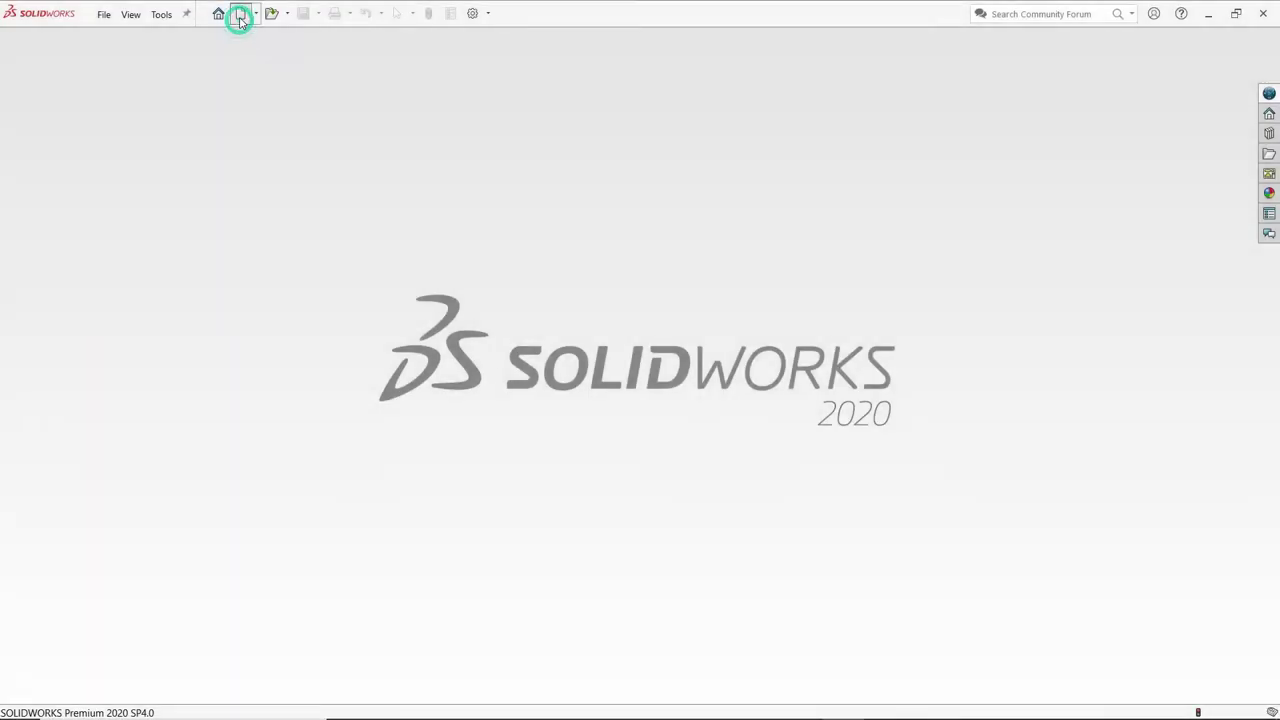
Create a new blank SOLIDWORKS part document.
{"action": "left_click", "coordinate": [240, 18]}
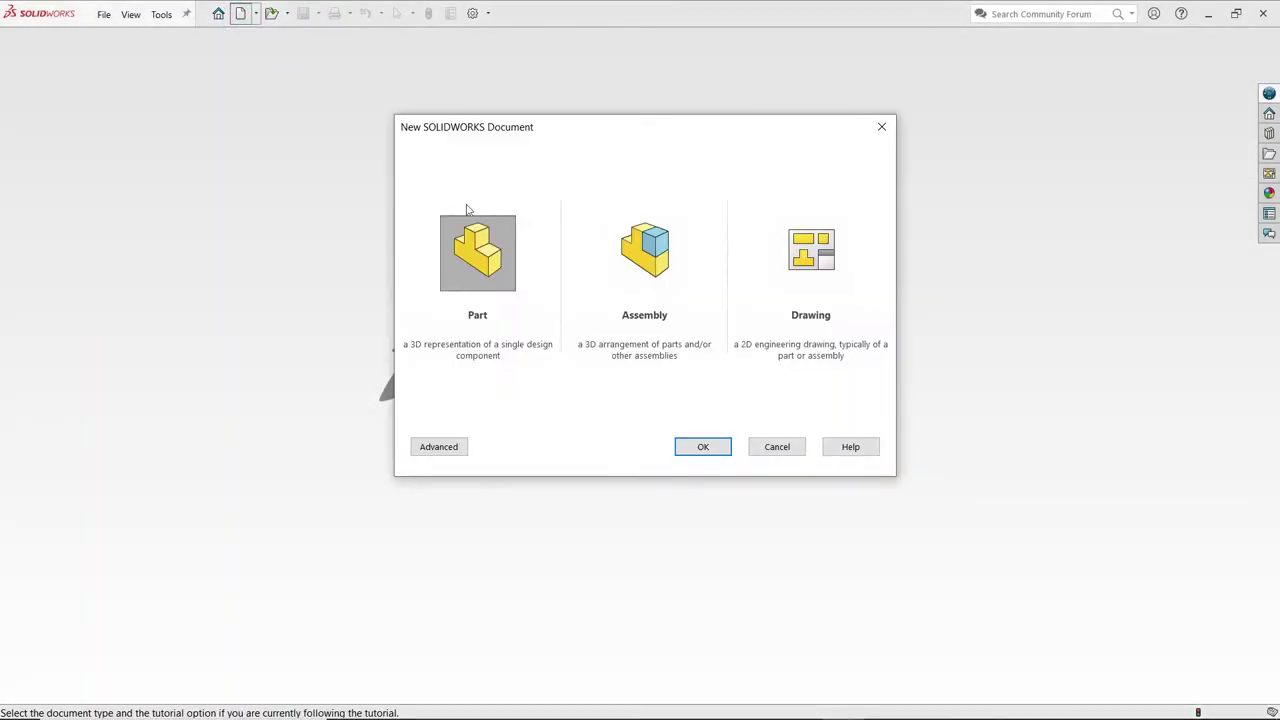
{"action": "left_click", "coordinate": [478, 268]}
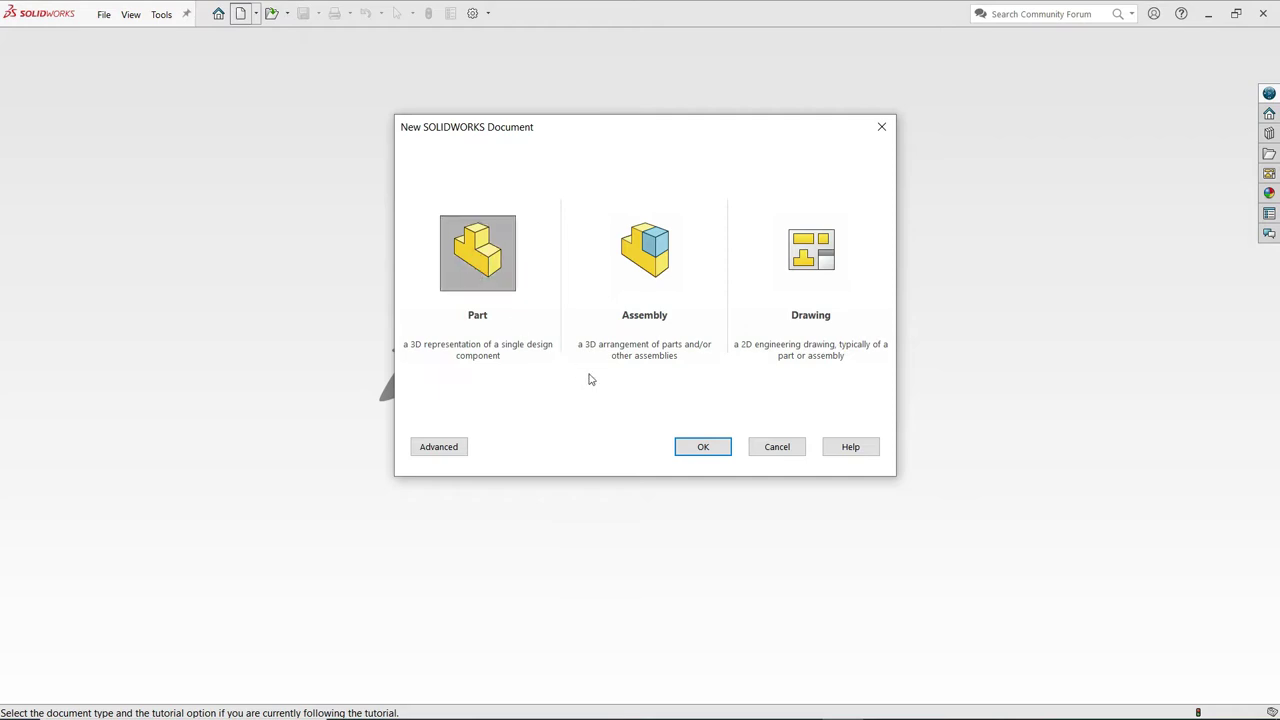
{"action": "left_click", "coordinate": [684, 446]}
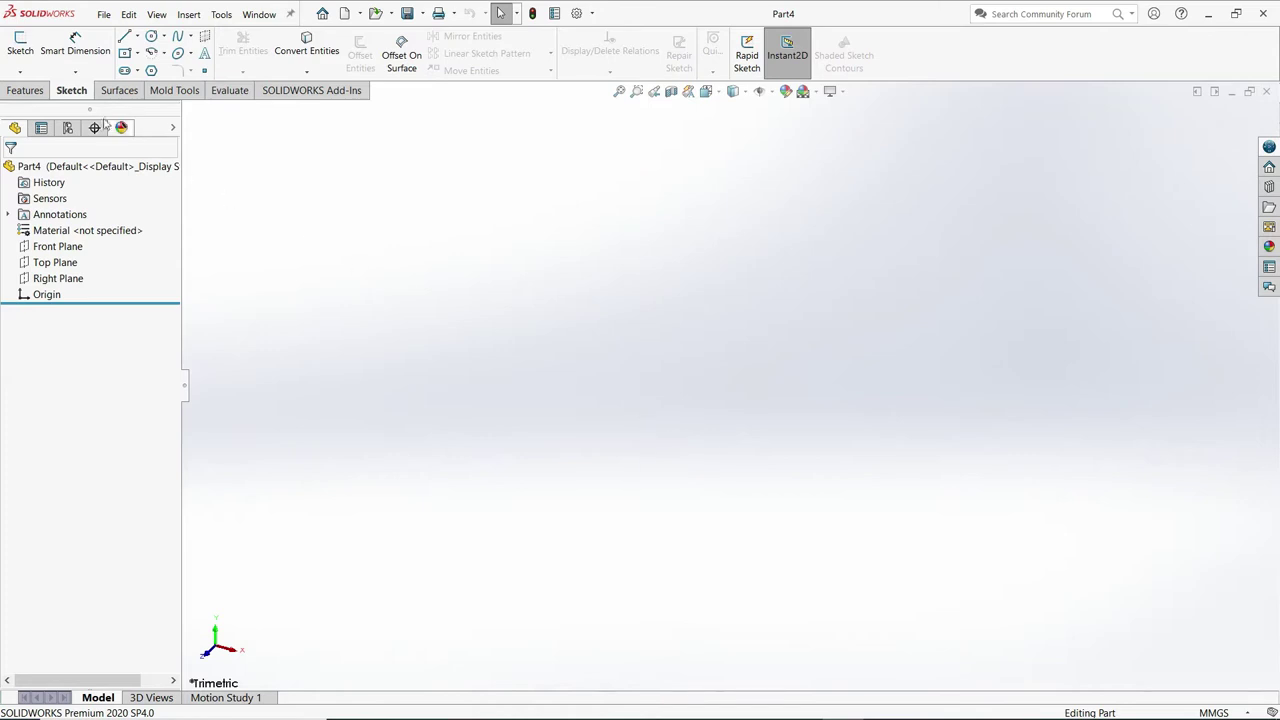
Start a sketch on the Top Plane and draw a center rectangle from the origin.
{"action": "left_click", "coordinate": [20, 45]}
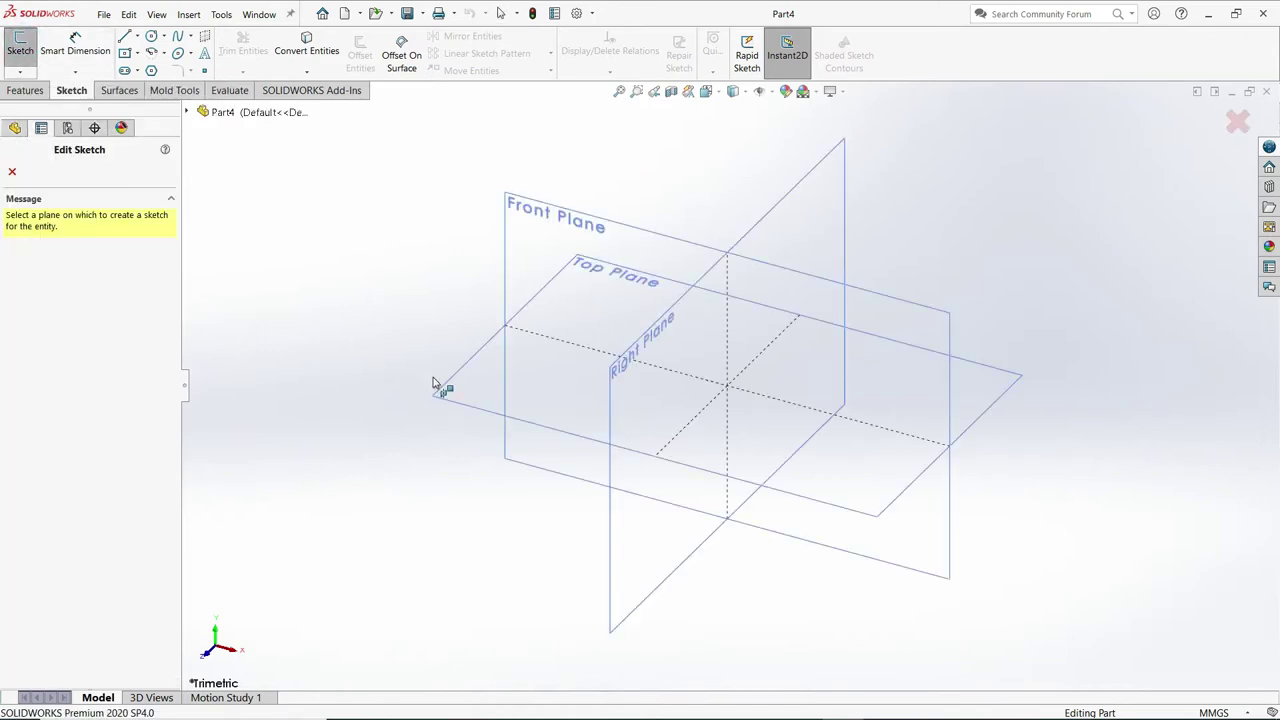
{"action": "left_click", "coordinate": [471, 386]}
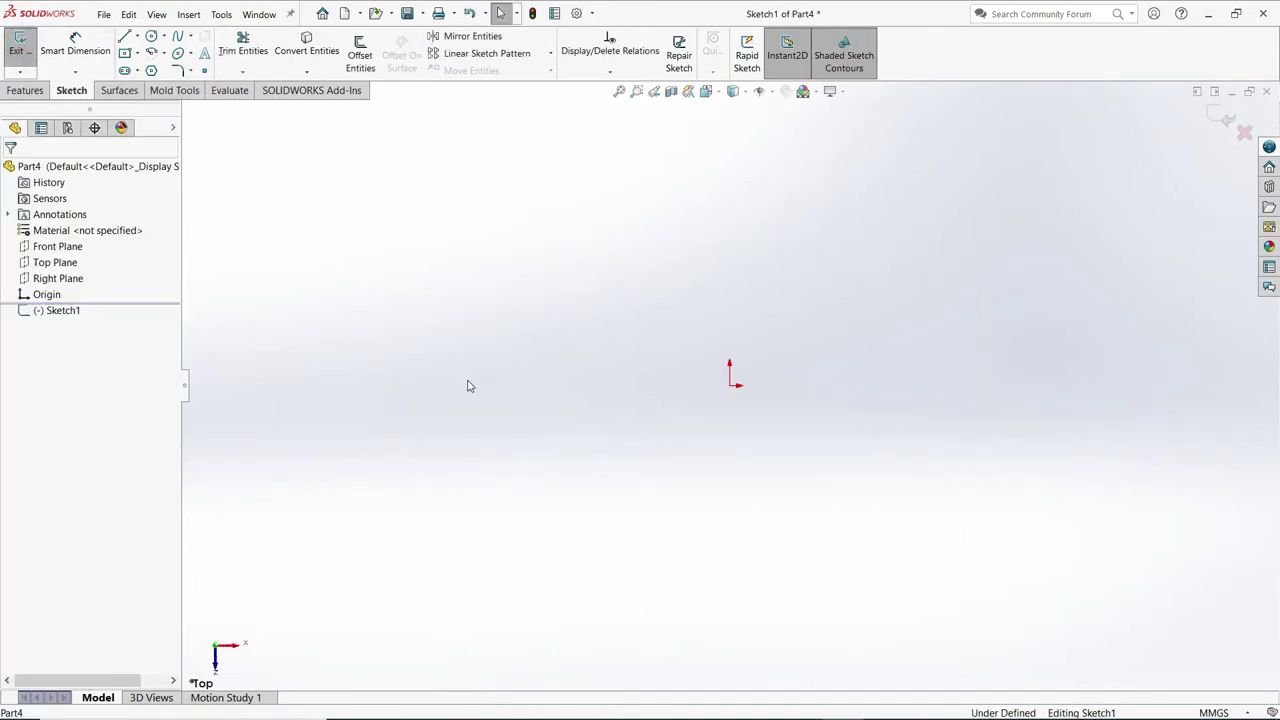
{"action": "left_click", "coordinate": [137, 52]}
{"action": "left_click", "coordinate": [160, 88]}
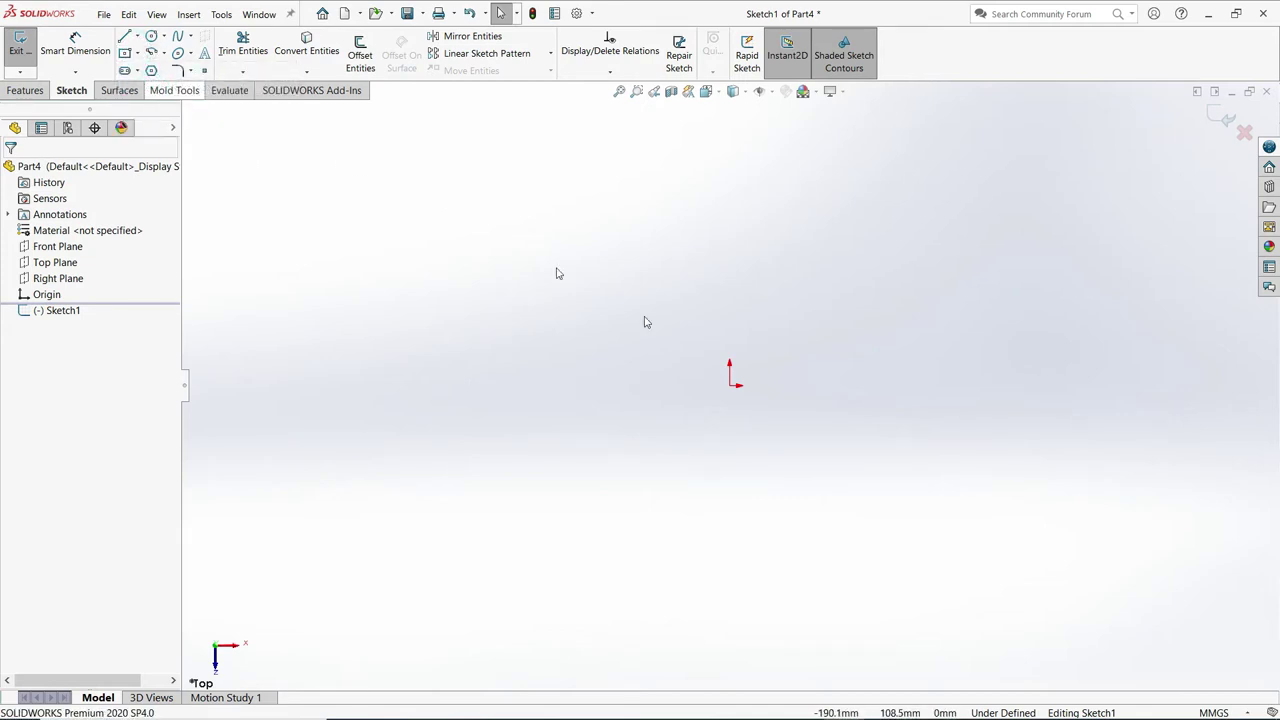
{"action": "left_click", "coordinate": [730, 386]}
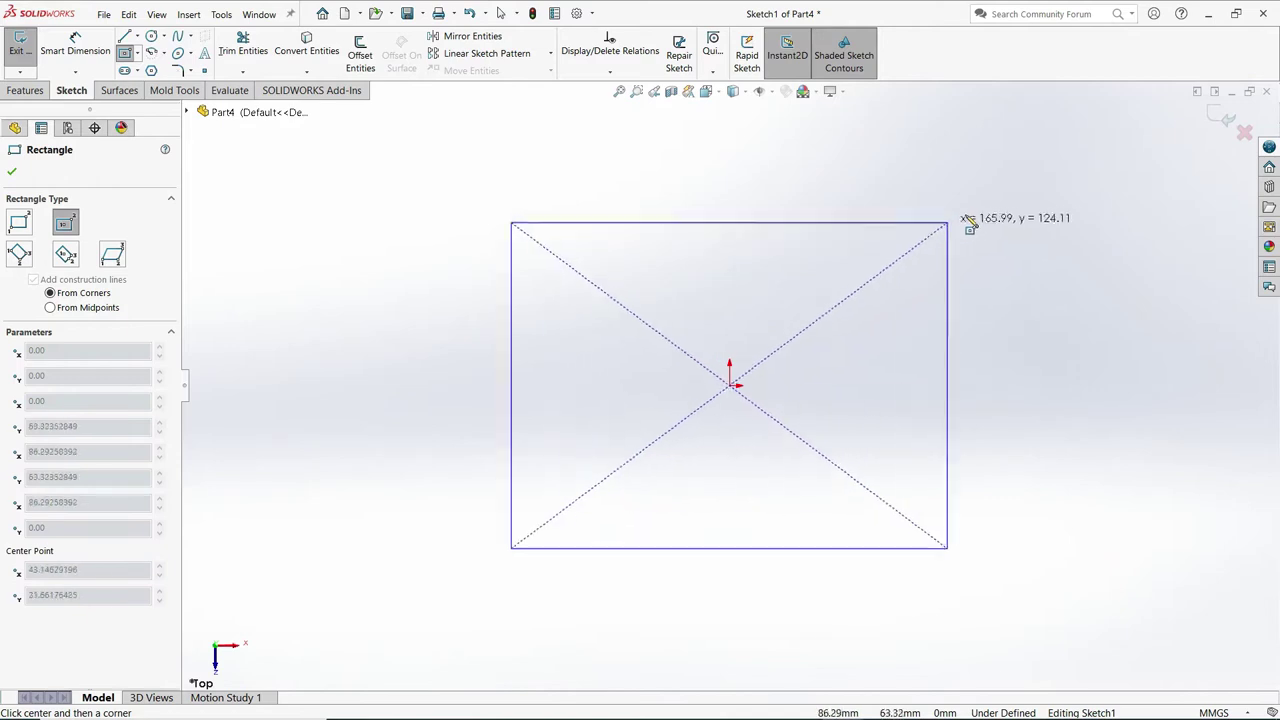
{"action": "left_click", "coordinate": [948, 207]}
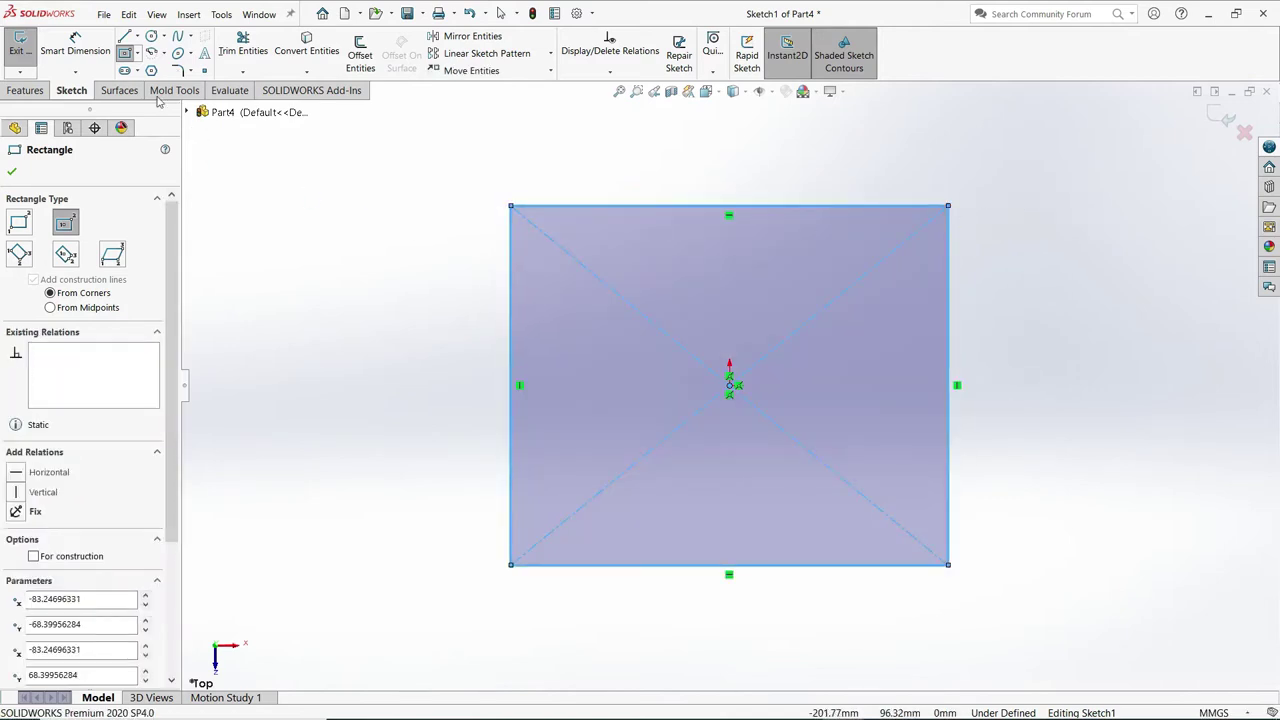
{"action": "left_click", "coordinate": [15, 172]}
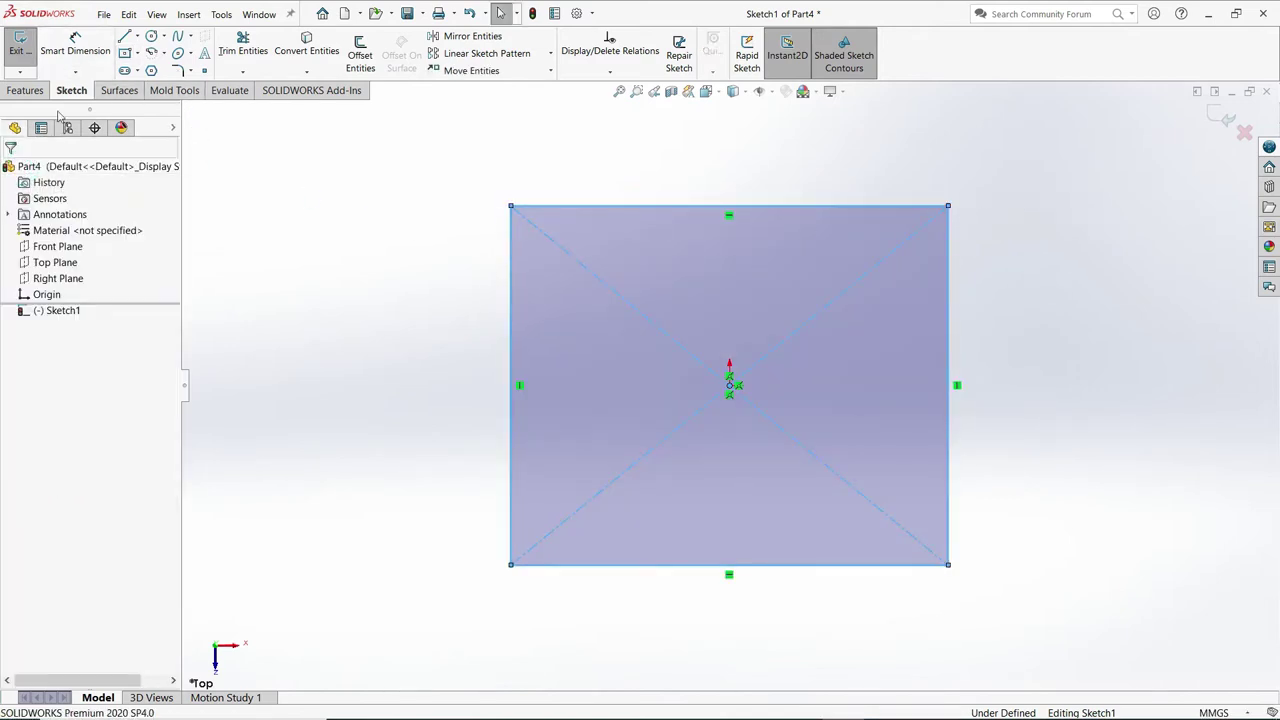
Dimension the rectangle's height and width to 85 mm each.
{"action": "left_click", "coordinate": [80, 60]}
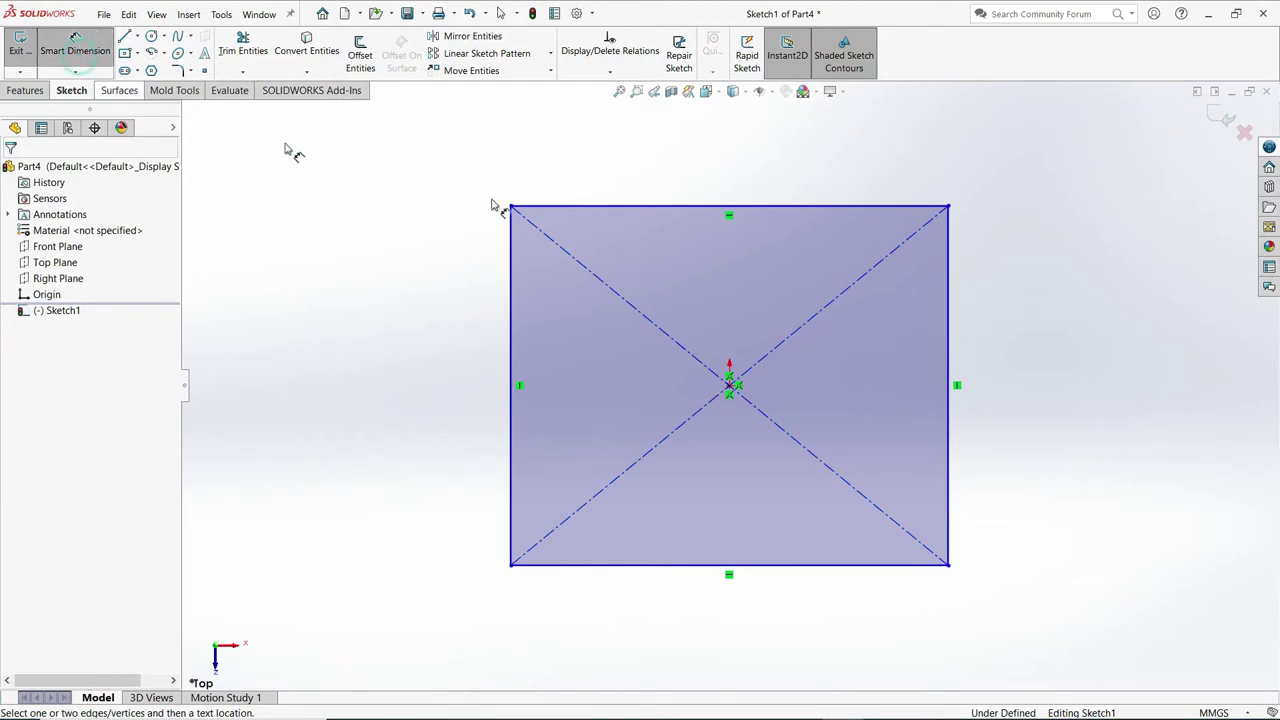
{"action": "left_click", "coordinate": [949, 335]}
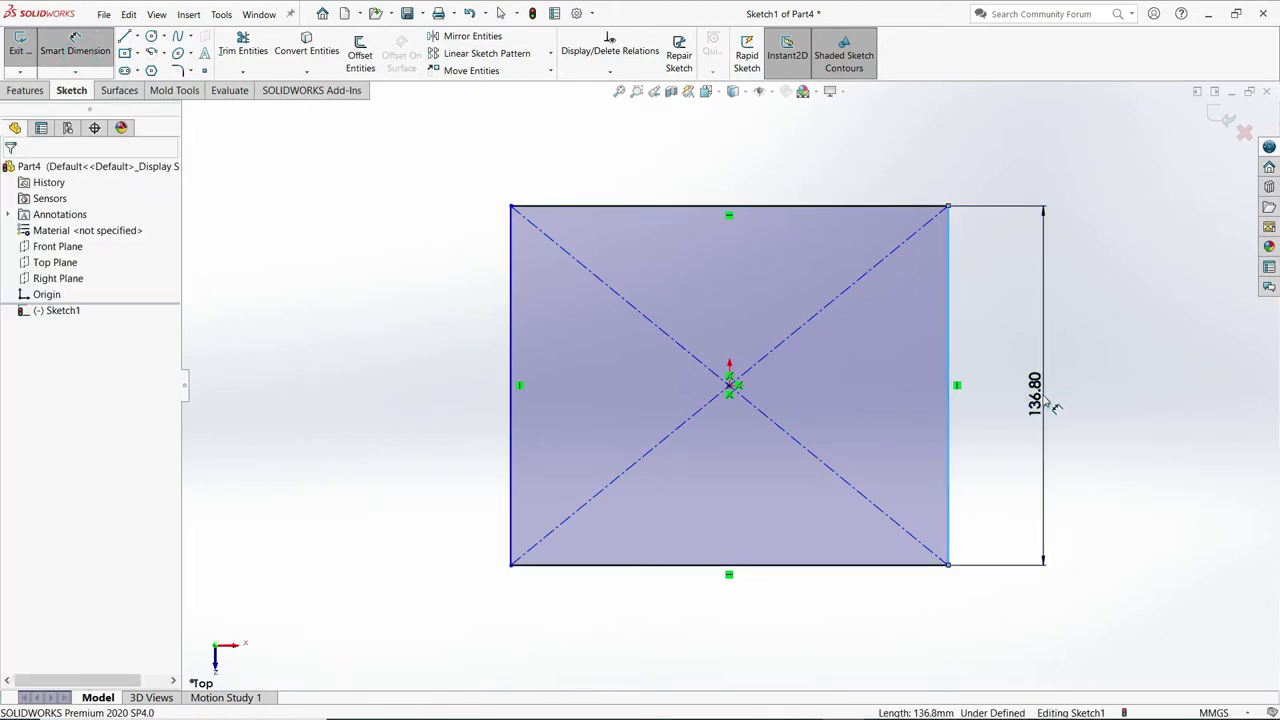
{"action": "left_click", "coordinate": [1041, 400]}
{"action": "type", "text": "85"}
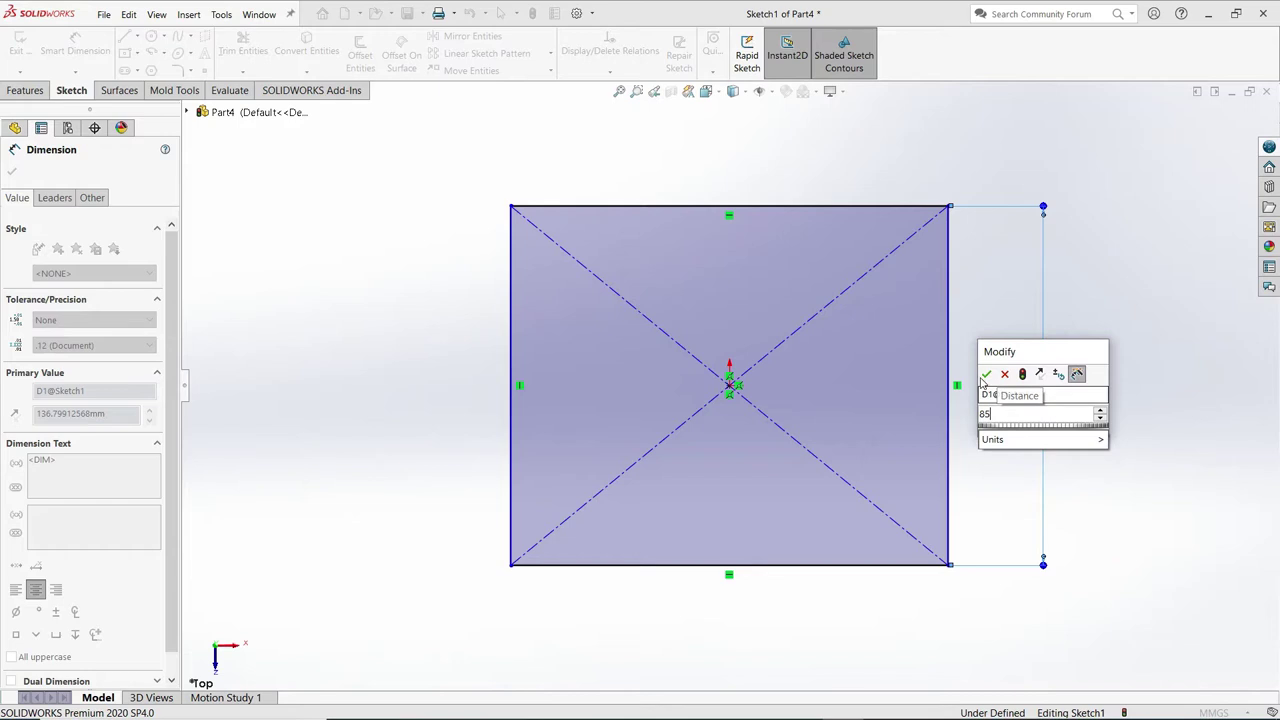
{"action": "left_click", "coordinate": [985, 374]}
{"action": "left_click", "coordinate": [834, 205]}
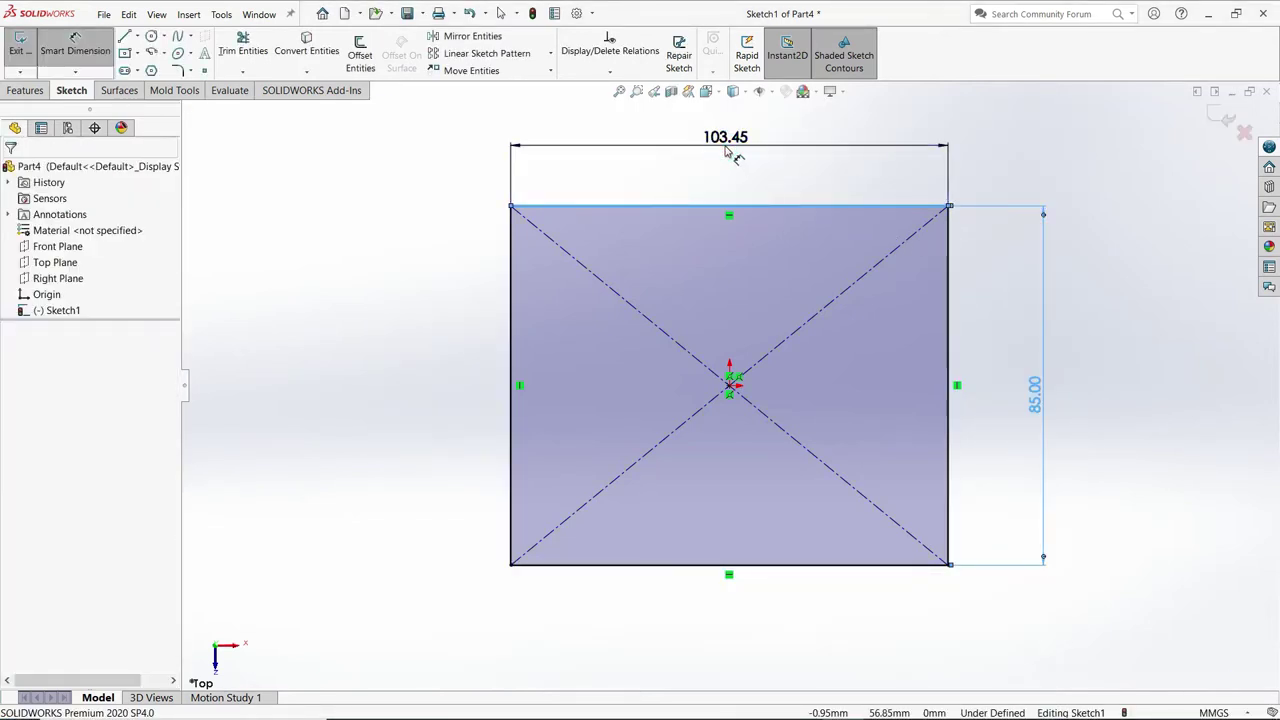
{"action": "left_click", "coordinate": [727, 147]}
{"action": "type", "text": "85"}
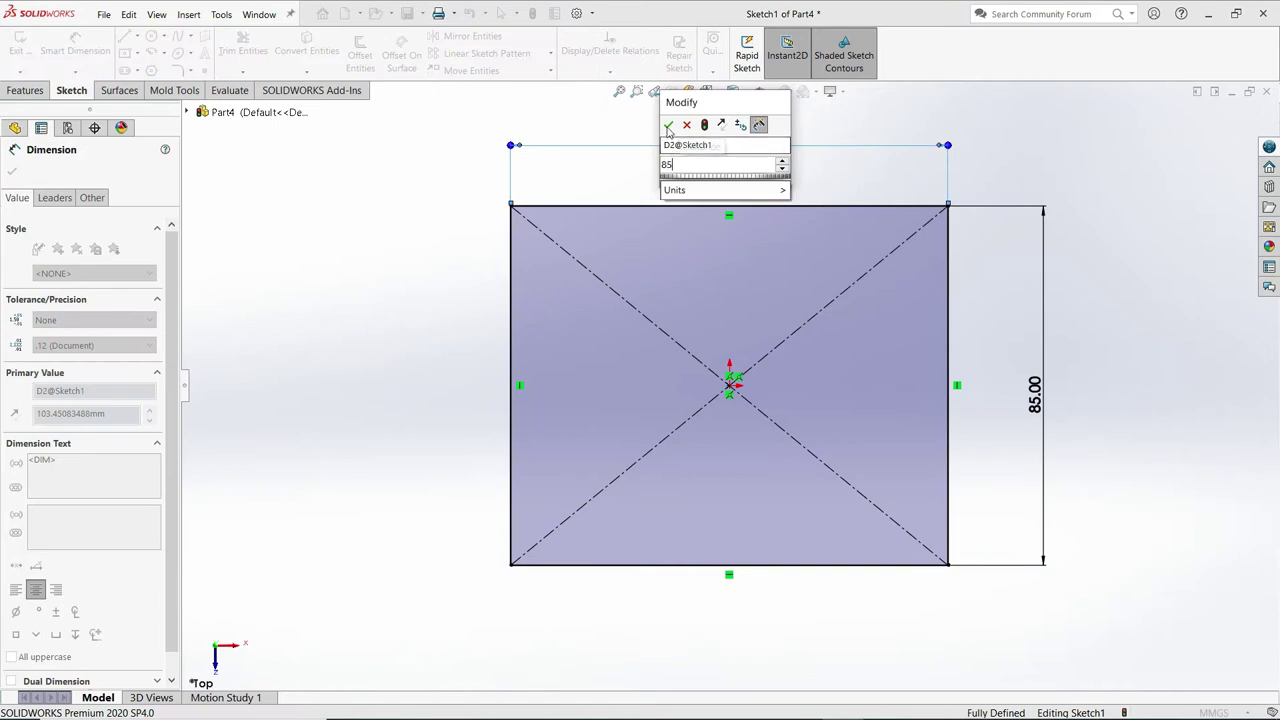
{"action": "left_click", "coordinate": [668, 126]}
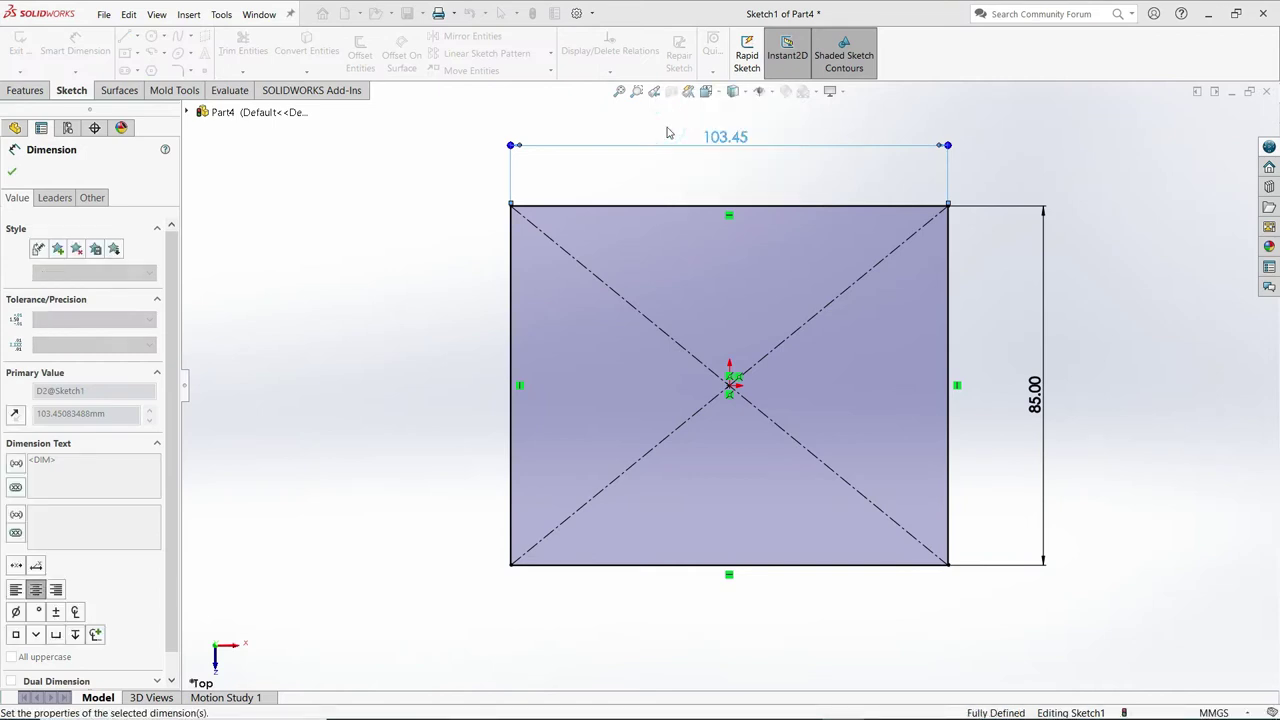
{"action": "left_click", "coordinate": [12, 171]}
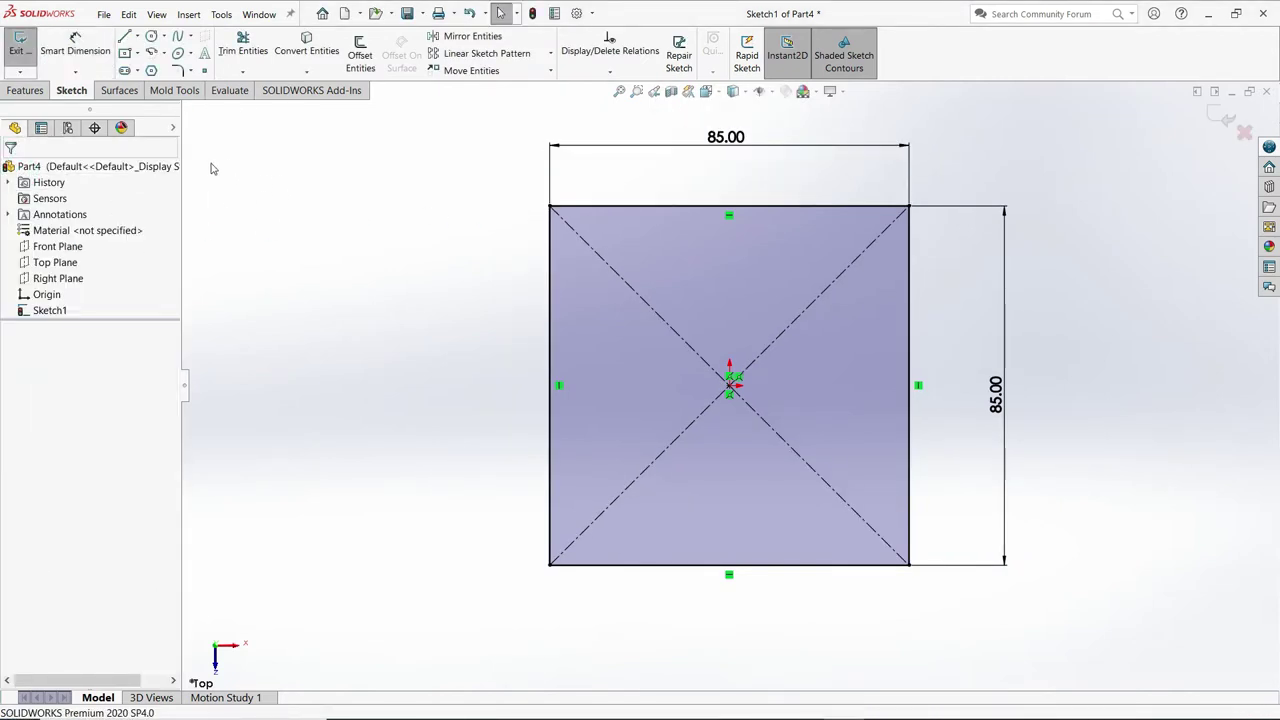
Extrude the 85 mm square sketch as a 6 mm blind boss.
{"action": "left_click", "coordinate": [27, 91]}
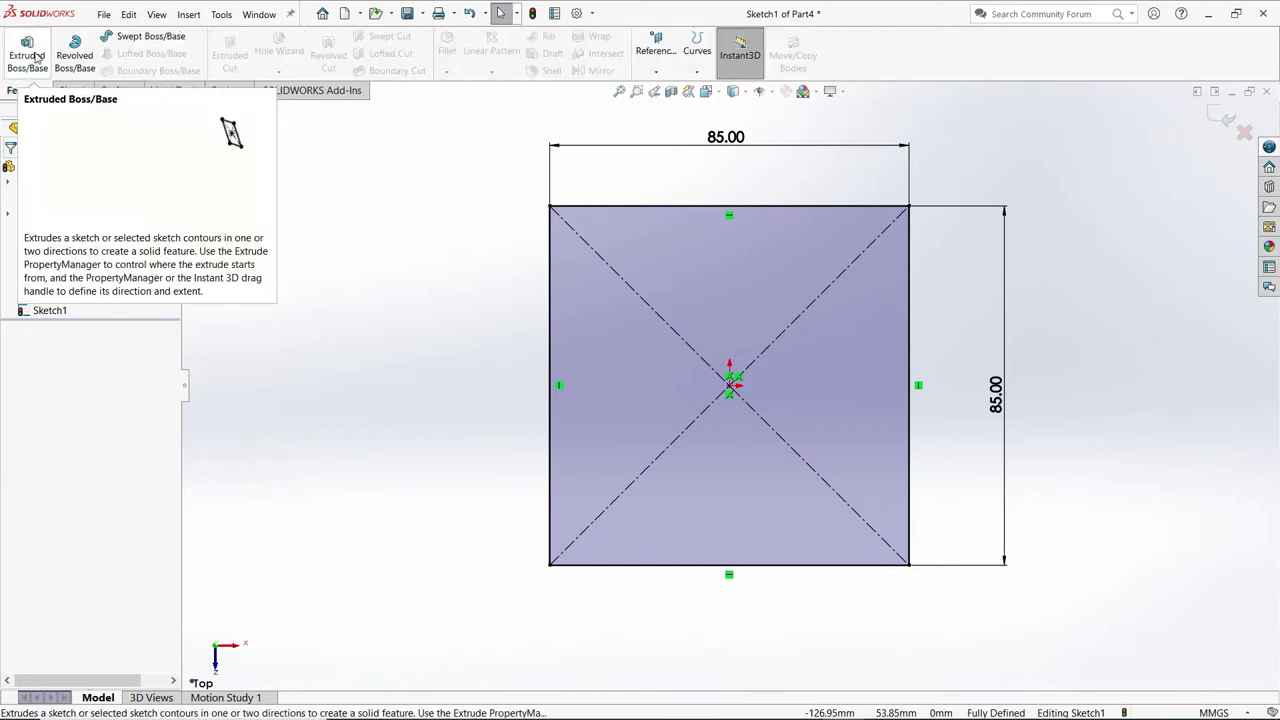
{"action": "left_click", "coordinate": [27, 50]}
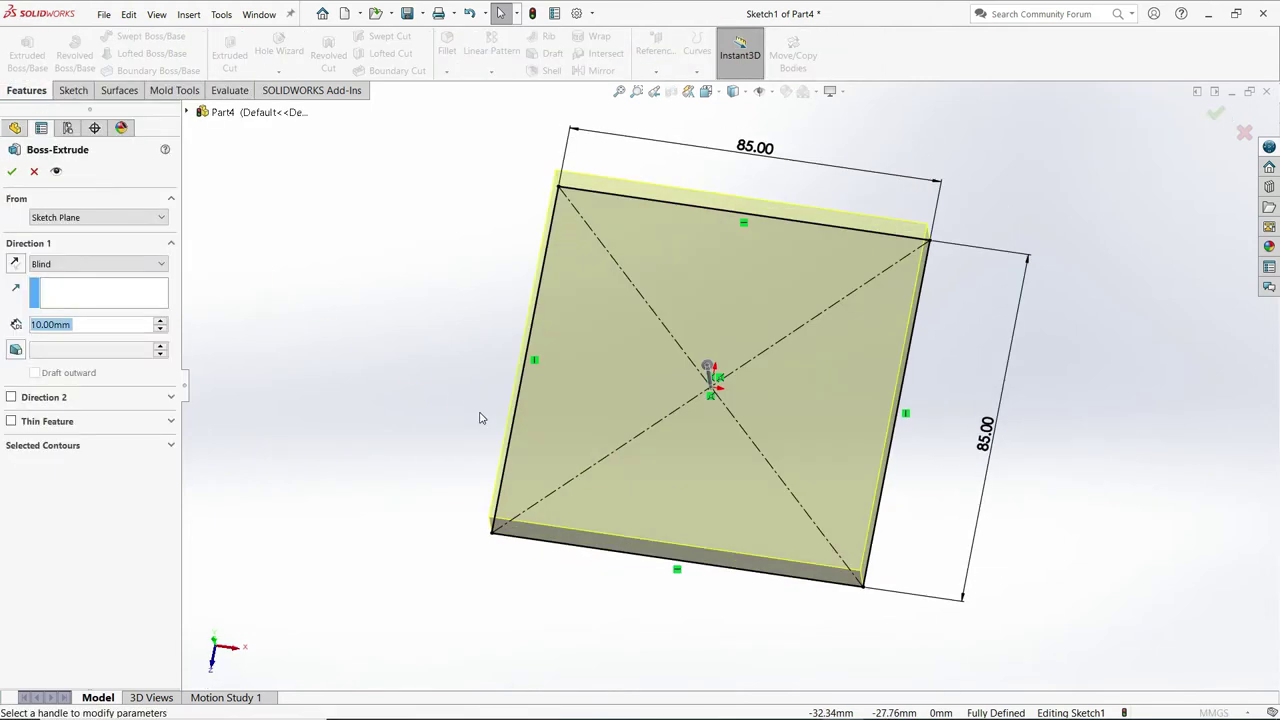
{"action": "double_click", "coordinate": [87, 324]}
{"action": "type", "text": "6"}
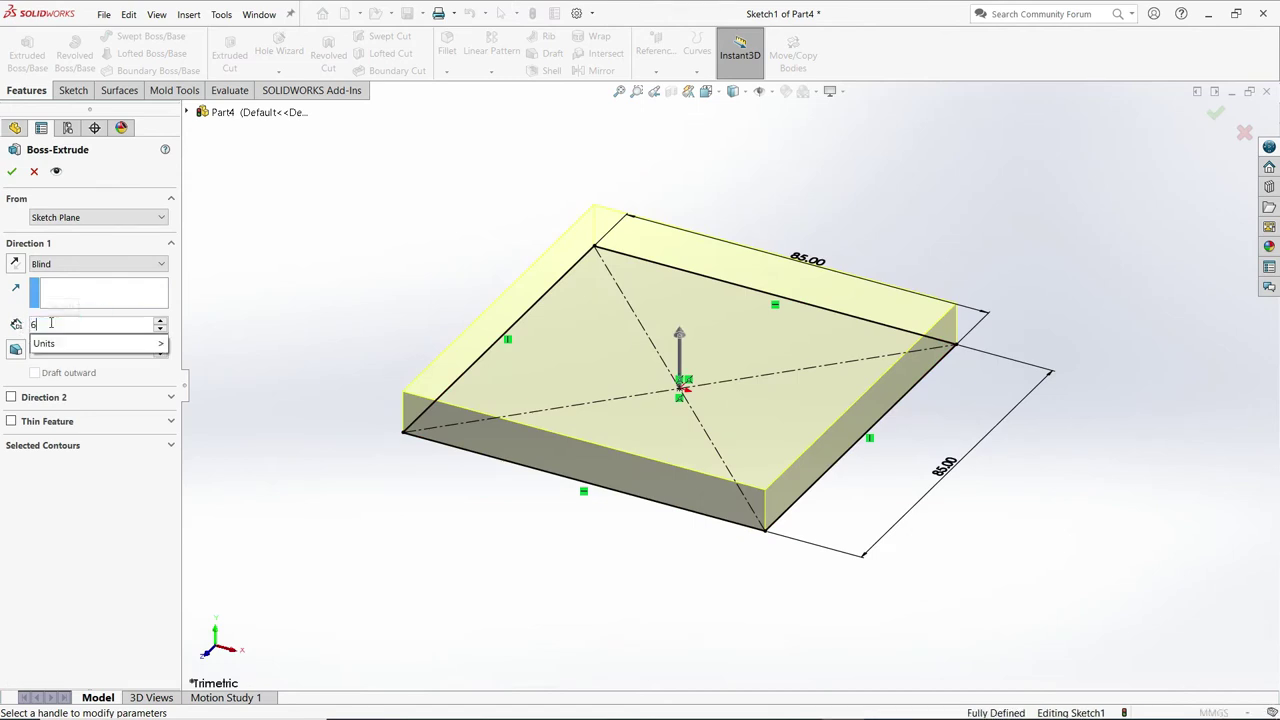
{"action": "key", "text": "Return"}
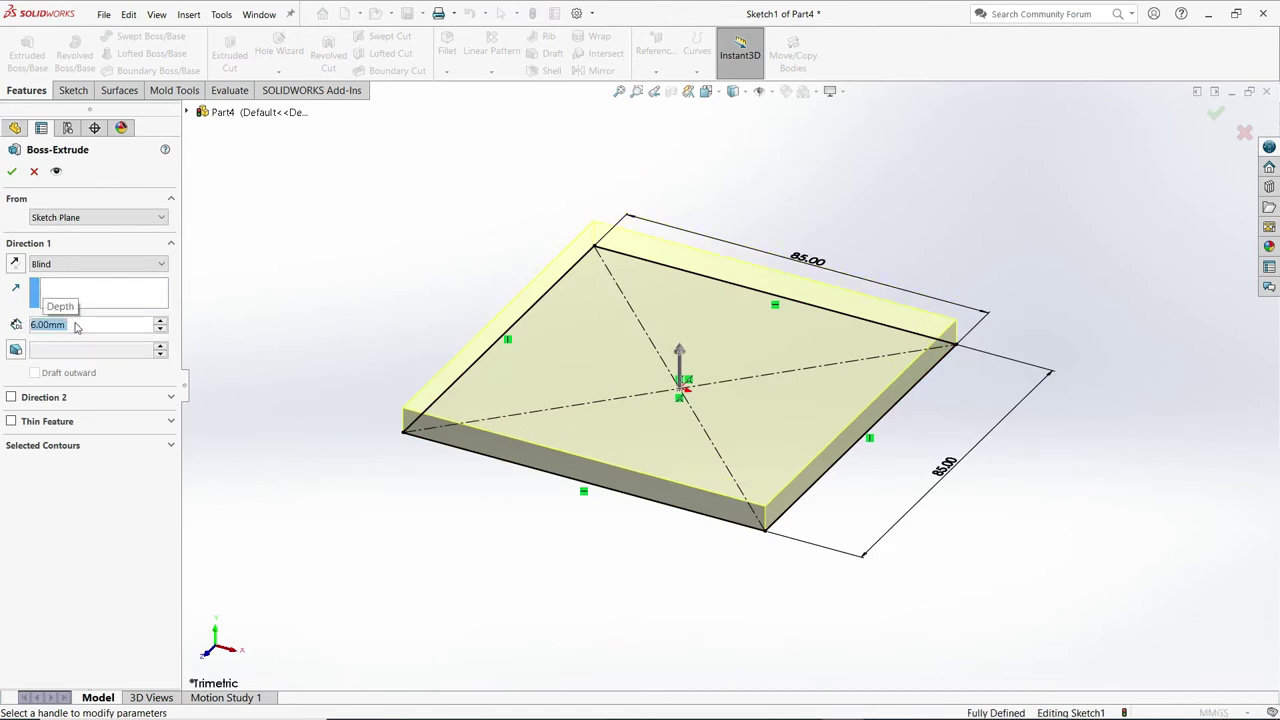
{"action": "left_click", "coordinate": [13, 174]}
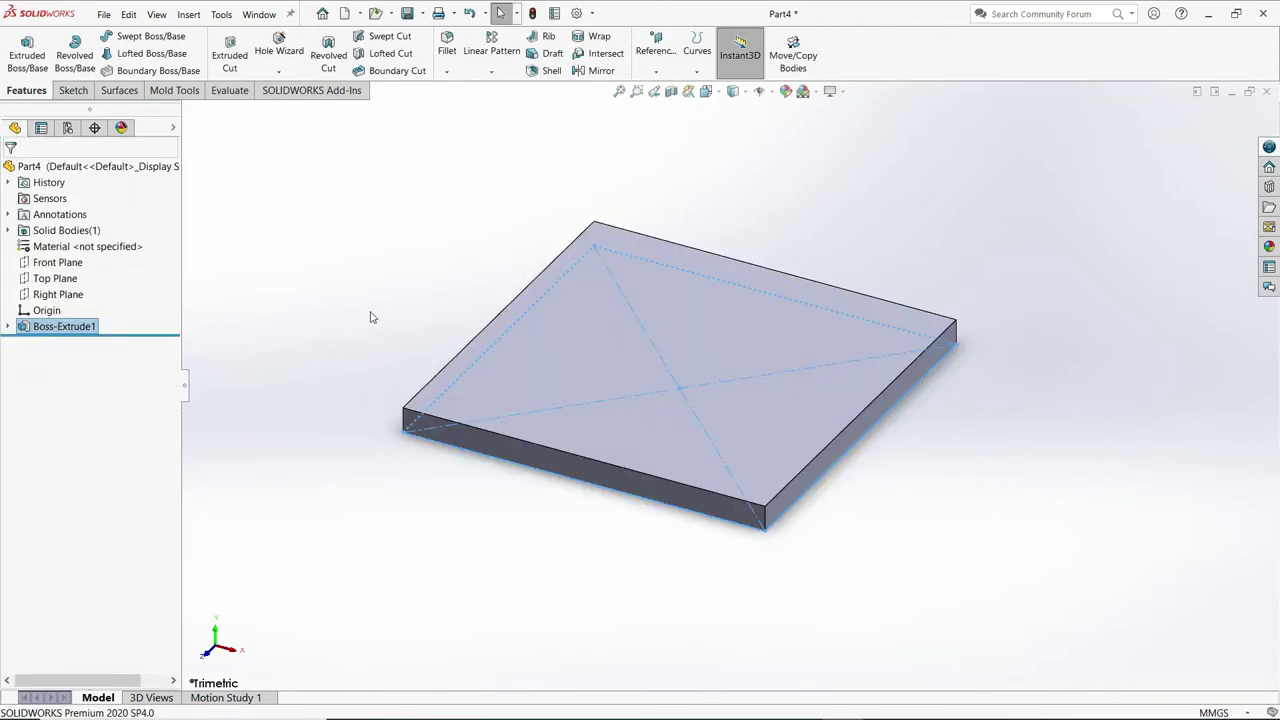
Fillet all four vertical corner edges of the plate at 10 mm radius.
{"action": "left_click", "coordinate": [447, 45]}
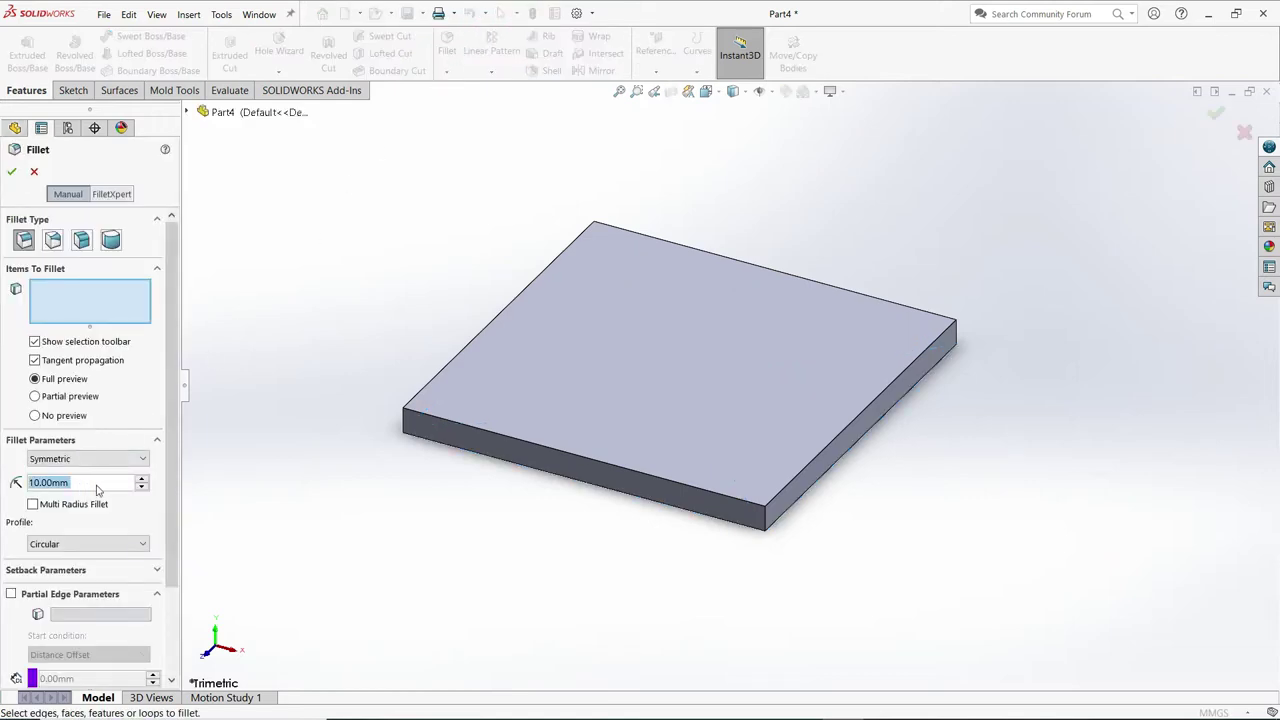
{"action": "left_click", "coordinate": [766, 517]}
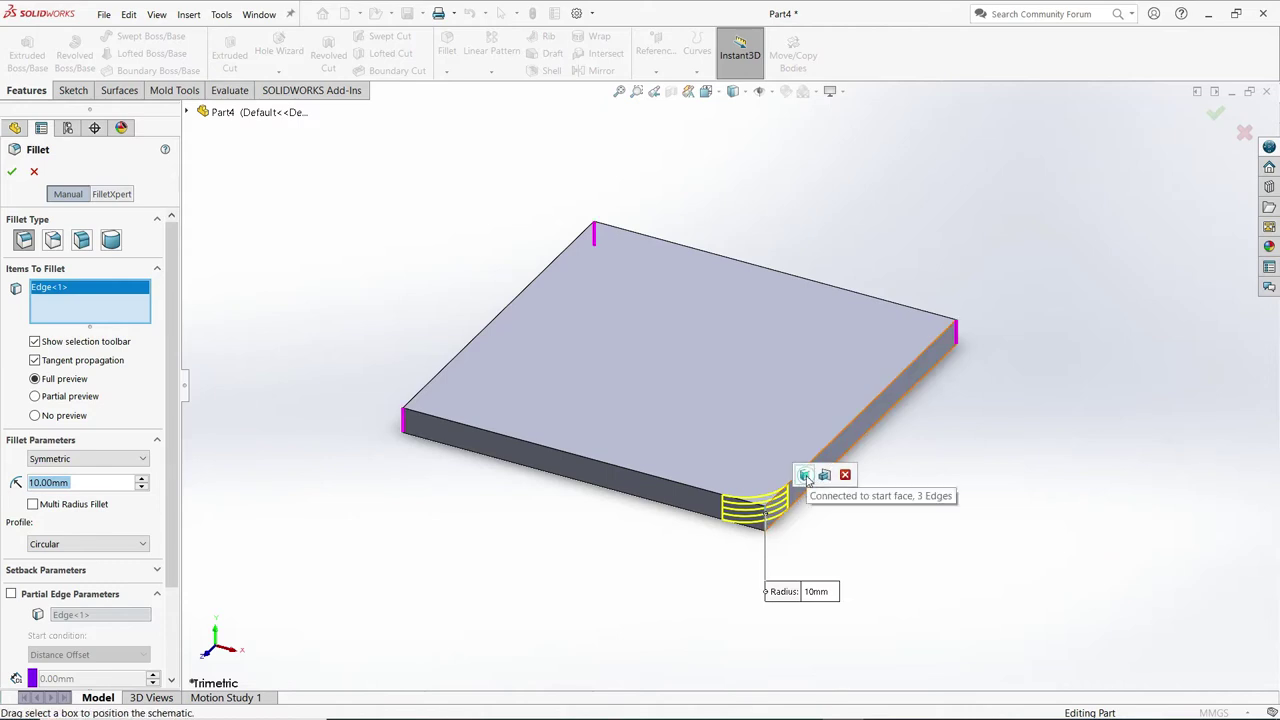
{"action": "left_click", "coordinate": [807, 476]}
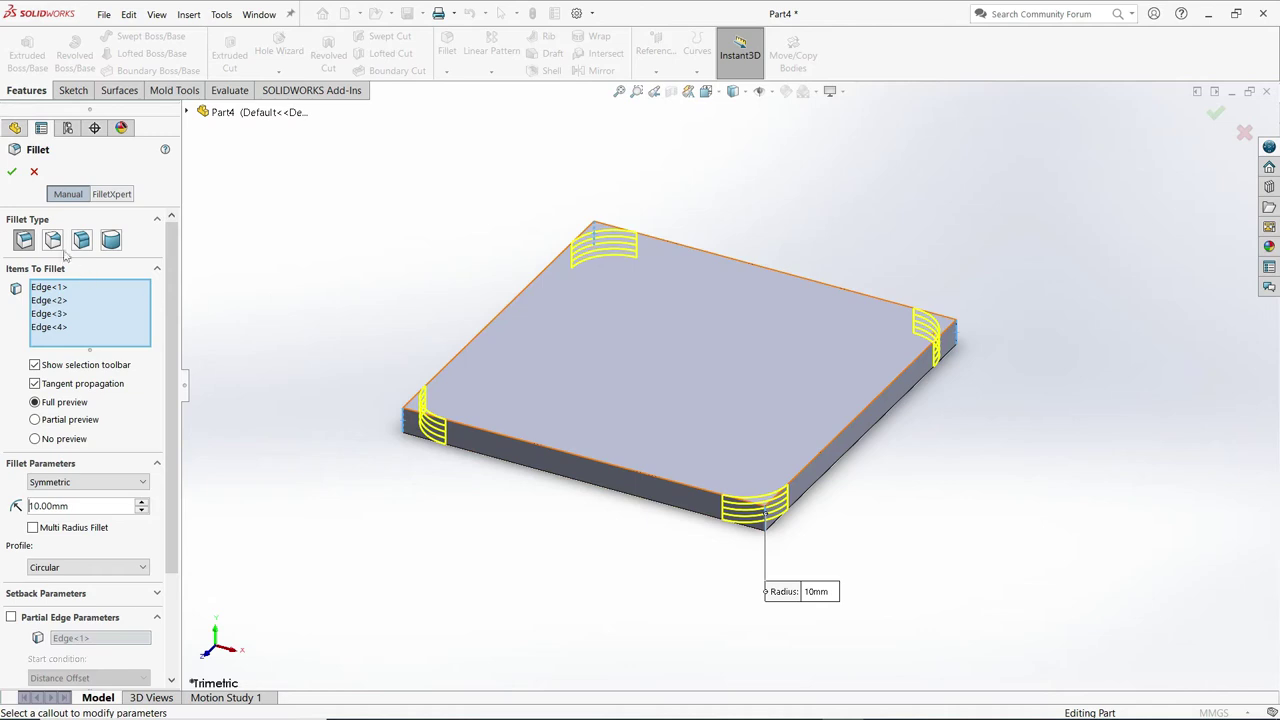
{"action": "left_click", "coordinate": [12, 173]}
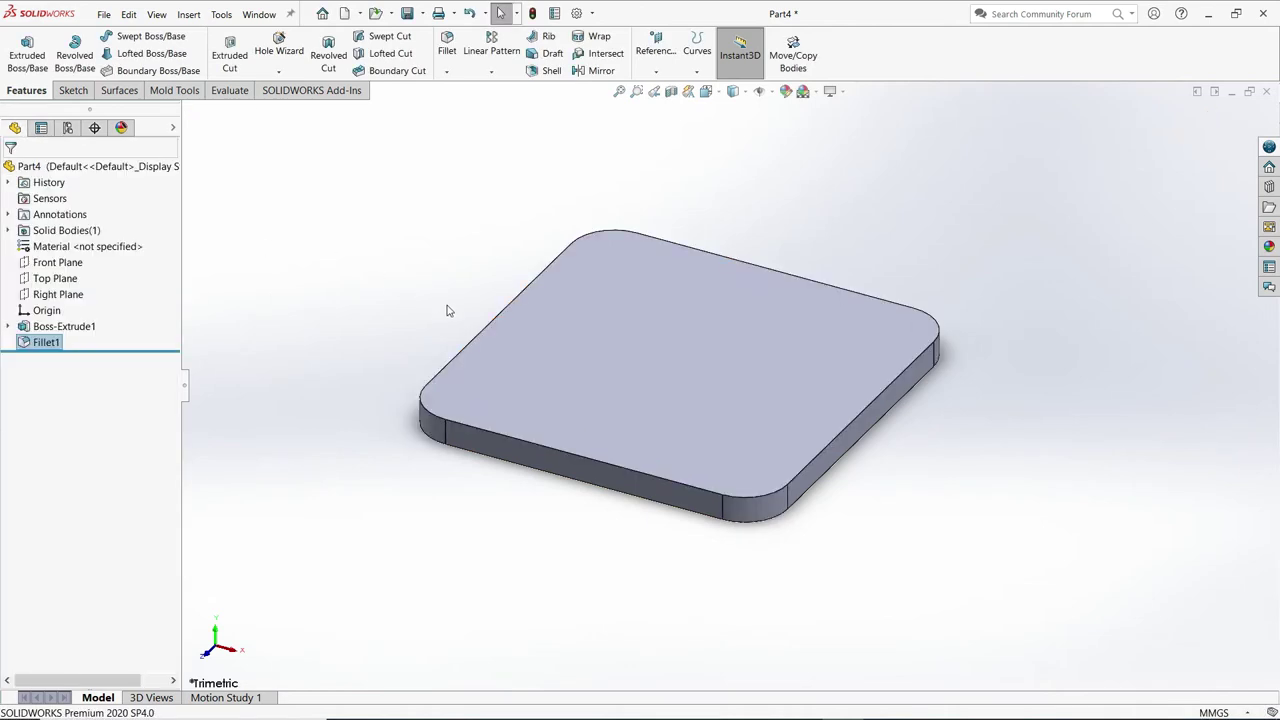
Start a new sketch on the plate's top face and view it head-on.
{"action": "left_click", "coordinate": [73, 91]}
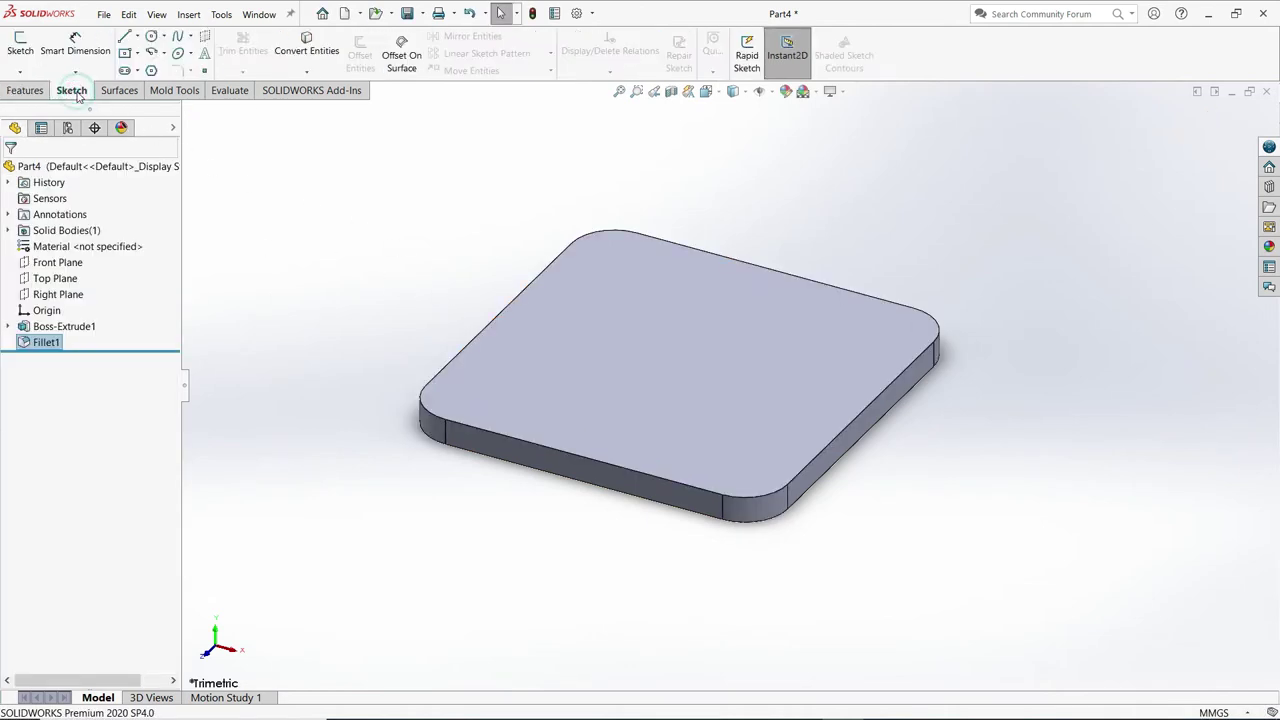
{"action": "left_click", "coordinate": [20, 48]}
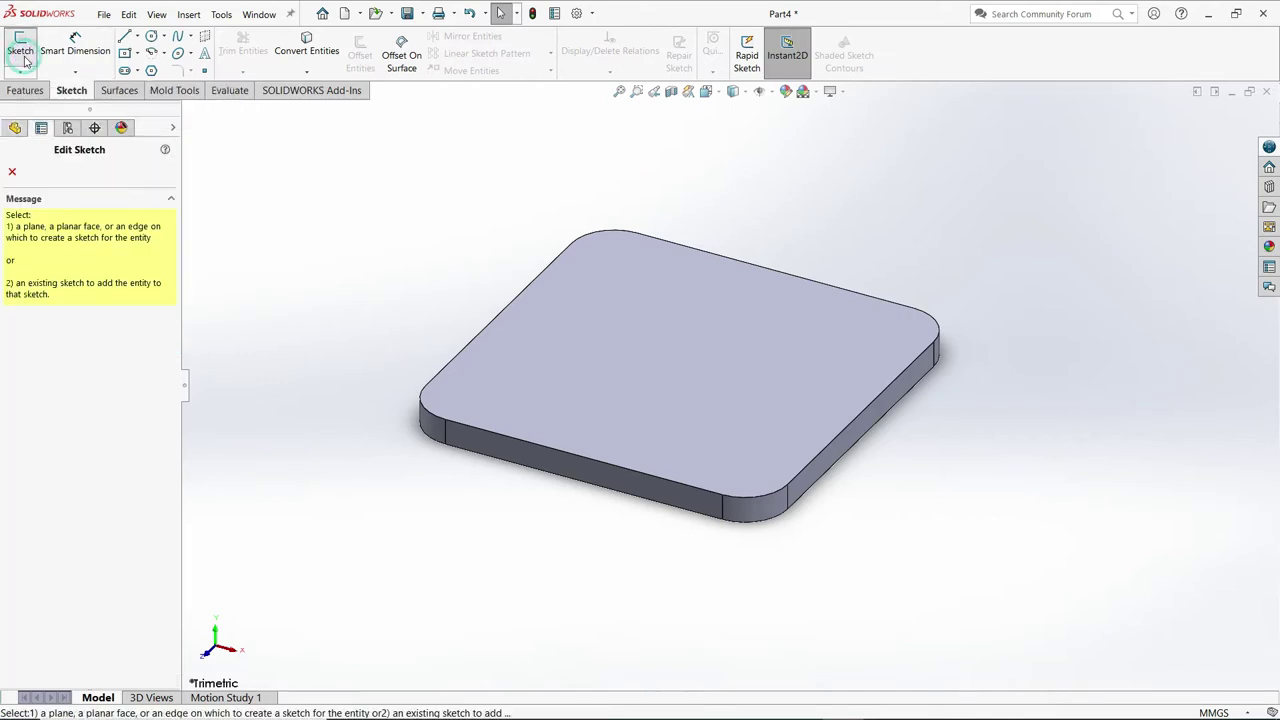
{"action": "left_click", "coordinate": [686, 340]}
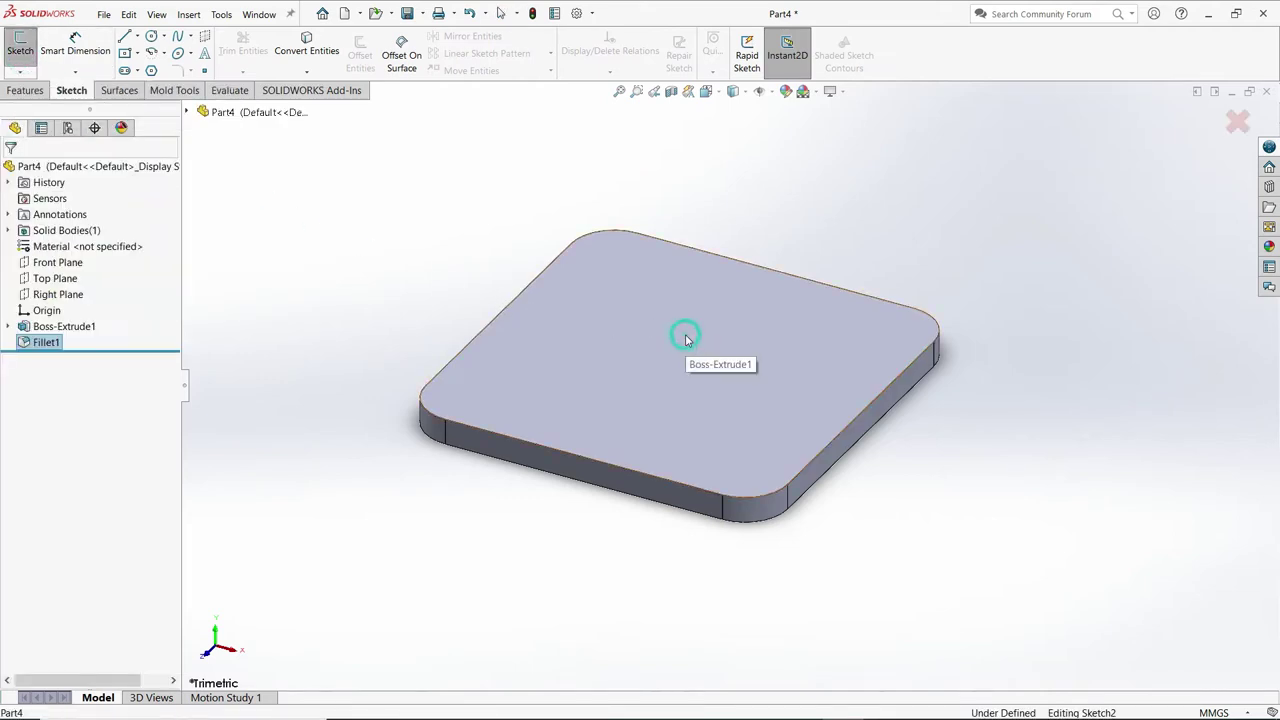
{"action": "key", "text": "space"}
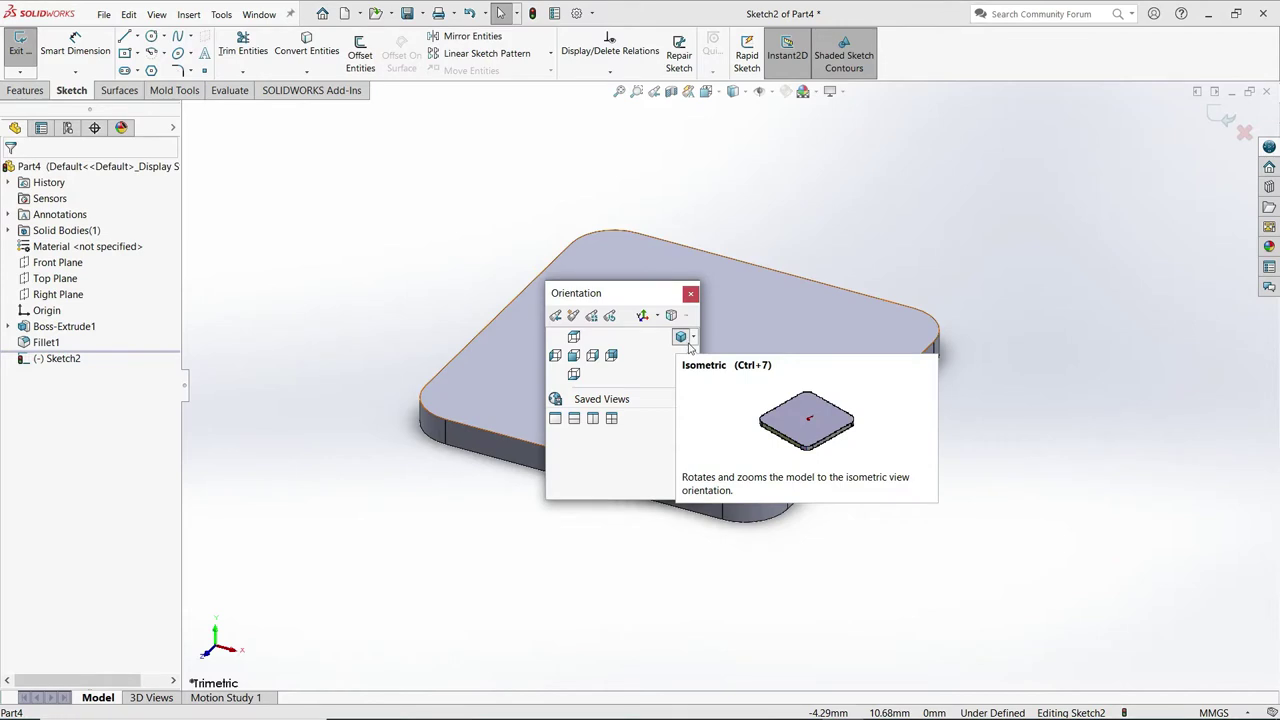
{"action": "left_click", "coordinate": [682, 338]}
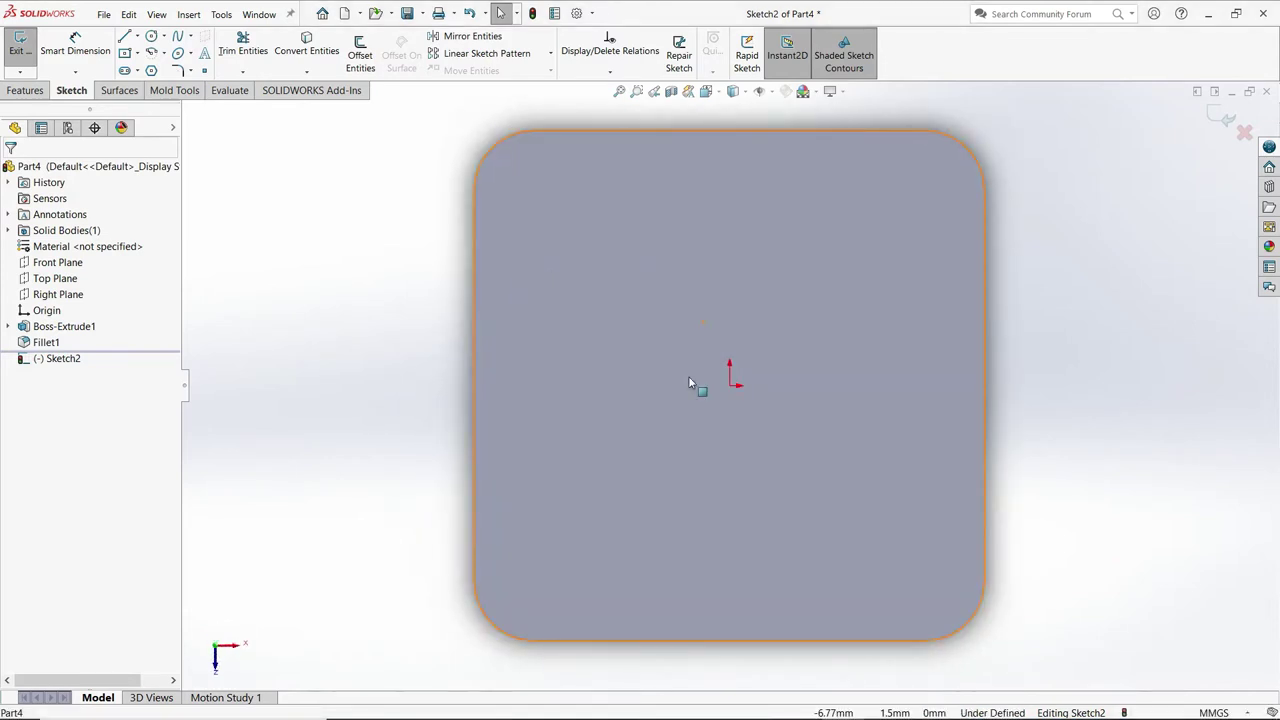
Draw circles centred on each of the four corner arc centres.
{"action": "left_click", "coordinate": [152, 37]}
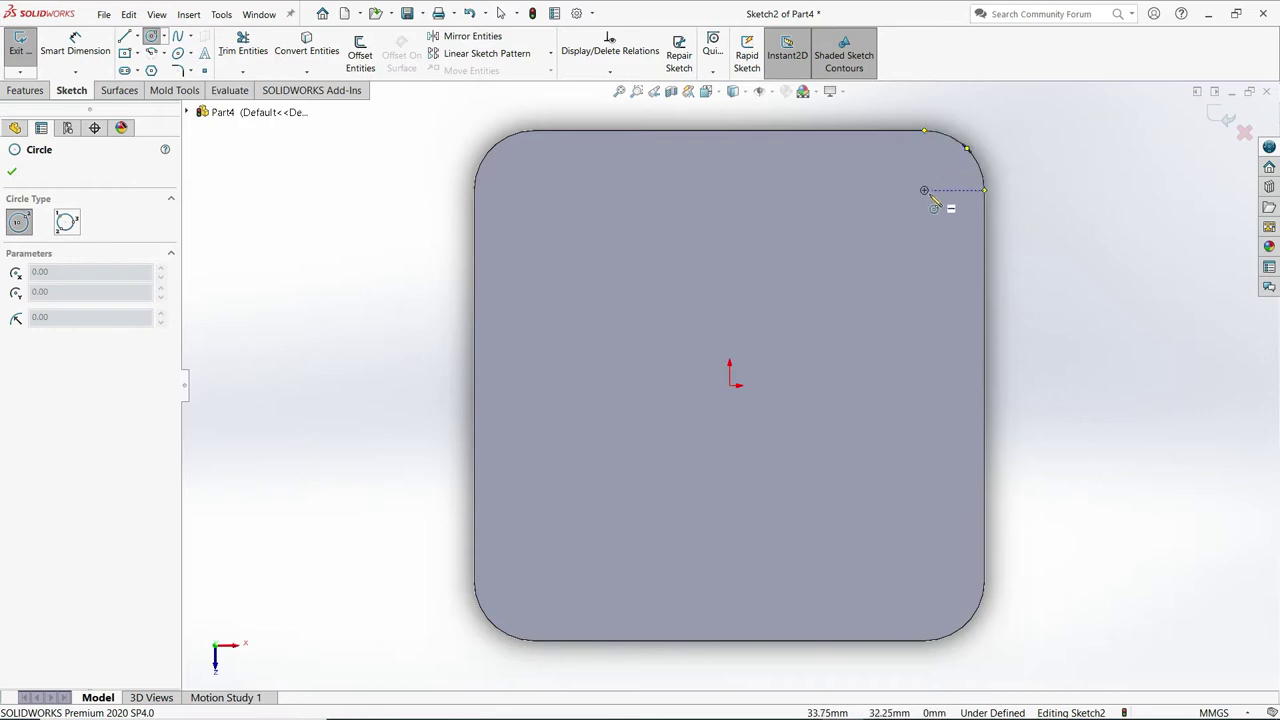
{"action": "left_click", "coordinate": [924, 190]}
{"action": "left_click", "coordinate": [950, 210]}
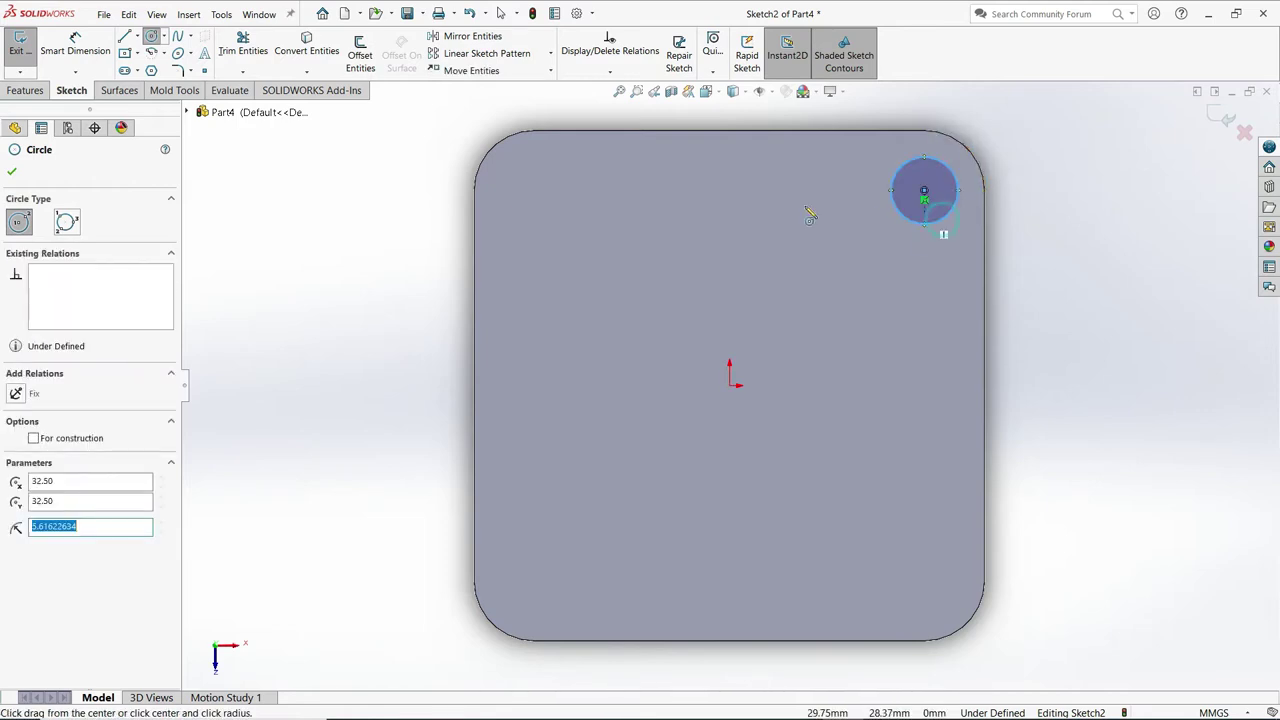
{"action": "left_click", "coordinate": [534, 190]}
{"action": "left_click", "coordinate": [556, 201]}
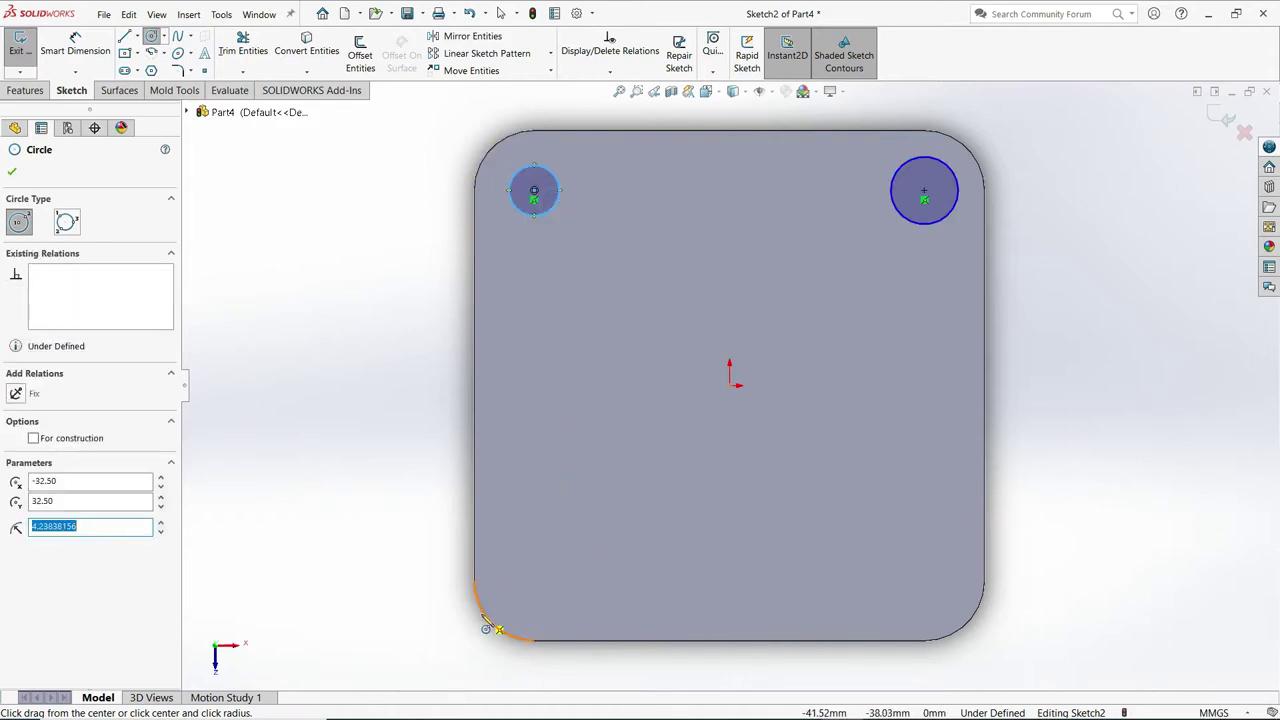
{"action": "left_click", "coordinate": [534, 581]}
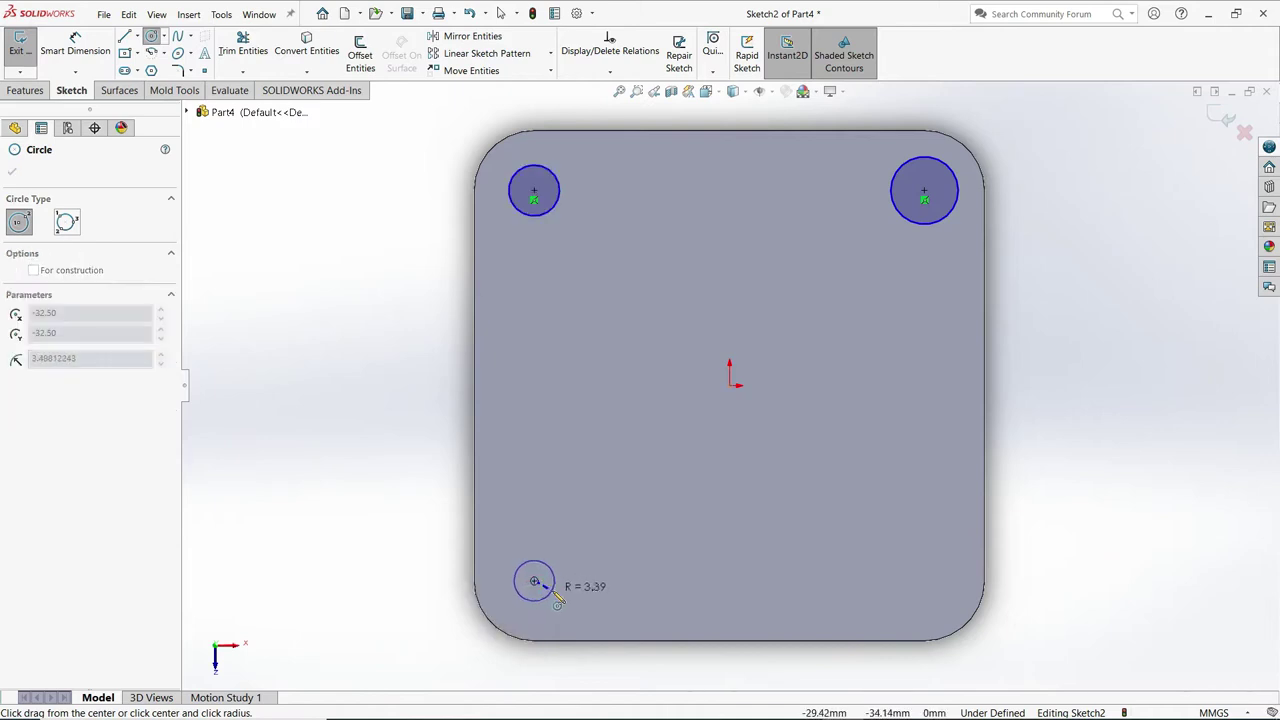
{"action": "left_click", "coordinate": [552, 592]}
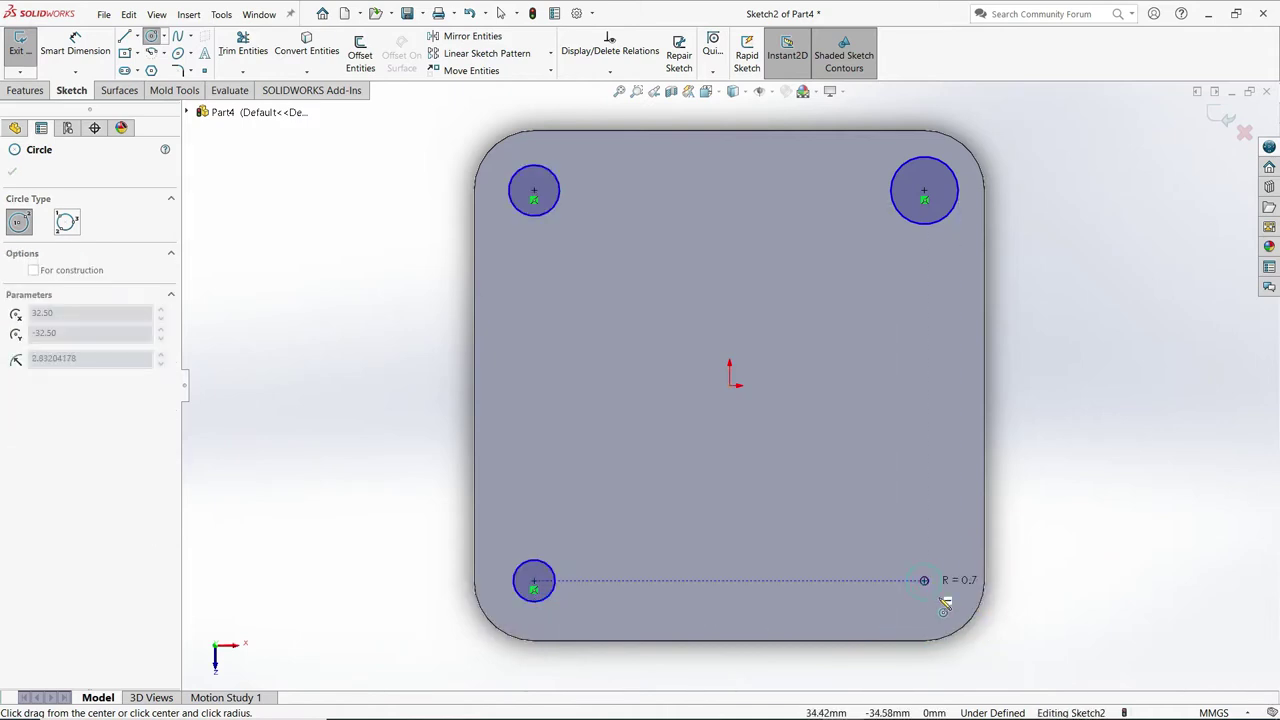
{"action": "left_click", "coordinate": [924, 581]}
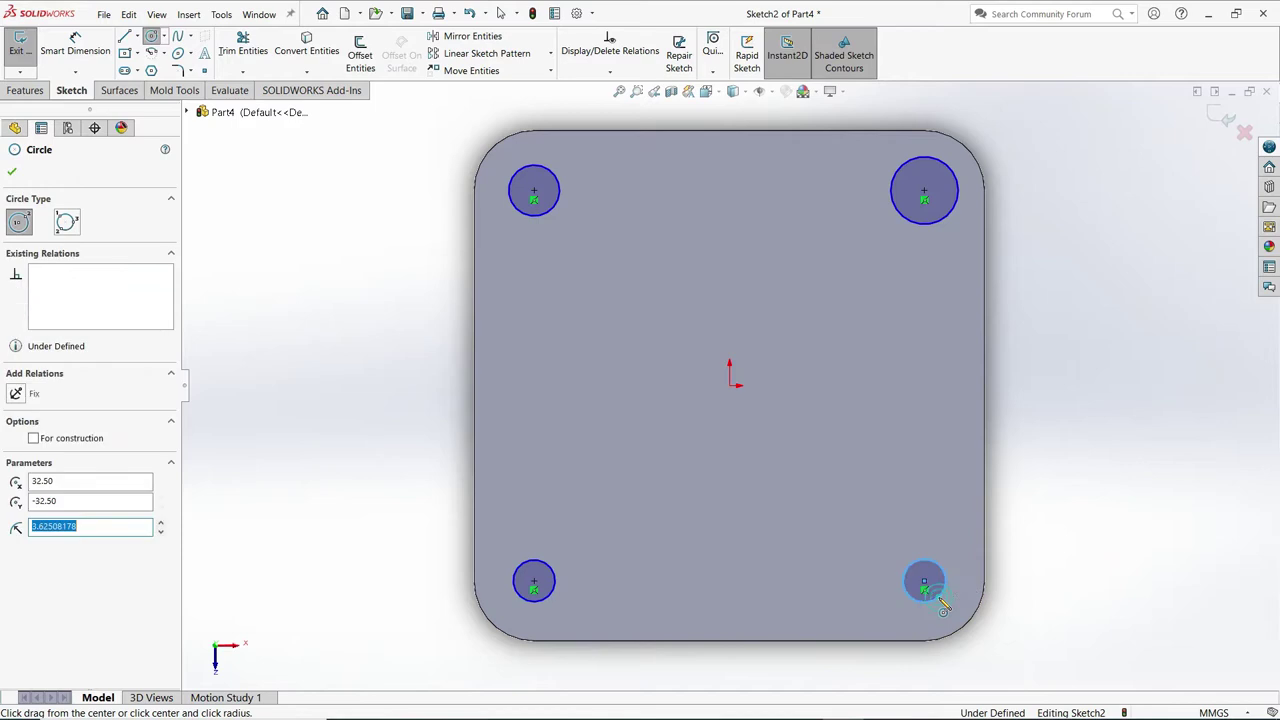
Add two more circles to the right and left of the origin.
{"action": "left_click", "coordinate": [824, 385]}
{"action": "left_click", "coordinate": [845, 403]}
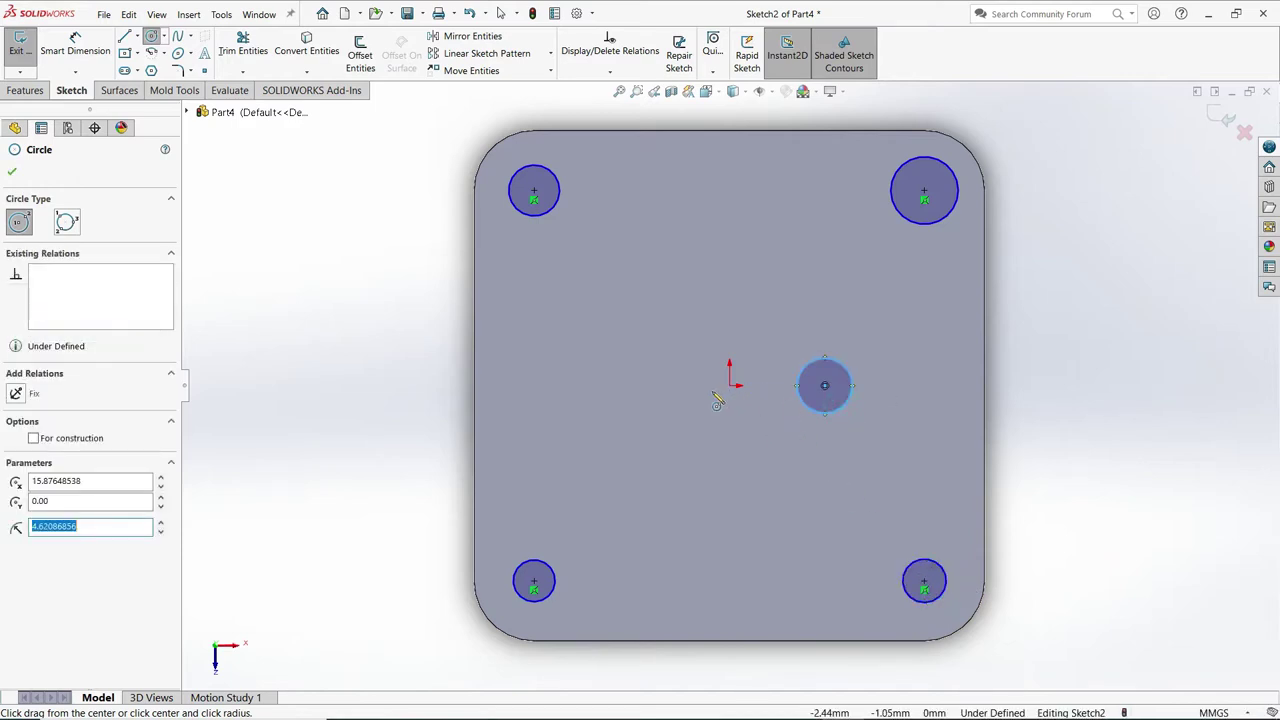
{"action": "left_click", "coordinate": [658, 385]}
{"action": "left_click", "coordinate": [676, 400]}
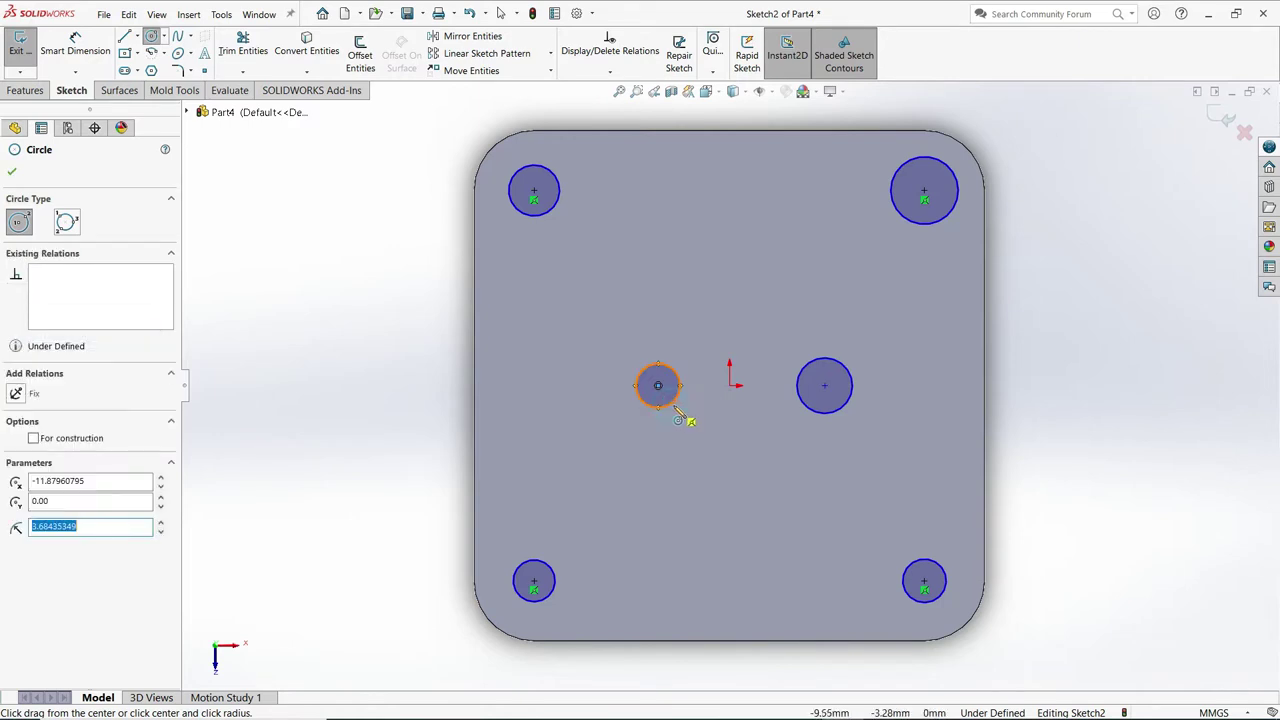
{"action": "left_click", "coordinate": [12, 175]}
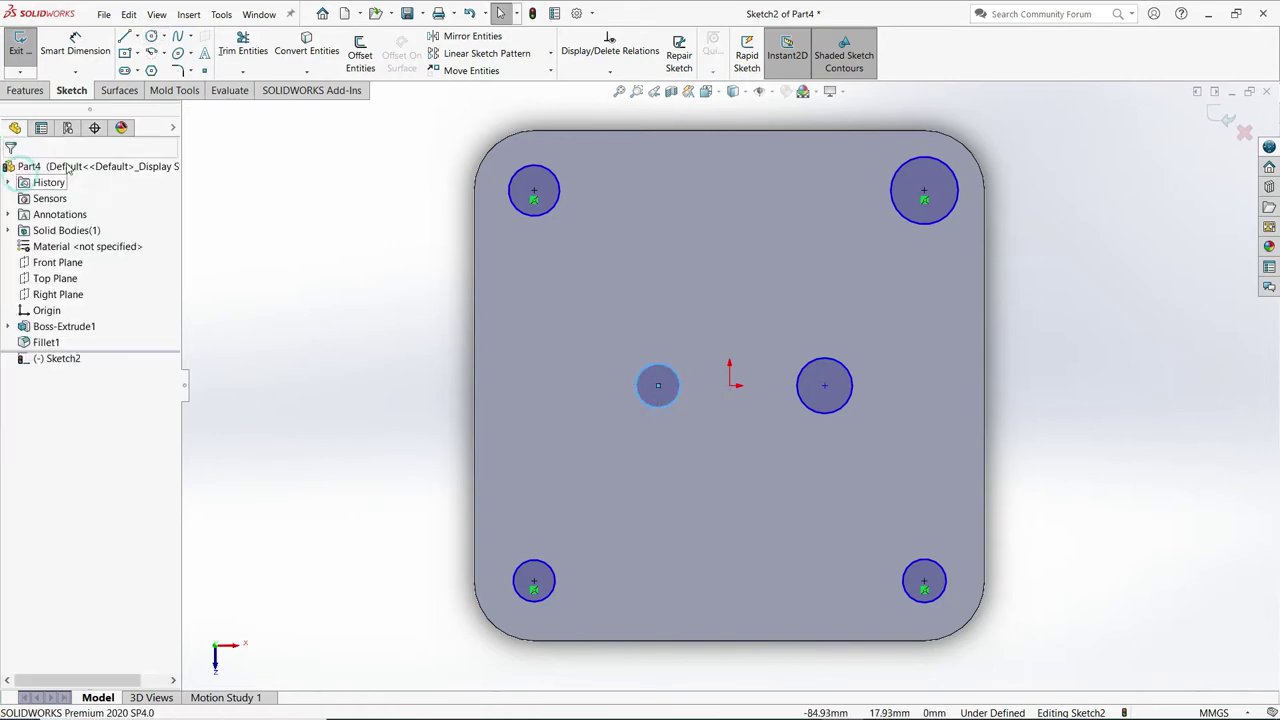
Smart-dimension the top-right corner circle to Ø5 mm and the right middle circle to Ø4 mm.
{"action": "left_click", "coordinate": [86, 58]}
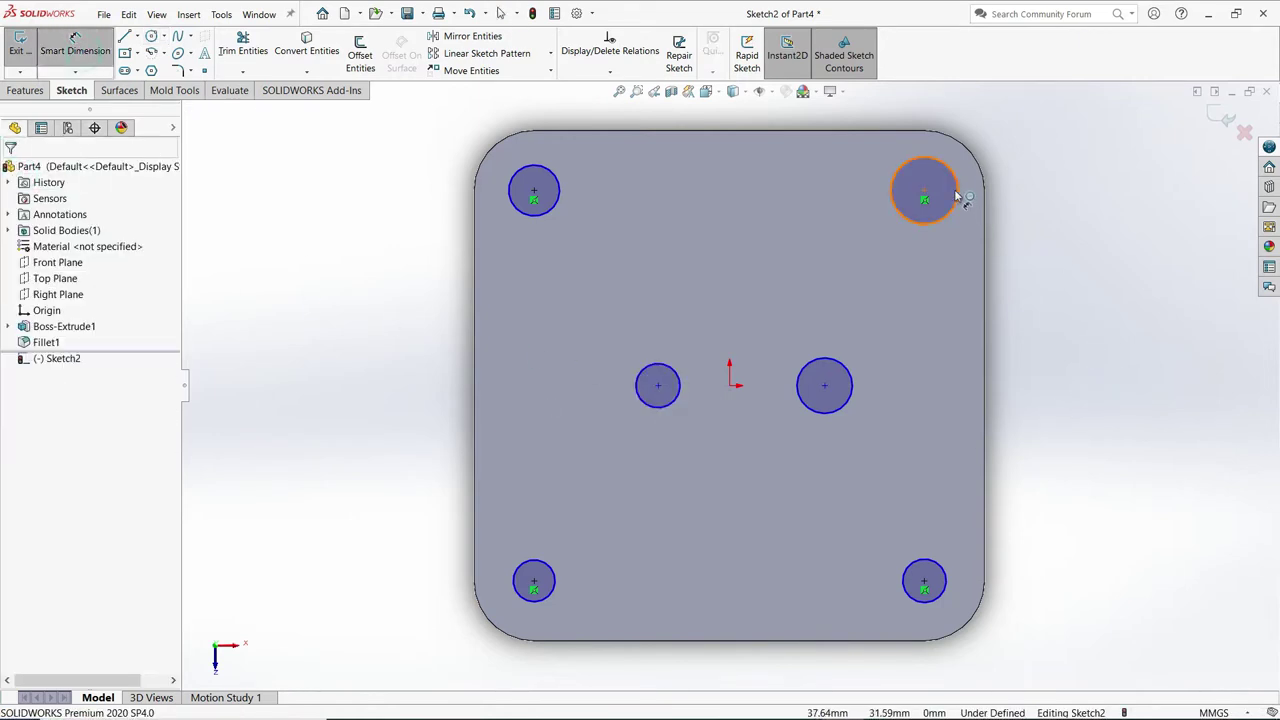
{"action": "left_click", "coordinate": [958, 190]}
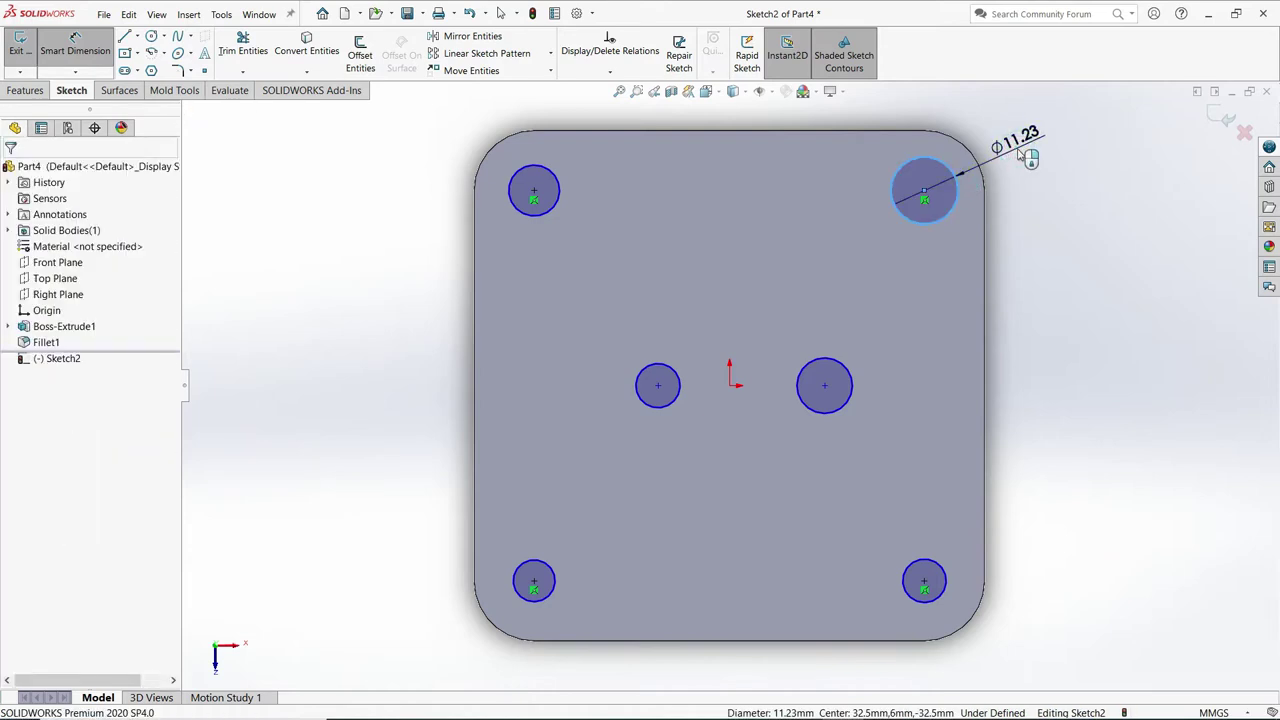
{"action": "left_click", "coordinate": [1018, 152]}
{"action": "type", "text": "5"}
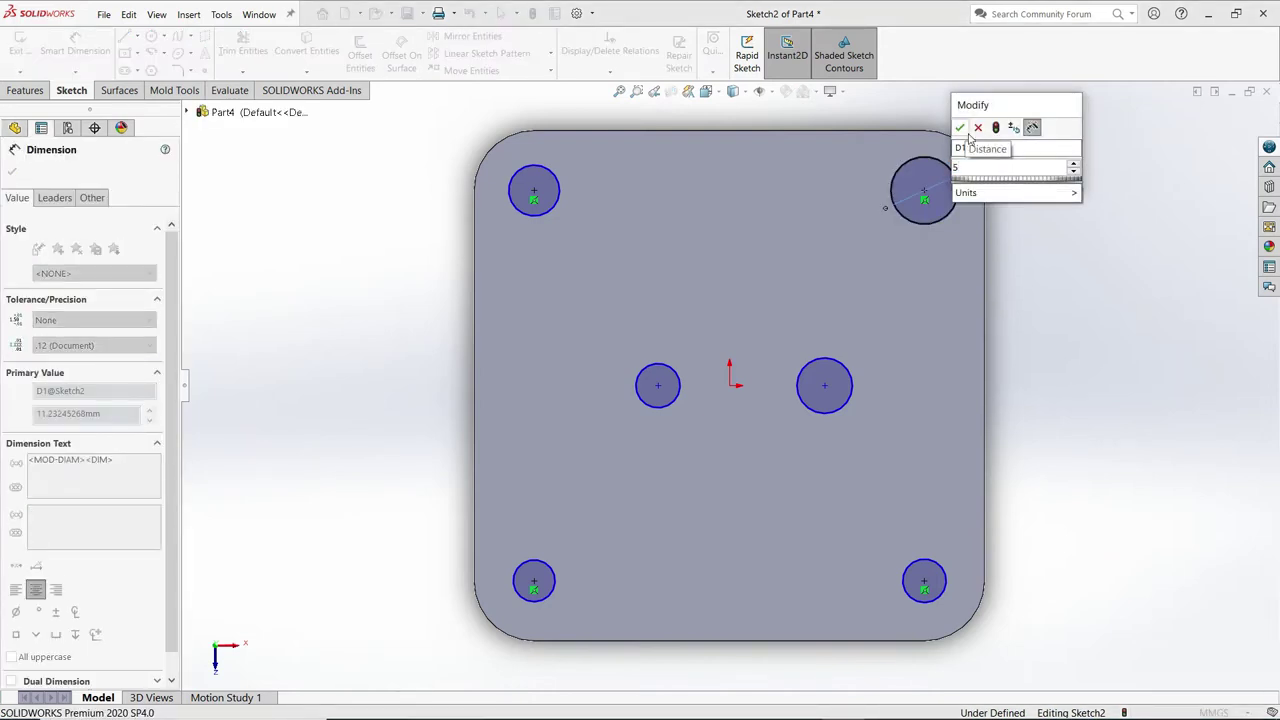
{"action": "left_click", "coordinate": [959, 127]}
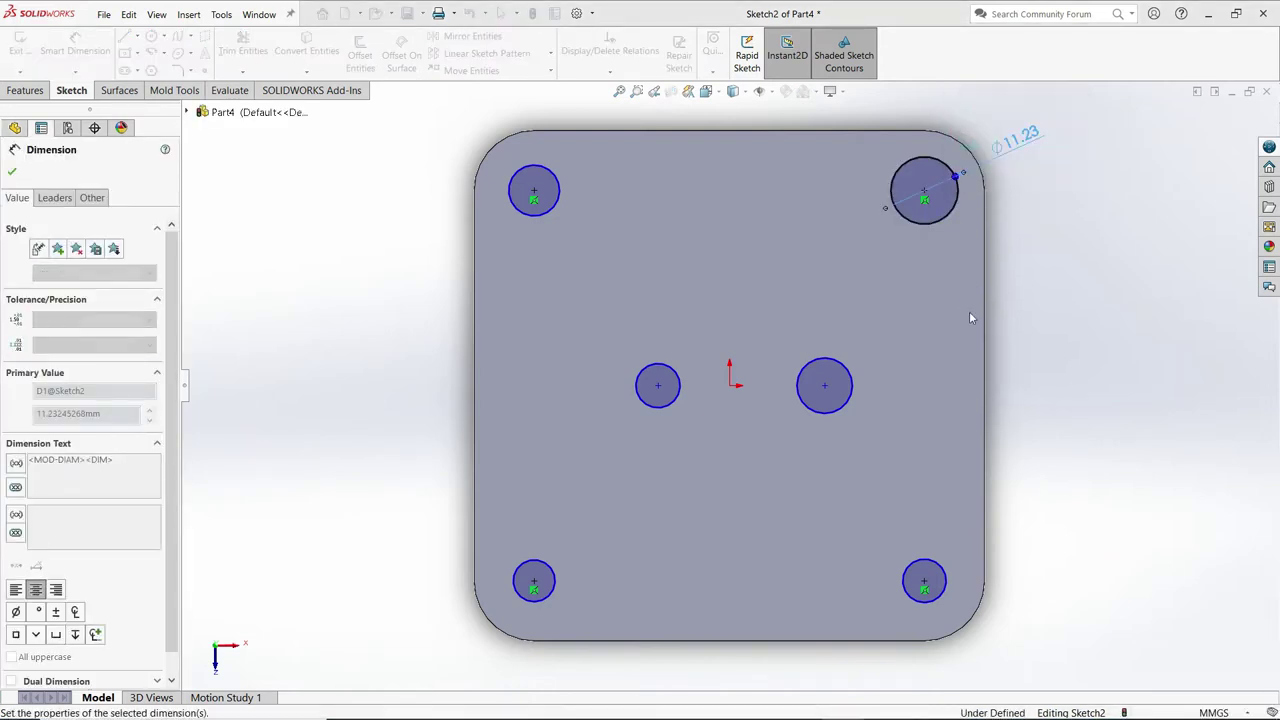
{"action": "left_click", "coordinate": [850, 380]}
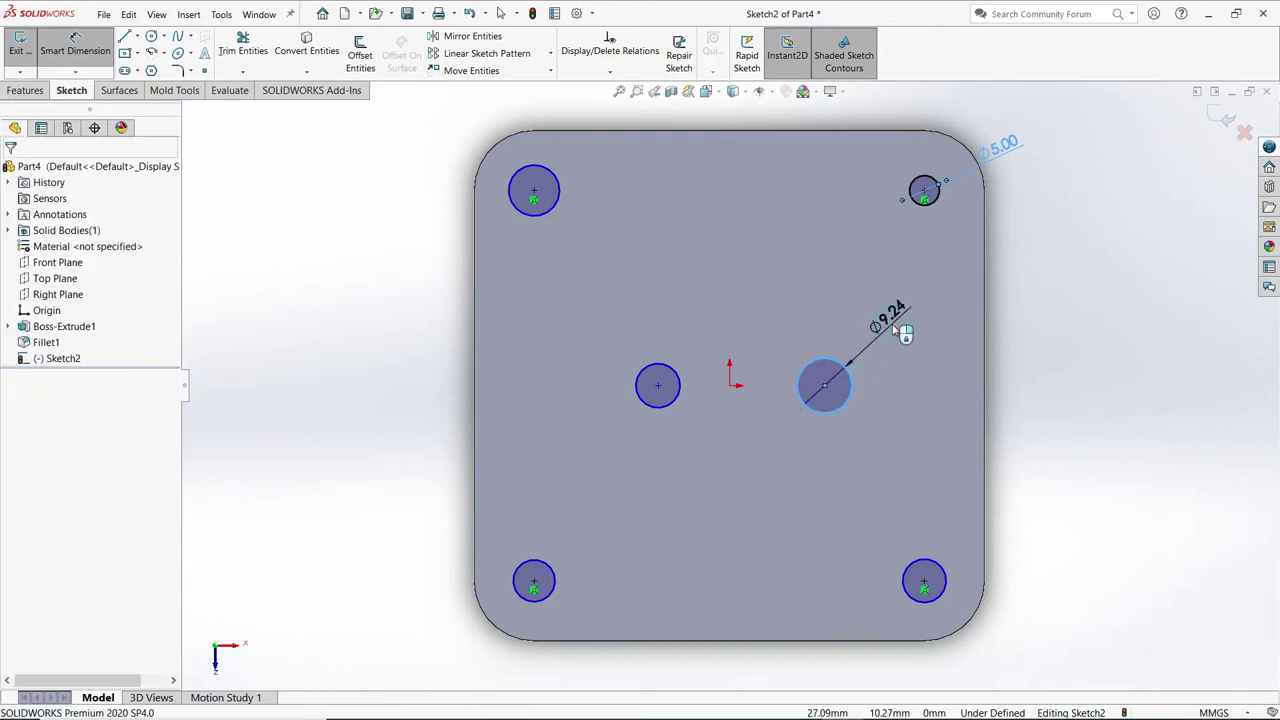
{"action": "left_click", "coordinate": [895, 330]}
{"action": "type", "text": "4"}
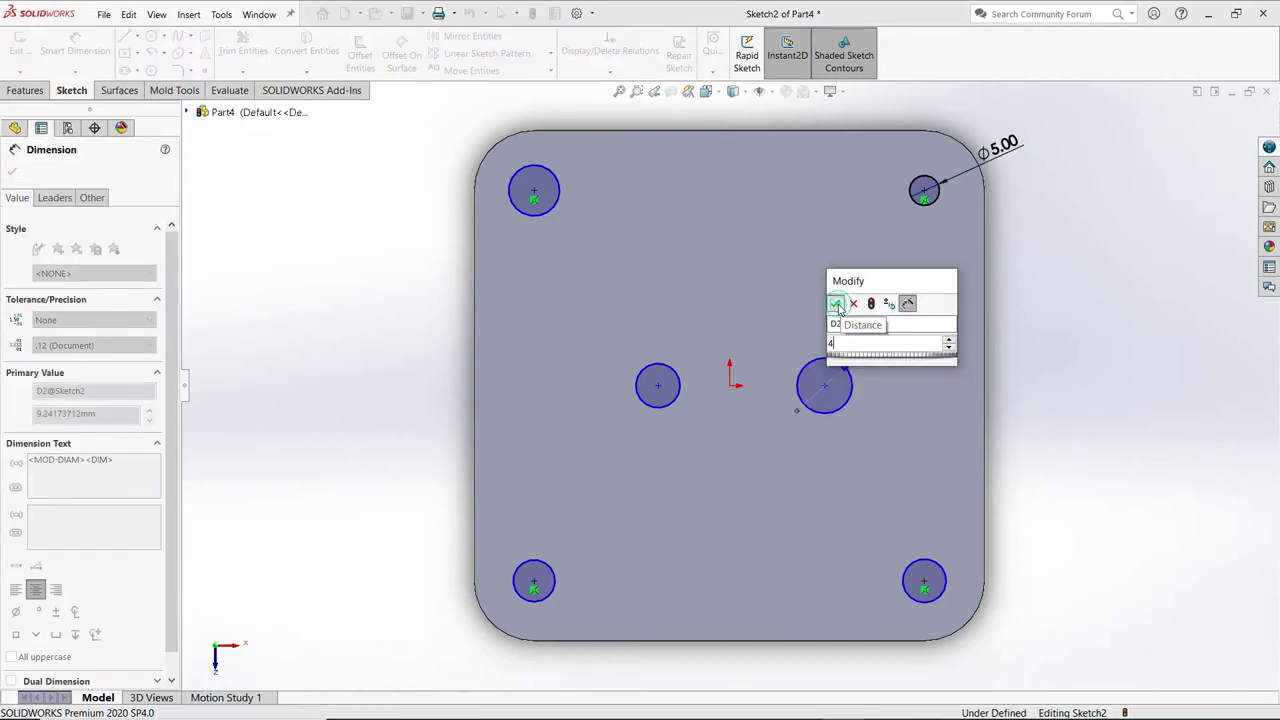
{"action": "left_click", "coordinate": [837, 304]}
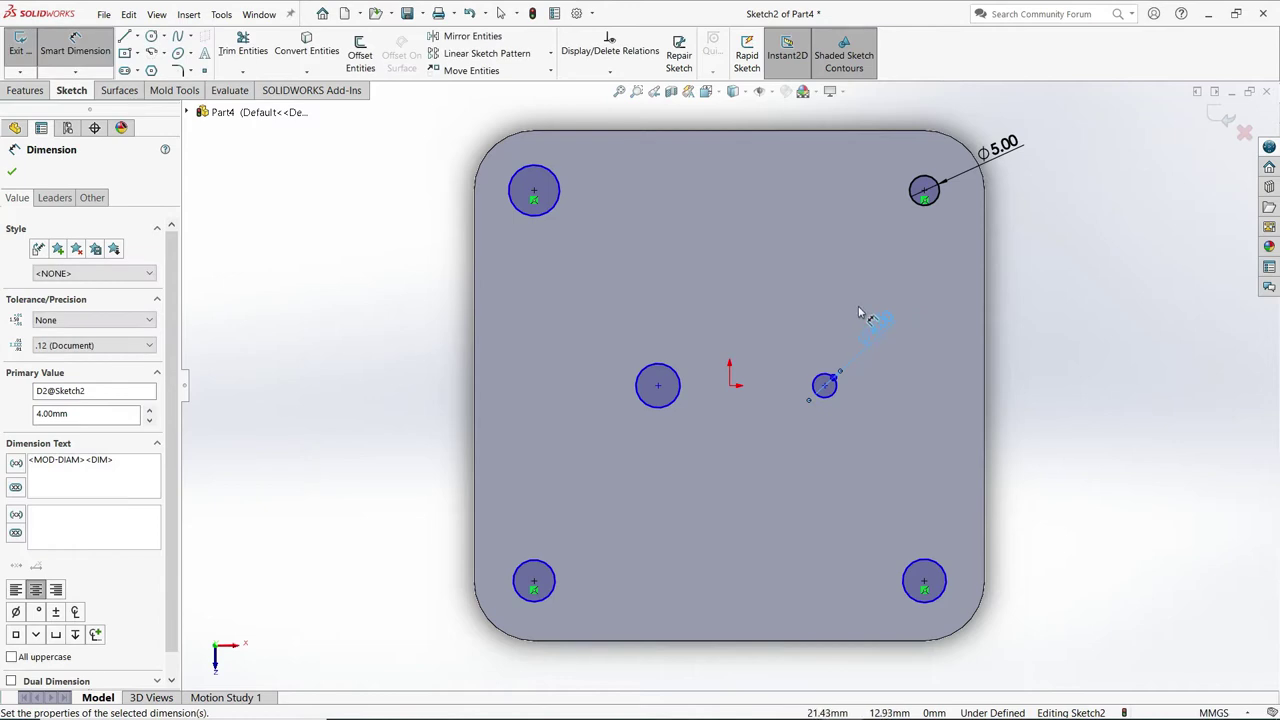
{"action": "left_click", "coordinate": [14, 172]}
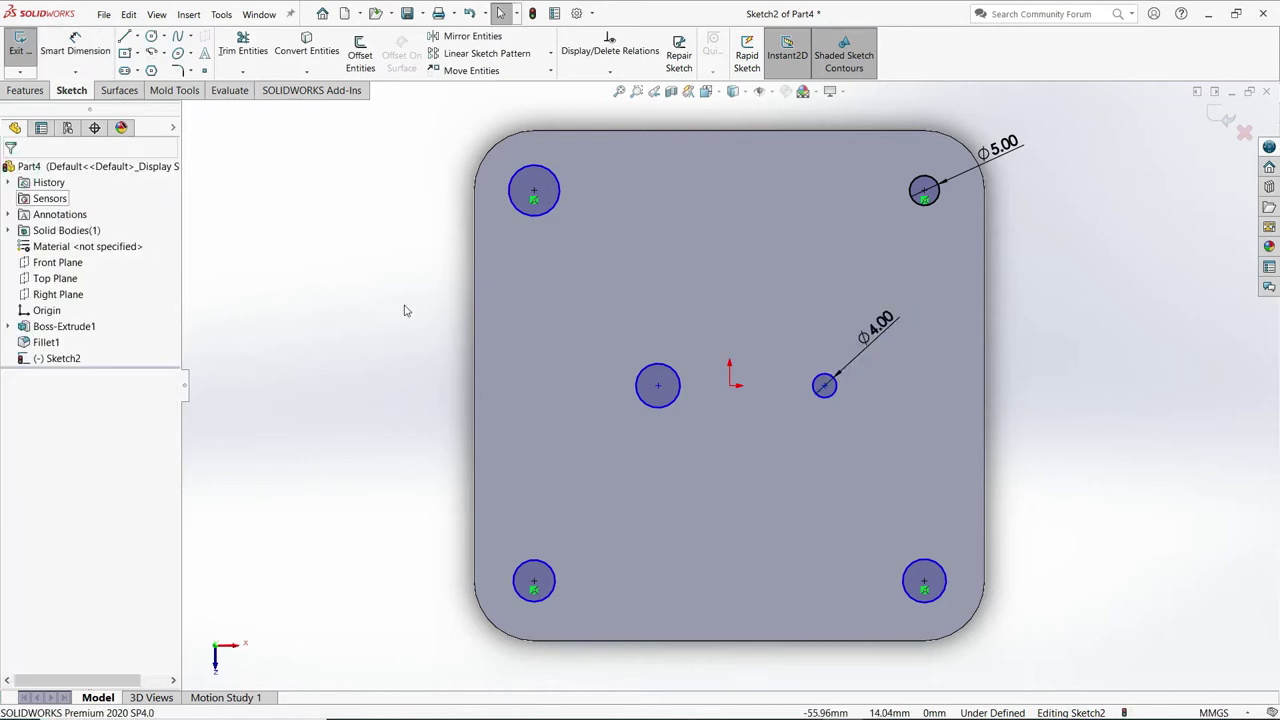
{"action": "left_click", "coordinate": [610, 71]}
{"action": "left_click", "coordinate": [607, 108]}
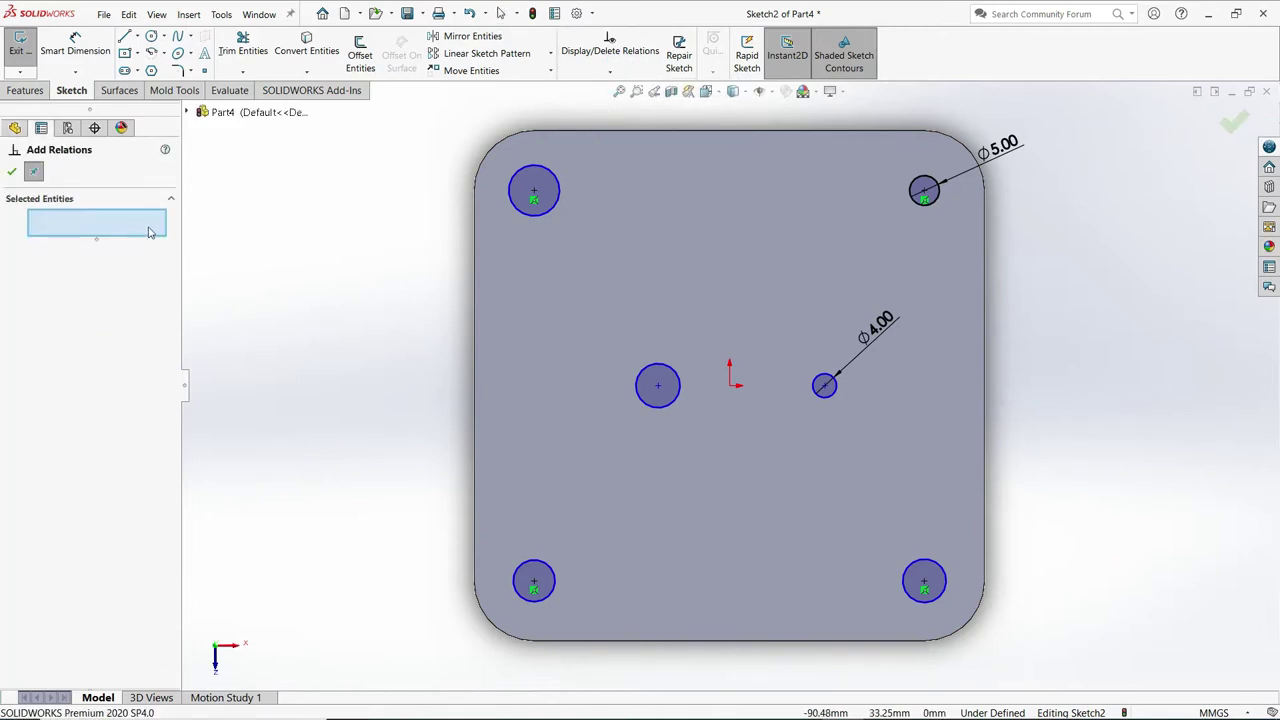
Apply an Equal relation to the four corner circles so all become Ø5 mm.
{"action": "left_click", "coordinate": [921, 191]}
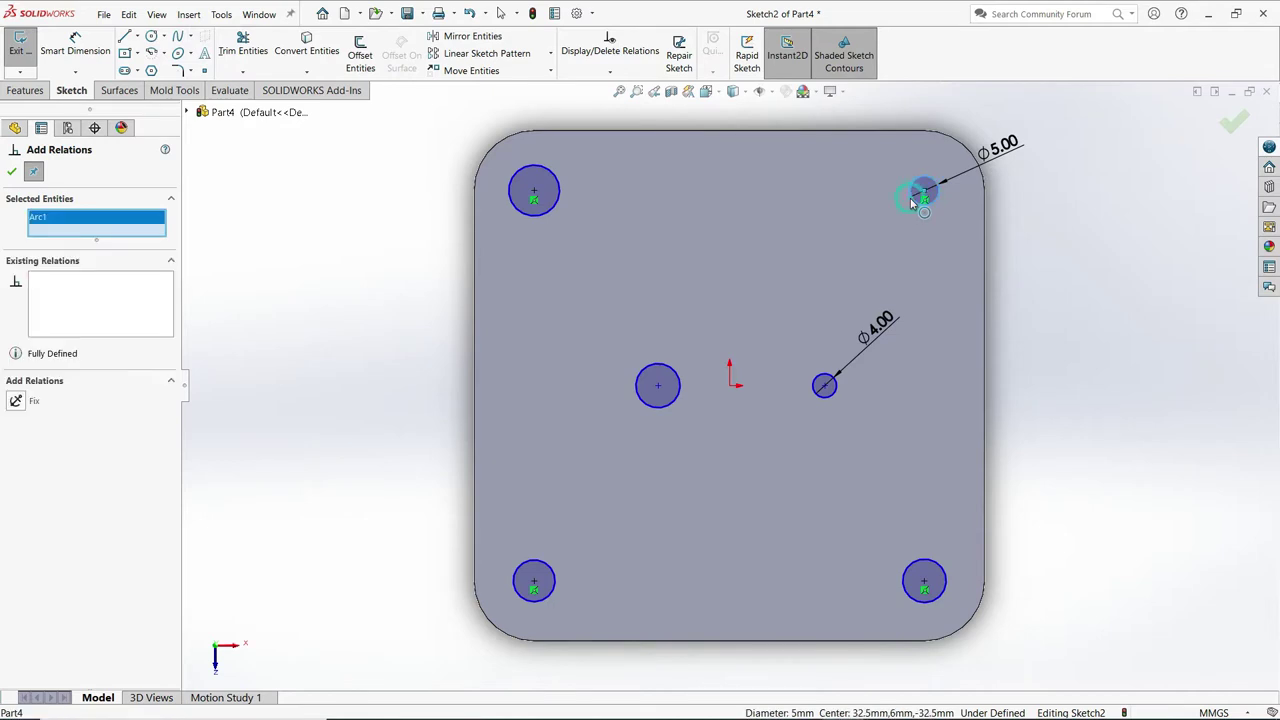
{"action": "left_click", "coordinate": [557, 202]}
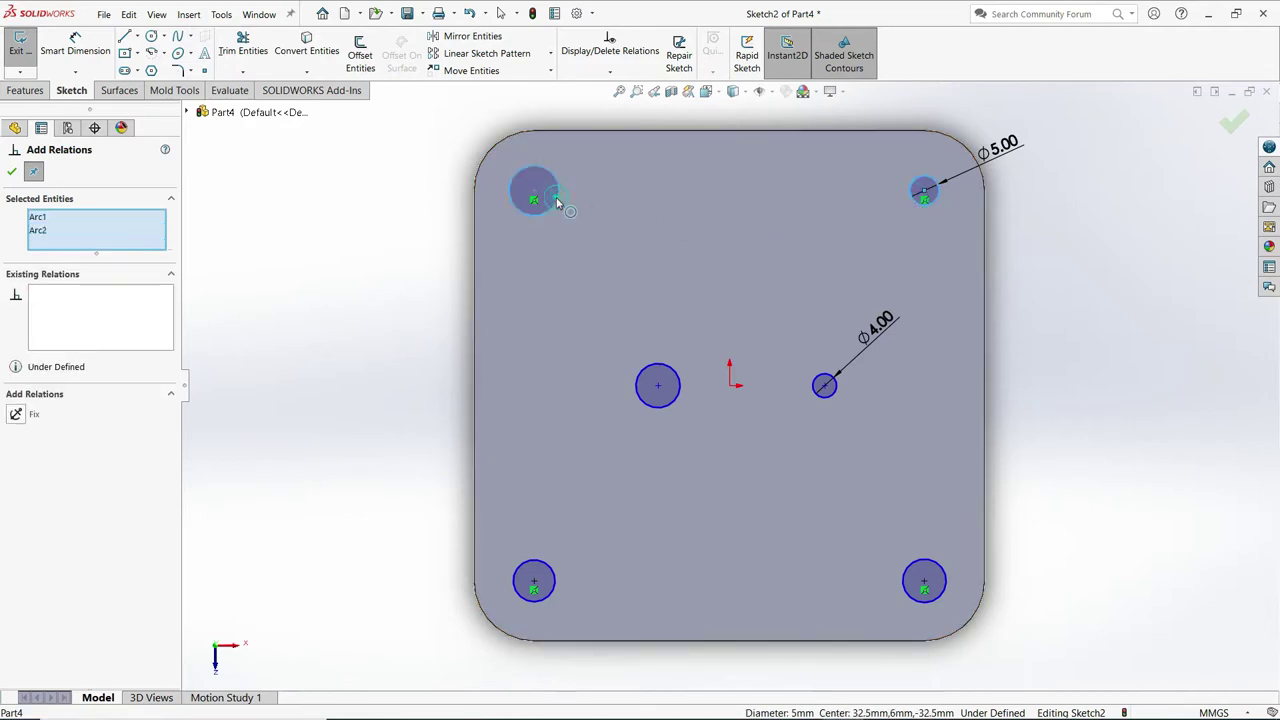
{"action": "left_click", "coordinate": [546, 562]}
{"action": "left_click", "coordinate": [914, 594]}
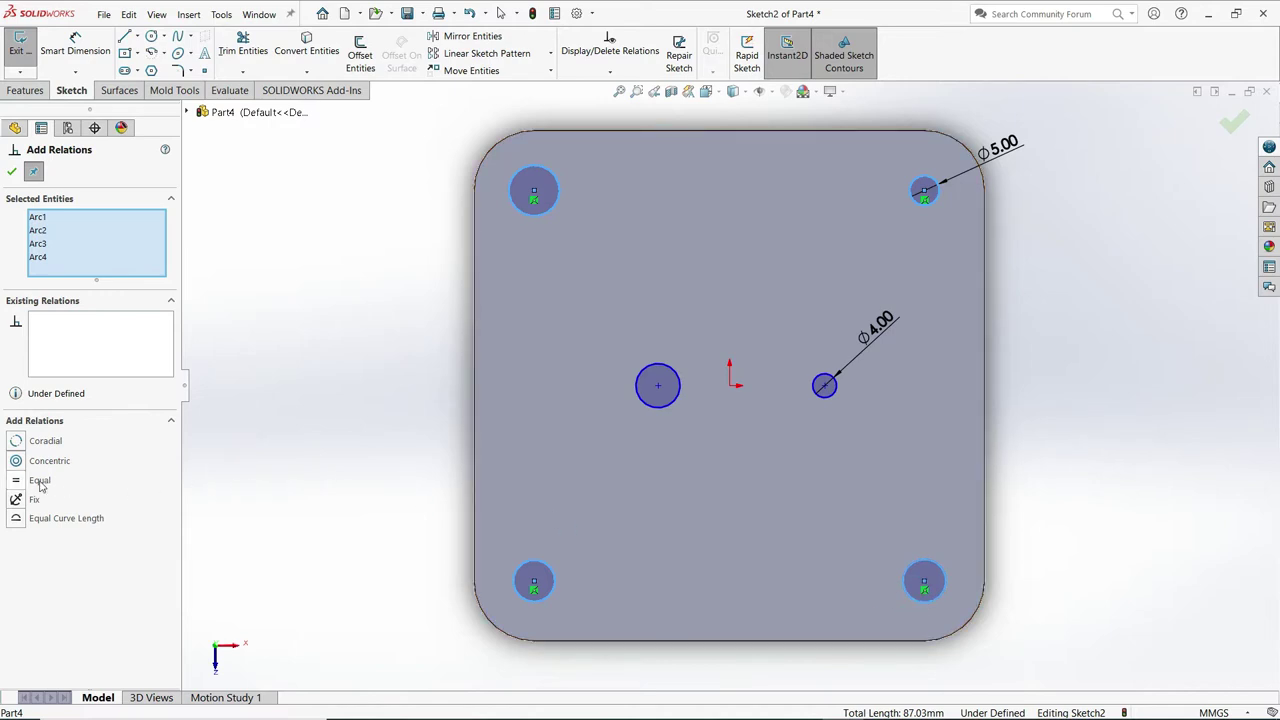
{"action": "left_click", "coordinate": [21, 483]}
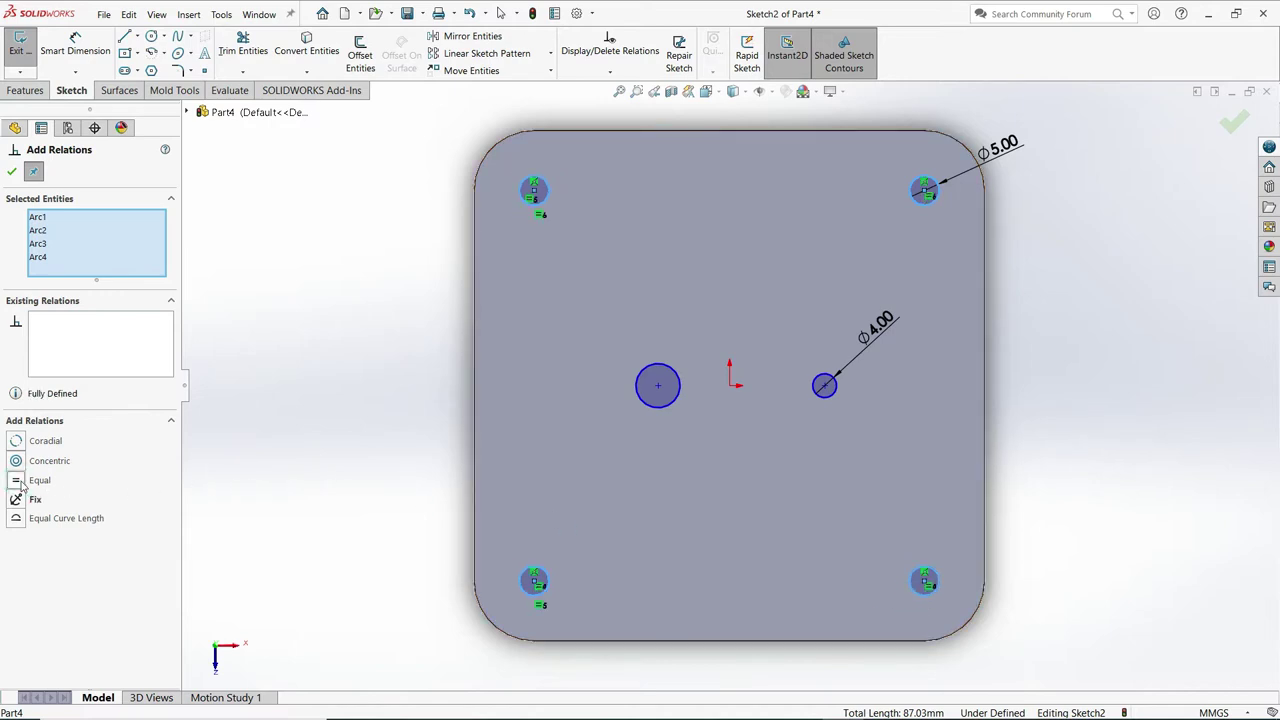
{"action": "left_click", "coordinate": [12, 172]}
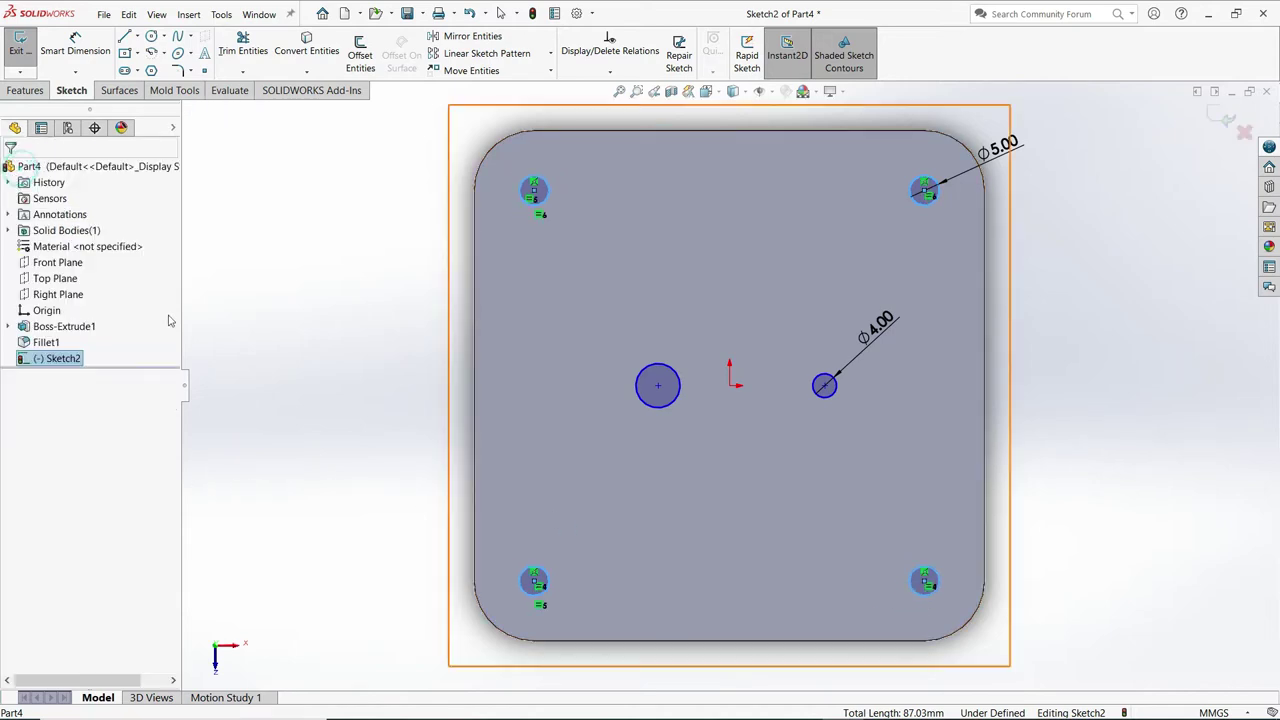
{"action": "left_click", "coordinate": [354, 303]}
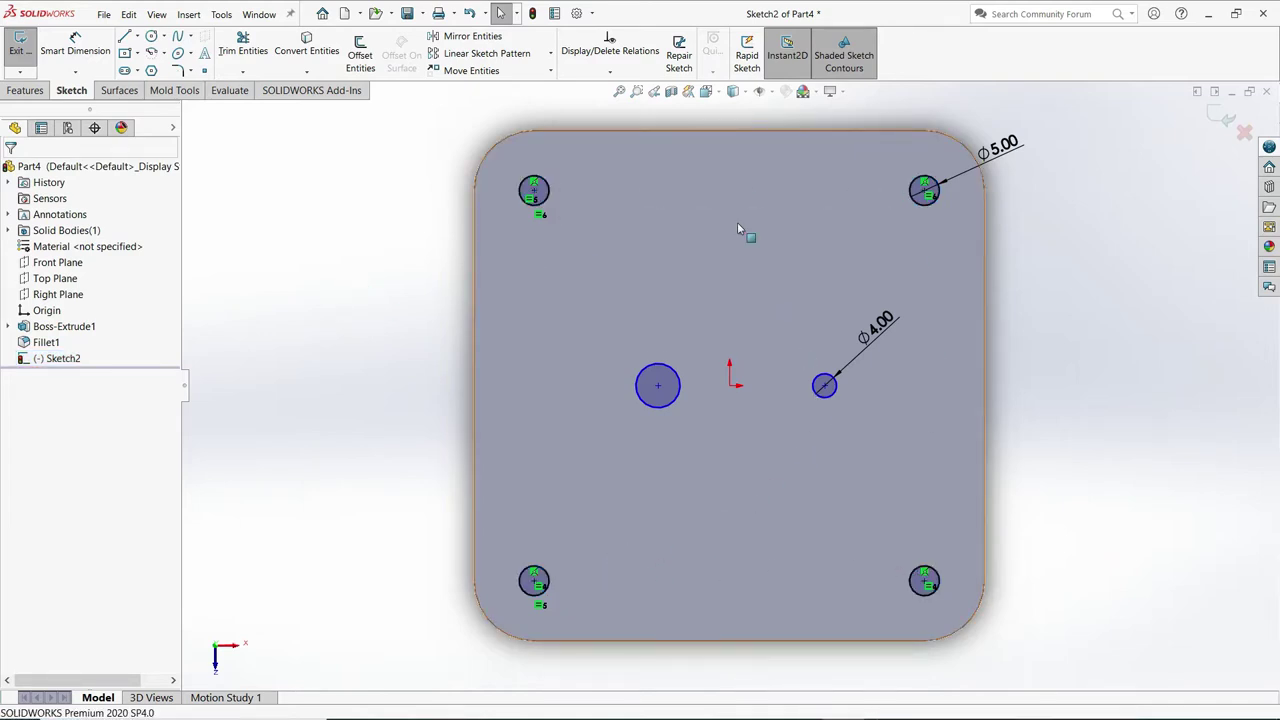
Make the two middle circles equal so both are Ø4 mm.
{"action": "left_click", "coordinate": [609, 72]}
{"action": "left_click", "coordinate": [612, 105]}
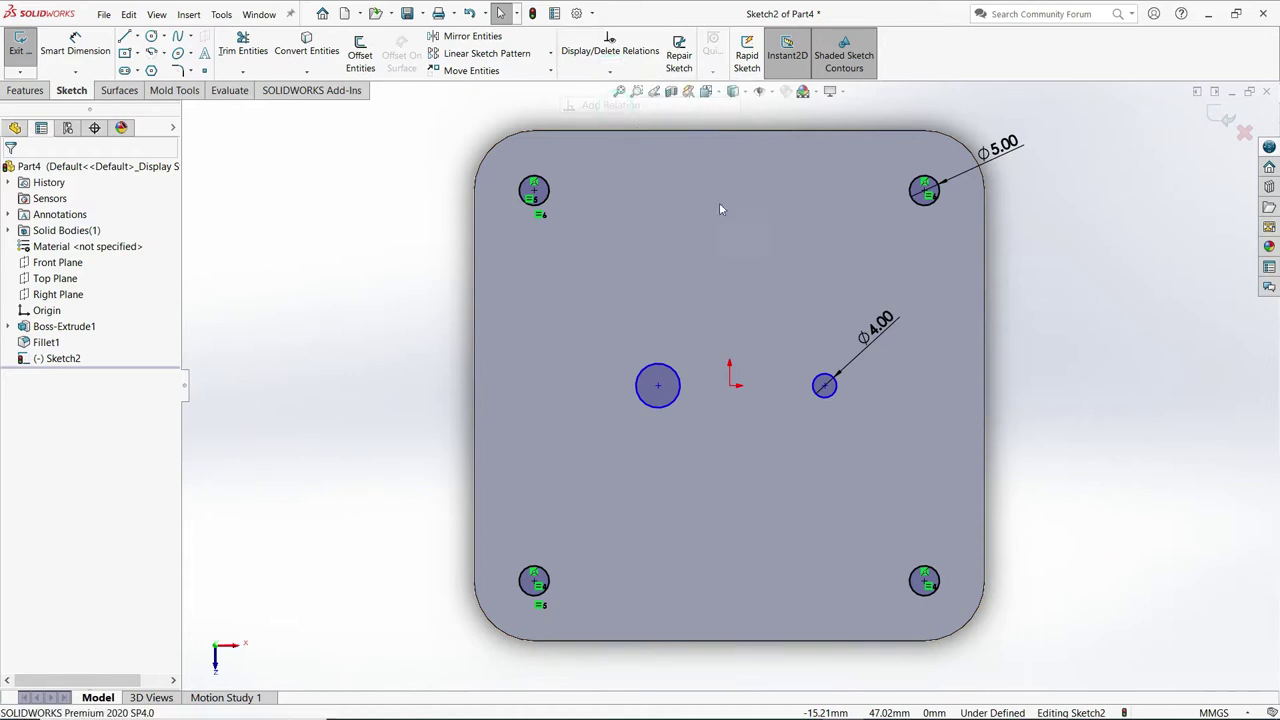
{"action": "left_click", "coordinate": [825, 400]}
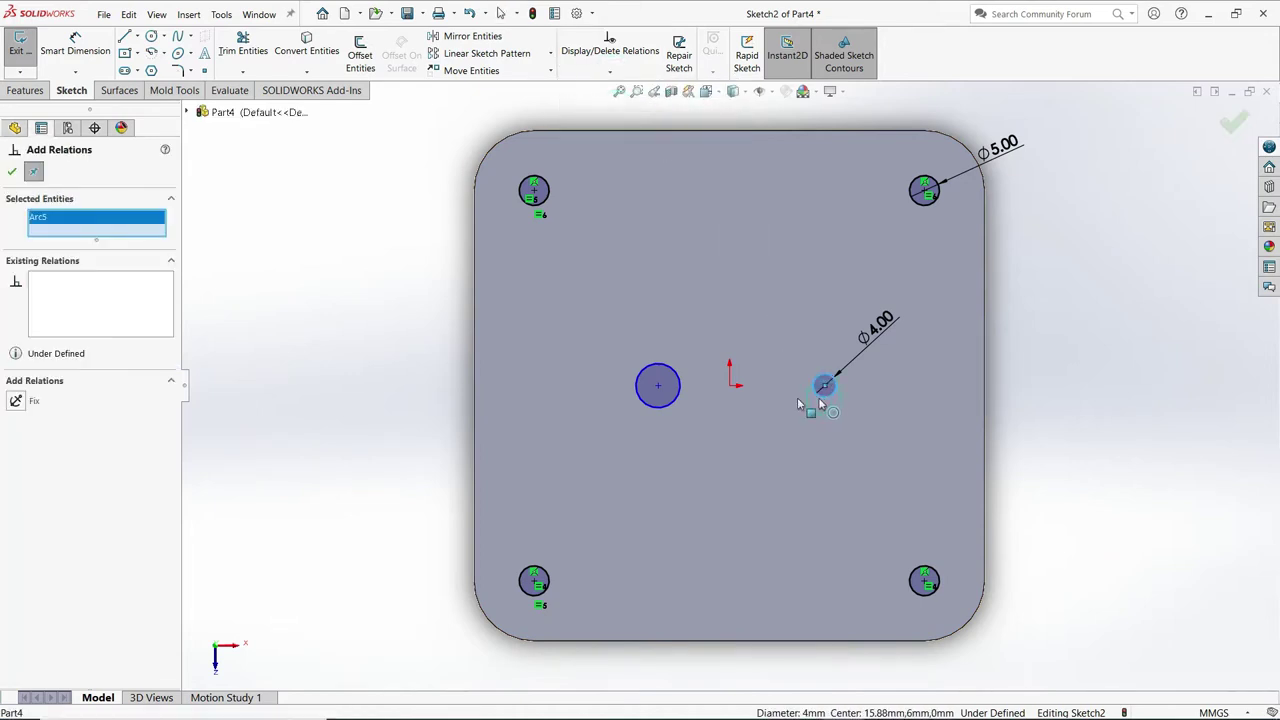
{"action": "left_click", "coordinate": [680, 400]}
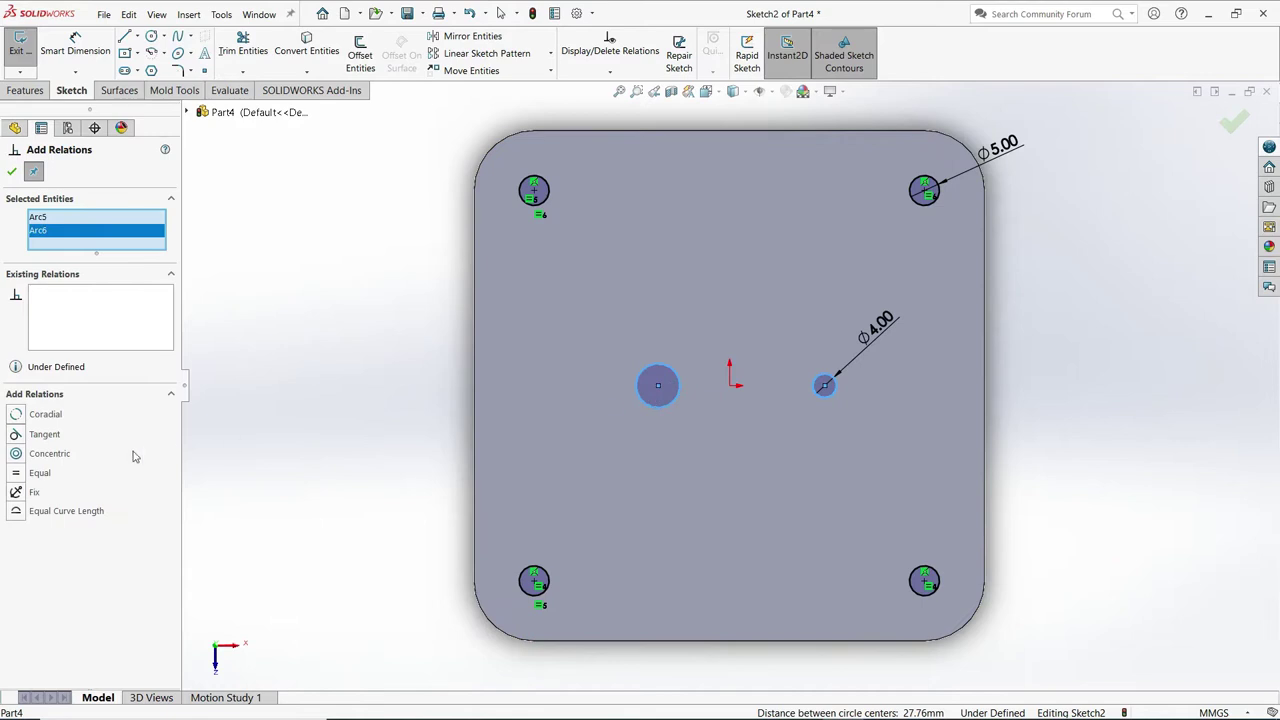
{"action": "left_click", "coordinate": [18, 474]}
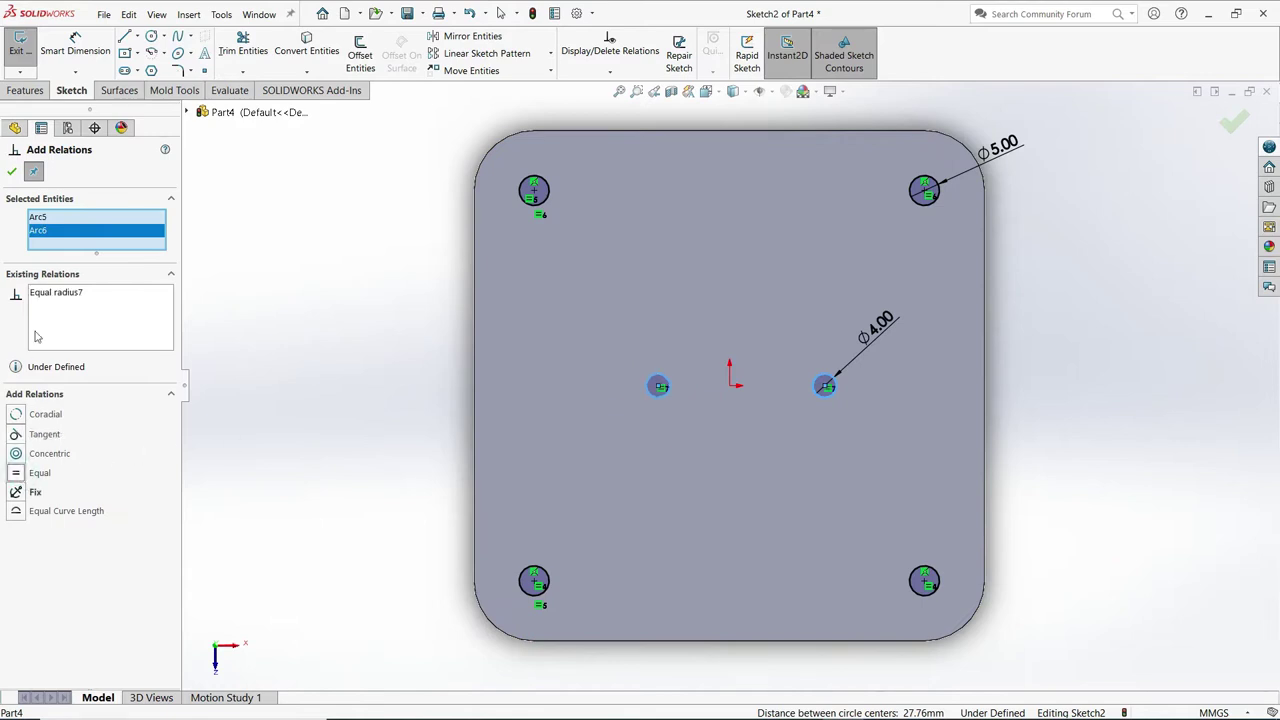
{"action": "left_click", "coordinate": [11, 174]}
{"action": "left_click", "coordinate": [359, 282]}
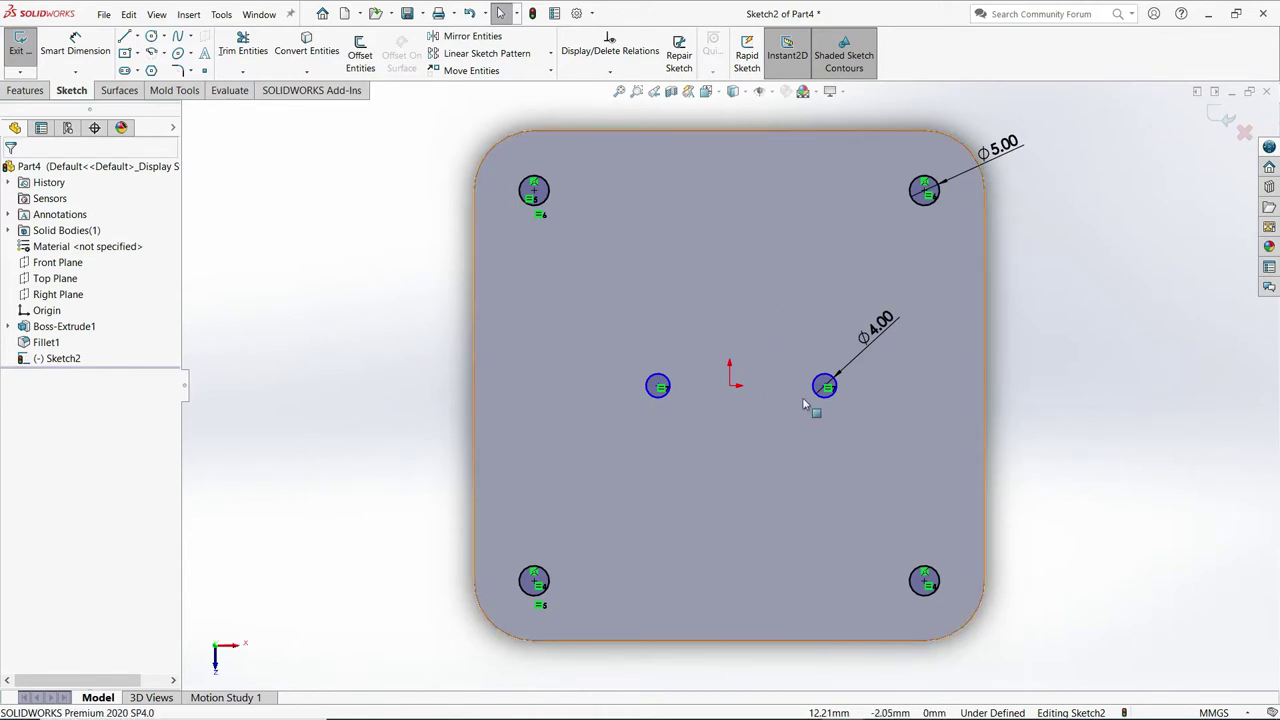
Align both middle hole centres horizontally with the part origin.
{"action": "scroll", "coordinate": [812, 390], "scroll_direction": "down", "scroll_amount": 2}
{"action": "scroll", "coordinate": [812, 390], "scroll_direction": "down", "scroll_amount": 1}
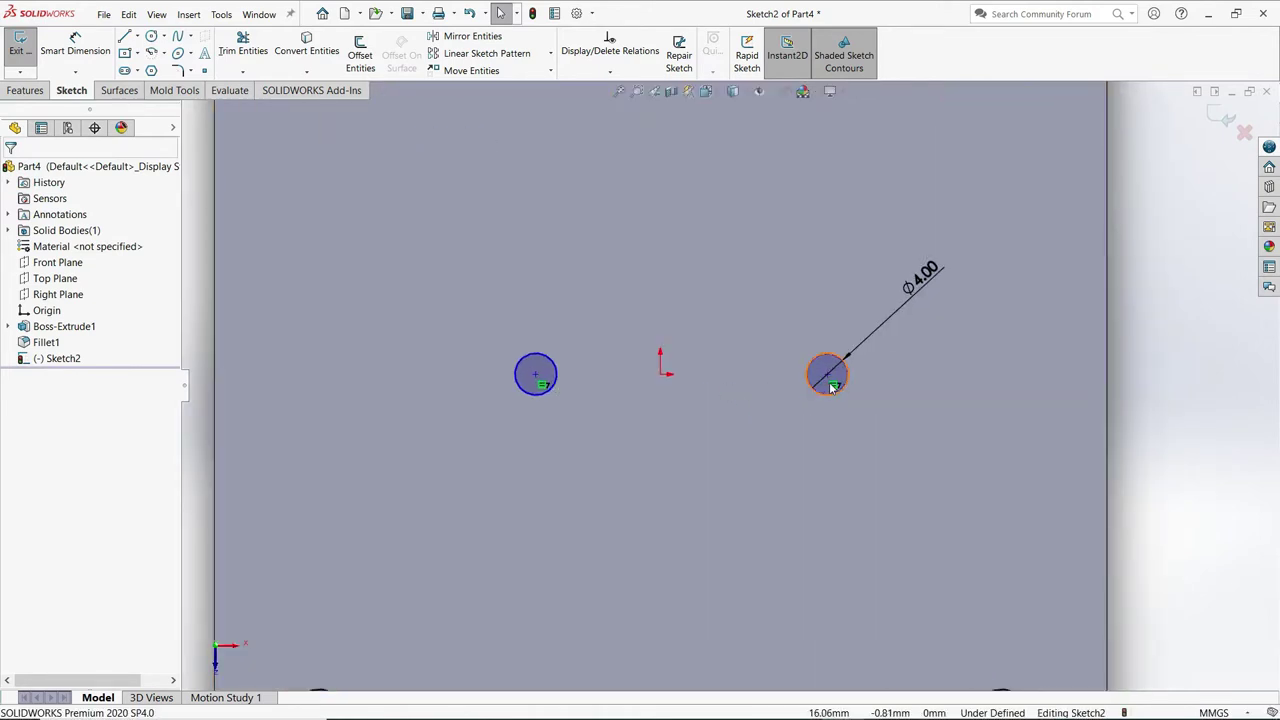
{"action": "left_click", "coordinate": [610, 71]}
{"action": "left_click", "coordinate": [612, 106]}
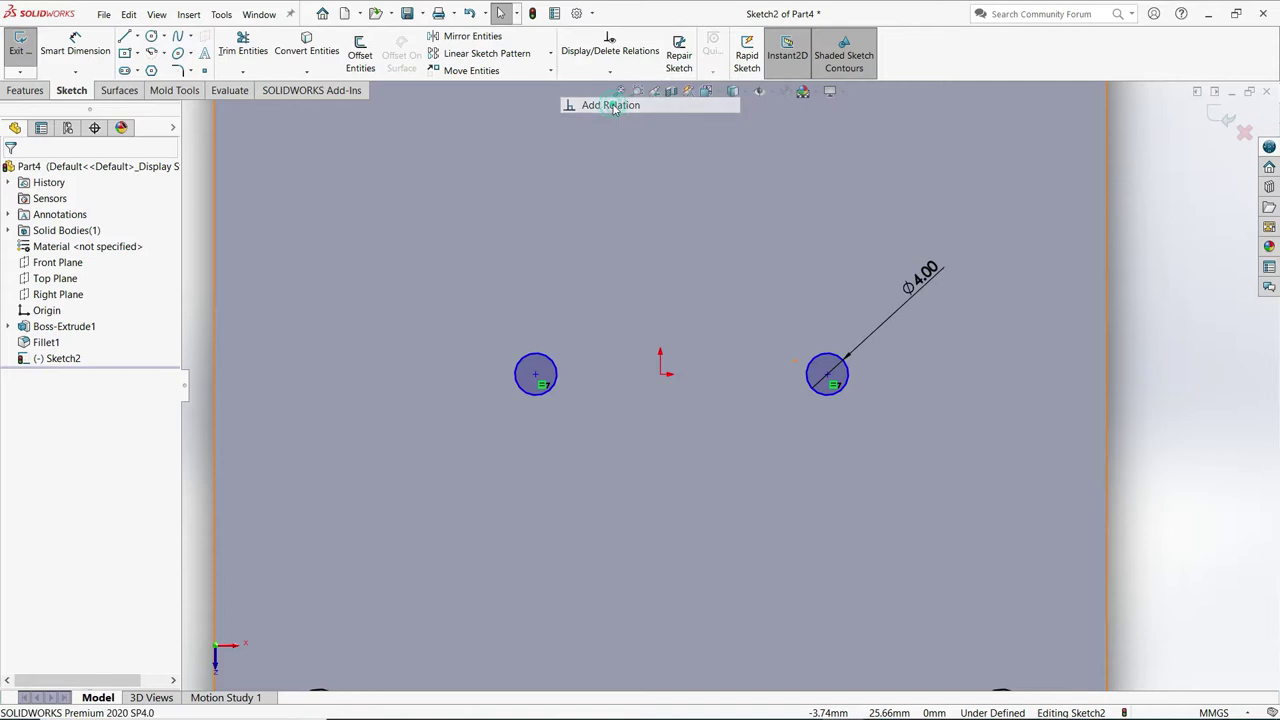
{"action": "left_click", "coordinate": [536, 375]}
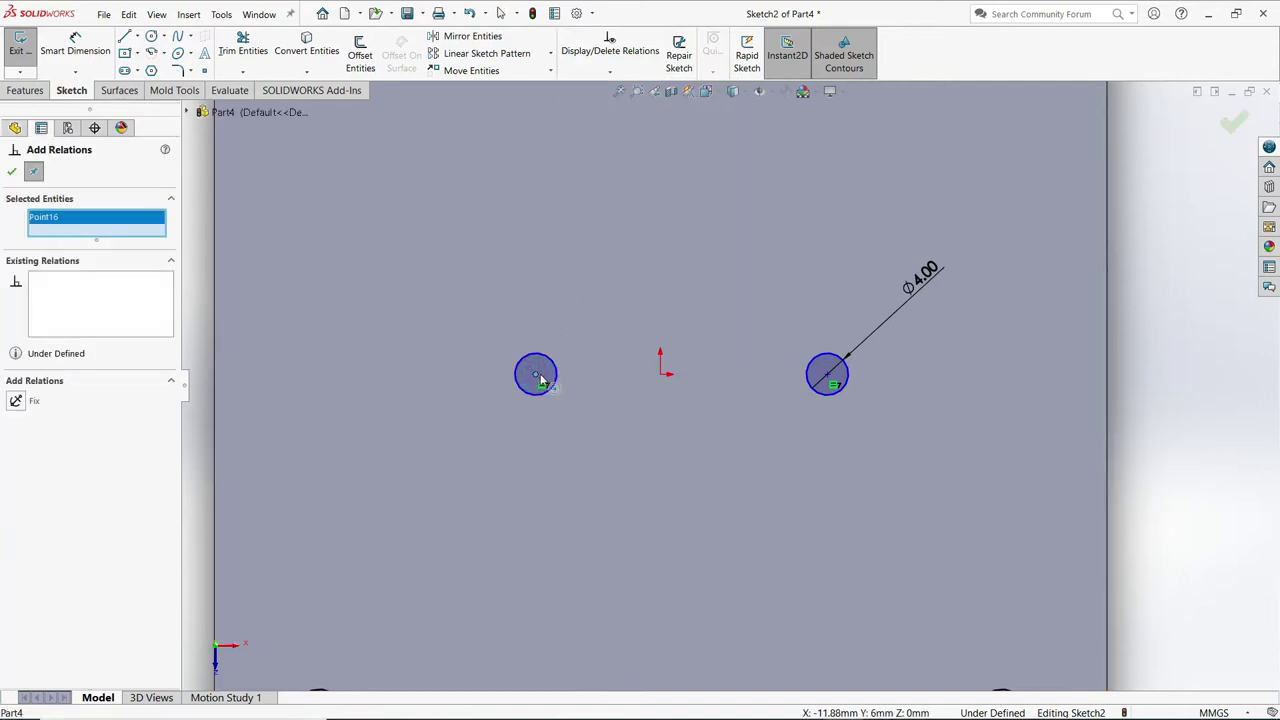
{"action": "left_click", "coordinate": [661, 375]}
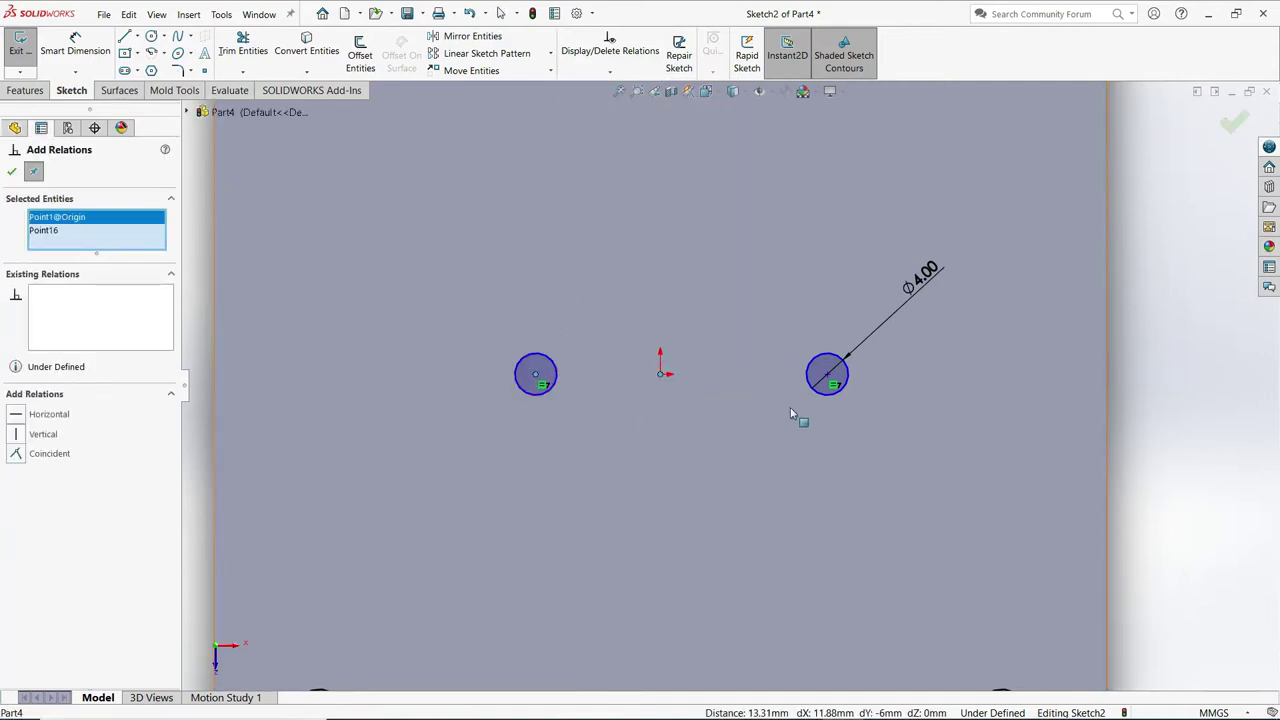
{"action": "left_click", "coordinate": [827, 375]}
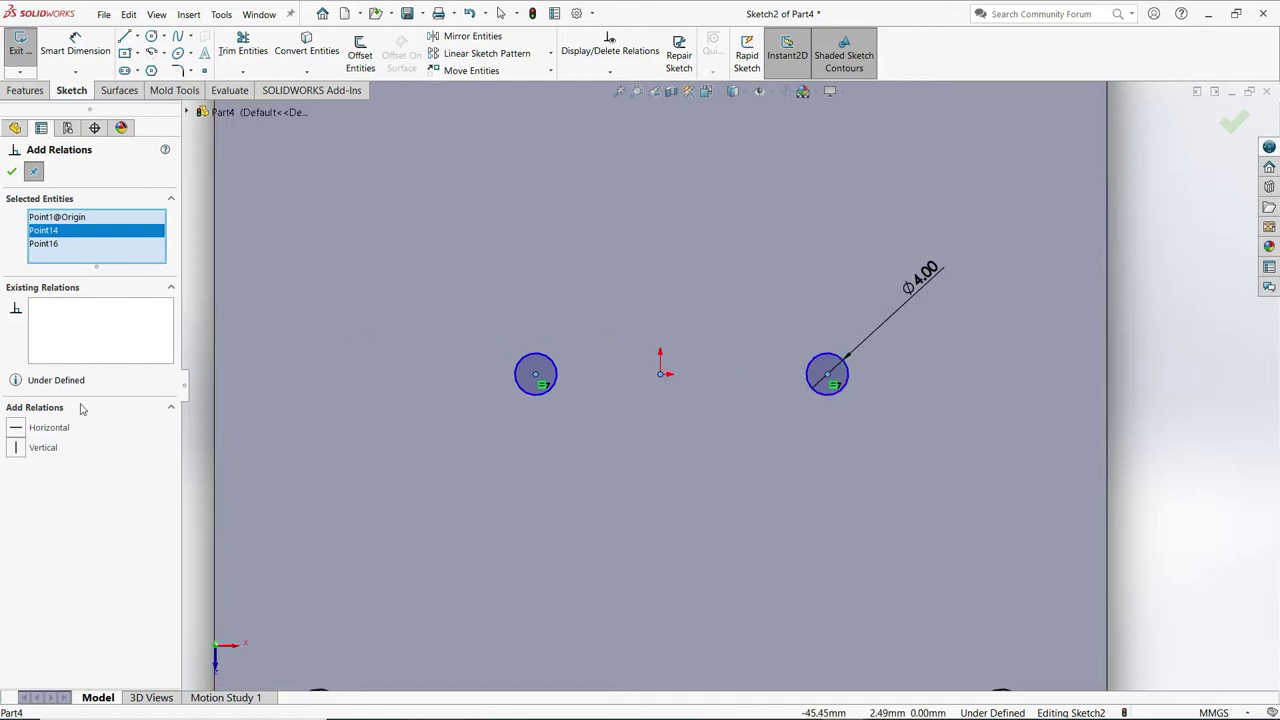
{"action": "left_click", "coordinate": [12, 171]}
{"action": "key", "text": "f"}
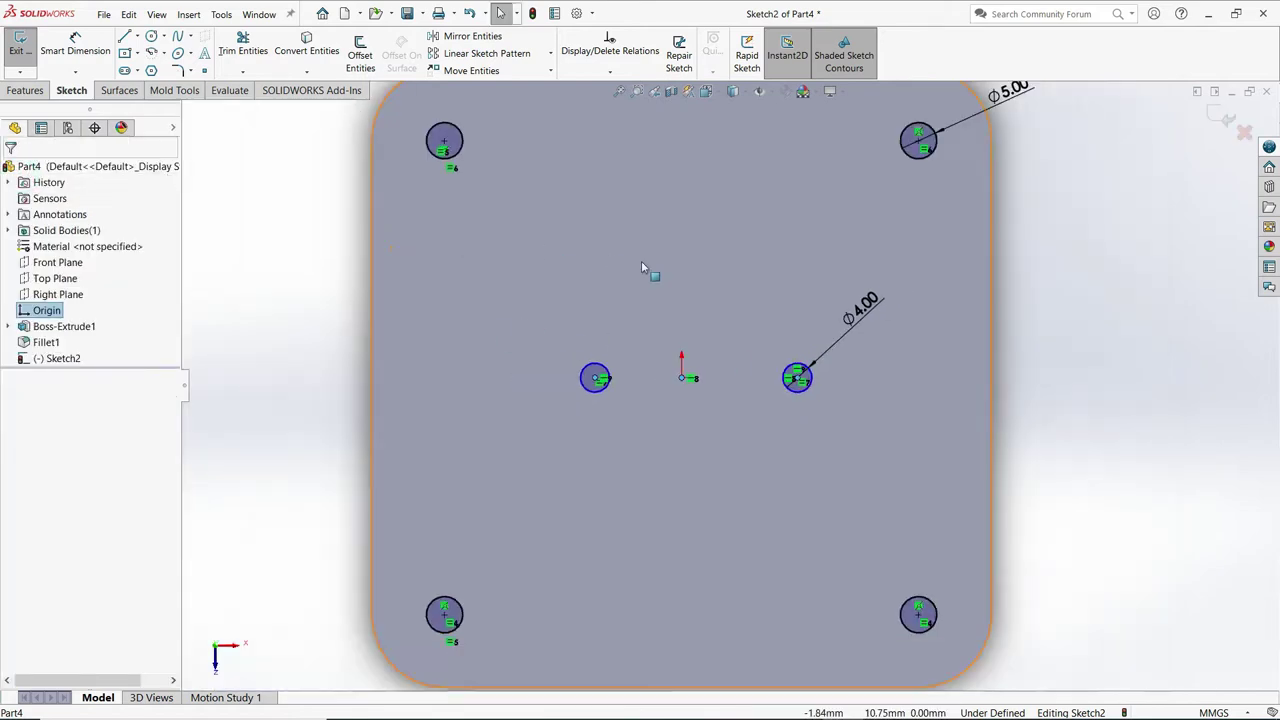
Dimension the distance between the two middle hole centres as 30 mm.
{"action": "left_click", "coordinate": [93, 58]}
{"action": "scroll", "coordinate": [801, 432], "scroll_direction": "down", "scroll_amount": 2}
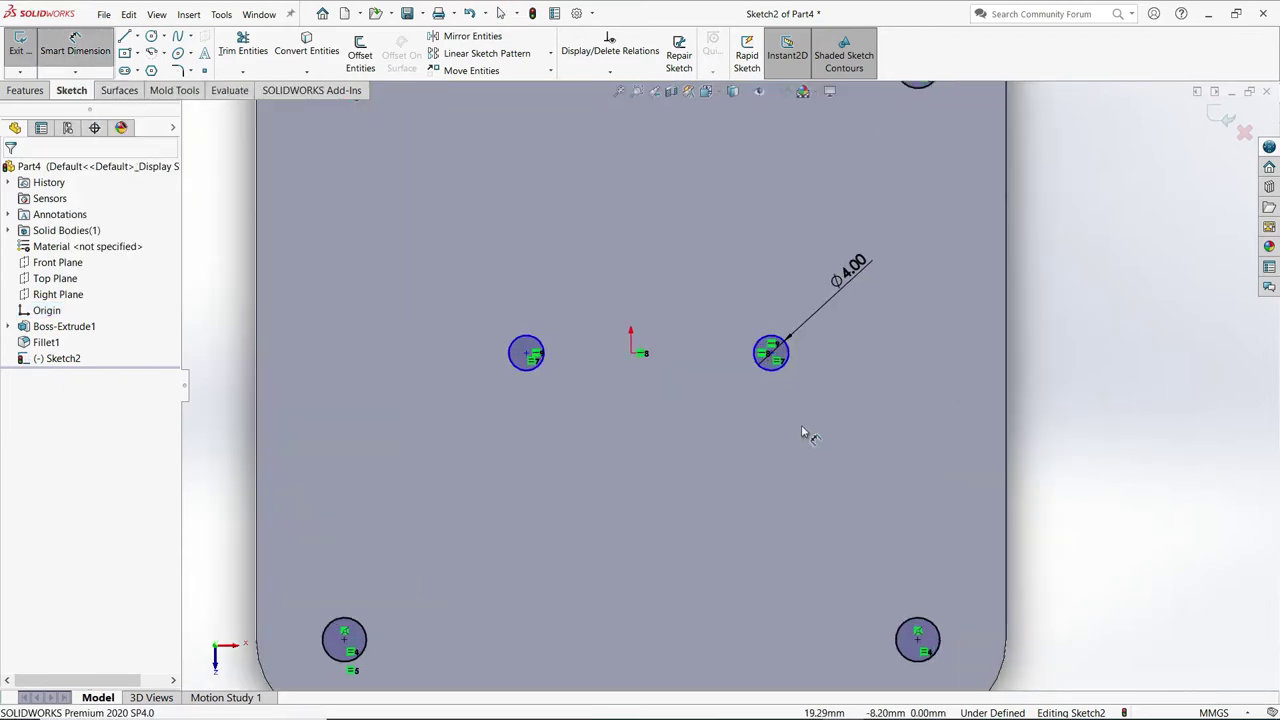
{"action": "scroll", "coordinate": [779, 369], "scroll_direction": "down", "scroll_amount": 1}
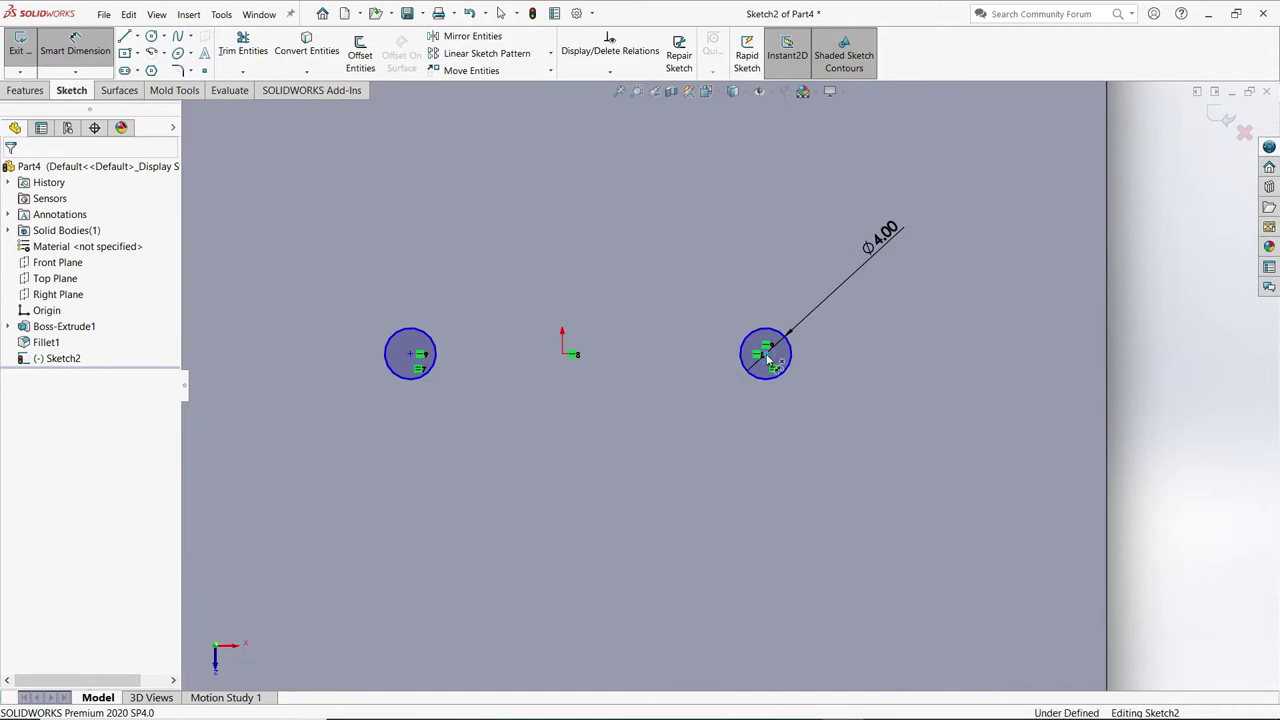
{"action": "left_click", "coordinate": [766, 355]}
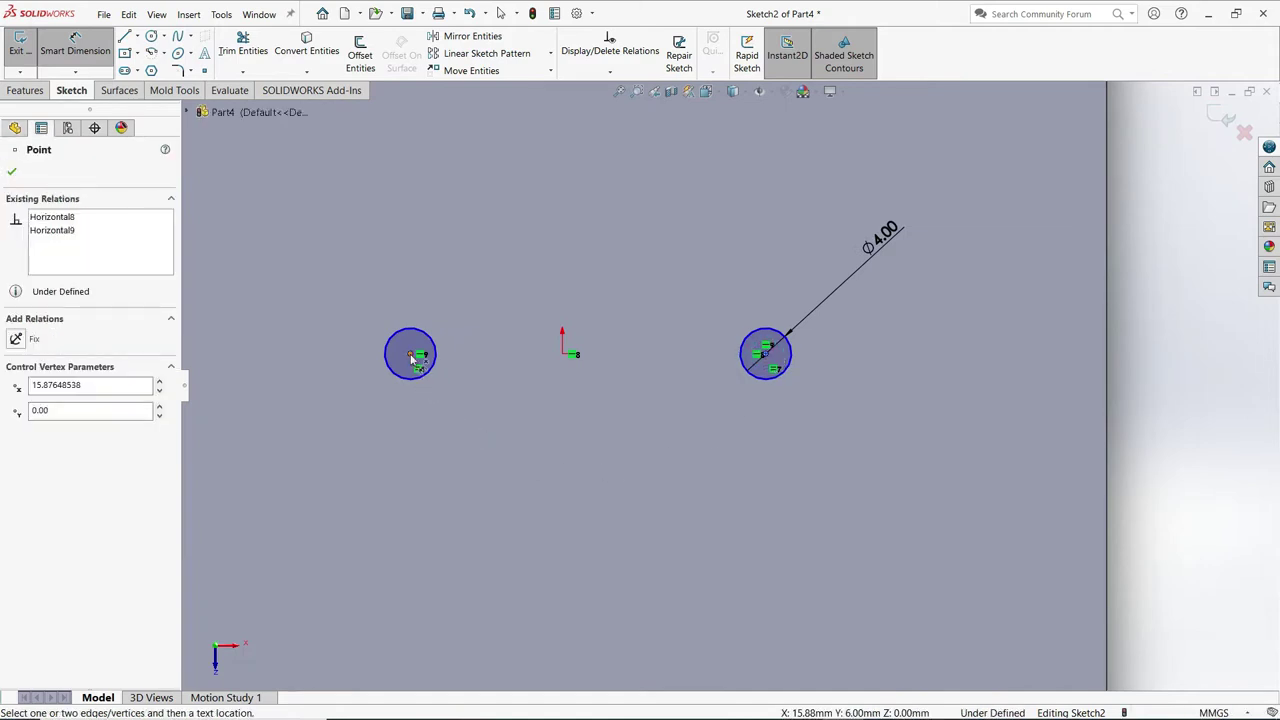
{"action": "left_click", "coordinate": [411, 355]}
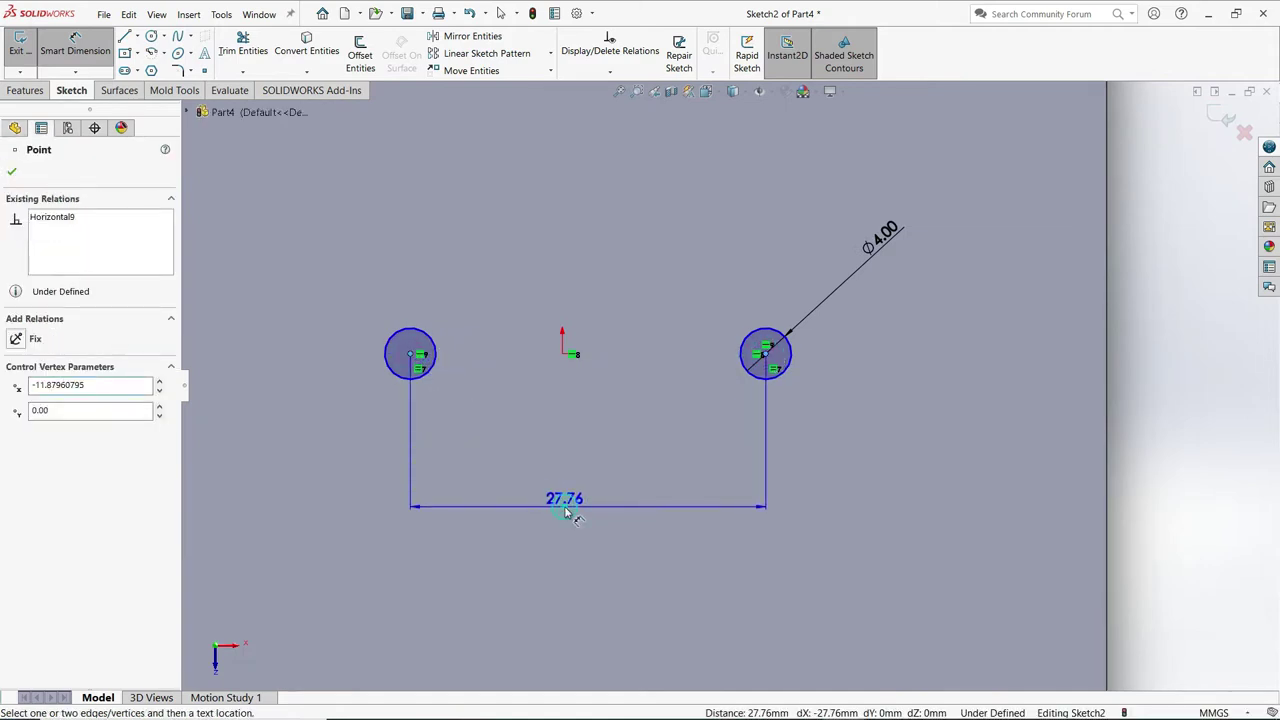
{"action": "left_click", "coordinate": [566, 512]}
{"action": "type", "text": "30"}
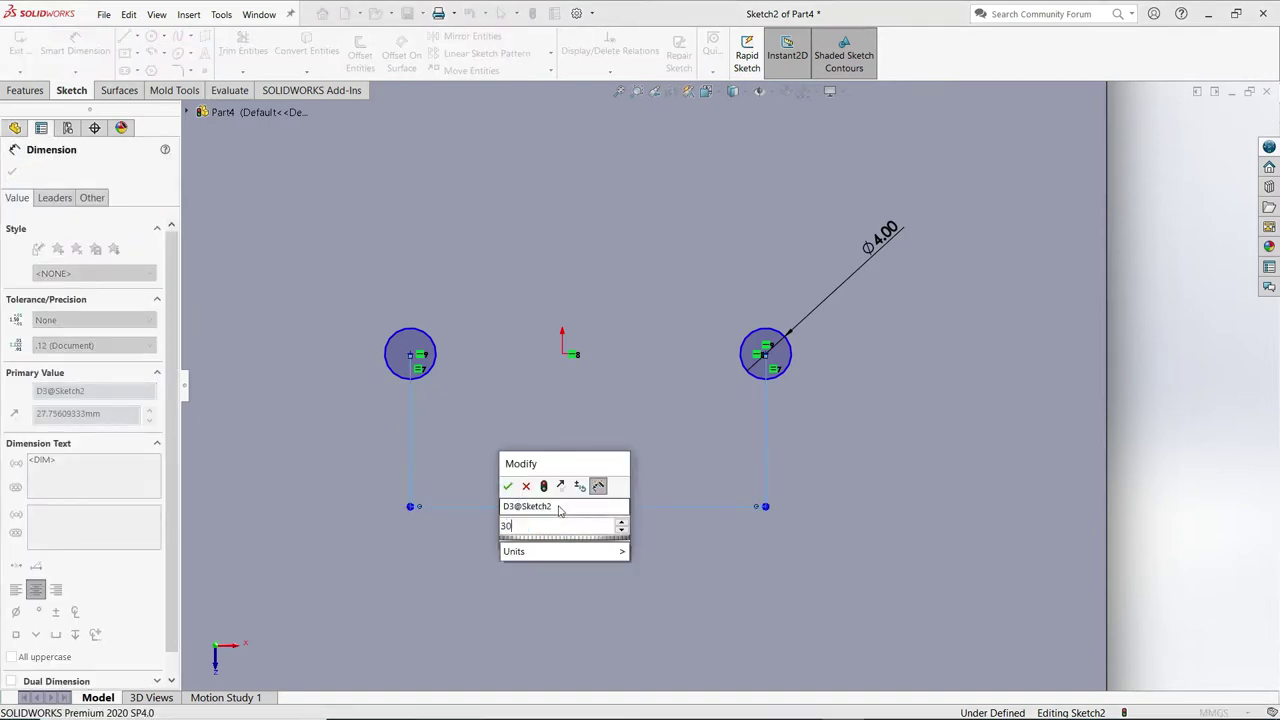
{"action": "left_click", "coordinate": [505, 487]}
{"action": "key", "text": "f"}
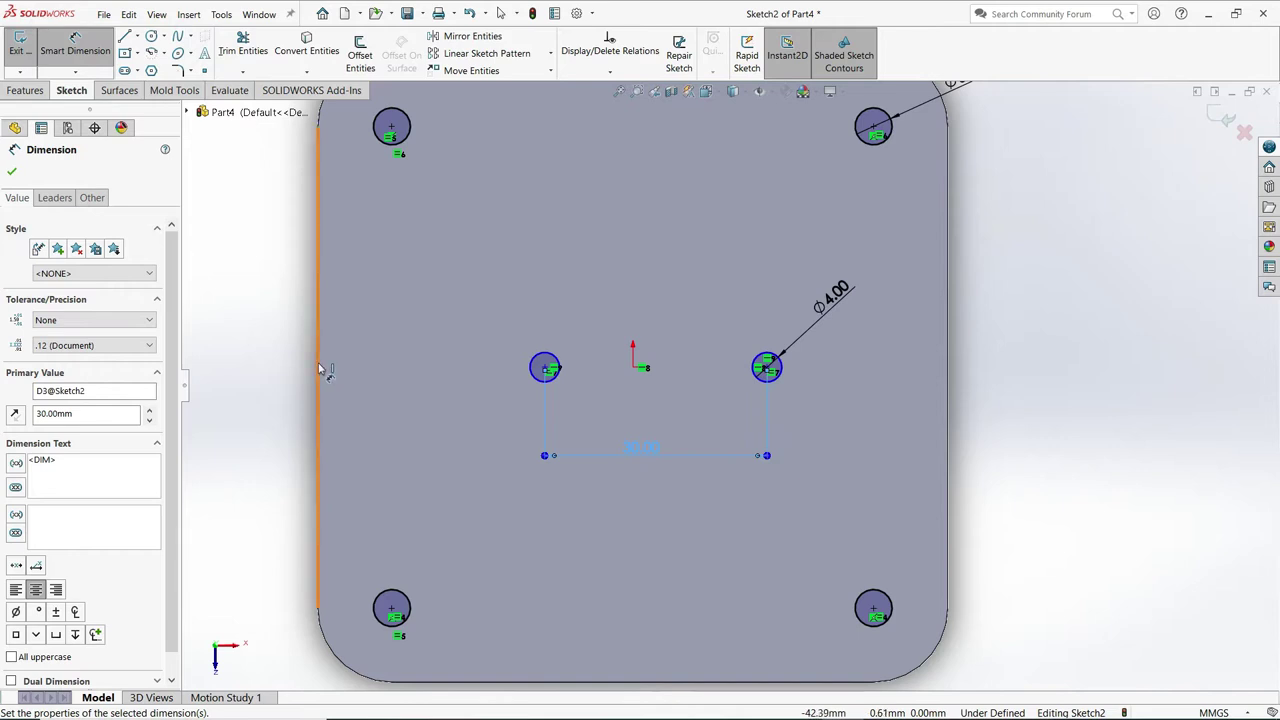
Place the left middle hole 27.50 mm from the plate's left edge.
{"action": "left_click", "coordinate": [318, 366]}
{"action": "scroll", "coordinate": [546, 375], "scroll_direction": "down", "scroll_amount": 3}
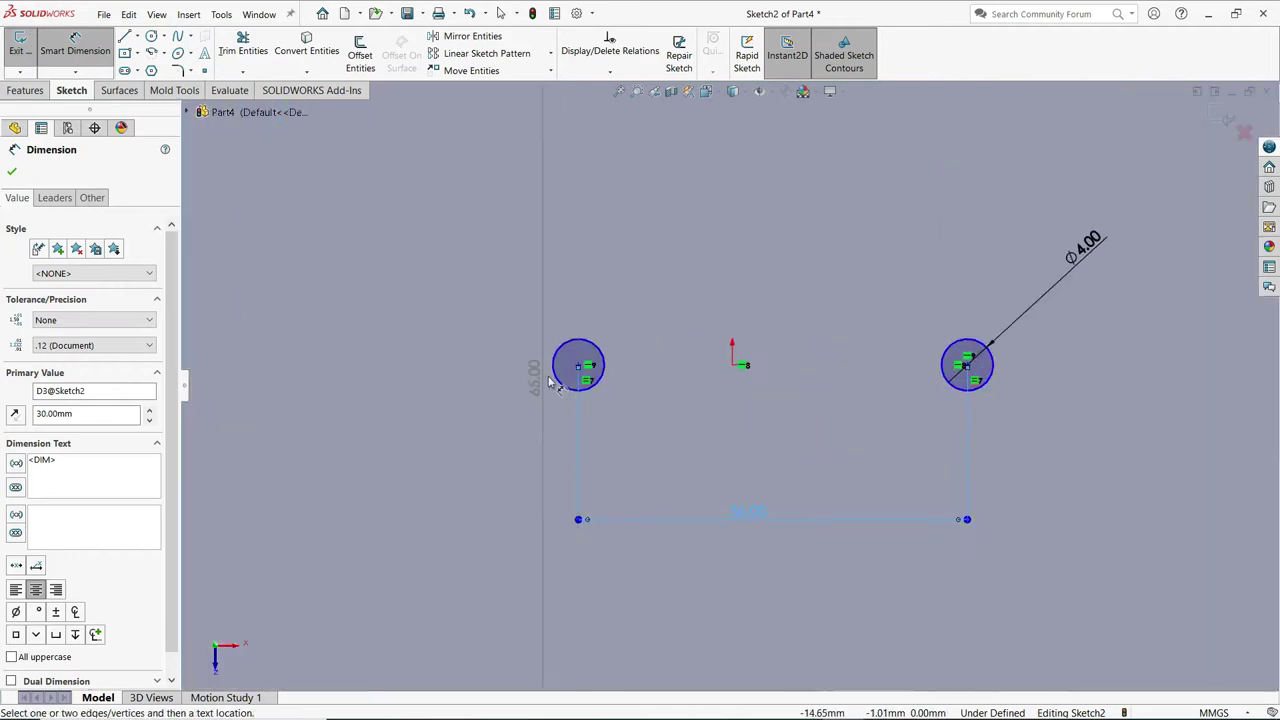
{"action": "left_click", "coordinate": [578, 365]}
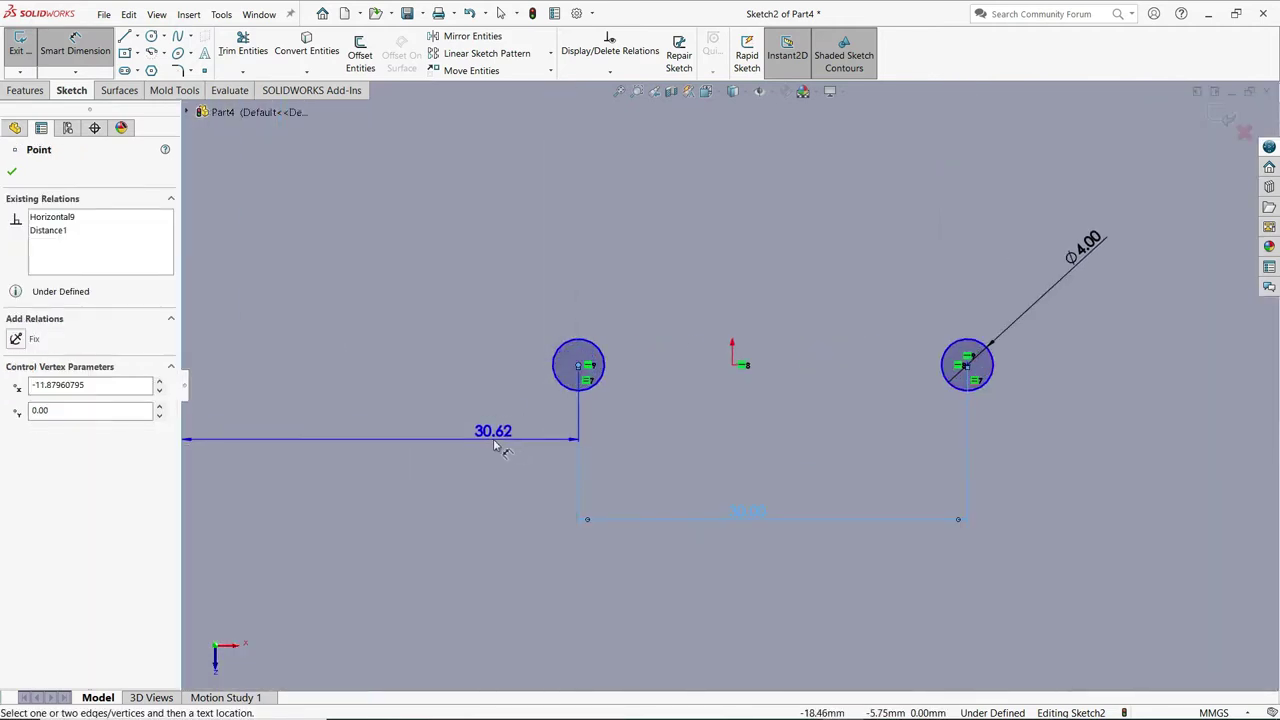
{"action": "scroll", "coordinate": [520, 445], "scroll_direction": "up", "scroll_amount": 3}
{"action": "left_click", "coordinate": [541, 471]}
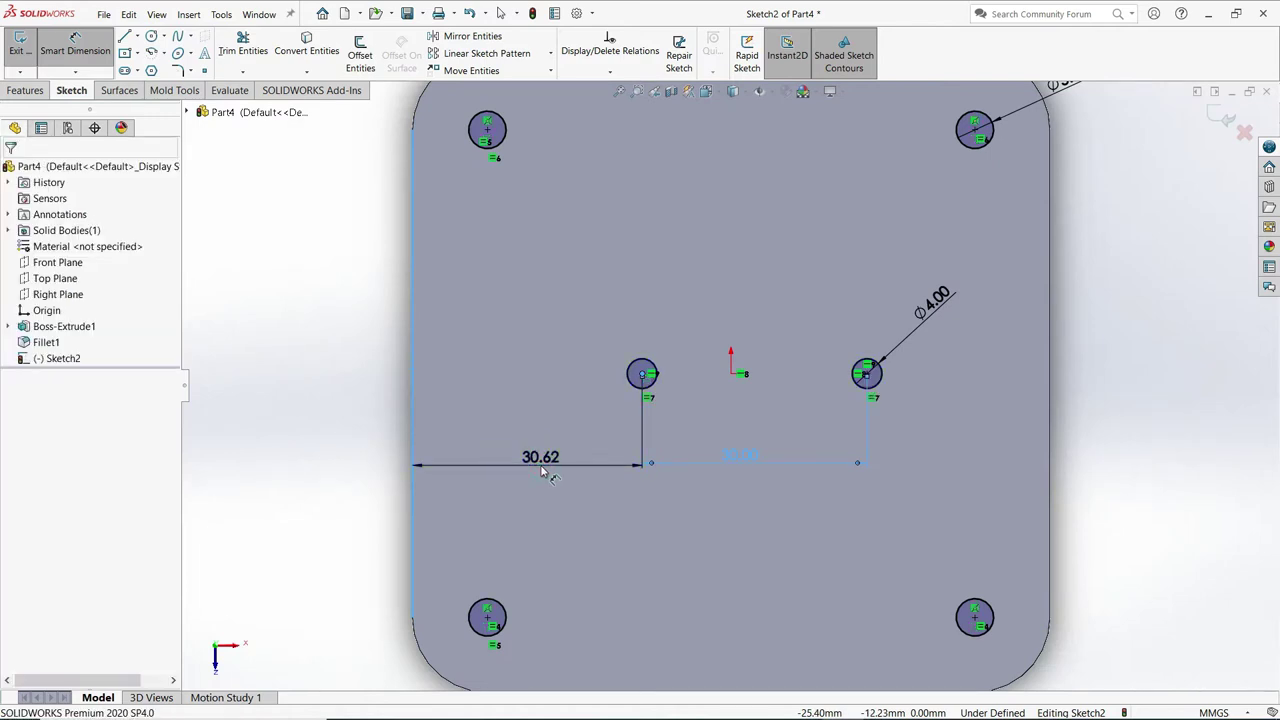
{"action": "type", "text": "27.5"}
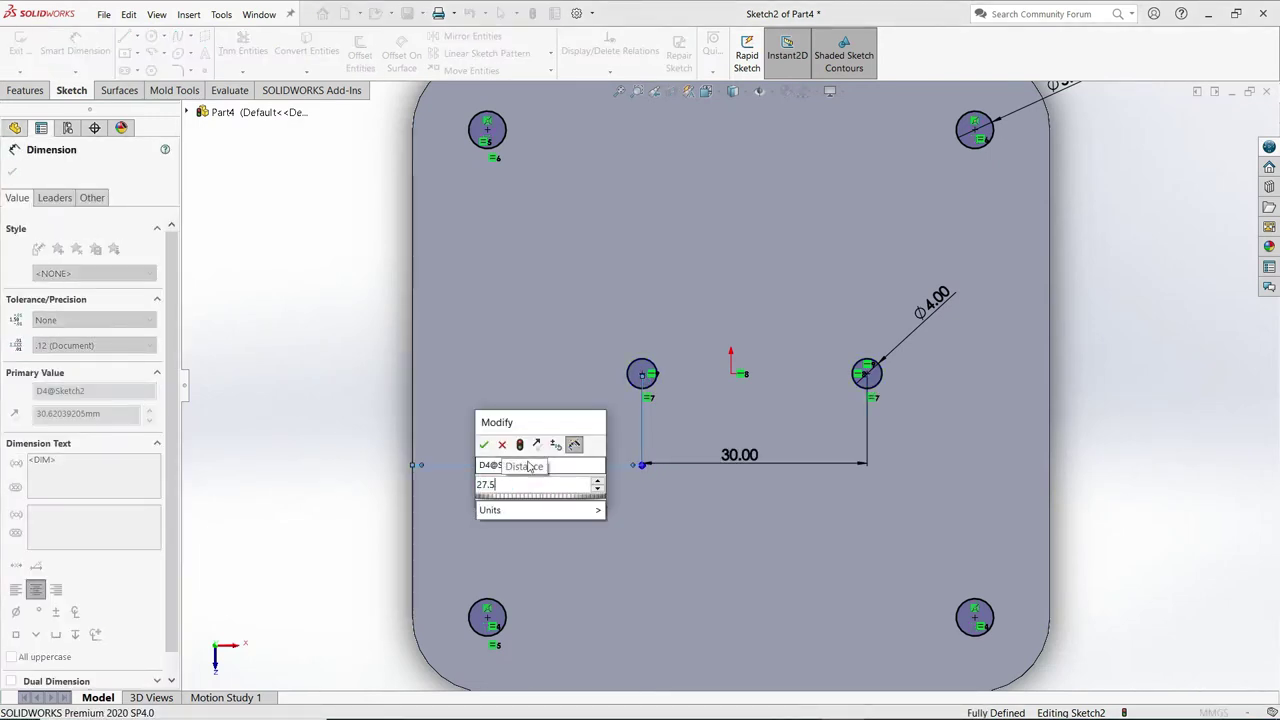
{"action": "left_click", "coordinate": [484, 445]}
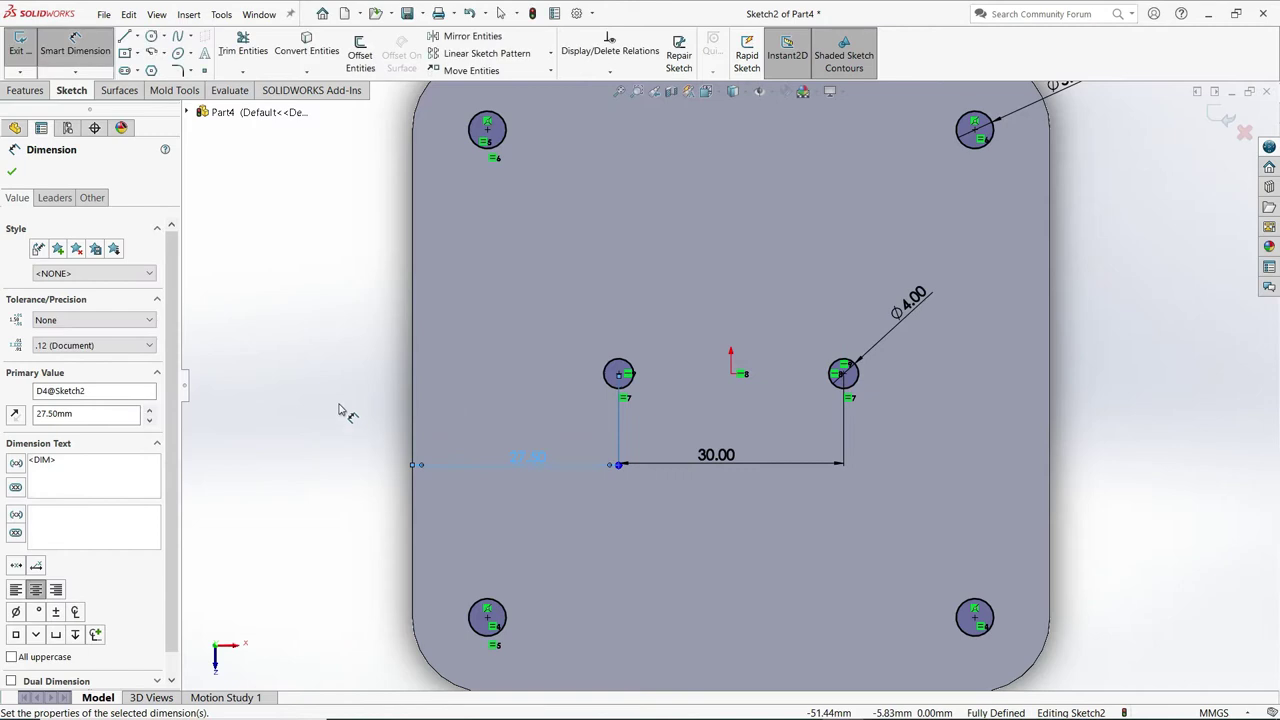
{"action": "left_click", "coordinate": [12, 172]}
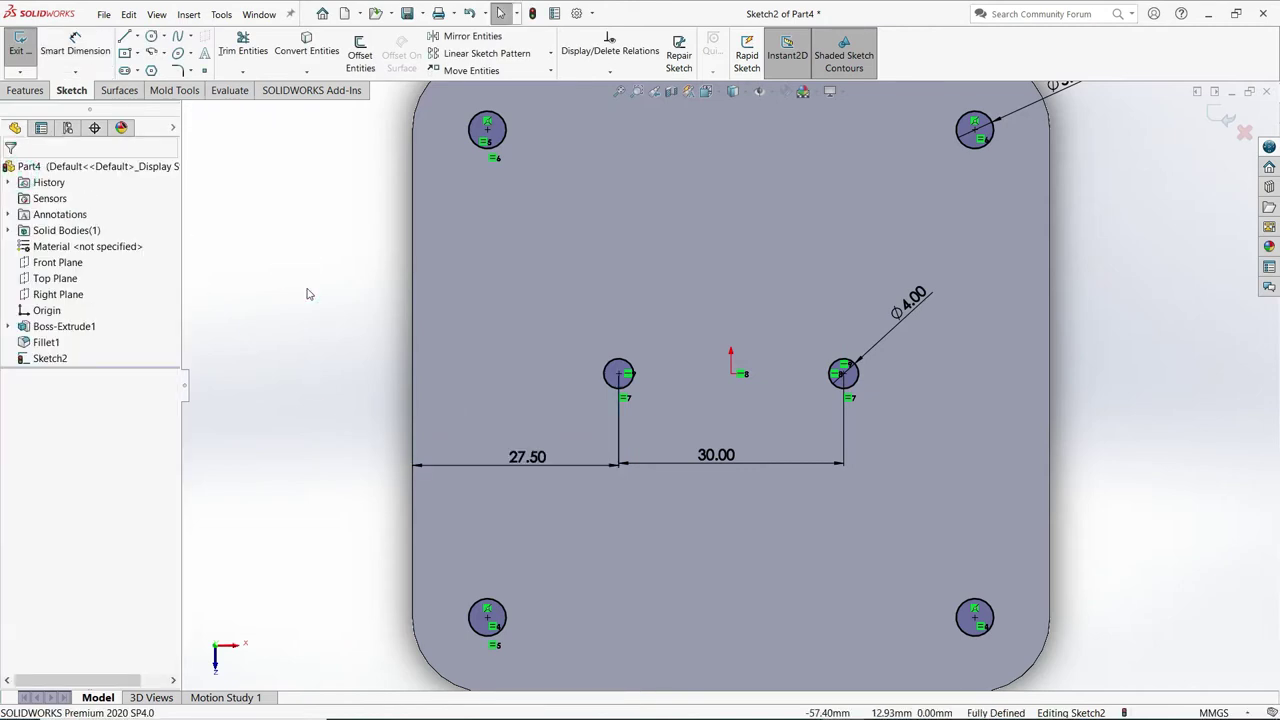
{"action": "key", "text": "f"}
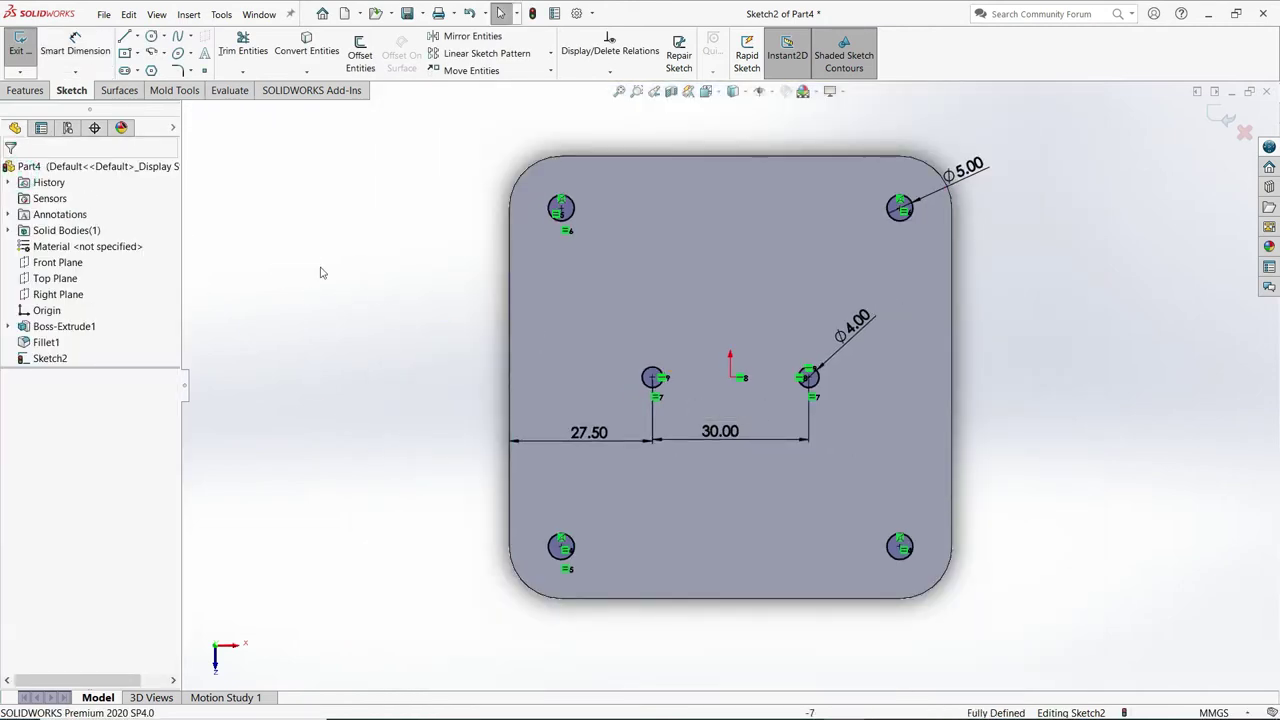
Extrude-cut Sketch2's six circles Through All the plate.
{"action": "left_click", "coordinate": [27, 90]}
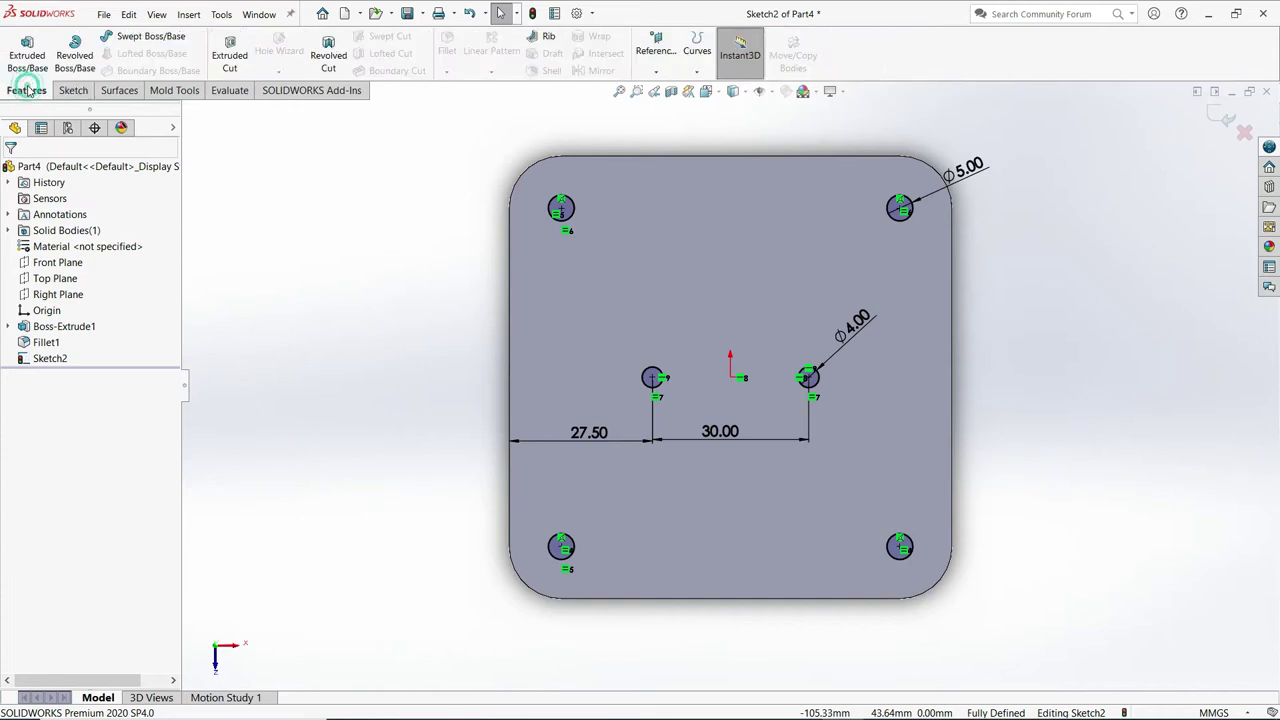
{"action": "left_click", "coordinate": [241, 56]}
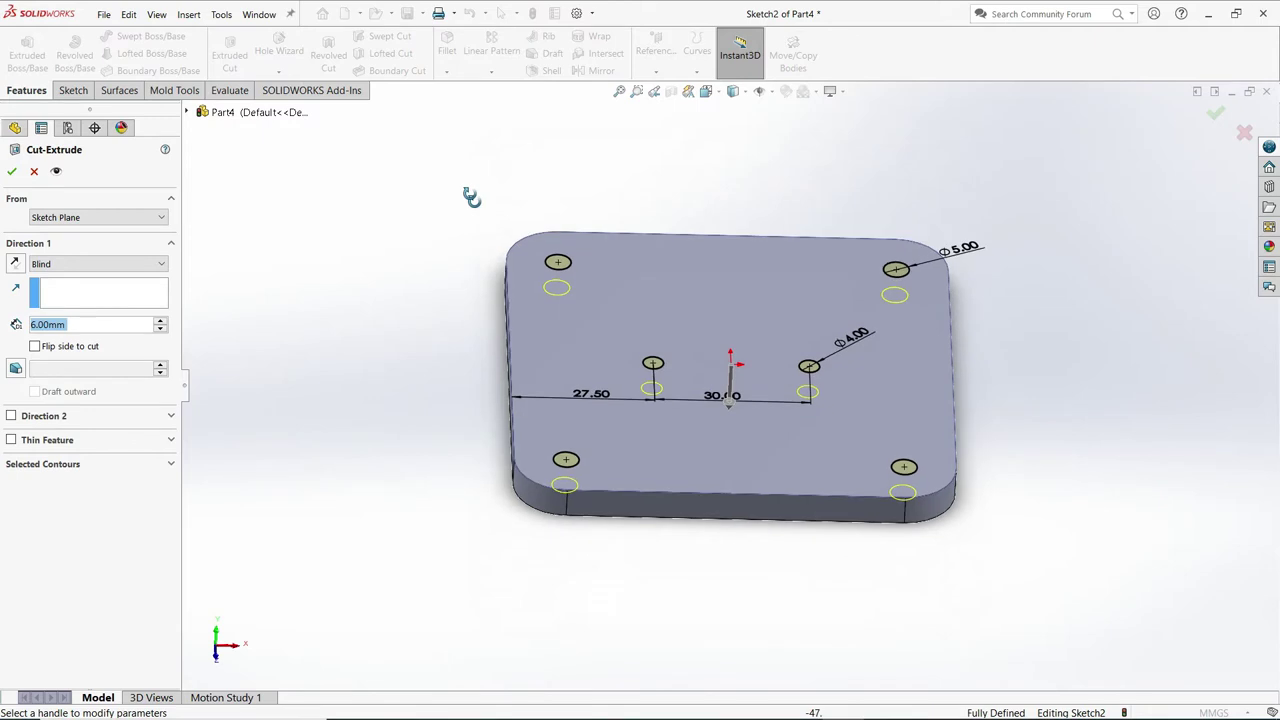
{"action": "left_click", "coordinate": [101, 264]}
{"action": "left_click", "coordinate": [80, 290]}
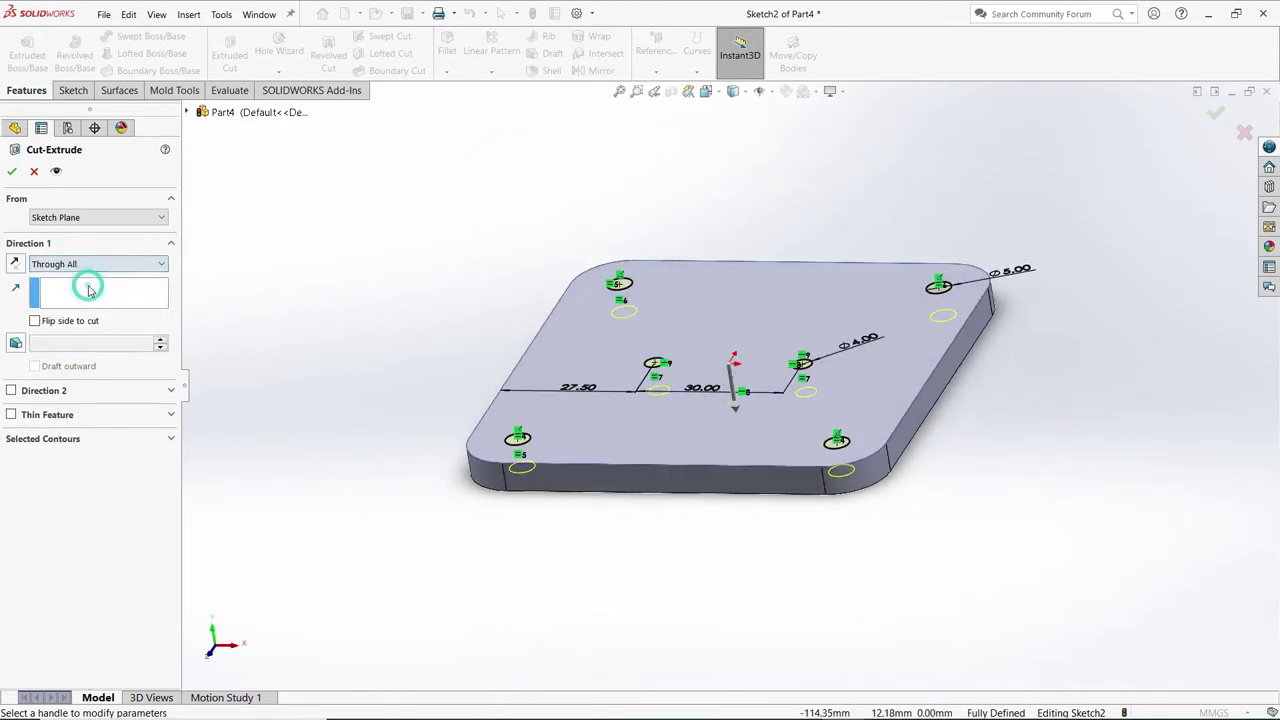
{"action": "left_click", "coordinate": [13, 174]}
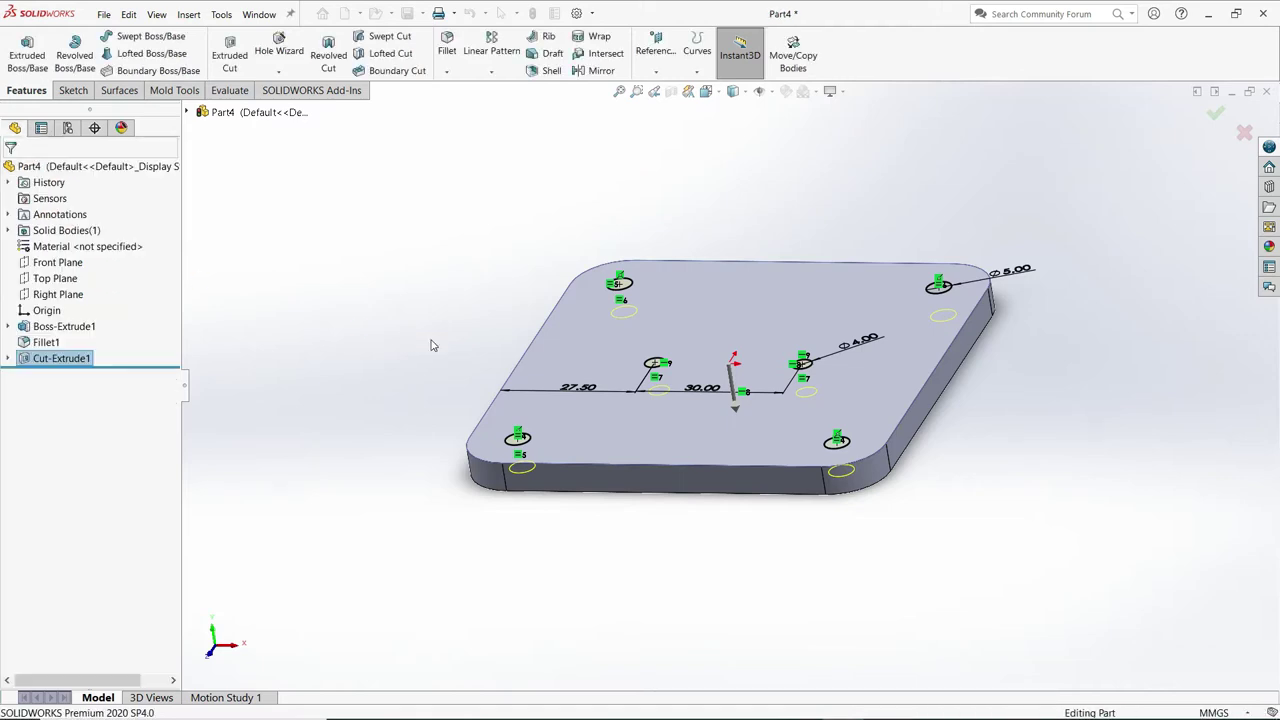
Fillet the plate's top outer edge loop with a 1 mm radius, creating Fillet2.
{"action": "mouse_move", "coordinate": [437, 352]}
{"action": "middle_mouse_down"}
{"action": "mouse_move", "coordinate": [471, 391]}
{"action": "mouse_move", "coordinate": [454, 406]}
{"action": "mouse_move", "coordinate": [469, 389]}
{"action": "mouse_move", "coordinate": [457, 362]}
{"action": "middle_mouse_up"}
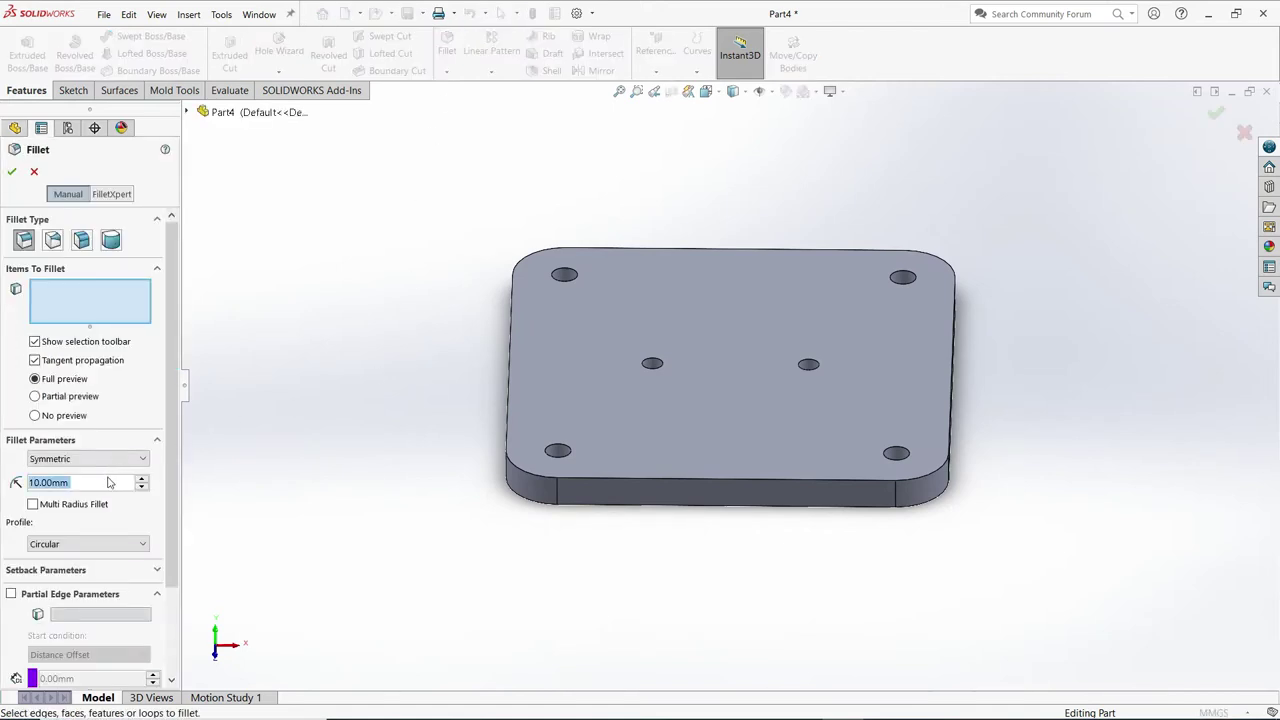
{"action": "type", "text": "1"}
{"action": "key", "text": "Return"}
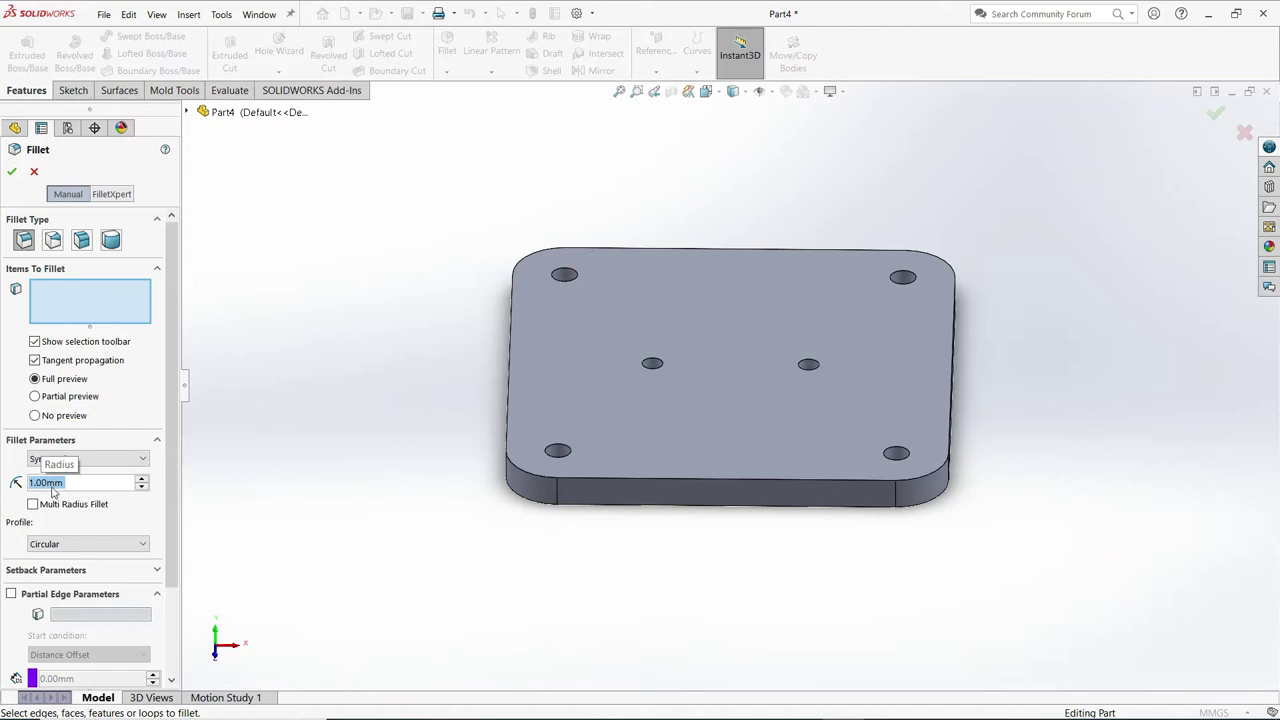
{"action": "left_click", "coordinate": [607, 481]}
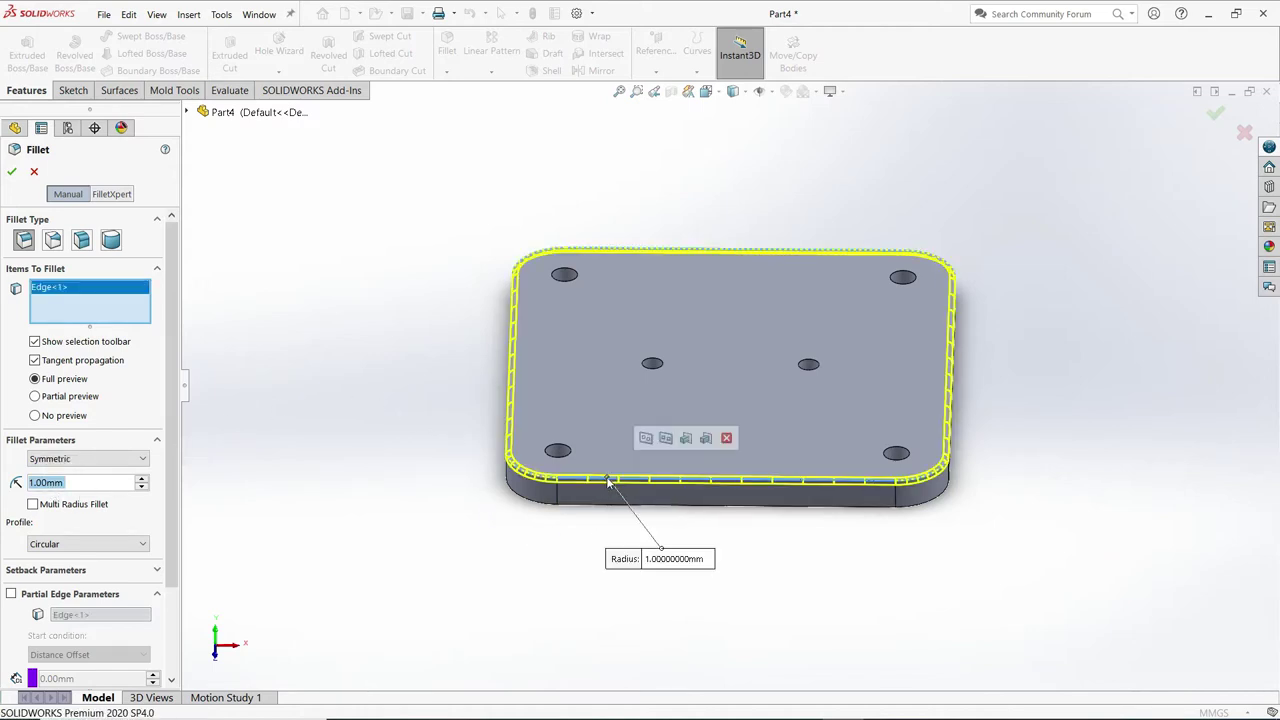
{"action": "left_click", "coordinate": [13, 173]}
{"action": "mouse_move", "coordinate": [475, 411]}
{"action": "middle_mouse_down"}
{"action": "mouse_move", "coordinate": [457, 360]}
{"action": "mouse_move", "coordinate": [449, 383]}
{"action": "mouse_move", "coordinate": [480, 403]}
{"action": "middle_mouse_up"}
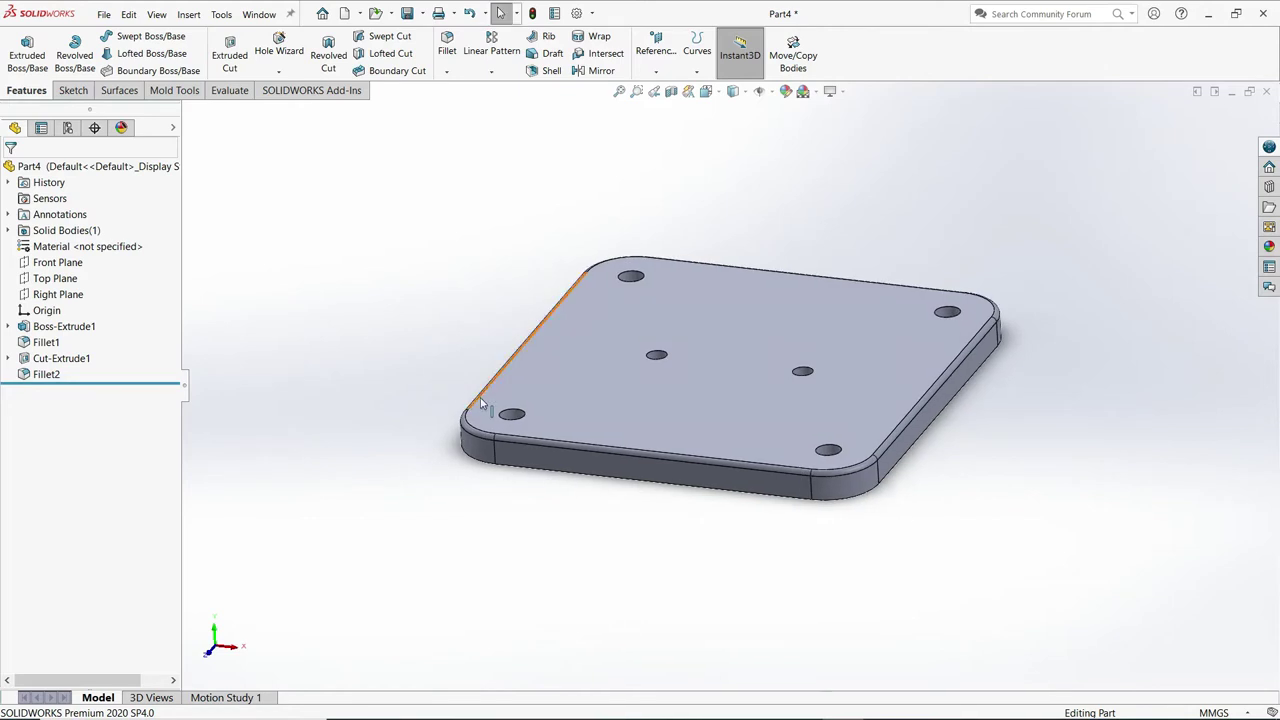
{"action": "scroll", "coordinate": [723, 357], "scroll_direction": "down", "scroll_amount": 2}
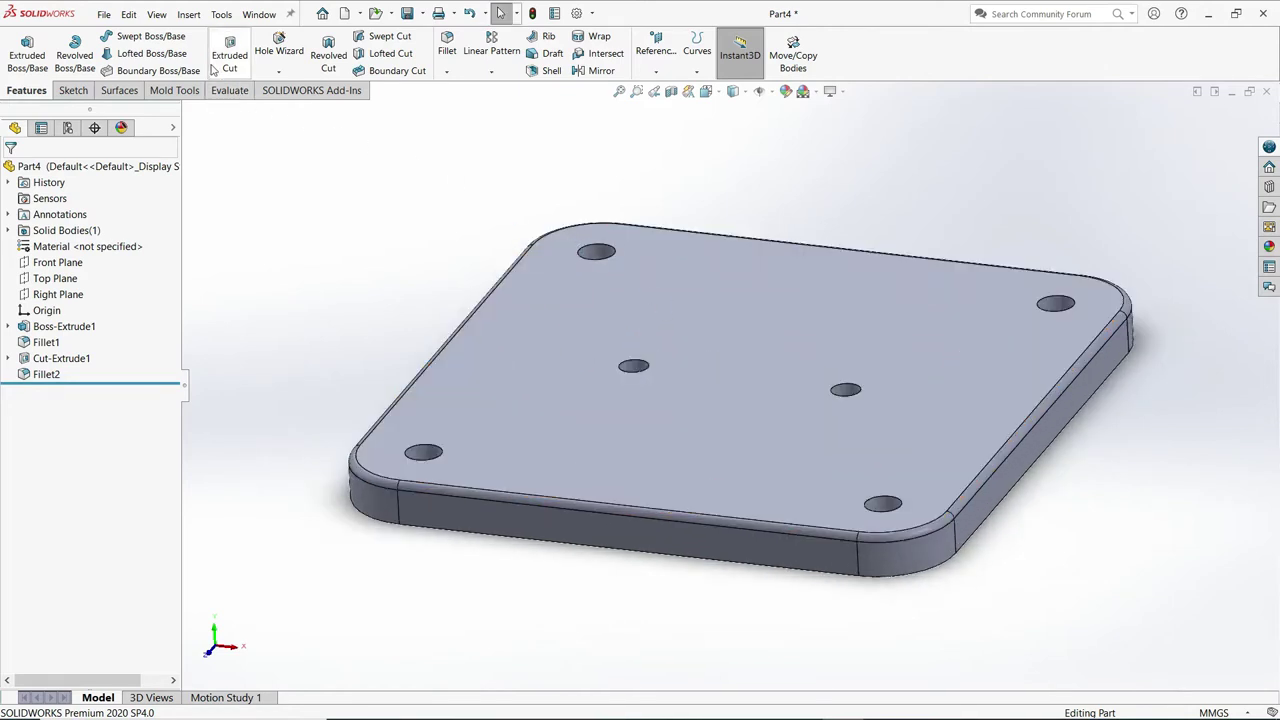
Add ANSI Metric M5x0.8 cosmetic threads, Up to Next, to both small middle holes.
{"action": "left_click", "coordinate": [188, 14]}
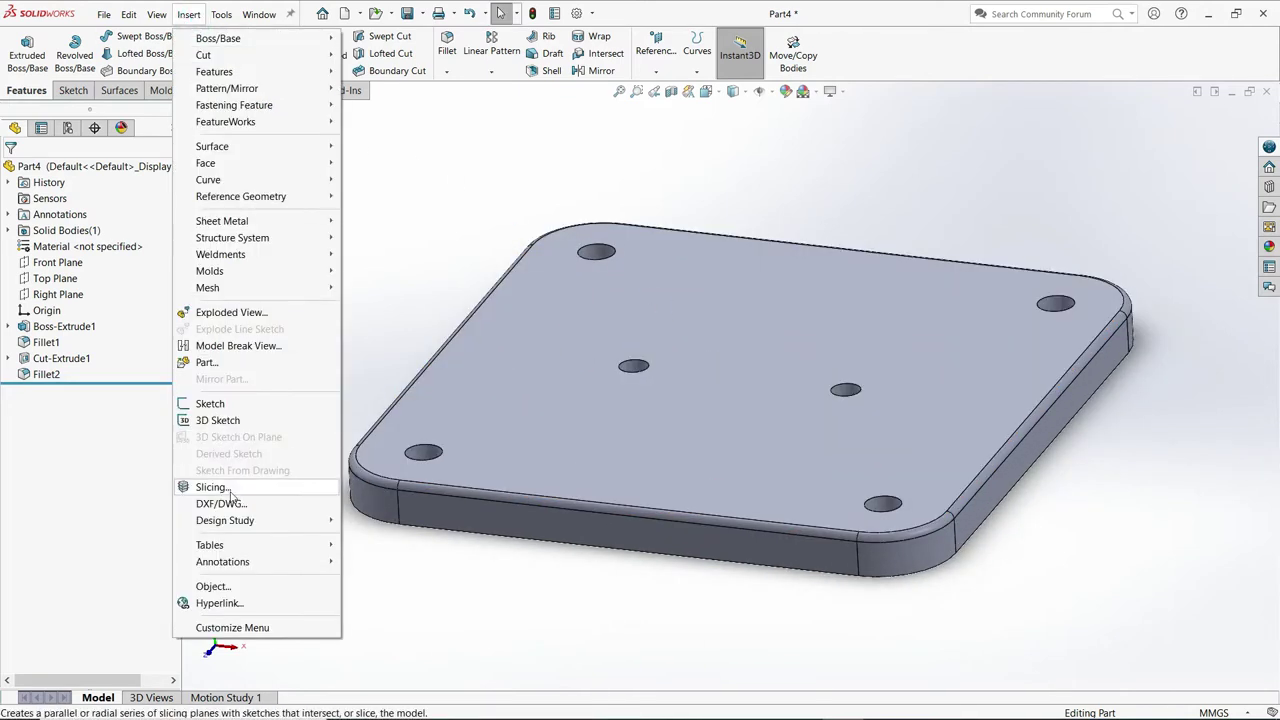
{"action": "mouse_move", "coordinate": [222, 561]}
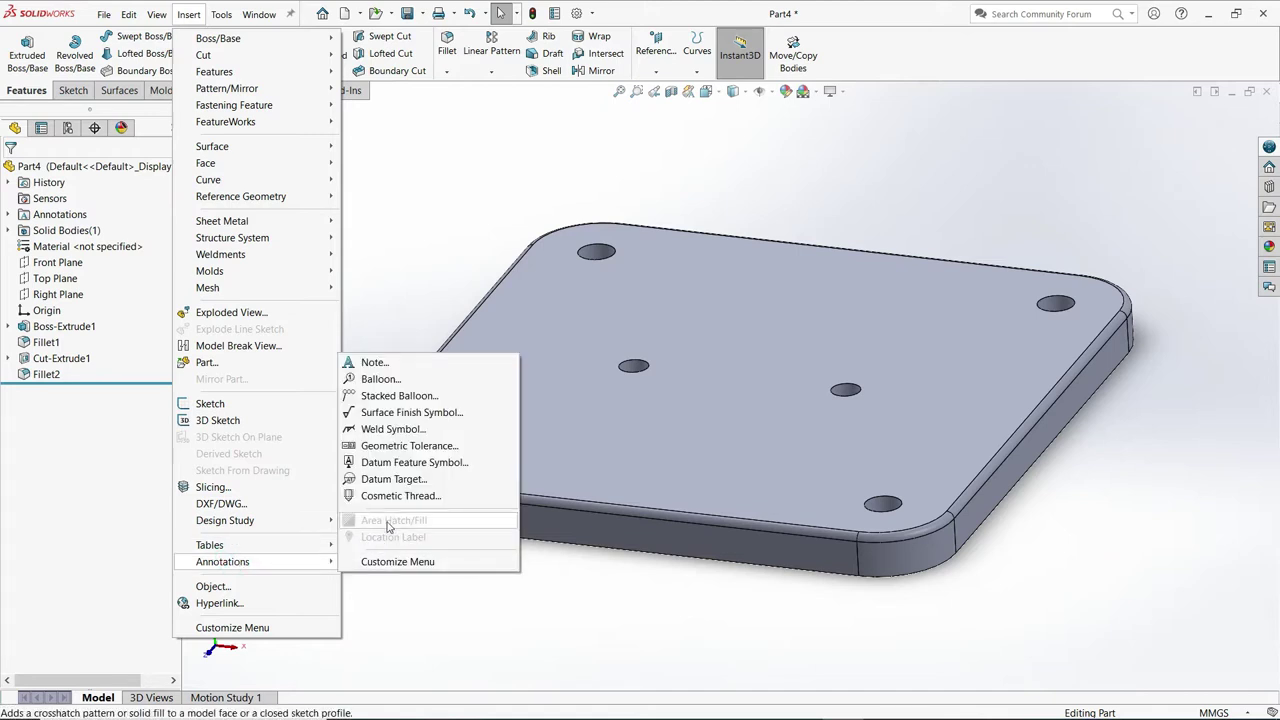
{"action": "left_click", "coordinate": [388, 504]}
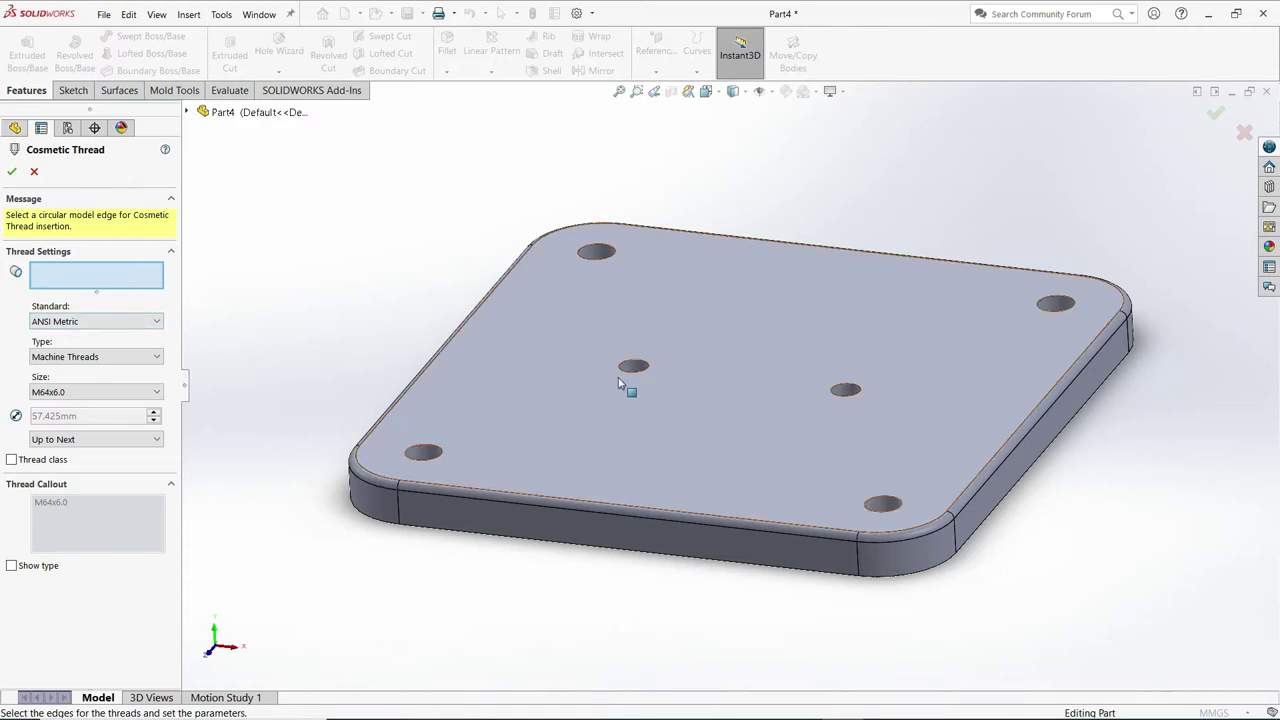
{"action": "left_click", "coordinate": [648, 369]}
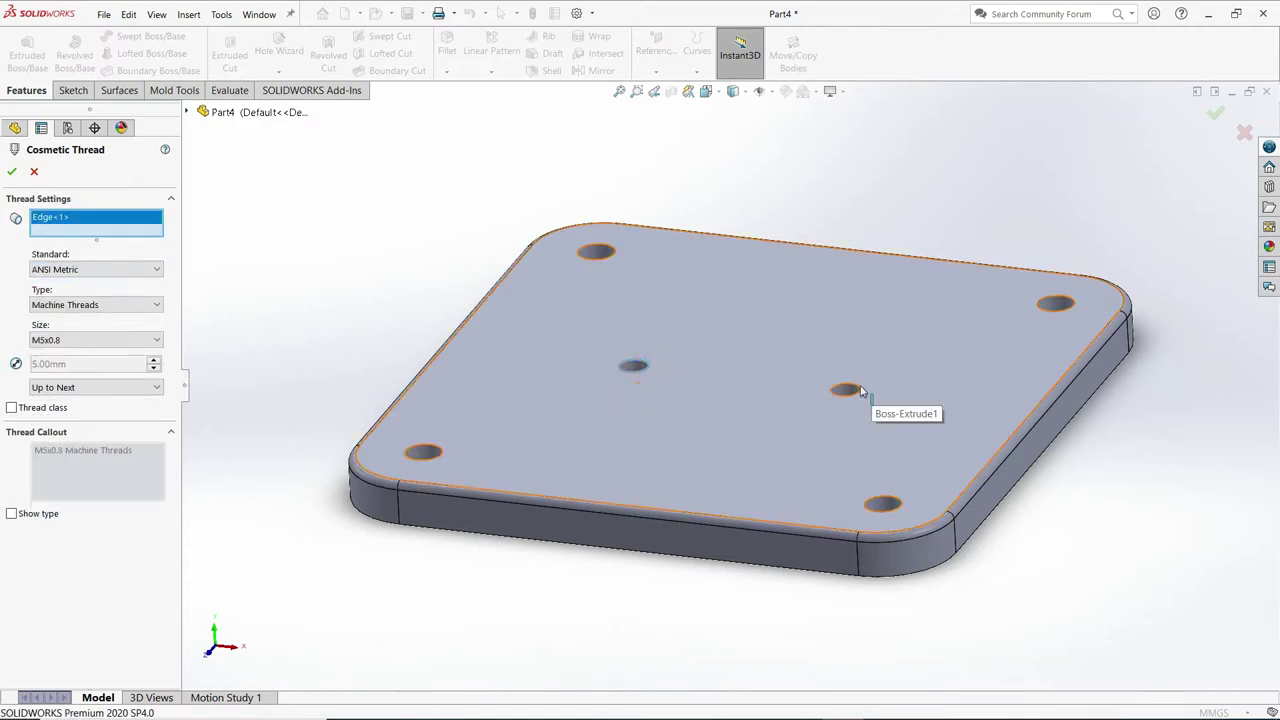
{"action": "left_click", "coordinate": [857, 395]}
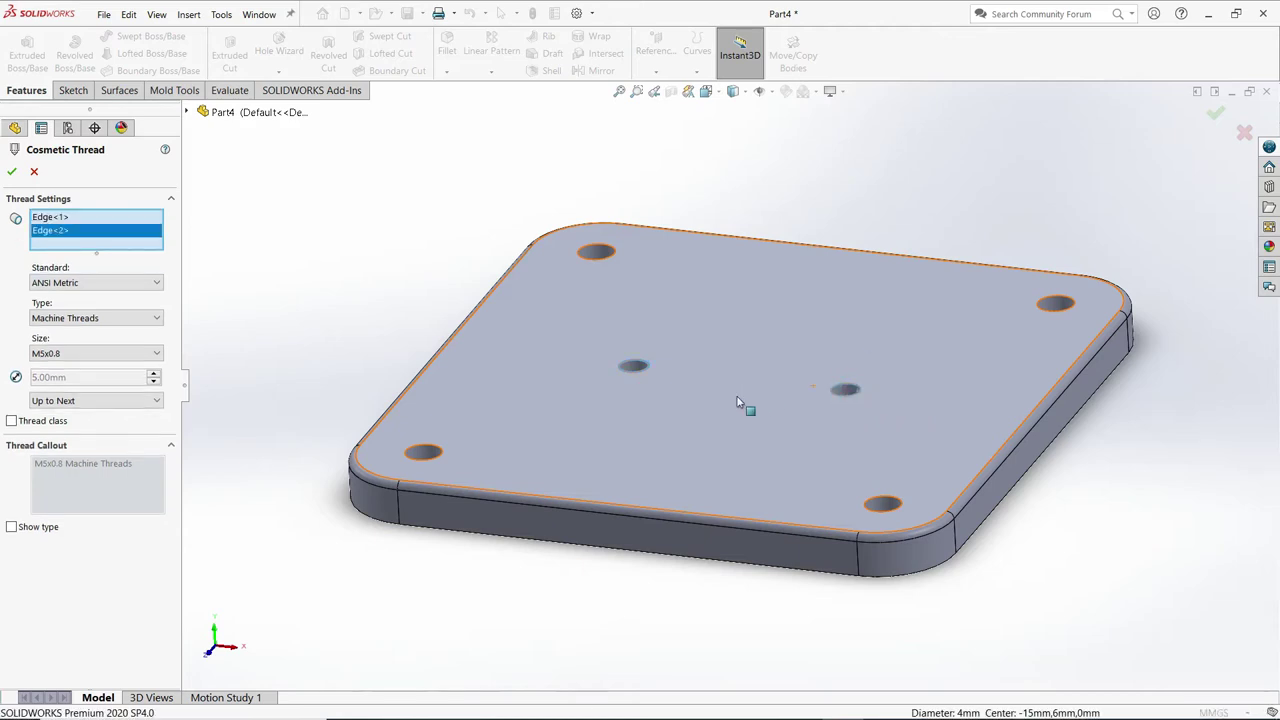
{"action": "scroll", "coordinate": [737, 406], "scroll_direction": "down", "scroll_amount": 2}
{"action": "scroll", "coordinate": [730, 404], "scroll_direction": "down", "scroll_amount": 2}
{"action": "scroll", "coordinate": [720, 401], "scroll_direction": "down", "scroll_amount": 4}
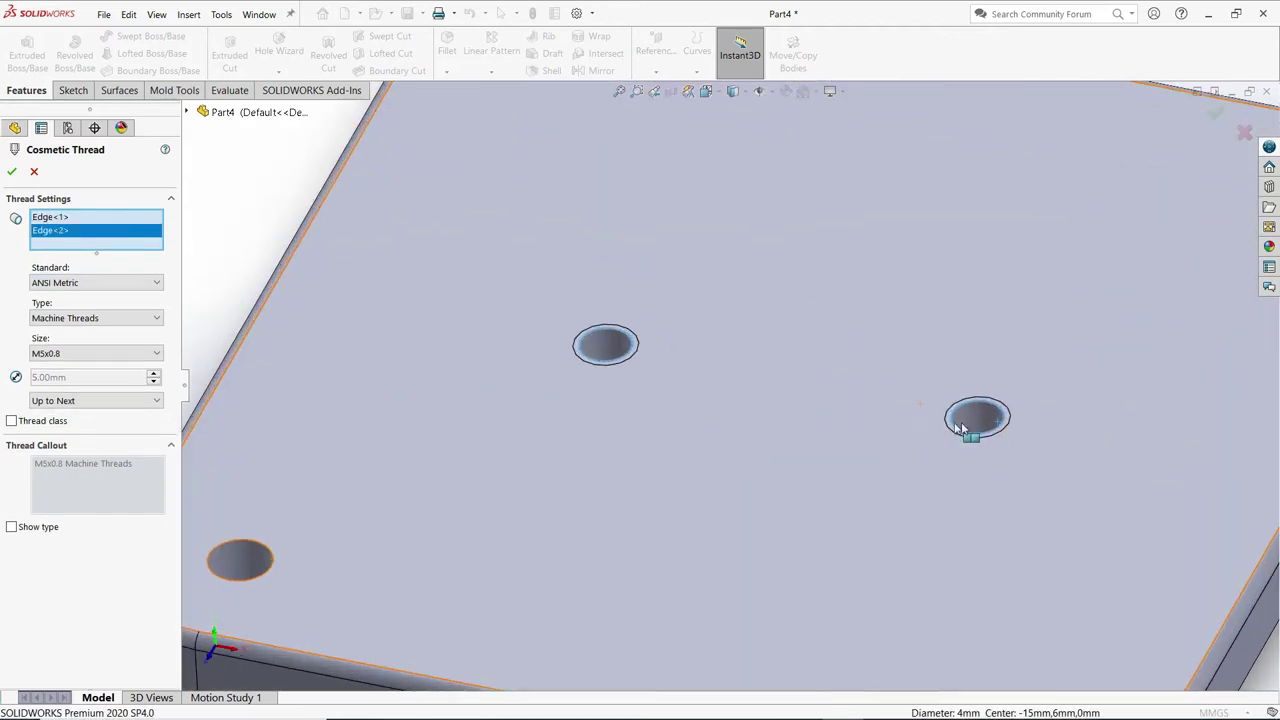
{"action": "left_click", "coordinate": [12, 172]}
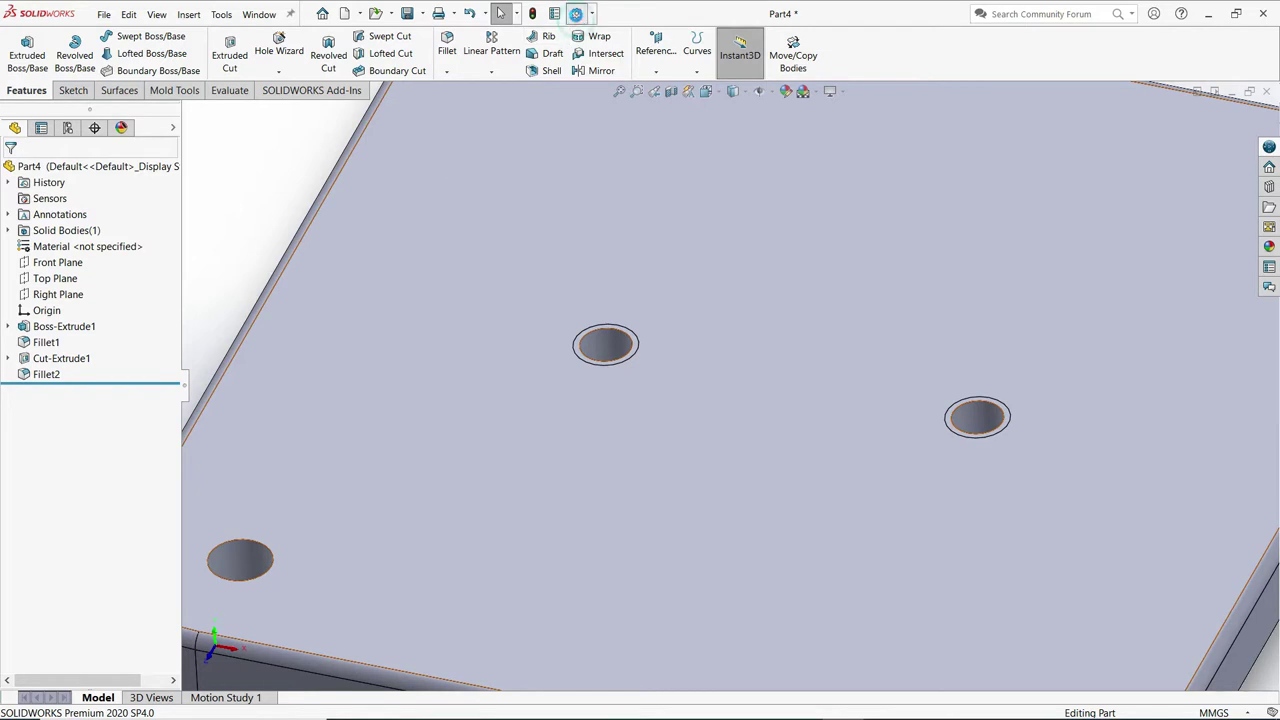
Enable Shaded cosmetic threads in Document Properties > Detailing, then view the whole plate.
{"action": "left_click", "coordinate": [577, 15]}
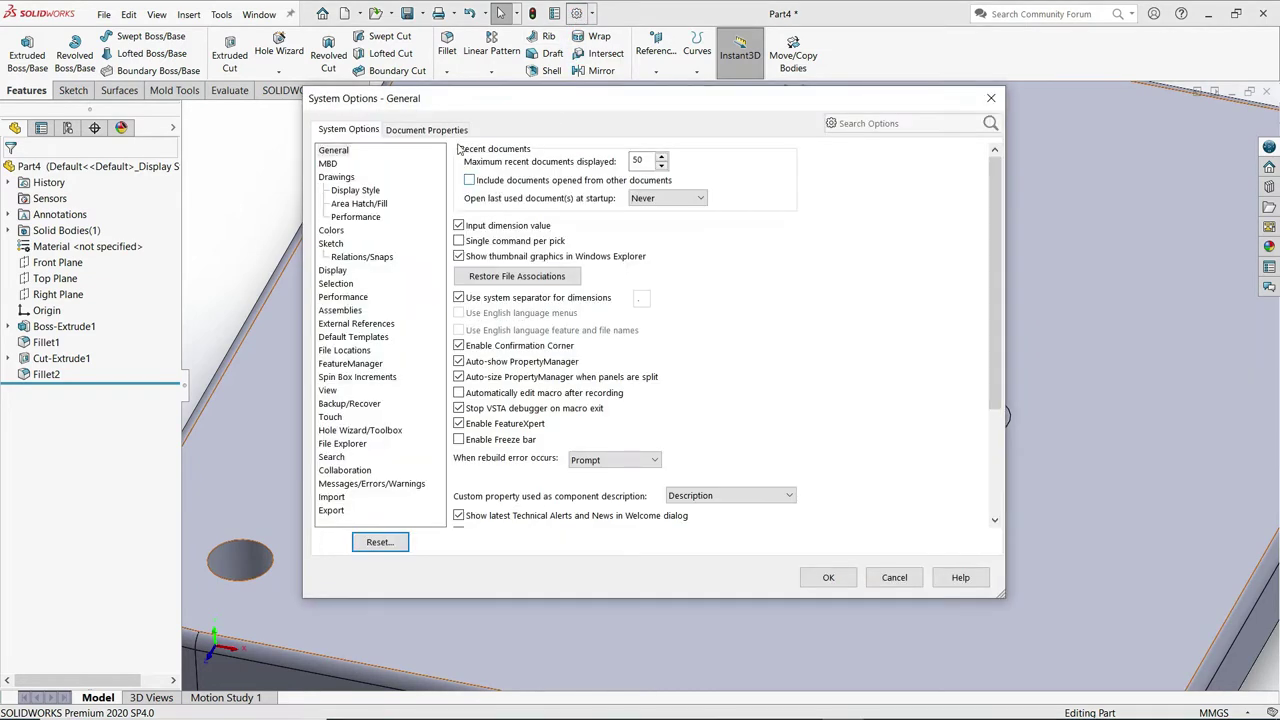
{"action": "left_click", "coordinate": [436, 131]}
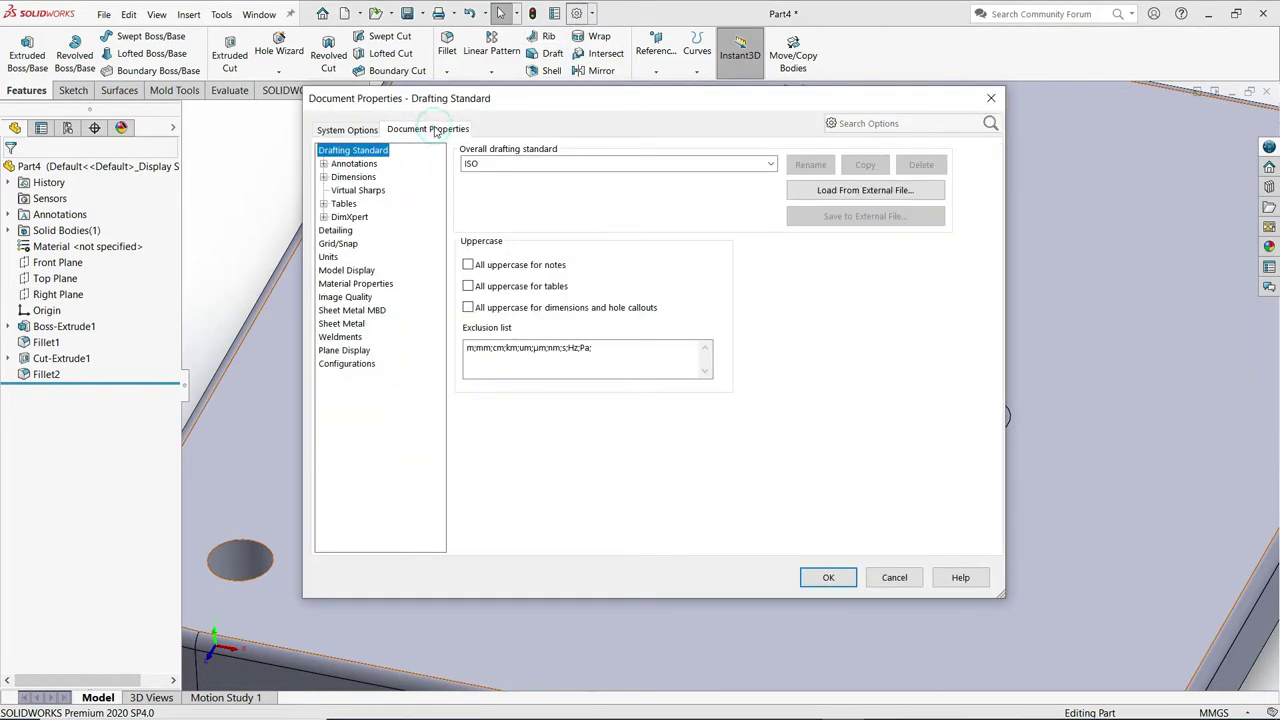
{"action": "left_click", "coordinate": [335, 235]}
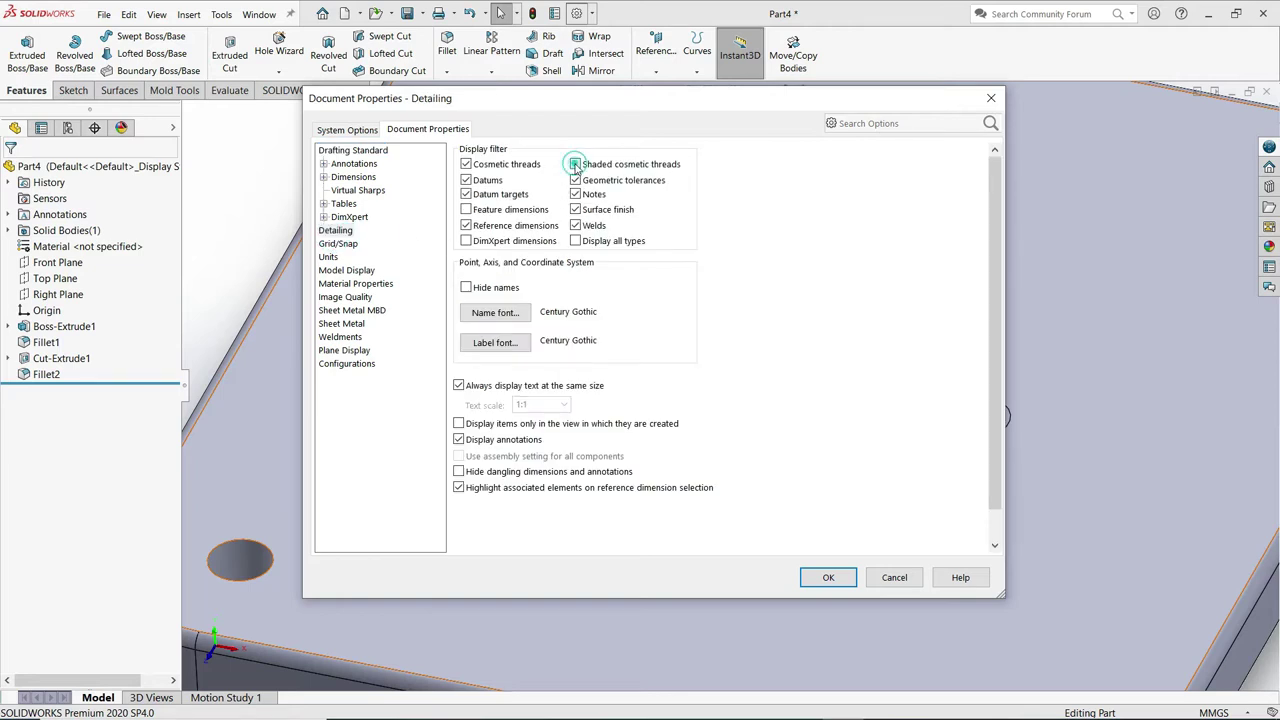
{"action": "left_click", "coordinate": [828, 577]}
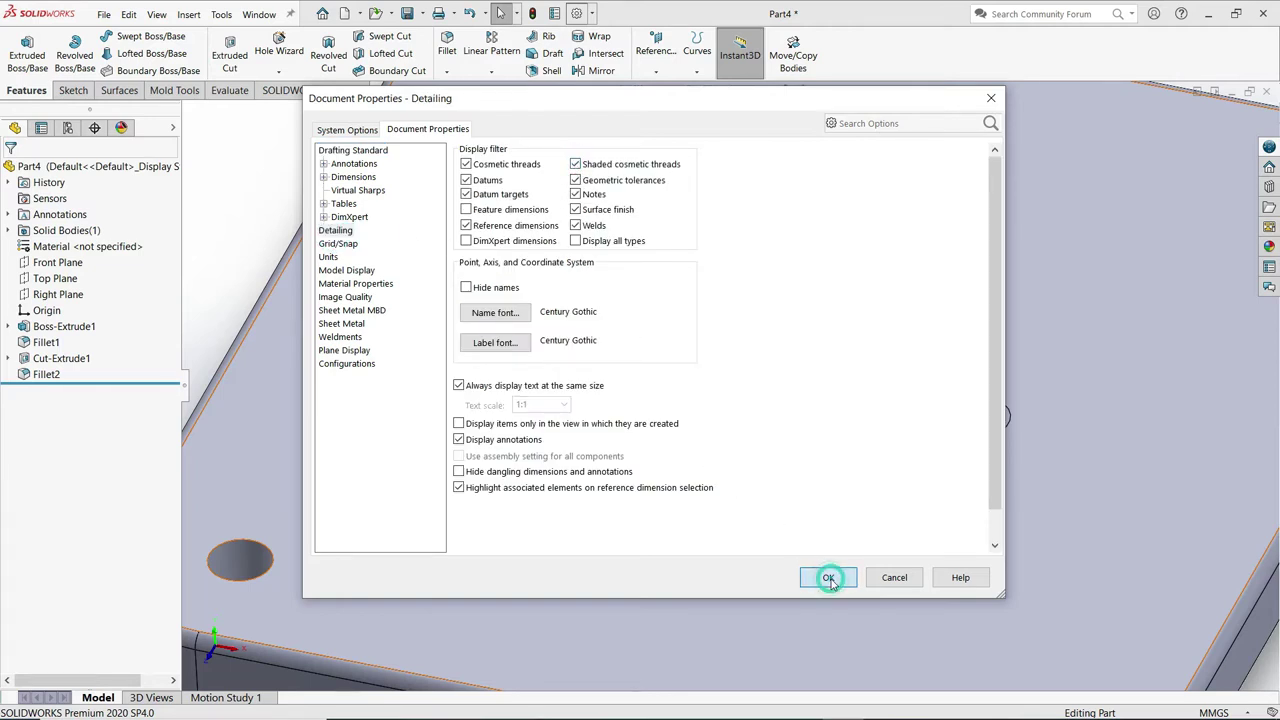
{"action": "scroll", "coordinate": [790, 392], "scroll_direction": "up", "scroll_amount": 5}
{"action": "scroll", "coordinate": [686, 368], "scroll_direction": "down", "scroll_amount": 5}
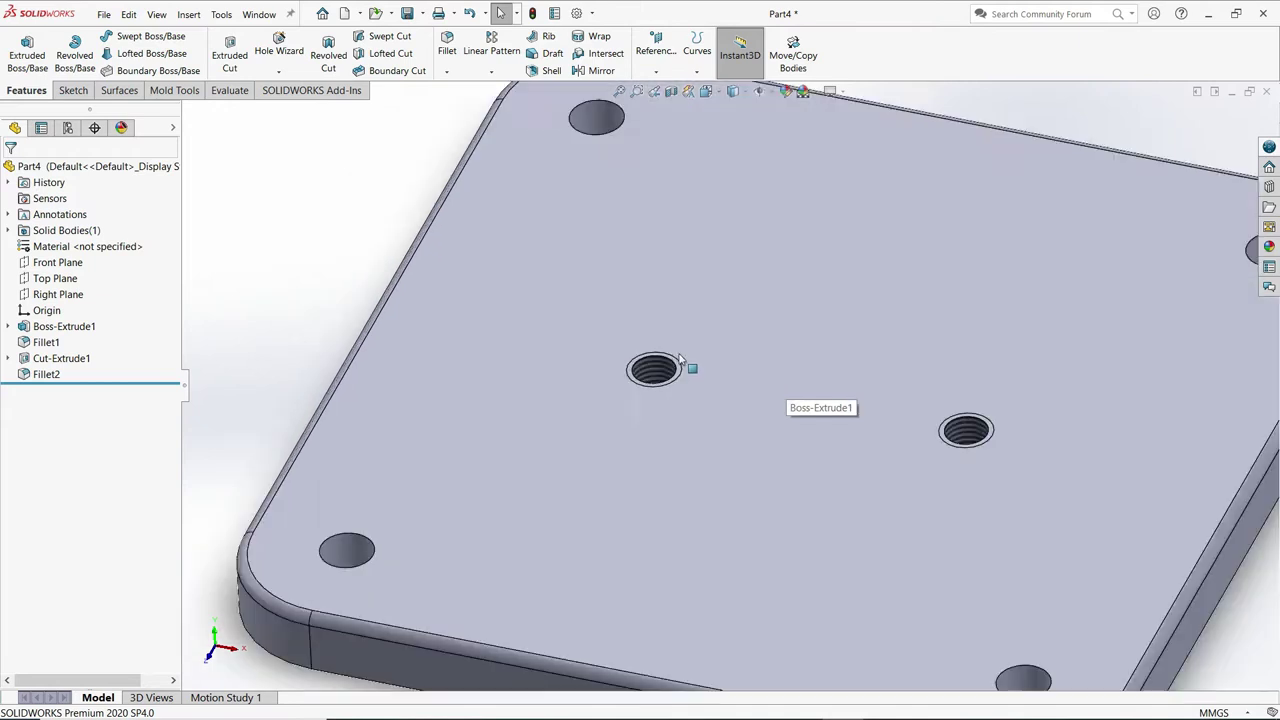
{"action": "scroll", "coordinate": [687, 387], "scroll_direction": "down", "scroll_amount": 2}
{"action": "scroll", "coordinate": [687, 387], "scroll_direction": "up", "scroll_amount": 3}
{"action": "scroll", "coordinate": [687, 387], "scroll_direction": "up", "scroll_amount": 2}
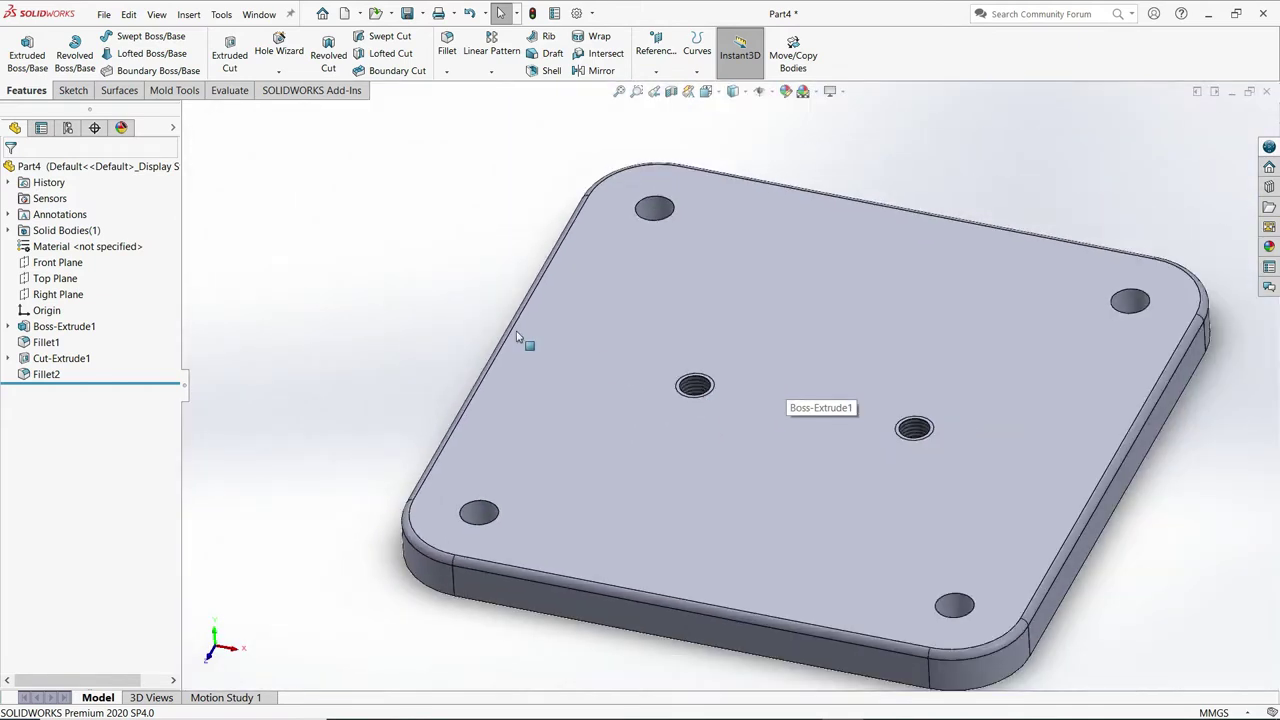
{"action": "mouse_move", "coordinate": [451, 317]}
{"action": "middle_mouse_down"}
{"action": "mouse_move", "coordinate": [761, 360]}
{"action": "mouse_move", "coordinate": [749, 346]}
{"action": "mouse_move", "coordinate": [1166, 314]}
{"action": "middle_mouse_up"}
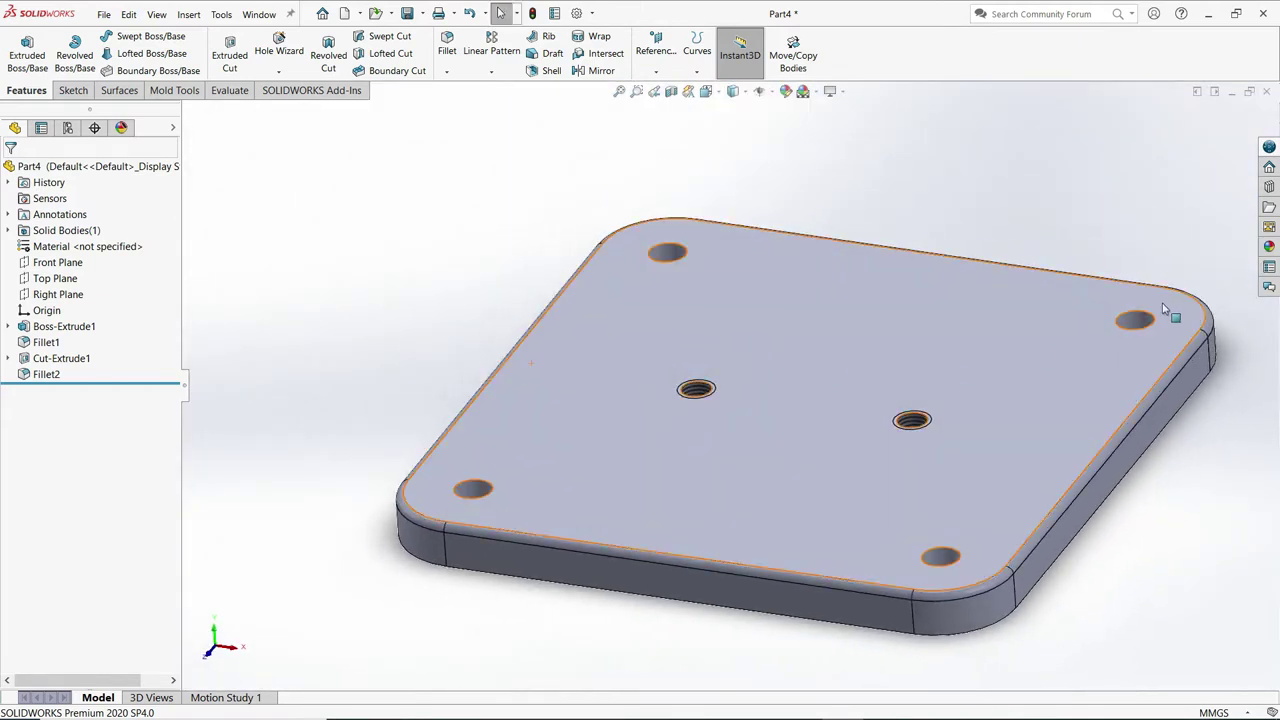
Apply the Metal > Aluminum polished aluminum appearance to the whole part, shown in Isometric view.
{"action": "left_click", "coordinate": [1267, 247]}
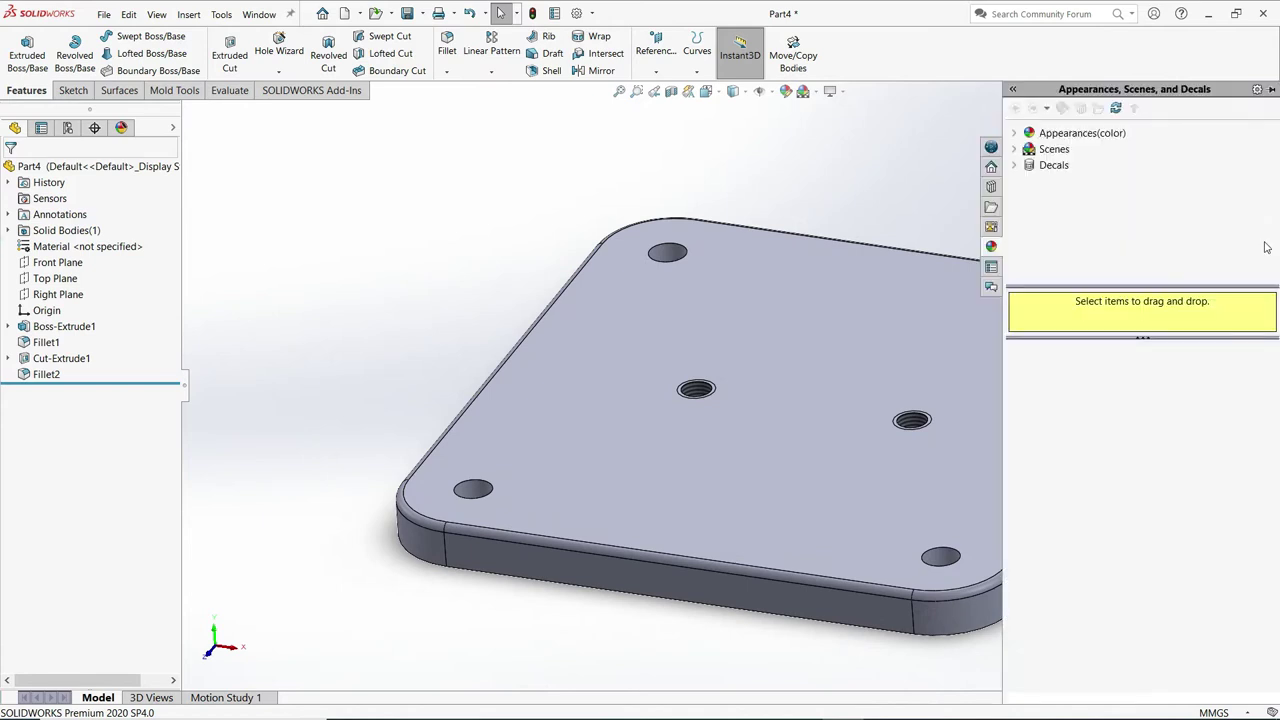
{"action": "left_click", "coordinate": [1015, 134]}
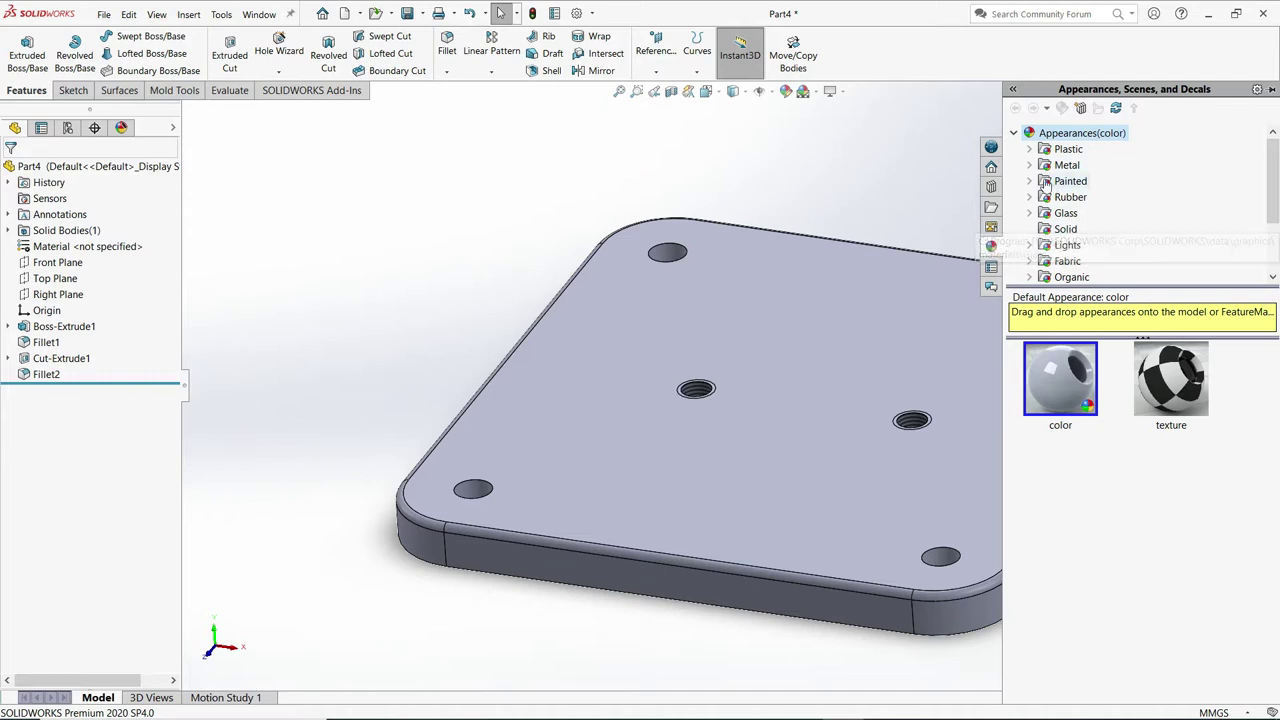
{"action": "left_click", "coordinate": [1031, 168]}
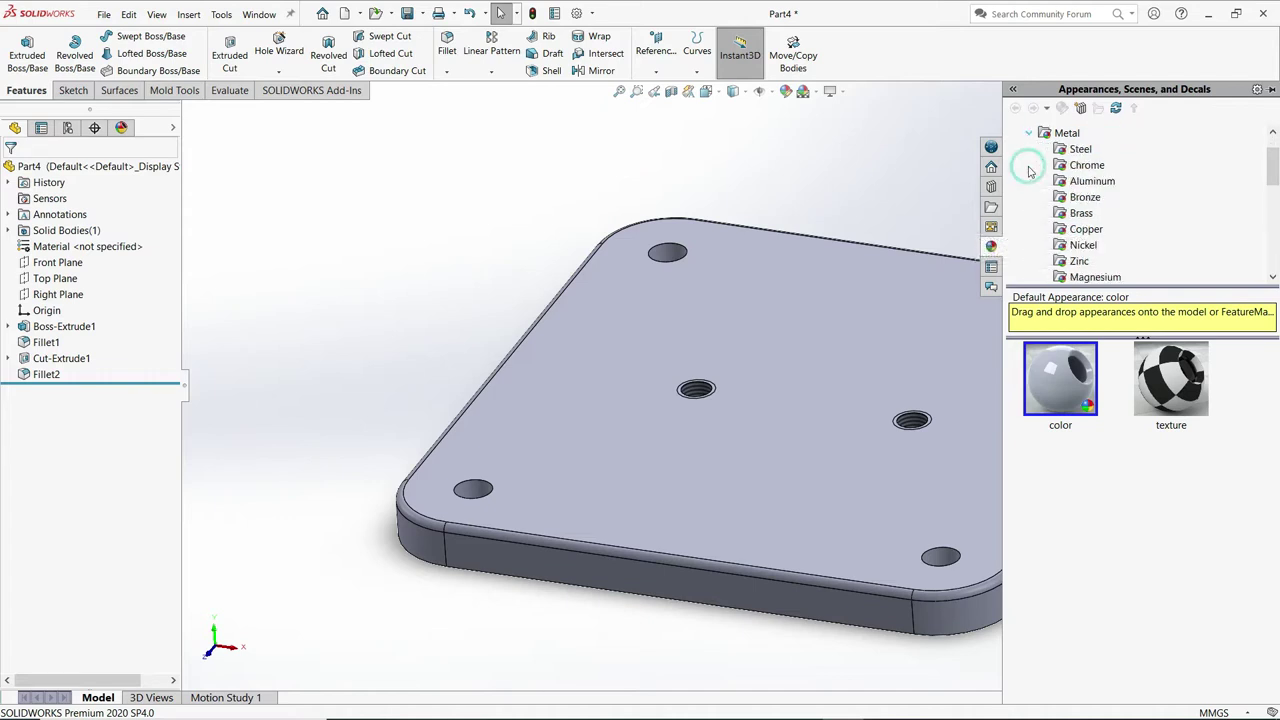
{"action": "left_click", "coordinate": [1080, 184]}
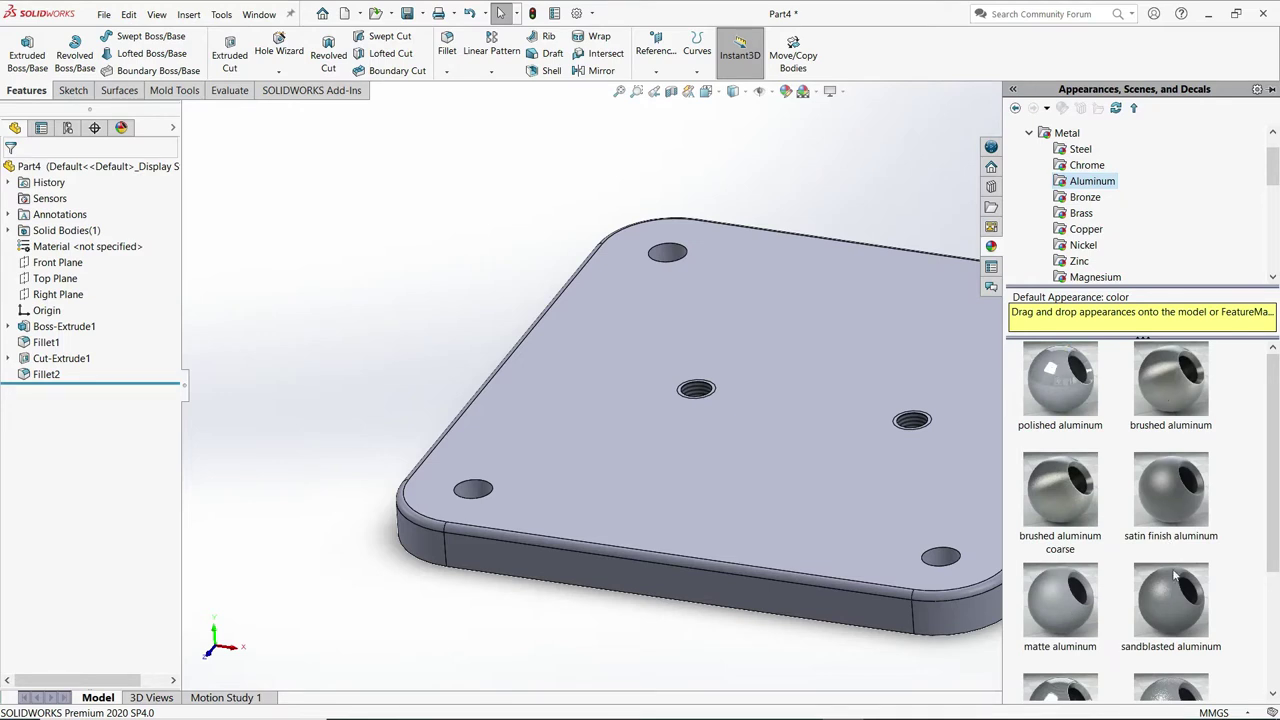
{"action": "left_click_drag", "start_coordinate": [1060, 386], "coordinate": [824, 422]}
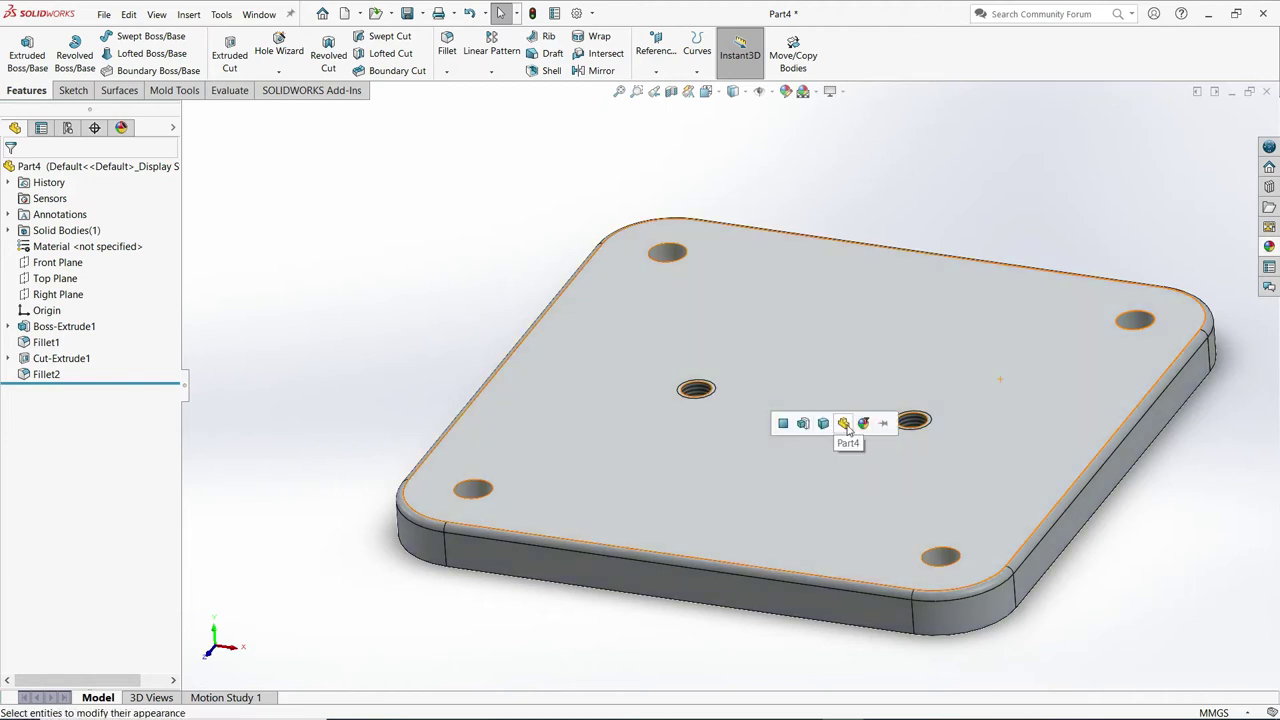
{"action": "left_click", "coordinate": [844, 424]}
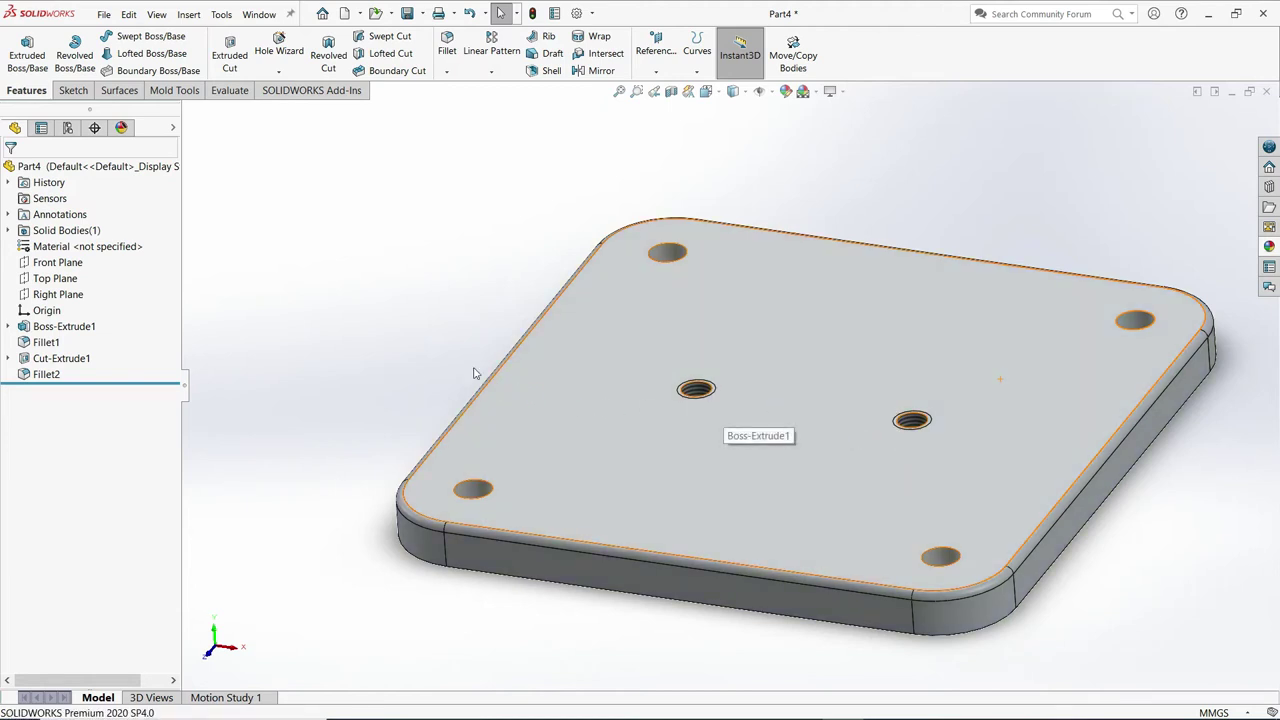
{"action": "key", "text": "space"}
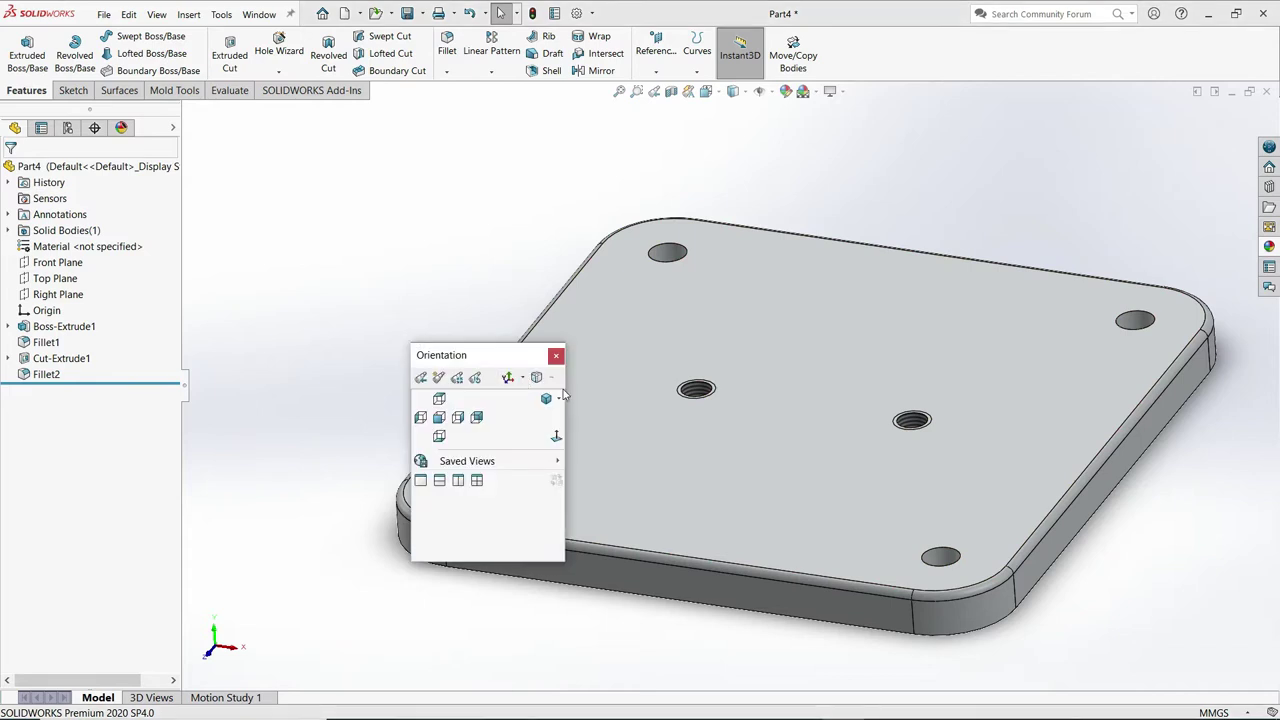
{"action": "left_click", "coordinate": [559, 398]}
{"action": "left_click", "coordinate": [578, 418]}
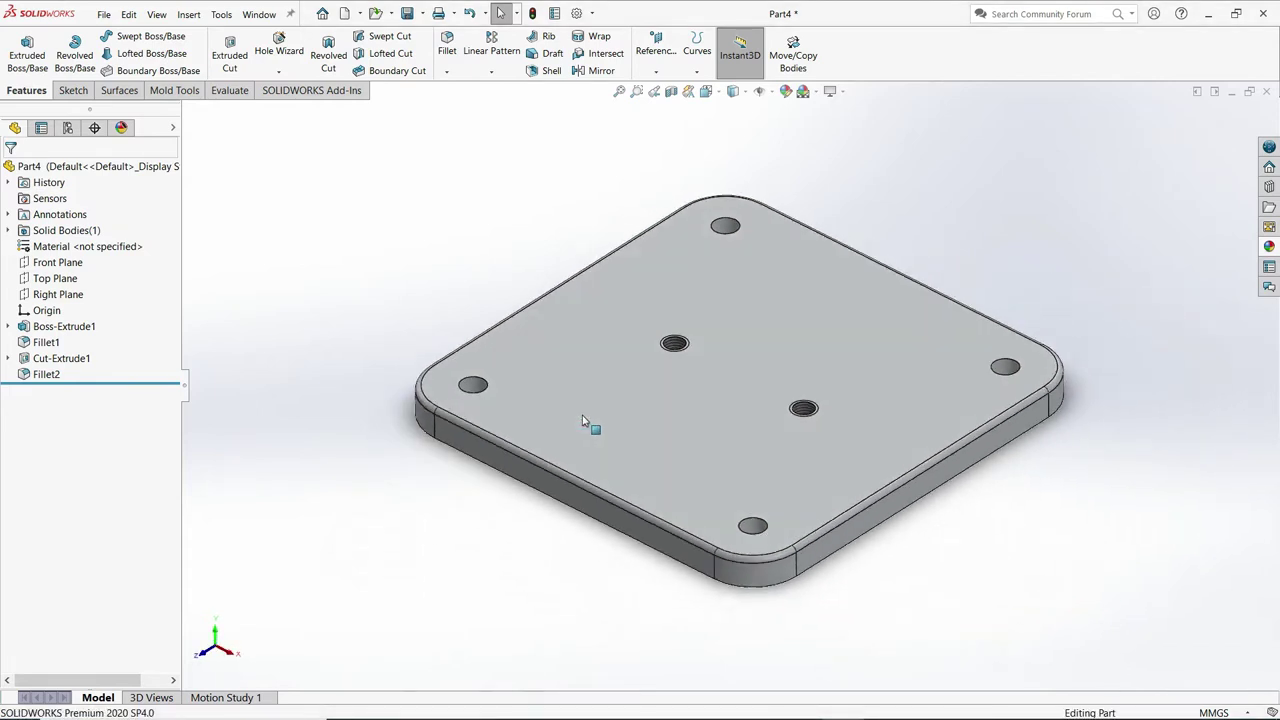
In Save As, browse to CAD Files (F:) and create a new folder named H1.
{"action": "left_click", "coordinate": [104, 14]}
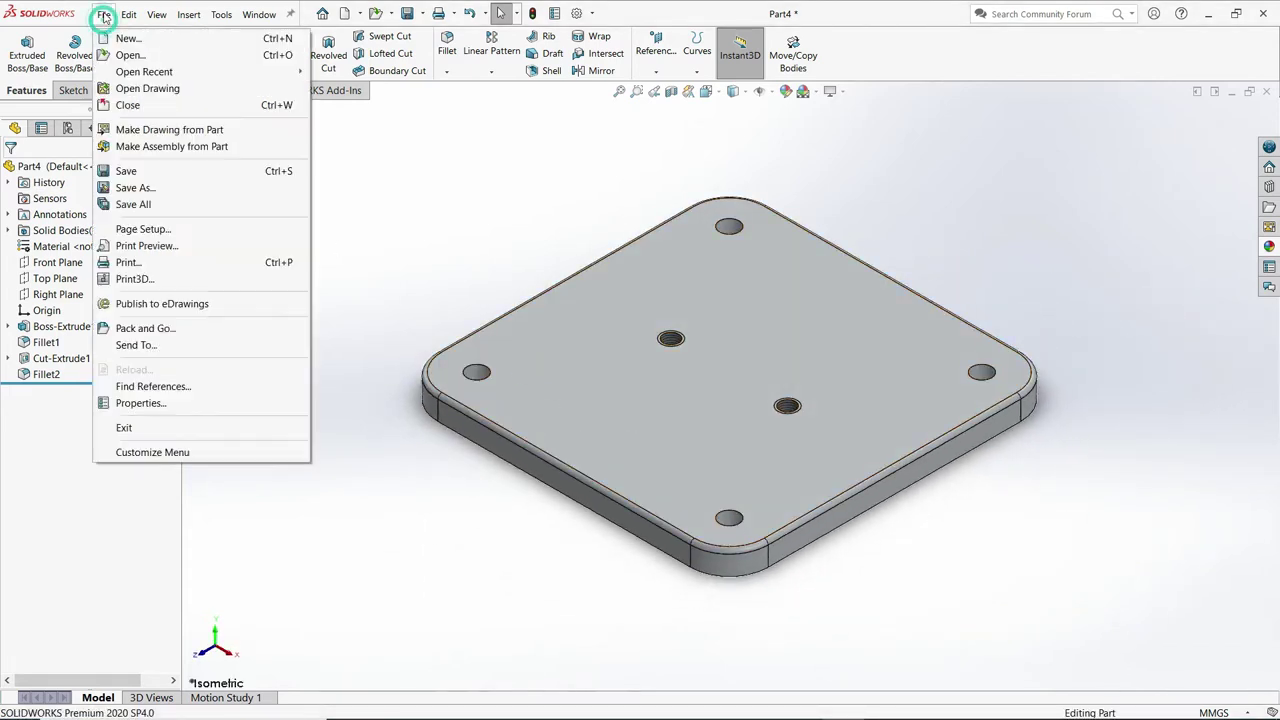
{"action": "left_click", "coordinate": [163, 188]}
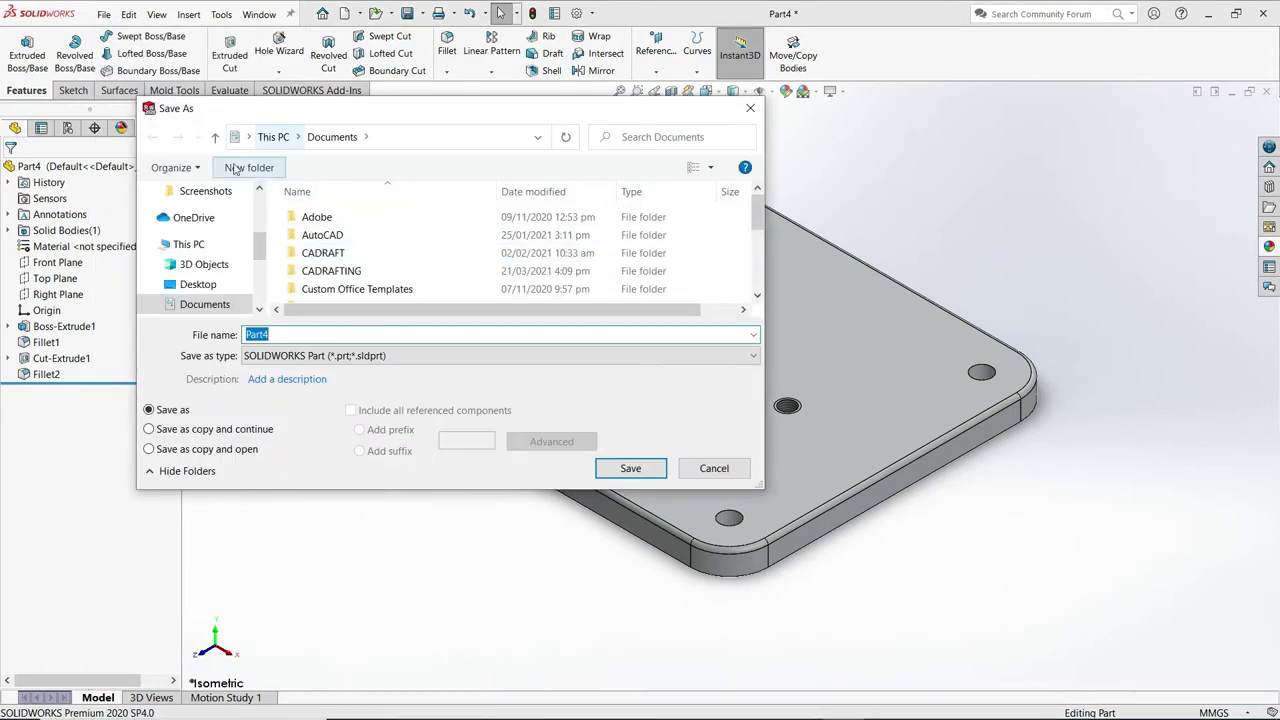
{"action": "left_click_drag", "start_coordinate": [260, 250], "coordinate": [259, 300]}
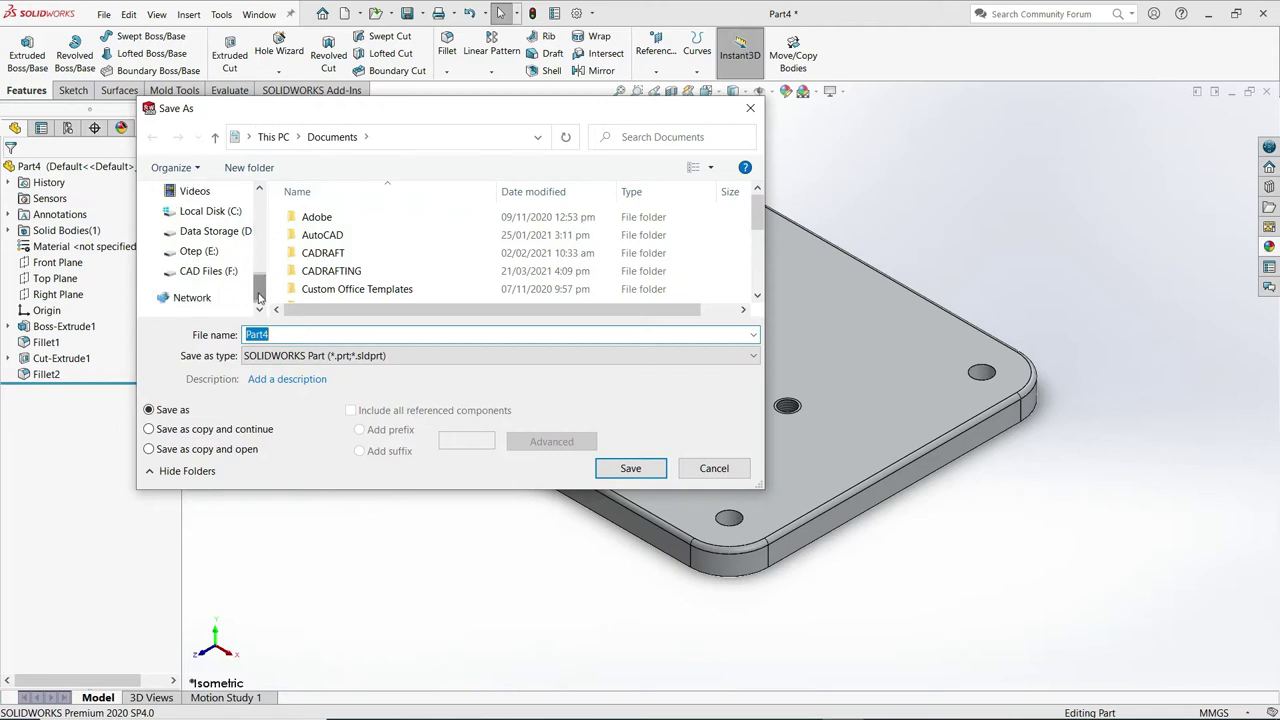
{"action": "left_click", "coordinate": [240, 271]}
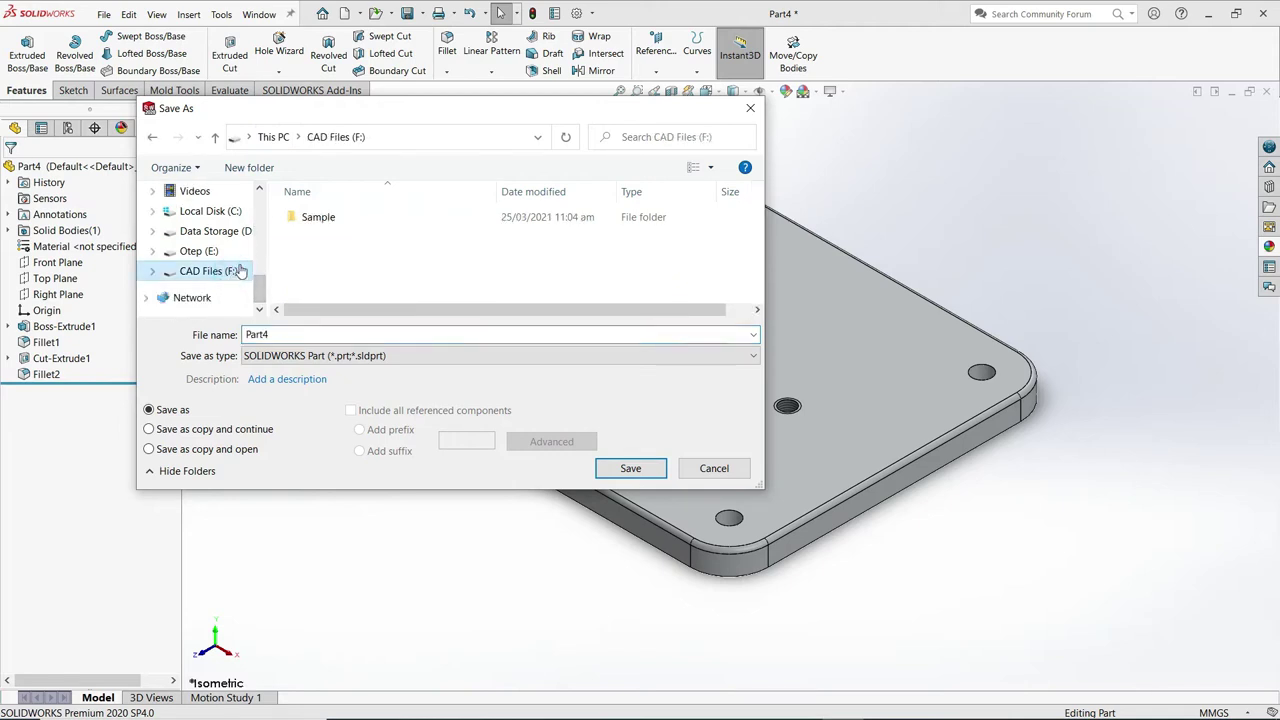
{"action": "right_click", "coordinate": [360, 264]}
{"action": "mouse_move", "coordinate": [397, 440]}
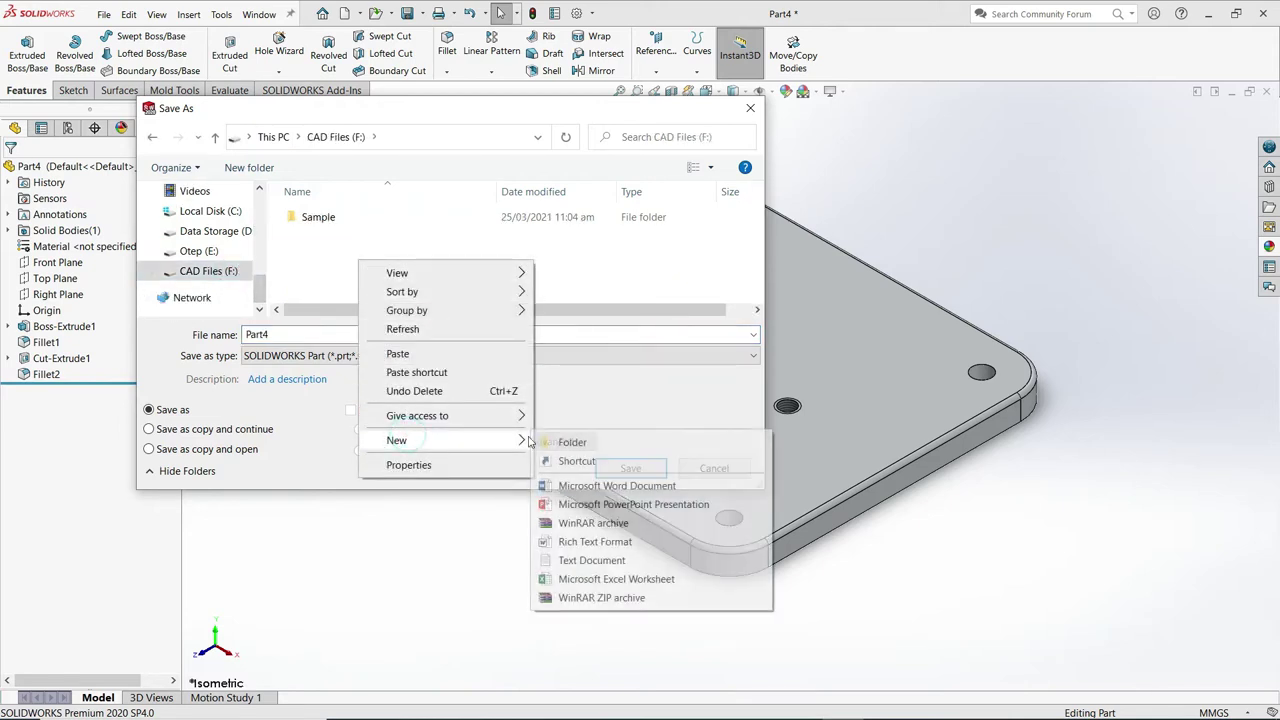
{"action": "left_click", "coordinate": [560, 442]}
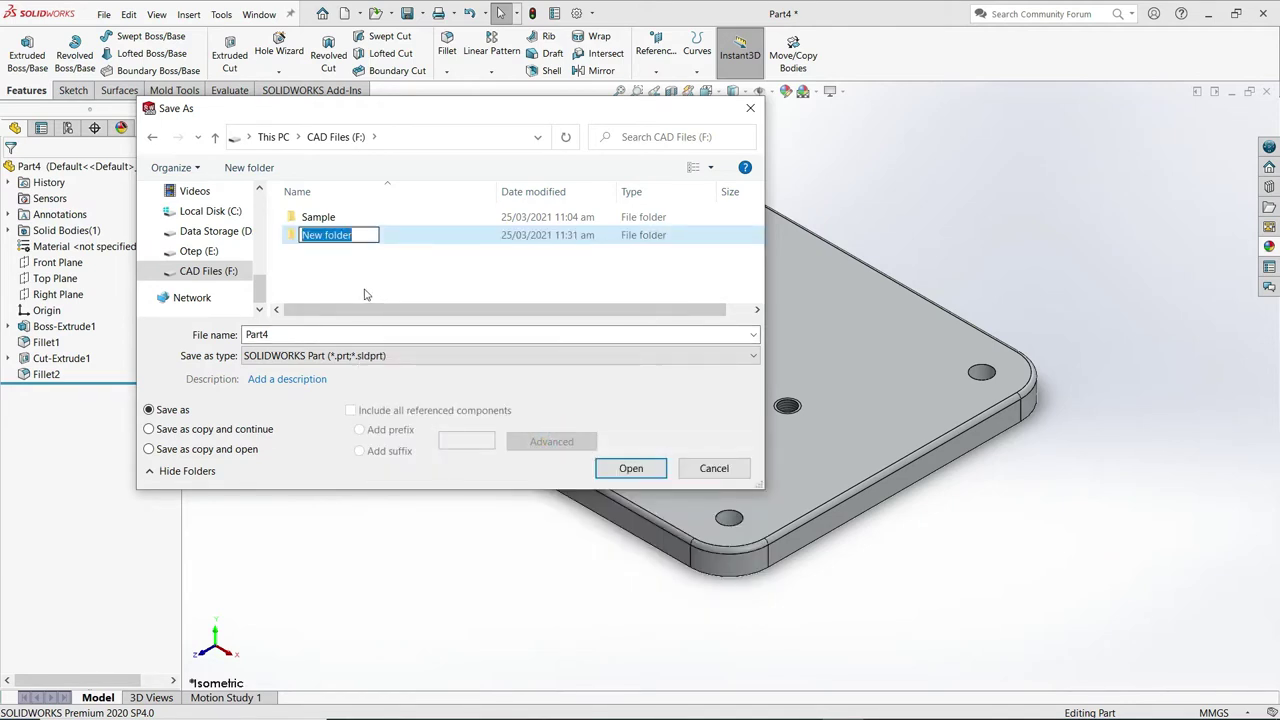
{"action": "type", "text": "H."}
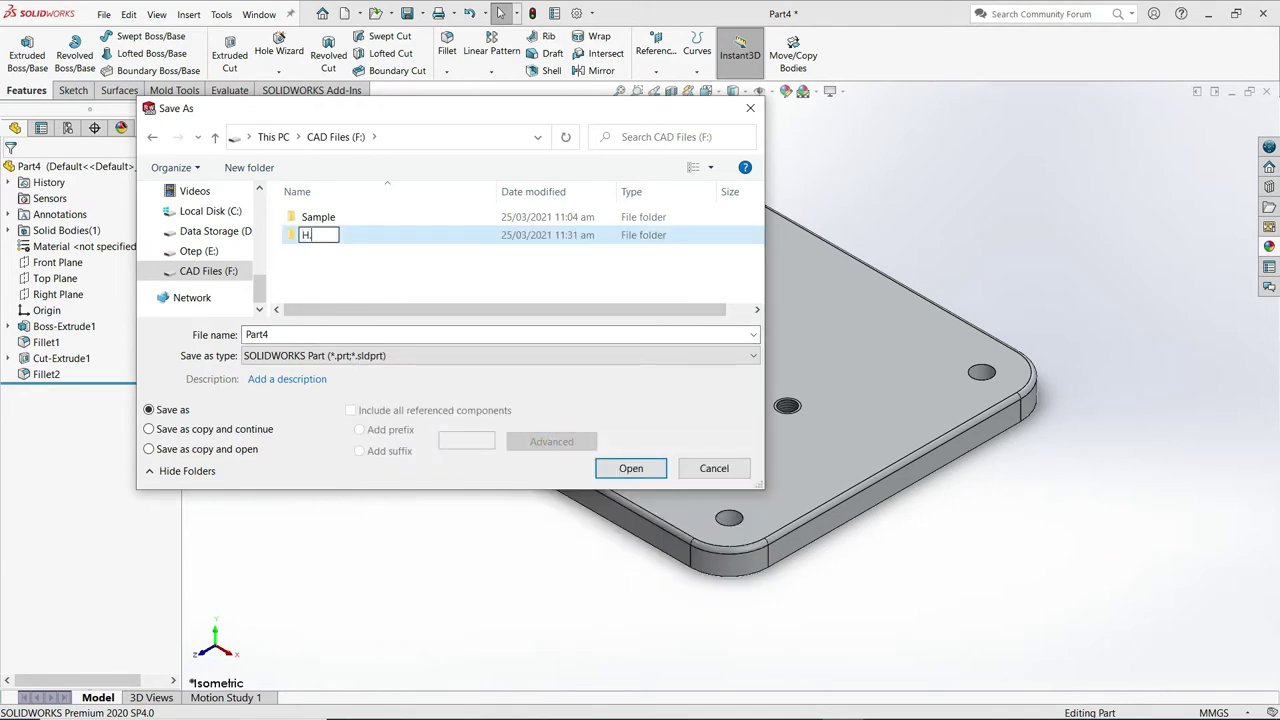
{"action": "type", "text": "1"}
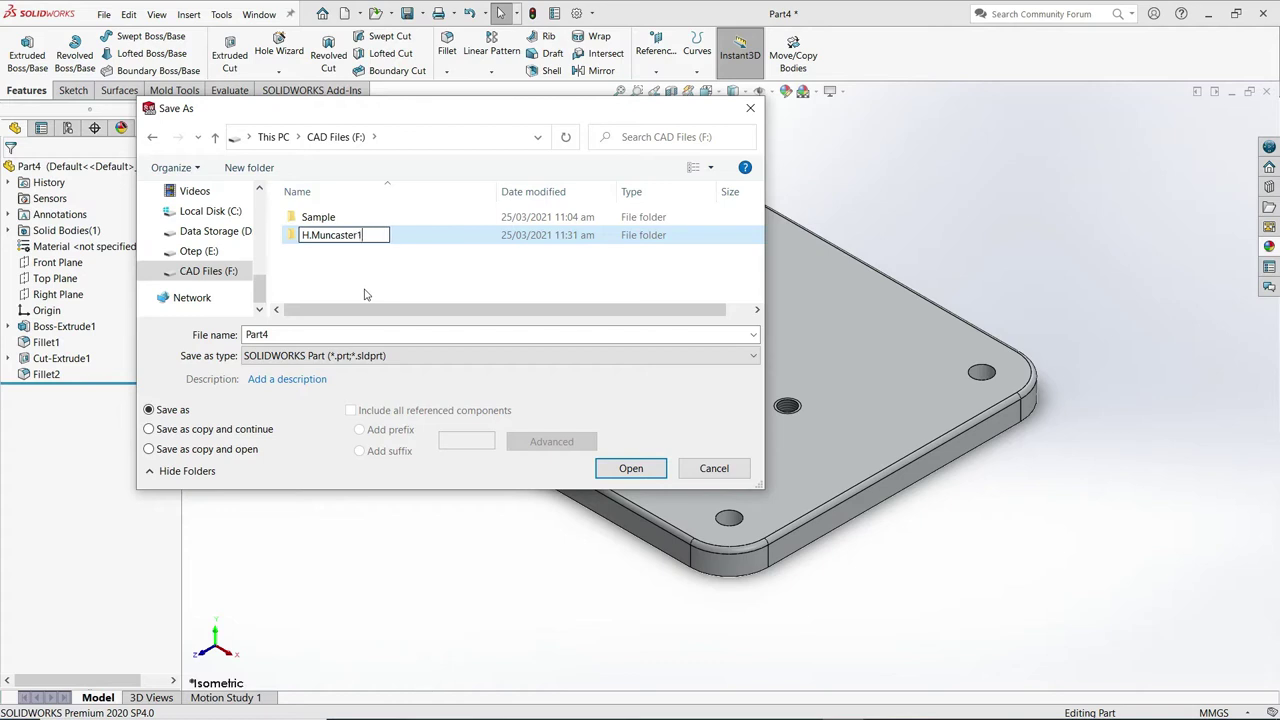
{"action": "left_click", "coordinate": [365, 294]}
Open the new folder and save the part there as Base Plate.
{"action": "left_click", "coordinate": [343, 240]}
{"action": "left_click", "coordinate": [640, 469]}
{"action": "type", "text": "Base Plate"}
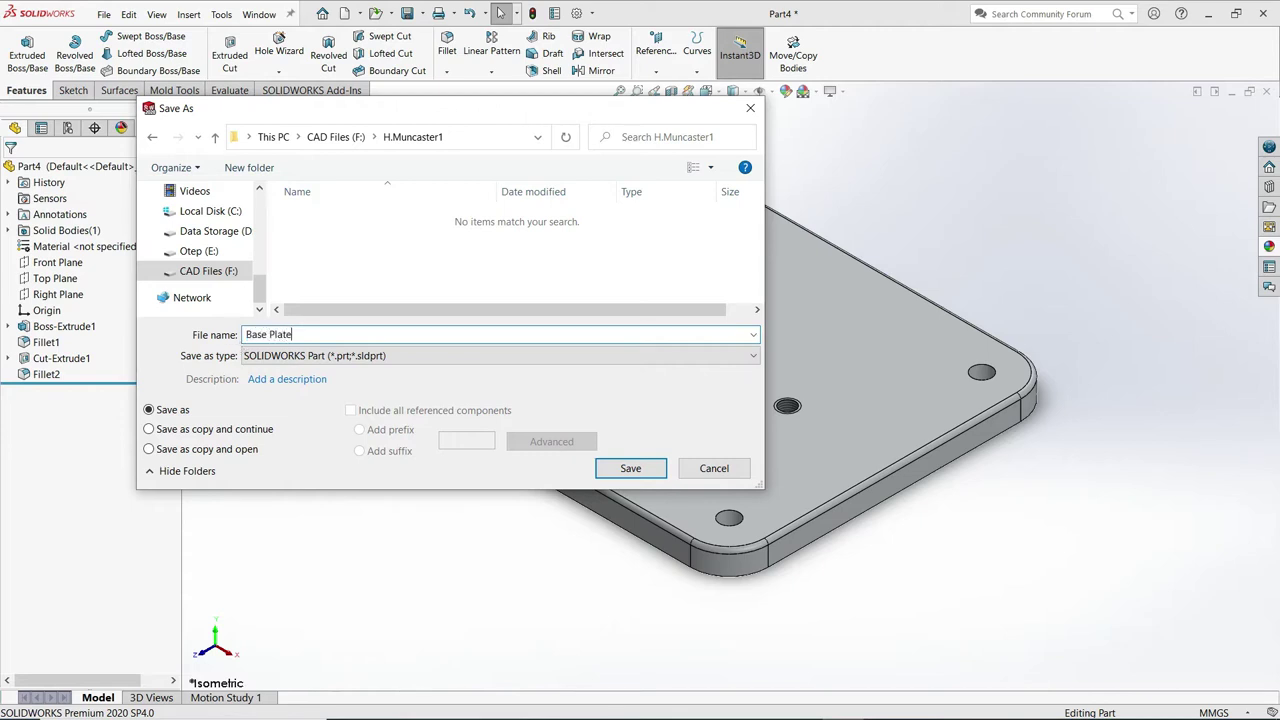
{"action": "left_click", "coordinate": [628, 469]}
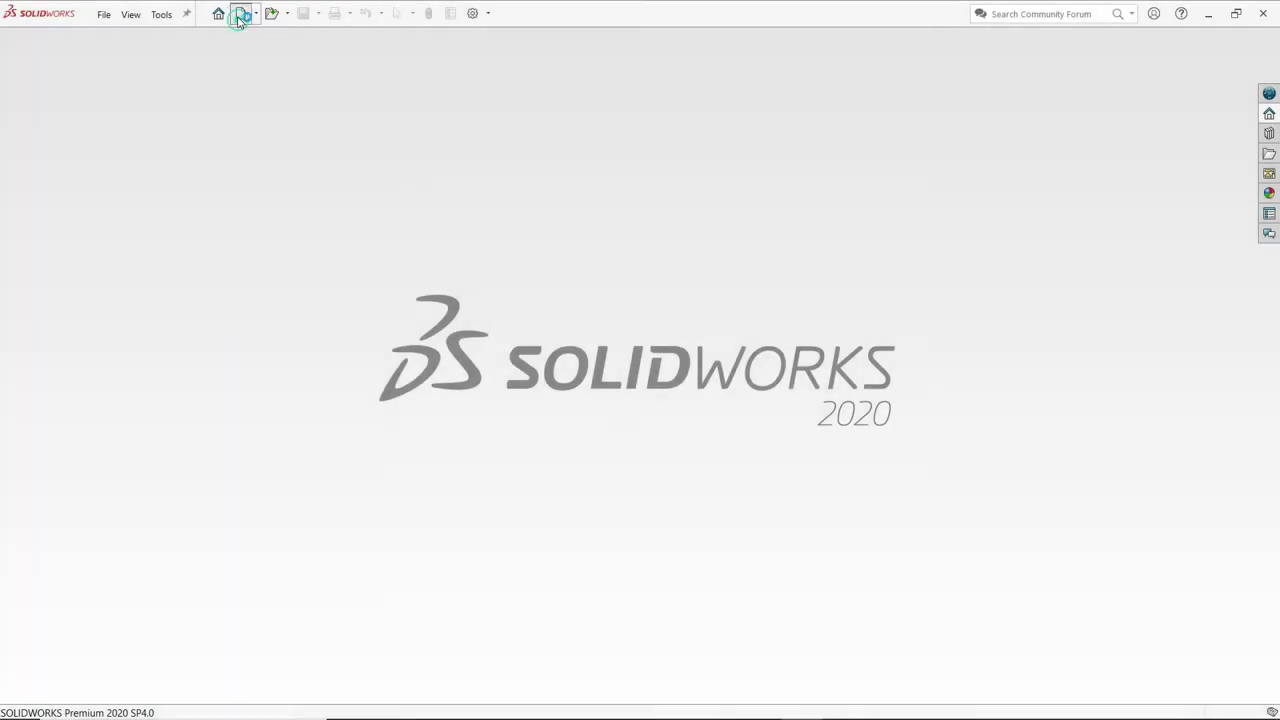
Create a new part and draw a centre rectangle at the origin on the Top Plane.
{"action": "left_click", "coordinate": [240, 13]}
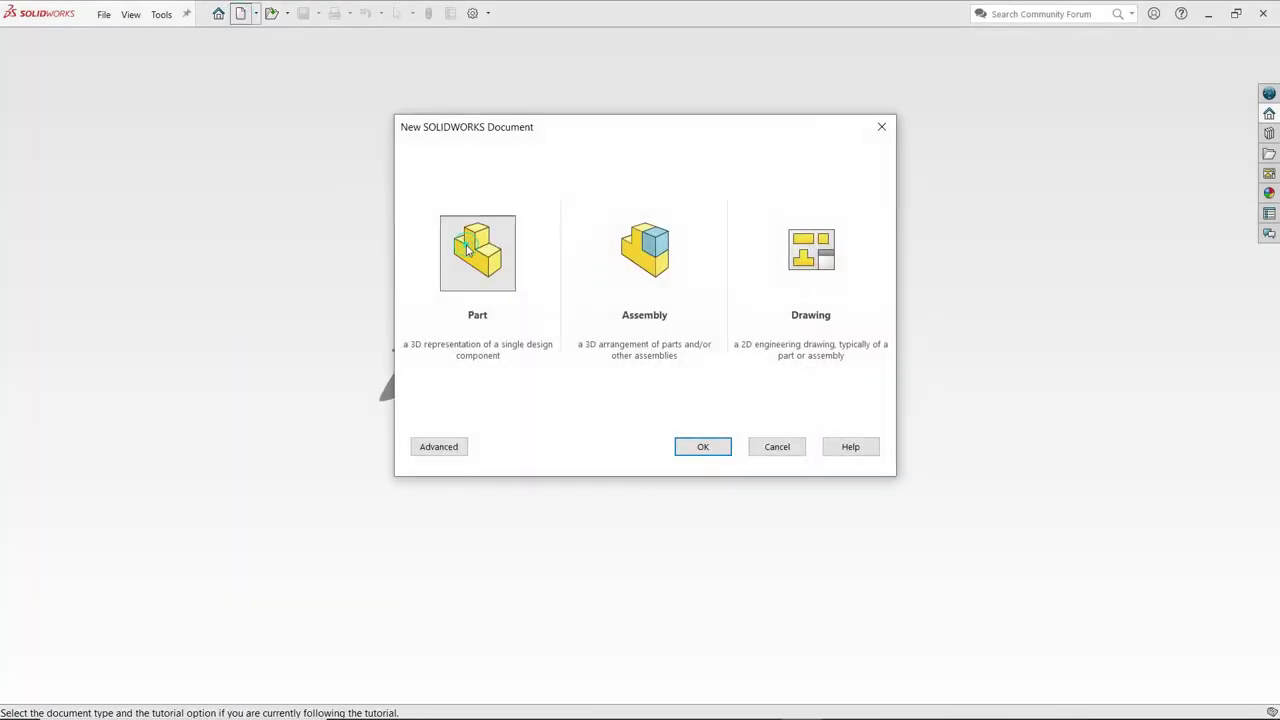
{"action": "left_click", "coordinate": [697, 447]}
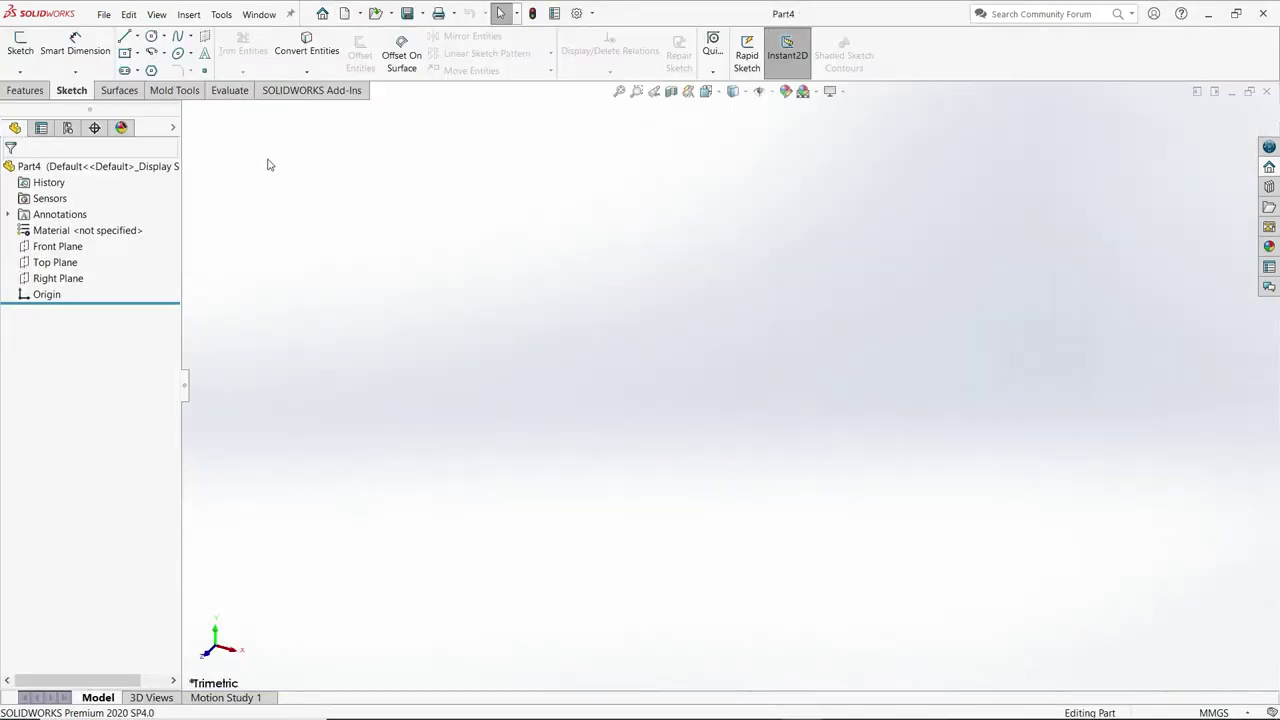
{"action": "left_click", "coordinate": [20, 44]}
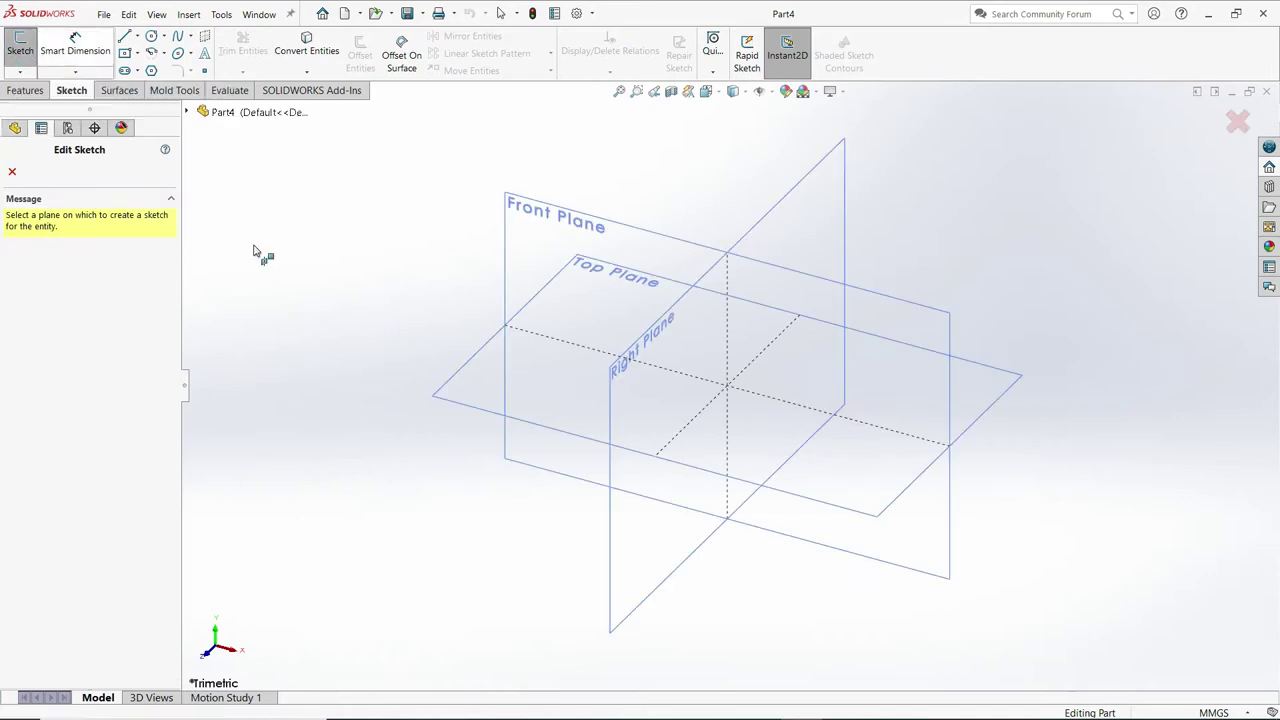
{"action": "left_click", "coordinate": [471, 394]}
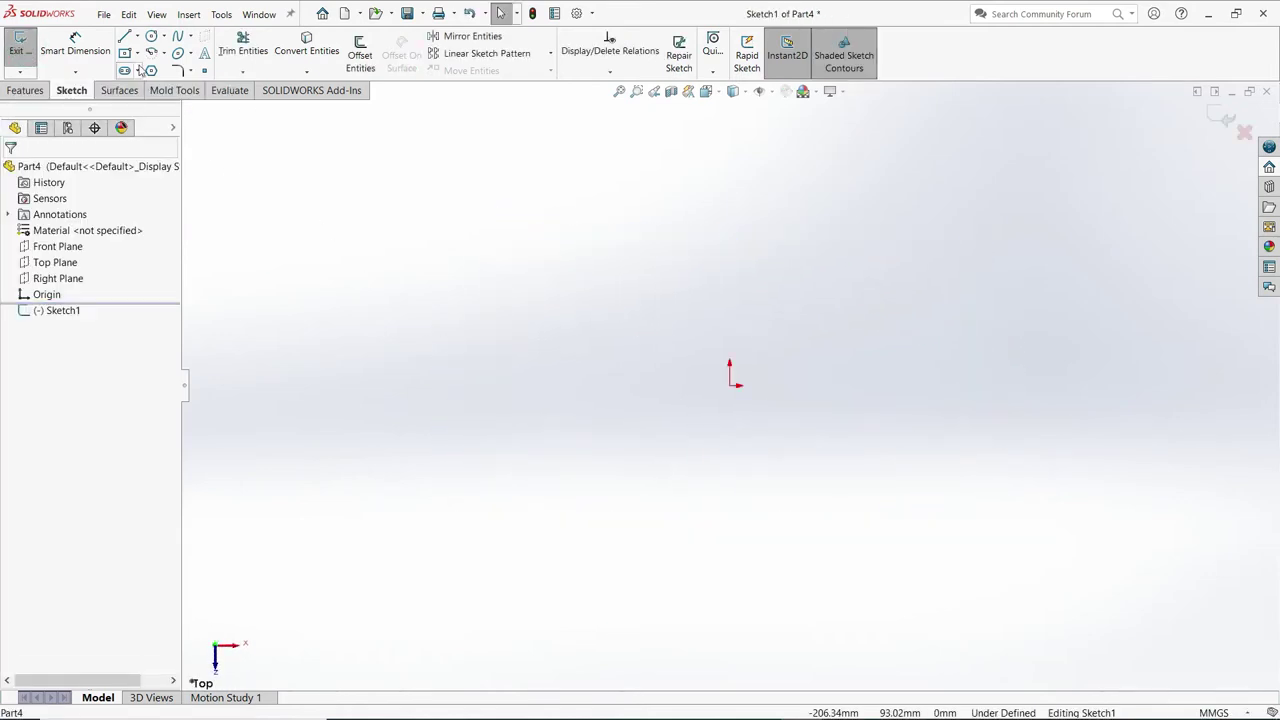
{"action": "left_click", "coordinate": [137, 52]}
{"action": "left_click", "coordinate": [133, 87]}
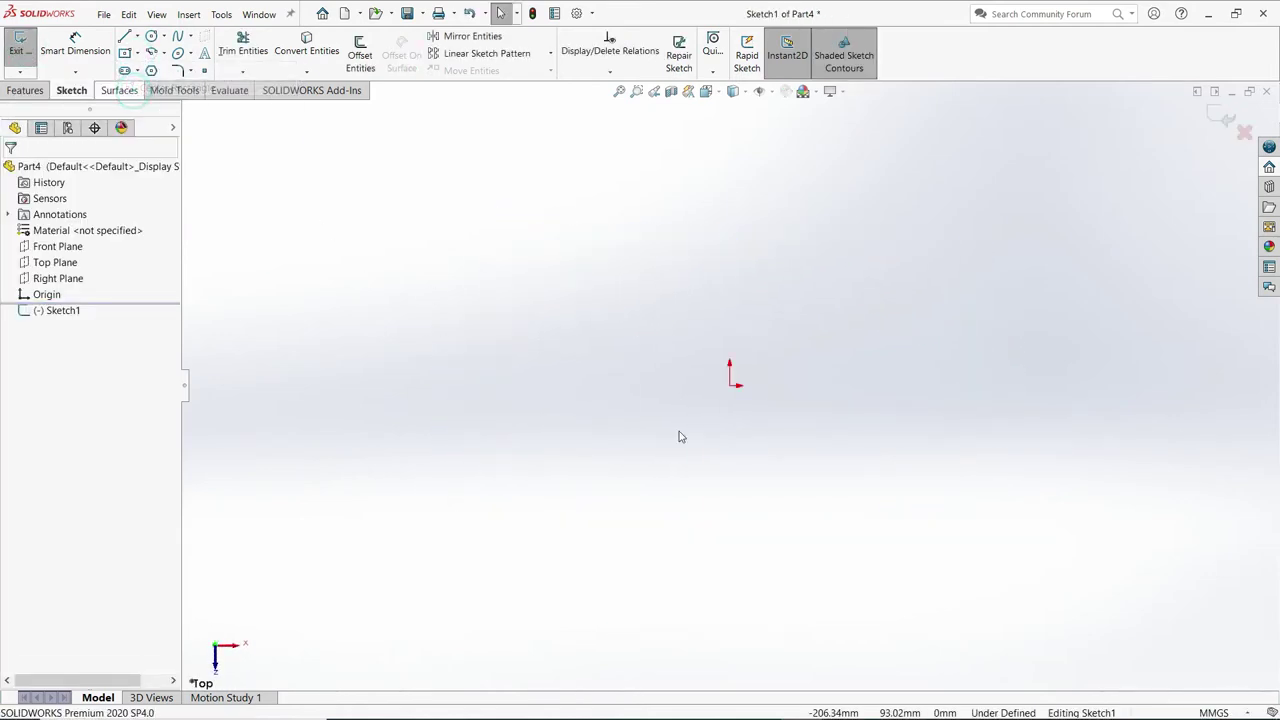
{"action": "left_click", "coordinate": [730, 385]}
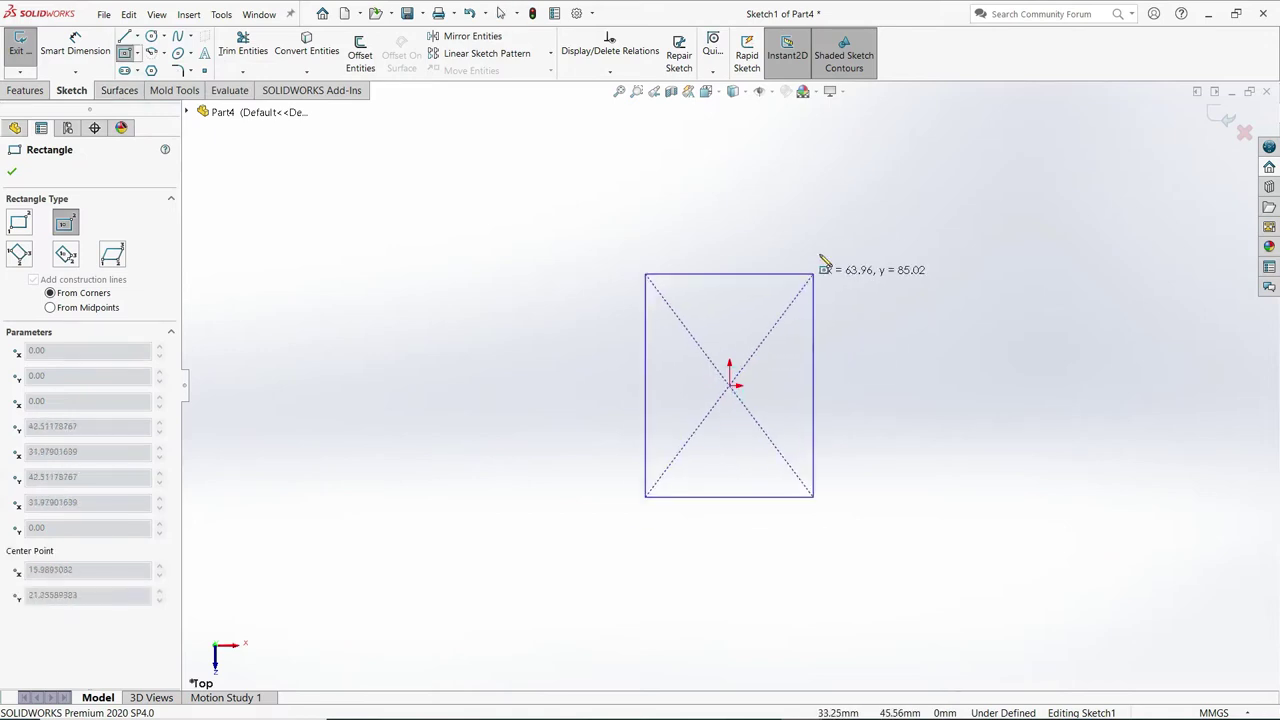
{"action": "left_click", "coordinate": [852, 260]}
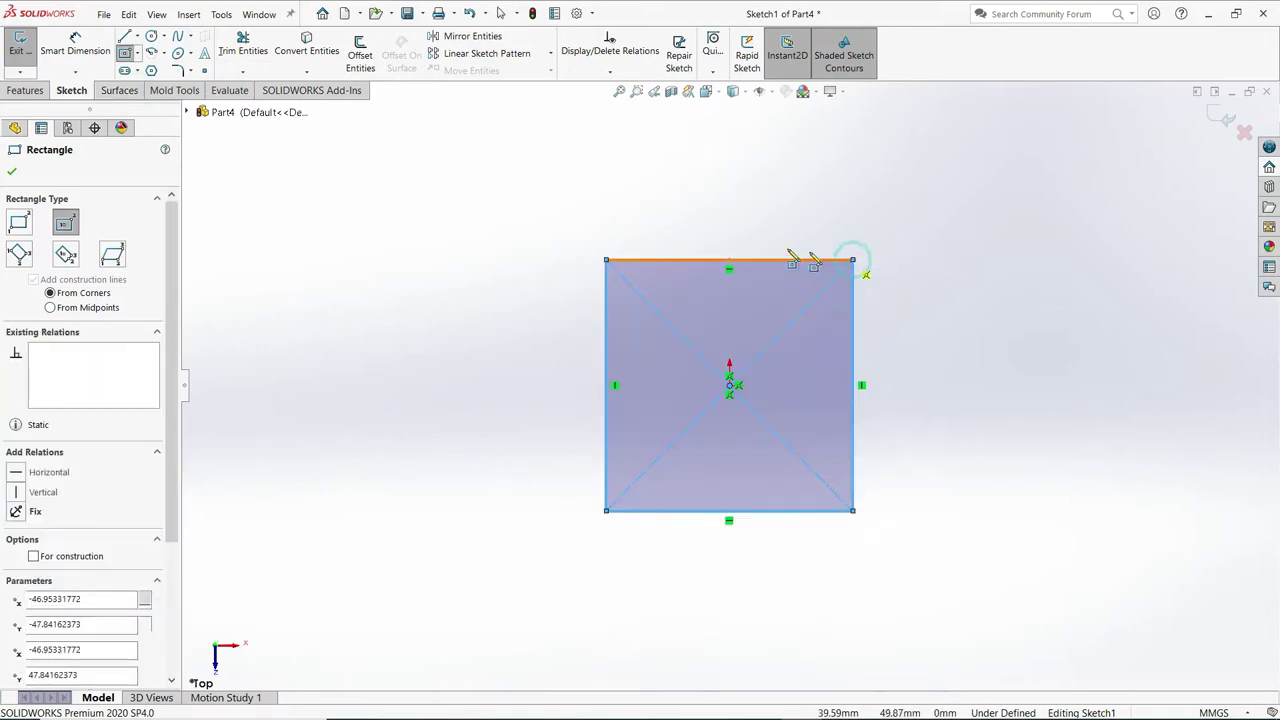
Dimension the rectangle's right edge to a 120 mm height.
{"action": "left_click", "coordinate": [80, 48]}
{"action": "left_click", "coordinate": [854, 338]}
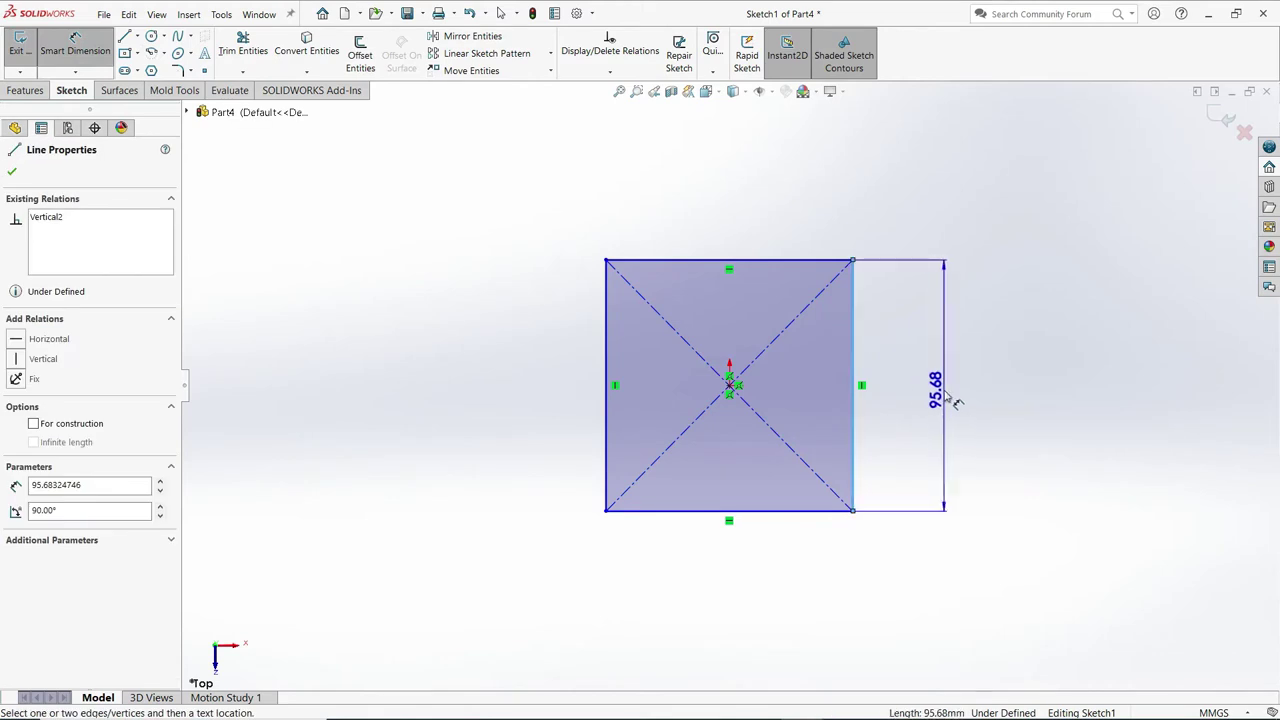
{"action": "left_click", "coordinate": [952, 396]}
{"action": "left_click", "coordinate": [953, 397]}
{"action": "type", "text": "120"}
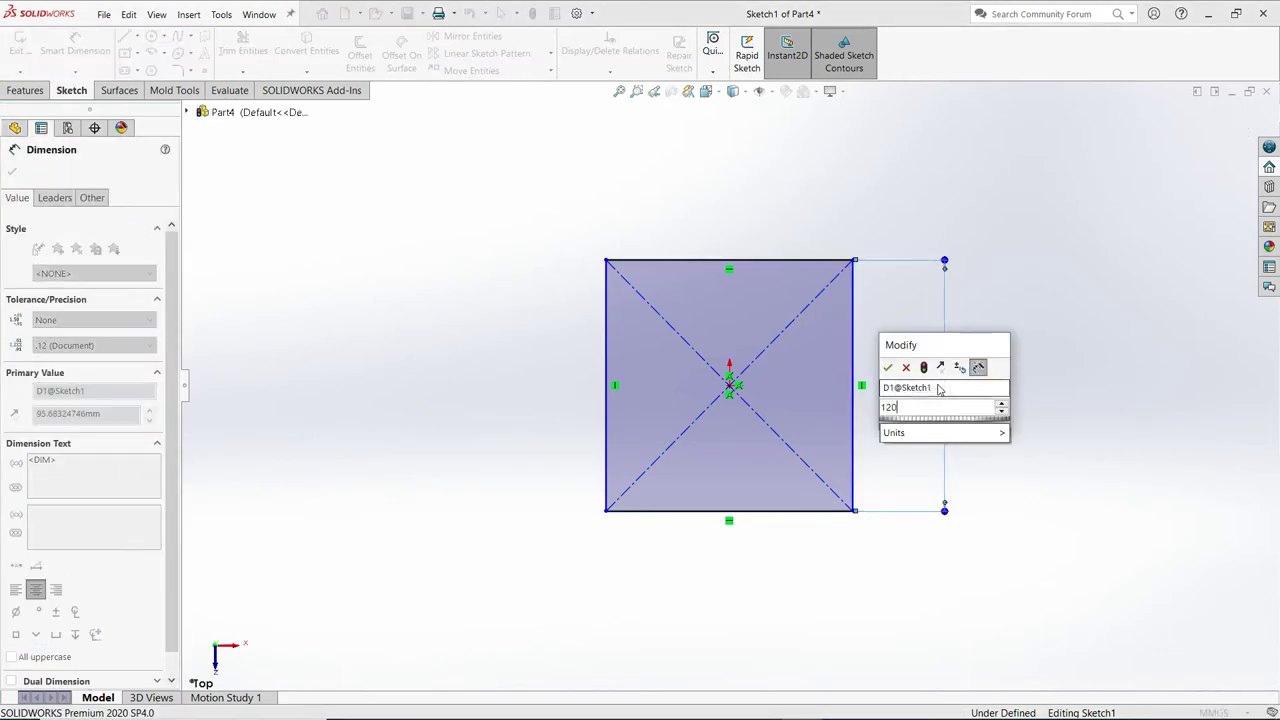
{"action": "left_click", "coordinate": [887, 369]}
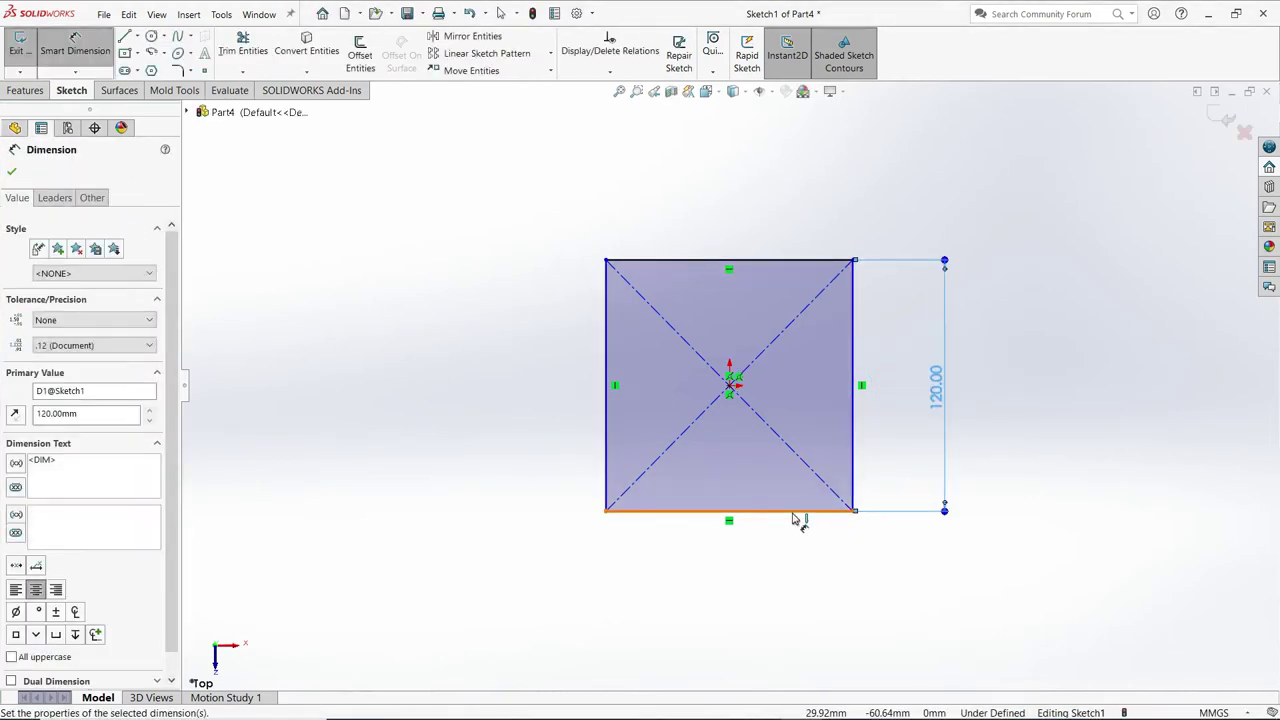
Dimension the bottom edge to a 100 mm width, fully defining the sketch.
{"action": "left_click", "coordinate": [795, 513]}
{"action": "left_click", "coordinate": [737, 569]}
{"action": "left_click", "coordinate": [734, 572]}
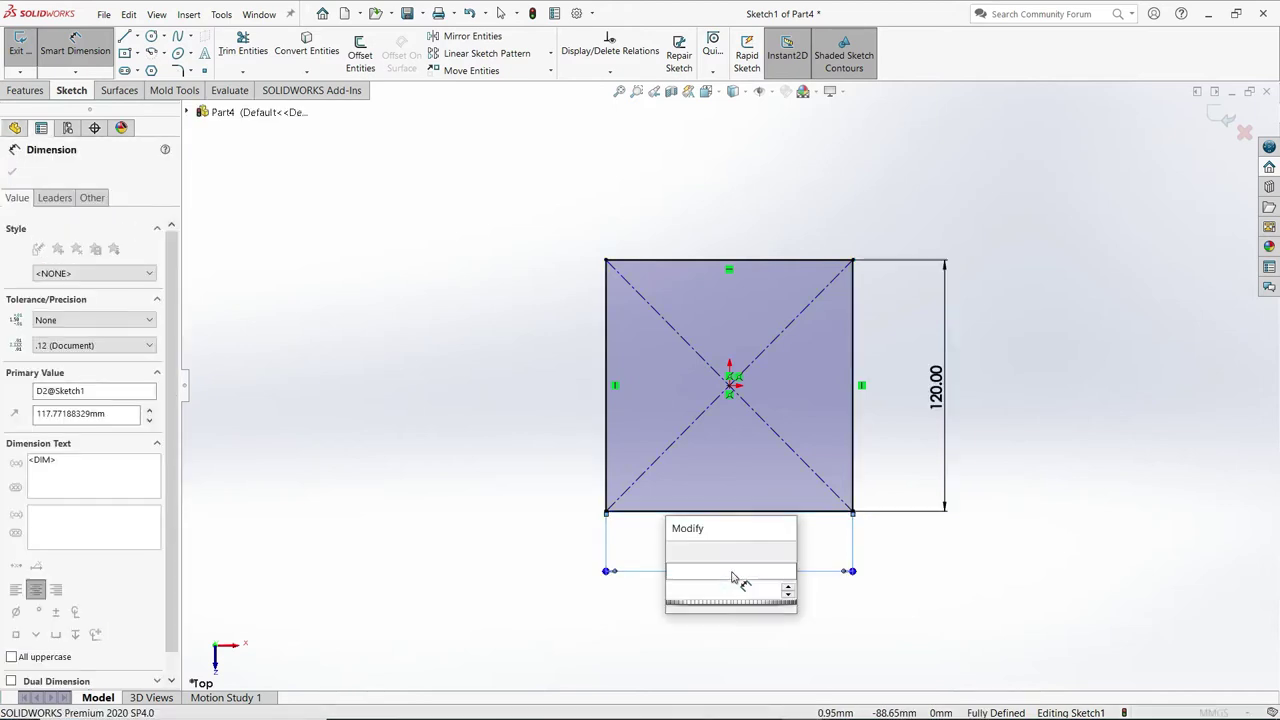
{"action": "type", "text": "100"}
{"action": "left_click", "coordinate": [674, 550]}
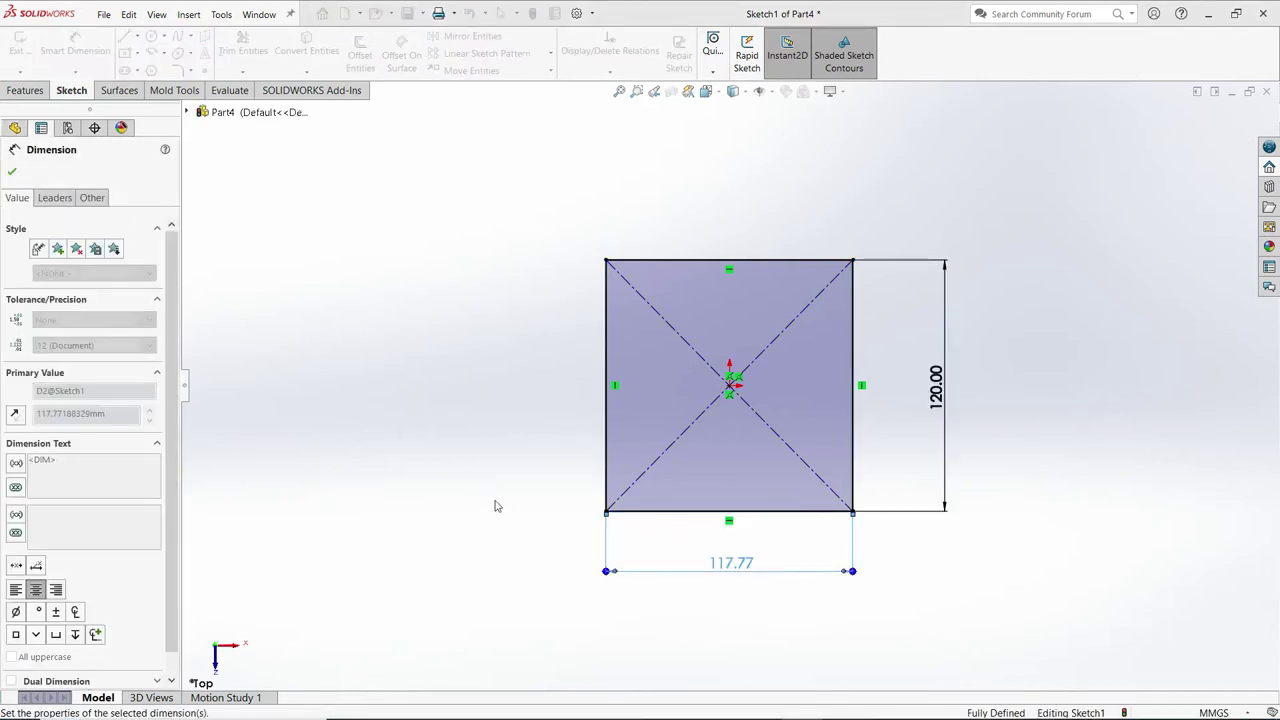
{"action": "left_click", "coordinate": [12, 174]}
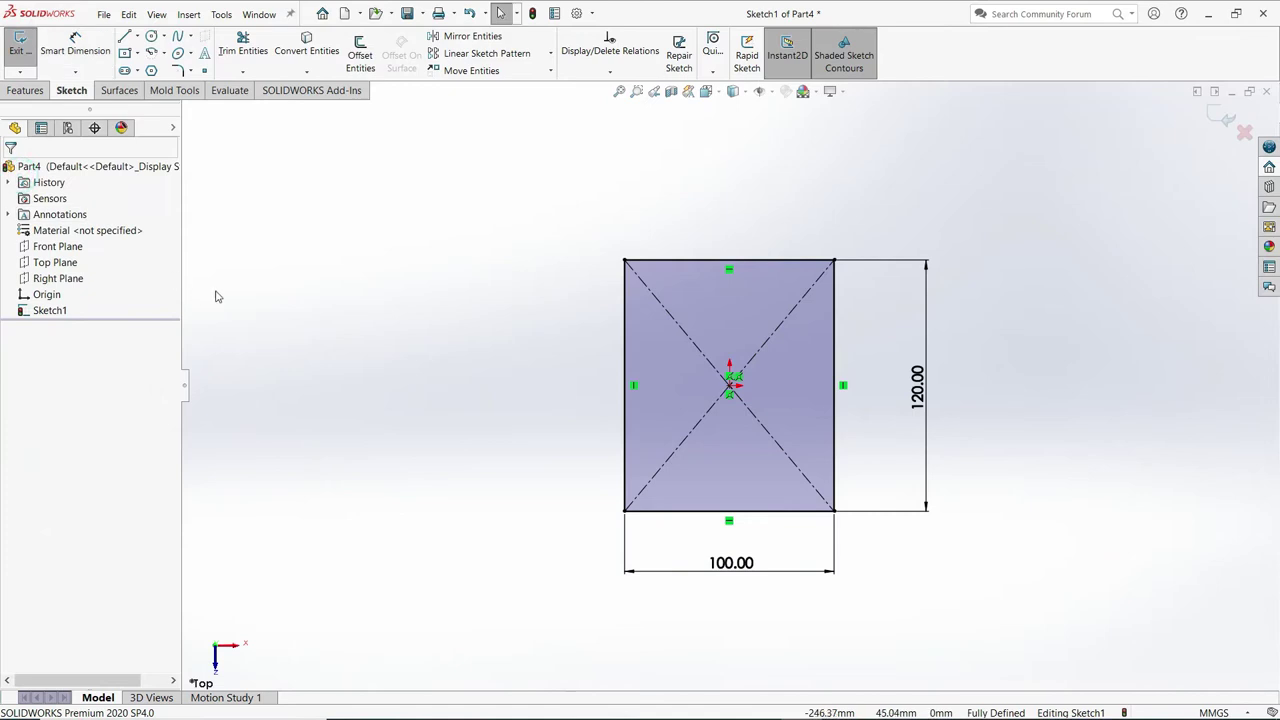
{"action": "left_click", "coordinate": [30, 91]}
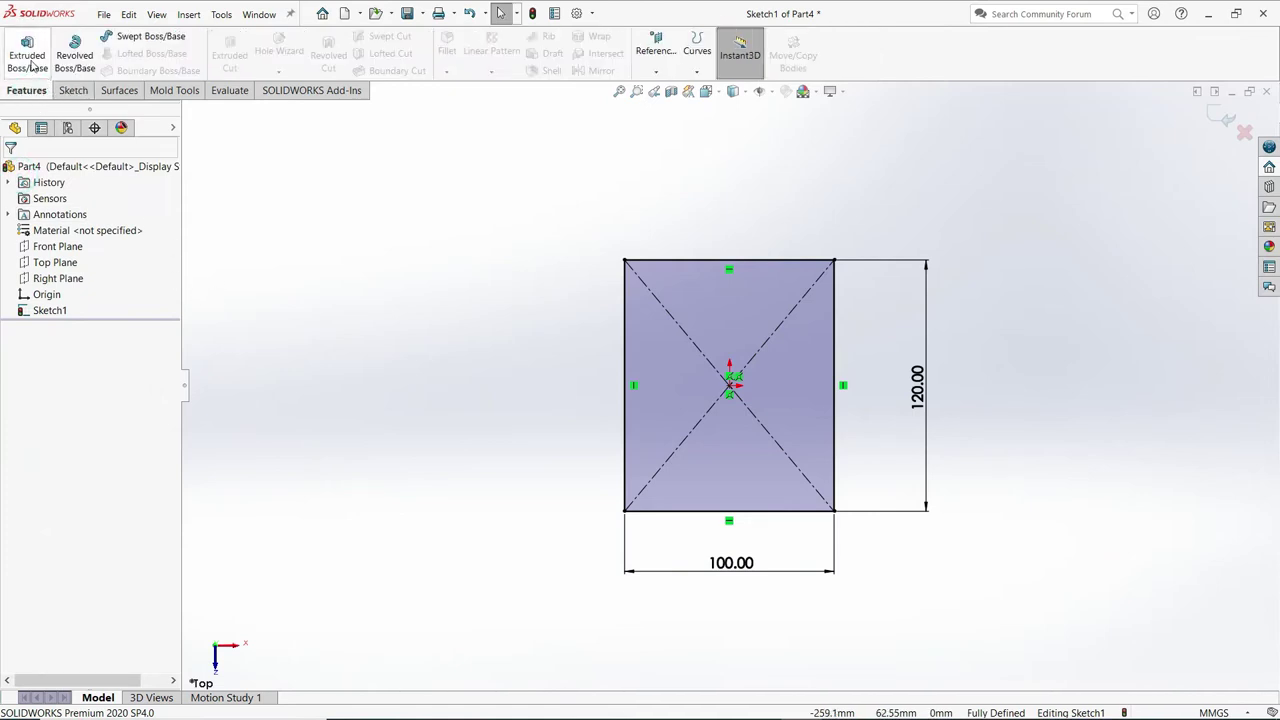
Extrude the 100 by 120 mm rectangle 25 mm deep as Boss-Extrude1.
{"action": "left_click", "coordinate": [28, 60]}
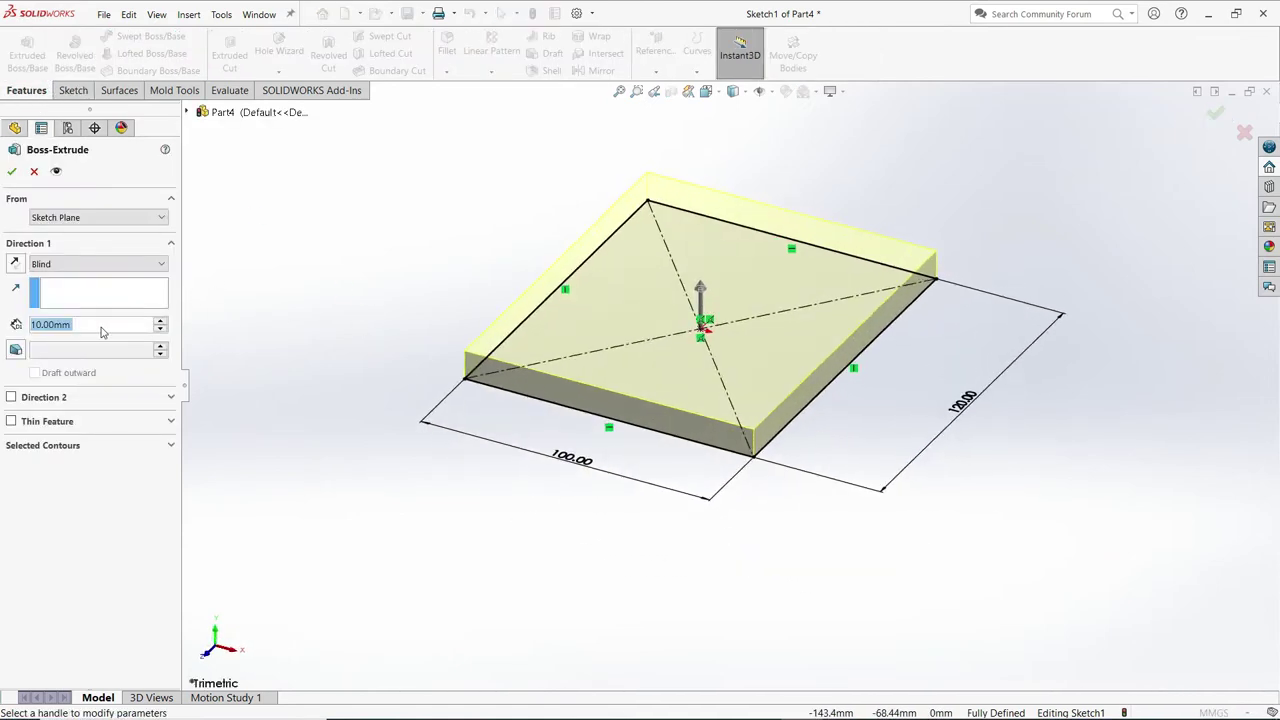
{"action": "type", "text": "25"}
{"action": "key", "text": "Return"}
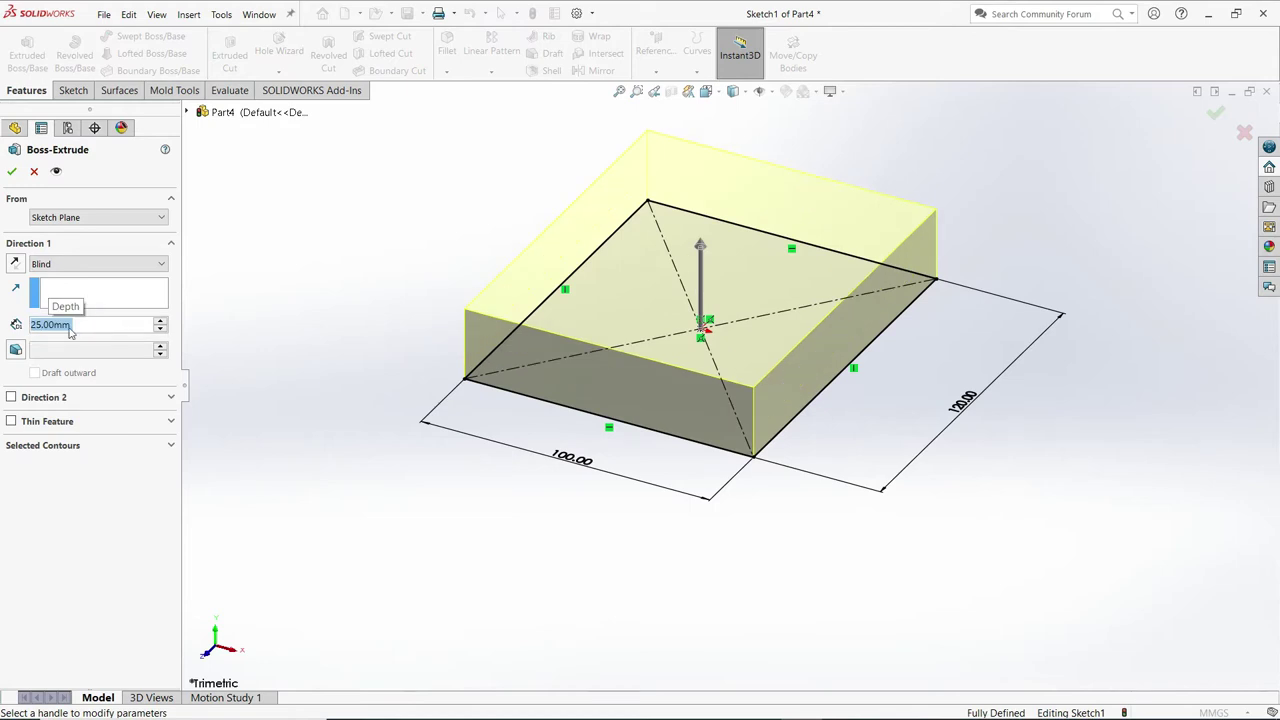
{"action": "left_click", "coordinate": [12, 172]}
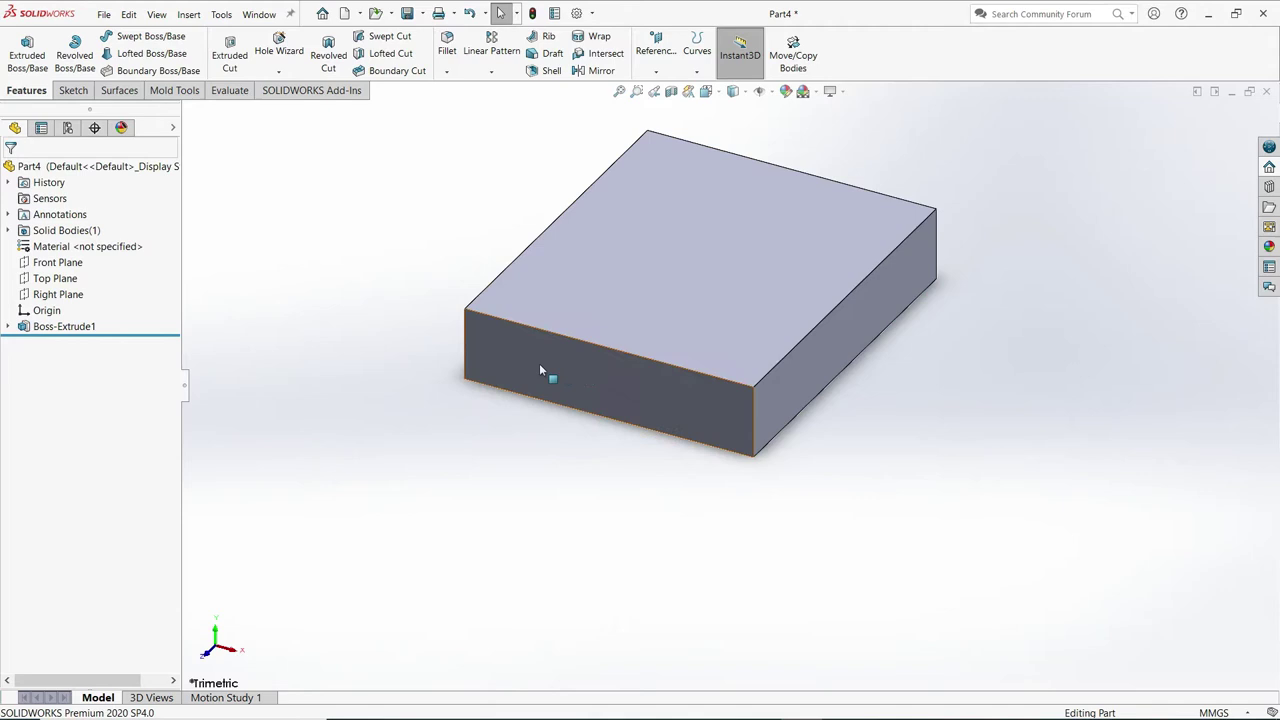
{"action": "left_click", "coordinate": [791, 393]}
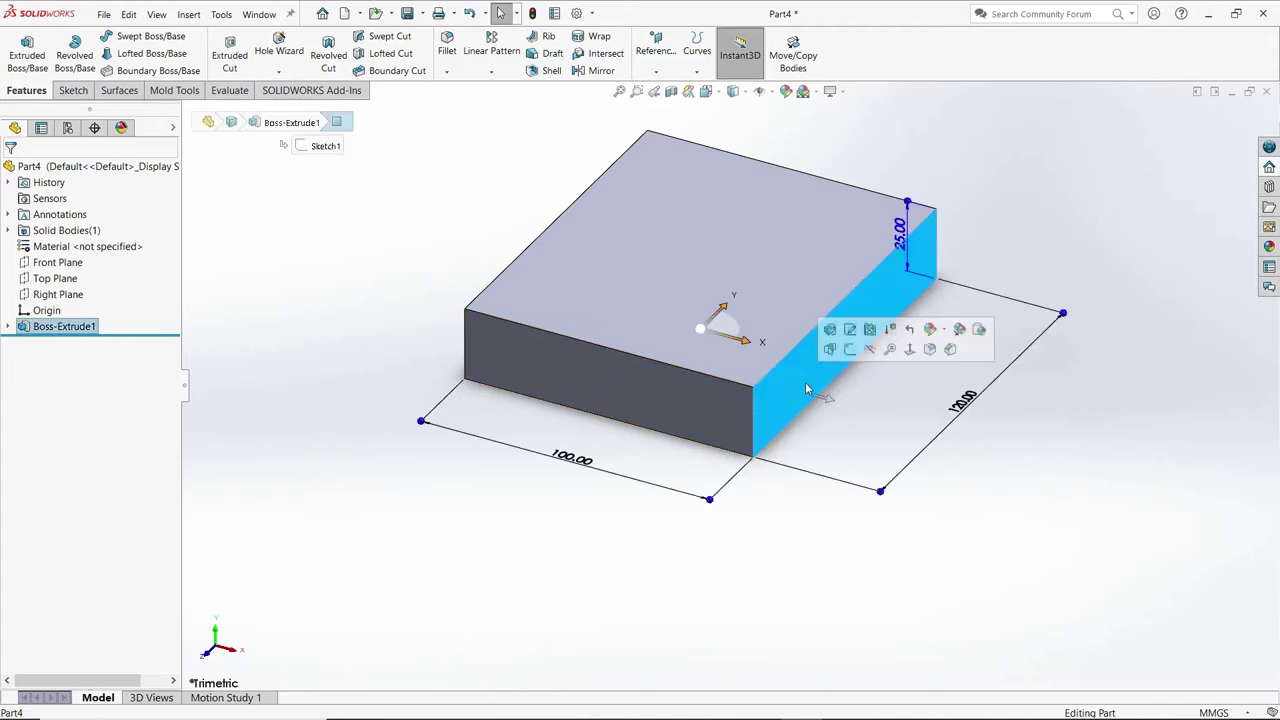
On the block's side face, viewed Normal To, draw a closed triangle at the top corner.
{"action": "left_click", "coordinate": [850, 349]}
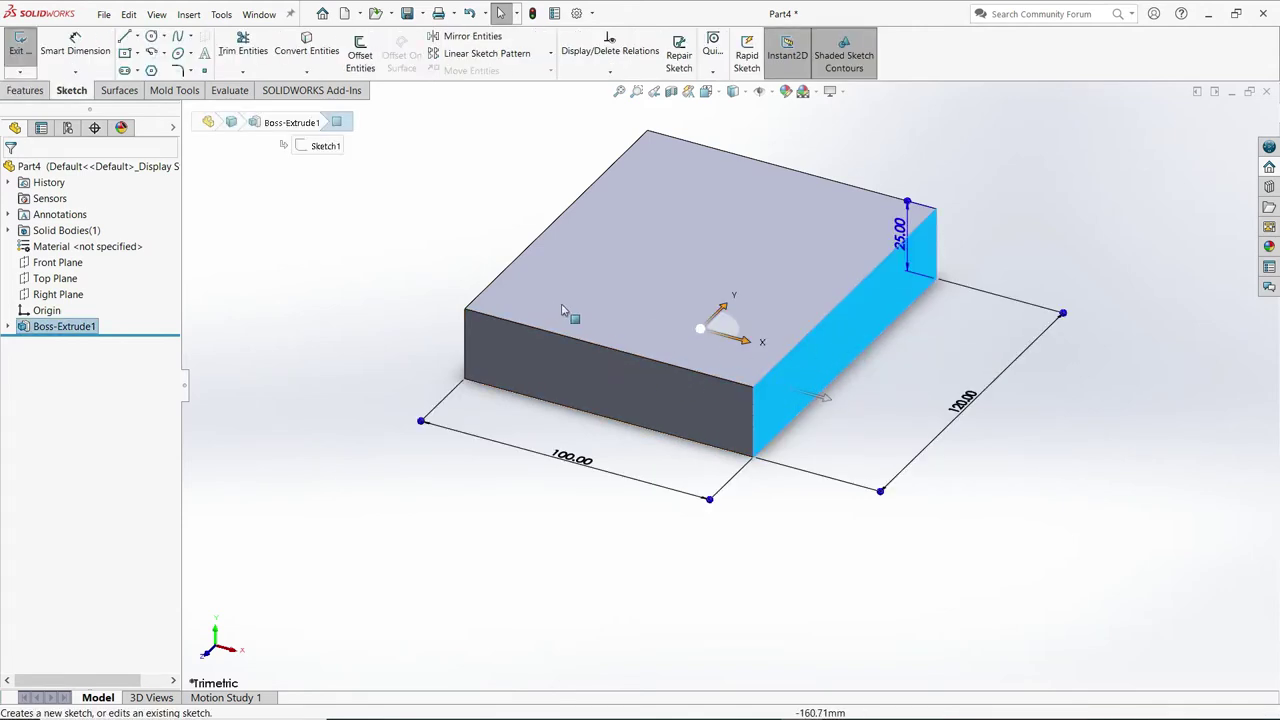
{"action": "key", "text": "space"}
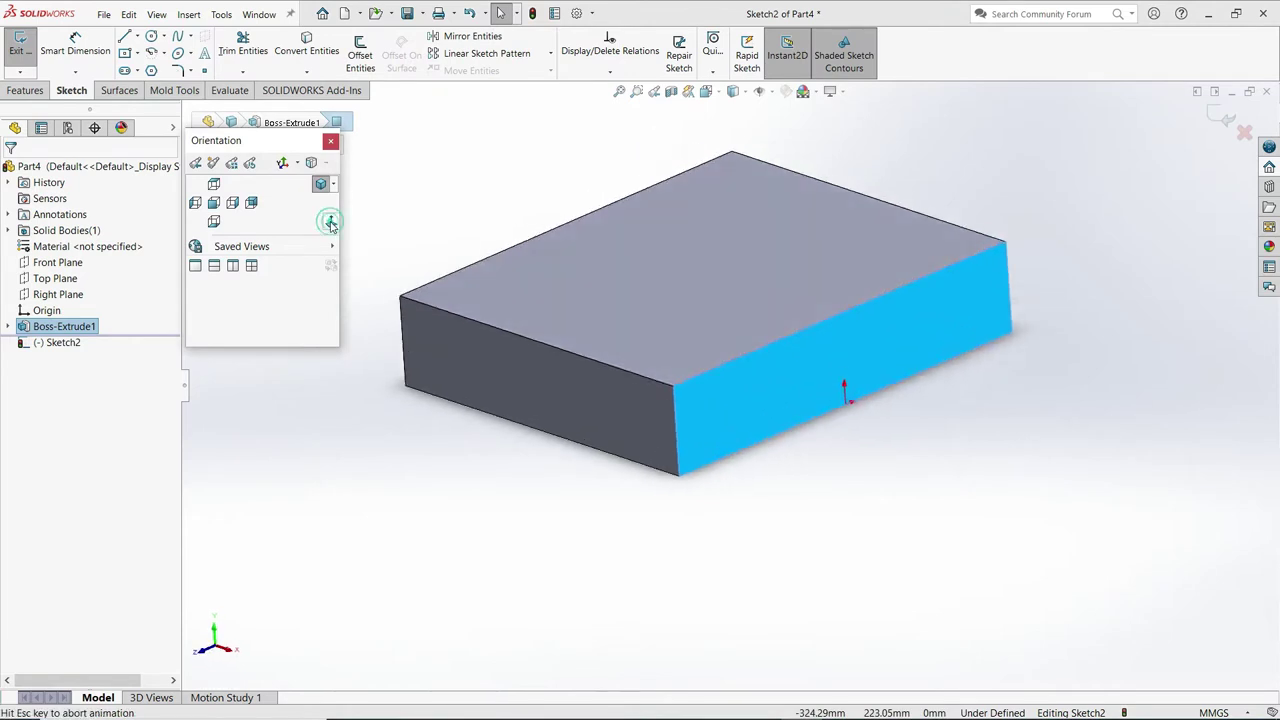
{"action": "left_click", "coordinate": [321, 184]}
{"action": "key", "text": "l"}
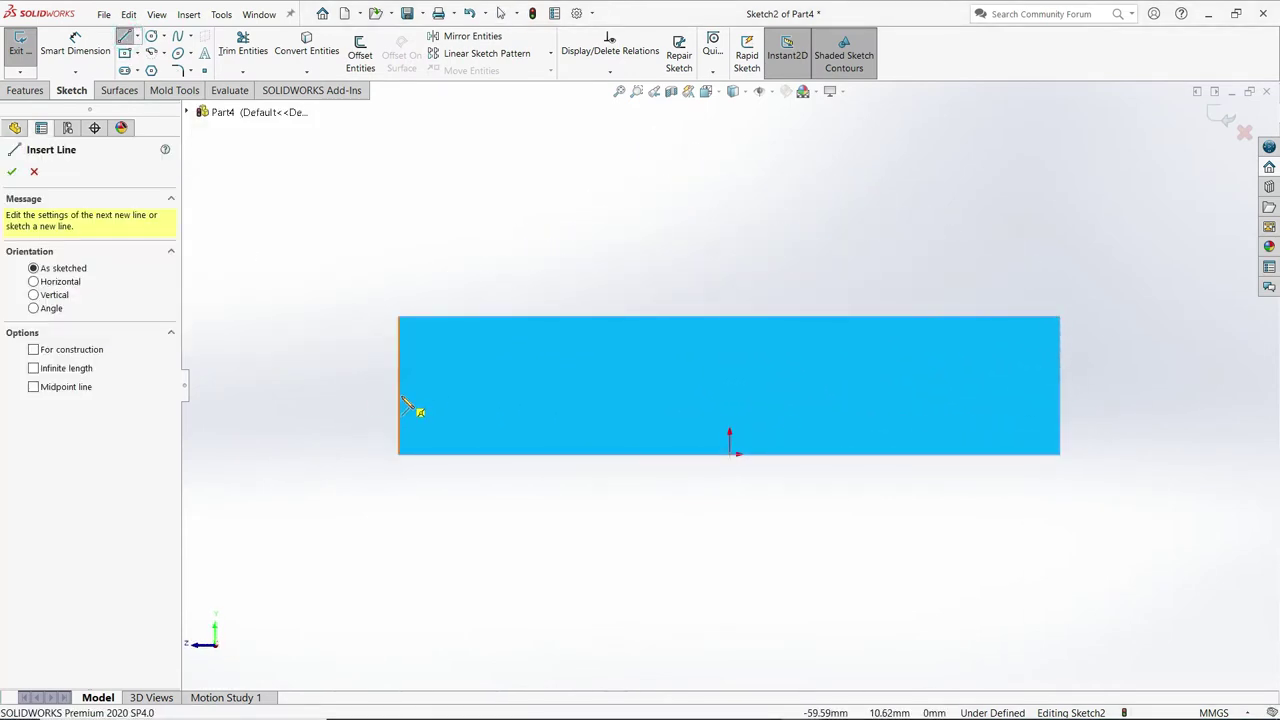
{"action": "left_click", "coordinate": [400, 397]}
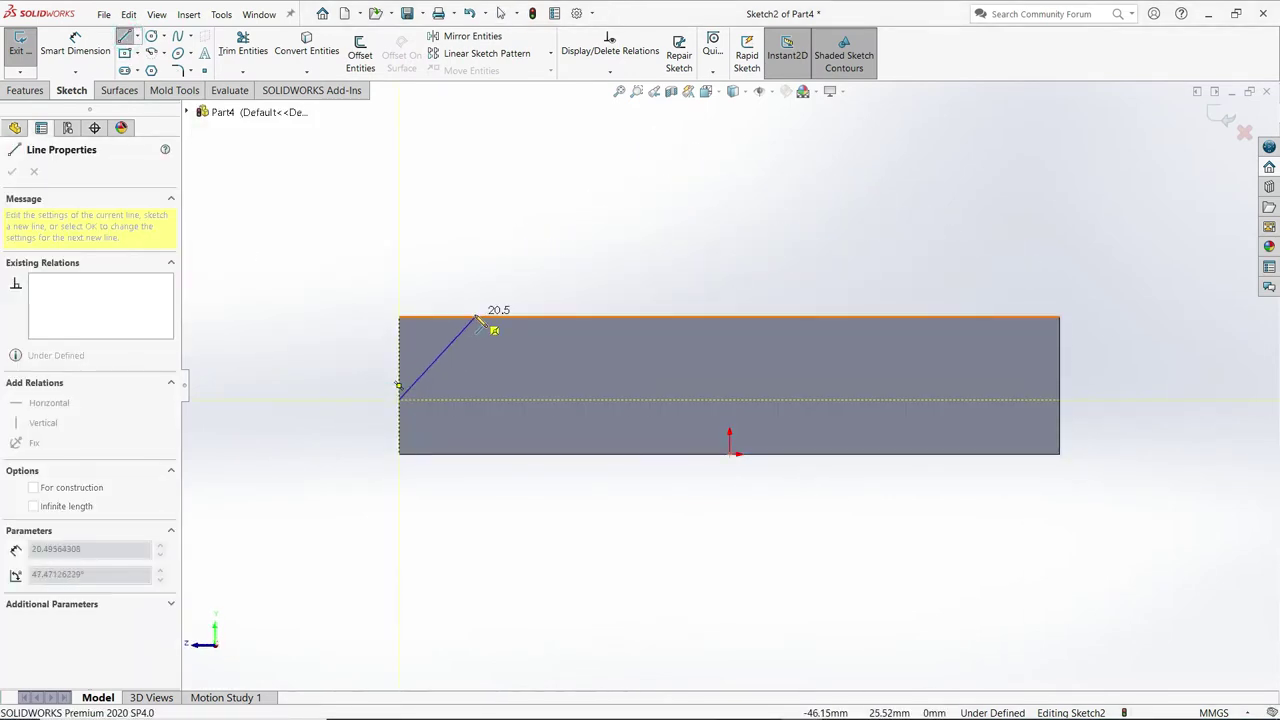
{"action": "left_click", "coordinate": [475, 318]}
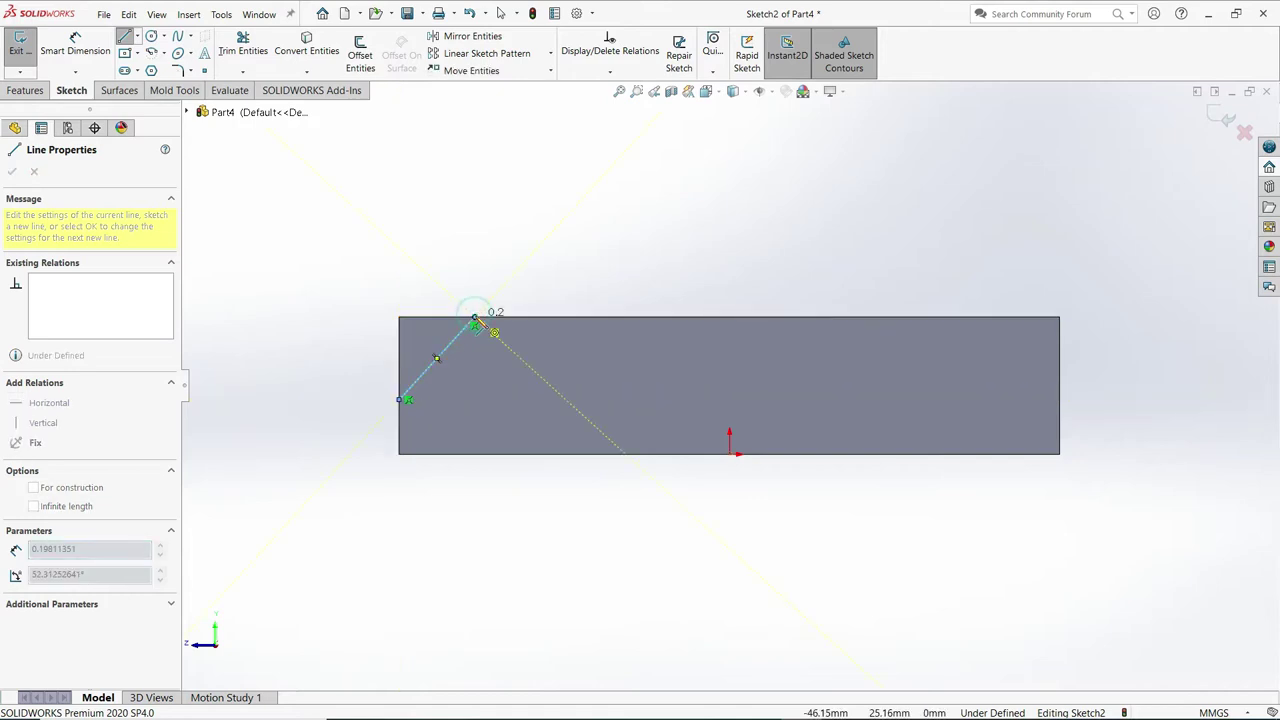
{"action": "left_click", "coordinate": [400, 318]}
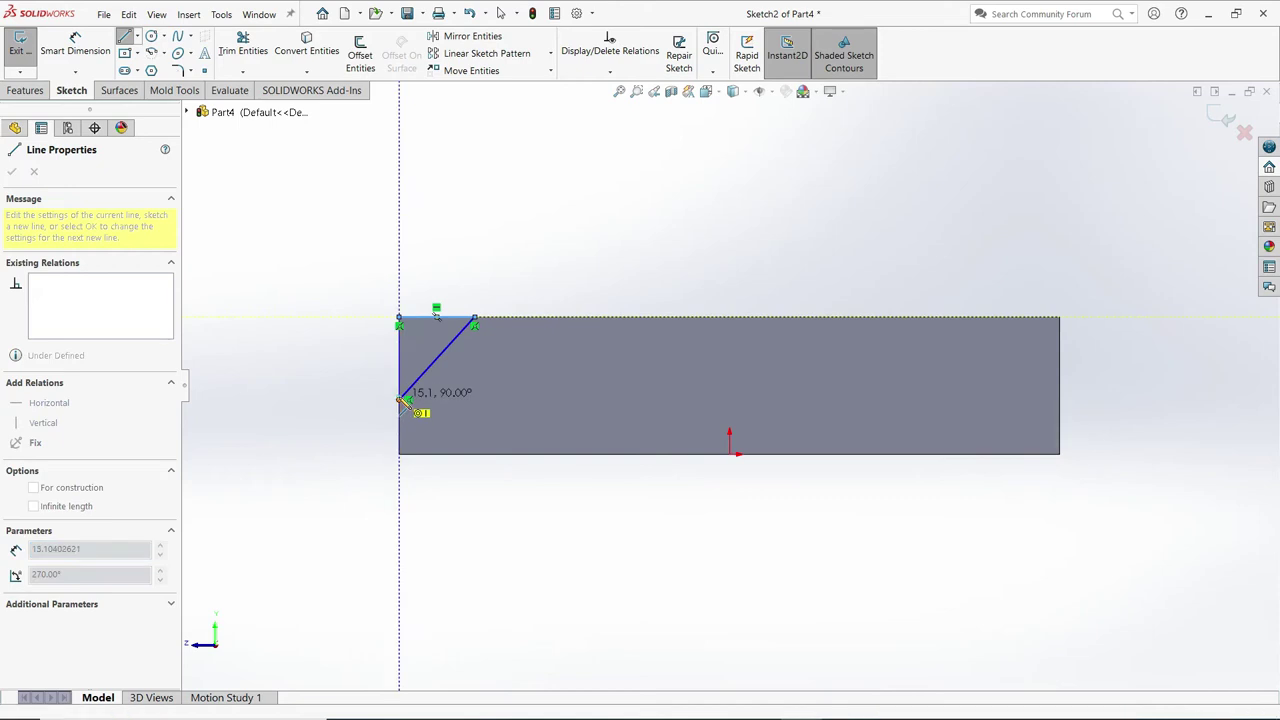
{"action": "left_click", "coordinate": [400, 397]}
{"action": "right_click", "coordinate": [351, 353]}
{"action": "left_click", "coordinate": [352, 357]}
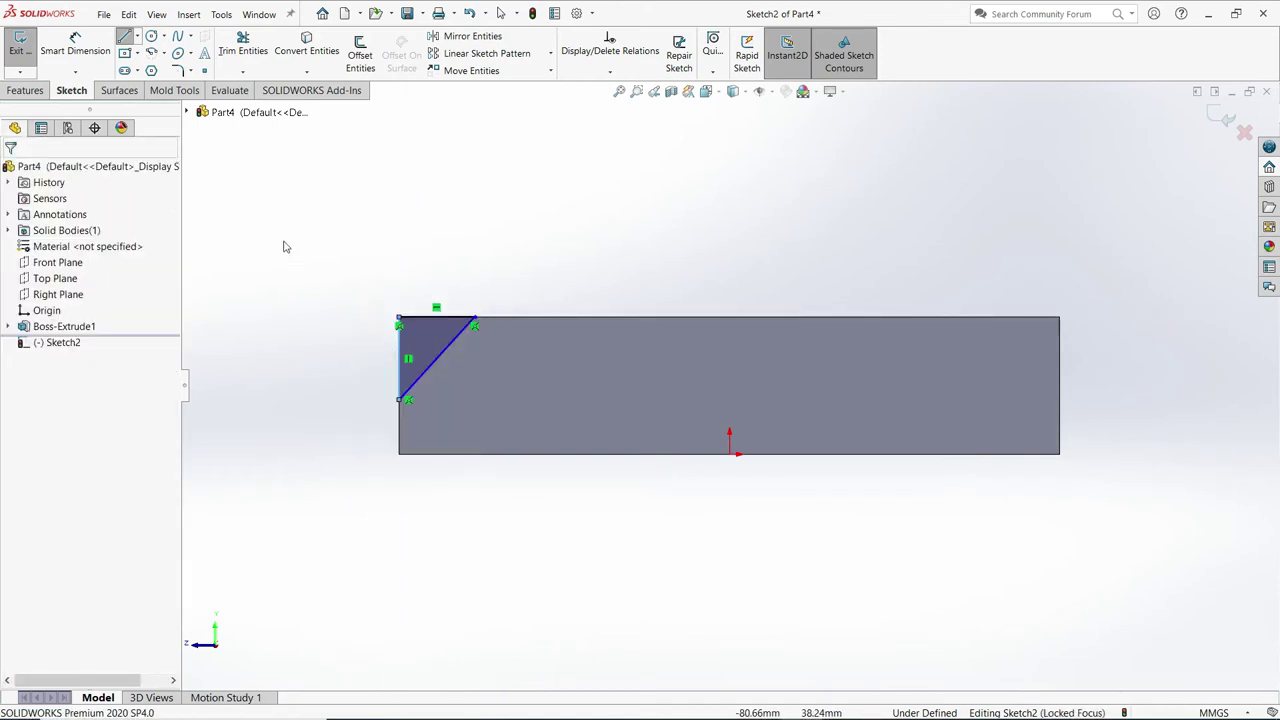
Dimension the triangle's bottom vertex 4 mm above the face's bottom corner.
{"action": "left_click", "coordinate": [75, 45]}
{"action": "scroll", "coordinate": [405, 422], "scroll_direction": "down", "scroll_amount": 5}
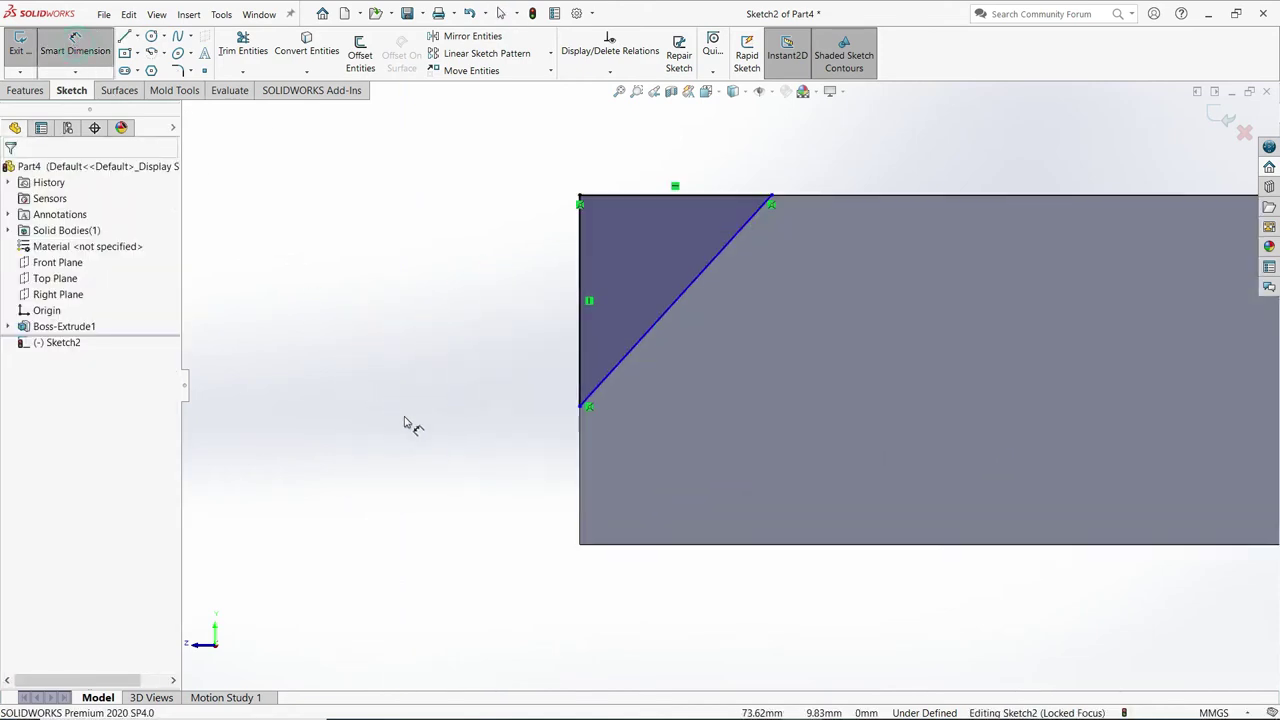
{"action": "left_click", "coordinate": [581, 408]}
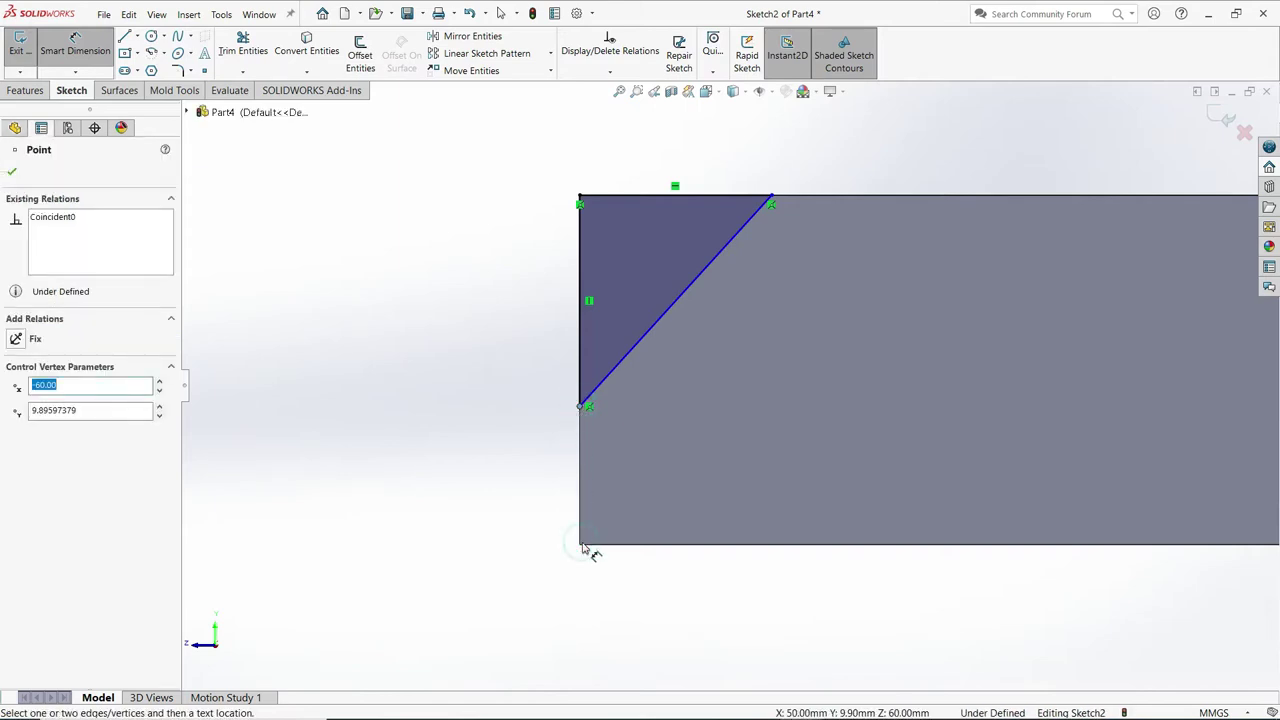
{"action": "left_click", "coordinate": [581, 546]}
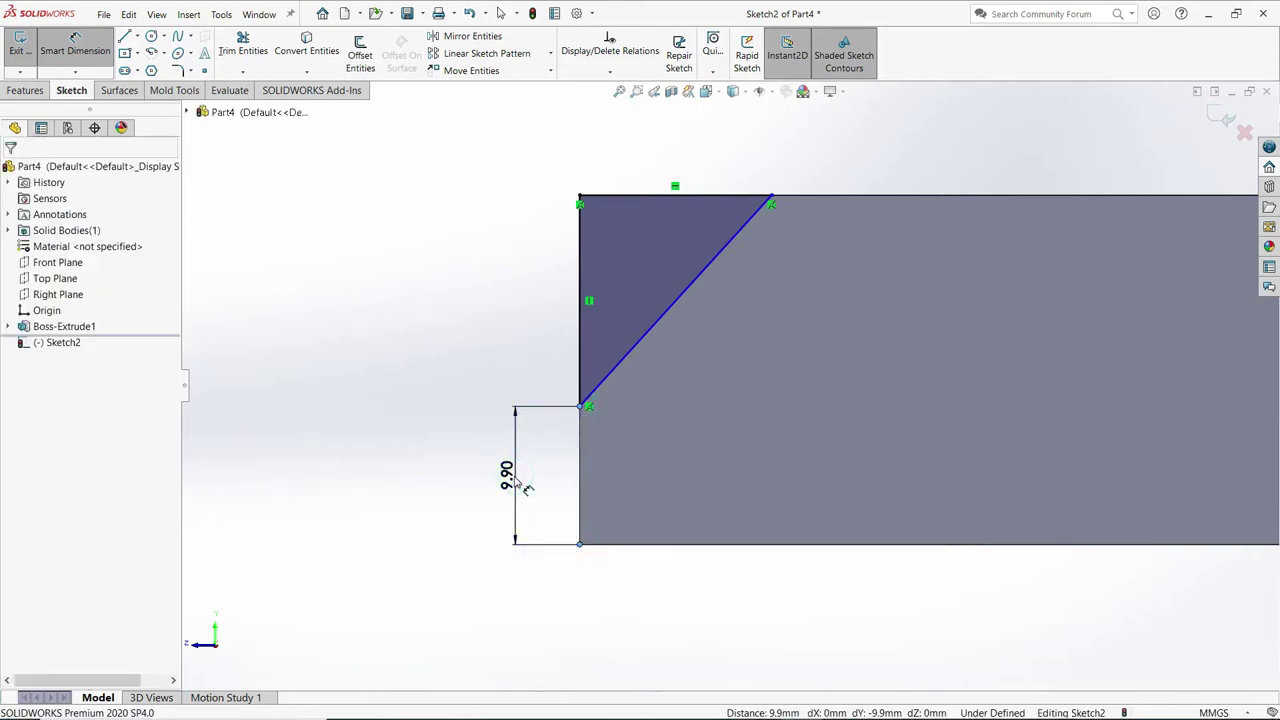
{"action": "left_click", "coordinate": [512, 478]}
{"action": "type", "text": "4"}
{"action": "left_click", "coordinate": [460, 456]}
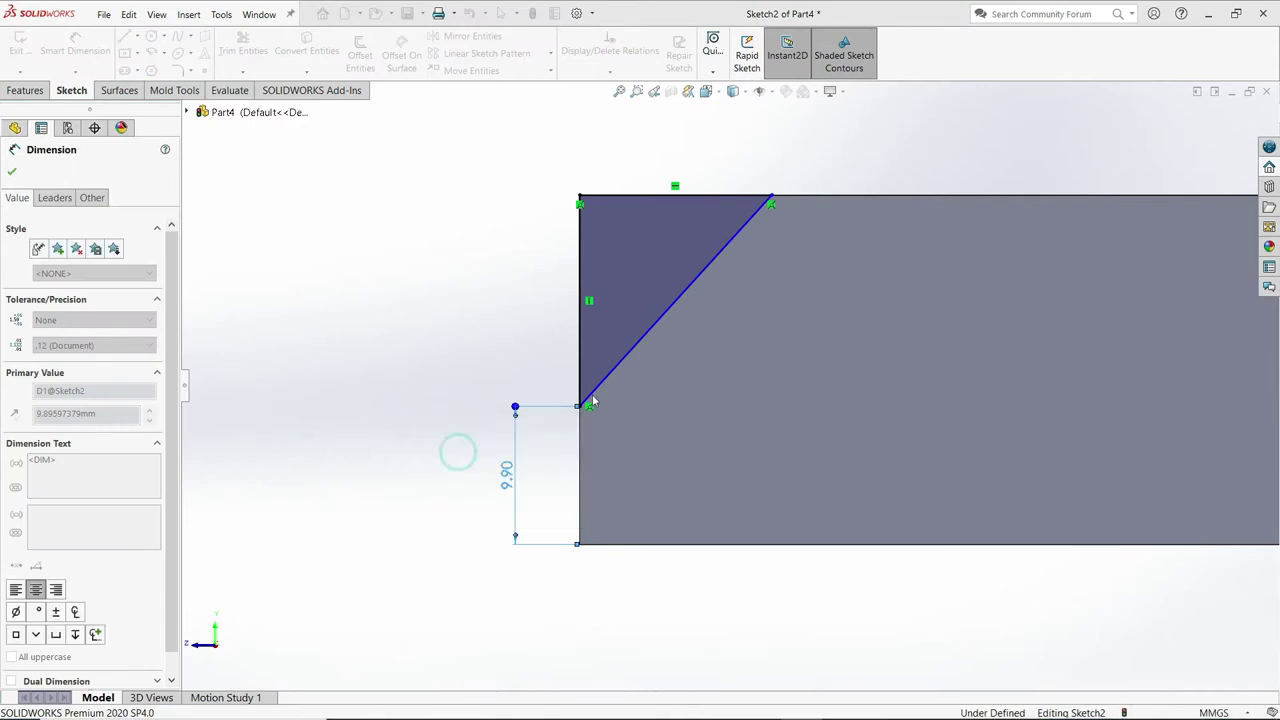
Dimension the angle between the vertical and diagonal lines at 30°.
{"action": "left_click", "coordinate": [644, 396]}
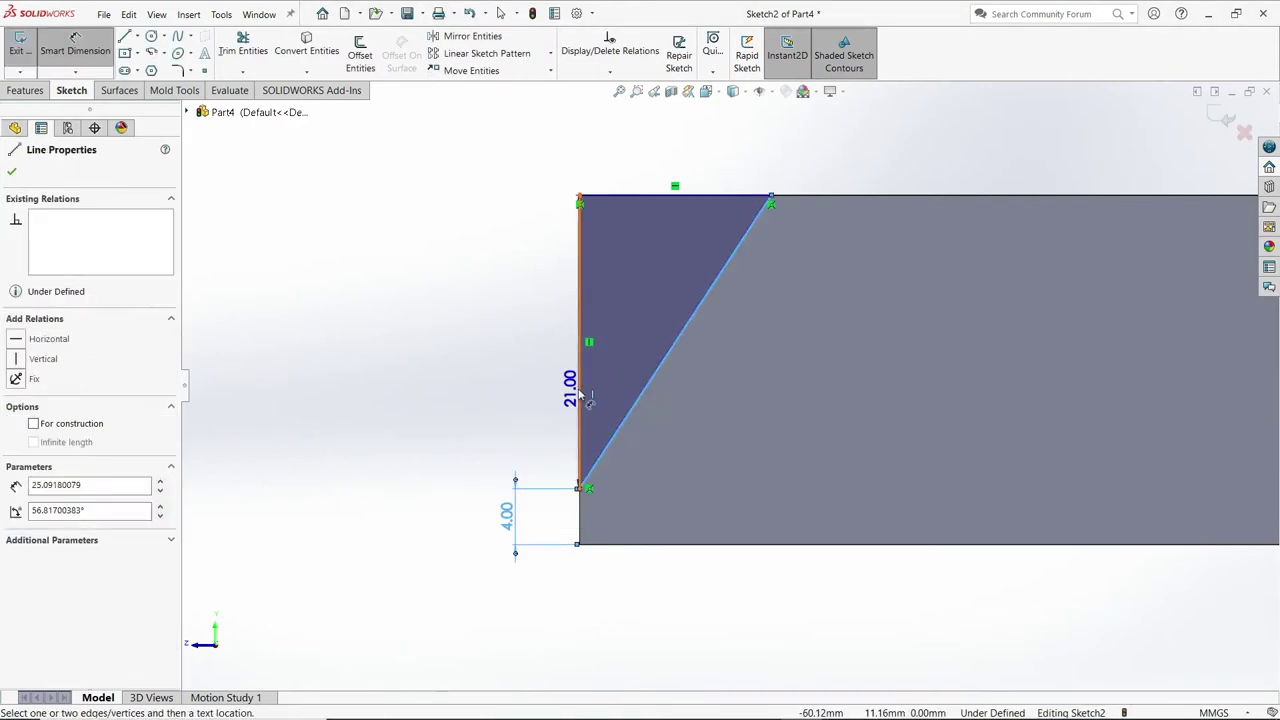
{"action": "left_click", "coordinate": [582, 395]}
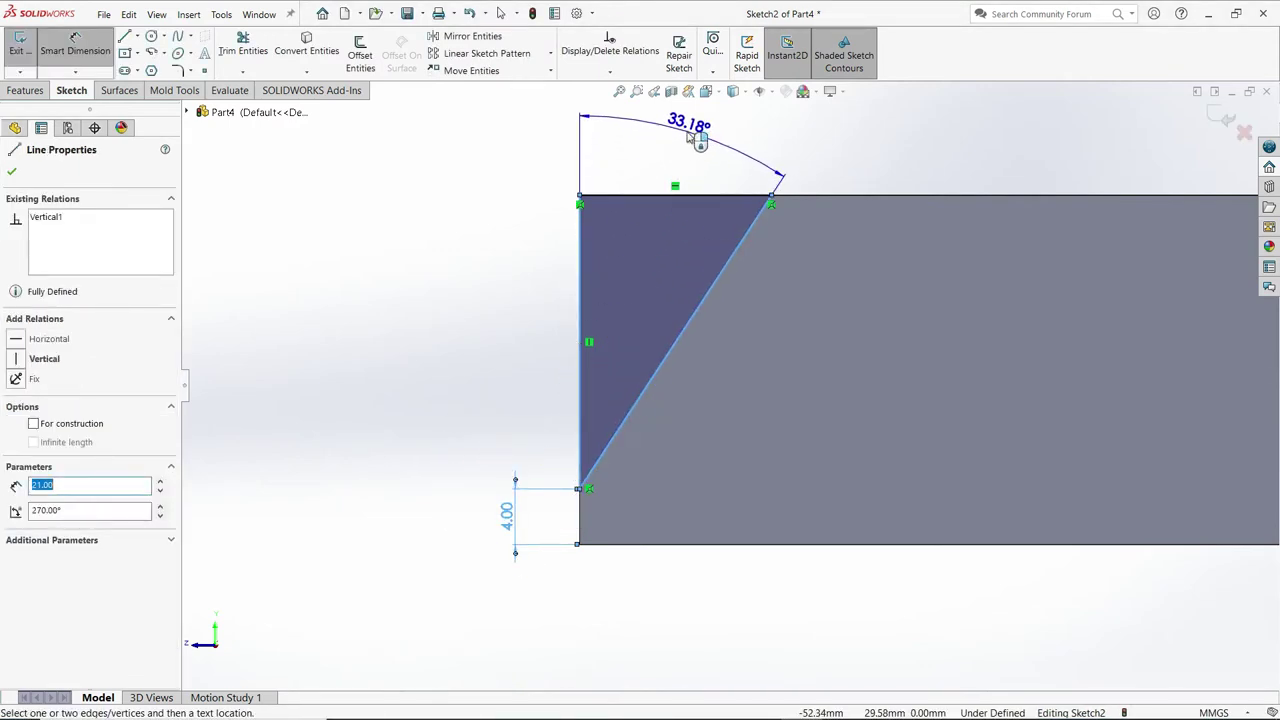
{"action": "left_click", "coordinate": [690, 138]}
{"action": "left_click", "coordinate": [700, 140]}
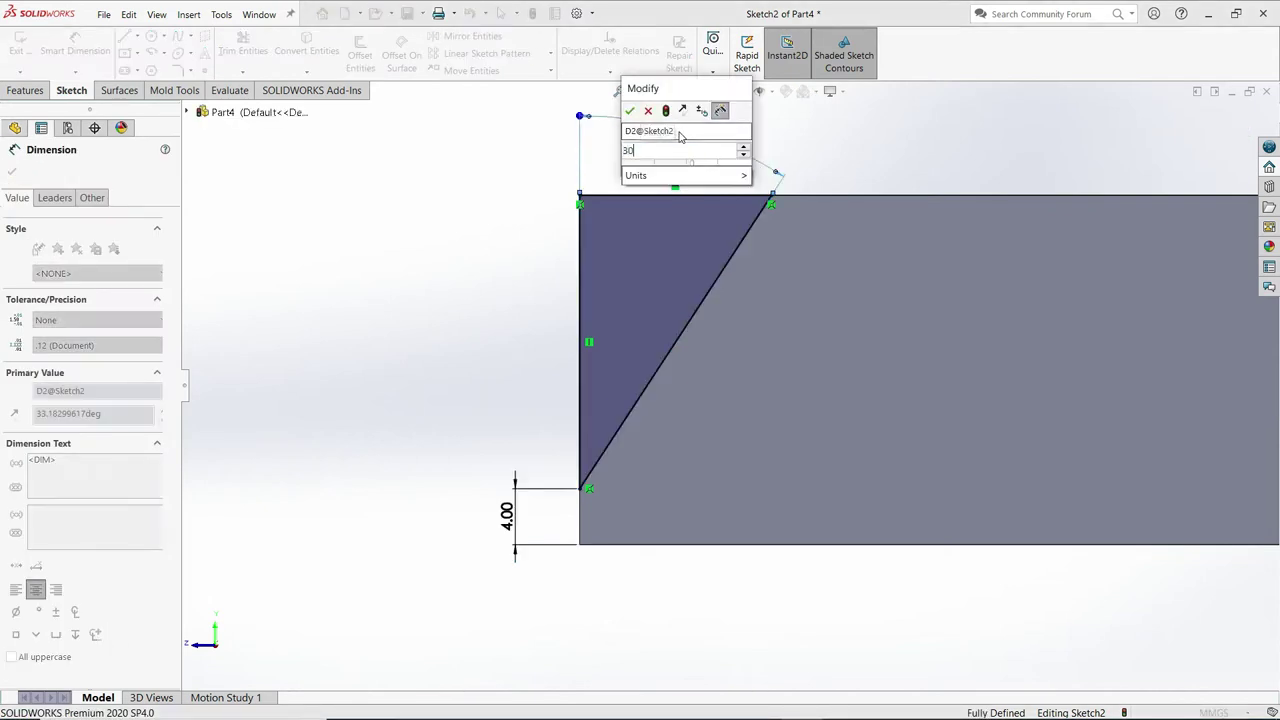
{"action": "key", "text": "Return"}
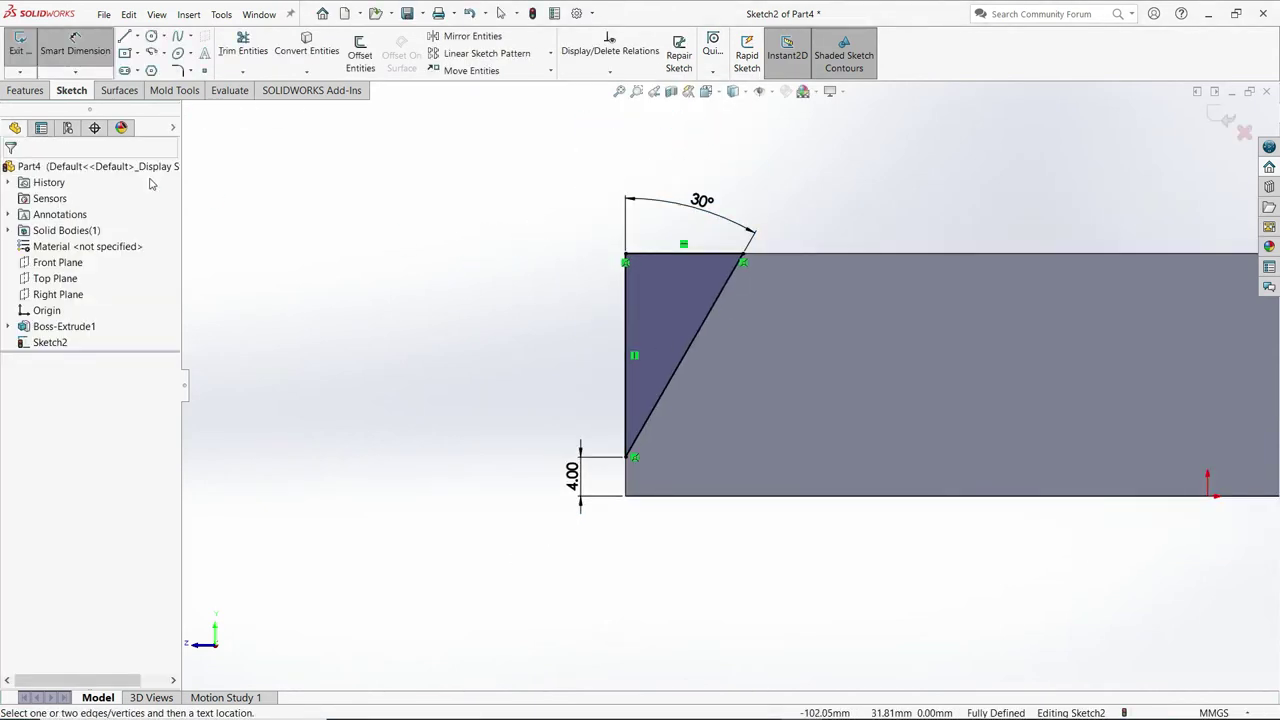
{"action": "left_click", "coordinate": [26, 90]}
Cut the triangle Through All as Cut-Extrude1, bevelling the block's top edge, then view isometric.
{"action": "left_click", "coordinate": [228, 56]}
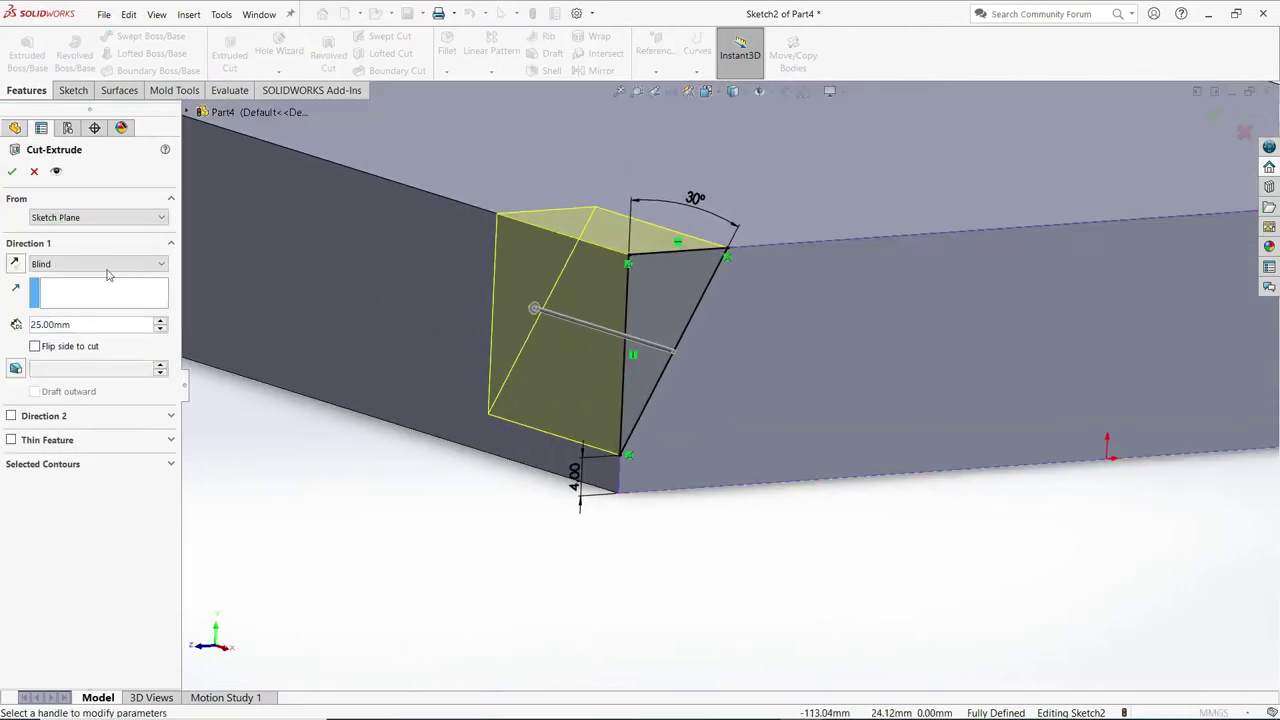
{"action": "left_click", "coordinate": [95, 263]}
{"action": "left_click", "coordinate": [90, 280]}
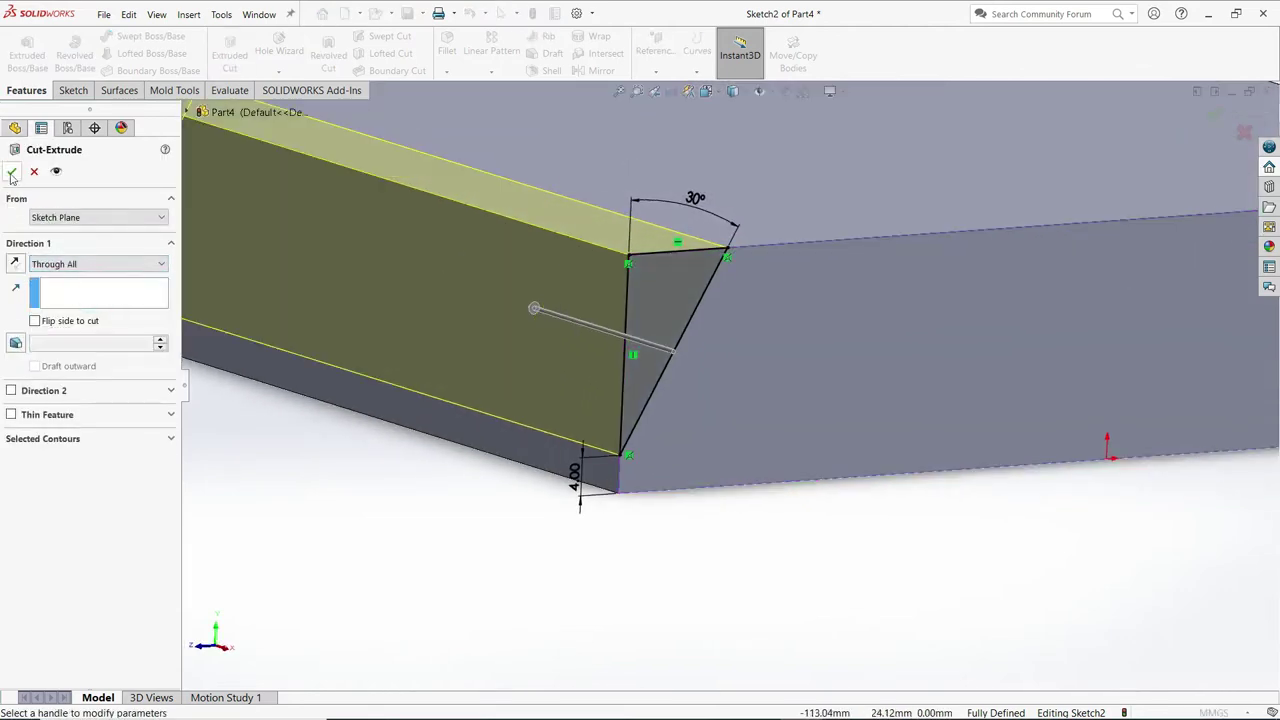
{"action": "left_click", "coordinate": [12, 174]}
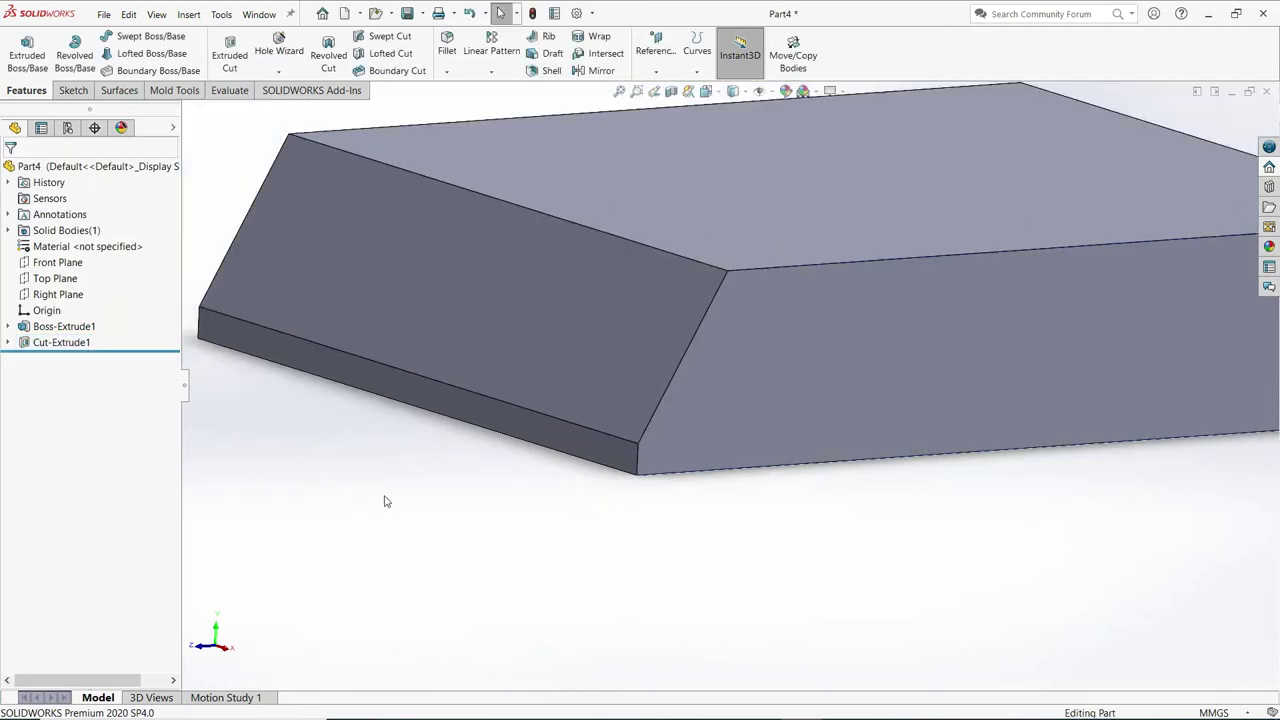
{"action": "key", "text": "f"}
{"action": "key", "text": "space"}
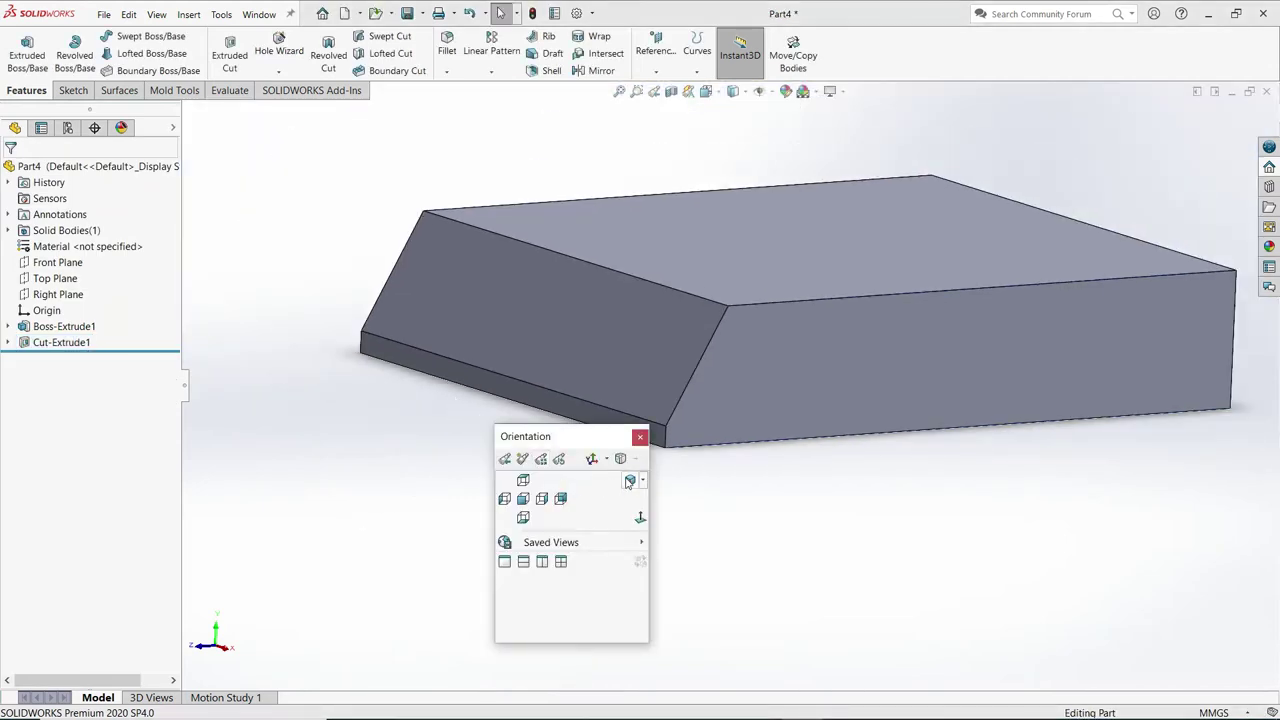
{"action": "left_click", "coordinate": [629, 481]}
{"action": "left_click", "coordinate": [701, 356]}
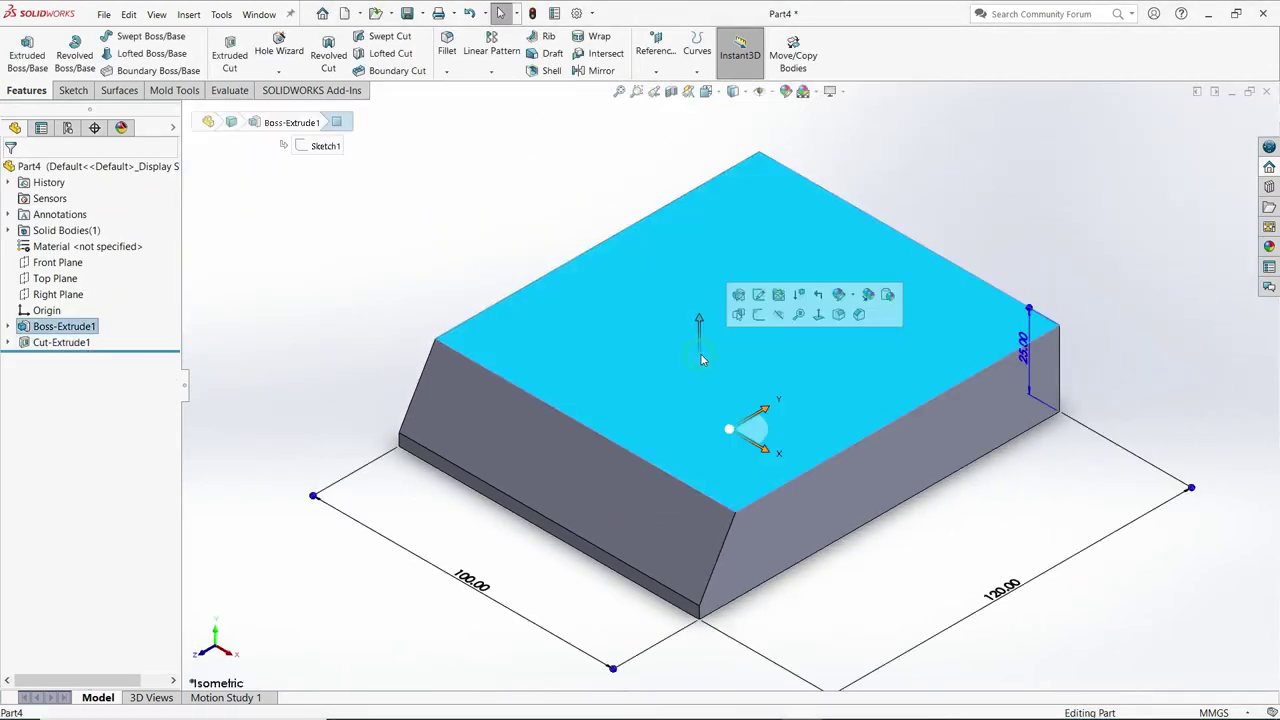
Start a sketch on the top face, viewed Normal To, and draw four circles near the corners.
{"action": "left_click", "coordinate": [759, 316]}
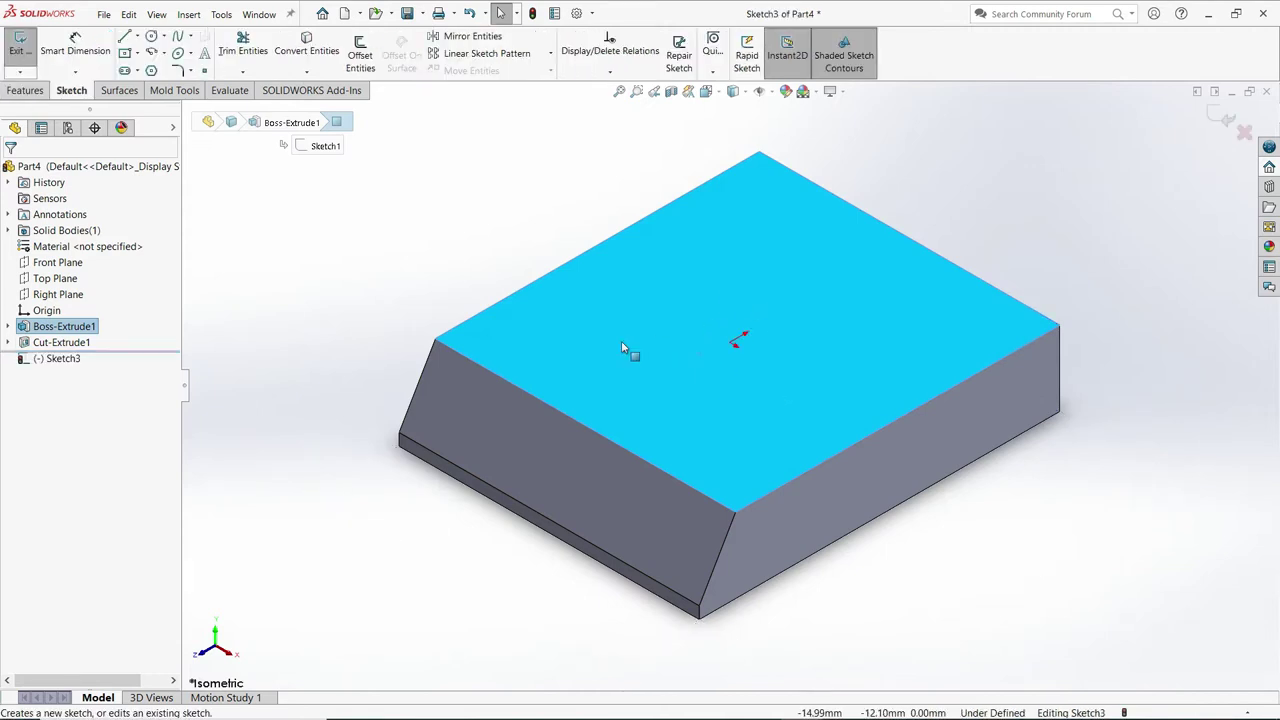
{"action": "key", "text": "space"}
{"action": "left_click", "coordinate": [620, 382]}
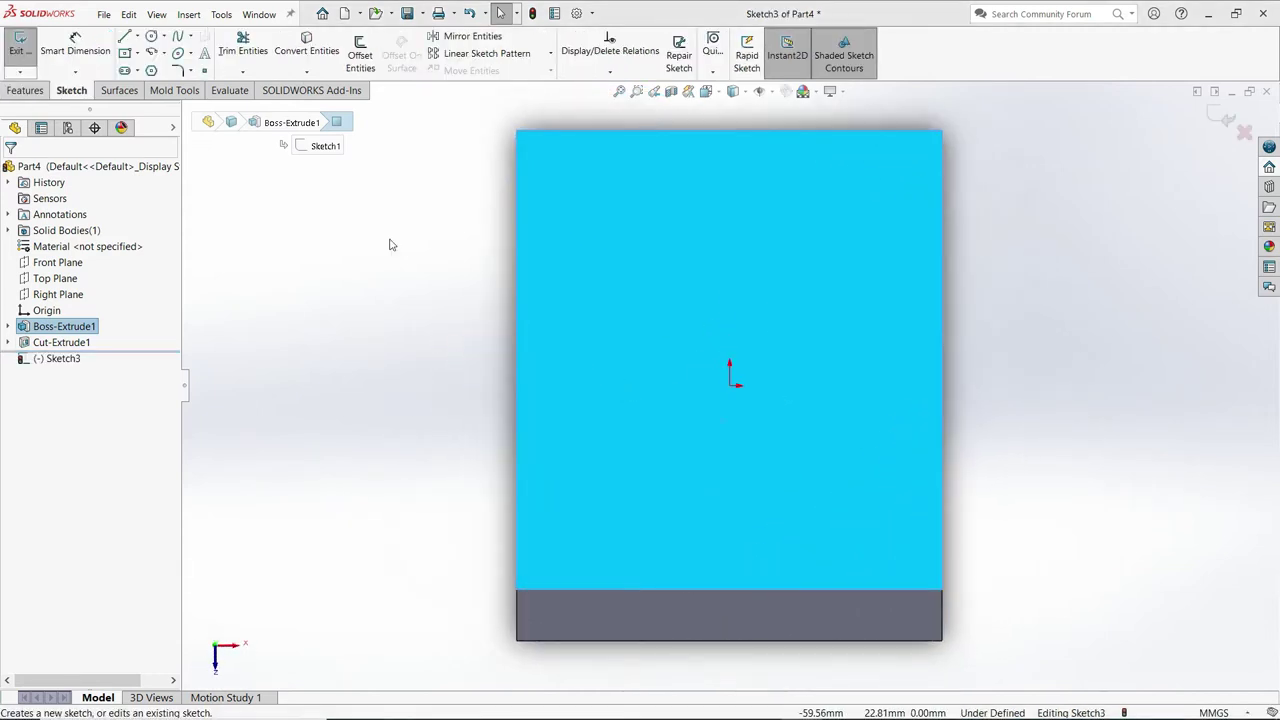
{"action": "left_click", "coordinate": [152, 37]}
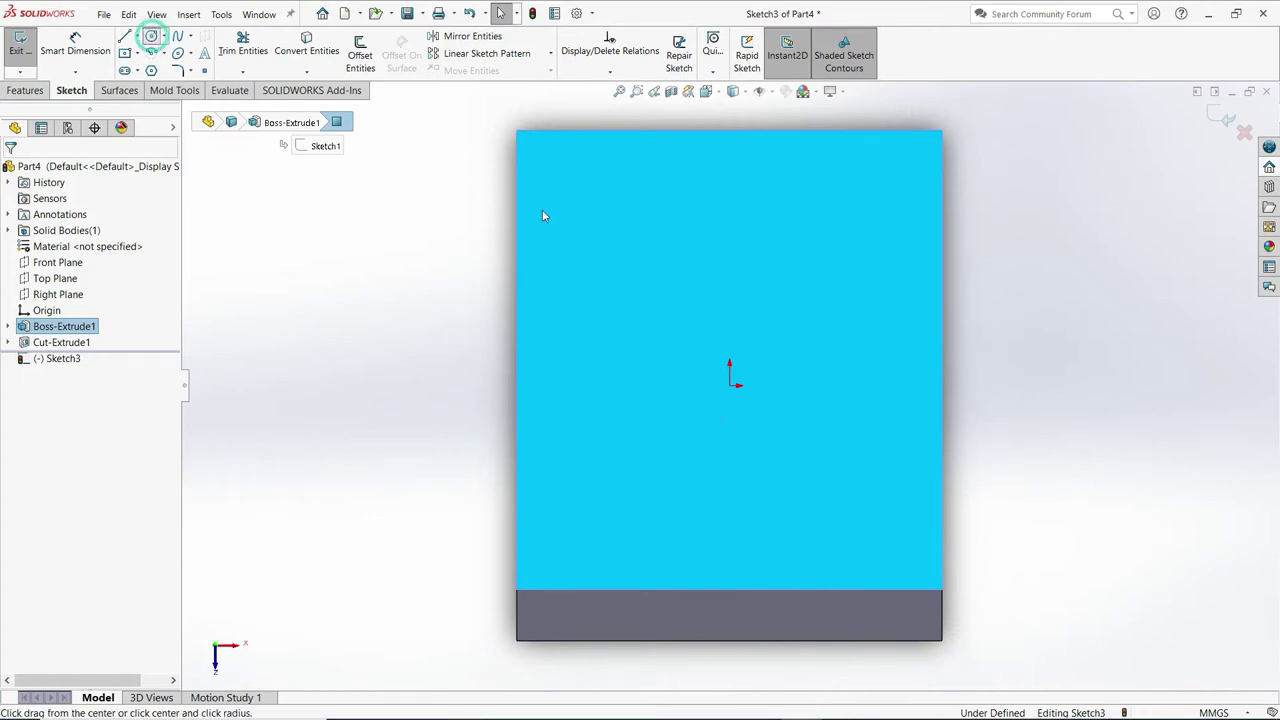
{"action": "left_click", "coordinate": [580, 182]}
{"action": "left_click", "coordinate": [601, 194]}
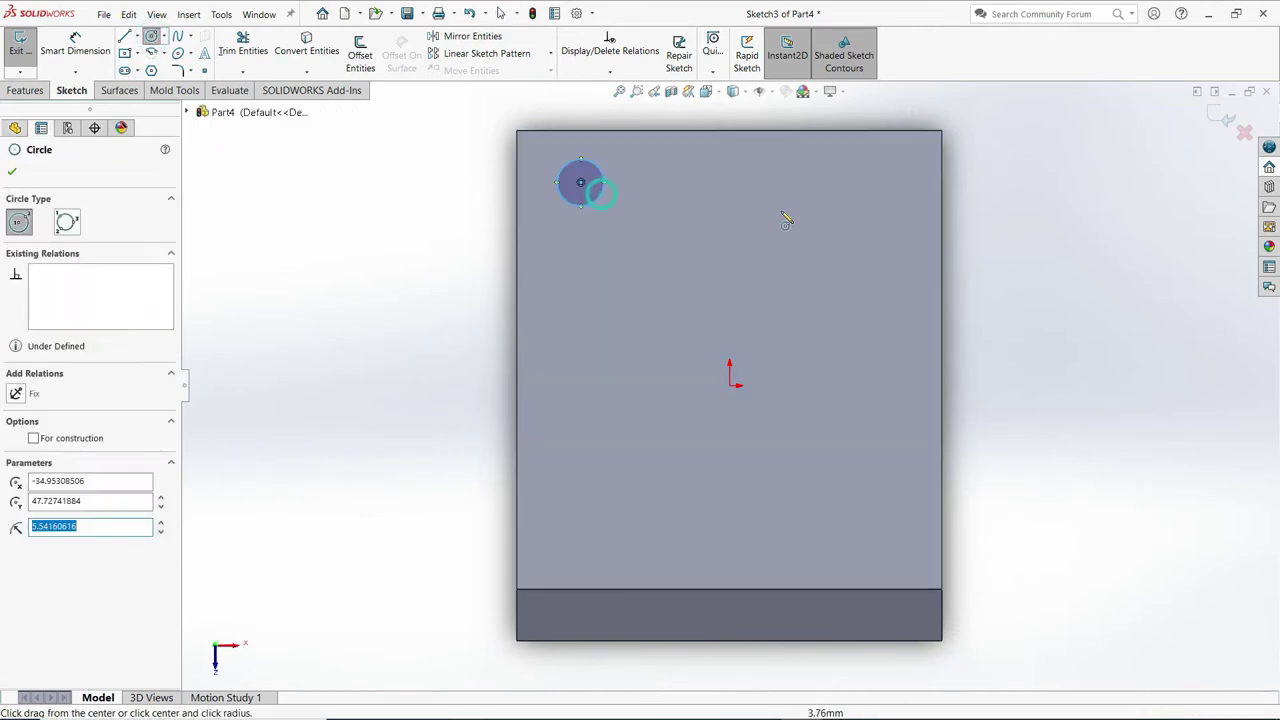
{"action": "left_click", "coordinate": [899, 196]}
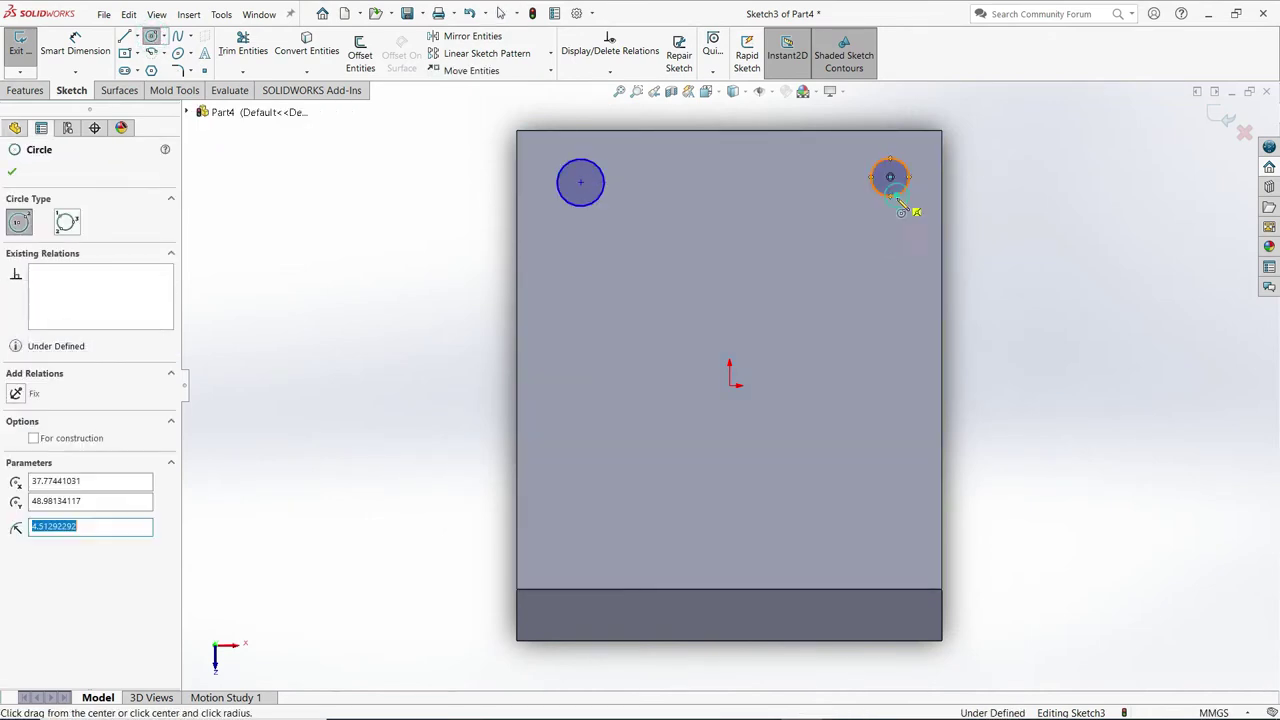
{"action": "left_click", "coordinate": [894, 489]}
{"action": "left_click", "coordinate": [905, 512]}
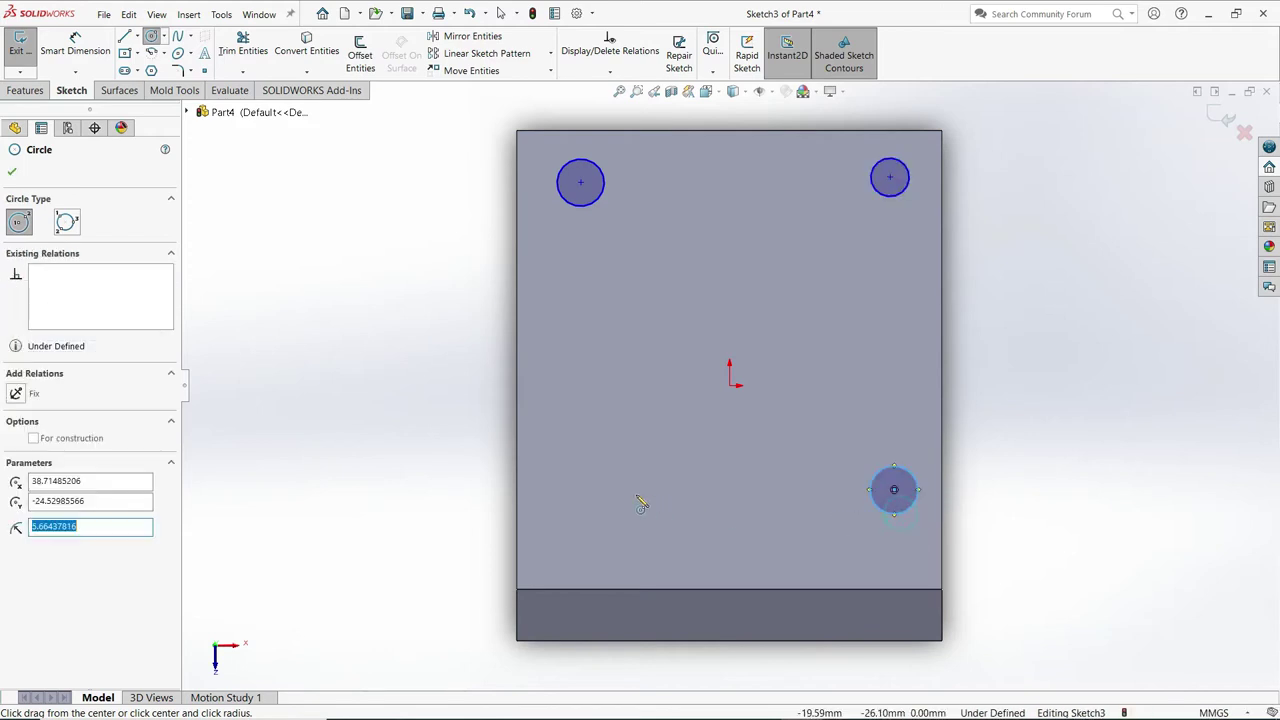
{"action": "left_click", "coordinate": [580, 494]}
{"action": "left_click", "coordinate": [599, 512]}
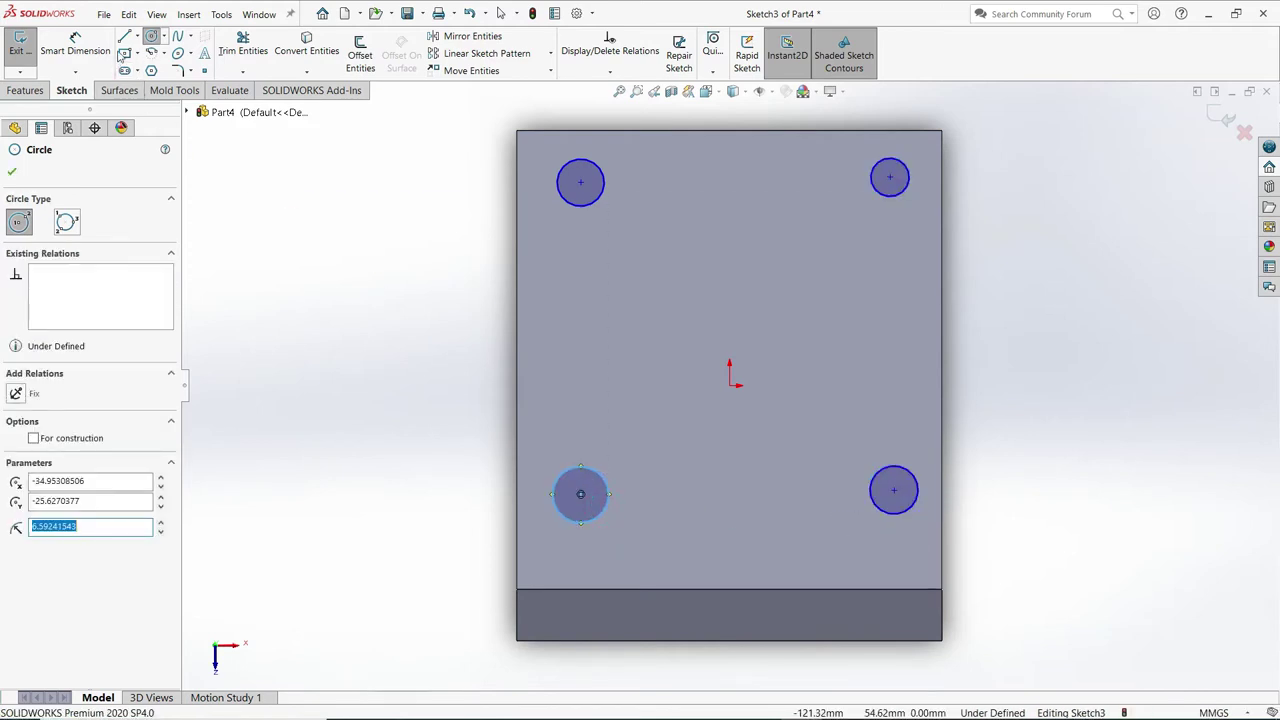
Join the four circle centres with a closed rectangle of construction lines.
{"action": "left_click", "coordinate": [137, 37]}
{"action": "left_click", "coordinate": [158, 66]}
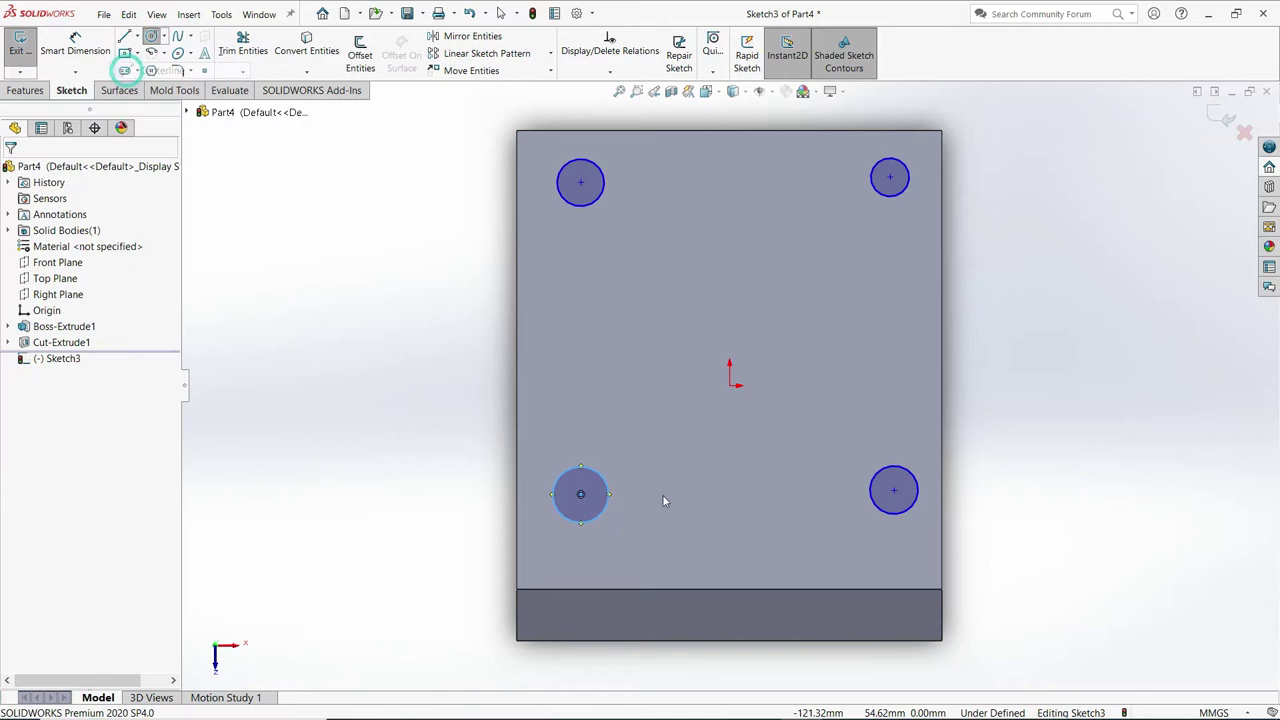
{"action": "left_click", "coordinate": [580, 494]}
{"action": "left_click", "coordinate": [894, 489]}
{"action": "left_click", "coordinate": [890, 177]}
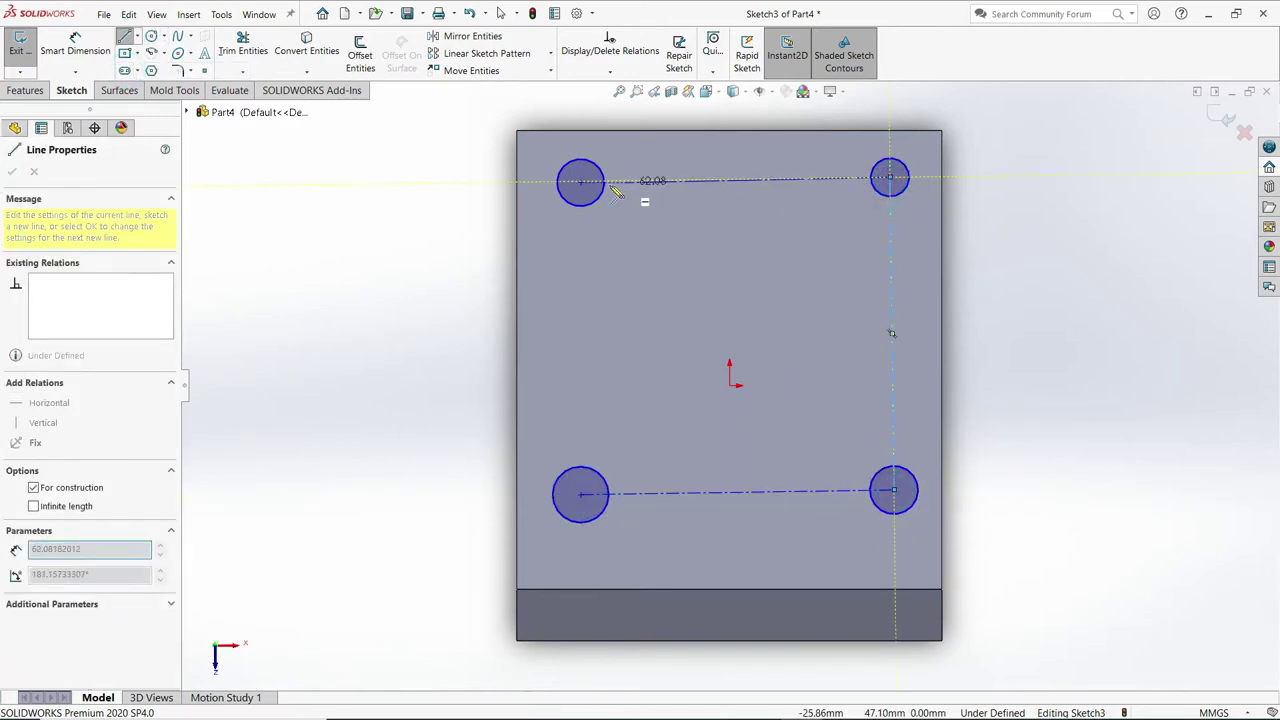
{"action": "left_click", "coordinate": [580, 182]}
{"action": "left_click", "coordinate": [580, 494]}
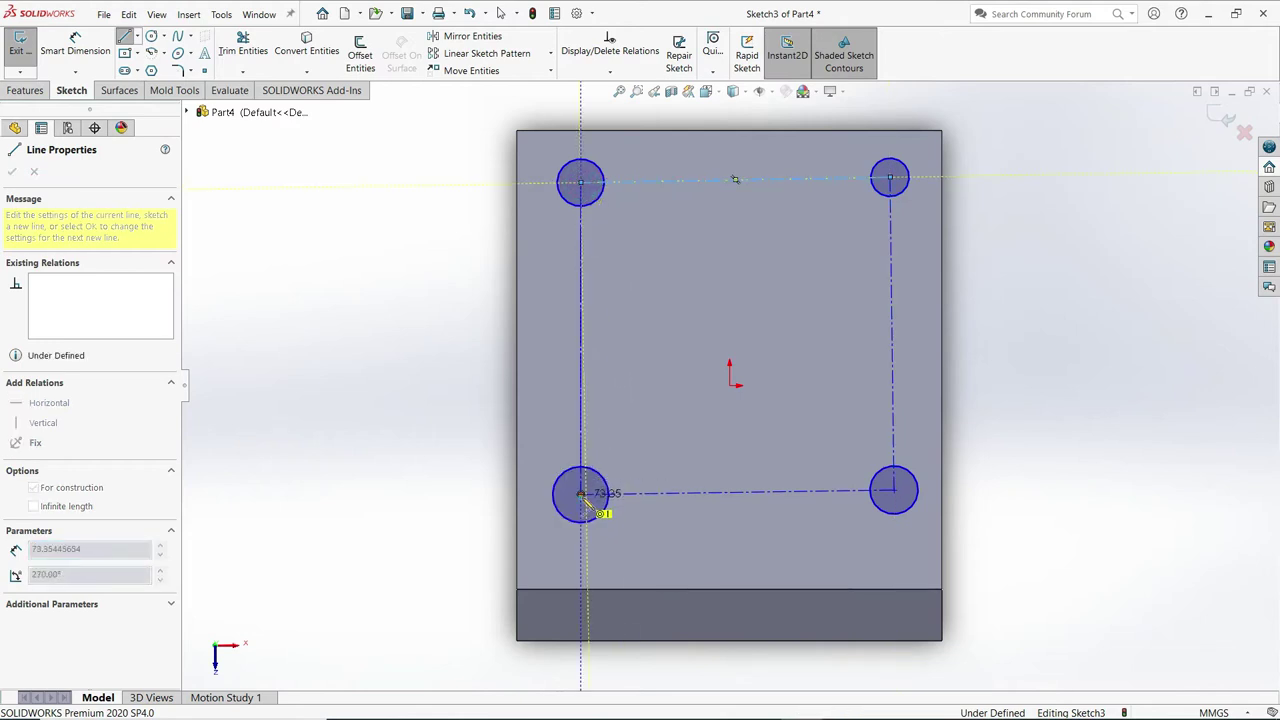
{"action": "right_click", "coordinate": [344, 393]}
{"action": "left_click", "coordinate": [385, 394]}
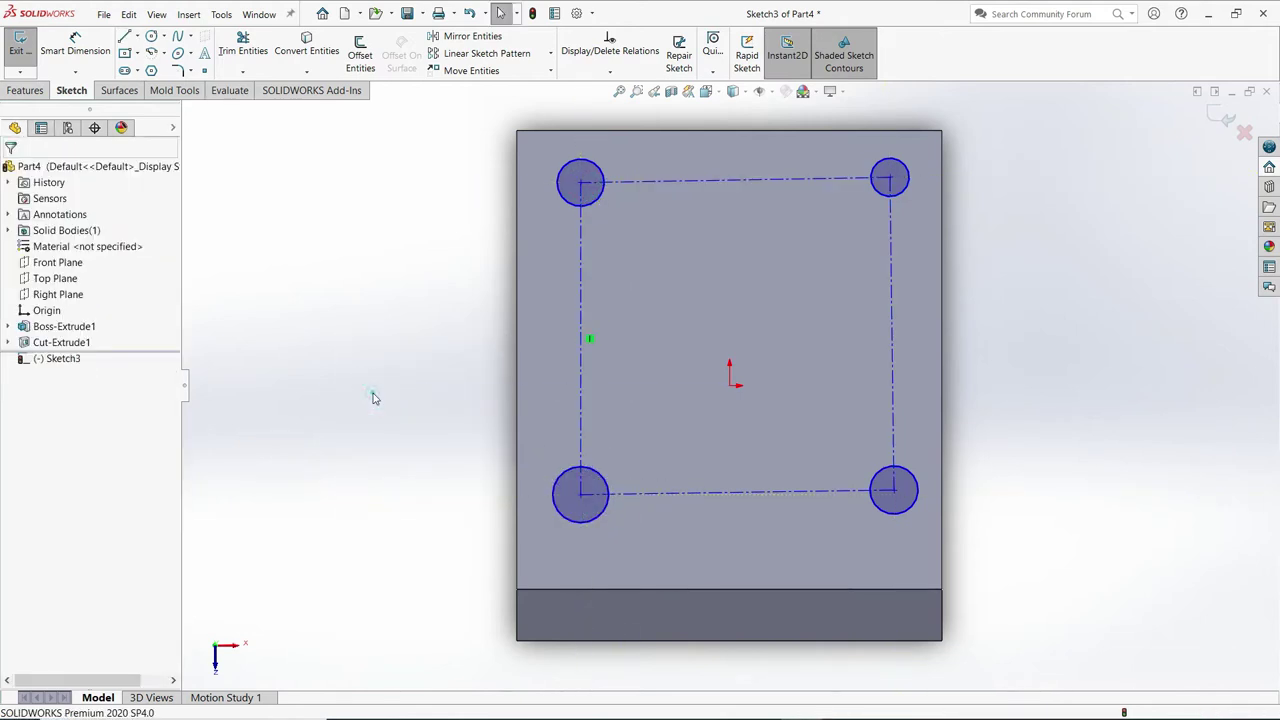
Make the rectangle's right centerline vertical and its top and bottom centerlines horizontal.
{"action": "left_click", "coordinate": [610, 72]}
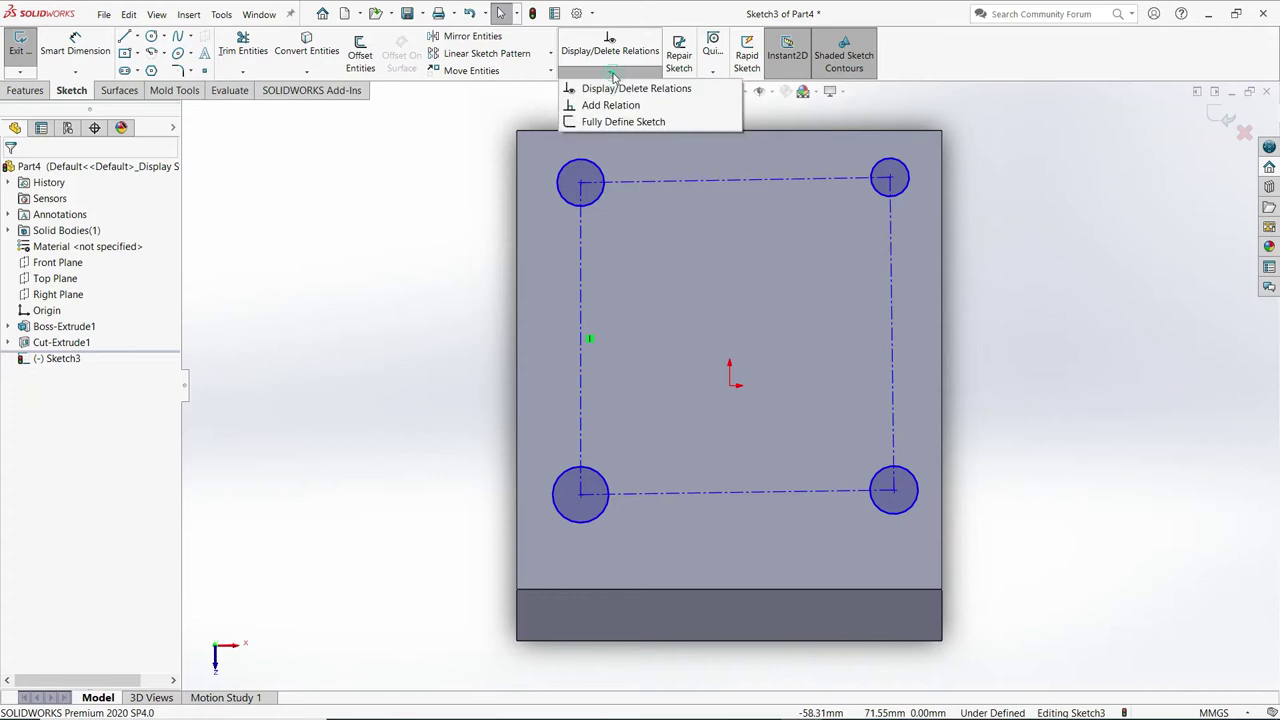
{"action": "left_click", "coordinate": [621, 106]}
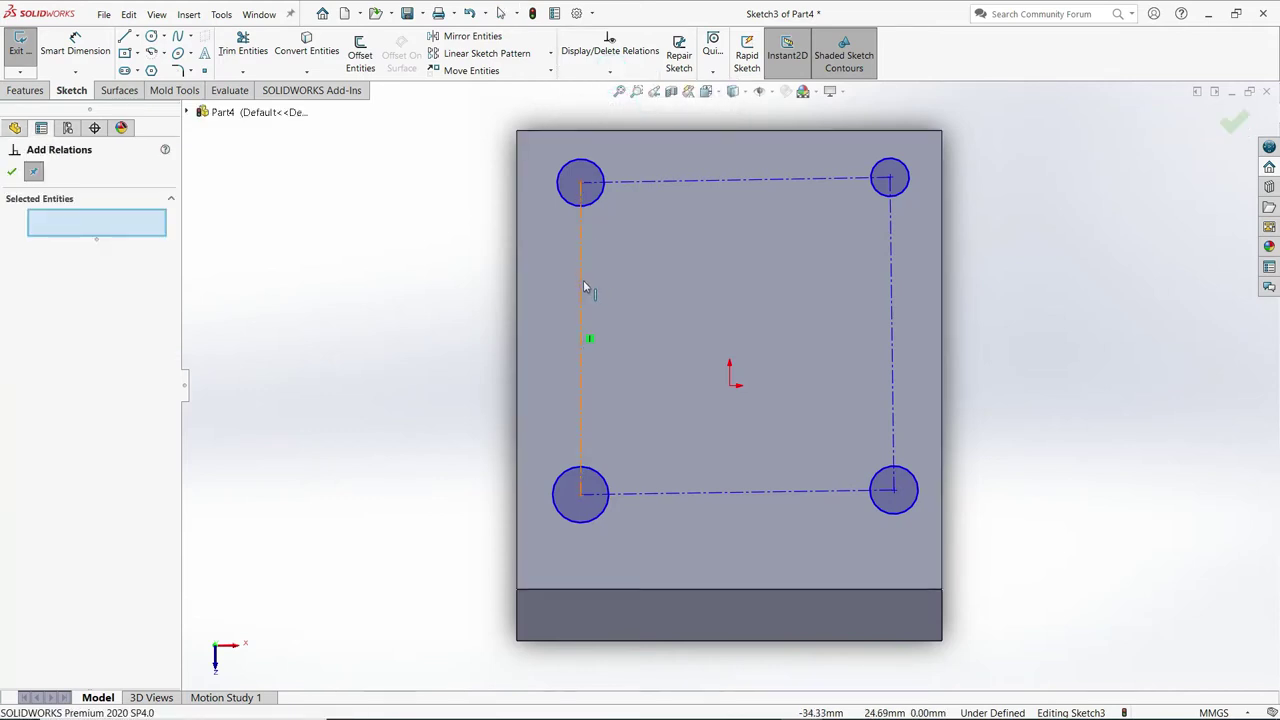
{"action": "left_click", "coordinate": [893, 317]}
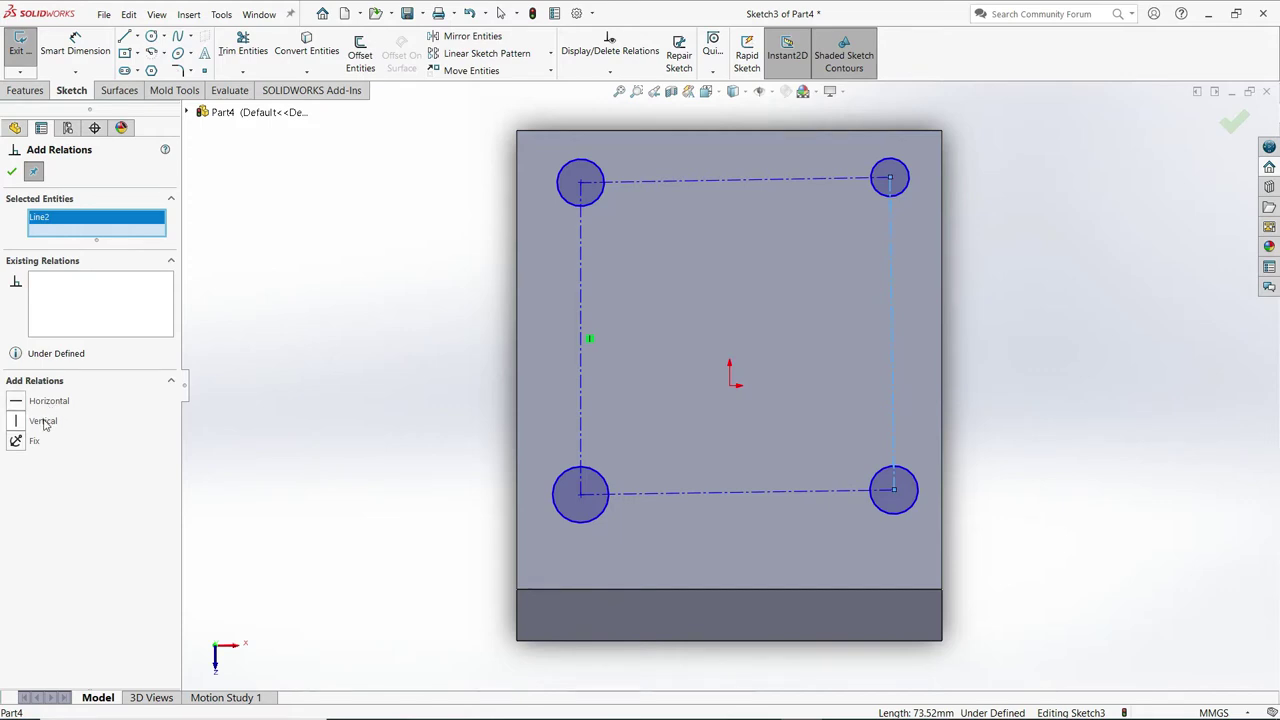
{"action": "left_click", "coordinate": [15, 172]}
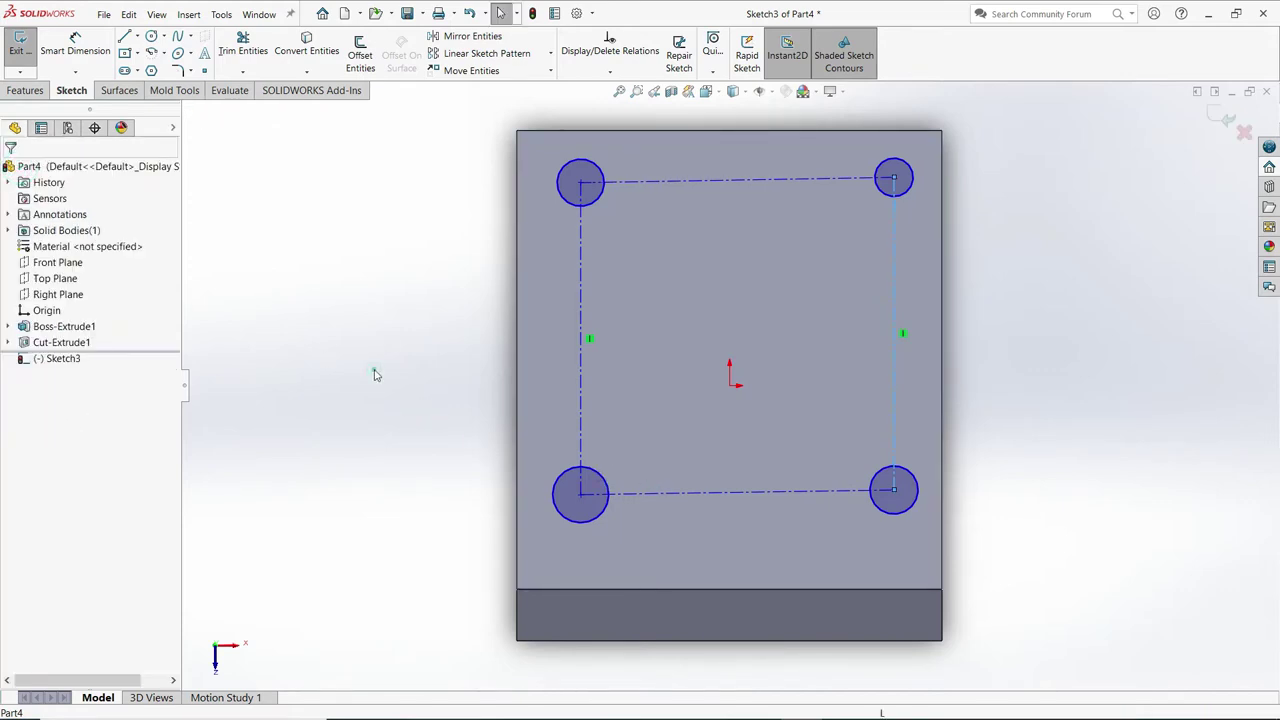
{"action": "left_click", "coordinate": [680, 494]}
{"action": "left_click", "coordinate": [724, 444]}
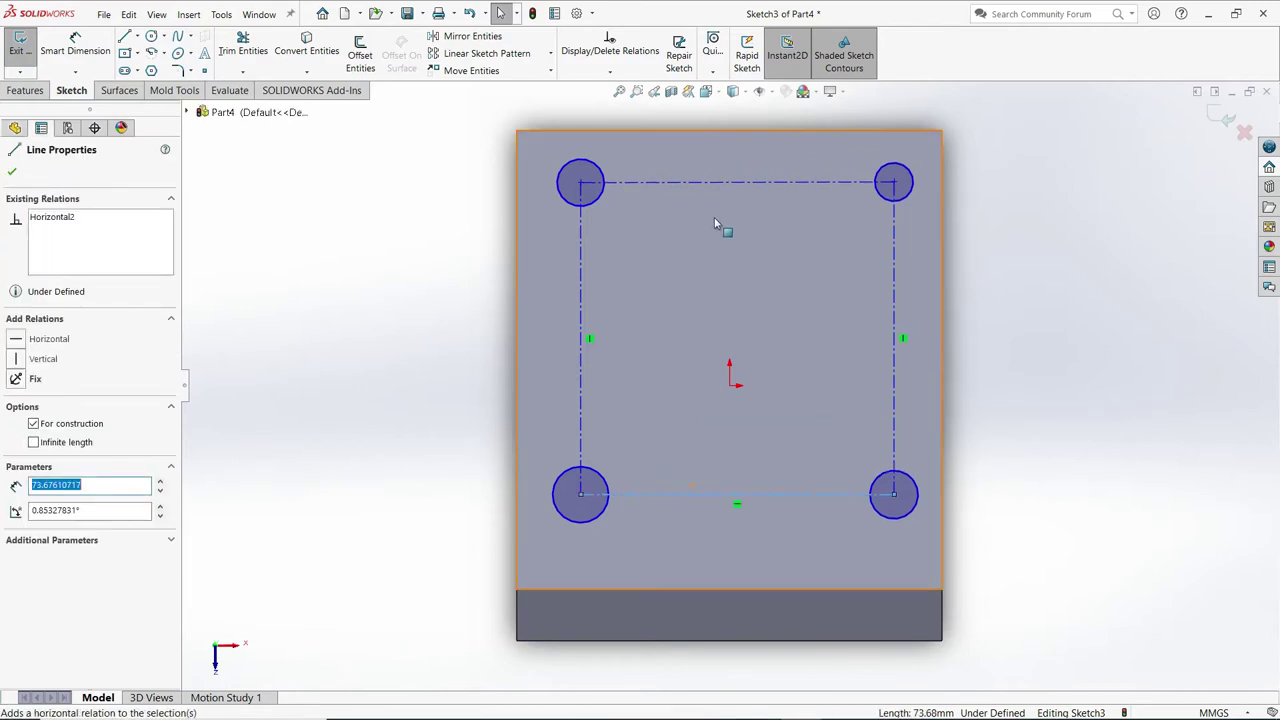
{"action": "left_click", "coordinate": [720, 183]}
{"action": "left_click", "coordinate": [755, 126]}
{"action": "left_click", "coordinate": [1046, 304]}
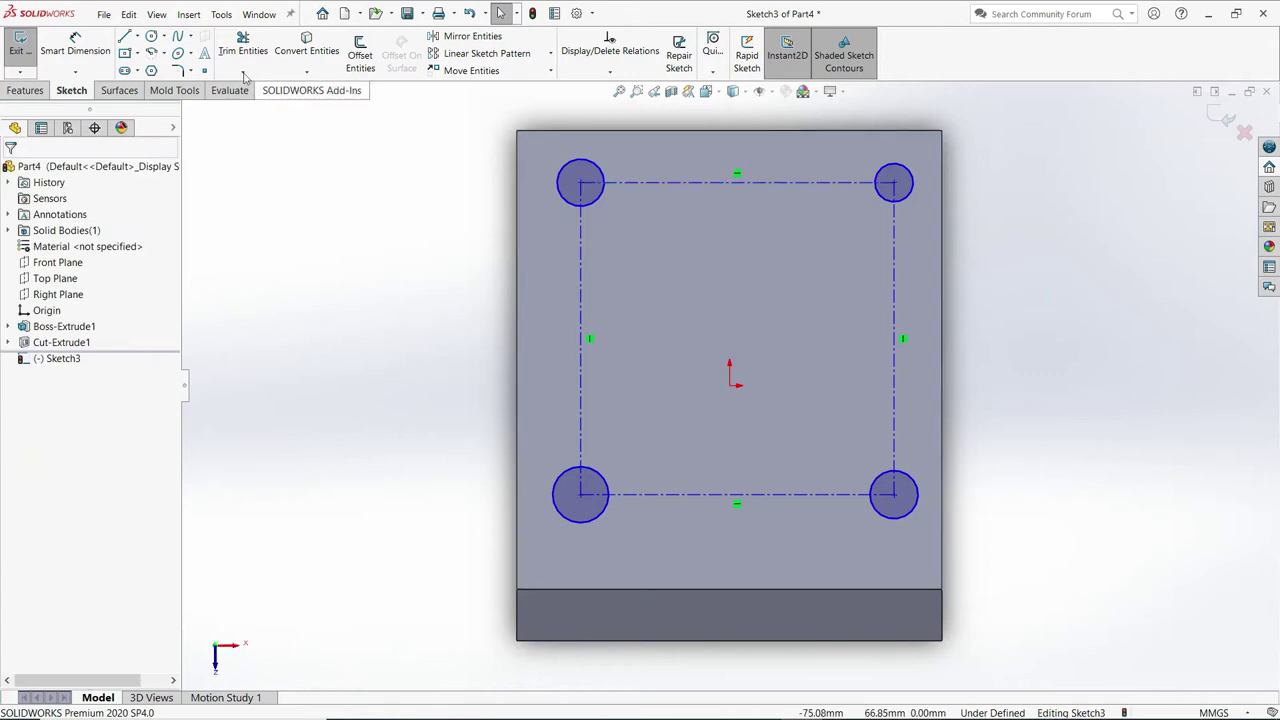
{"action": "left_click", "coordinate": [106, 50]}
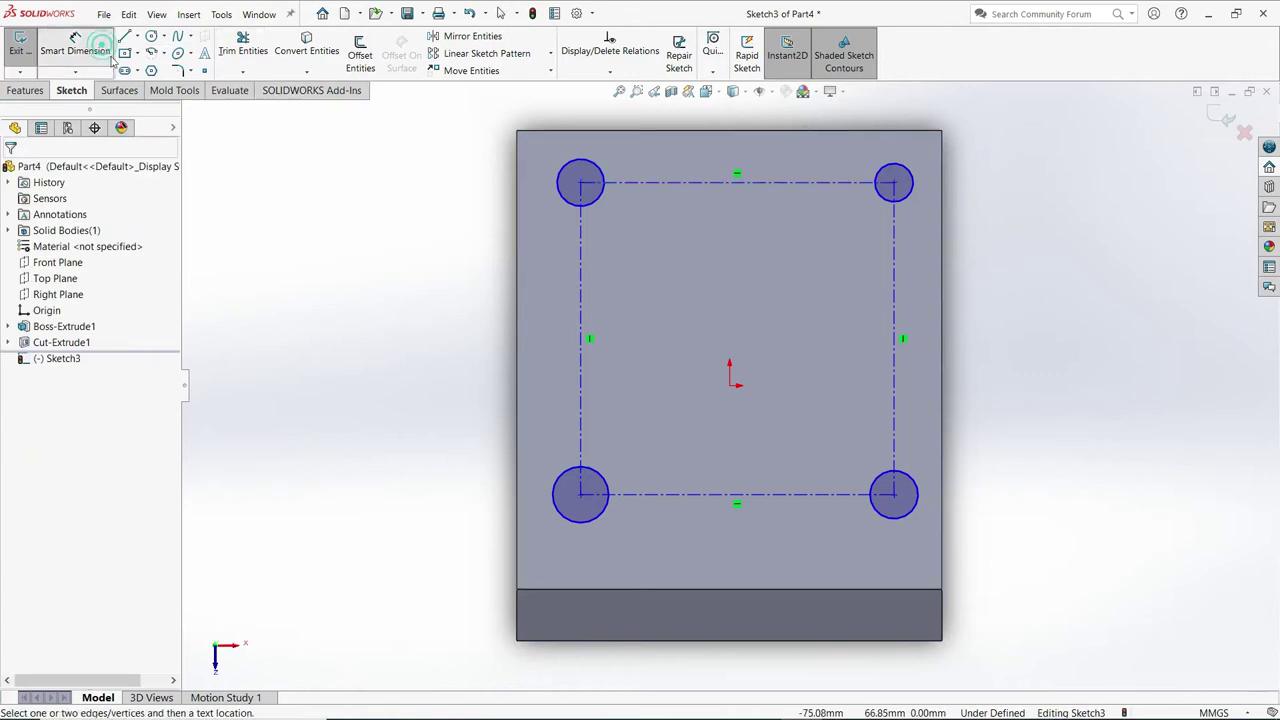
Dimension the upper-right hole circle to Ø5 mm.
{"action": "left_click", "coordinate": [929, 171]}
{"action": "left_click", "coordinate": [1000, 125]}
{"action": "type", "text": "5"}
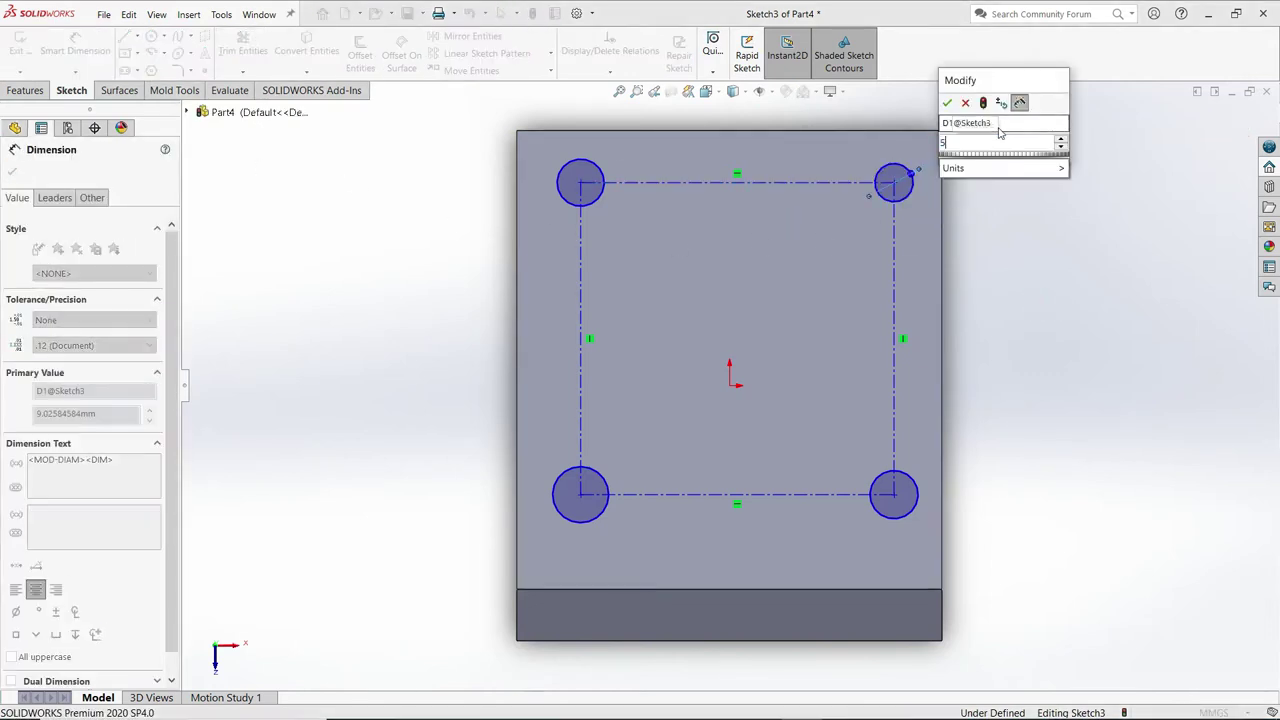
{"action": "key", "text": "Return"}
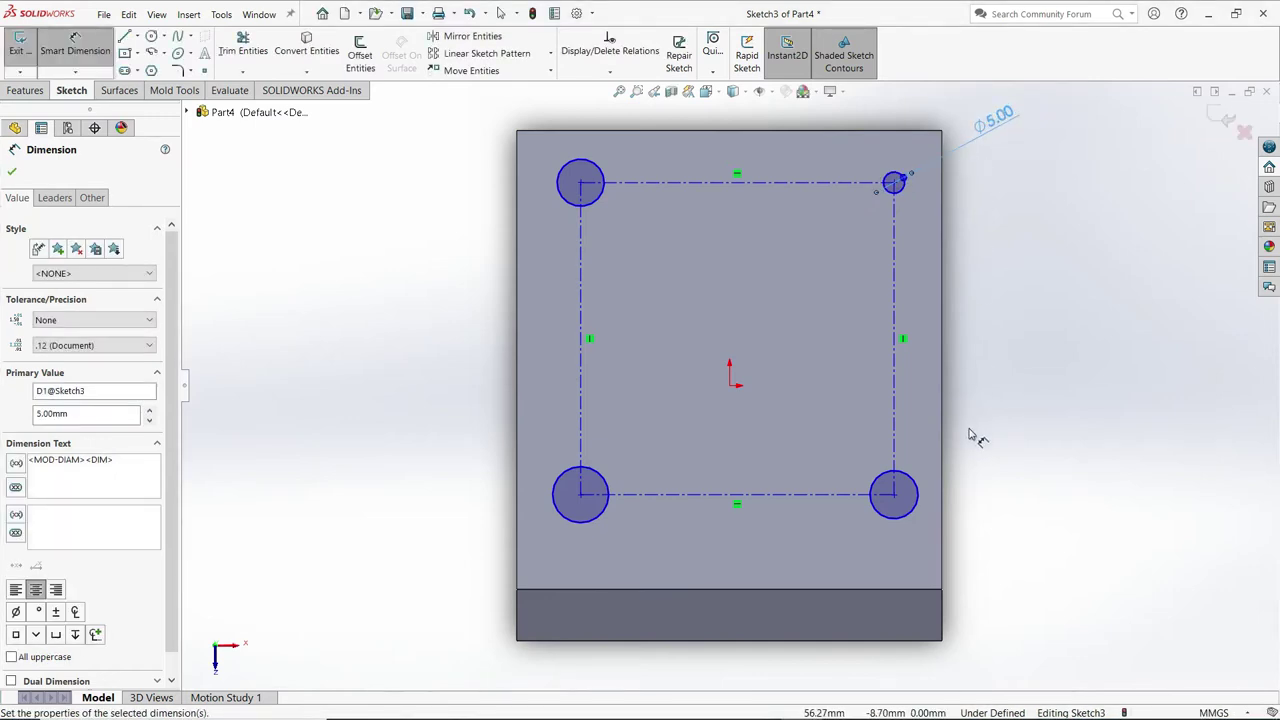
Set the hole square's vertical and horizontal spacings to 65 mm each.
{"action": "left_click", "coordinate": [895, 416]}
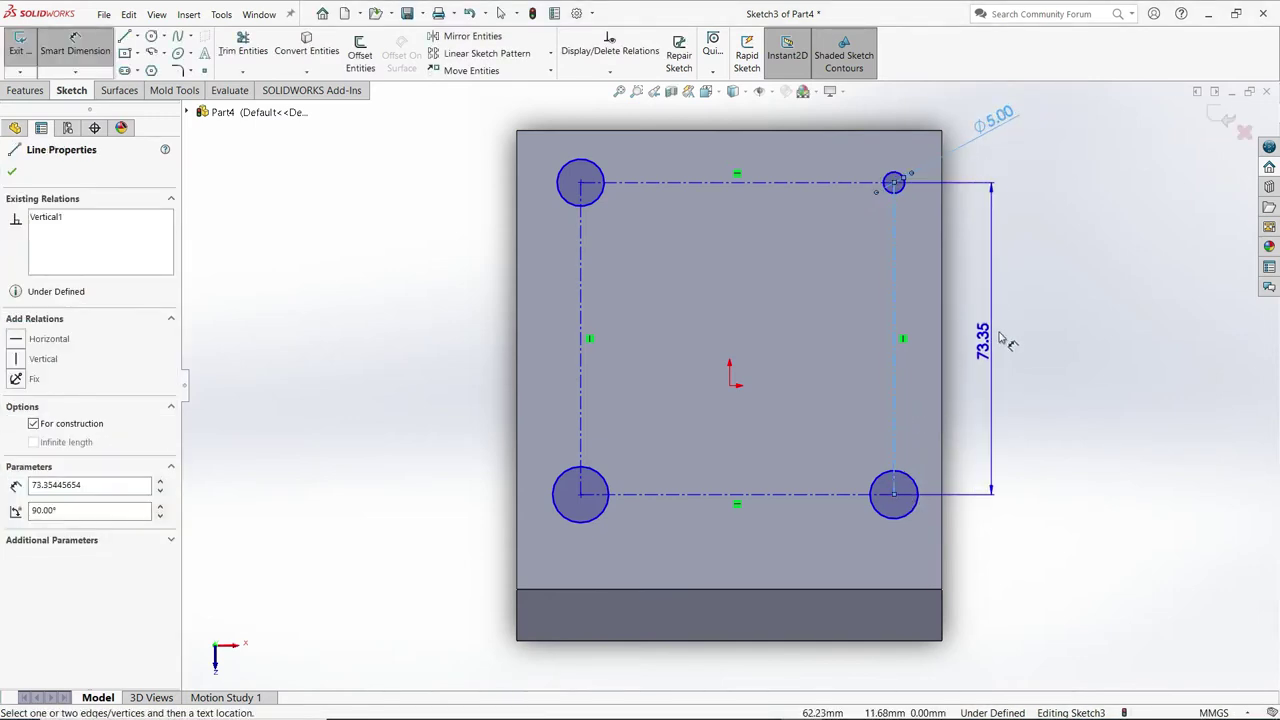
{"action": "left_click", "coordinate": [1020, 362]}
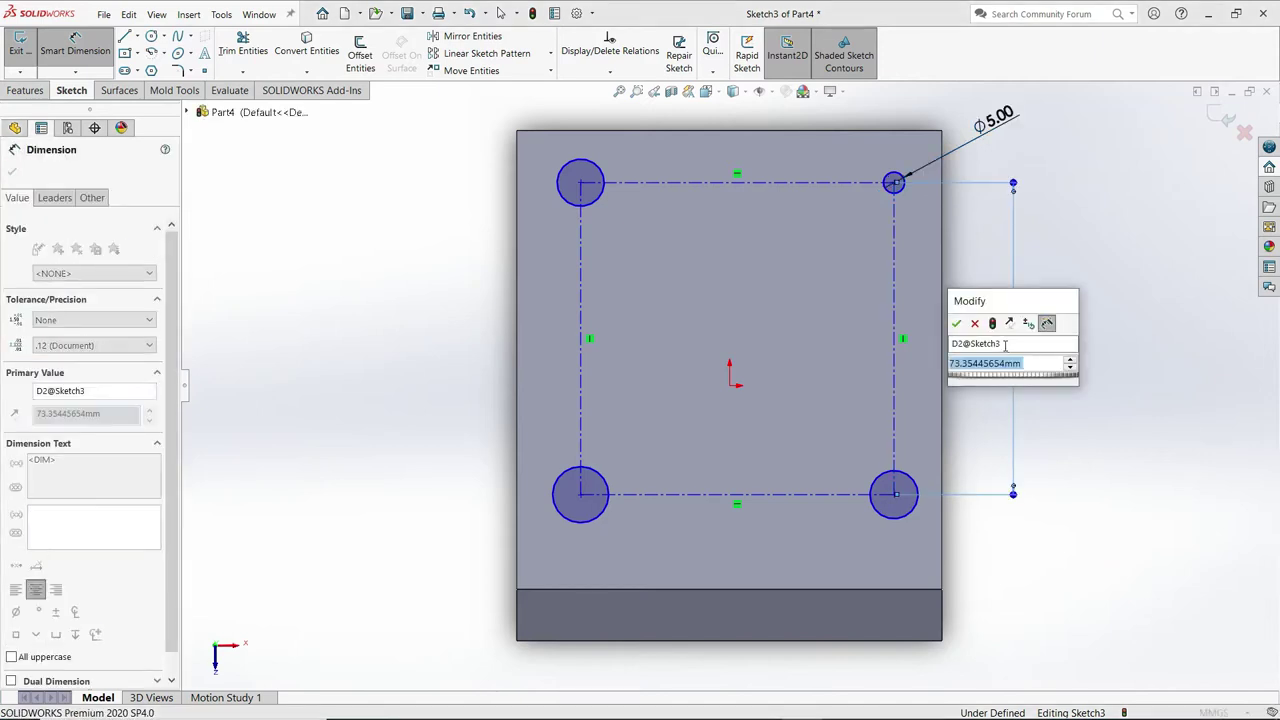
{"action": "type", "text": "65"}
{"action": "left_click", "coordinate": [957, 324]}
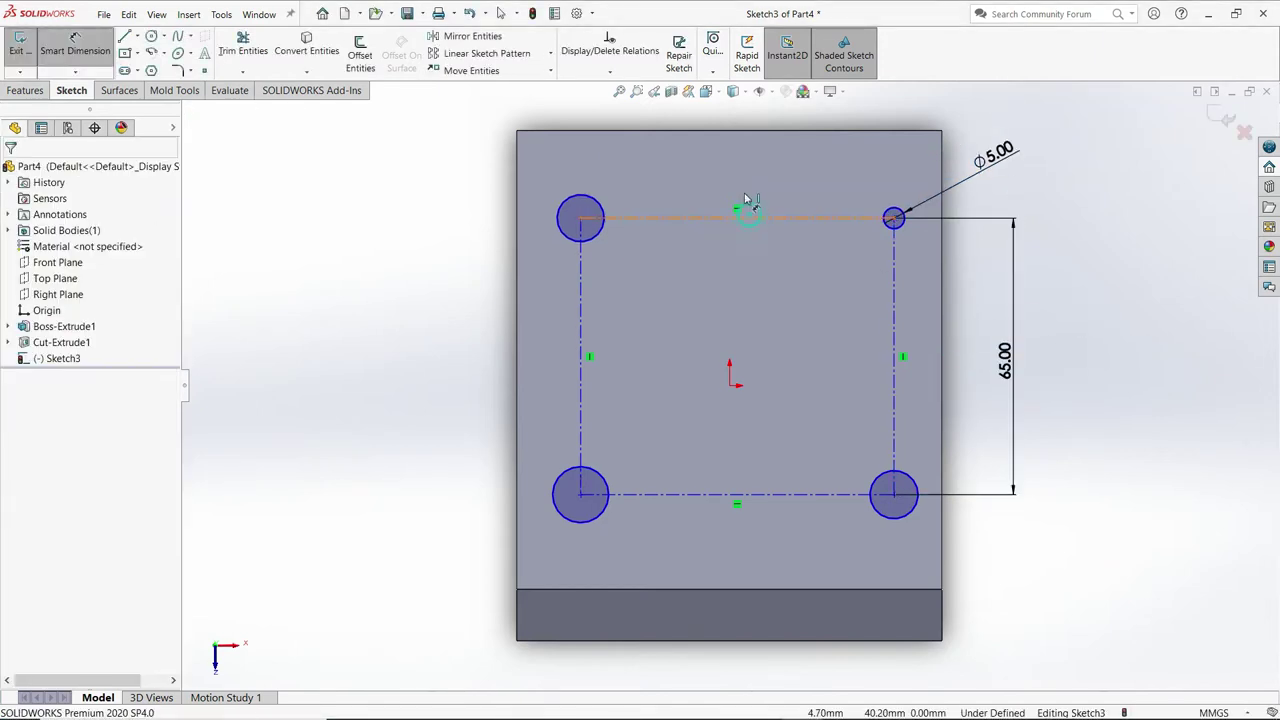
{"action": "left_click", "coordinate": [750, 218]}
{"action": "key", "text": "z"}
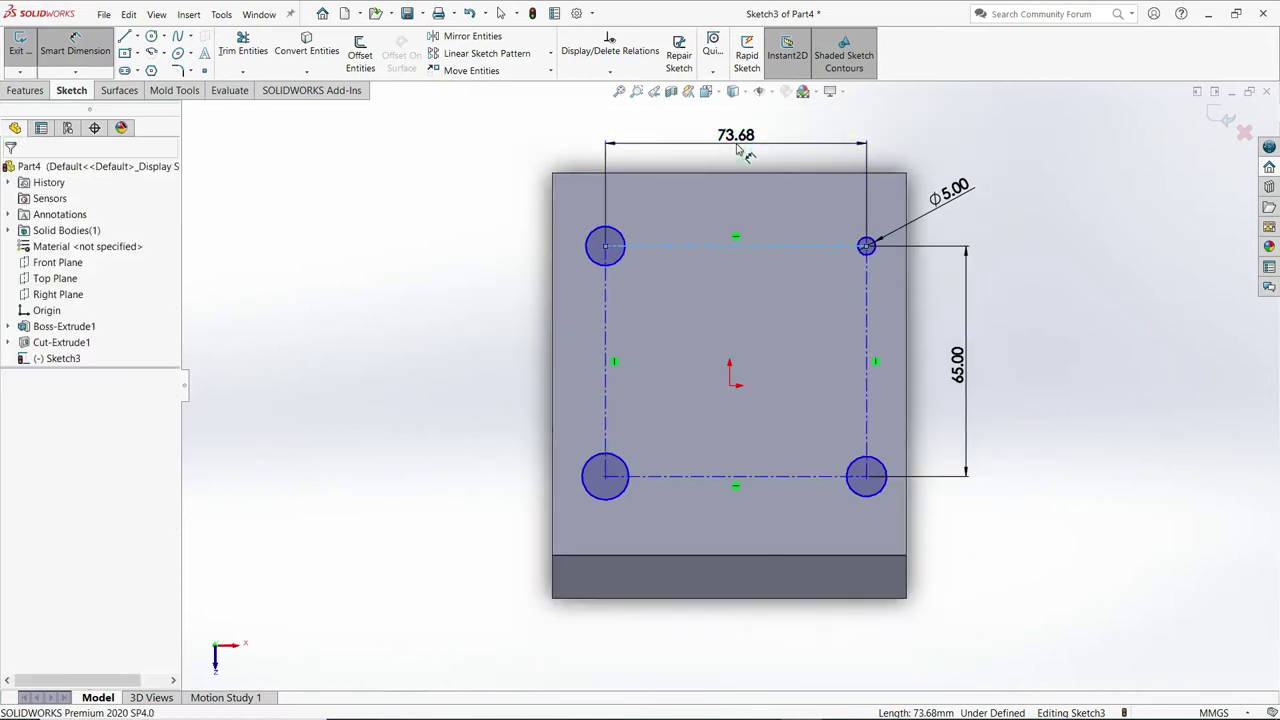
{"action": "left_click", "coordinate": [738, 148]}
{"action": "type", "text": "65"}
{"action": "left_click", "coordinate": [680, 122]}
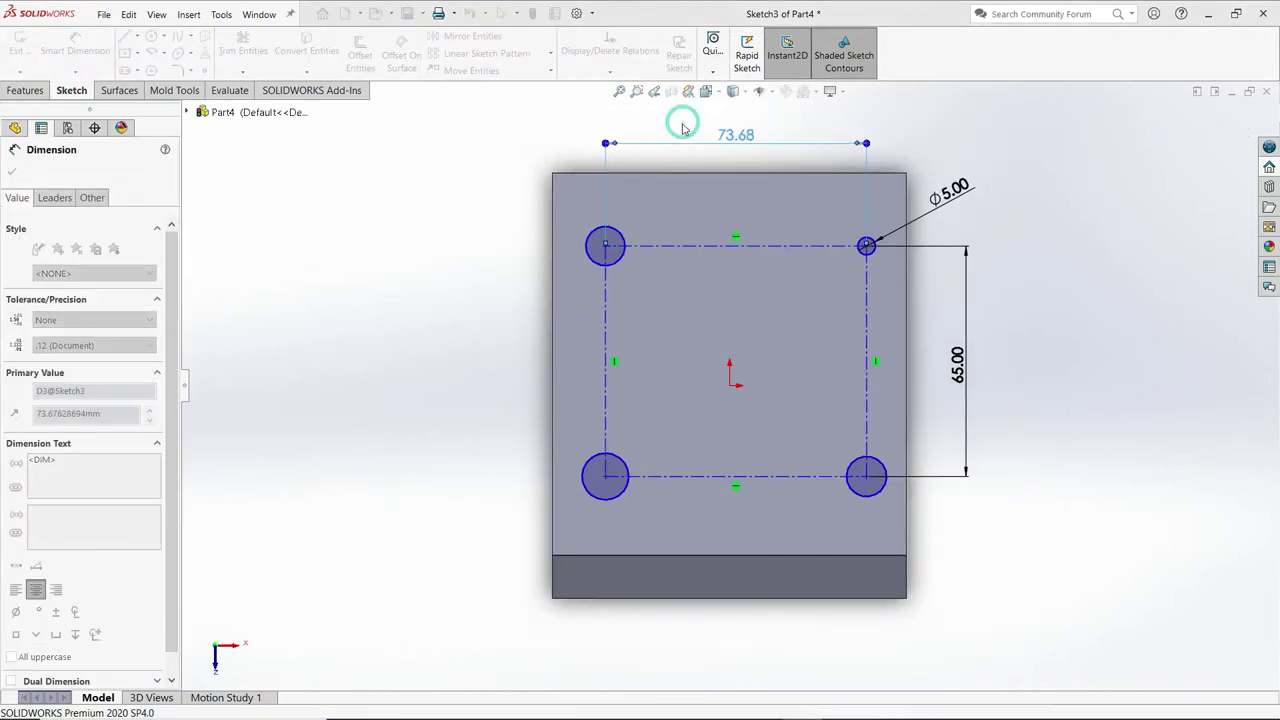
{"action": "left_click", "coordinate": [500, 331]}
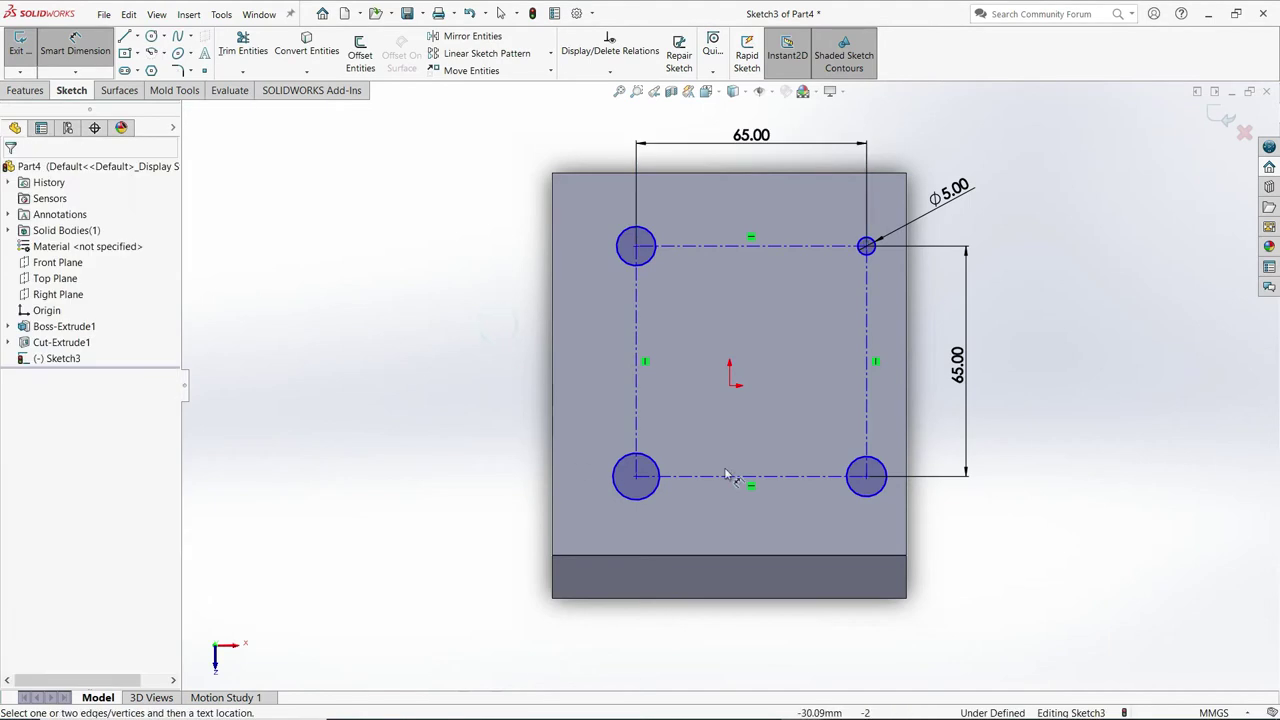
Place the holes 17.5 mm from the block's right edge.
{"action": "left_click", "coordinate": [868, 418]}
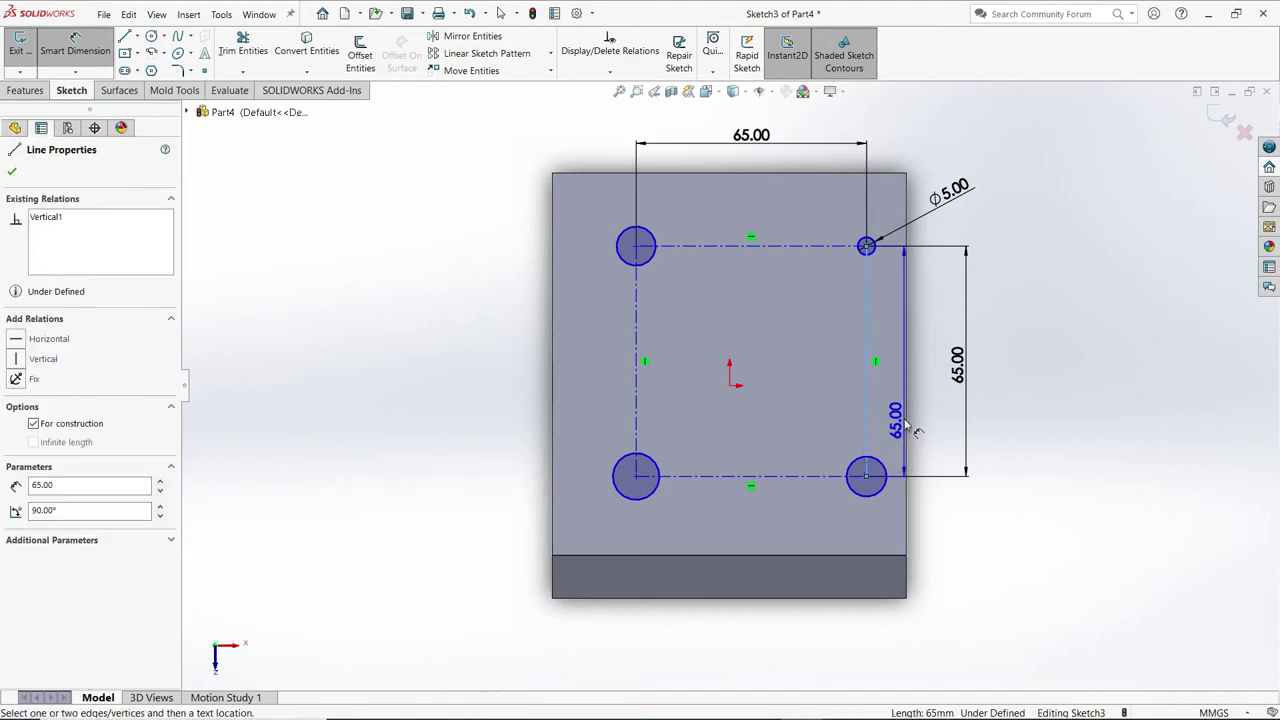
{"action": "left_click", "coordinate": [905, 418]}
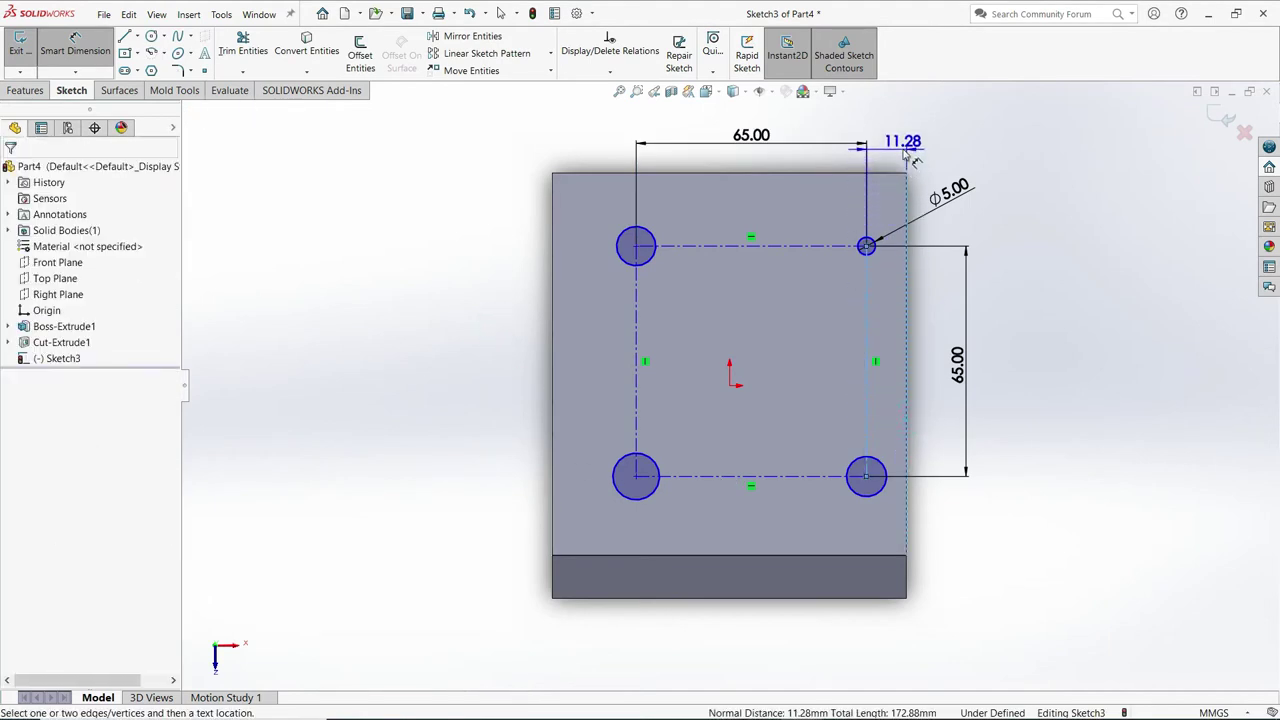
{"action": "left_click", "coordinate": [903, 145]}
{"action": "type", "text": "2.5"}
{"action": "key", "text": "BackSpace"}
{"action": "key", "text": "BackSpace"}
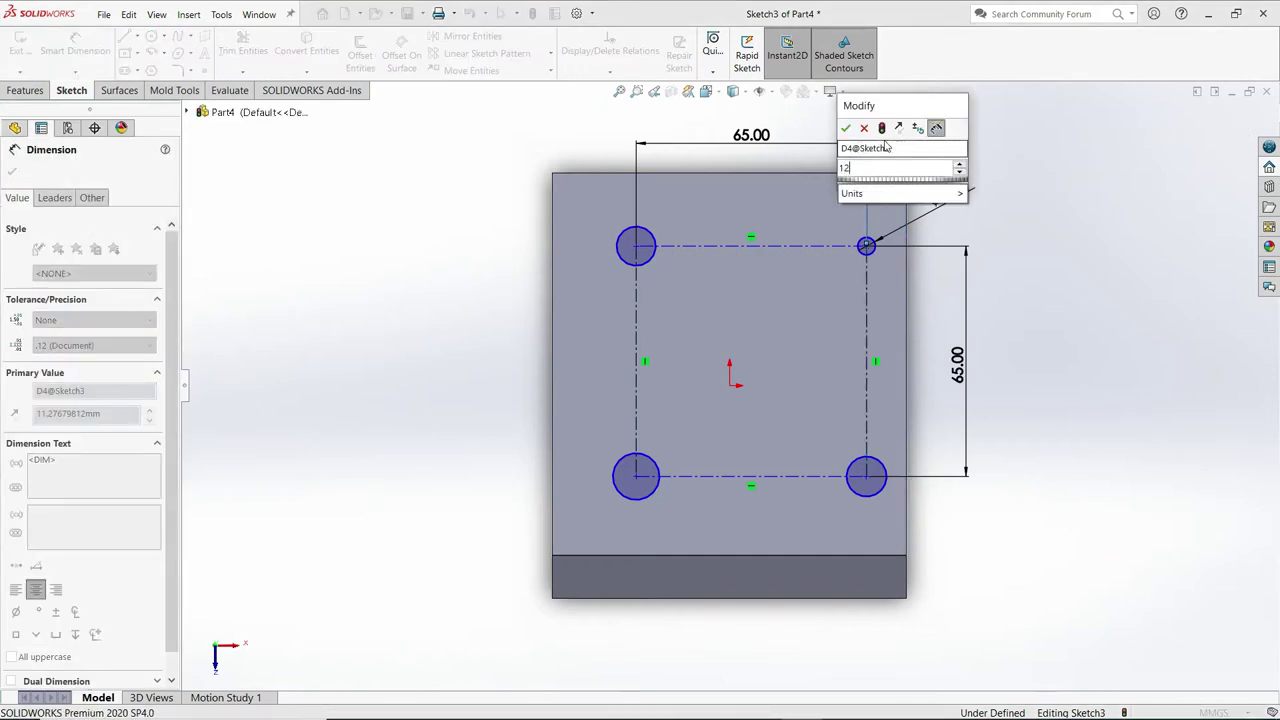
{"action": "type", "text": "."}
{"action": "key", "text": "BackSpace"}
{"action": "key", "text": "BackSpace"}
{"action": "key", "text": "BackSpace"}
{"action": "type", "text": "7.5"}
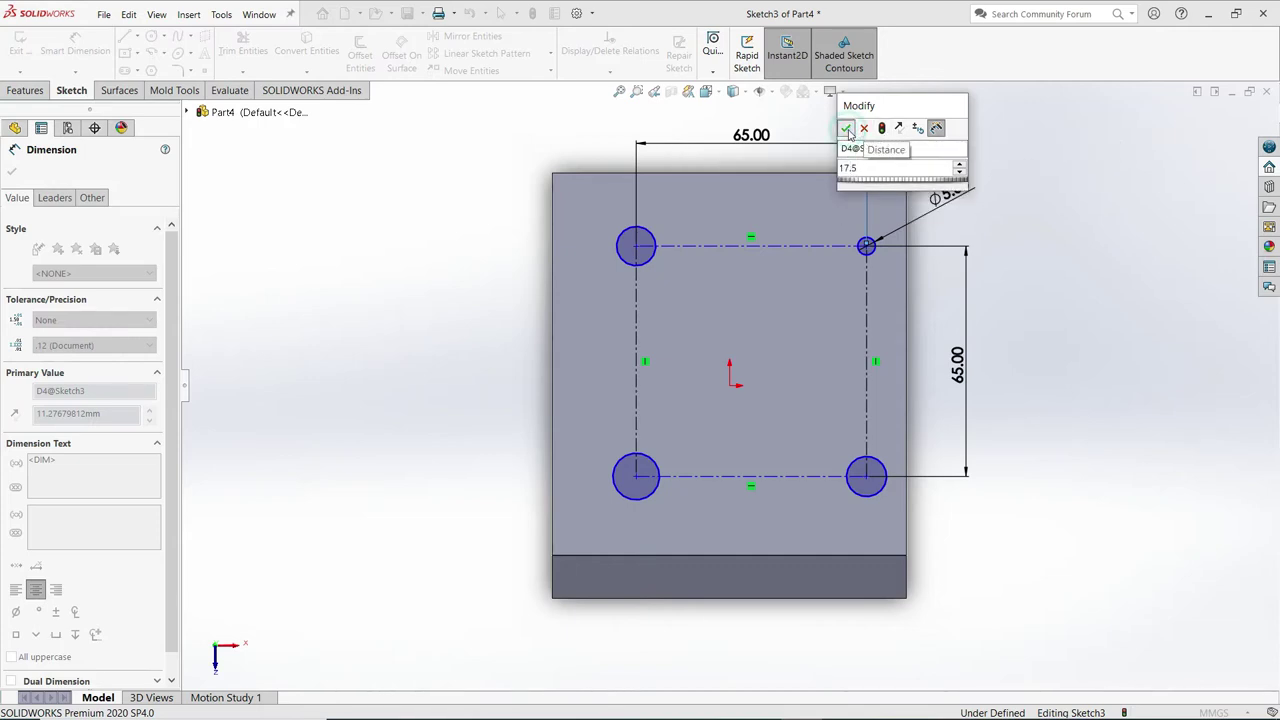
{"action": "left_click", "coordinate": [846, 129]}
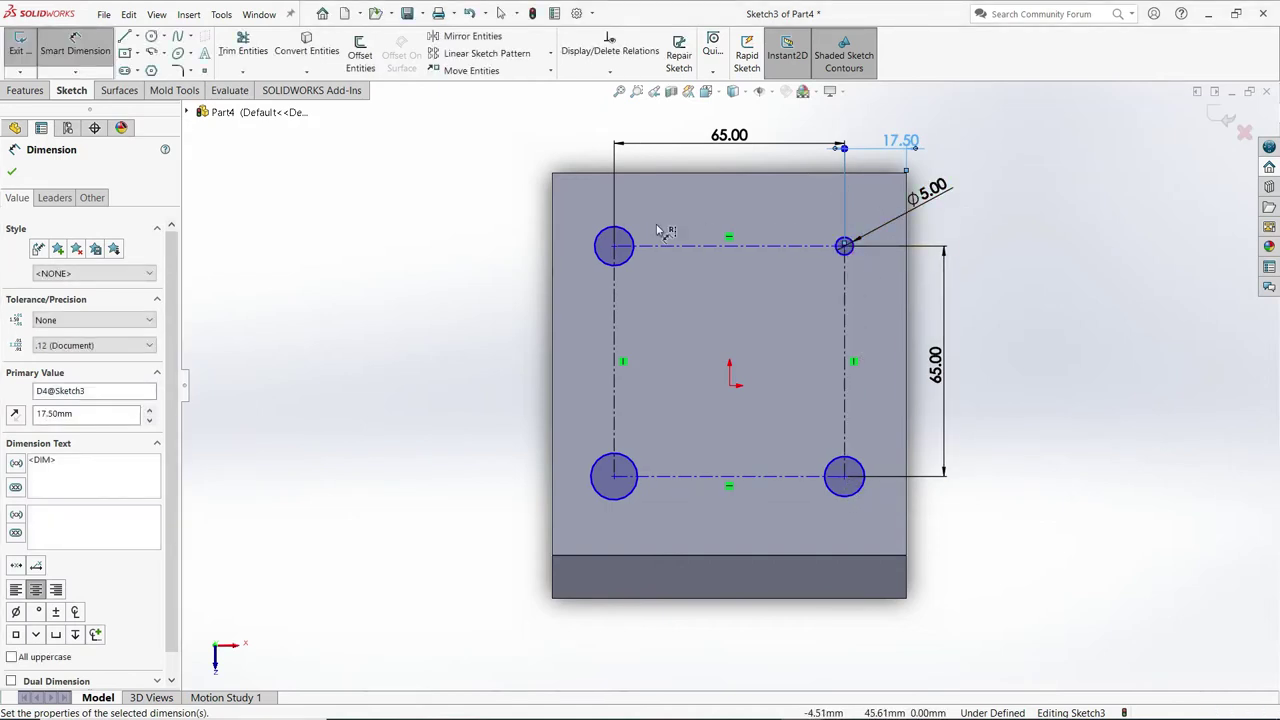
Dimension the top-left hole centre from the top edge, entering 27.5.
{"action": "left_click", "coordinate": [615, 247]}
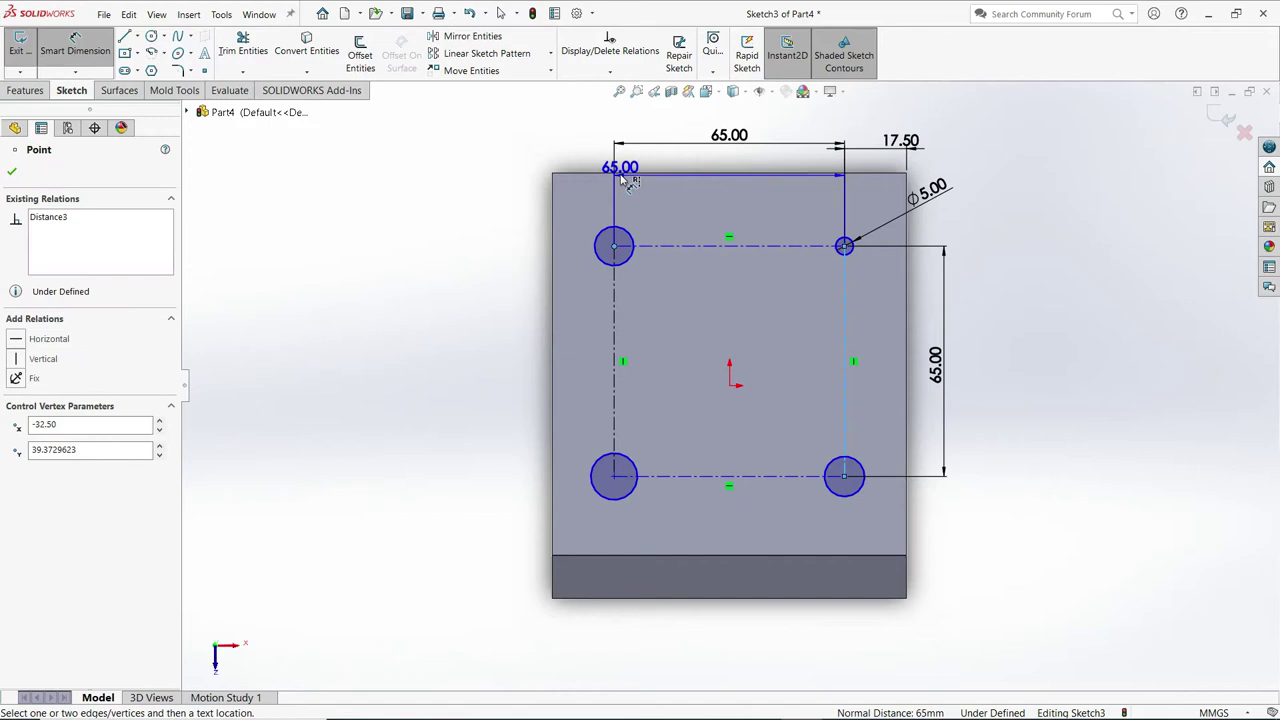
{"action": "left_click", "coordinate": [623, 174]}
{"action": "left_click", "coordinate": [506, 216]}
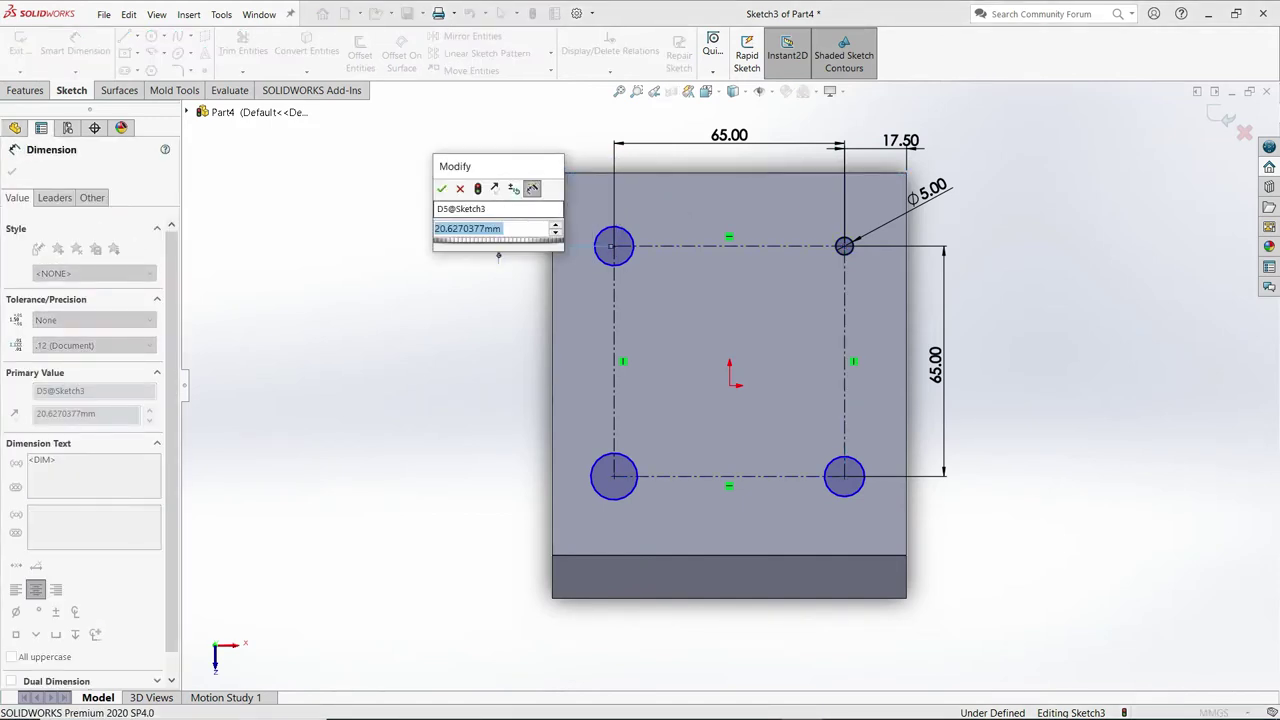
{"action": "type", "text": "27.5"}
Apply the 27.5 mm top-edge distance and add an Equal relation to all four hole circles.
{"action": "key", "text": "Return"}
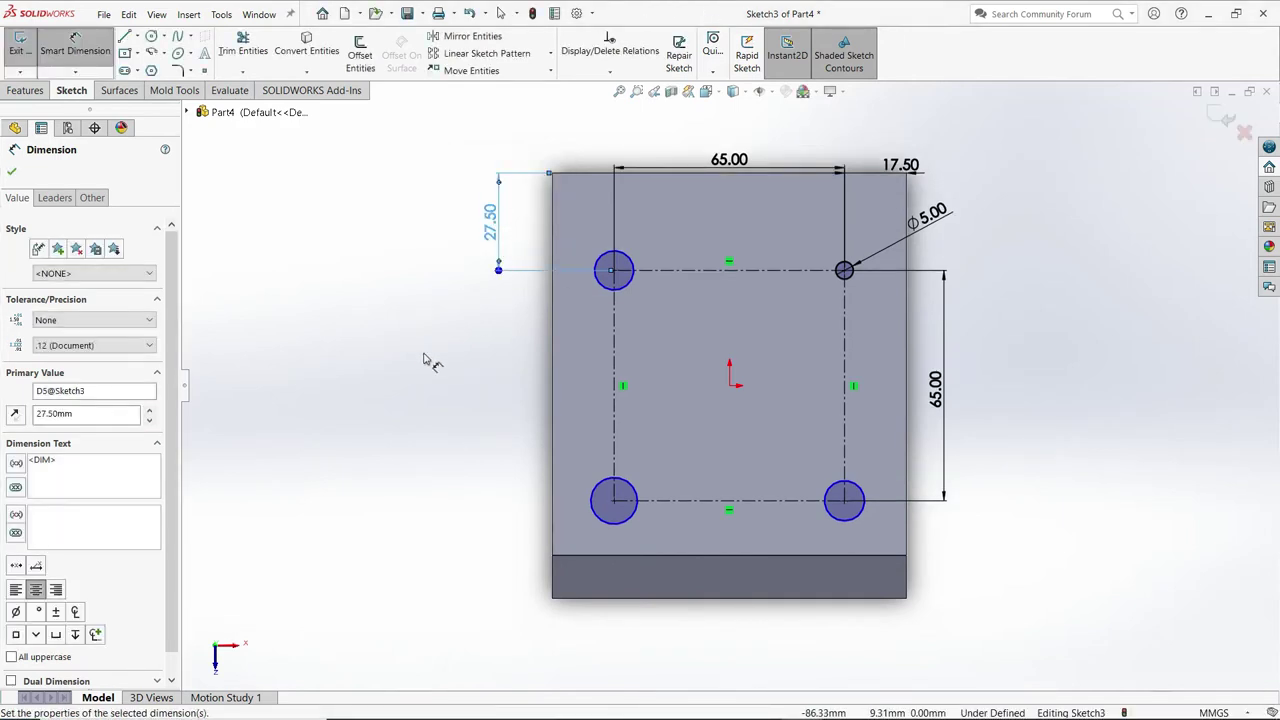
{"action": "left_click", "coordinate": [80, 52]}
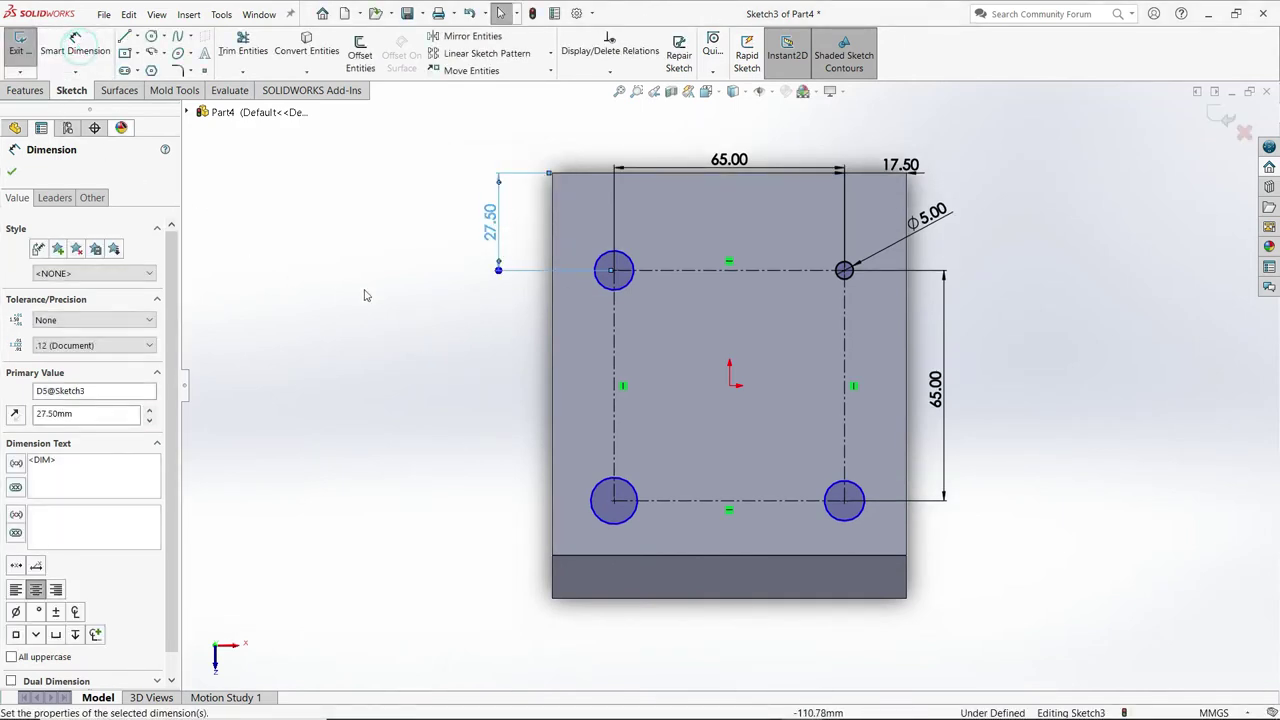
{"action": "left_click", "coordinate": [610, 72]}
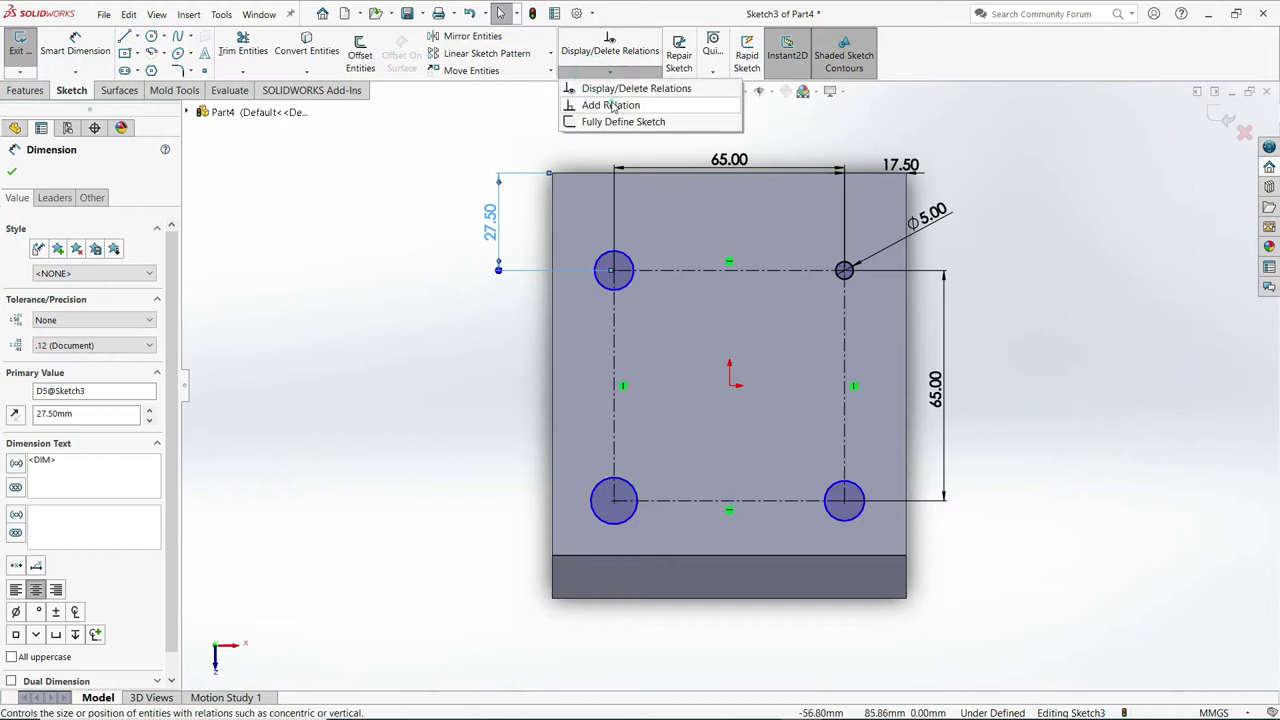
{"action": "left_click", "coordinate": [612, 103]}
{"action": "left_click", "coordinate": [845, 270]}
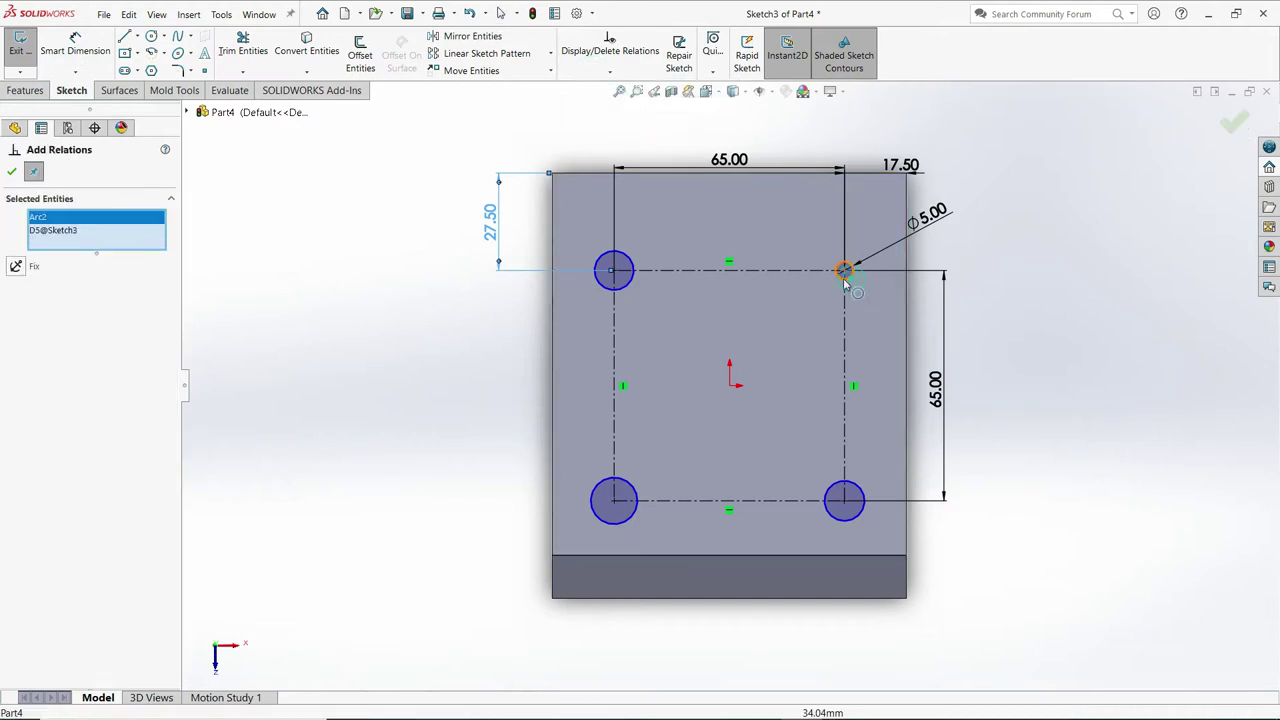
{"action": "left_click", "coordinate": [632, 281]}
{"action": "left_click", "coordinate": [630, 492]}
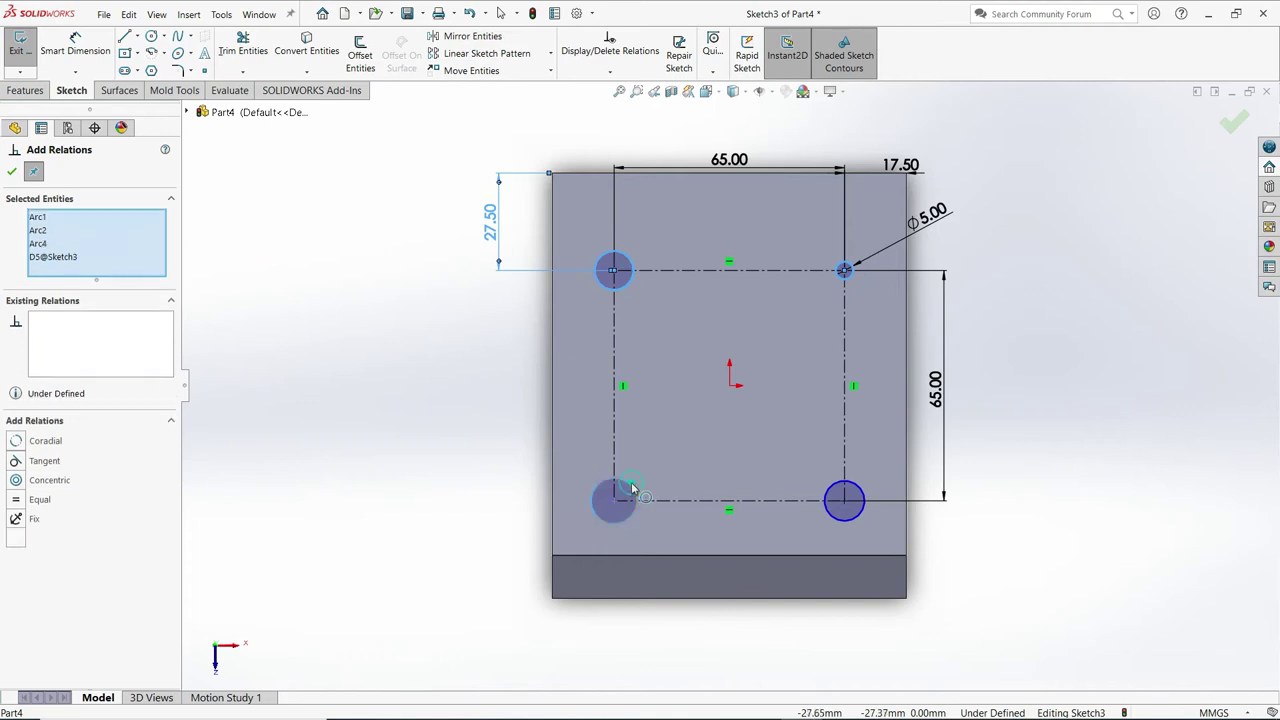
{"action": "left_click", "coordinate": [832, 520]}
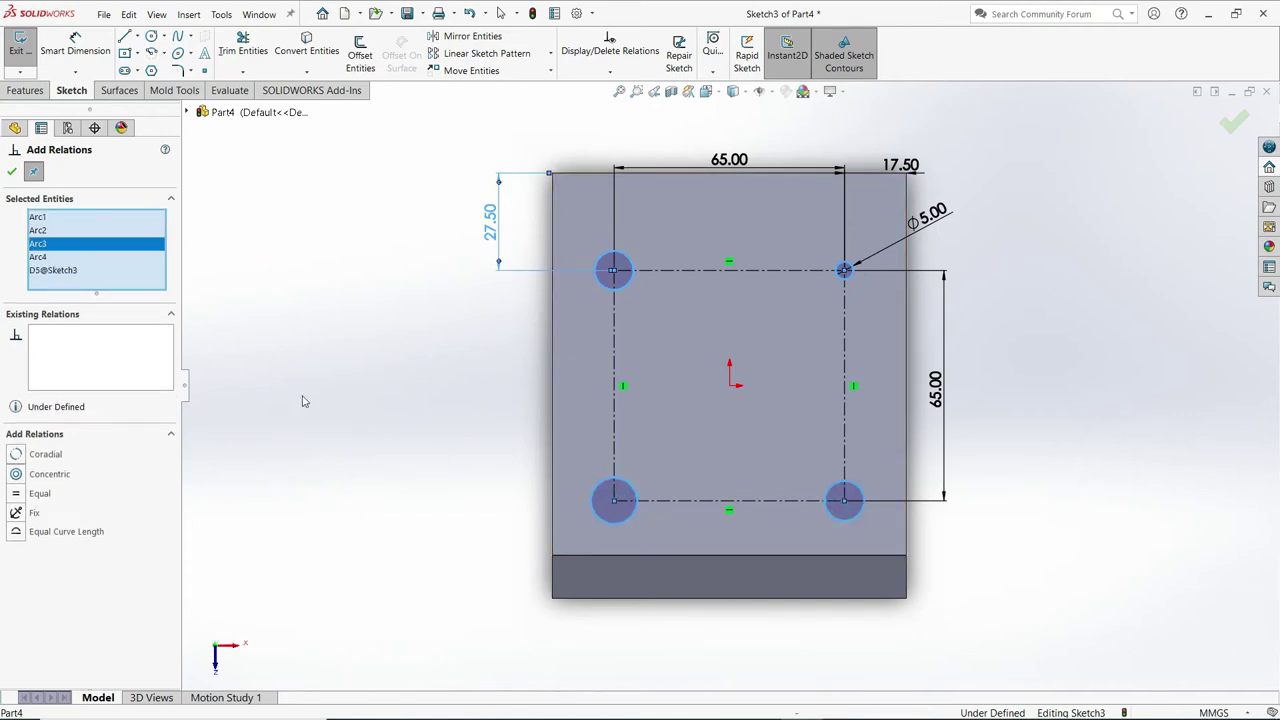
{"action": "left_click", "coordinate": [66, 272]}
{"action": "right_click", "coordinate": [66, 272]}
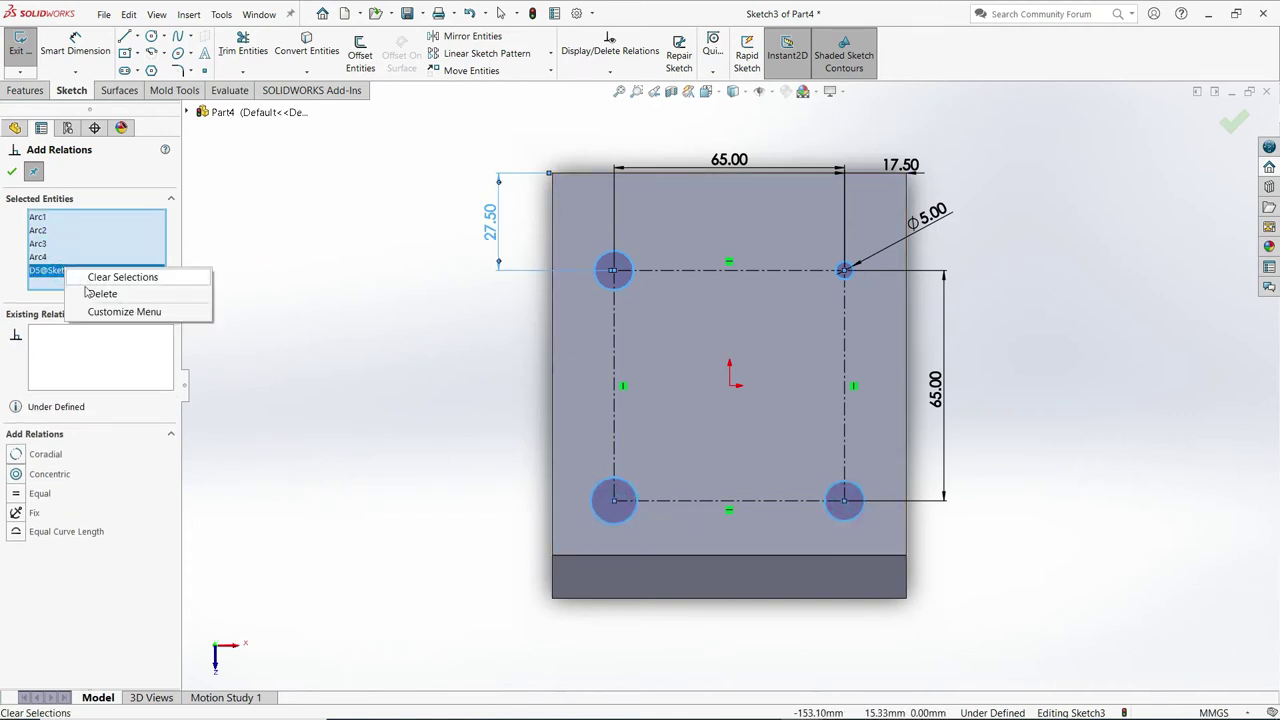
{"action": "left_click", "coordinate": [100, 288]}
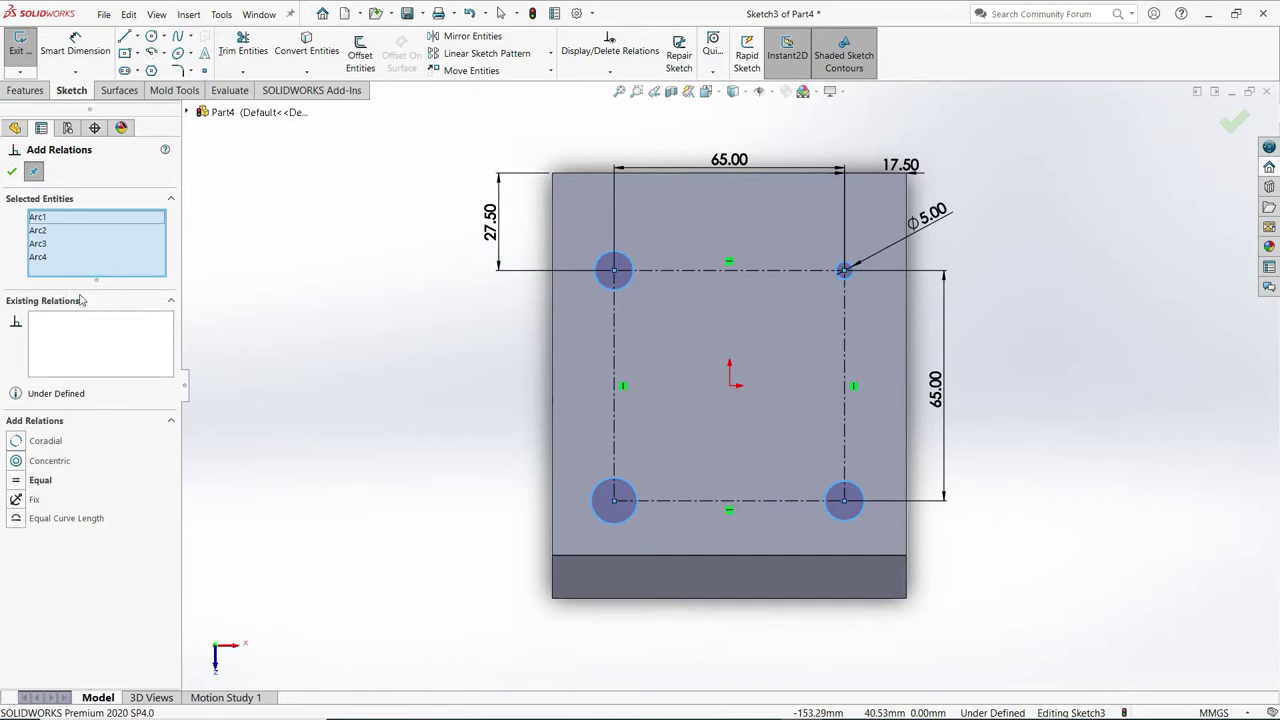
{"action": "left_click", "coordinate": [24, 484]}
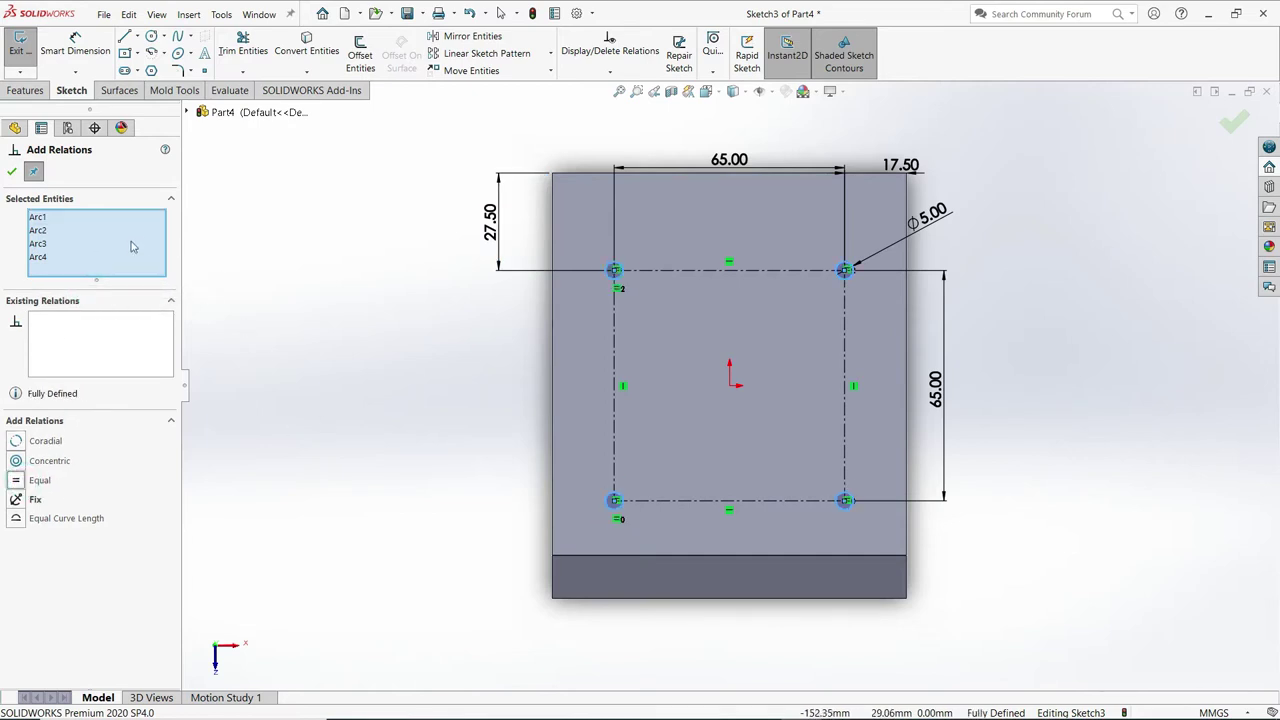
{"action": "left_click", "coordinate": [12, 172]}
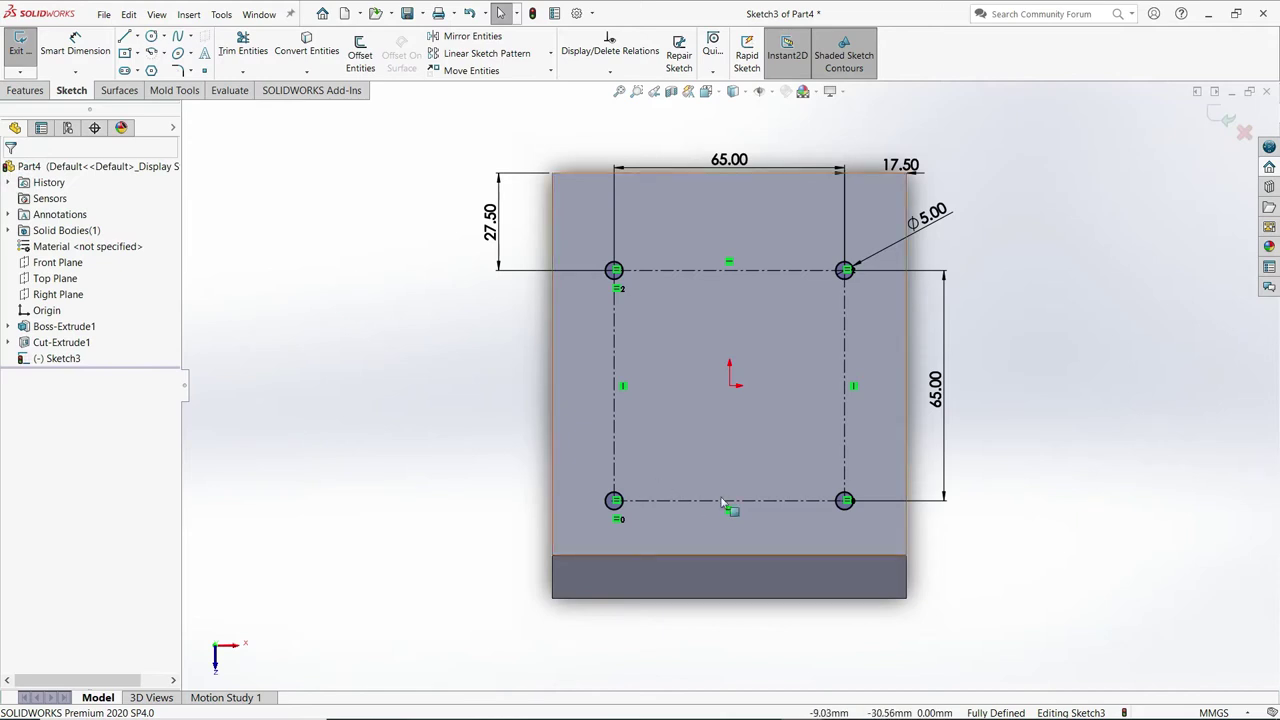
Extrude-cut the four Ø5 holes 8 mm deep (Blind) into the top face.
{"action": "left_click", "coordinate": [24, 90]}
{"action": "left_click", "coordinate": [229, 55]}
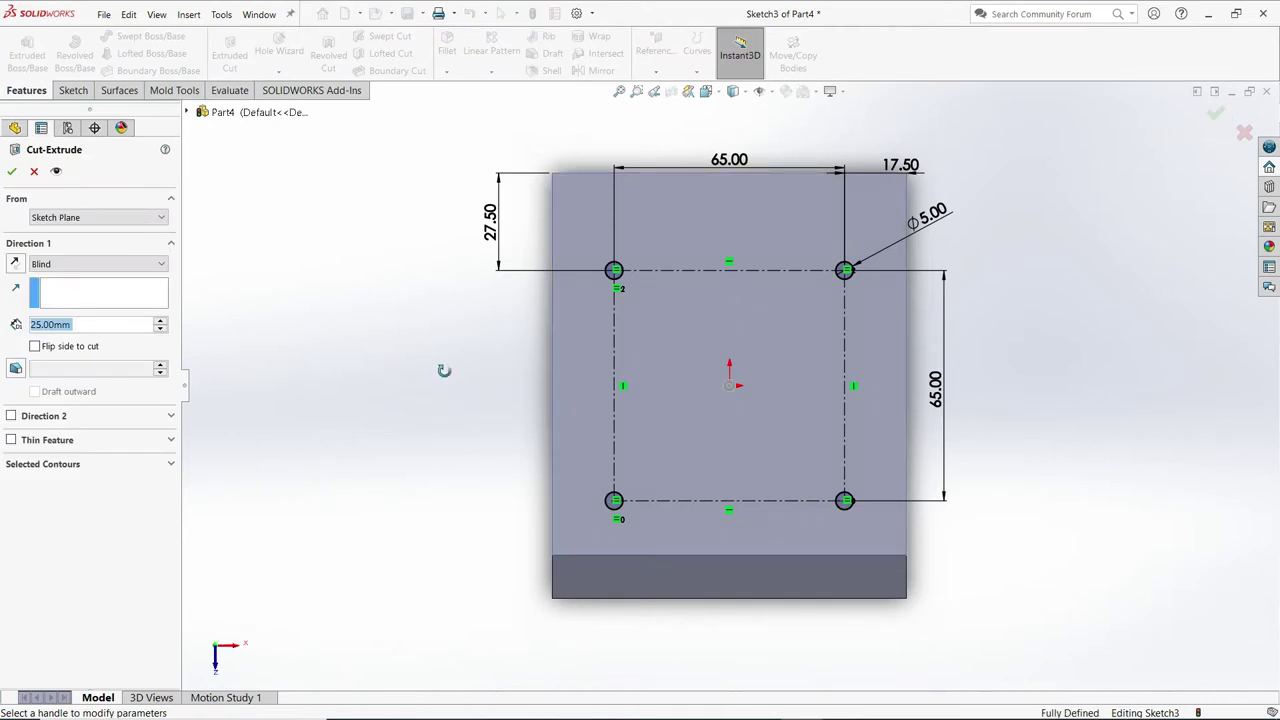
{"action": "left_click_drag", "start_coordinate": [83, 324], "coordinate": [27, 326]}
{"action": "type", "text": "8"}
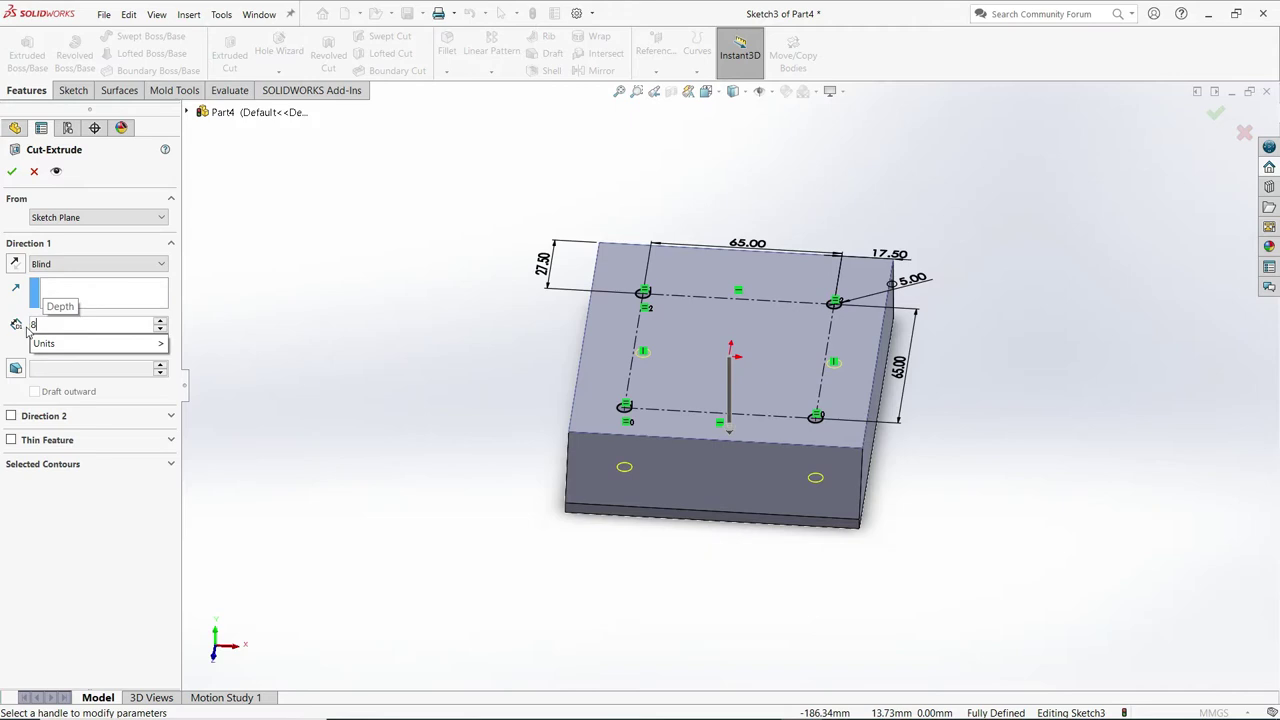
{"action": "left_click", "coordinate": [12, 172]}
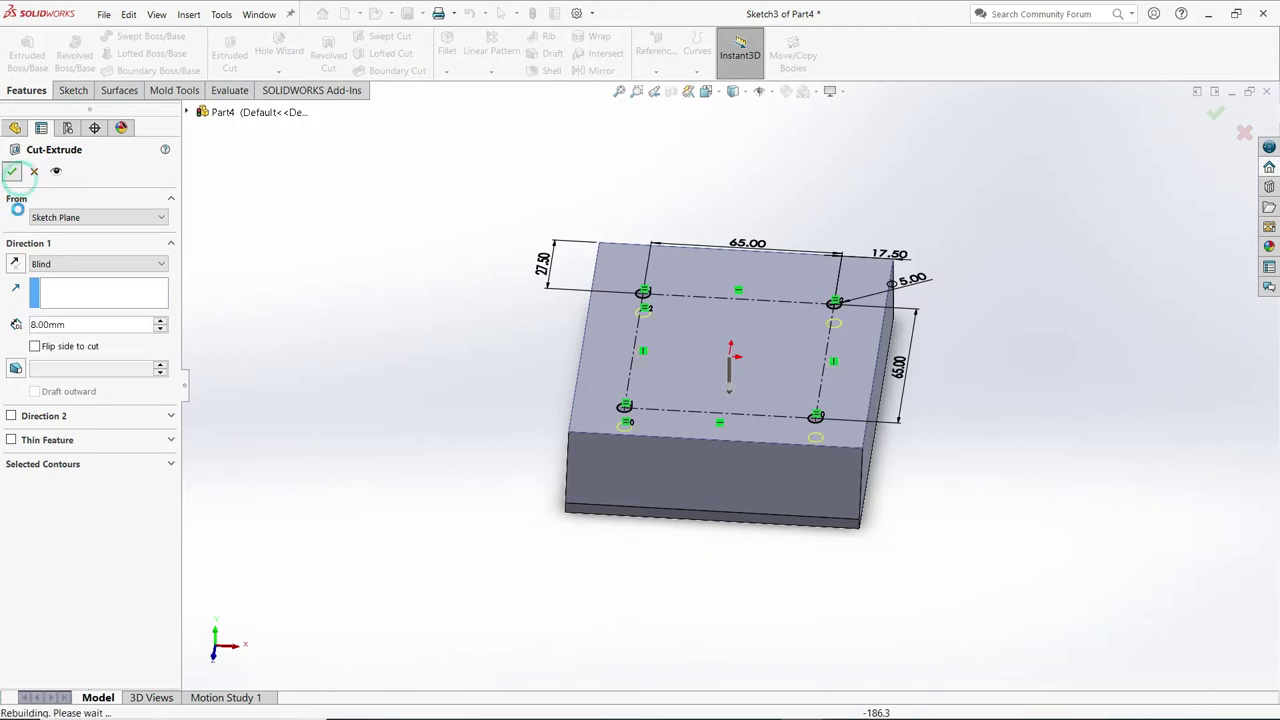
{"action": "left_click", "coordinate": [340, 294]}
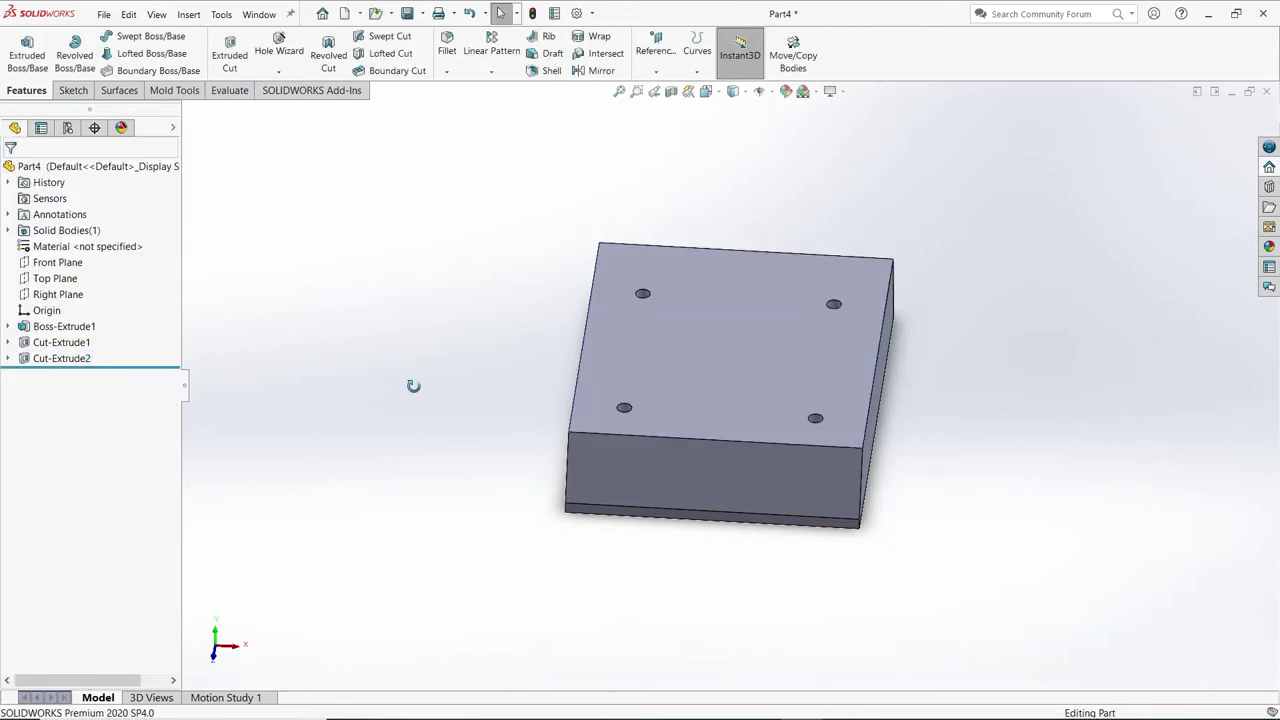
{"action": "middle_click_drag", "start_coordinate": [413, 385], "coordinate": [429, 349]}
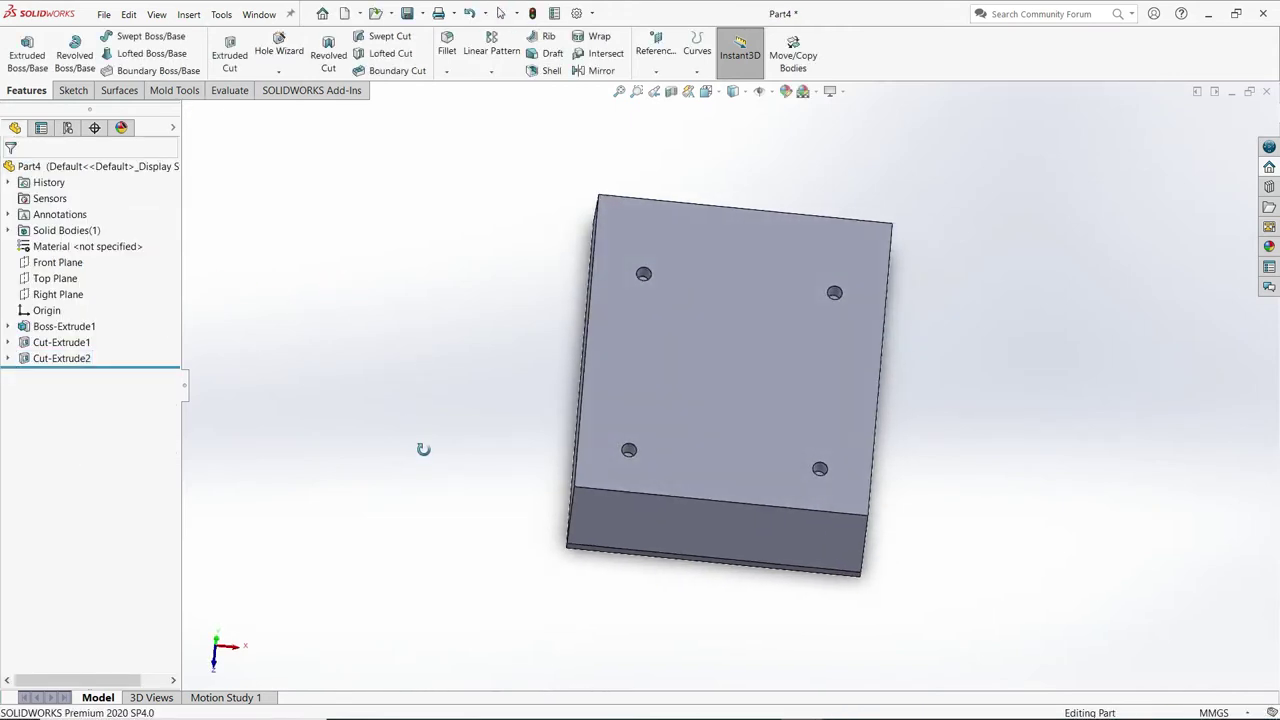
{"action": "left_click", "coordinate": [772, 494]}
Start a sketch on the front face, view it normal, and draw two circles.
{"action": "left_click", "coordinate": [822, 448]}
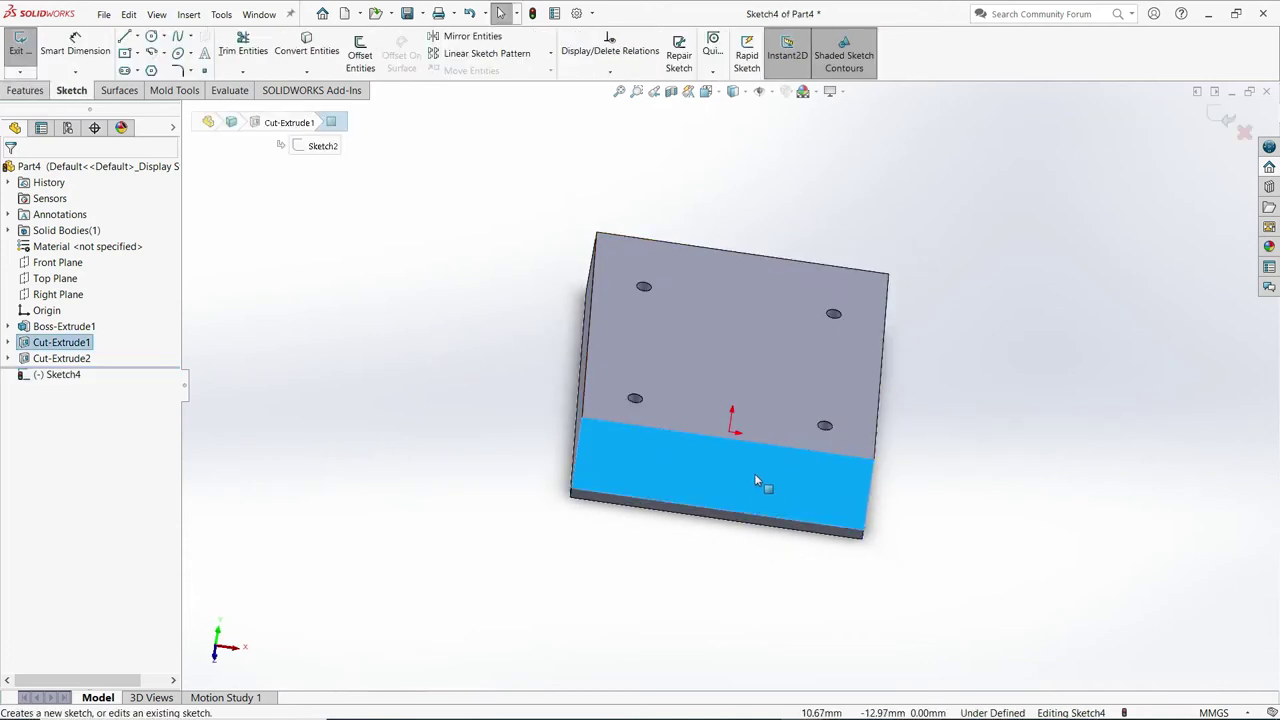
{"action": "key", "text": "space"}
{"action": "left_click", "coordinate": [901, 564]}
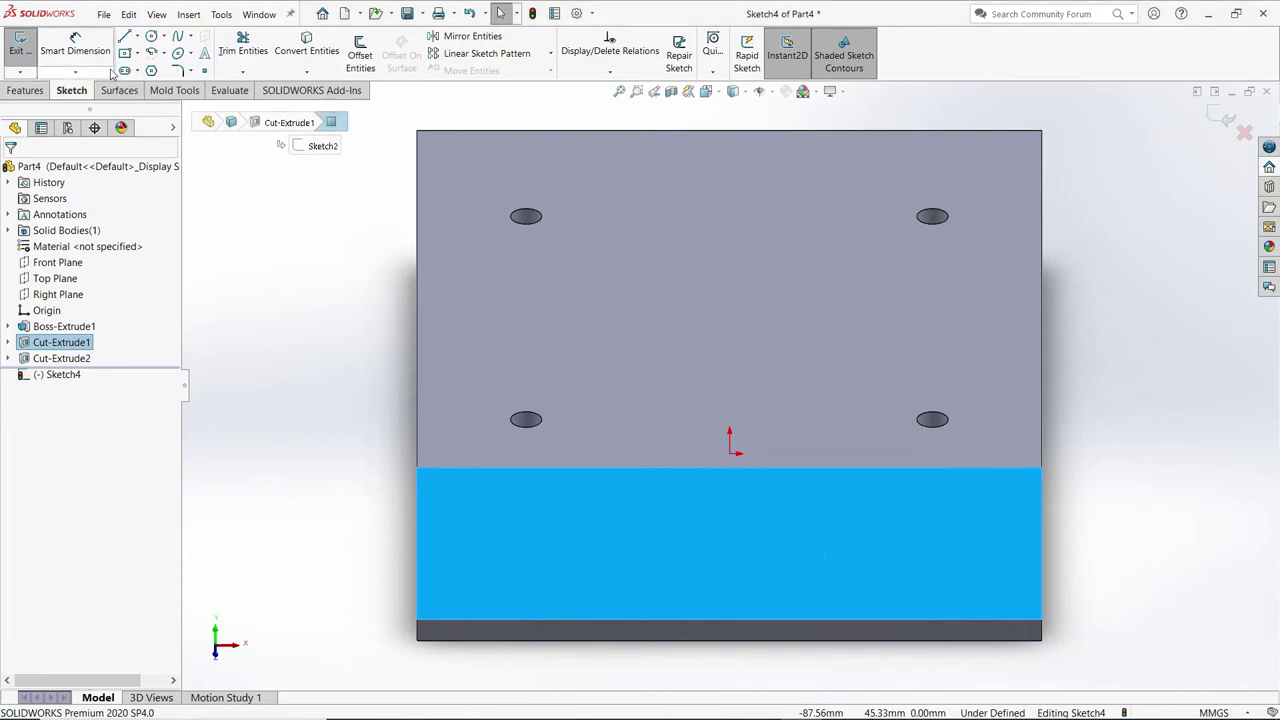
{"action": "left_click", "coordinate": [151, 38]}
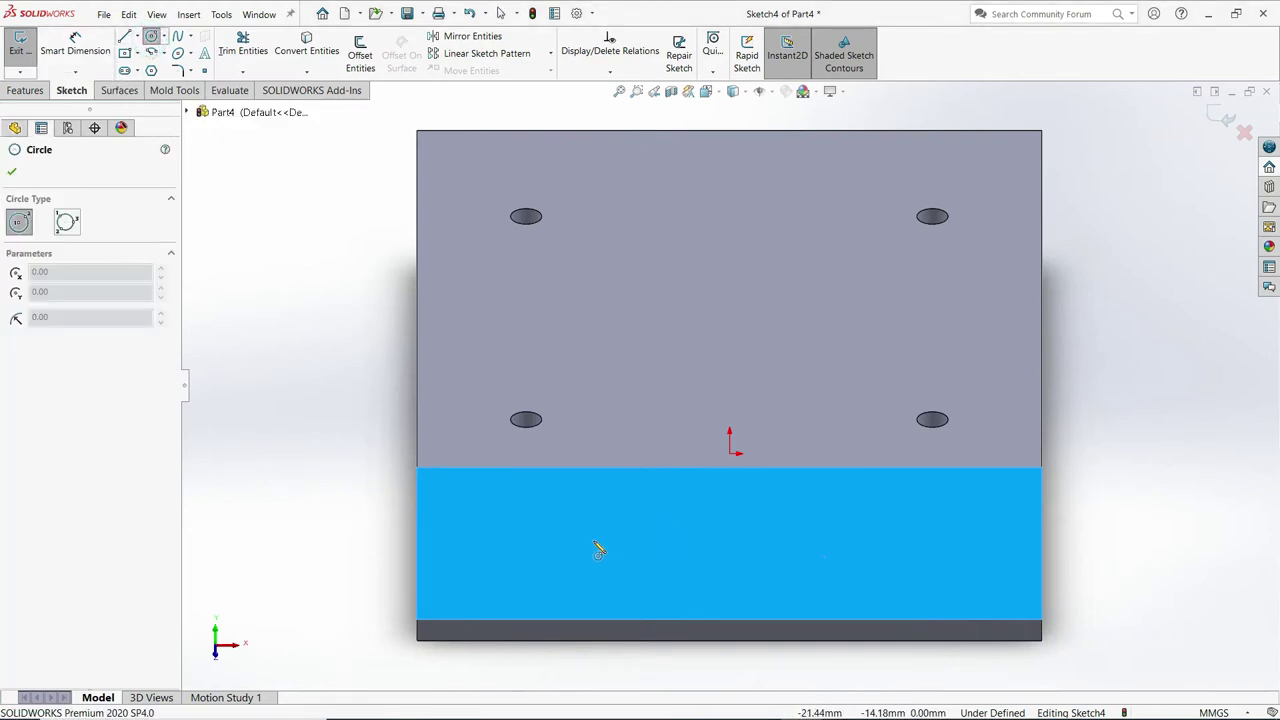
{"action": "left_click", "coordinate": [592, 540]}
{"action": "left_click", "coordinate": [619, 541]}
{"action": "left_click", "coordinate": [842, 539]}
{"action": "left_click", "coordinate": [864, 550]}
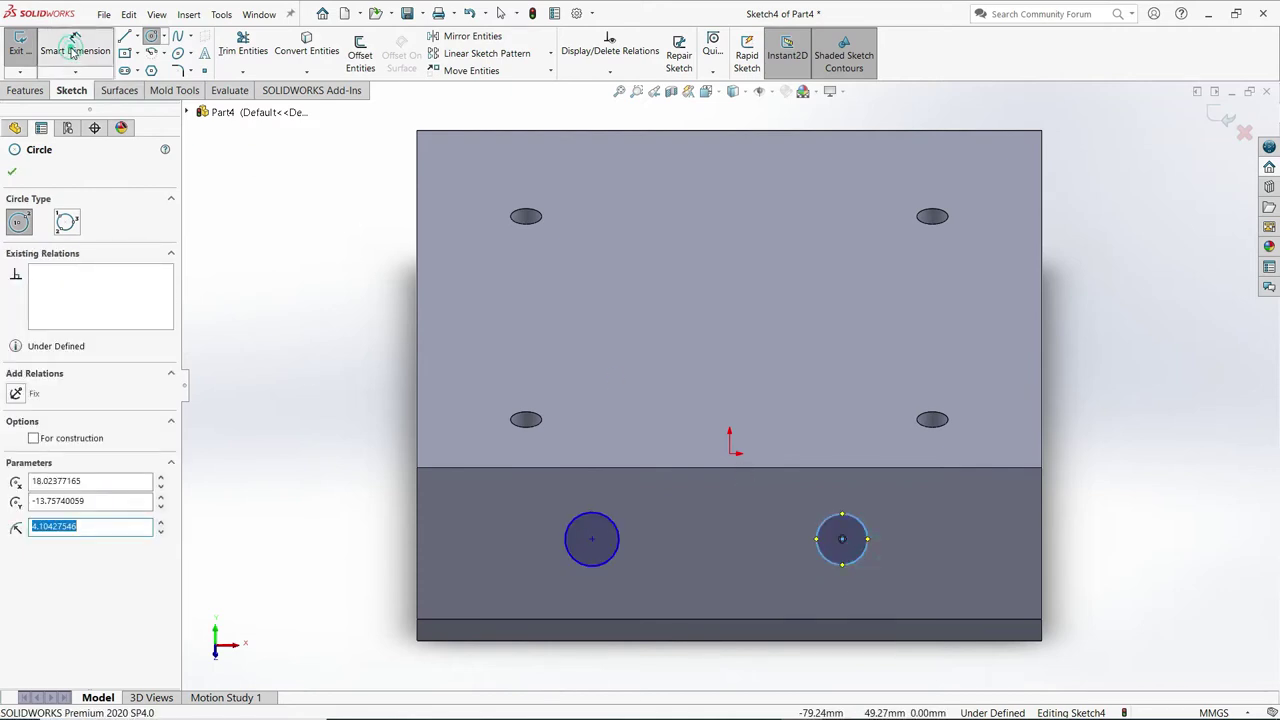
Give the right circle a 3 mm diameter, its centre 24 mm from the right edge.
{"action": "left_click", "coordinate": [72, 50]}
{"action": "left_click", "coordinate": [866, 535]}
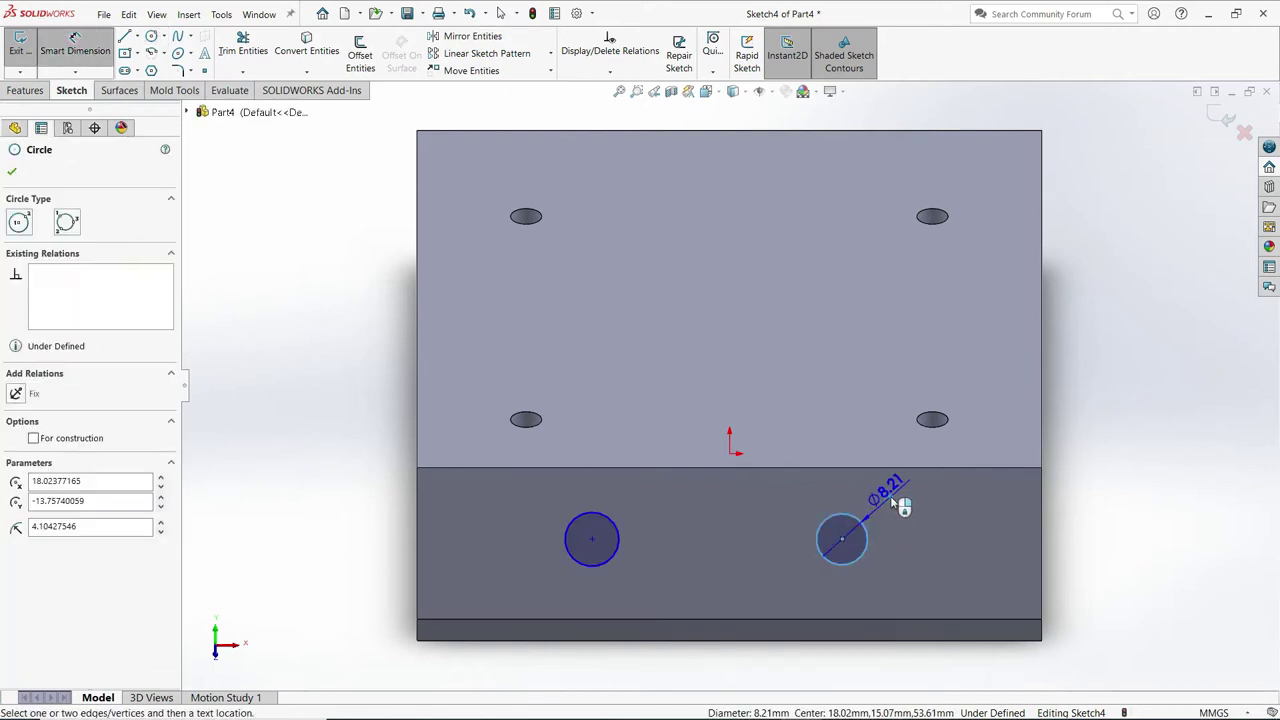
{"action": "left_click", "coordinate": [889, 505]}
{"action": "type", "text": "3"}
{"action": "key", "text": "Return"}
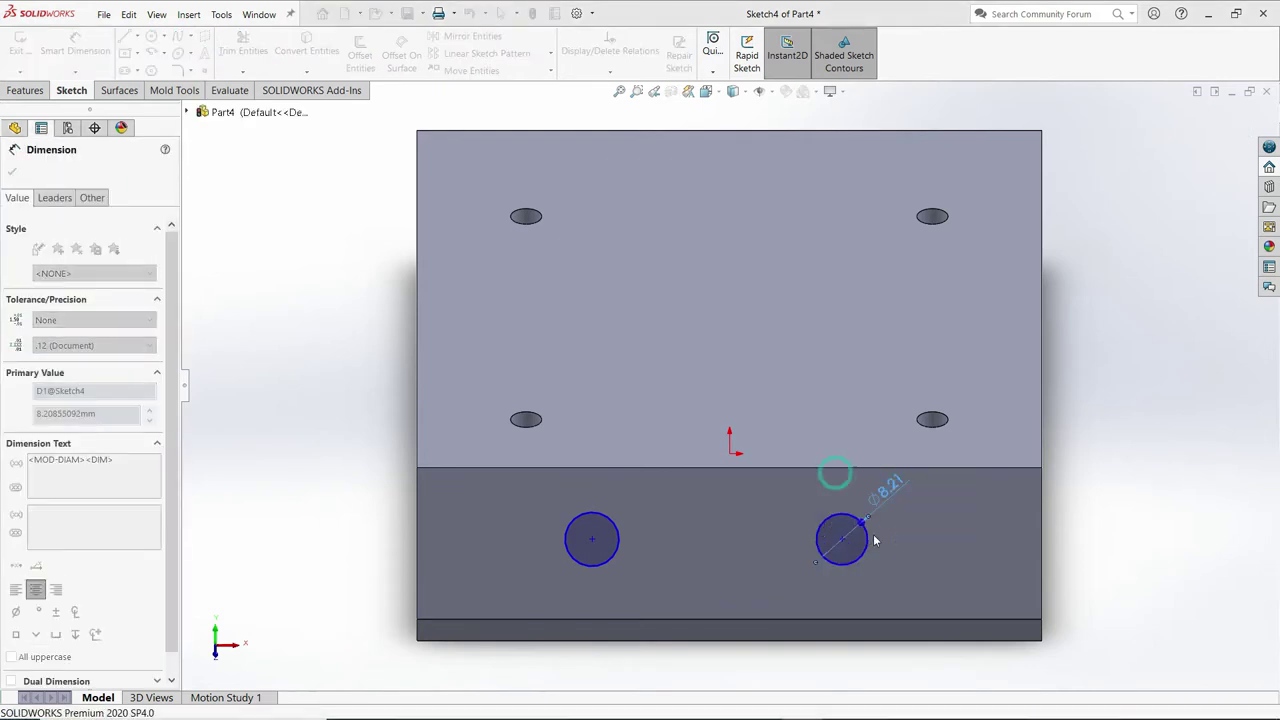
{"action": "scroll", "coordinate": [849, 541], "scroll_direction": "down", "scroll_amount": 3}
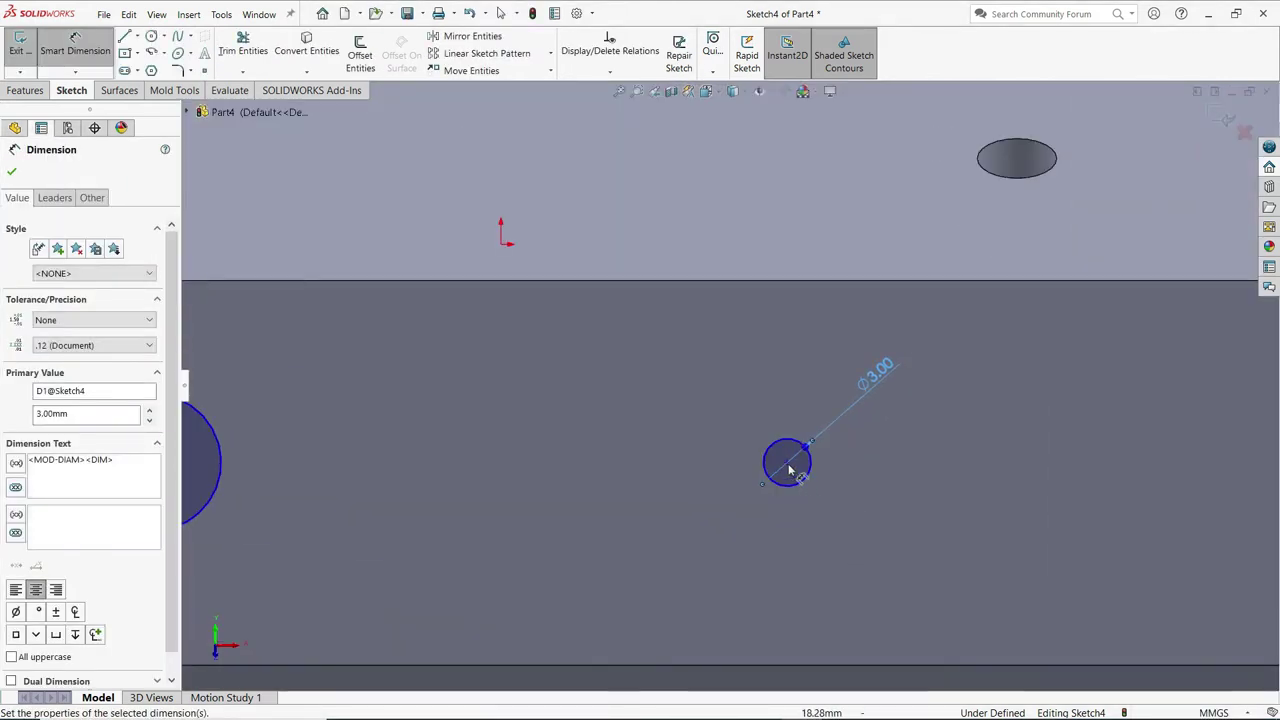
{"action": "scroll", "coordinate": [843, 512], "scroll_direction": "up", "scroll_amount": 2}
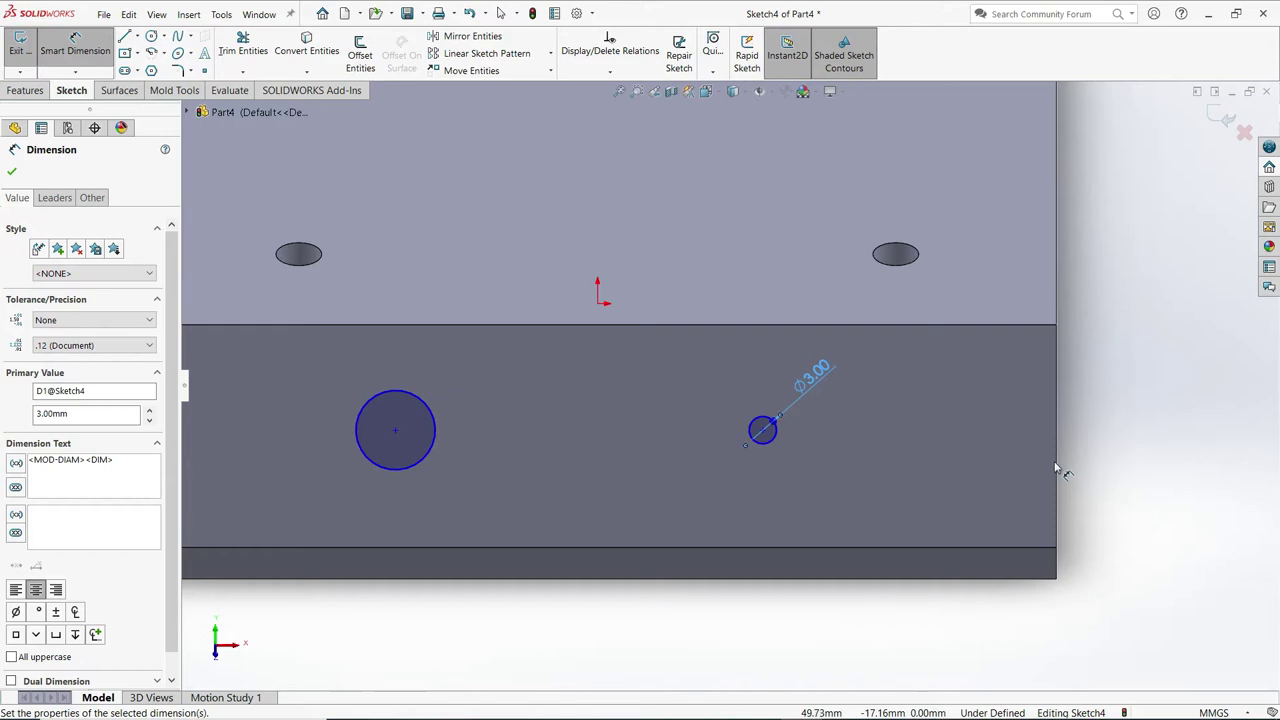
{"action": "left_click", "coordinate": [1056, 462]}
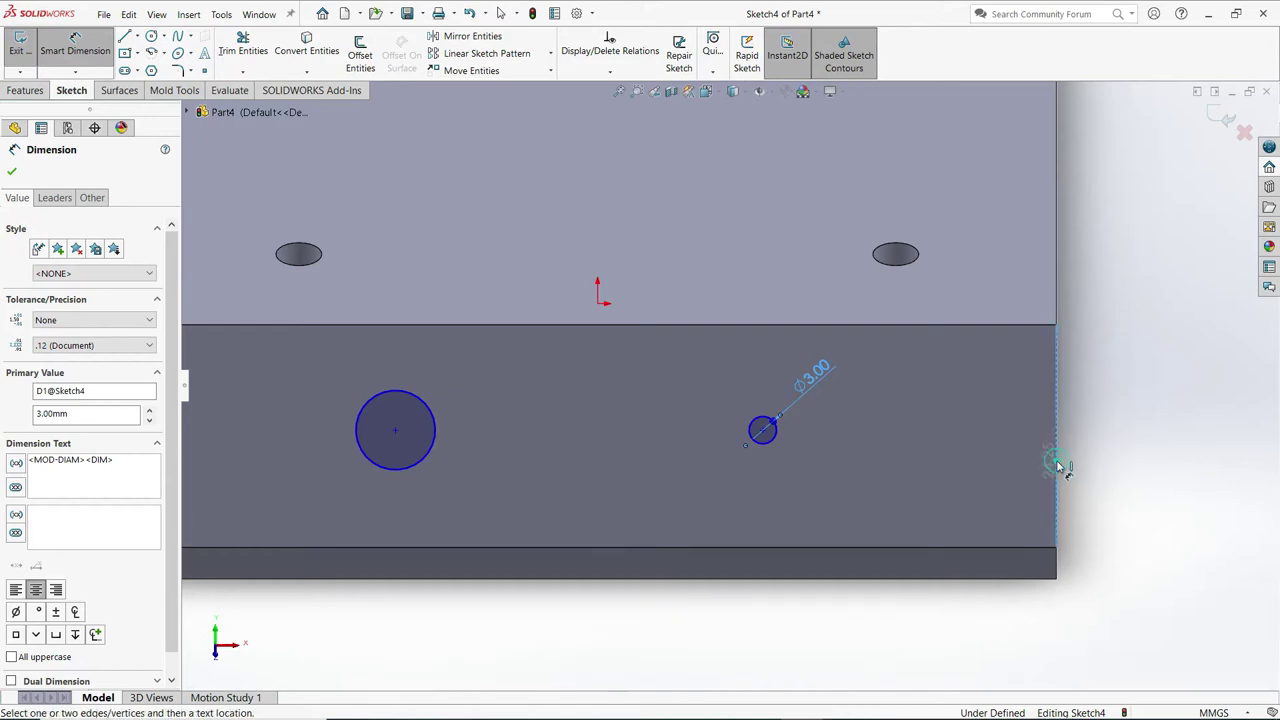
{"action": "left_click", "coordinate": [763, 431]}
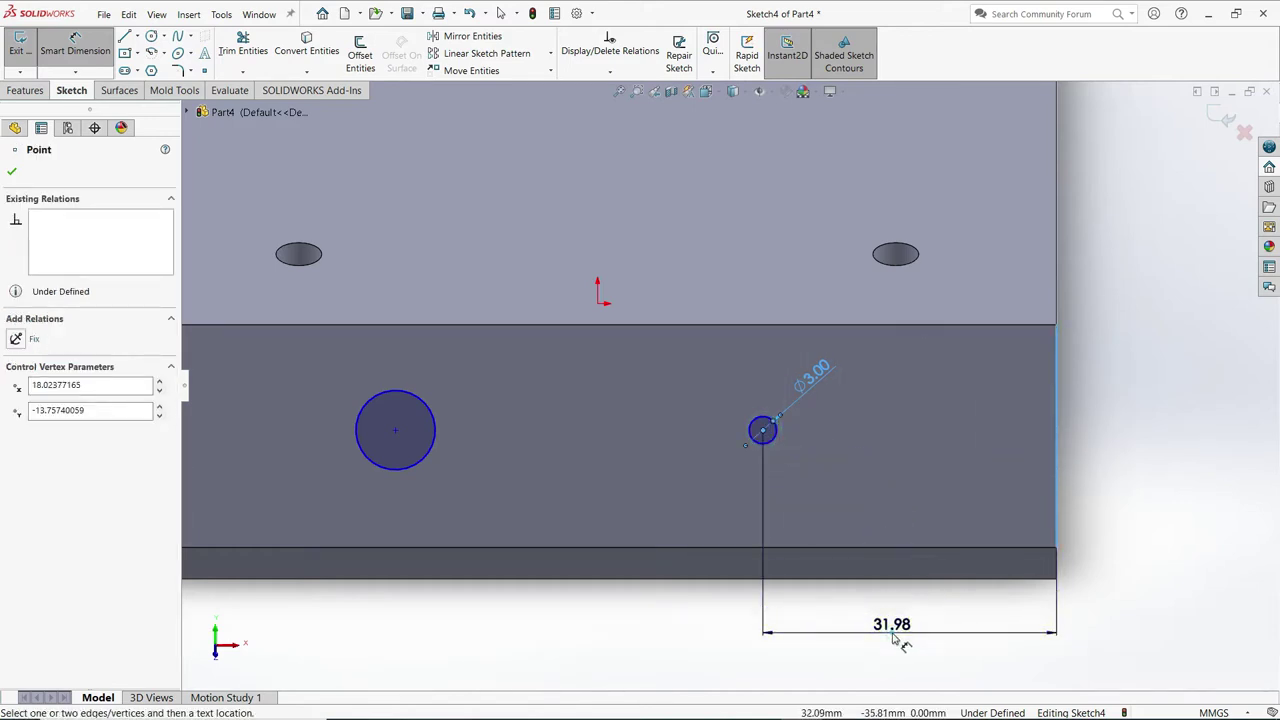
{"action": "left_click", "coordinate": [893, 634]}
{"action": "type", "text": "24"}
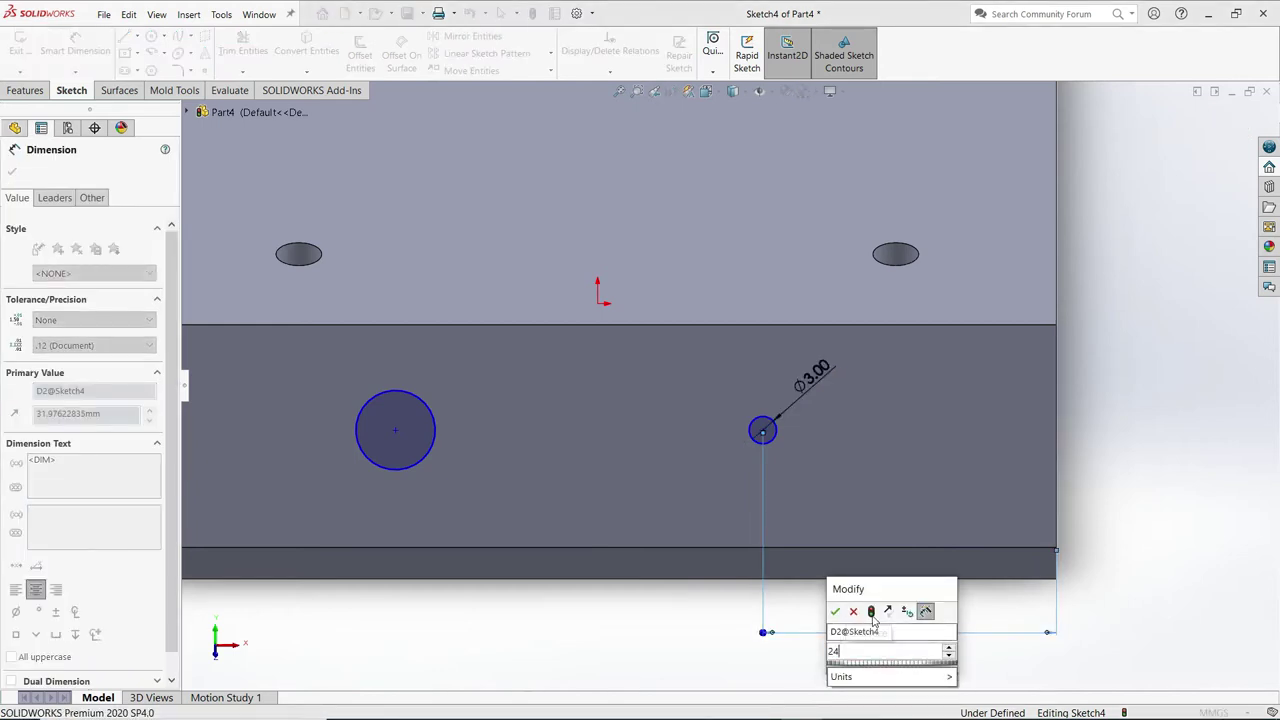
{"action": "left_click", "coordinate": [835, 612]}
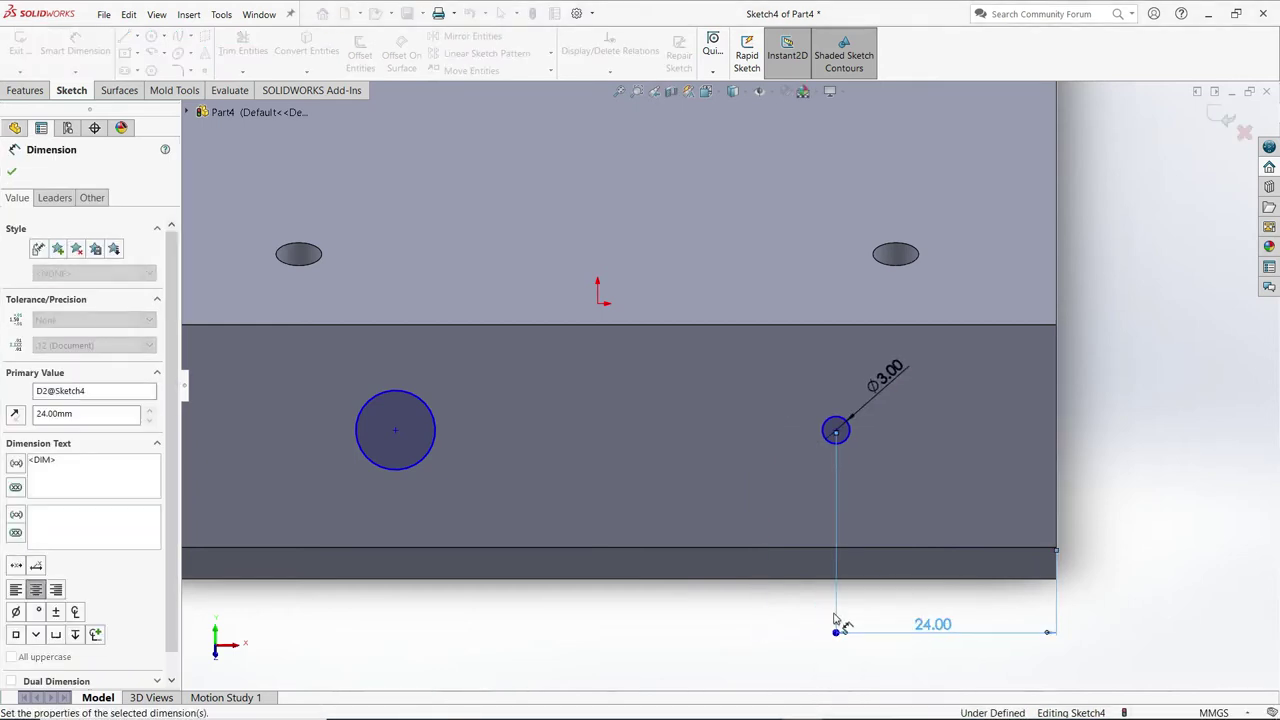
Space the circle centres 52 mm apart and the small one 12.5 mm below the top edge.
{"action": "left_click", "coordinate": [395, 432]}
{"action": "left_click", "coordinate": [836, 431]}
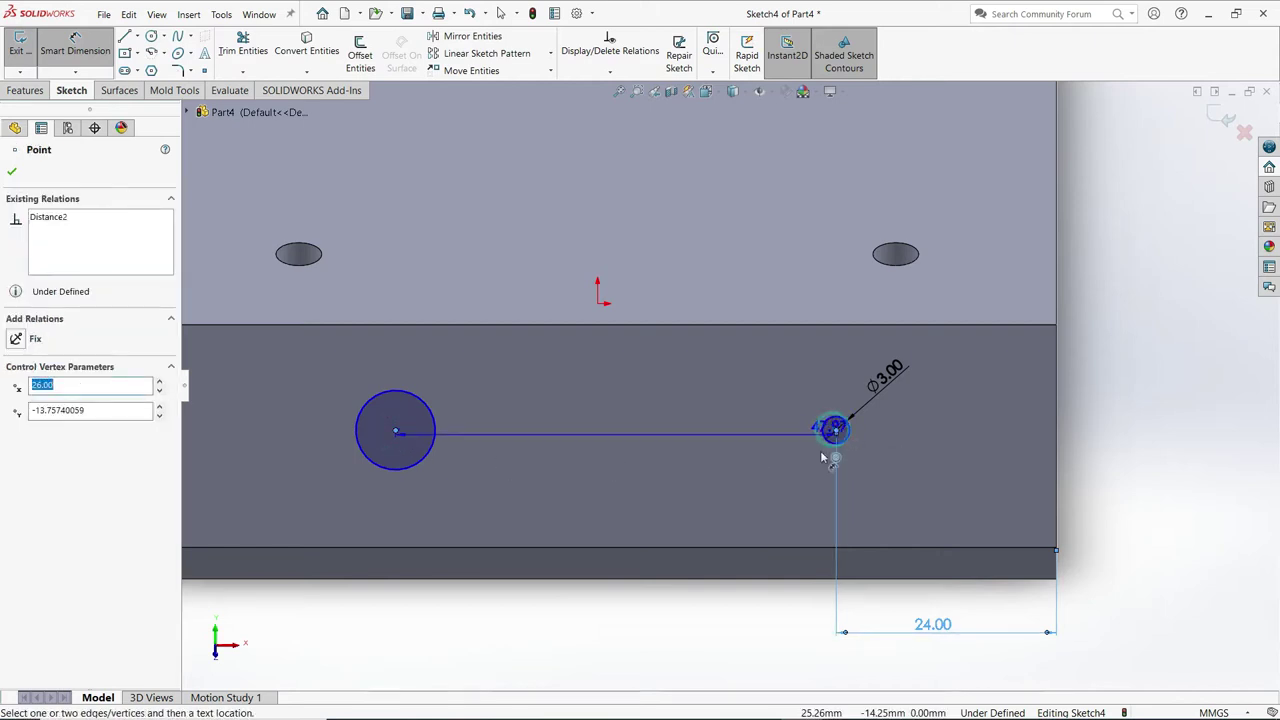
{"action": "left_click", "coordinate": [622, 632]}
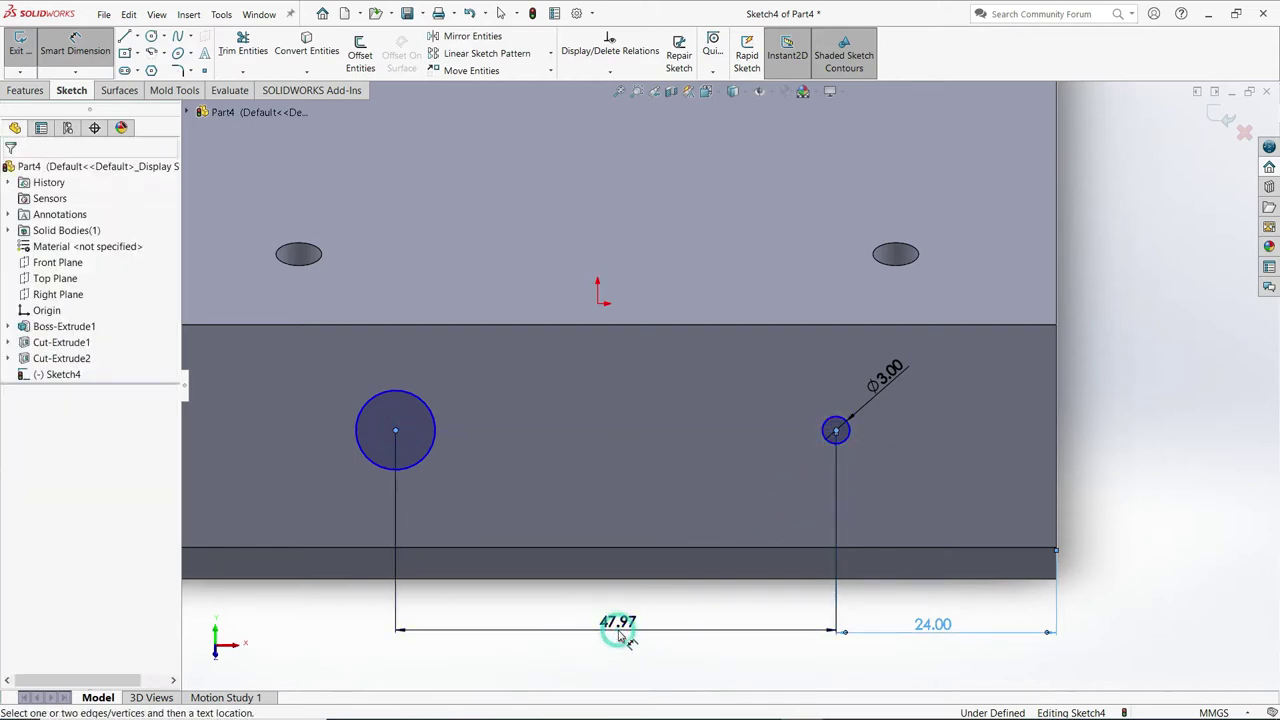
{"action": "type", "text": "52"}
{"action": "left_click", "coordinate": [562, 611]}
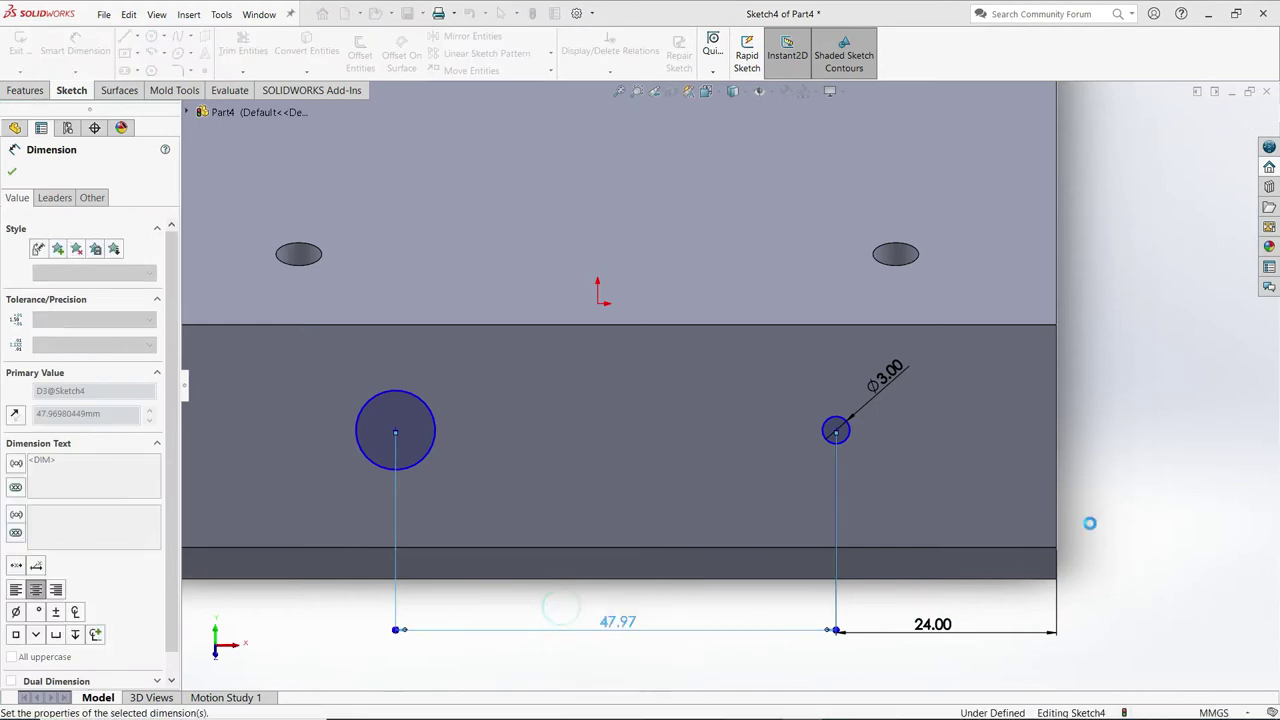
{"action": "left_click", "coordinate": [1100, 466]}
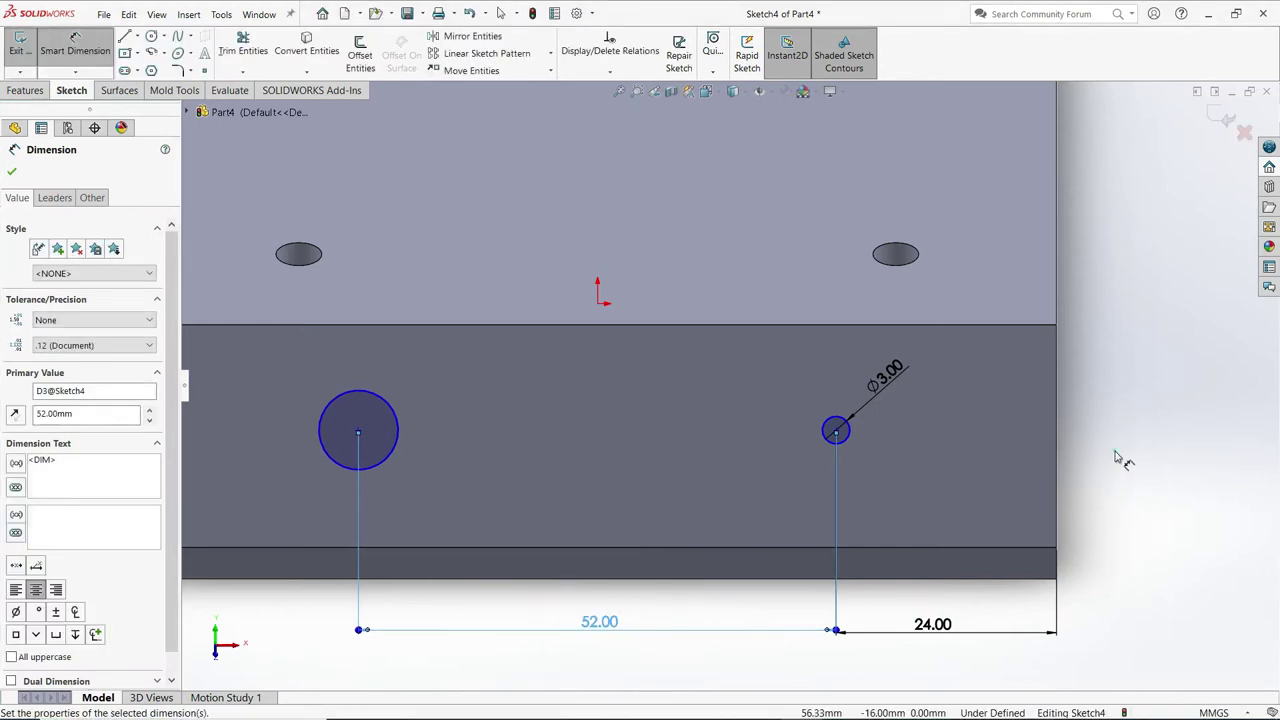
{"action": "left_click", "coordinate": [837, 431]}
{"action": "left_click", "coordinate": [836, 326]}
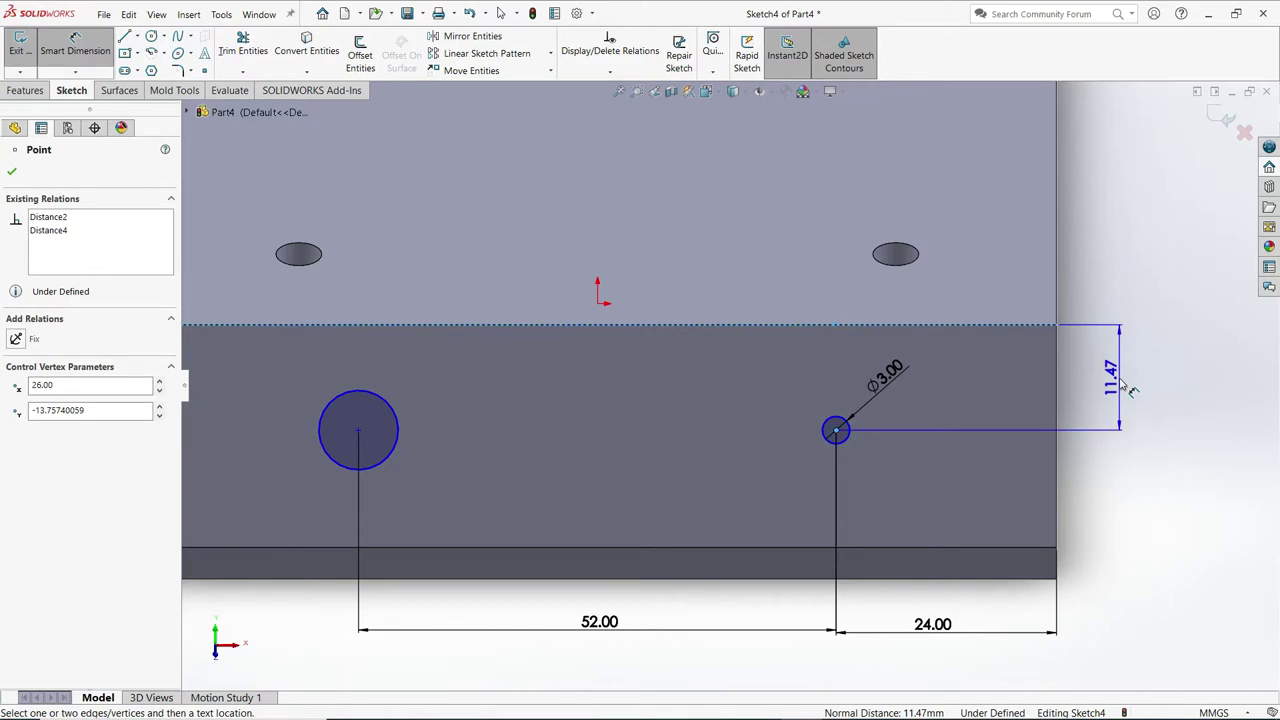
{"action": "left_click", "coordinate": [1118, 377]}
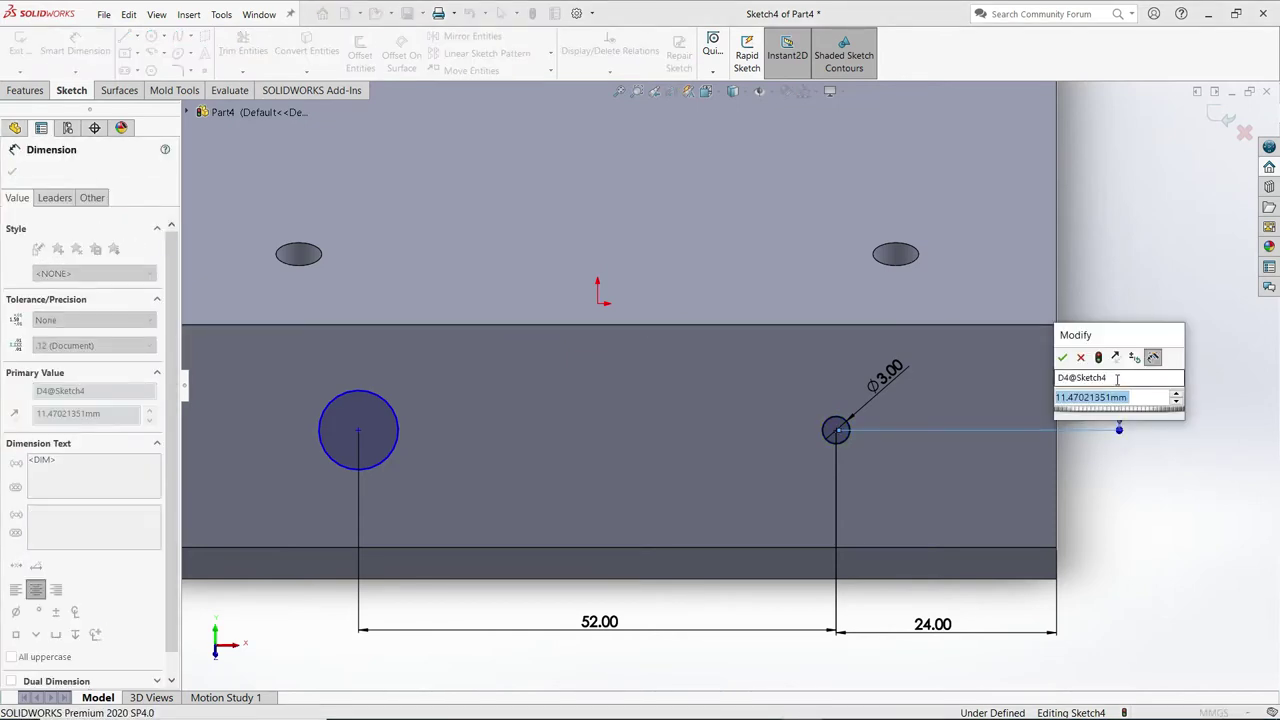
{"action": "type", "text": "12.5"}
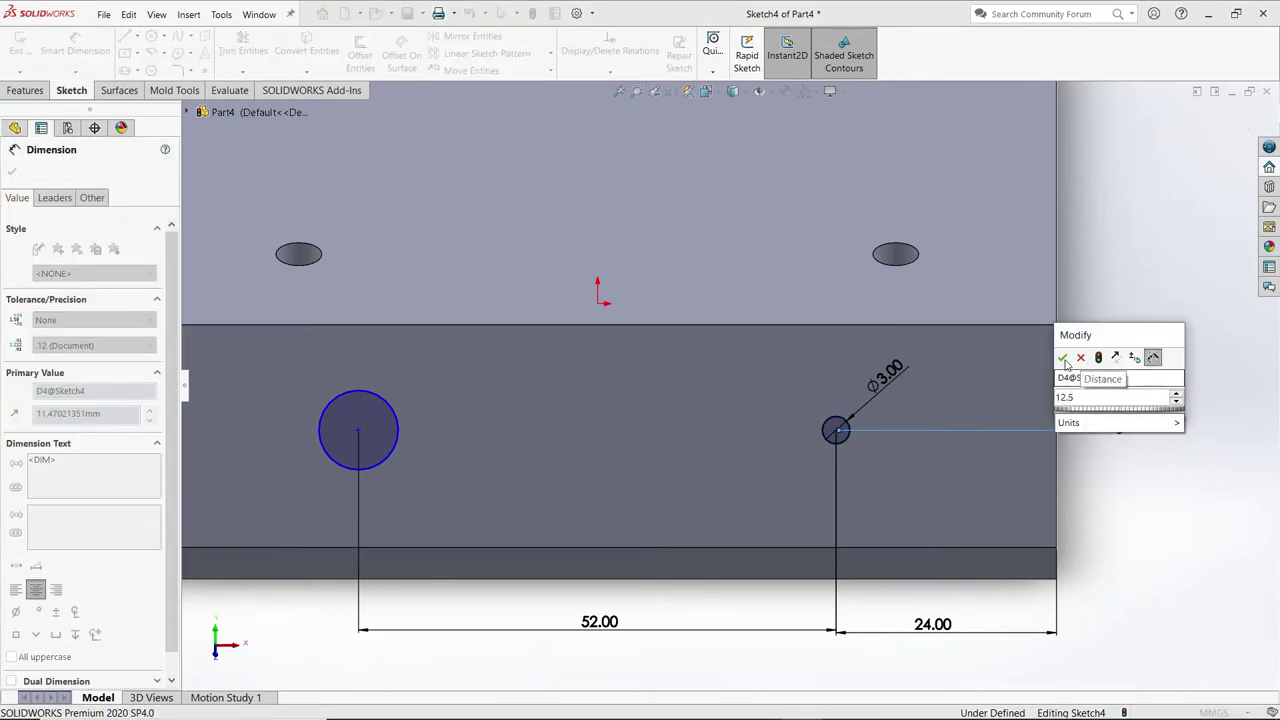
{"action": "left_click", "coordinate": [1063, 357]}
{"action": "left_click", "coordinate": [1170, 386]}
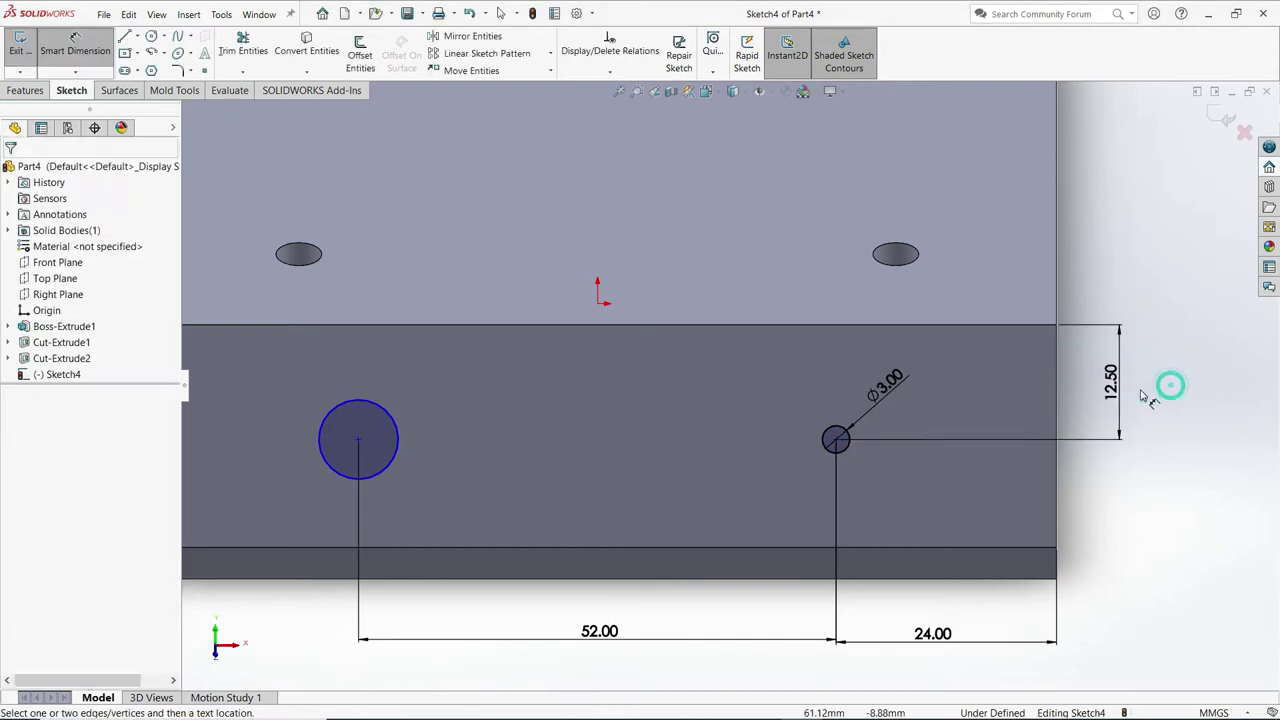
Add an Equal relation between the large and small front circles.
{"action": "left_click", "coordinate": [610, 72]}
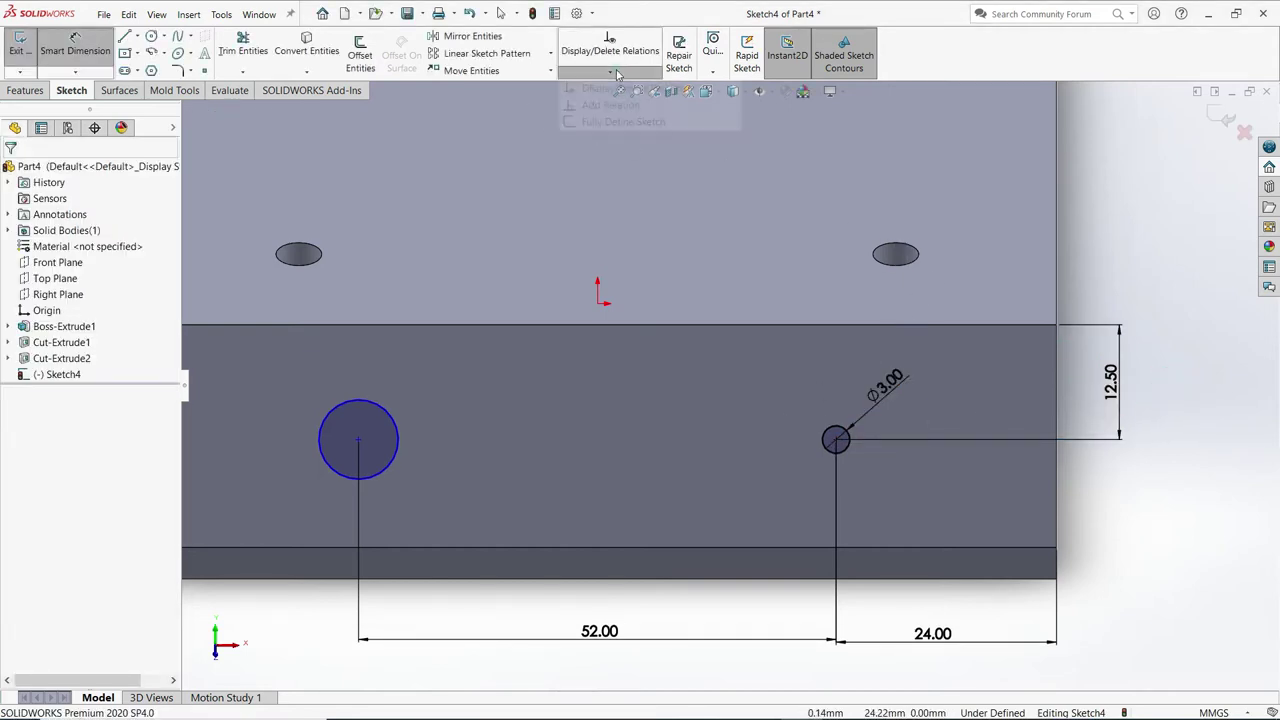
{"action": "left_click", "coordinate": [609, 106]}
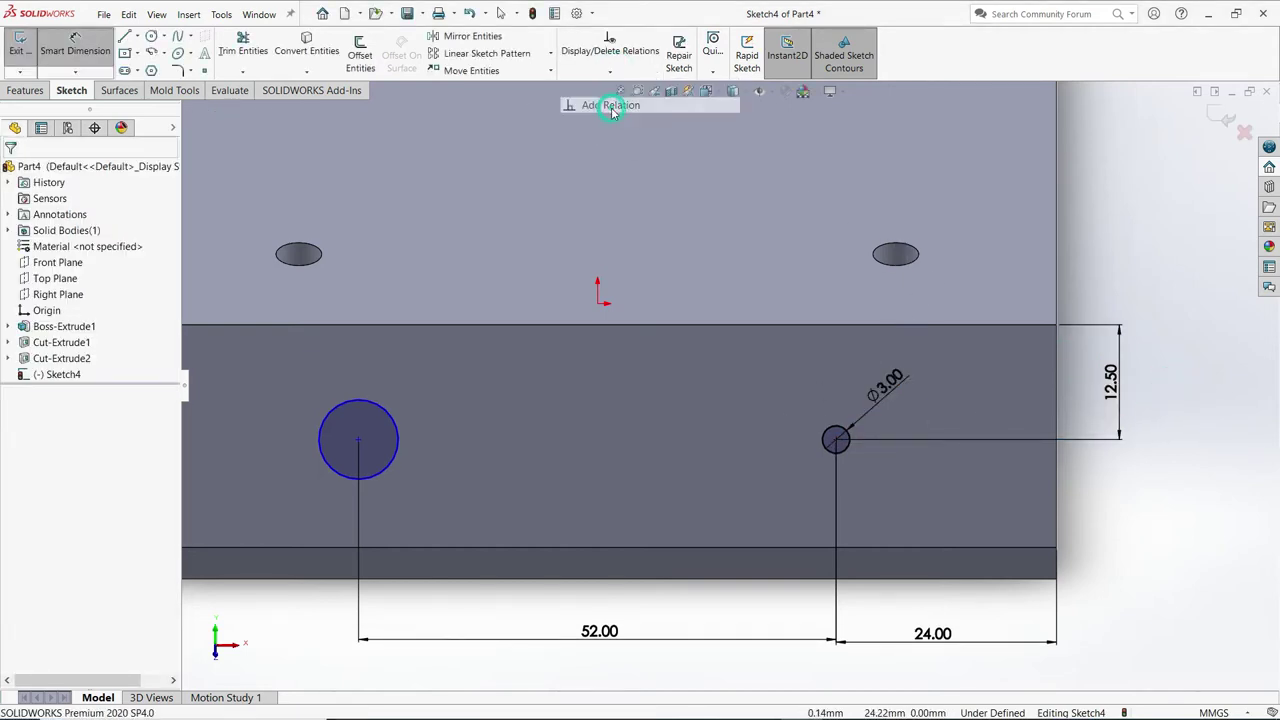
{"action": "left_click", "coordinate": [397, 437]}
{"action": "left_click", "coordinate": [828, 449]}
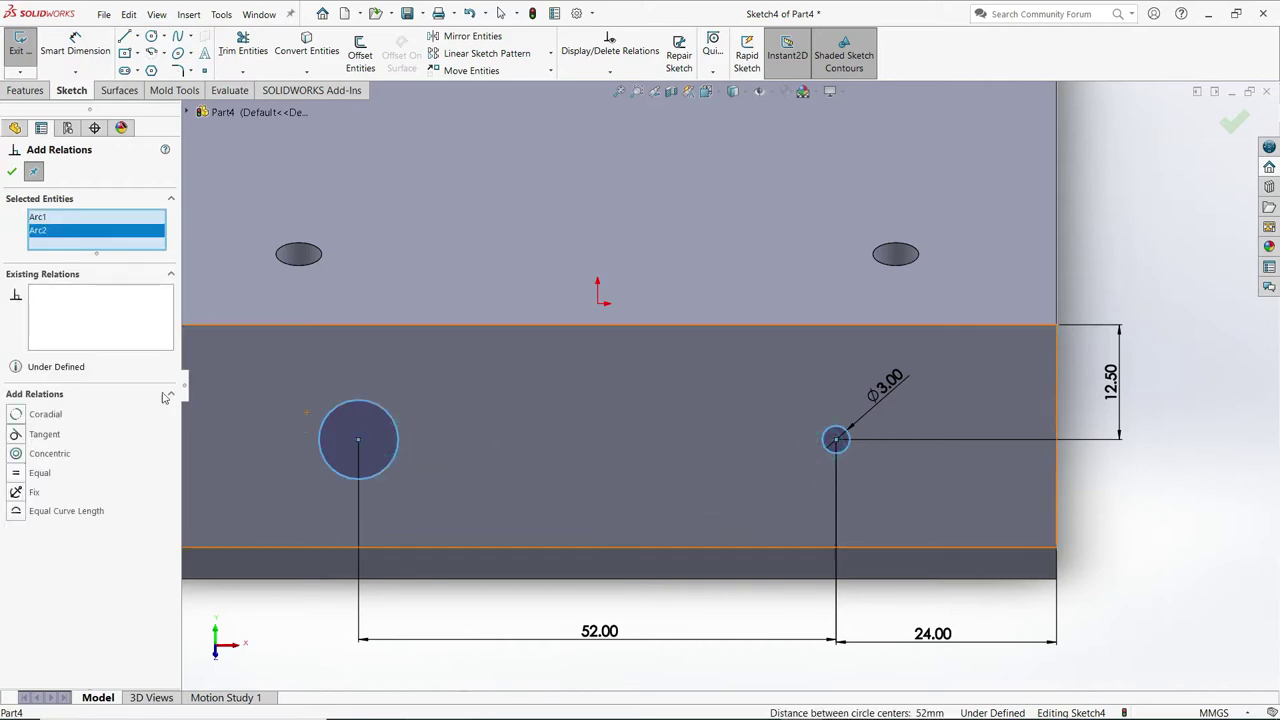
{"action": "left_click", "coordinate": [38, 473]}
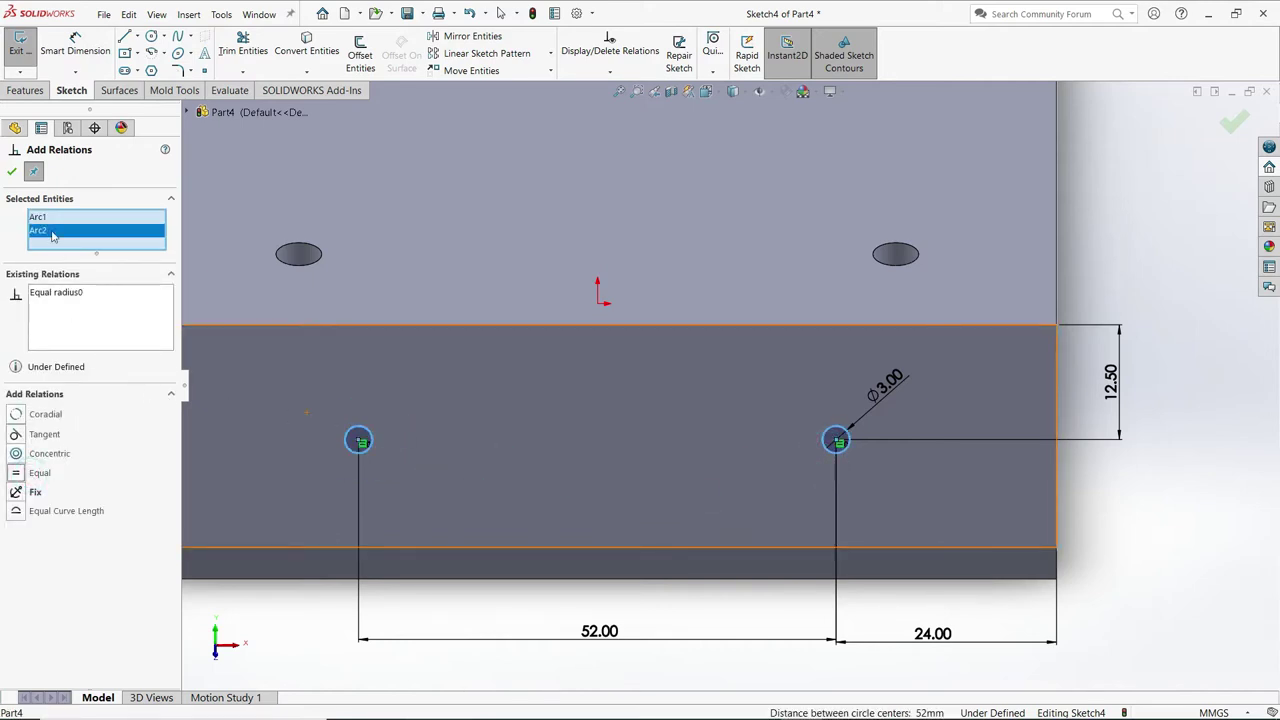
{"action": "left_click", "coordinate": [13, 172]}
{"action": "key", "text": "z"}
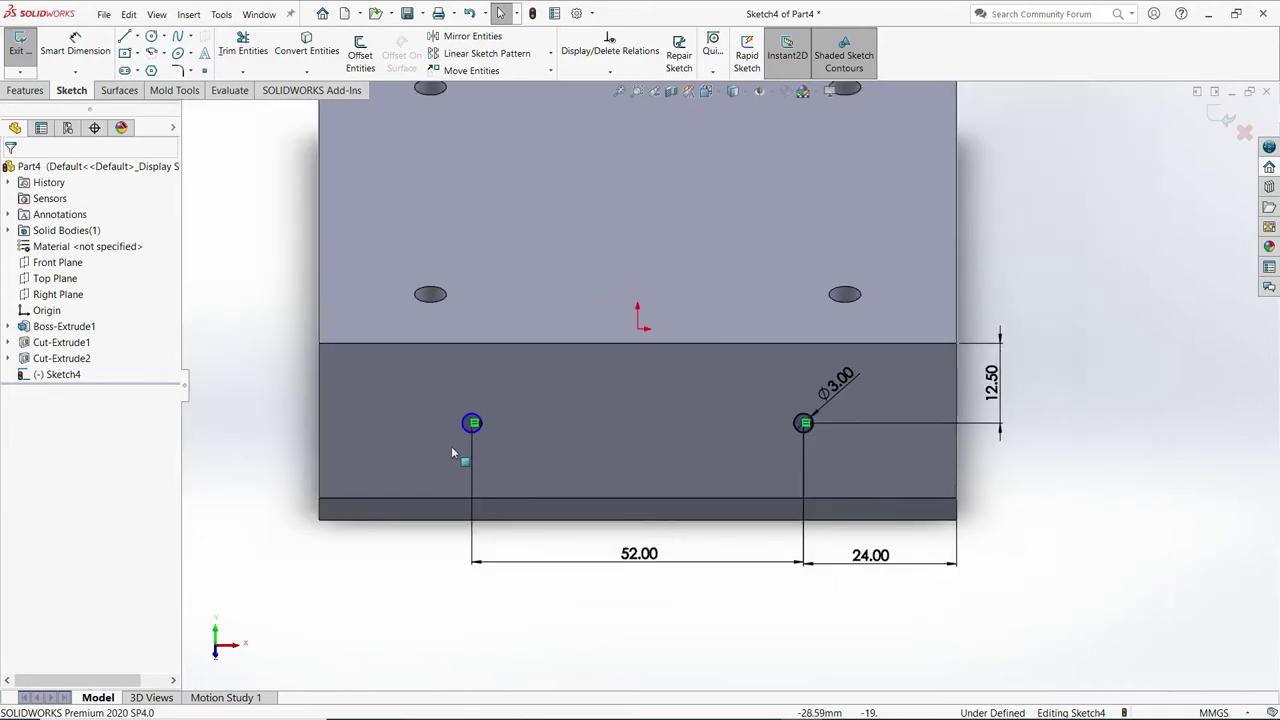
{"action": "scroll", "coordinate": [570, 444], "scroll_direction": "down", "scroll_amount": 1}
{"action": "scroll", "coordinate": [570, 444], "scroll_direction": "down", "scroll_amount": 1}
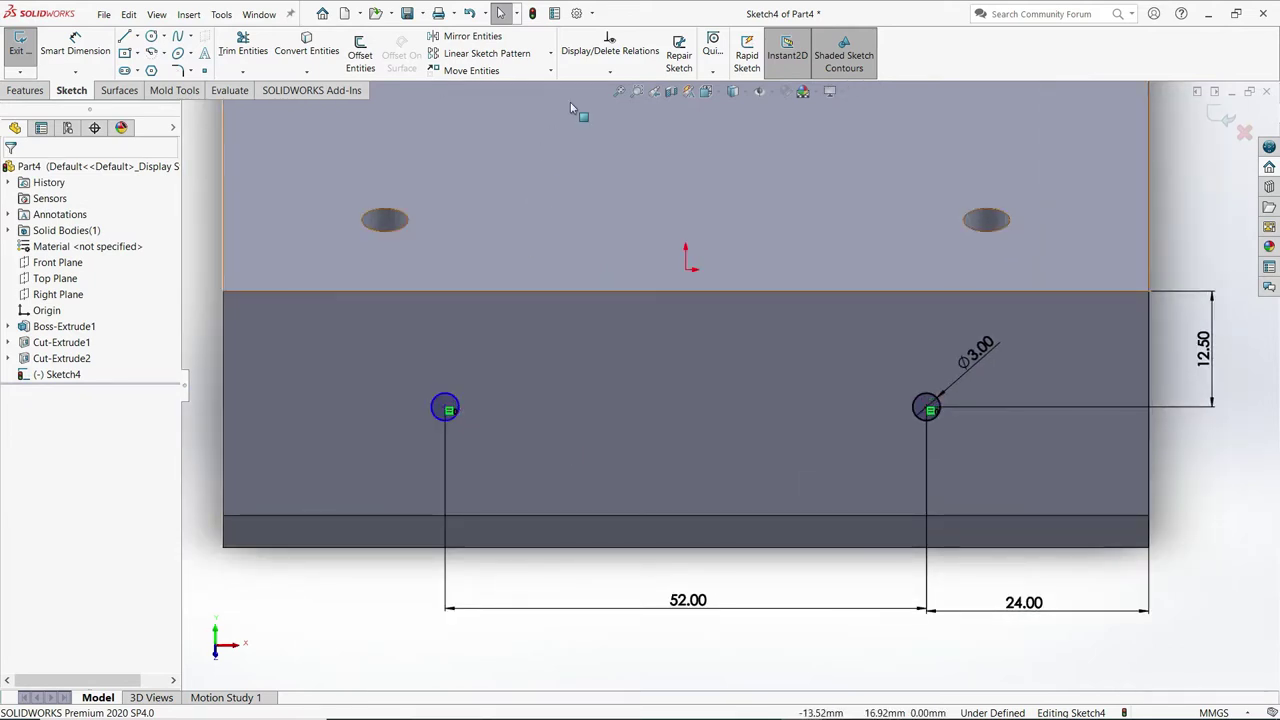
Add a Horizontal relation between the two circle centre points.
{"action": "left_click", "coordinate": [610, 72]}
{"action": "left_click", "coordinate": [612, 105]}
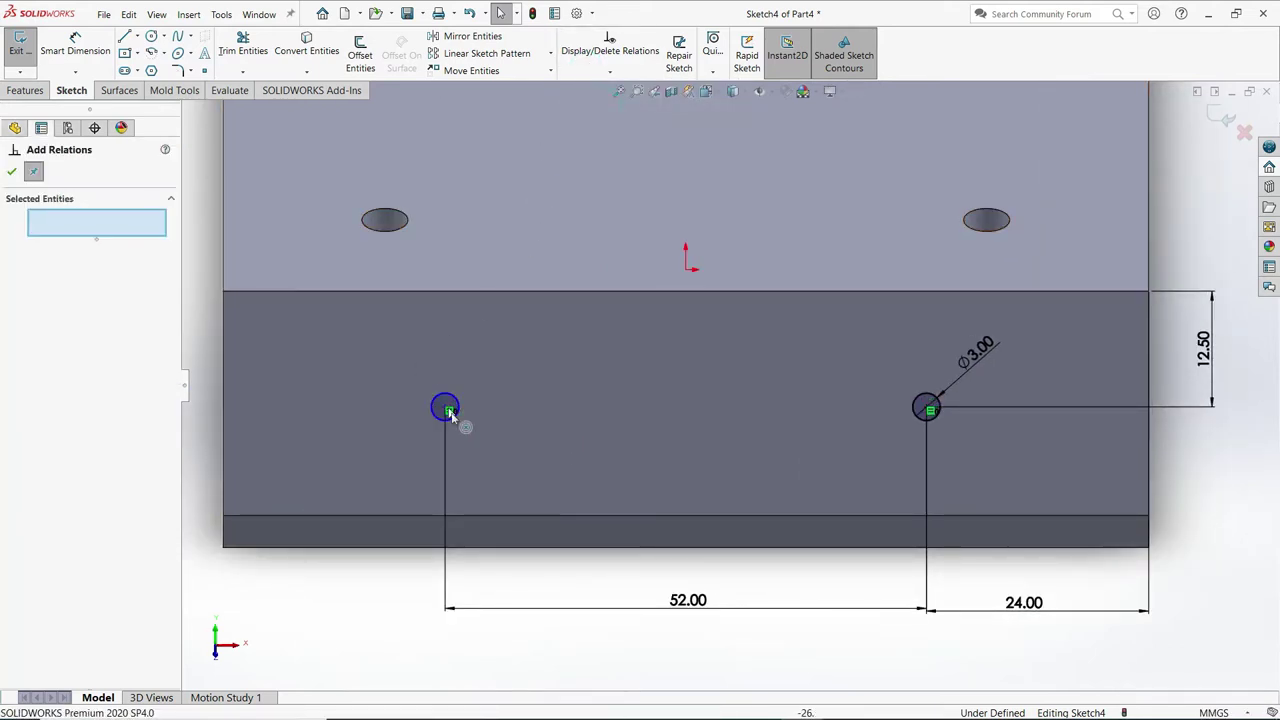
{"action": "scroll", "coordinate": [450, 415], "scroll_direction": "down", "scroll_amount": 4}
{"action": "left_click", "coordinate": [531, 380]}
{"action": "scroll", "coordinate": [1000, 390], "scroll_direction": "up", "scroll_amount": 3}
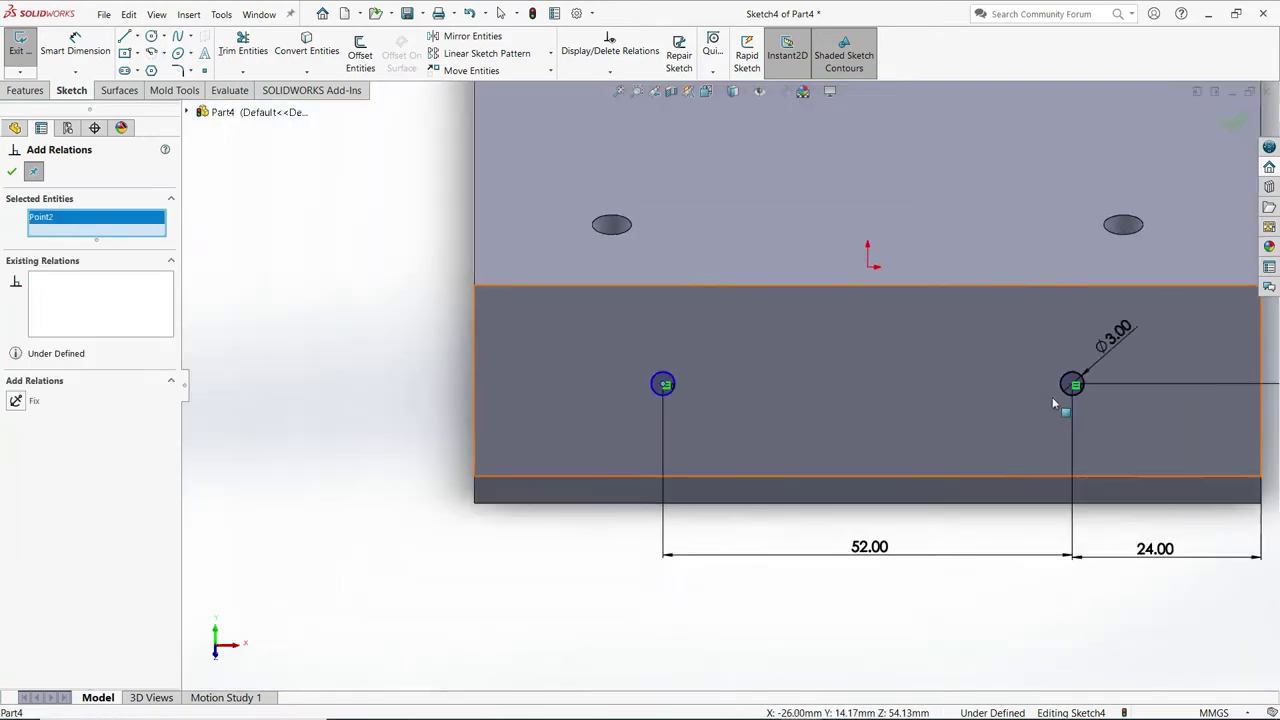
{"action": "scroll", "coordinate": [995, 377], "scroll_direction": "down", "scroll_amount": 2}
{"action": "scroll", "coordinate": [868, 385], "scroll_direction": "down", "scroll_amount": 2}
{"action": "left_click", "coordinate": [824, 381]}
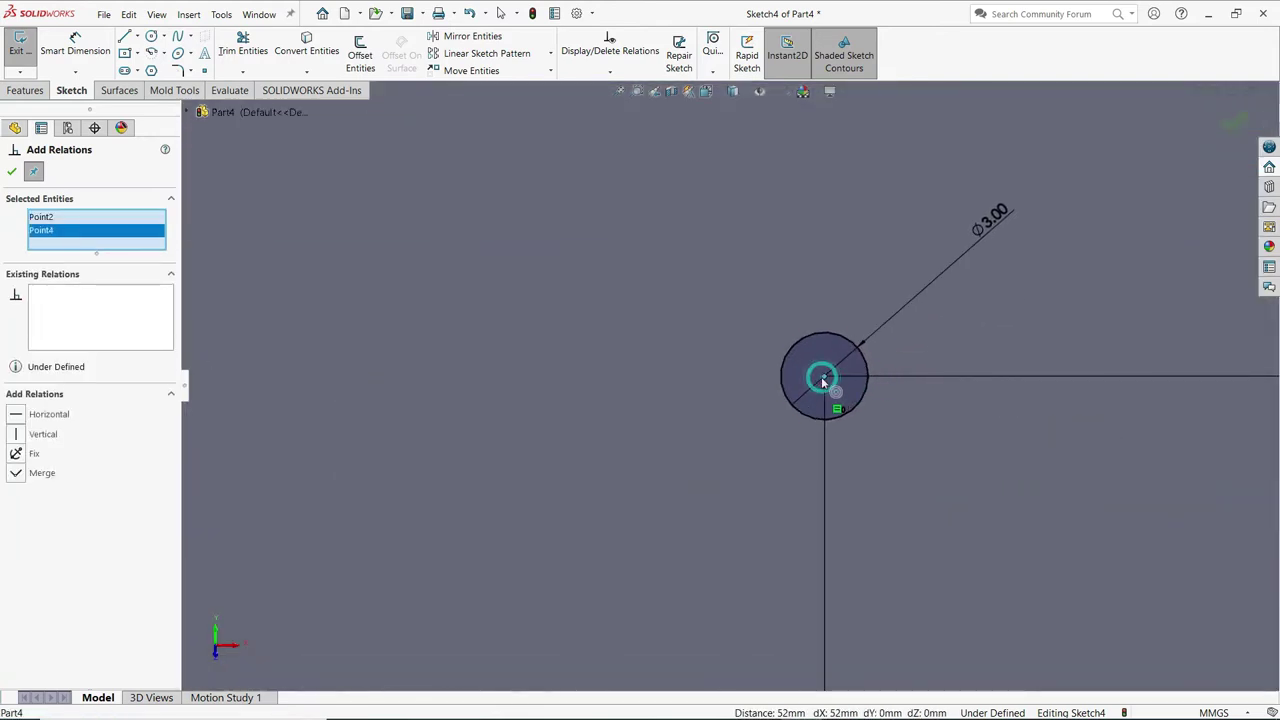
{"action": "scroll", "coordinate": [821, 376], "scroll_direction": "up", "scroll_amount": 3}
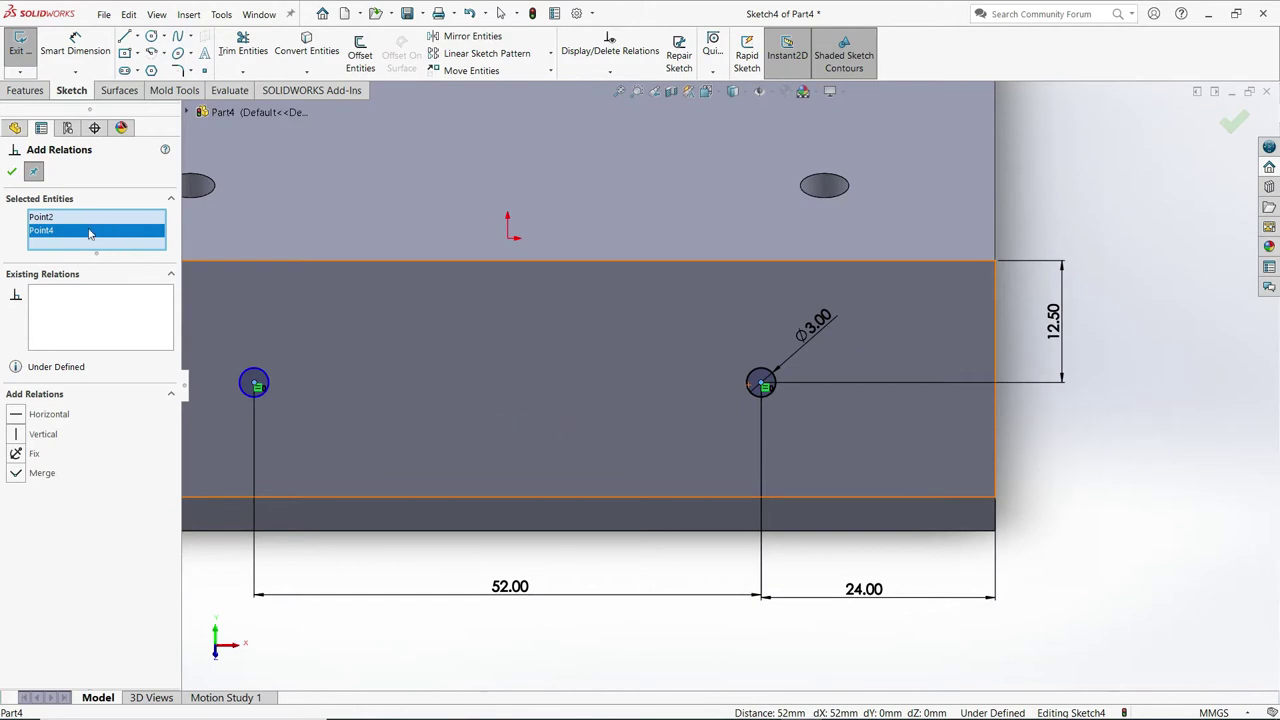
{"action": "left_click", "coordinate": [17, 415]}
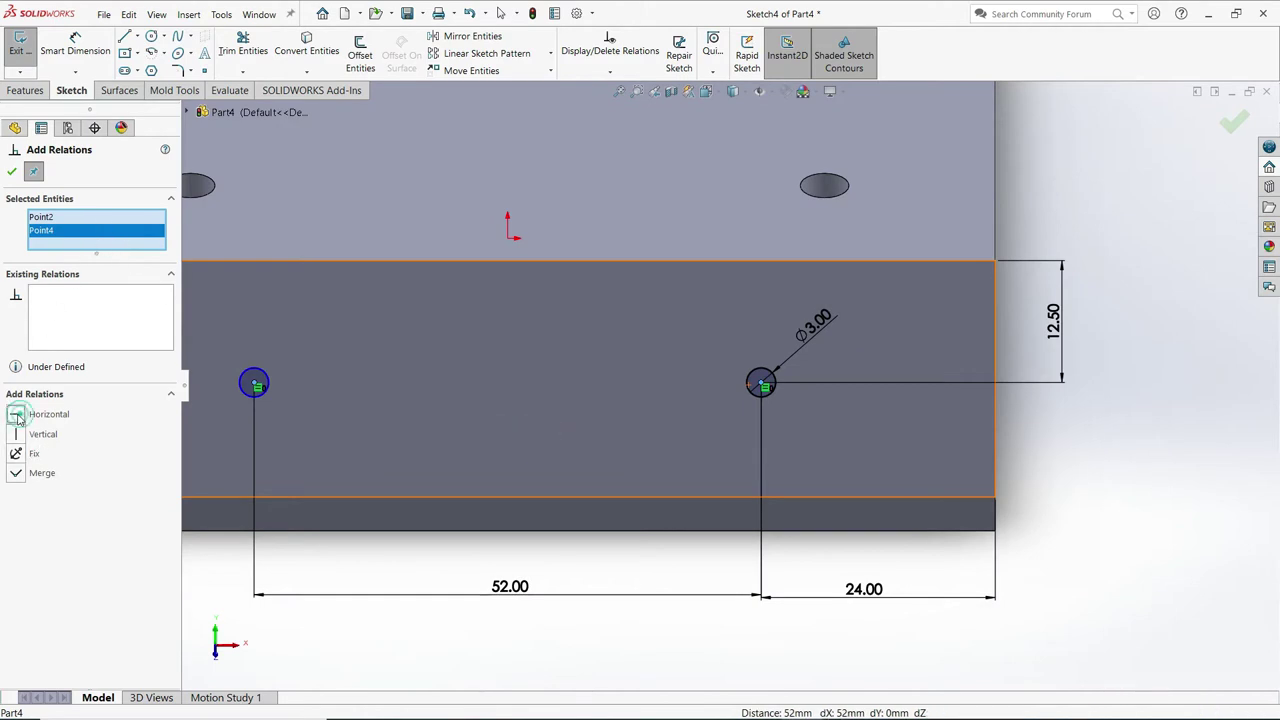
{"action": "left_click", "coordinate": [11, 174]}
{"action": "left_click", "coordinate": [1071, 457]}
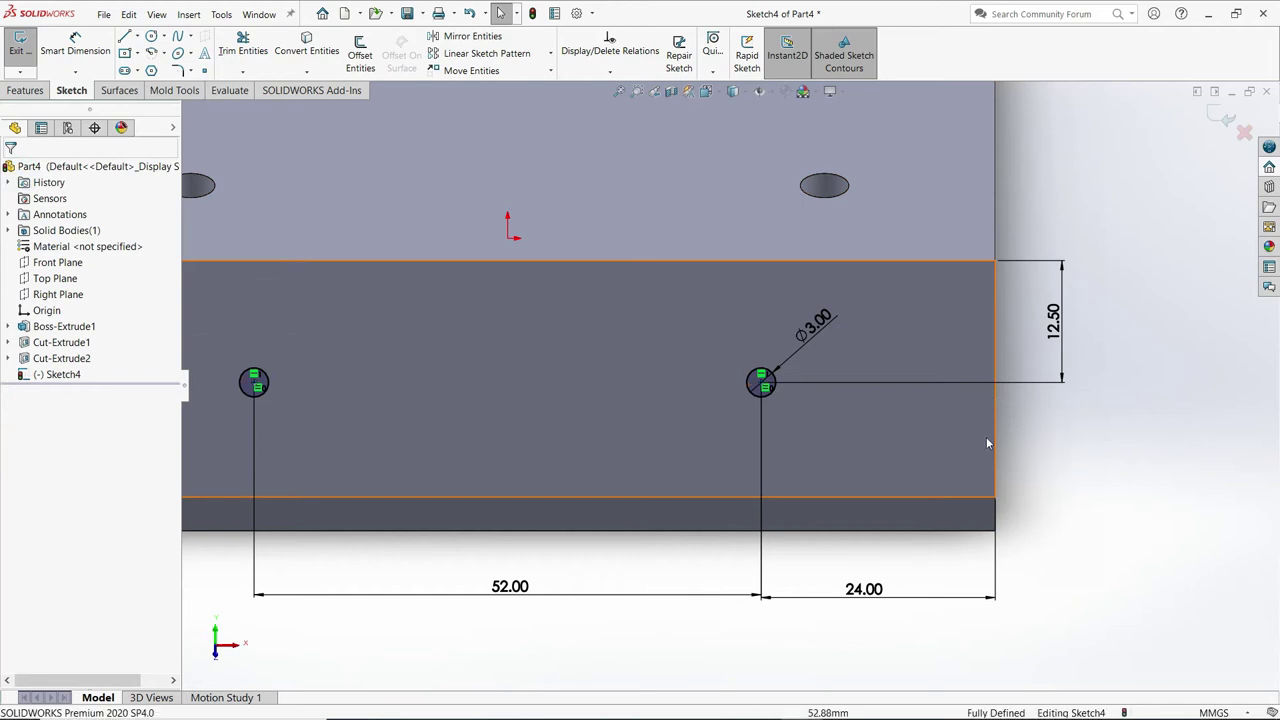
{"action": "left_click", "coordinate": [28, 91]}
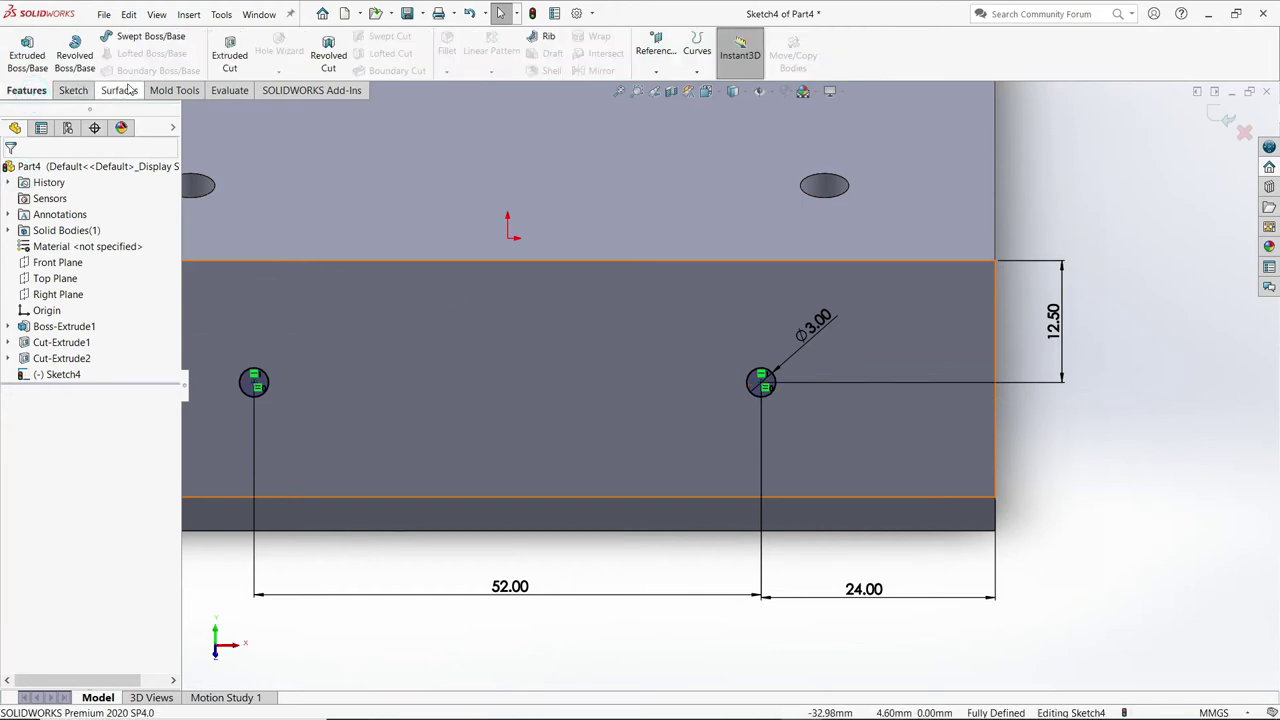
Extrude-cut the two Ø3 front circles 8 mm deep with Blind end condition.
{"action": "left_click", "coordinate": [228, 62]}
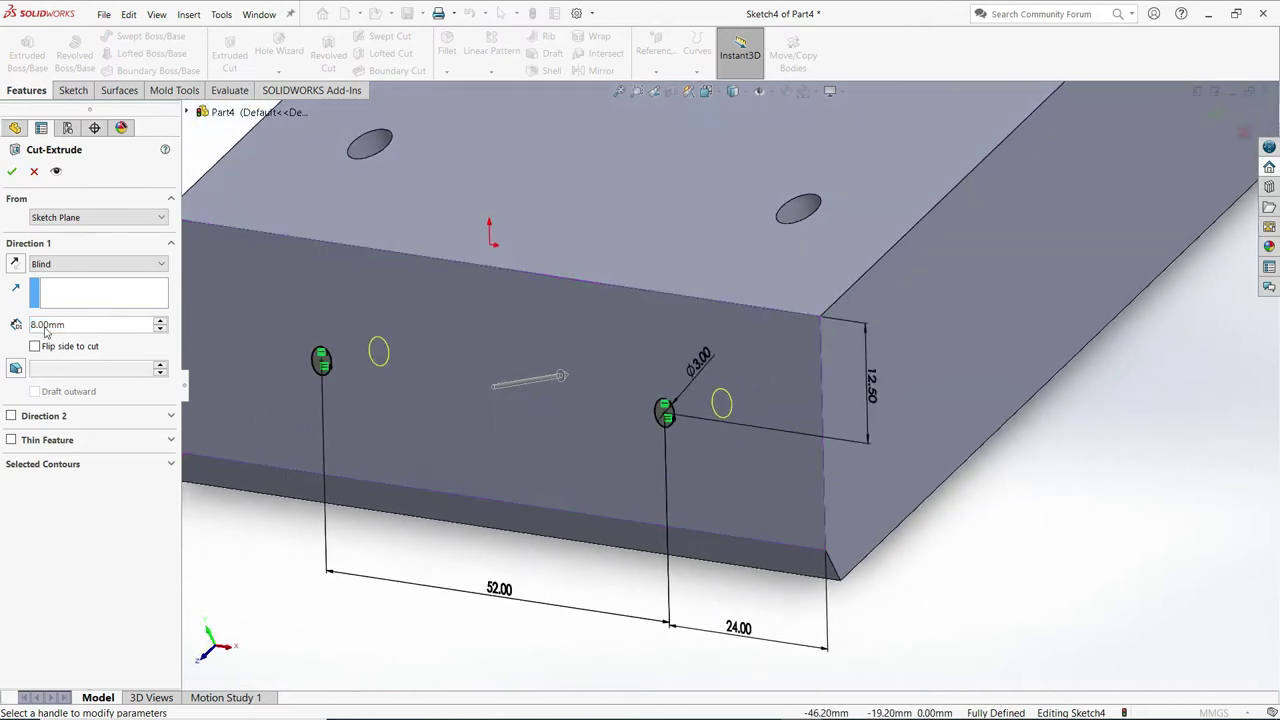
{"action": "left_click", "coordinate": [11, 173]}
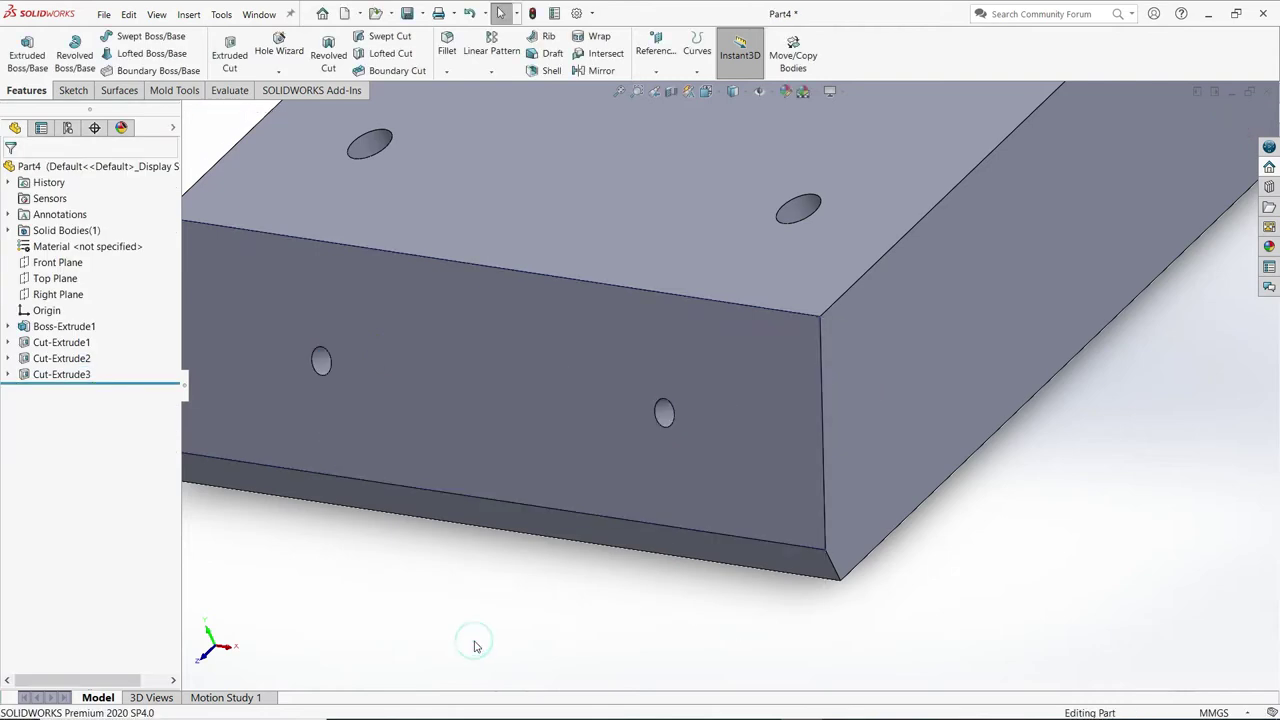
Chamfer the block's right, back and left top edges at 5 mm × 45°.
{"action": "left_click", "coordinate": [447, 72]}
{"action": "type", "text": "5"}
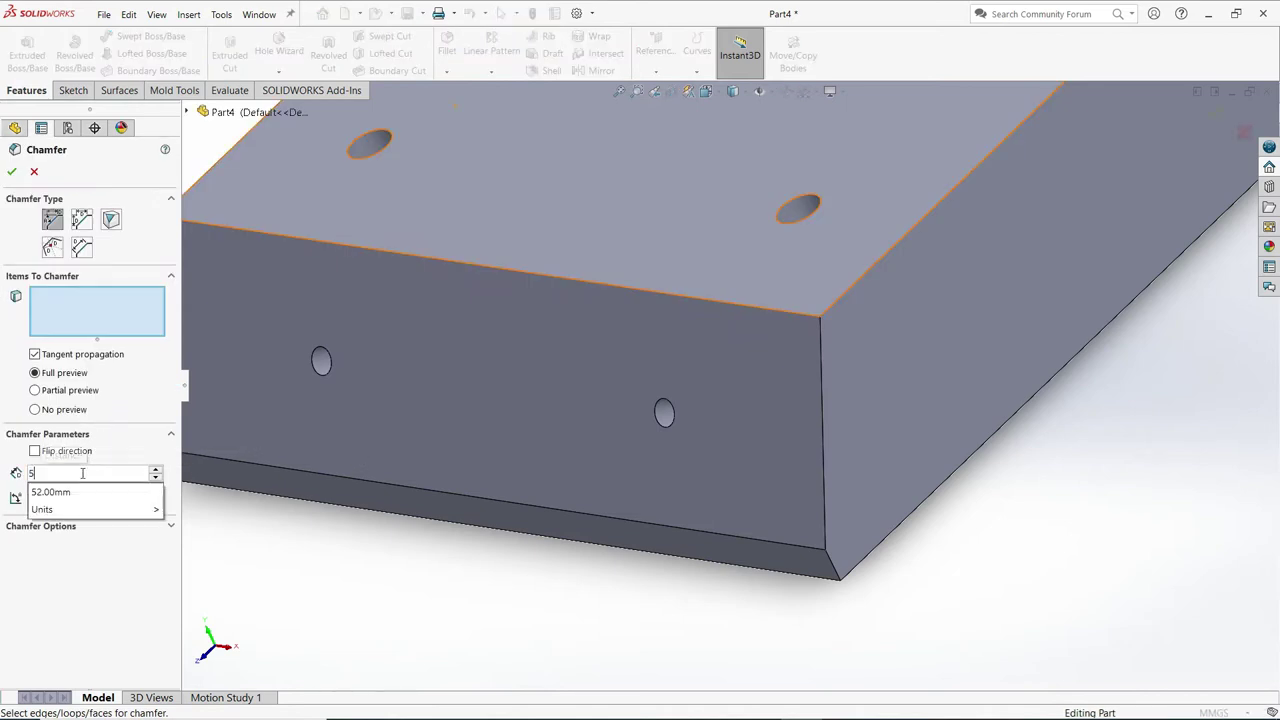
{"action": "middle_click_drag", "start_coordinate": [654, 466], "coordinate": [933, 292]}
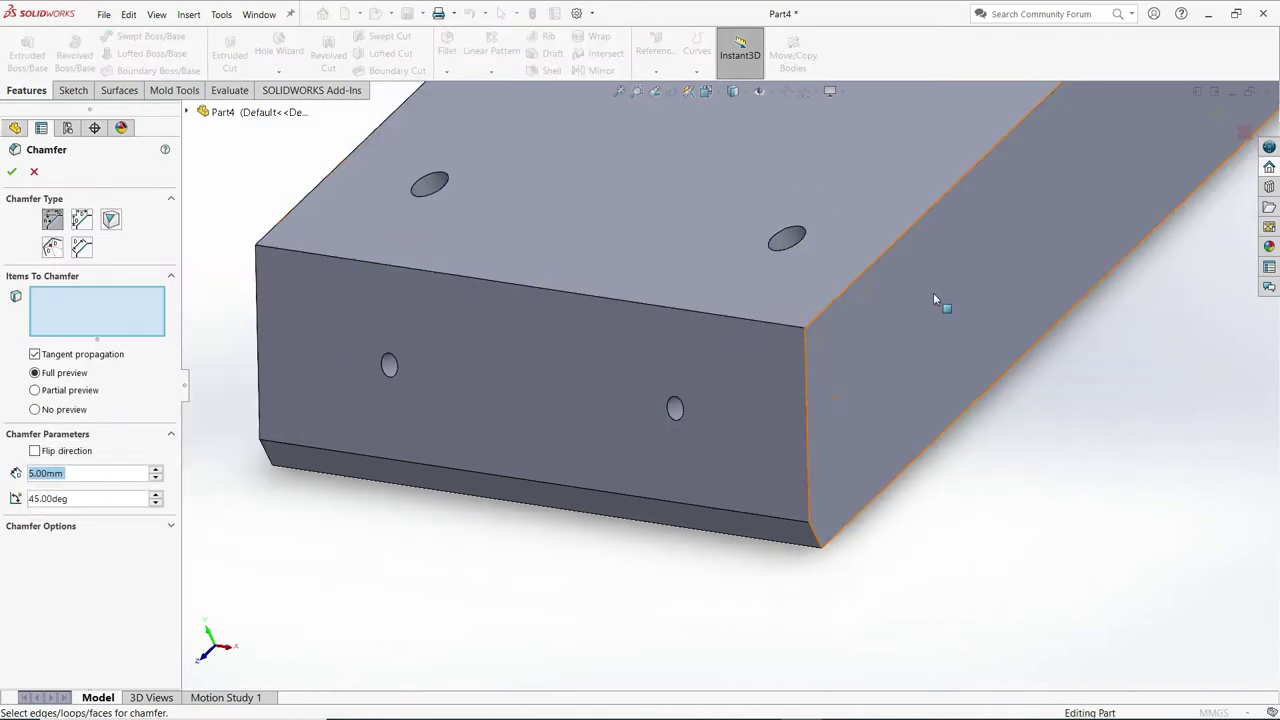
{"action": "scroll", "coordinate": [933, 292], "scroll_direction": "up", "scroll_amount": 2}
{"action": "left_click", "coordinate": [915, 218]}
{"action": "scroll", "coordinate": [817, 287], "scroll_direction": "up", "scroll_amount": 2}
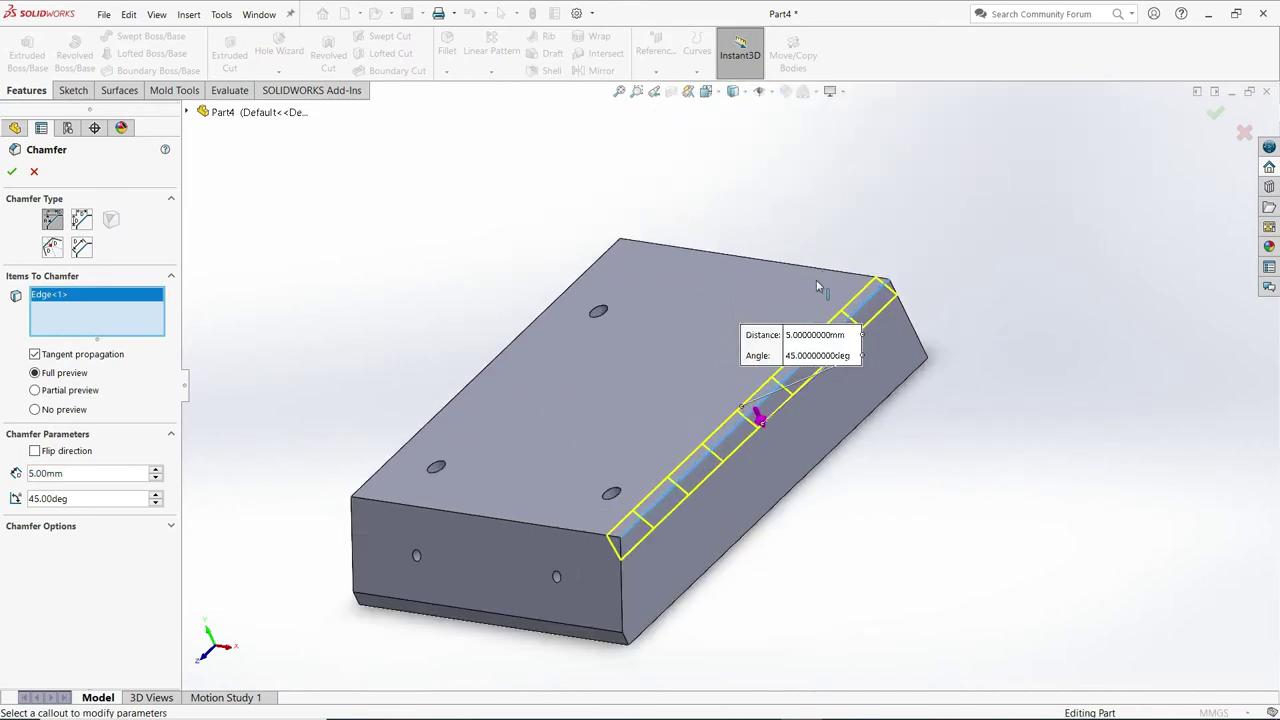
{"action": "left_click", "coordinate": [770, 262]}
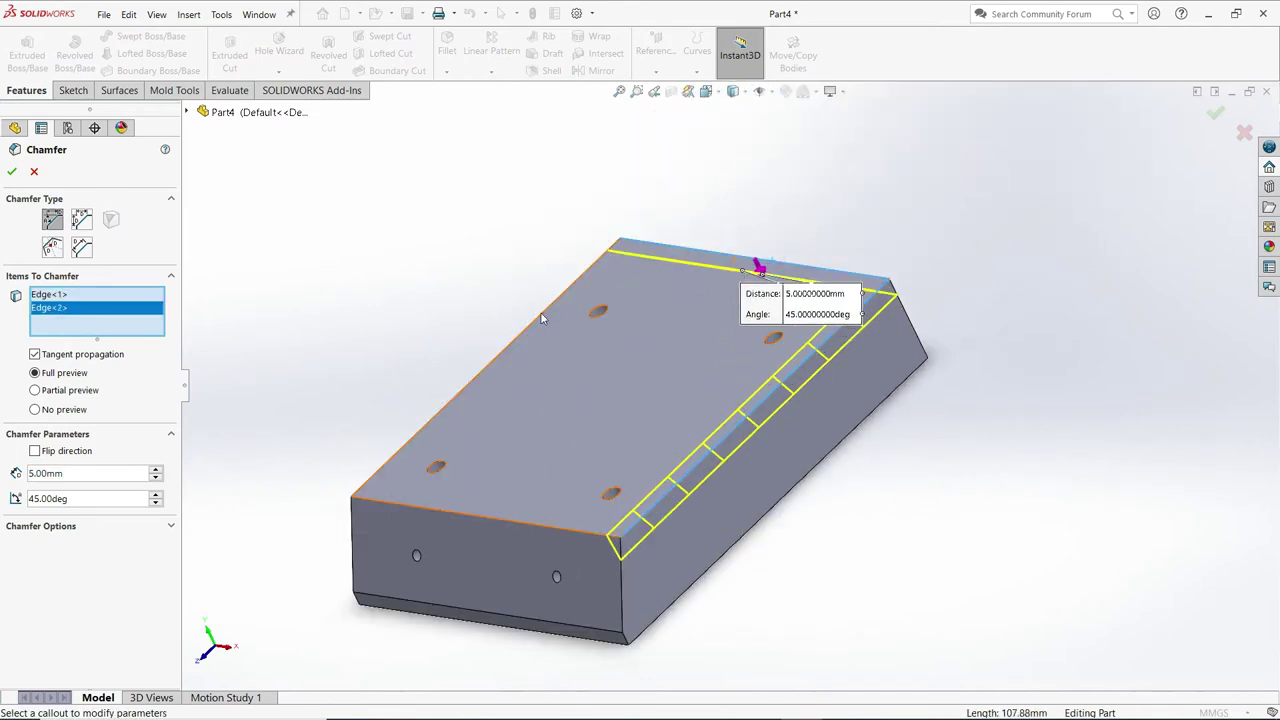
{"action": "left_click", "coordinate": [541, 319]}
{"action": "middle_click_drag", "start_coordinate": [456, 331], "coordinate": [486, 251]}
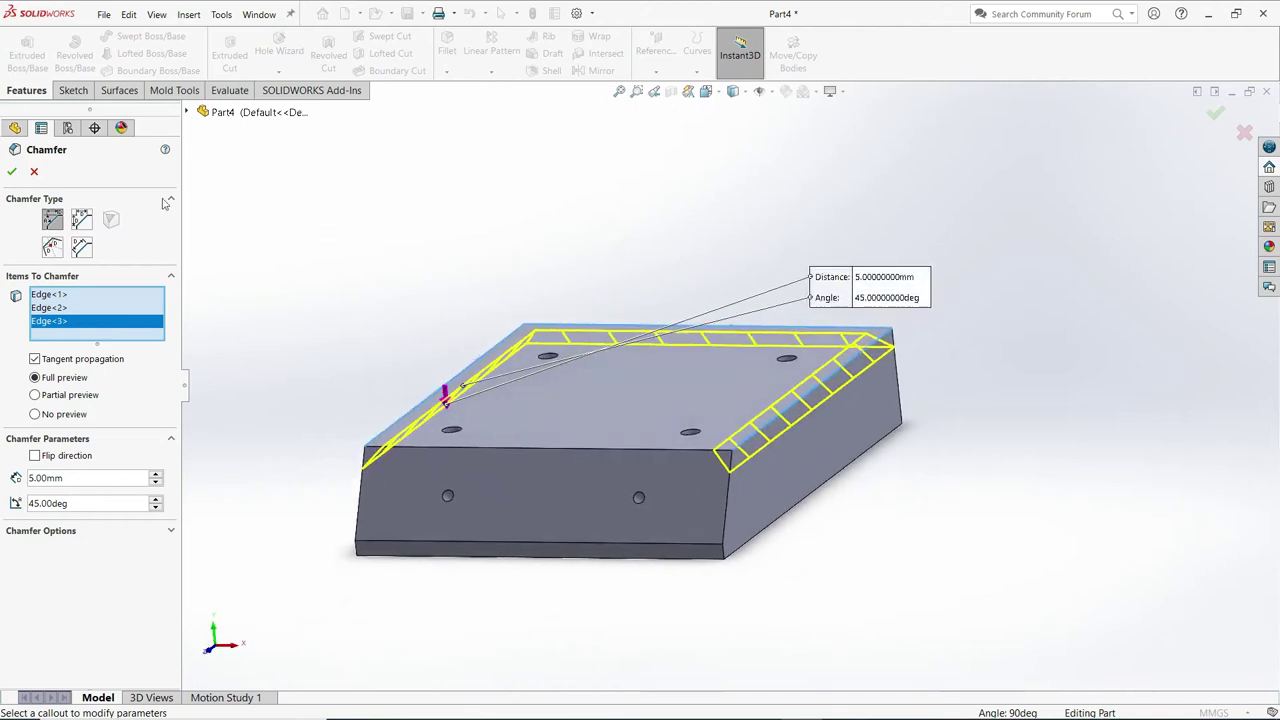
{"action": "left_click", "coordinate": [11, 172]}
{"action": "mouse_move", "coordinate": [449, 245]}
{"action": "middle_mouse_down"}
{"action": "mouse_move", "coordinate": [655, 380]}
{"action": "mouse_move", "coordinate": [625, 408]}
{"action": "mouse_move", "coordinate": [659, 398]}
{"action": "middle_mouse_up"}
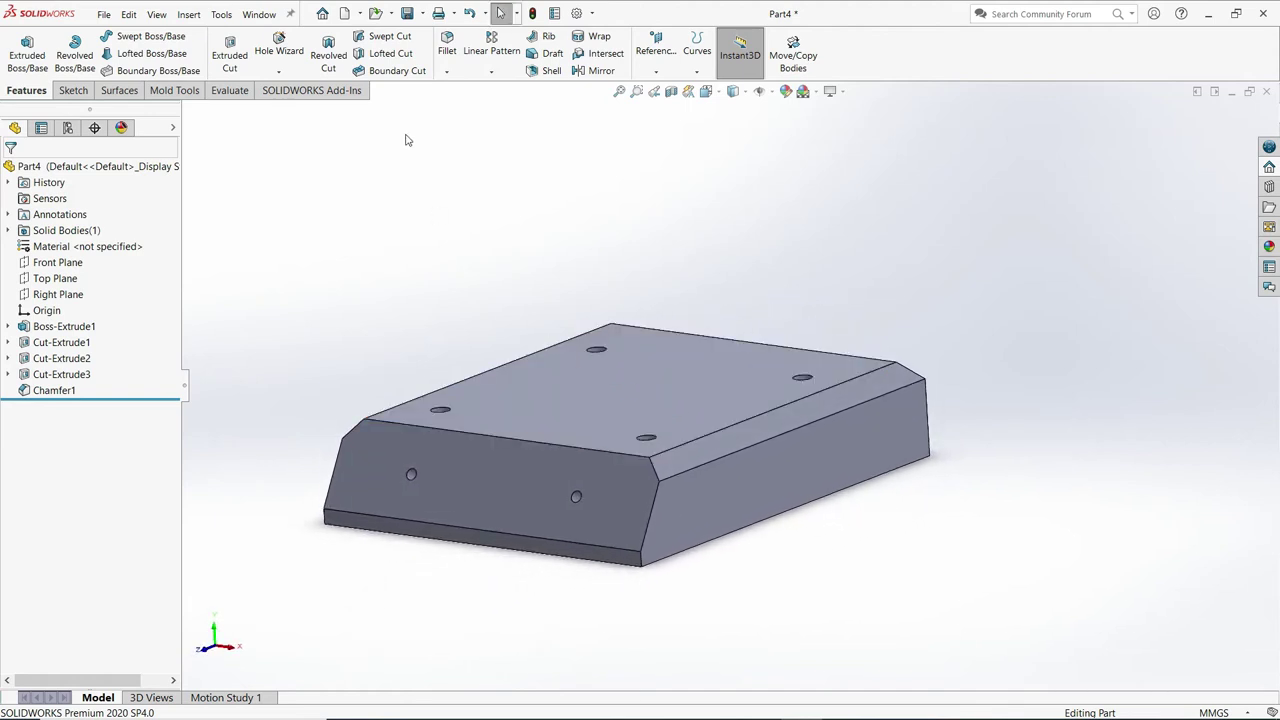
Start a 0.50 mm fillet and select the near corner, chamfer, top-left and long top edges.
{"action": "left_click", "coordinate": [448, 74]}
{"action": "left_click", "coordinate": [460, 86]}
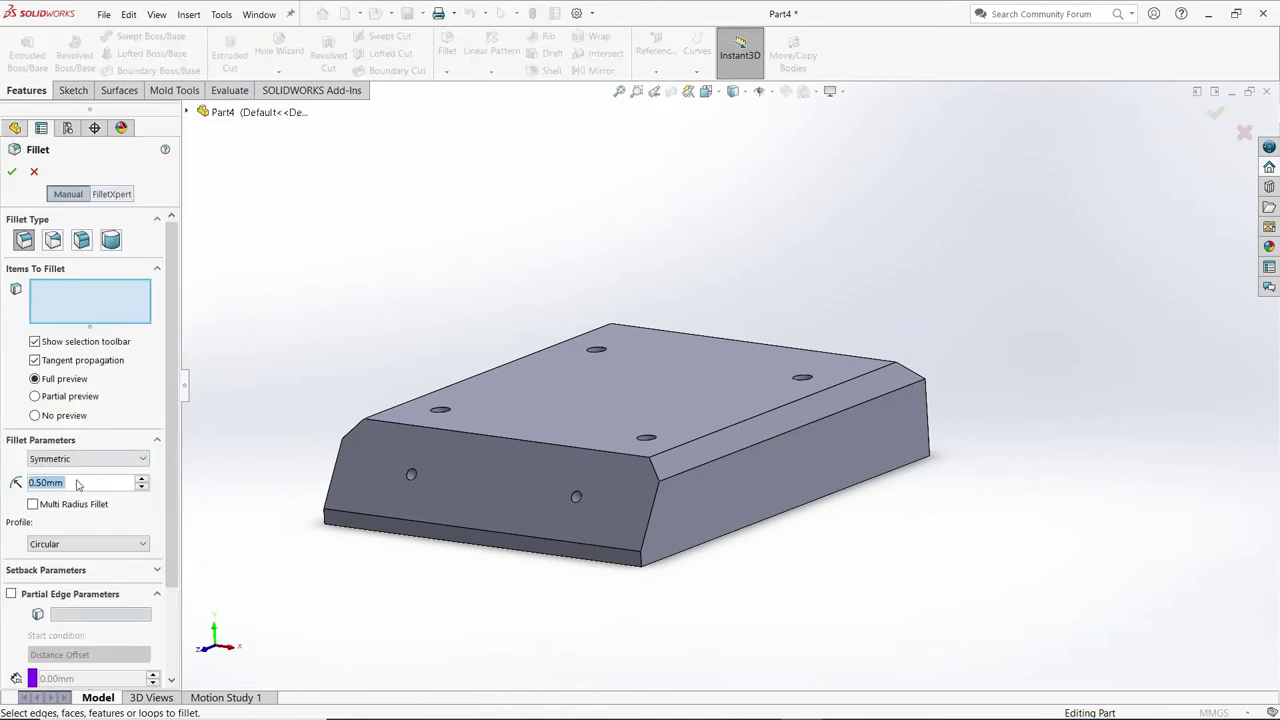
{"action": "left_click", "coordinate": [83, 481]}
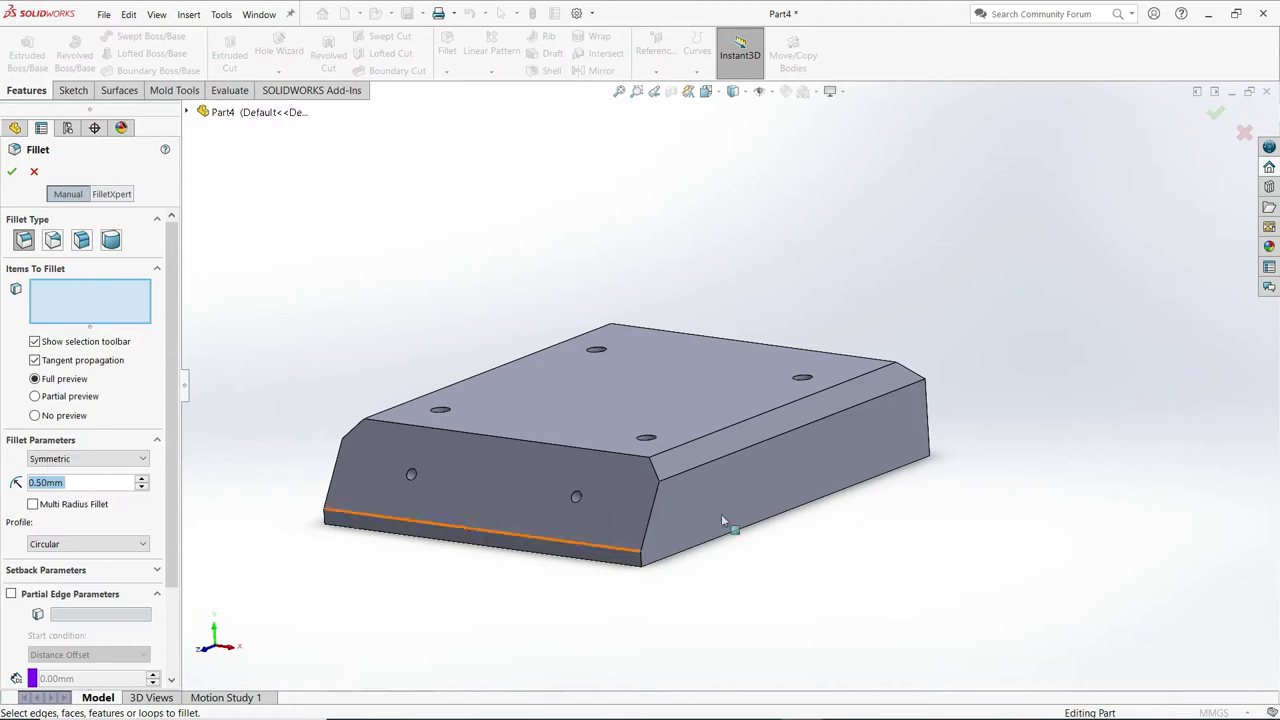
{"action": "scroll", "coordinate": [736, 492], "scroll_direction": "down", "scroll_amount": 5}
{"action": "left_click", "coordinate": [450, 618]}
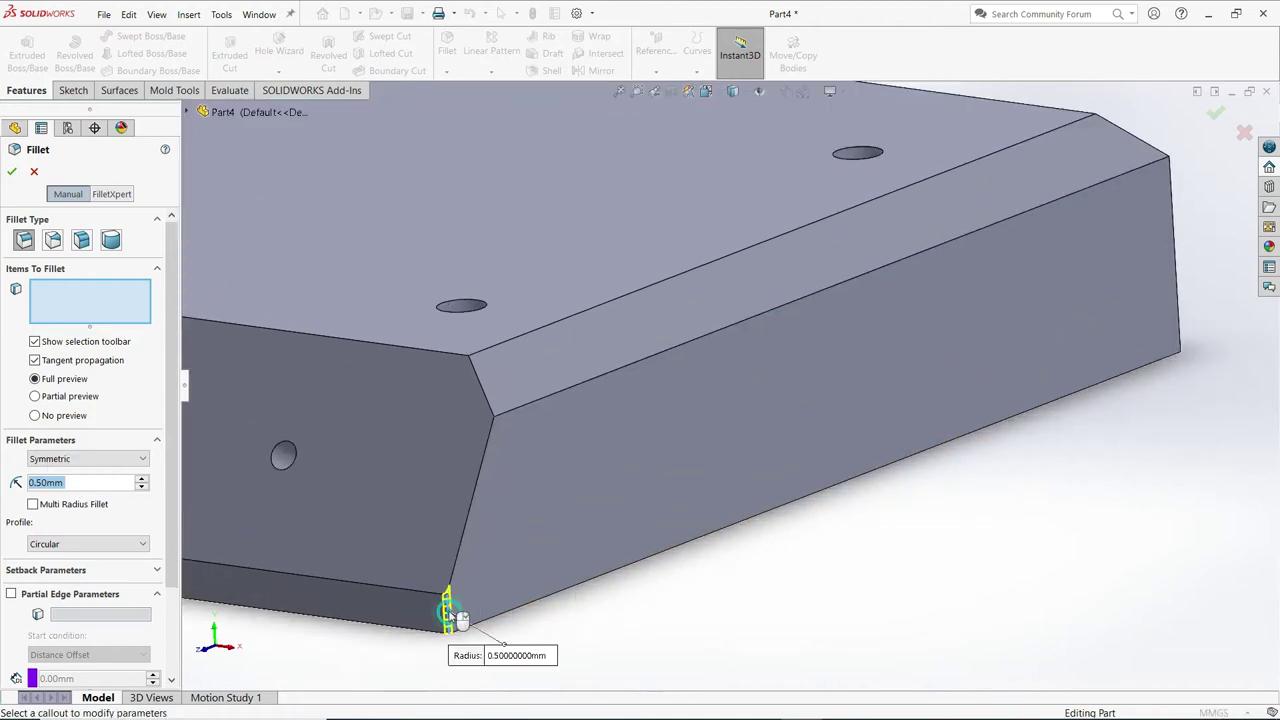
{"action": "left_click", "coordinate": [481, 460]}
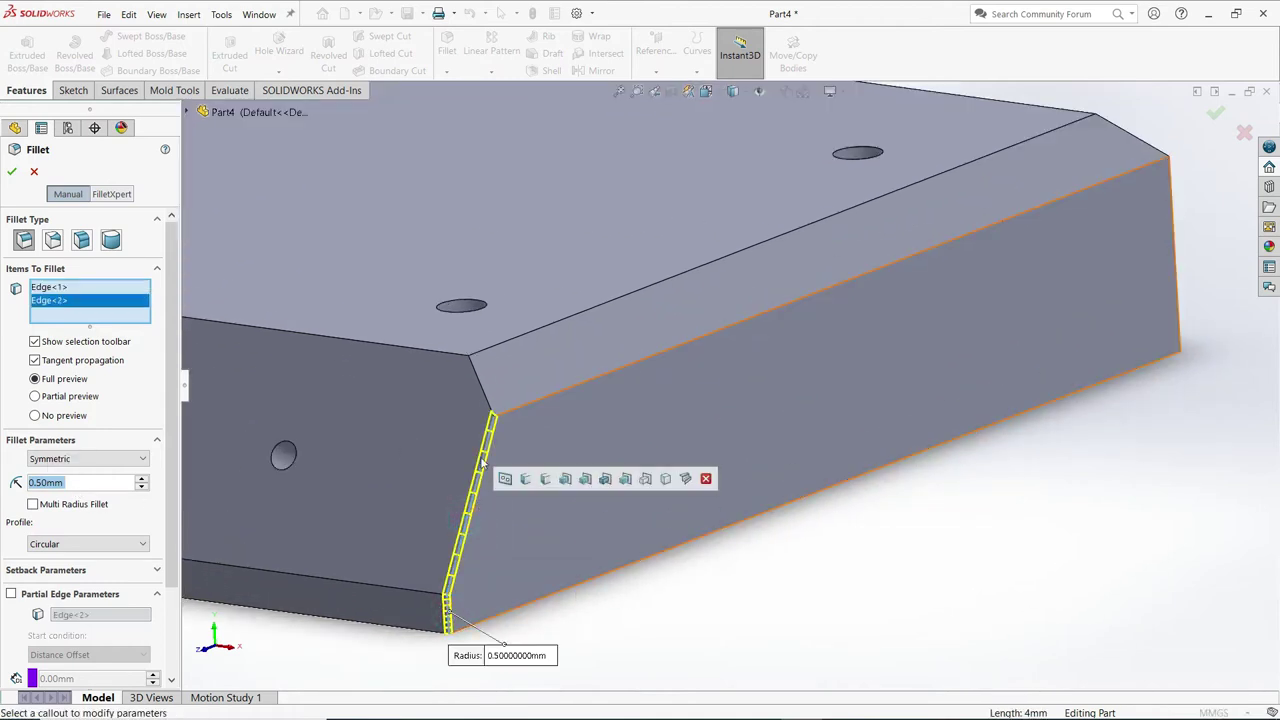
{"action": "left_click", "coordinate": [478, 378]}
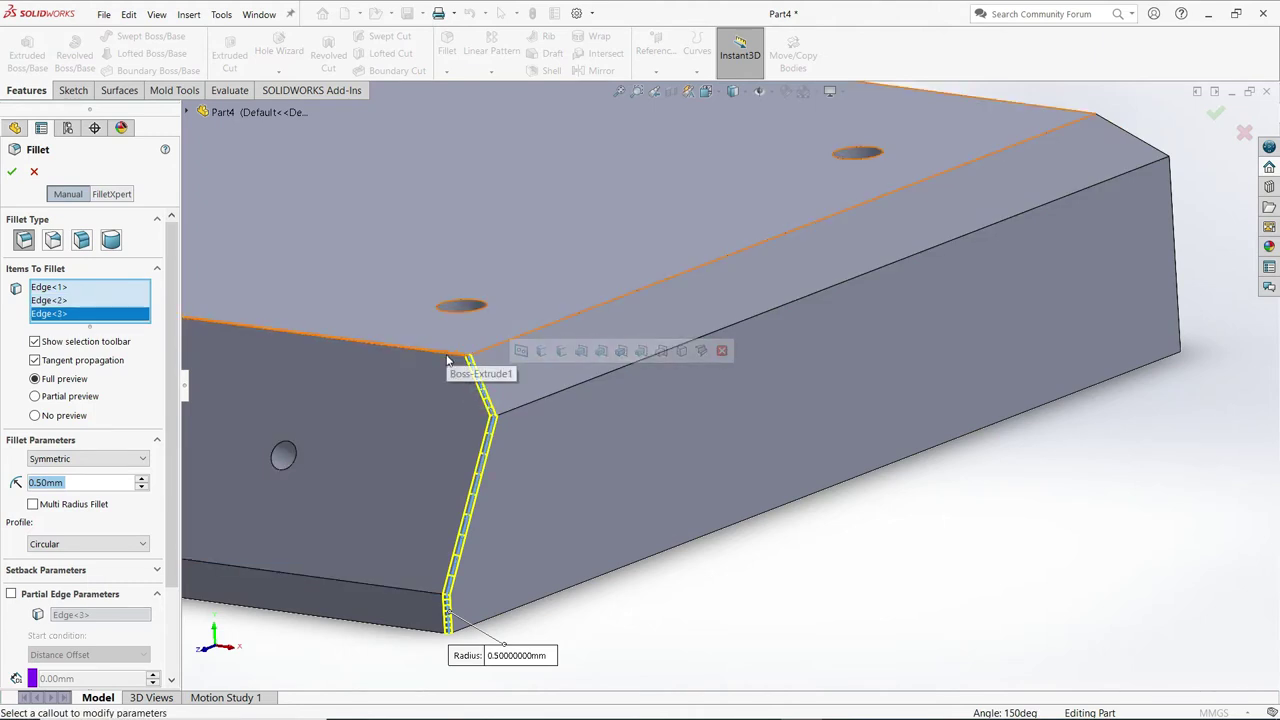
{"action": "left_click", "coordinate": [448, 360]}
{"action": "left_click", "coordinate": [532, 399]}
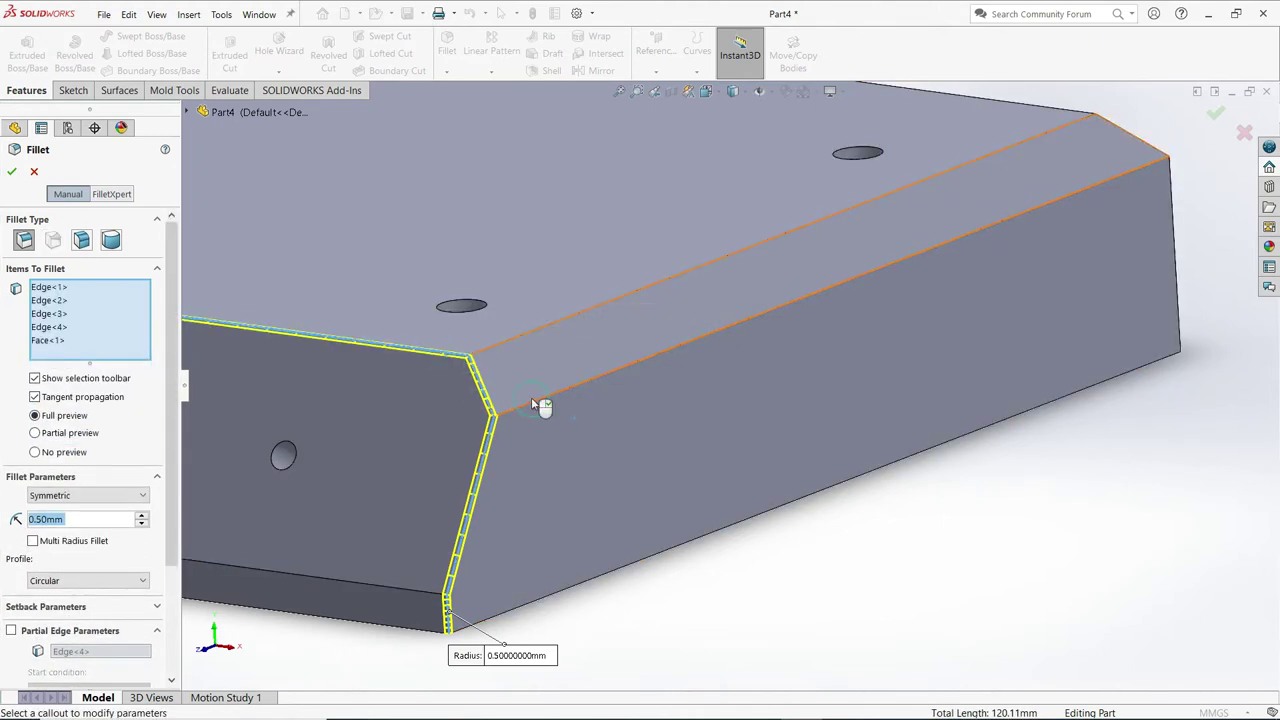
{"action": "left_click", "coordinate": [518, 383]}
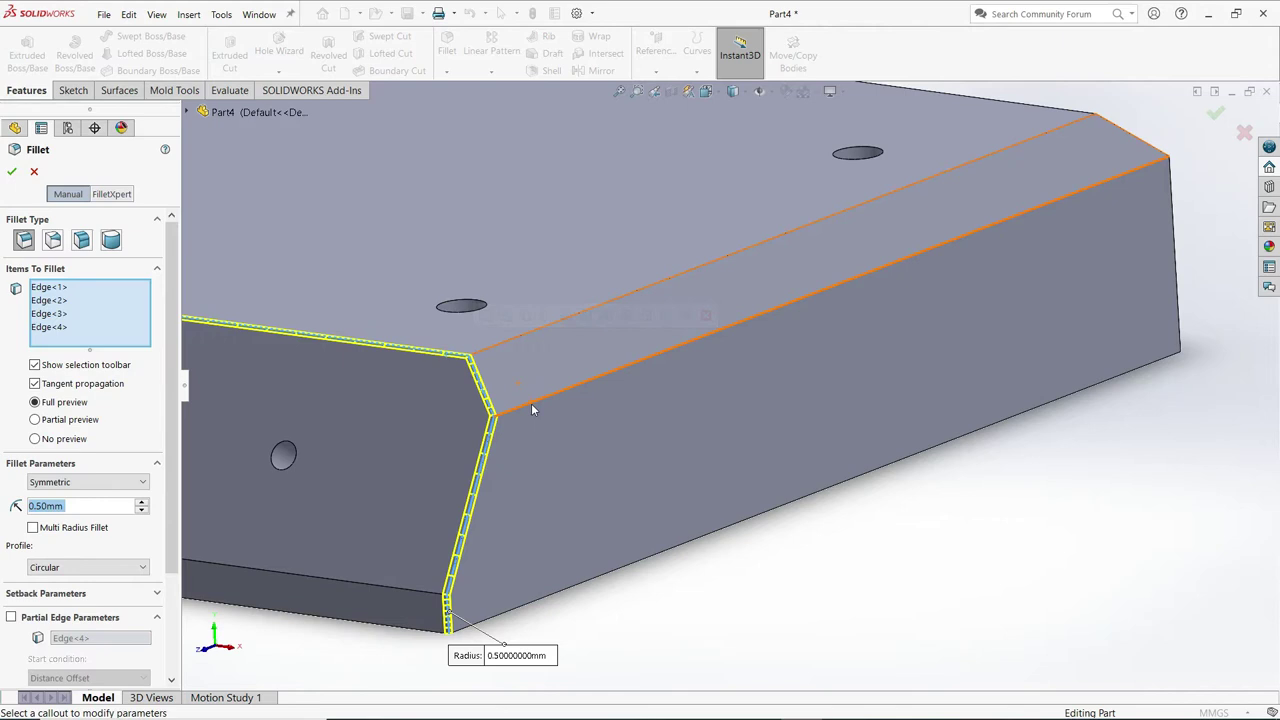
{"action": "left_click", "coordinate": [532, 409]}
Add the far chamfer's top edge, the left vertical edge and another top edge.
{"action": "middle_click_drag", "start_coordinate": [532, 409], "coordinate": [536, 383]}
{"action": "scroll", "coordinate": [350, 357], "scroll_direction": "up", "scroll_amount": 3}
{"action": "scroll", "coordinate": [289, 343], "scroll_direction": "down", "scroll_amount": 4}
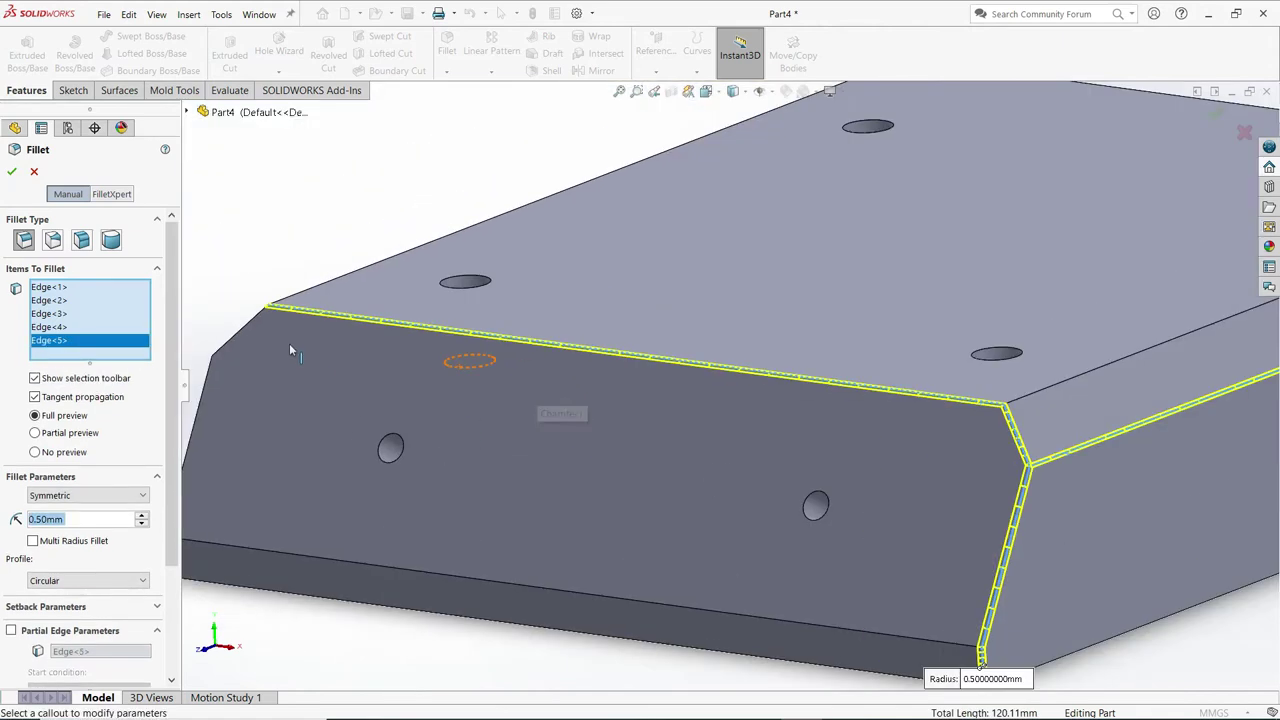
{"action": "scroll", "coordinate": [290, 350], "scroll_direction": "down", "scroll_amount": 2}
{"action": "left_click", "coordinate": [330, 316]}
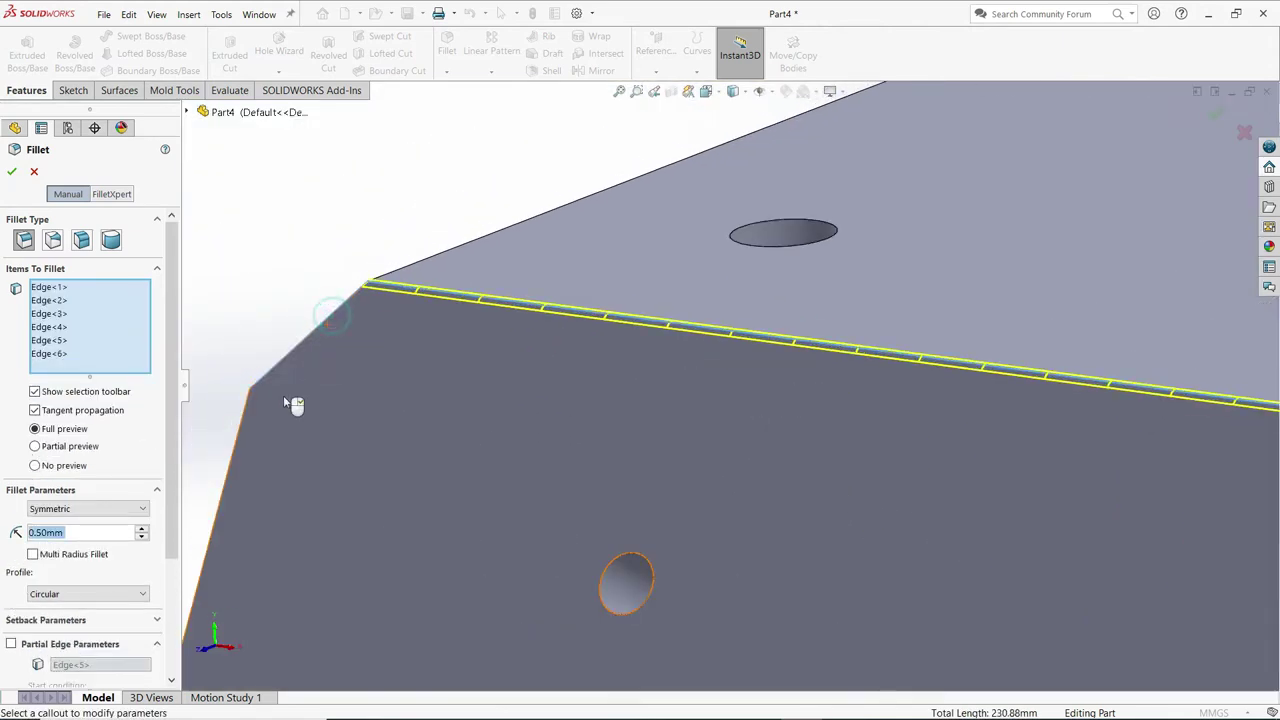
{"action": "left_click", "coordinate": [241, 434]}
{"action": "mouse_move", "coordinate": [249, 431]}
{"action": "middle_mouse_down"}
{"action": "mouse_move", "coordinate": [820, 402]}
{"action": "mouse_move", "coordinate": [739, 387]}
{"action": "mouse_move", "coordinate": [880, 409]}
{"action": "middle_mouse_up"}
{"action": "middle_click_drag", "start_coordinate": [714, 388], "coordinate": [823, 463]}
{"action": "scroll", "coordinate": [823, 463], "scroll_direction": "down", "scroll_amount": 3}
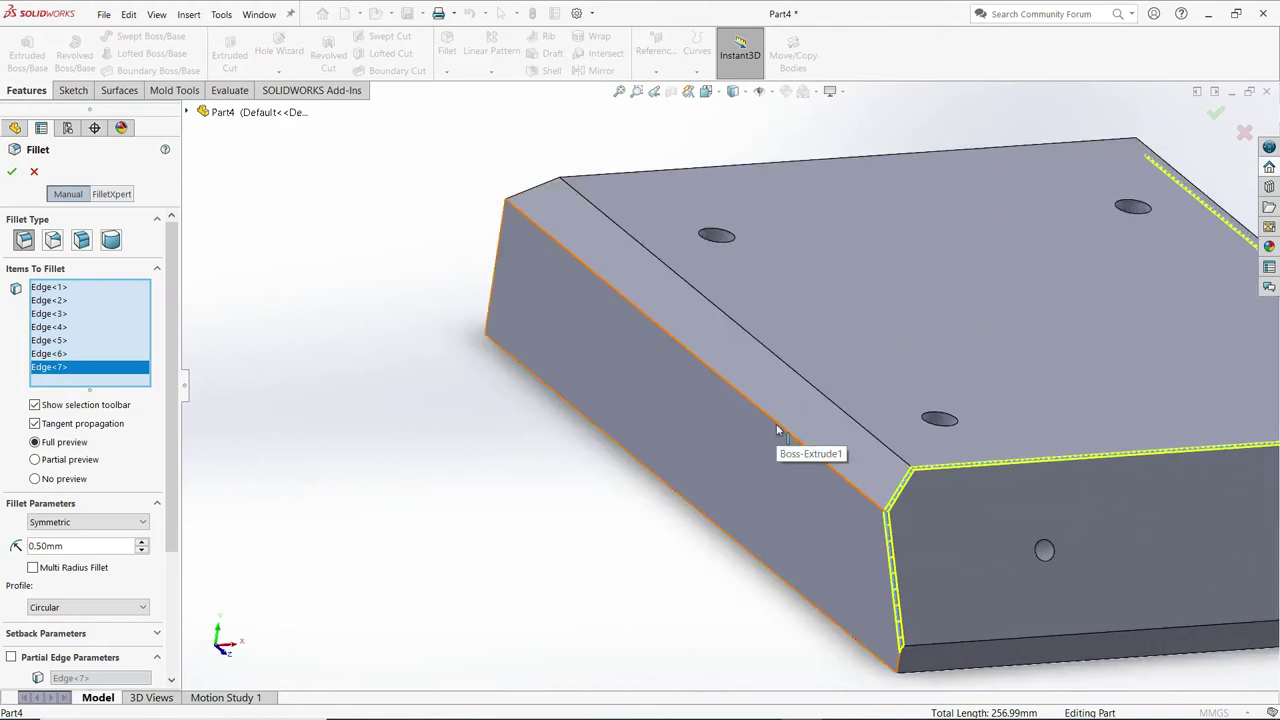
{"action": "left_click", "coordinate": [778, 428]}
Add the last chamfer and left corner edges, then accept Fillet1 on all ten edges.
{"action": "scroll", "coordinate": [778, 428], "scroll_direction": "up", "scroll_amount": 3}
{"action": "mouse_move", "coordinate": [591, 297]}
{"action": "middle_mouse_down"}
{"action": "mouse_move", "coordinate": [770, 420]}
{"action": "mouse_move", "coordinate": [766, 434]}
{"action": "middle_mouse_up"}
{"action": "scroll", "coordinate": [816, 472], "scroll_direction": "down", "scroll_amount": 3}
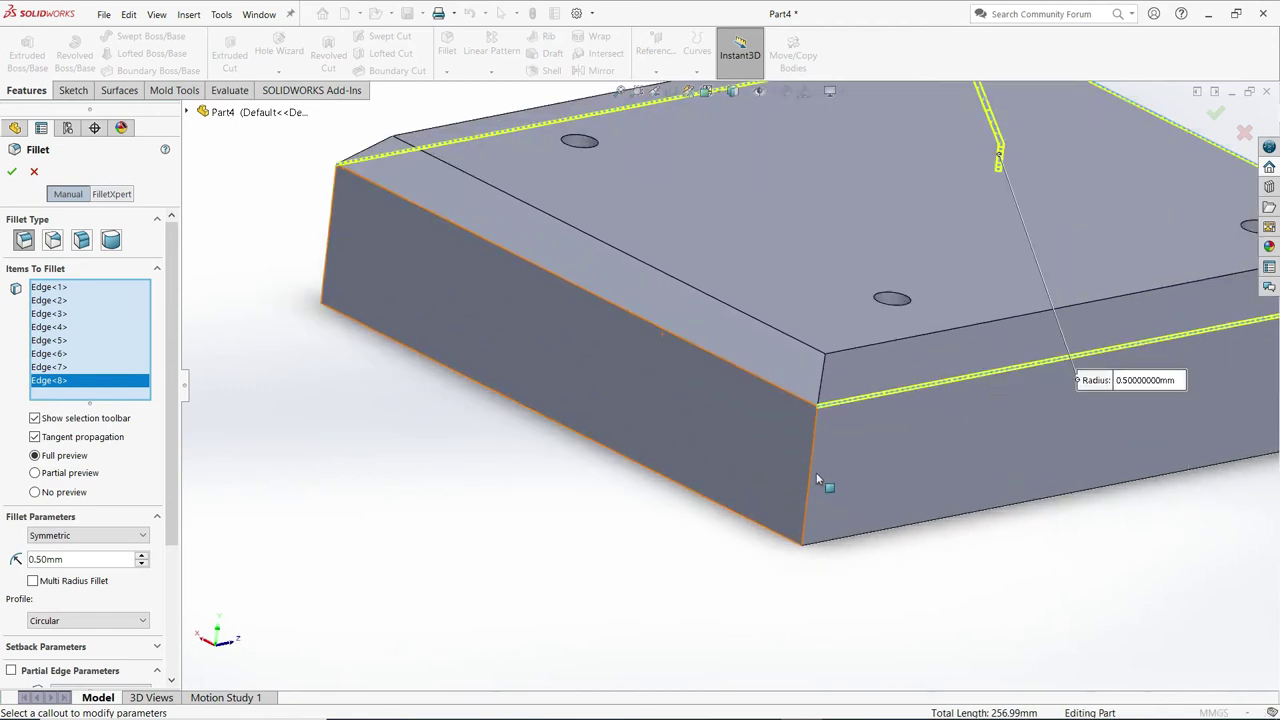
{"action": "left_click", "coordinate": [816, 434]}
{"action": "scroll", "coordinate": [680, 417], "scroll_direction": "up", "scroll_amount": 3}
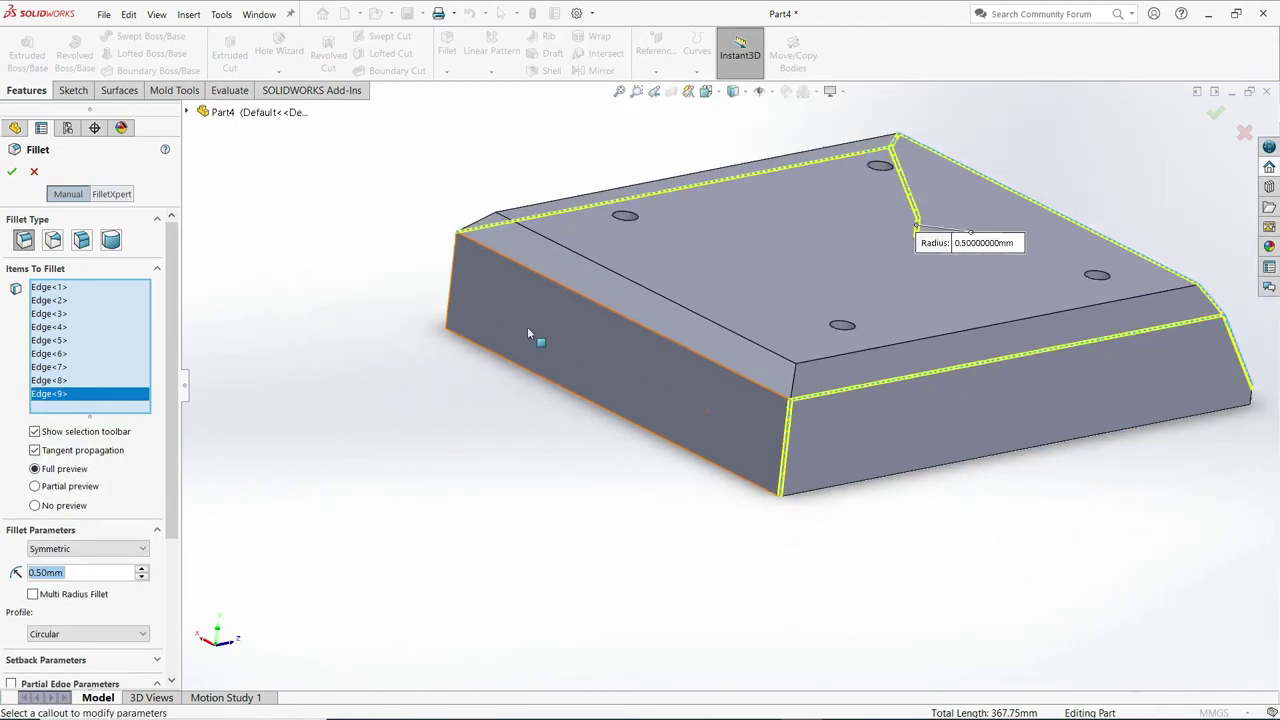
{"action": "scroll", "coordinate": [490, 285], "scroll_direction": "down", "scroll_amount": 4}
{"action": "left_click", "coordinate": [461, 290]}
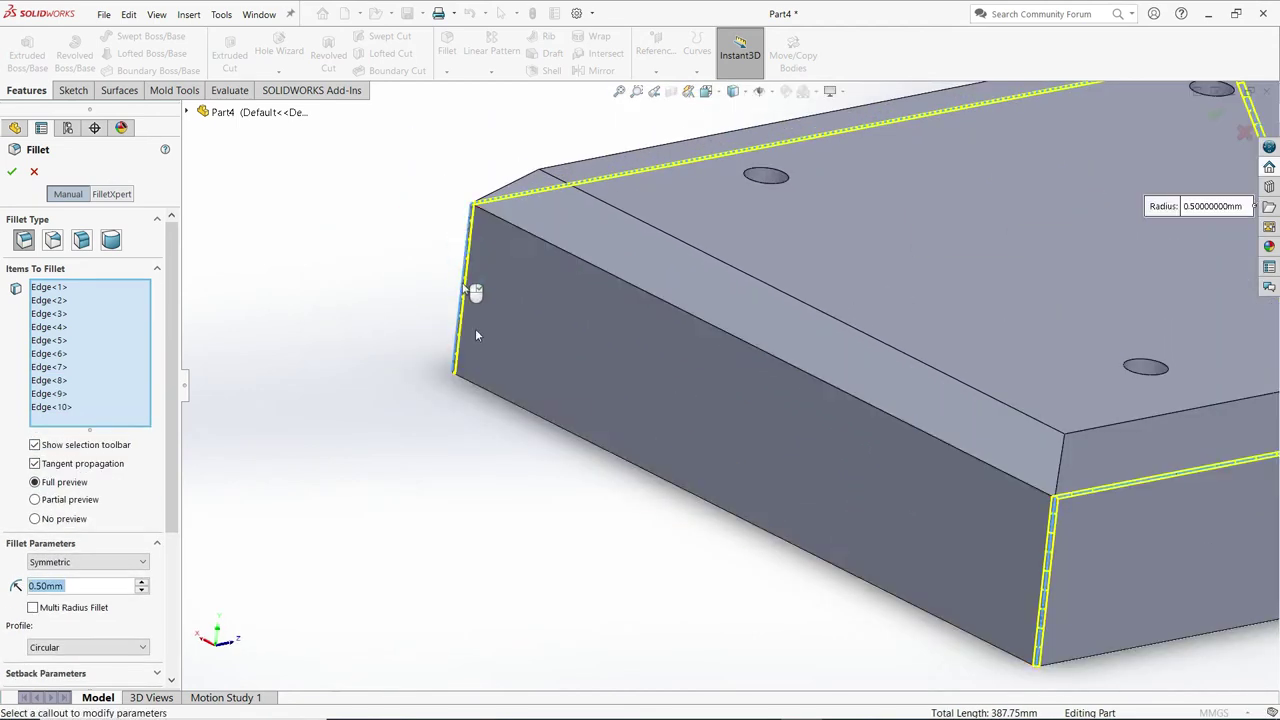
{"action": "middle_click_drag", "start_coordinate": [502, 383], "coordinate": [594, 411]}
{"action": "scroll", "coordinate": [519, 231], "scroll_direction": "down", "scroll_amount": 2}
{"action": "scroll", "coordinate": [620, 314], "scroll_direction": "down", "scroll_amount": 2}
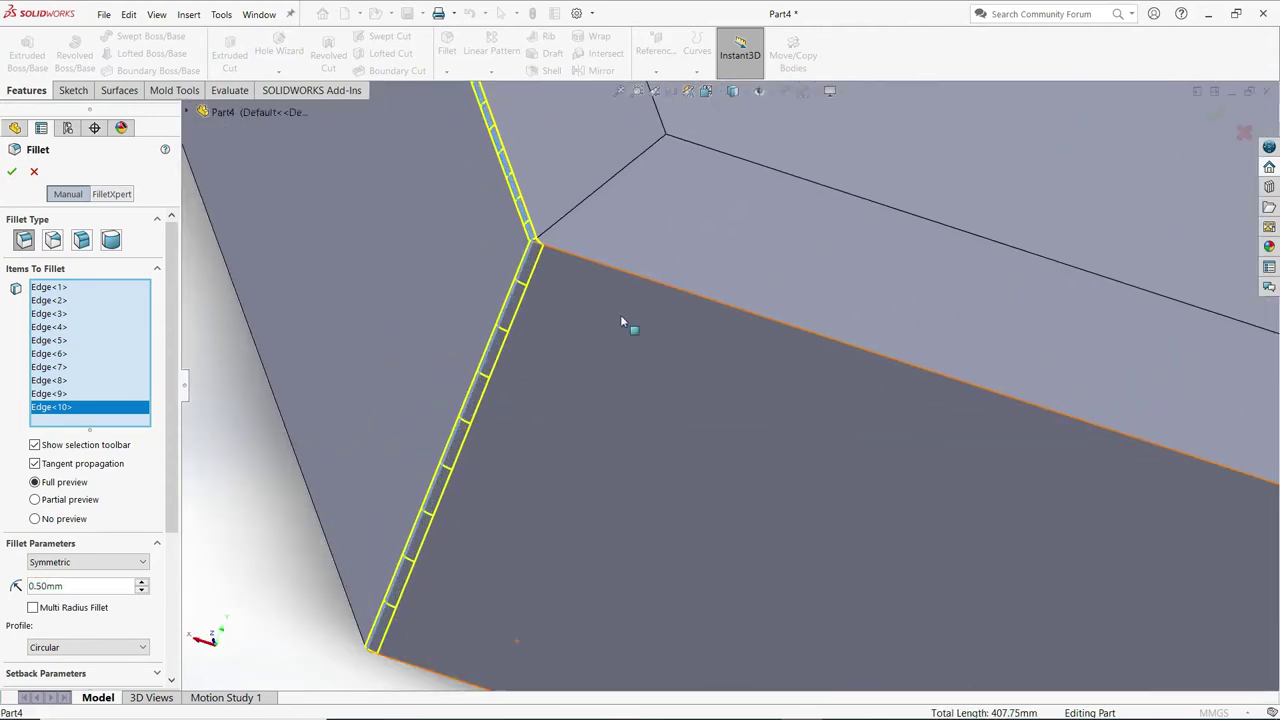
{"action": "scroll", "coordinate": [646, 303], "scroll_direction": "up", "scroll_amount": 1}
{"action": "scroll", "coordinate": [646, 303], "scroll_direction": "up", "scroll_amount": 2}
{"action": "scroll", "coordinate": [513, 333], "scroll_direction": "up", "scroll_amount": 3}
{"action": "scroll", "coordinate": [427, 303], "scroll_direction": "up", "scroll_amount": 1}
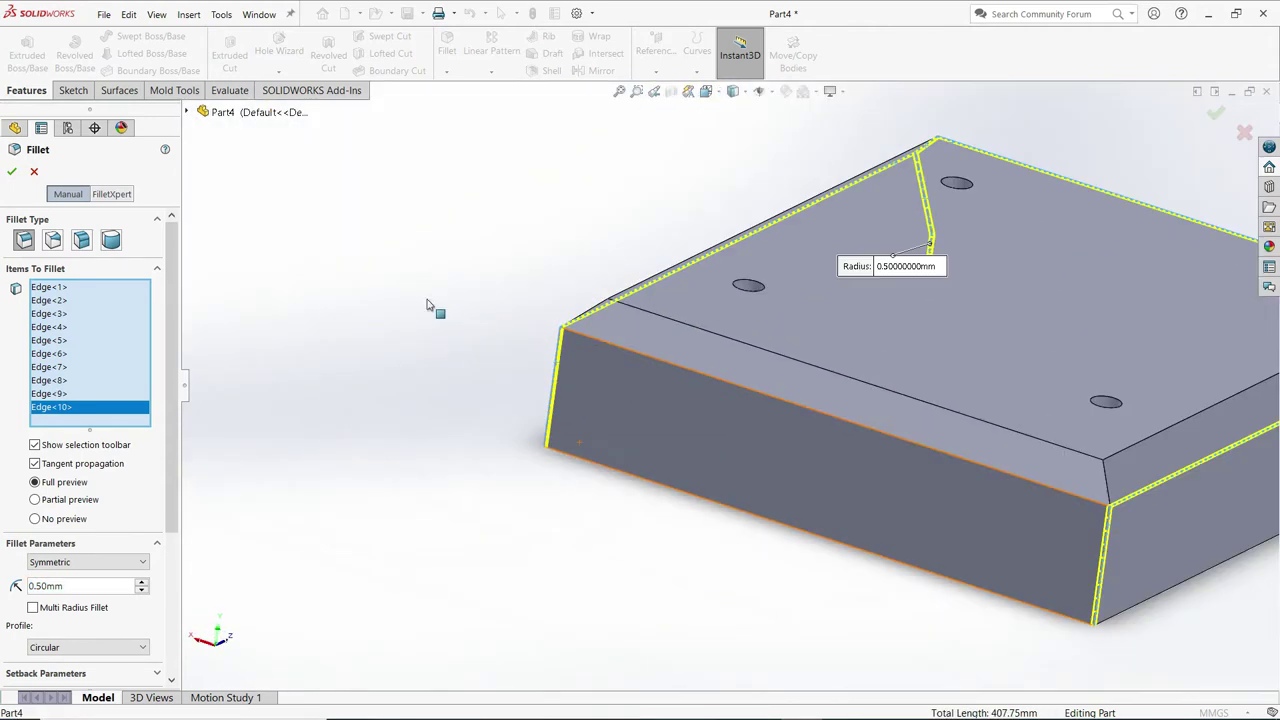
{"action": "left_click", "coordinate": [11, 173]}
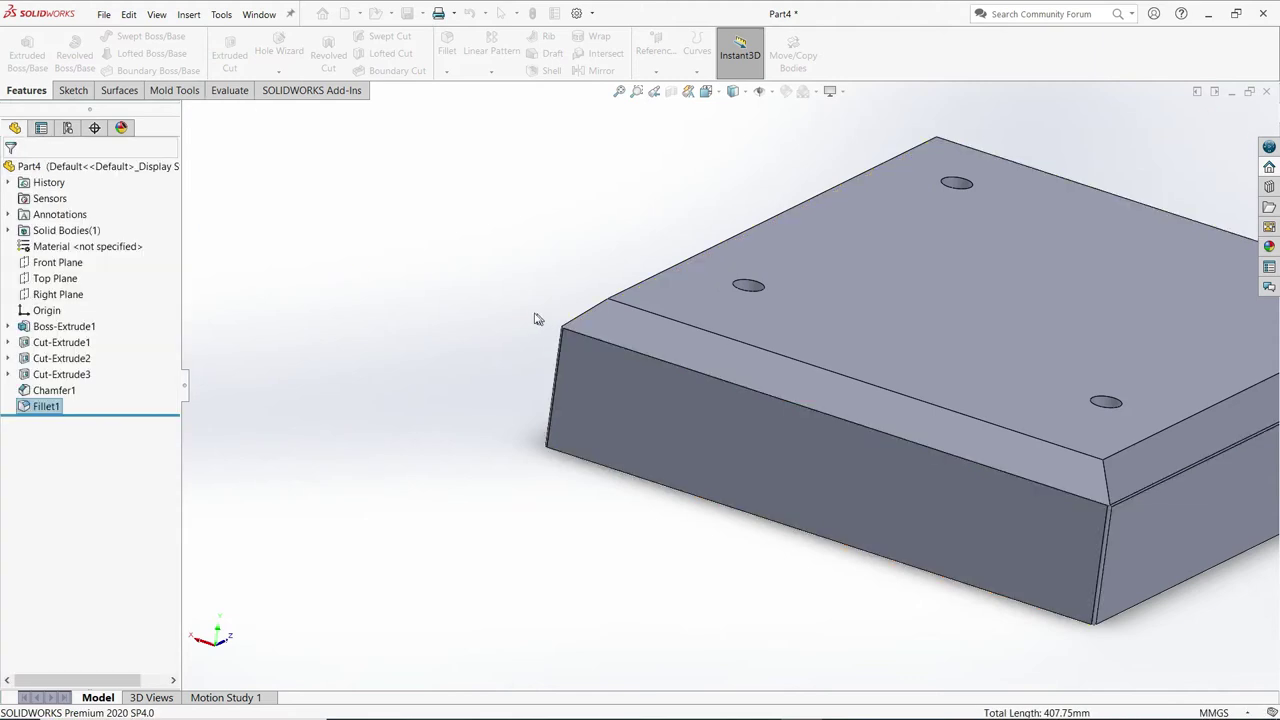
{"action": "middle_click_drag", "start_coordinate": [514, 305], "coordinate": [476, 282]}
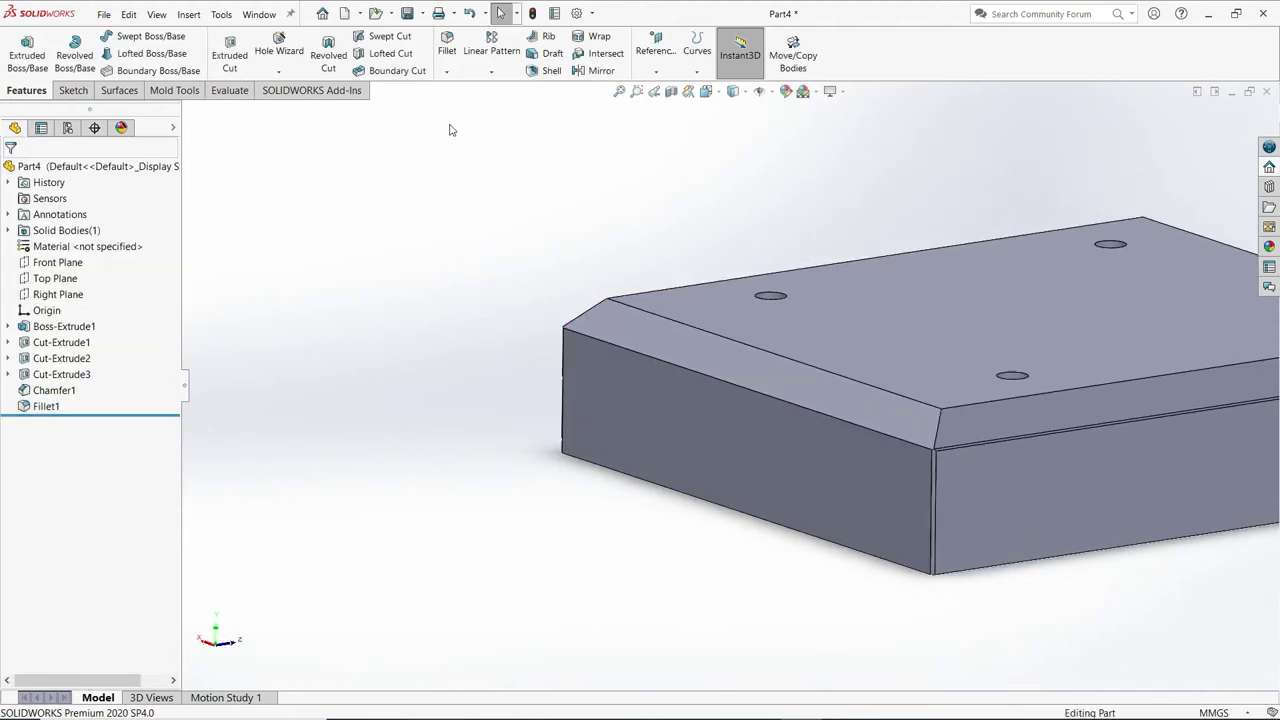
Fillet only the long lower edge of the bevelled face at 0.50 mm, tangent propagation off.
{"action": "key", "text": "Return"}
{"action": "scroll", "coordinate": [708, 372], "scroll_direction": "down", "scroll_amount": 2}
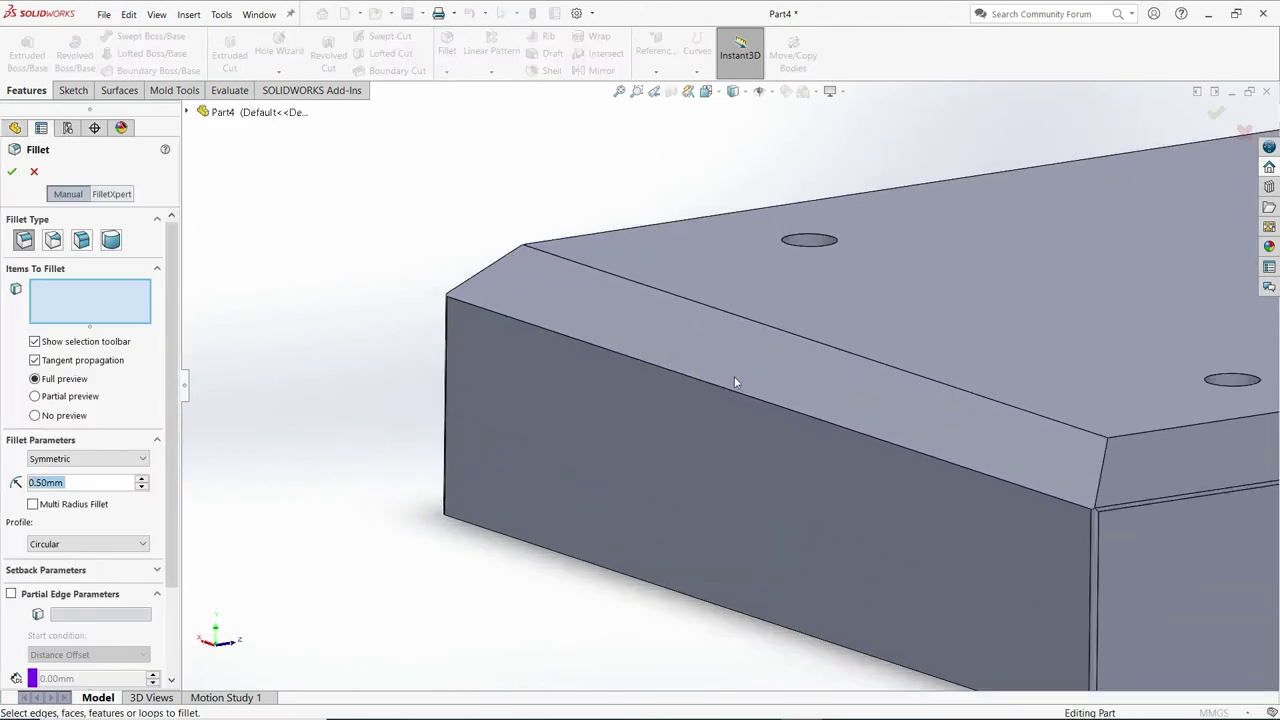
{"action": "scroll", "coordinate": [720, 380], "scroll_direction": "down", "scroll_amount": 2}
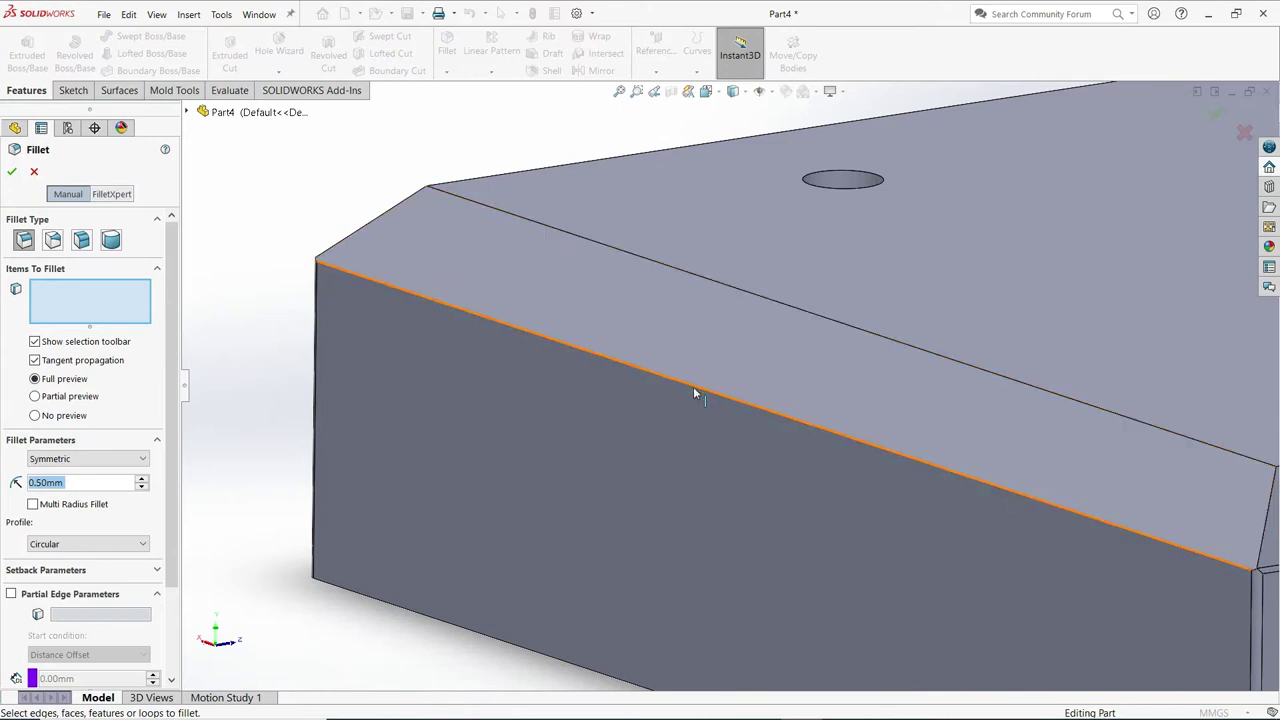
{"action": "left_click", "coordinate": [694, 388]}
{"action": "scroll", "coordinate": [613, 380], "scroll_direction": "up", "scroll_amount": 2}
{"action": "scroll", "coordinate": [613, 380], "scroll_direction": "up", "scroll_amount": 2}
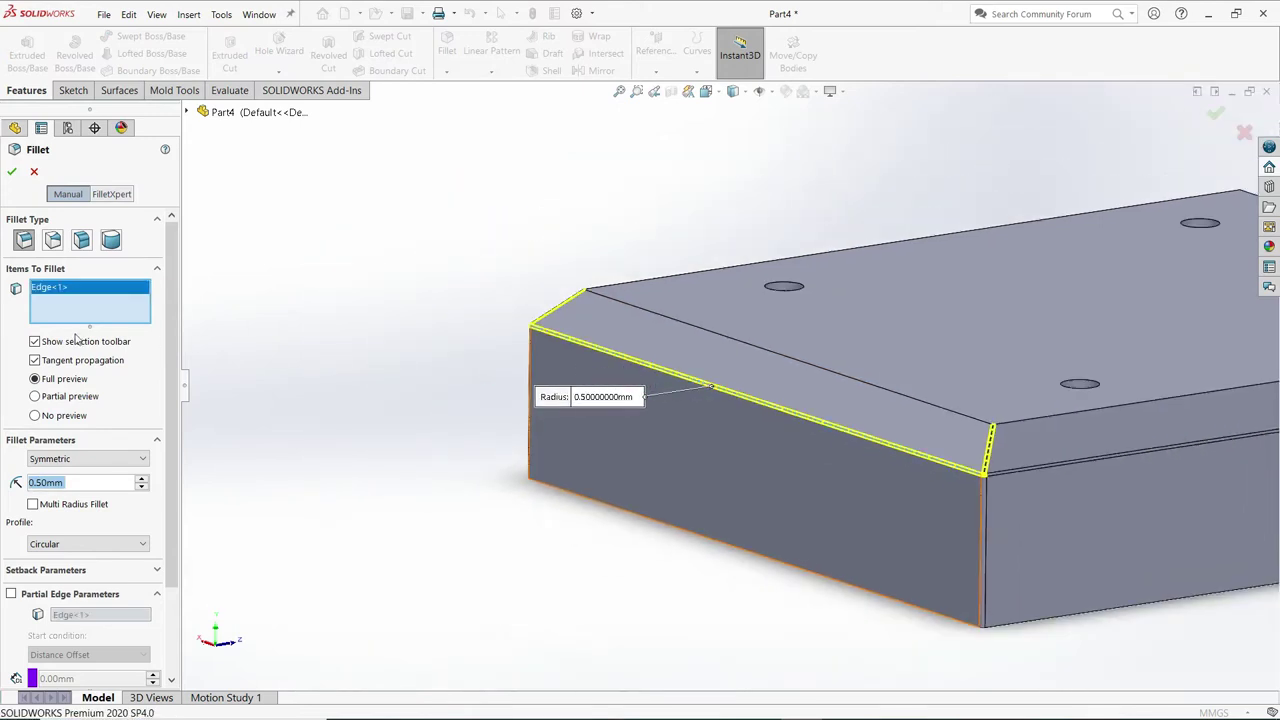
{"action": "left_click", "coordinate": [57, 364]}
{"action": "left_click", "coordinate": [12, 171]}
{"action": "mouse_move", "coordinate": [417, 280]}
{"action": "middle_mouse_down"}
{"action": "mouse_move", "coordinate": [729, 360]}
{"action": "mouse_move", "coordinate": [737, 429]}
{"action": "mouse_move", "coordinate": [451, 343]}
{"action": "mouse_move", "coordinate": [494, 380]}
{"action": "mouse_move", "coordinate": [434, 381]}
{"action": "mouse_move", "coordinate": [497, 369]}
{"action": "mouse_move", "coordinate": [431, 365]}
{"action": "middle_mouse_up"}
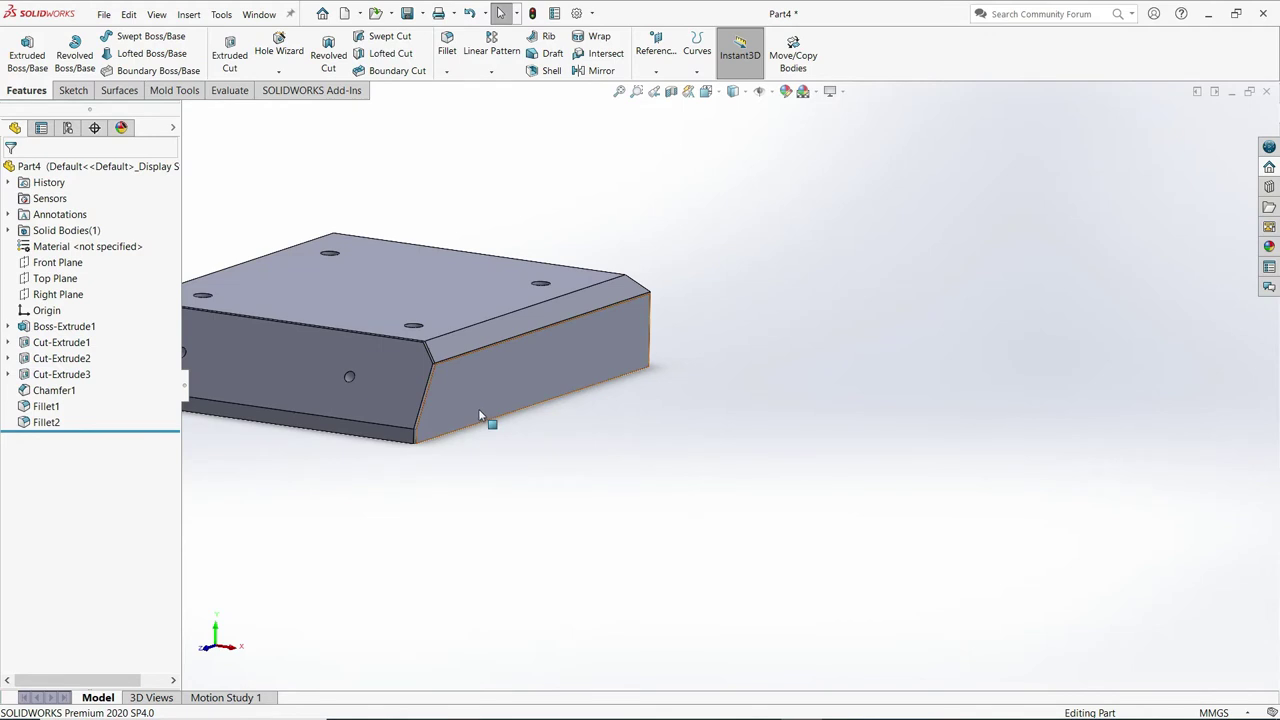
{"action": "key", "text": "space"}
In isometric view, apply Organic > Wood 'polished beech 2d' to the whole part.
{"action": "left_click", "coordinate": [620, 467]}
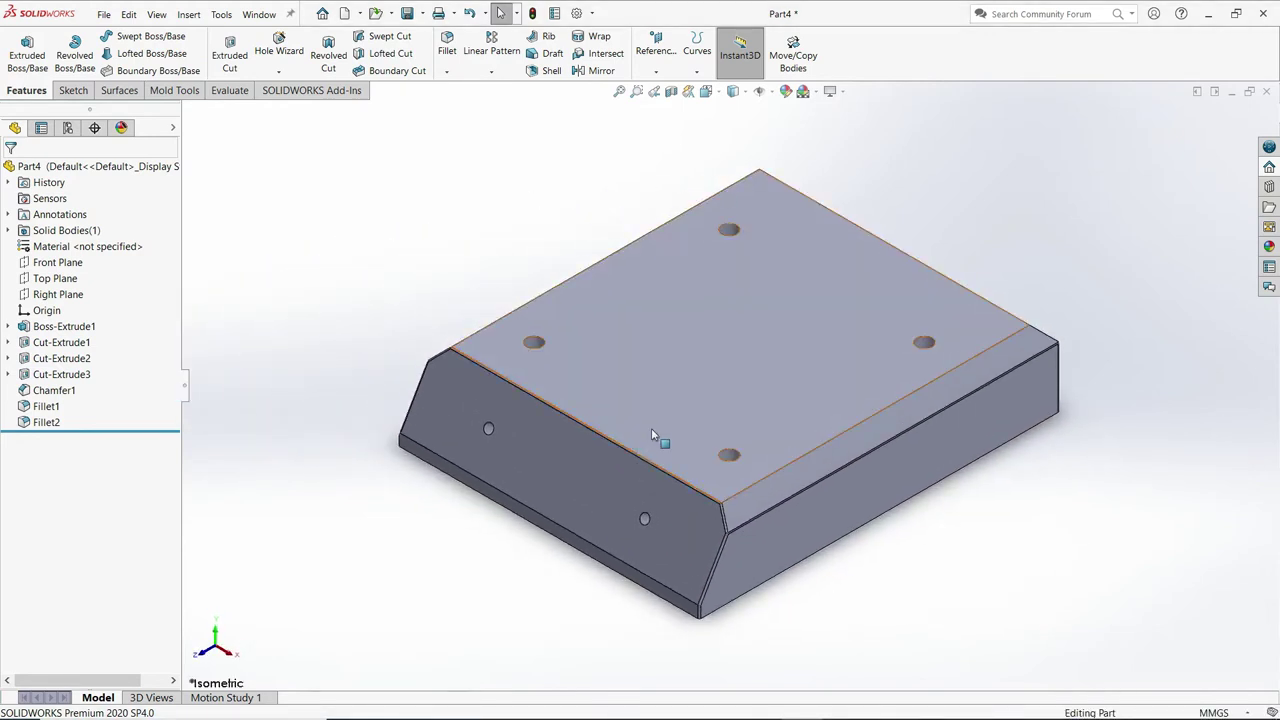
{"action": "left_click", "coordinate": [1272, 255]}
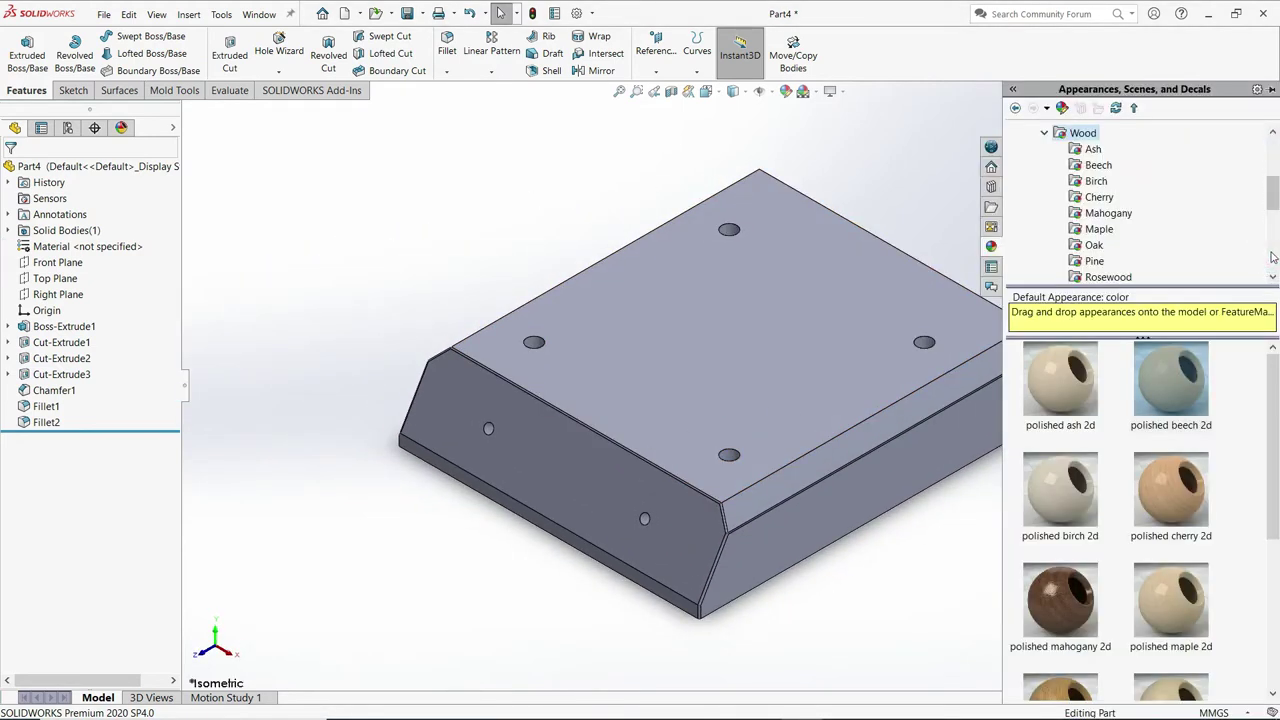
{"action": "left_click", "coordinate": [1047, 134]}
{"action": "scroll", "coordinate": [1085, 172], "scroll_direction": "up", "scroll_amount": 3}
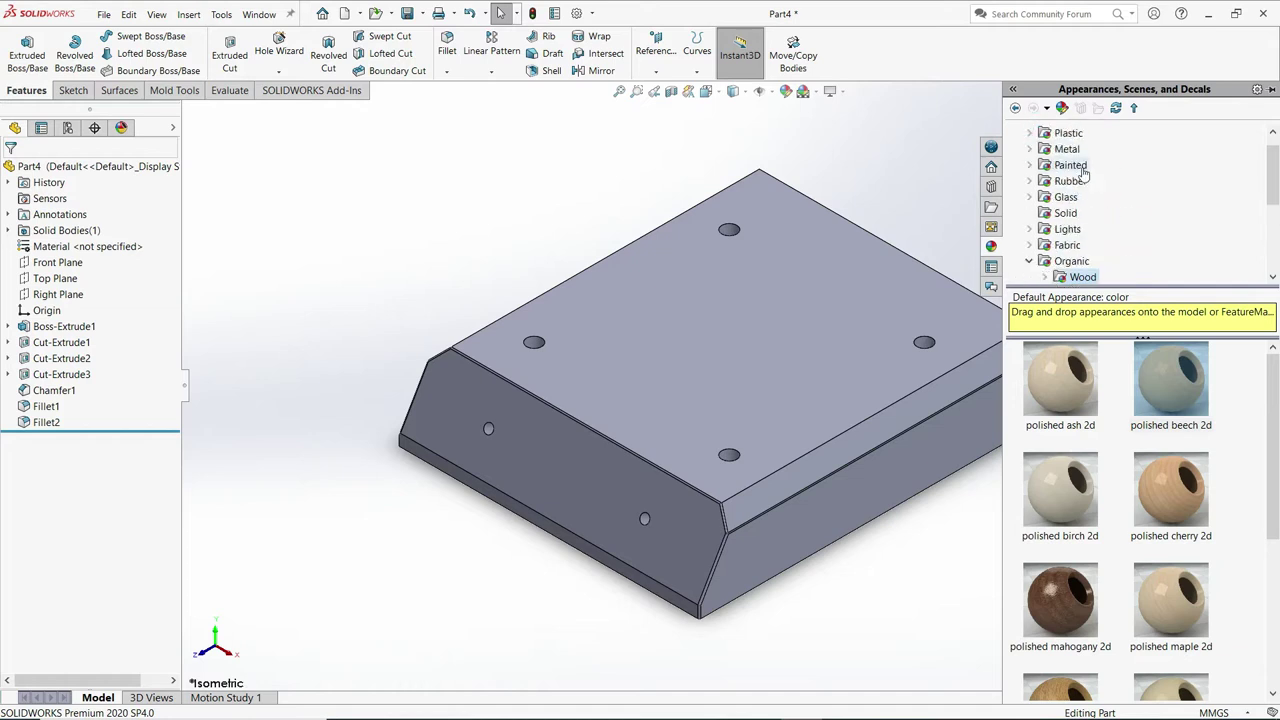
{"action": "scroll", "coordinate": [1055, 173], "scroll_direction": "up", "scroll_amount": 1}
{"action": "left_click", "coordinate": [1040, 134]}
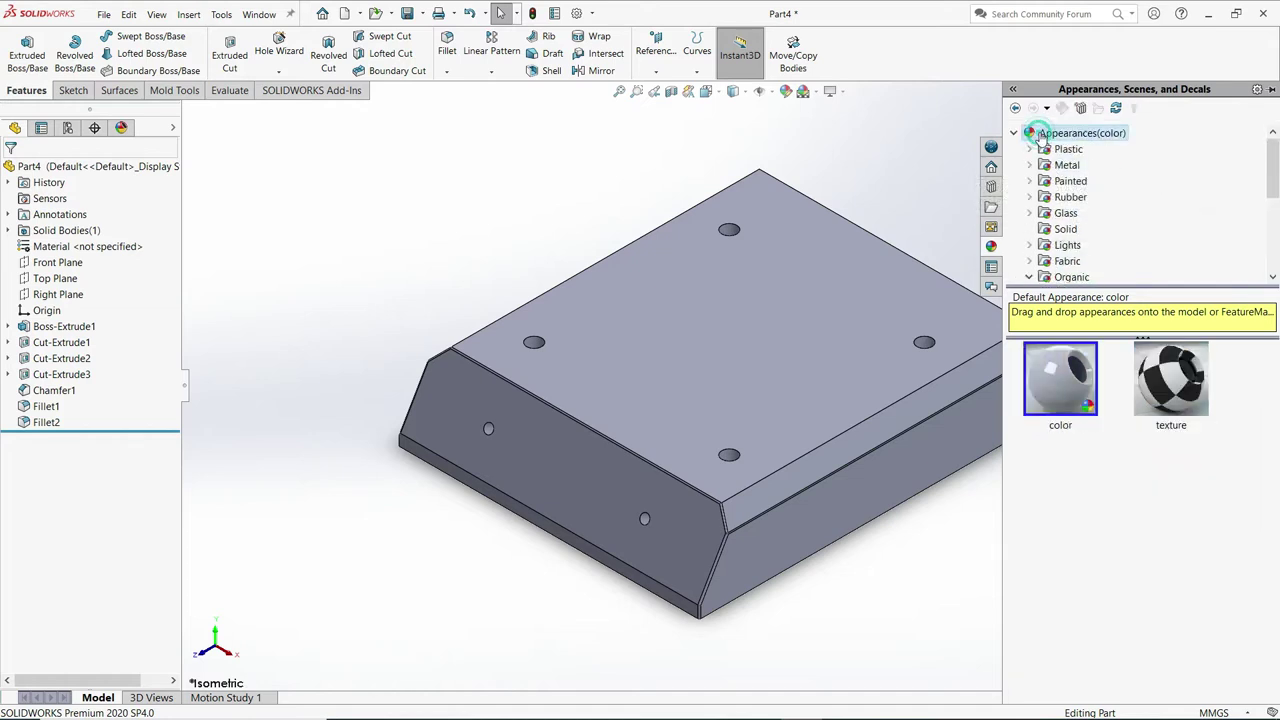
{"action": "scroll", "coordinate": [1028, 245], "scroll_direction": "down", "scroll_amount": 3}
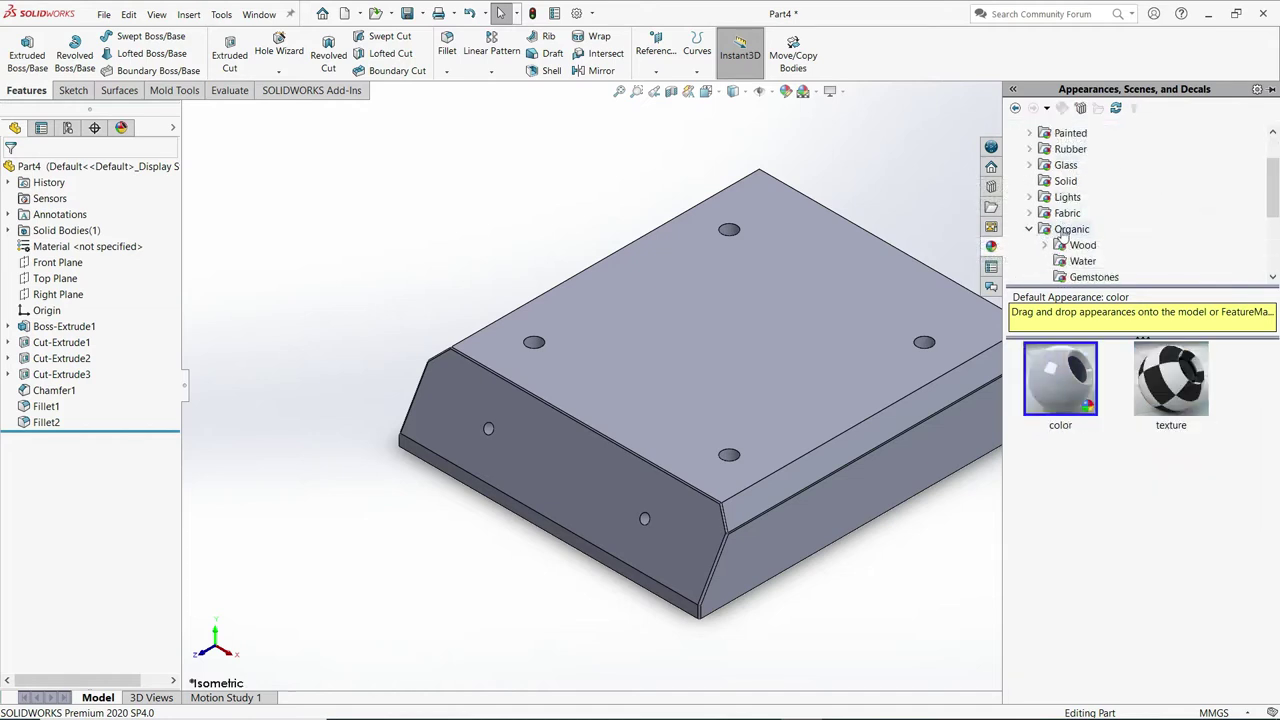
{"action": "left_click", "coordinate": [1063, 232]}
{"action": "left_click", "coordinate": [1080, 247]}
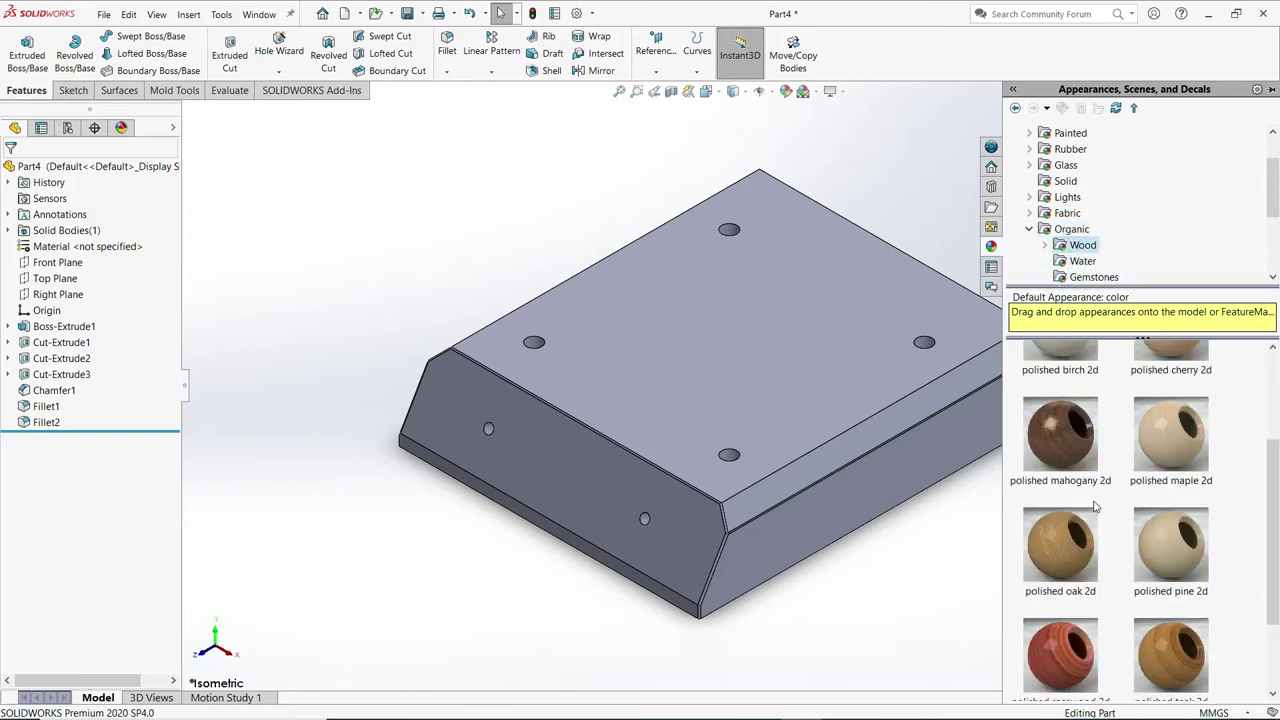
{"action": "left_click", "coordinate": [1177, 386]}
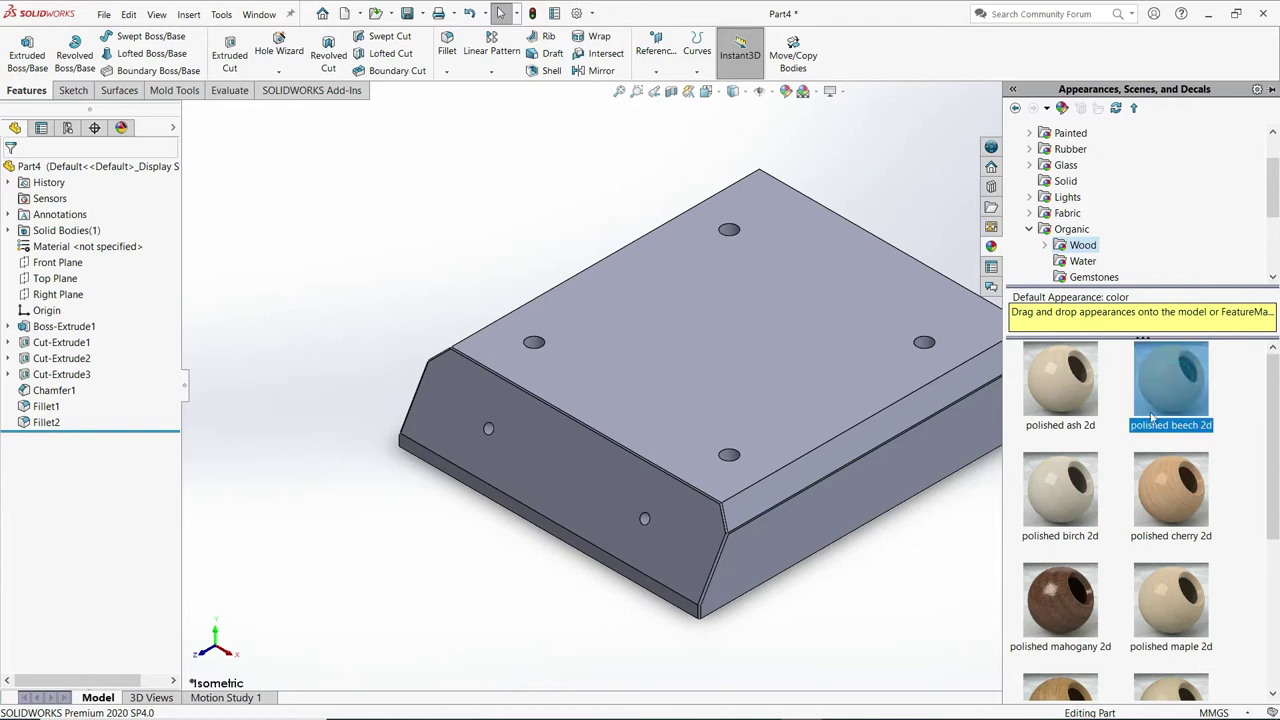
{"action": "left_click_drag", "start_coordinate": [1166, 397], "coordinate": [798, 370]}
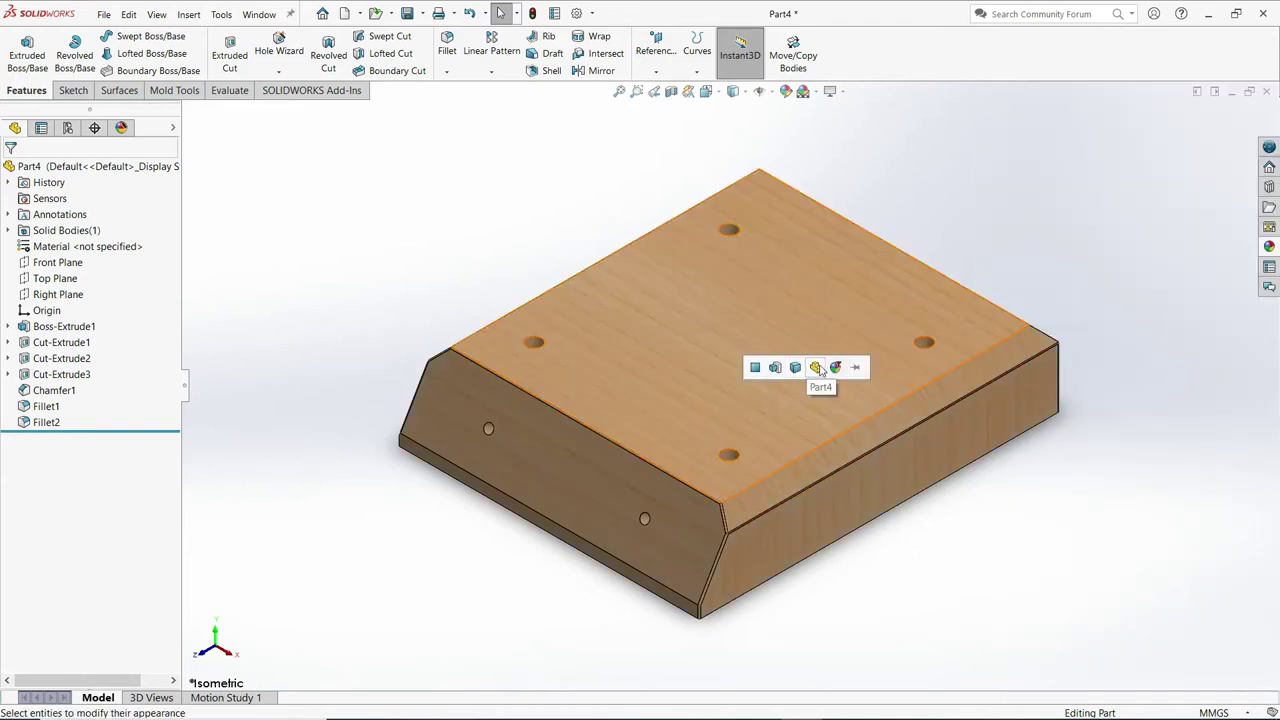
{"action": "left_click", "coordinate": [817, 368]}
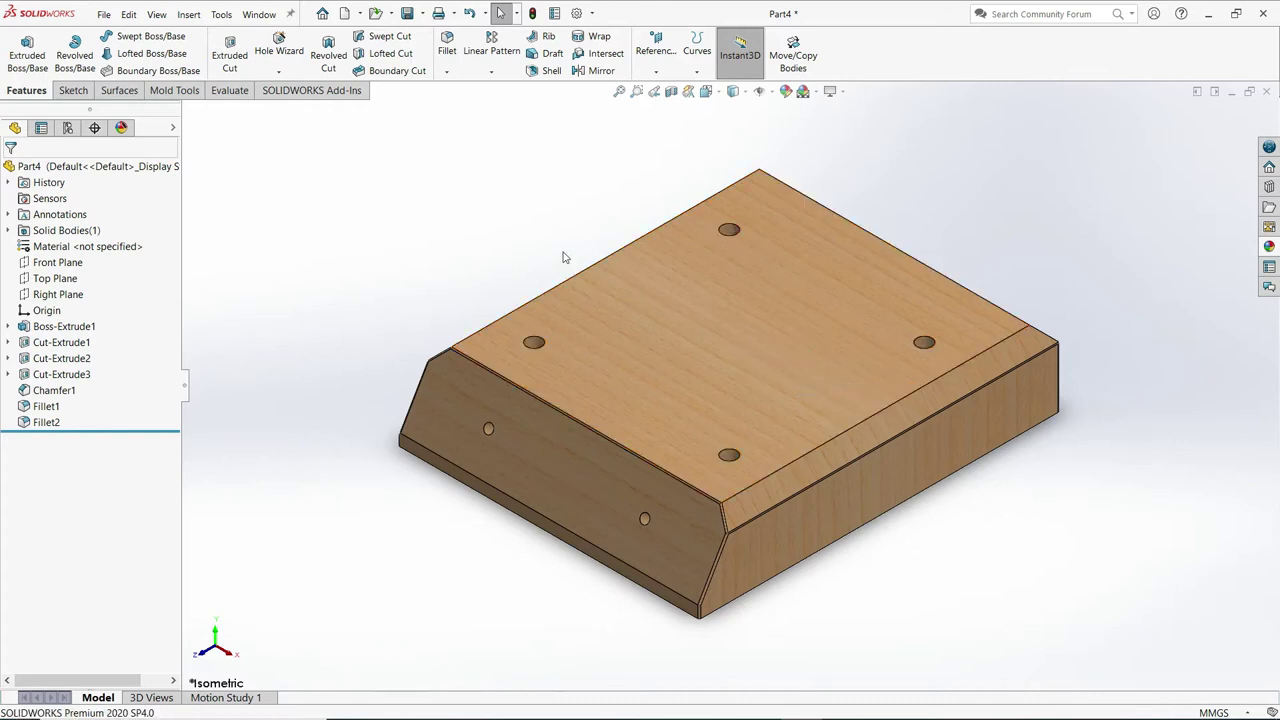
Save the block as a SOLIDWORKS Part (*.sldprt) named 'Wooden Base'.
{"action": "left_click", "coordinate": [101, 15]}
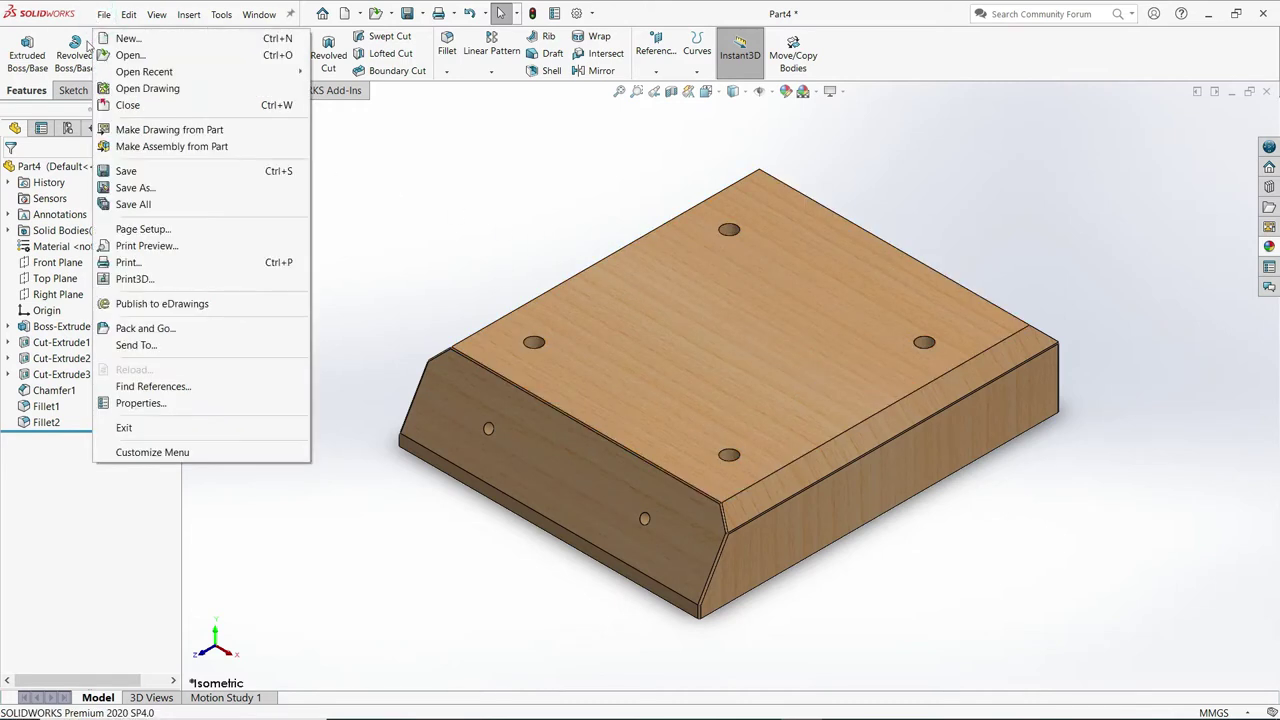
{"action": "key", "text": "Escape"}
{"action": "key", "text": "ctrl+s"}
{"action": "type", "text": "Wooden Base"}
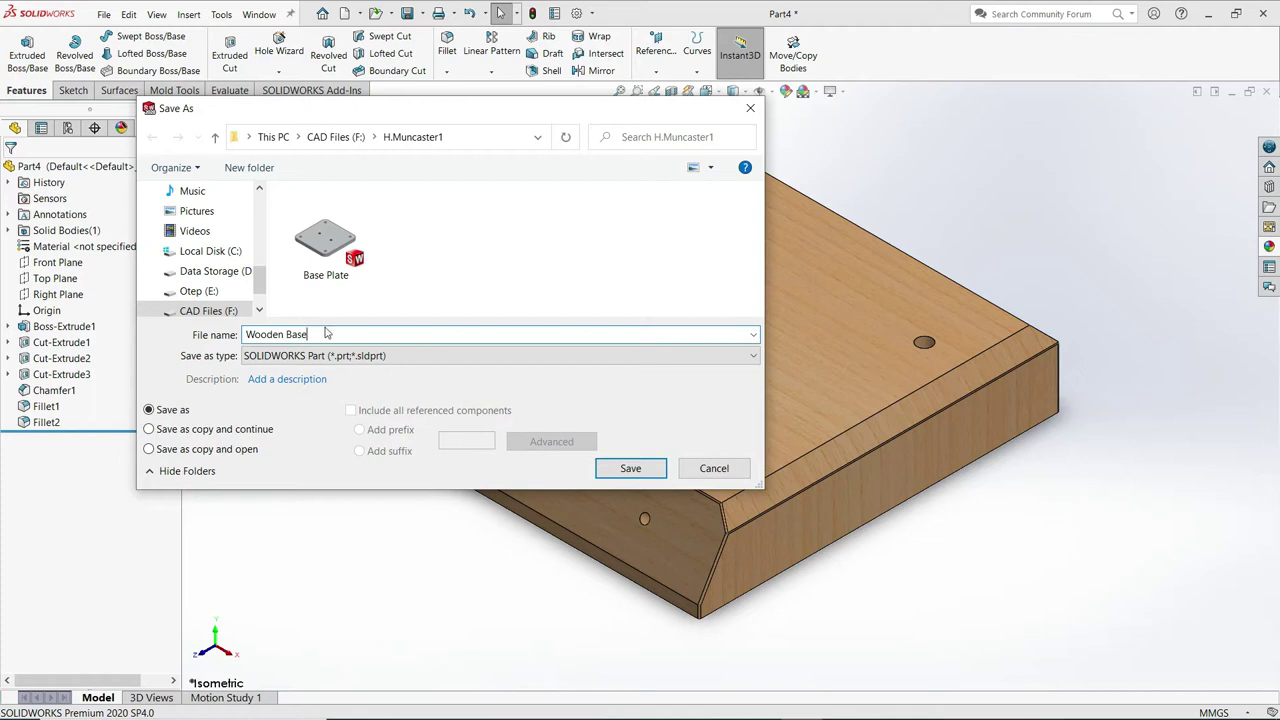
{"action": "left_click", "coordinate": [626, 471]}
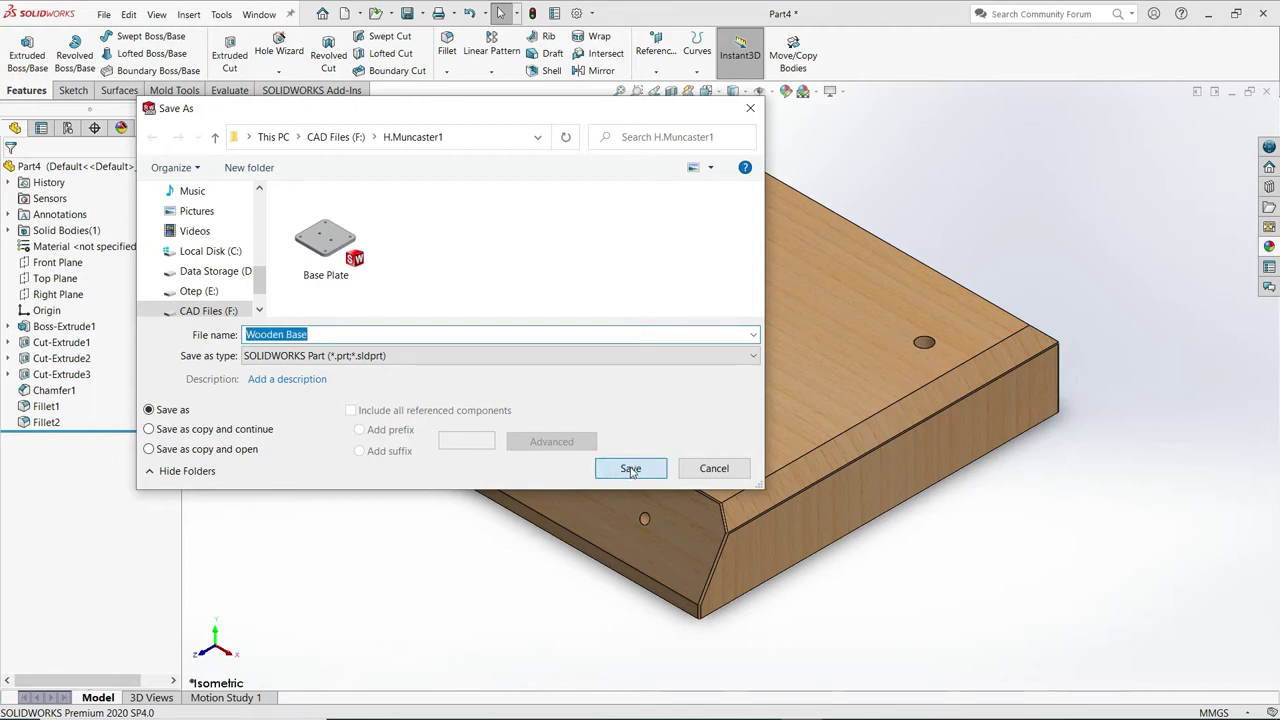
{"action": "left_click", "coordinate": [631, 470]}
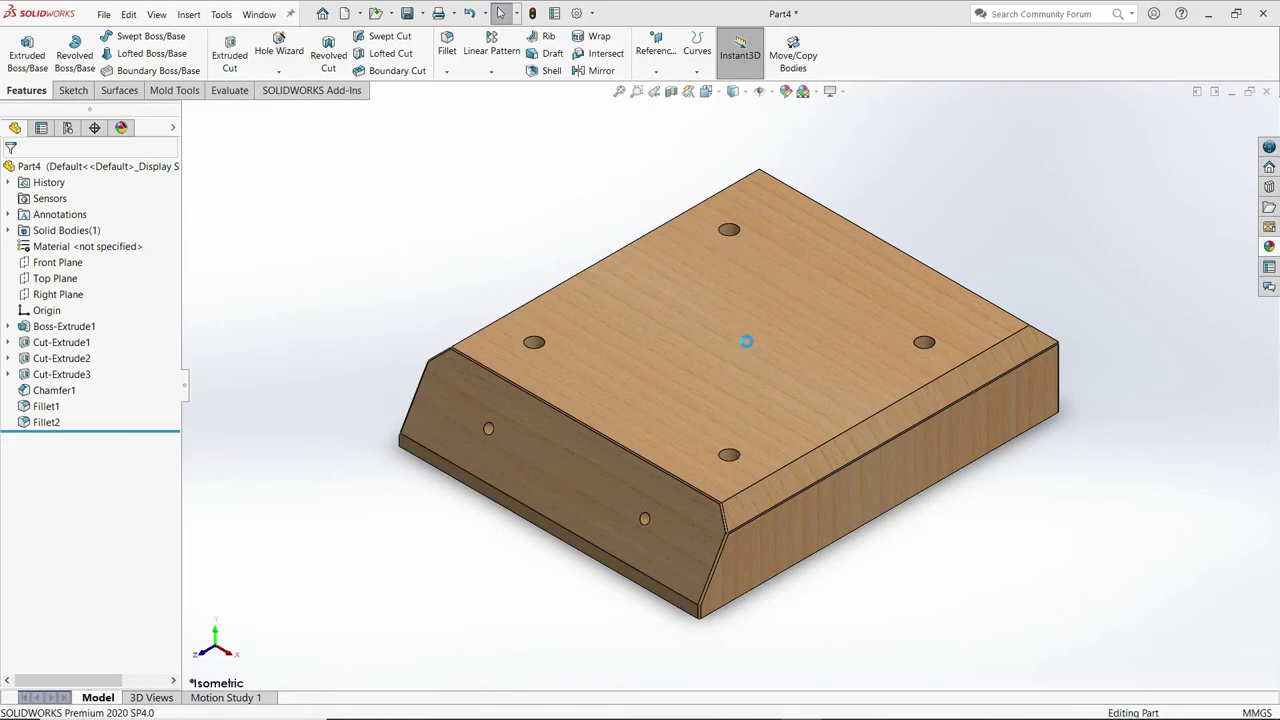
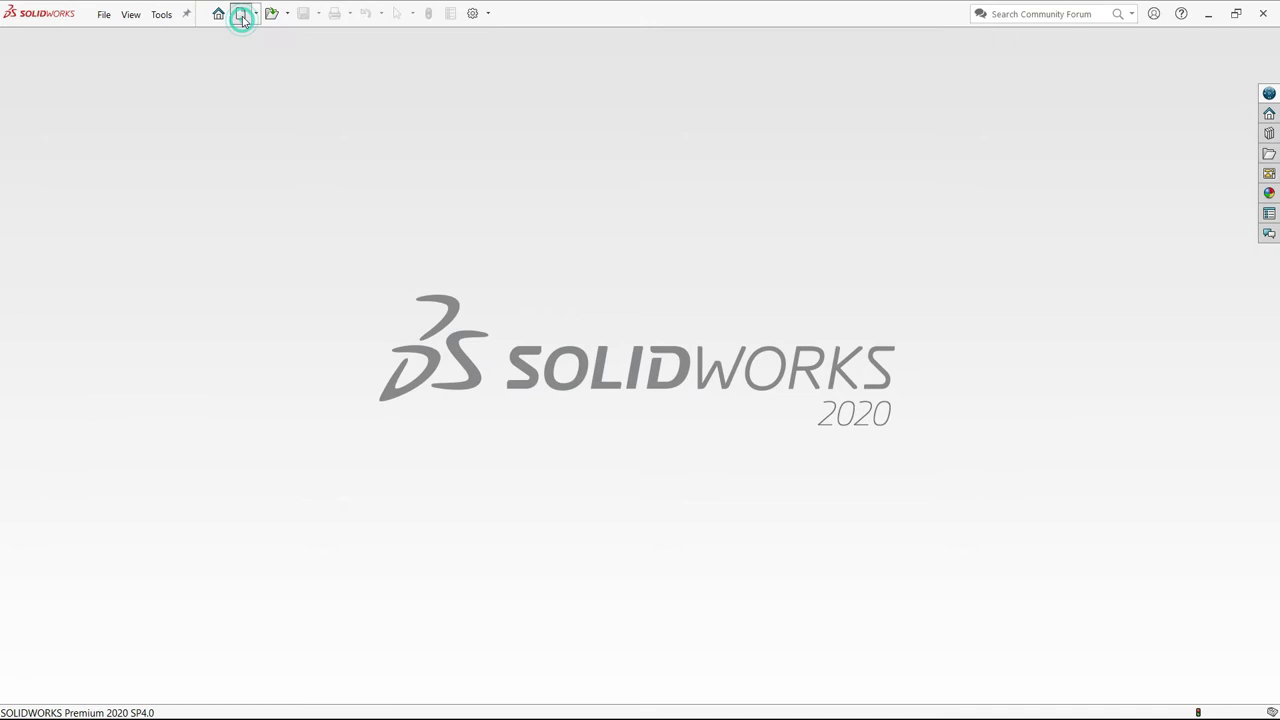
Create a new part and start a sketch on the Front Plane.
{"action": "left_click", "coordinate": [242, 15]}
{"action": "left_click", "coordinate": [703, 448]}
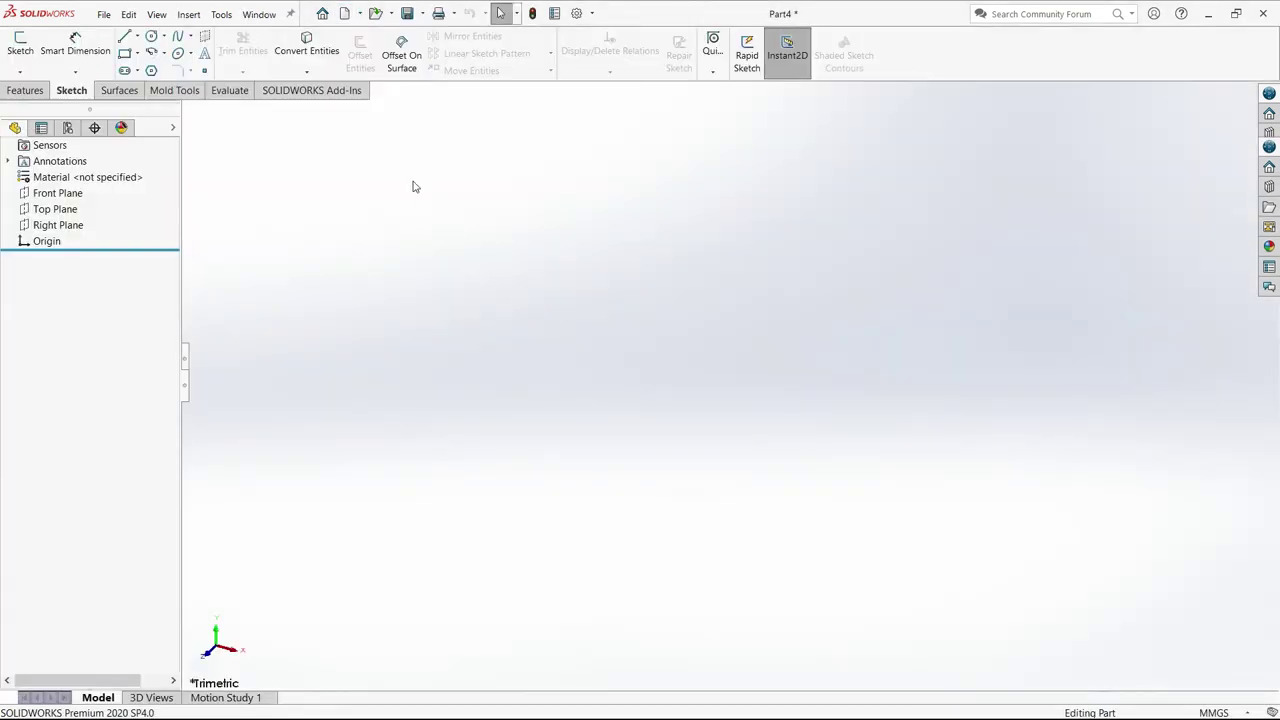
{"action": "left_click", "coordinate": [20, 45]}
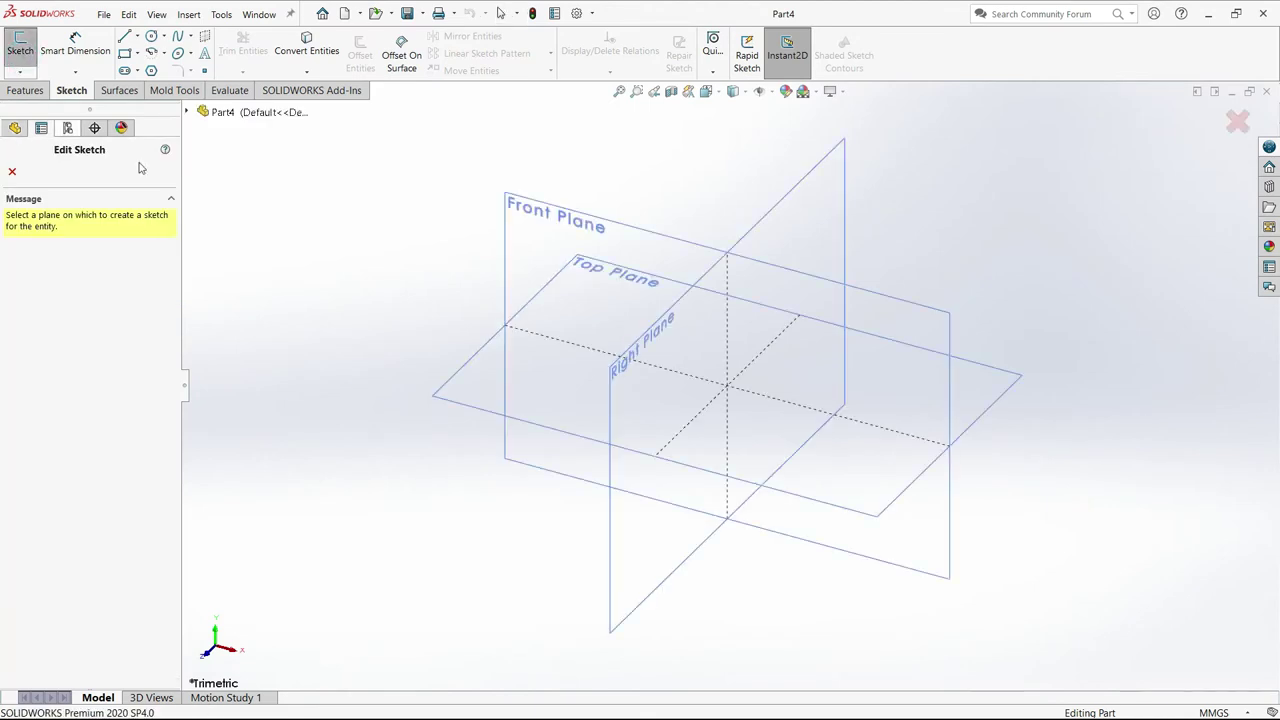
{"action": "left_click", "coordinate": [558, 230]}
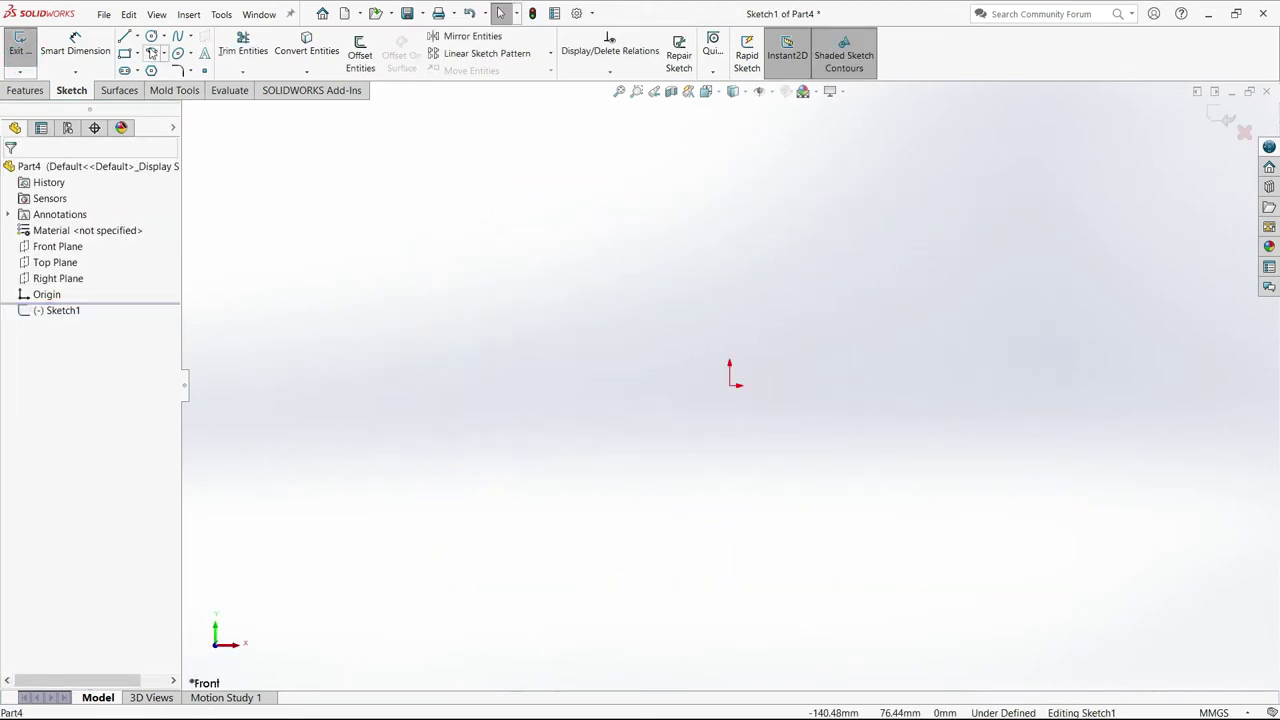
Draw a vertical centerline upward from the origin.
{"action": "left_click", "coordinate": [137, 36]}
{"action": "left_click", "coordinate": [145, 70]}
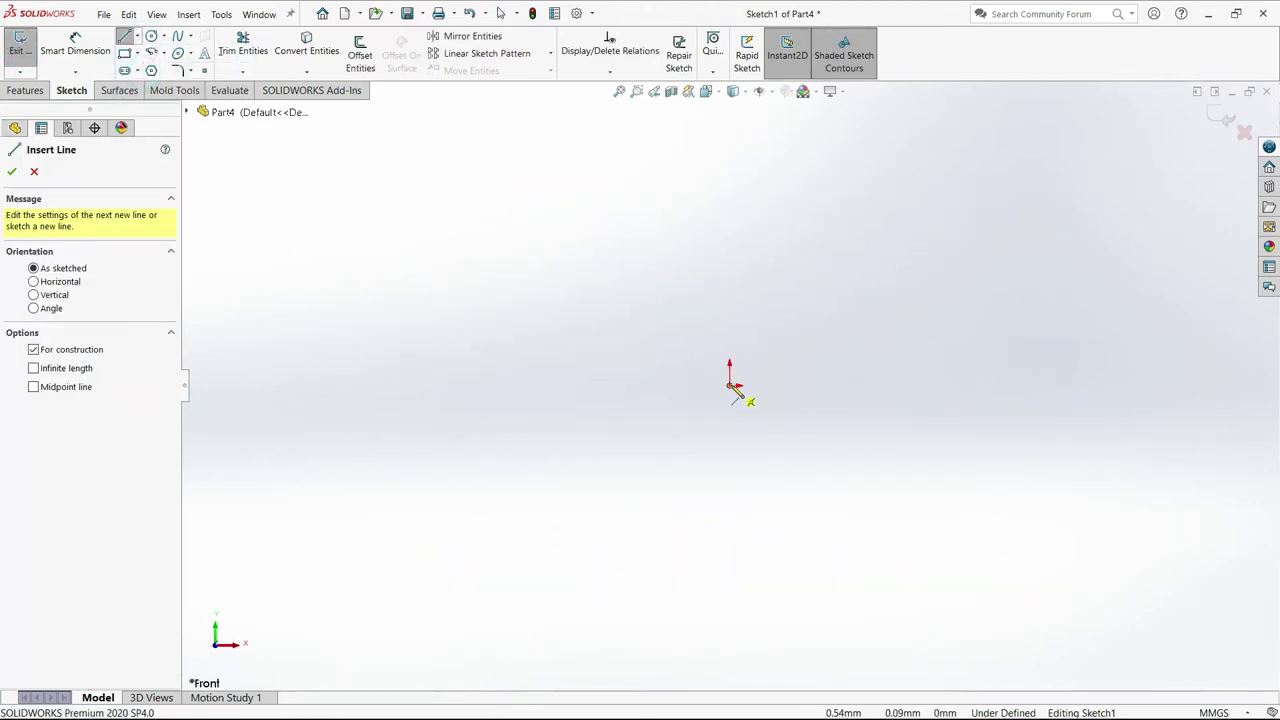
{"action": "left_click", "coordinate": [732, 386]}
{"action": "left_click", "coordinate": [730, 157]}
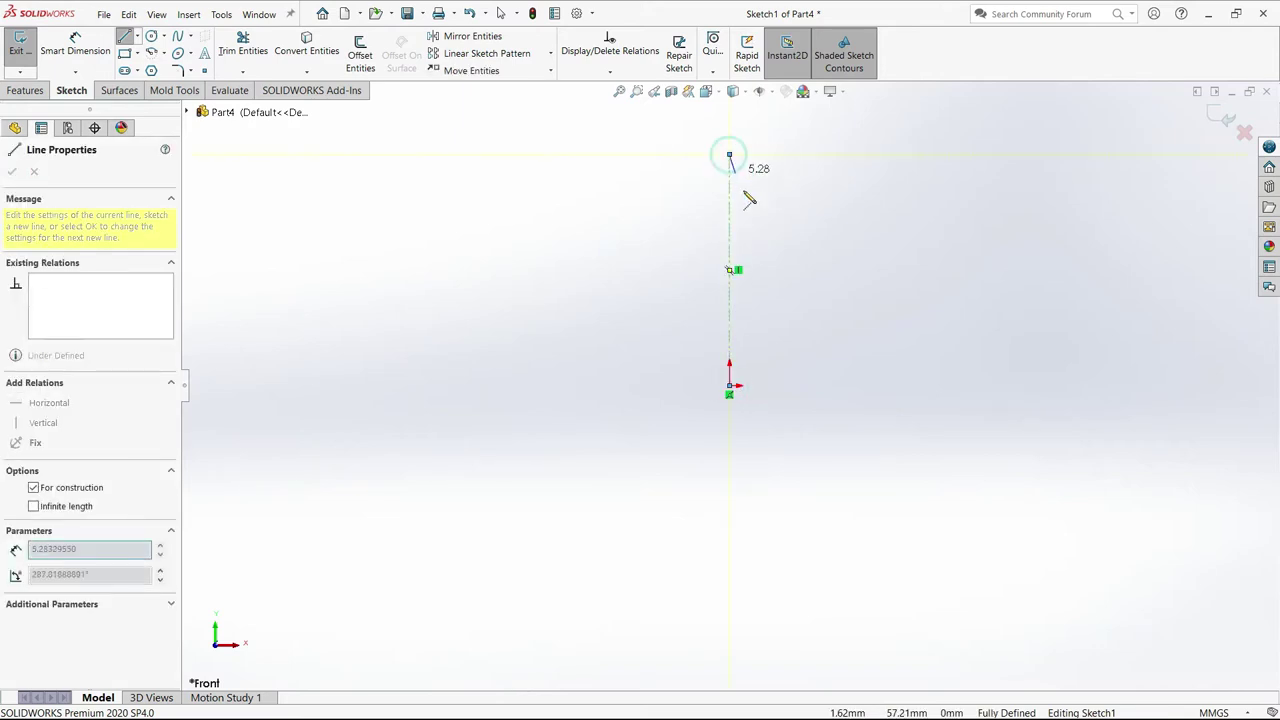
{"action": "right_click", "coordinate": [766, 163]}
{"action": "left_click", "coordinate": [800, 221]}
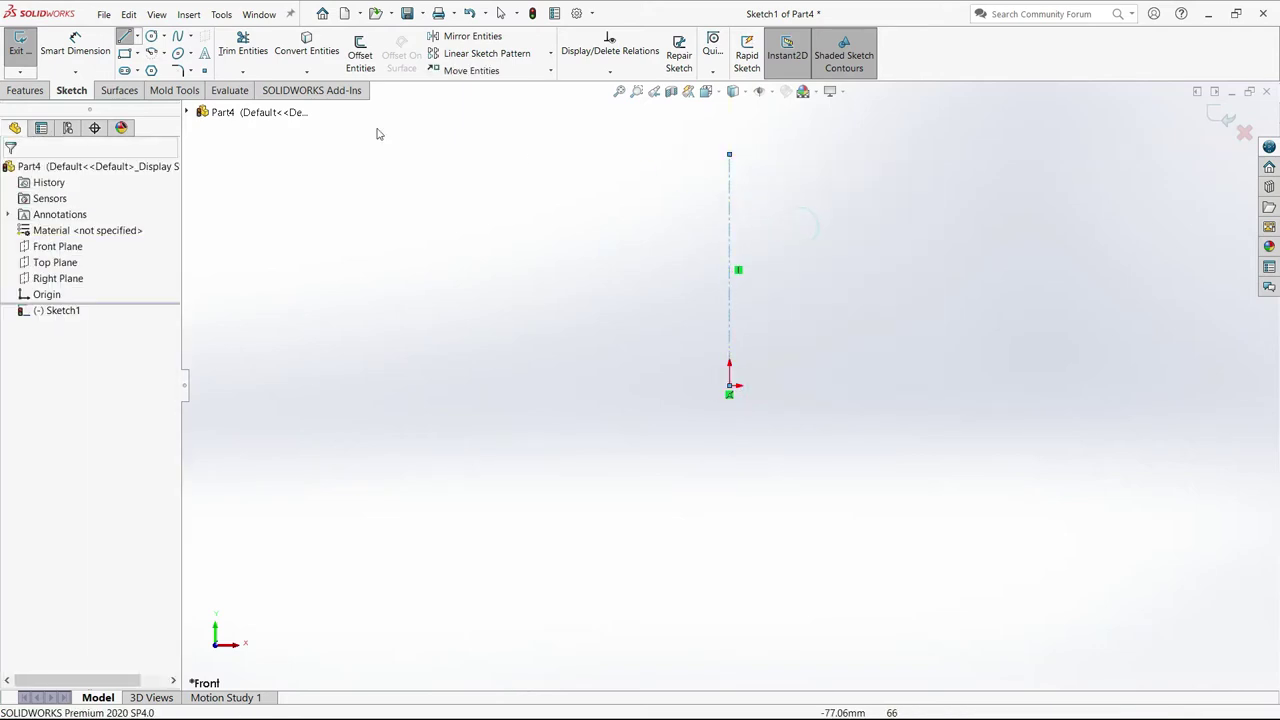
Draw the stepped L-shaped half profile from the centerline's top down to the origin.
{"action": "left_click", "coordinate": [125, 38]}
{"action": "left_click", "coordinate": [730, 155]}
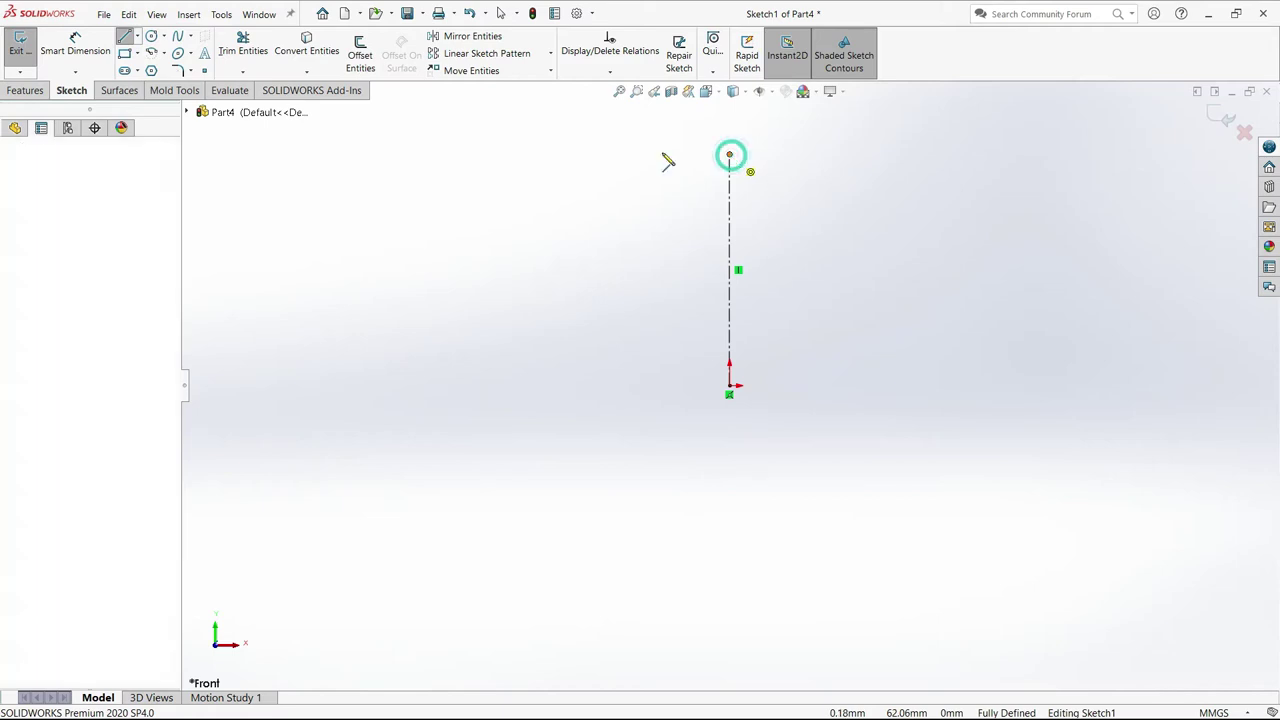
{"action": "left_click", "coordinate": [610, 155]}
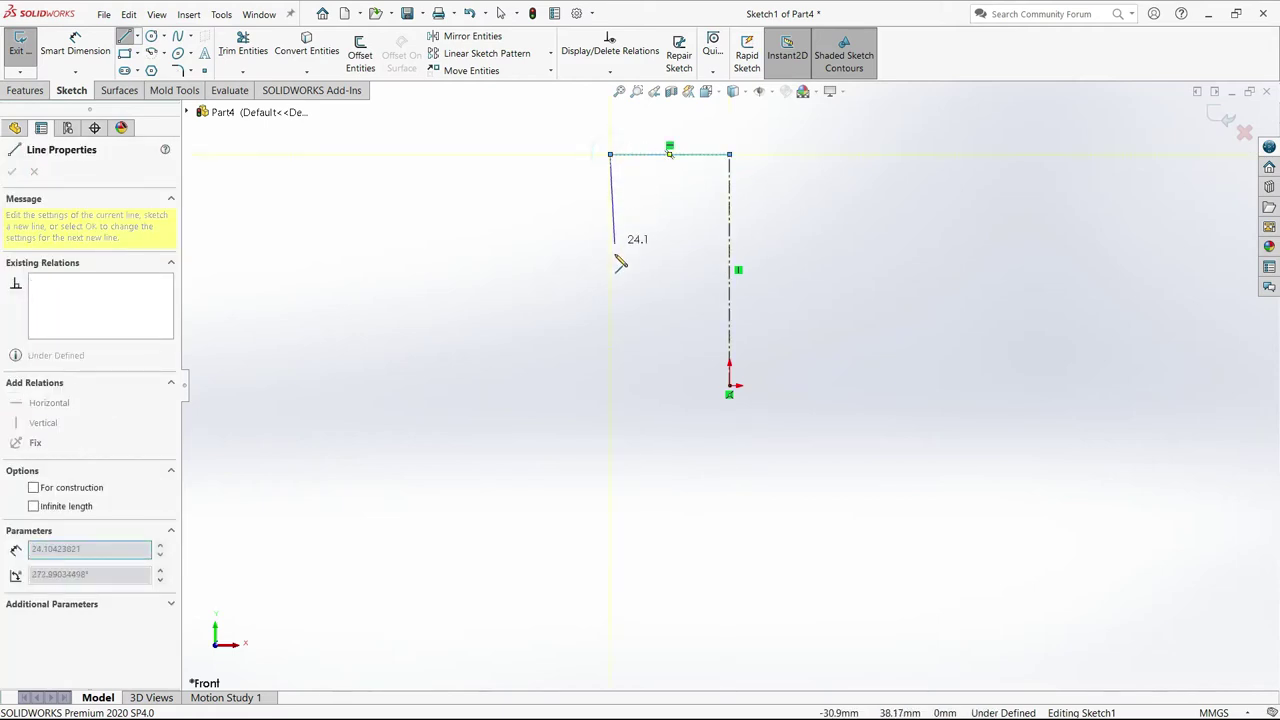
{"action": "left_click", "coordinate": [611, 316]}
{"action": "left_click", "coordinate": [522, 316]}
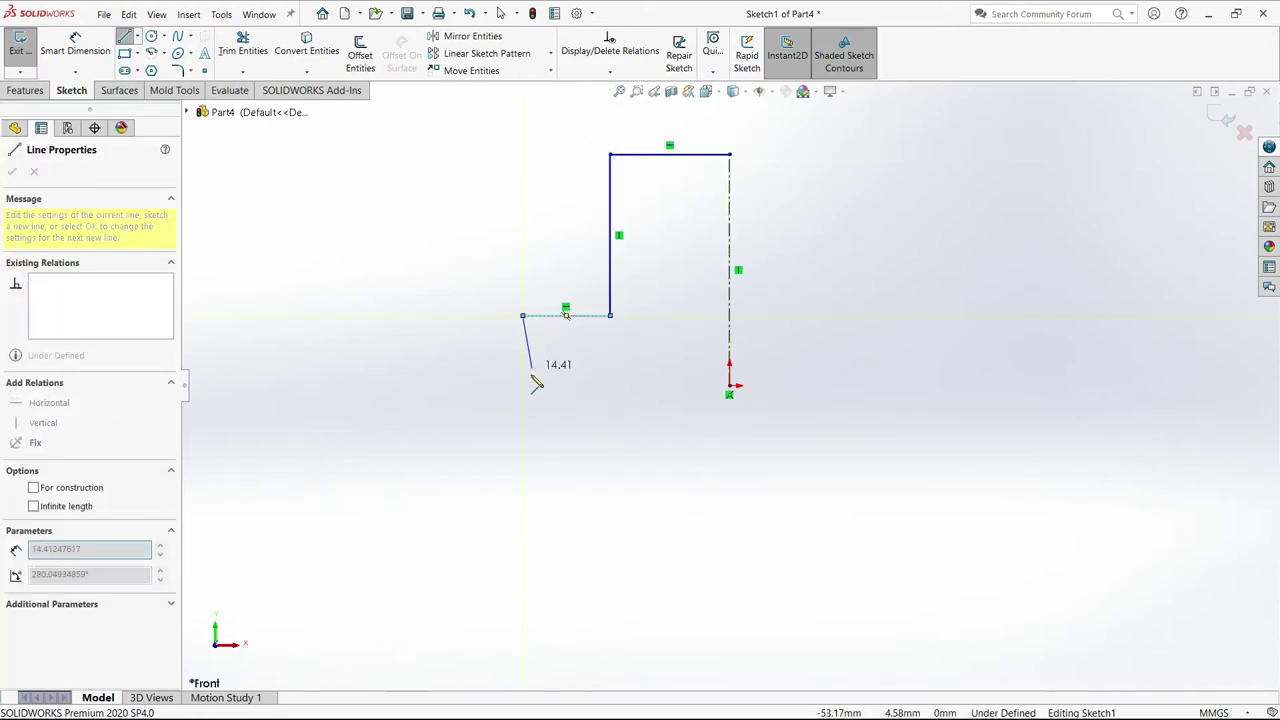
{"action": "left_click", "coordinate": [522, 385]}
{"action": "left_click", "coordinate": [729, 385]}
{"action": "right_click", "coordinate": [652, 410]}
{"action": "left_click", "coordinate": [684, 461]}
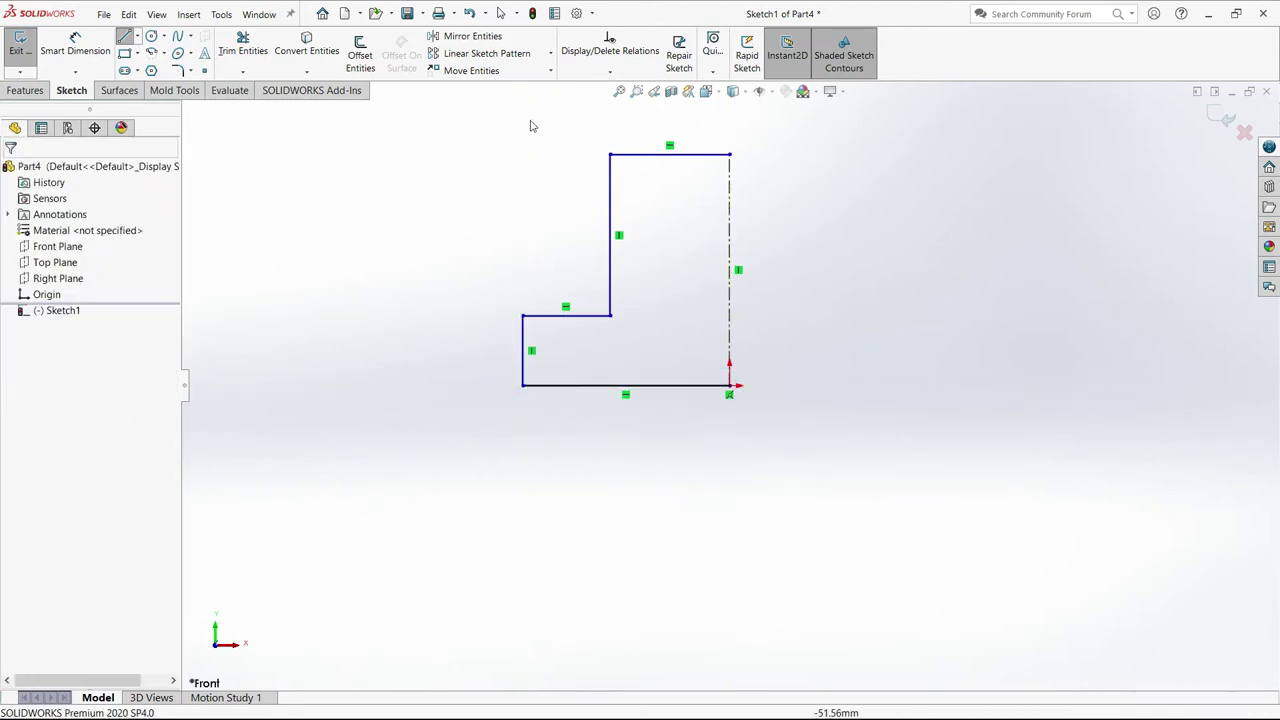
Mirror the L-profile about the centerline to close the T shape.
{"action": "left_click", "coordinate": [468, 36]}
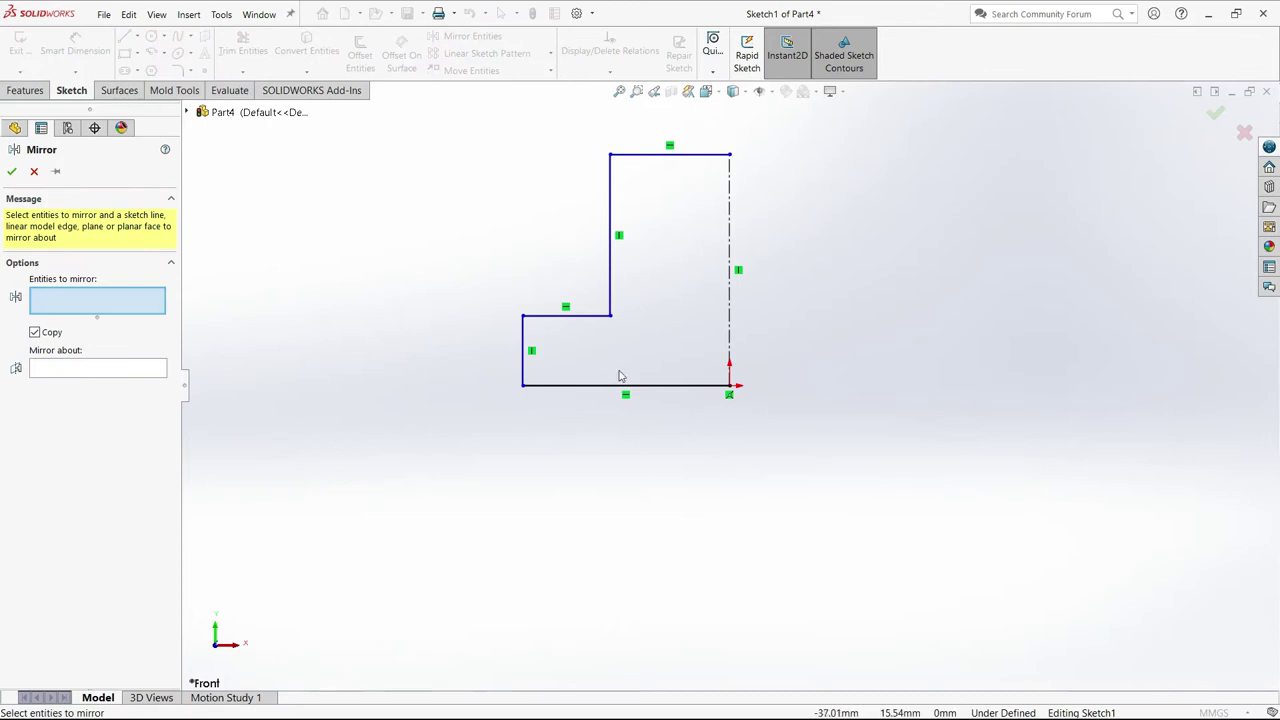
{"action": "left_click_drag", "start_coordinate": [668, 454], "coordinate": [487, 134]}
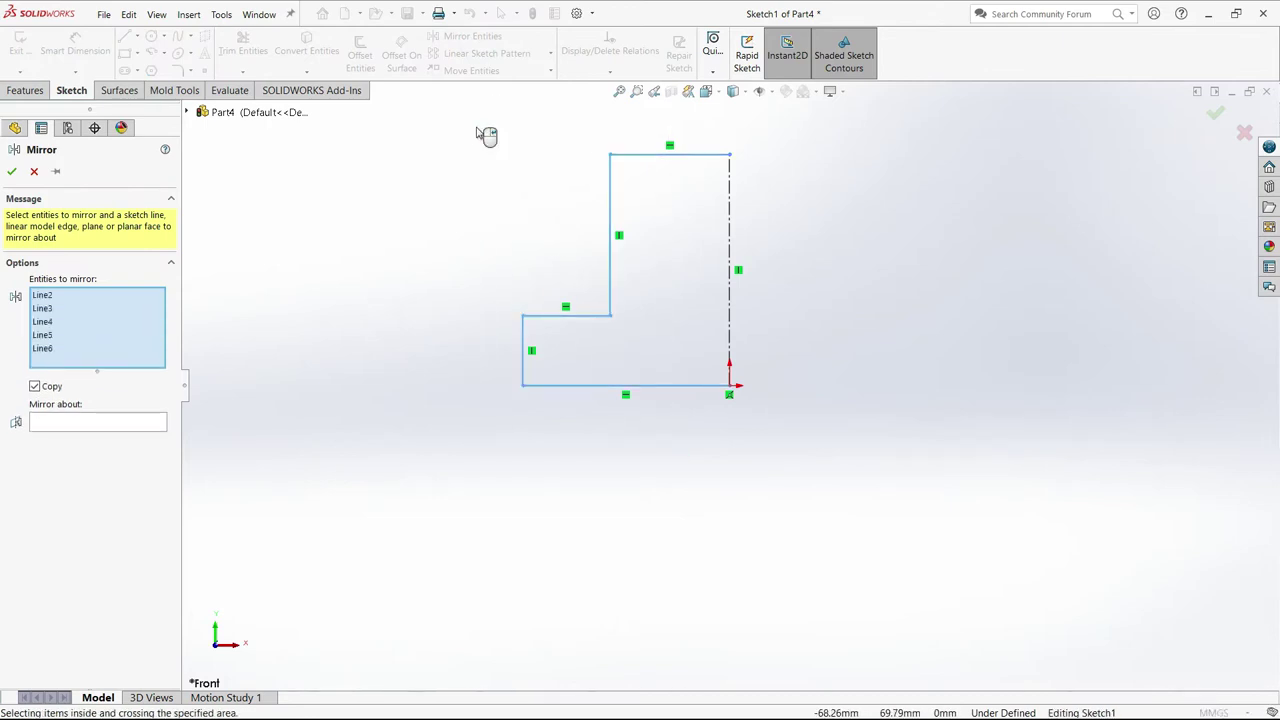
{"action": "left_click", "coordinate": [729, 241]}
{"action": "key", "text": "Return"}
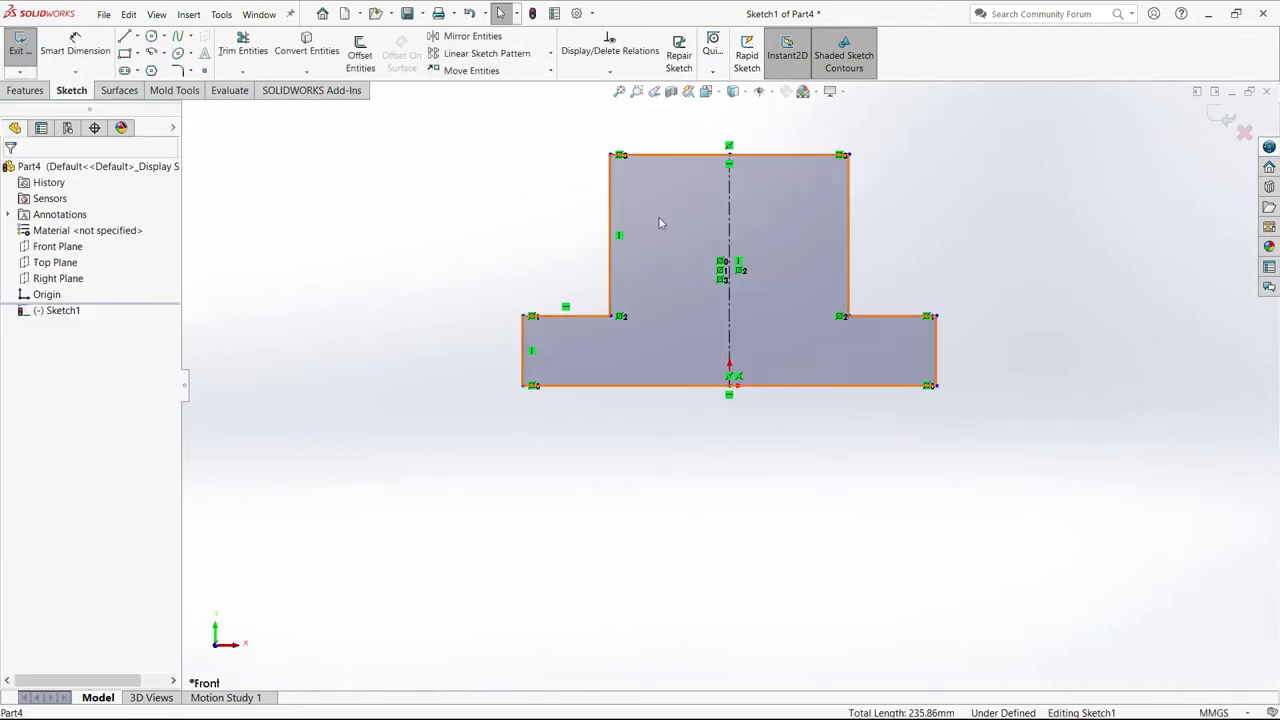
Dimension the base width as 42 mm and the base thickness as 3 mm.
{"action": "left_click", "coordinate": [100, 44]}
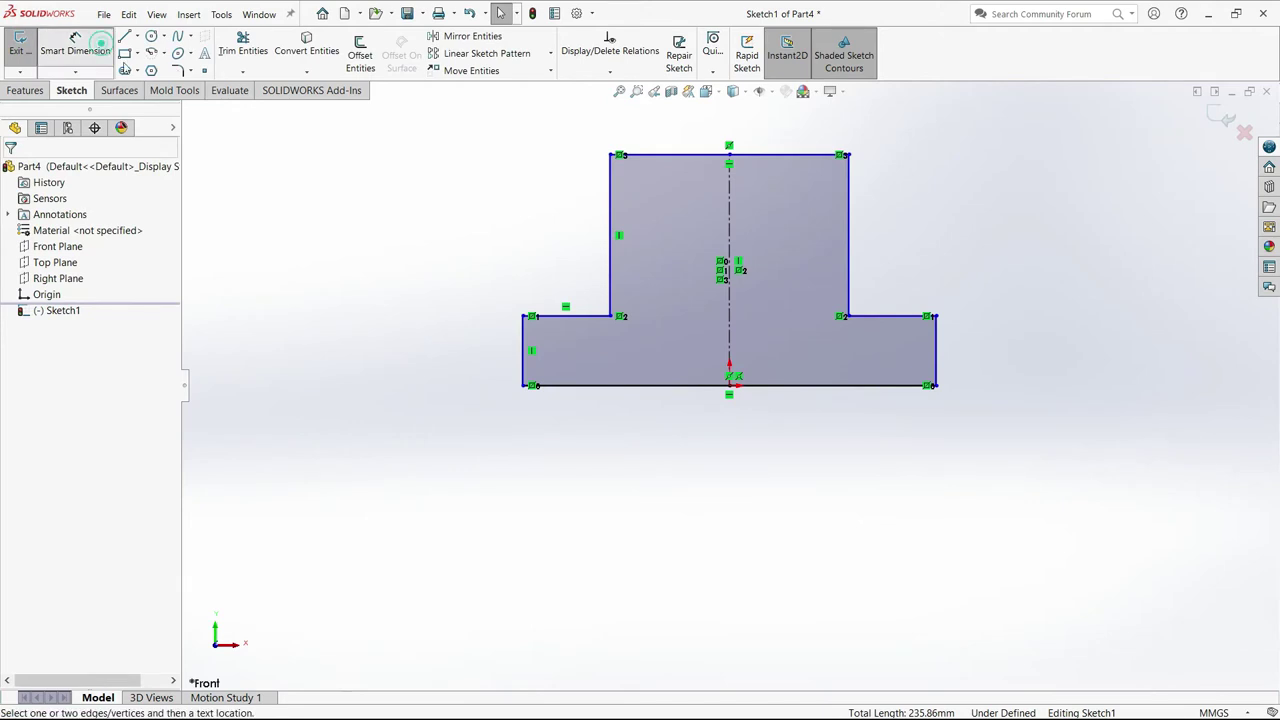
{"action": "left_click", "coordinate": [868, 390]}
{"action": "left_click", "coordinate": [742, 474]}
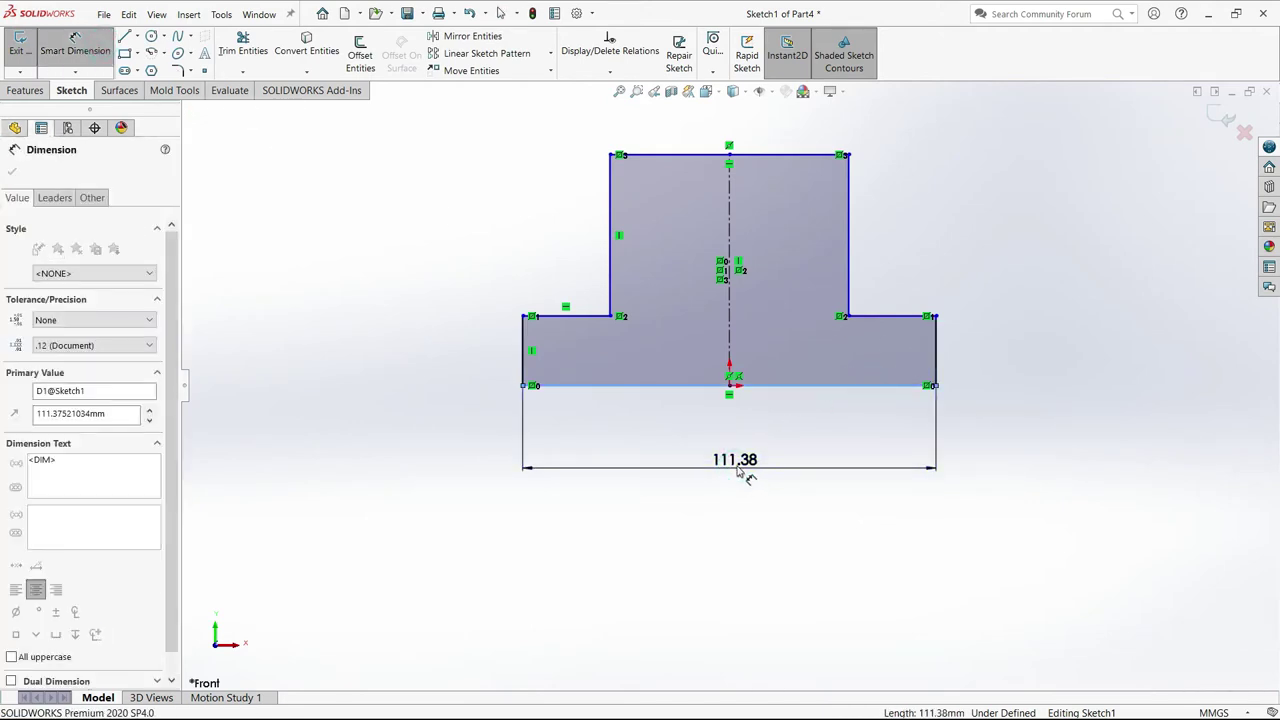
{"action": "type", "text": "42"}
{"action": "left_click", "coordinate": [680, 450]}
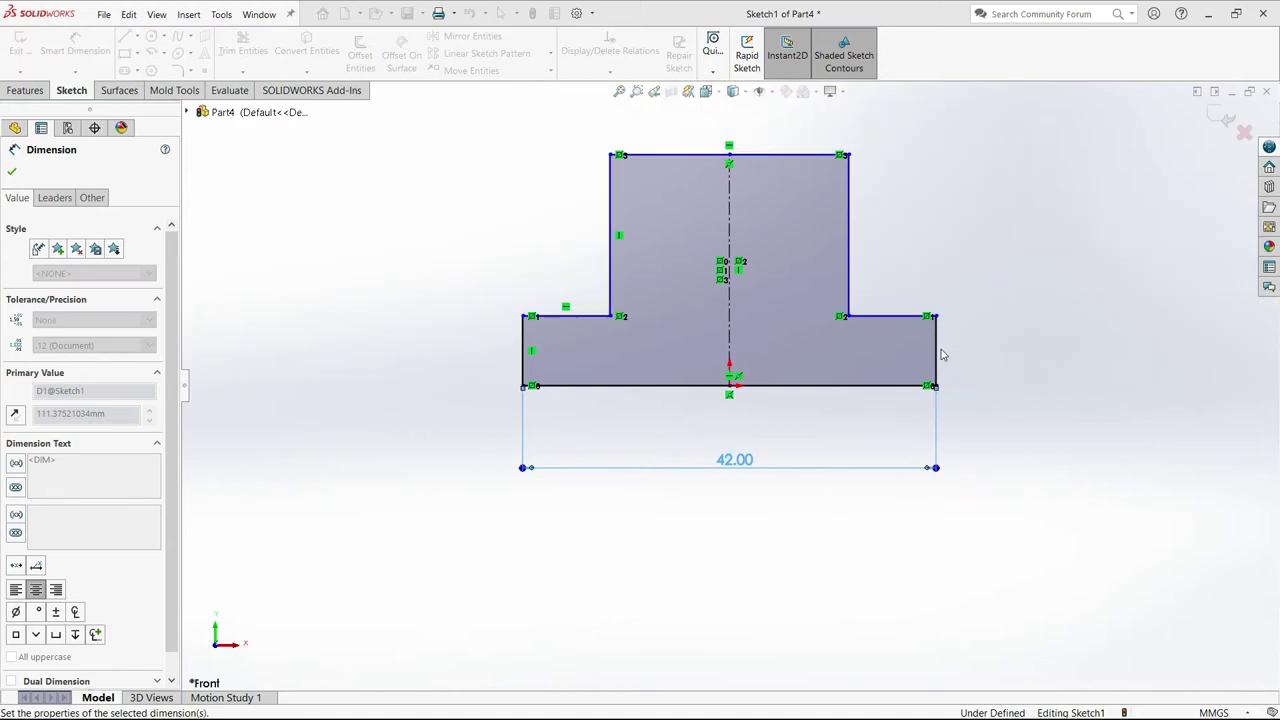
{"action": "left_click", "coordinate": [936, 350]}
{"action": "left_click", "coordinate": [1020, 368]}
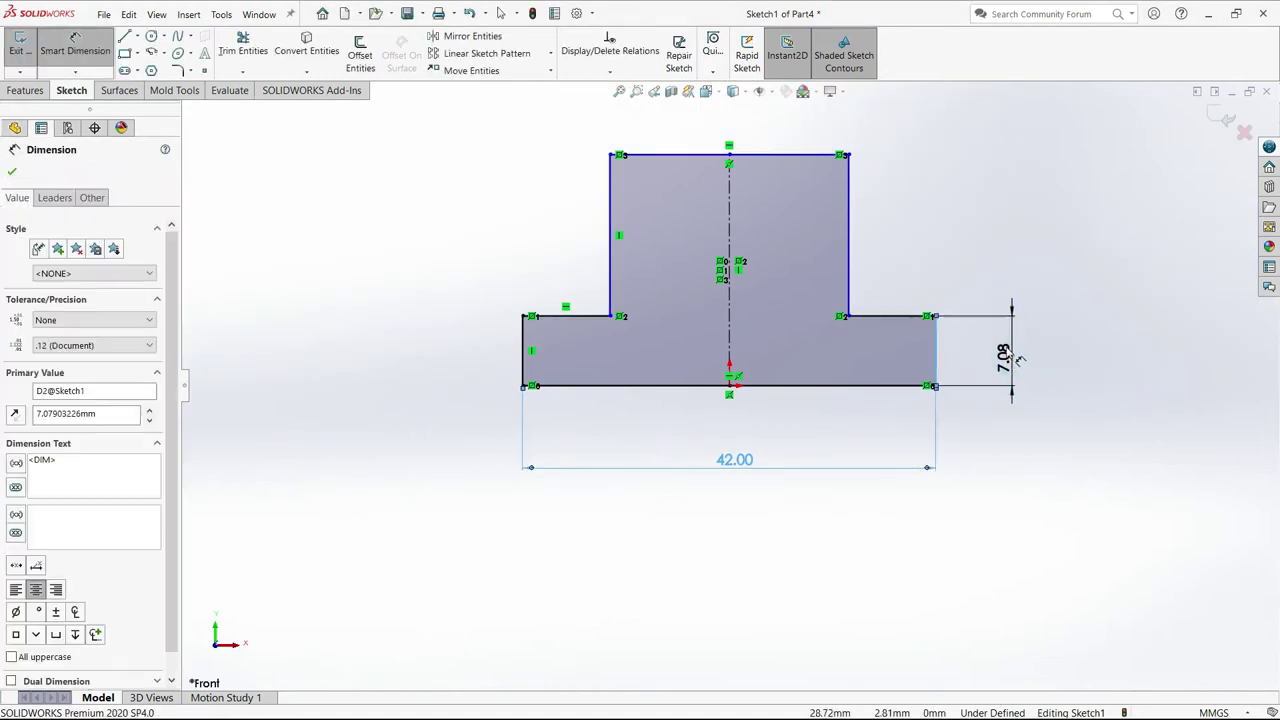
{"action": "left_click", "coordinate": [956, 338]}
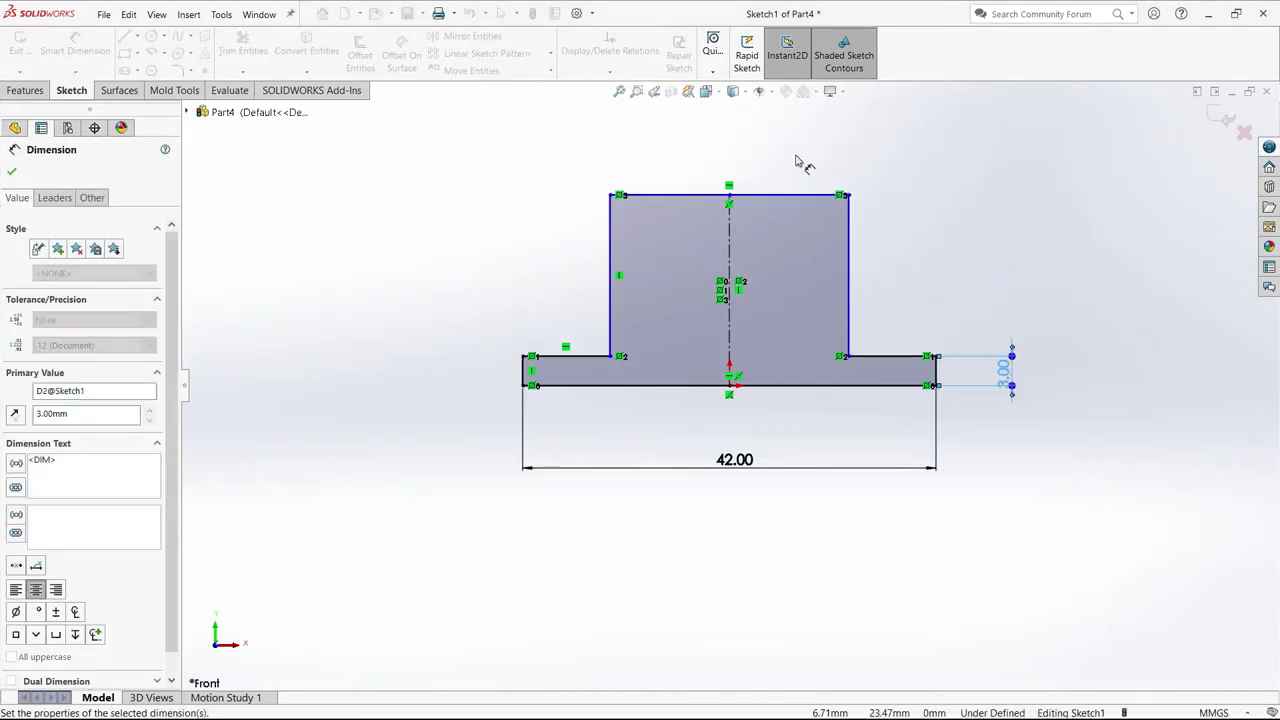
Dimension the stem width as 22 mm and the overall height as 37 mm.
{"action": "left_click", "coordinate": [790, 196]}
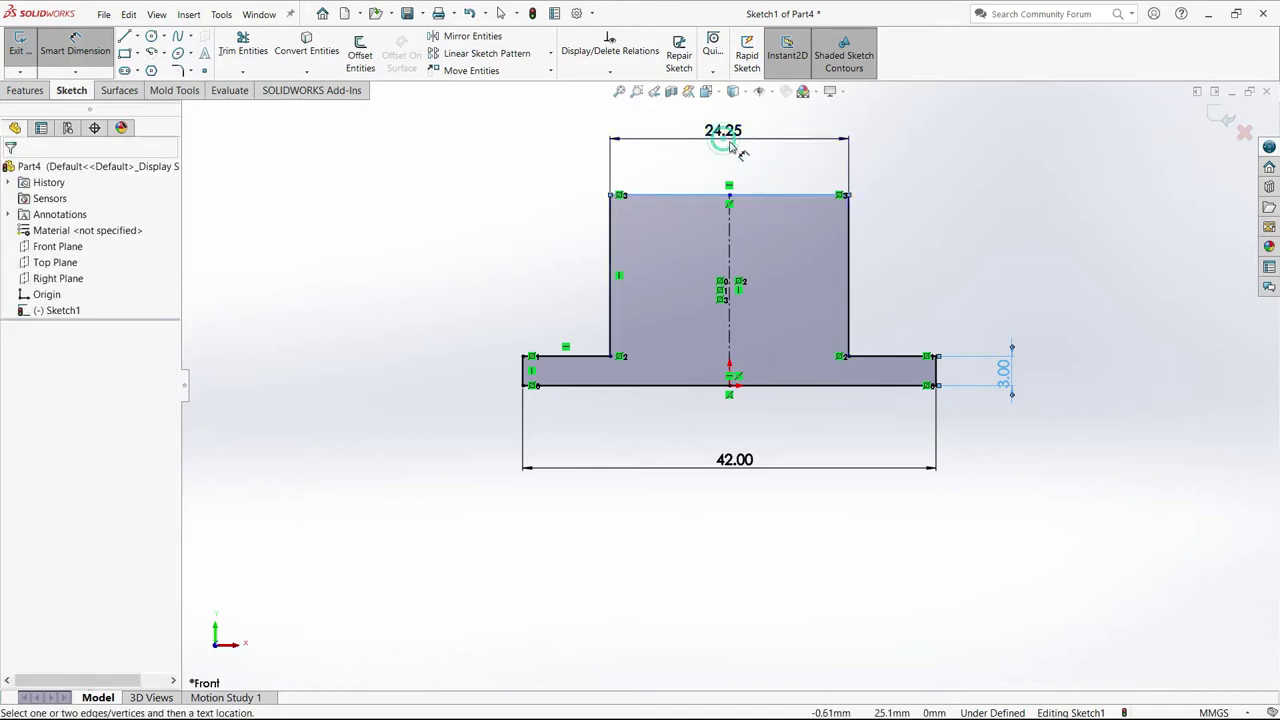
{"action": "left_click", "coordinate": [735, 145]}
{"action": "type", "text": "22"}
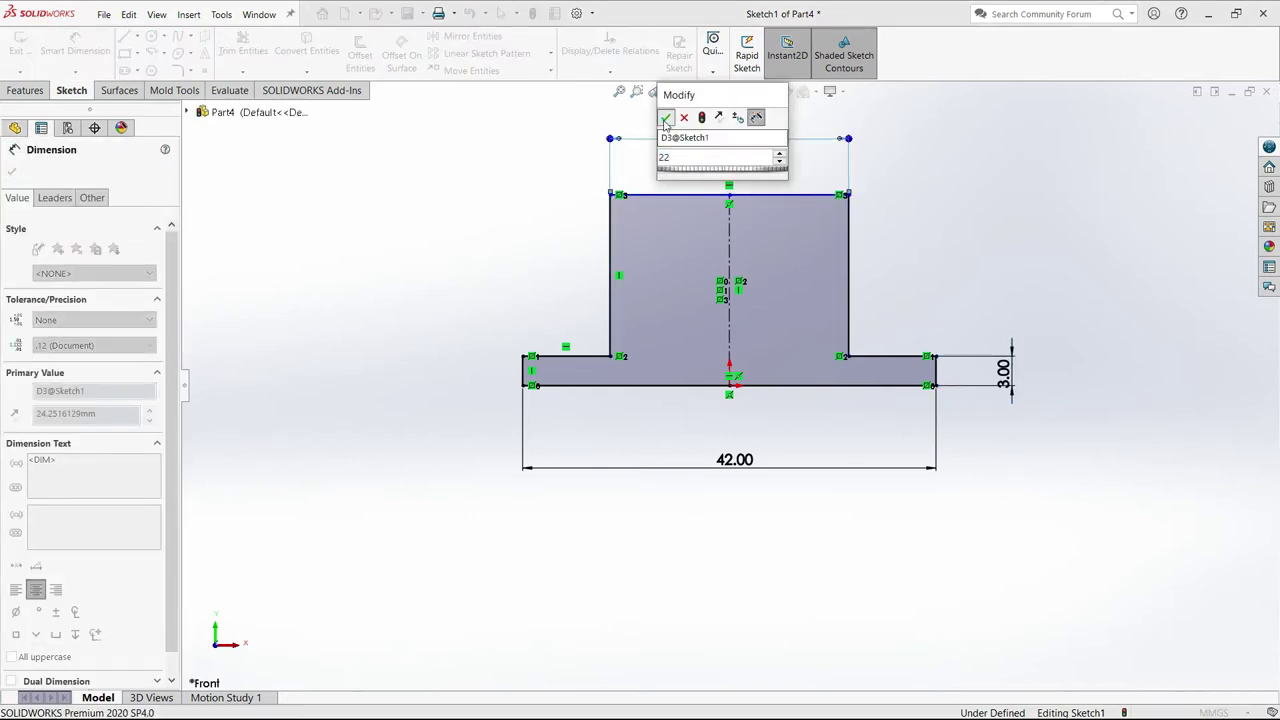
{"action": "key", "text": "Return"}
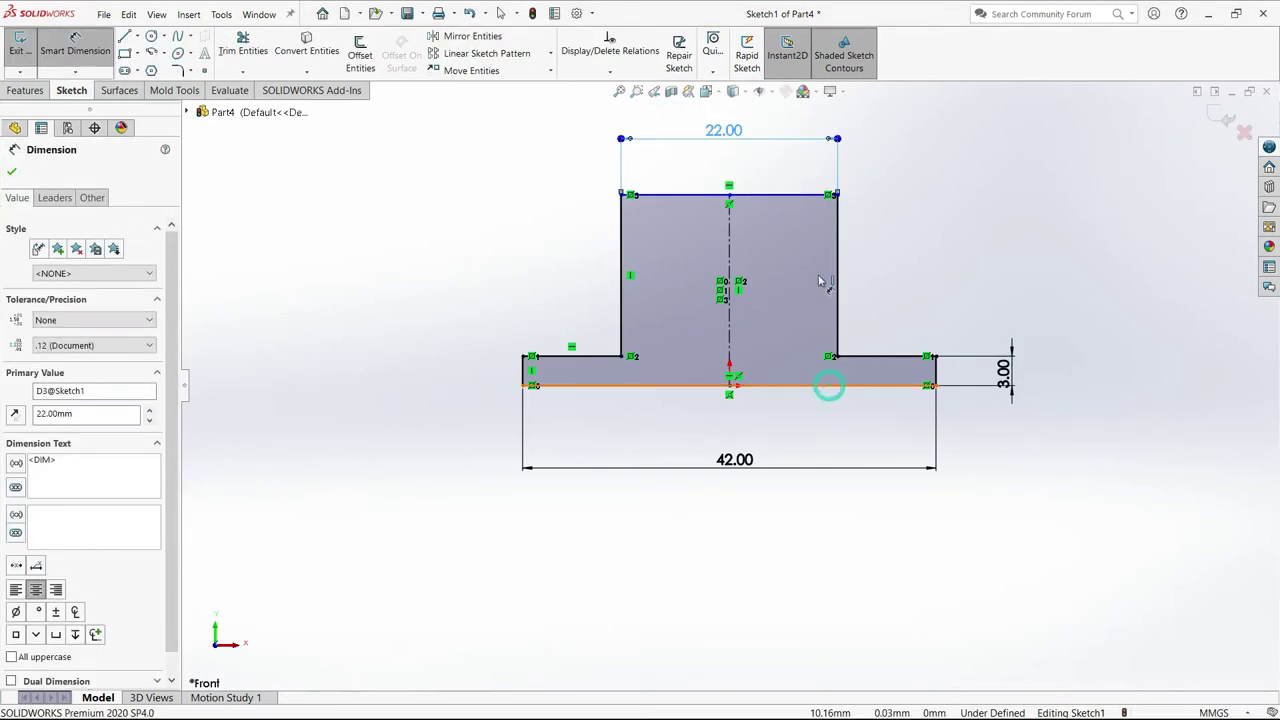
{"action": "left_click", "coordinate": [808, 198]}
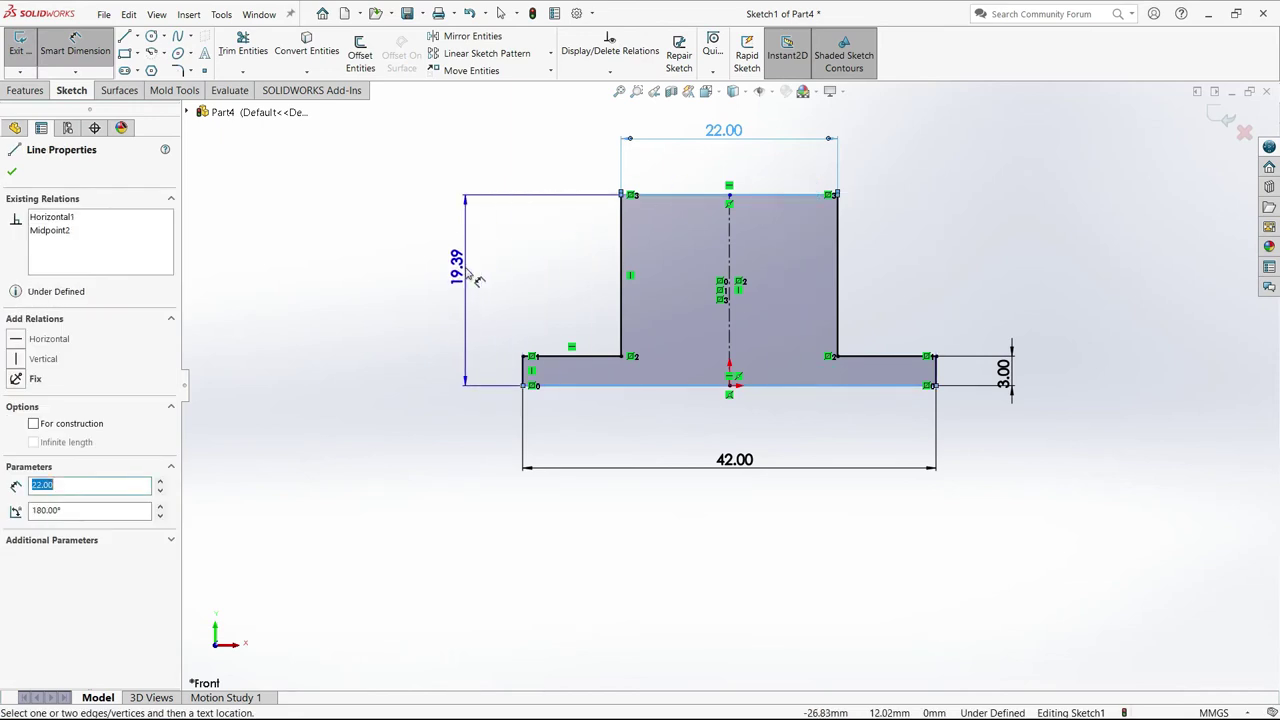
{"action": "left_click", "coordinate": [466, 265]}
{"action": "type", "text": "37"}
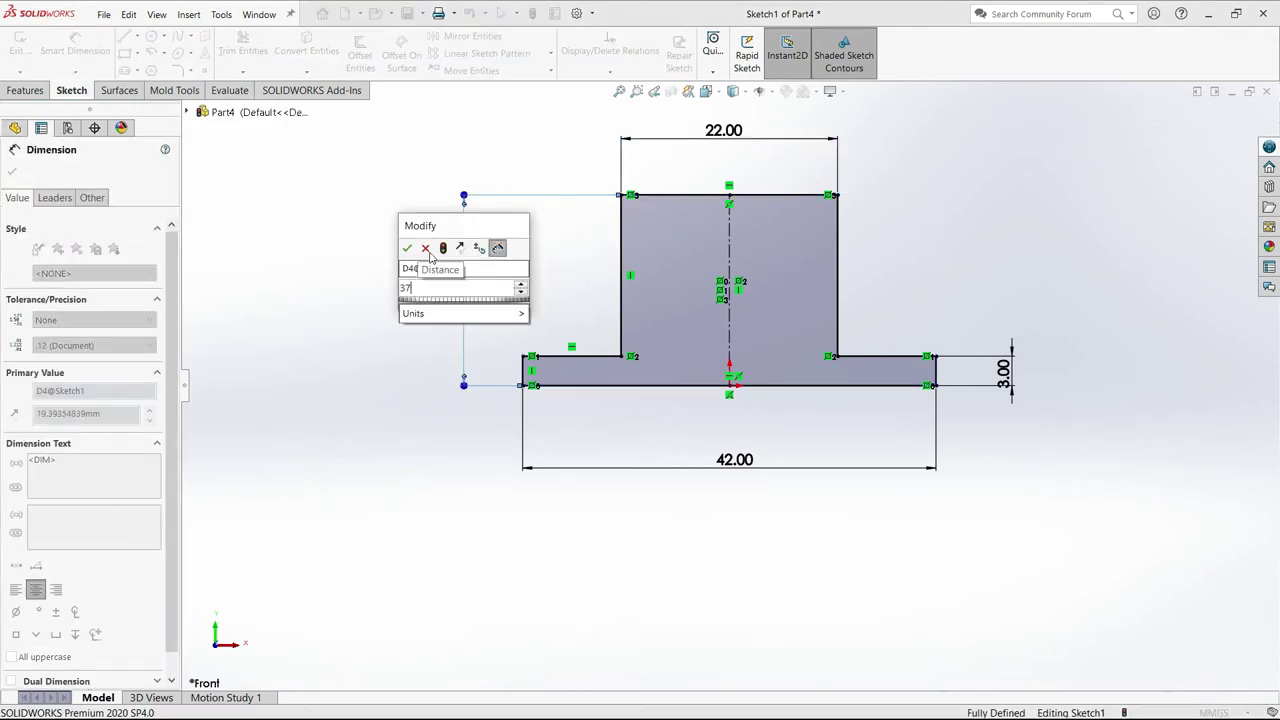
{"action": "left_click", "coordinate": [408, 250]}
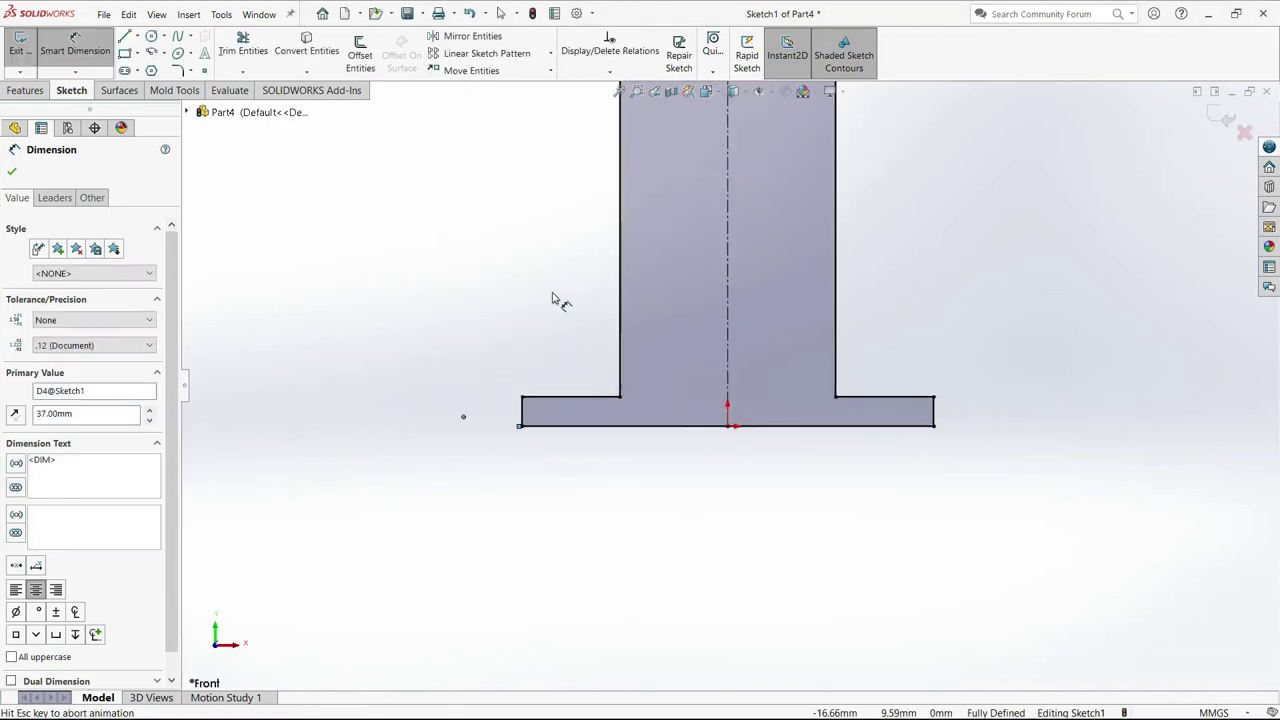
{"action": "left_click", "coordinate": [26, 91]}
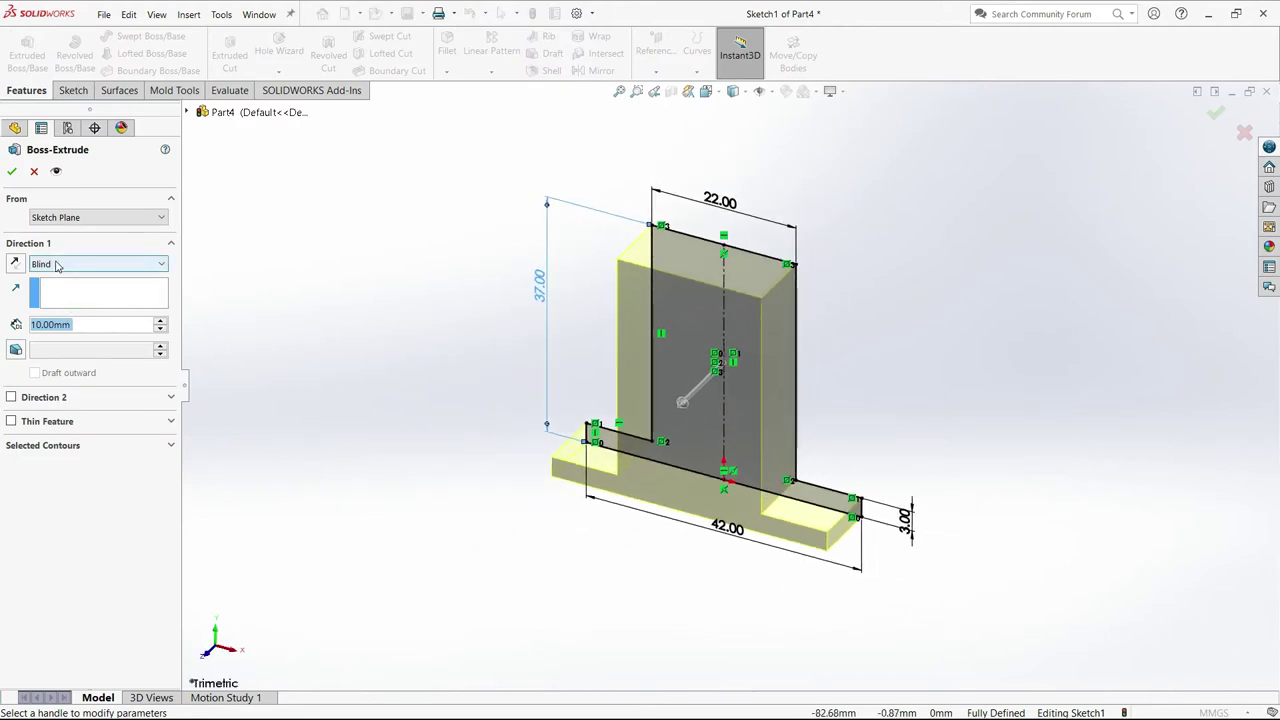
Extrude the T sketch 16 mm using the Mid Plane end condition.
{"action": "left_click", "coordinate": [57, 265]}
{"action": "left_click", "coordinate": [52, 336]}
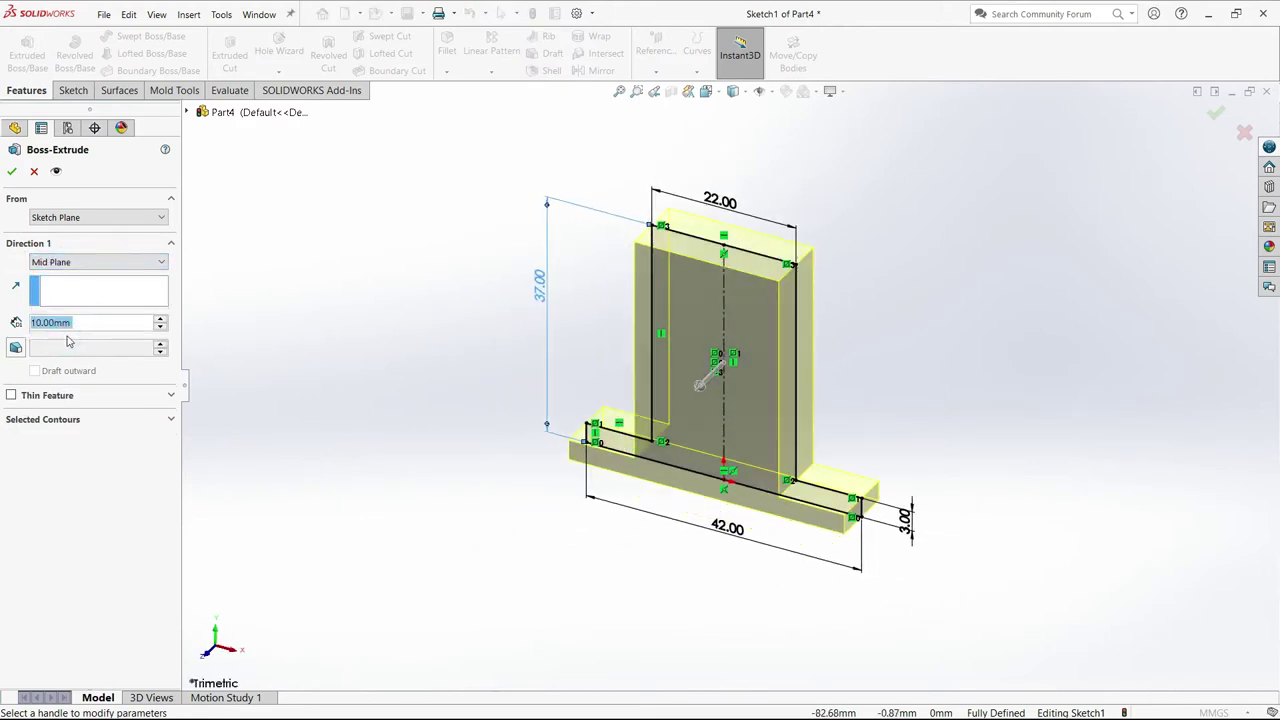
{"action": "type", "text": "16"}
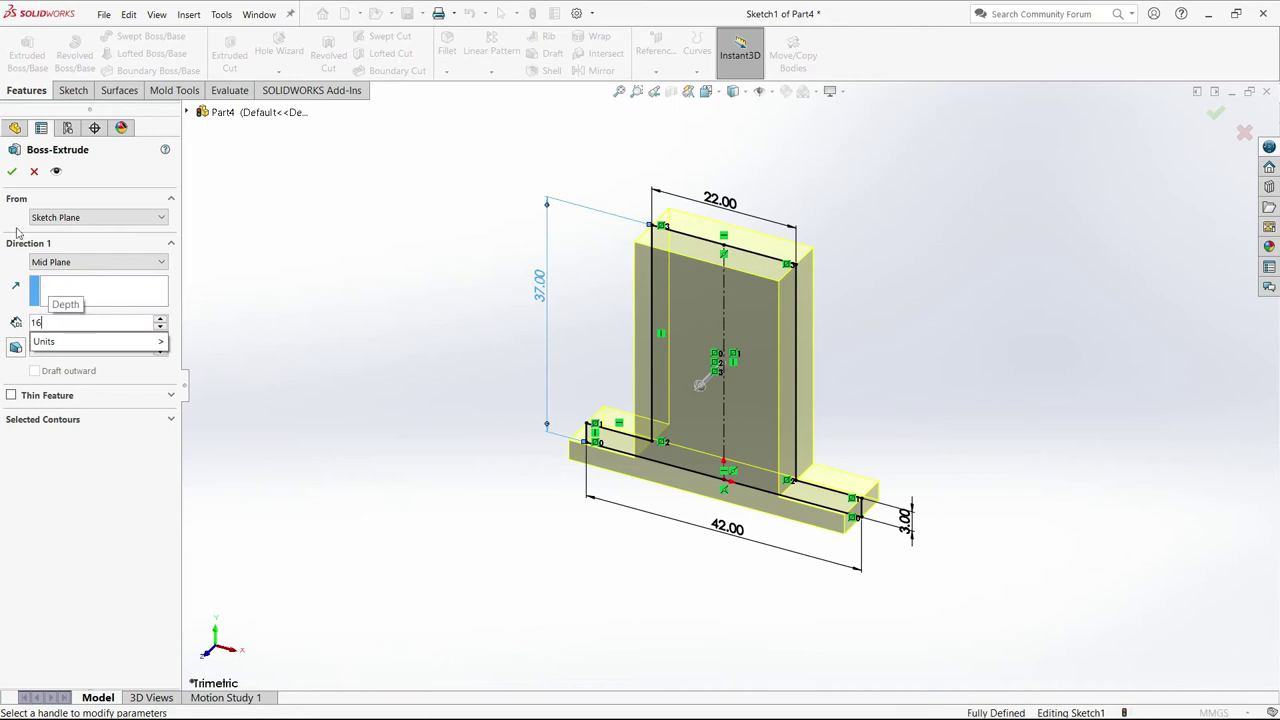
{"action": "left_click", "coordinate": [13, 176]}
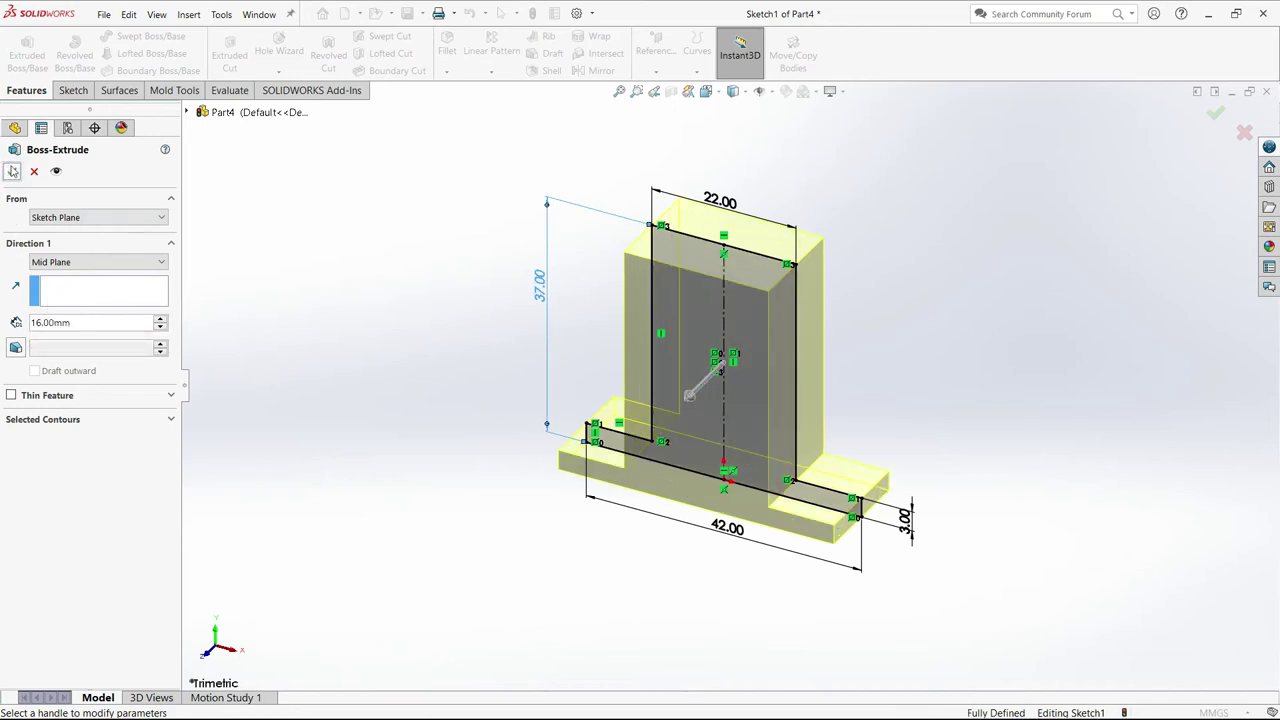
{"action": "left_click", "coordinate": [13, 171]}
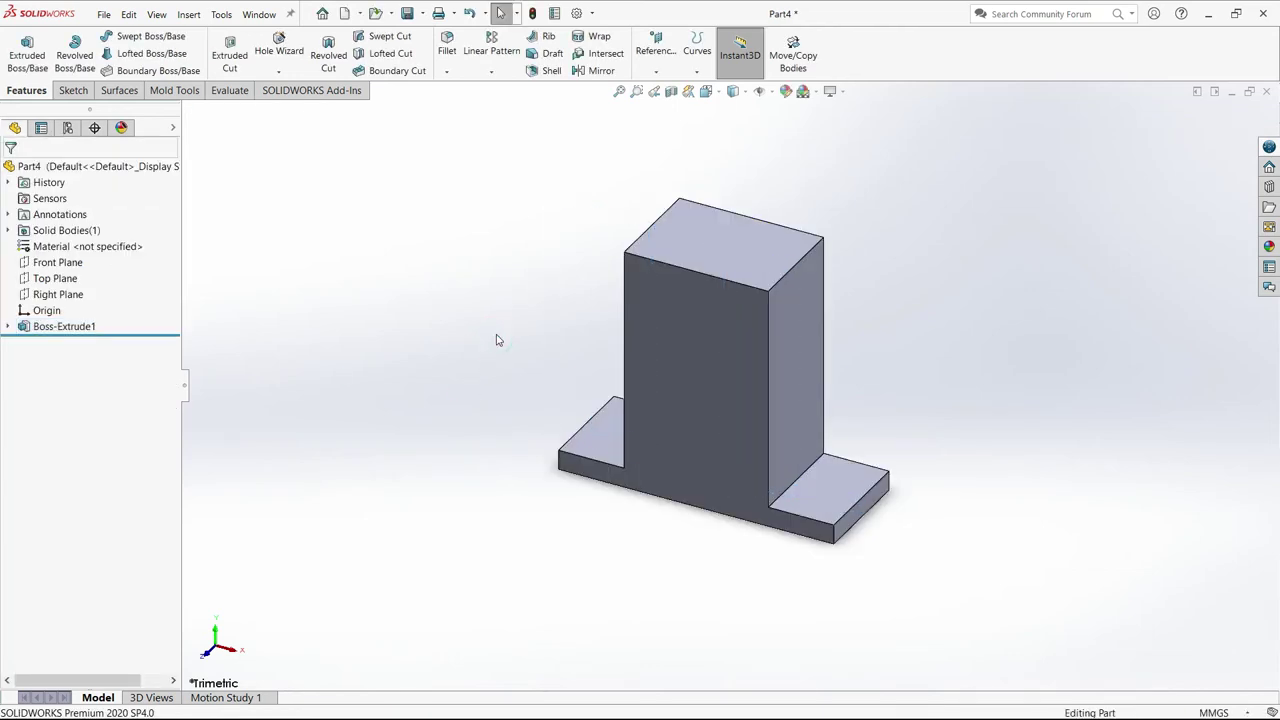
Start a sketch on the Right Plane and view it normal to the screen.
{"action": "left_click", "coordinate": [70, 293]}
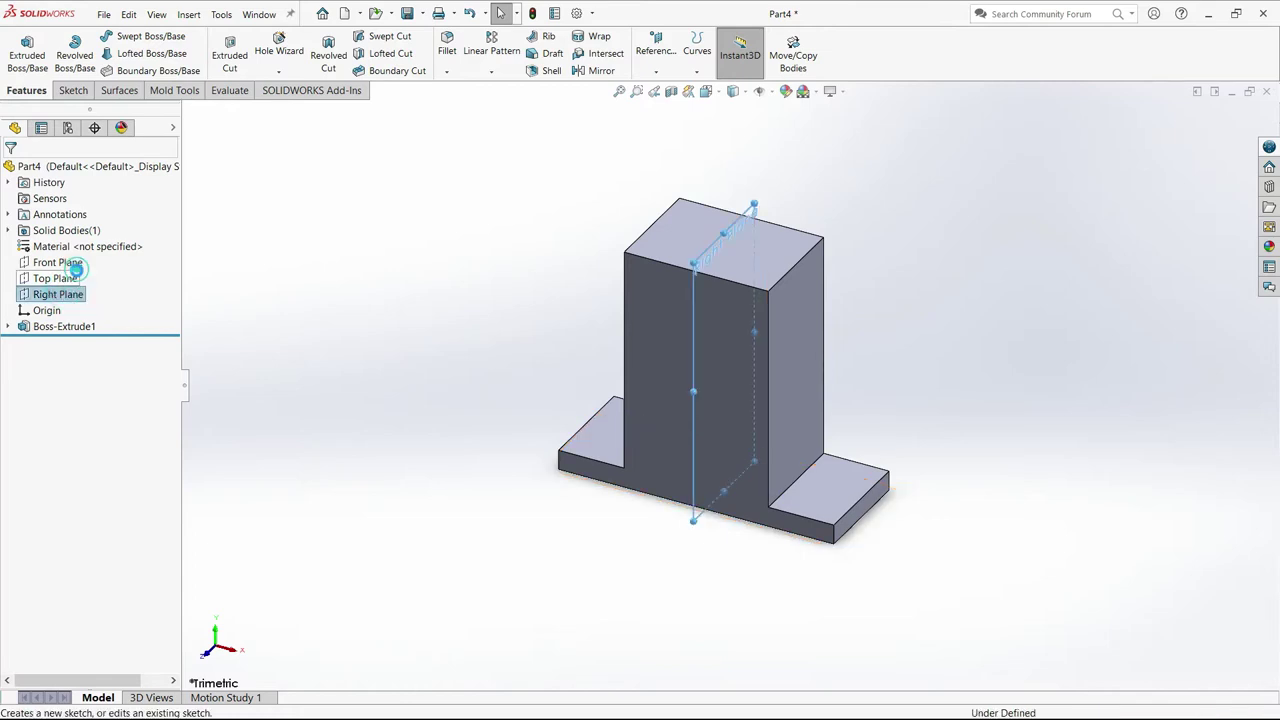
{"action": "left_click", "coordinate": [82, 264]}
{"action": "key", "text": "space"}
{"action": "left_click", "coordinate": [496, 382]}
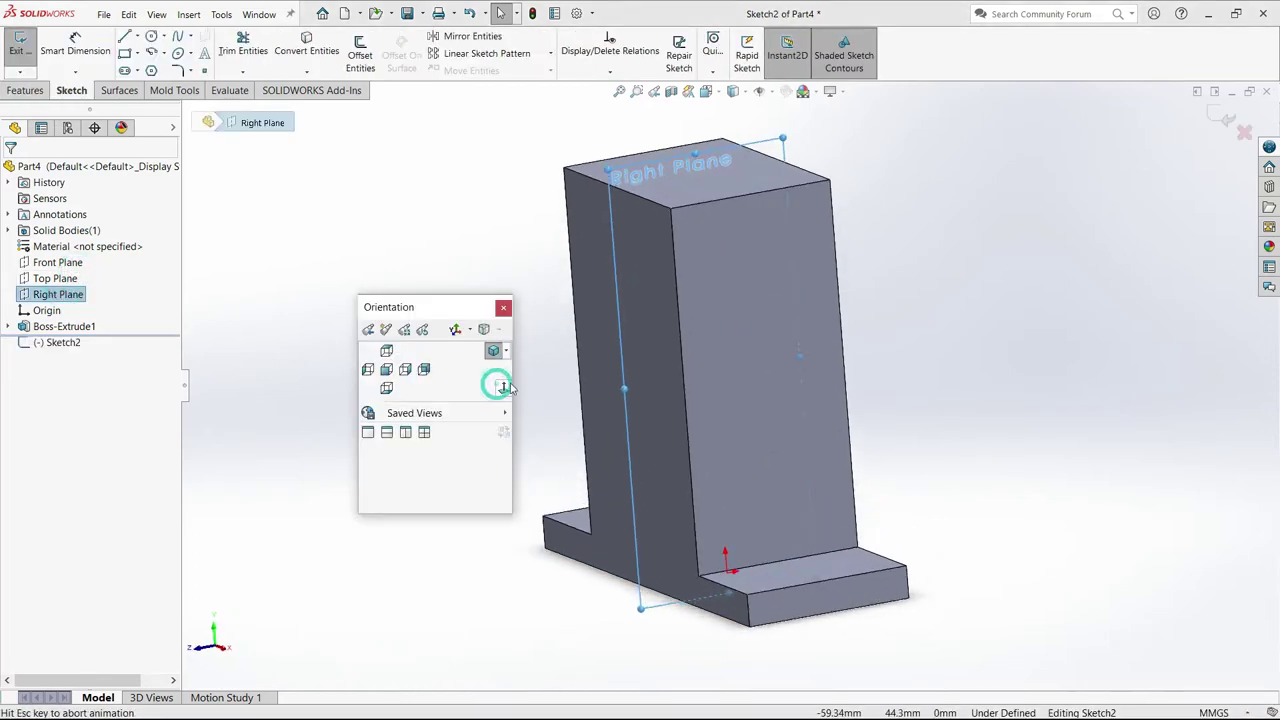
{"action": "scroll", "coordinate": [740, 230], "scroll_direction": "up", "scroll_amount": 3}
{"action": "scroll", "coordinate": [760, 165], "scroll_direction": "down", "scroll_amount": 2}
{"action": "scroll", "coordinate": [755, 185], "scroll_direction": "up", "scroll_amount": 3}
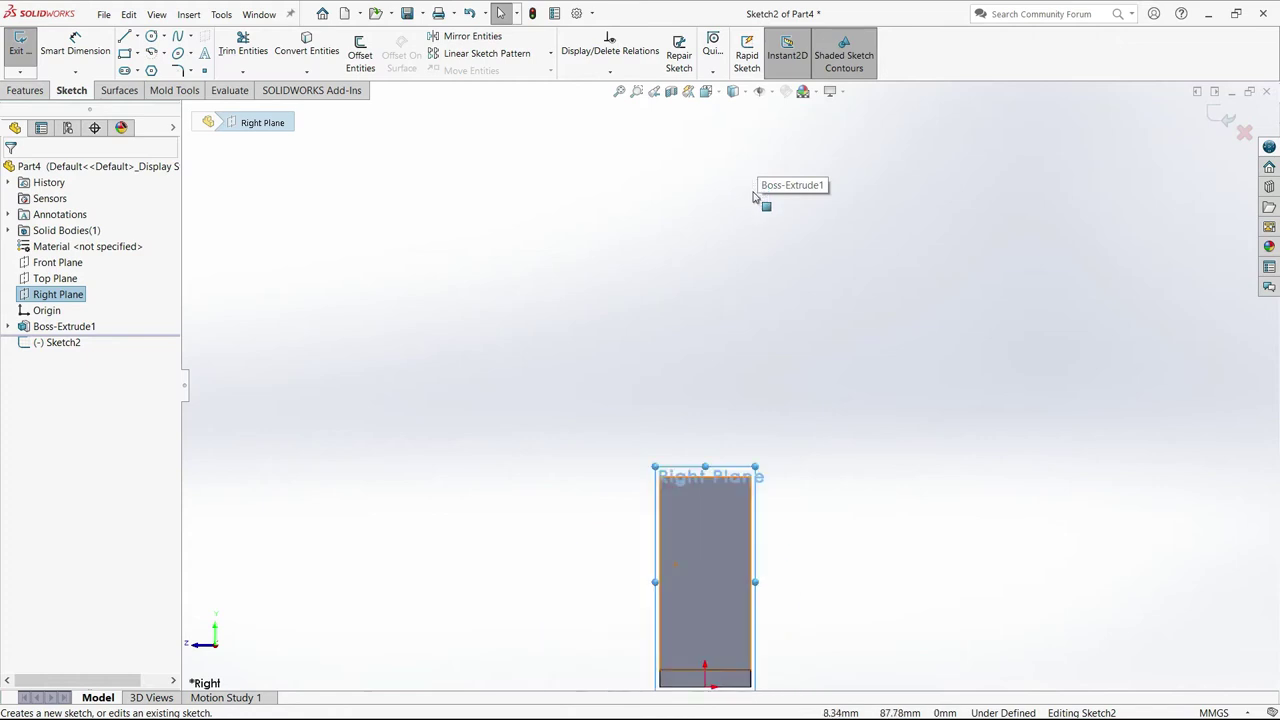
{"action": "scroll", "coordinate": [747, 190], "scroll_direction": "down", "scroll_amount": 2}
{"action": "scroll", "coordinate": [700, 620], "scroll_direction": "down", "scroll_amount": 1}
{"action": "scroll", "coordinate": [703, 655], "scroll_direction": "down", "scroll_amount": 1}
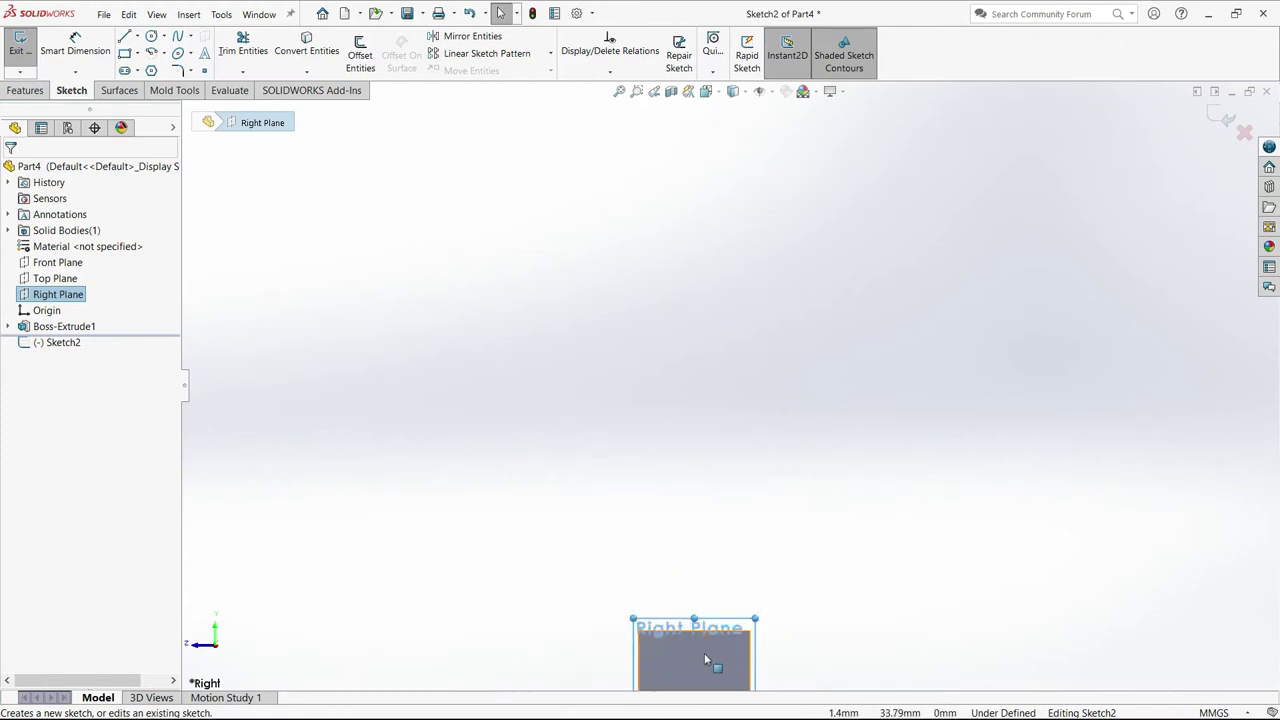
{"action": "scroll", "coordinate": [703, 660], "scroll_direction": "down", "scroll_amount": 1}
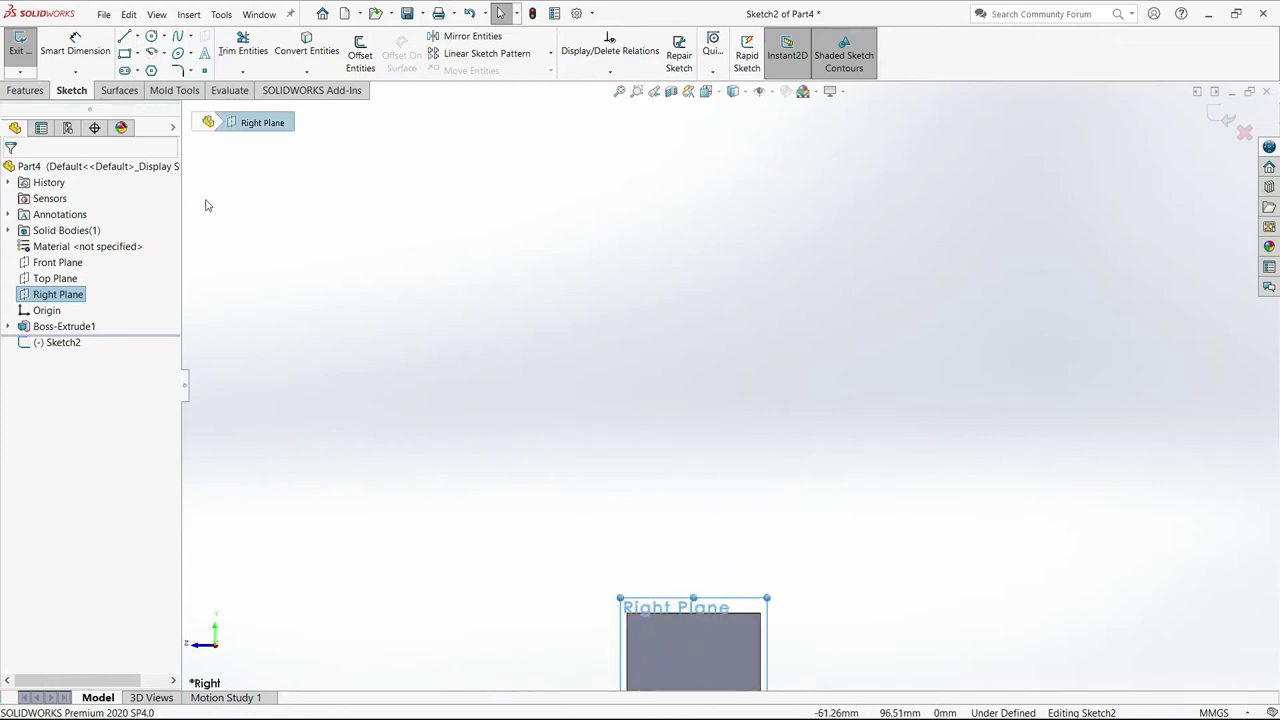
Draw a vertical centerline up from the block's top edge.
{"action": "left_click", "coordinate": [137, 36]}
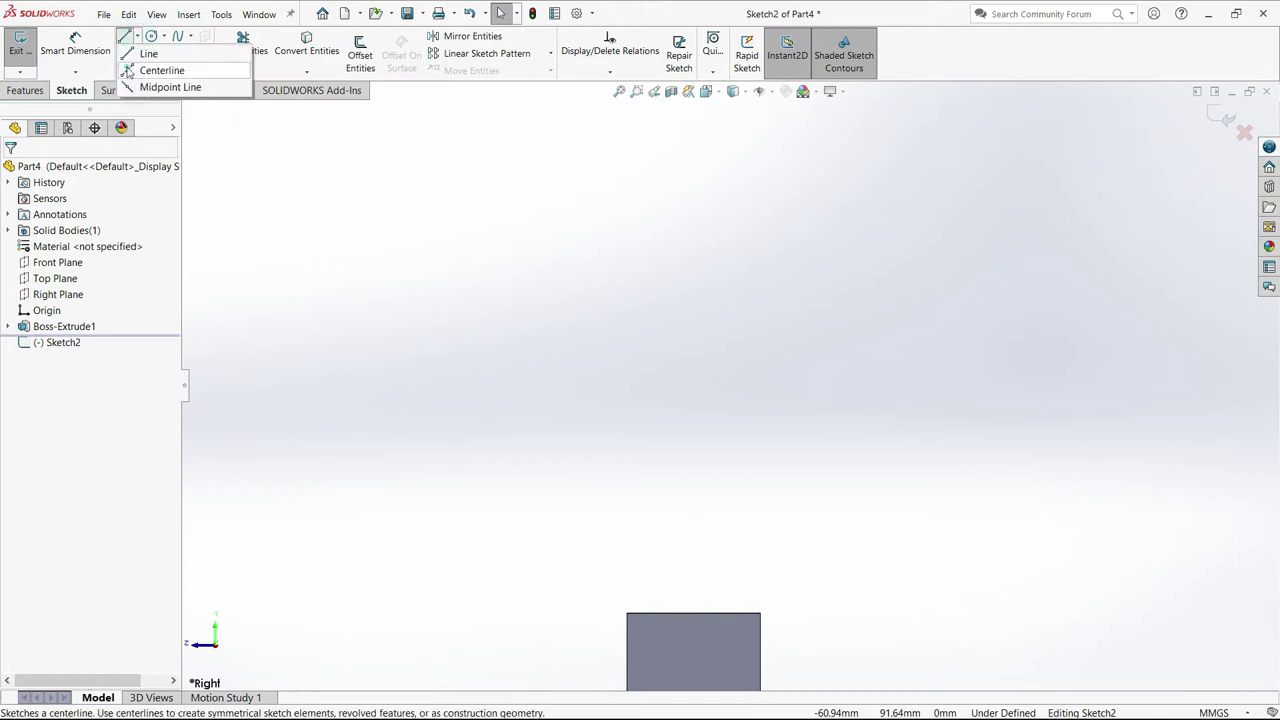
{"action": "left_click", "coordinate": [160, 69]}
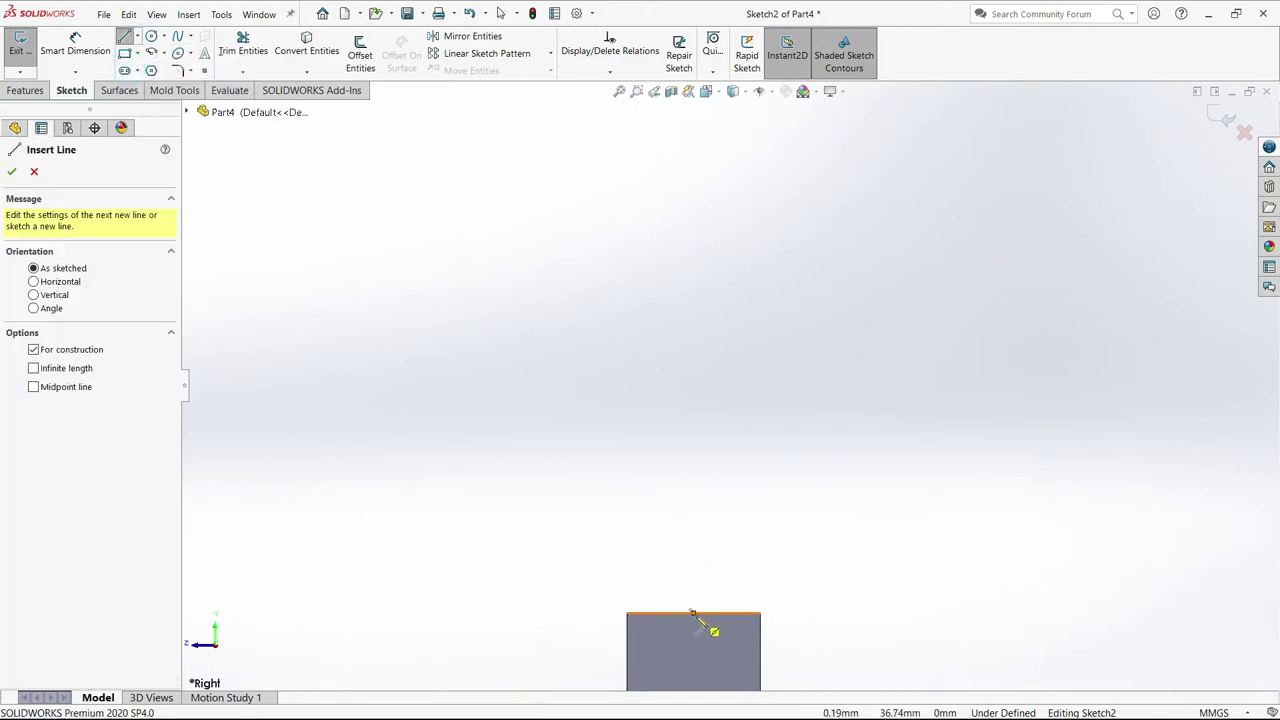
{"action": "left_click", "coordinate": [693, 612]}
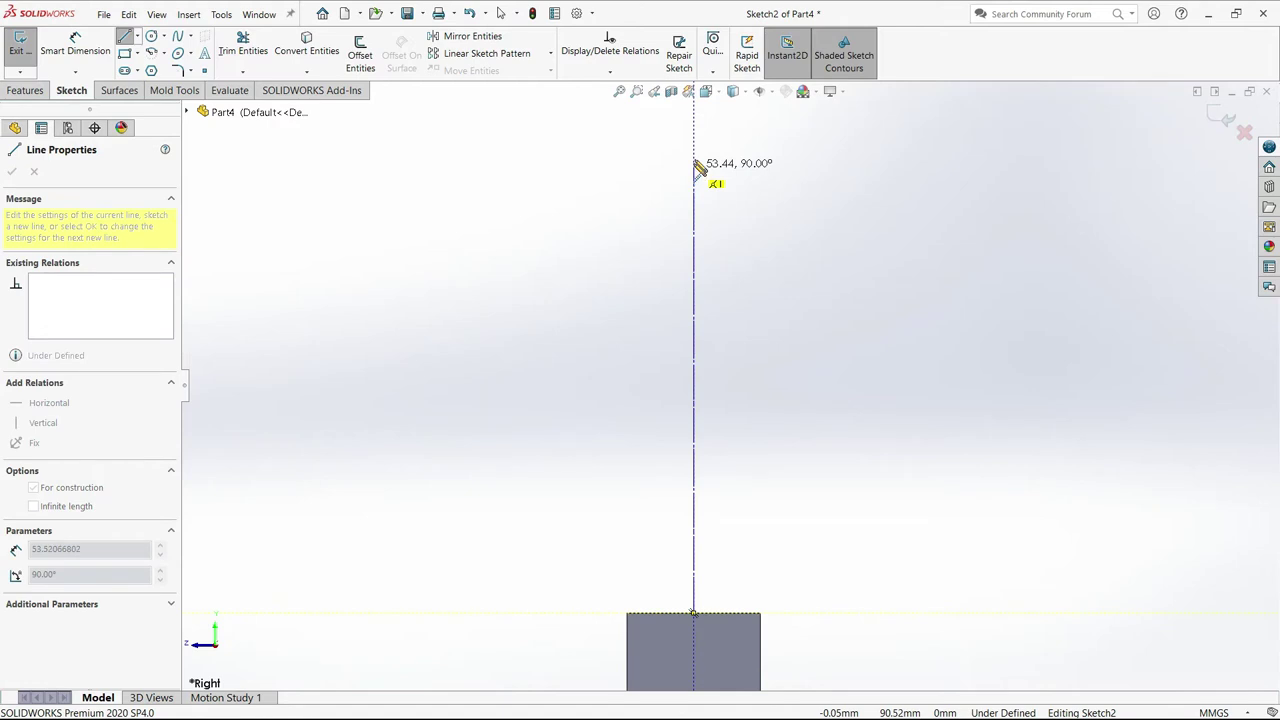
{"action": "left_click", "coordinate": [695, 110]}
{"action": "right_click", "coordinate": [588, 271]}
{"action": "left_click", "coordinate": [622, 277]}
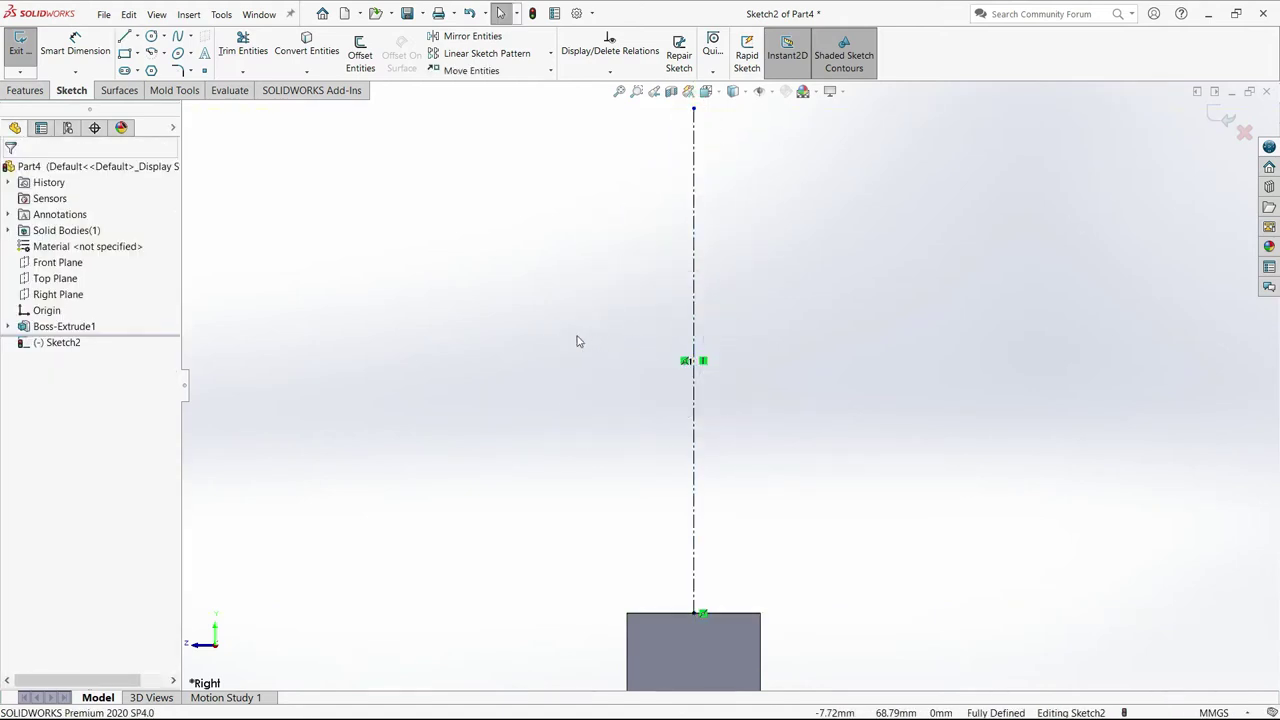
Draw the closed stem profile with tapered sides and a semicircular bulge.
{"action": "left_click", "coordinate": [695, 613]}
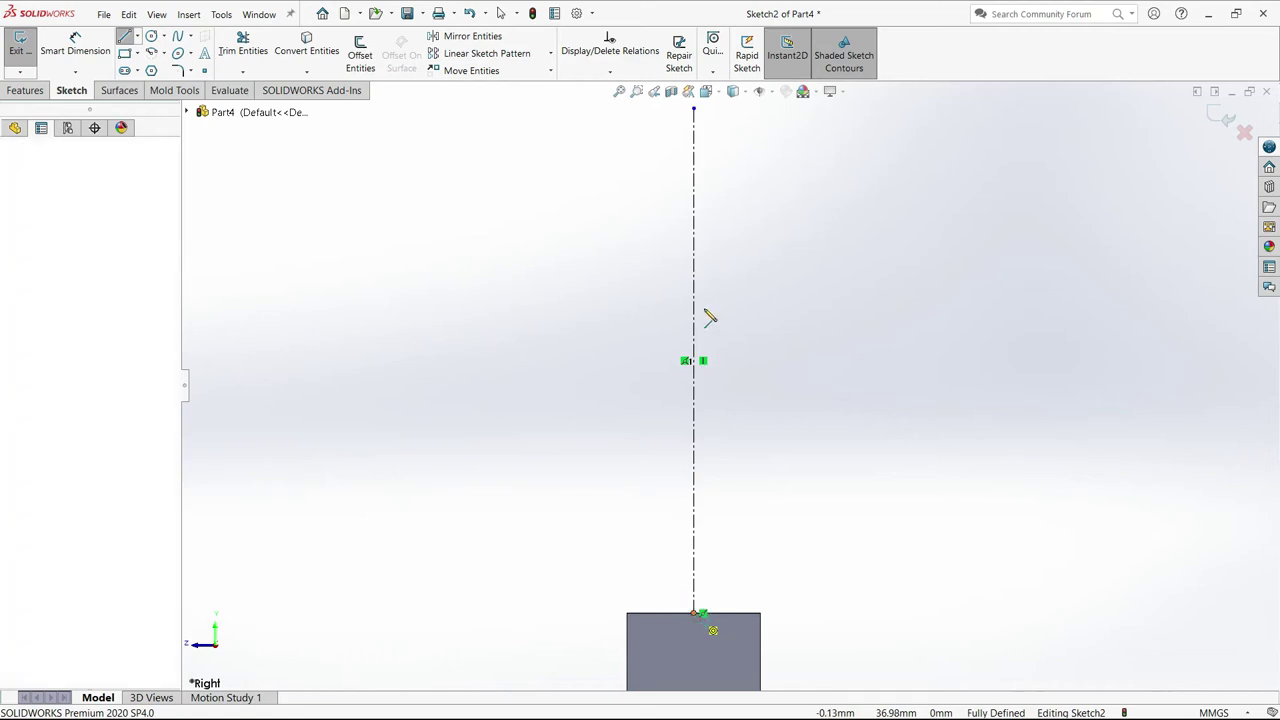
{"action": "left_click", "coordinate": [695, 165]}
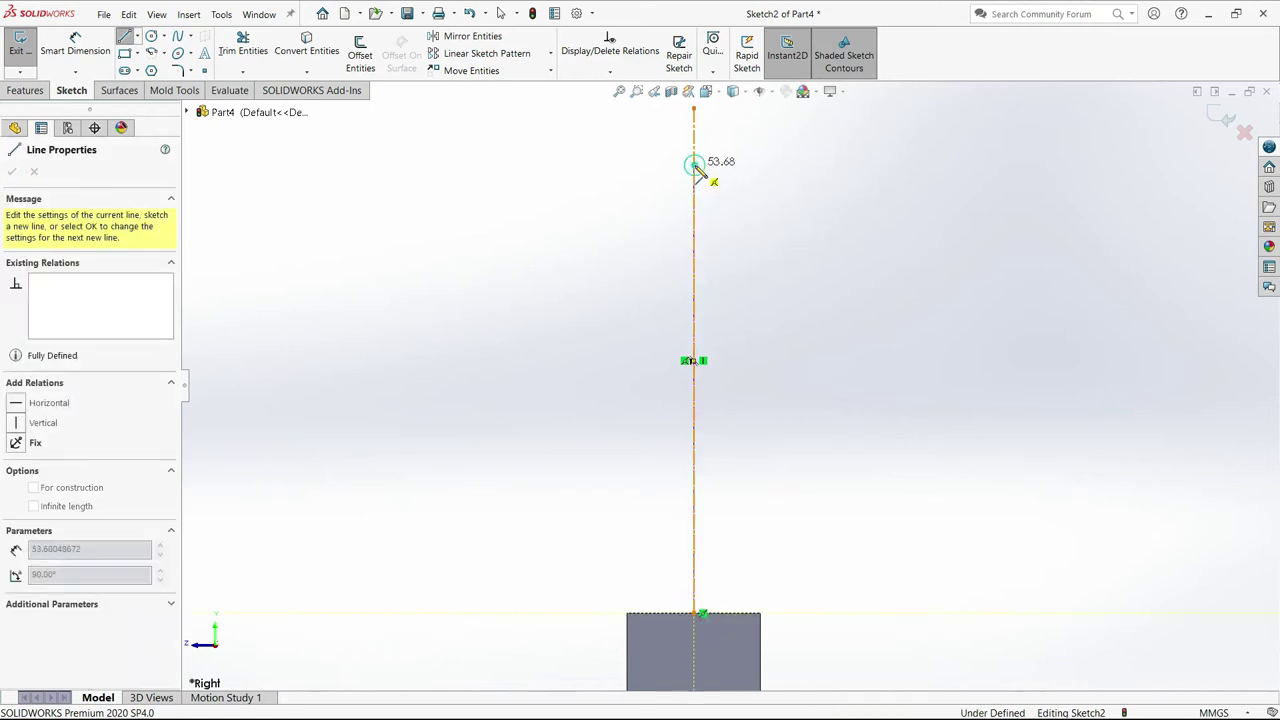
{"action": "left_click", "coordinate": [673, 166]}
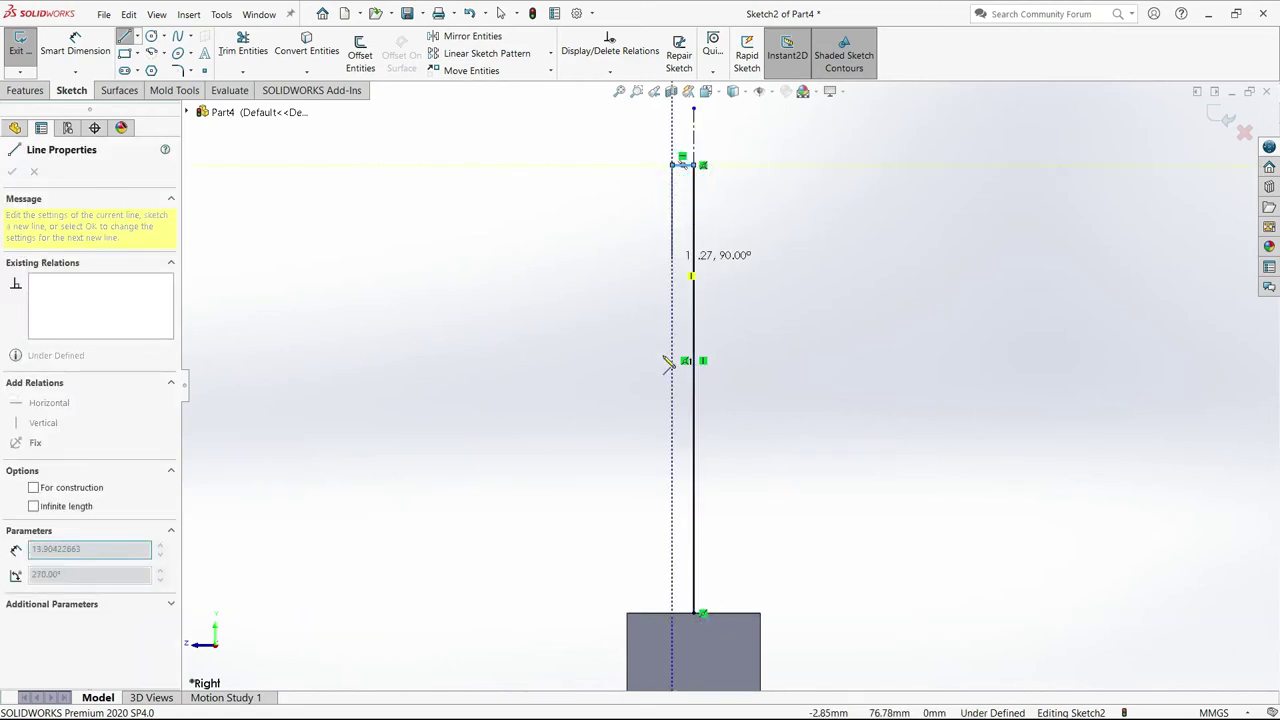
{"action": "left_click", "coordinate": [641, 501]}
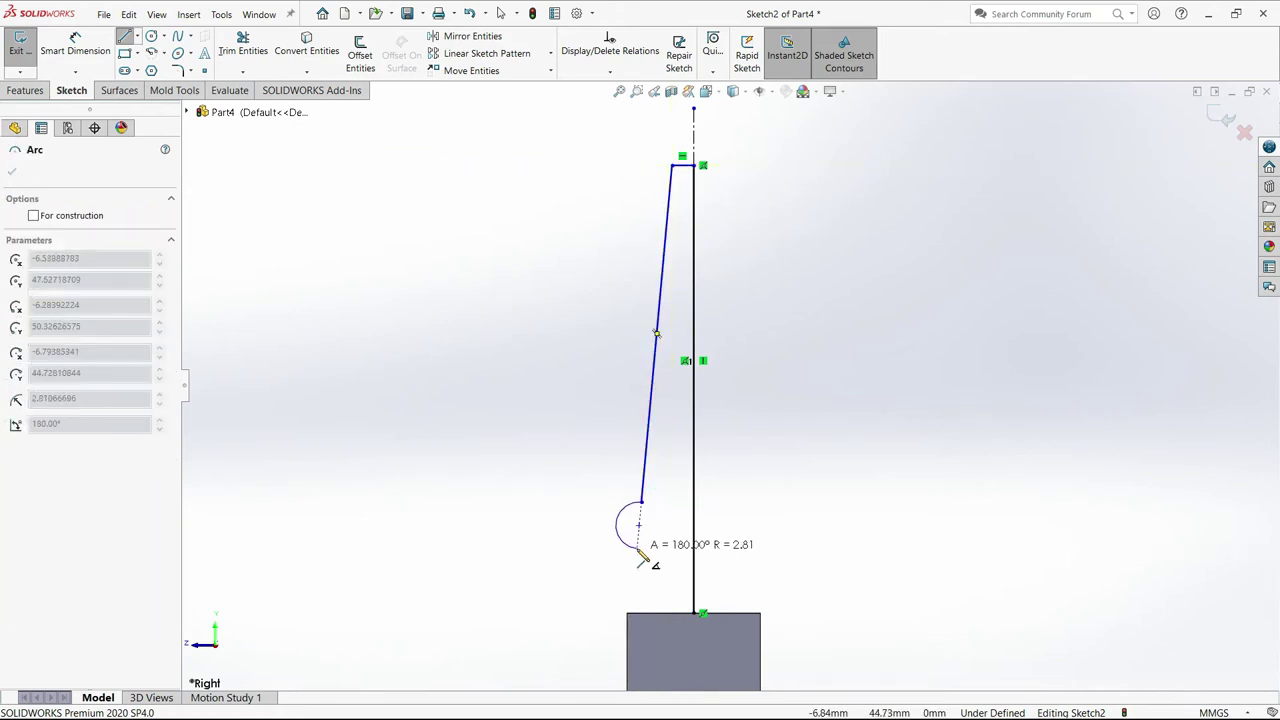
{"action": "left_click", "coordinate": [638, 550]}
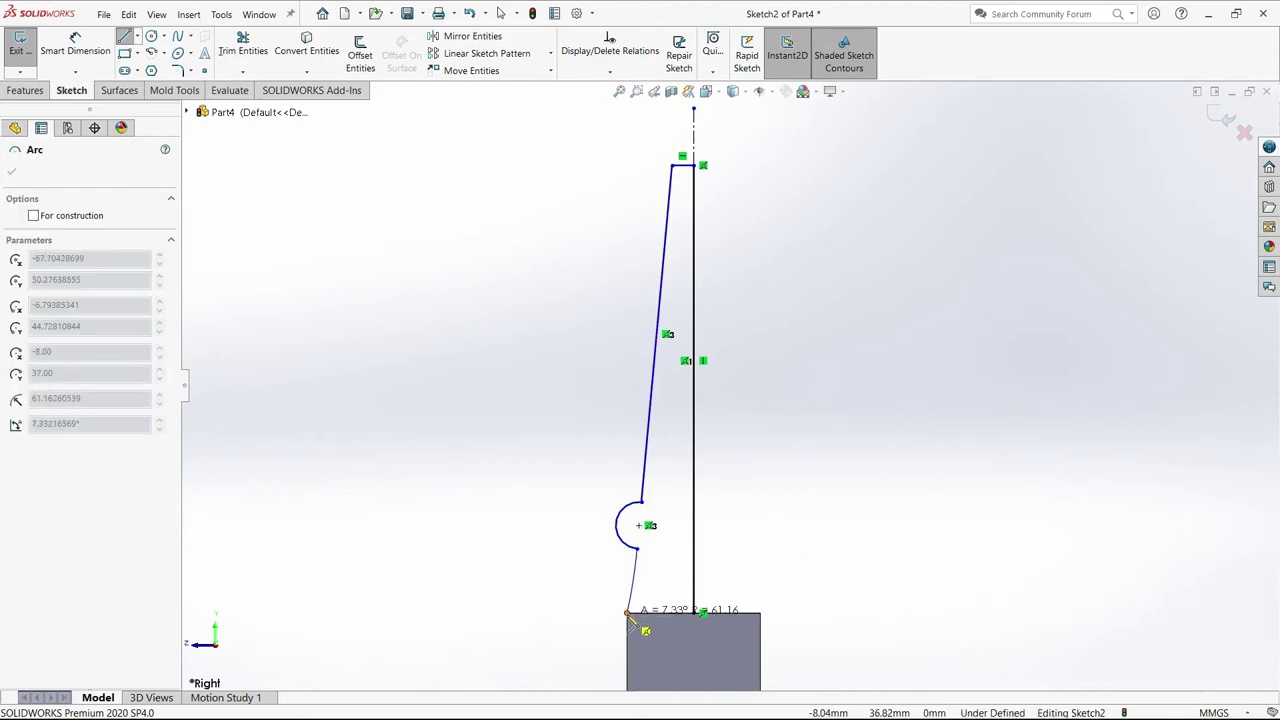
{"action": "left_click", "coordinate": [627, 612]}
{"action": "left_click", "coordinate": [694, 612]}
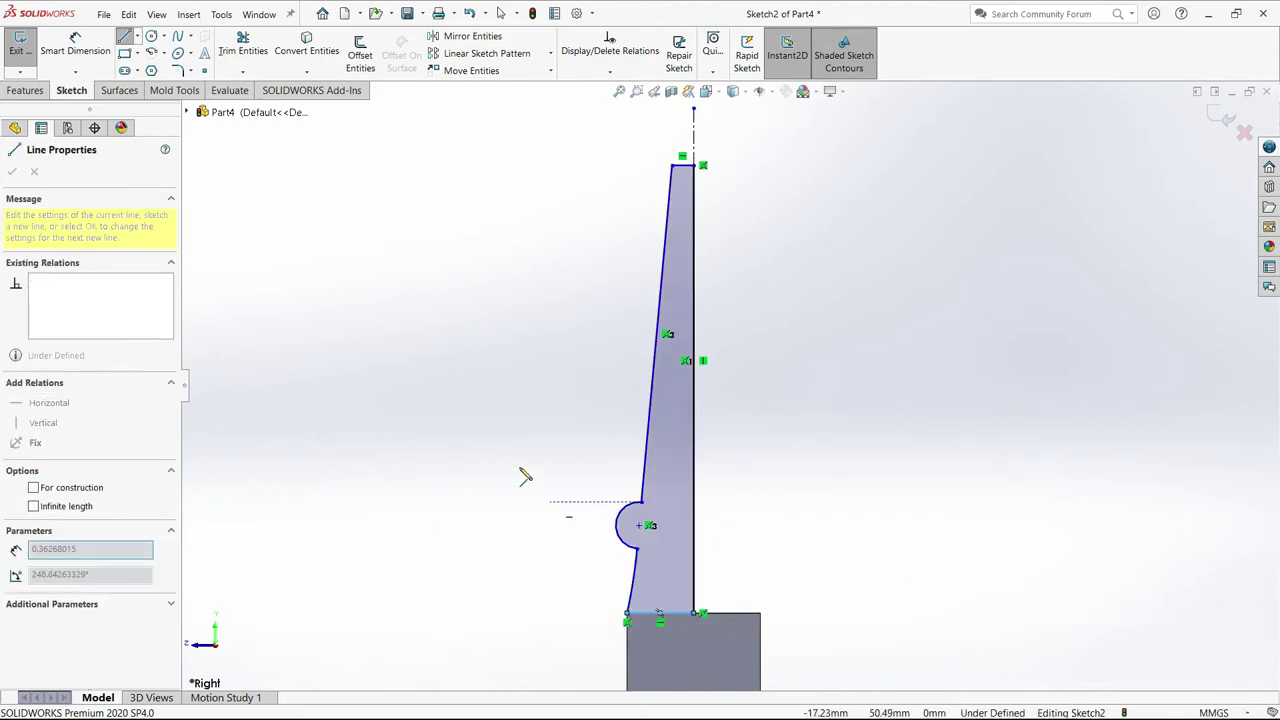
Give the bulge arc a 3 mm radius.
{"action": "left_click", "coordinate": [73, 50]}
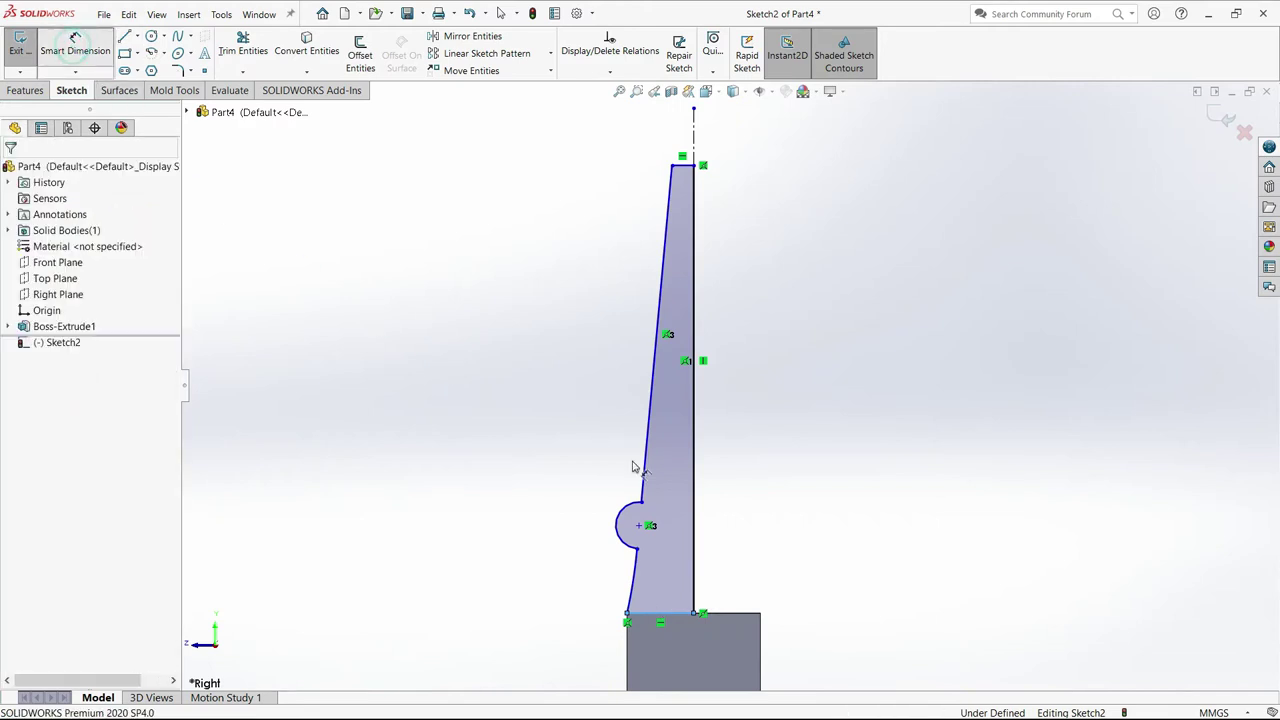
{"action": "scroll", "coordinate": [650, 525], "scroll_direction": "down", "scroll_amount": 4}
{"action": "scroll", "coordinate": [652, 495], "scroll_direction": "down", "scroll_amount": 1}
{"action": "scroll", "coordinate": [630, 480], "scroll_direction": "down", "scroll_amount": 2}
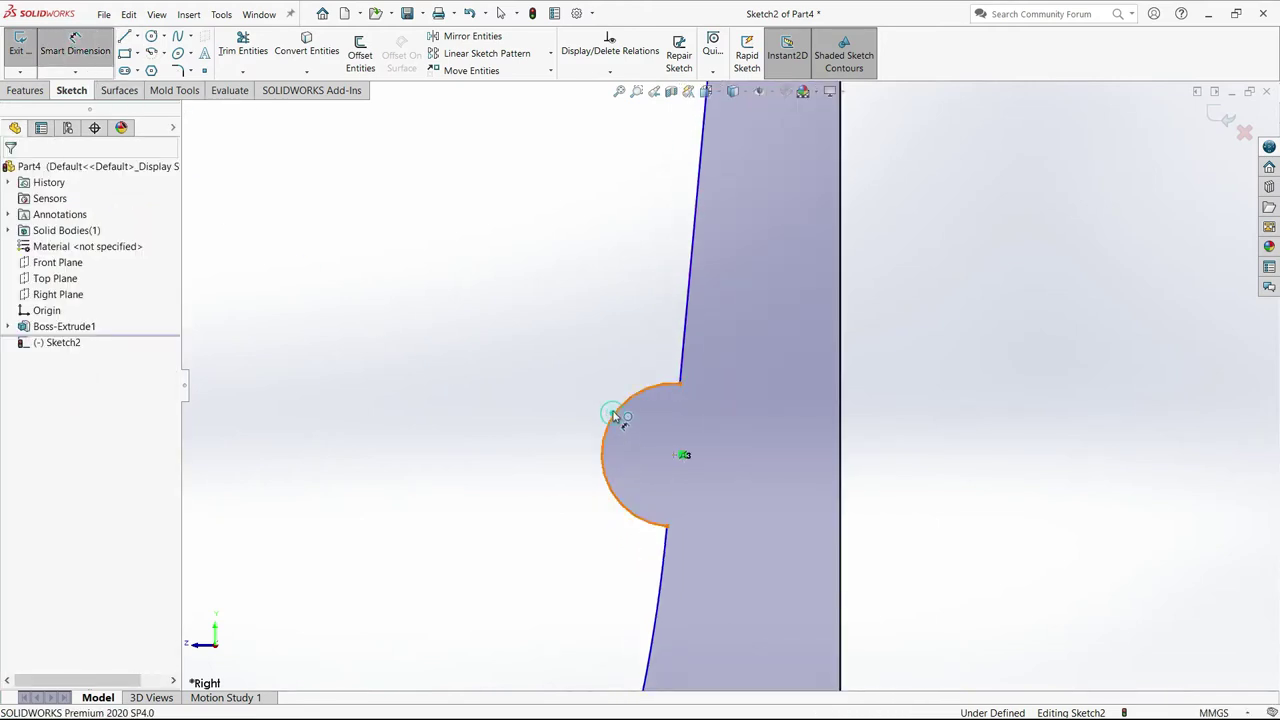
{"action": "left_click", "coordinate": [614, 416]}
{"action": "left_click", "coordinate": [555, 352]}
{"action": "type", "text": "3"}
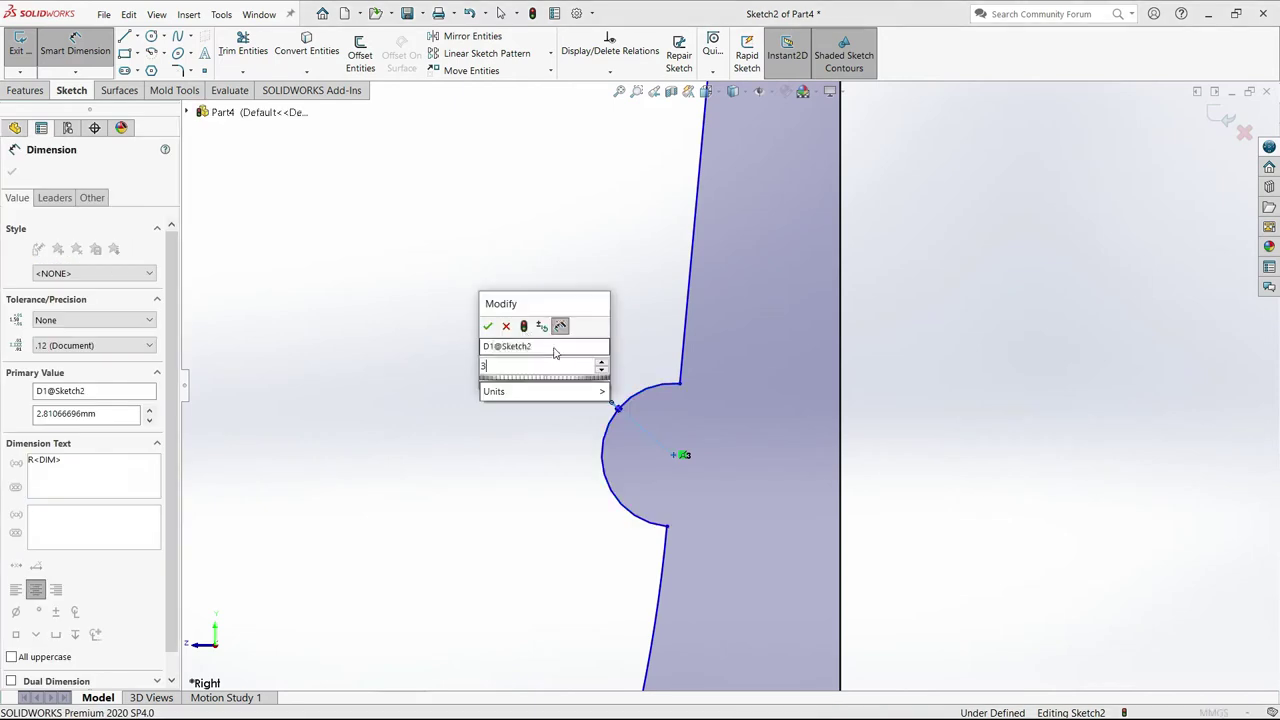
{"action": "left_click", "coordinate": [488, 326]}
{"action": "scroll", "coordinate": [703, 505], "scroll_direction": "up", "scroll_amount": 3}
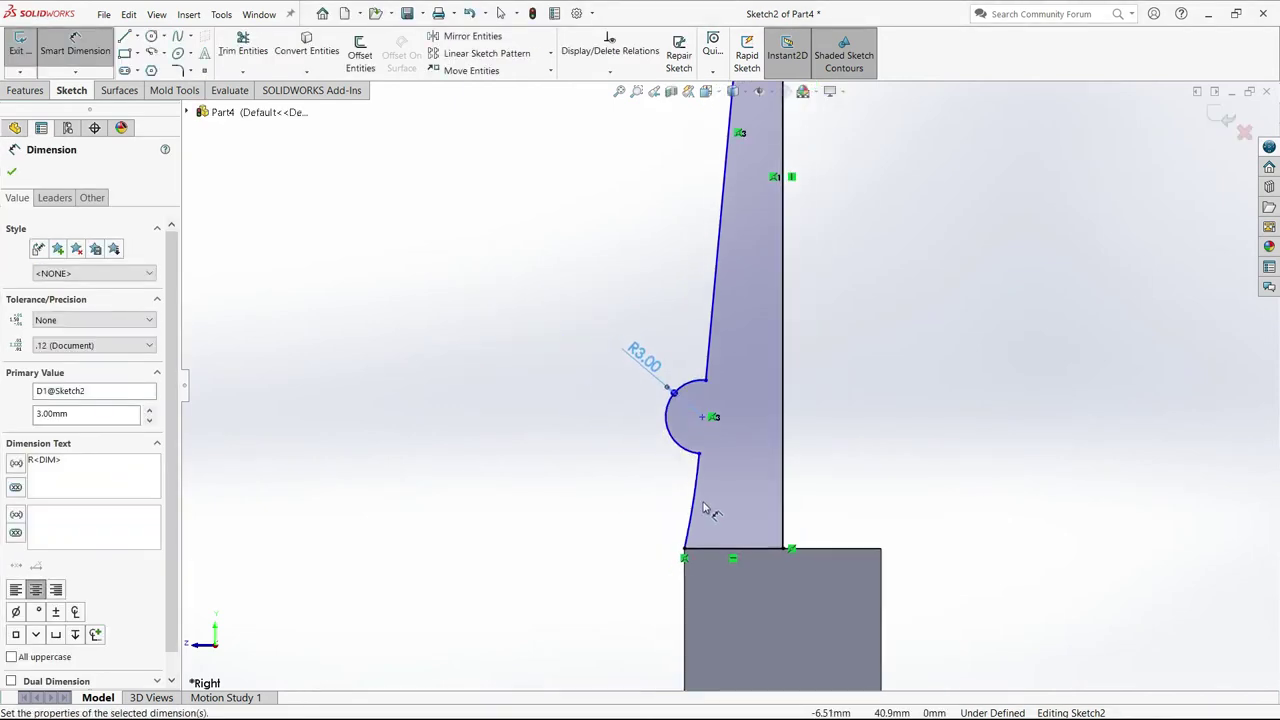
{"action": "scroll", "coordinate": [708, 515], "scroll_direction": "down", "scroll_amount": 2}
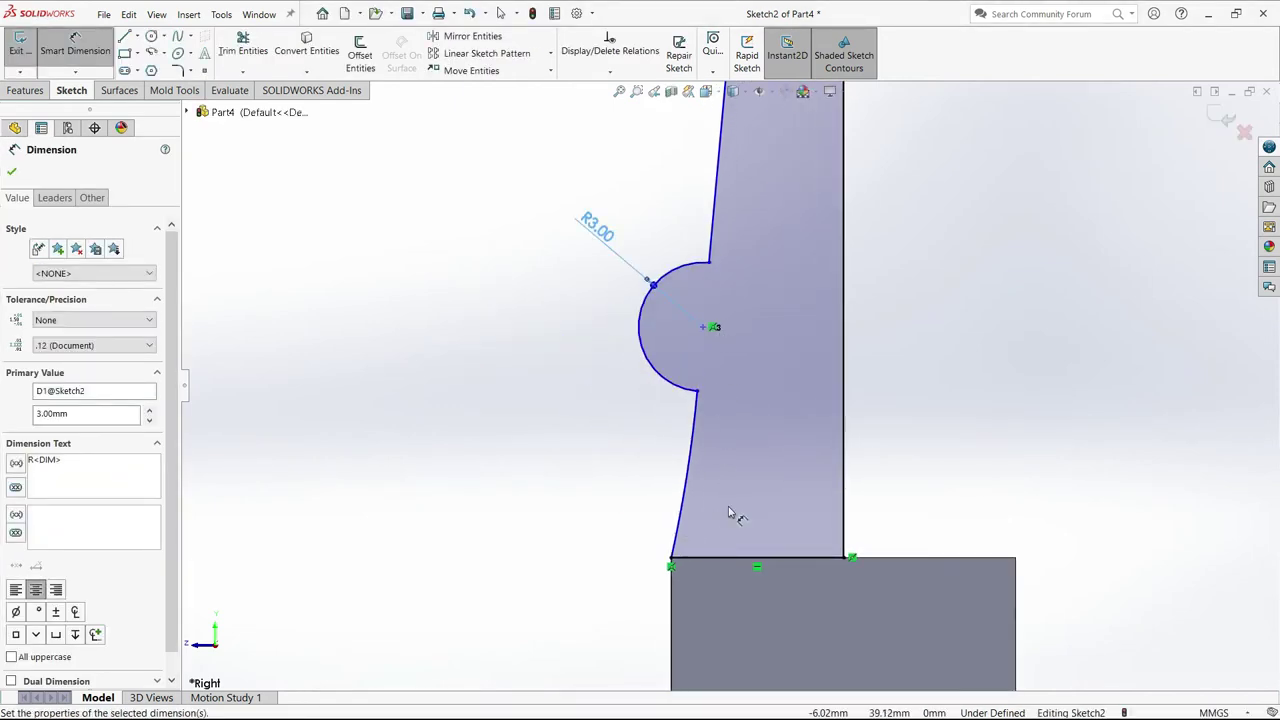
Set a 5 mm vertical distance from the profile base to the arc's lower end.
{"action": "left_click", "coordinate": [679, 547]}
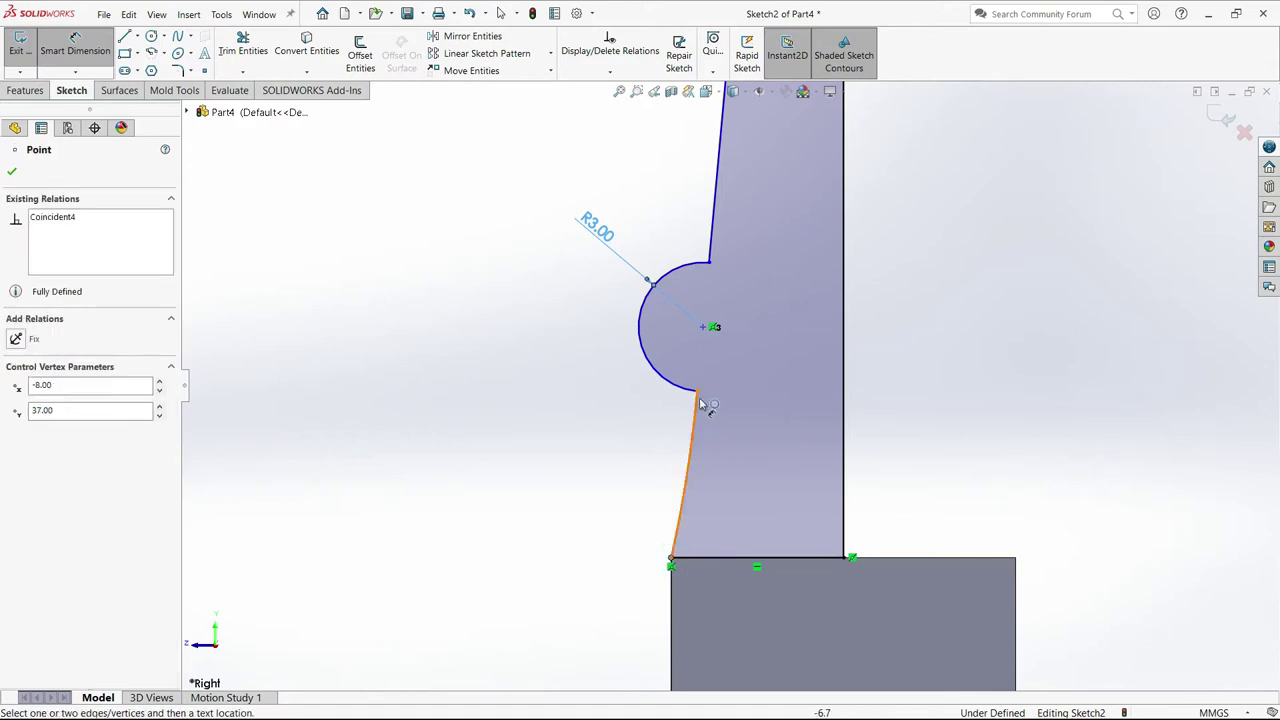
{"action": "left_click", "coordinate": [698, 393]}
{"action": "left_click", "coordinate": [562, 460]}
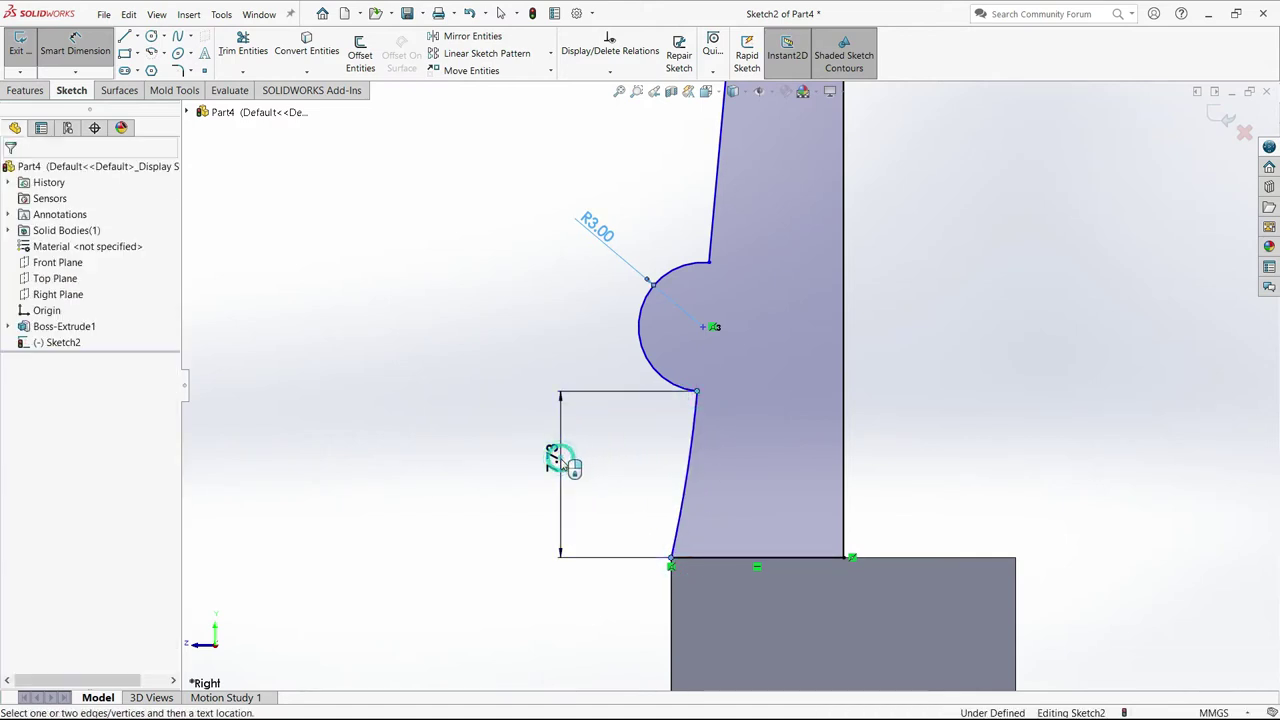
{"action": "type", "text": "5"}
{"action": "left_click", "coordinate": [500, 428]}
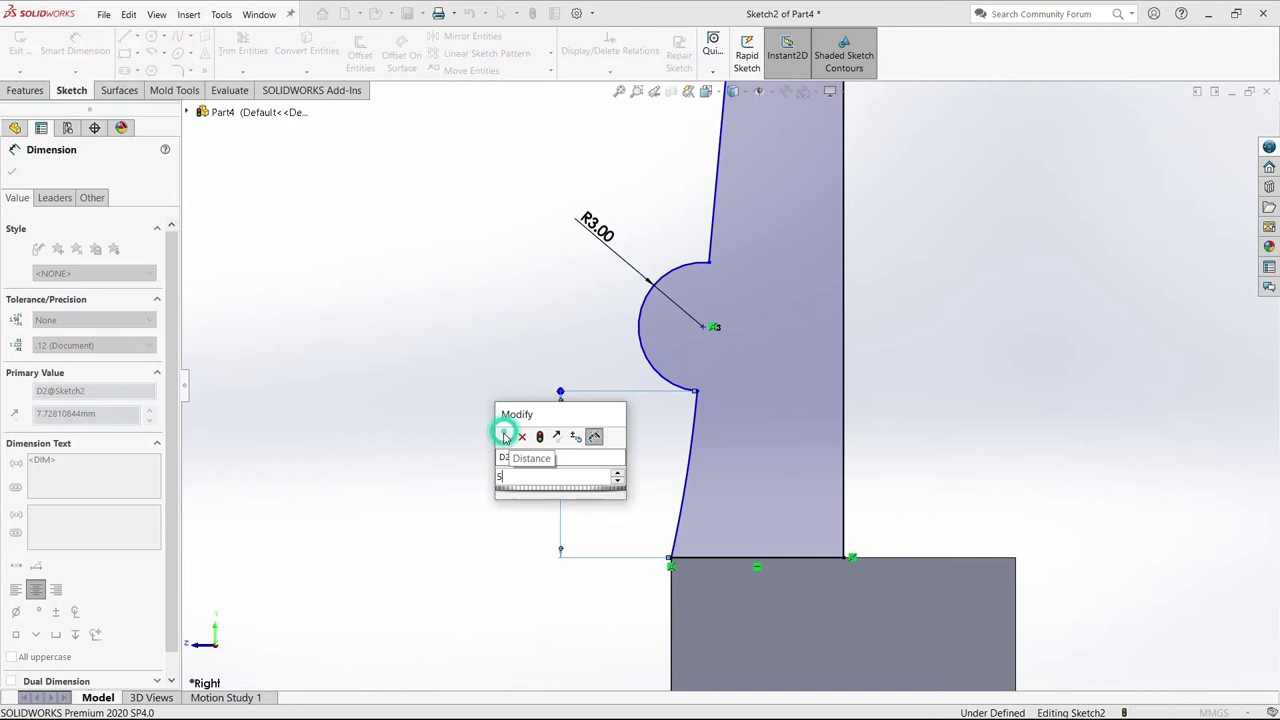
Dimension the stem's vertical edge as 53 mm.
{"action": "scroll", "coordinate": [750, 450], "scroll_direction": "up", "scroll_amount": 2}
{"action": "scroll", "coordinate": [780, 360], "scroll_direction": "up", "scroll_amount": 2}
{"action": "scroll", "coordinate": [767, 280], "scroll_direction": "up", "scroll_amount": 1}
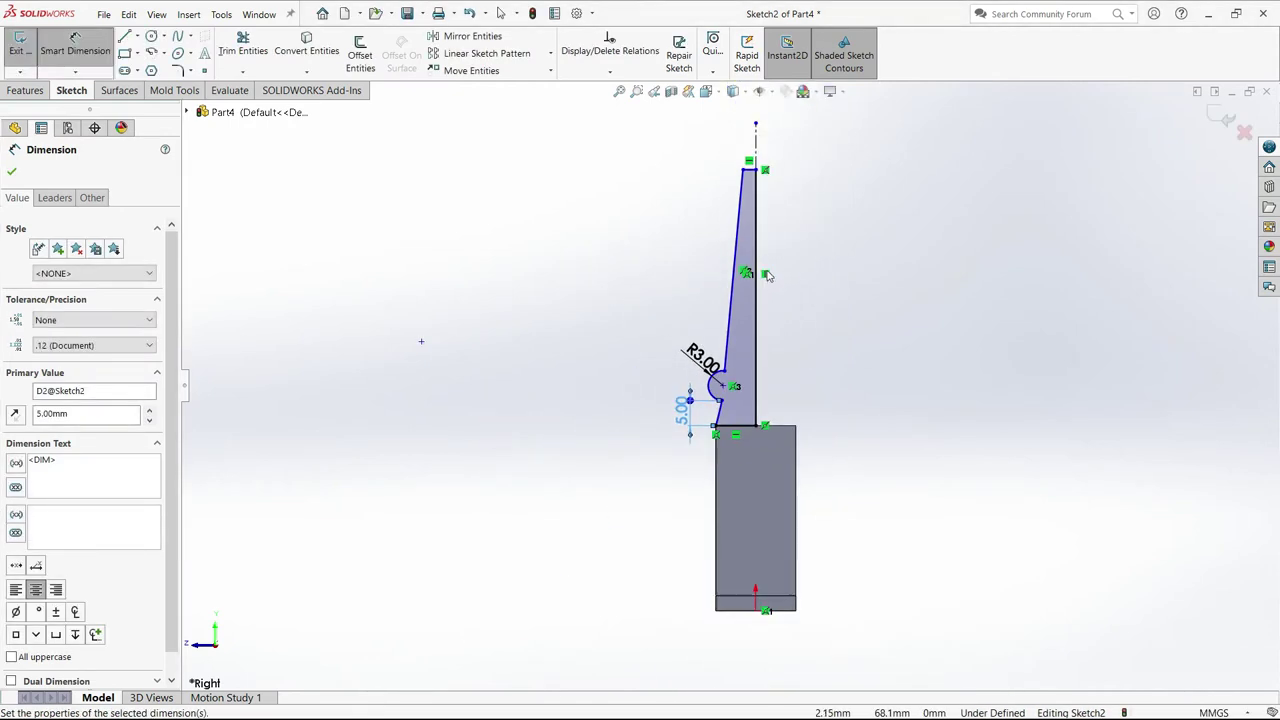
{"action": "left_click", "coordinate": [757, 298]}
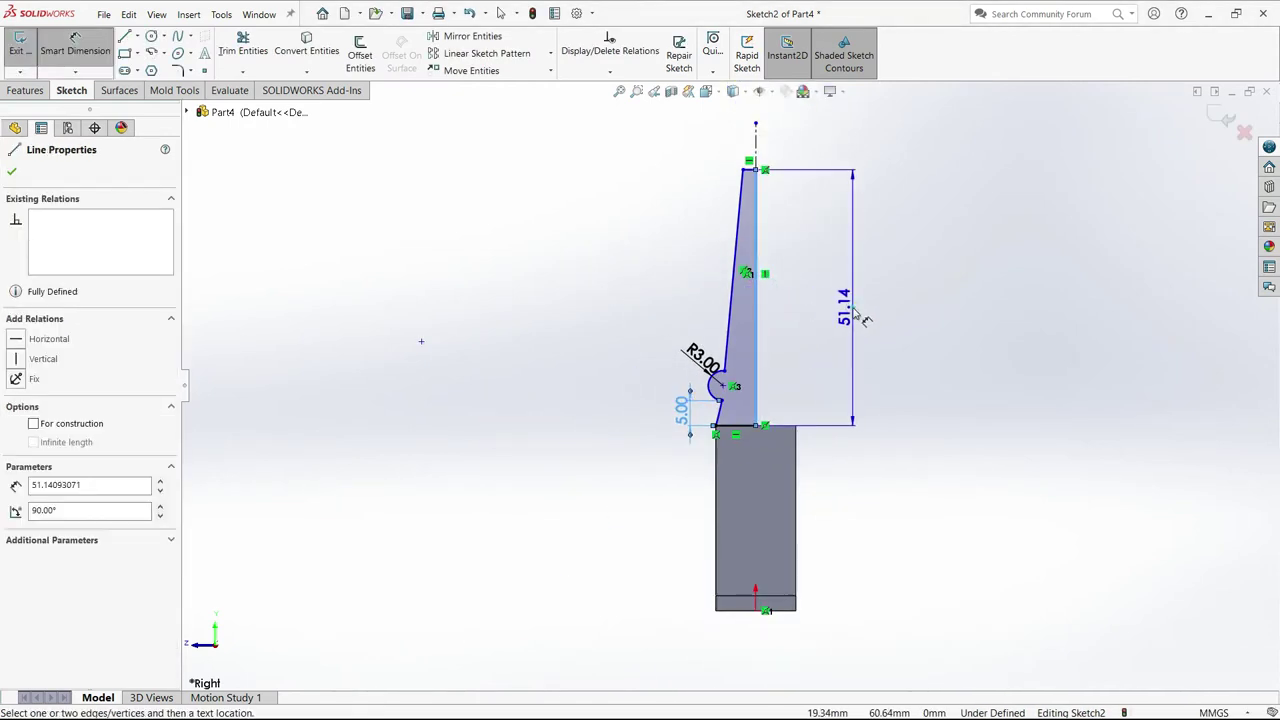
{"action": "left_click", "coordinate": [858, 318]}
{"action": "type", "text": "53"}
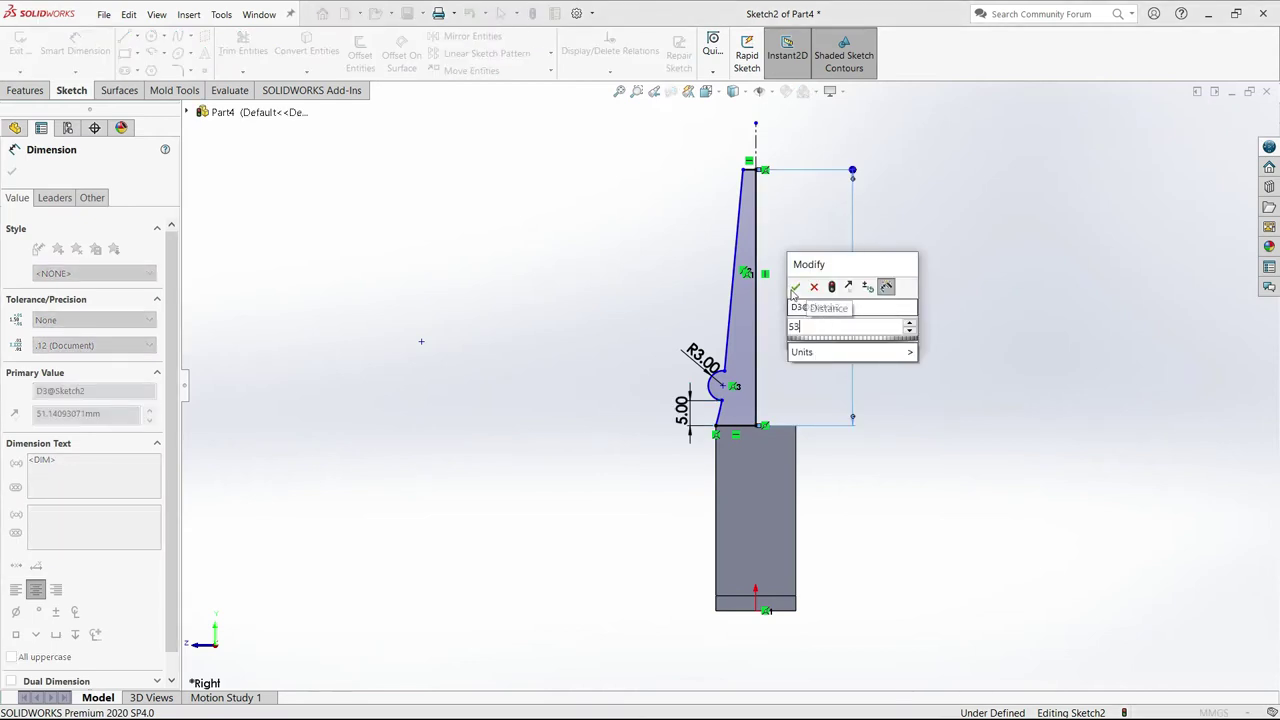
{"action": "left_click", "coordinate": [793, 289]}
Dimension the stem base as 12 from the centreline.
{"action": "scroll", "coordinate": [748, 365], "scroll_direction": "down", "scroll_amount": 2}
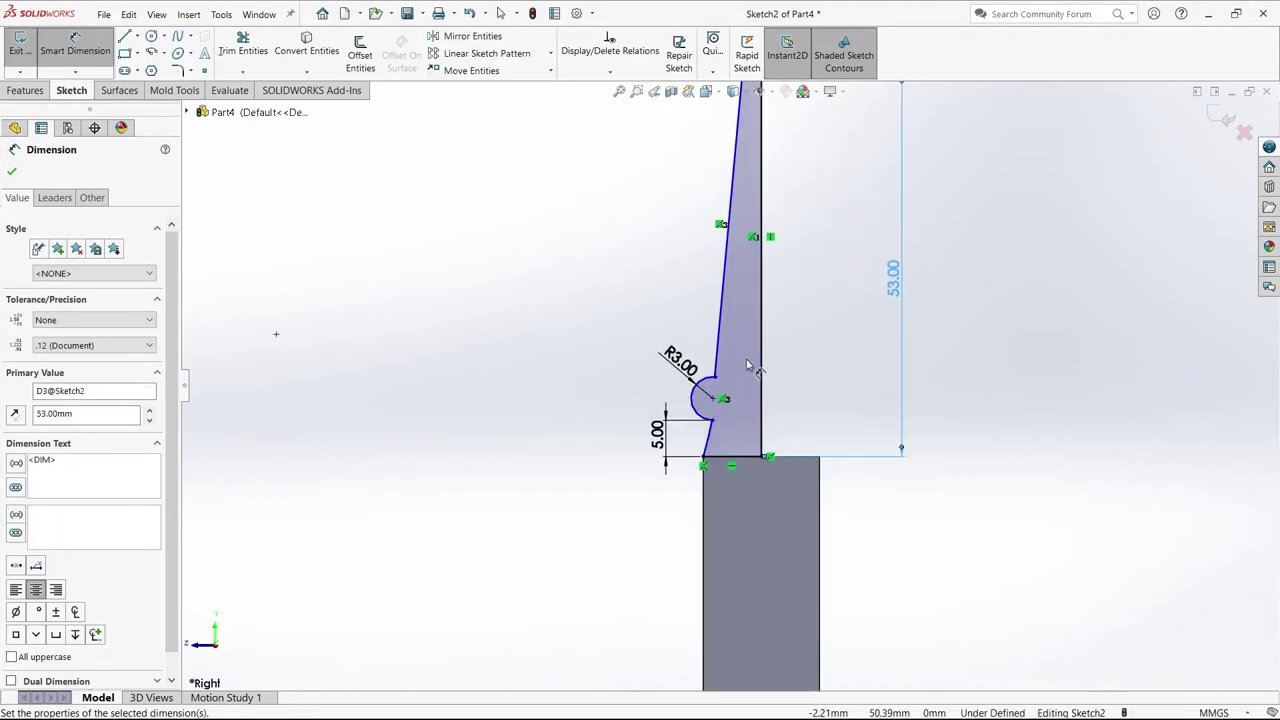
{"action": "scroll", "coordinate": [748, 365], "scroll_direction": "down", "scroll_amount": 1}
{"action": "left_click", "coordinate": [711, 383]}
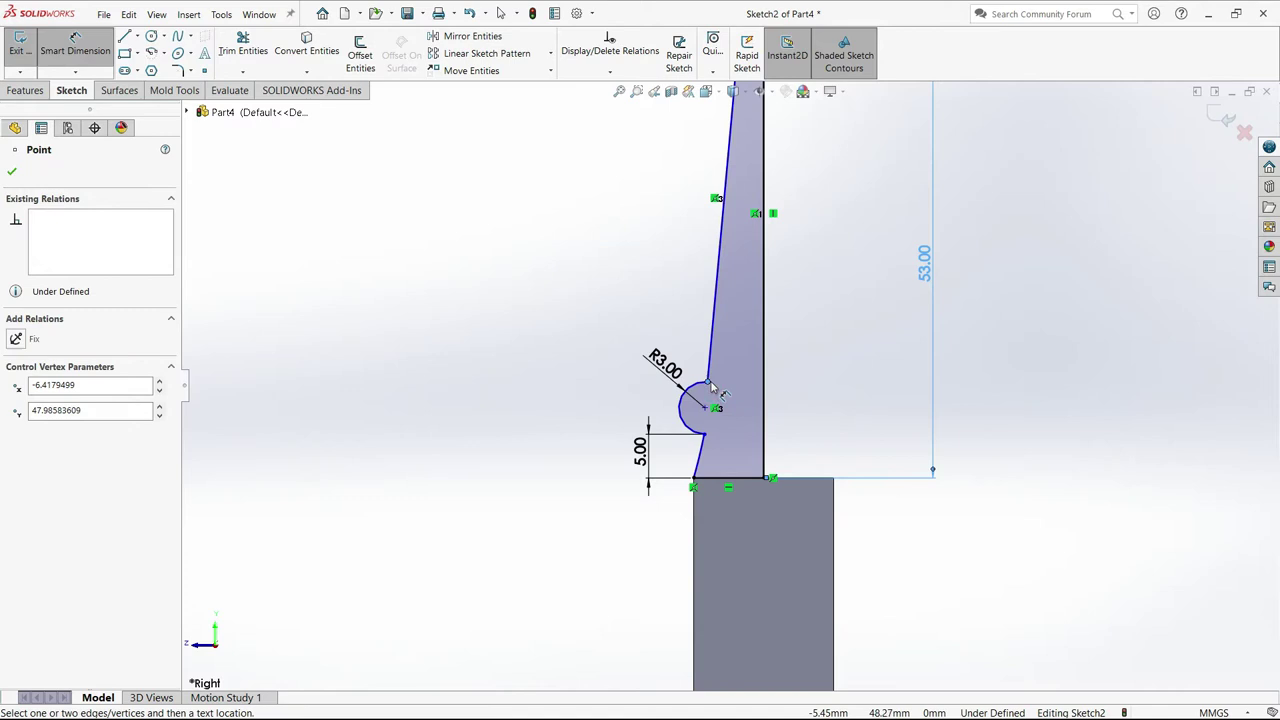
{"action": "scroll", "coordinate": [713, 391], "scroll_direction": "down", "scroll_amount": 1}
{"action": "scroll", "coordinate": [713, 390], "scroll_direction": "down", "scroll_amount": 1}
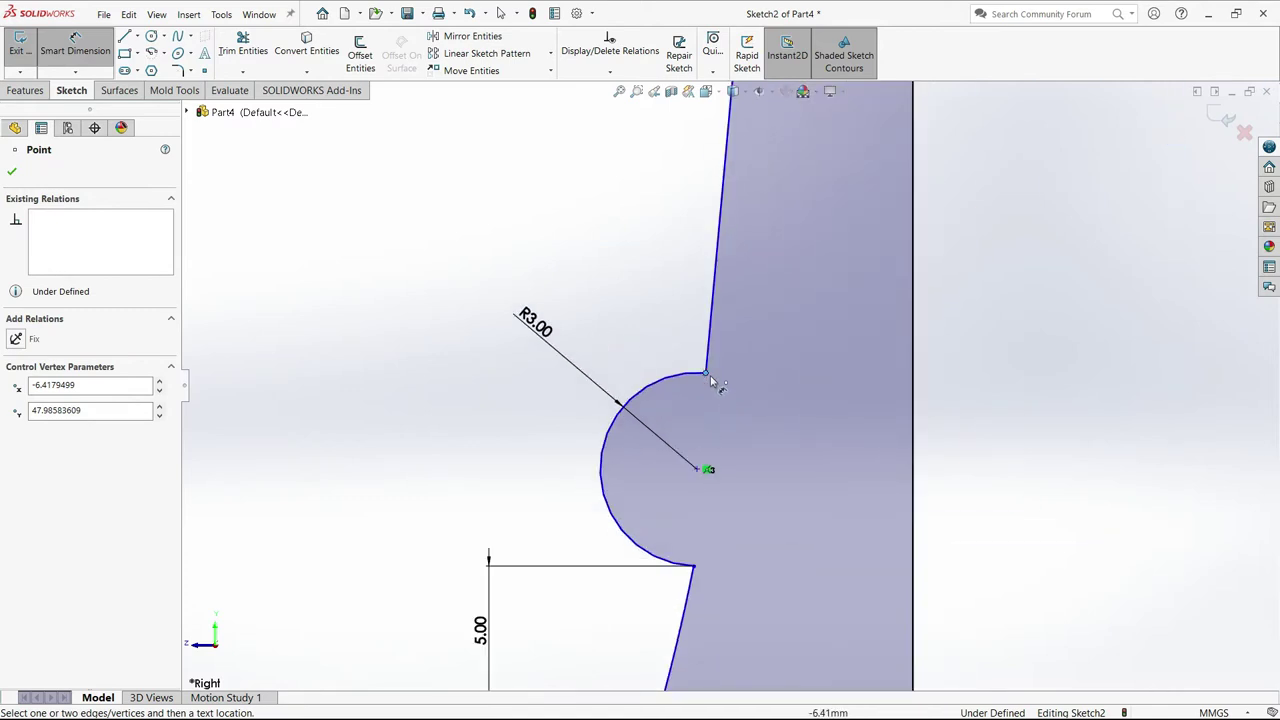
{"action": "scroll", "coordinate": [740, 386], "scroll_direction": "up", "scroll_amount": 5}
{"action": "scroll", "coordinate": [740, 380], "scroll_direction": "up", "scroll_amount": 3}
{"action": "scroll", "coordinate": [735, 370], "scroll_direction": "up", "scroll_amount": 2}
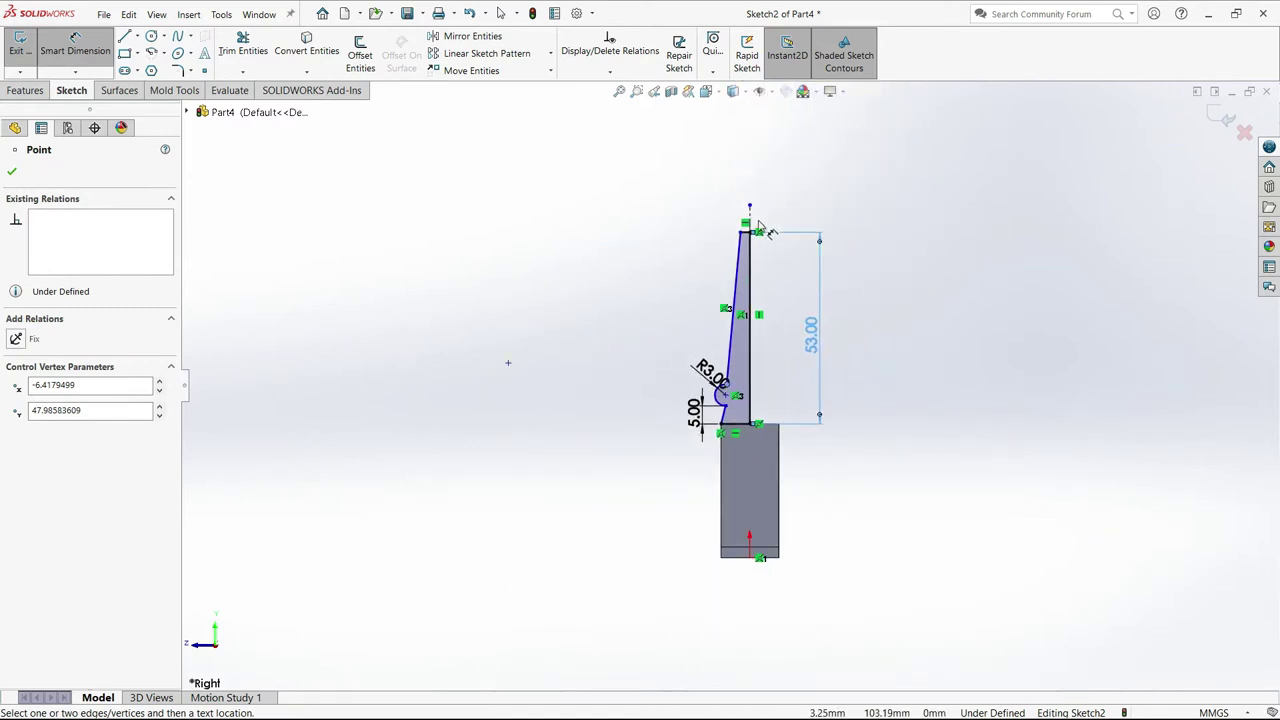
{"action": "scroll", "coordinate": [727, 361], "scroll_direction": "down", "scroll_amount": 5}
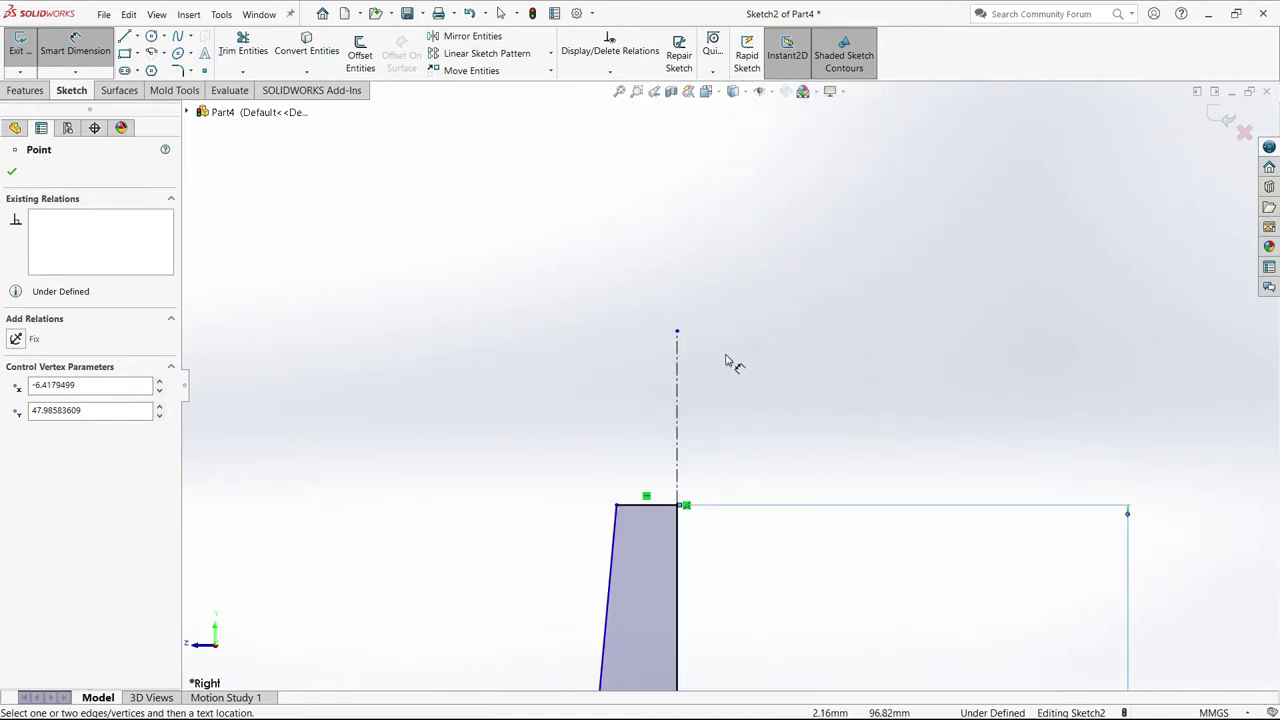
{"action": "left_click", "coordinate": [689, 408]}
{"action": "scroll", "coordinate": [705, 430], "scroll_direction": "up", "scroll_amount": 3}
{"action": "scroll", "coordinate": [735, 612], "scroll_direction": "down", "scroll_amount": 2}
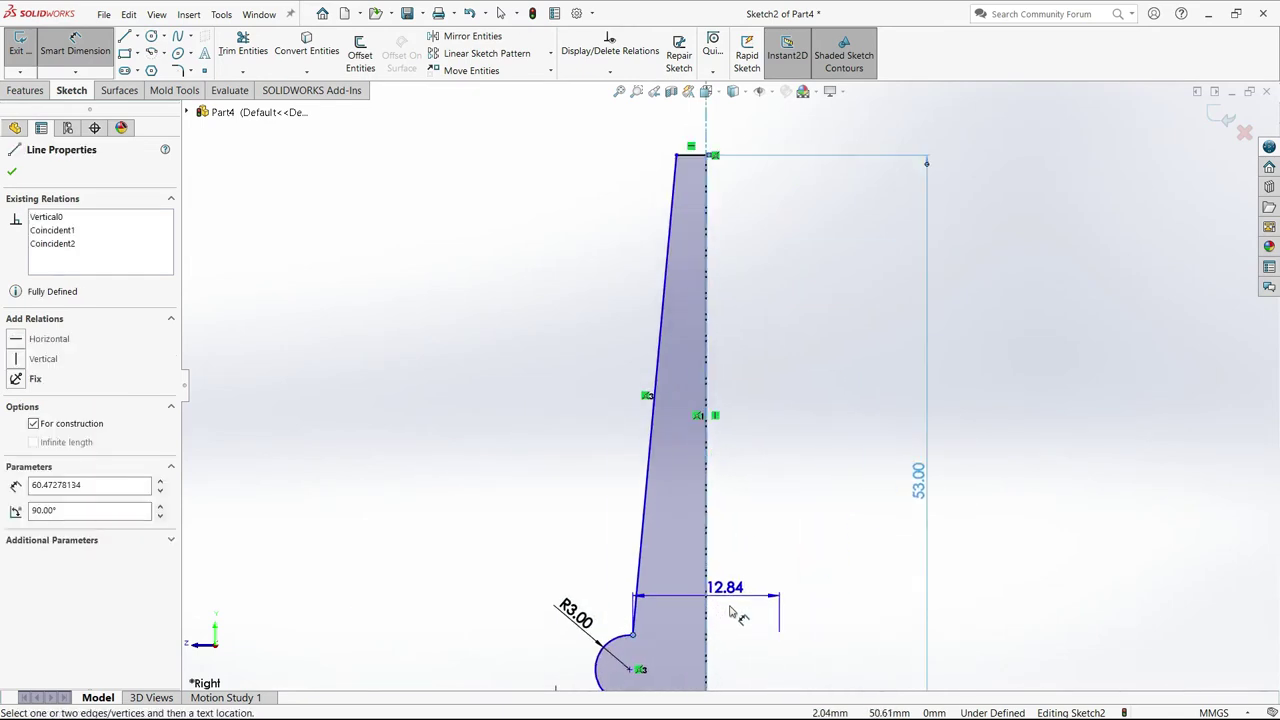
{"action": "left_click", "coordinate": [737, 612]}
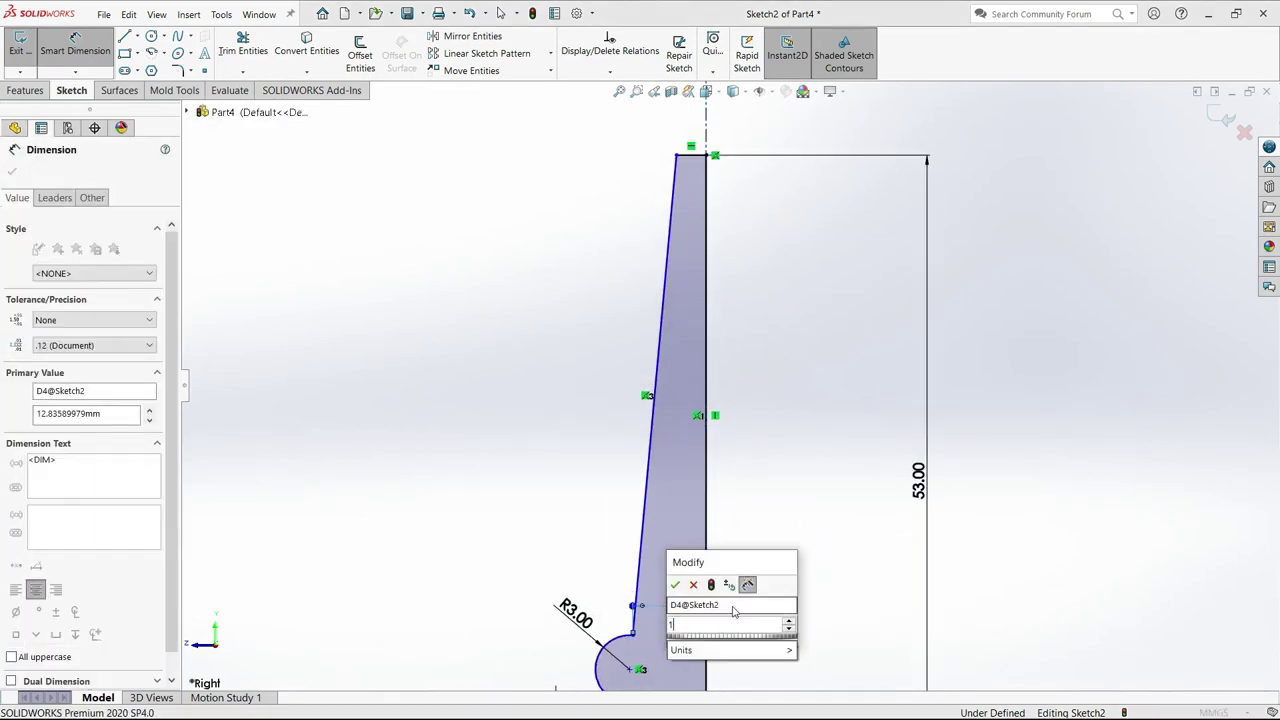
{"action": "type", "text": "12"}
{"action": "left_click", "coordinate": [676, 586]}
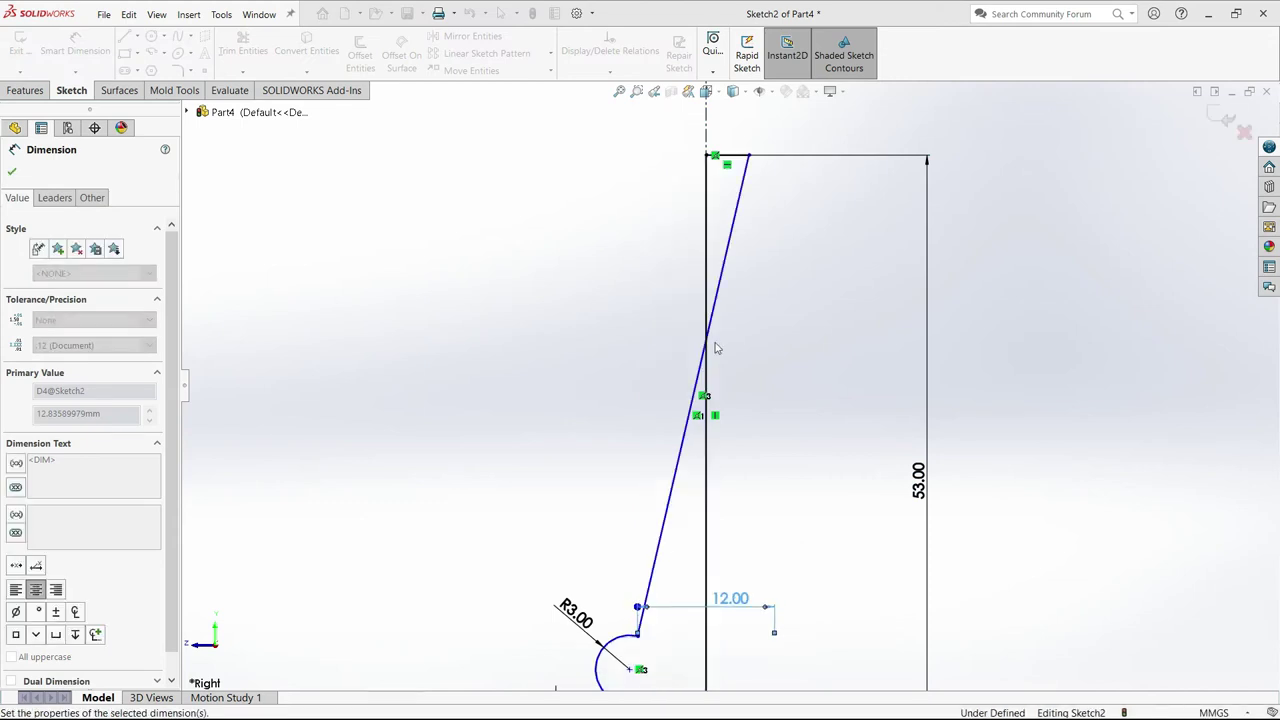
Drag the top corner left of the centreline and dimension the top width as 7.3.
{"action": "left_click", "coordinate": [75, 45]}
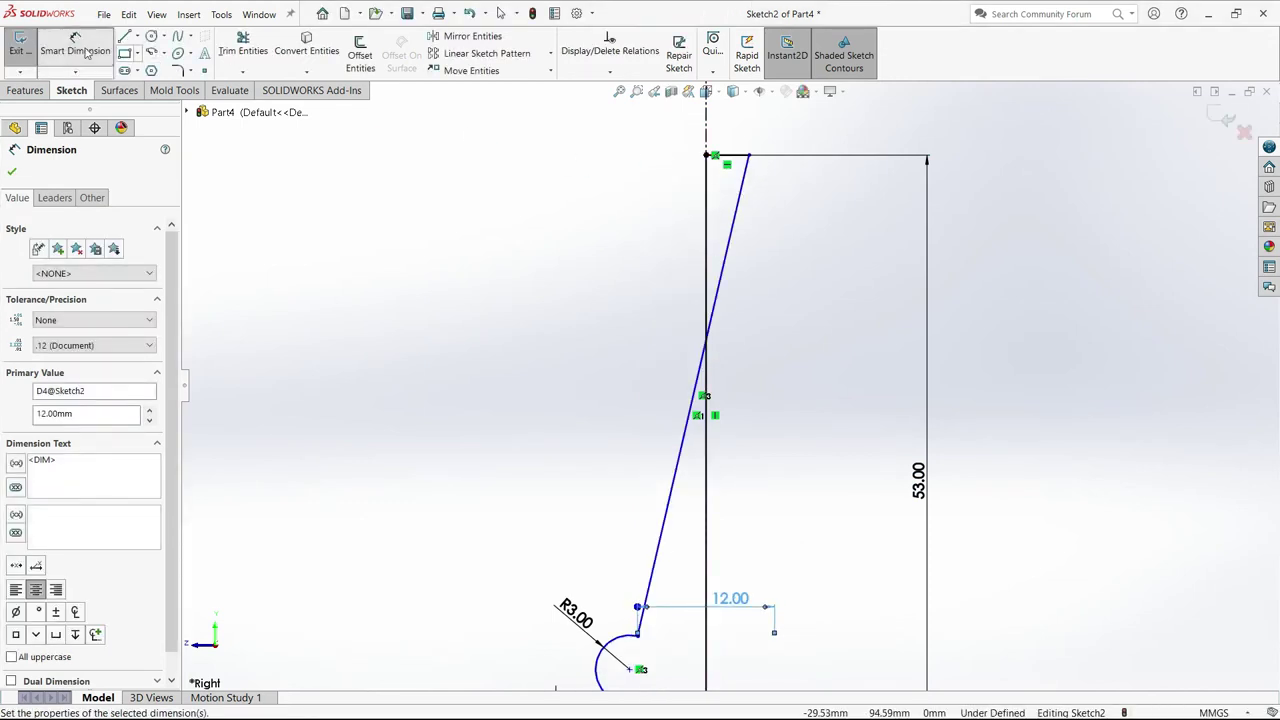
{"action": "left_click_drag", "start_coordinate": [749, 160], "coordinate": [680, 157]}
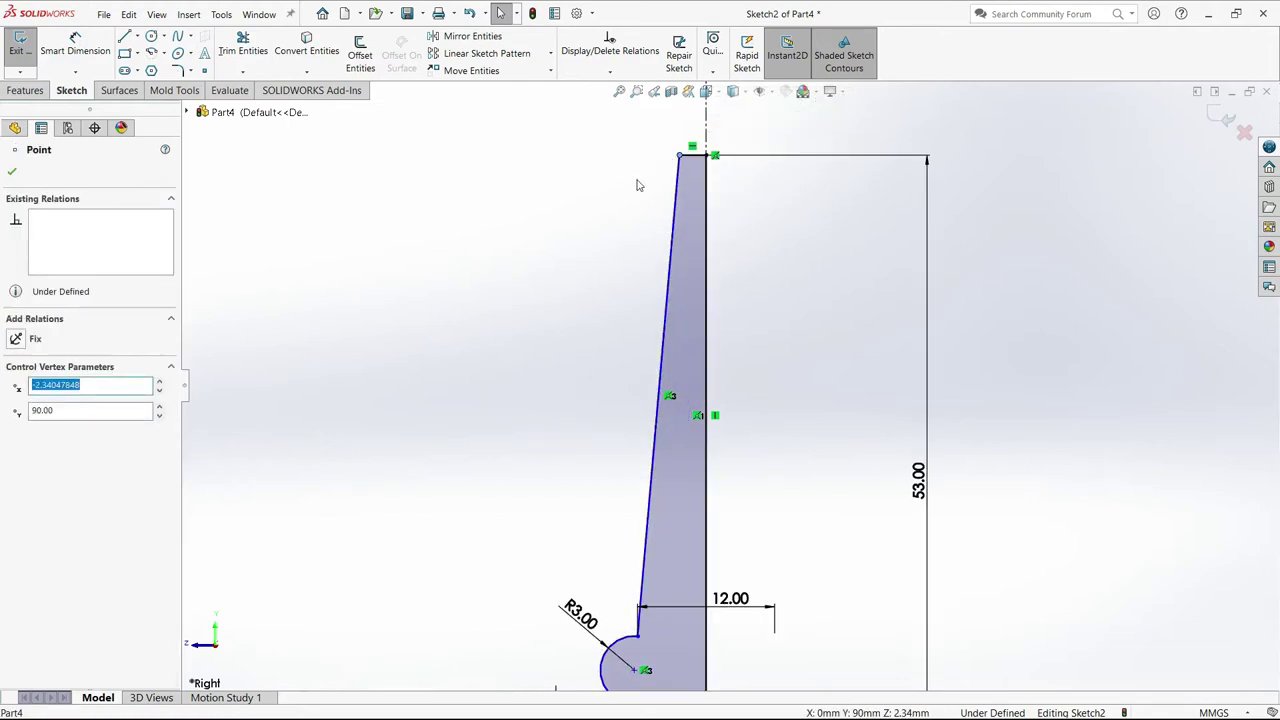
{"action": "left_click", "coordinate": [588, 205]}
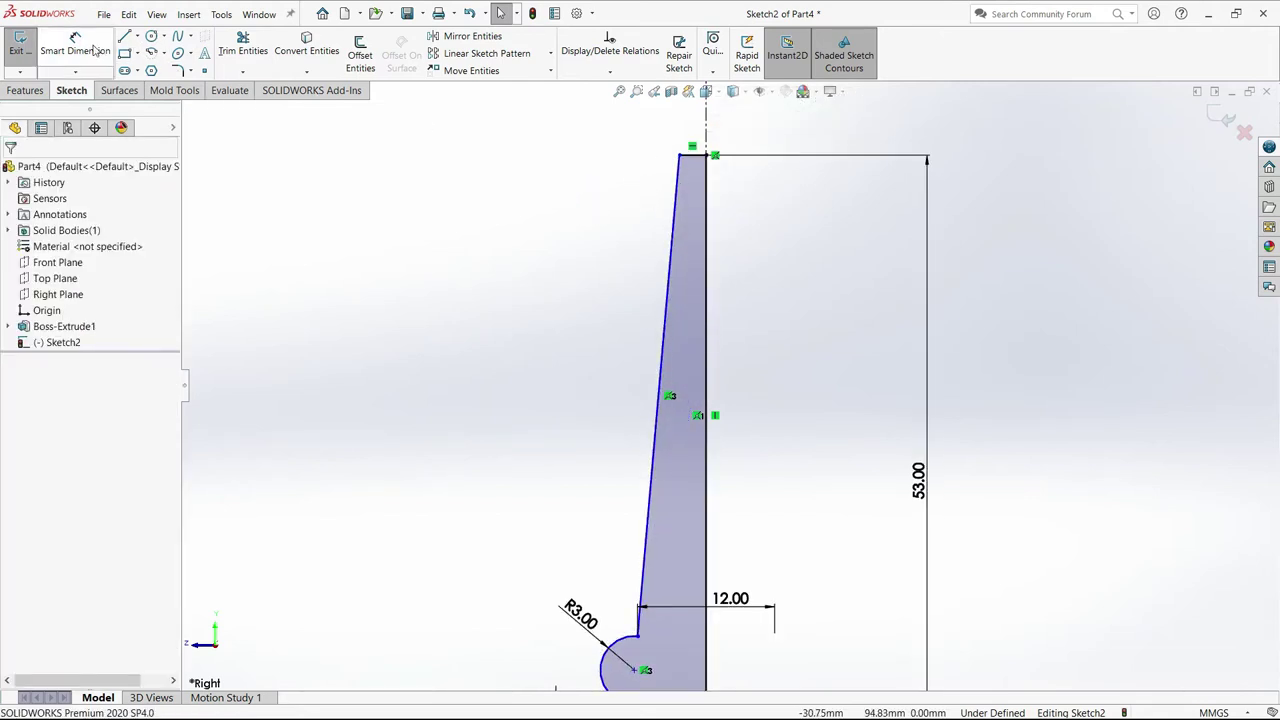
{"action": "left_click", "coordinate": [94, 50]}
{"action": "left_click", "coordinate": [680, 157]}
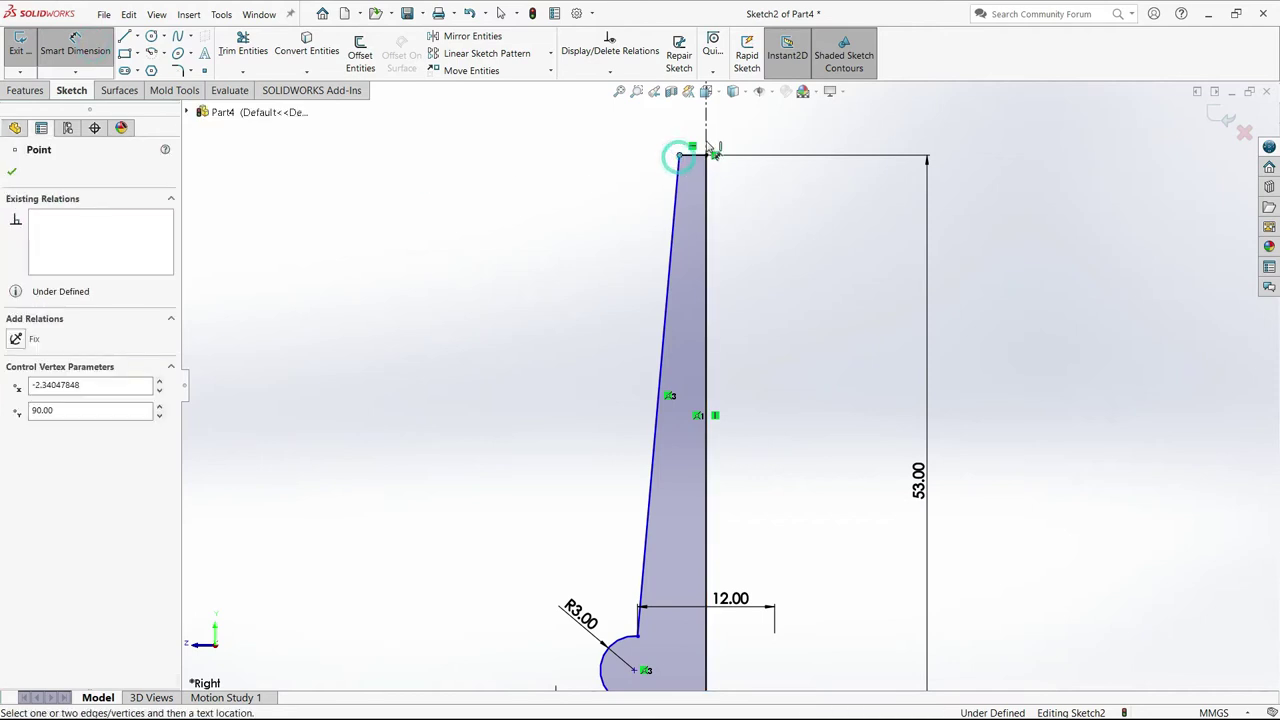
{"action": "left_click", "coordinate": [707, 140]}
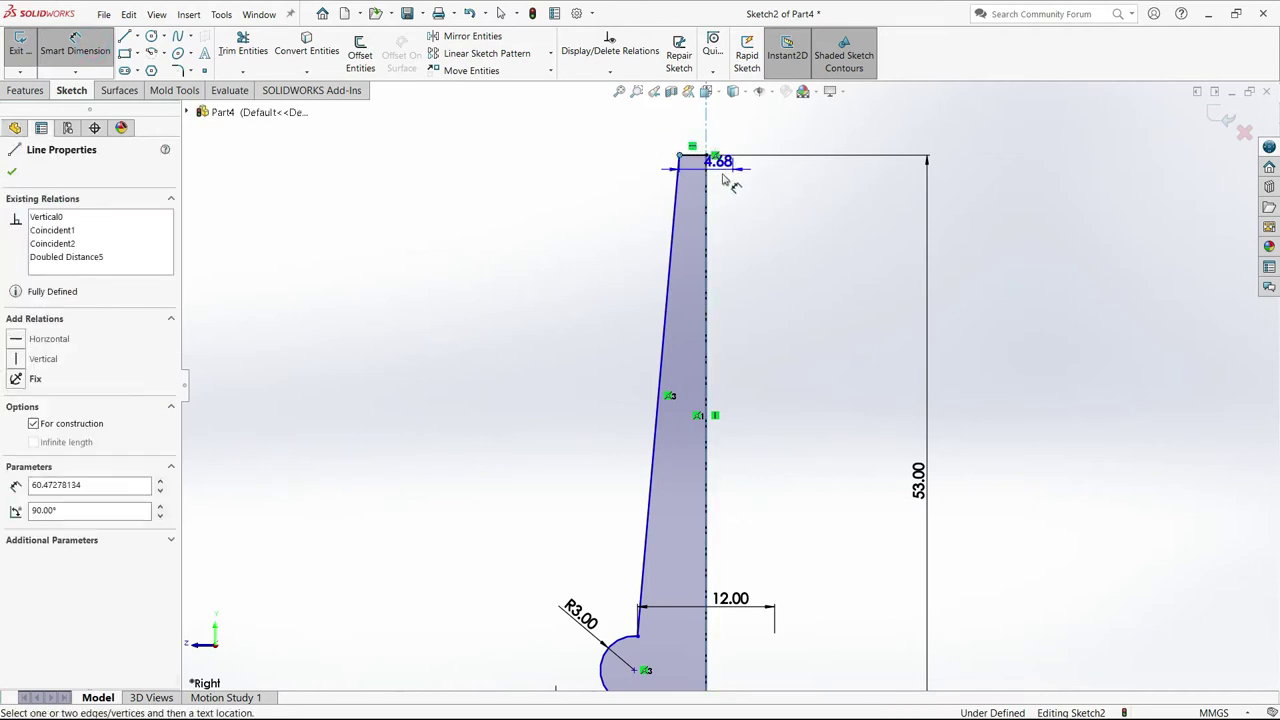
{"action": "left_click", "coordinate": [740, 126]}
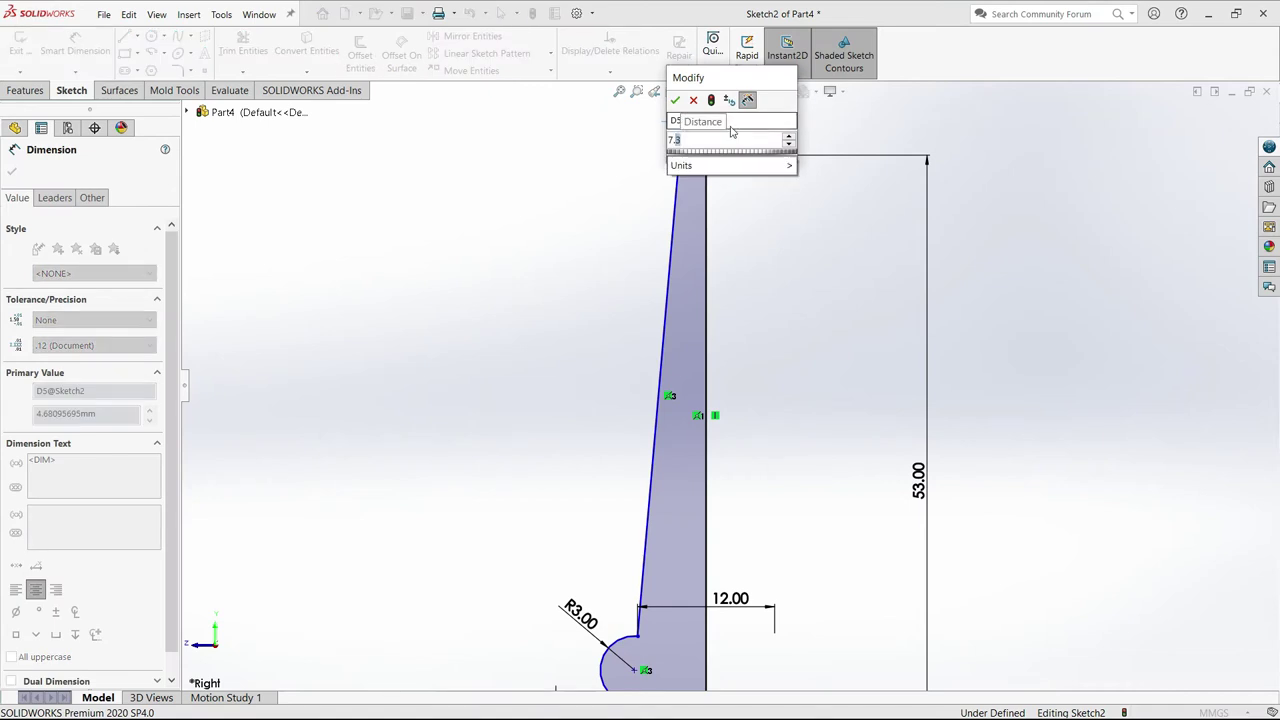
{"action": "type", "text": "7.3"}
{"action": "key", "text": "Return"}
{"action": "left_click", "coordinate": [752, 188]}
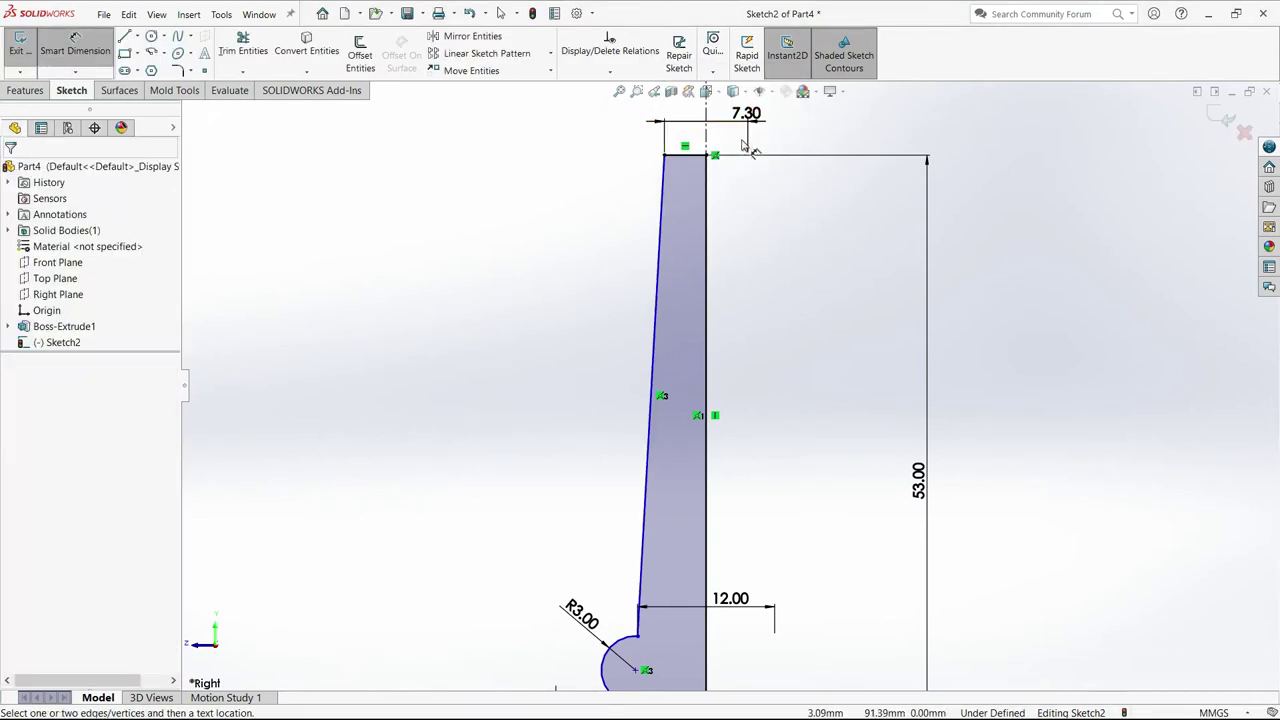
{"action": "scroll", "coordinate": [771, 480], "scroll_direction": "up", "scroll_amount": 3}
{"action": "scroll", "coordinate": [771, 480], "scroll_direction": "up", "scroll_amount": 2}
{"action": "scroll", "coordinate": [722, 538], "scroll_direction": "down", "scroll_amount": 3}
{"action": "left_click", "coordinate": [618, 530]}
Give the lower concave curve an 8.5 mm radius.
{"action": "left_click", "coordinate": [593, 525]}
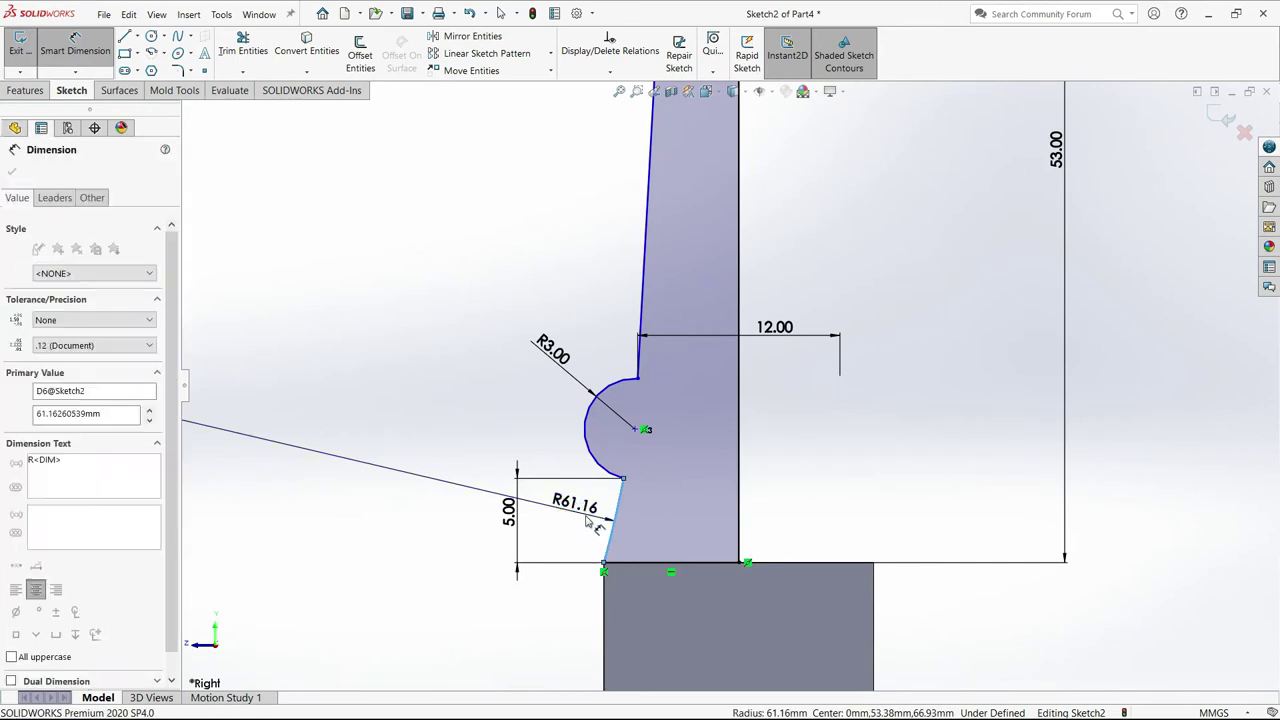
{"action": "left_click", "coordinate": [589, 522]}
{"action": "type", "text": "8.5"}
{"action": "left_click", "coordinate": [516, 491]}
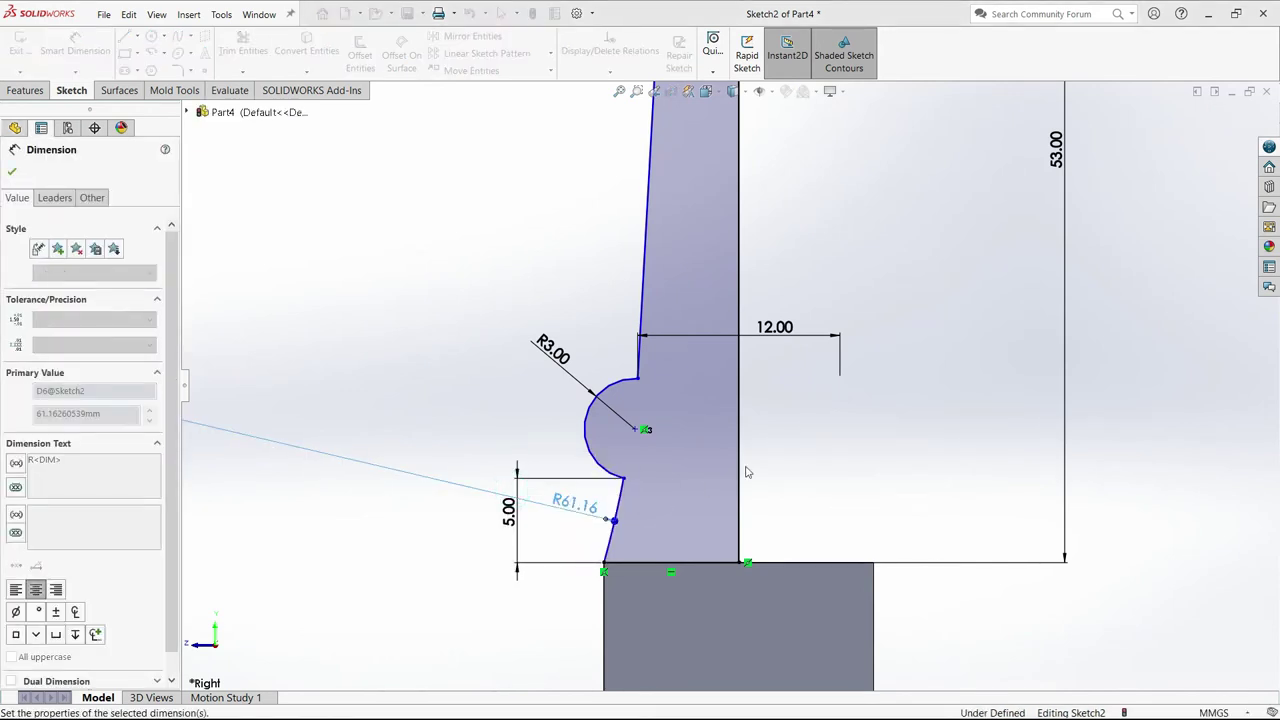
{"action": "left_click", "coordinate": [785, 448]}
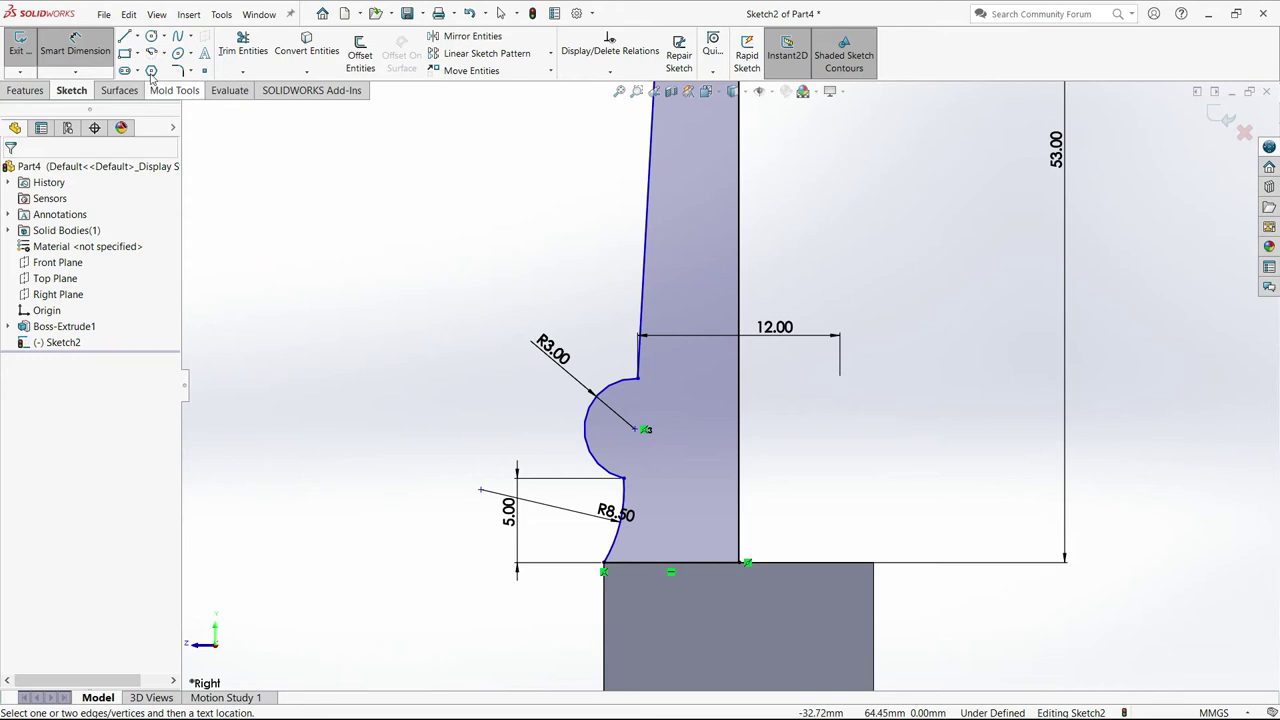
Add a Vertical relation between the bulge's two endpoints and zoom to fit.
{"action": "left_click", "coordinate": [608, 73]}
{"action": "left_click", "coordinate": [615, 98]}
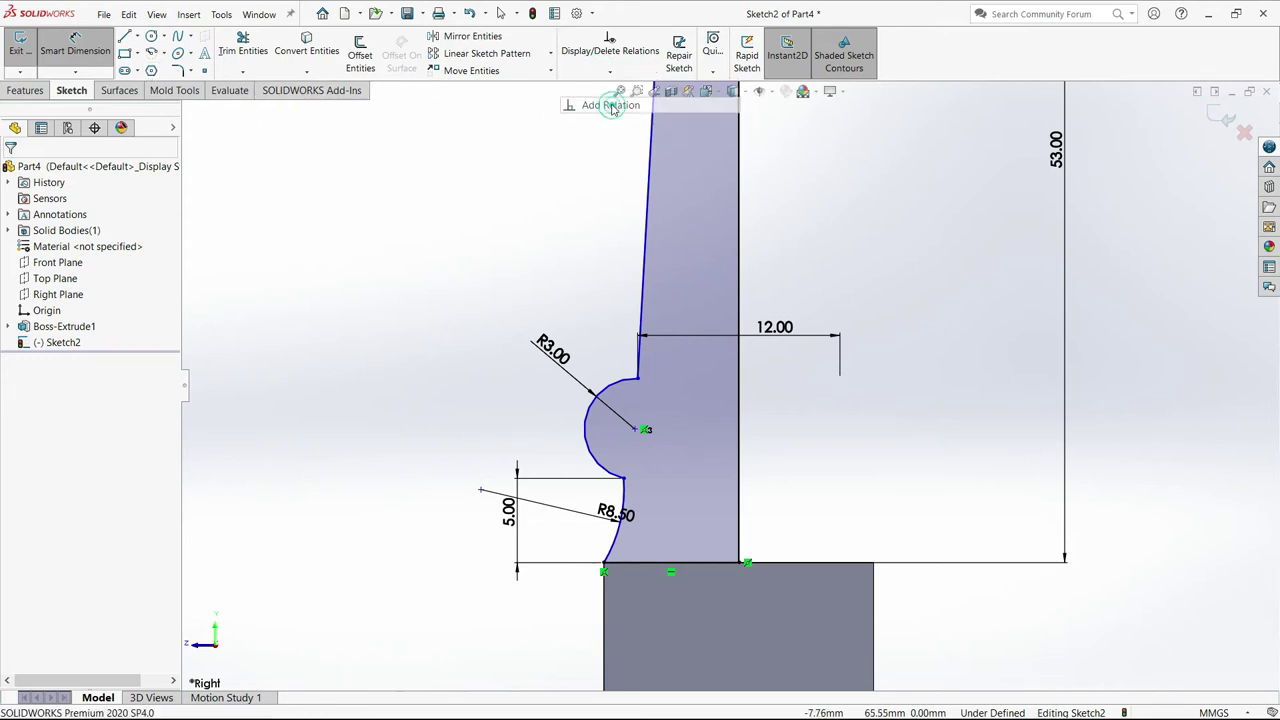
{"action": "left_click", "coordinate": [638, 381]}
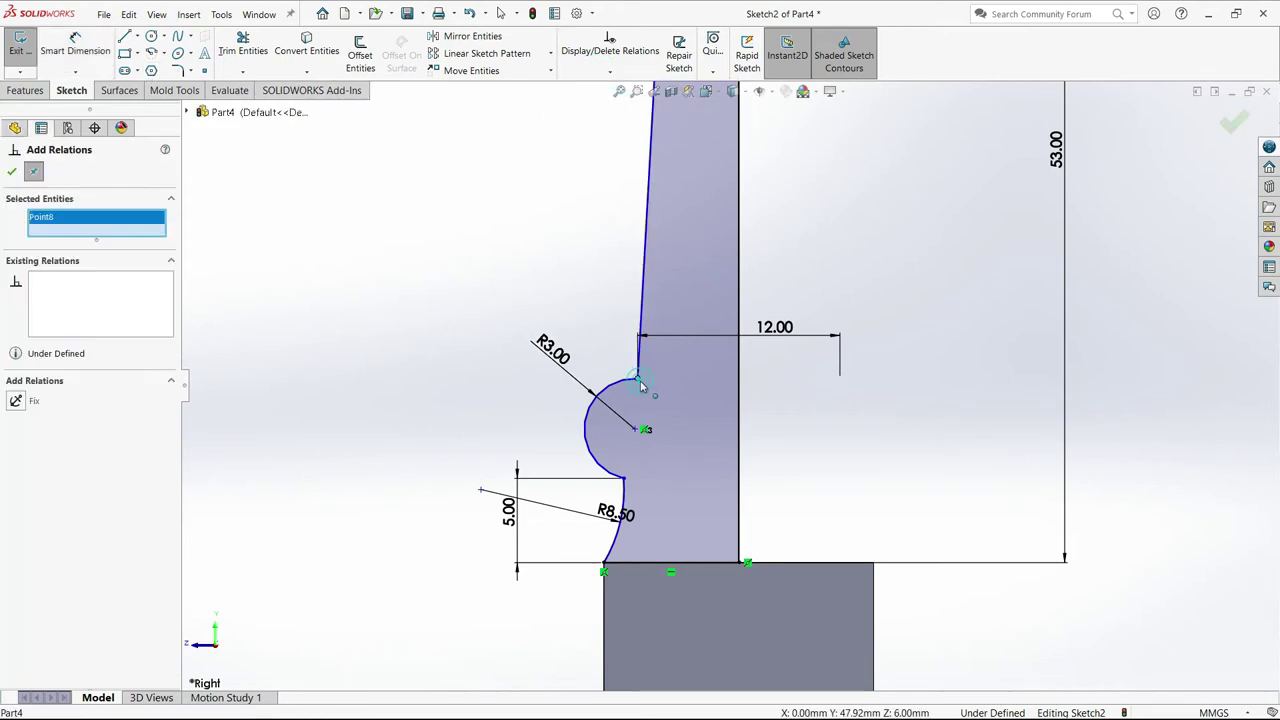
{"action": "left_click", "coordinate": [623, 481]}
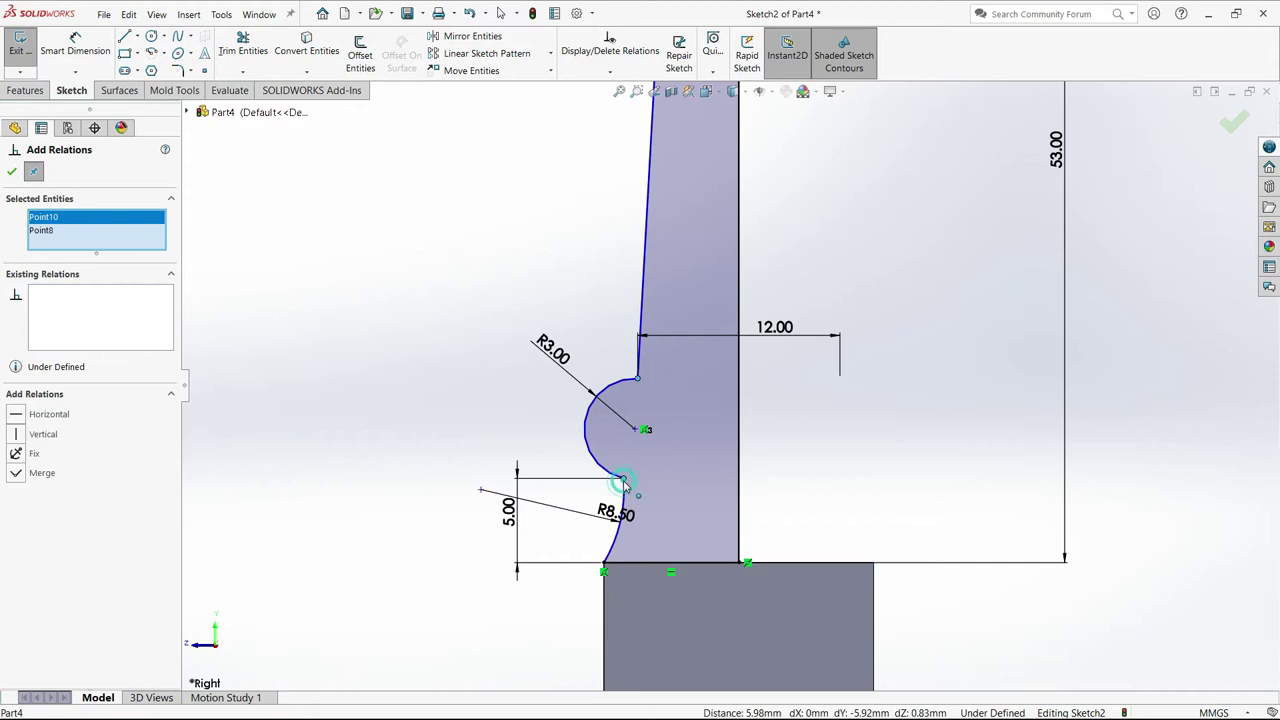
{"action": "left_click", "coordinate": [17, 435]}
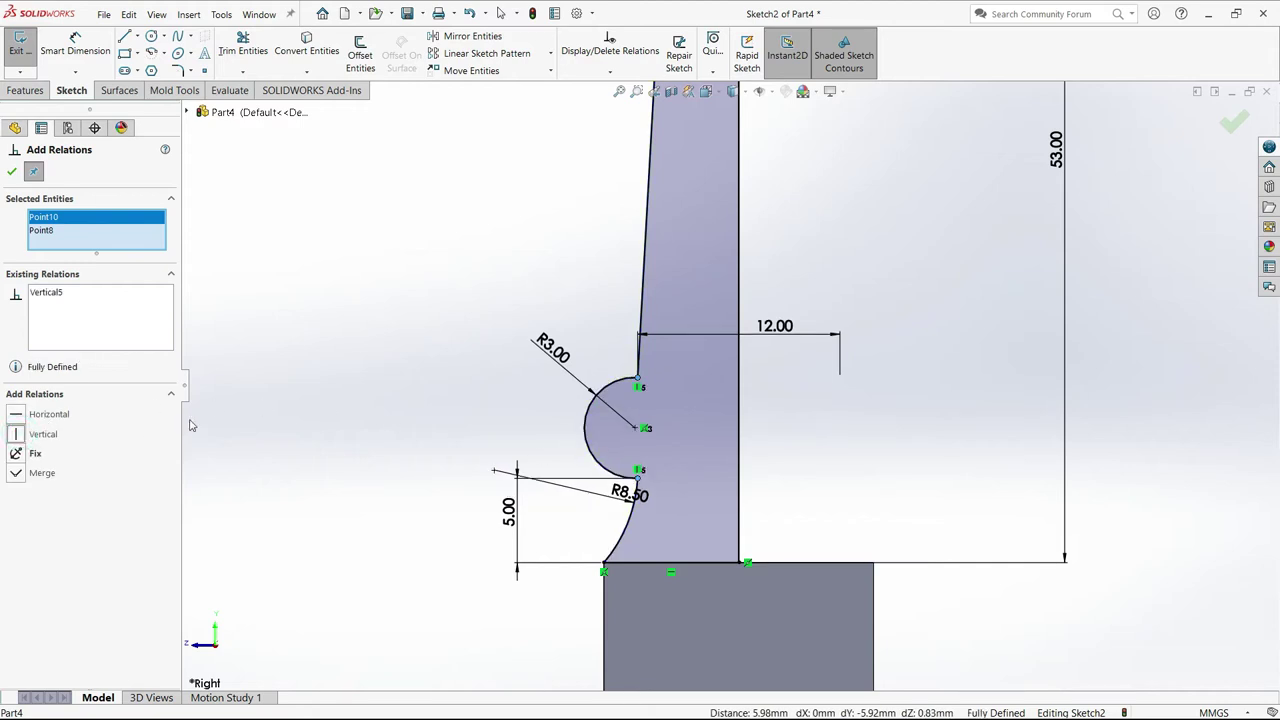
{"action": "left_click", "coordinate": [13, 173]}
{"action": "key", "text": "f"}
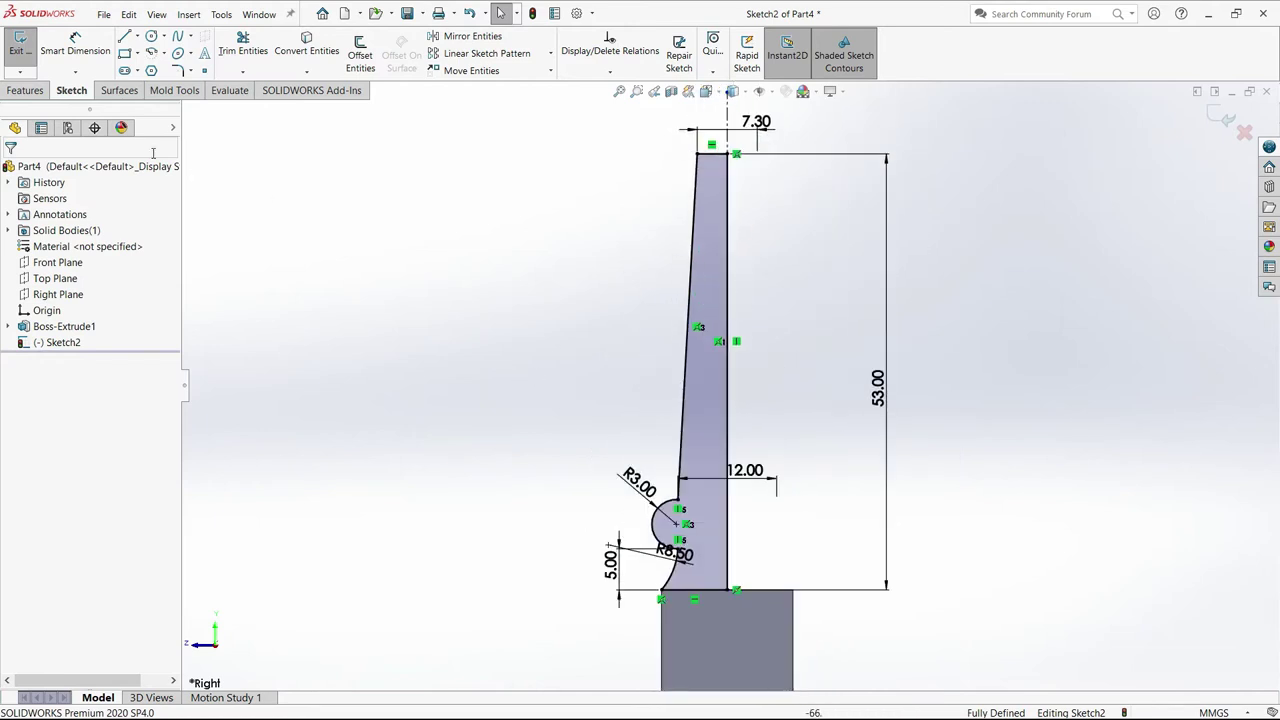
Revolve Sketch2 a full 360° about its centerline to form the tapered stem.
{"action": "left_click", "coordinate": [25, 90]}
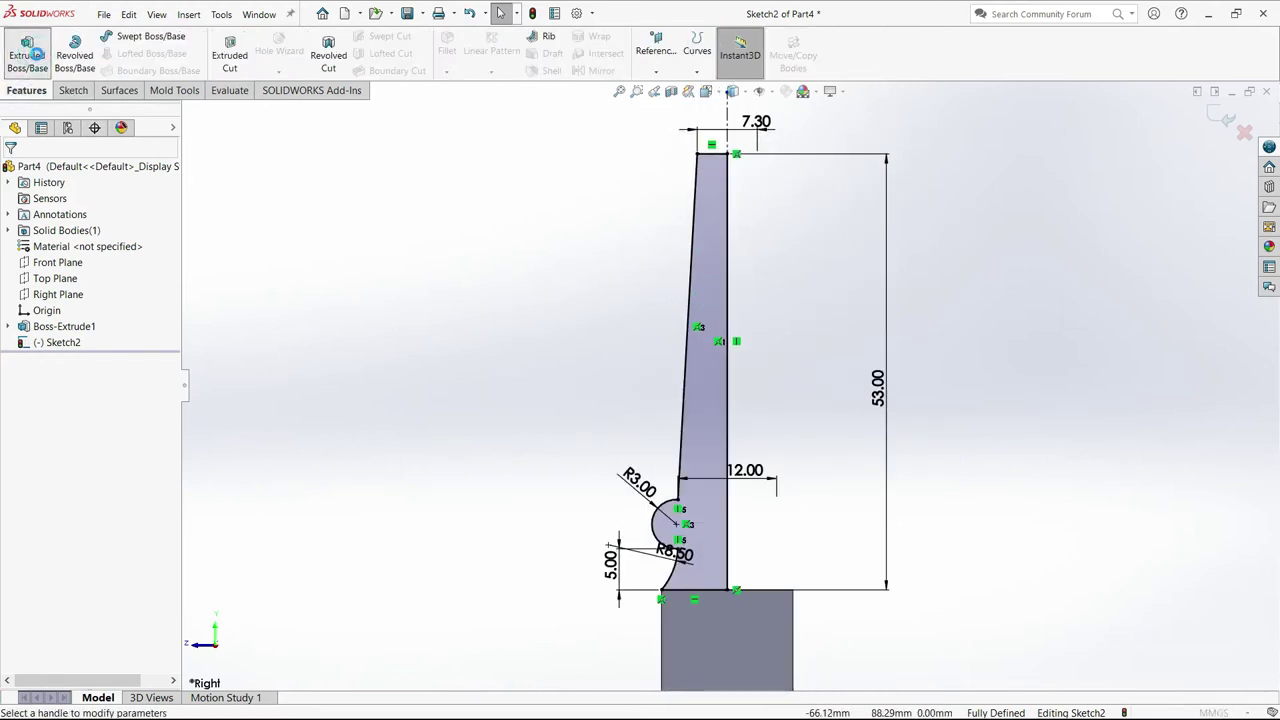
{"action": "left_click", "coordinate": [36, 53]}
{"action": "left_click", "coordinate": [34, 171]}
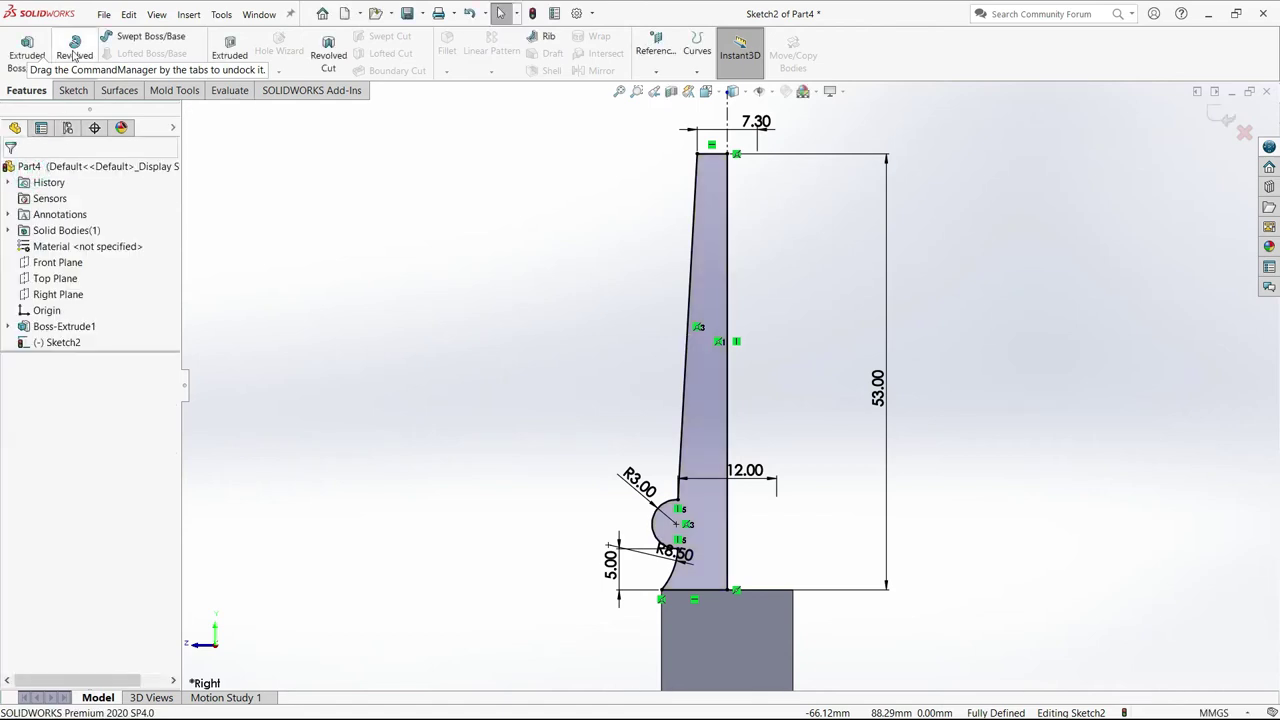
{"action": "left_click", "coordinate": [75, 55]}
{"action": "mouse_move", "coordinate": [557, 420]}
{"action": "middle_mouse_down"}
{"action": "mouse_move", "coordinate": [597, 426]}
{"action": "mouse_move", "coordinate": [608, 586]}
{"action": "mouse_move", "coordinate": [571, 509]}
{"action": "middle_mouse_up"}
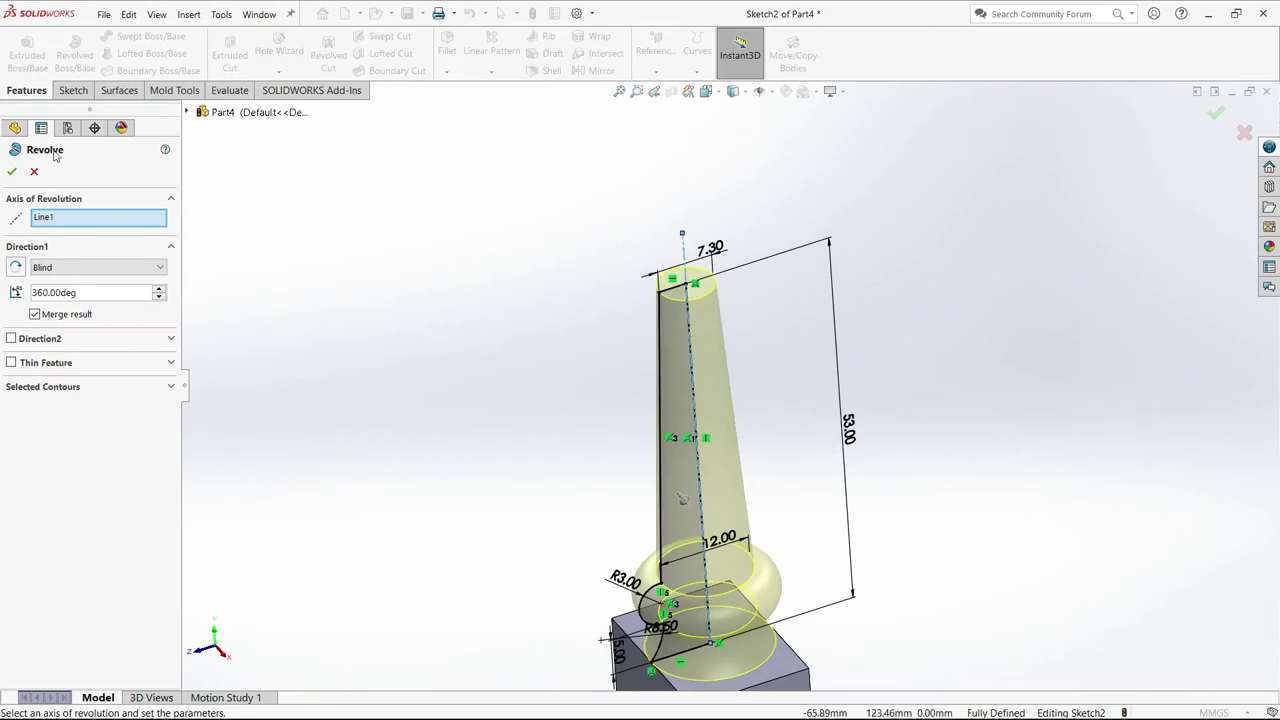
{"action": "left_click", "coordinate": [13, 173]}
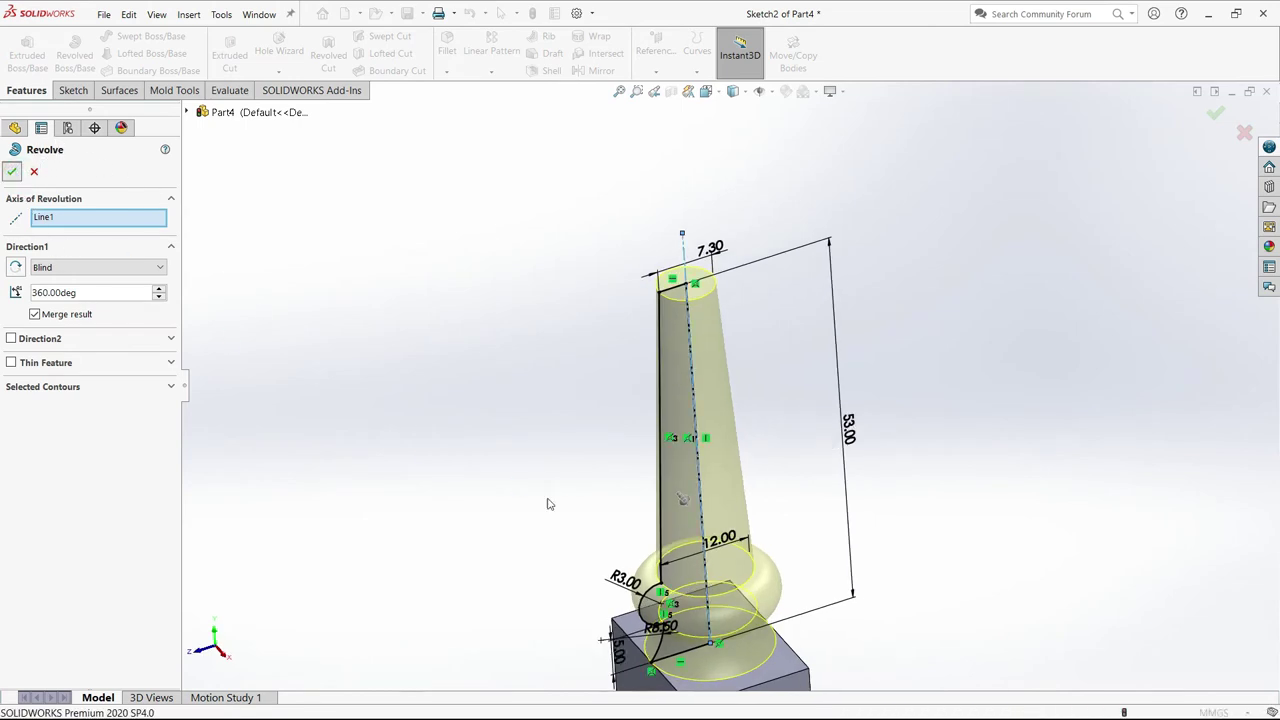
{"action": "mouse_move", "coordinate": [577, 504]}
{"action": "middle_mouse_down"}
{"action": "mouse_move", "coordinate": [614, 414]}
{"action": "mouse_move", "coordinate": [589, 466]}
{"action": "mouse_move", "coordinate": [697, 316]}
{"action": "middle_mouse_up"}
{"action": "left_click", "coordinate": [709, 282]}
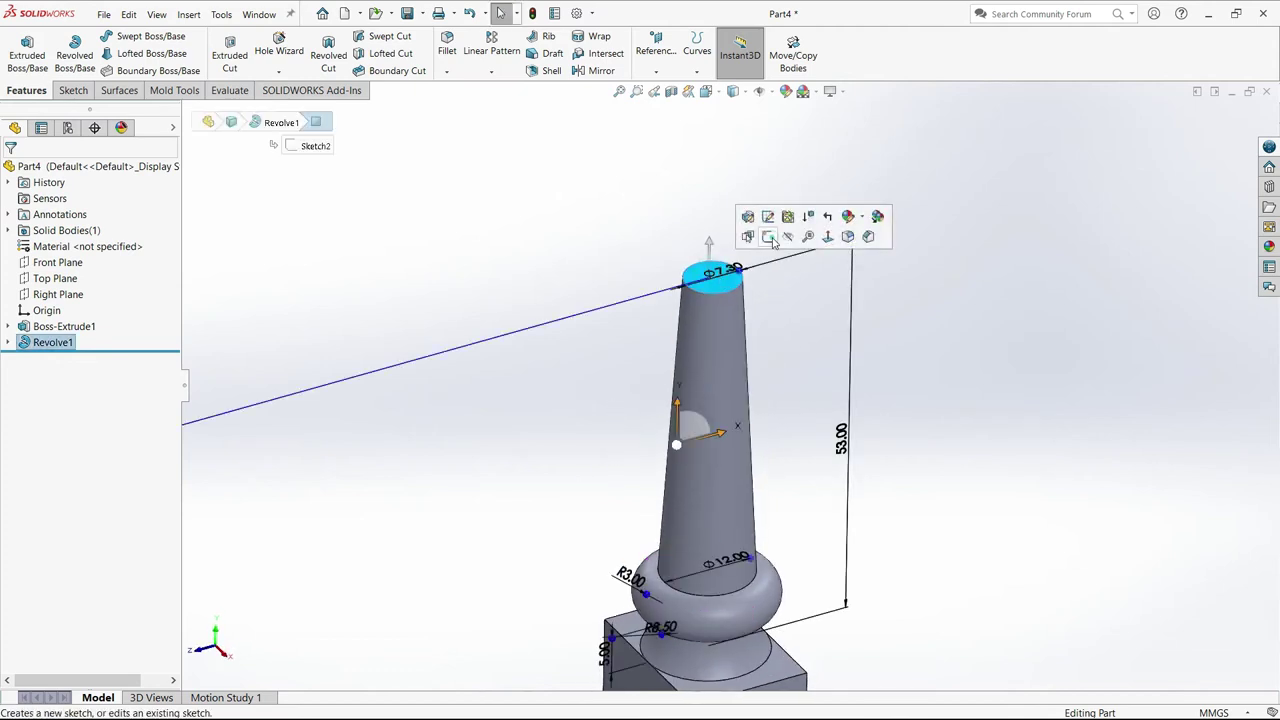
Sketch a centre rectangle at the origin on the stem's top face, viewed from above.
{"action": "left_click", "coordinate": [768, 238]}
{"action": "key", "text": "space"}
{"action": "left_click", "coordinate": [789, 332]}
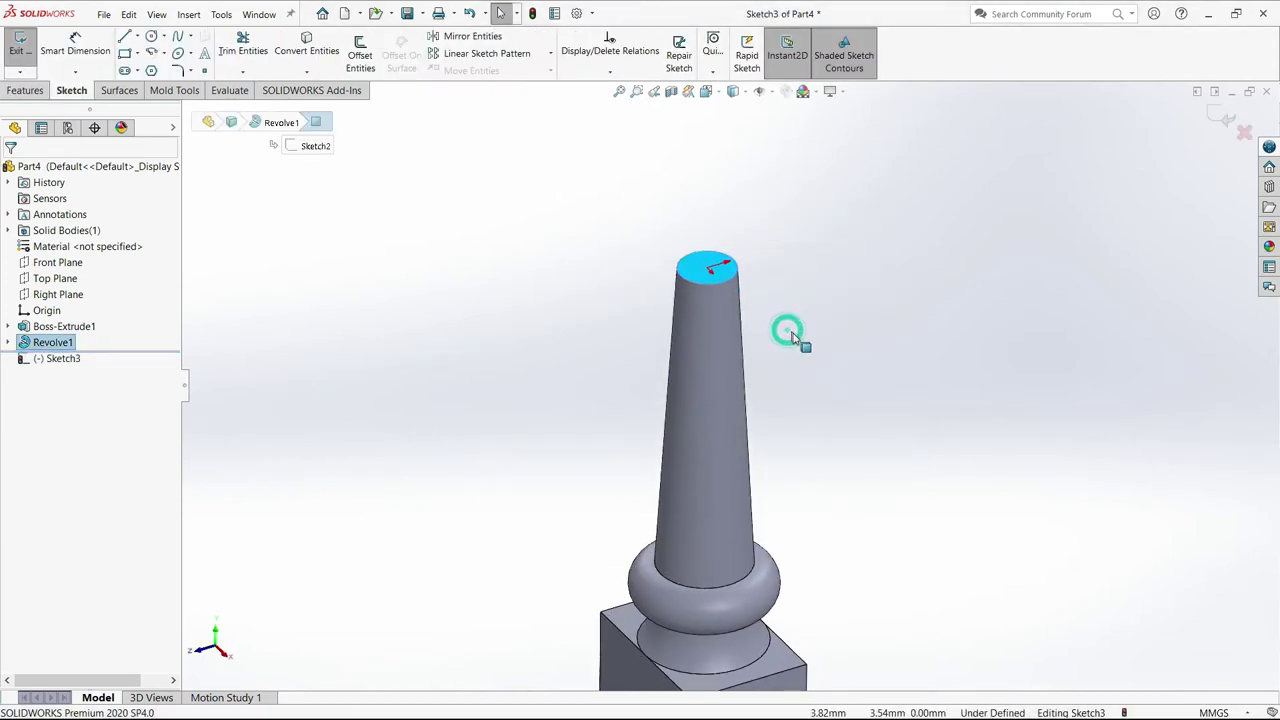
{"action": "left_click", "coordinate": [138, 54]}
{"action": "left_click", "coordinate": [140, 86]}
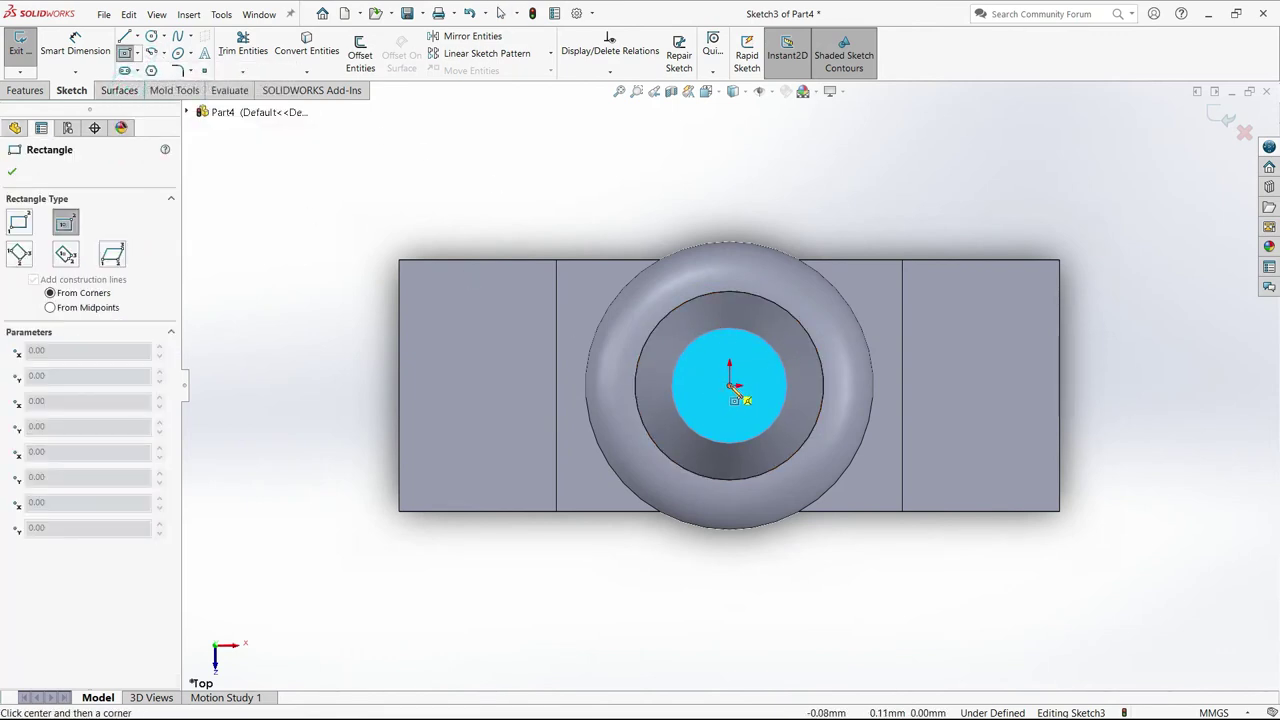
{"action": "left_click", "coordinate": [730, 385]}
{"action": "left_click", "coordinate": [934, 189]}
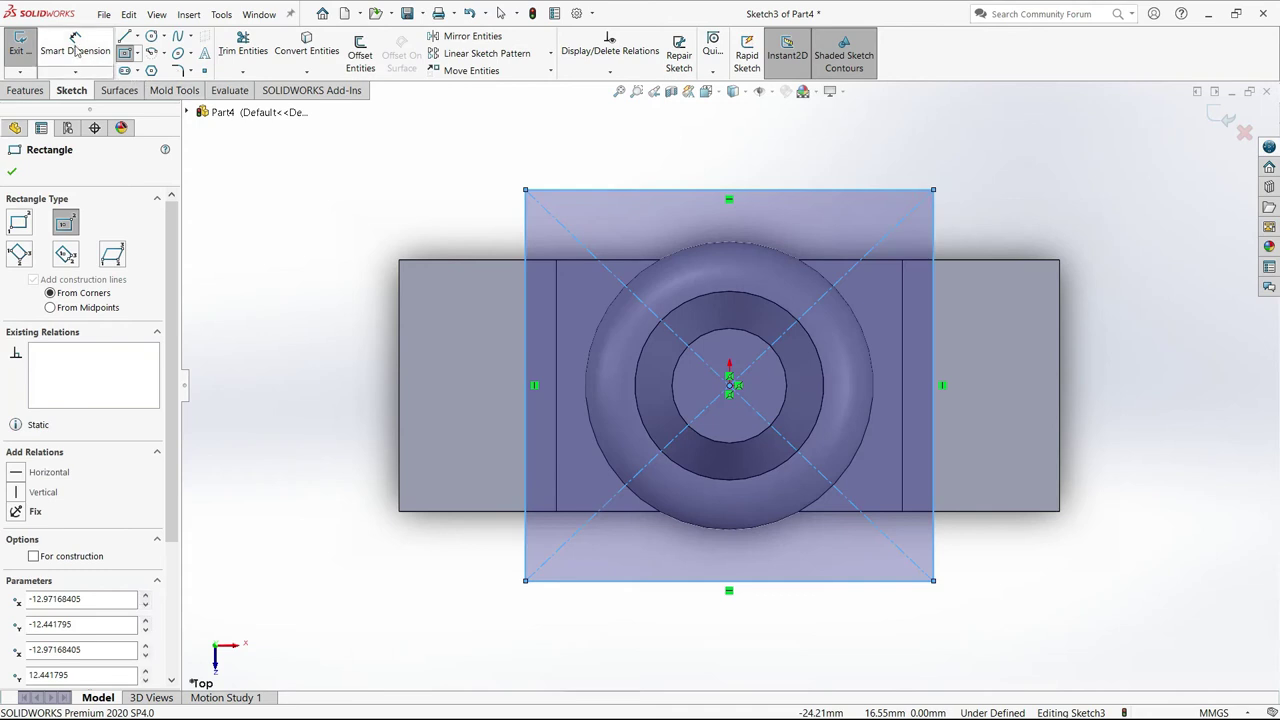
Dimension the rectangle 14 mm tall and 16 mm wide.
{"action": "left_click", "coordinate": [933, 295]}
{"action": "left_click", "coordinate": [1110, 350]}
{"action": "type", "text": "14"}
{"action": "key", "text": "Return"}
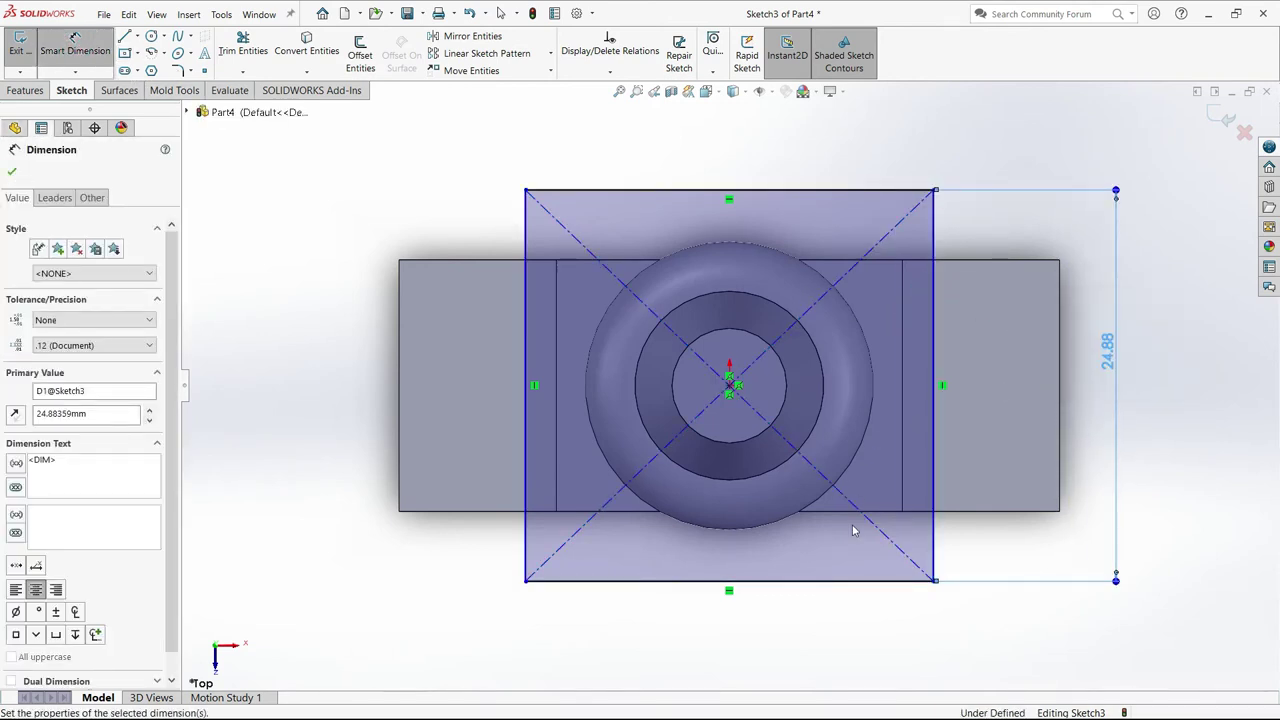
{"action": "left_click", "coordinate": [835, 495]}
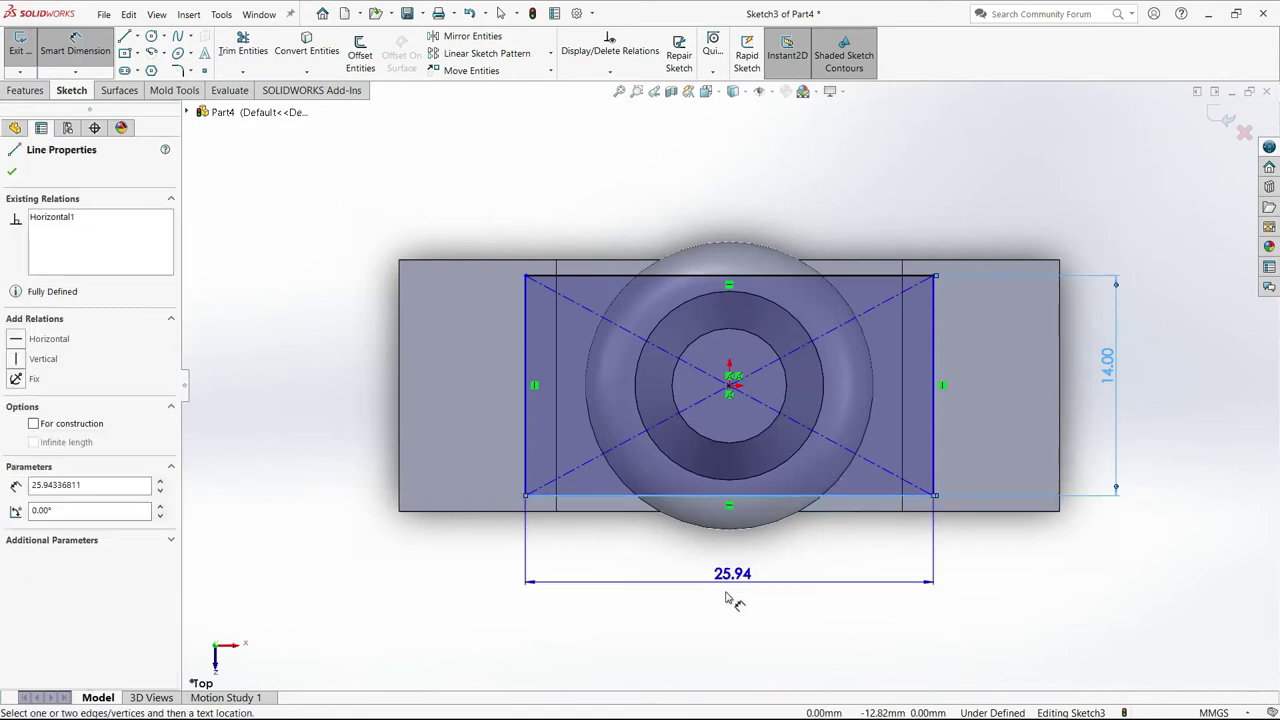
{"action": "left_click", "coordinate": [722, 596]}
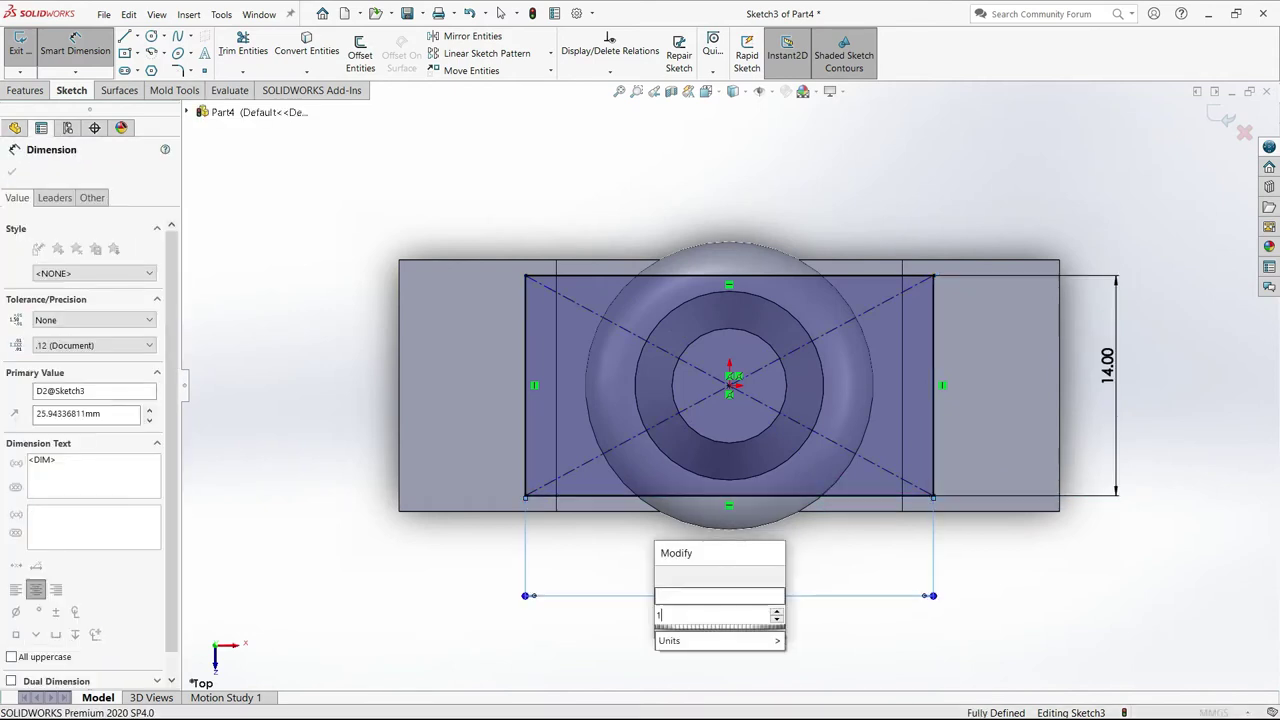
{"action": "type", "text": "16"}
{"action": "key", "text": "Return"}
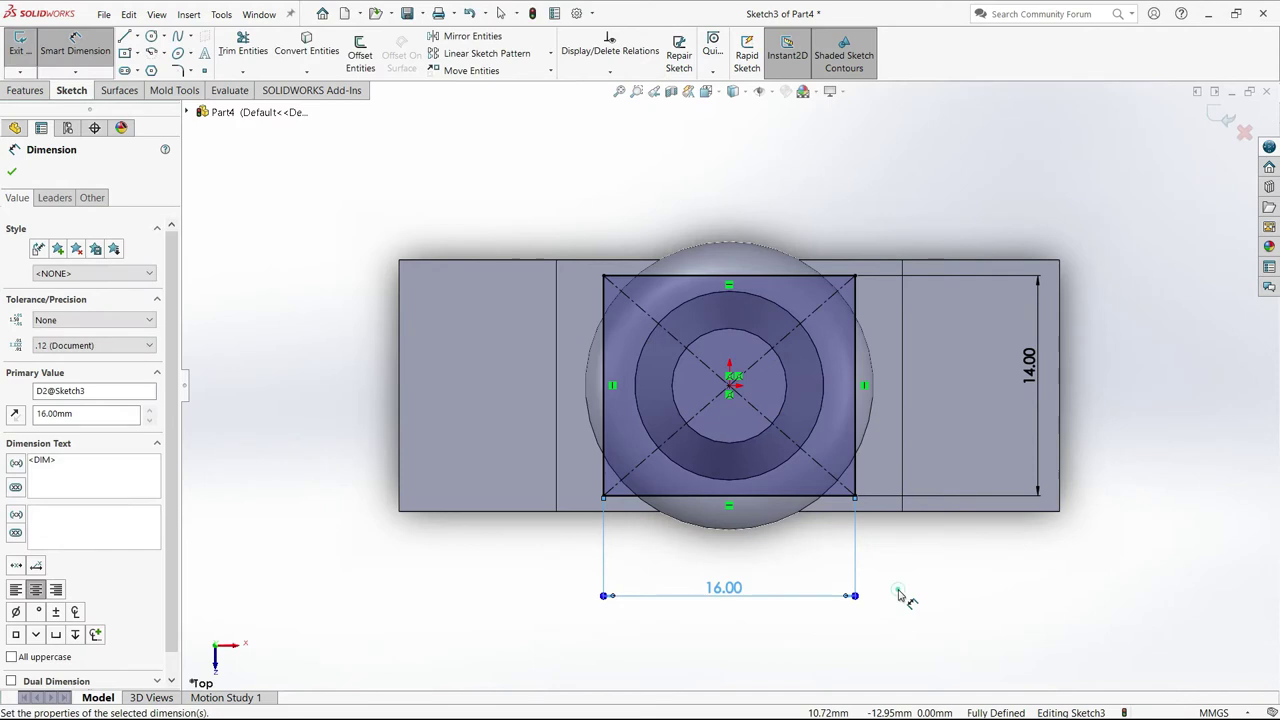
{"action": "left_click", "coordinate": [27, 90]}
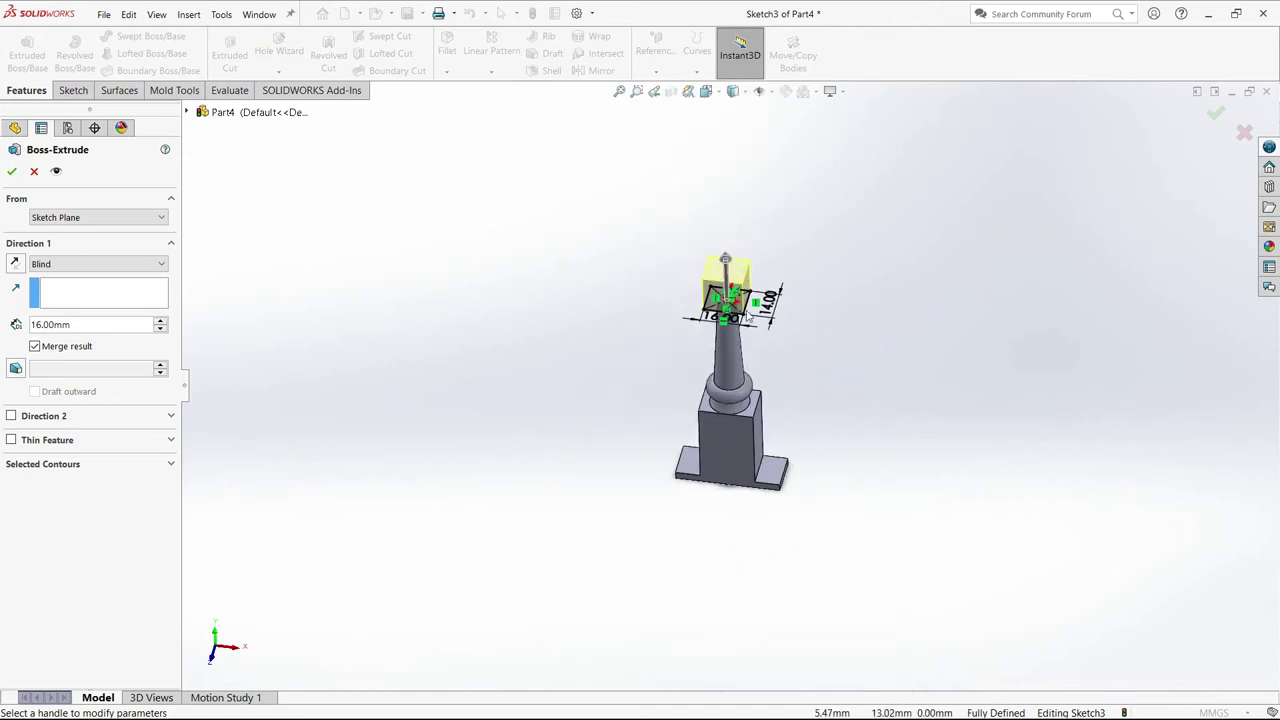
Check the preview and accept the 16 mm Boss-Extrude to form the square head.
{"action": "scroll", "coordinate": [719, 353], "scroll_direction": "down", "scroll_amount": 3}
{"action": "scroll", "coordinate": [719, 353], "scroll_direction": "down", "scroll_amount": 2}
{"action": "middle_click_drag", "start_coordinate": [645, 437], "coordinate": [640, 400]}
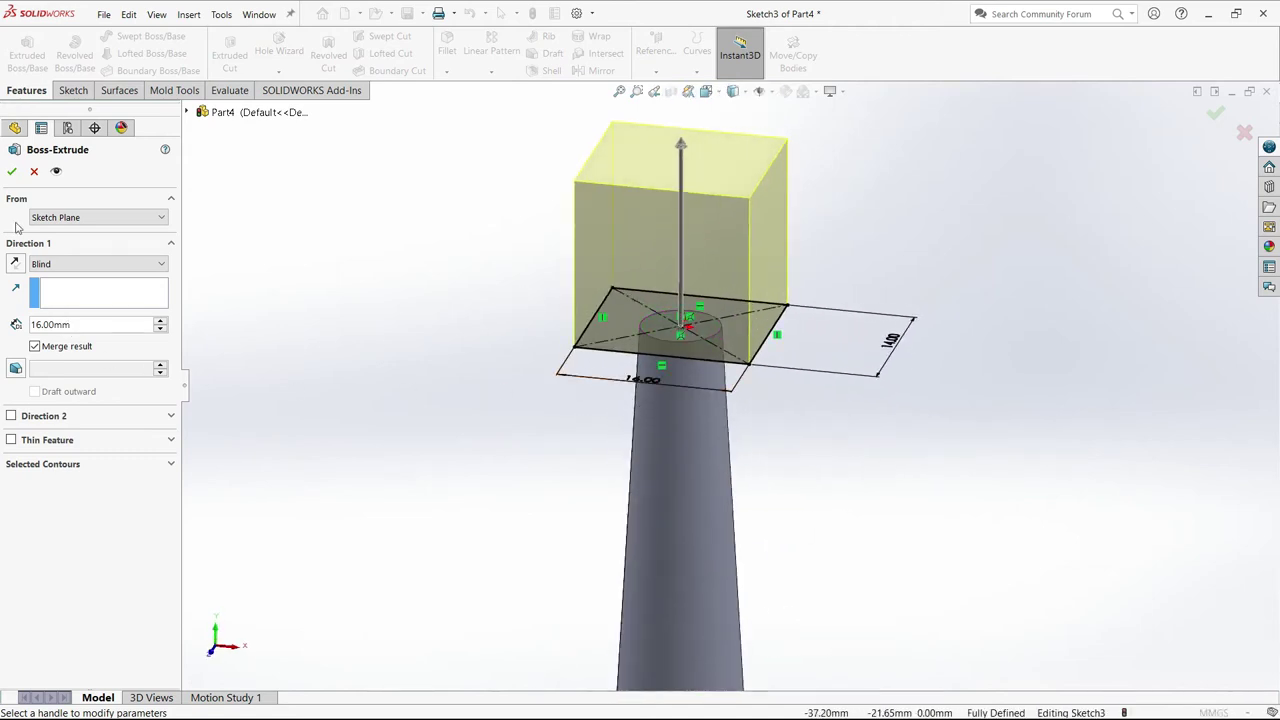
{"action": "left_click", "coordinate": [11, 172]}
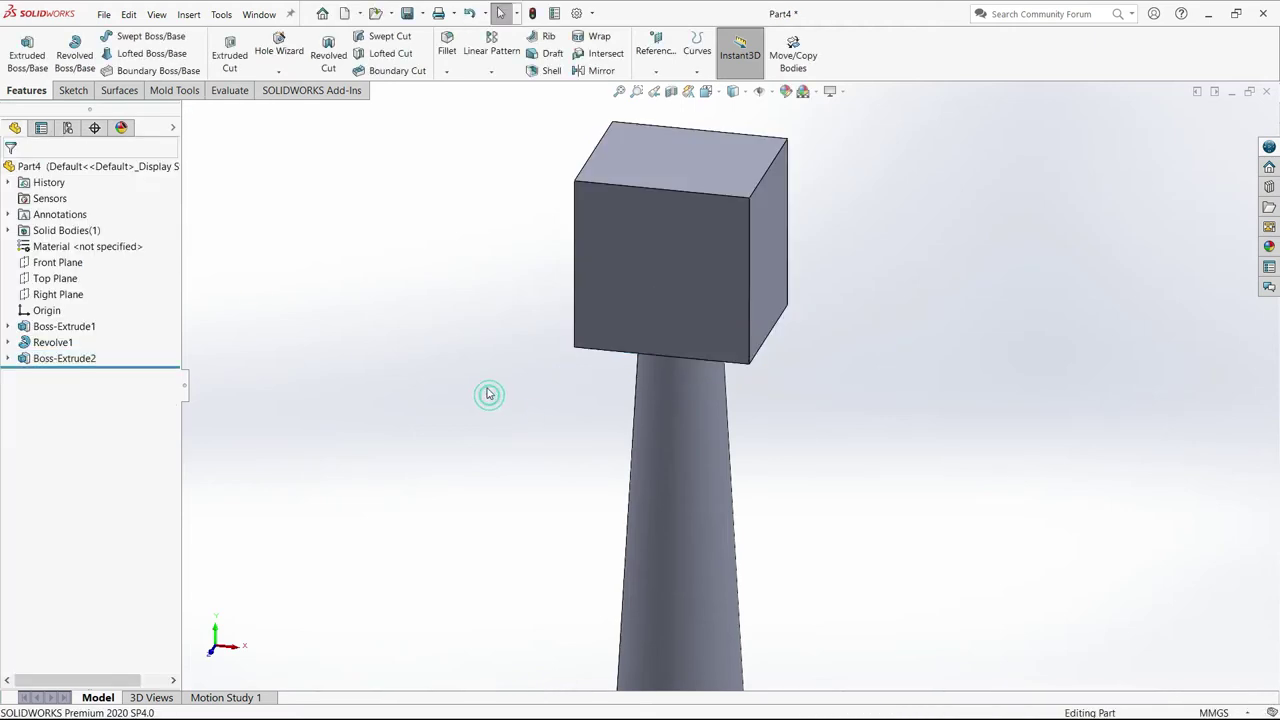
Draw a circle in a new sketch on the block's front face.
{"action": "left_click", "coordinate": [656, 251]}
{"action": "left_click", "coordinate": [718, 210]}
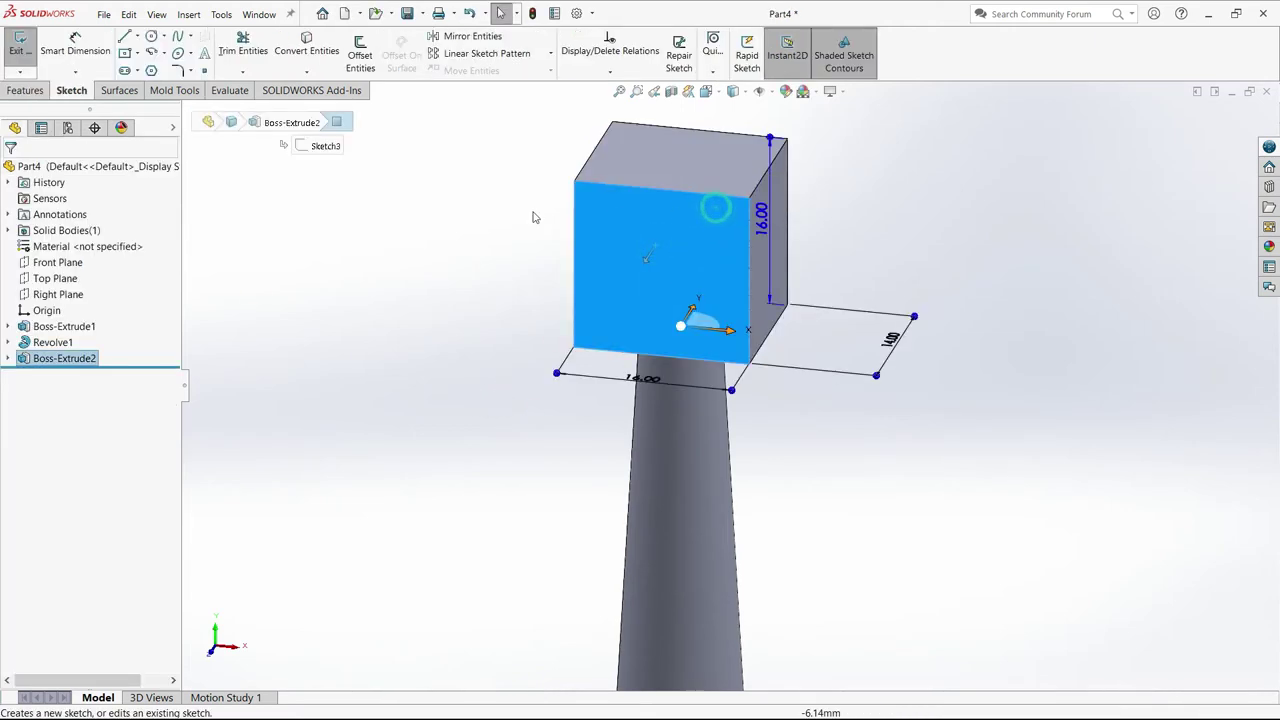
{"action": "left_click", "coordinate": [151, 37]}
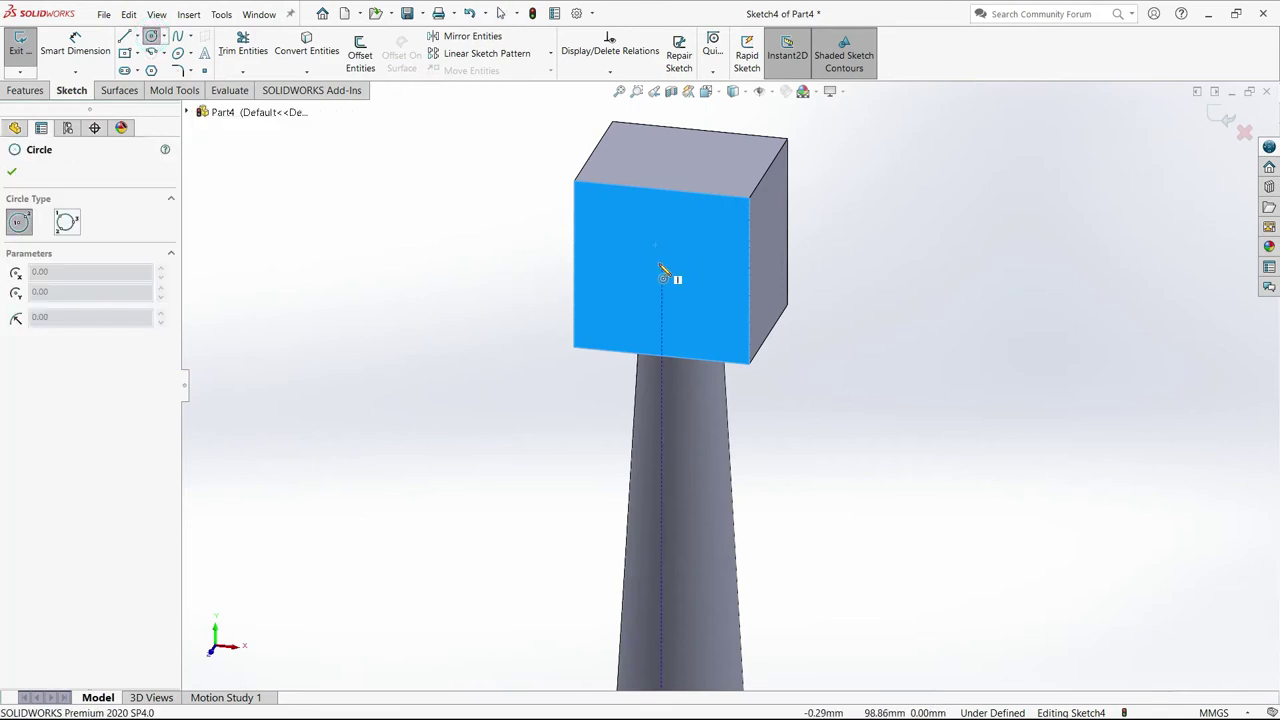
{"action": "left_click", "coordinate": [661, 262]}
{"action": "left_click", "coordinate": [687, 278]}
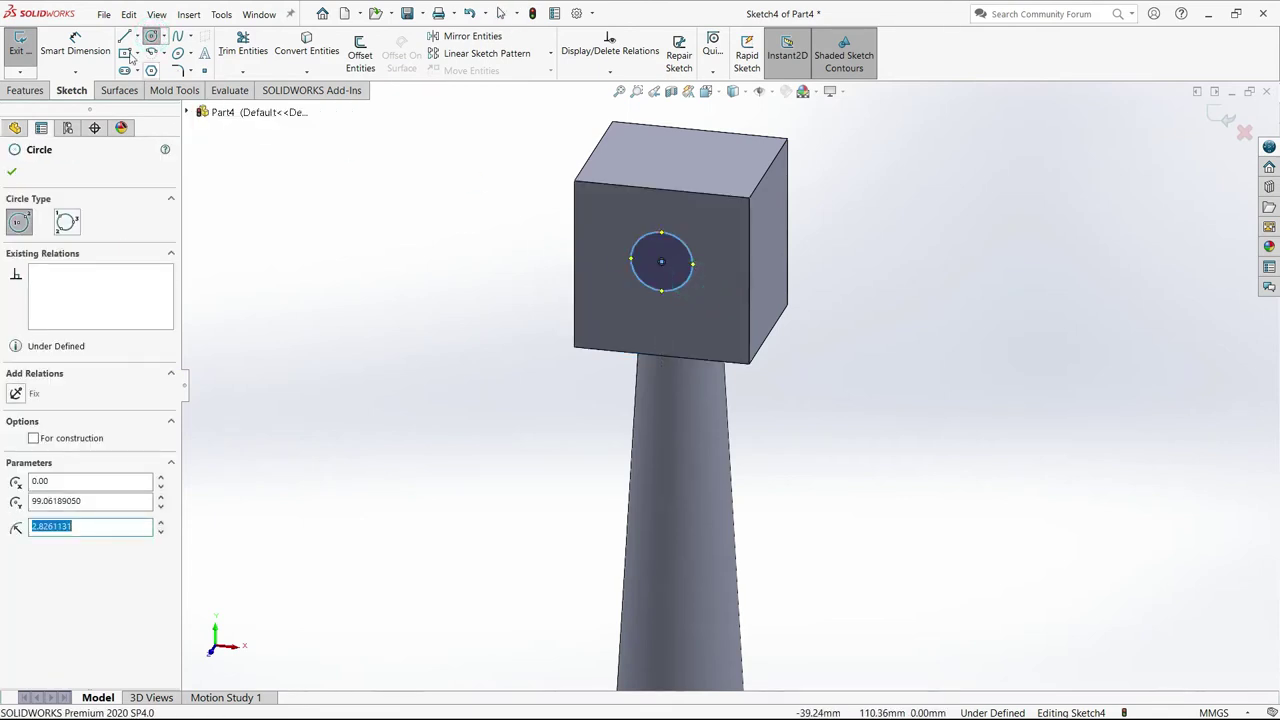
Give the circle a 9 mm diameter dimension.
{"action": "left_click", "coordinate": [75, 45]}
{"action": "scroll", "coordinate": [665, 247], "scroll_direction": "down", "scroll_amount": 4}
{"action": "left_click", "coordinate": [707, 247]}
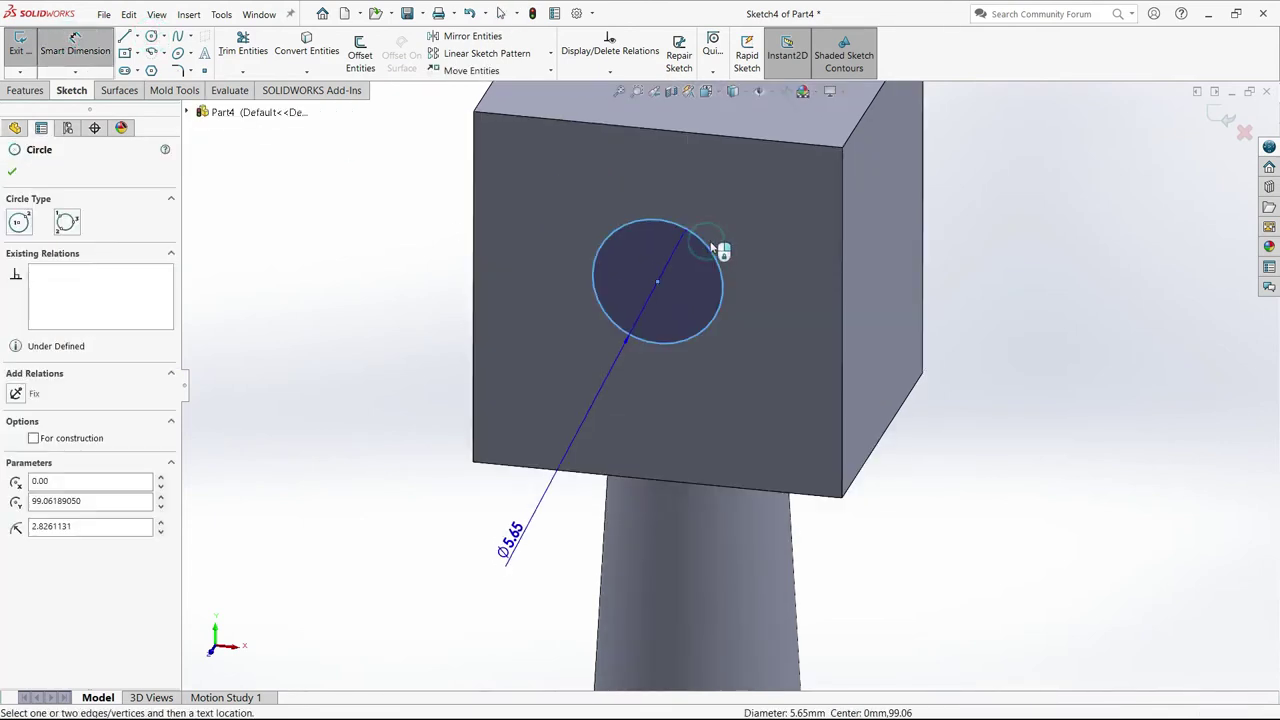
{"action": "left_click", "coordinate": [768, 199]}
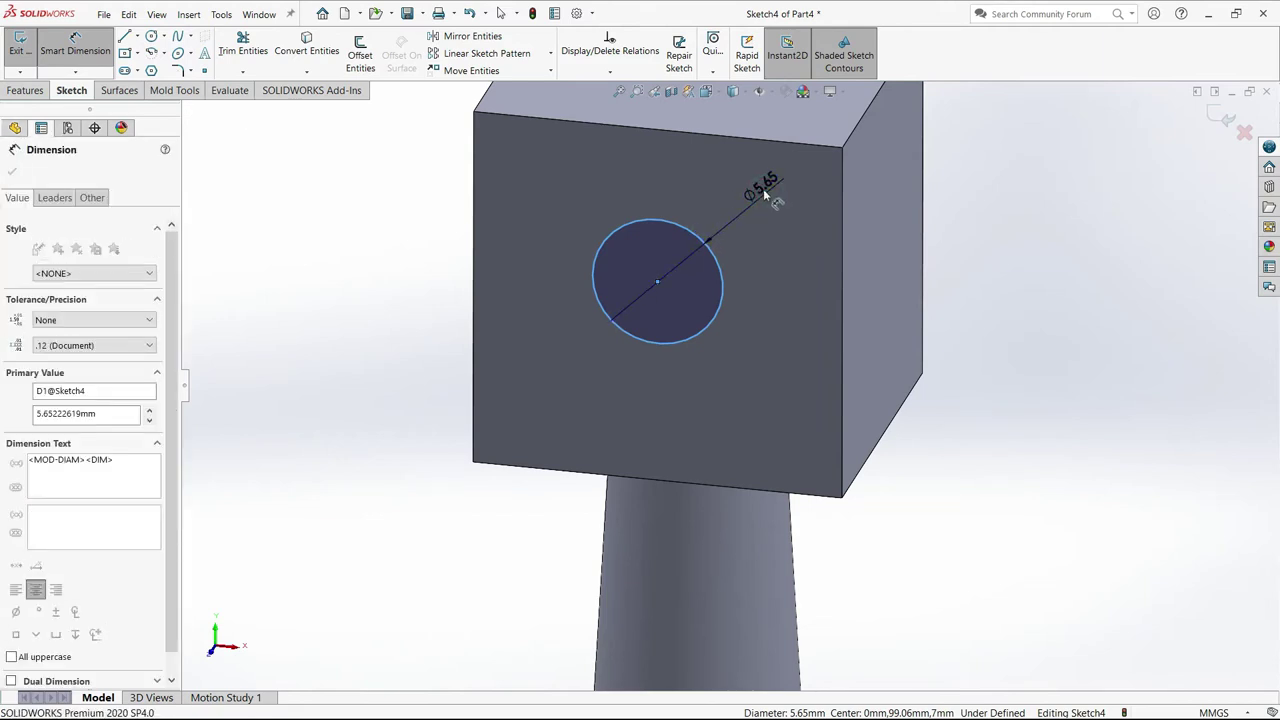
{"action": "type", "text": "9"}
{"action": "key", "text": "Return"}
{"action": "key", "text": "Escape"}
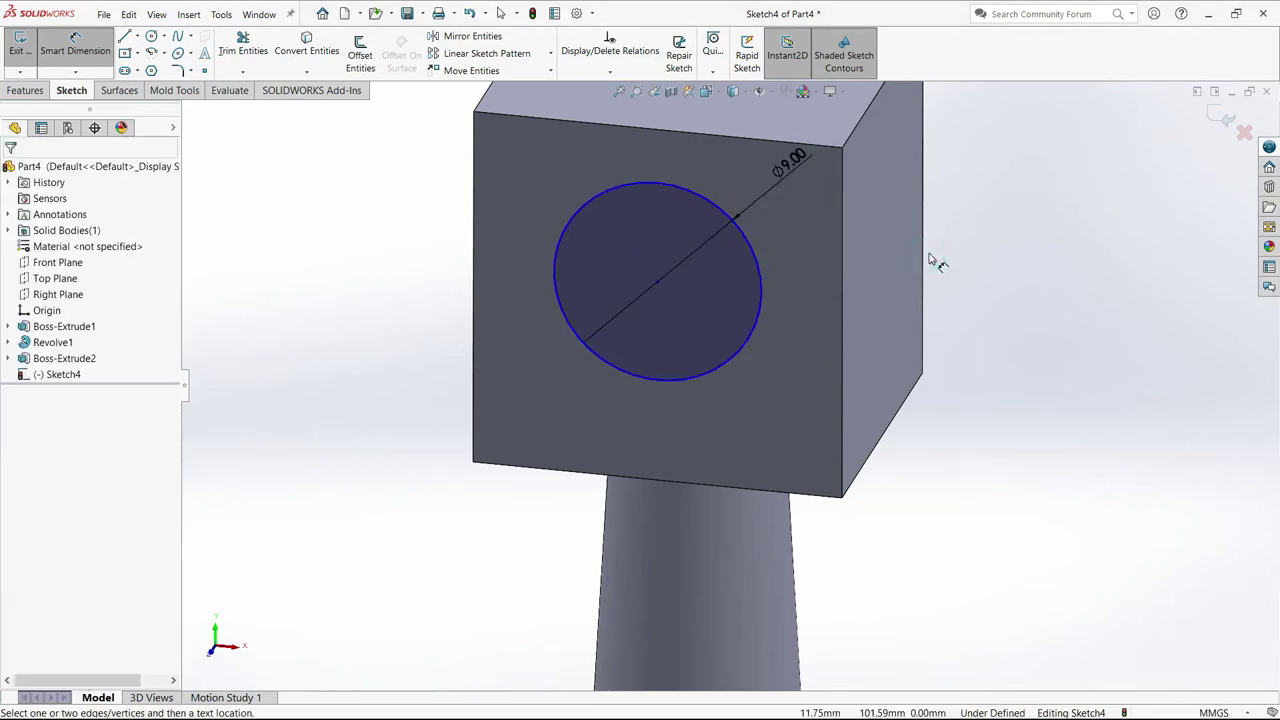
Locate the circle's centre 8 mm from the block's right edge and 8 mm from its top edge.
{"action": "key", "text": "space"}
{"action": "left_click", "coordinate": [963, 330]}
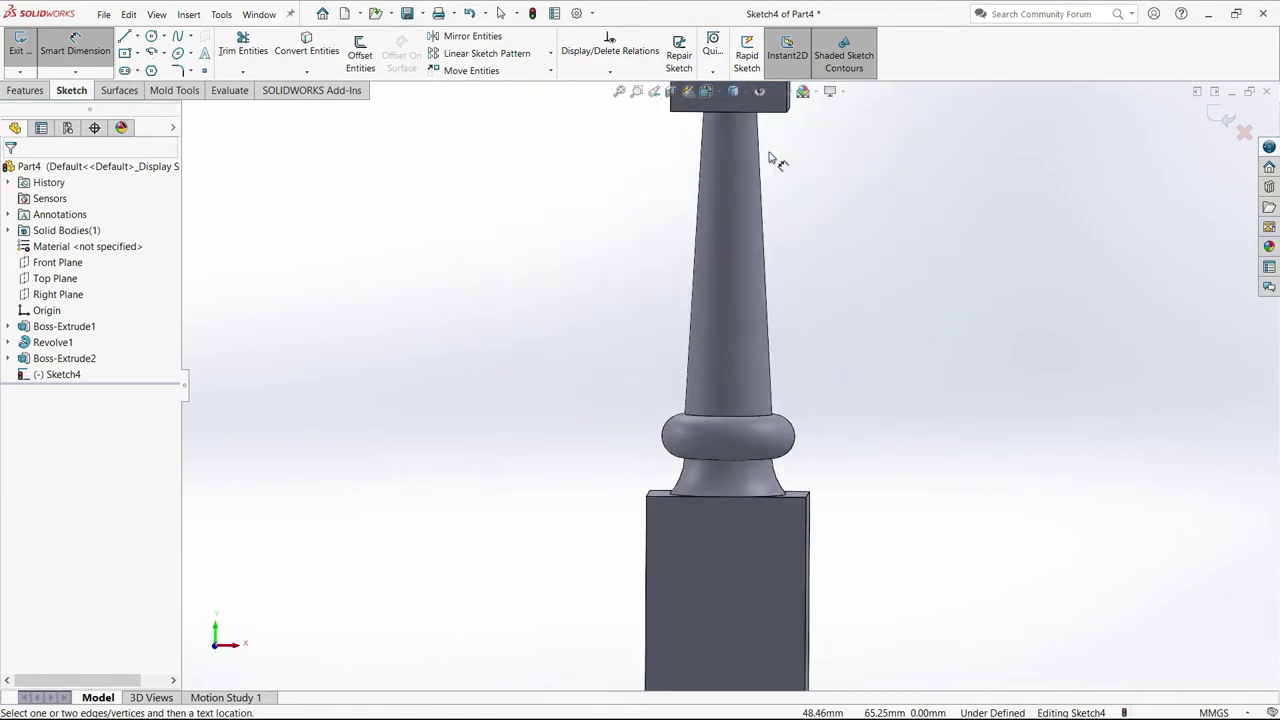
{"action": "scroll", "coordinate": [745, 260], "scroll_direction": "down", "scroll_amount": 3}
{"action": "scroll", "coordinate": [740, 258], "scroll_direction": "down", "scroll_amount": 3}
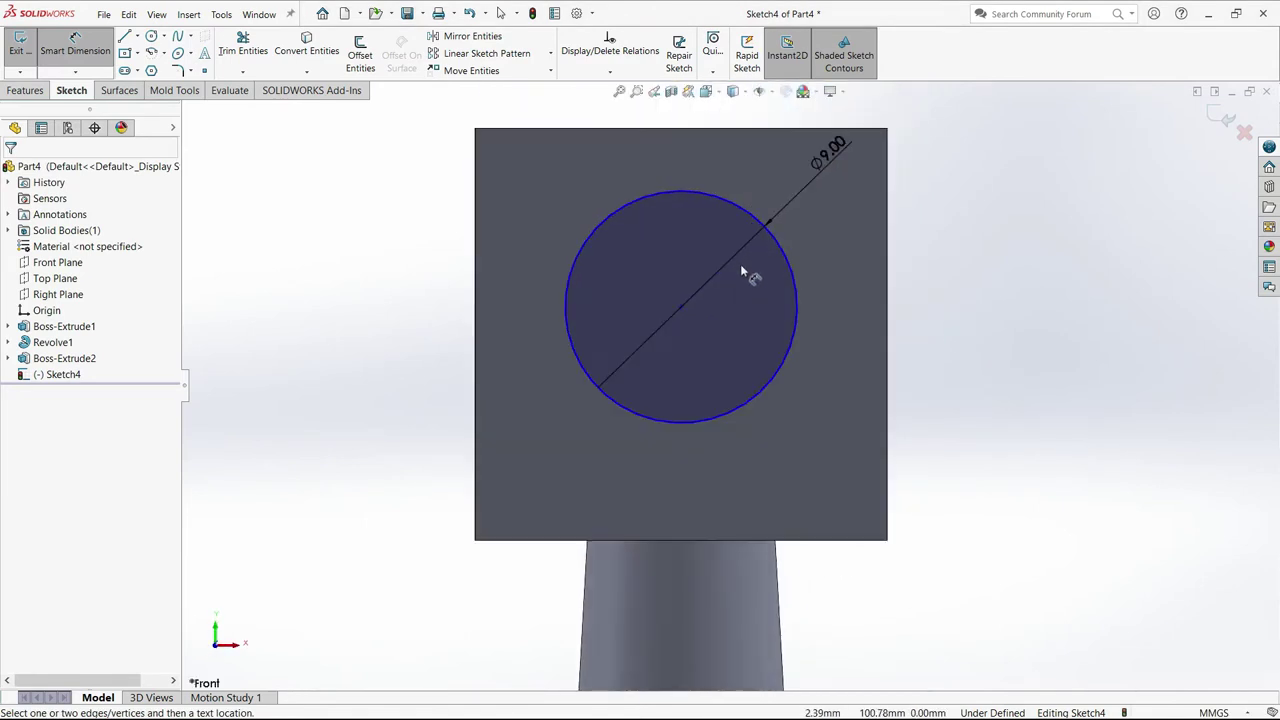
{"action": "left_click", "coordinate": [680, 307]}
{"action": "left_click", "coordinate": [888, 325]}
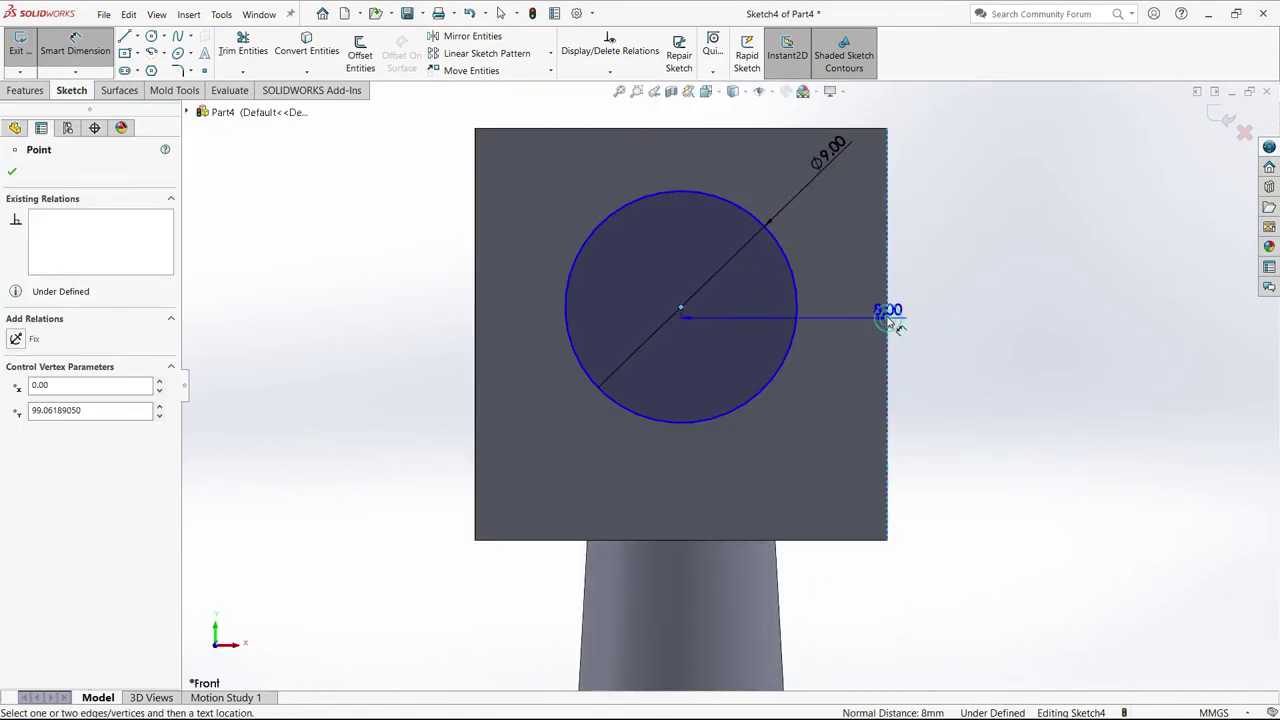
{"action": "scroll", "coordinate": [835, 222], "scroll_direction": "up", "scroll_amount": 2}
{"action": "left_click", "coordinate": [778, 205]}
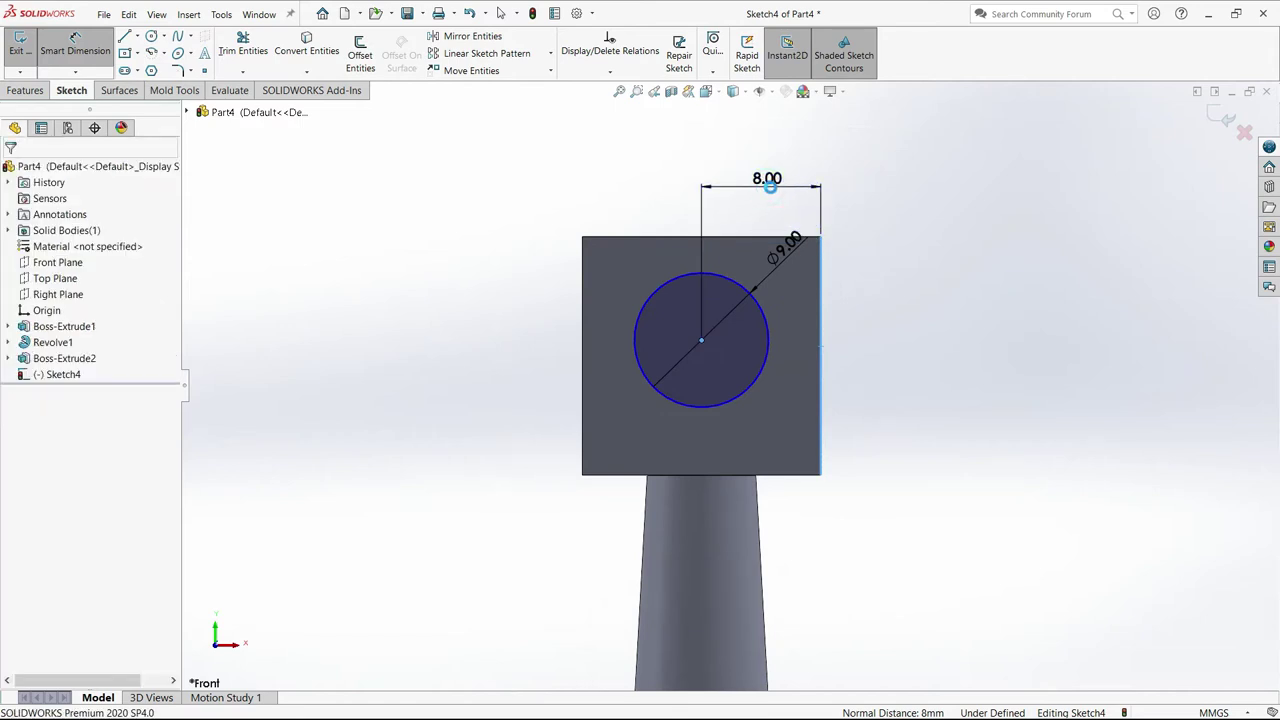
{"action": "type", "text": "8"}
{"action": "left_click", "coordinate": [710, 165]}
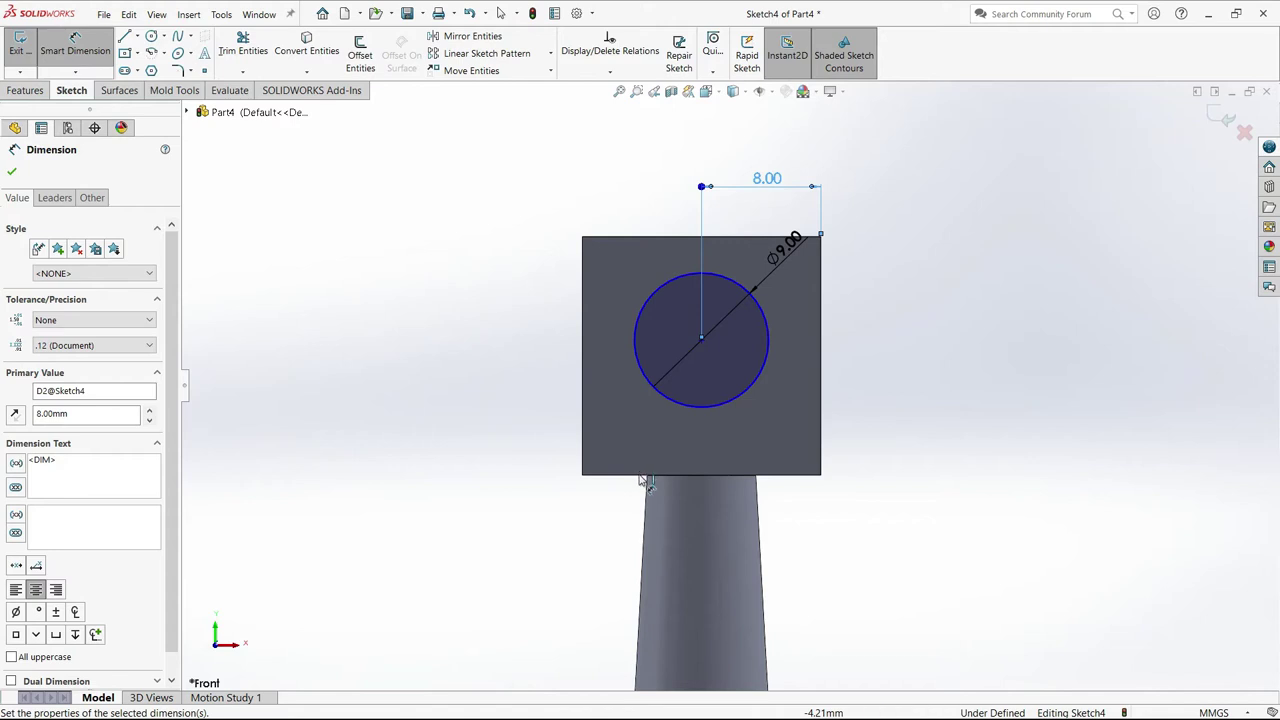
{"action": "left_click", "coordinate": [623, 237]}
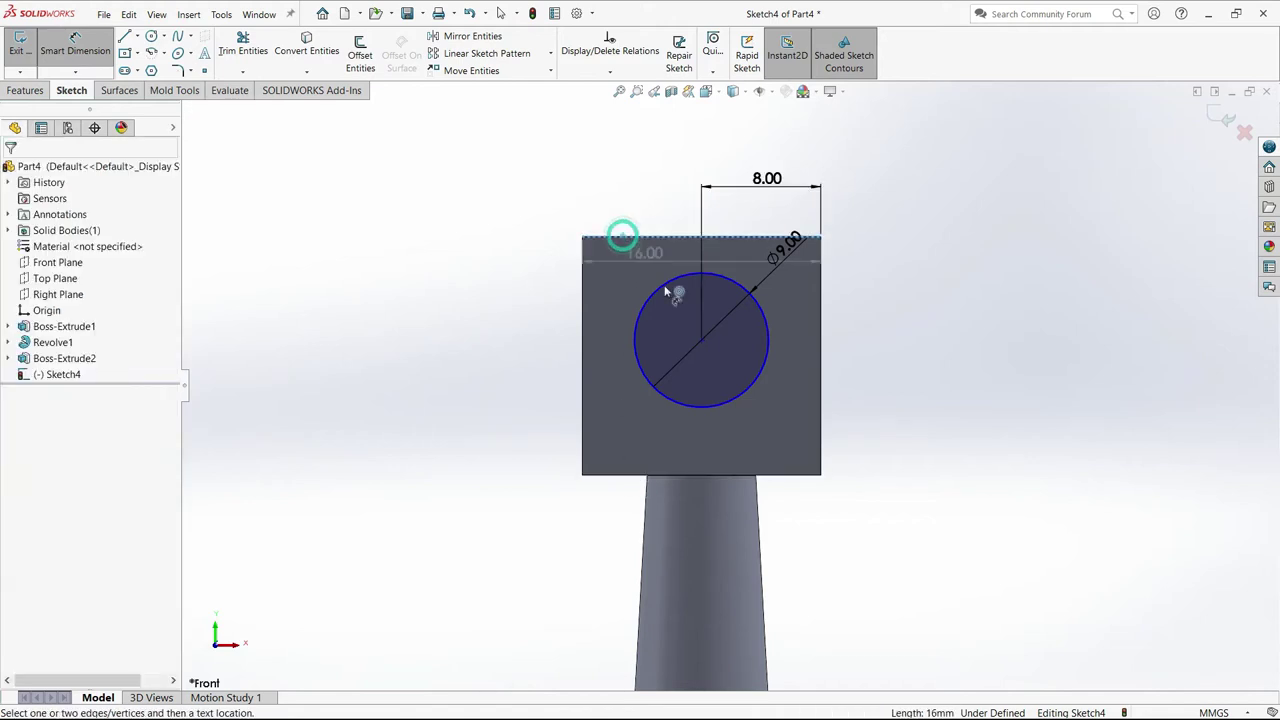
{"action": "left_click", "coordinate": [701, 341]}
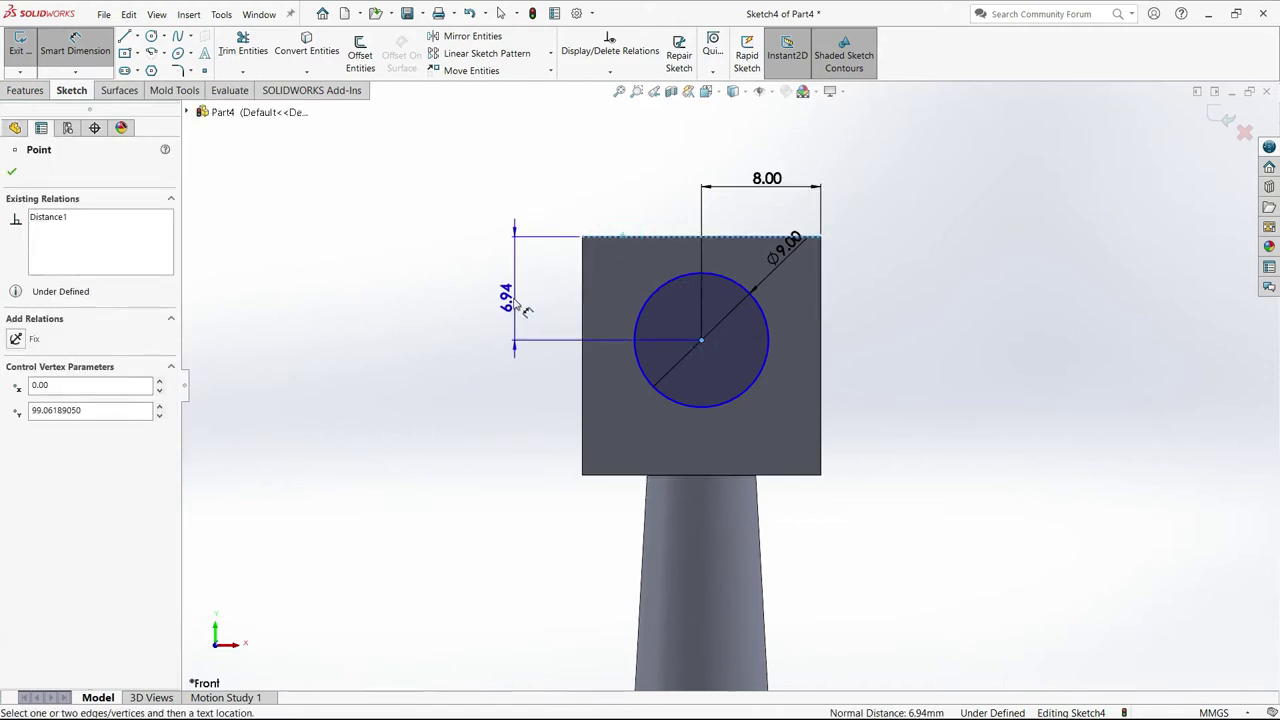
{"action": "left_click", "coordinate": [527, 311]}
{"action": "type", "text": "8"}
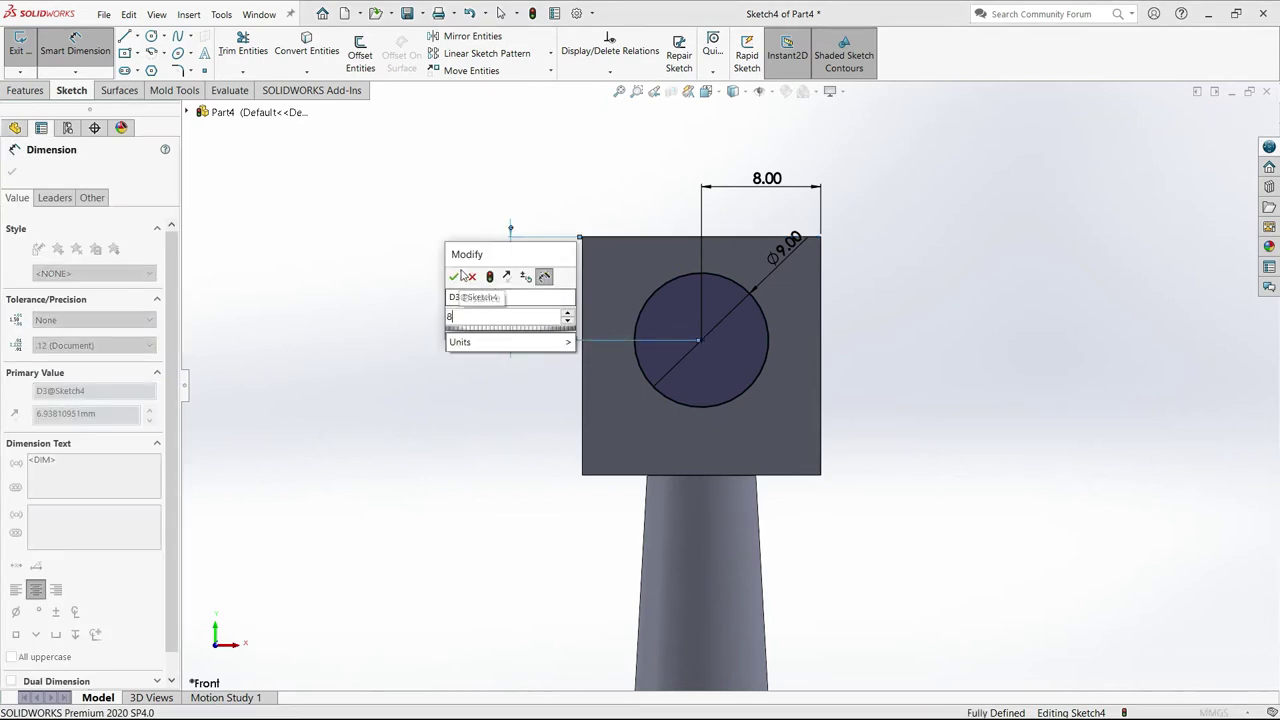
{"action": "left_click", "coordinate": [455, 276]}
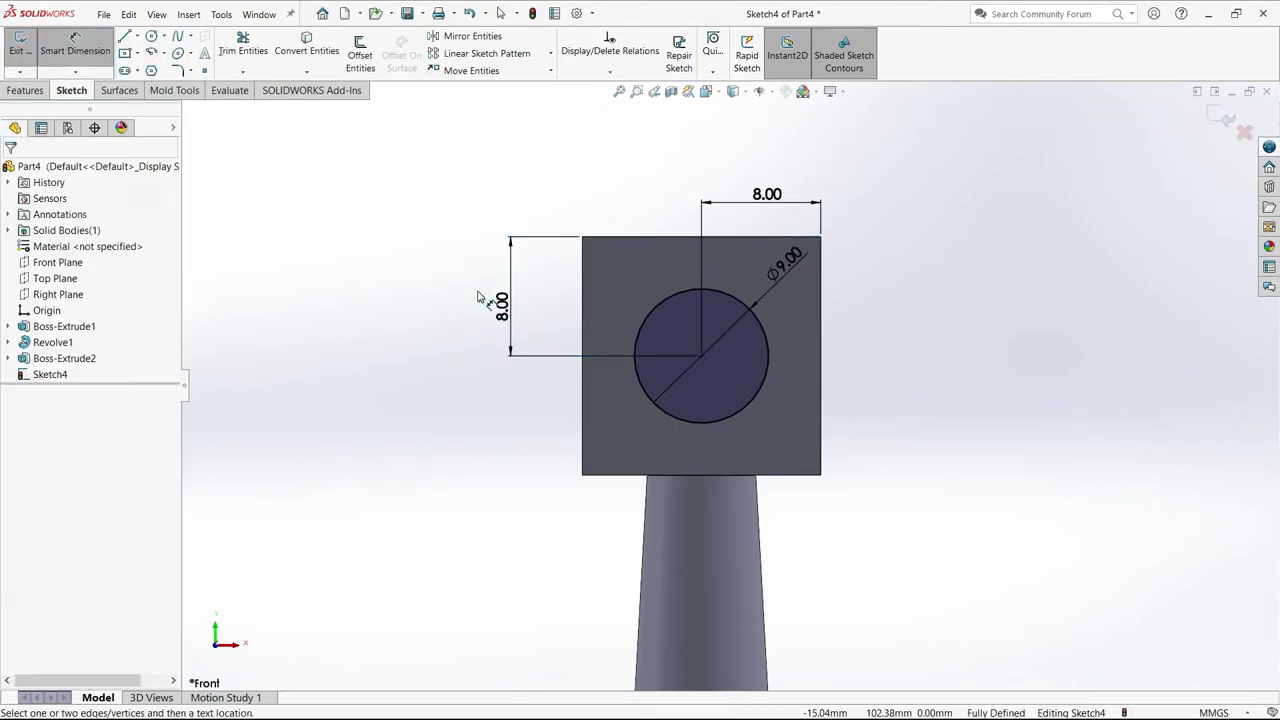
{"action": "left_click", "coordinate": [37, 92]}
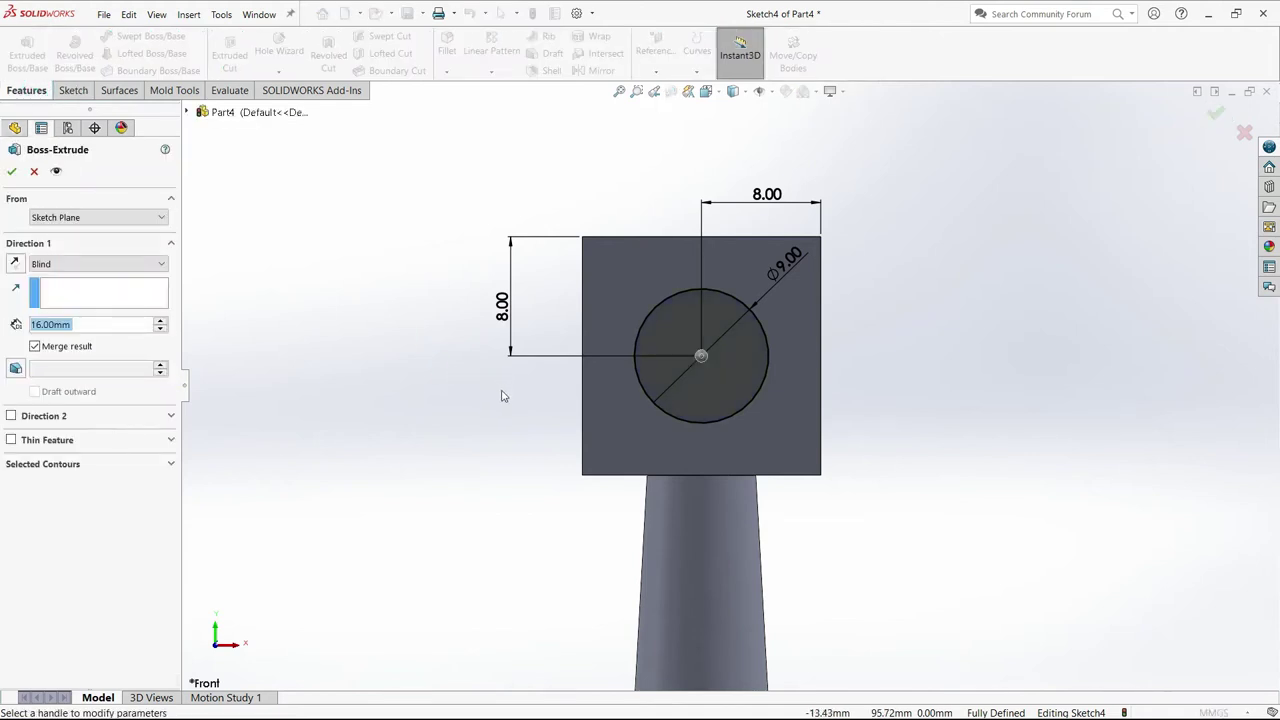
Set the extrusion depth to 4.5 mm and accept the round boss.
{"action": "left_click", "coordinate": [90, 321]}
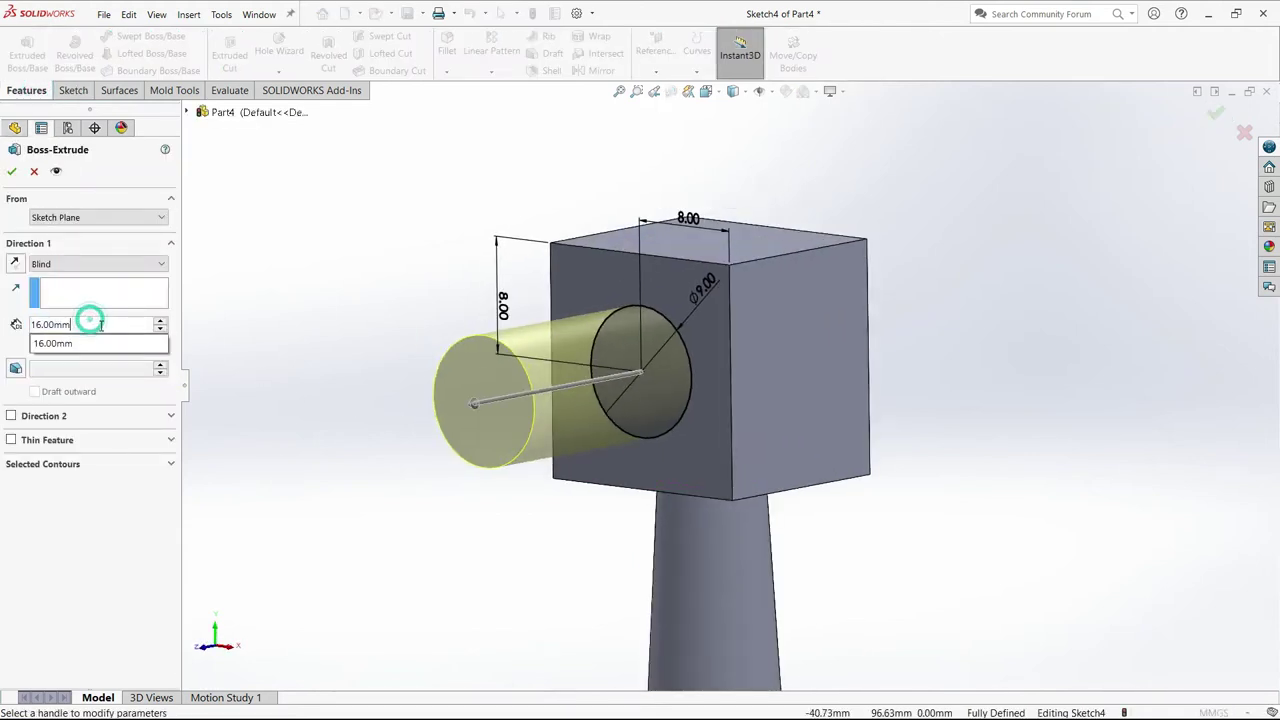
{"action": "type", "text": "4.5"}
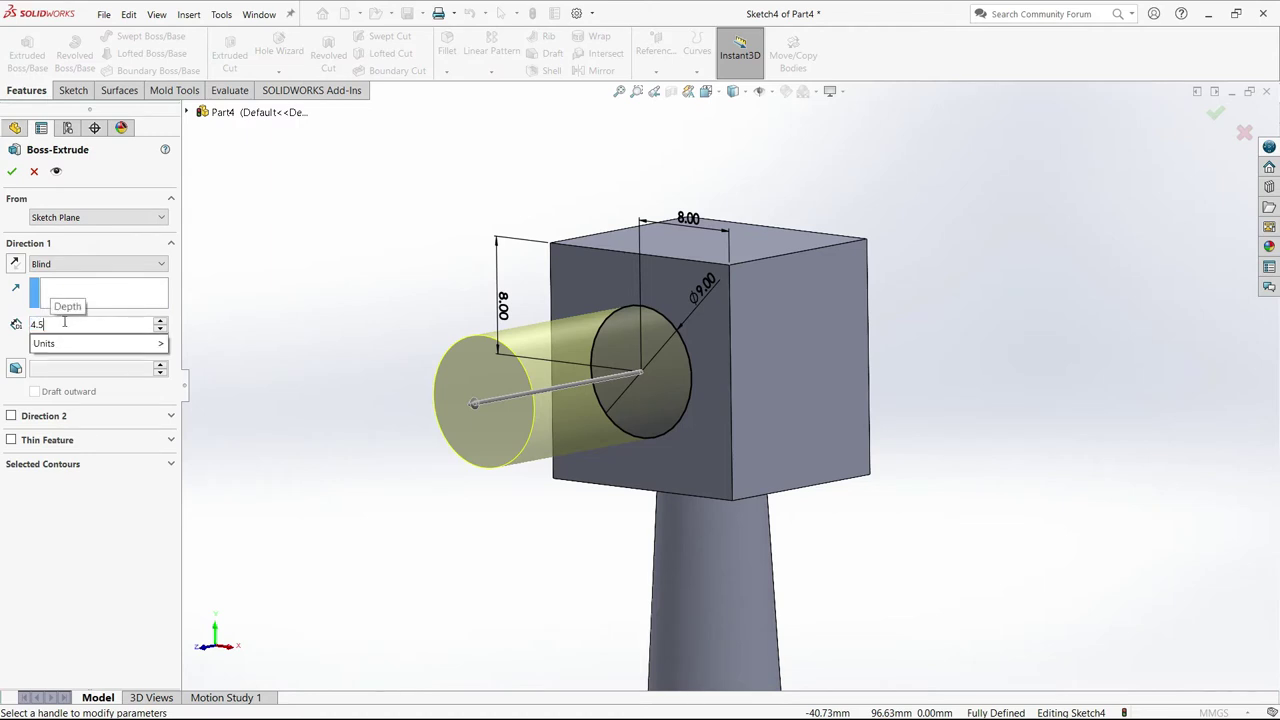
{"action": "left_click", "coordinate": [13, 173]}
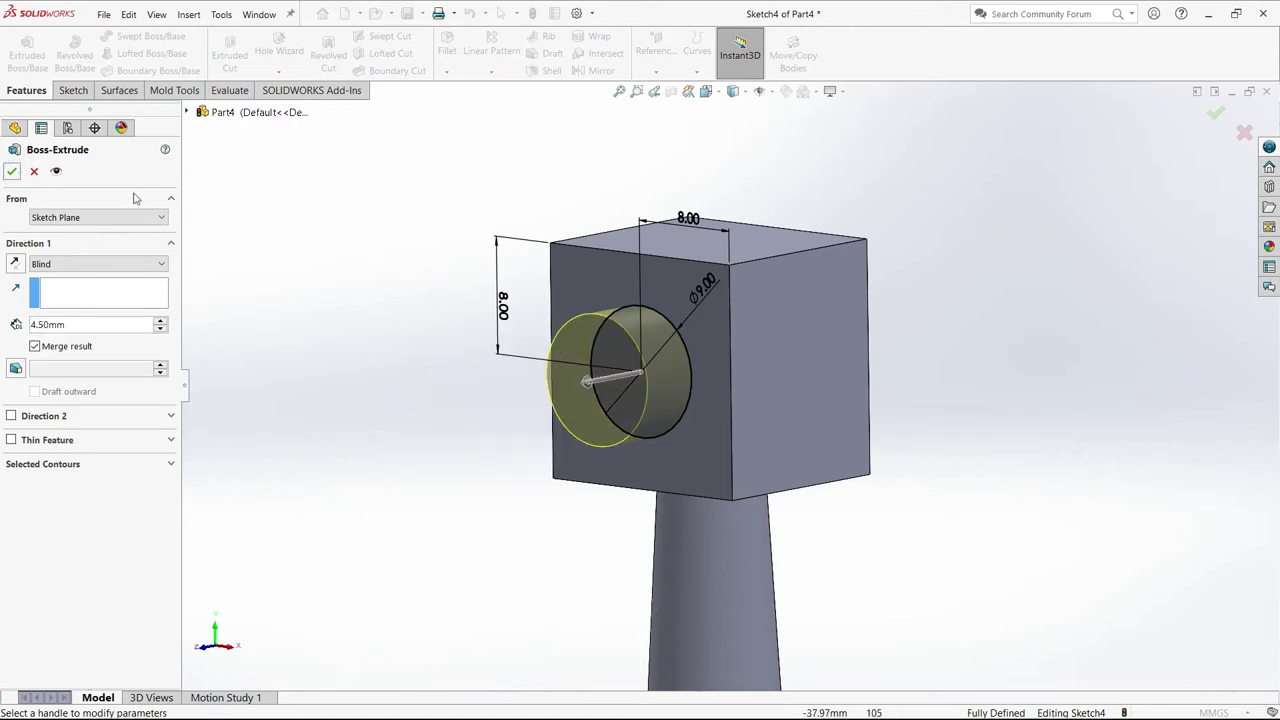
{"action": "mouse_move", "coordinate": [431, 346]}
{"action": "middle_mouse_down"}
{"action": "mouse_move", "coordinate": [341, 356]}
{"action": "mouse_move", "coordinate": [346, 366]}
{"action": "mouse_move", "coordinate": [423, 351]}
{"action": "mouse_move", "coordinate": [352, 341]}
{"action": "mouse_move", "coordinate": [787, 386]}
{"action": "middle_mouse_up"}
Start a sketch on the block's side face and convert the round boss's circular edge into it.
{"action": "left_click", "coordinate": [731, 357]}
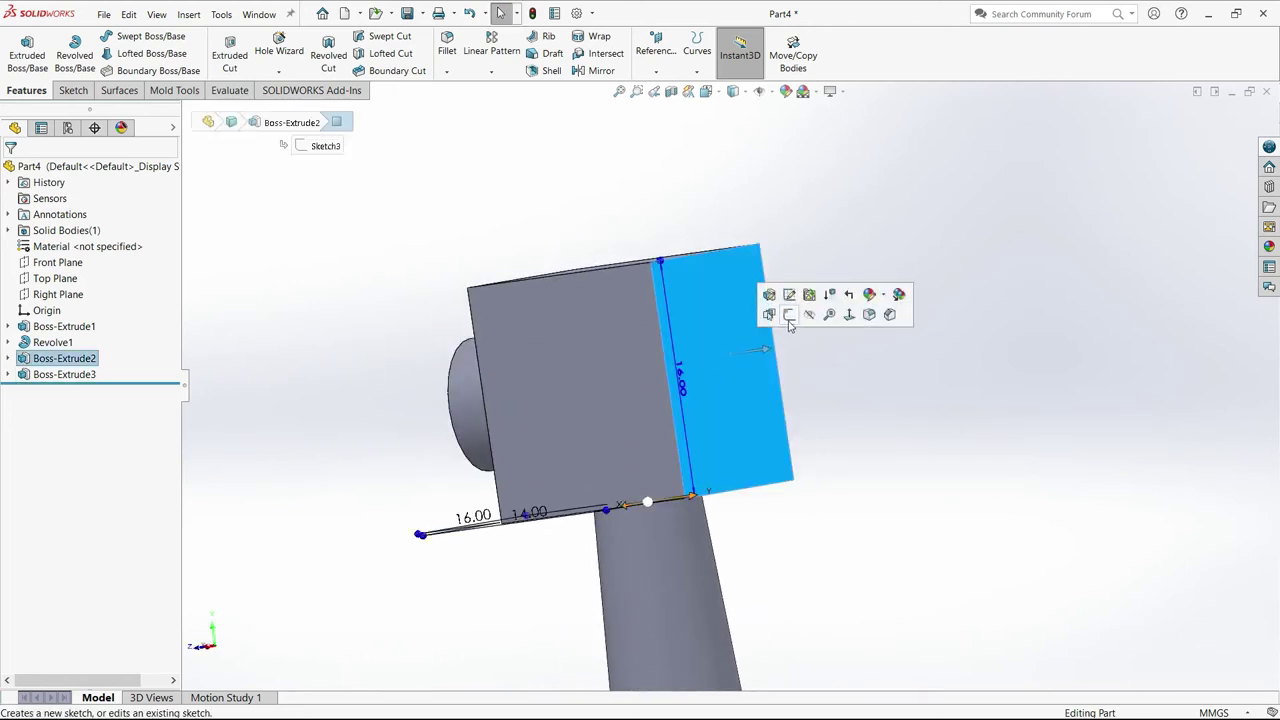
{"action": "left_click", "coordinate": [791, 318]}
{"action": "left_click", "coordinate": [378, 306]}
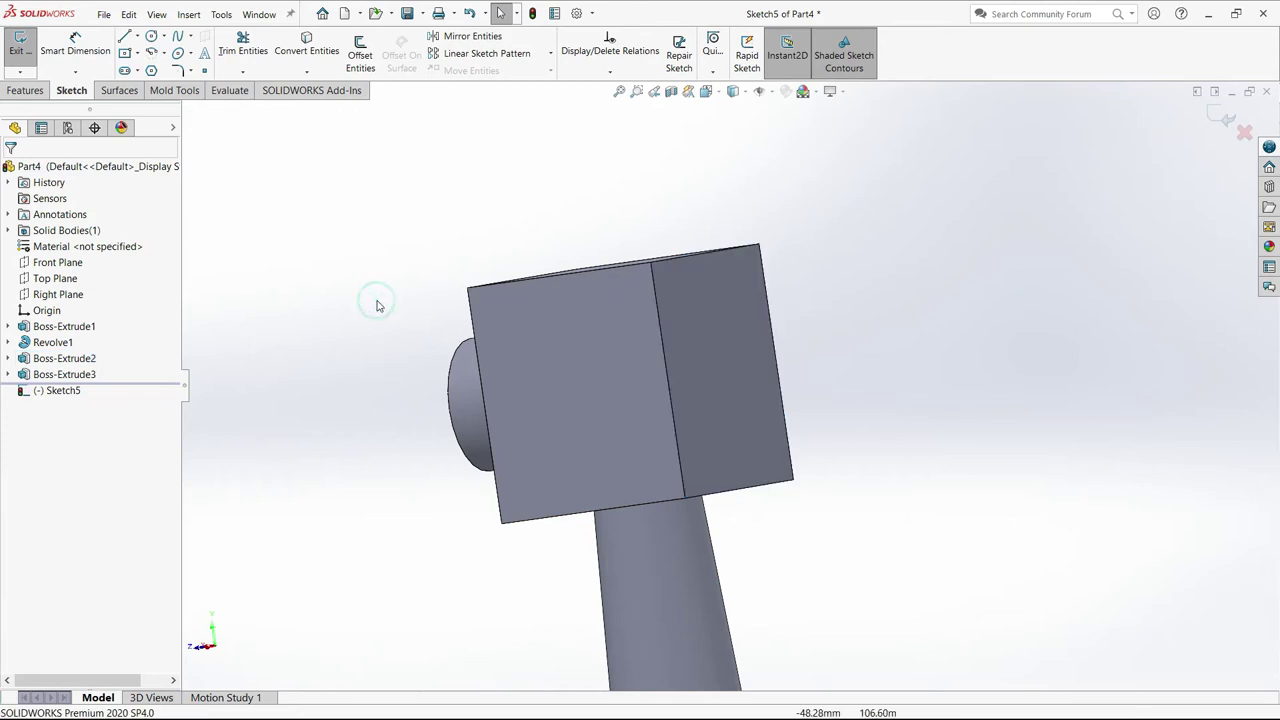
{"action": "middle_click_drag", "start_coordinate": [371, 300], "coordinate": [423, 300]}
{"action": "left_click", "coordinate": [313, 52]}
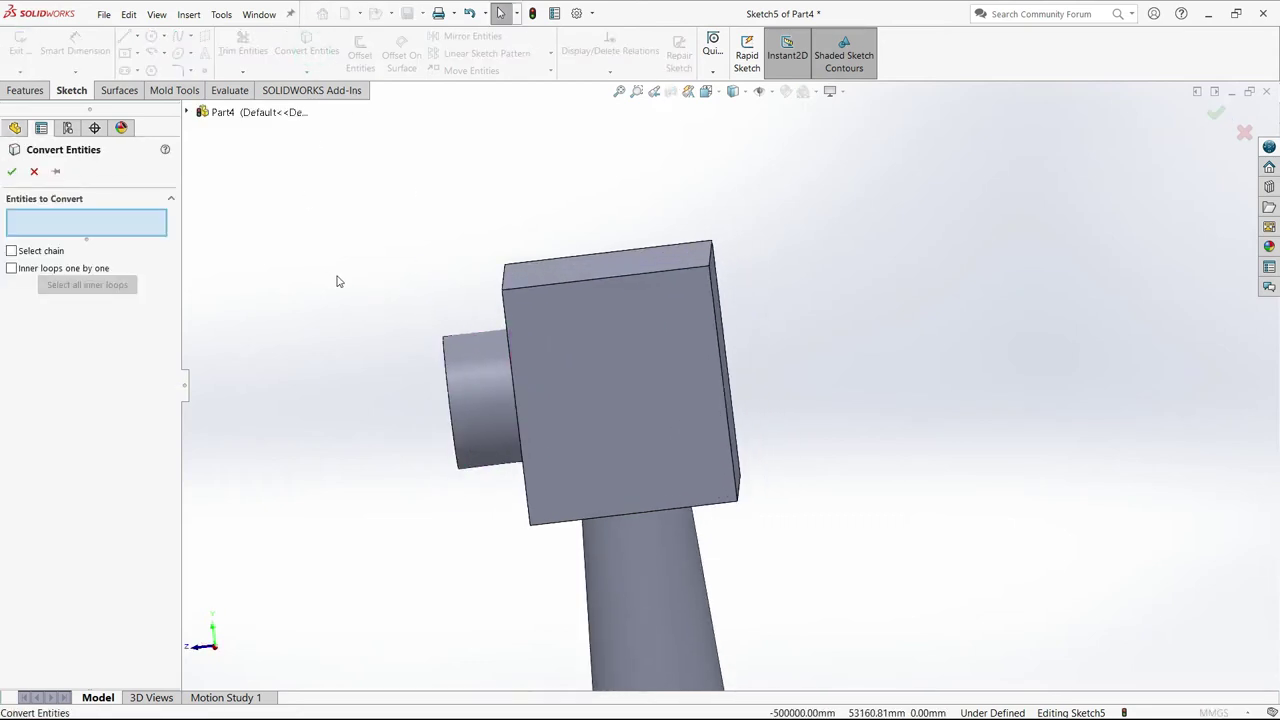
{"action": "middle_click_drag", "start_coordinate": [337, 277], "coordinate": [386, 283]}
{"action": "scroll", "coordinate": [463, 370], "scroll_direction": "down", "scroll_amount": 3}
{"action": "left_click", "coordinate": [530, 358]}
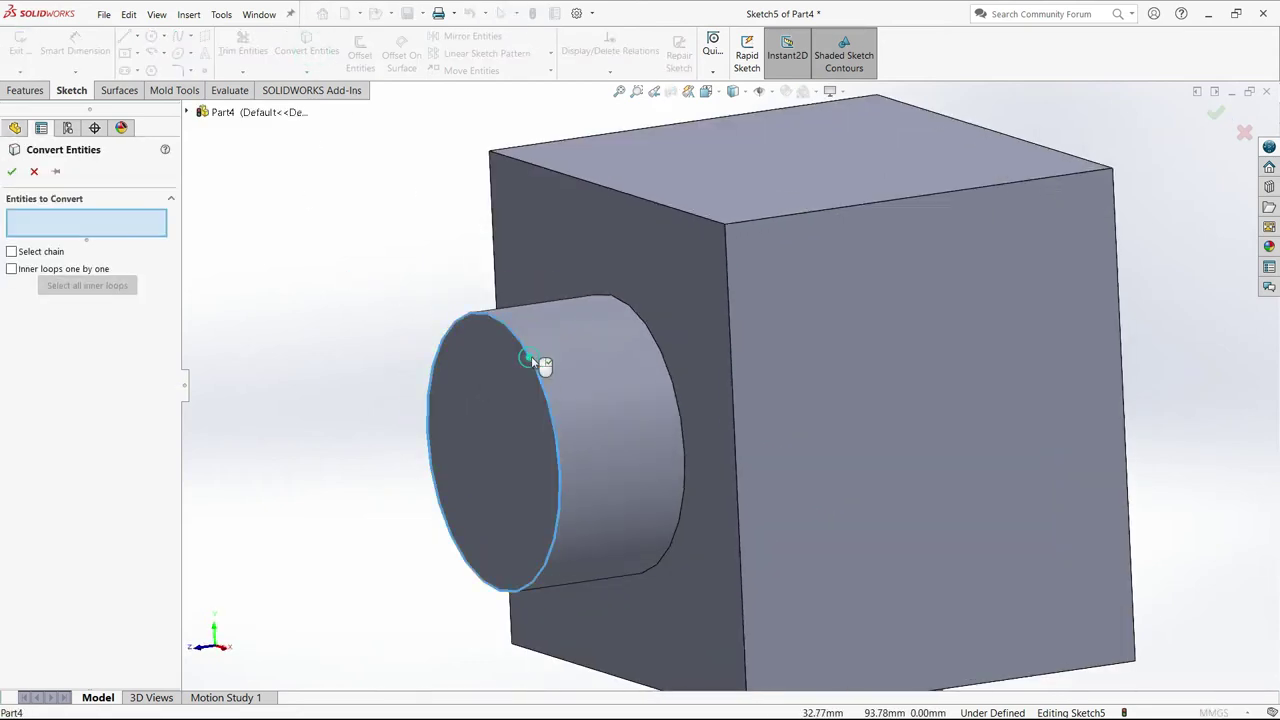
{"action": "left_click", "coordinate": [12, 171]}
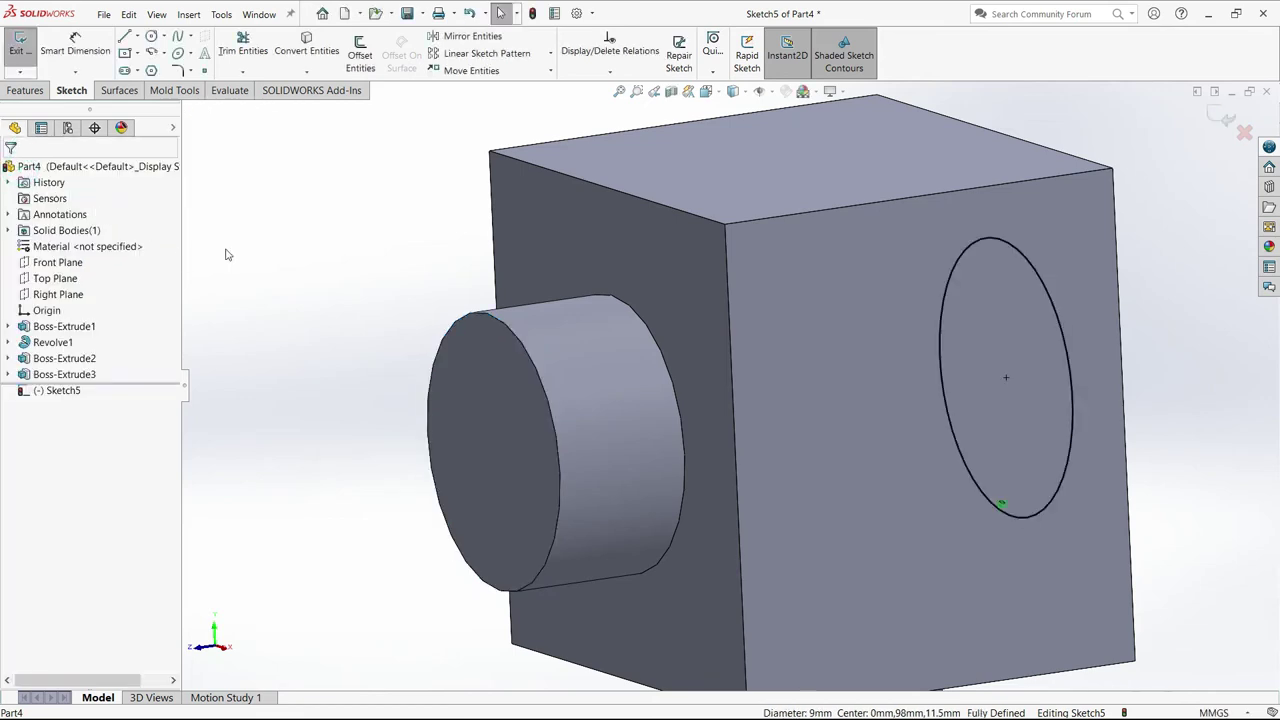
{"action": "mouse_move", "coordinate": [380, 271]}
{"action": "middle_mouse_down"}
{"action": "mouse_move", "coordinate": [410, 326]}
{"action": "mouse_move", "coordinate": [374, 326]}
{"action": "middle_mouse_up"}
{"action": "scroll", "coordinate": [451, 350], "scroll_direction": "up", "scroll_amount": 2}
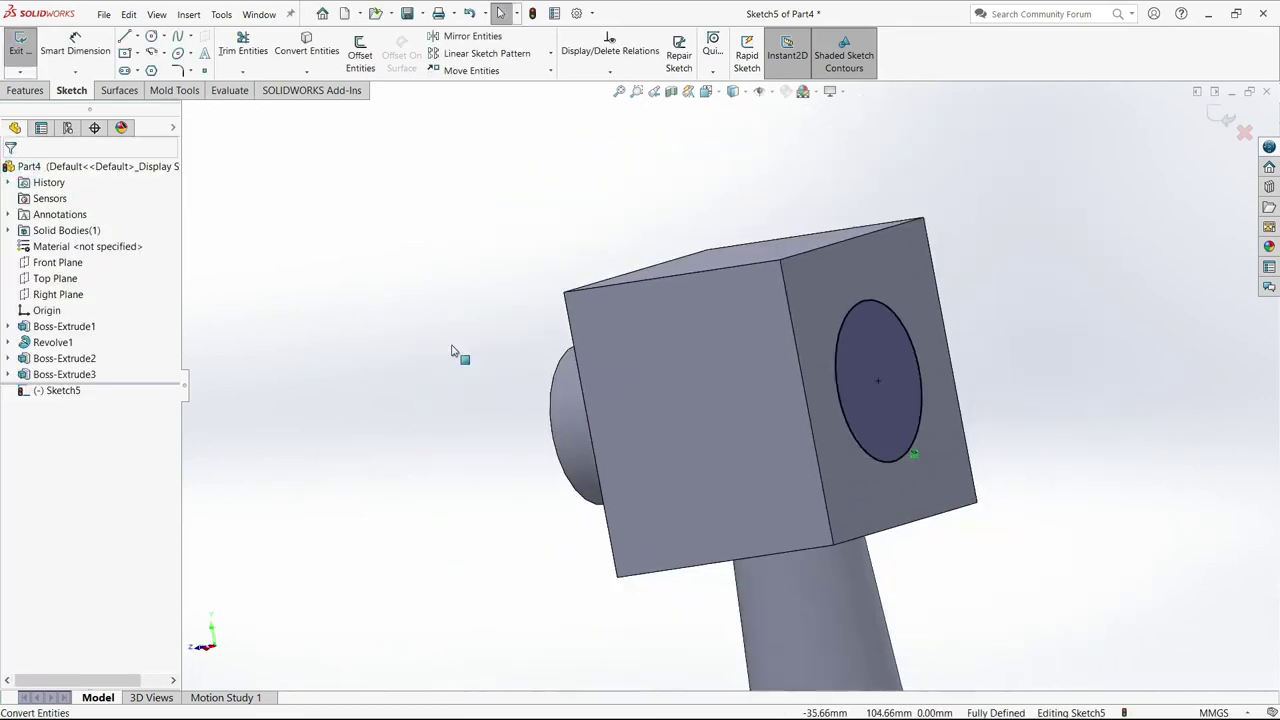
Extrude the converted circle 5 mm as a second round boss.
{"action": "left_click", "coordinate": [24, 91]}
{"action": "left_click", "coordinate": [24, 48]}
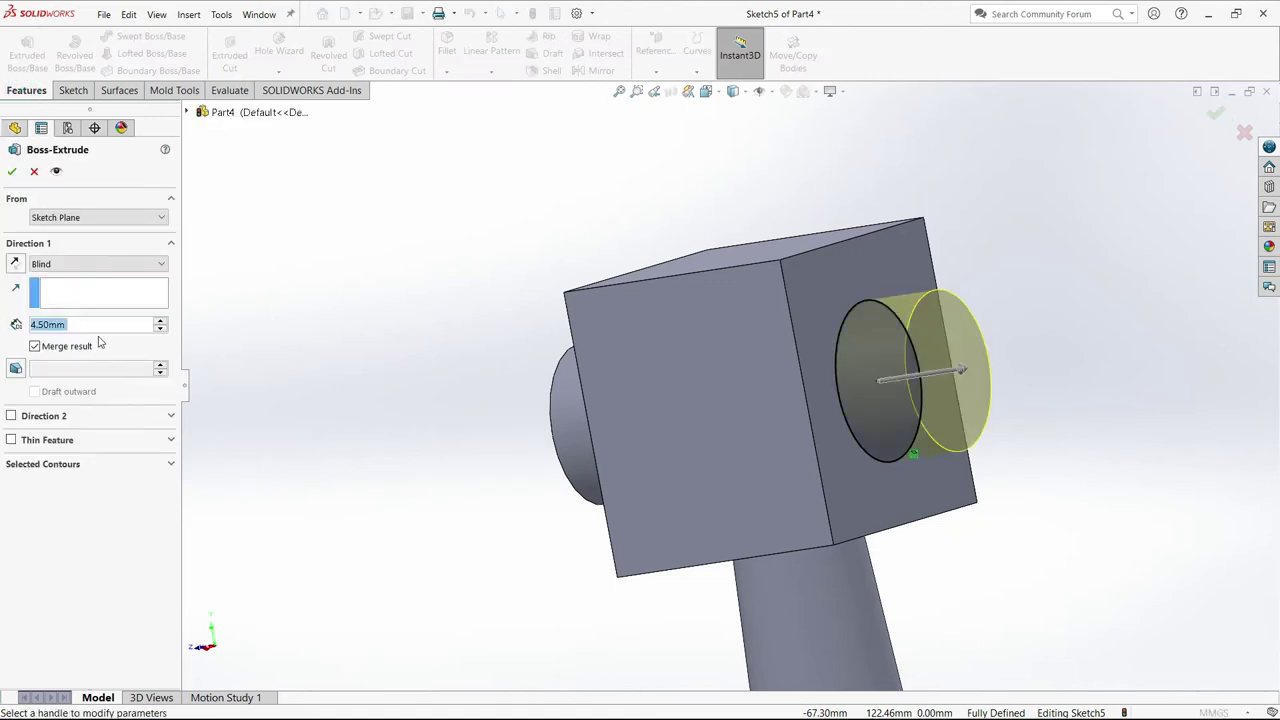
{"action": "type", "text": "5"}
{"action": "key", "text": "Return"}
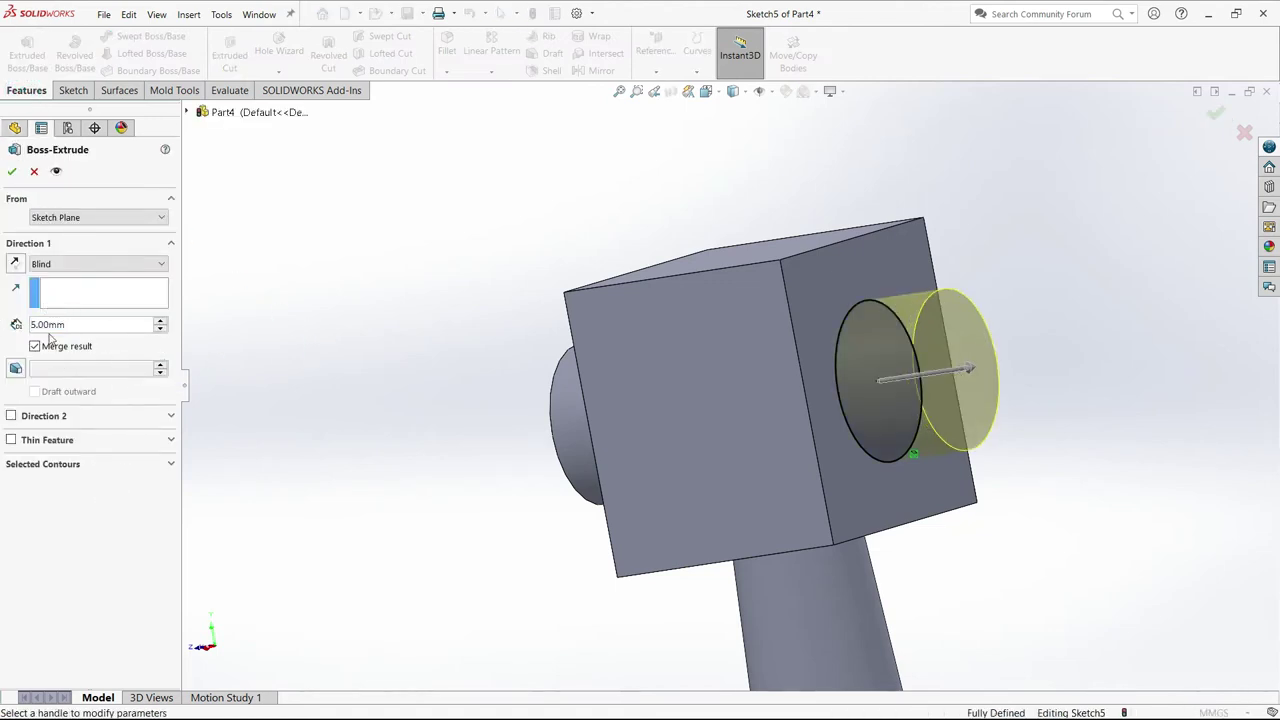
{"action": "left_click", "coordinate": [13, 173]}
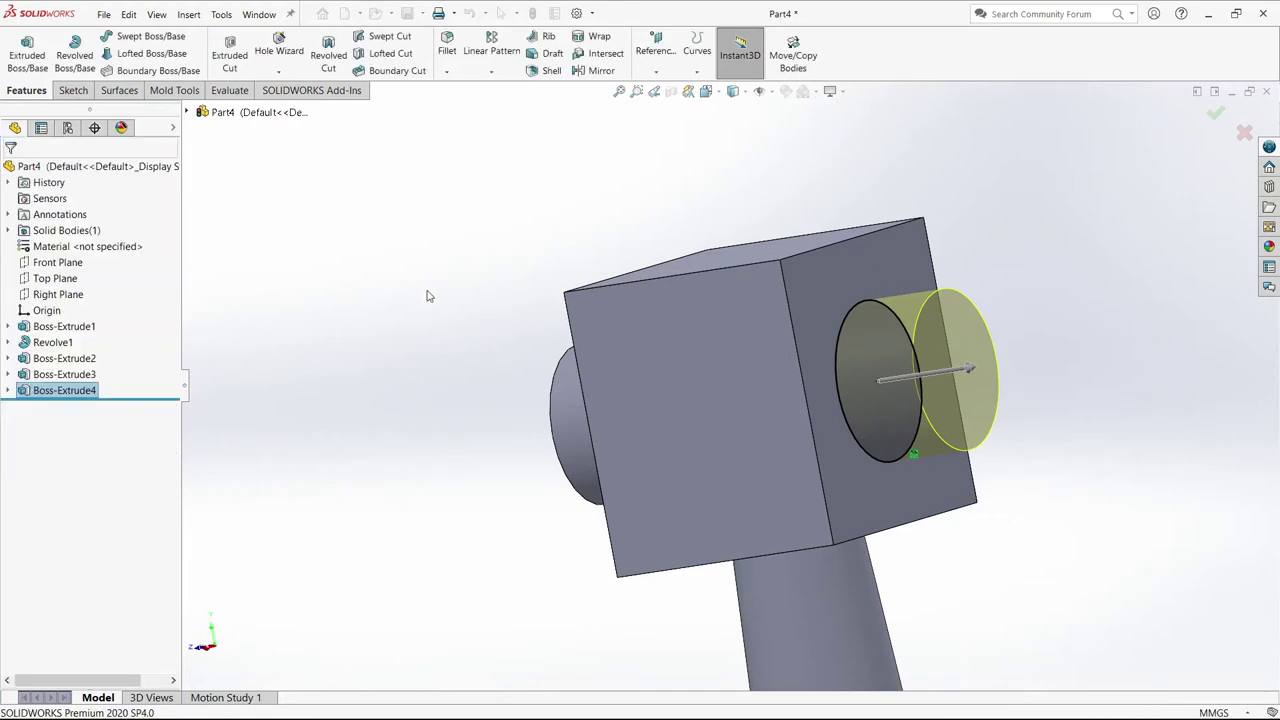
{"action": "middle_click_drag", "start_coordinate": [485, 330], "coordinate": [579, 314]}
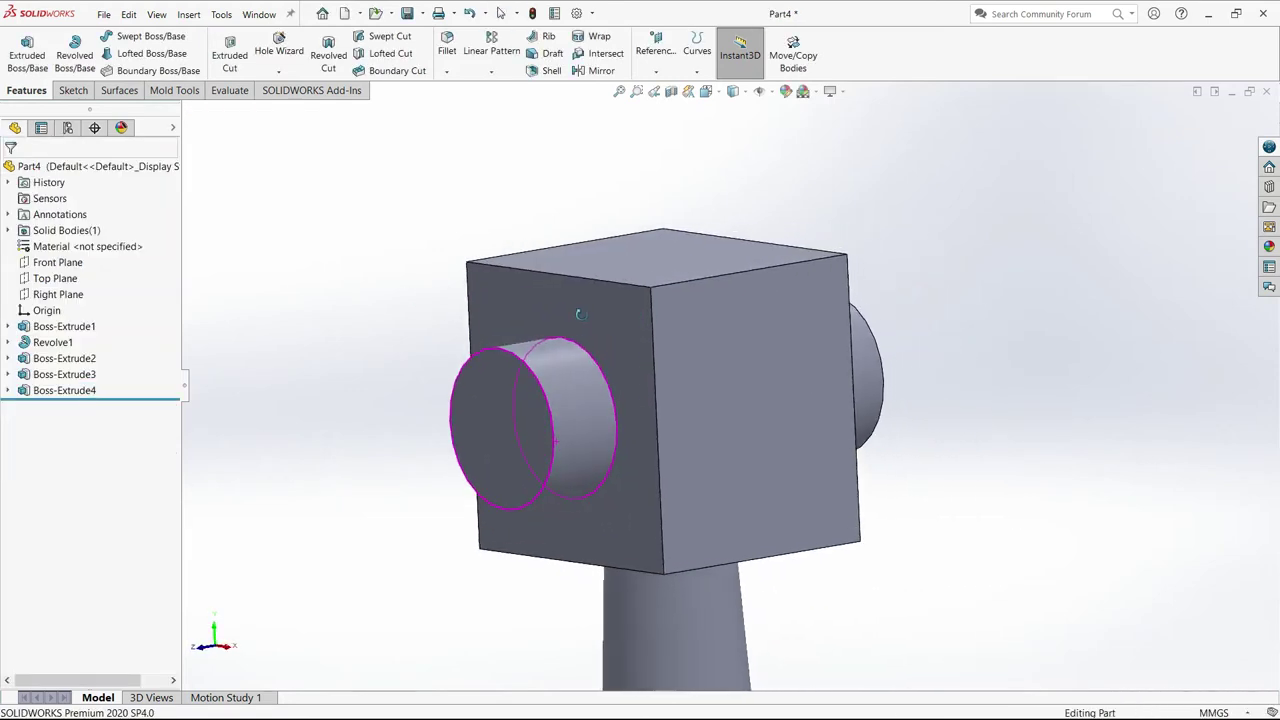
Sketch a circle centred on the boss end face, viewed face-on.
{"action": "left_click", "coordinate": [510, 414]}
{"action": "left_click", "coordinate": [570, 376]}
{"action": "key", "text": "space"}
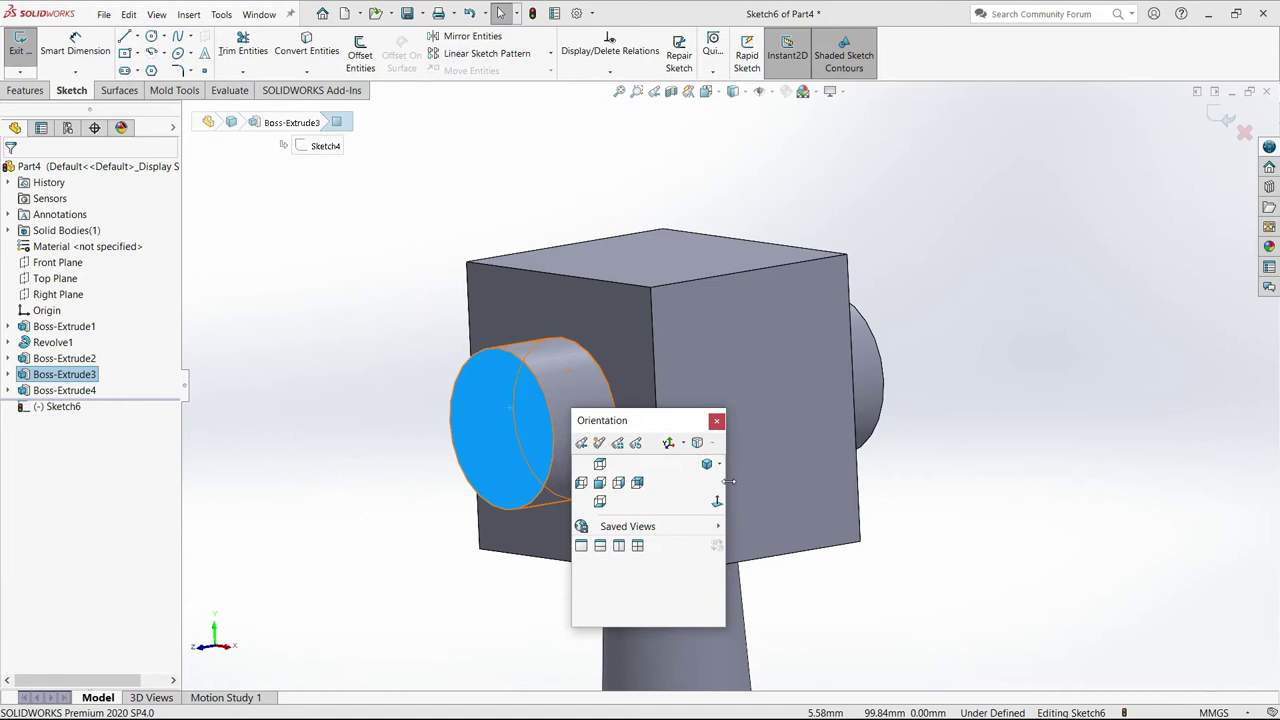
{"action": "left_click", "coordinate": [717, 501]}
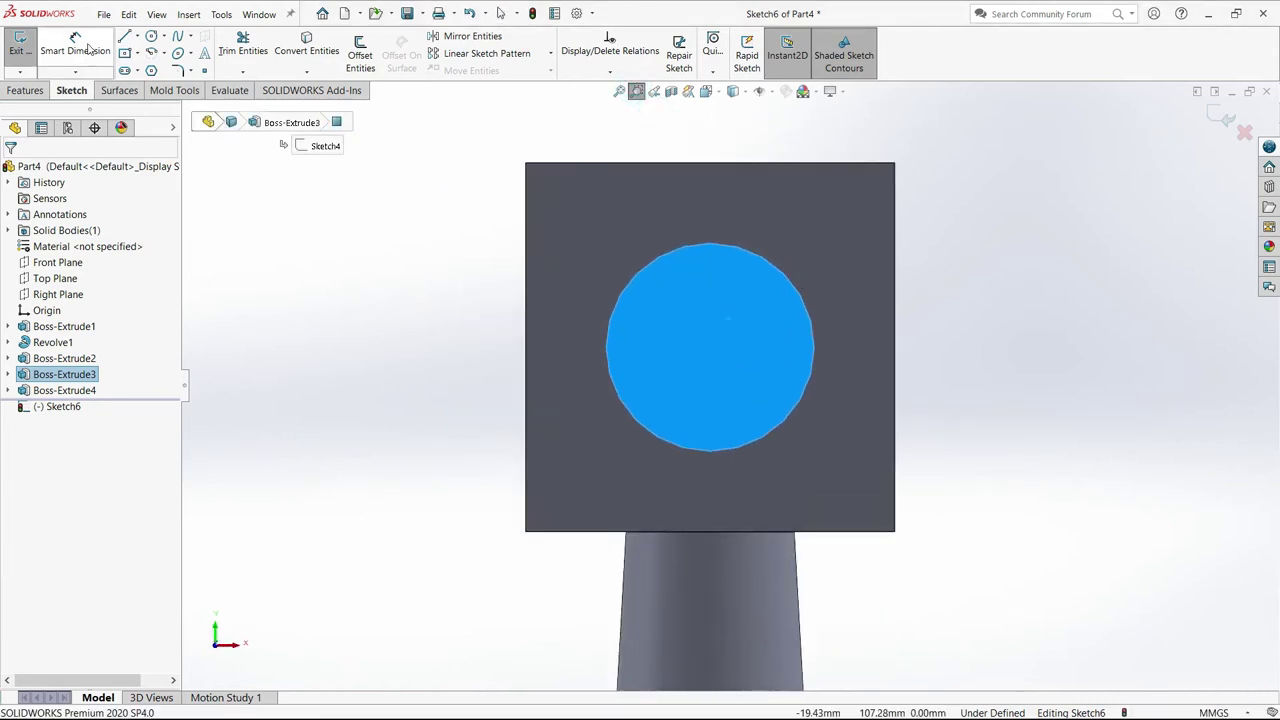
{"action": "left_click", "coordinate": [153, 37]}
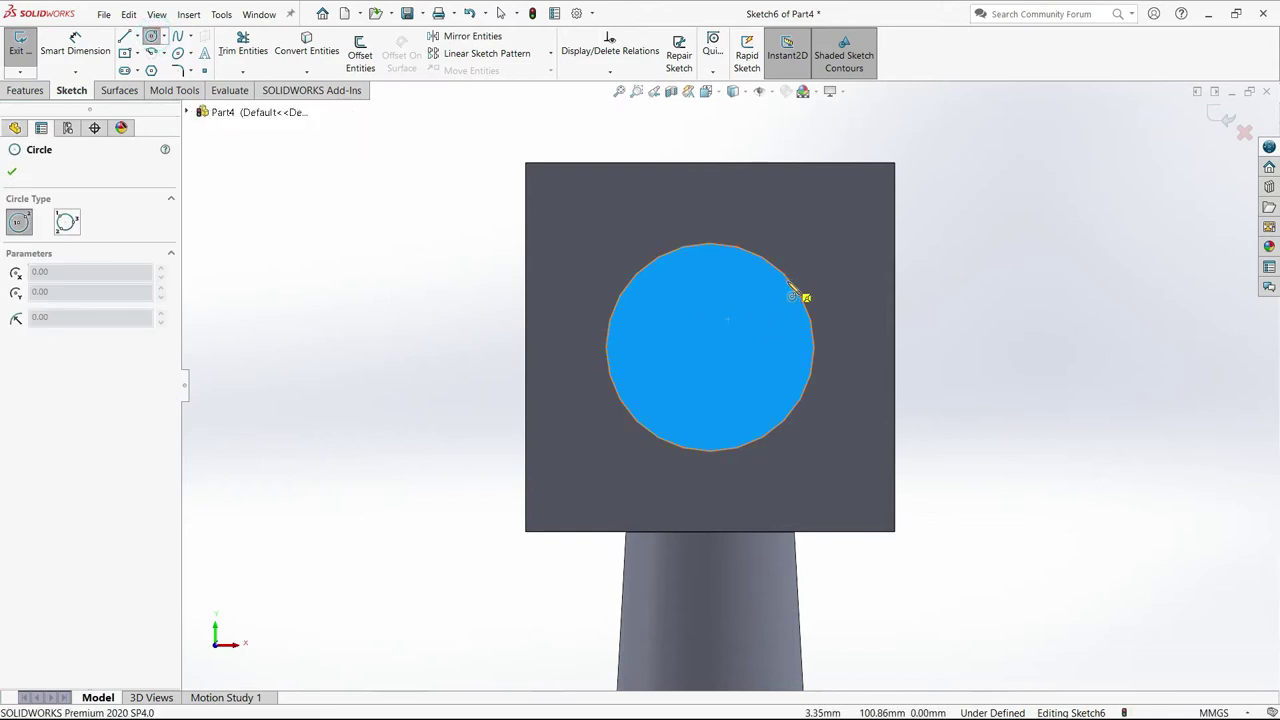
{"action": "left_click", "coordinate": [710, 348]}
{"action": "left_click", "coordinate": [749, 378]}
{"action": "key", "text": "Escape"}
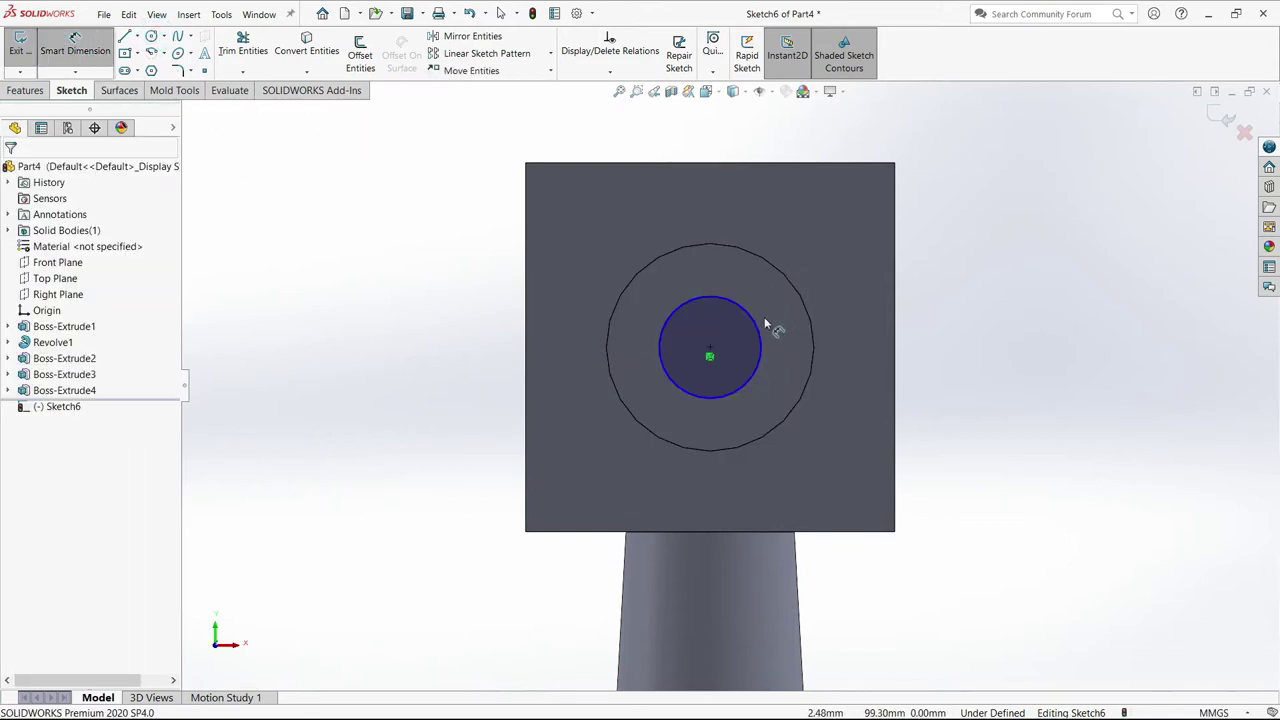
Dimension the circle to a 5 mm diameter.
{"action": "left_click", "coordinate": [754, 320]}
{"action": "left_click", "coordinate": [824, 239]}
{"action": "type", "text": "5"}
{"action": "key", "text": "Return"}
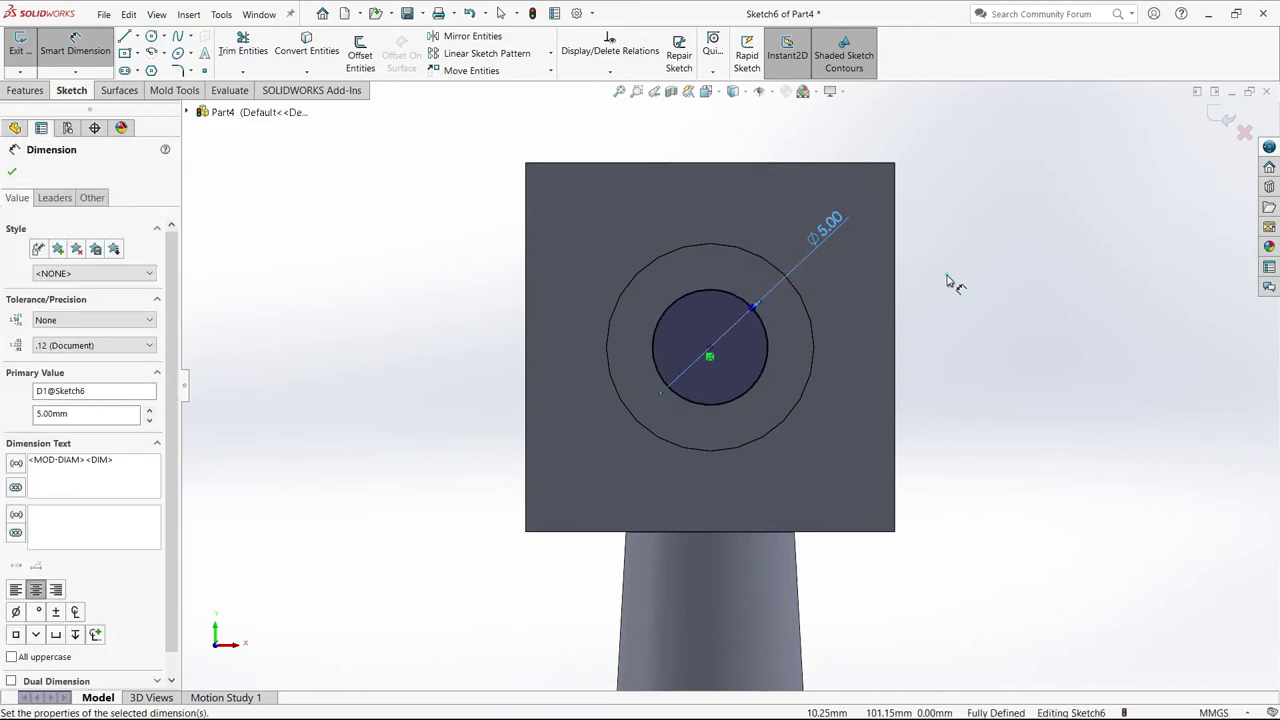
{"action": "key", "text": "Escape"}
Cut the circle Through All with an Extruded Cut.
{"action": "left_click", "coordinate": [22, 91]}
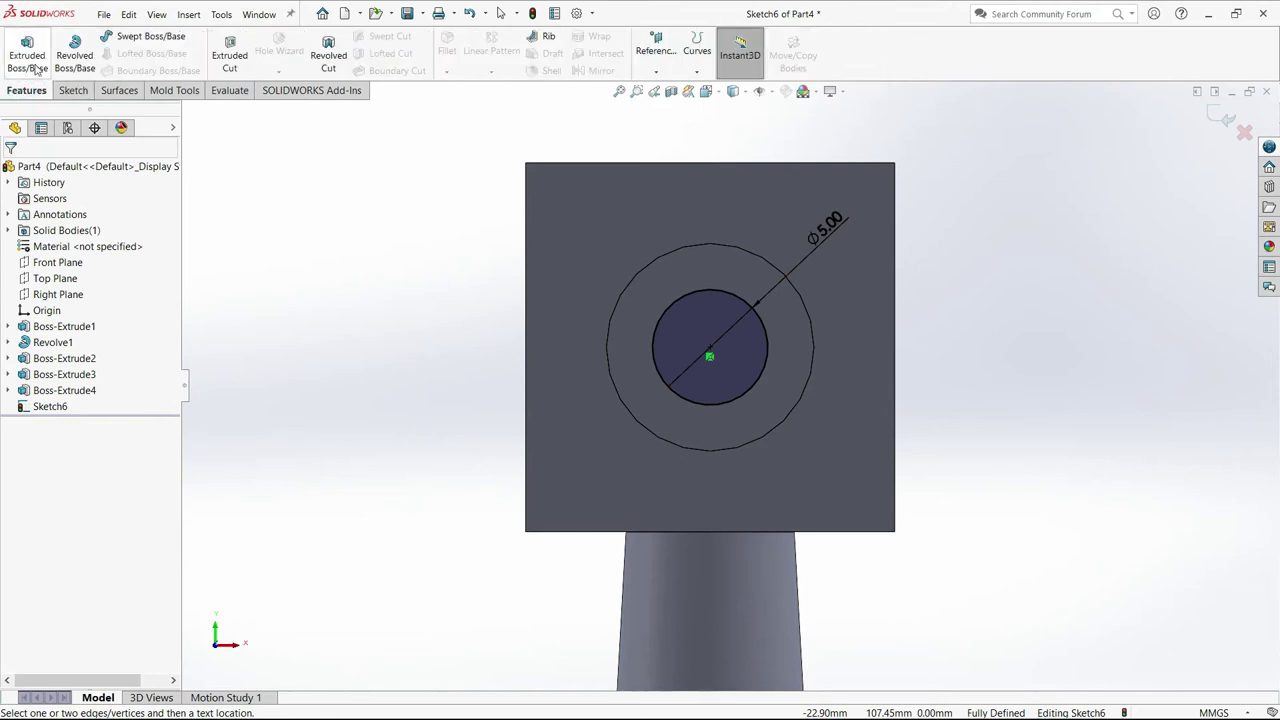
{"action": "left_click", "coordinate": [230, 55]}
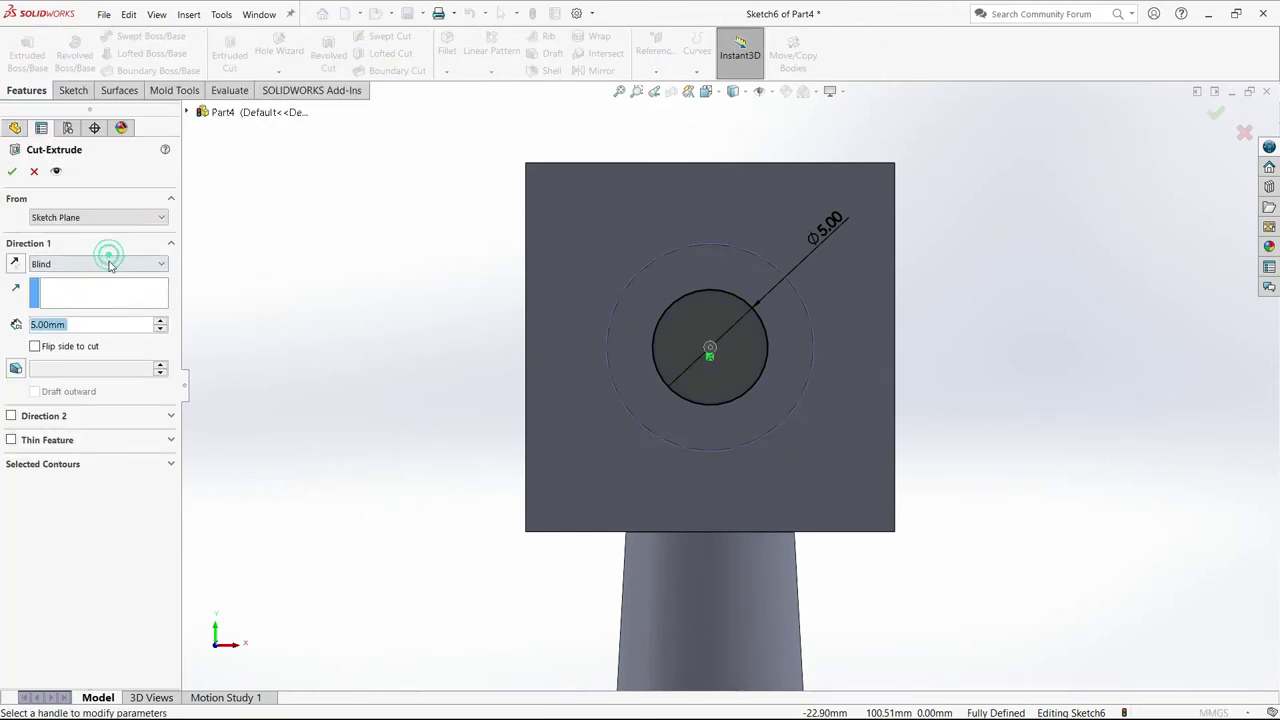
{"action": "left_click", "coordinate": [110, 265]}
{"action": "left_click", "coordinate": [60, 287]}
{"action": "left_click", "coordinate": [12, 172]}
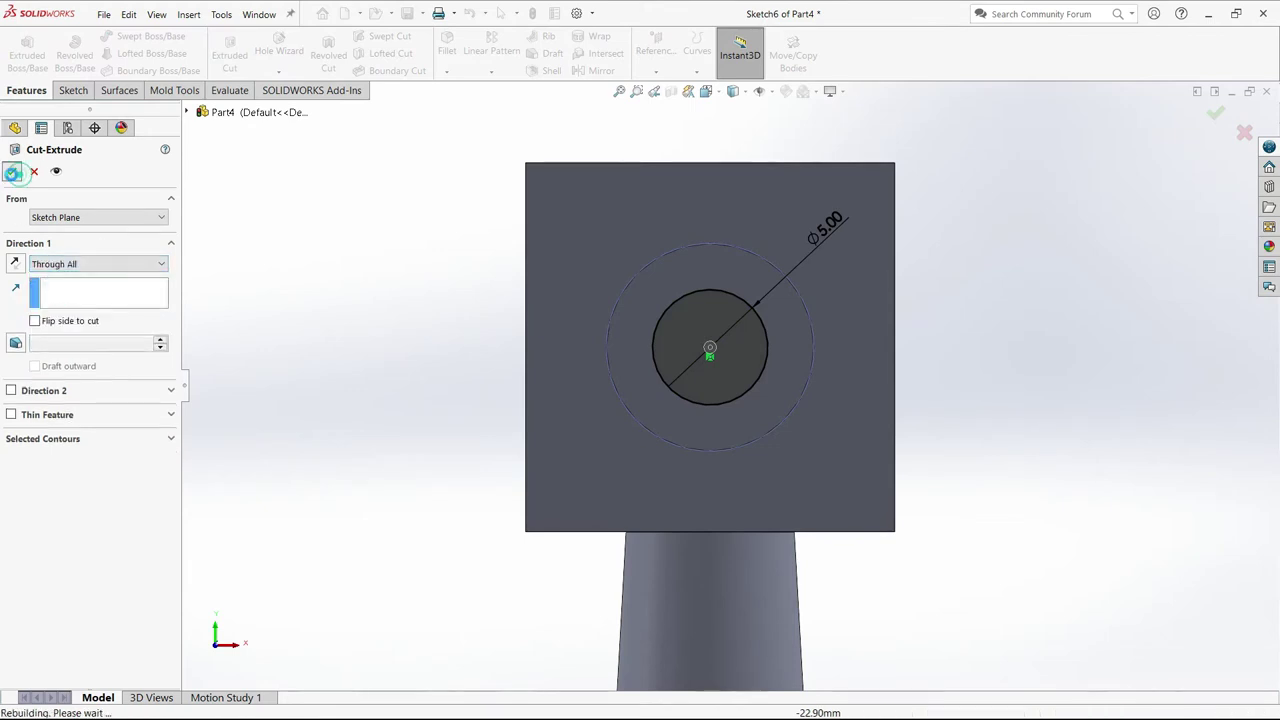
{"action": "mouse_move", "coordinate": [447, 314]}
{"action": "middle_mouse_down"}
{"action": "mouse_move", "coordinate": [251, 337]}
{"action": "mouse_move", "coordinate": [431, 349]}
{"action": "mouse_move", "coordinate": [365, 341]}
{"action": "middle_mouse_up"}
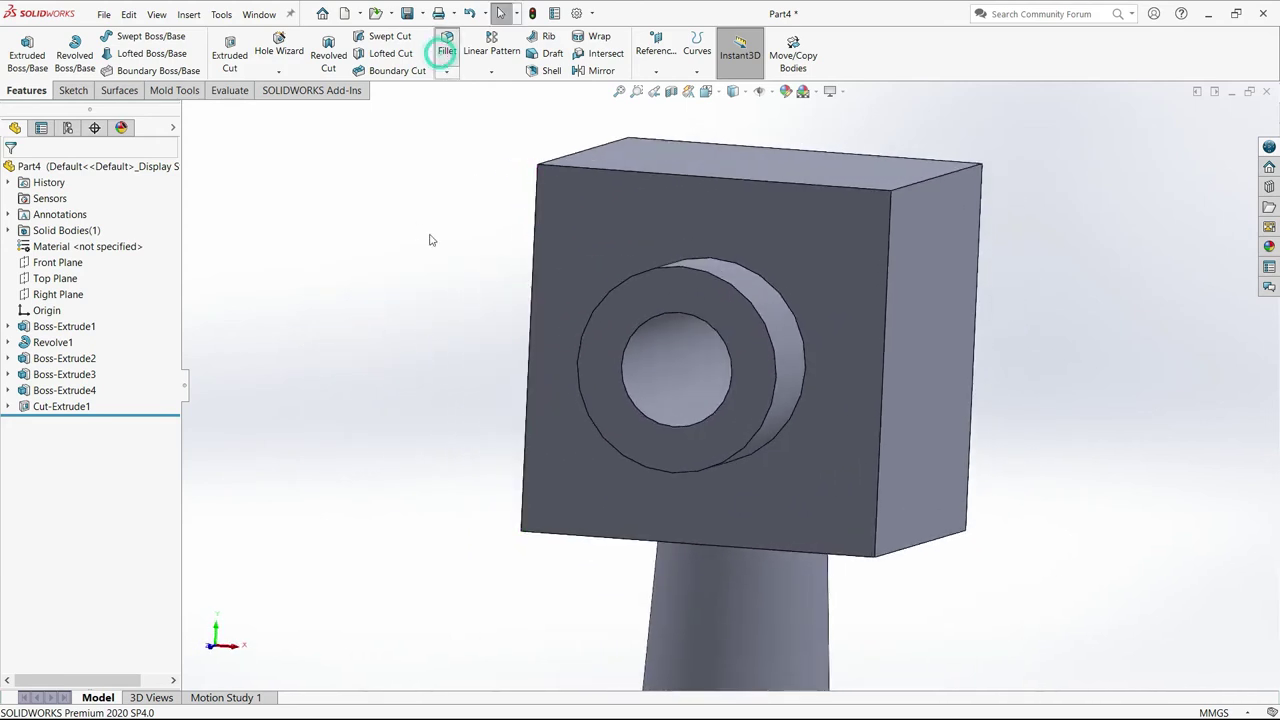
Fillet the stem's top edge under the head with a 3 mm radius.
{"action": "right_click_drag", "start_coordinate": [432, 305], "coordinate": [375, 340]}
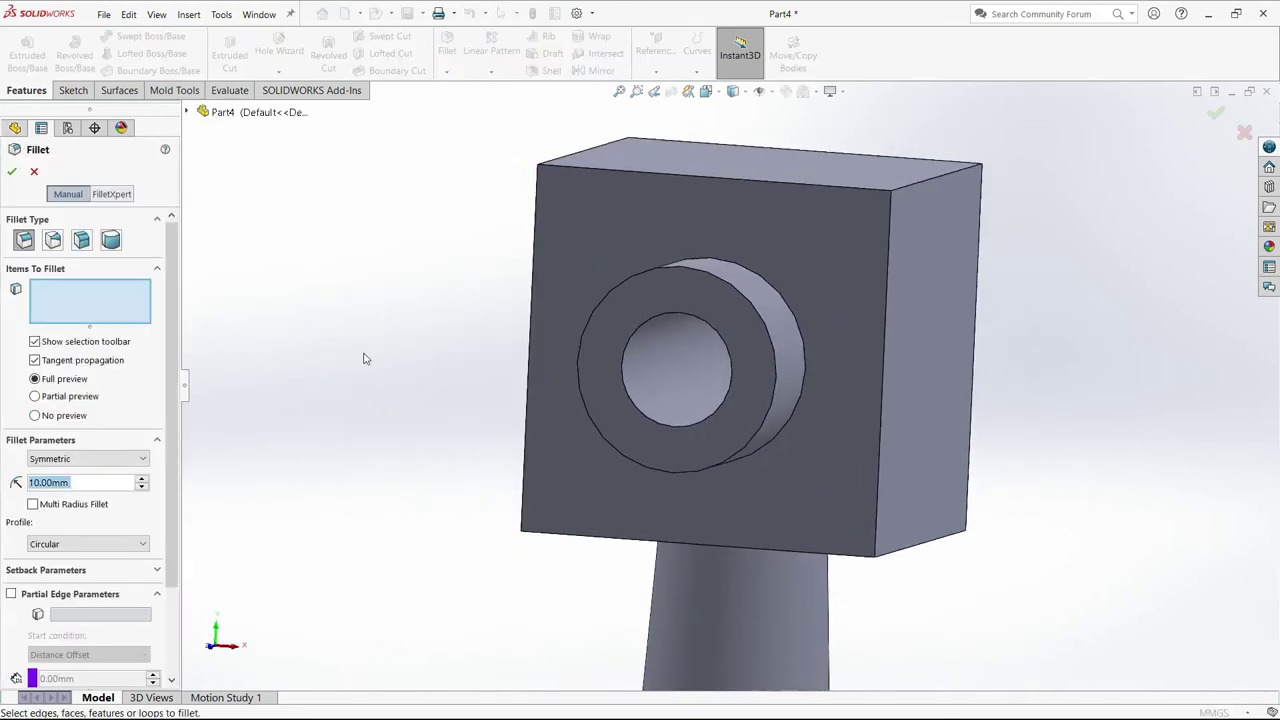
{"action": "type", "text": "3"}
{"action": "key", "text": "Return"}
{"action": "middle_click_drag", "start_coordinate": [451, 443], "coordinate": [457, 428]}
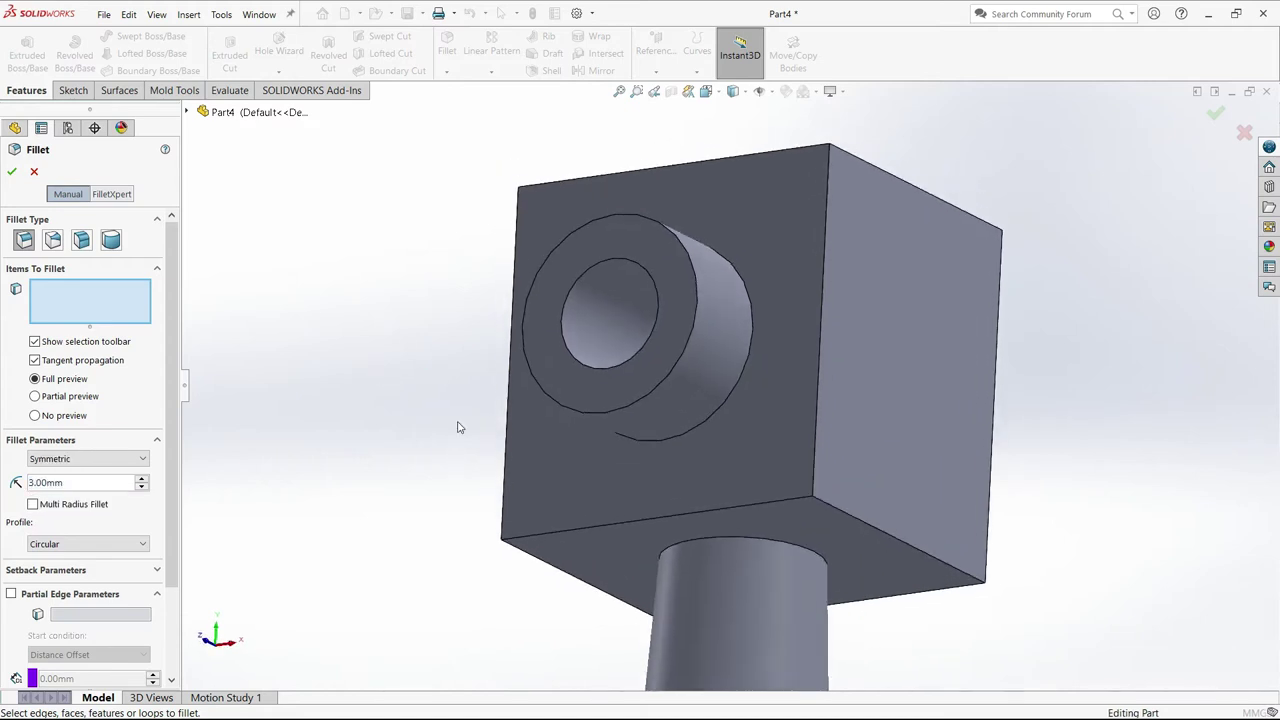
{"action": "scroll", "coordinate": [747, 484], "scroll_direction": "down", "scroll_amount": 5}
{"action": "left_click", "coordinate": [726, 444]}
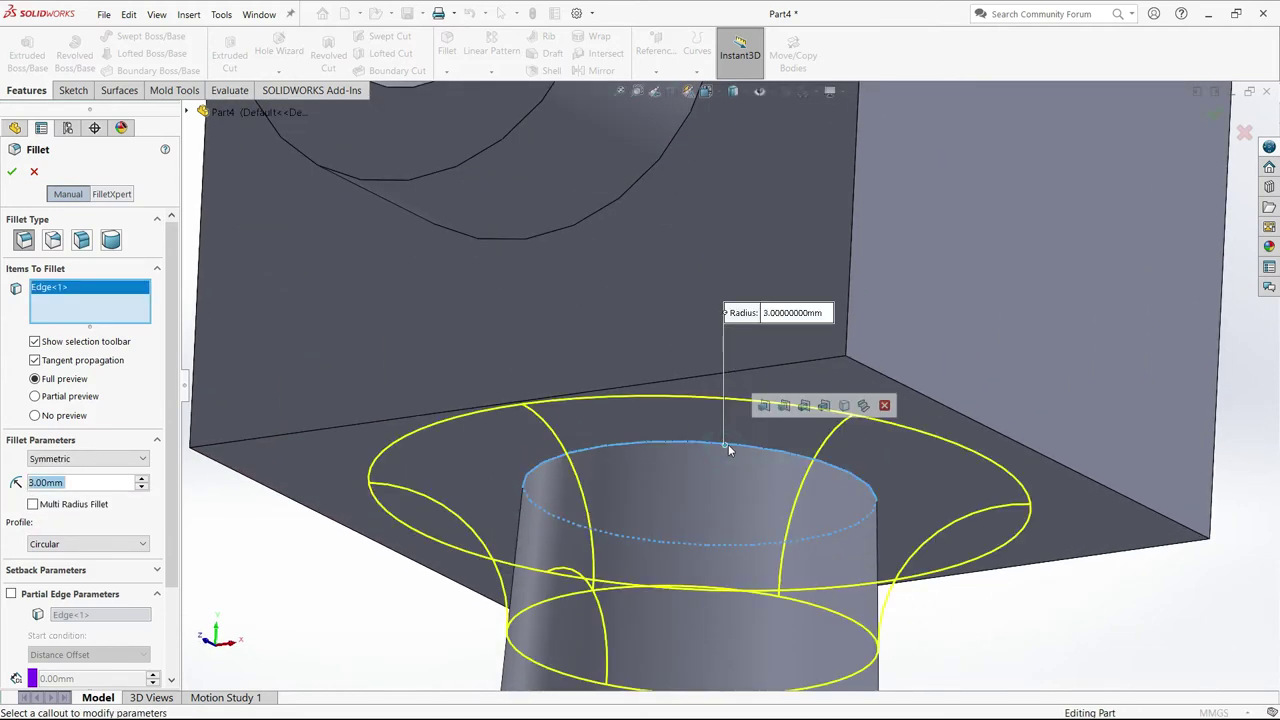
{"action": "scroll", "coordinate": [726, 444], "scroll_direction": "up", "scroll_amount": 5}
{"action": "left_click", "coordinate": [11, 173]}
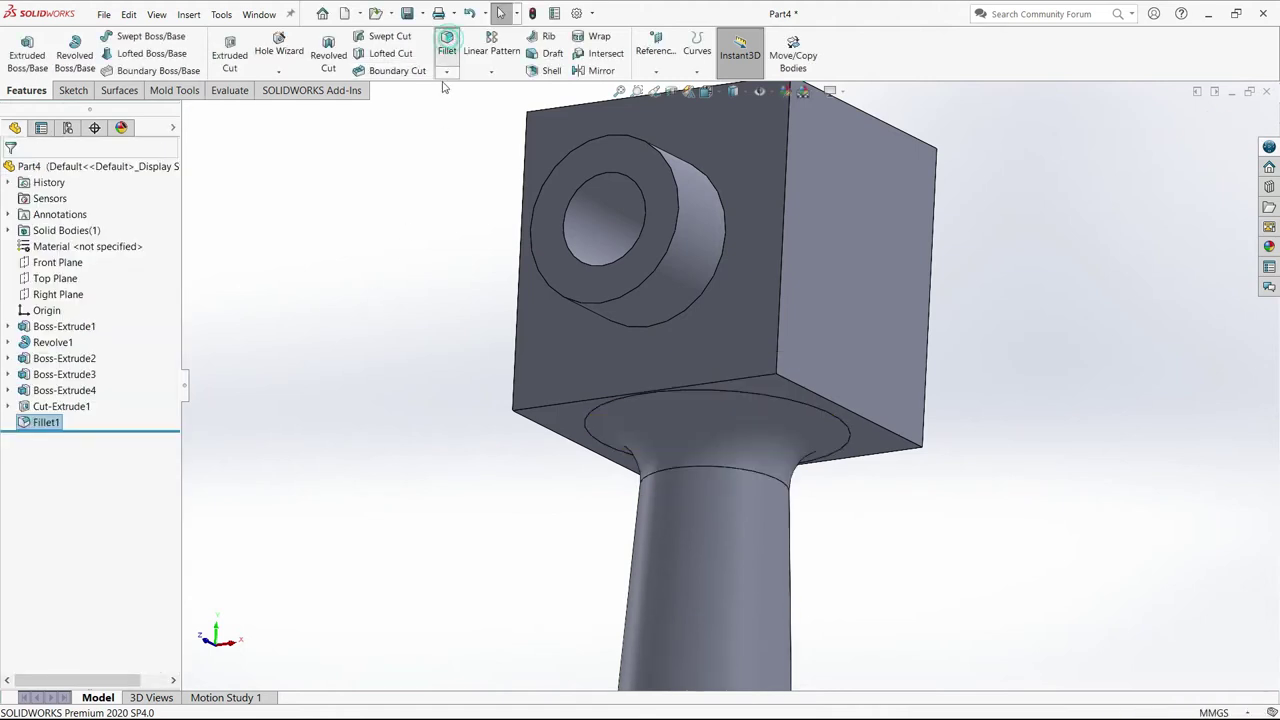
Fillet the head's four vertical corner edges with a 2 mm radius.
{"action": "key", "text": "Return"}
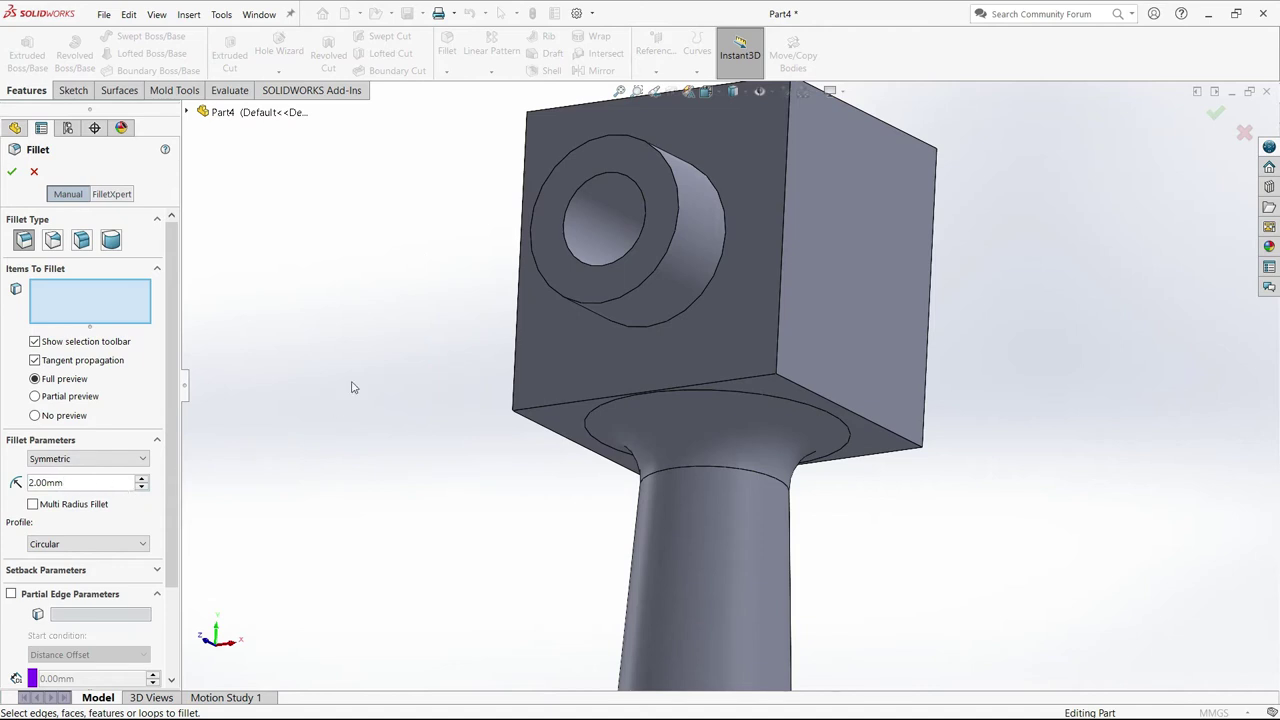
{"action": "key", "text": "Up"}
{"action": "left_click", "coordinate": [887, 410]}
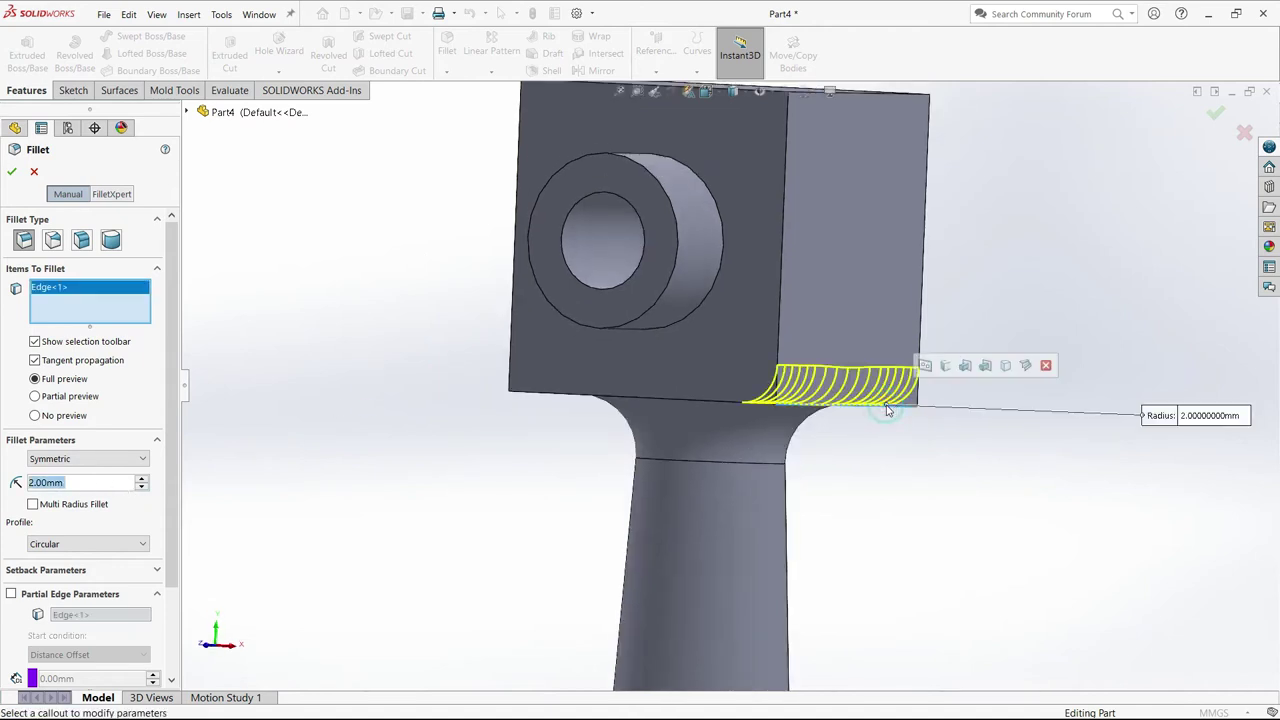
{"action": "left_click", "coordinate": [933, 367]}
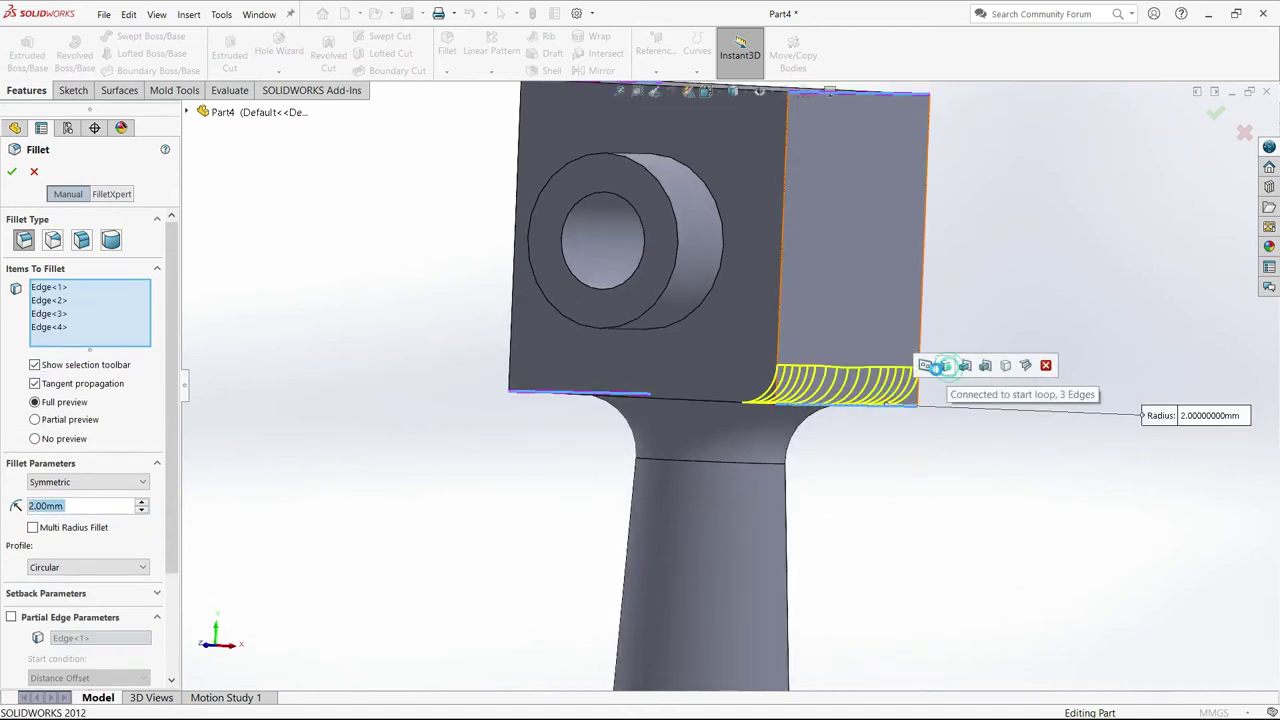
{"action": "left_click", "coordinate": [15, 172]}
{"action": "middle_click_drag", "start_coordinate": [478, 200], "coordinate": [491, 262]}
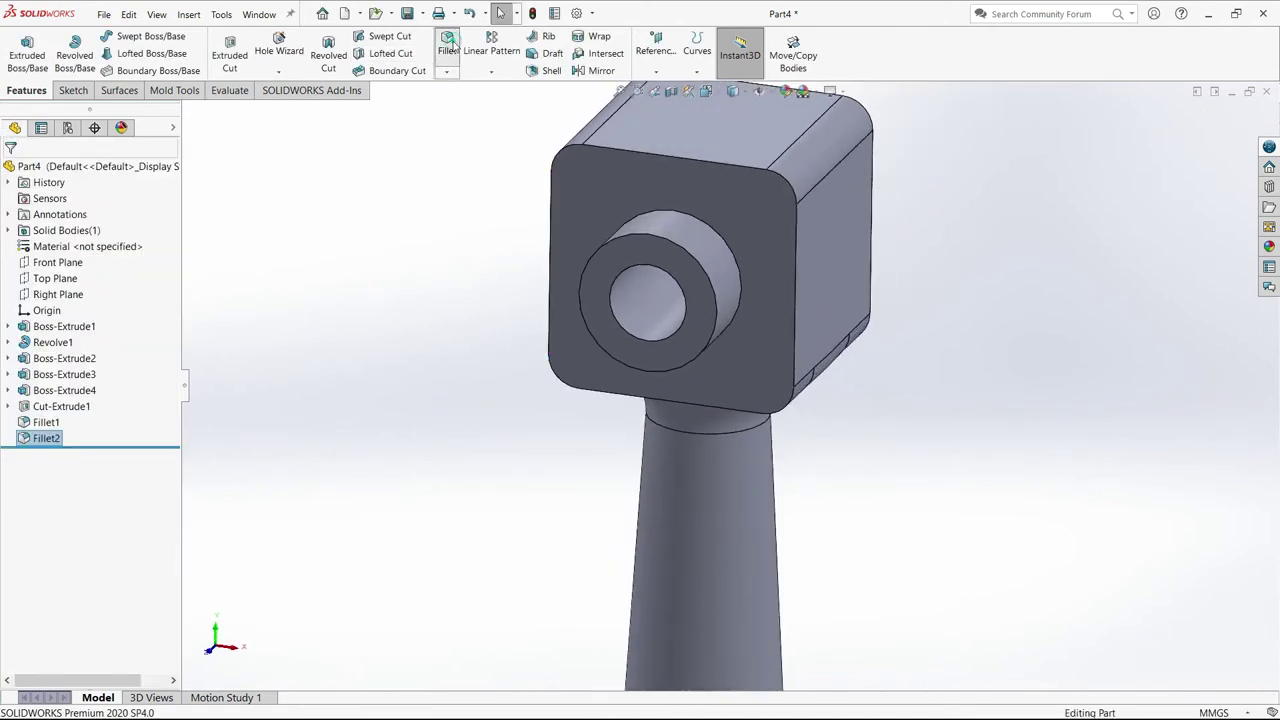
Start a 0.5 mm fillet on the front face's edge loop and the near boss's base edge.
{"action": "key", "text": "Return"}
{"action": "type", "text": "0.5"}
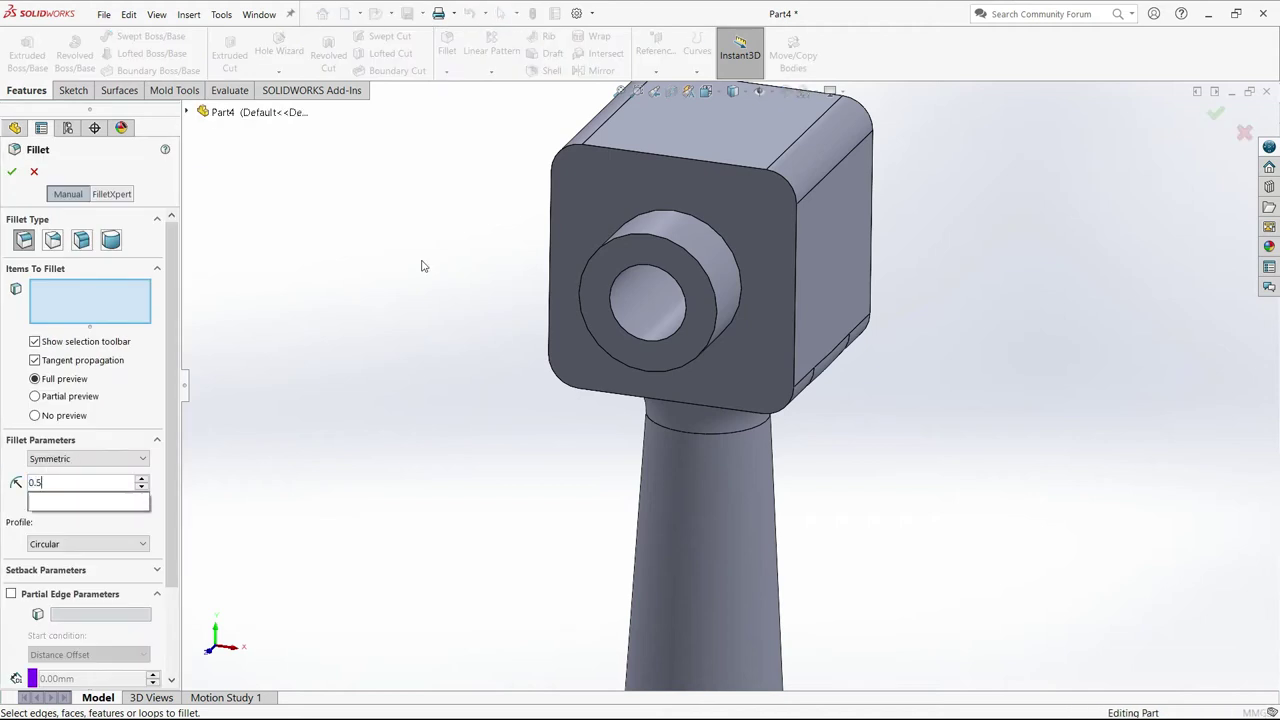
{"action": "left_click", "coordinate": [795, 290]}
{"action": "left_click", "coordinate": [715, 301]}
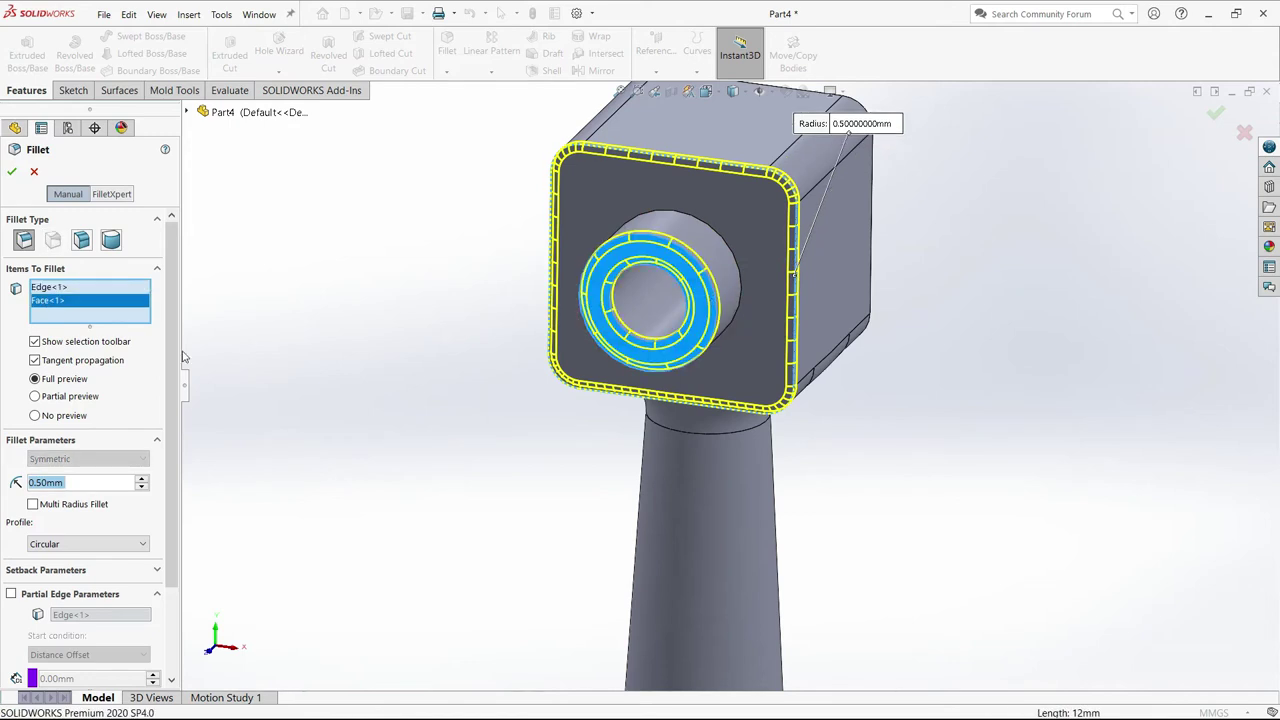
{"action": "right_click", "coordinate": [48, 302]}
{"action": "left_click", "coordinate": [131, 323]}
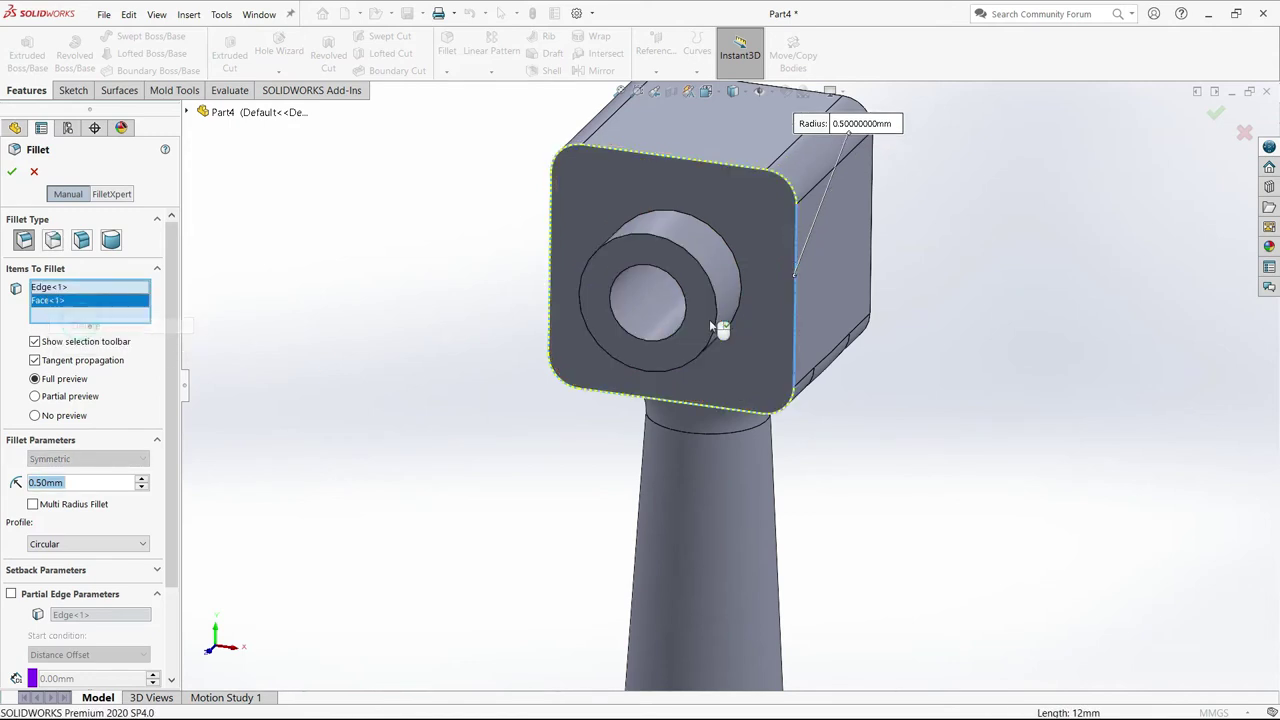
{"action": "scroll", "coordinate": [724, 285], "scroll_direction": "down", "scroll_amount": 4}
{"action": "scroll", "coordinate": [724, 285], "scroll_direction": "down", "scroll_amount": 2}
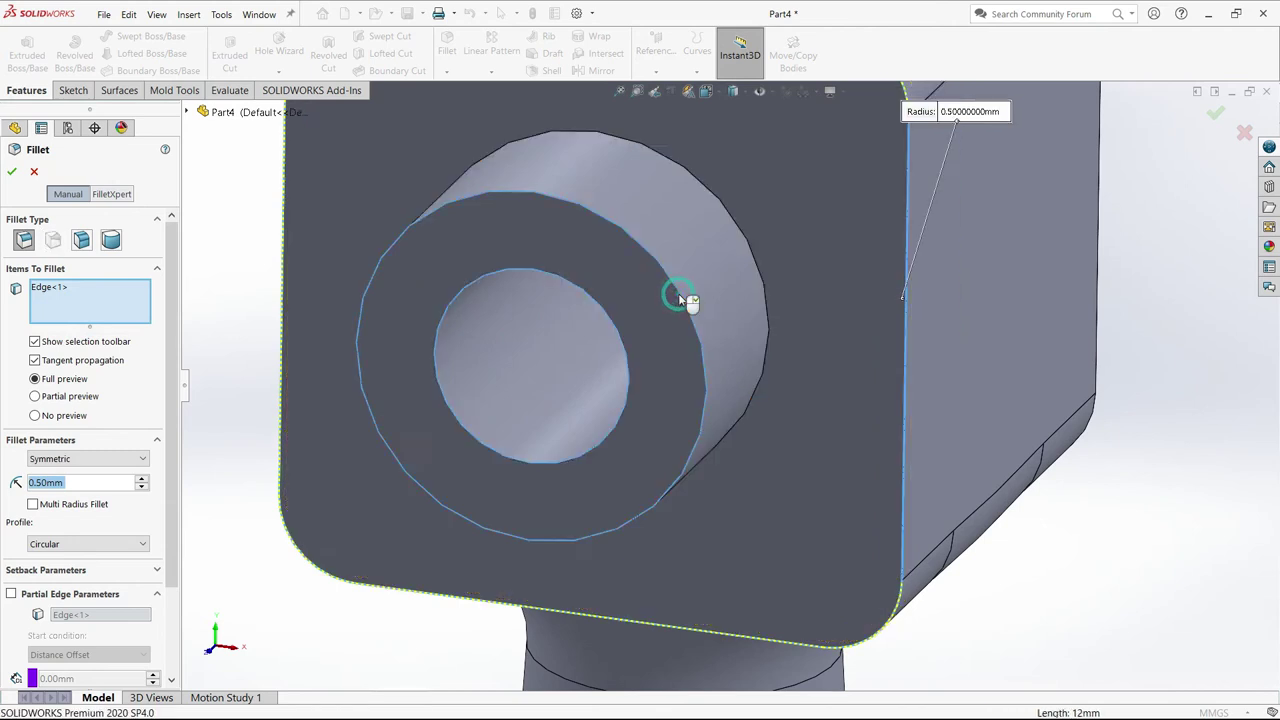
{"action": "left_click", "coordinate": [680, 295]}
{"action": "left_click", "coordinate": [680, 297]}
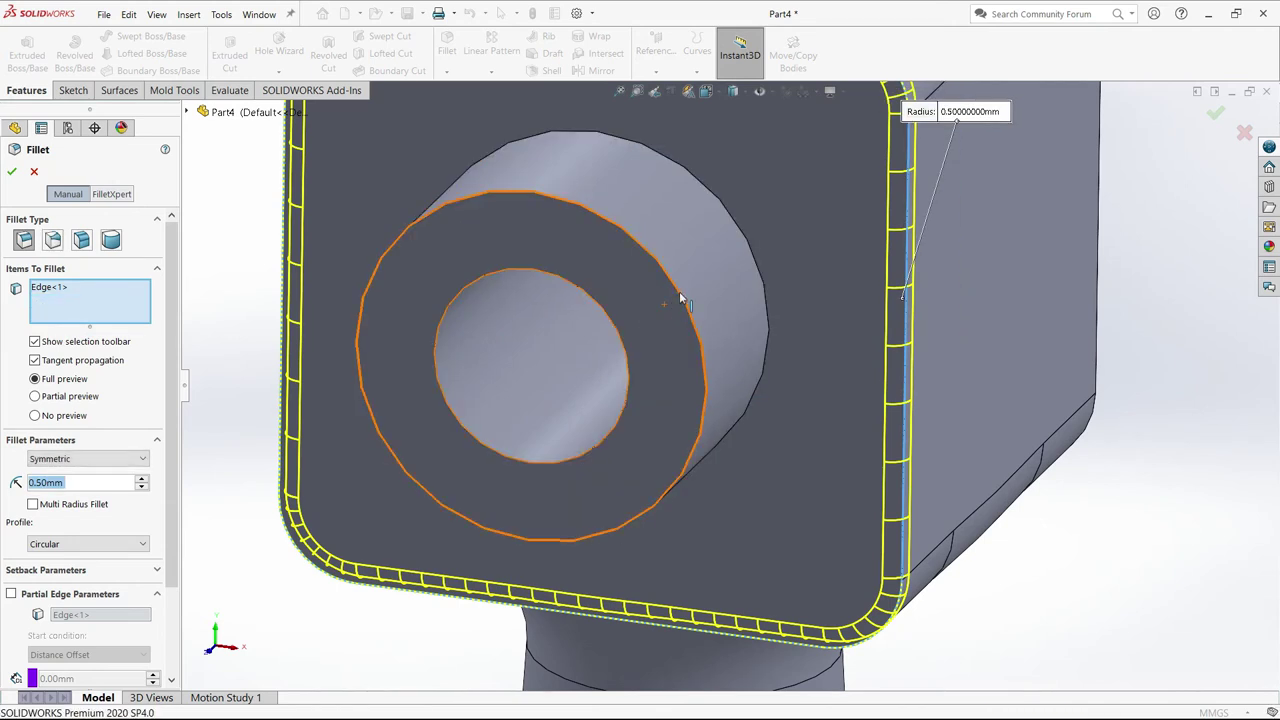
{"action": "left_click", "coordinate": [680, 297]}
{"action": "scroll", "coordinate": [691, 291], "scroll_direction": "up", "scroll_amount": 3}
{"action": "scroll", "coordinate": [691, 291], "scroll_direction": "up", "scroll_amount": 3}
Add the back face outline and far boss base edge, then accept the fillet.
{"action": "mouse_move", "coordinate": [860, 305]}
{"action": "middle_mouse_down"}
{"action": "mouse_move", "coordinate": [771, 246]}
{"action": "mouse_move", "coordinate": [926, 256]}
{"action": "middle_mouse_up"}
{"action": "scroll", "coordinate": [836, 318], "scroll_direction": "down", "scroll_amount": 4}
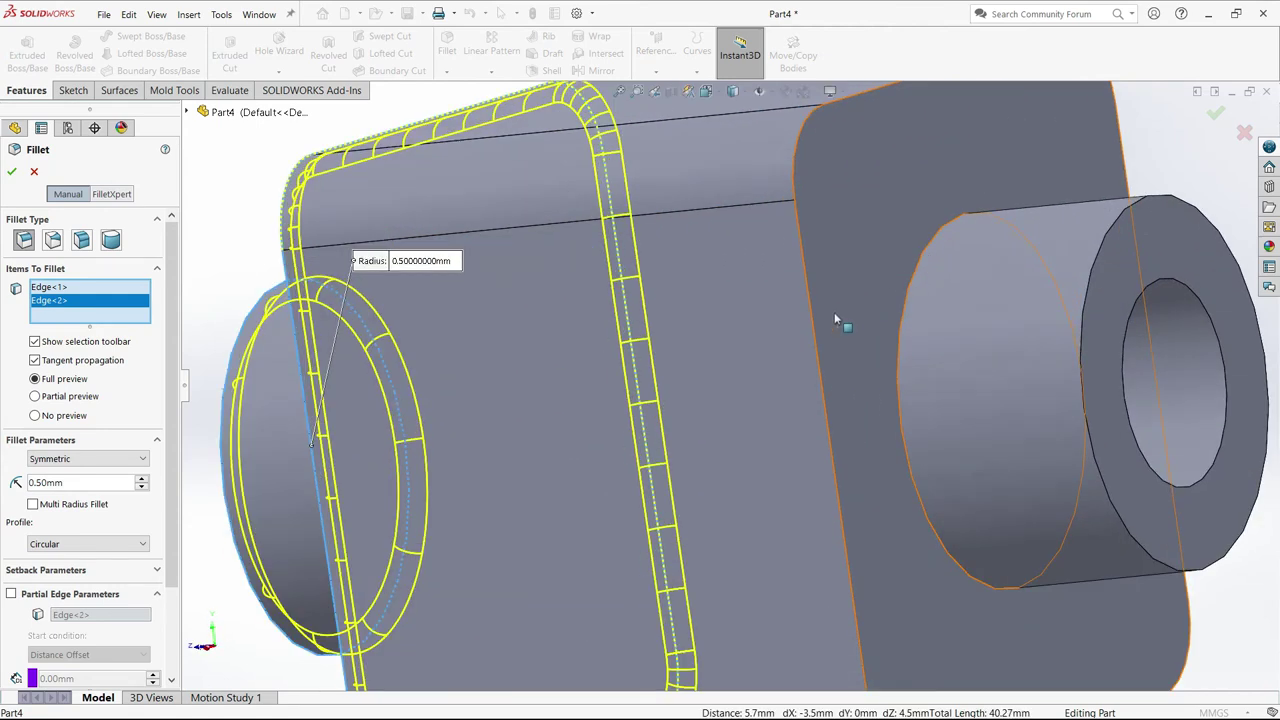
{"action": "left_click", "coordinate": [815, 325]}
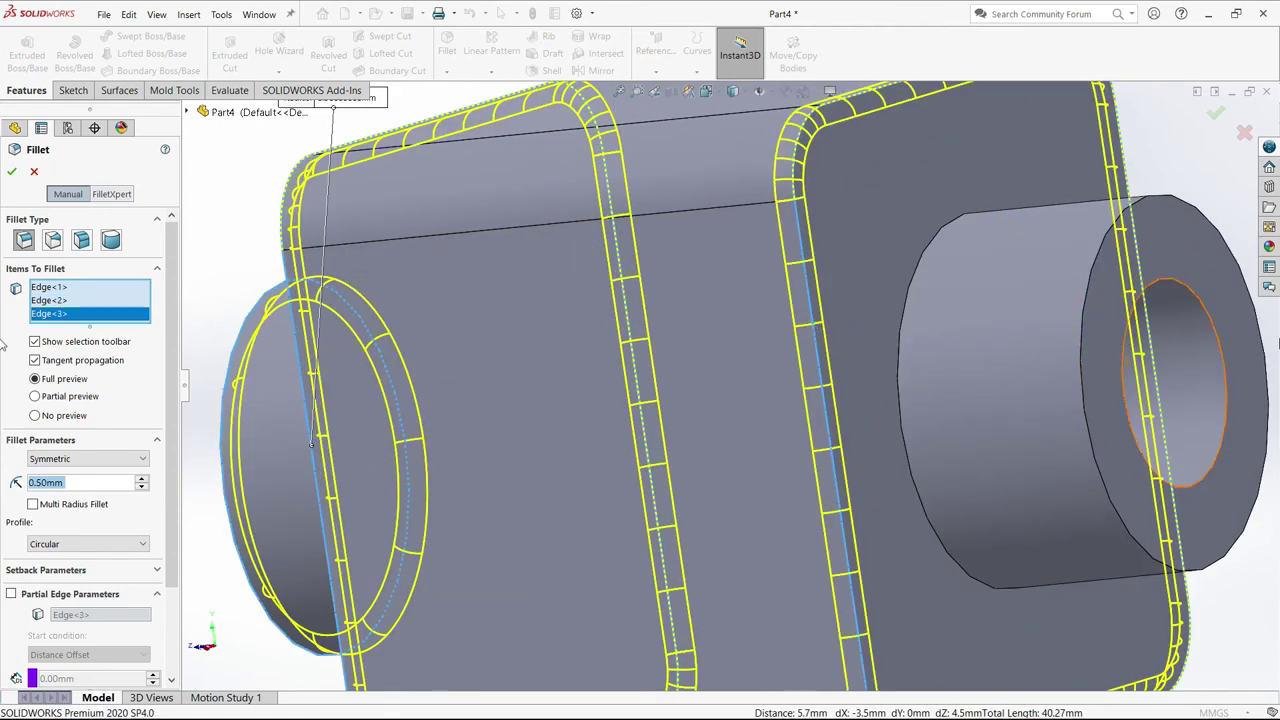
{"action": "left_click", "coordinate": [1083, 370]}
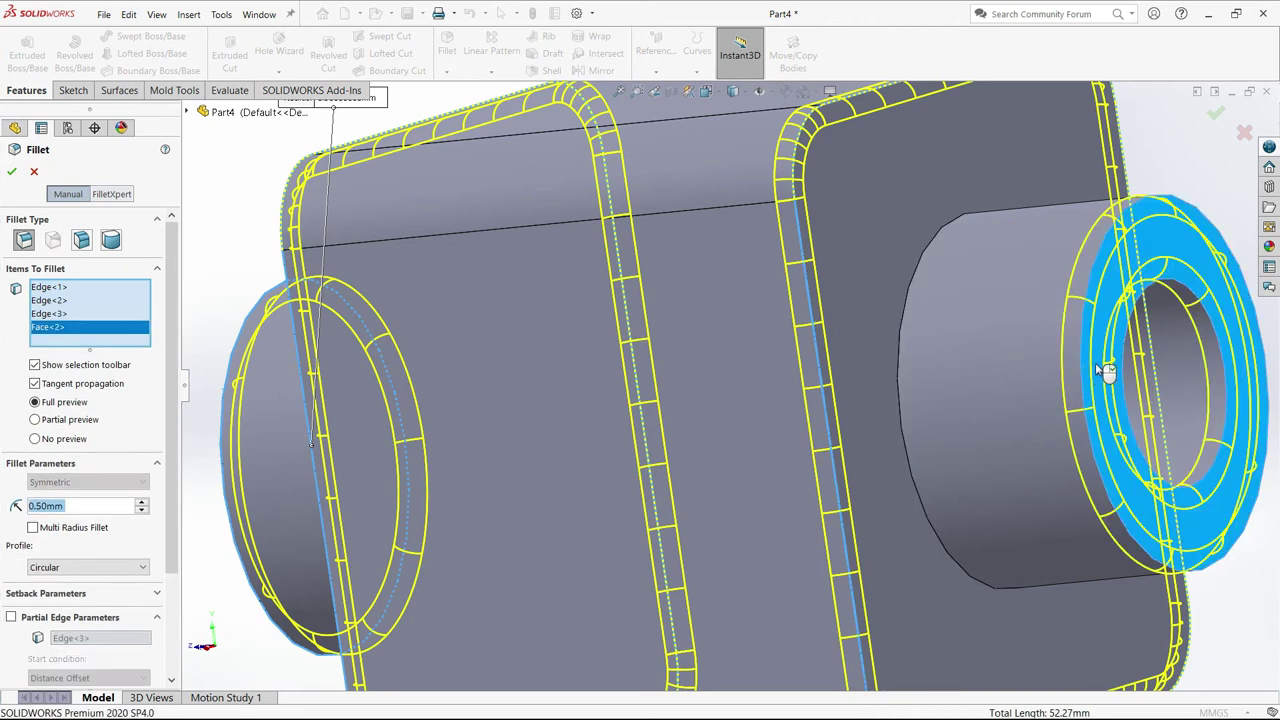
{"action": "left_click", "coordinate": [1097, 367]}
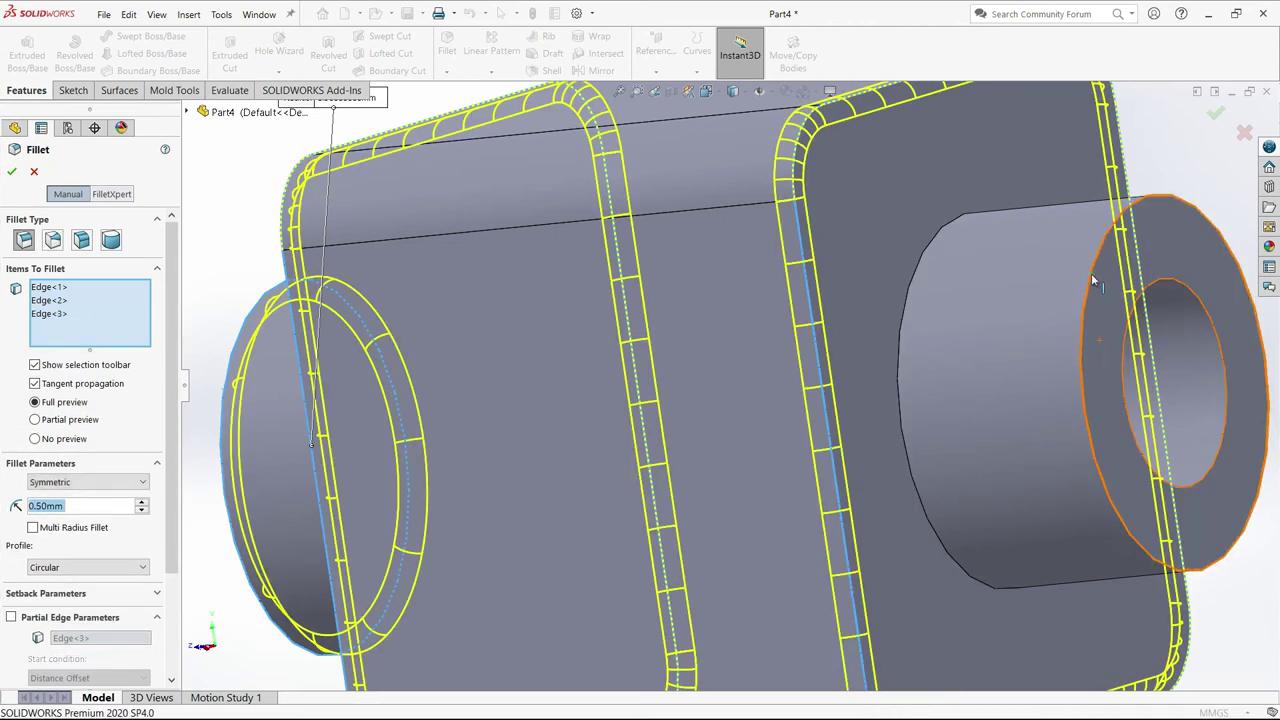
{"action": "left_click", "coordinate": [1091, 273]}
{"action": "scroll", "coordinate": [930, 428], "scroll_direction": "up", "scroll_amount": 5}
{"action": "middle_click_drag", "start_coordinate": [985, 466], "coordinate": [1043, 457]}
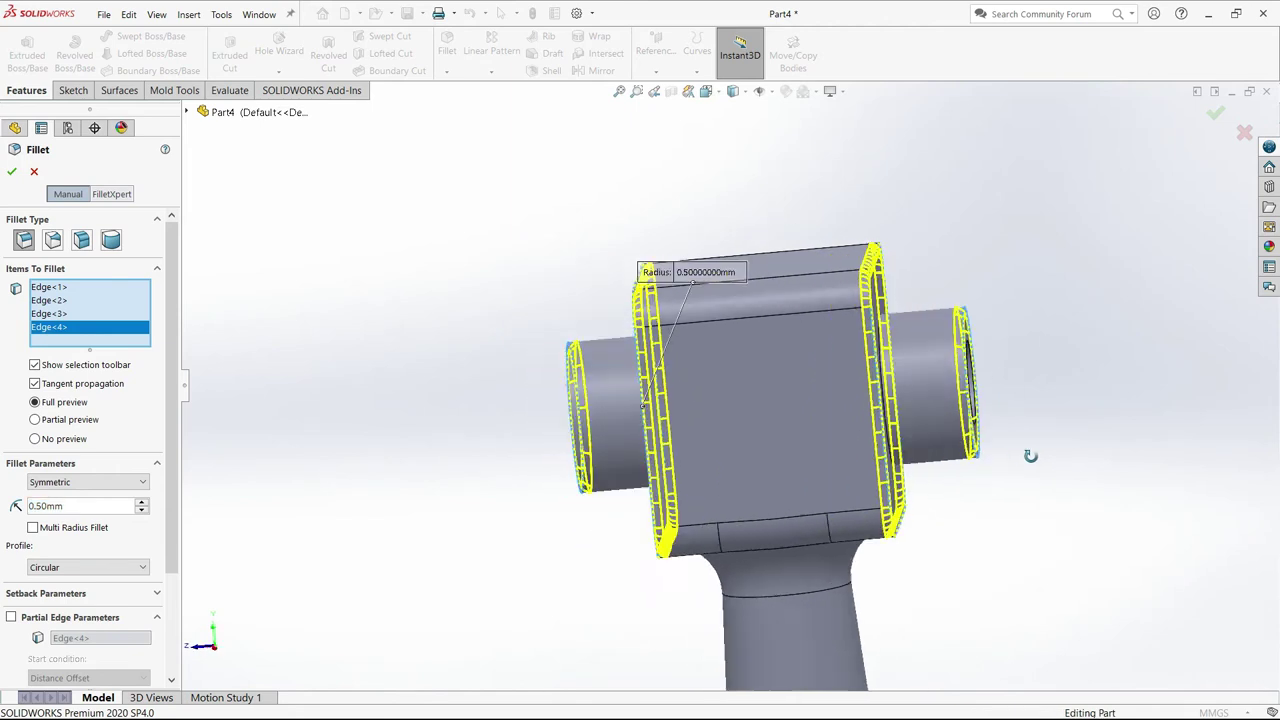
{"action": "left_click", "coordinate": [13, 176]}
{"action": "mouse_move", "coordinate": [414, 349]}
{"action": "middle_mouse_down"}
{"action": "mouse_move", "coordinate": [480, 412]}
{"action": "mouse_move", "coordinate": [463, 420]}
{"action": "middle_mouse_up"}
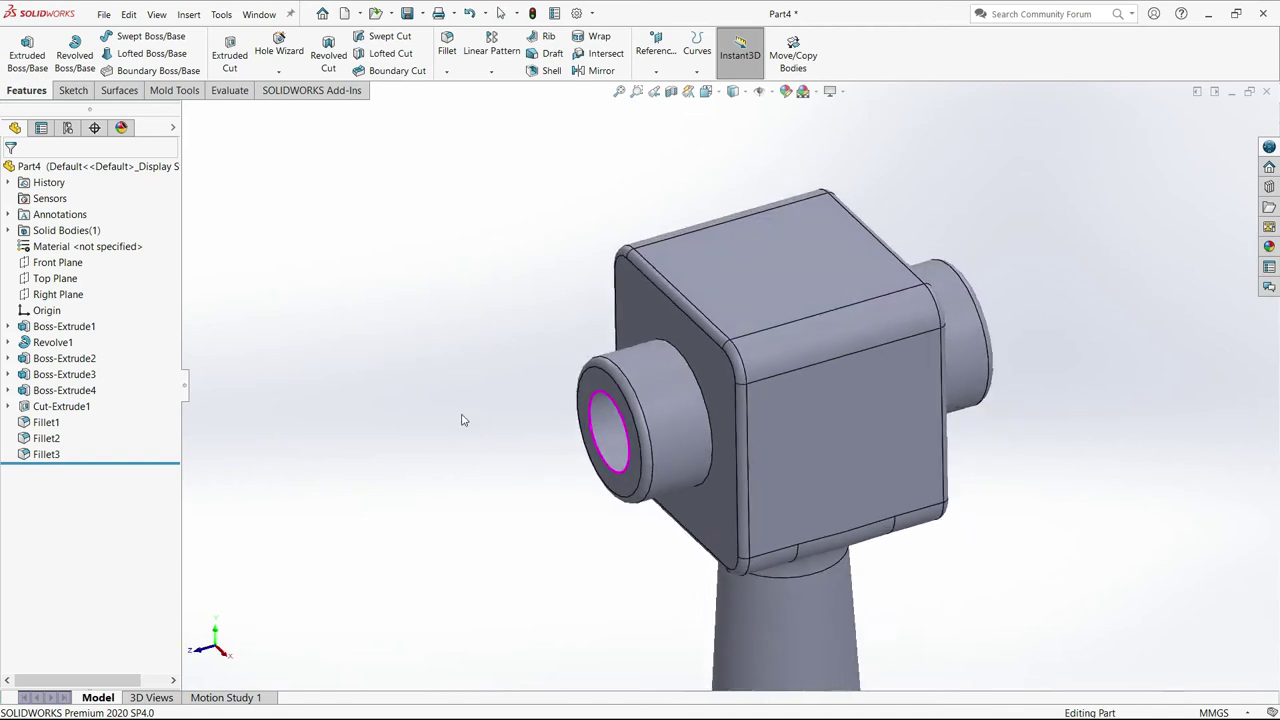
Abandon the extruded cut and set up a Hole Wizard countersink for an ANSI Metric M2 flat head screw.
{"action": "left_click", "coordinate": [229, 55]}
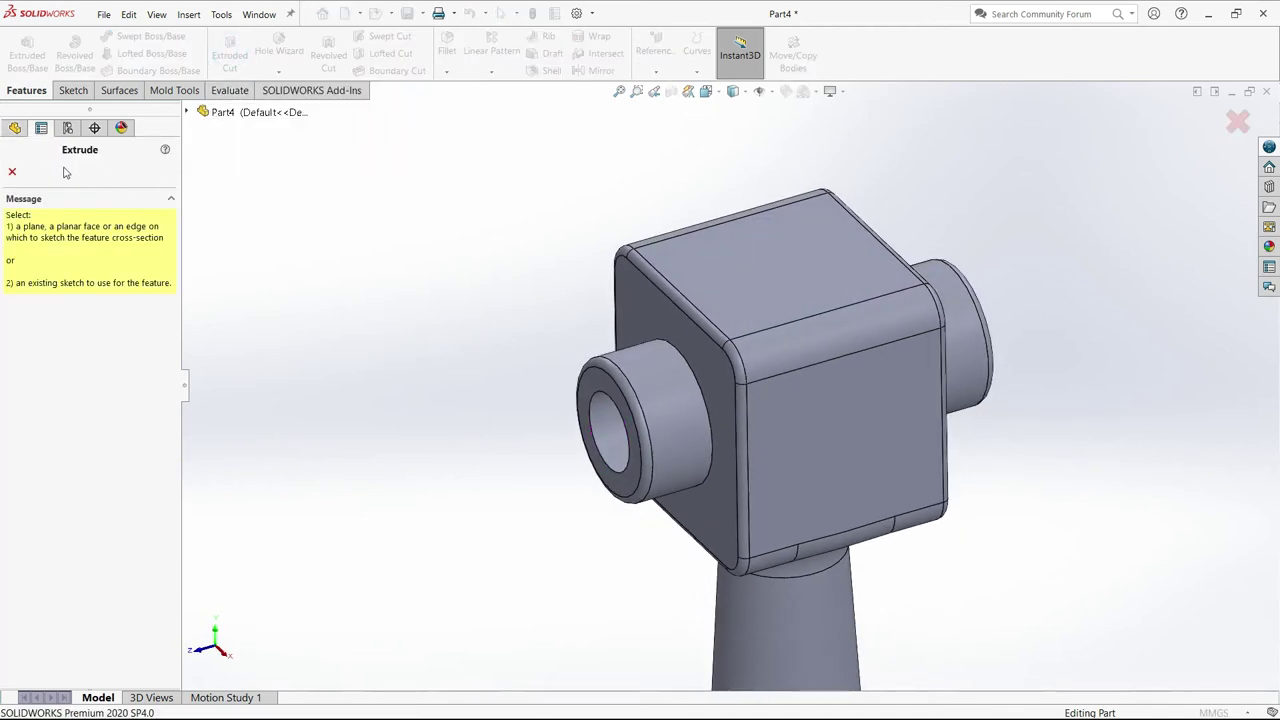
{"action": "left_click", "coordinate": [13, 173]}
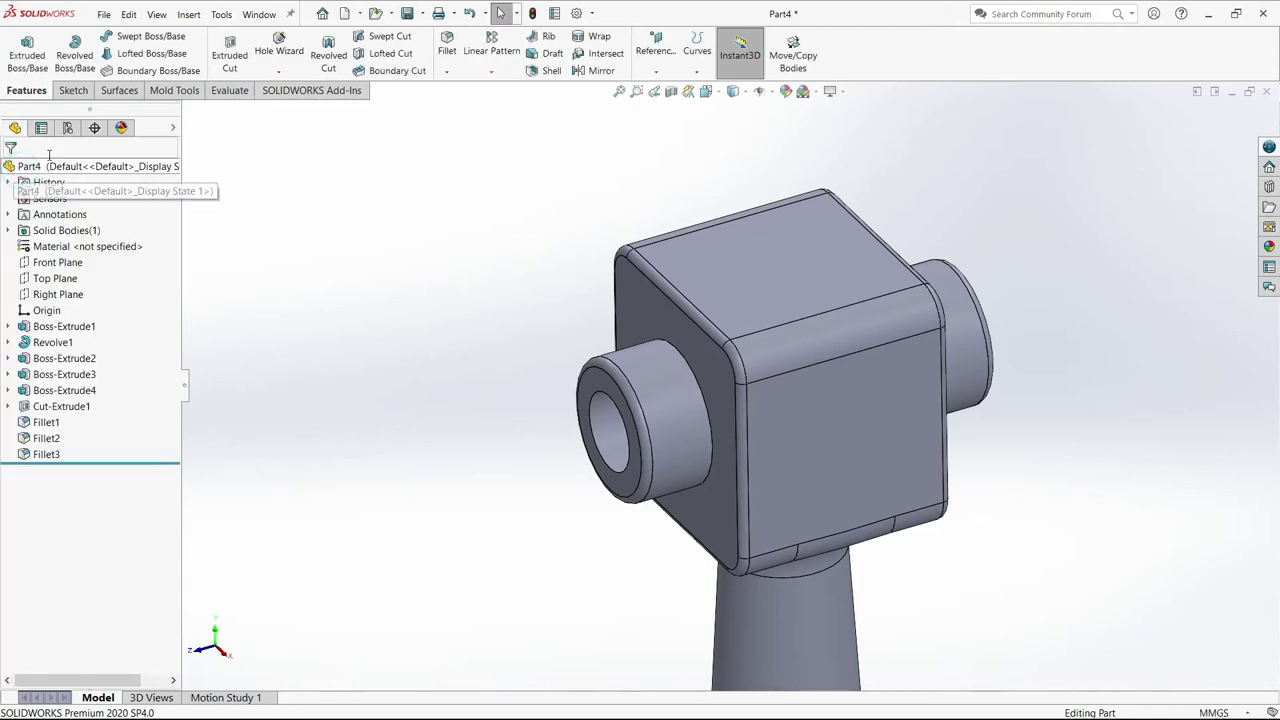
{"action": "left_click", "coordinate": [270, 50]}
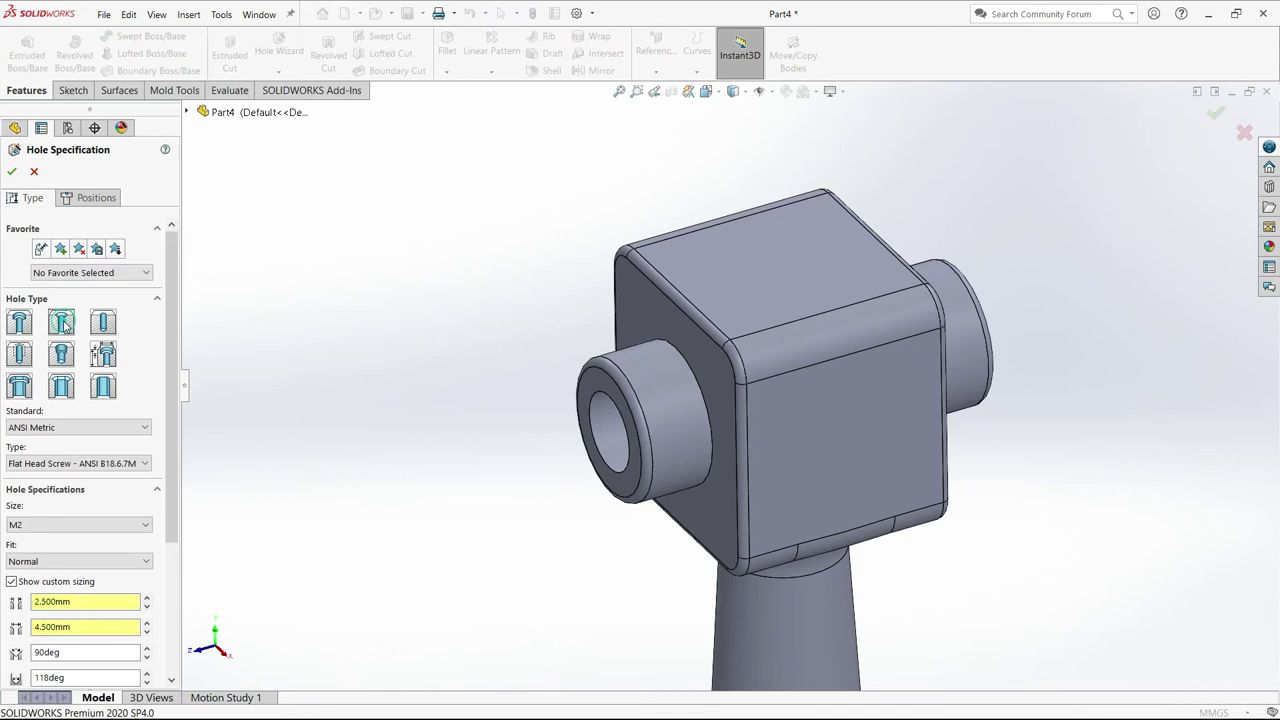
{"action": "scroll", "coordinate": [91, 400], "scroll_direction": "down", "scroll_amount": 2}
{"action": "scroll", "coordinate": [91, 385], "scroll_direction": "down", "scroll_amount": 2}
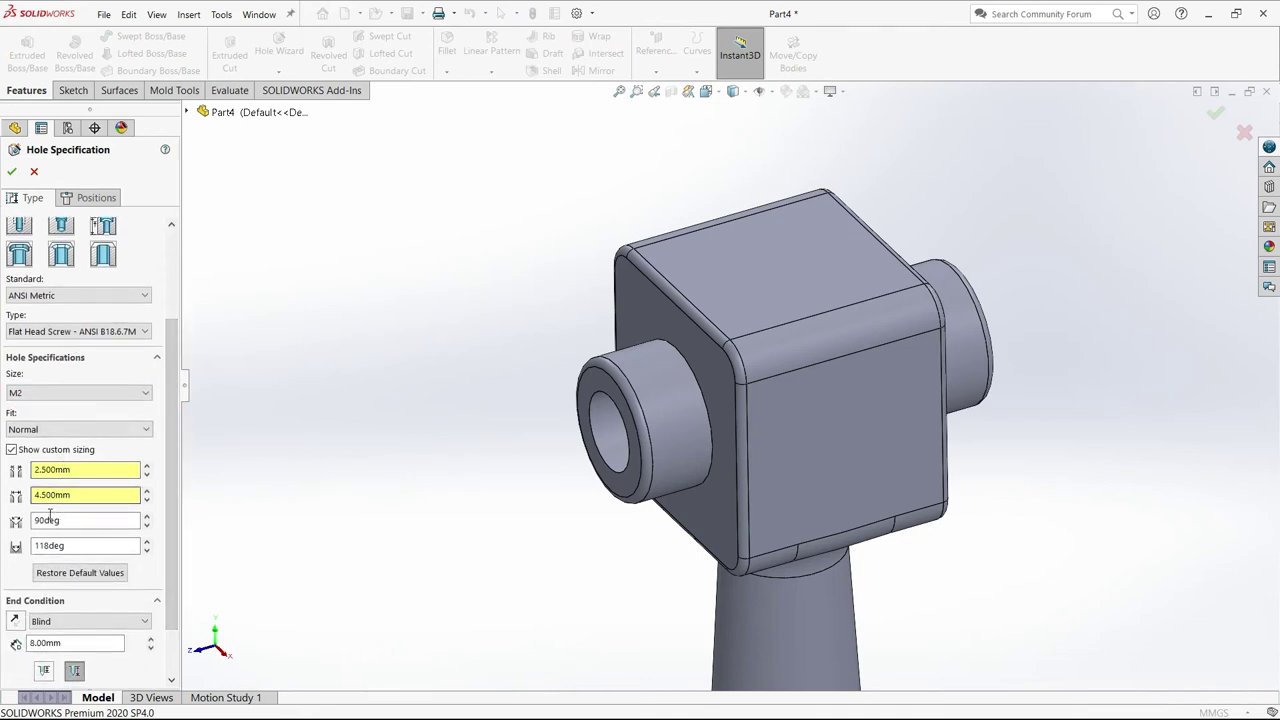
{"action": "scroll", "coordinate": [175, 560], "scroll_direction": "down", "scroll_amount": 2}
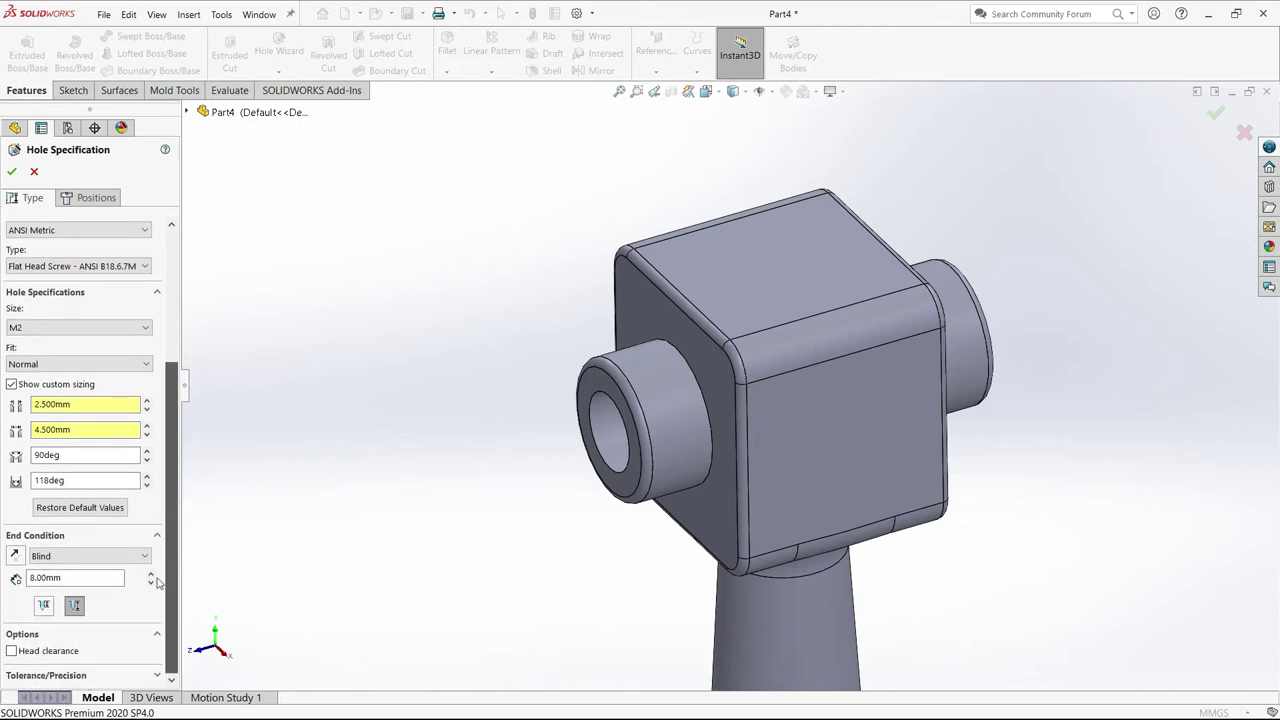
{"action": "left_click", "coordinate": [47, 578]}
{"action": "left_click_drag", "start_coordinate": [175, 445], "coordinate": [174, 312]}
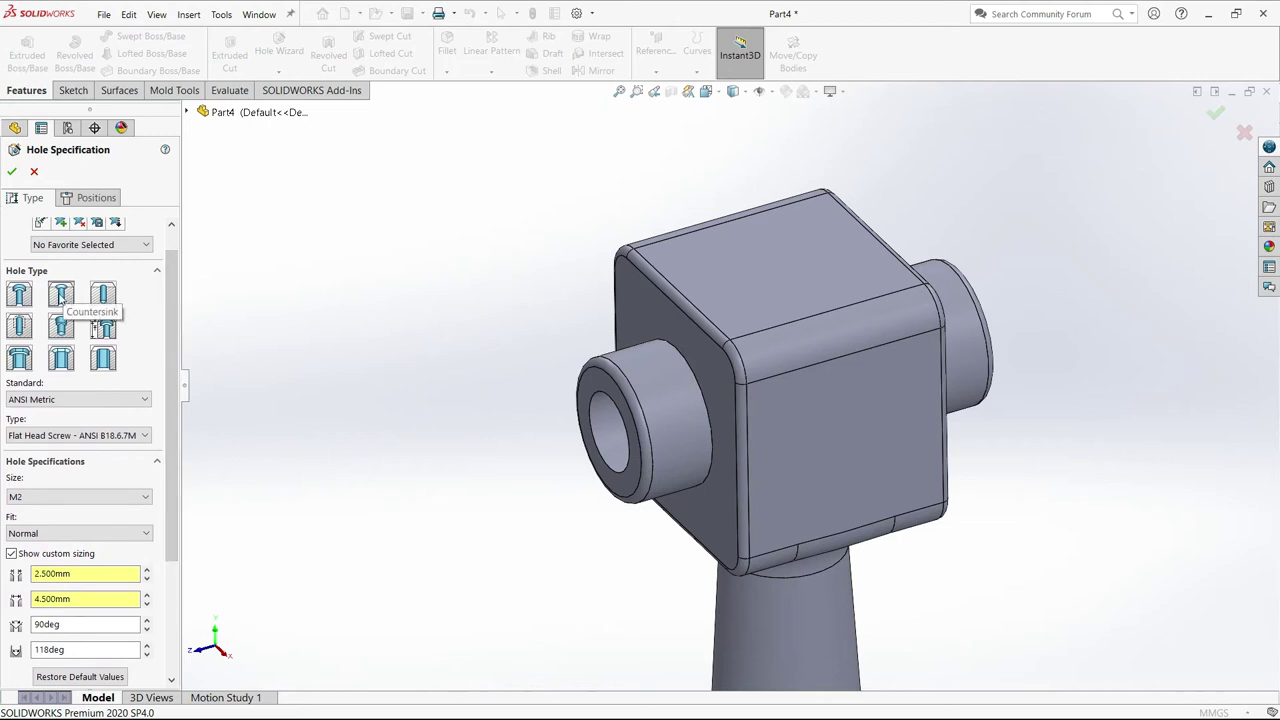
{"action": "left_click_drag", "start_coordinate": [170, 314], "coordinate": [166, 294]}
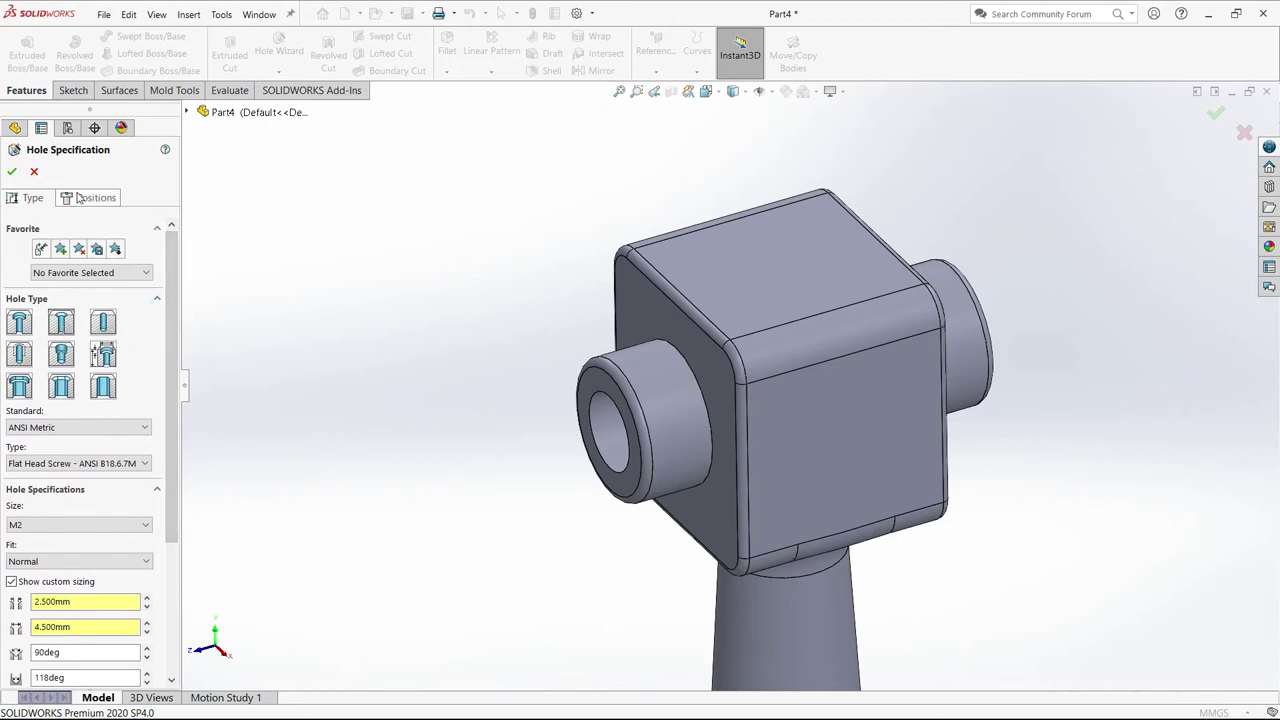
Place the M2 countersunk hole on the square head's top face and confirm it.
{"action": "left_click", "coordinate": [86, 197]}
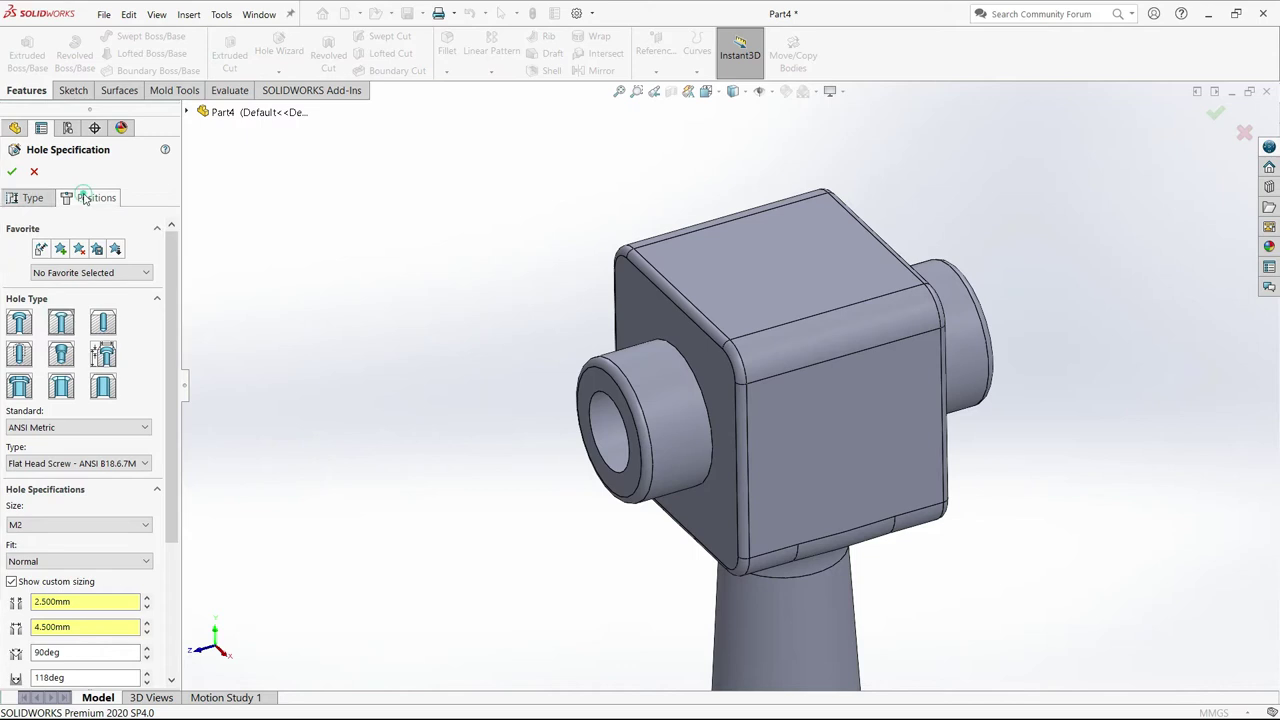
{"action": "left_click", "coordinate": [775, 268]}
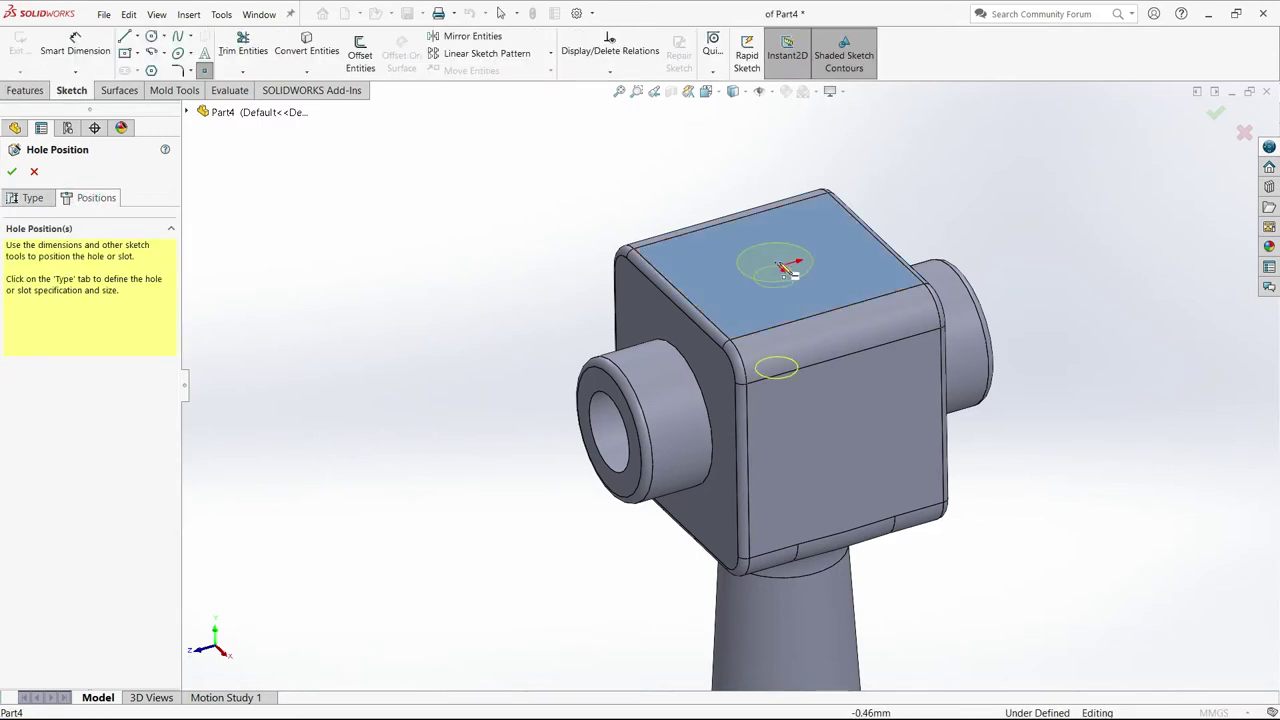
{"action": "left_click", "coordinate": [786, 268]}
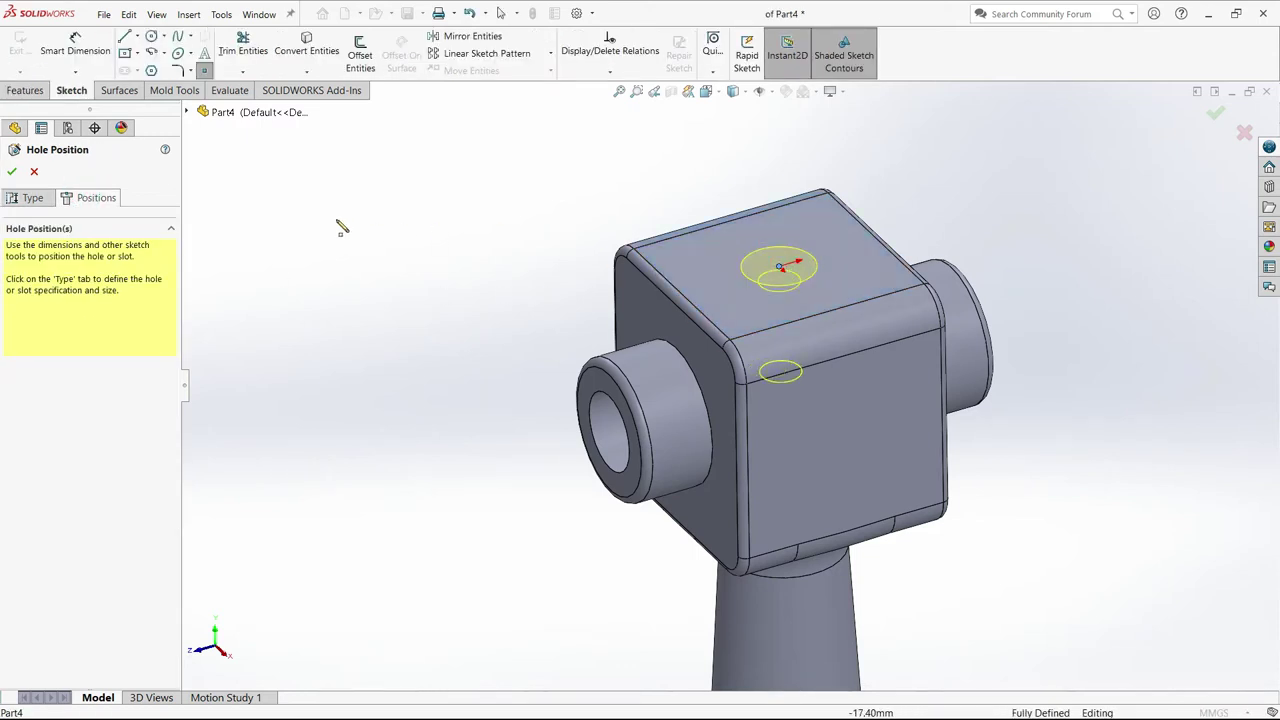
{"action": "left_click", "coordinate": [11, 171]}
Orbit and zoom the model to inspect its front face.
{"action": "mouse_move", "coordinate": [529, 366]}
{"action": "middle_mouse_down"}
{"action": "mouse_move", "coordinate": [549, 374]}
{"action": "mouse_move", "coordinate": [643, 251]}
{"action": "mouse_move", "coordinate": [463, 285]}
{"action": "middle_mouse_up"}
{"action": "left_click", "coordinate": [461, 281]}
{"action": "scroll", "coordinate": [633, 398], "scroll_direction": "down", "scroll_amount": 3}
{"action": "scroll", "coordinate": [677, 449], "scroll_direction": "down", "scroll_amount": 3}
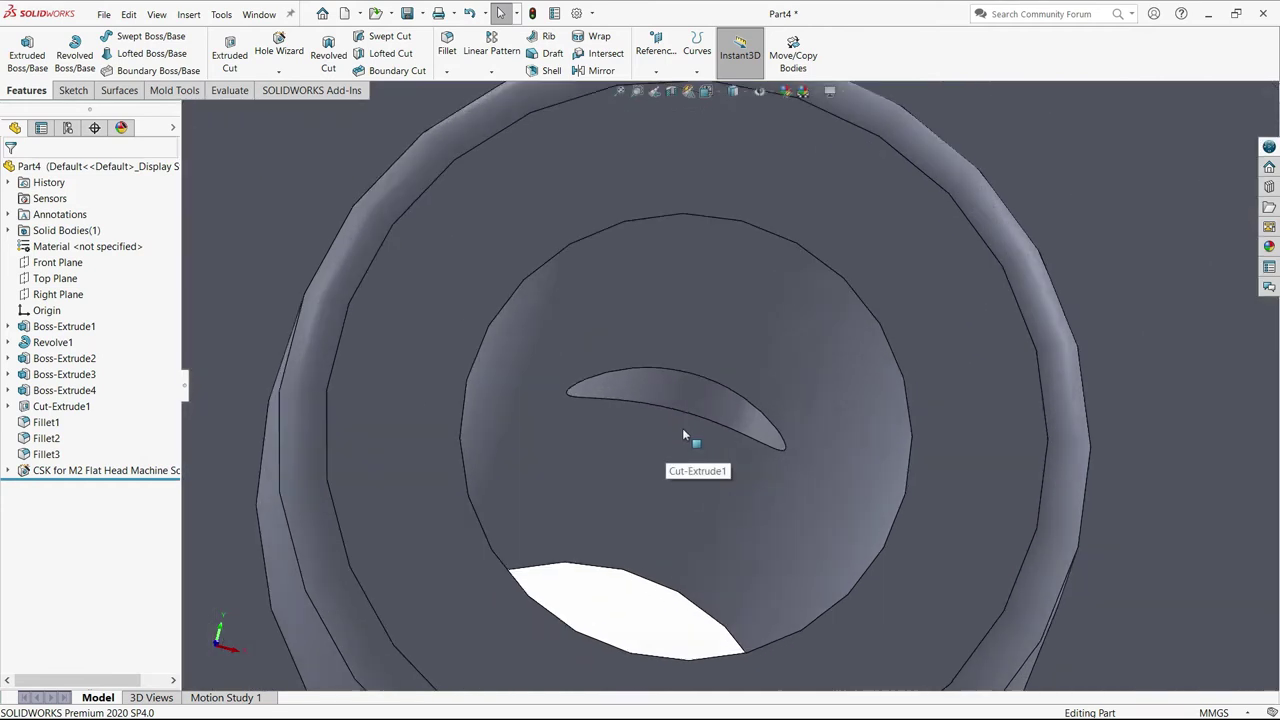
{"action": "scroll", "coordinate": [686, 434], "scroll_direction": "down", "scroll_amount": 2}
{"action": "scroll", "coordinate": [650, 594], "scroll_direction": "up", "scroll_amount": 2}
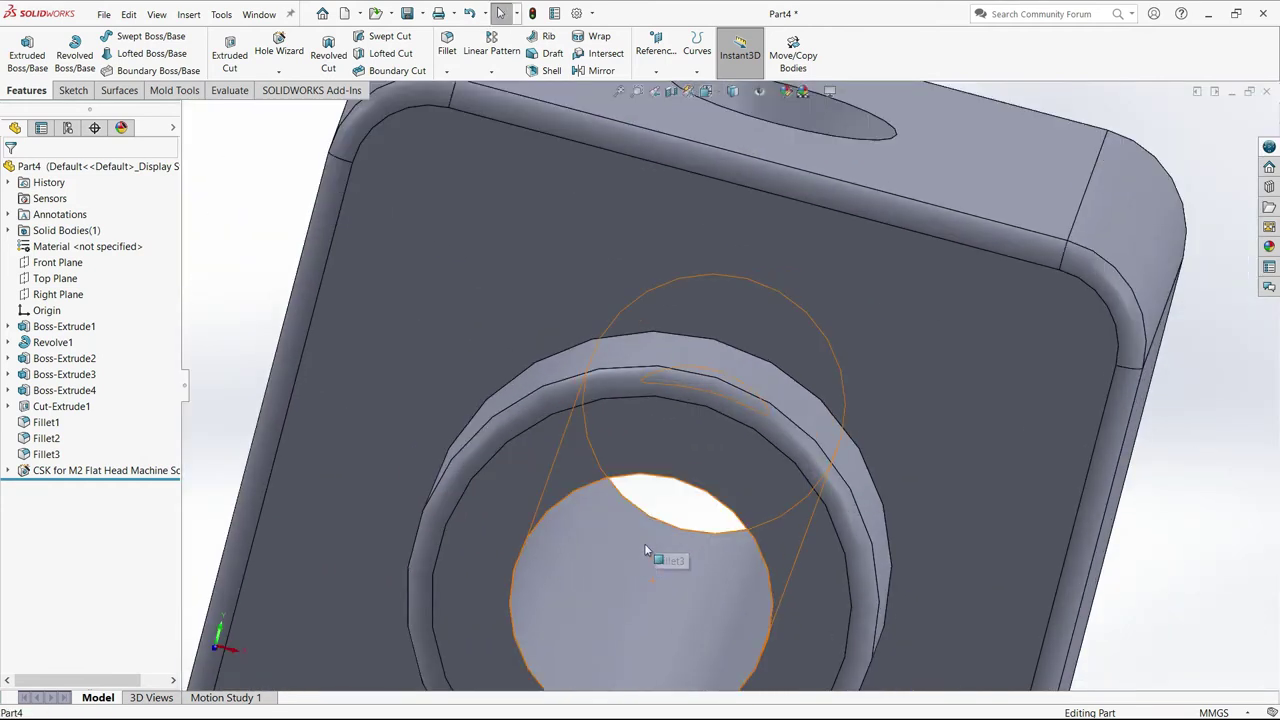
{"action": "scroll", "coordinate": [646, 490], "scroll_direction": "up", "scroll_amount": 2}
{"action": "scroll", "coordinate": [600, 420], "scroll_direction": "up", "scroll_amount": 2}
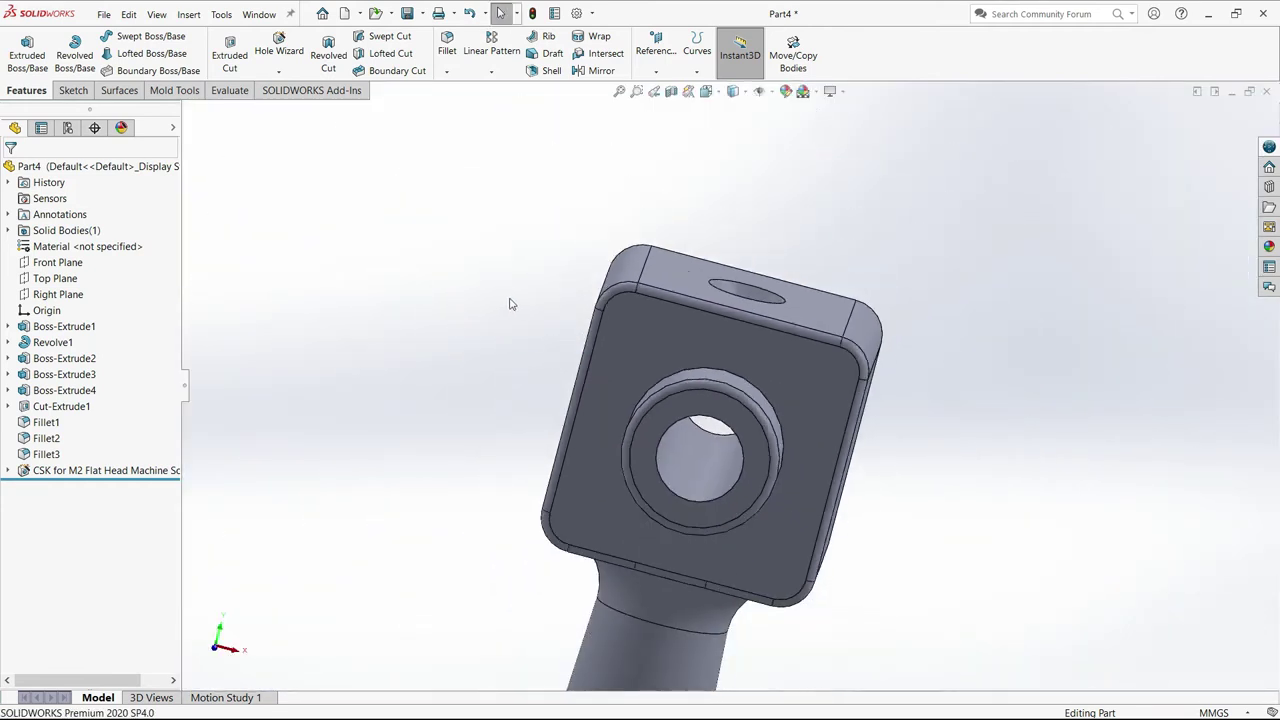
{"action": "scroll", "coordinate": [520, 297], "scroll_direction": "up", "scroll_amount": 2}
{"action": "scroll", "coordinate": [530, 296], "scroll_direction": "up", "scroll_amount": 2}
{"action": "scroll", "coordinate": [540, 298], "scroll_direction": "up", "scroll_amount": 1}
{"action": "scroll", "coordinate": [705, 565], "scroll_direction": "down", "scroll_amount": 2}
{"action": "scroll", "coordinate": [702, 540], "scroll_direction": "down", "scroll_amount": 3}
Sketch a narrow vertical corner rectangle on the base block's front face, viewed normal to it.
{"action": "left_click", "coordinate": [745, 463]}
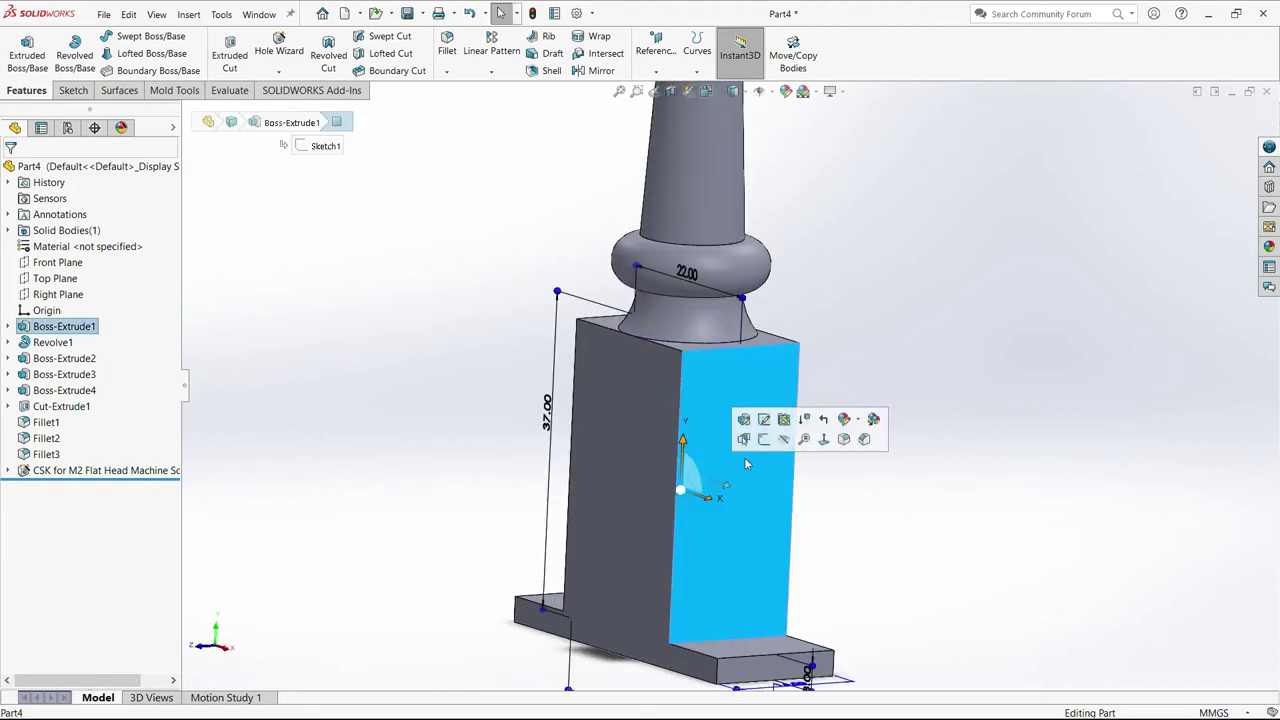
{"action": "left_click", "coordinate": [764, 439]}
{"action": "key", "text": "space"}
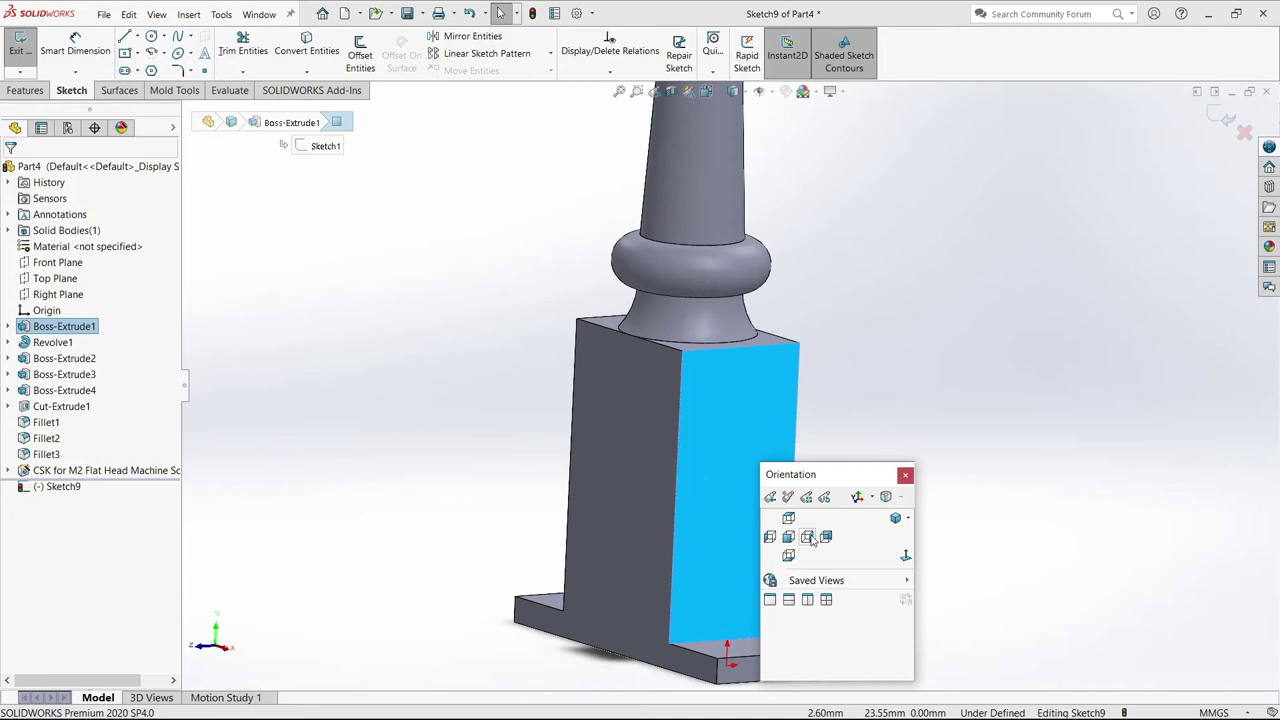
{"action": "left_click", "coordinate": [808, 537]}
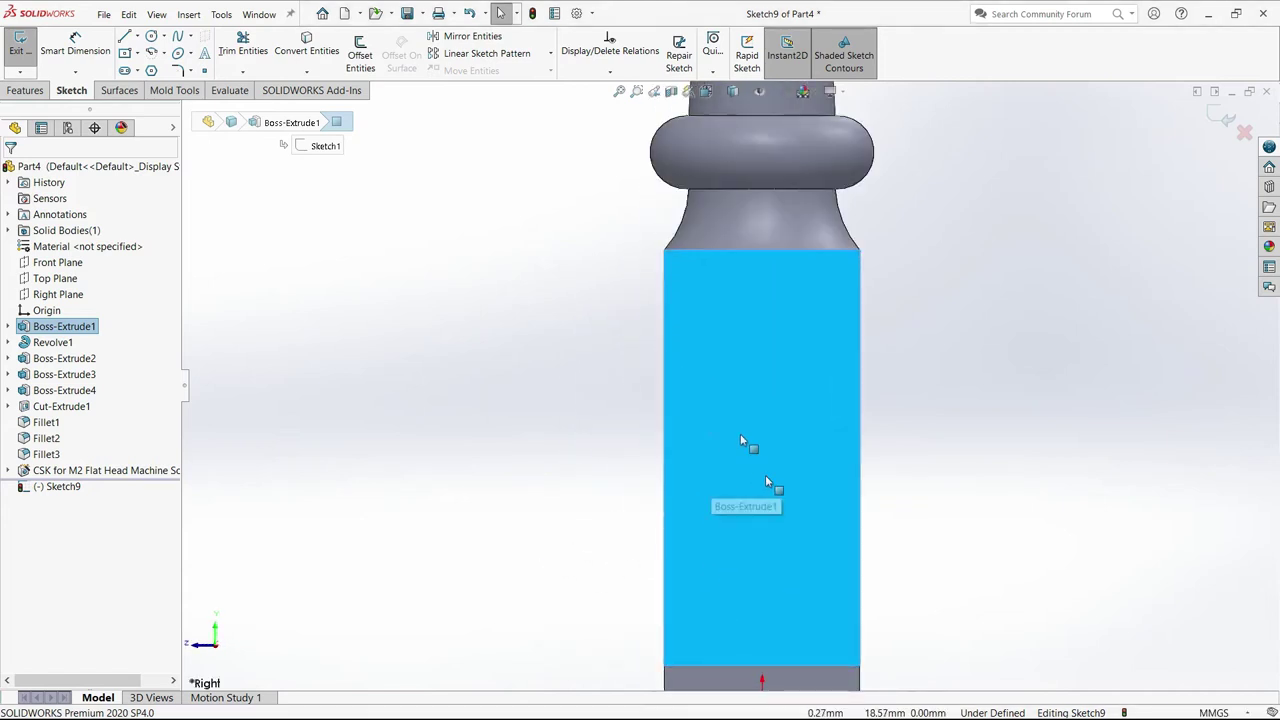
{"action": "left_click", "coordinate": [139, 53]}
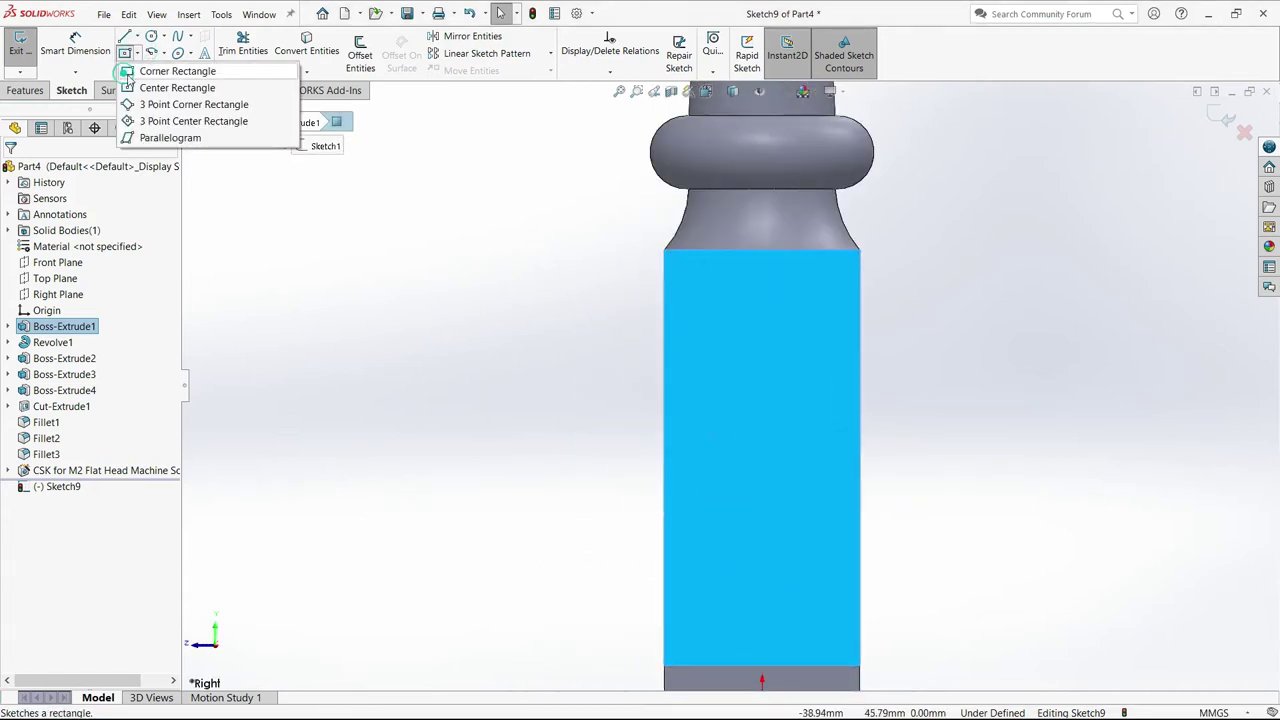
{"action": "left_click", "coordinate": [170, 71]}
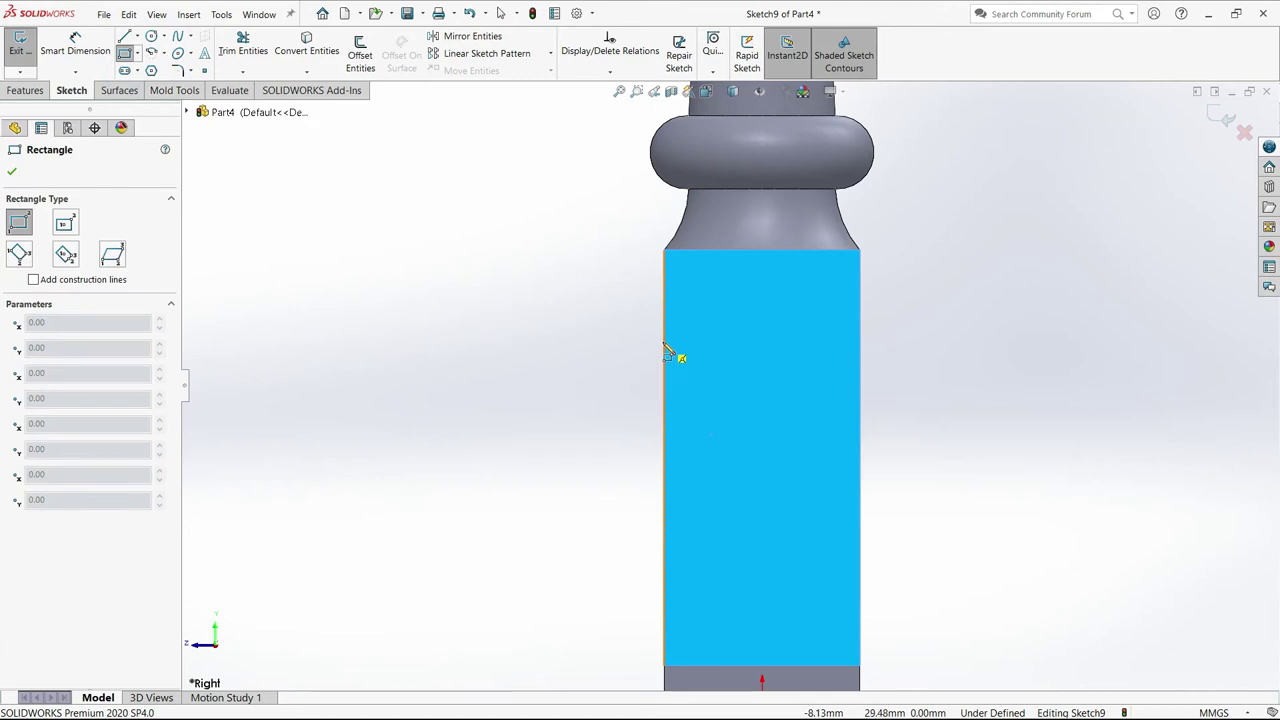
{"action": "left_click", "coordinate": [665, 342]}
{"action": "left_click", "coordinate": [696, 493]}
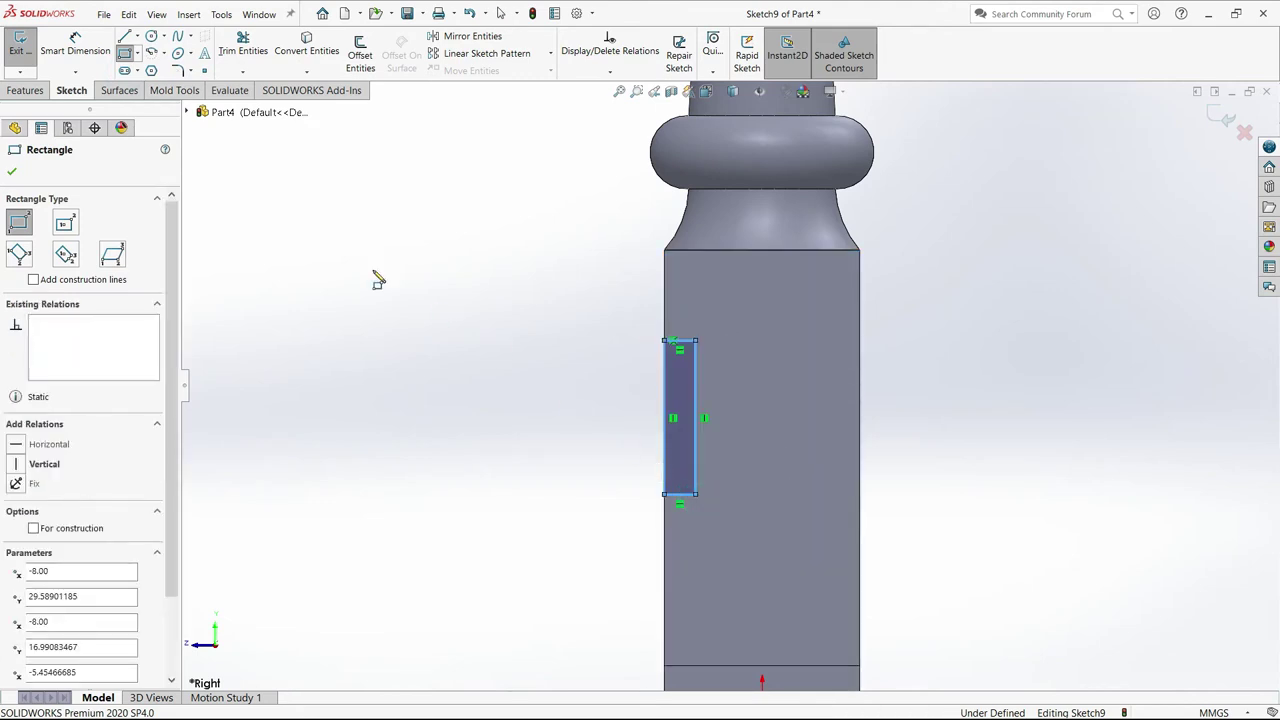
Dimension the rectangle 1 mm wide and 7 mm high.
{"action": "left_click", "coordinate": [90, 53]}
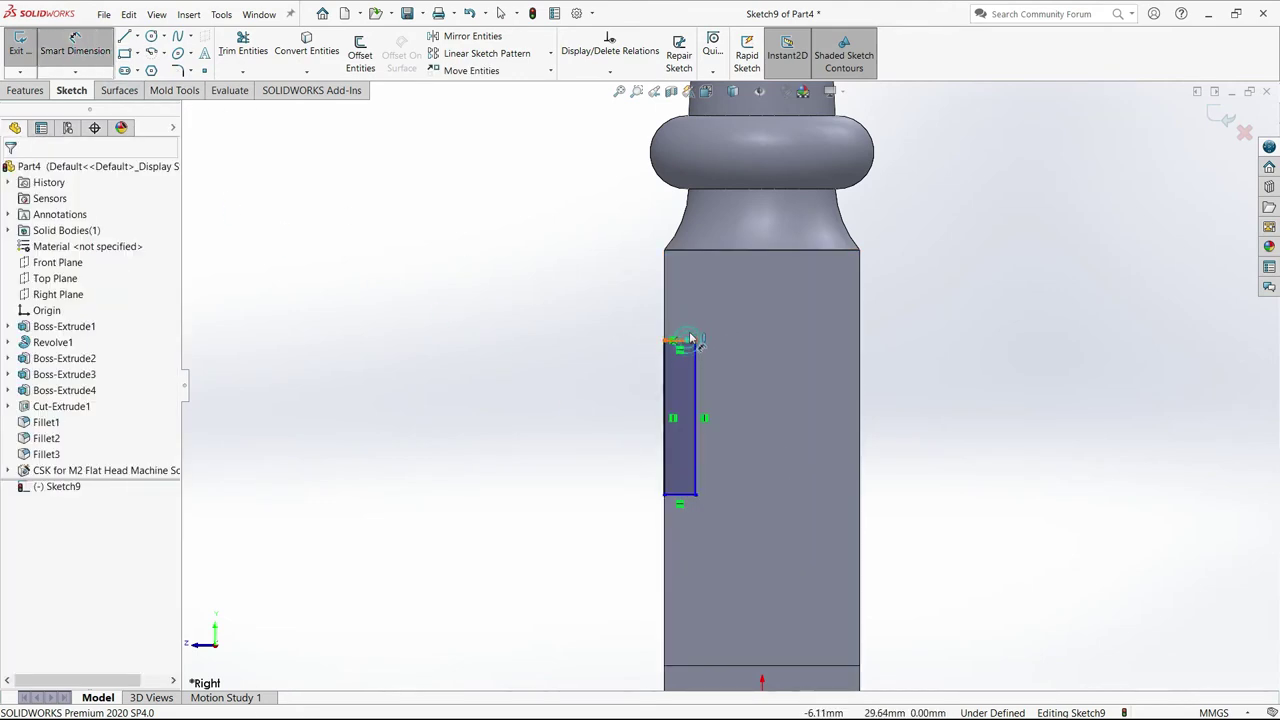
{"action": "left_click", "coordinate": [690, 340]}
{"action": "left_click", "coordinate": [752, 322]}
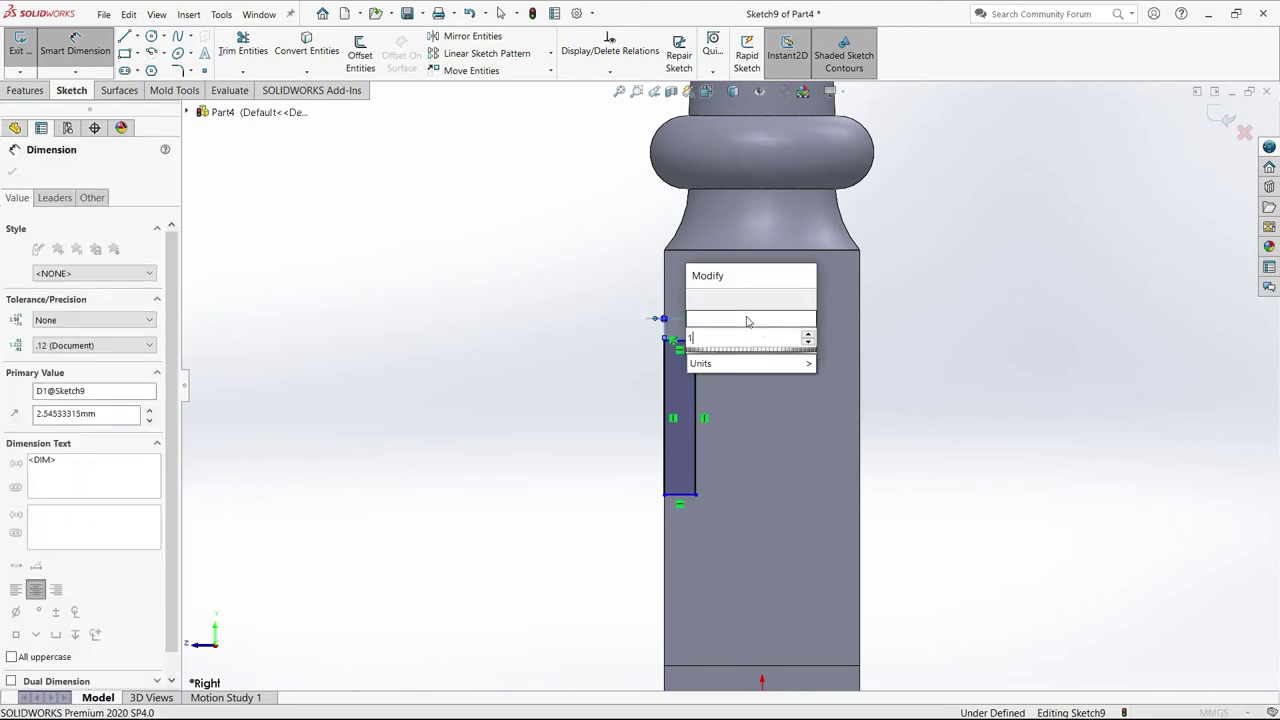
{"action": "left_click", "coordinate": [695, 300]}
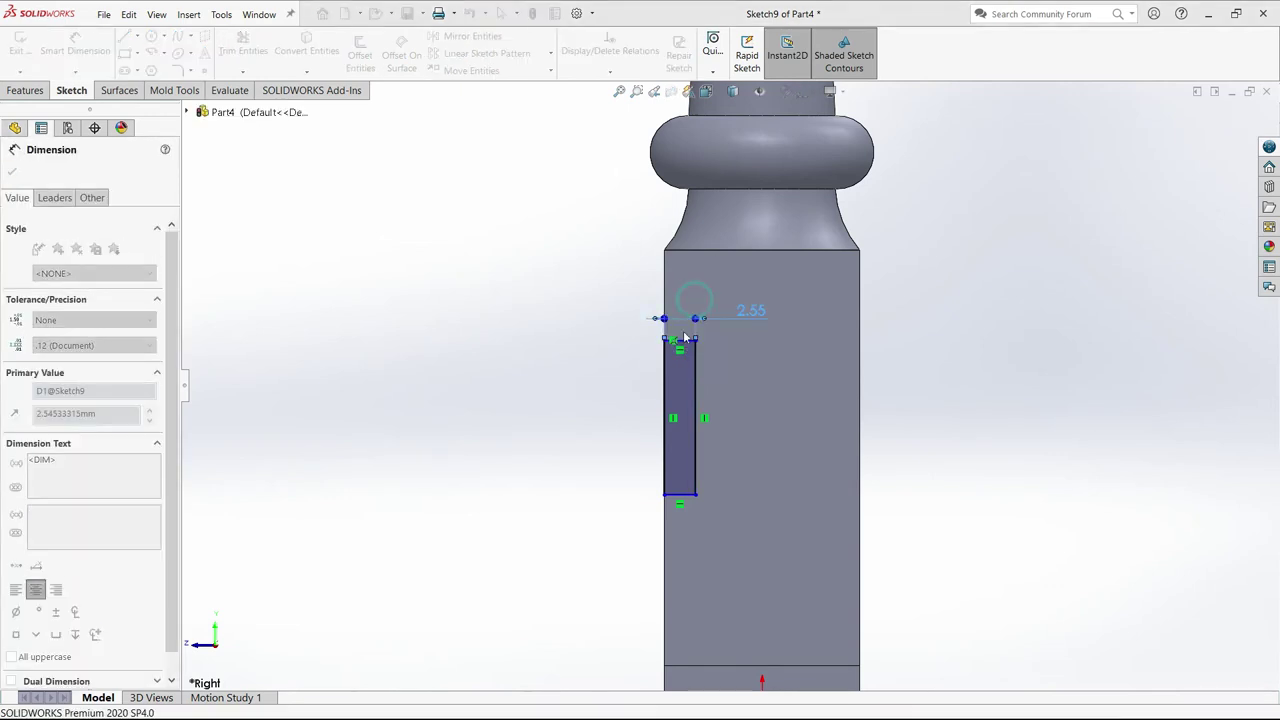
{"action": "left_click", "coordinate": [666, 390]}
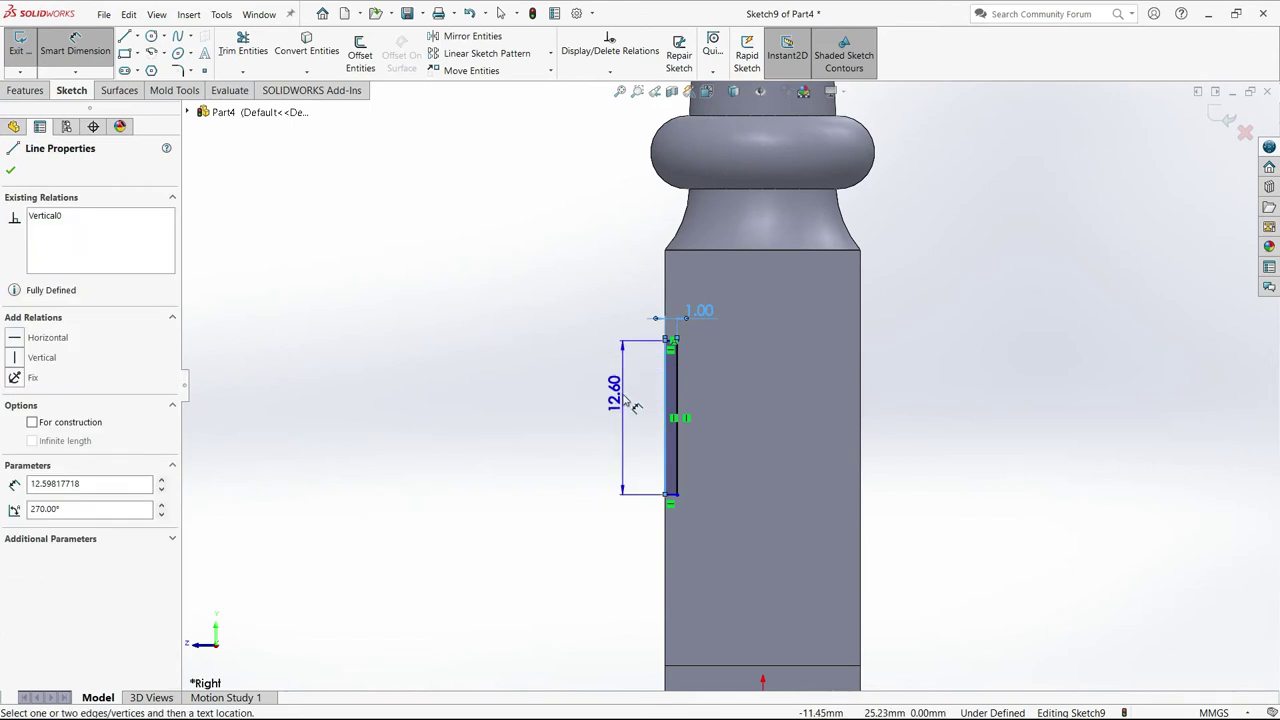
{"action": "left_click", "coordinate": [626, 398]}
{"action": "type", "text": "7"}
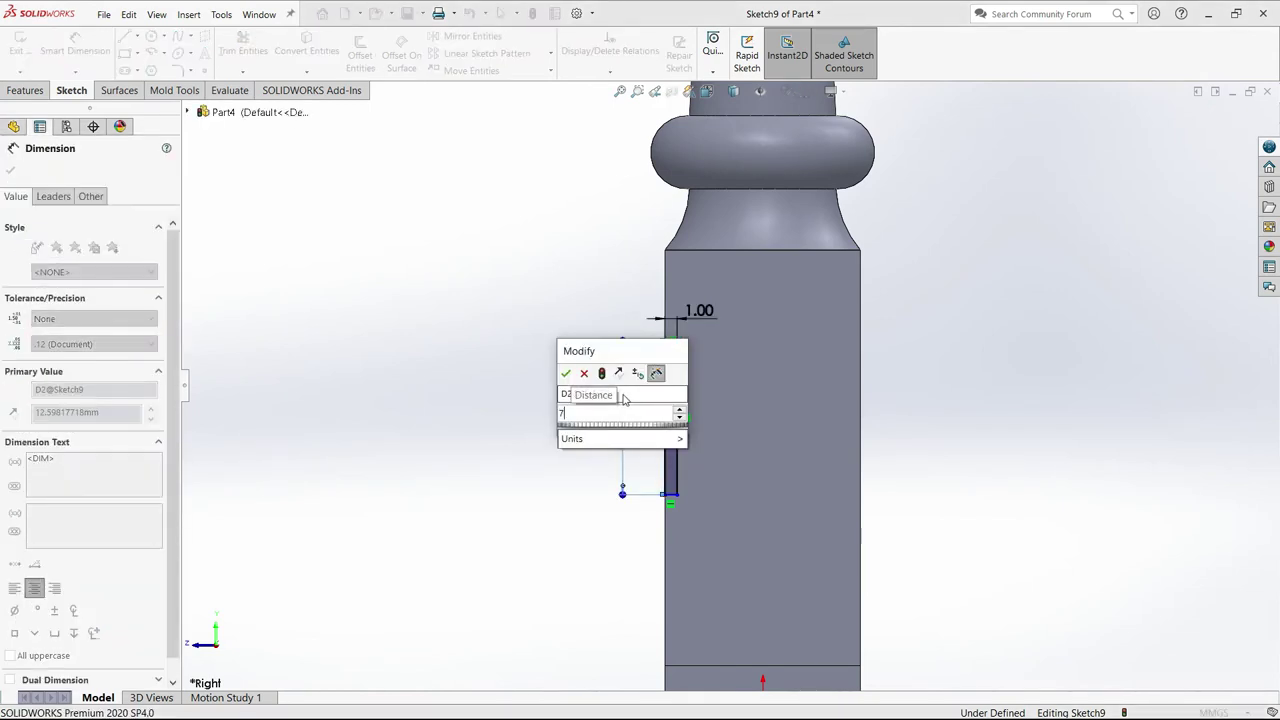
{"action": "key", "text": "Return"}
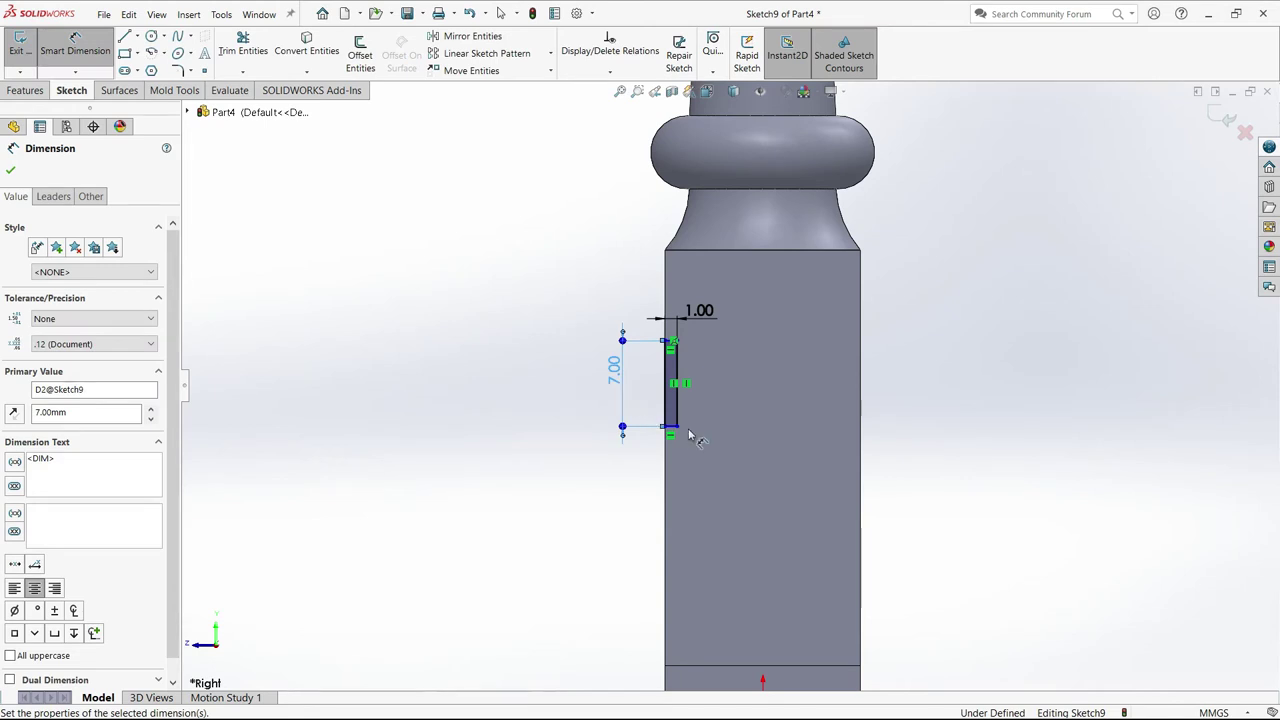
Dimension the rectangle's bottom 20 mm above the base.
{"action": "scroll", "coordinate": [705, 520], "scroll_direction": "up", "scroll_amount": 5}
{"action": "scroll", "coordinate": [707, 557], "scroll_direction": "down", "scroll_amount": 4}
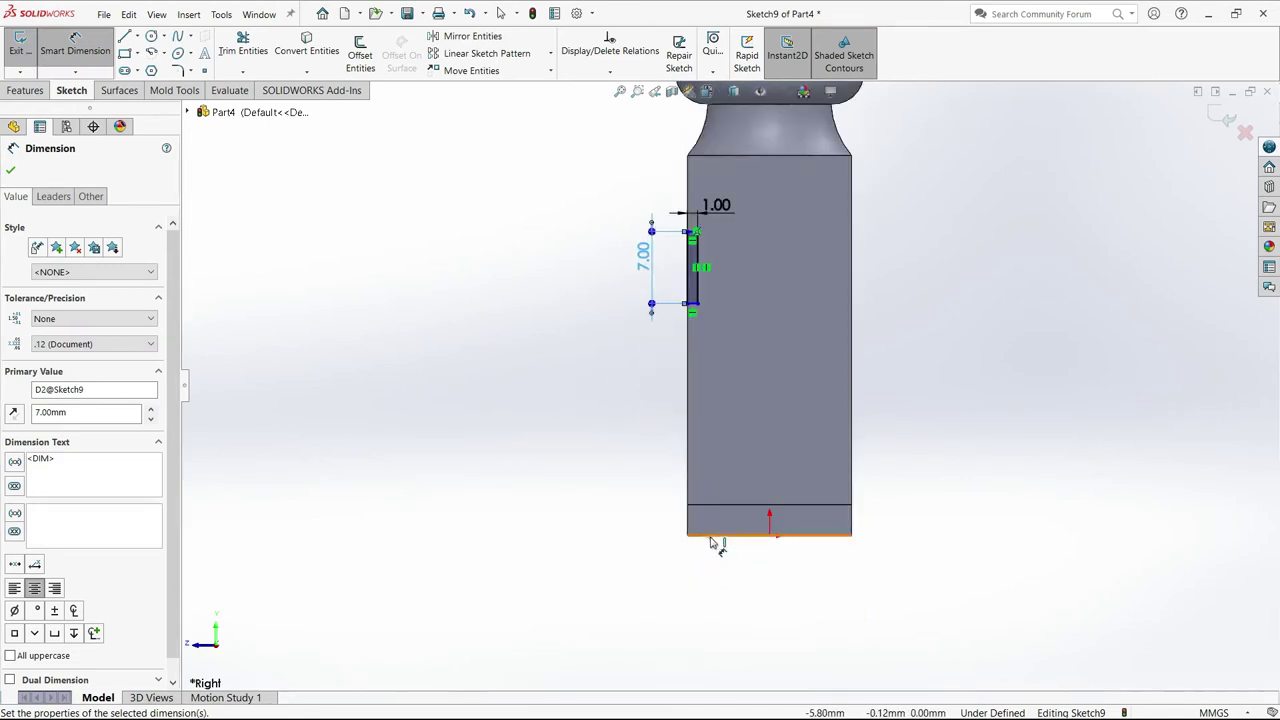
{"action": "scroll", "coordinate": [694, 318], "scroll_direction": "down", "scroll_amount": 3}
{"action": "scroll", "coordinate": [700, 318], "scroll_direction": "down", "scroll_amount": 2}
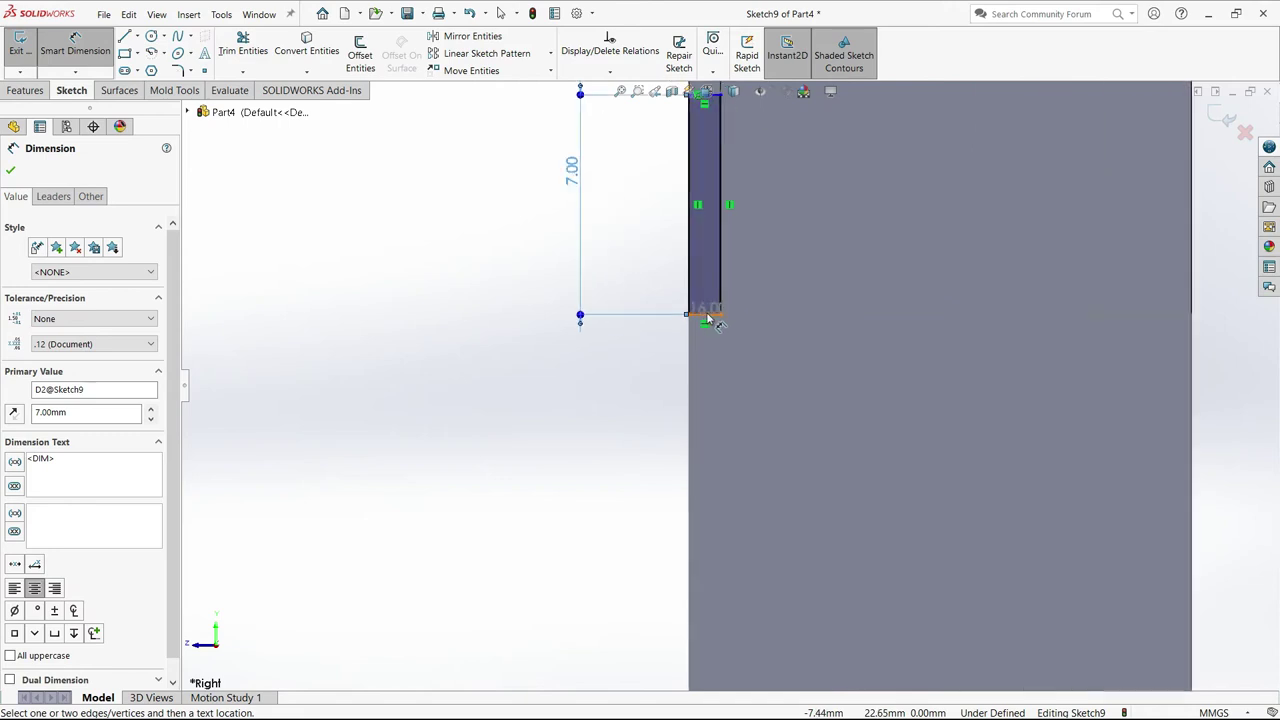
{"action": "left_click", "coordinate": [707, 318]}
{"action": "scroll", "coordinate": [707, 318], "scroll_direction": "up", "scroll_amount": 2}
{"action": "scroll", "coordinate": [694, 500], "scroll_direction": "up", "scroll_amount": 2}
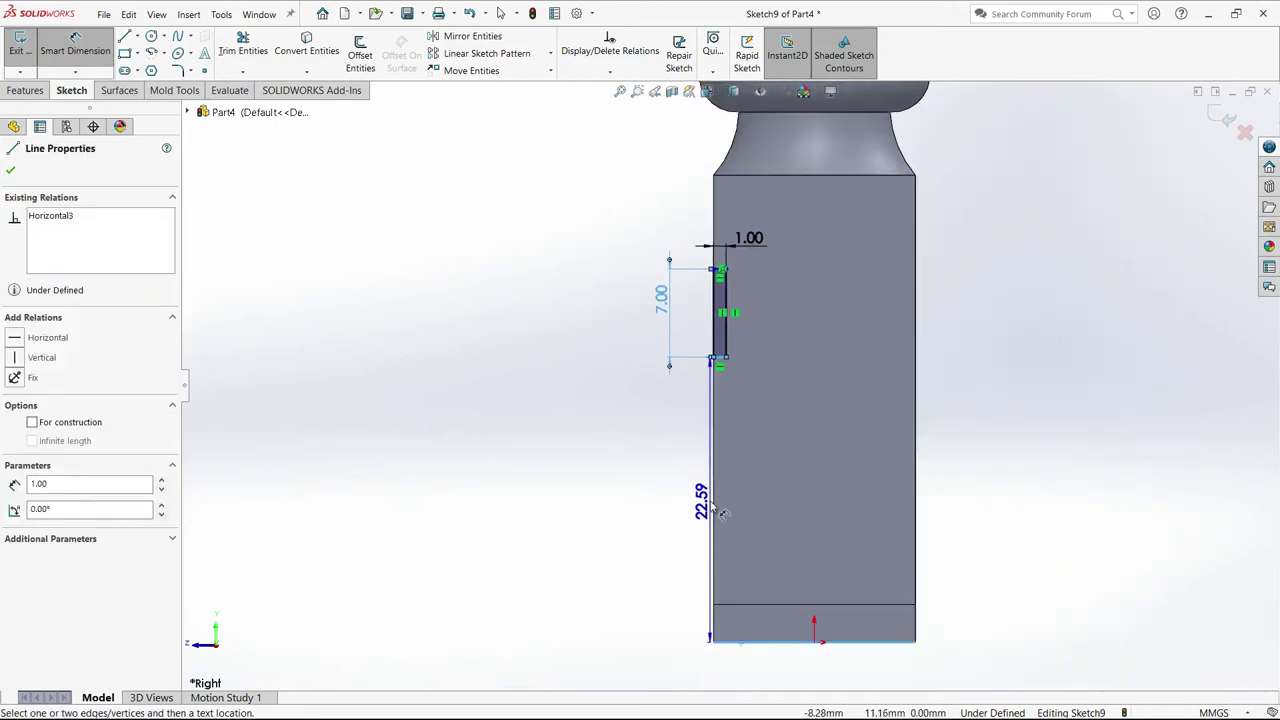
{"action": "left_click", "coordinate": [648, 512]}
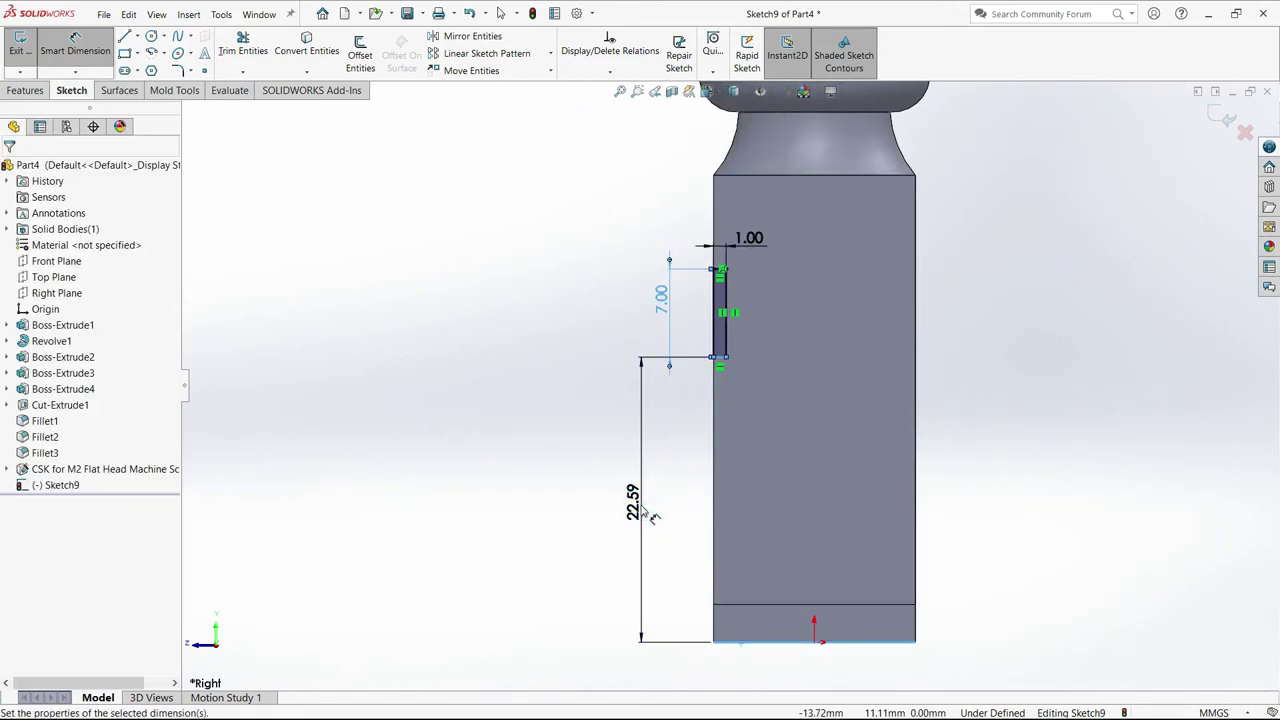
{"action": "type", "text": "20"}
{"action": "key", "text": "Return"}
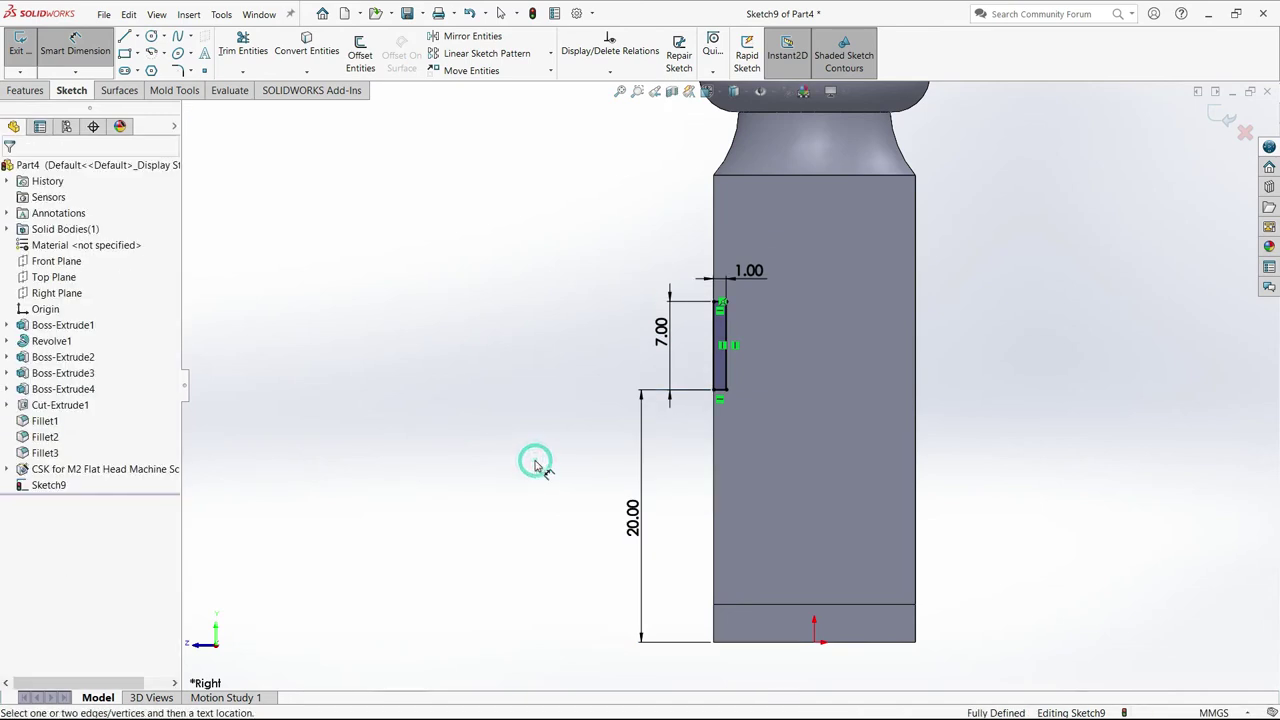
Extruded-cut the slot sketch Through All.
{"action": "left_click", "coordinate": [22, 92]}
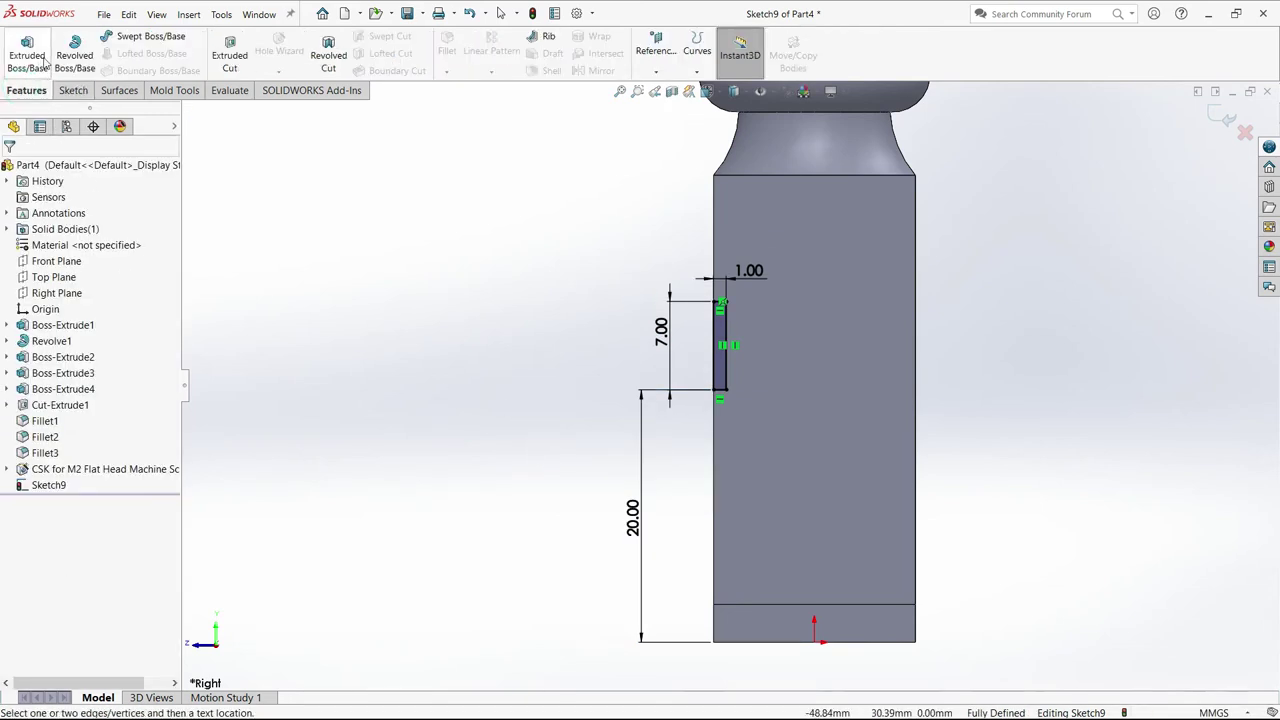
{"action": "left_click", "coordinate": [229, 52]}
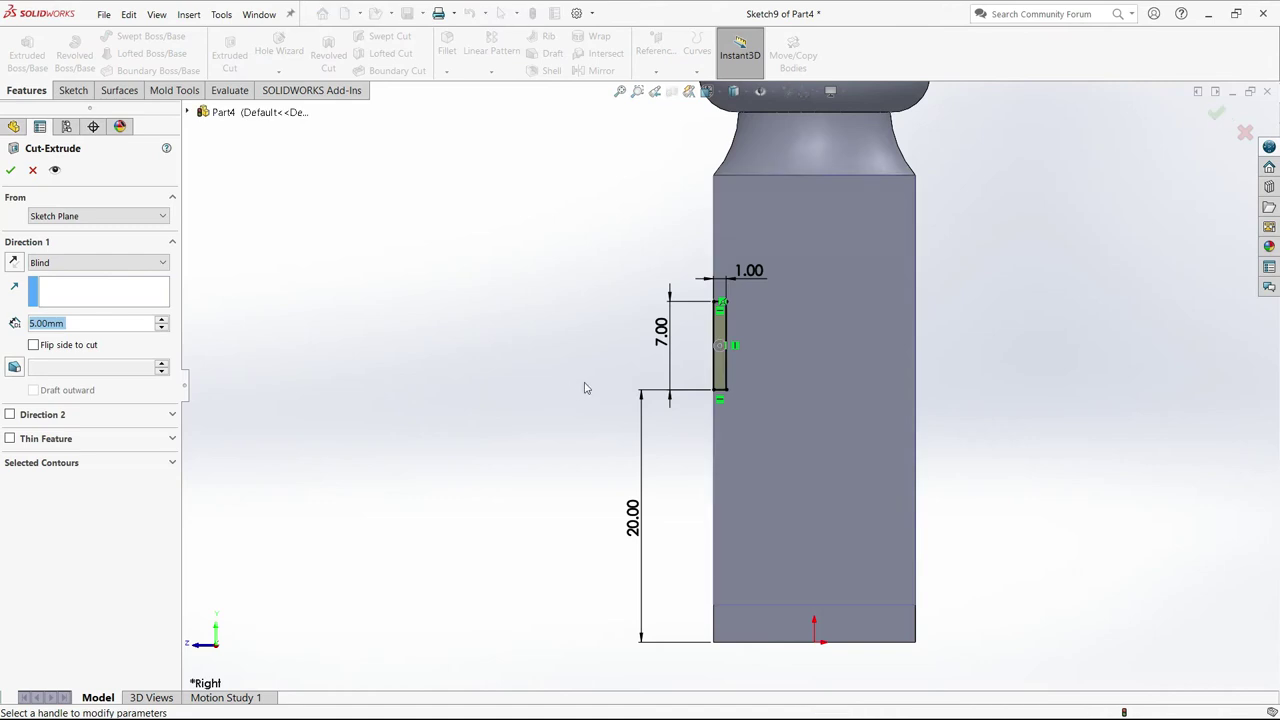
{"action": "left_click", "coordinate": [63, 262]}
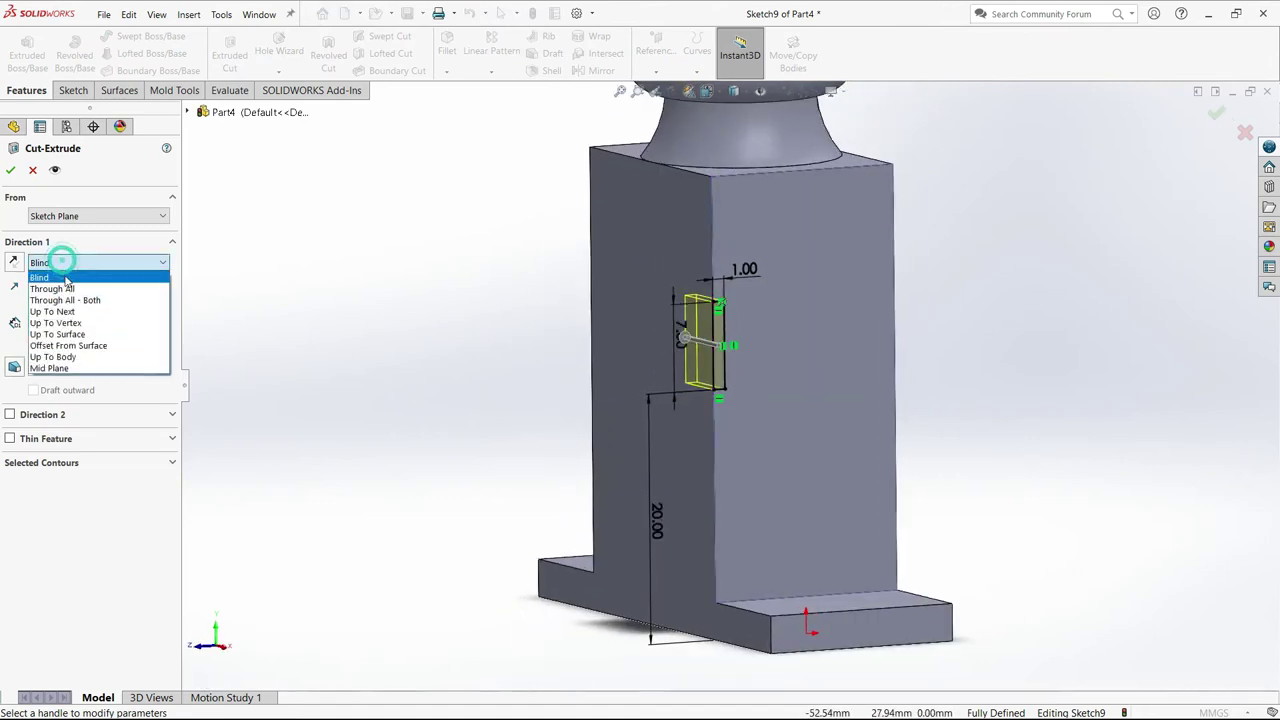
{"action": "left_click", "coordinate": [64, 288]}
{"action": "left_click", "coordinate": [10, 170]}
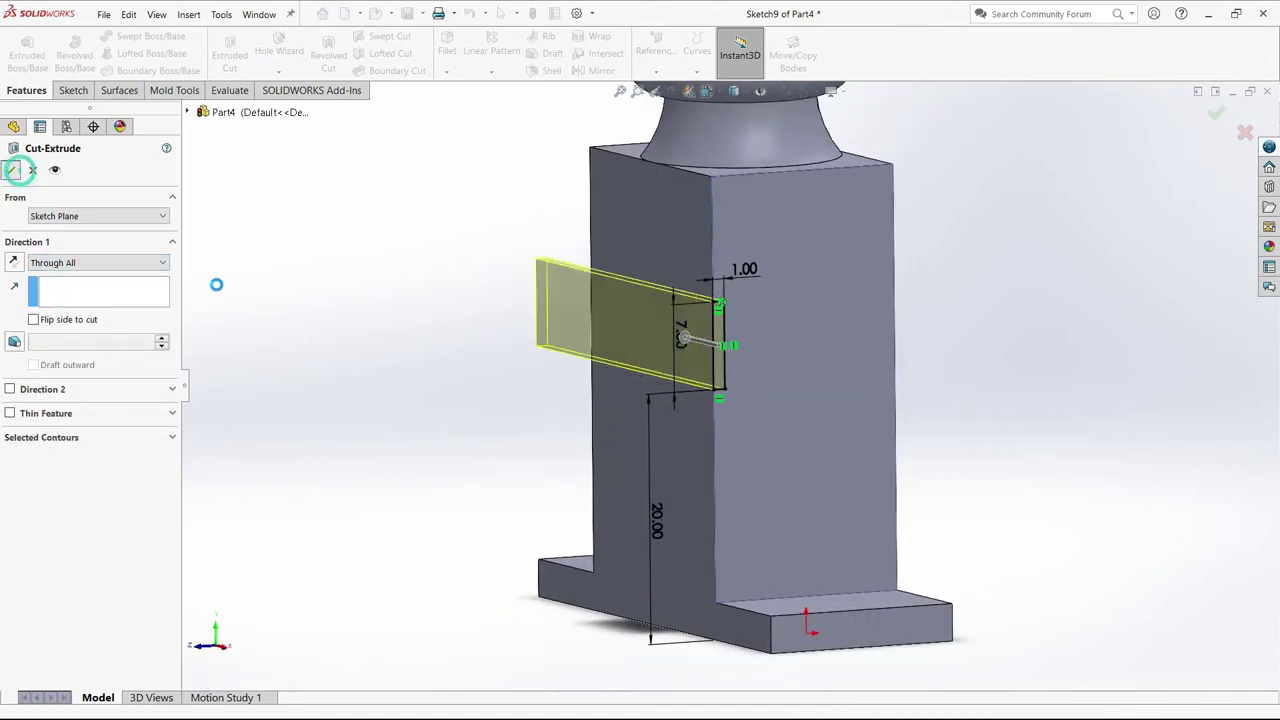
{"action": "left_click", "coordinate": [437, 399]}
{"action": "middle_click_drag", "start_coordinate": [437, 399], "coordinate": [768, 477]}
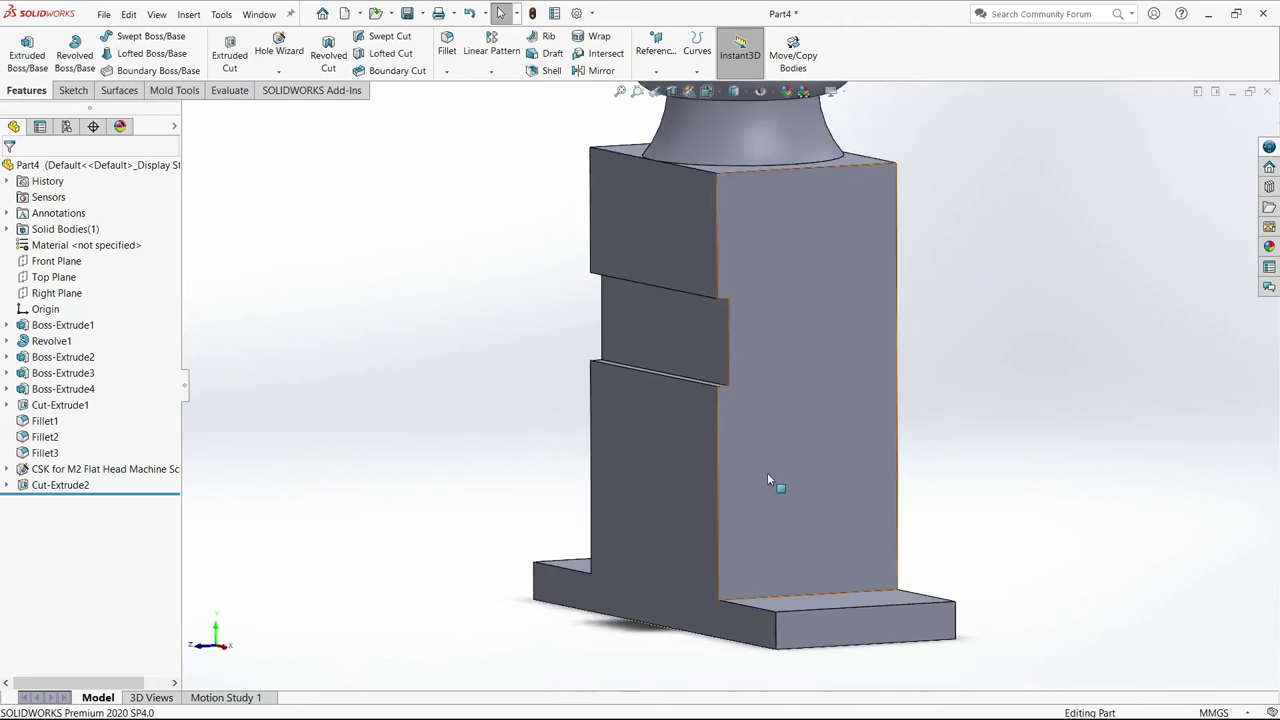
Start a sketch on the column's front face and draw a vertical centerline up from the origin.
{"action": "left_click", "coordinate": [812, 458]}
{"action": "left_click", "coordinate": [848, 420]}
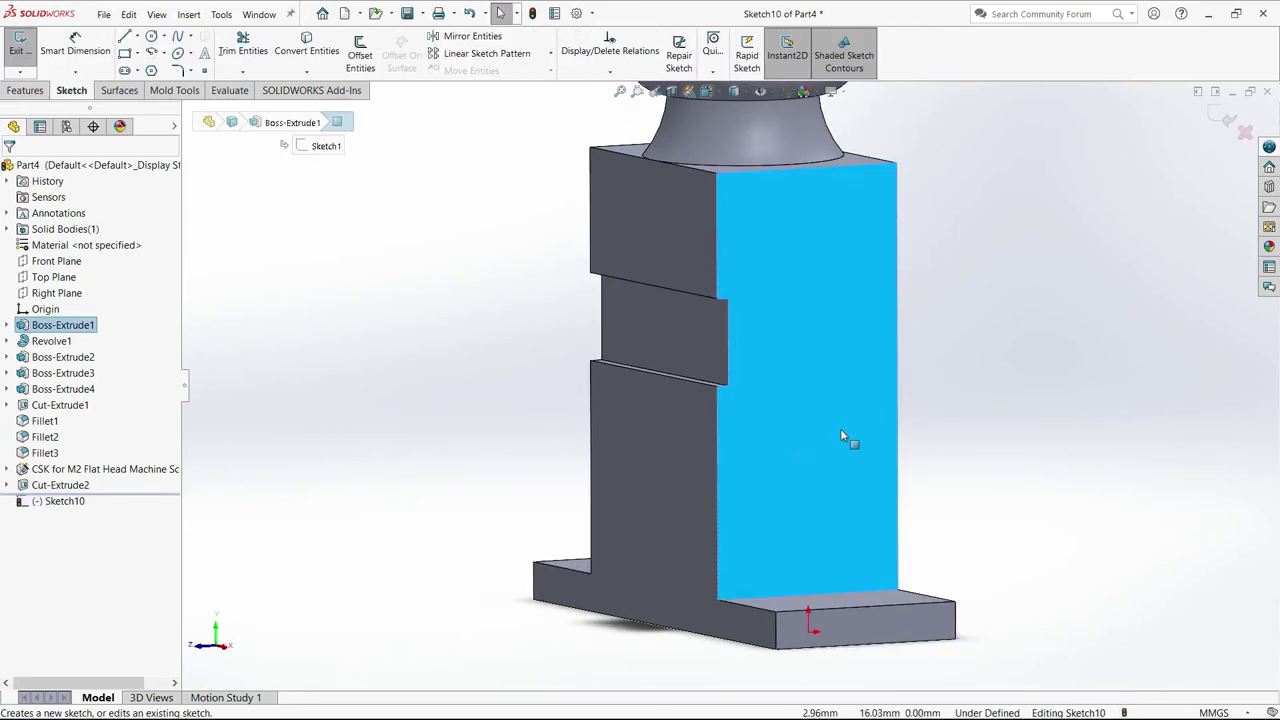
{"action": "key", "text": "space"}
{"action": "left_click", "coordinate": [992, 523]}
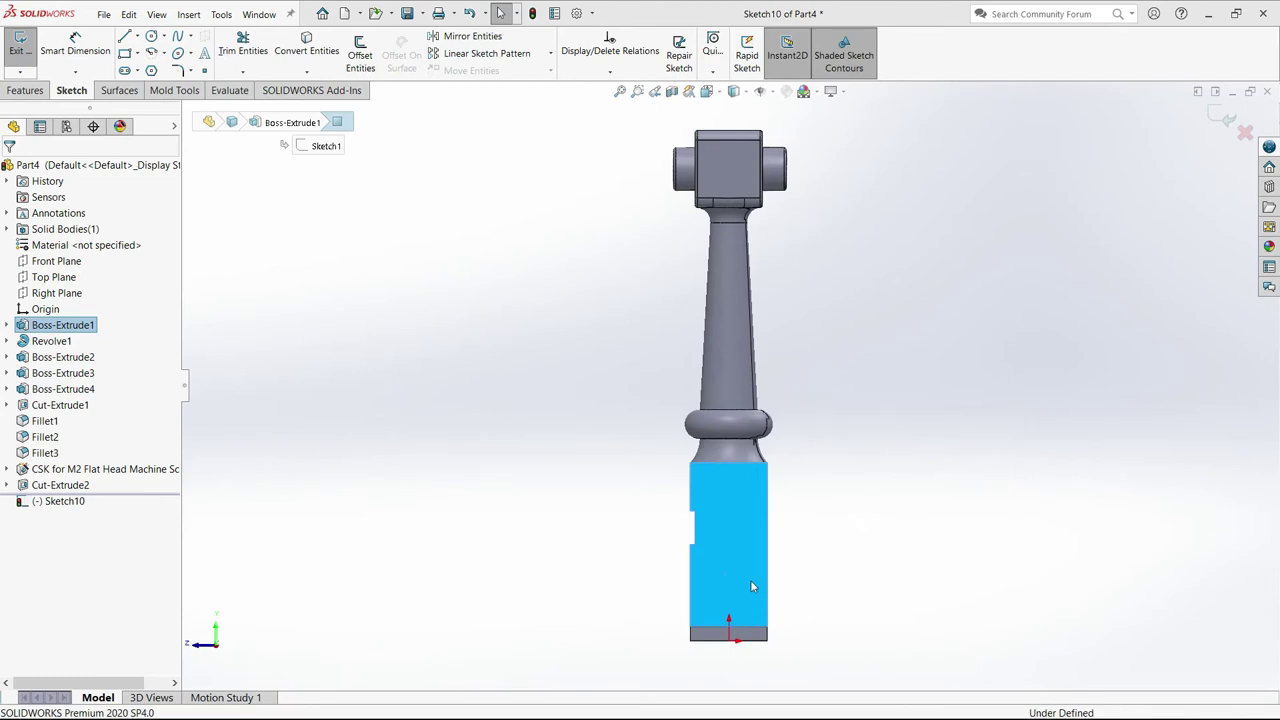
{"action": "left_click", "coordinate": [150, 40]}
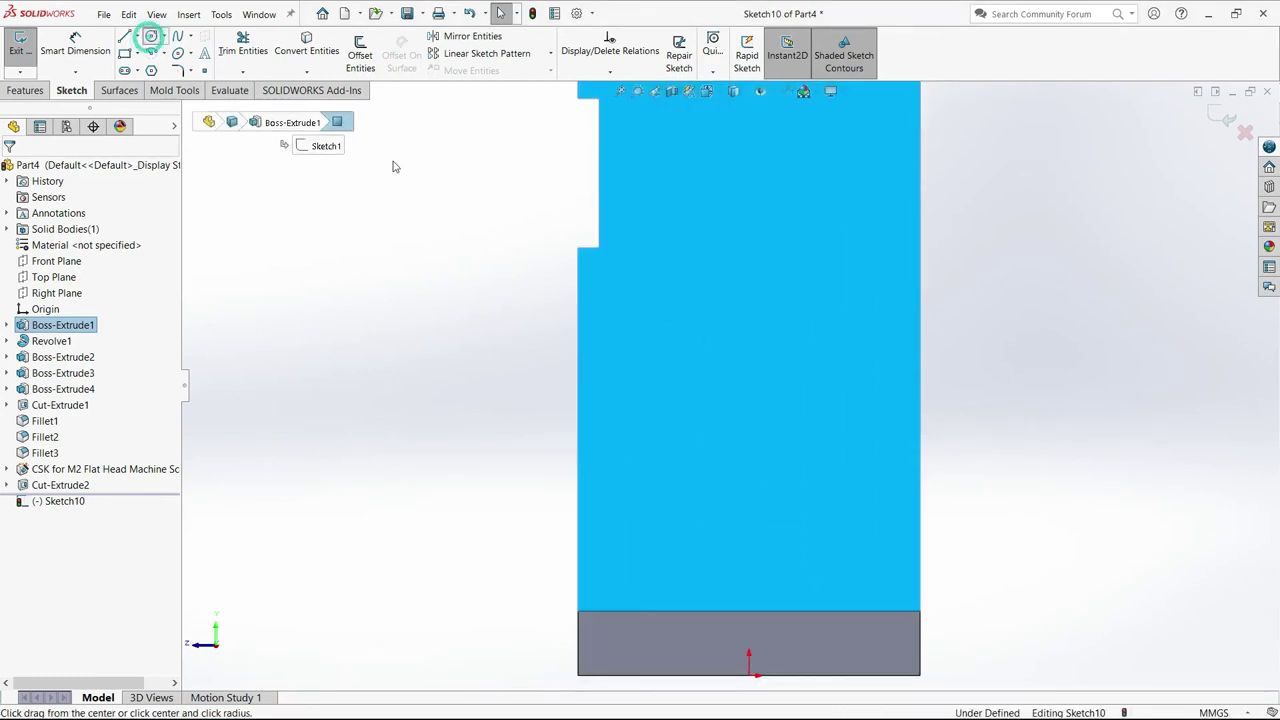
{"action": "left_click", "coordinate": [138, 37]}
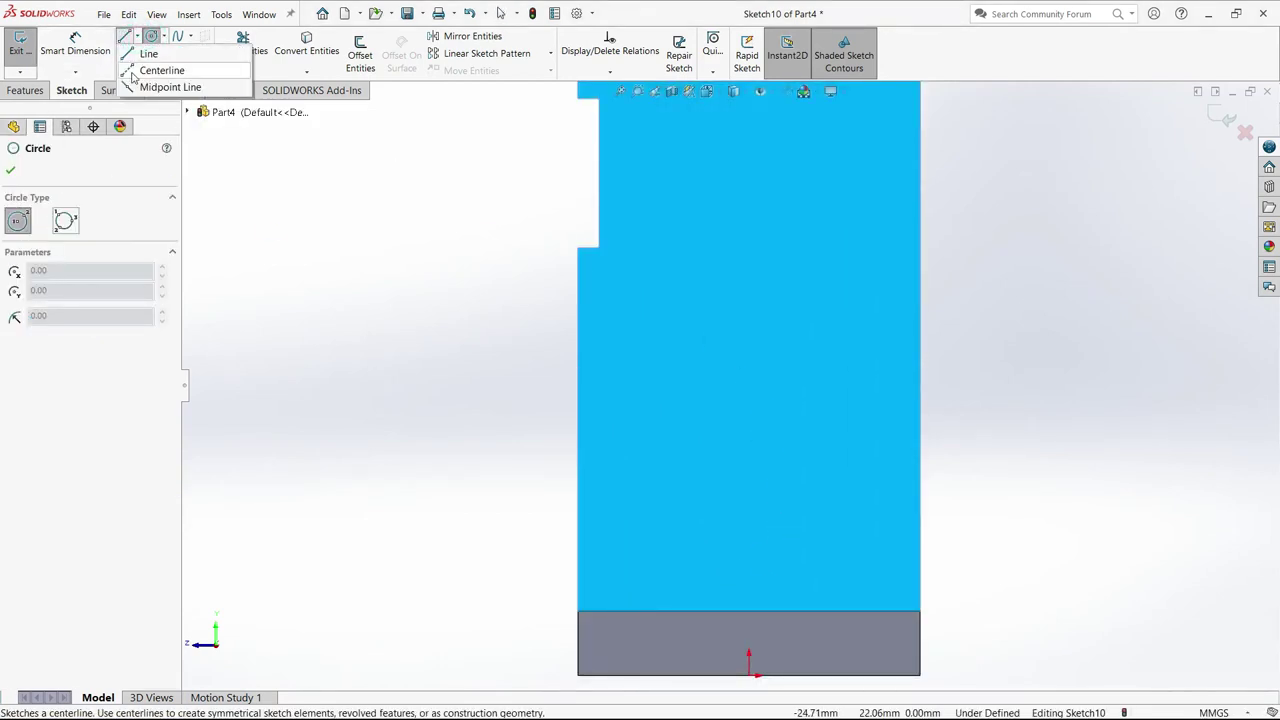
{"action": "left_click", "coordinate": [140, 70]}
{"action": "left_click", "coordinate": [749, 677]}
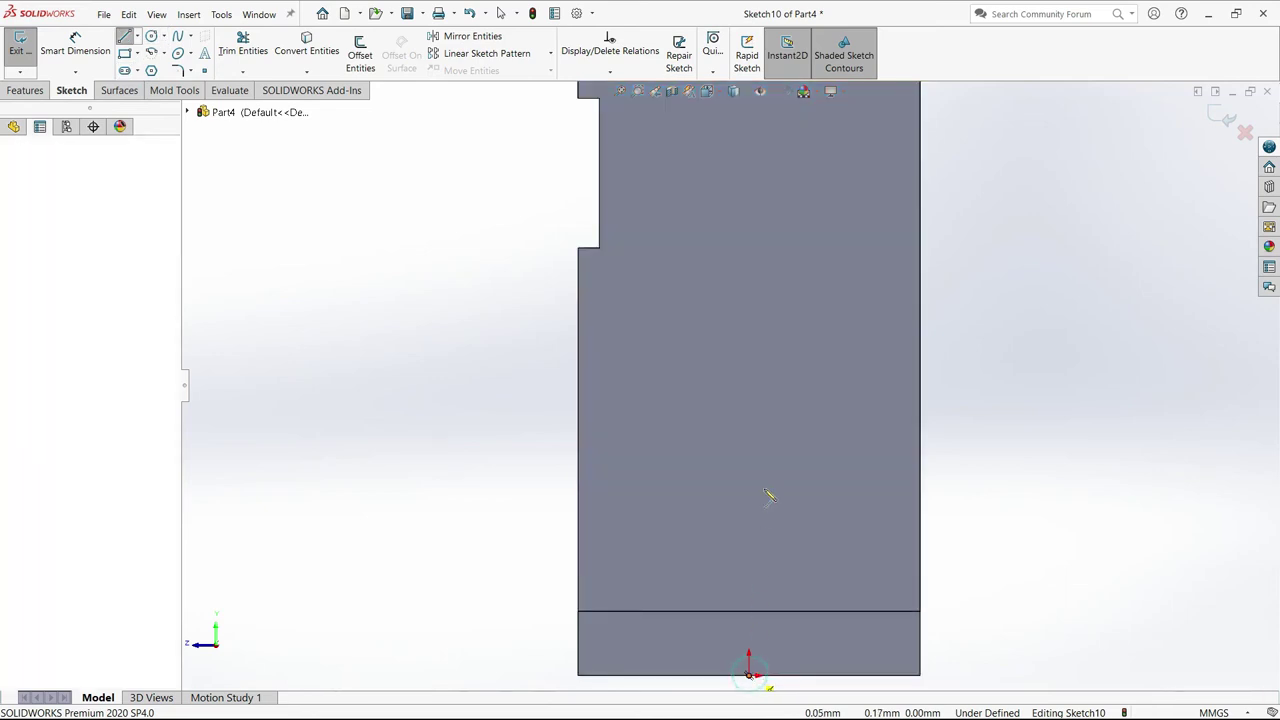
{"action": "left_click", "coordinate": [749, 380]}
{"action": "right_click", "coordinate": [787, 405]}
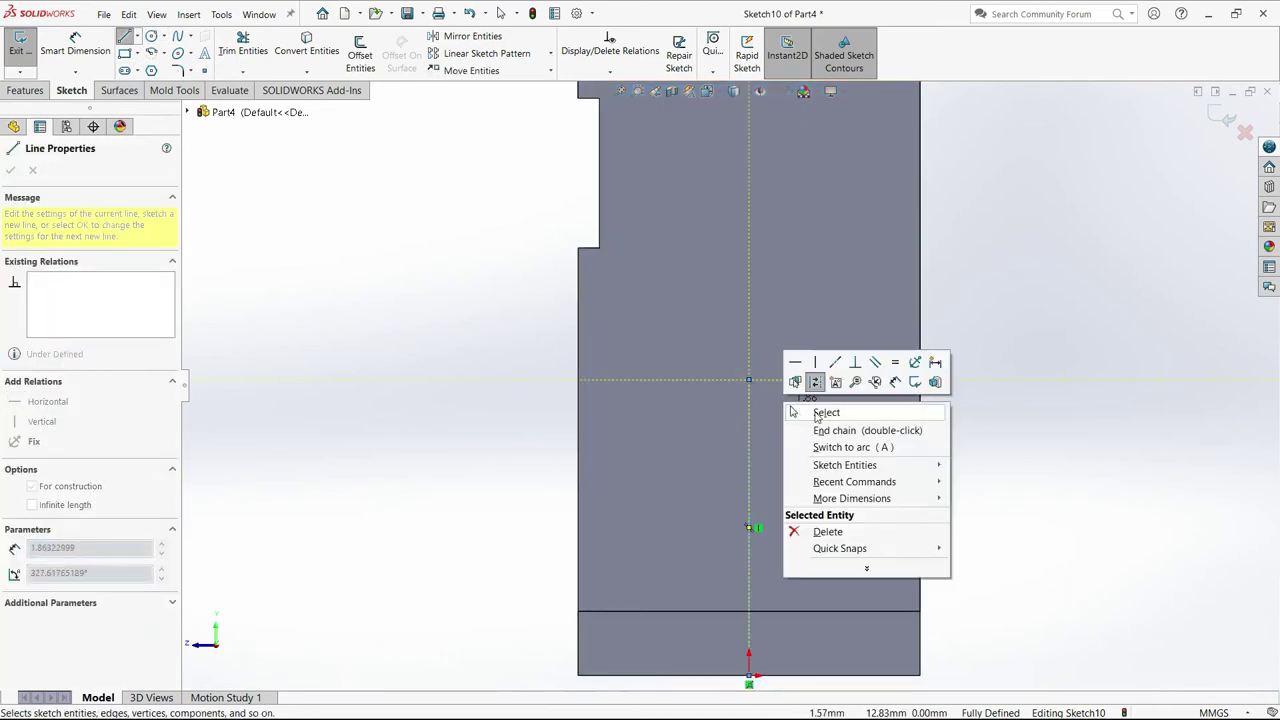
{"action": "left_click", "coordinate": [812, 412]}
Draw a circle at the centerline's top end and dimension it Ø6 mm.
{"action": "left_click", "coordinate": [152, 37]}
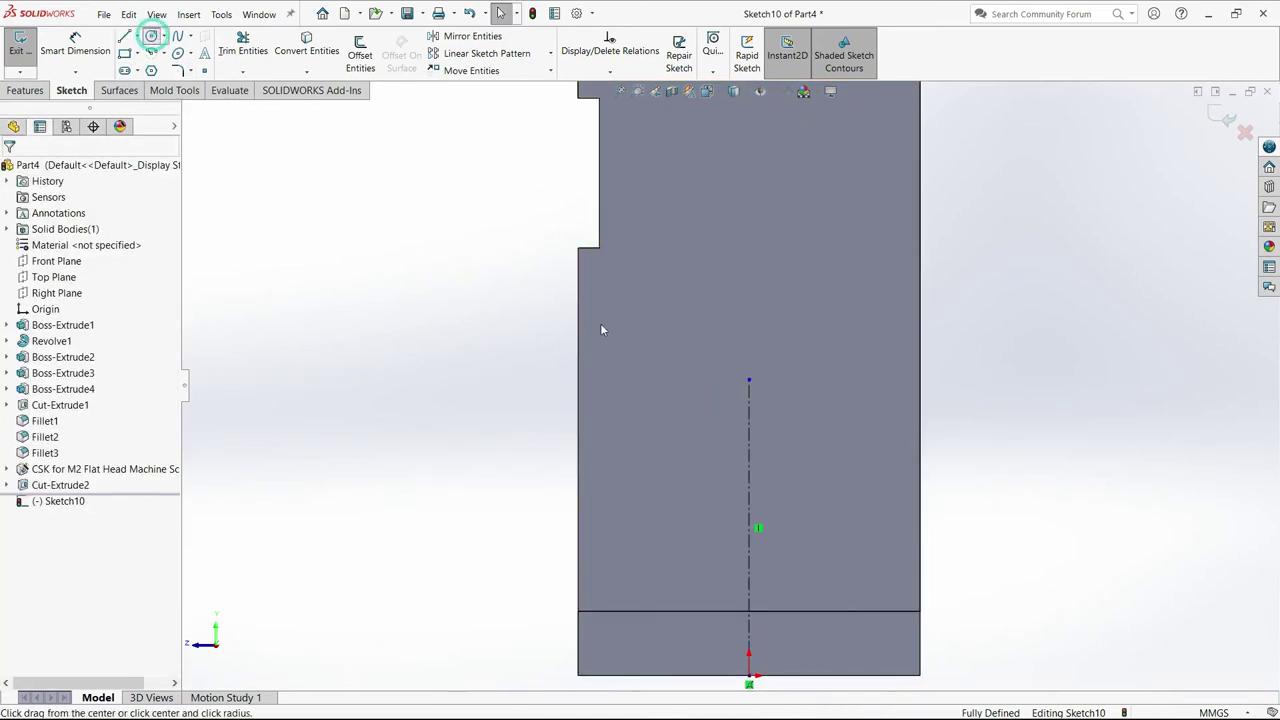
{"action": "left_click", "coordinate": [749, 381]}
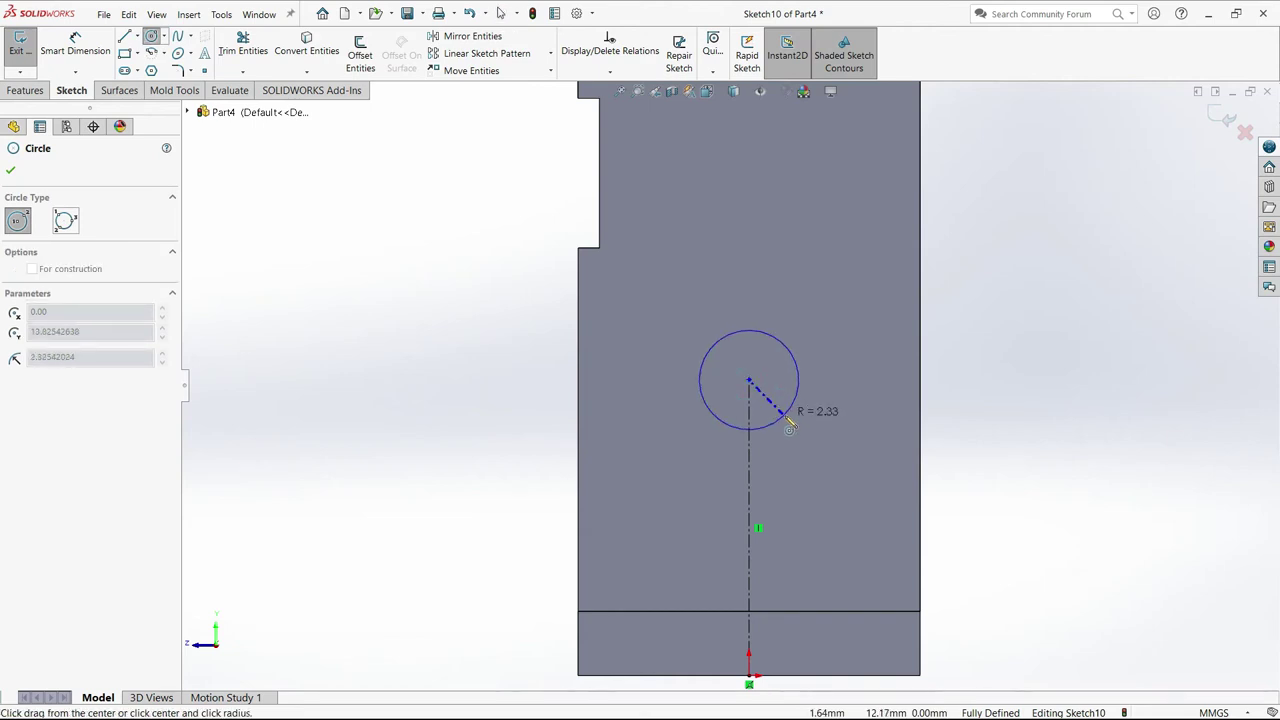
{"action": "left_click", "coordinate": [790, 422]}
{"action": "left_click", "coordinate": [75, 45]}
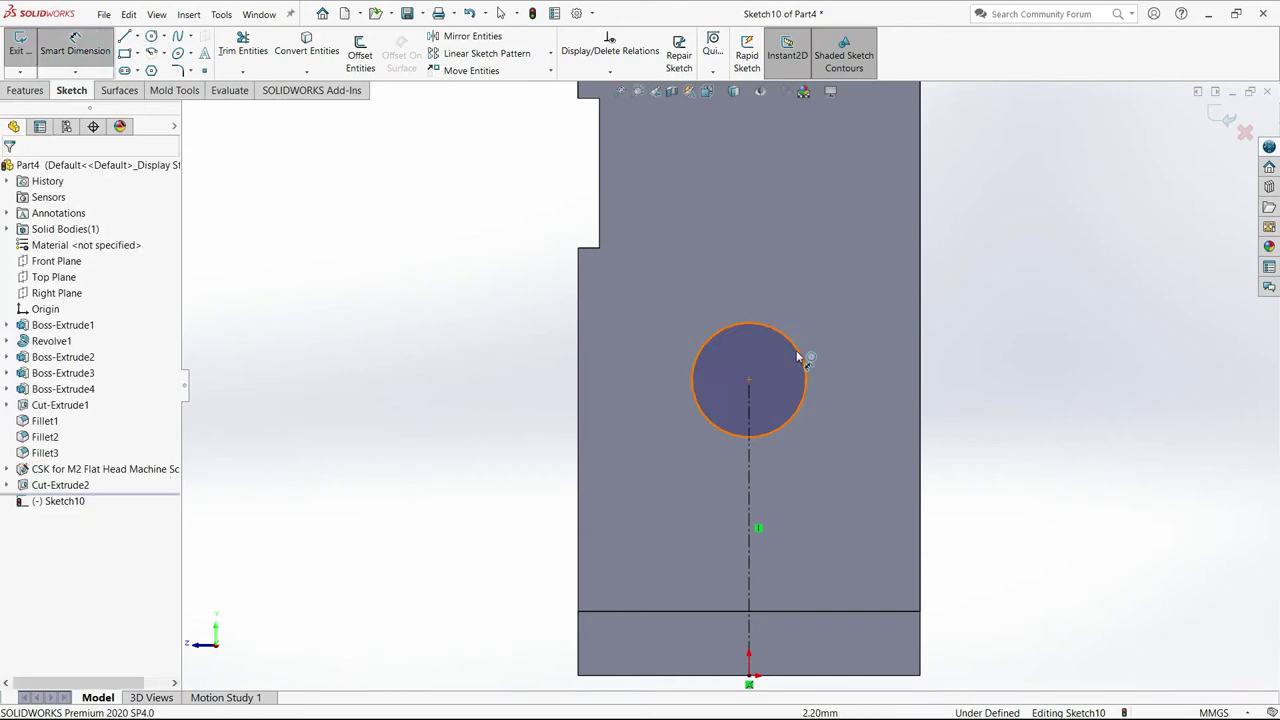
{"action": "left_click", "coordinate": [804, 354]}
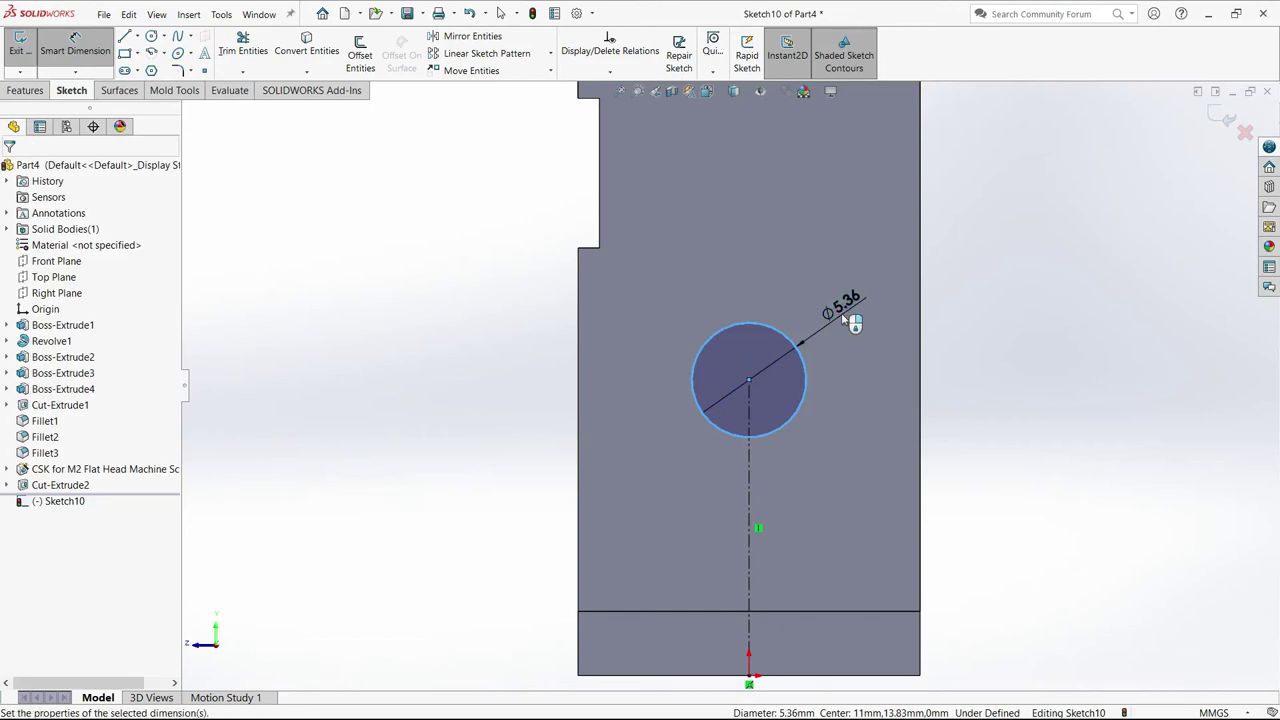
{"action": "left_click", "coordinate": [845, 318]}
{"action": "left_click", "coordinate": [789, 297]}
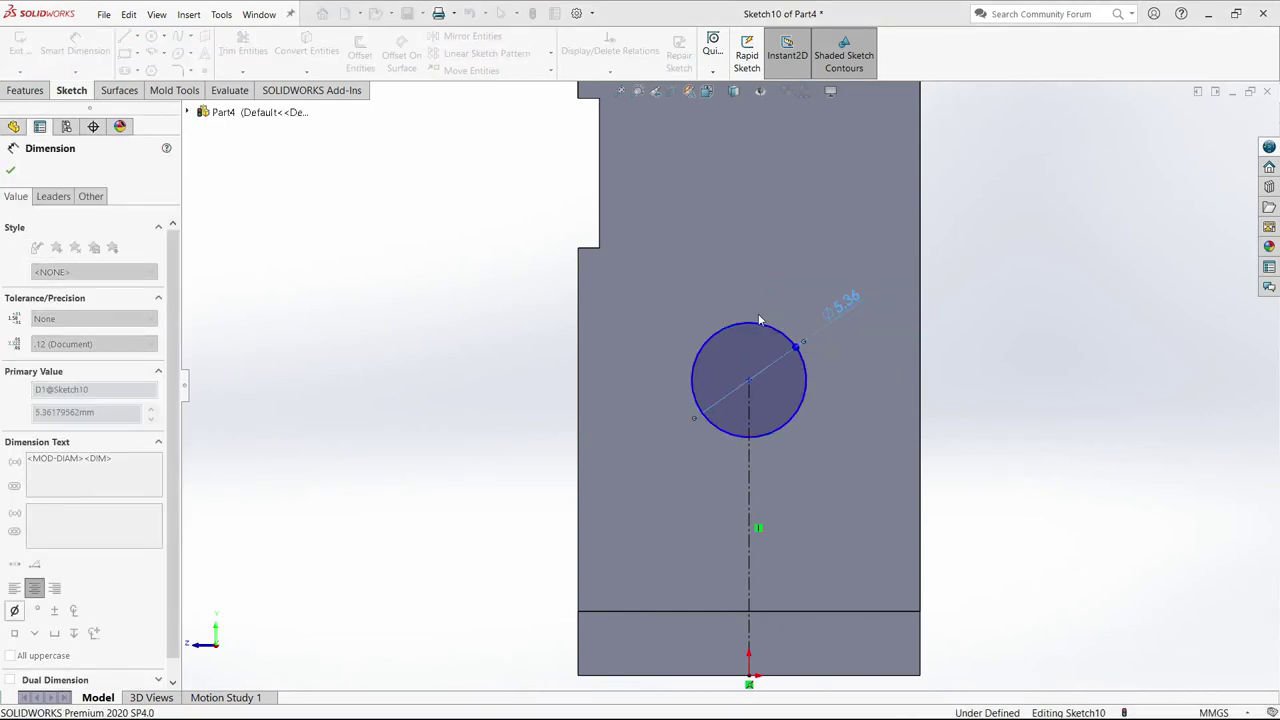
Dimension the centerline so the circle centre sits 16 mm above the origin.
{"action": "left_click", "coordinate": [749, 458]}
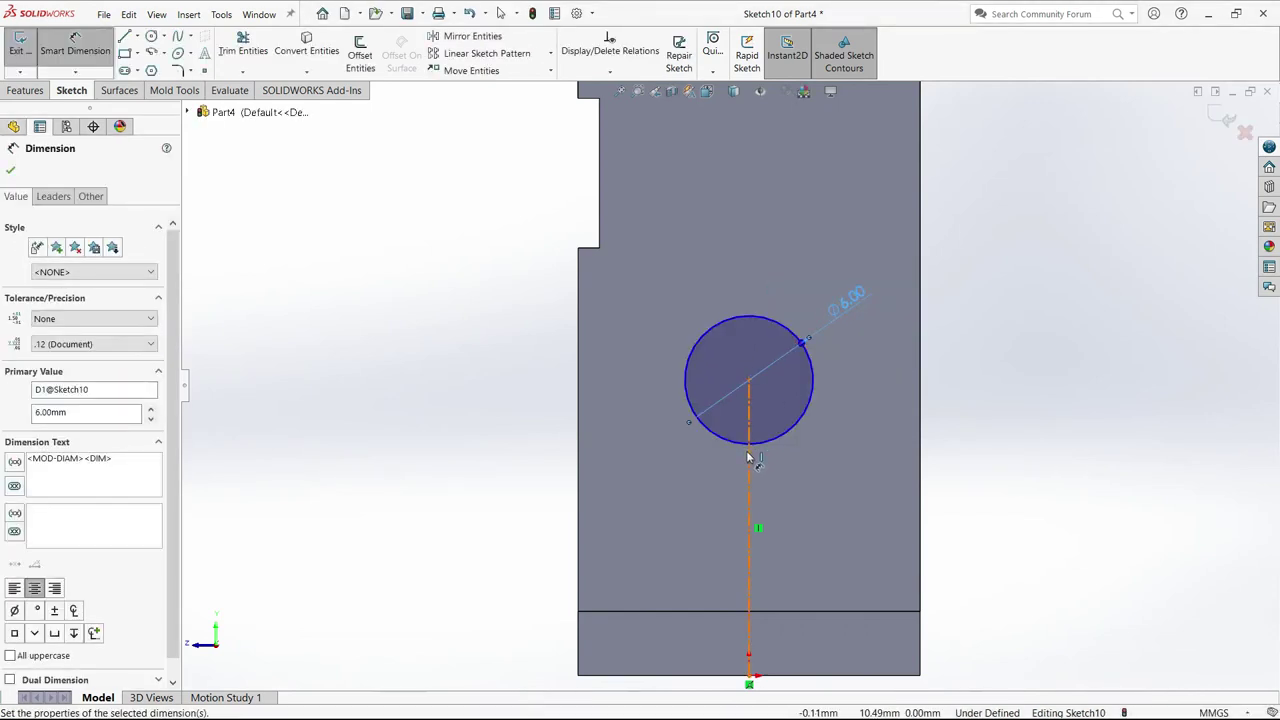
{"action": "left_click", "coordinate": [455, 482]}
{"action": "type", "text": "16"}
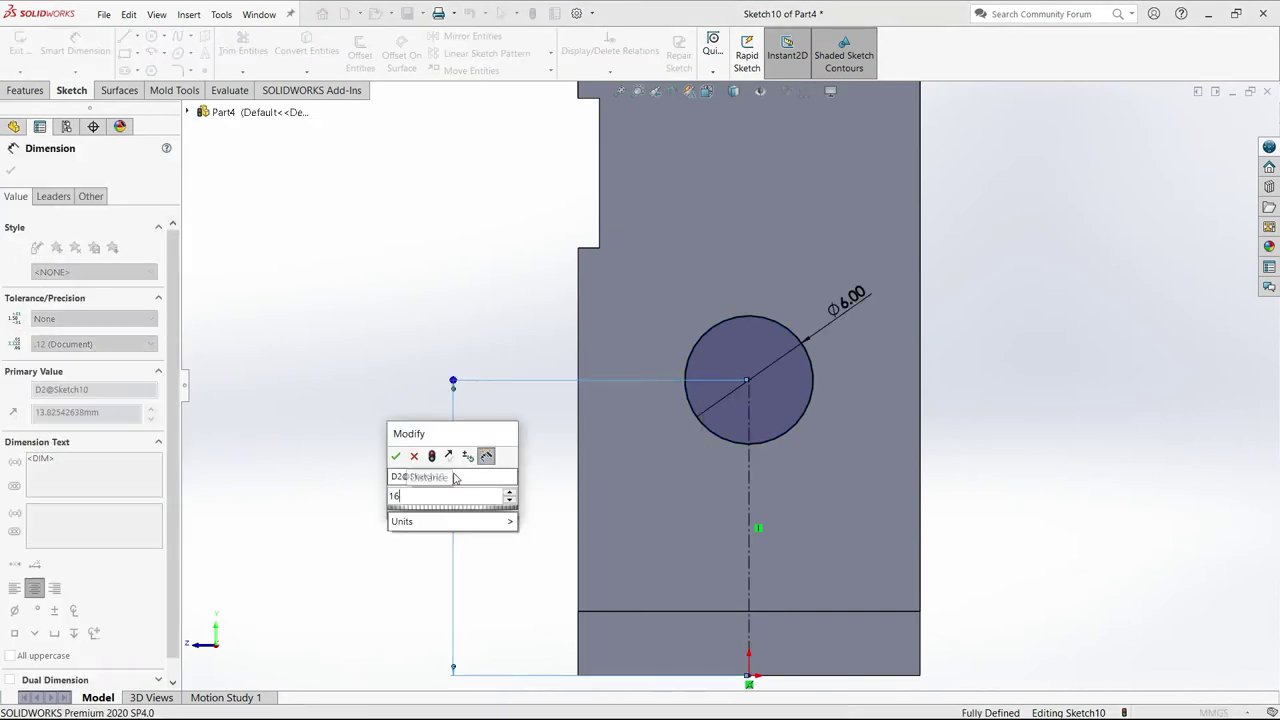
{"action": "left_click", "coordinate": [396, 456]}
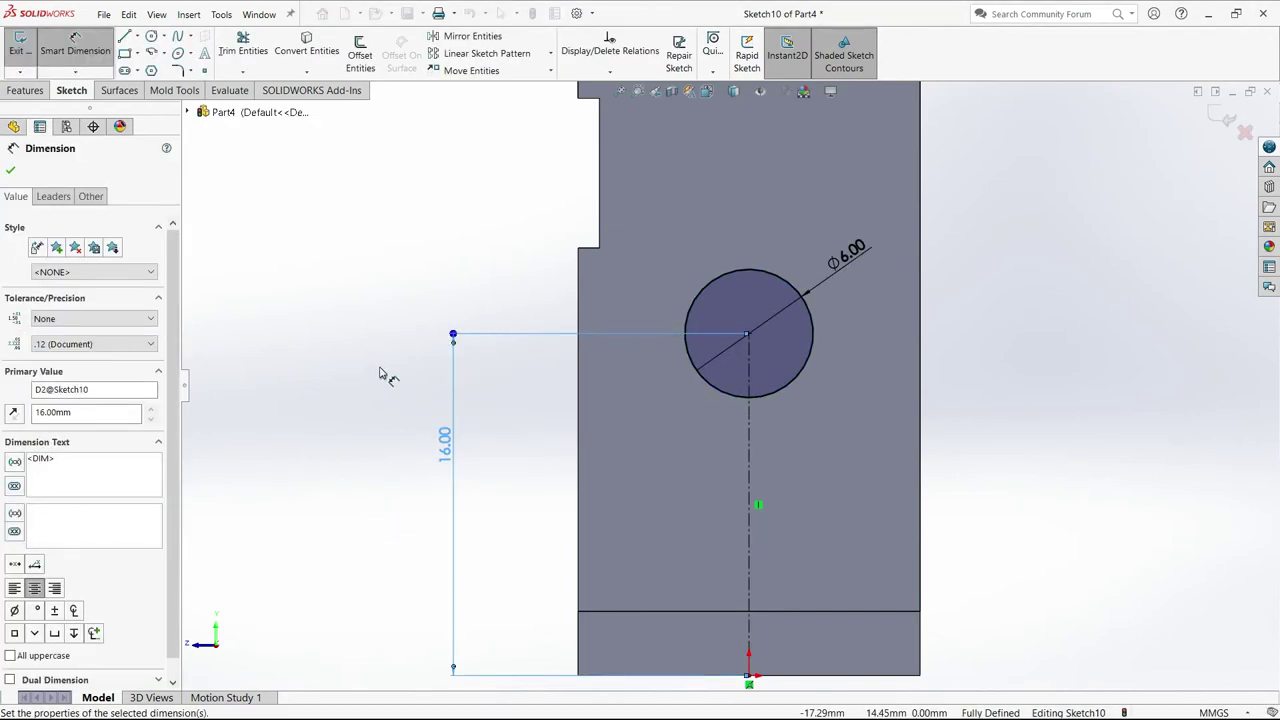
{"action": "left_click", "coordinate": [378, 365]}
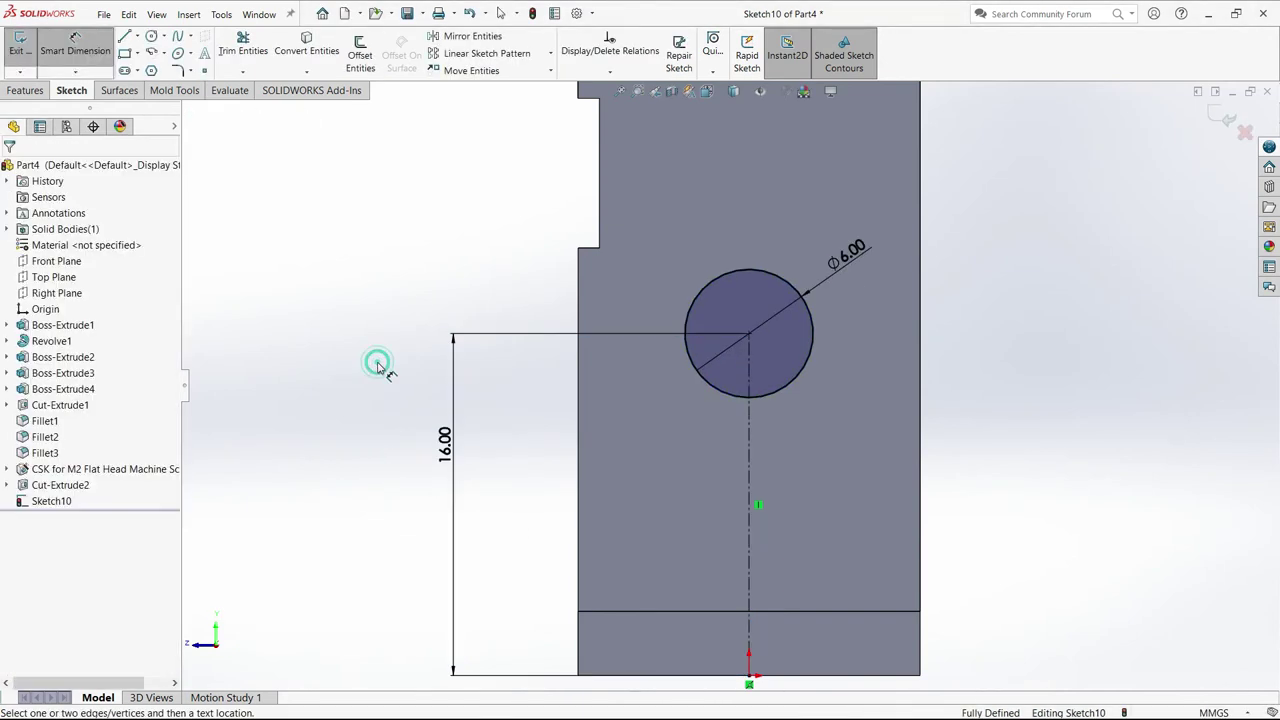
{"action": "left_click", "coordinate": [26, 91]}
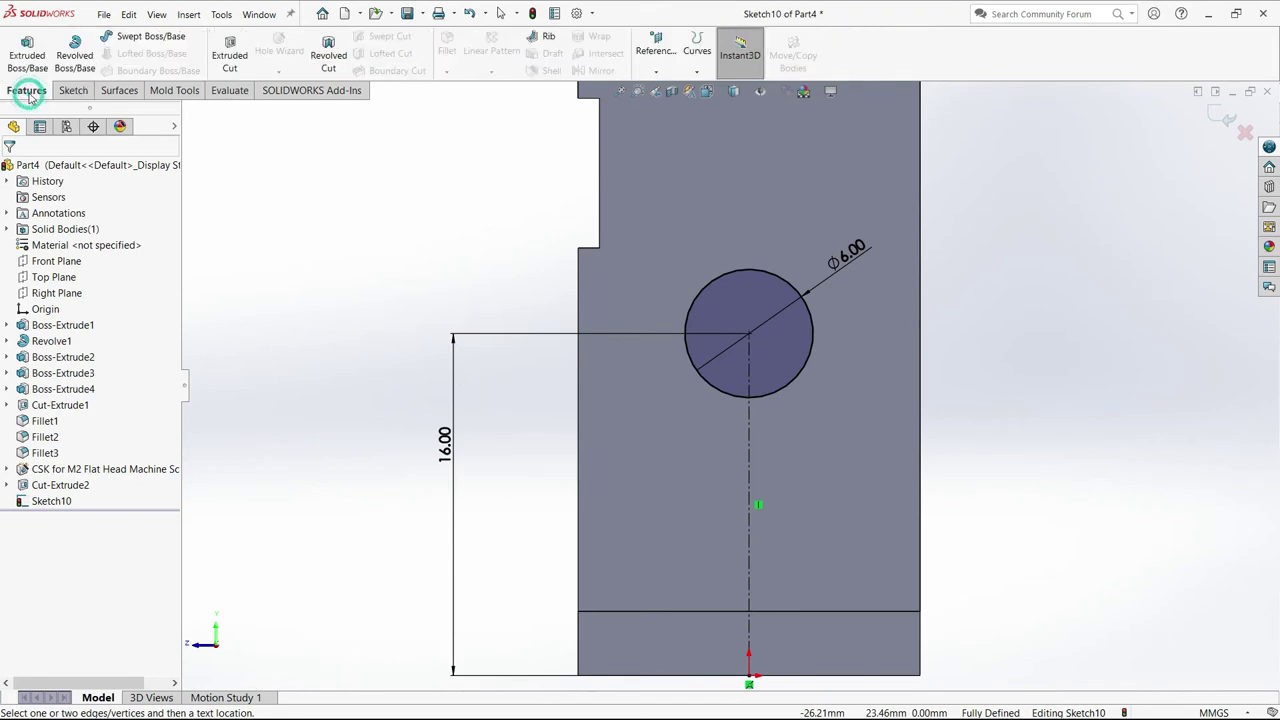
Cut the Ø6 mm circle 4 mm deep (Blind), then start a sketch on the hole's flat bottom.
{"action": "left_click", "coordinate": [226, 58]}
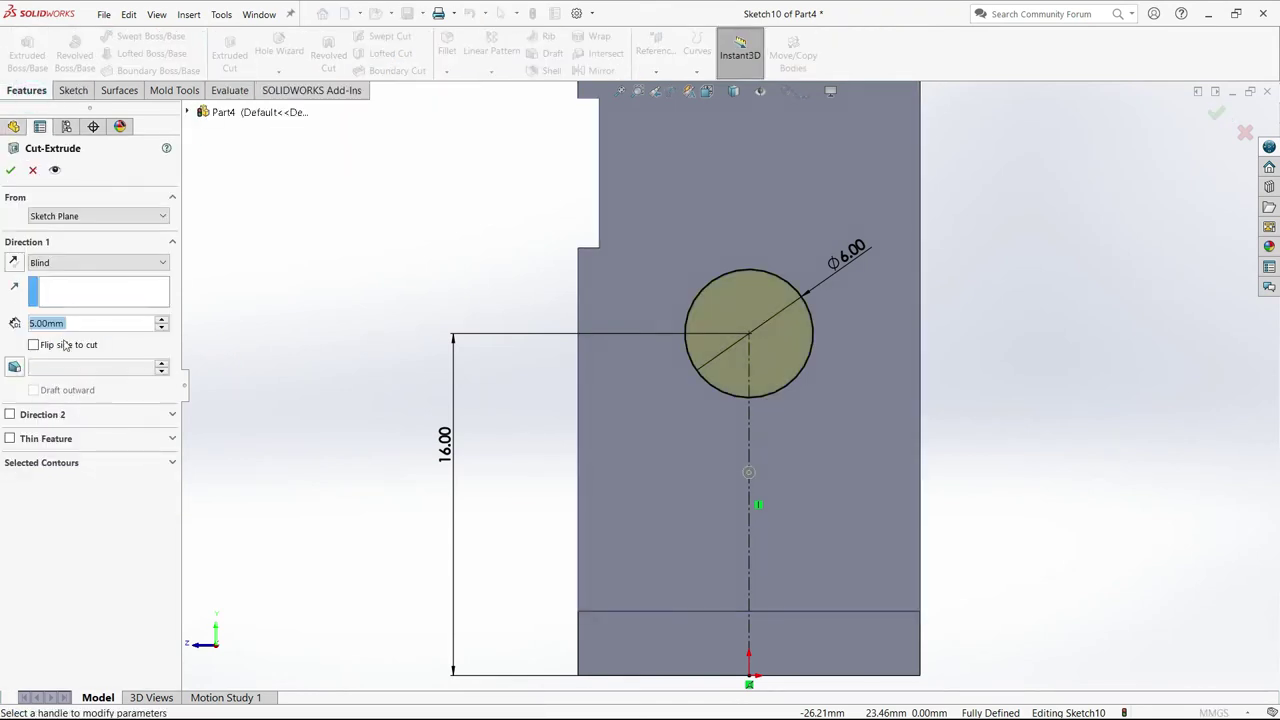
{"action": "scroll", "coordinate": [66, 323], "scroll_direction": "down", "scroll_amount": 1}
{"action": "middle_click_drag", "start_coordinate": [434, 297], "coordinate": [475, 278]}
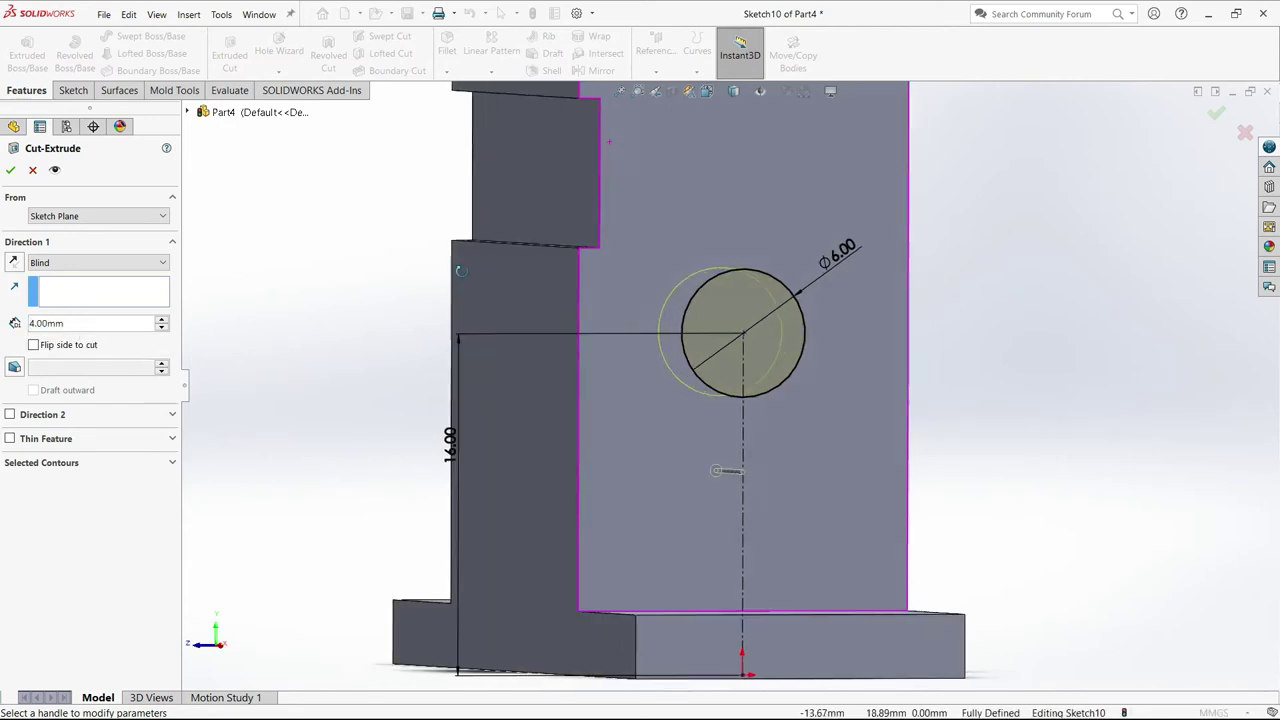
{"action": "left_click", "coordinate": [11, 172]}
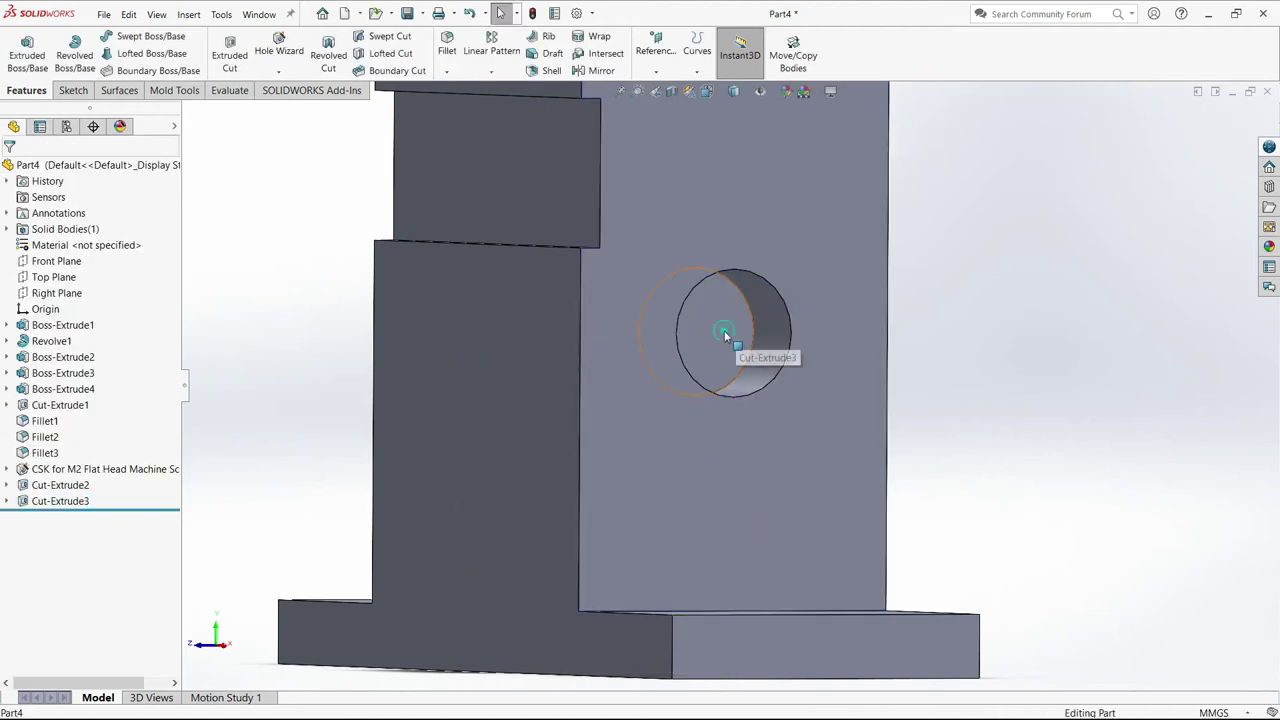
{"action": "left_click", "coordinate": [726, 335]}
{"action": "left_click", "coordinate": [783, 291]}
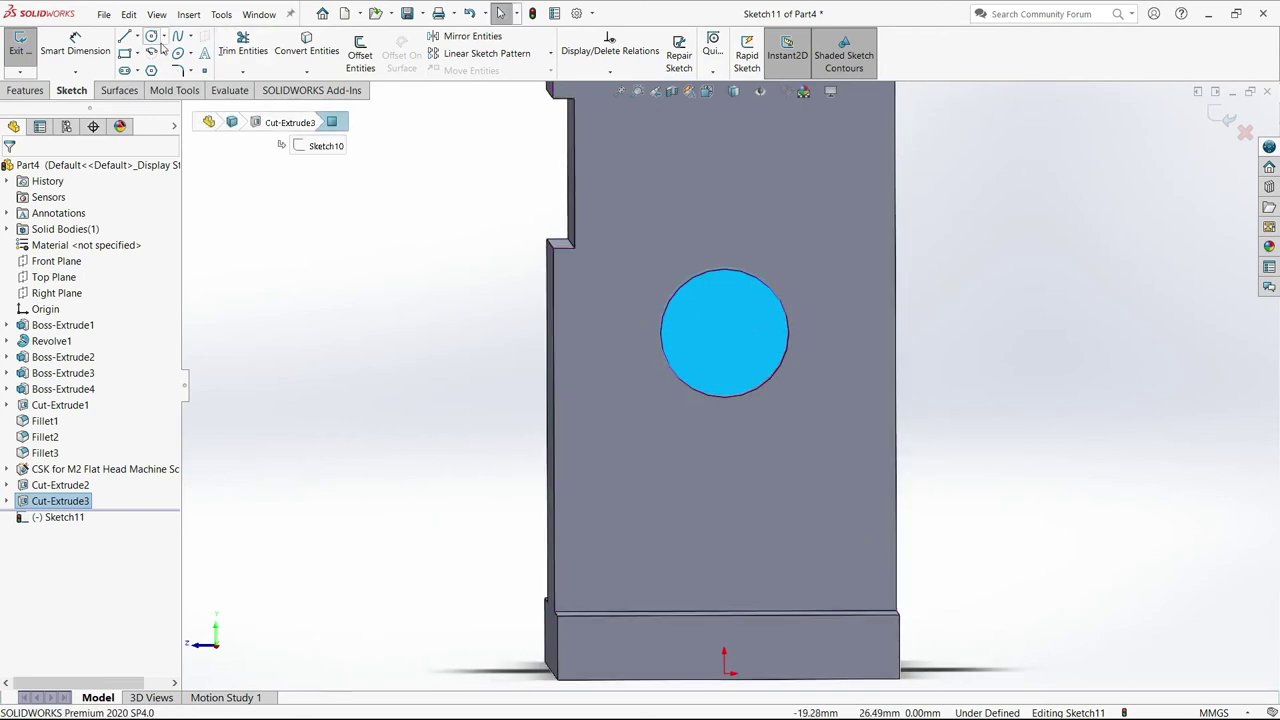
Draw a Ø4 mm circle centred on the hole bottom.
{"action": "scroll", "coordinate": [790, 358], "scroll_direction": "down", "scroll_amount": 5}
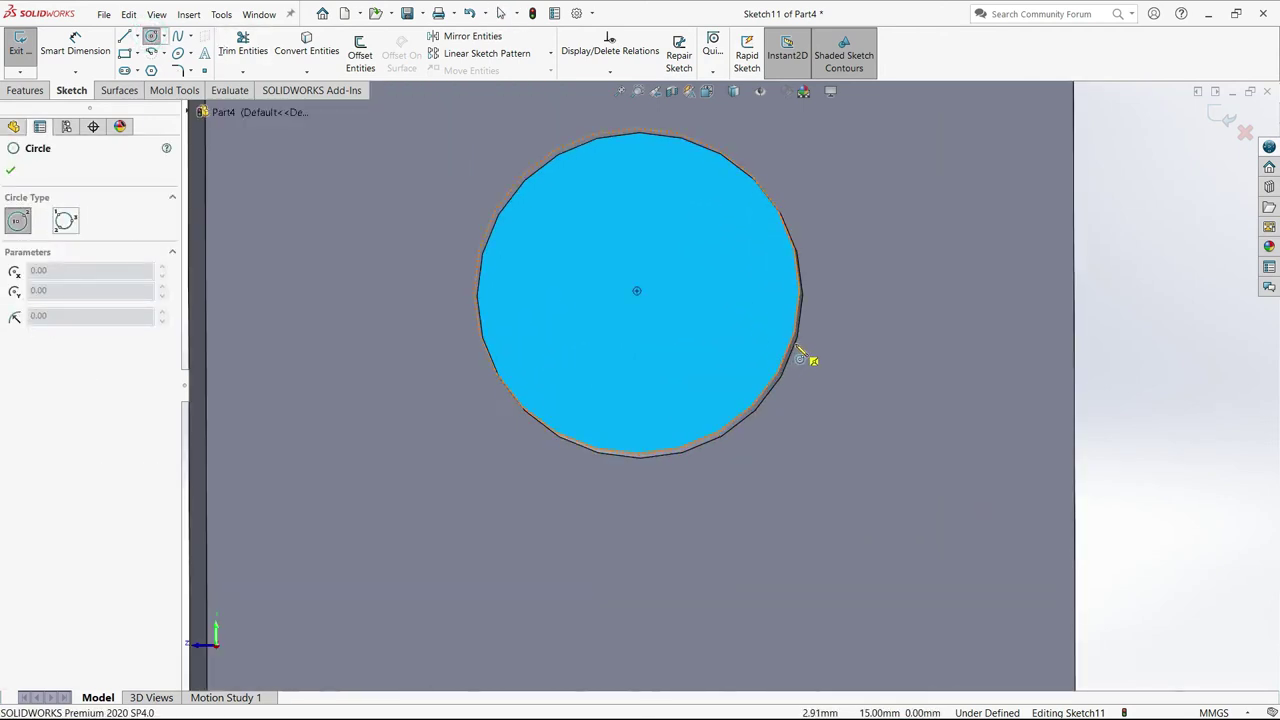
{"action": "left_click", "coordinate": [637, 291]}
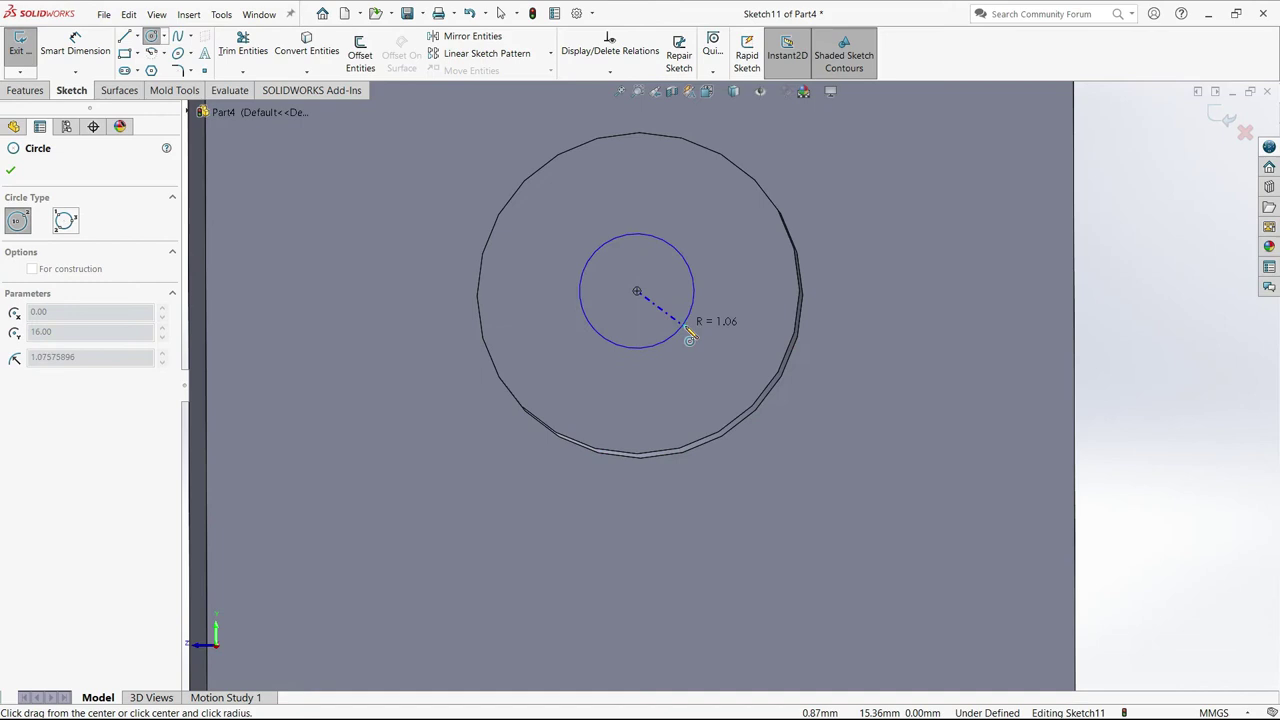
{"action": "left_click", "coordinate": [680, 335]}
{"action": "left_click", "coordinate": [75, 45]}
{"action": "left_click", "coordinate": [693, 270]}
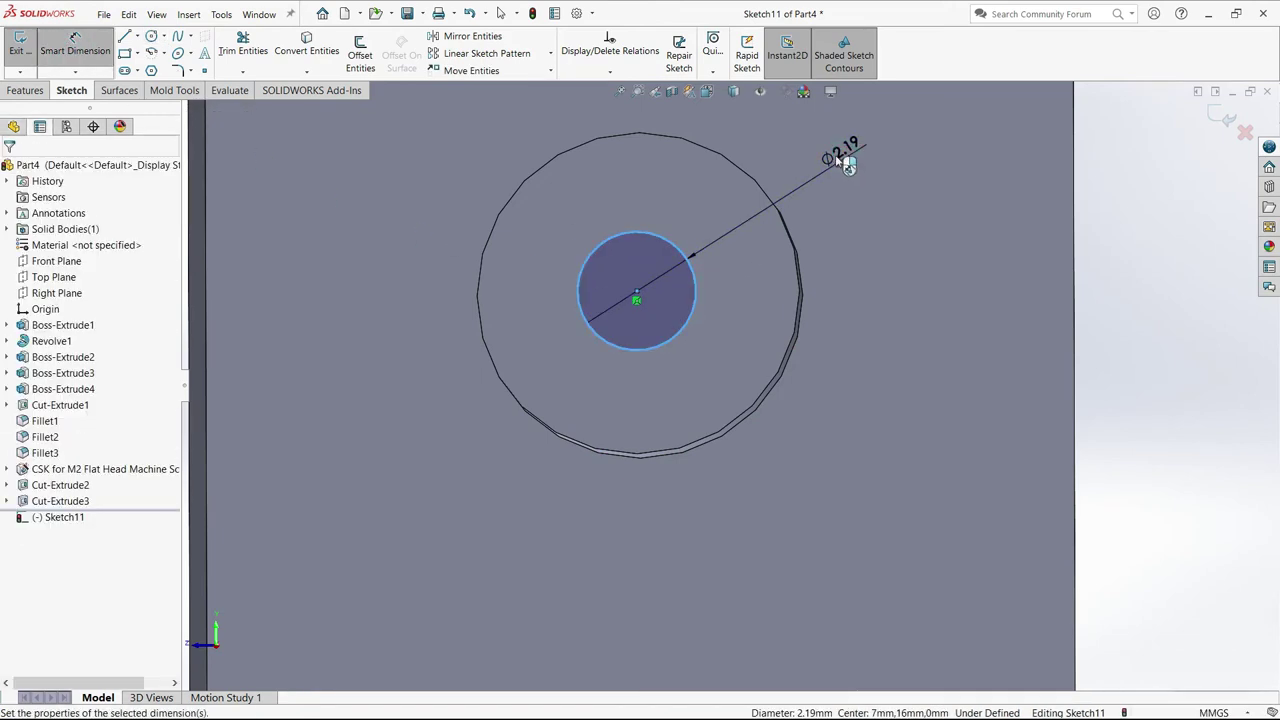
{"action": "left_click", "coordinate": [838, 160]}
{"action": "left_click", "coordinate": [786, 137]}
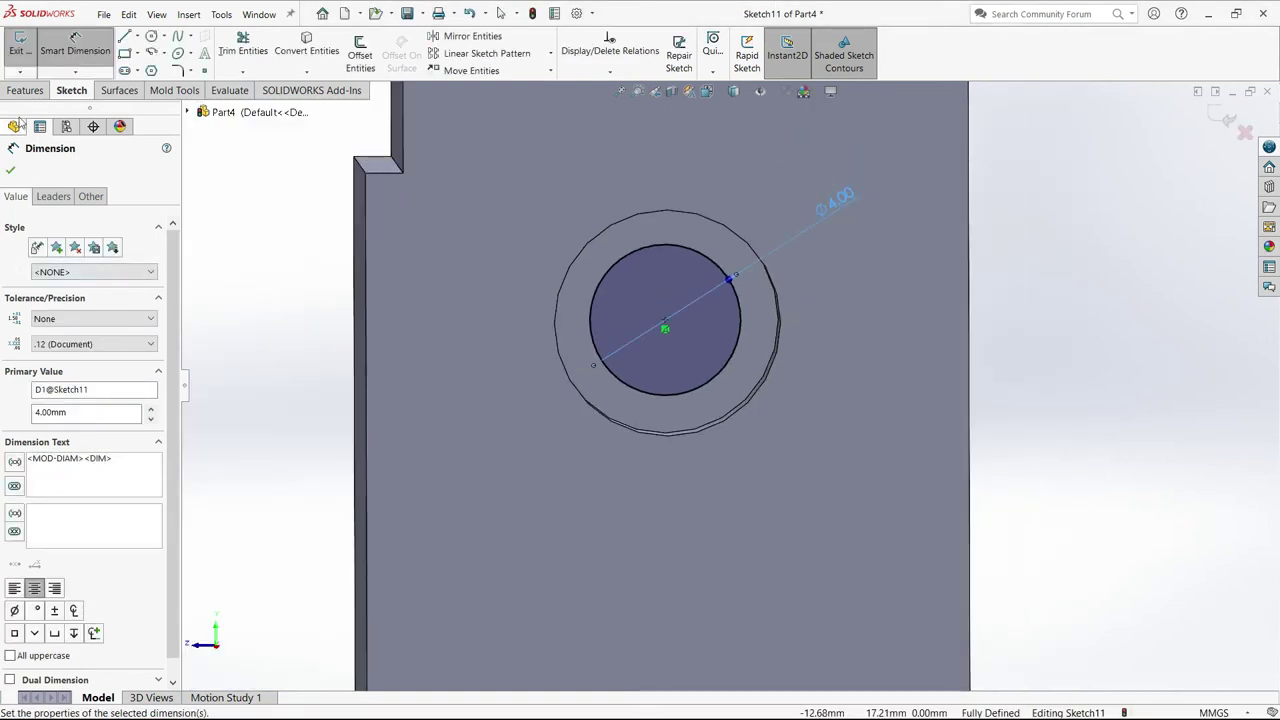
Extruded-cut the Ø4 mm circle 5 mm deep as a Blind cut.
{"action": "left_click", "coordinate": [24, 91]}
{"action": "left_click", "coordinate": [228, 52]}
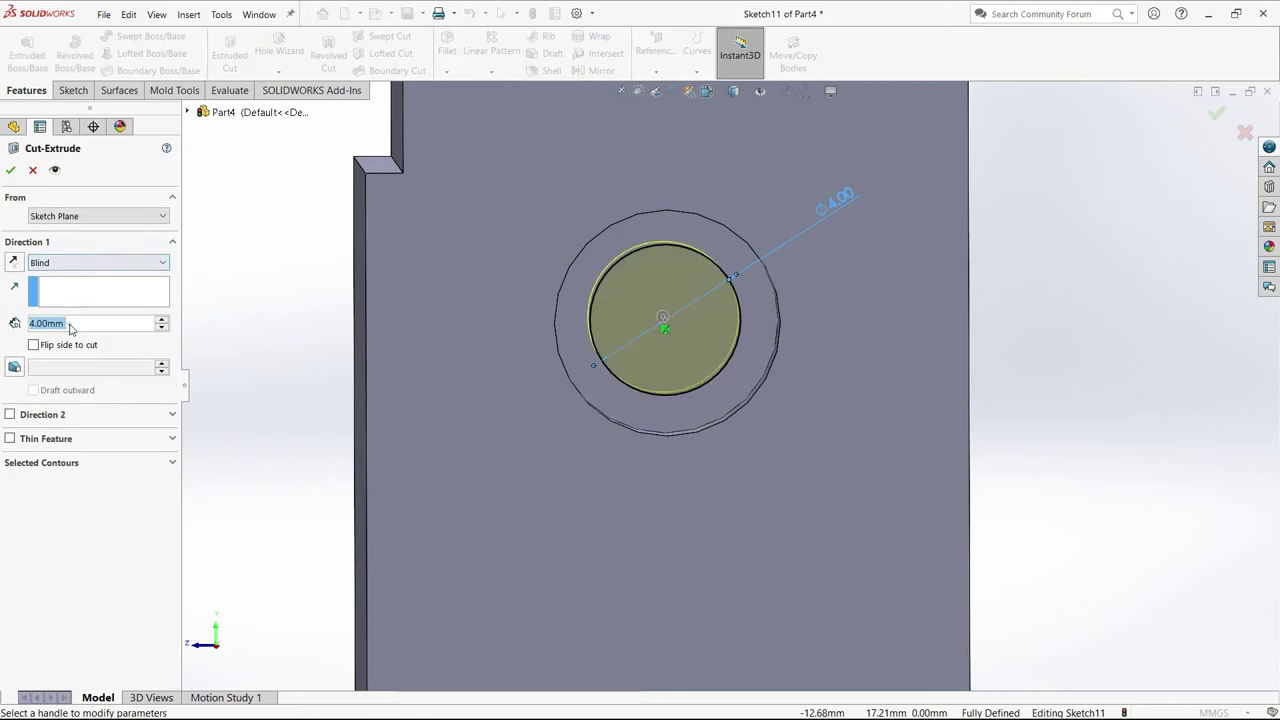
{"action": "left_click", "coordinate": [70, 323]}
{"action": "type", "text": "5"}
{"action": "key", "text": "Return"}
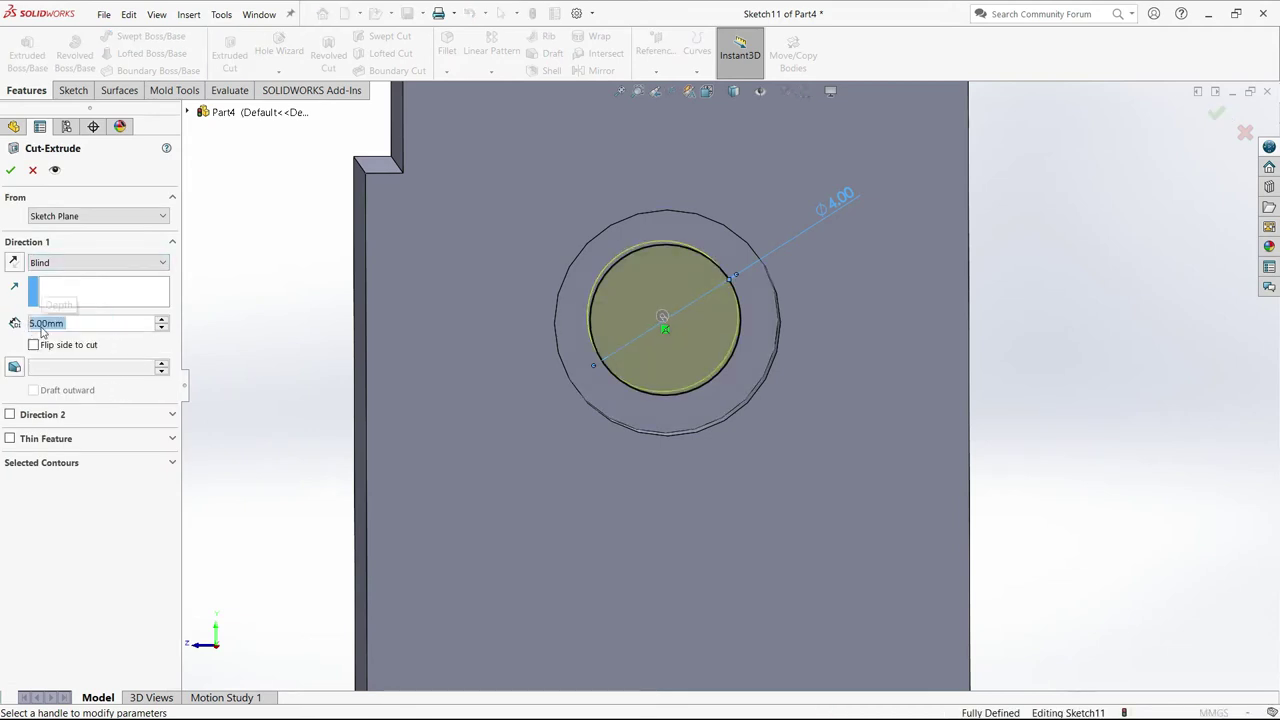
{"action": "left_click", "coordinate": [10, 170]}
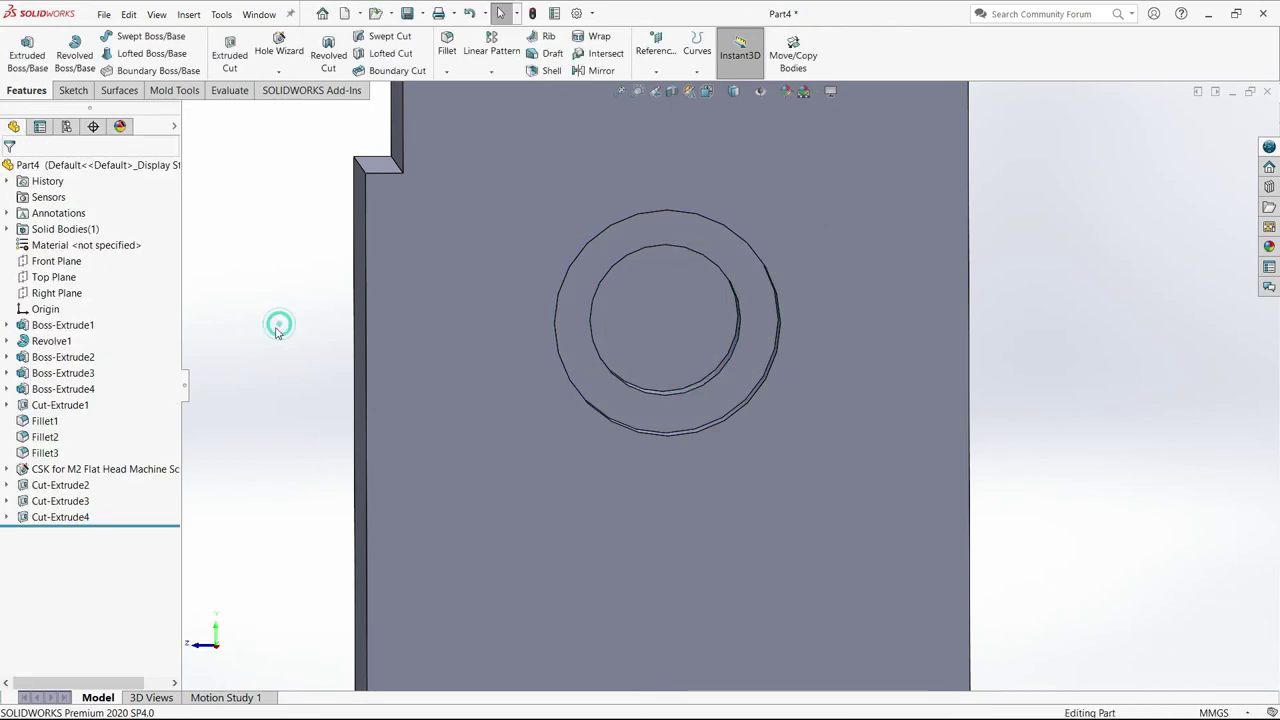
Start a sketch on the lower front face, viewed normal to it.
{"action": "middle_click_drag", "start_coordinate": [277, 338], "coordinate": [415, 355]}
{"action": "left_click", "coordinate": [668, 374]}
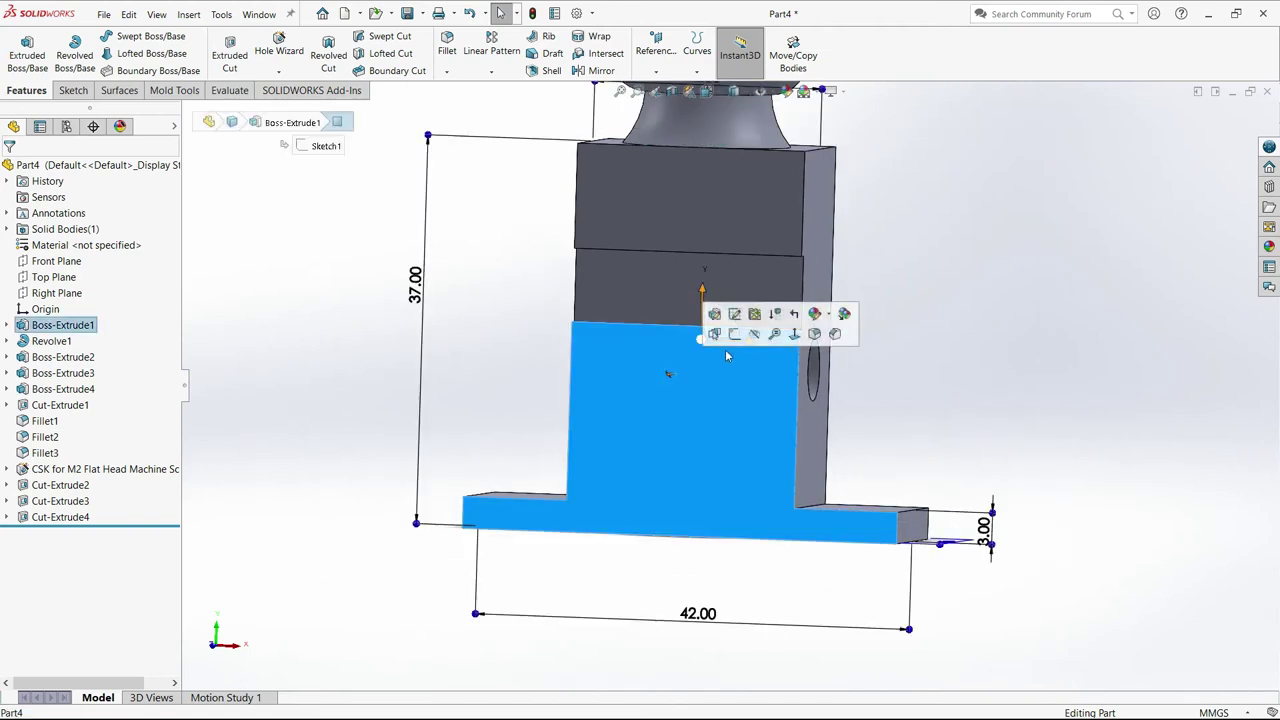
{"action": "left_click", "coordinate": [734, 336]}
{"action": "key", "text": "space"}
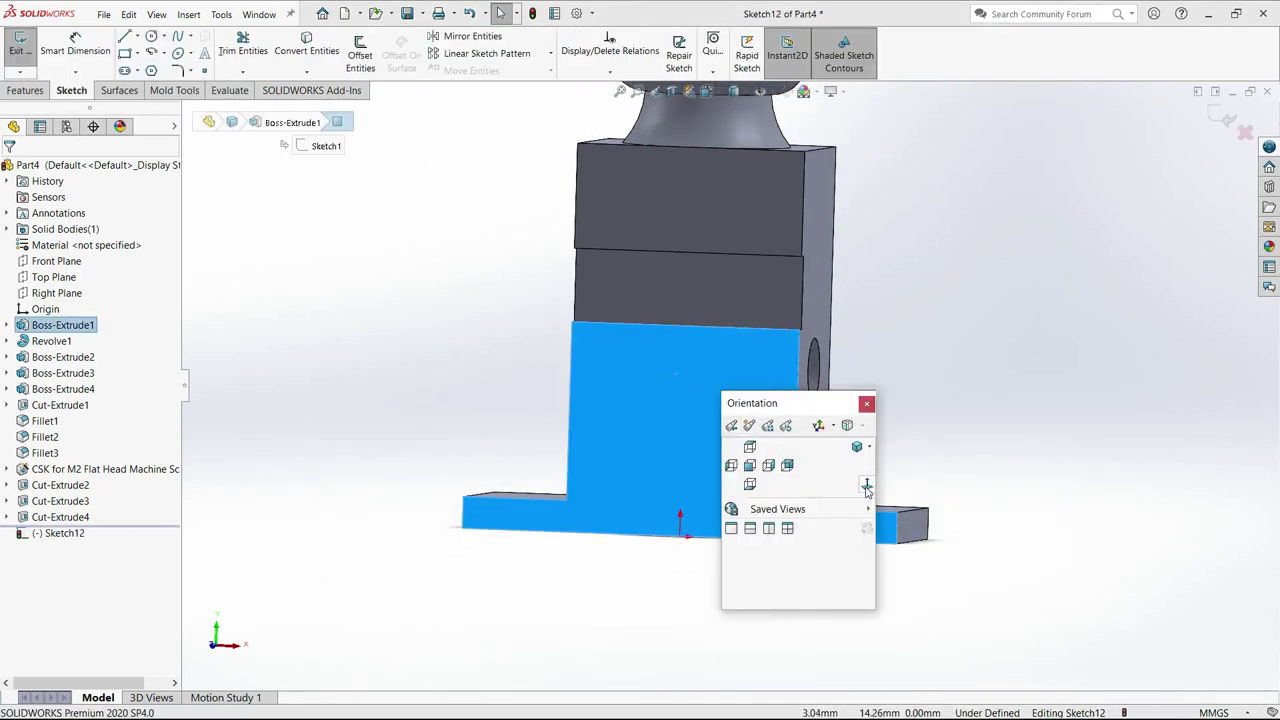
{"action": "left_click", "coordinate": [867, 485]}
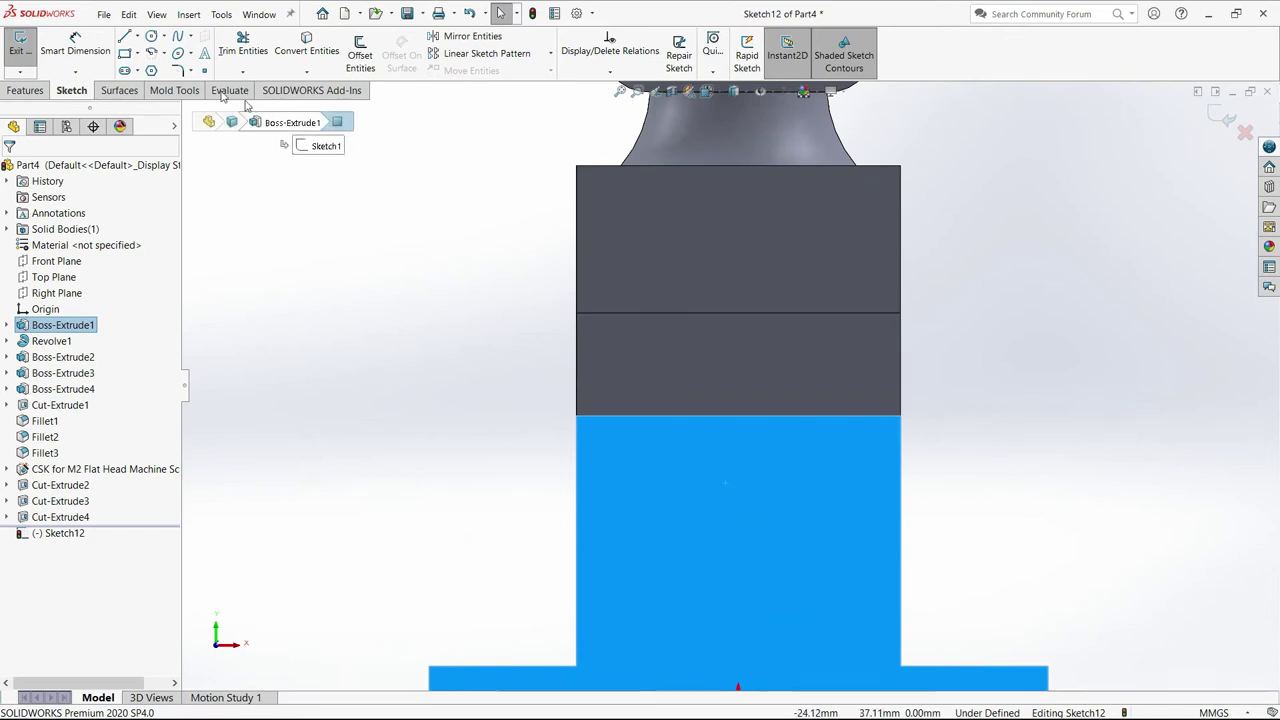
Draw a circle on the upper block and dimension it Ø4 mm.
{"action": "left_click", "coordinate": [738, 265]}
{"action": "left_click", "coordinate": [784, 285]}
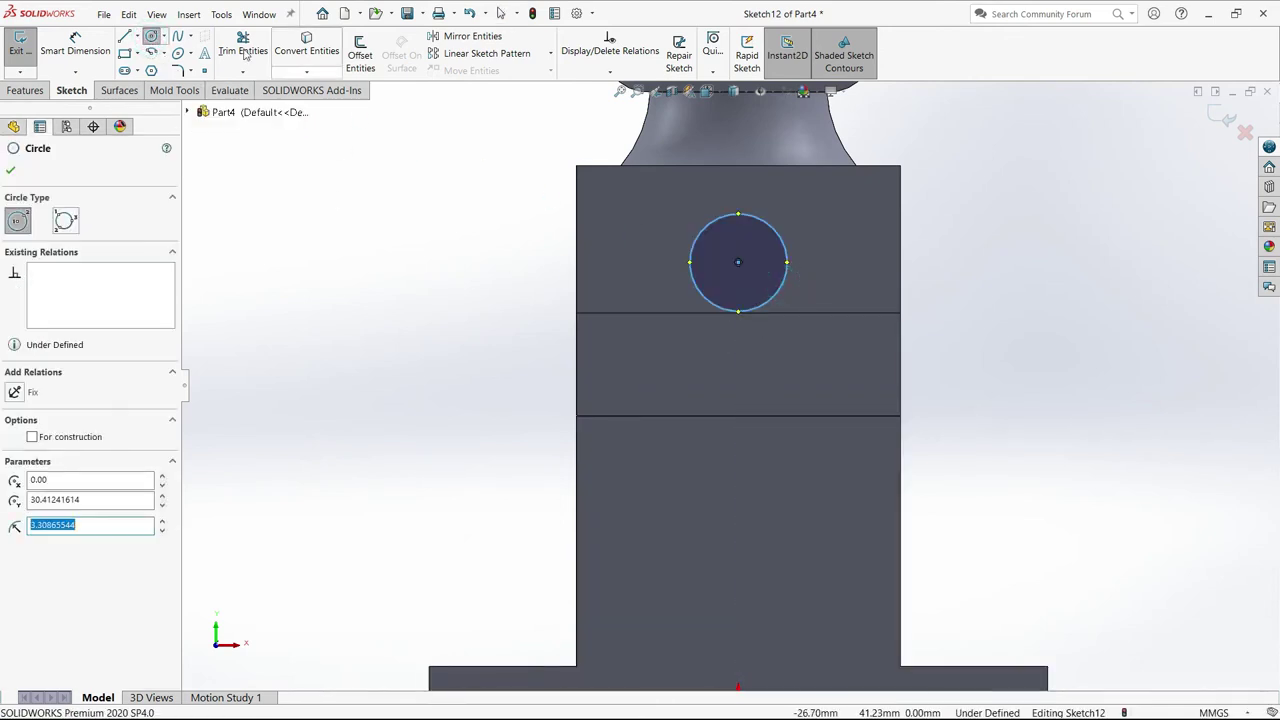
{"action": "left_click", "coordinate": [75, 45]}
{"action": "left_click", "coordinate": [770, 230]}
{"action": "left_click", "coordinate": [832, 195]}
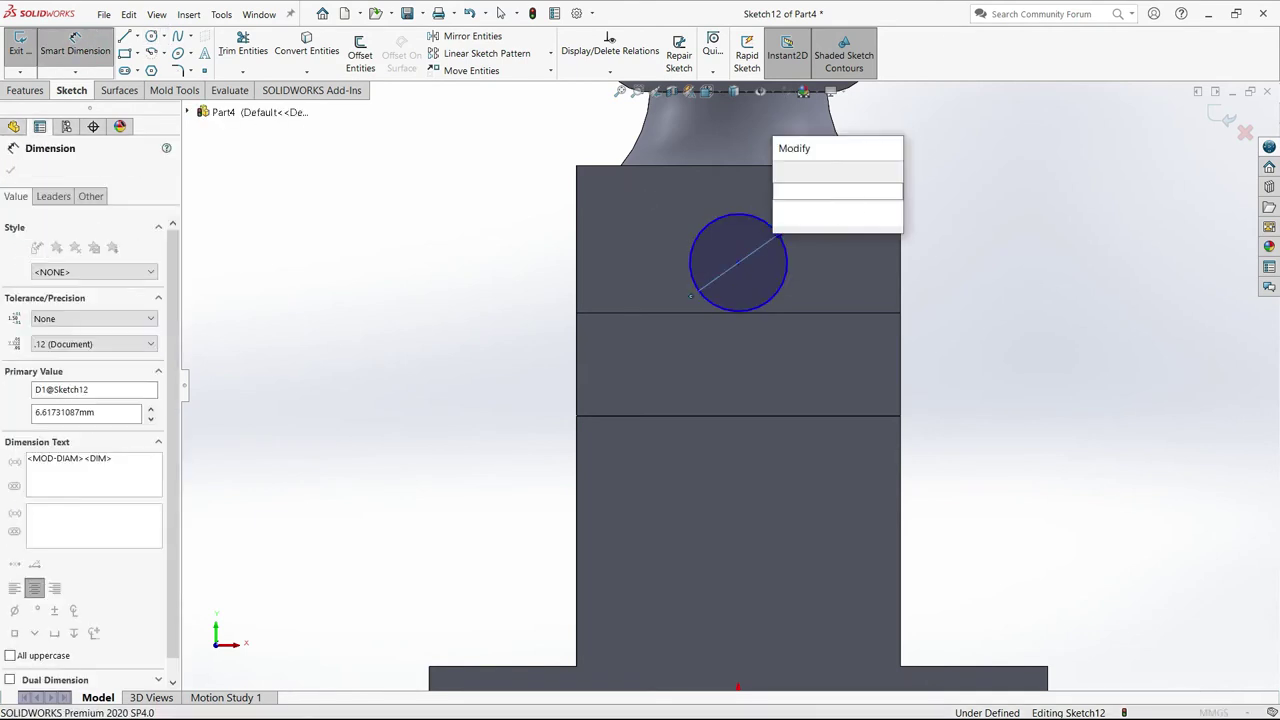
{"action": "left_click", "coordinate": [778, 170]}
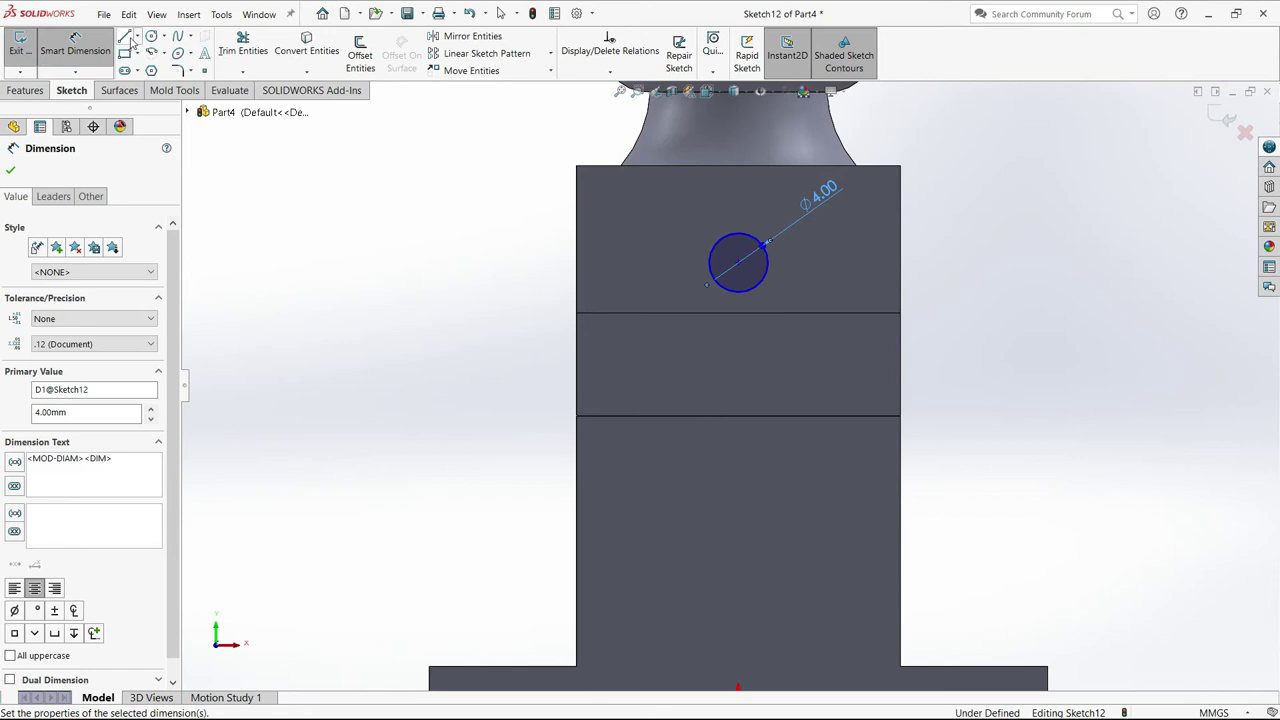
Draw a vertical centerline from the circle centre down to the base edge.
{"action": "left_click", "coordinate": [137, 40]}
{"action": "left_click", "coordinate": [162, 65]}
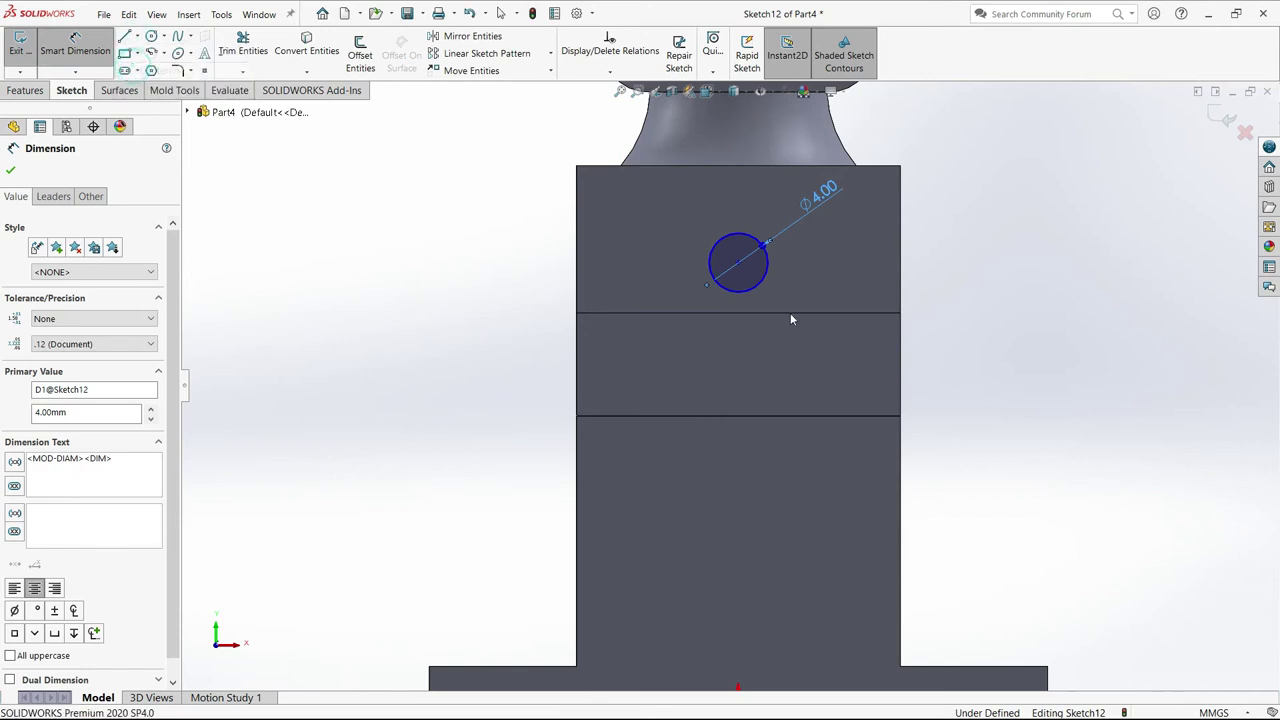
{"action": "left_click", "coordinate": [738, 264]}
{"action": "scroll", "coordinate": [738, 384], "scroll_direction": "up", "scroll_amount": 2}
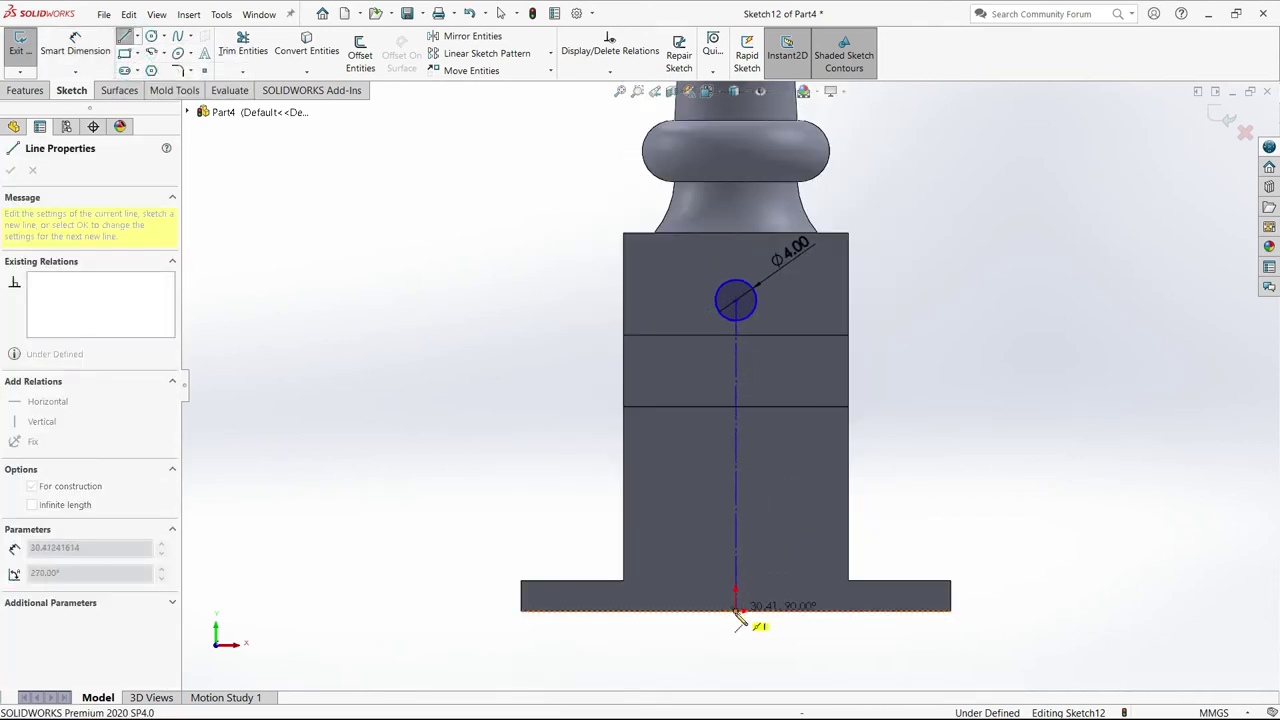
{"action": "left_click", "coordinate": [736, 610]}
{"action": "key", "text": "Escape"}
{"action": "scroll", "coordinate": [733, 401], "scroll_direction": "down", "scroll_amount": 5}
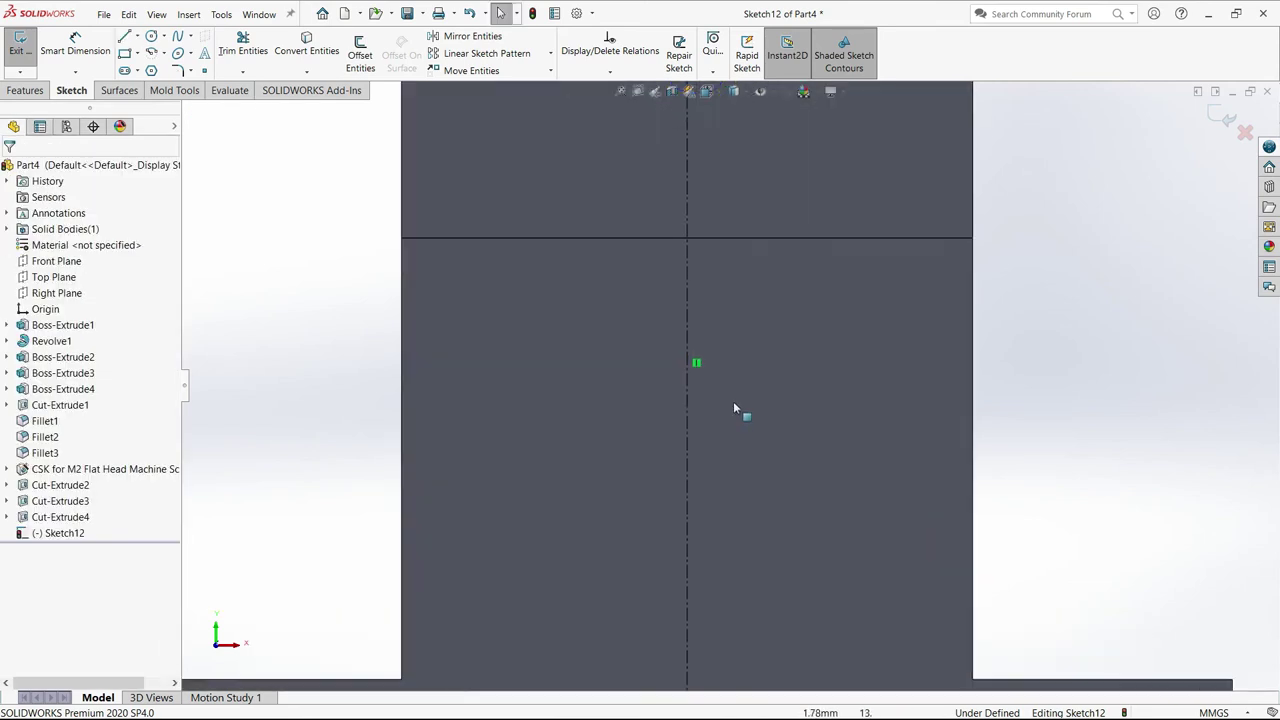
{"action": "scroll", "coordinate": [735, 368], "scroll_direction": "up", "scroll_amount": 3}
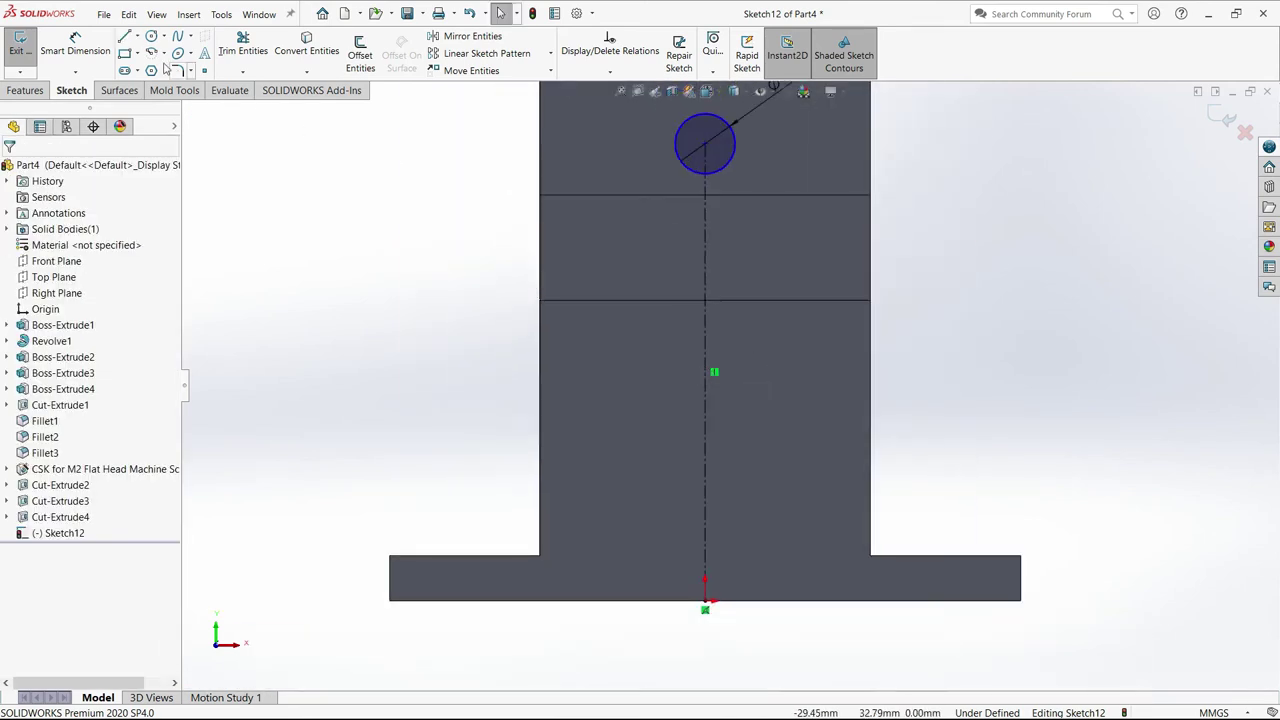
Dimension the circle centre 31 mm above the base, correcting it from an initial 30.
{"action": "key", "text": "d"}
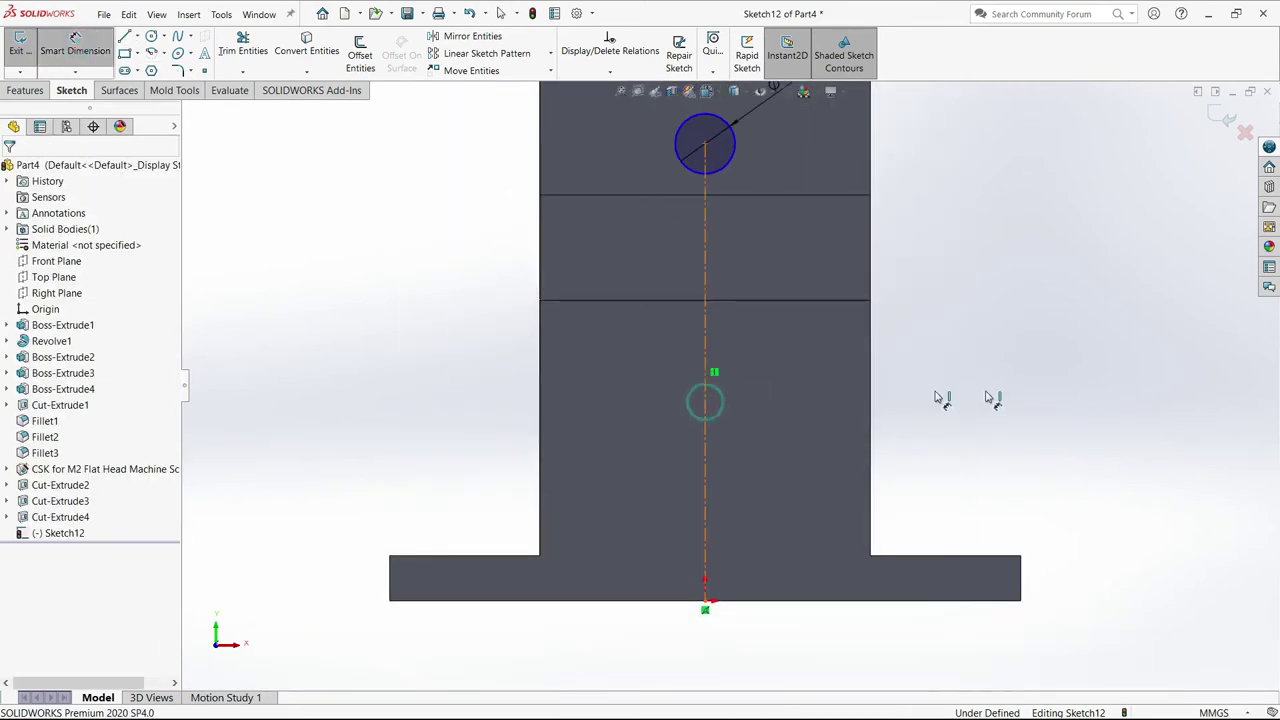
{"action": "left_click", "coordinate": [1122, 392]}
{"action": "type", "text": "30"}
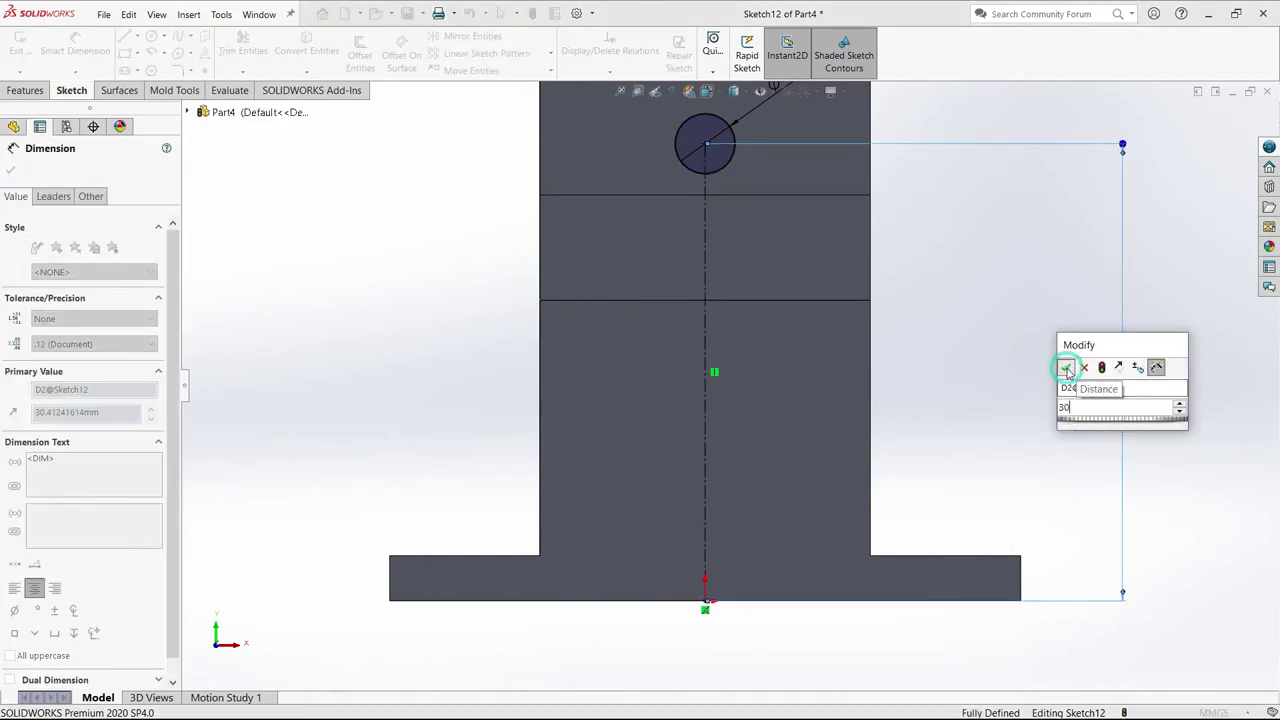
{"action": "left_click", "coordinate": [1066, 368]}
{"action": "left_click", "coordinate": [1041, 366]}
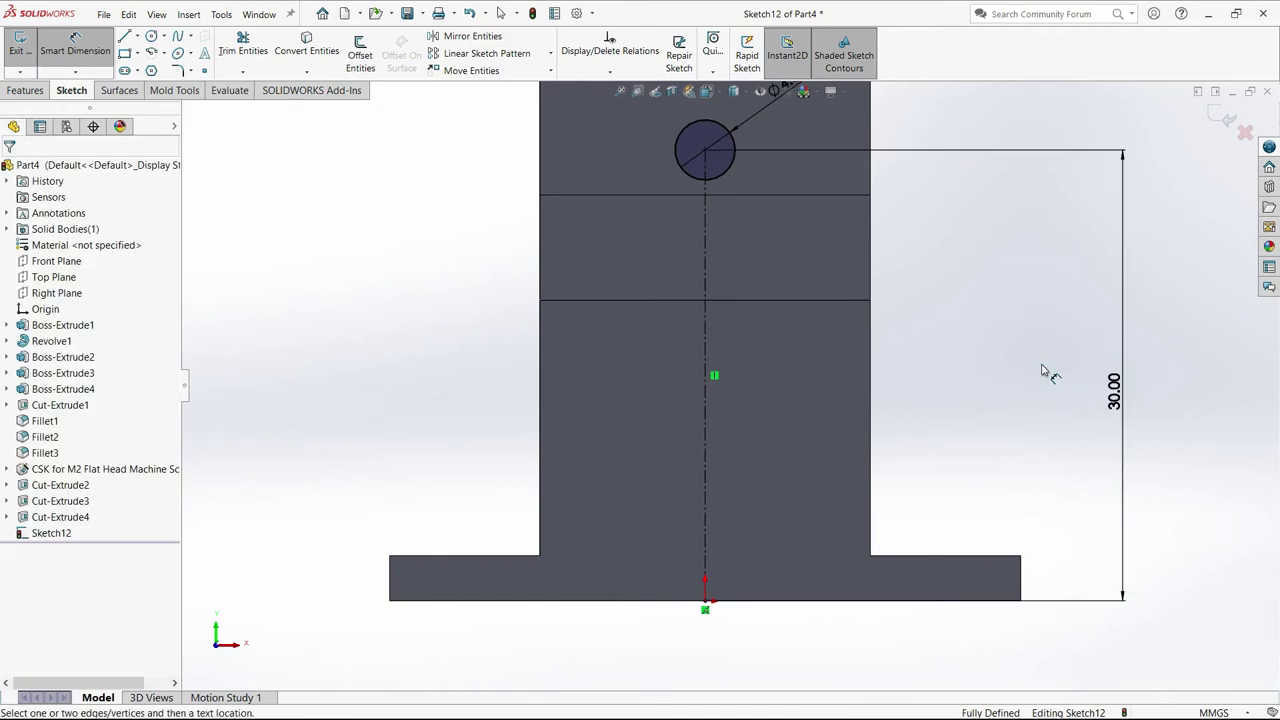
{"action": "scroll", "coordinate": [1043, 371], "scroll_direction": "up", "scroll_amount": 1}
{"action": "scroll", "coordinate": [1048, 374], "scroll_direction": "up", "scroll_amount": 1}
{"action": "scroll", "coordinate": [1048, 376], "scroll_direction": "up", "scroll_amount": 1}
{"action": "scroll", "coordinate": [1050, 378], "scroll_direction": "up", "scroll_amount": 1}
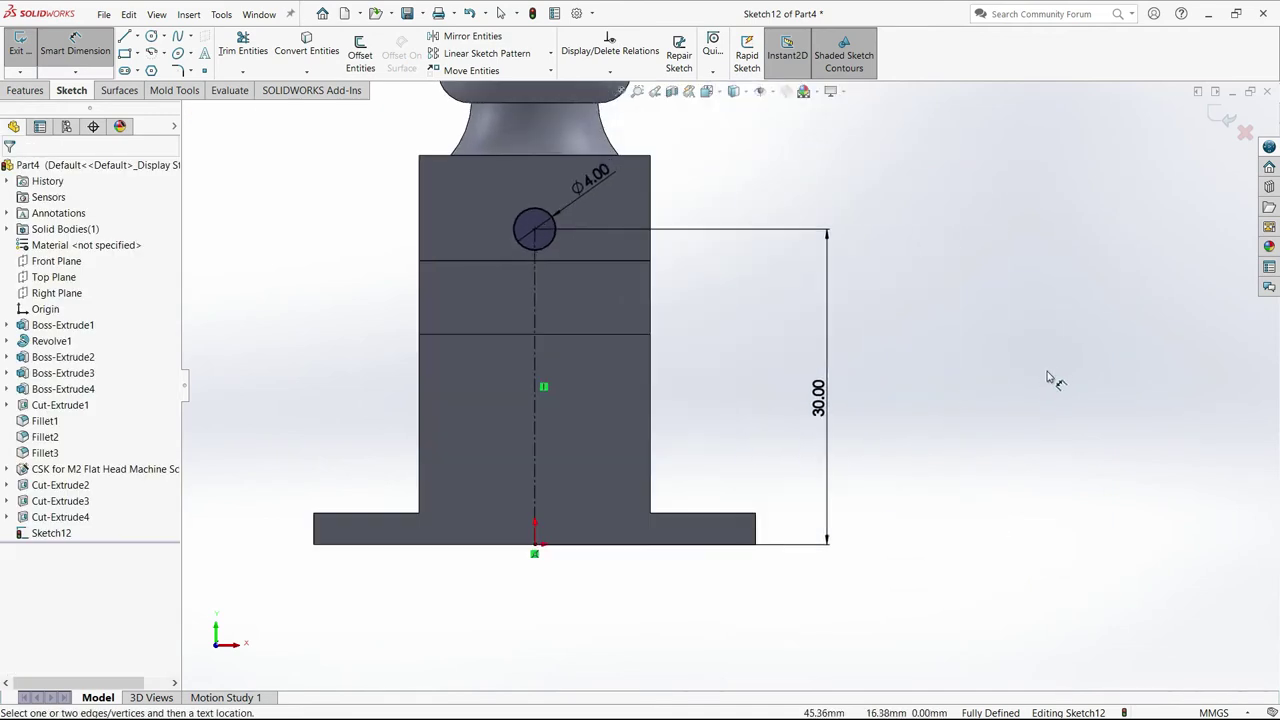
{"action": "left_click", "coordinate": [818, 398]}
{"action": "double_click", "coordinate": [816, 404]}
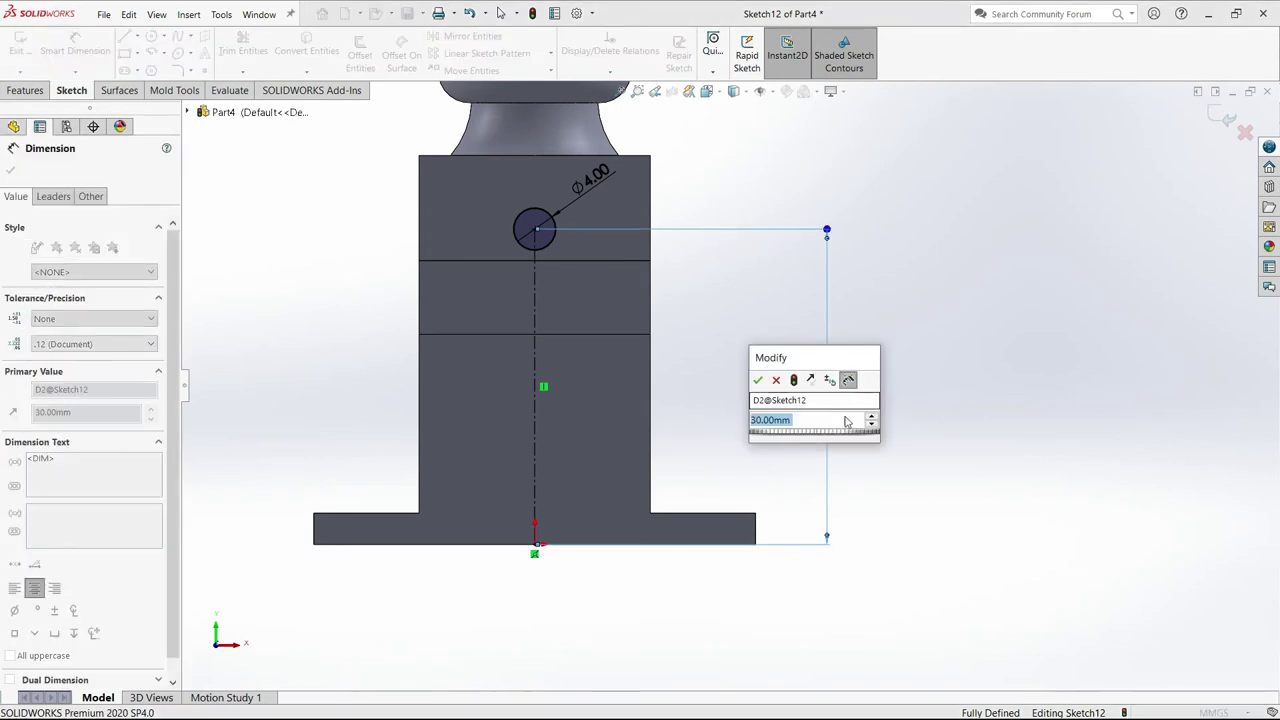
{"action": "type", "text": "31"}
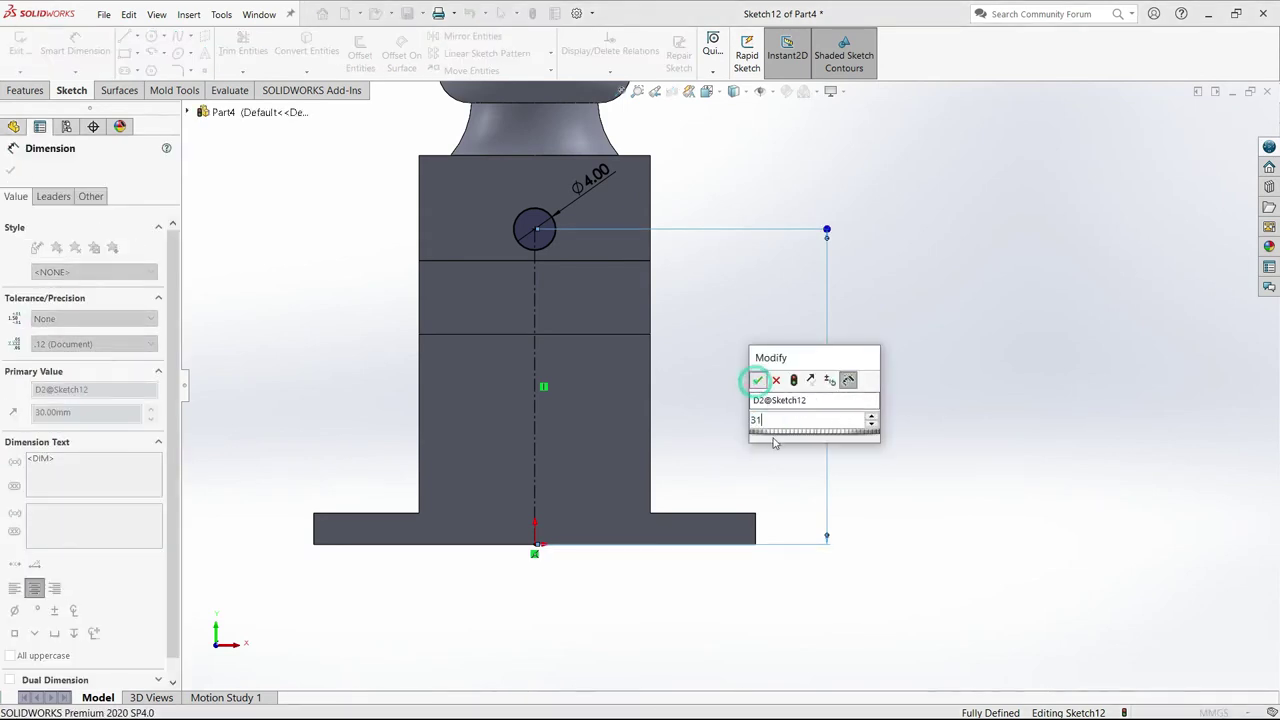
{"action": "left_click", "coordinate": [758, 380]}
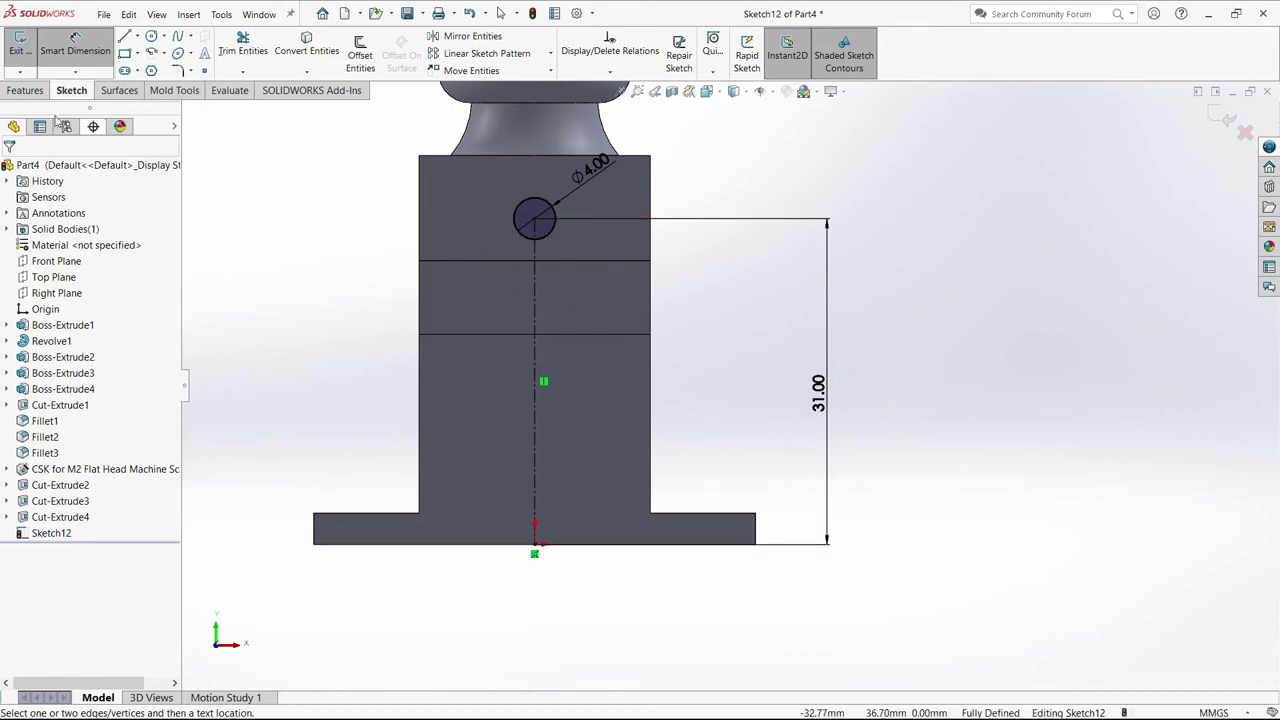
{"action": "left_click", "coordinate": [8, 90]}
Extruded-cut the Ø4 mm circle Through All, then select the base's lower front face.
{"action": "left_click", "coordinate": [218, 58]}
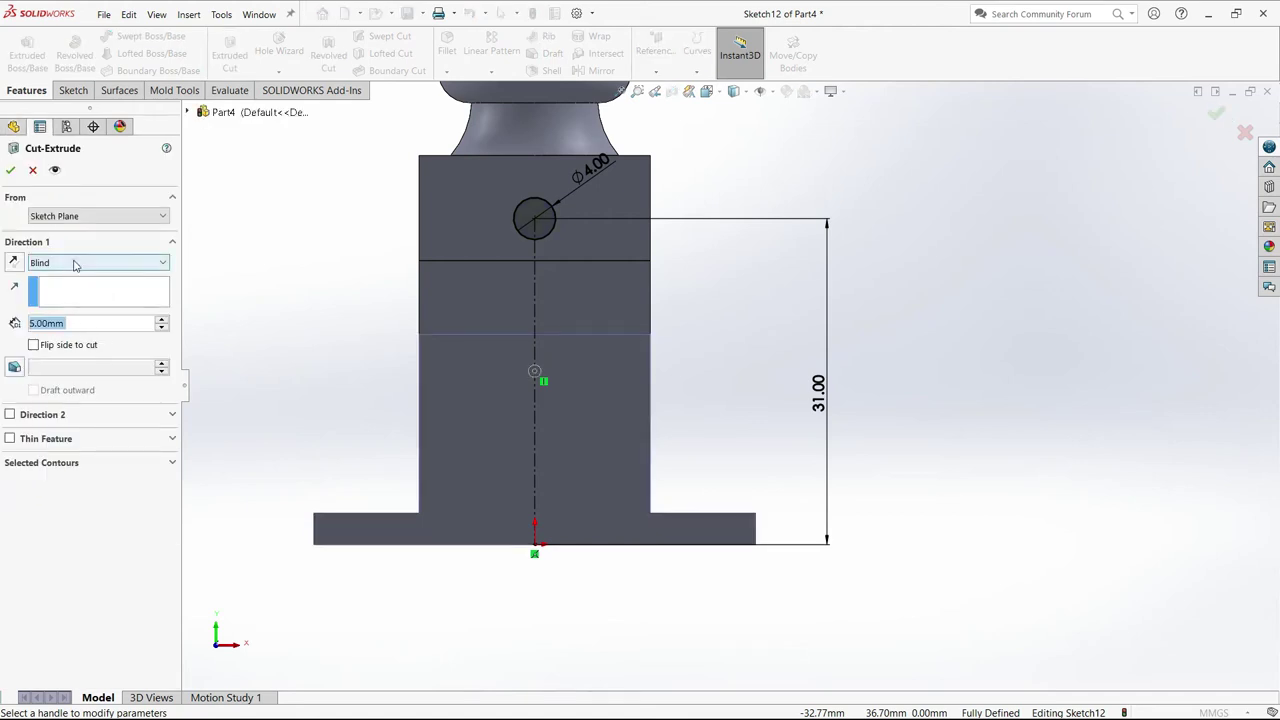
{"action": "left_click", "coordinate": [74, 262]}
{"action": "left_click", "coordinate": [60, 287]}
{"action": "left_click", "coordinate": [10, 170]}
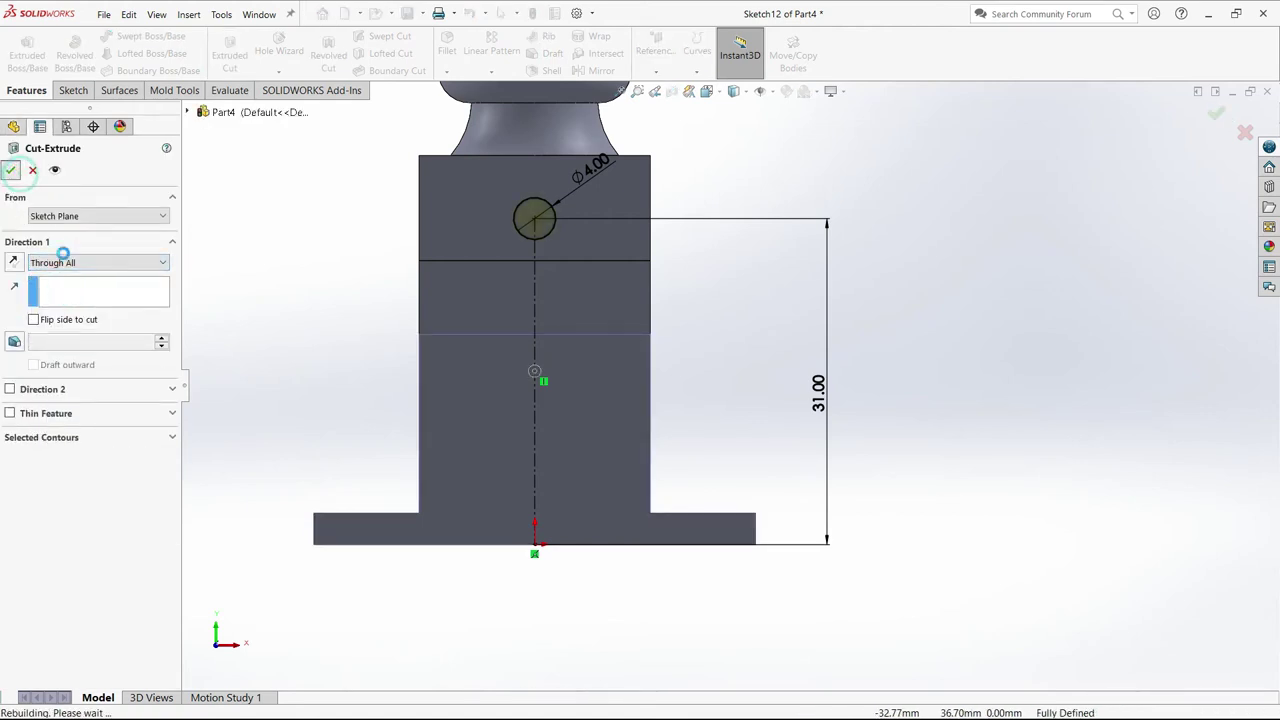
{"action": "mouse_move", "coordinate": [328, 271]}
{"action": "middle_mouse_down"}
{"action": "mouse_move", "coordinate": [360, 268]}
{"action": "mouse_move", "coordinate": [346, 274]}
{"action": "middle_mouse_up"}
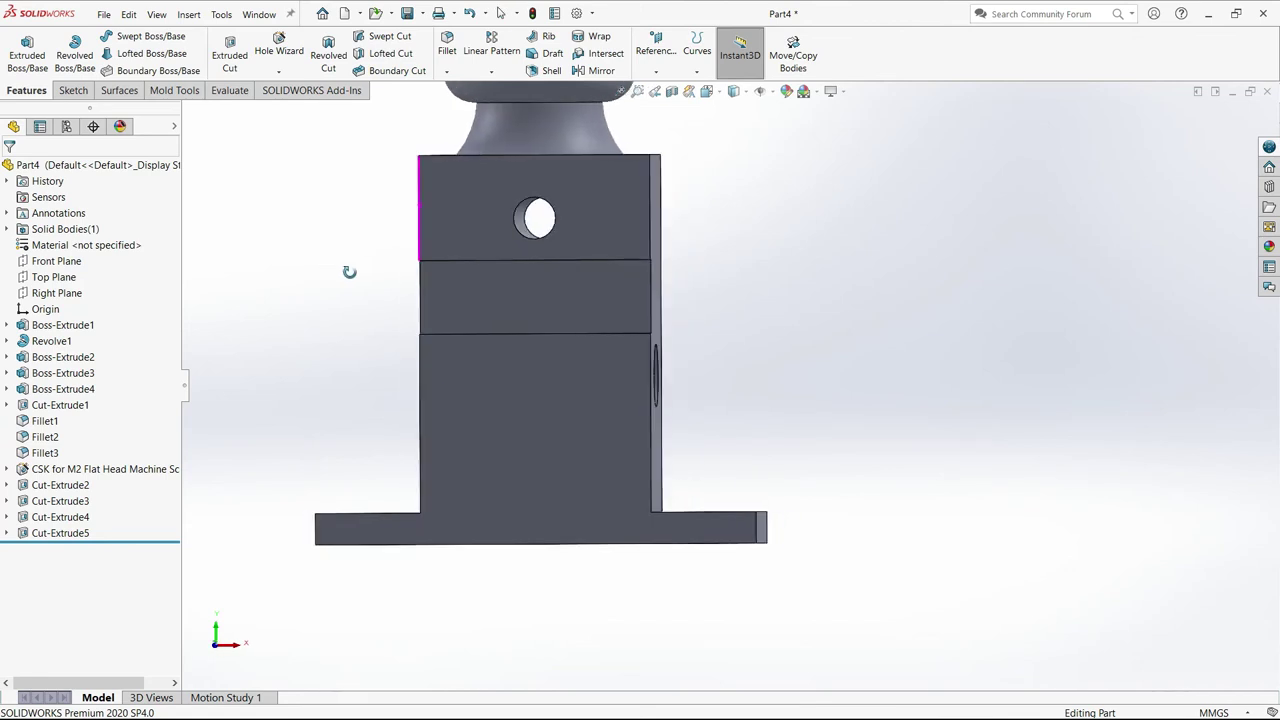
{"action": "left_click", "coordinate": [580, 396]}
Start a new sketch on the selected face and view it from the Front.
{"action": "left_click", "coordinate": [635, 362]}
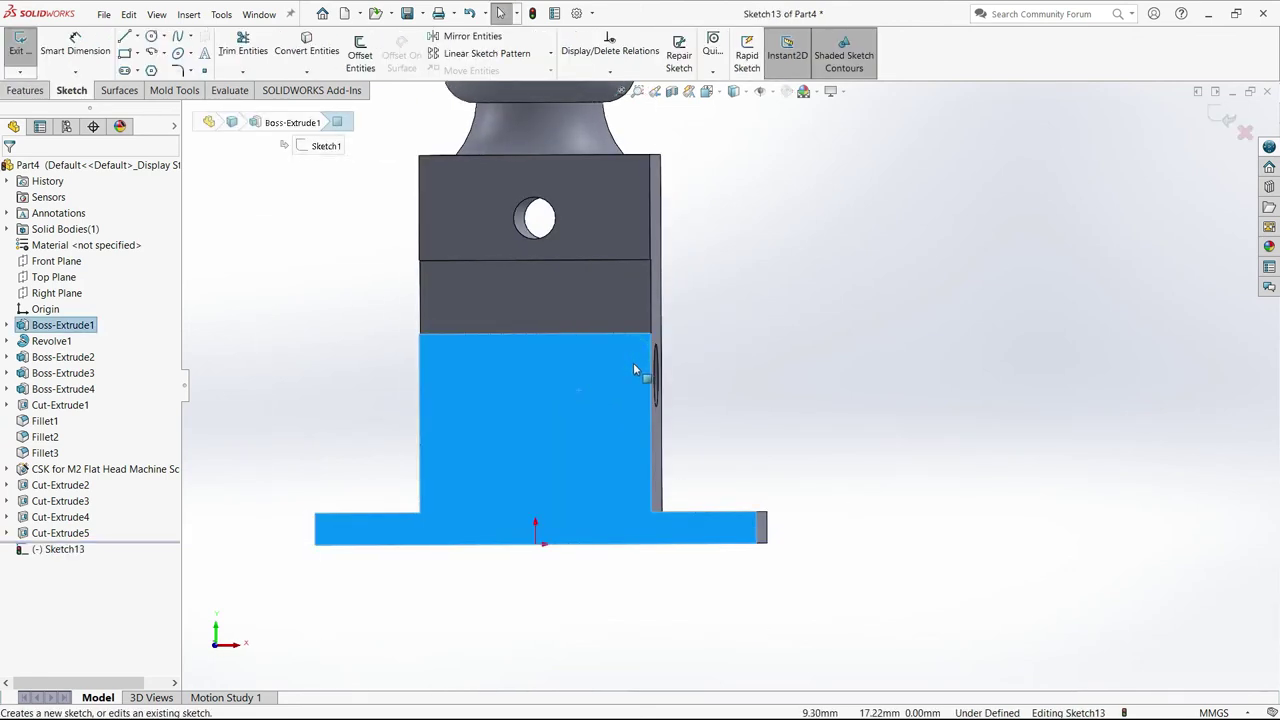
{"action": "key", "text": "space"}
{"action": "left_click", "coordinate": [669, 441]}
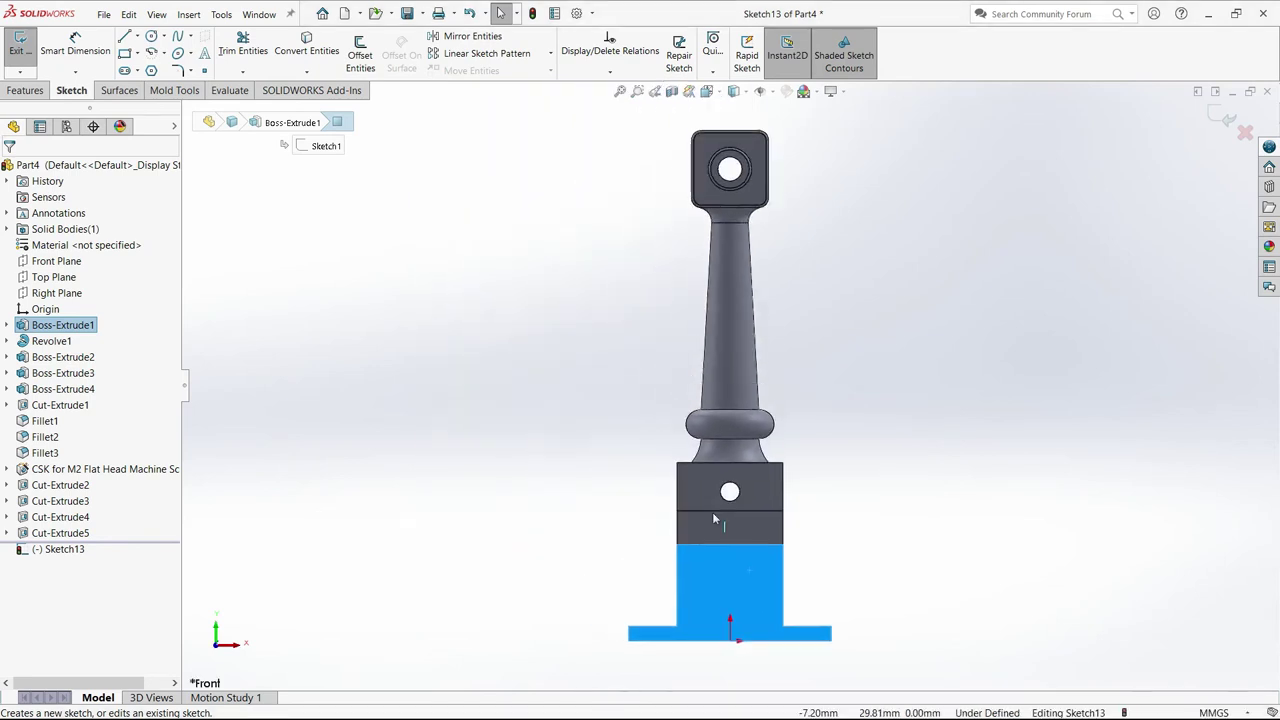
Begin a circle centred on the existing hole, 31 mm up.
{"action": "left_click", "coordinate": [137, 36]}
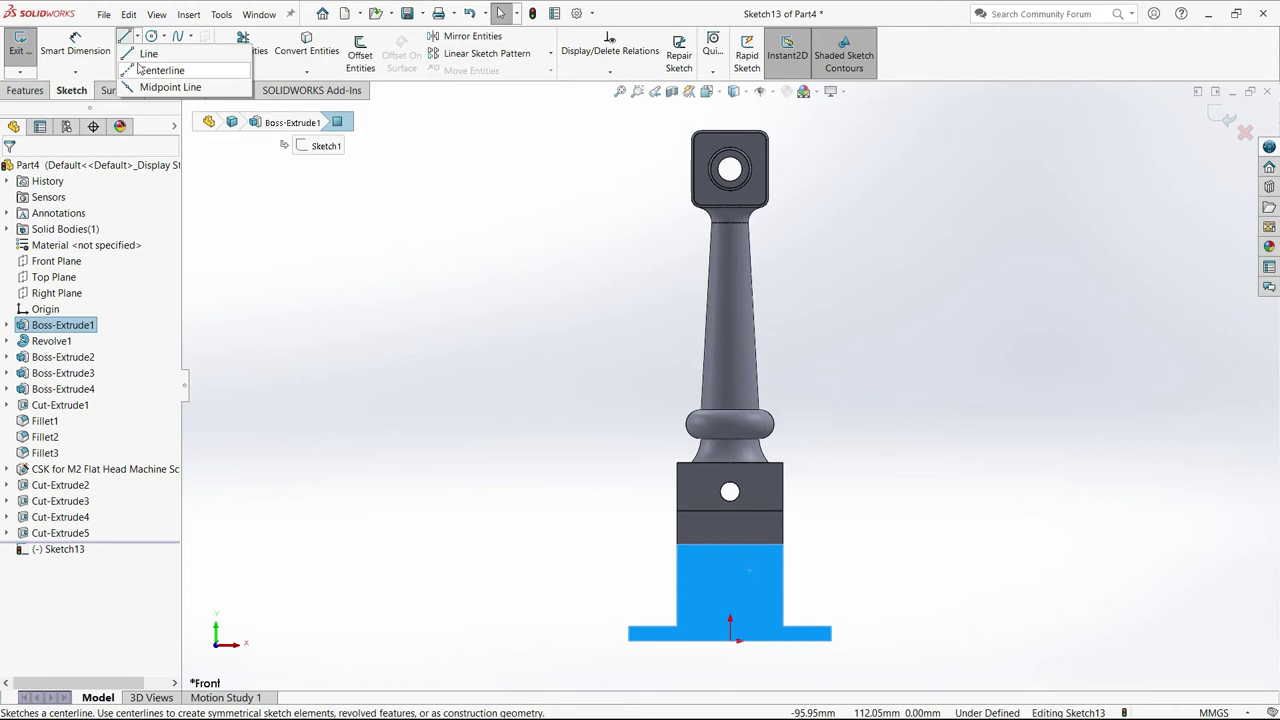
{"action": "left_click", "coordinate": [161, 36]}
{"action": "left_click", "coordinate": [165, 52]}
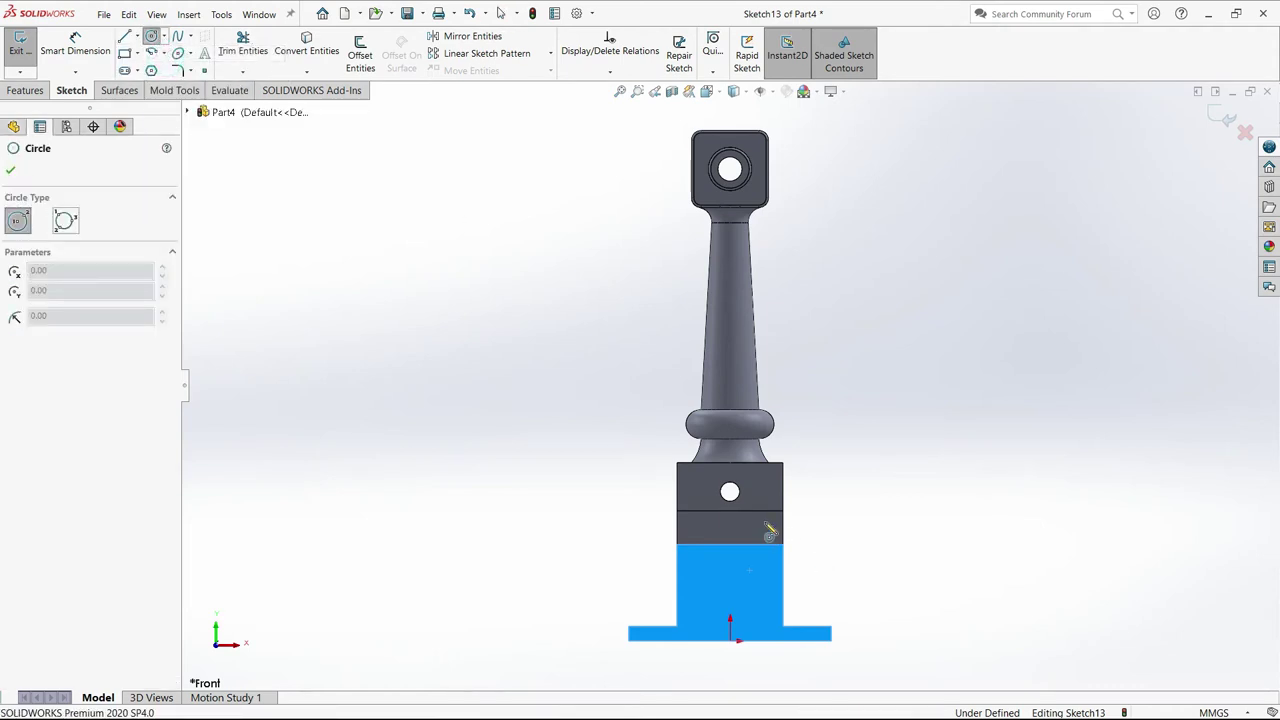
{"action": "scroll", "coordinate": [769, 533], "scroll_direction": "down", "scroll_amount": 2}
{"action": "scroll", "coordinate": [743, 487], "scroll_direction": "down", "scroll_amount": 2}
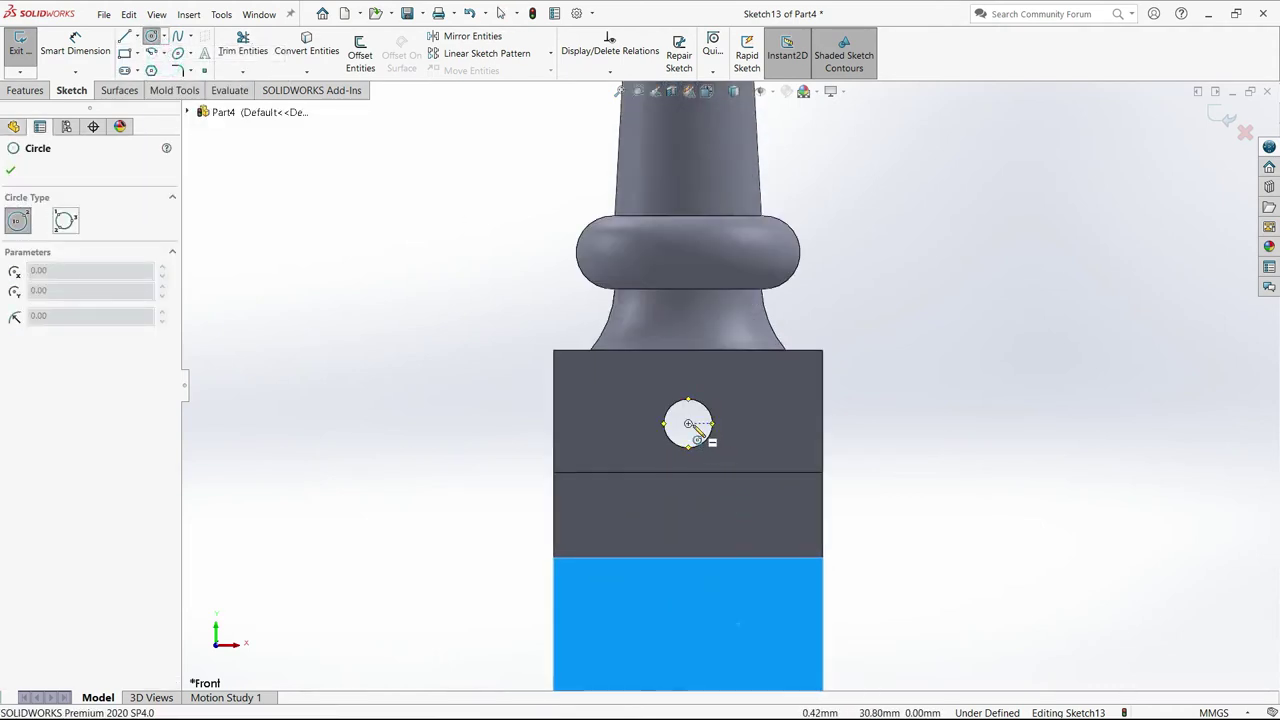
{"action": "scroll", "coordinate": [700, 425], "scroll_direction": "up", "scroll_amount": 2}
{"action": "left_click", "coordinate": [705, 407]}
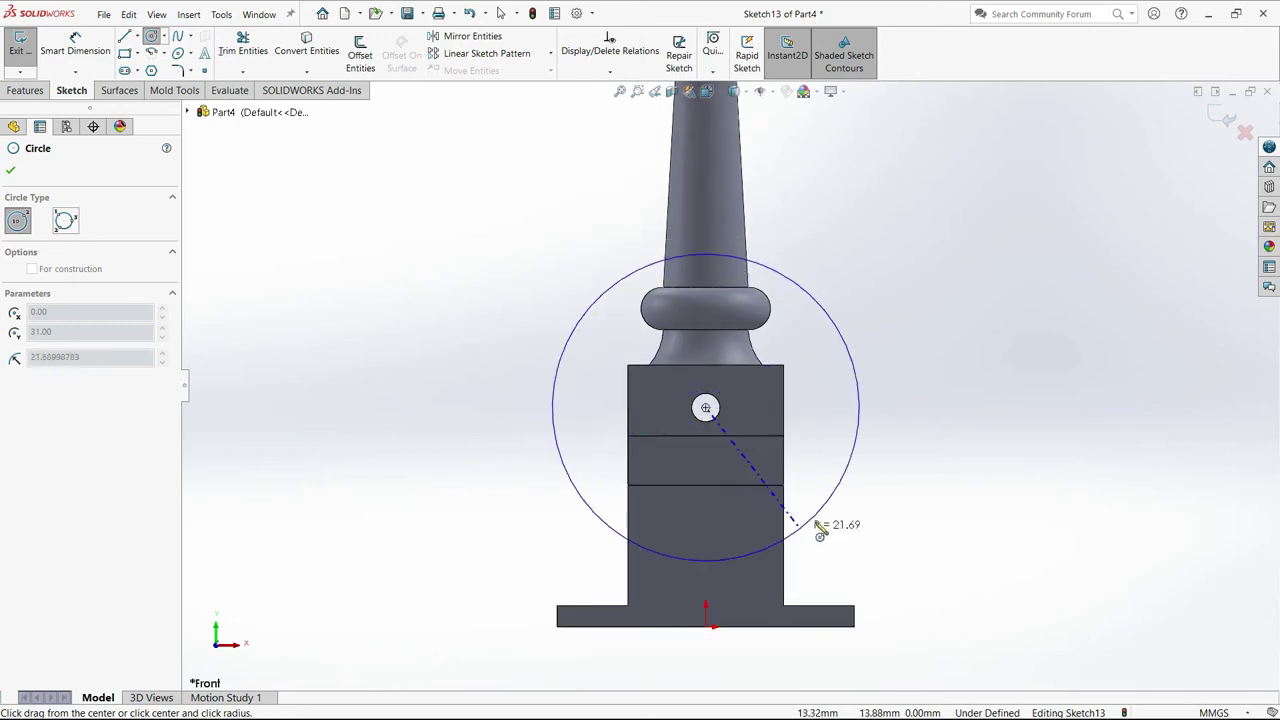
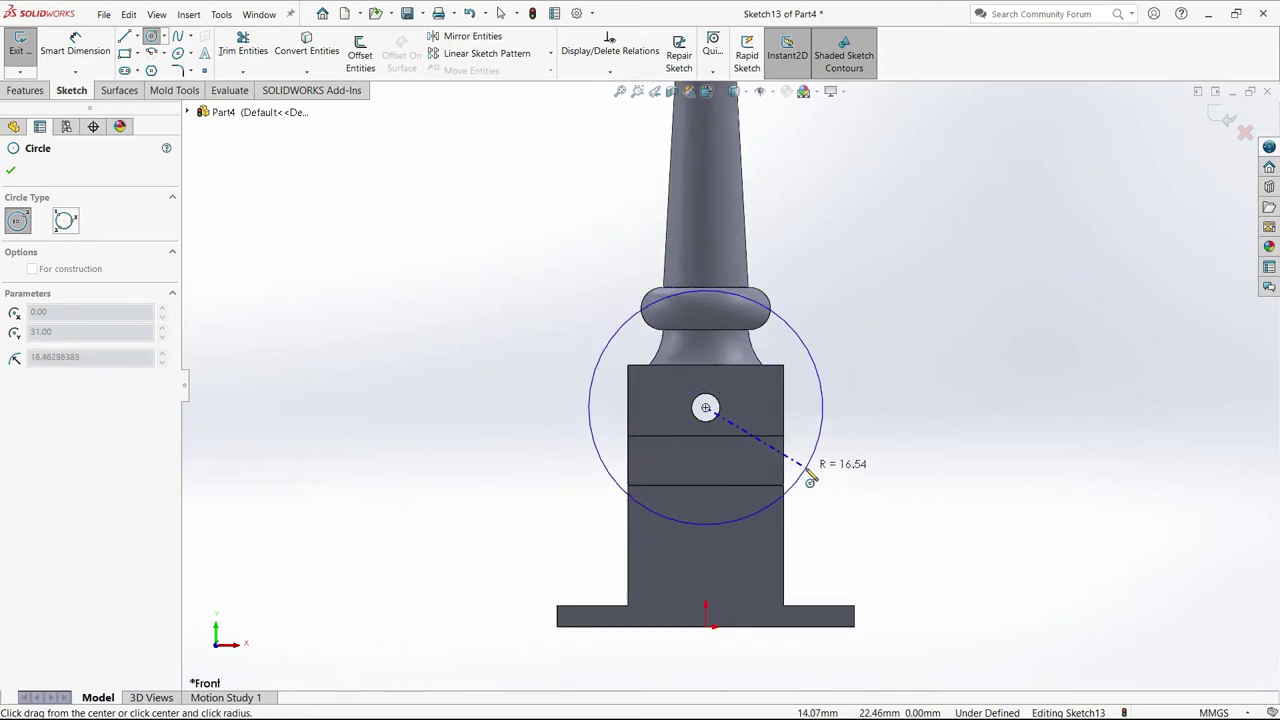
Draw a large circle centred on the hole and a small circle on its edge.
{"action": "left_click", "coordinate": [803, 455]}
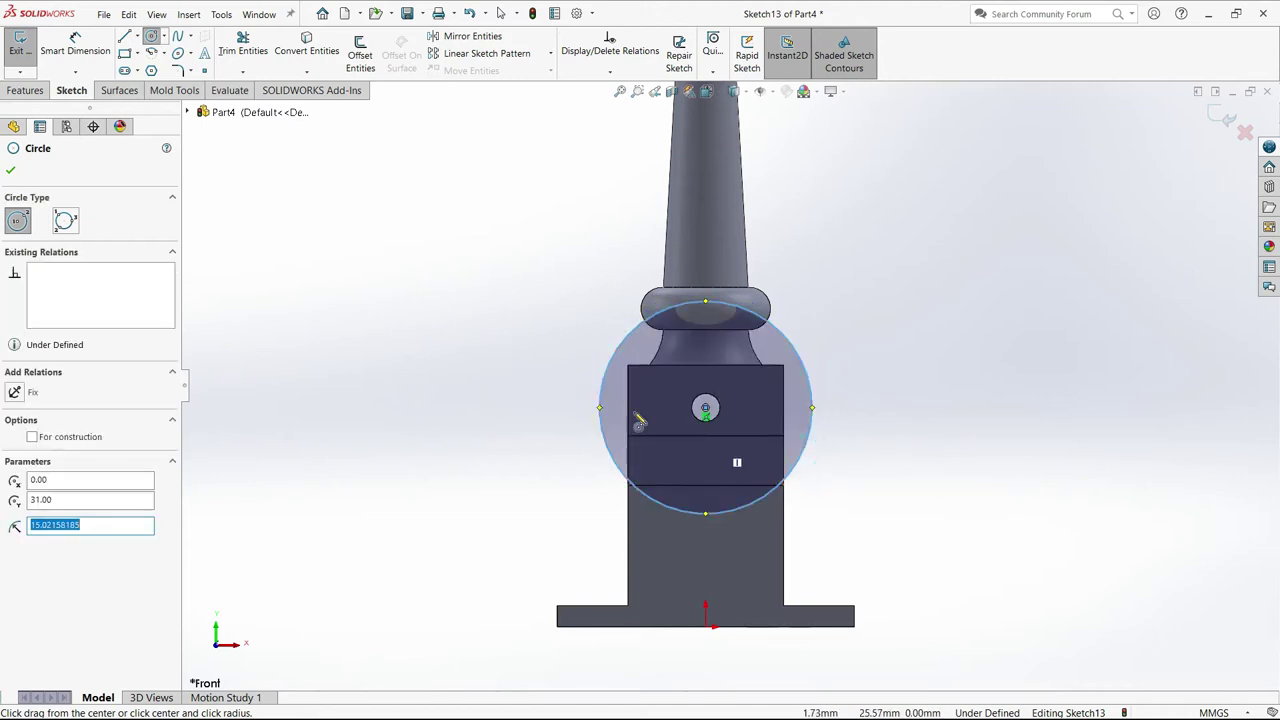
{"action": "scroll", "coordinate": [845, 540], "scroll_direction": "down", "scroll_amount": 3}
{"action": "scroll", "coordinate": [754, 523], "scroll_direction": "down", "scroll_amount": 2}
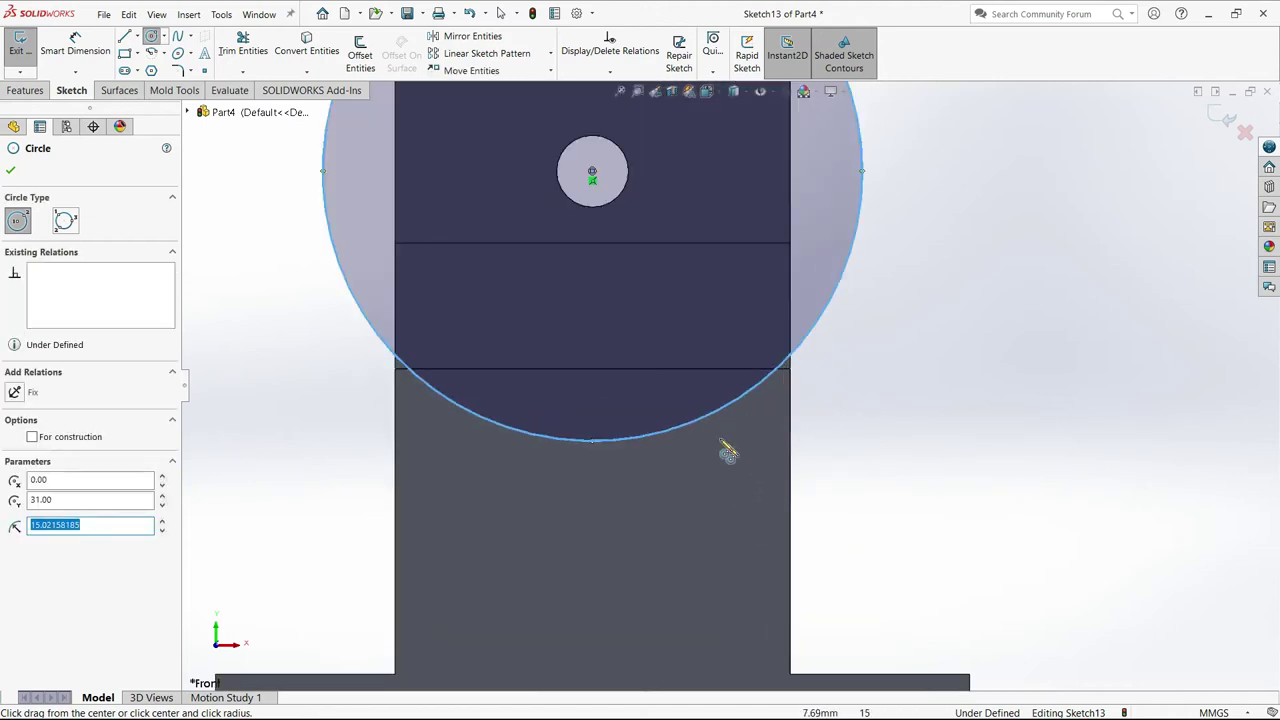
{"action": "left_click", "coordinate": [696, 411]}
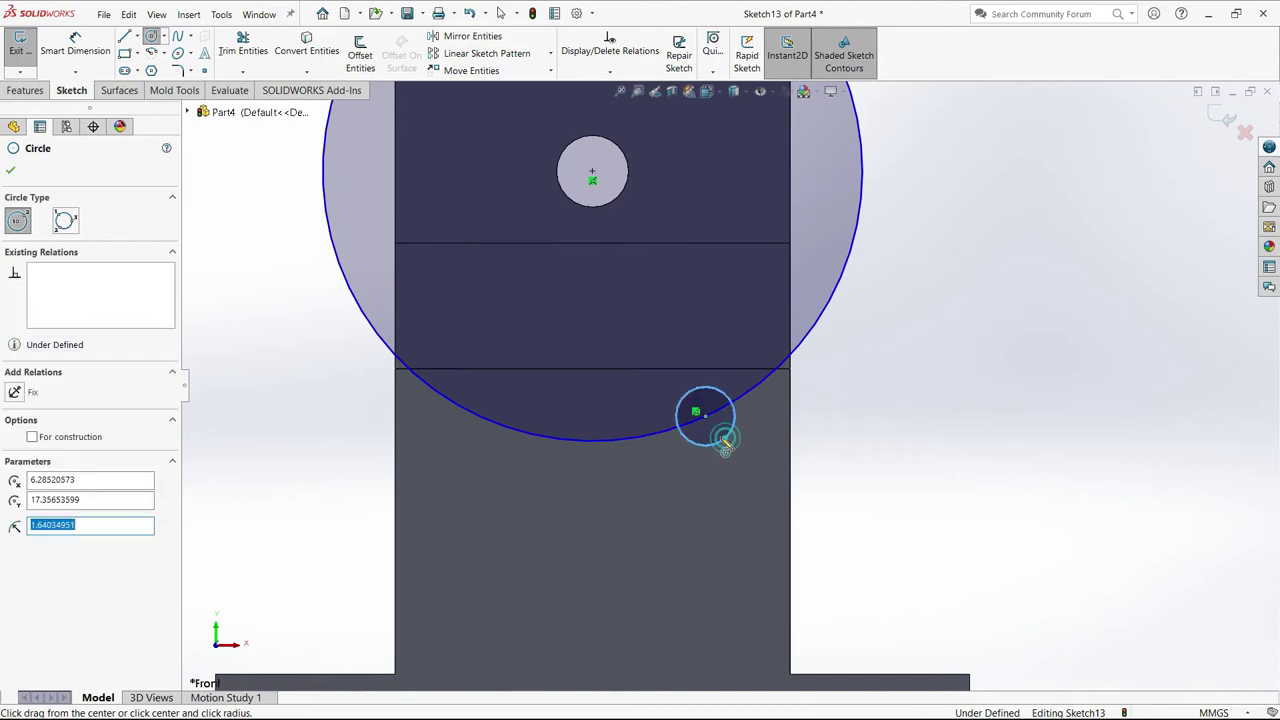
{"action": "key", "text": "Escape"}
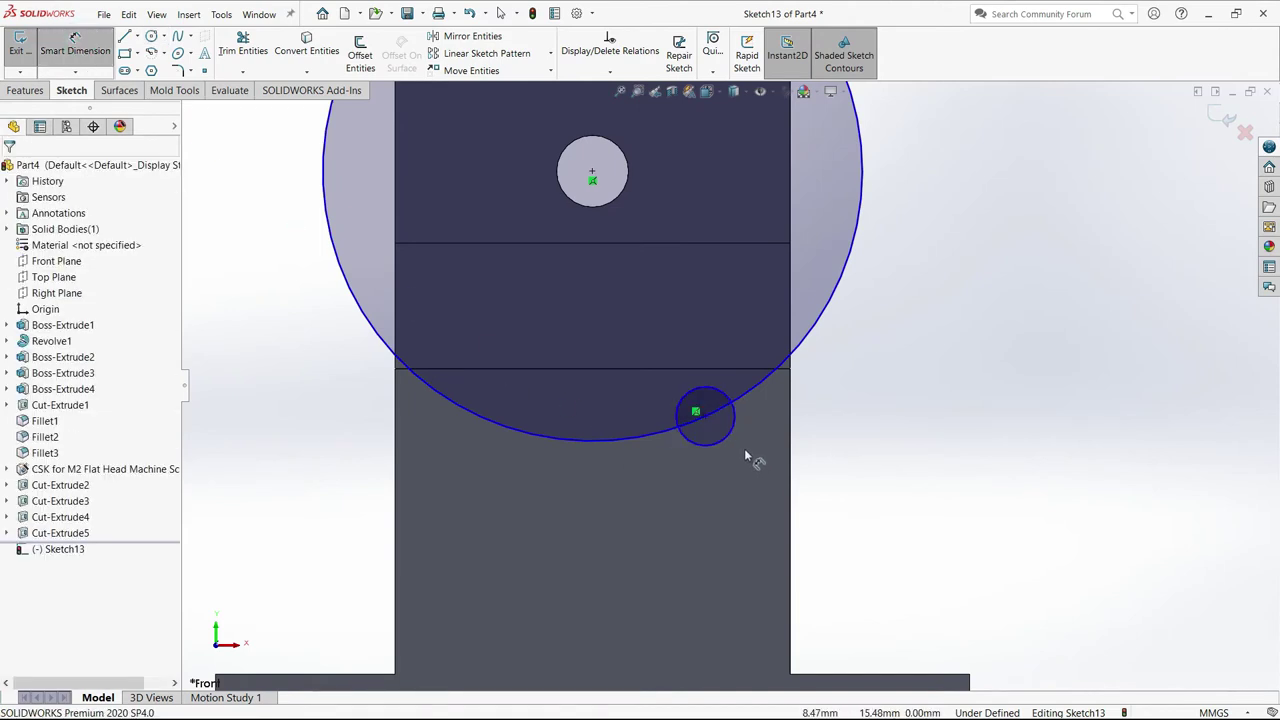
Dimension the small circle's diameter to 3.5 mm.
{"action": "left_click", "coordinate": [729, 441]}
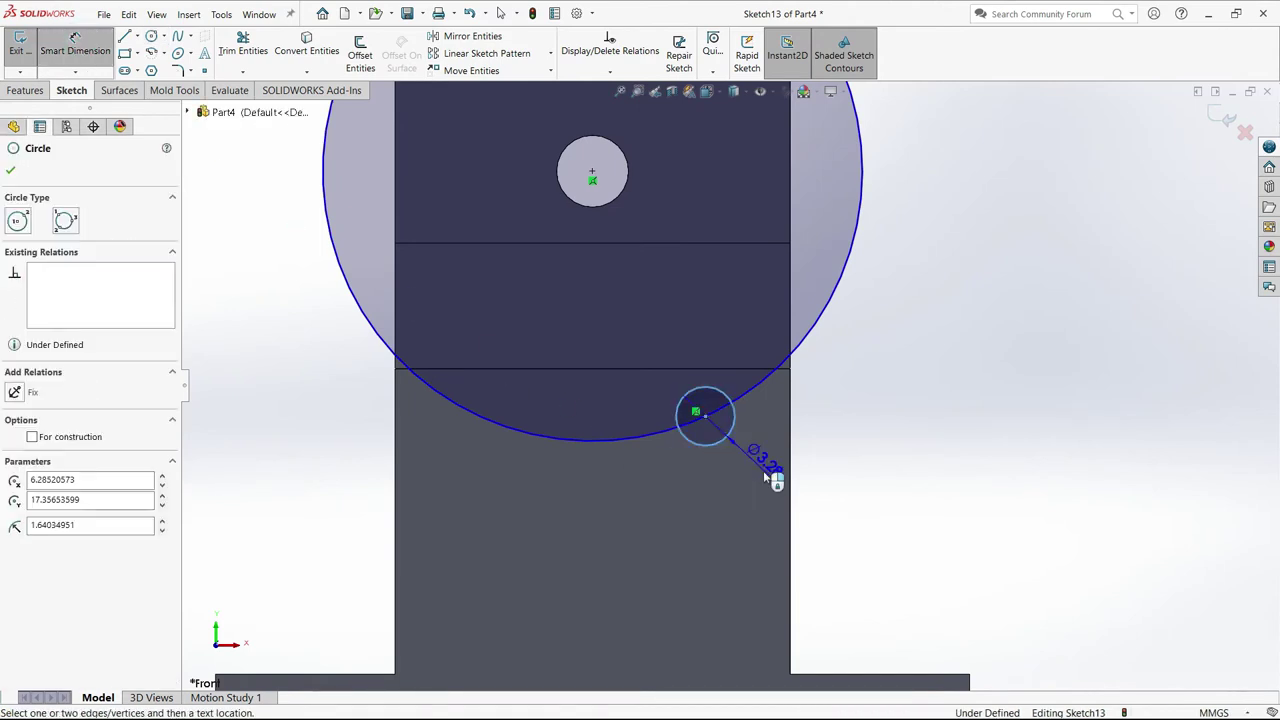
{"action": "left_click", "coordinate": [848, 500]}
{"action": "type", "text": "3.5"}
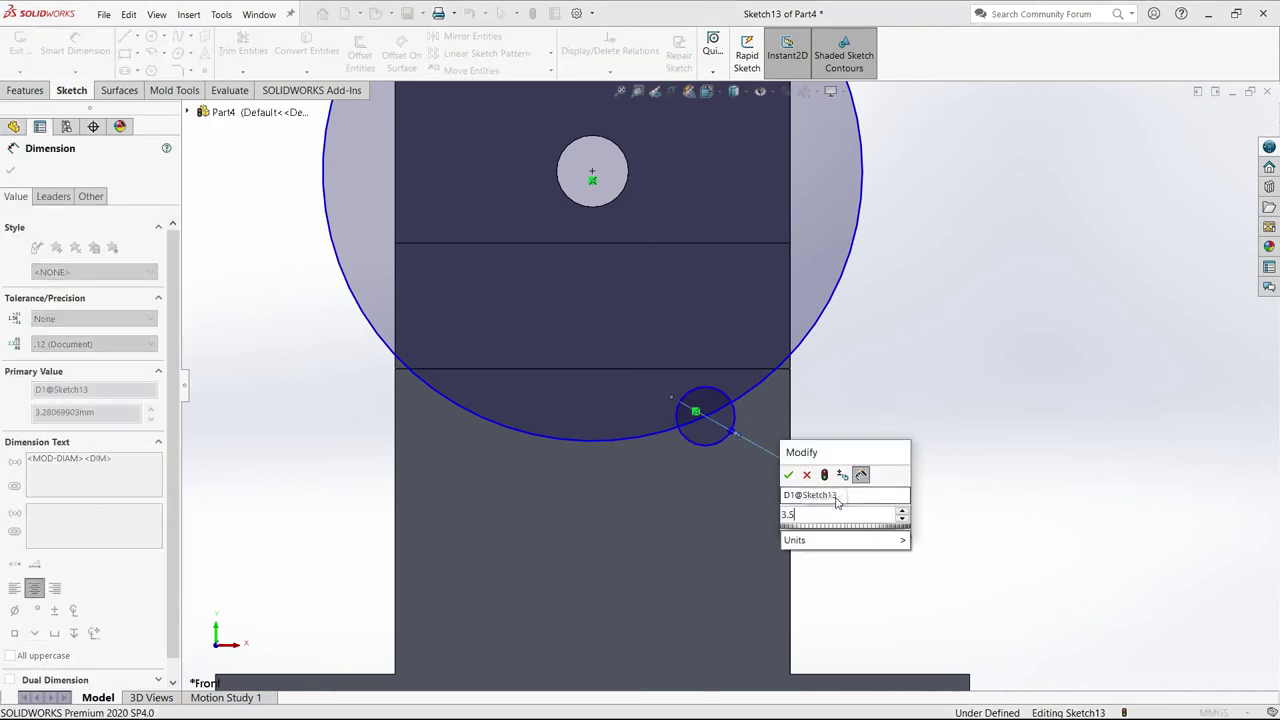
{"action": "left_click", "coordinate": [789, 475]}
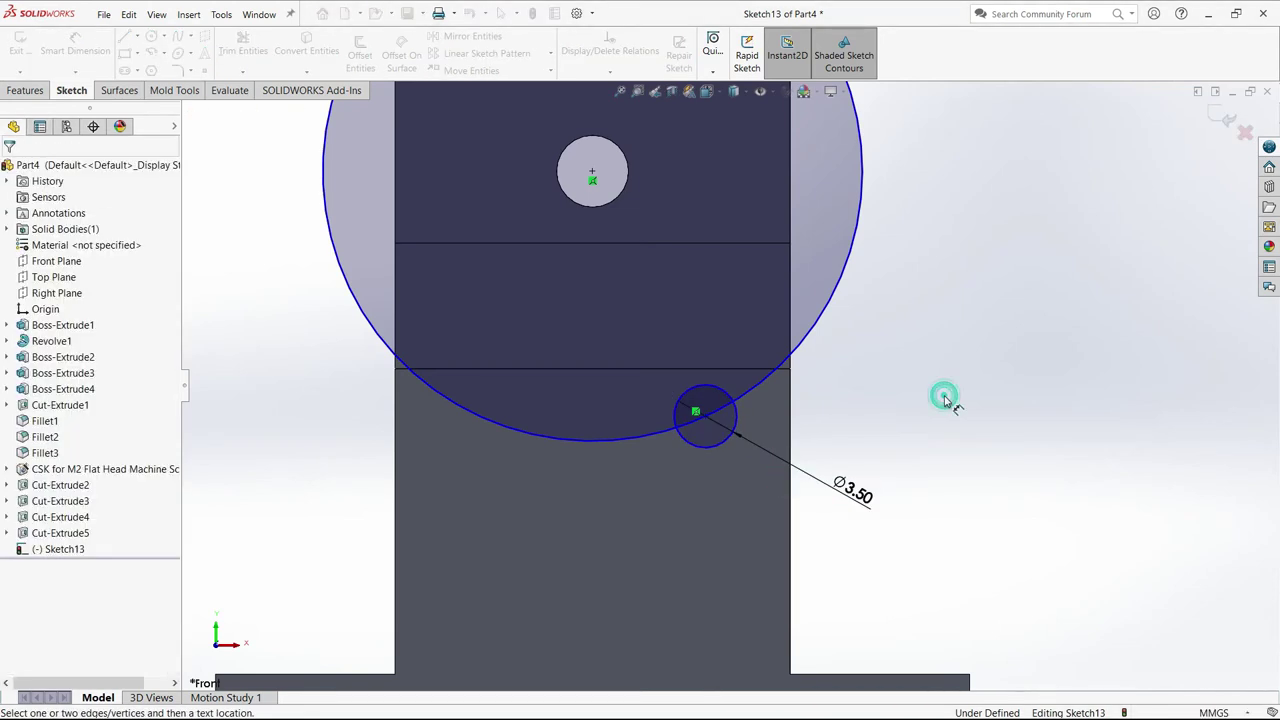
{"action": "key", "text": "Escape"}
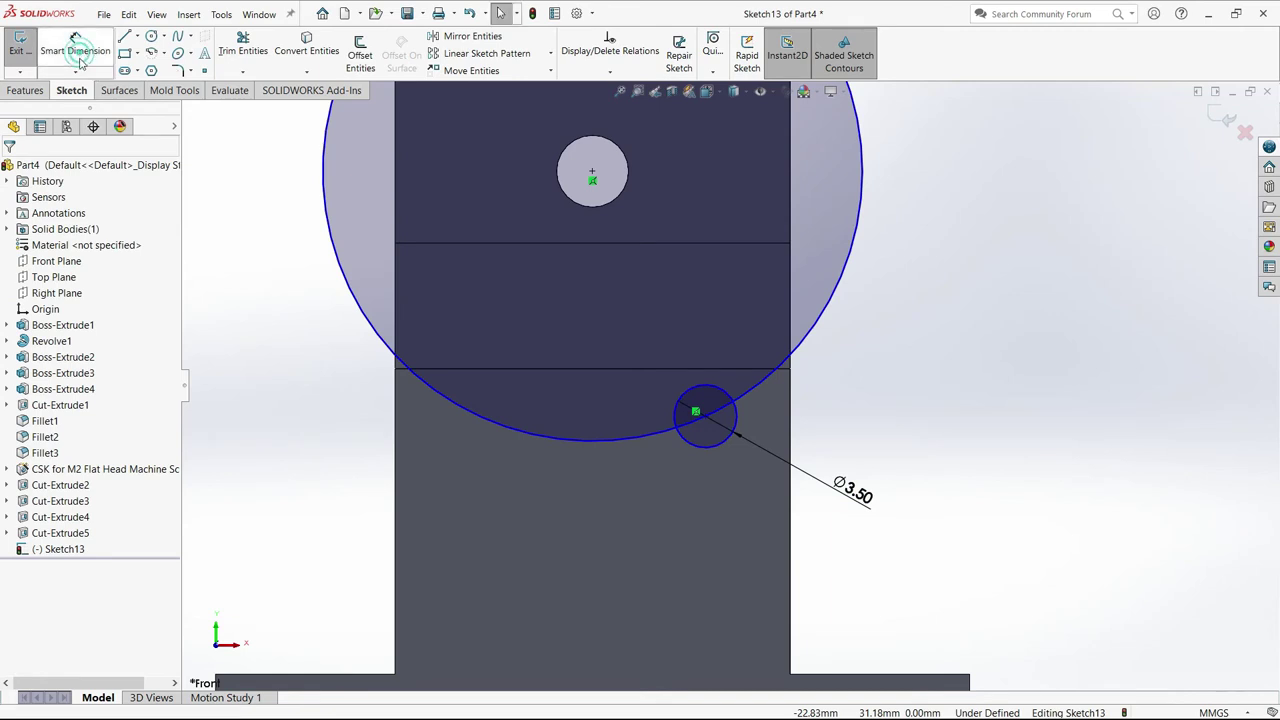
Set the large circle around the hole to construction geometry.
{"action": "left_click", "coordinate": [362, 318]}
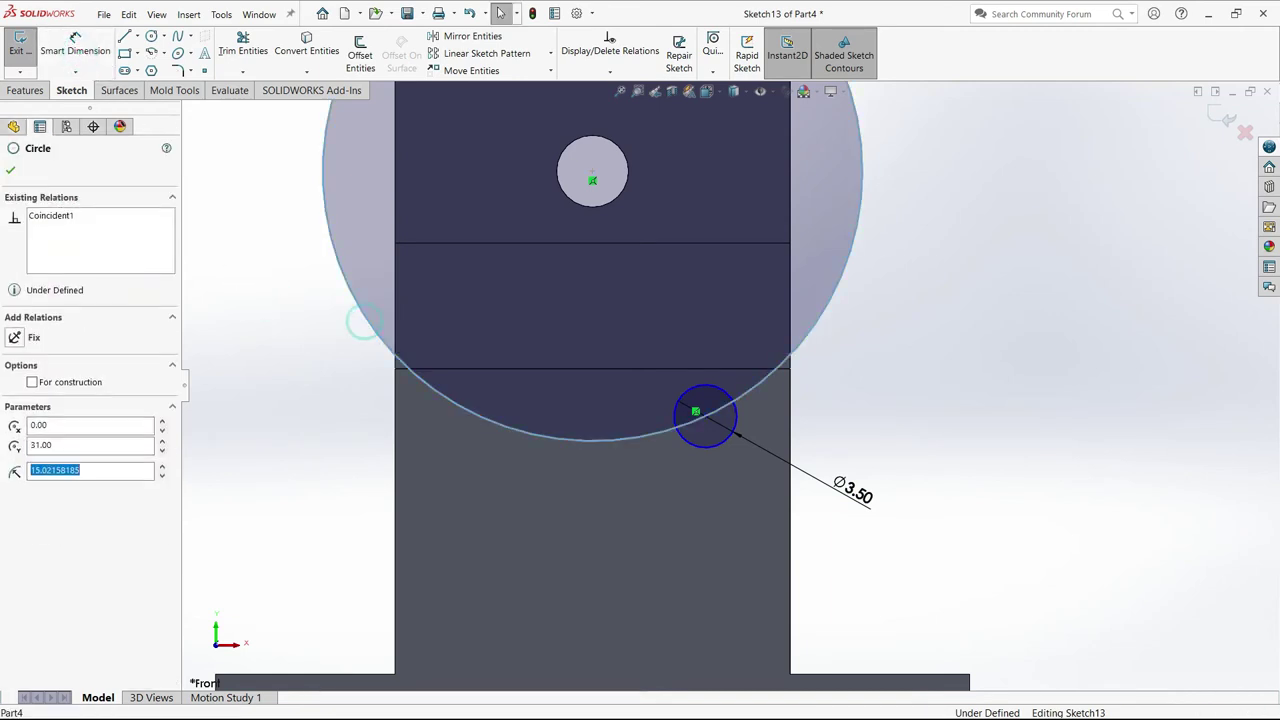
{"action": "left_click", "coordinate": [33, 383]}
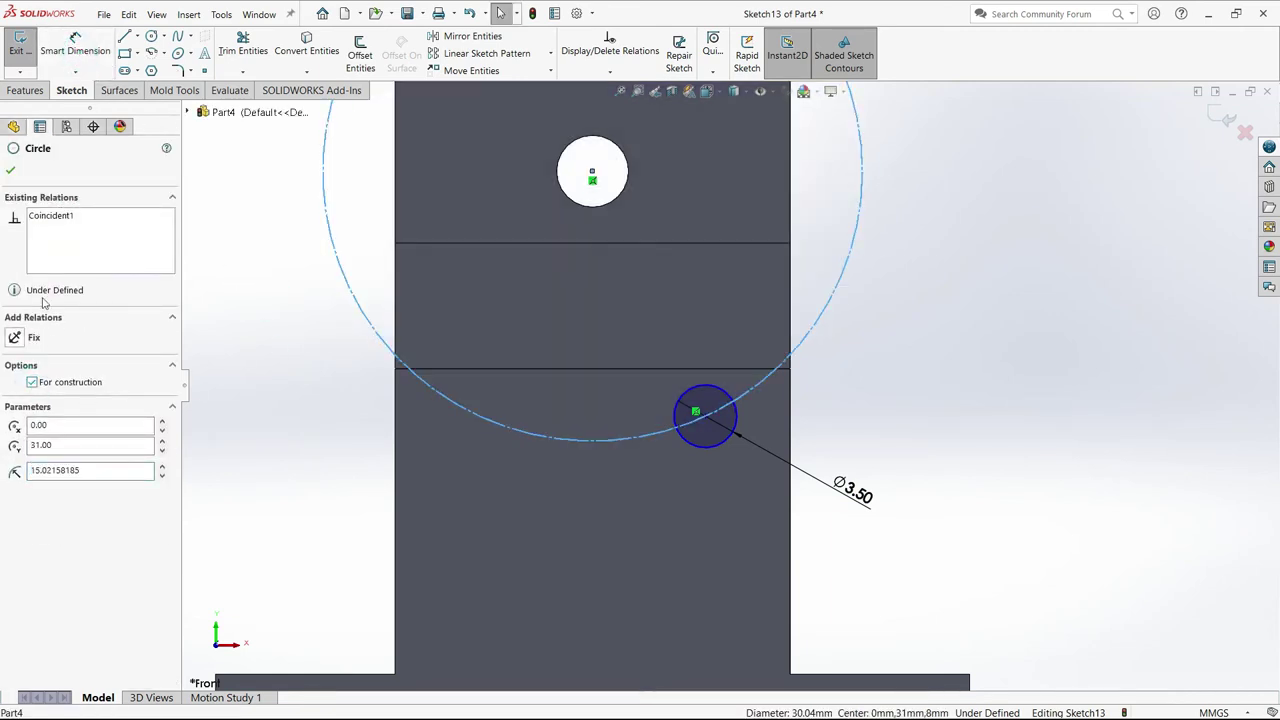
{"action": "left_click", "coordinate": [11, 173]}
Draw a centerline from the top hole's centre to the small circle's centre.
{"action": "key", "text": "f"}
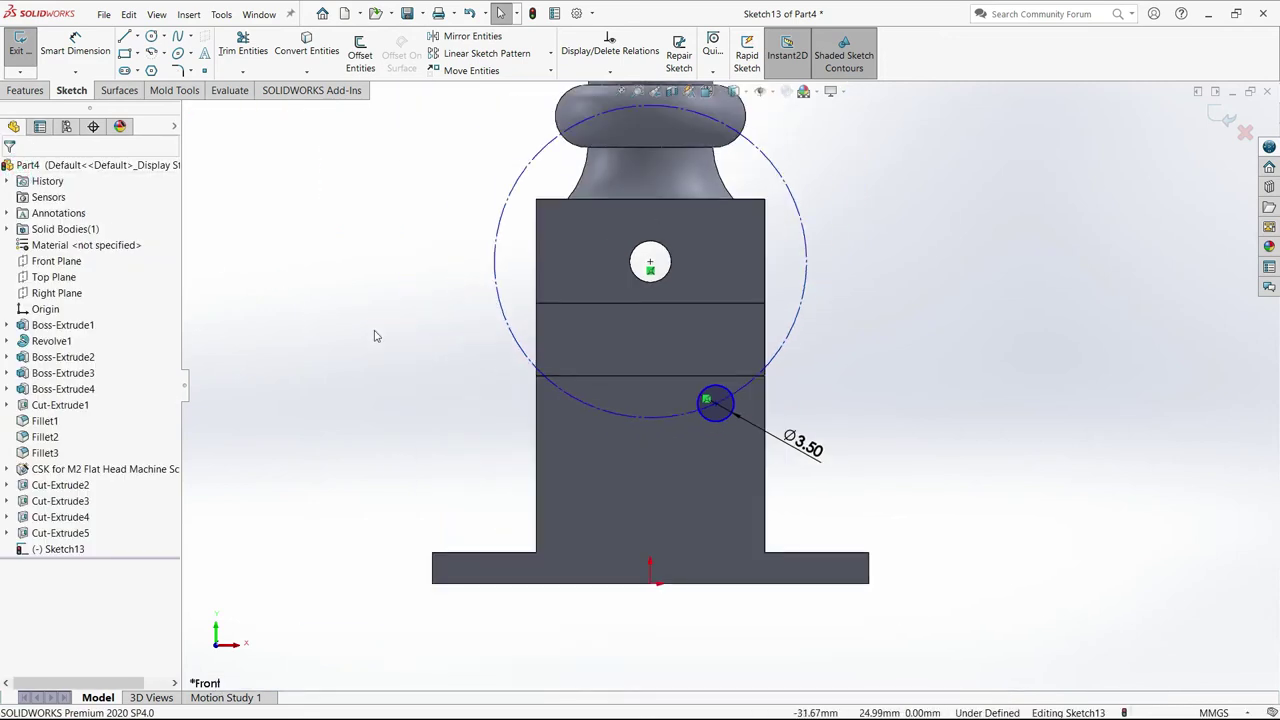
{"action": "scroll", "coordinate": [656, 354], "scroll_direction": "down", "scroll_amount": 1}
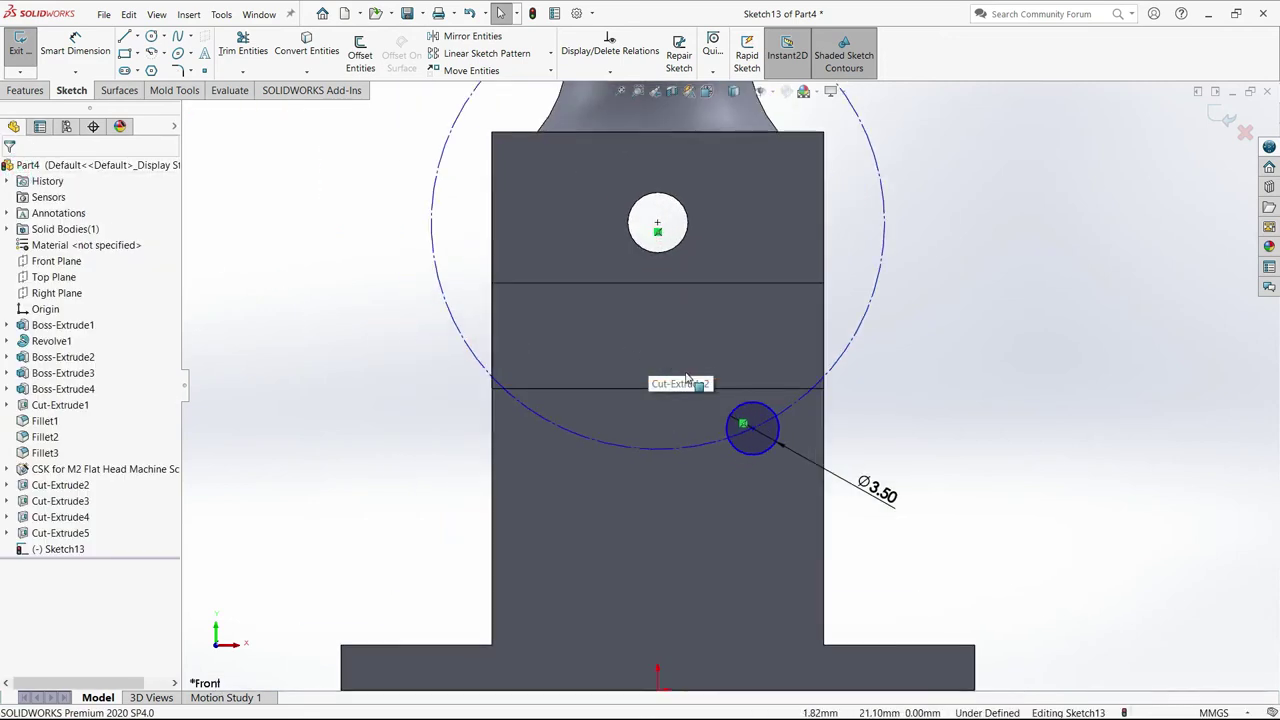
{"action": "scroll", "coordinate": [788, 343], "scroll_direction": "up", "scroll_amount": 1}
{"action": "scroll", "coordinate": [756, 281], "scroll_direction": "up", "scroll_amount": 1}
{"action": "scroll", "coordinate": [758, 282], "scroll_direction": "up", "scroll_amount": 1}
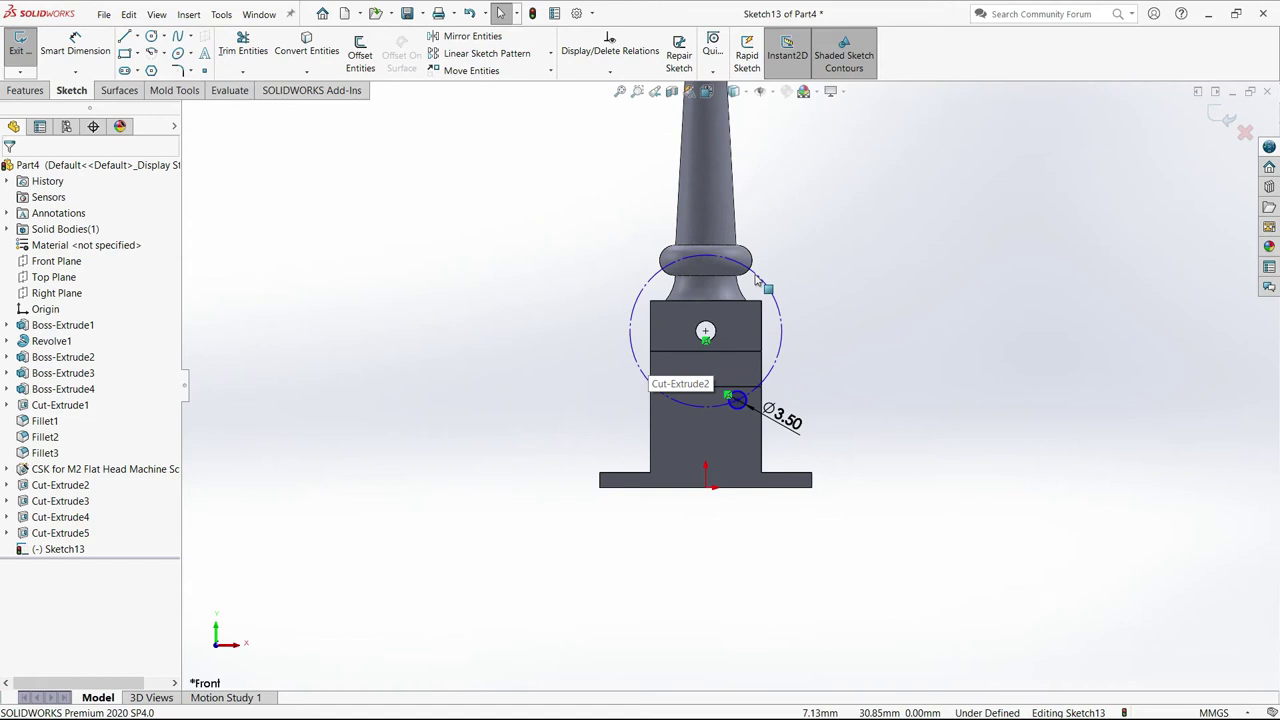
{"action": "scroll", "coordinate": [760, 283], "scroll_direction": "up", "scroll_amount": 1}
{"action": "scroll", "coordinate": [763, 285], "scroll_direction": "up", "scroll_amount": 1}
{"action": "left_click", "coordinate": [137, 37]}
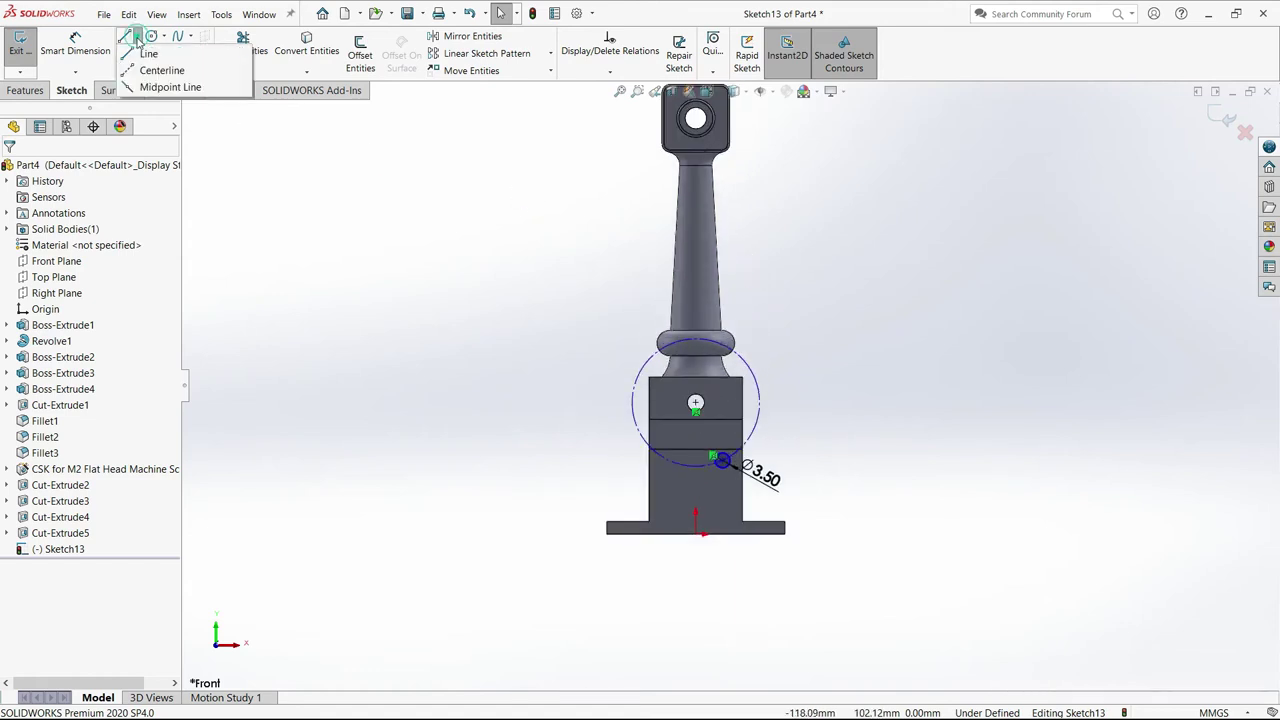
{"action": "left_click", "coordinate": [158, 70]}
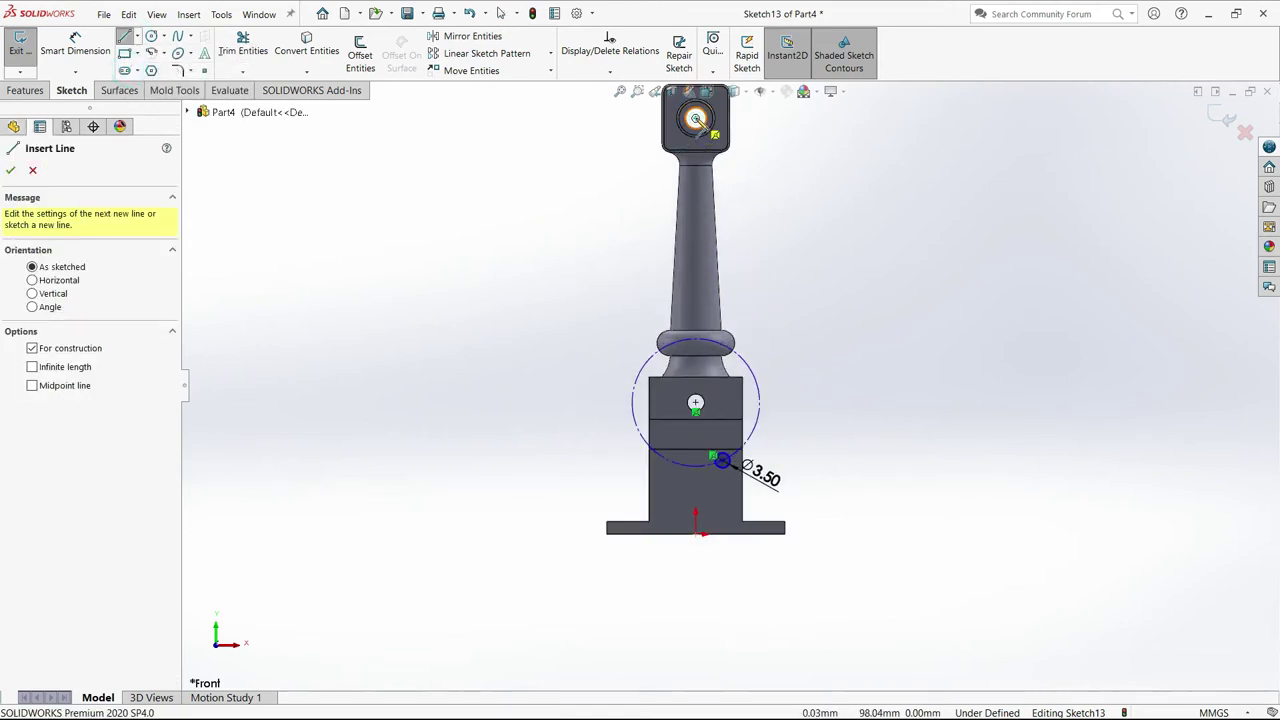
{"action": "left_click", "coordinate": [696, 119]}
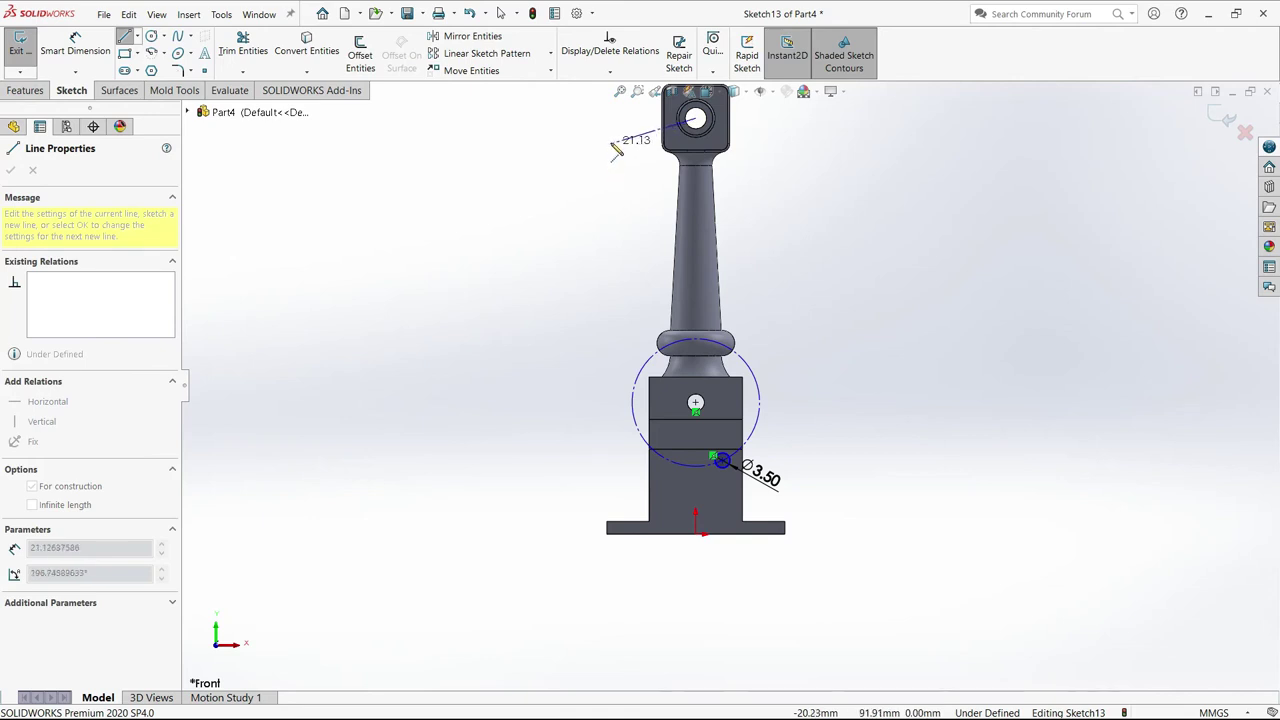
{"action": "scroll", "coordinate": [725, 440], "scroll_direction": "down", "scroll_amount": 3}
{"action": "scroll", "coordinate": [712, 485], "scroll_direction": "down", "scroll_amount": 2}
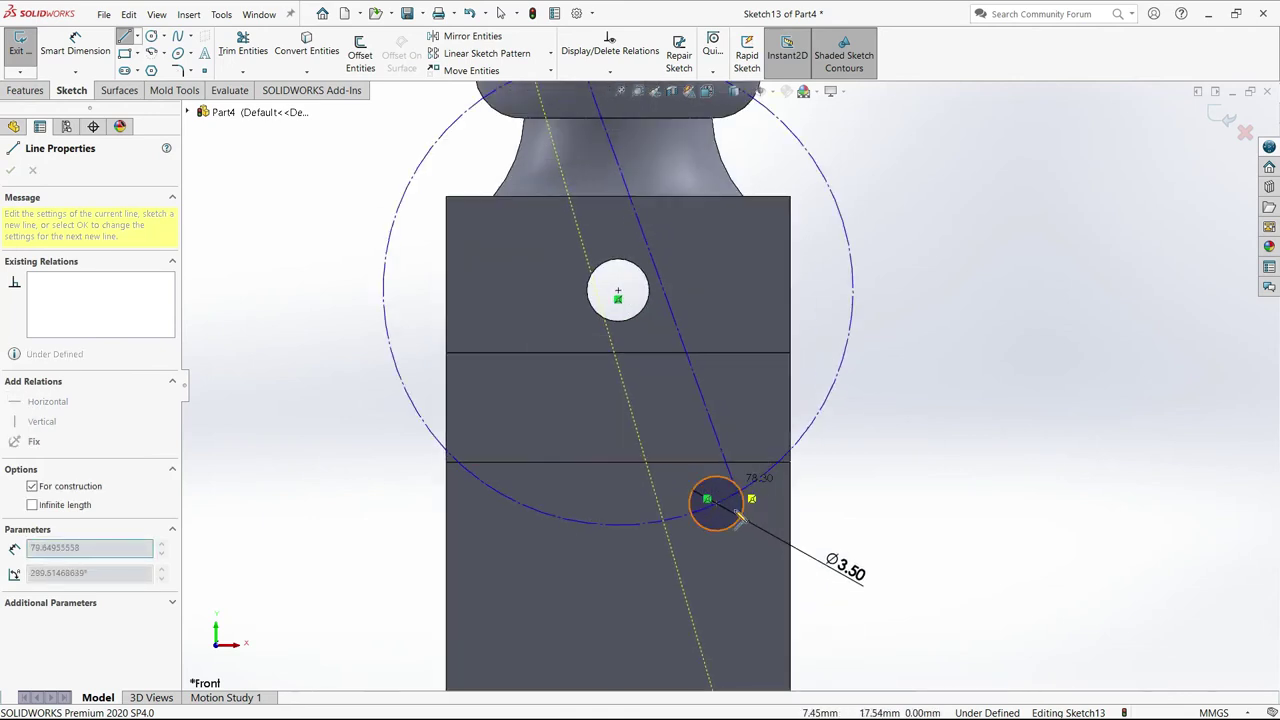
{"action": "left_click", "coordinate": [717, 505]}
{"action": "right_click", "coordinate": [312, 356]}
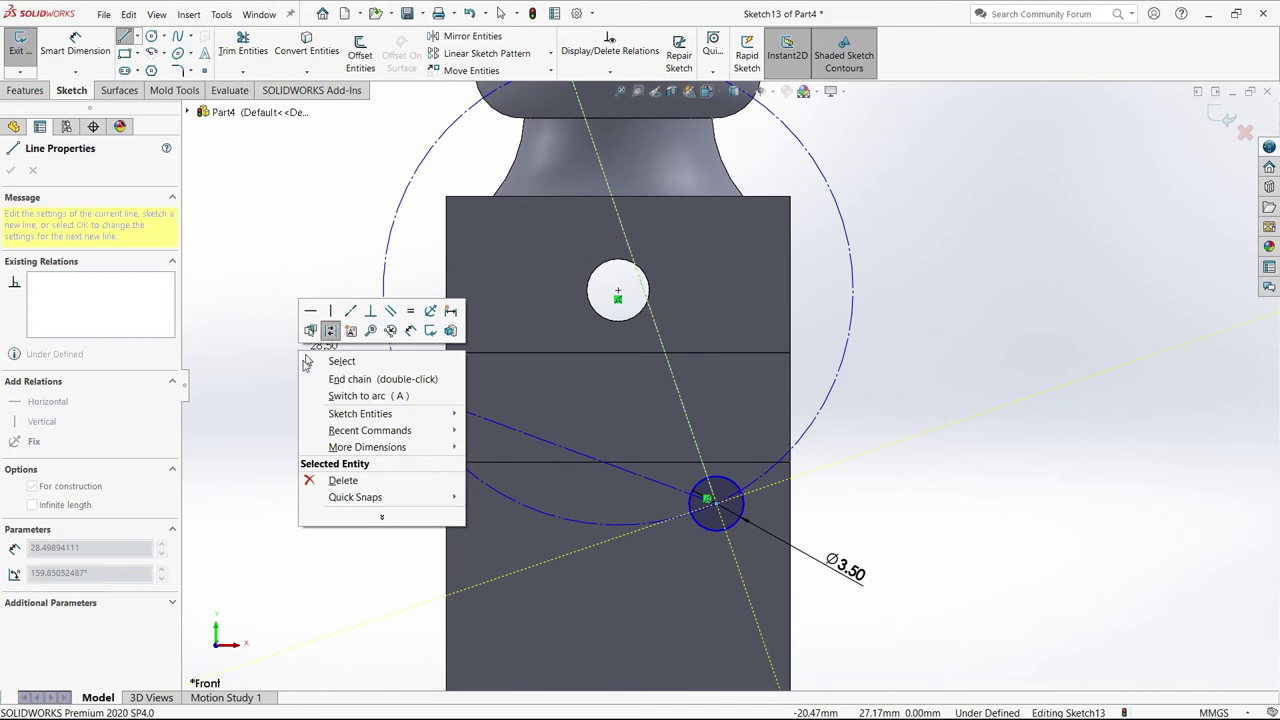
{"action": "left_click", "coordinate": [338, 358]}
Dimension the upper centerline leg to 18 mm.
{"action": "scroll", "coordinate": [339, 358], "scroll_direction": "up", "scroll_amount": 5}
{"action": "scroll", "coordinate": [366, 334], "scroll_direction": "up", "scroll_amount": 3}
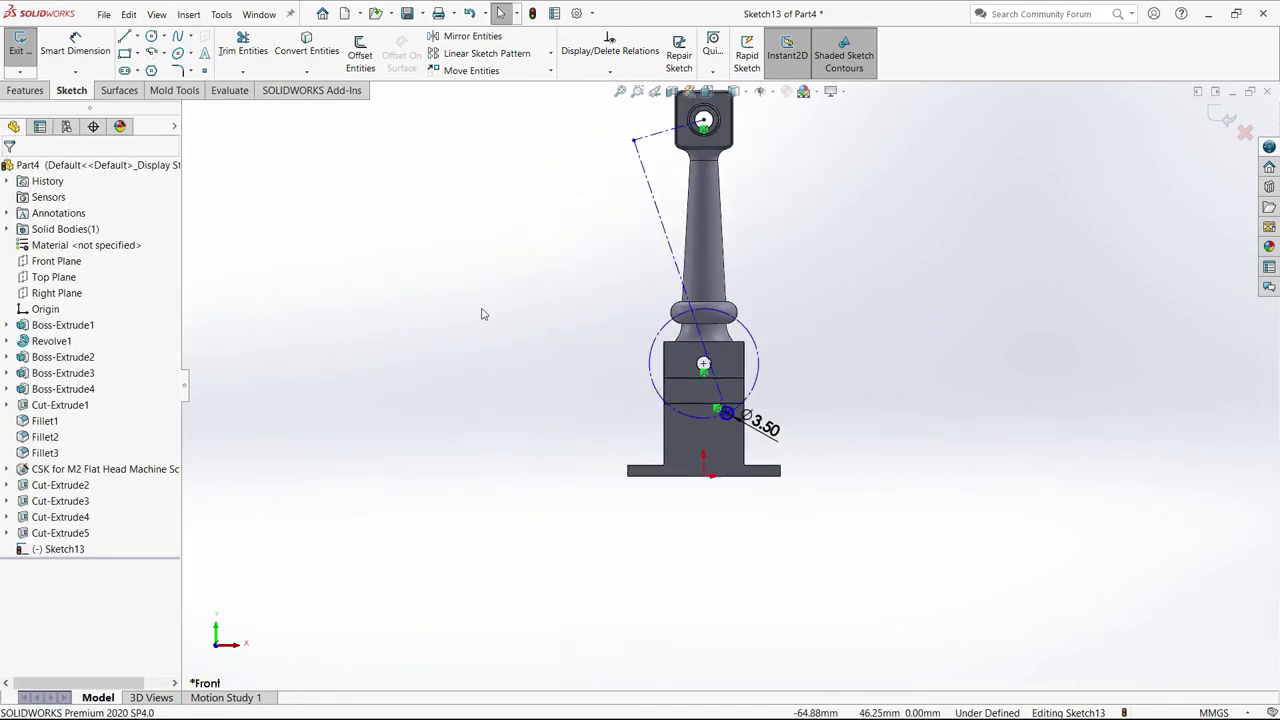
{"action": "scroll", "coordinate": [620, 193], "scroll_direction": "down", "scroll_amount": 2}
{"action": "scroll", "coordinate": [620, 193], "scroll_direction": "down", "scroll_amount": 1}
{"action": "left_click", "coordinate": [75, 48]}
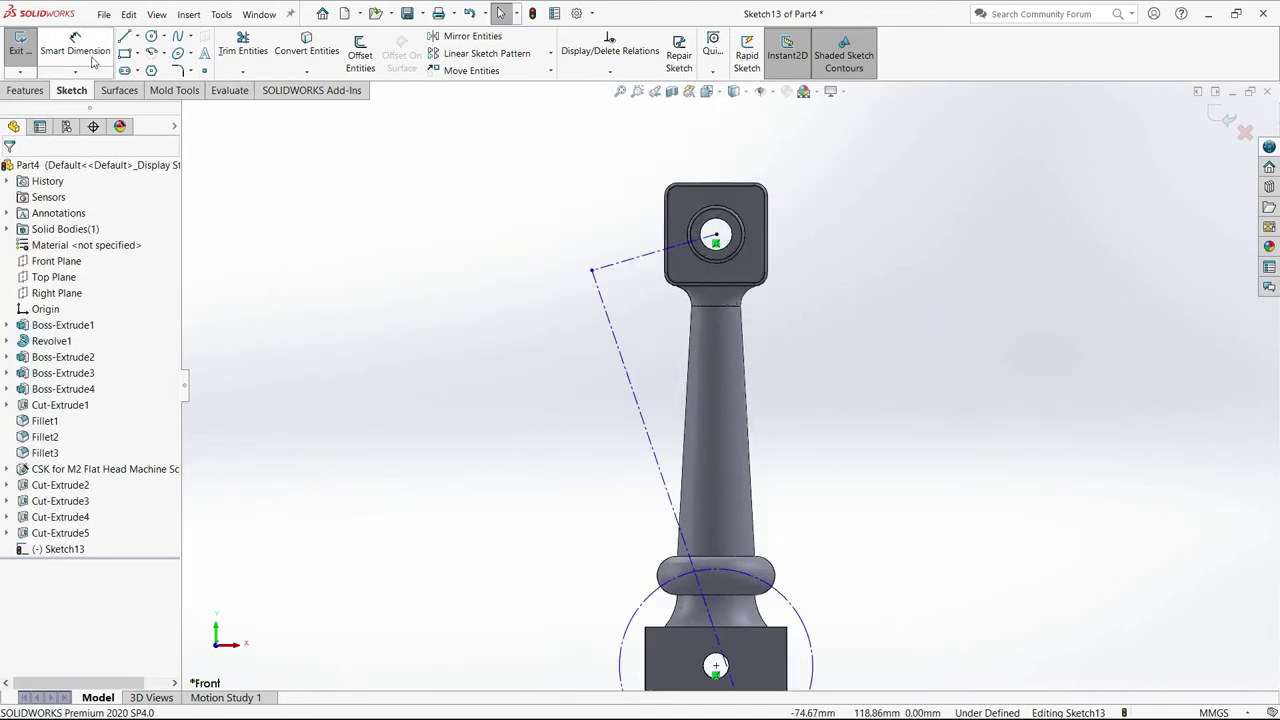
{"action": "left_click", "coordinate": [638, 257]}
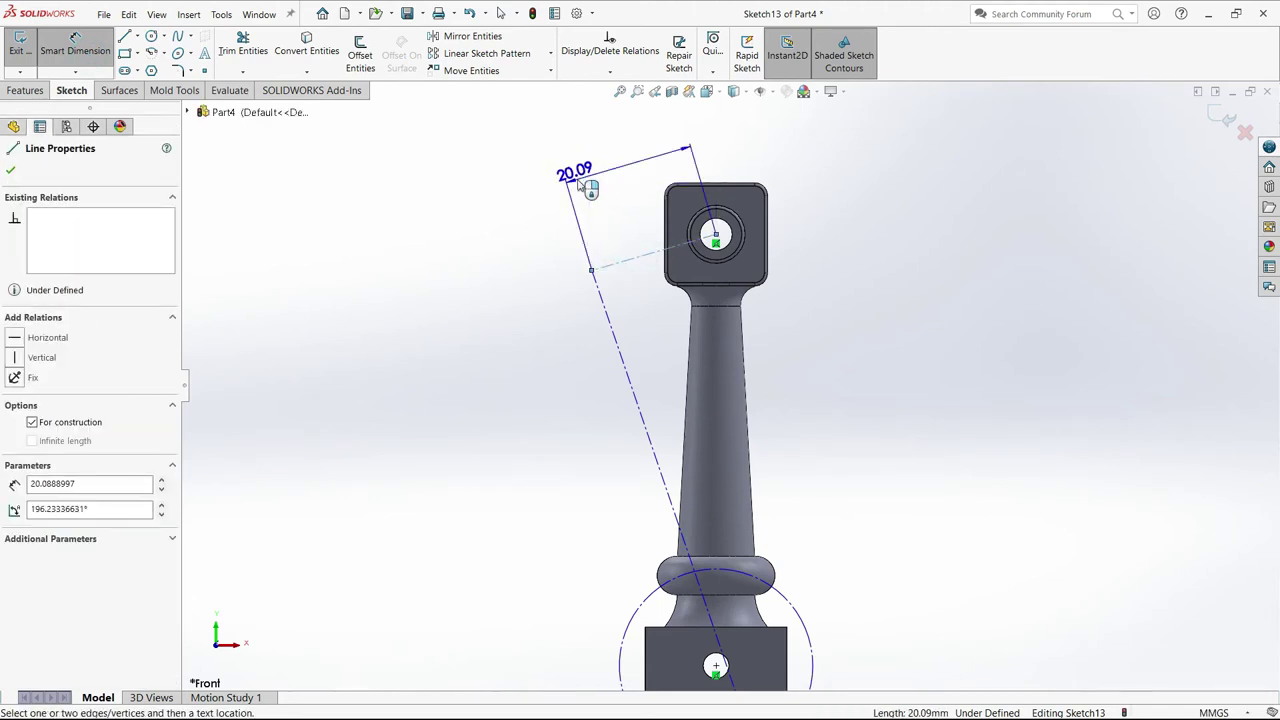
{"action": "left_click", "coordinate": [587, 196]}
{"action": "type", "text": "18"}
{"action": "key", "text": "Return"}
{"action": "left_click", "coordinate": [557, 283]}
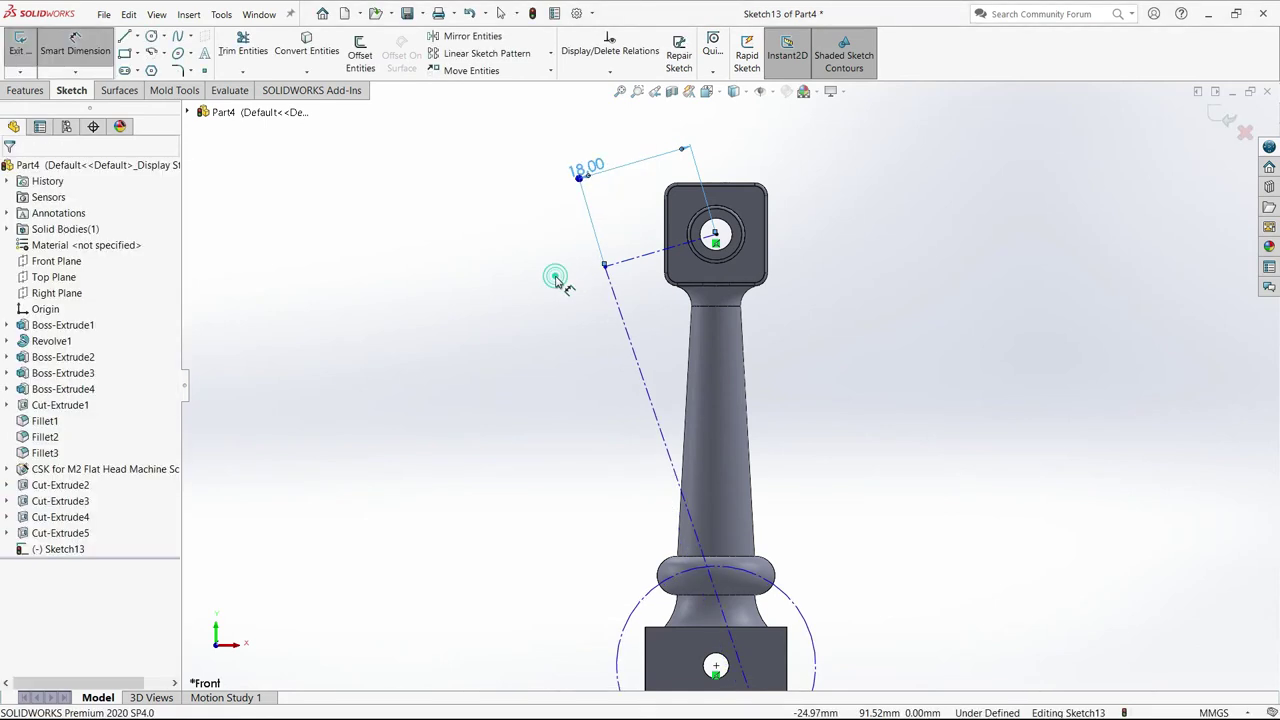
{"action": "scroll", "coordinate": [575, 290], "scroll_direction": "up", "scroll_amount": 3}
{"action": "scroll", "coordinate": [829, 486], "scroll_direction": "down", "scroll_amount": 5}
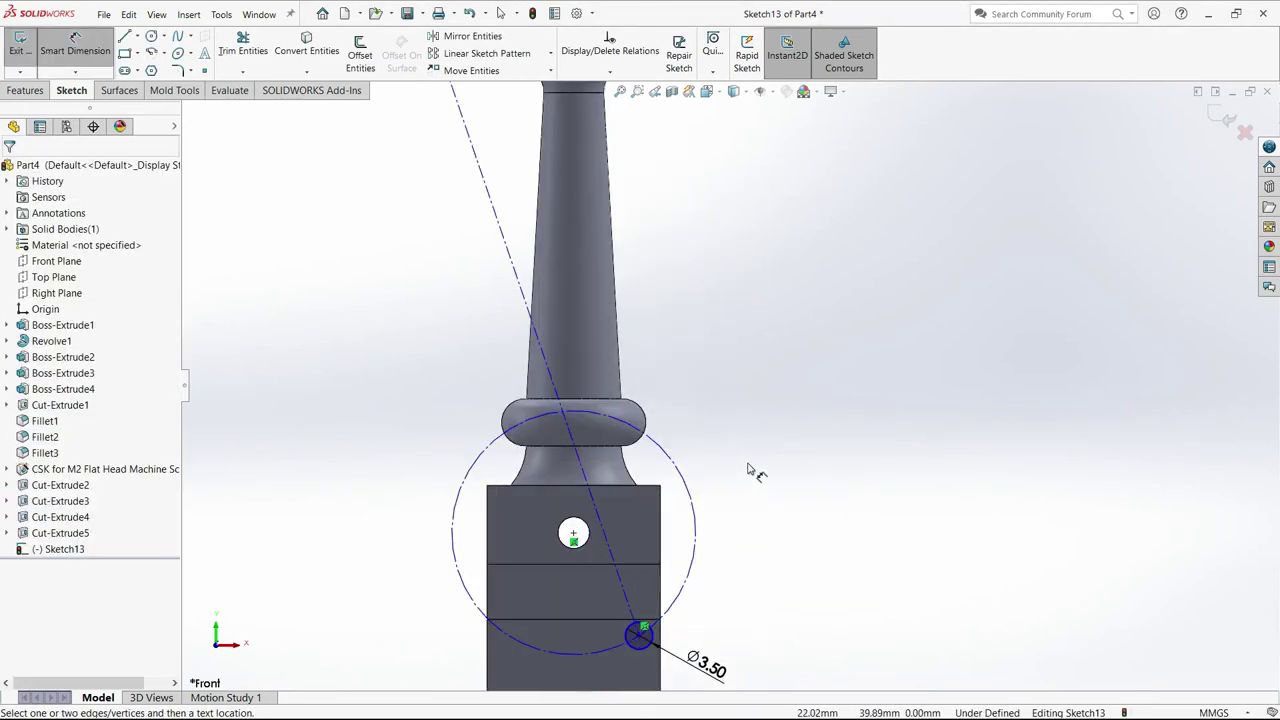
{"action": "scroll", "coordinate": [752, 472], "scroll_direction": "up", "scroll_amount": 1}
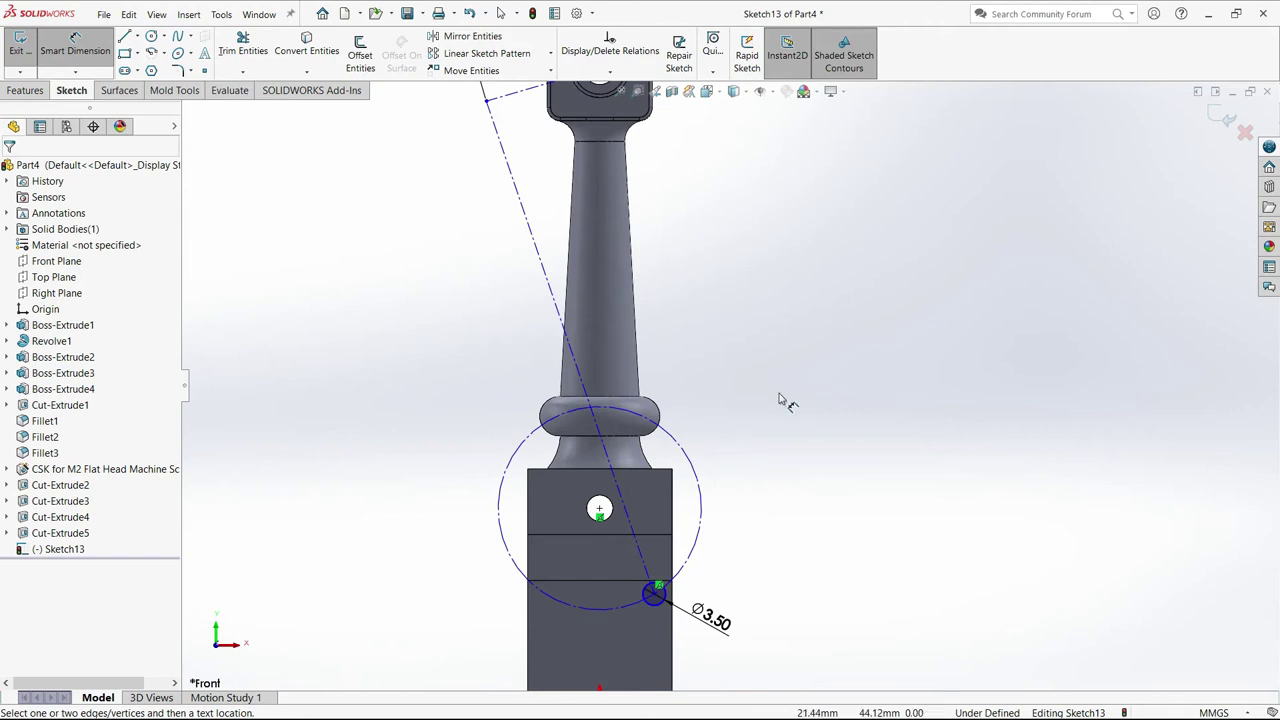
Switch the display style to Hidden Lines Removed and zoom toward the small circle.
{"action": "left_click", "coordinate": [75, 45]}
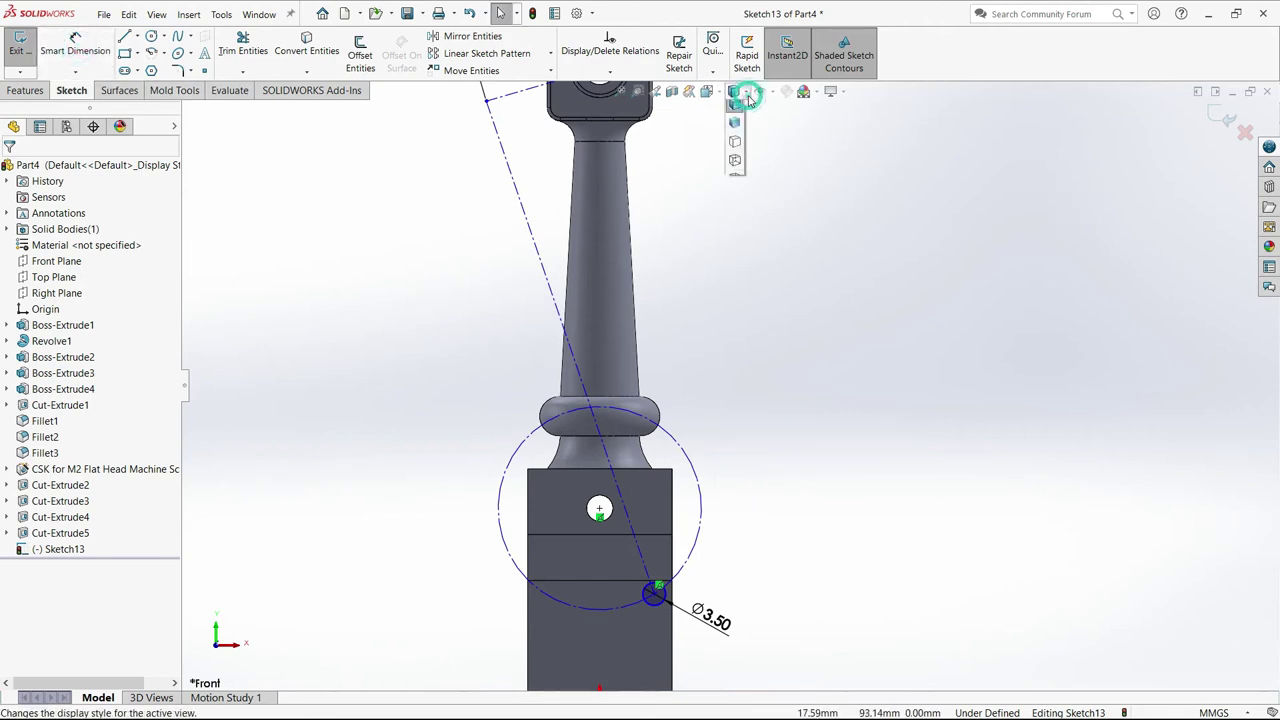
{"action": "left_click", "coordinate": [735, 168]}
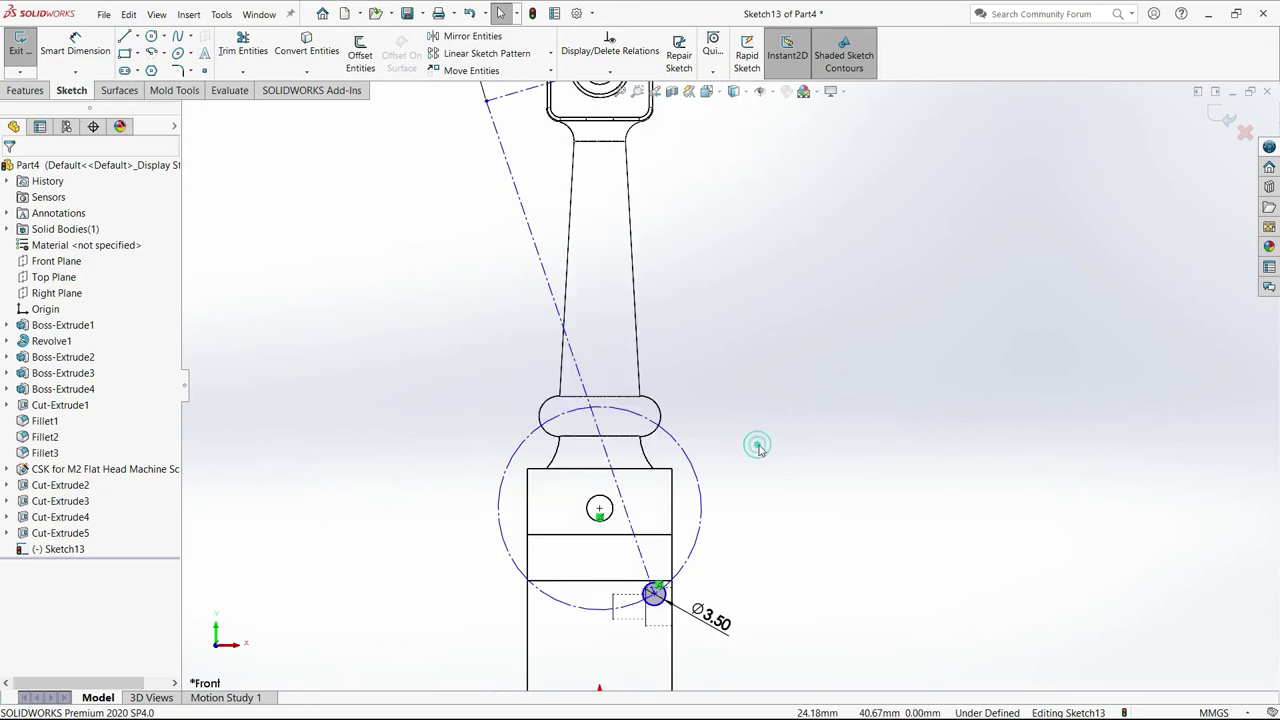
{"action": "scroll", "coordinate": [758, 447], "scroll_direction": "up", "scroll_amount": 2}
{"action": "scroll", "coordinate": [700, 563], "scroll_direction": "down", "scroll_amount": 3}
{"action": "scroll", "coordinate": [674, 523], "scroll_direction": "down", "scroll_amount": 3}
{"action": "scroll", "coordinate": [731, 391], "scroll_direction": "down", "scroll_amount": 2}
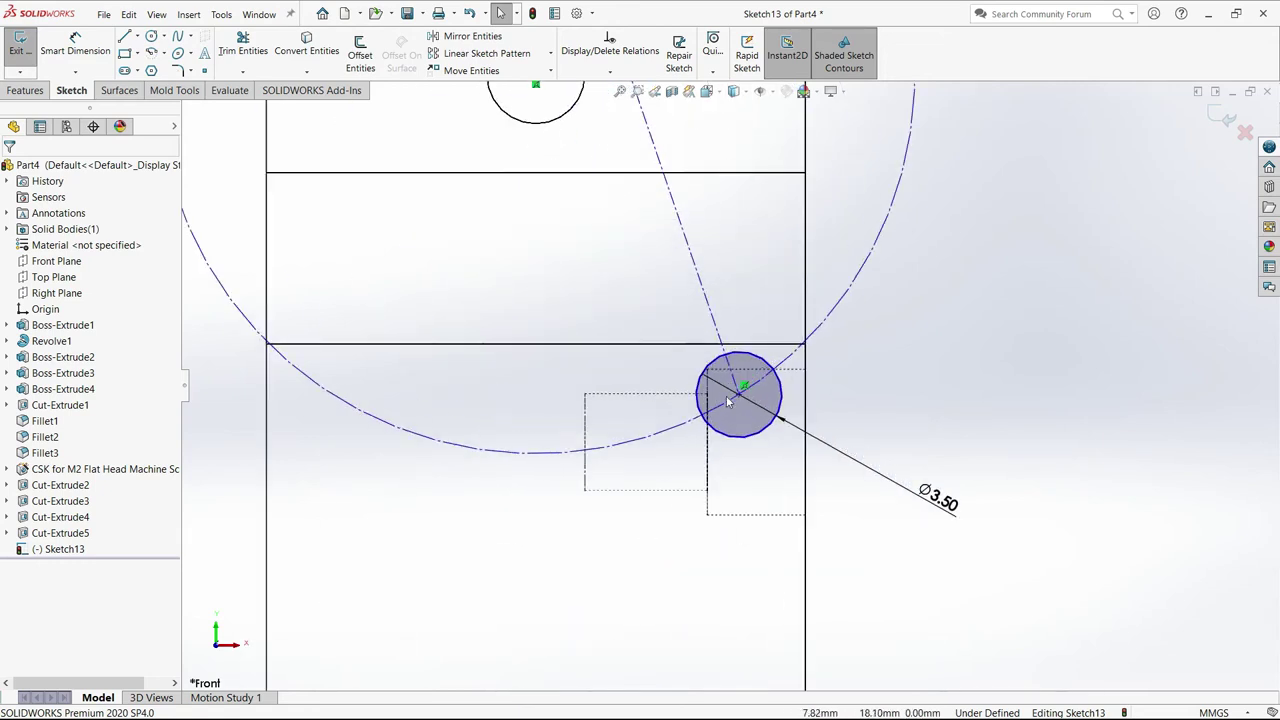
Open and close the Hide/Show Items list without changes.
{"action": "left_click", "coordinate": [774, 93]}
{"action": "left_click", "coordinate": [774, 93]}
{"action": "left_click", "coordinate": [773, 93]}
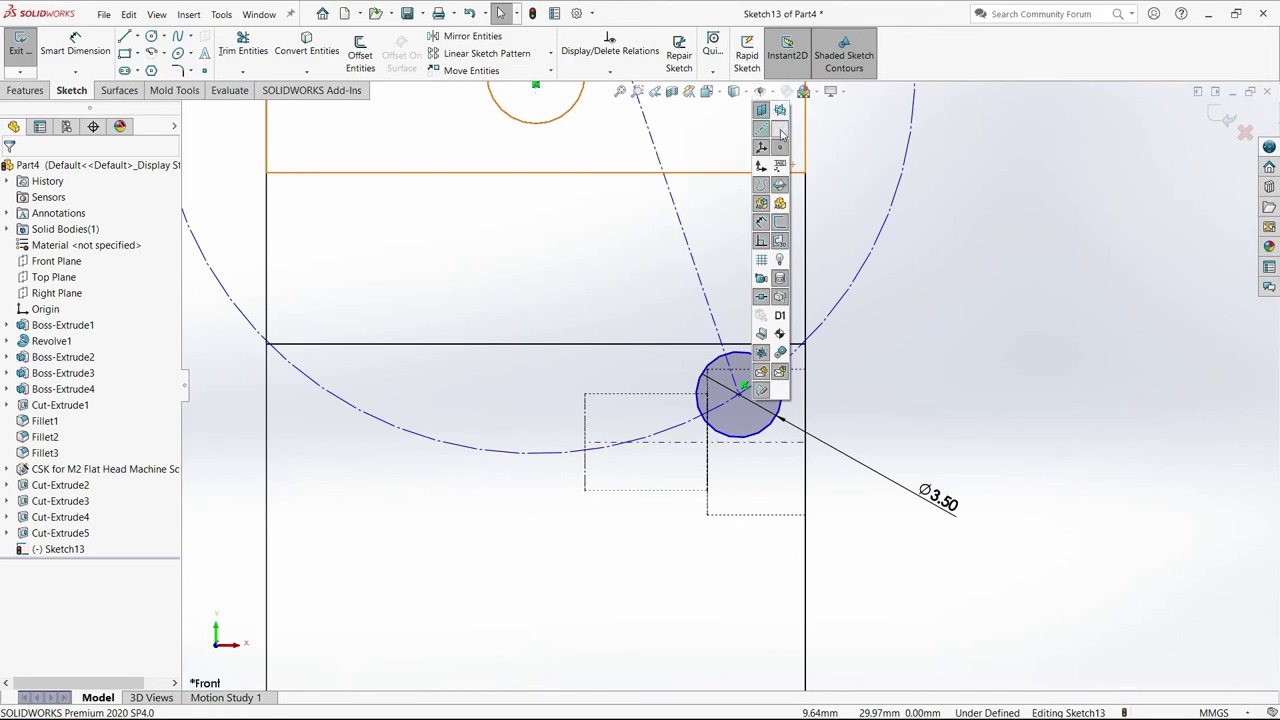
{"action": "left_click", "coordinate": [896, 422]}
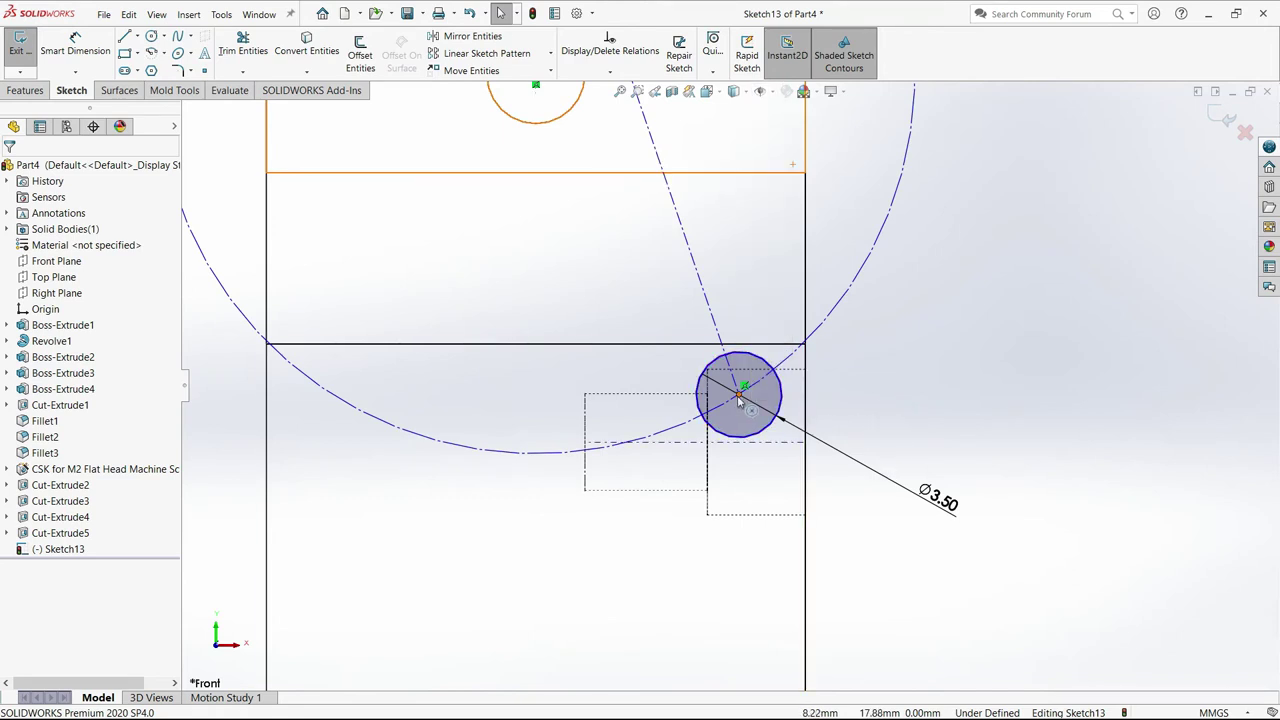
Make the small circle's centre coincident with the horizontal axis.
{"action": "left_click", "coordinate": [610, 72]}
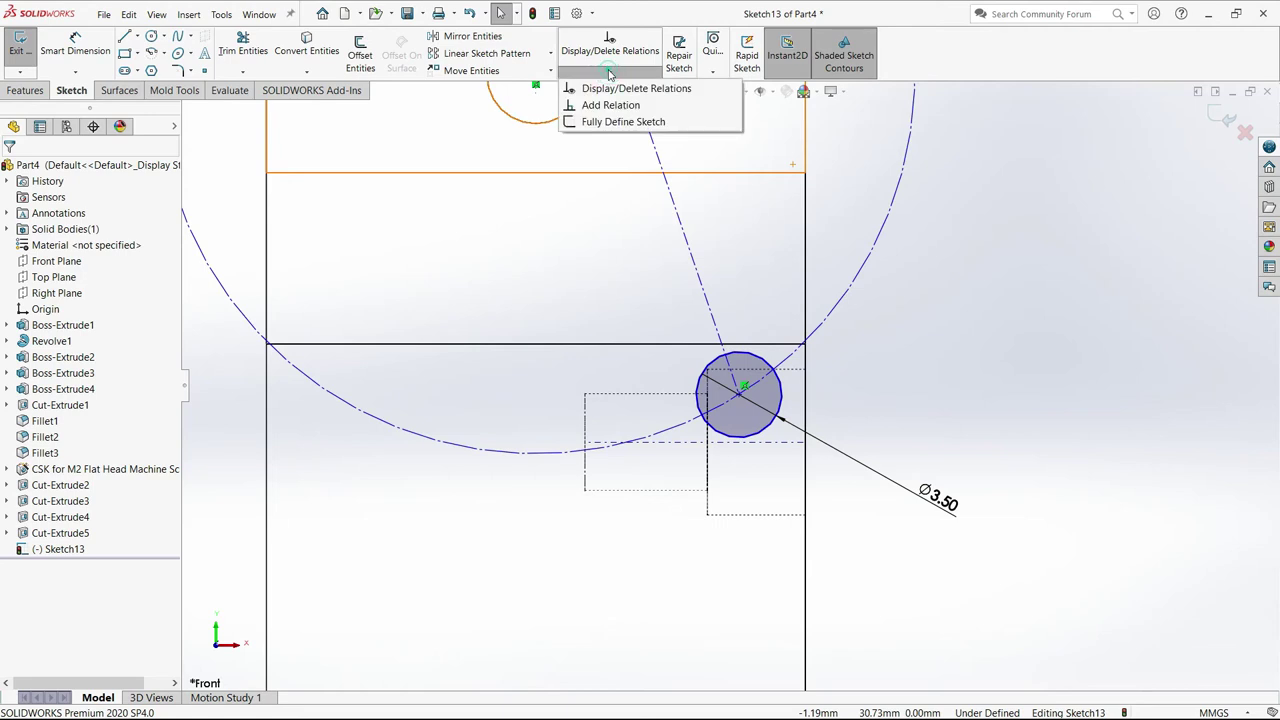
{"action": "left_click", "coordinate": [614, 106]}
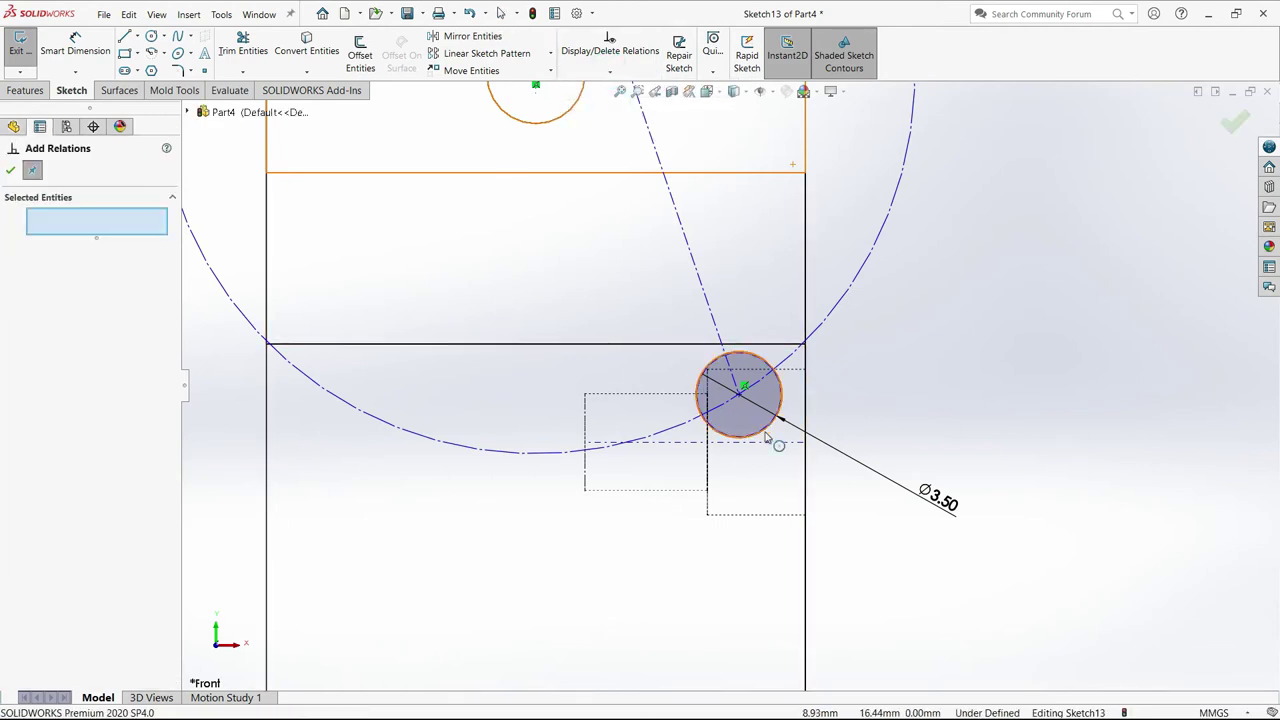
{"action": "scroll", "coordinate": [775, 441], "scroll_direction": "down", "scroll_amount": 3}
{"action": "left_click", "coordinate": [701, 342]}
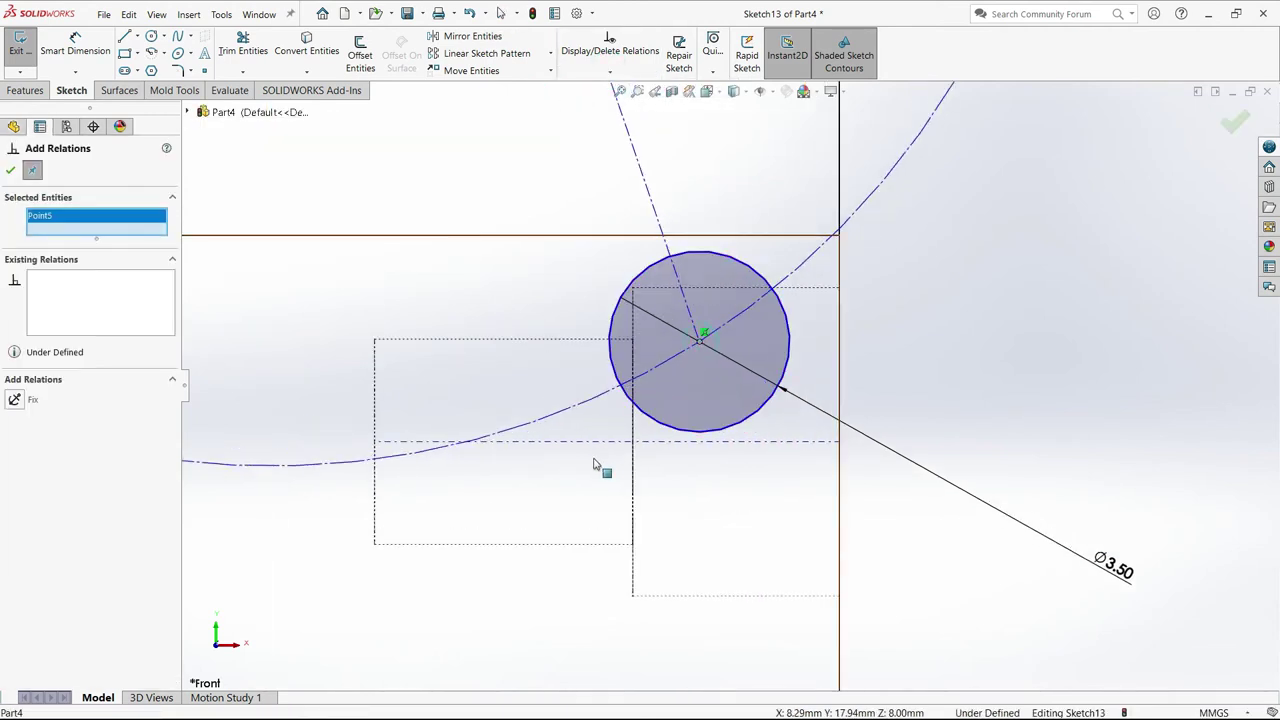
{"action": "left_click", "coordinate": [553, 443]}
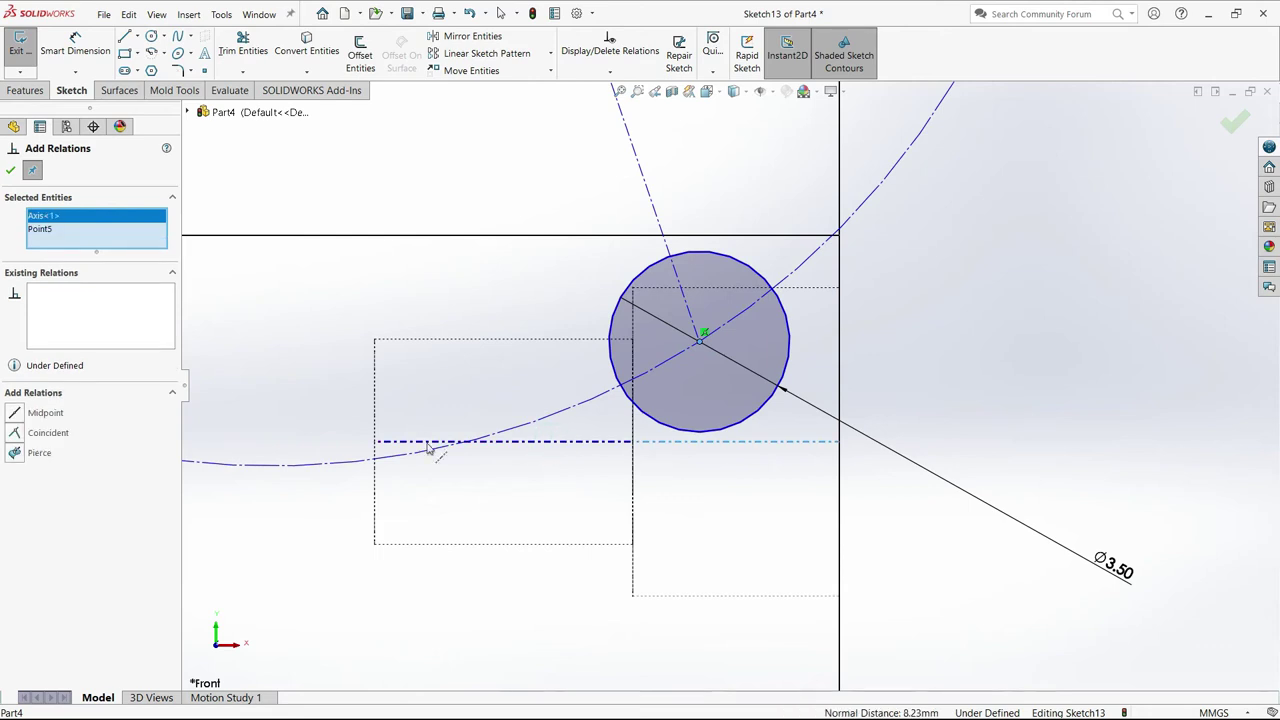
{"action": "left_click", "coordinate": [15, 432]}
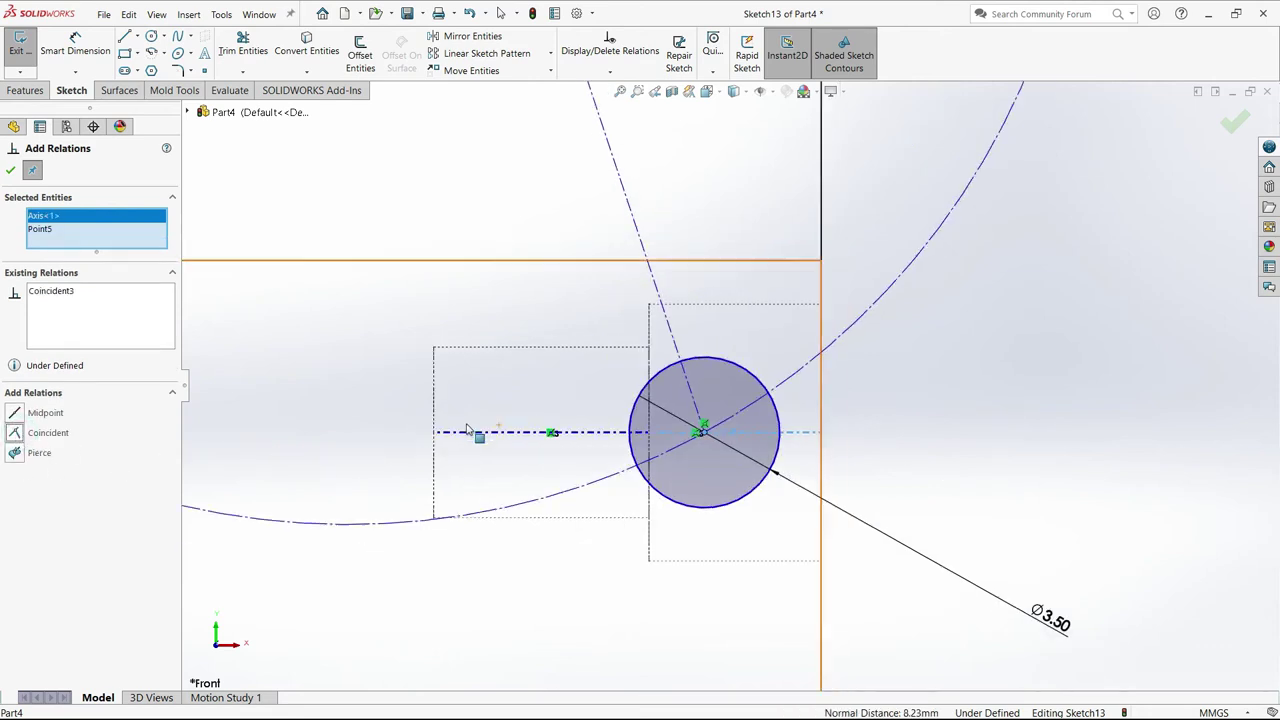
{"action": "scroll", "coordinate": [471, 434], "scroll_direction": "up", "scroll_amount": 5}
{"action": "scroll", "coordinate": [620, 346], "scroll_direction": "up", "scroll_amount": 3}
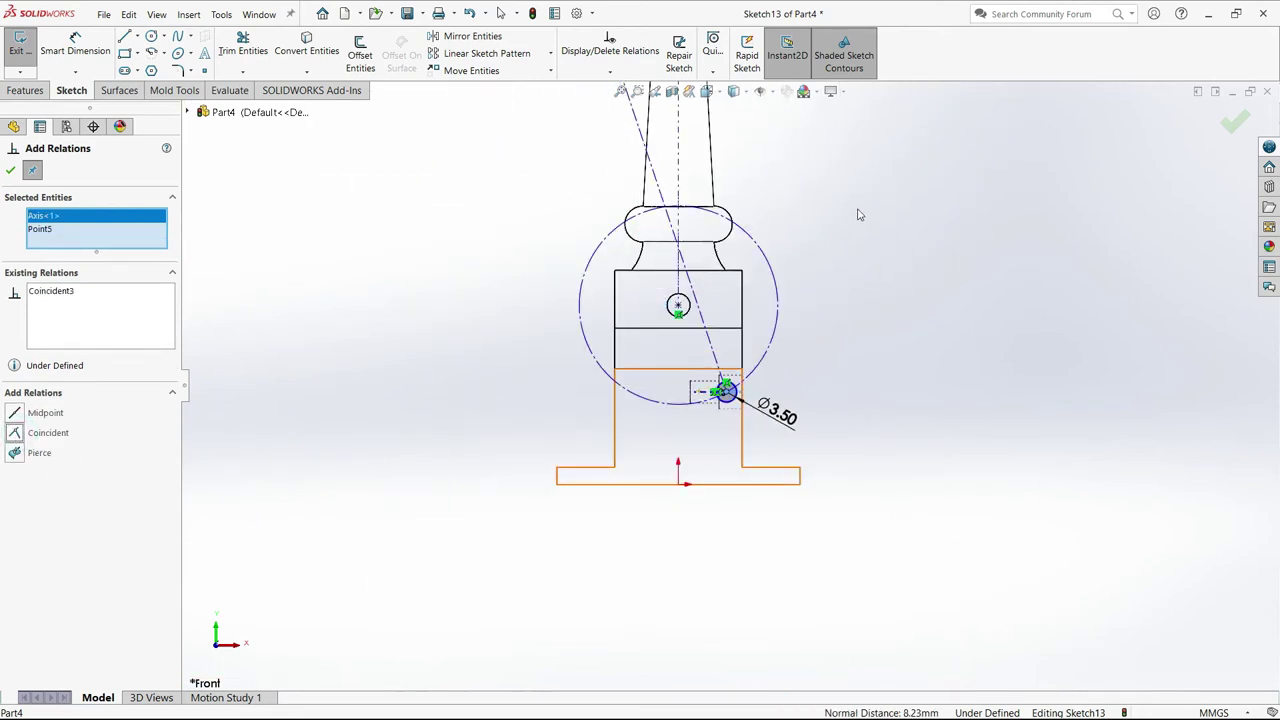
{"action": "scroll", "coordinate": [794, 206], "scroll_direction": "up", "scroll_amount": 3}
{"action": "scroll", "coordinate": [793, 230], "scroll_direction": "down", "scroll_amount": 2}
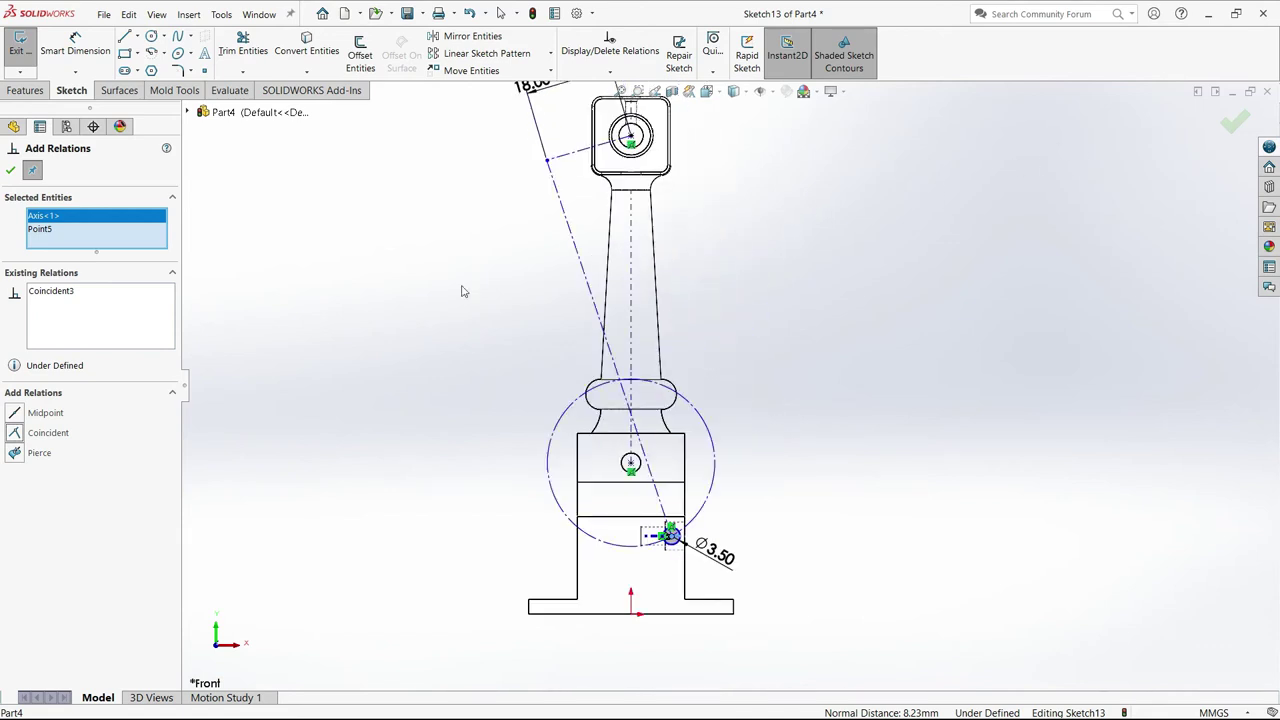
{"action": "left_click", "coordinate": [11, 171]}
{"action": "scroll", "coordinate": [666, 530], "scroll_direction": "down", "scroll_amount": 2}
{"action": "scroll", "coordinate": [670, 487], "scroll_direction": "down", "scroll_amount": 3}
{"action": "scroll", "coordinate": [675, 475], "scroll_direction": "up", "scroll_amount": 1}
{"action": "scroll", "coordinate": [660, 300], "scroll_direction": "up", "scroll_amount": 2}
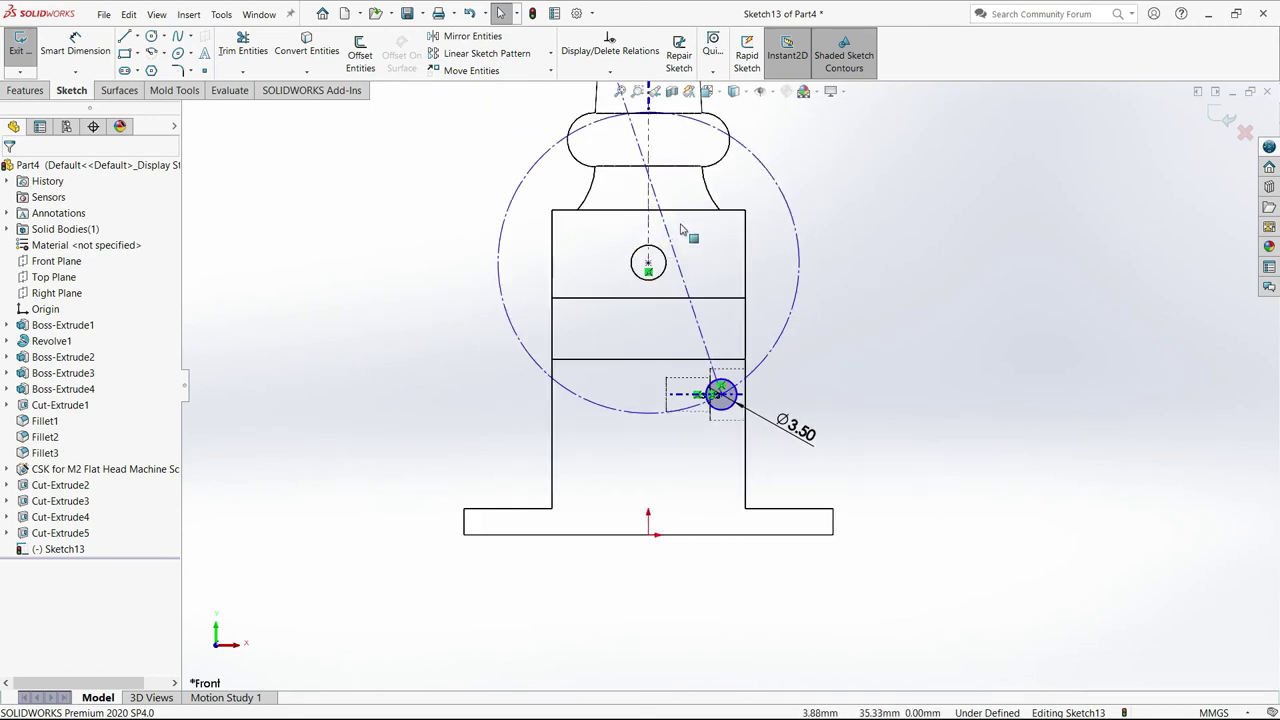
{"action": "scroll", "coordinate": [684, 250], "scroll_direction": "down", "scroll_amount": 3}
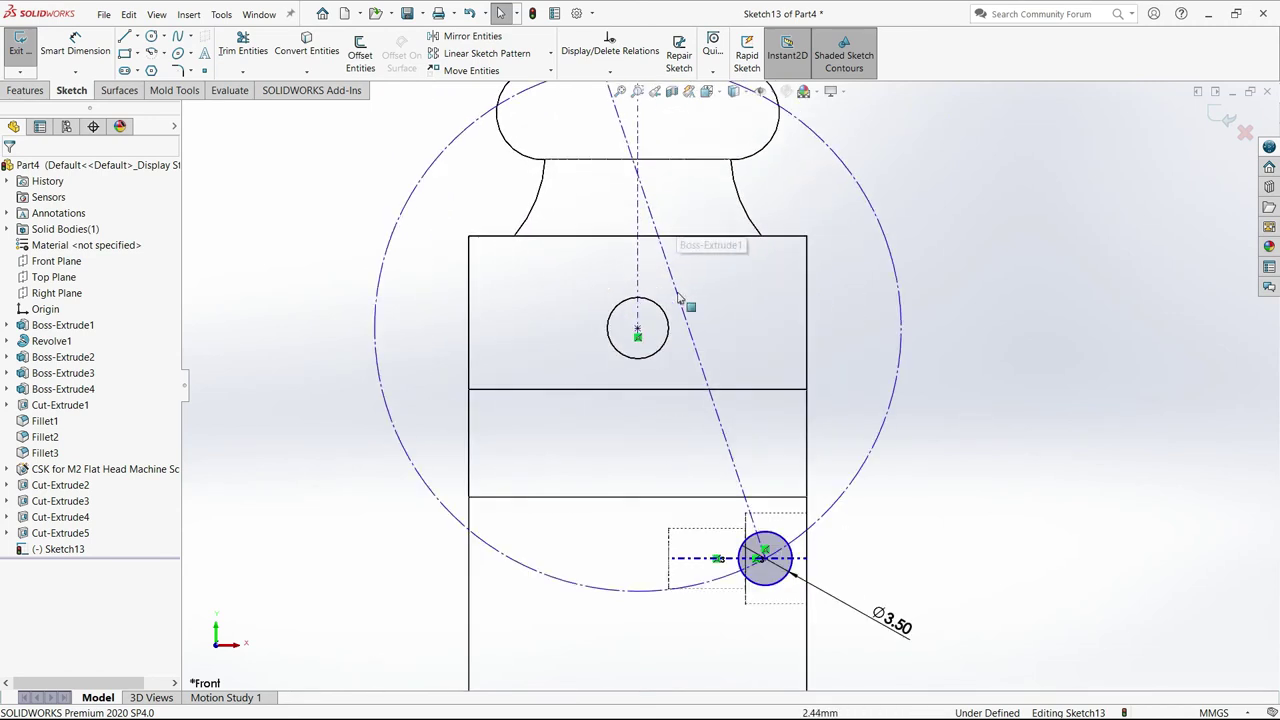
Add a coincident relation so the slanted construction line passes through the point.
{"action": "left_click", "coordinate": [609, 73]}
{"action": "left_click", "coordinate": [614, 105]}
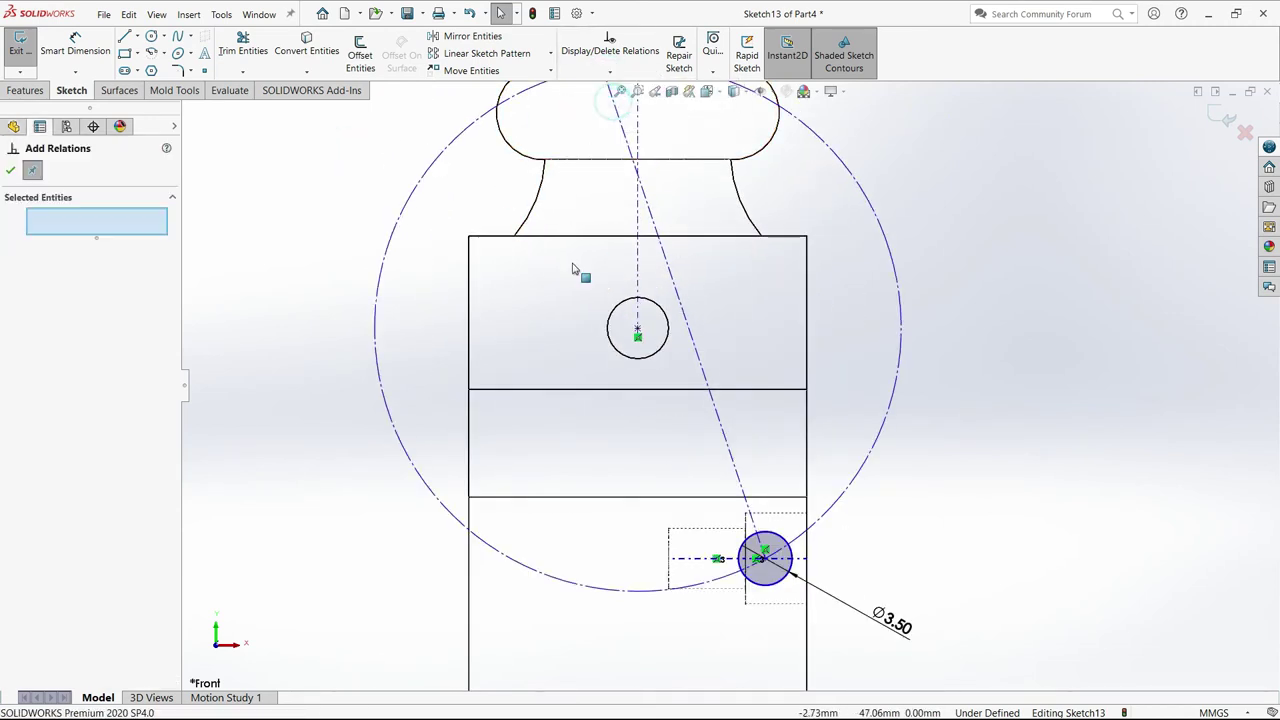
{"action": "left_click", "coordinate": [683, 316]}
{"action": "left_click", "coordinate": [638, 331]}
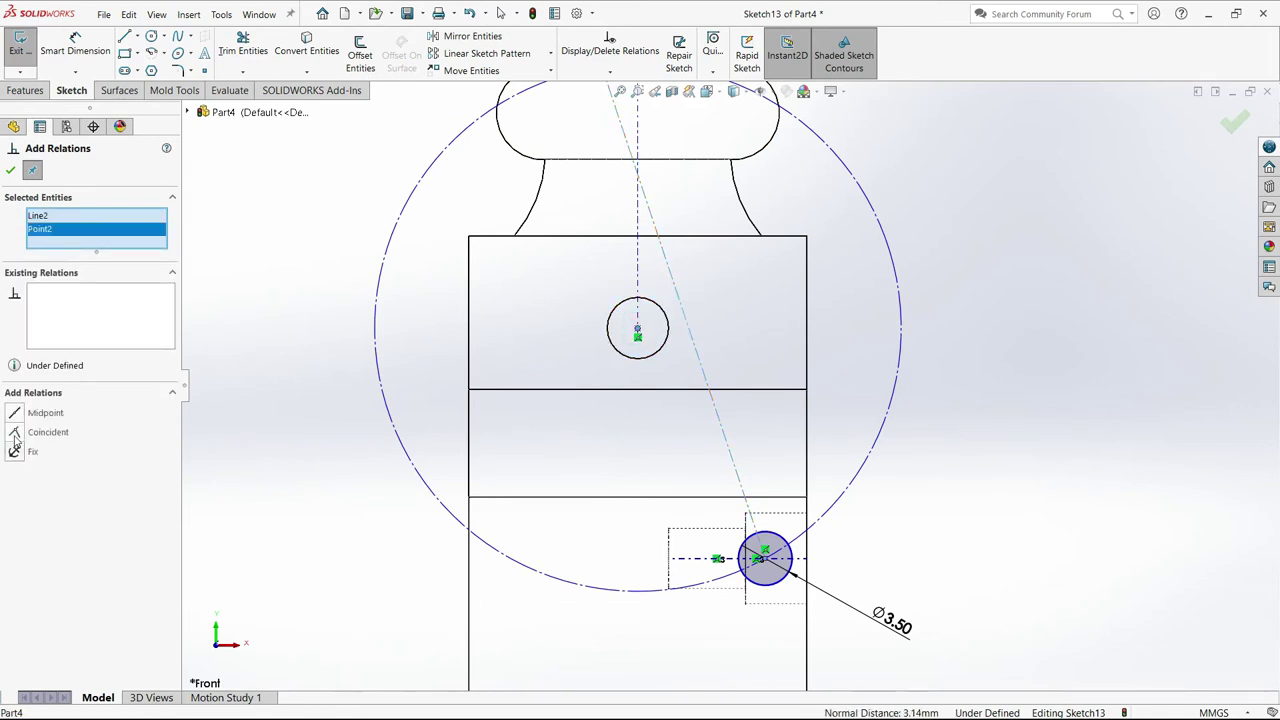
{"action": "left_click", "coordinate": [15, 436]}
{"action": "left_click", "coordinate": [242, 358]}
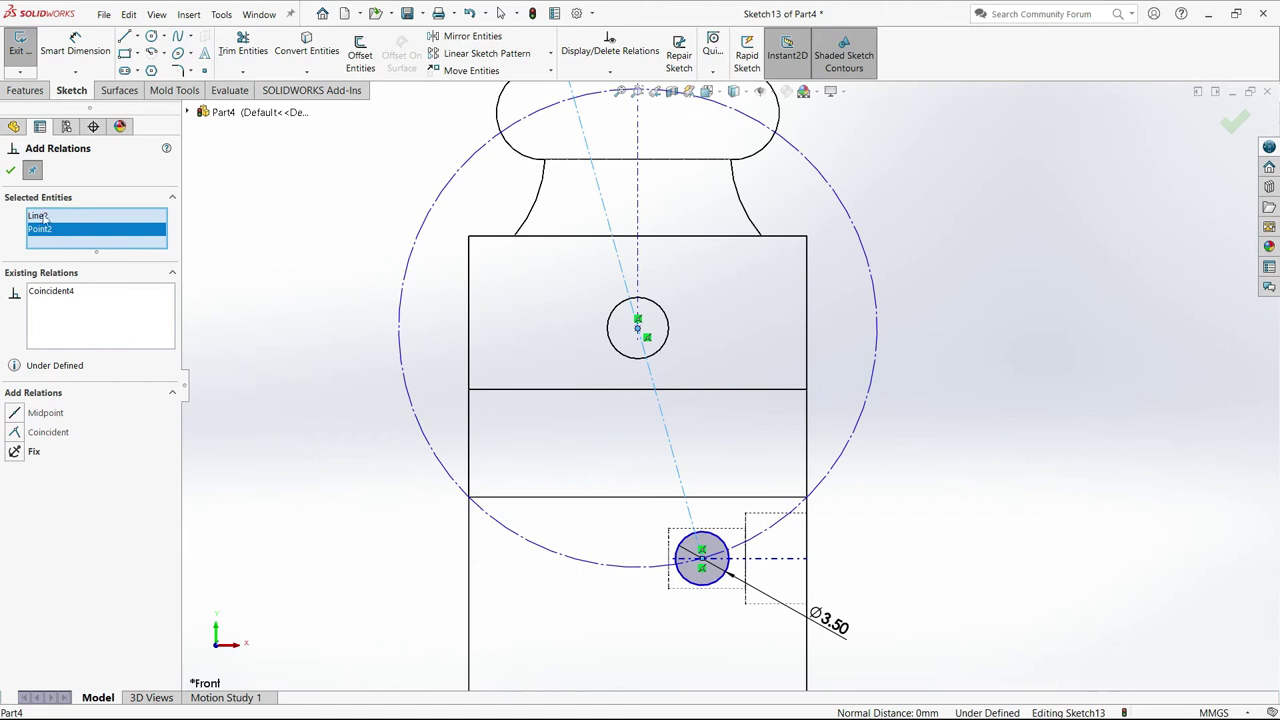
{"action": "left_click", "coordinate": [10, 174]}
{"action": "scroll", "coordinate": [563, 206], "scroll_direction": "up", "scroll_amount": 3}
{"action": "scroll", "coordinate": [563, 206], "scroll_direction": "up", "scroll_amount": 3}
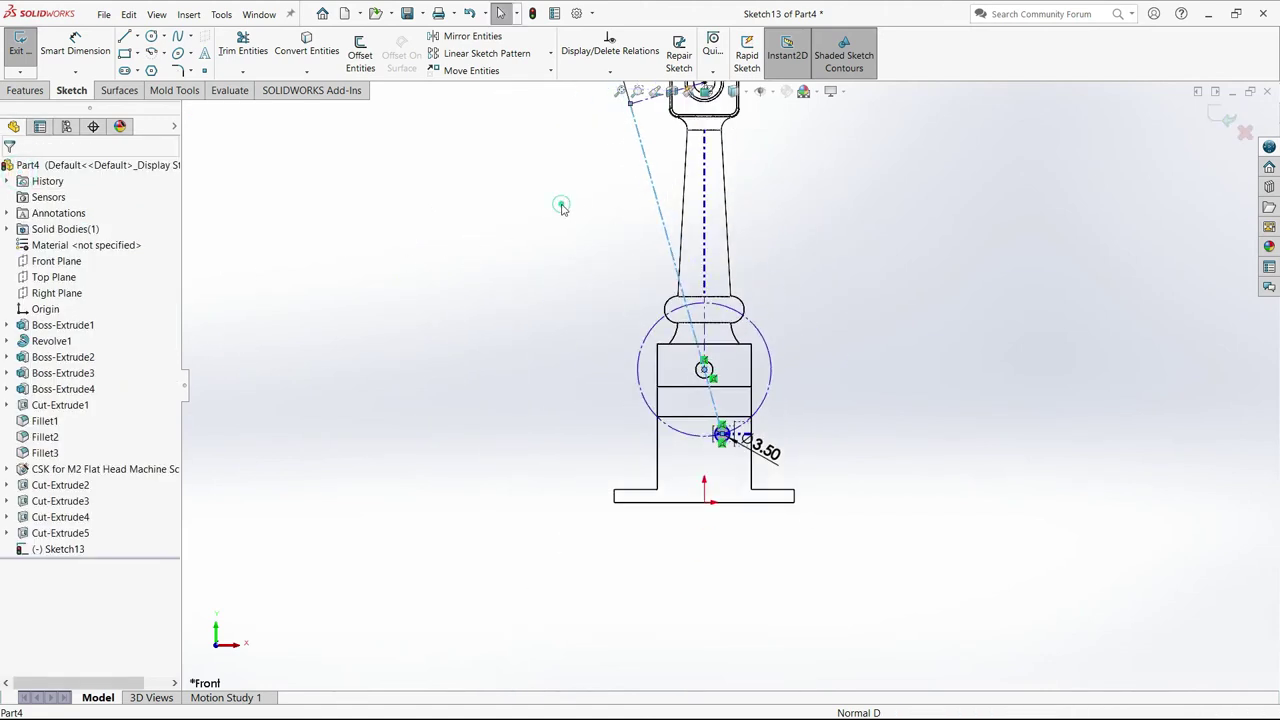
{"action": "scroll", "coordinate": [648, 201], "scroll_direction": "up", "scroll_amount": 2}
{"action": "scroll", "coordinate": [800, 343], "scroll_direction": "down", "scroll_amount": 3}
{"action": "scroll", "coordinate": [777, 340], "scroll_direction": "down", "scroll_amount": 1}
{"action": "scroll", "coordinate": [663, 259], "scroll_direction": "up", "scroll_amount": 2}
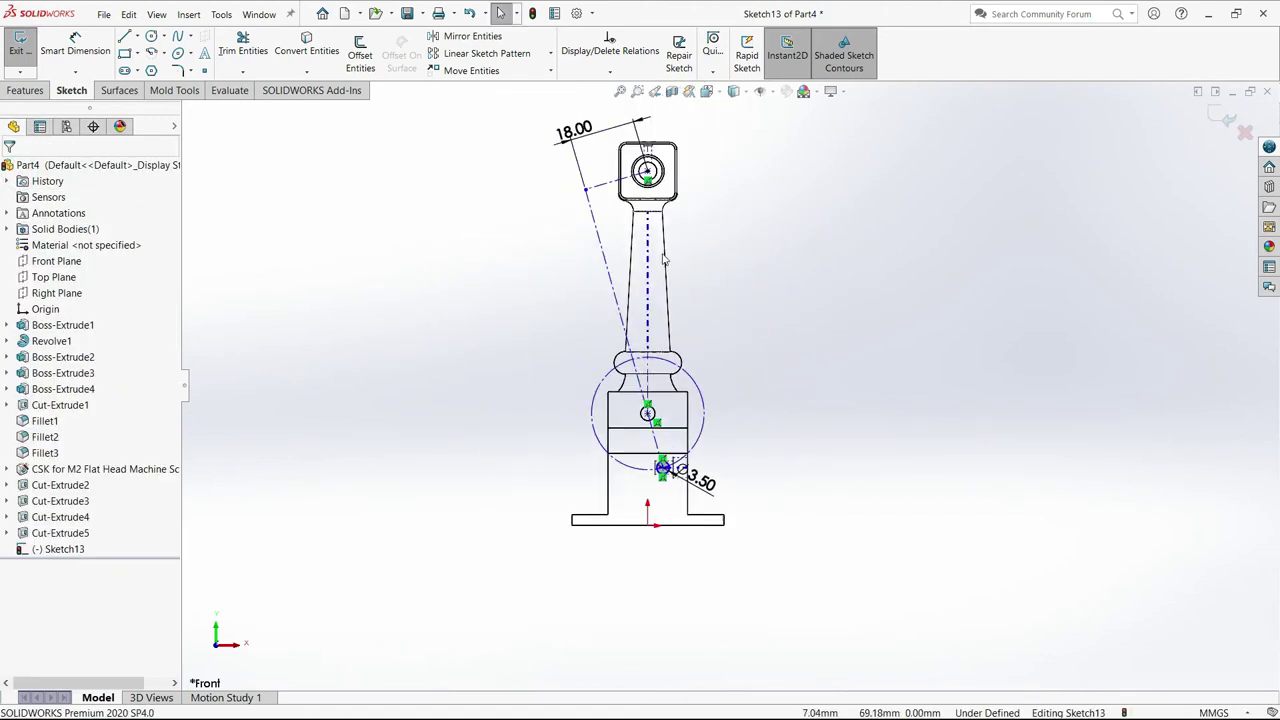
Make the upper and slanted construction lines perpendicular, fully defining Sketch13.
{"action": "left_click", "coordinate": [610, 71]}
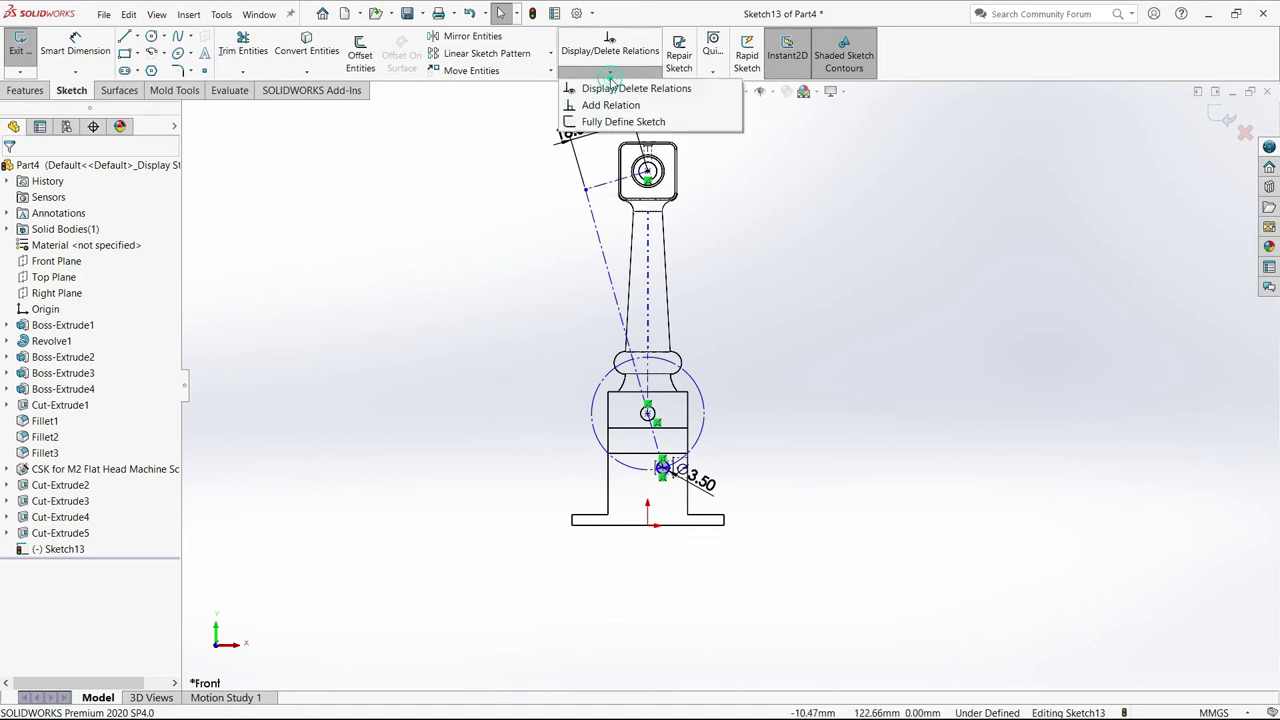
{"action": "left_click", "coordinate": [618, 103]}
{"action": "scroll", "coordinate": [635, 232], "scroll_direction": "down", "scroll_amount": 4}
{"action": "left_click", "coordinate": [624, 226]}
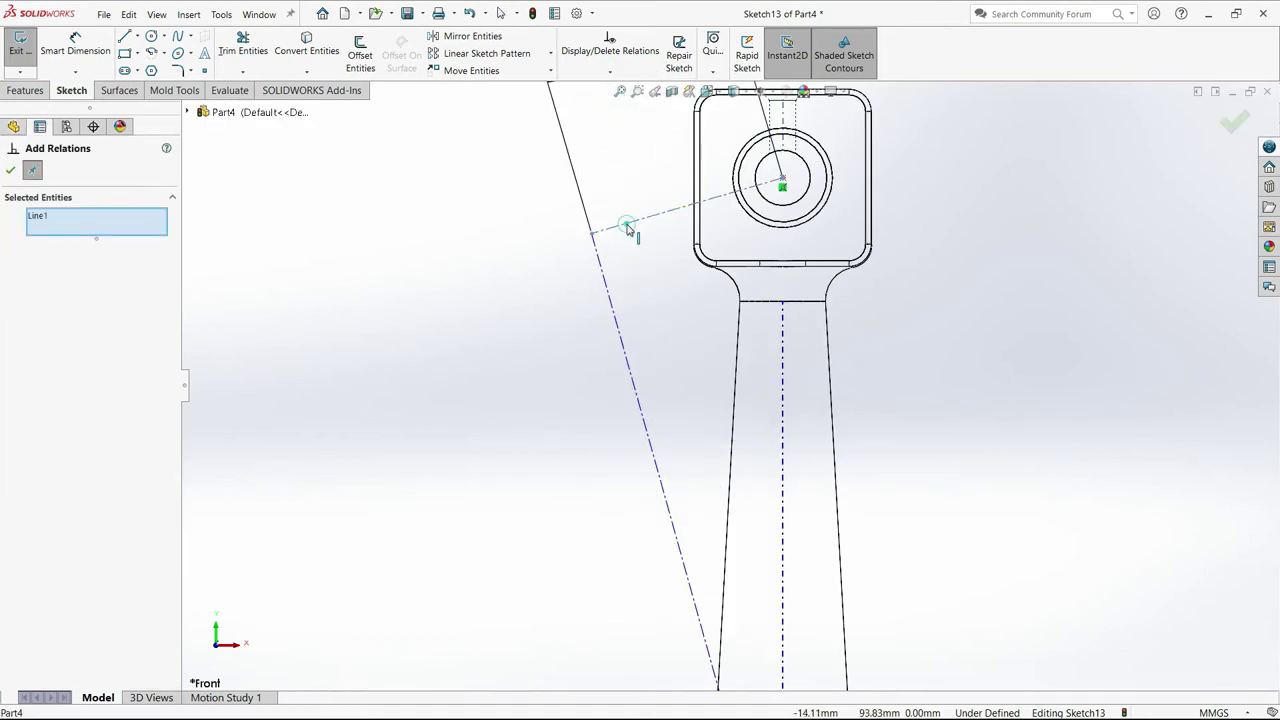
{"action": "left_click", "coordinate": [598, 262]}
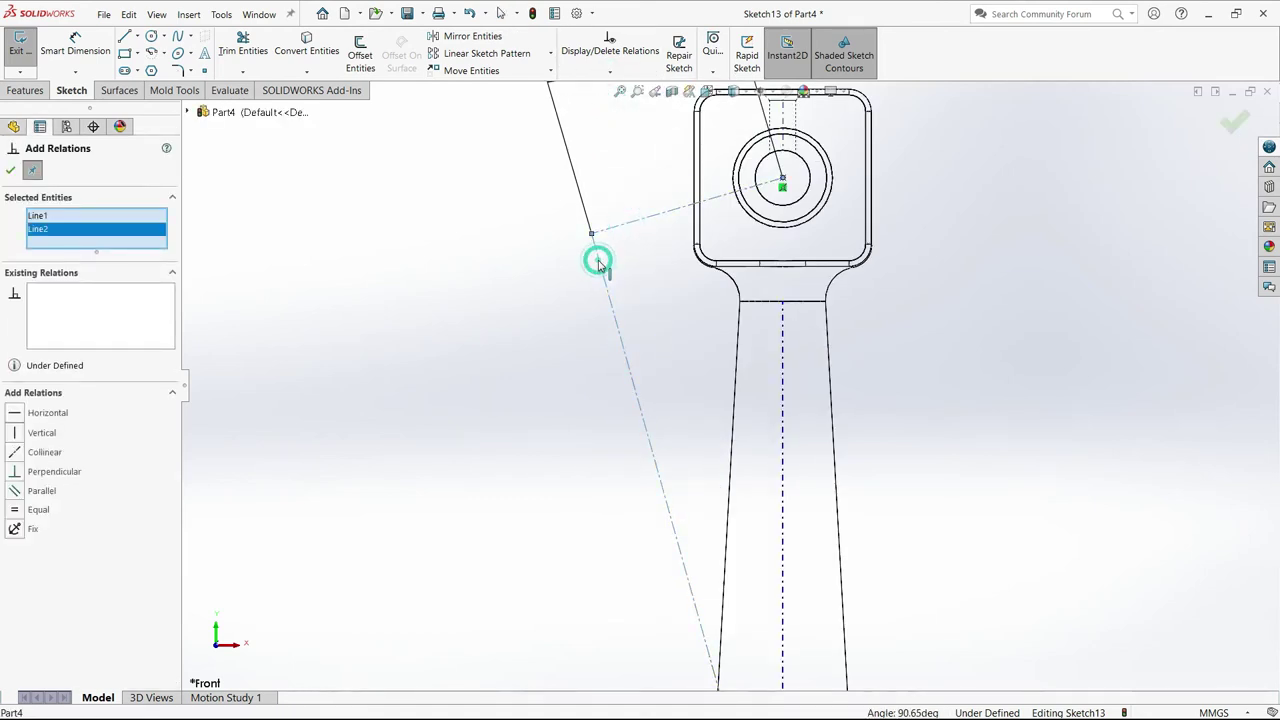
{"action": "left_click", "coordinate": [14, 474]}
{"action": "scroll", "coordinate": [491, 440], "scroll_direction": "up", "scroll_amount": 1}
{"action": "scroll", "coordinate": [491, 440], "scroll_direction": "up", "scroll_amount": 2}
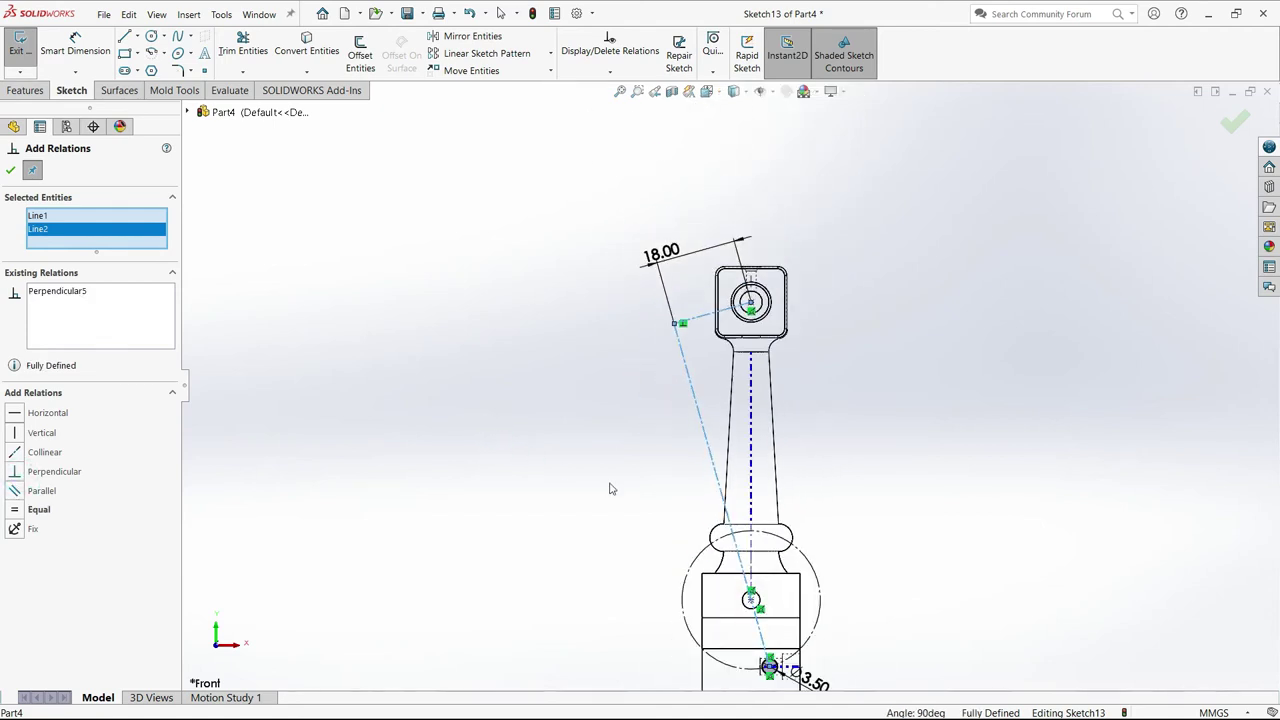
{"action": "scroll", "coordinate": [608, 486], "scroll_direction": "up", "scroll_amount": 2}
{"action": "left_click", "coordinate": [10, 170]}
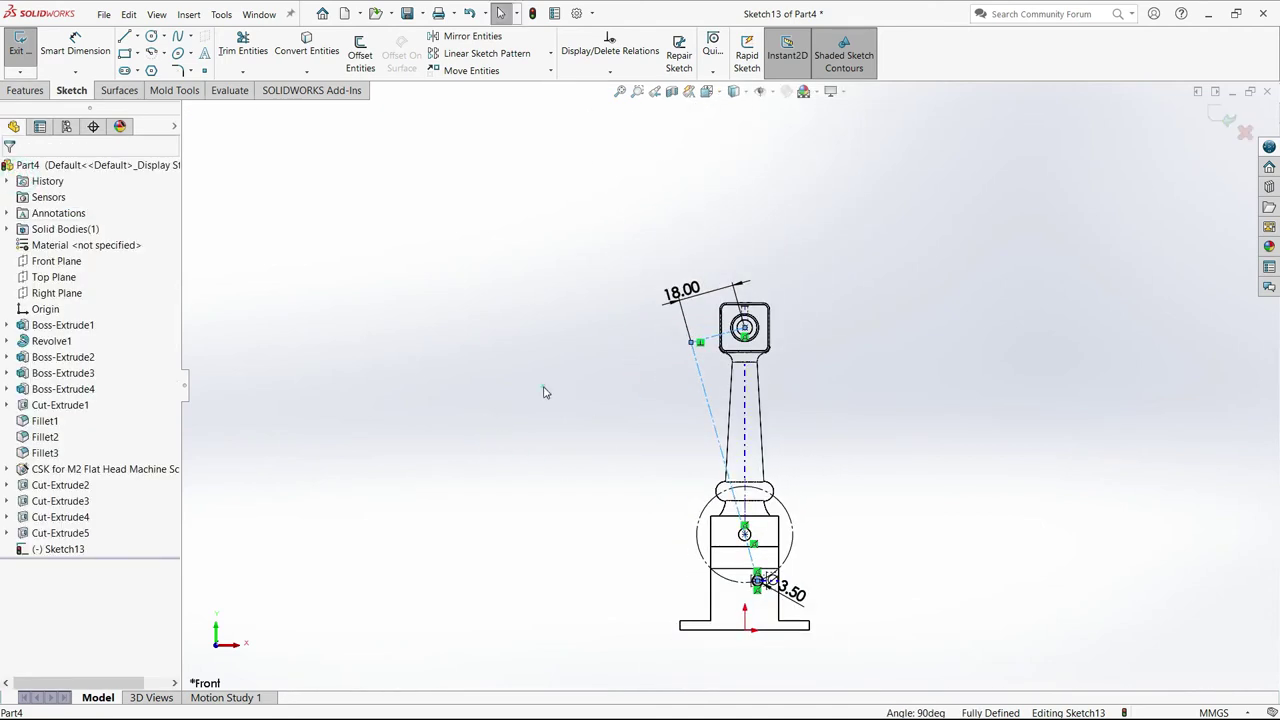
{"action": "scroll", "coordinate": [860, 485], "scroll_direction": "down", "scroll_amount": 2}
{"action": "scroll", "coordinate": [714, 575], "scroll_direction": "down", "scroll_amount": 3}
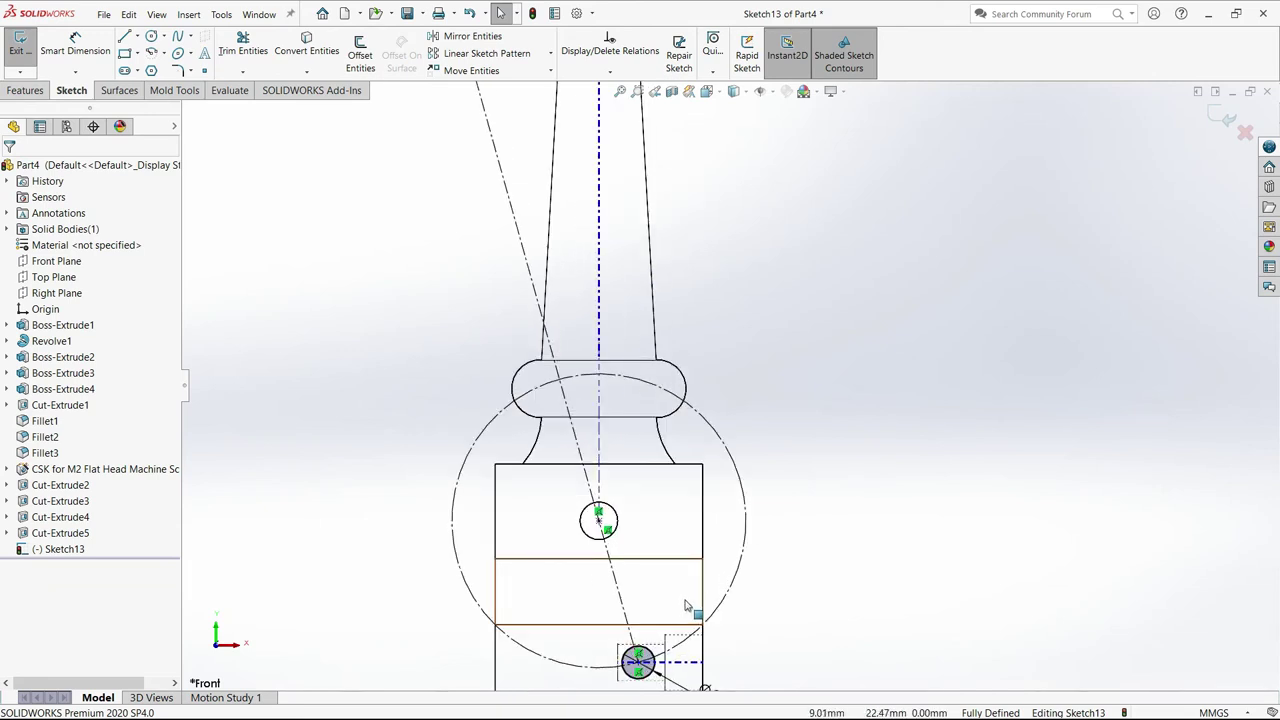
{"action": "scroll", "coordinate": [686, 604], "scroll_direction": "up", "scroll_amount": 2}
{"action": "scroll", "coordinate": [707, 309], "scroll_direction": "up", "scroll_amount": 1}
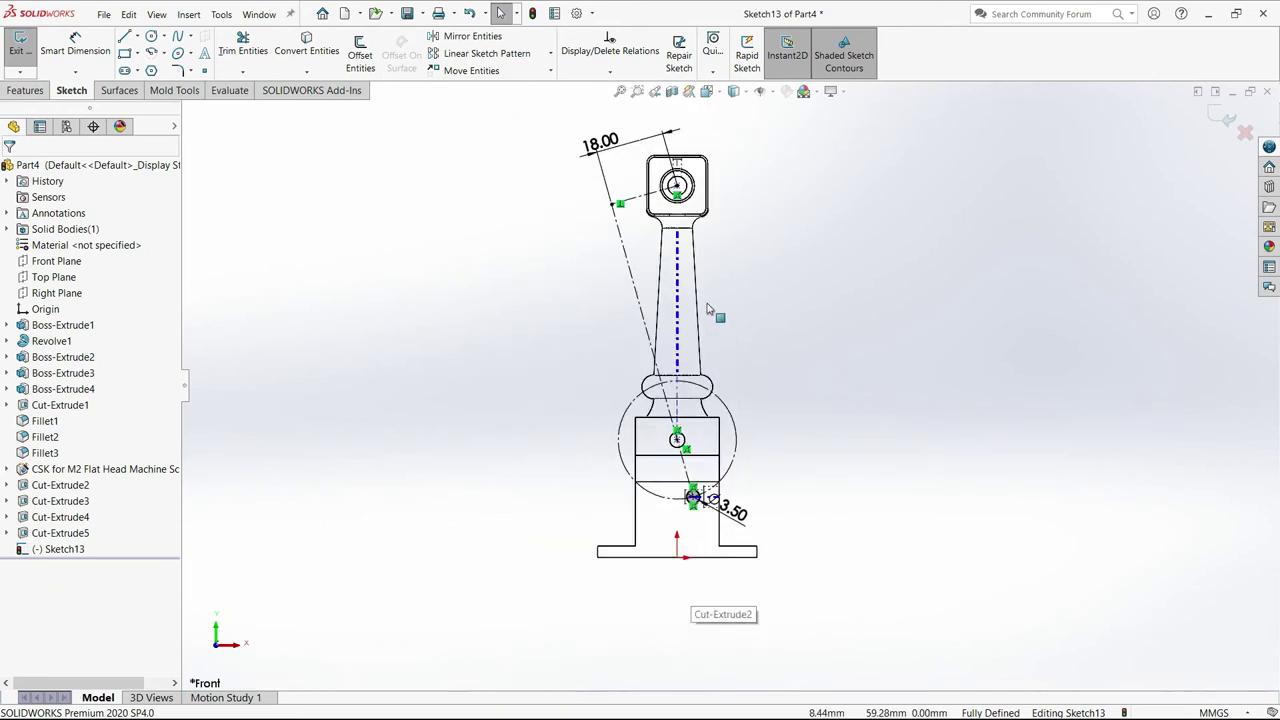
Switch to Shaded With Edges and orbit into a close 3-D view of the small circle.
{"action": "left_click", "coordinate": [758, 92]}
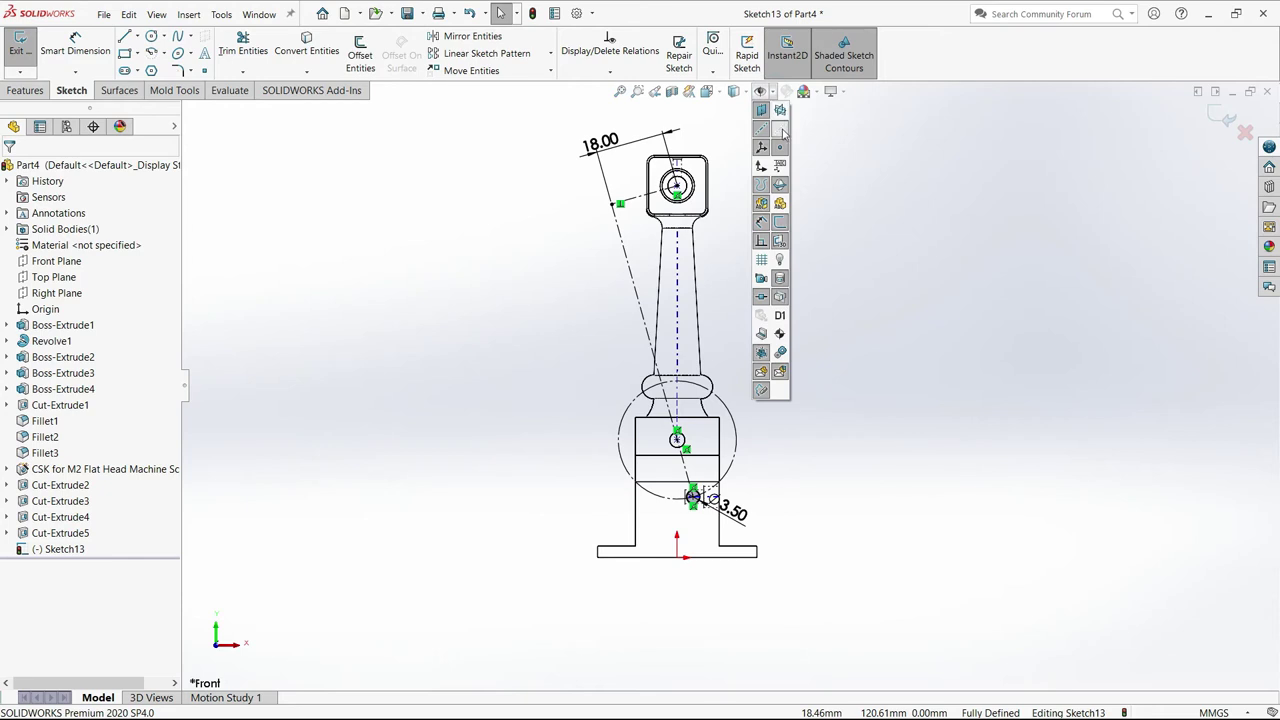
{"action": "left_click", "coordinate": [730, 162]}
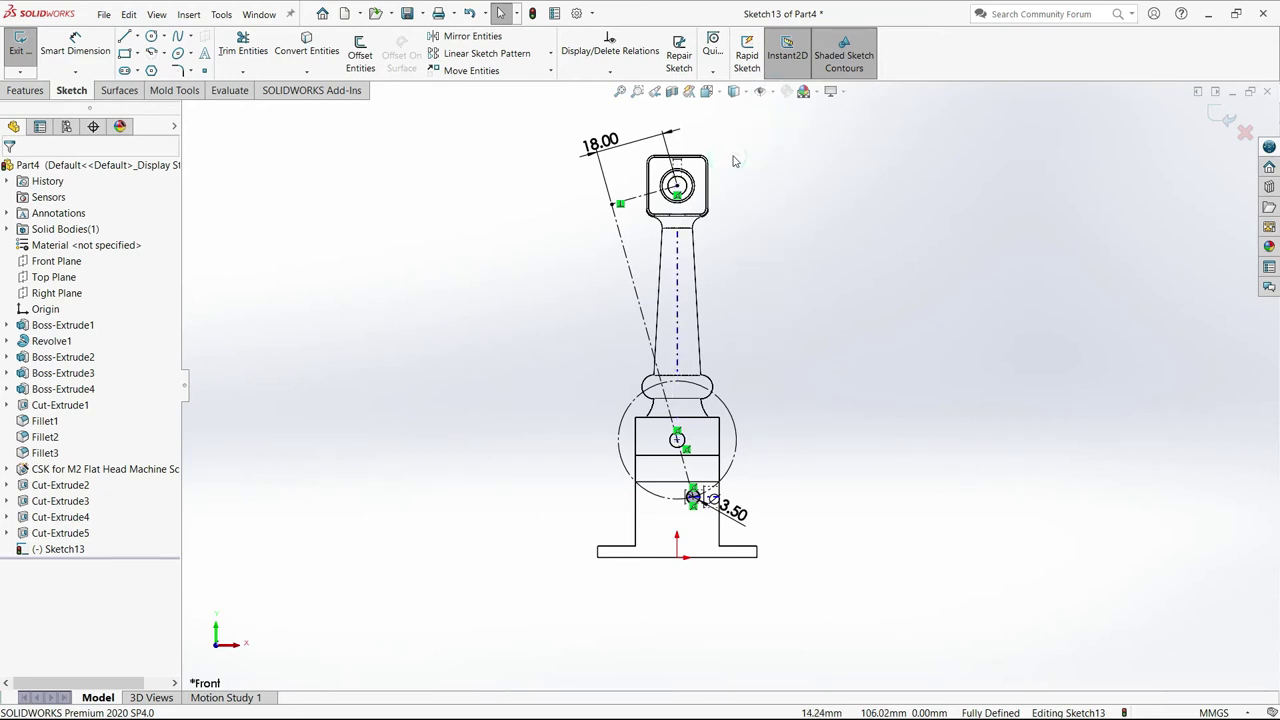
{"action": "left_click", "coordinate": [760, 93]}
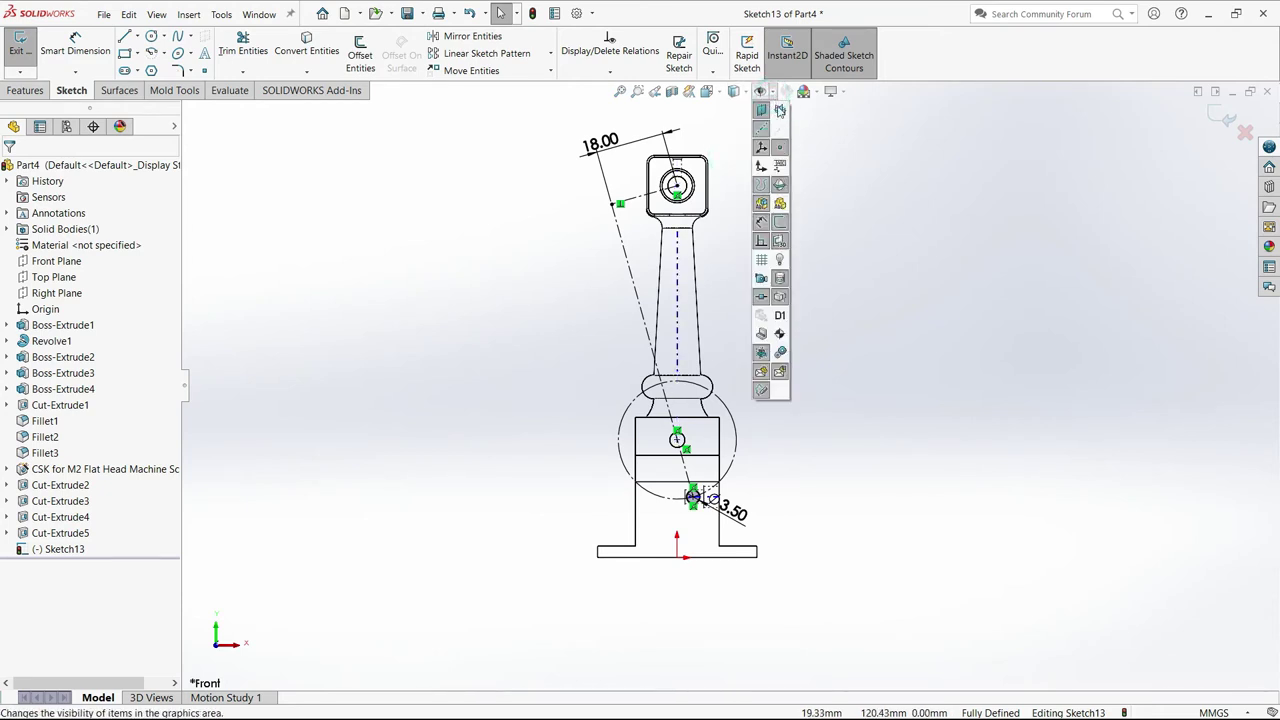
{"action": "left_click", "coordinate": [733, 91]}
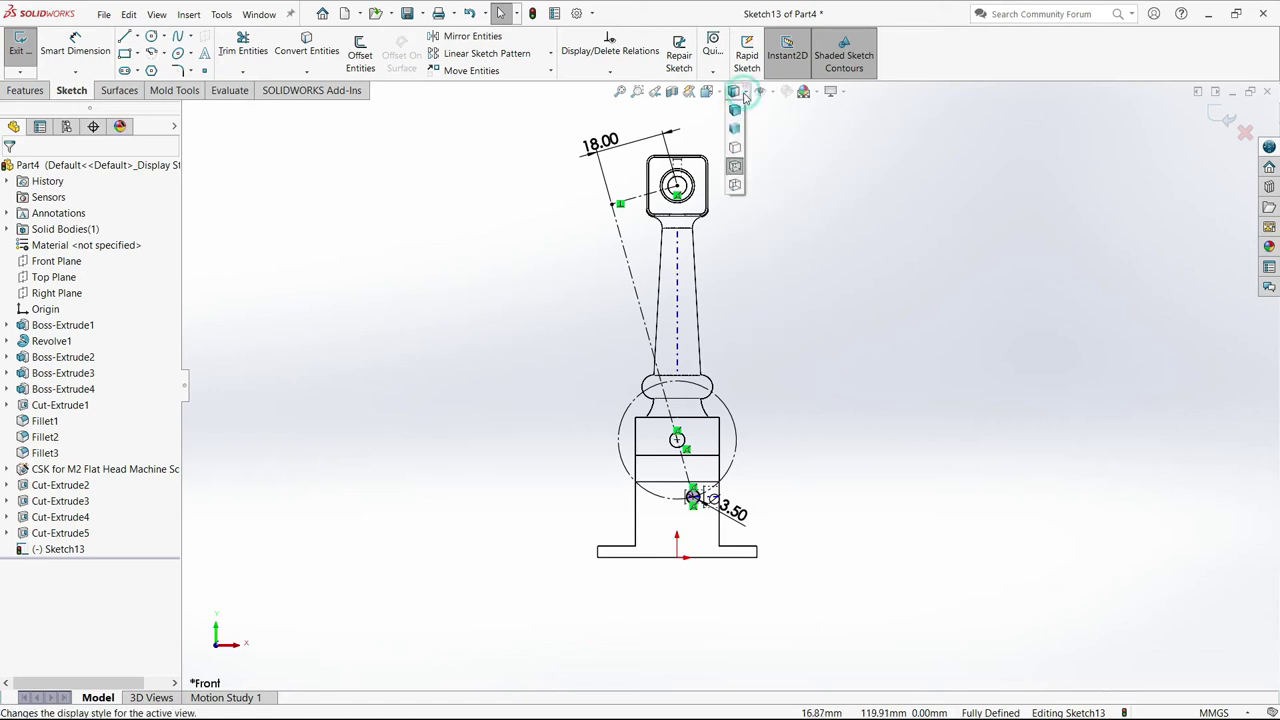
{"action": "left_click", "coordinate": [737, 112]}
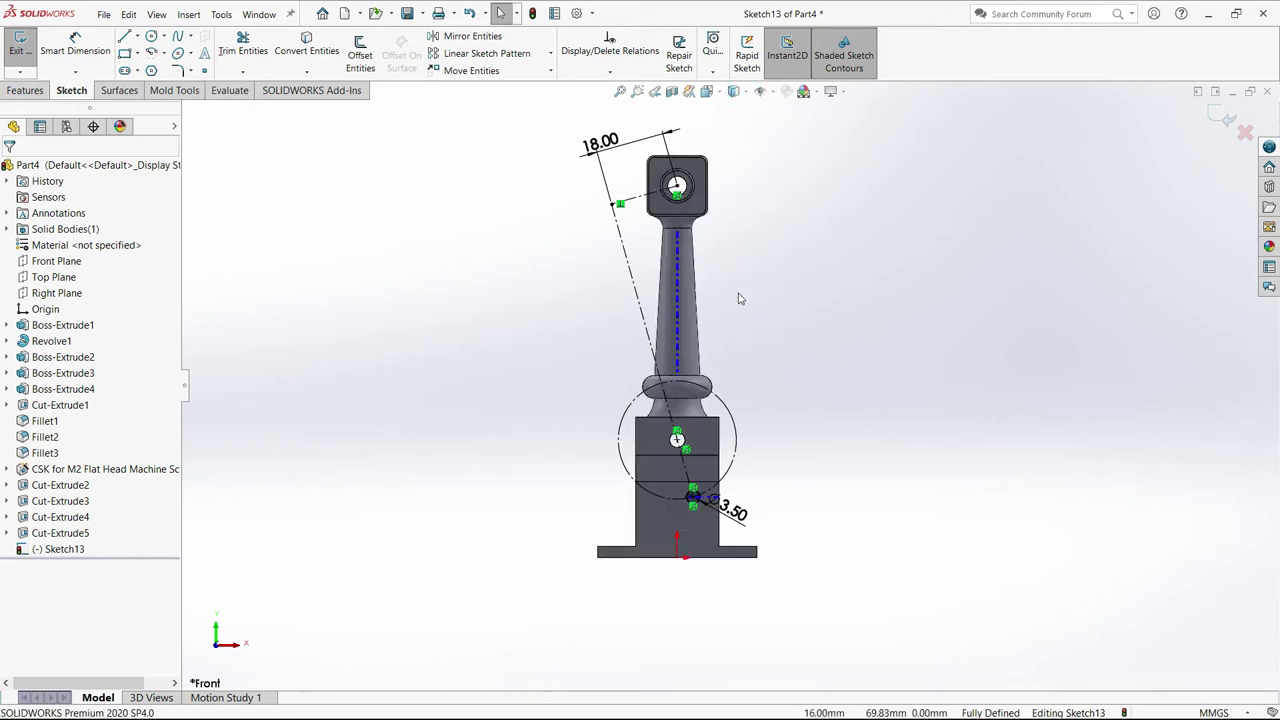
{"action": "middle_click_drag", "start_coordinate": [740, 307], "coordinate": [697, 344]}
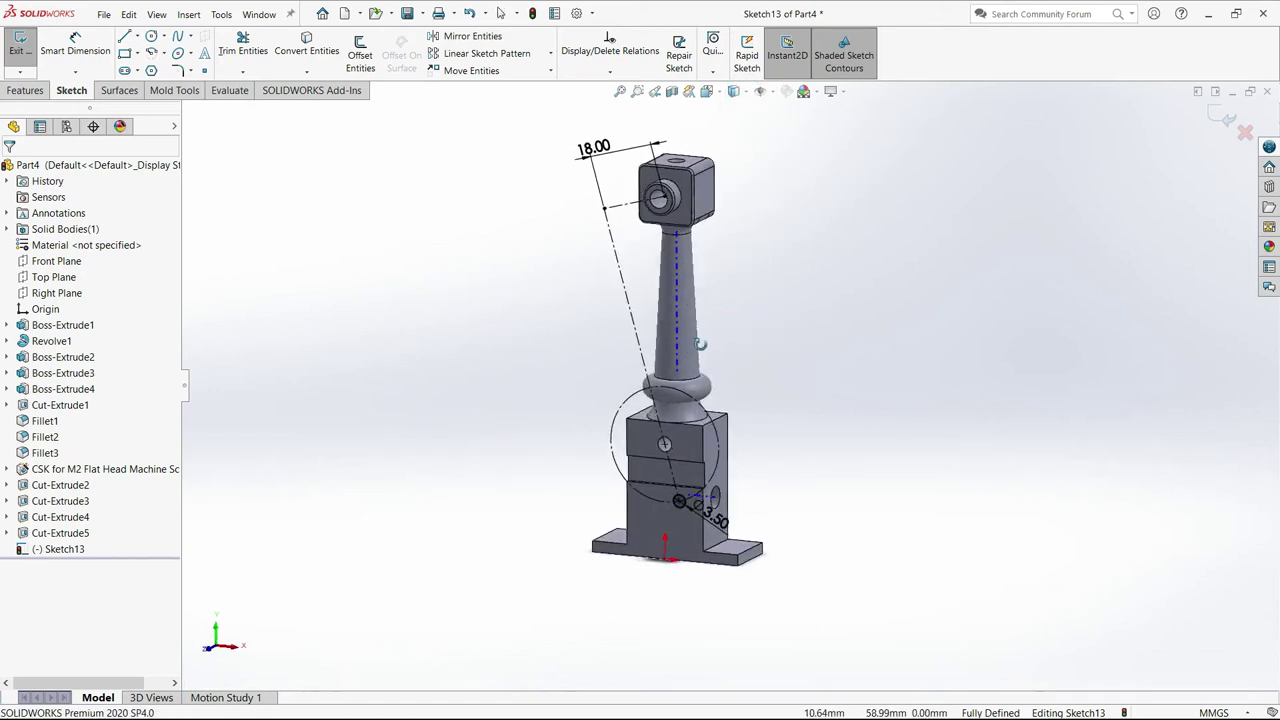
{"action": "scroll", "coordinate": [679, 505], "scroll_direction": "down", "scroll_amount": 3}
{"action": "scroll", "coordinate": [678, 560], "scroll_direction": "down", "scroll_amount": 3}
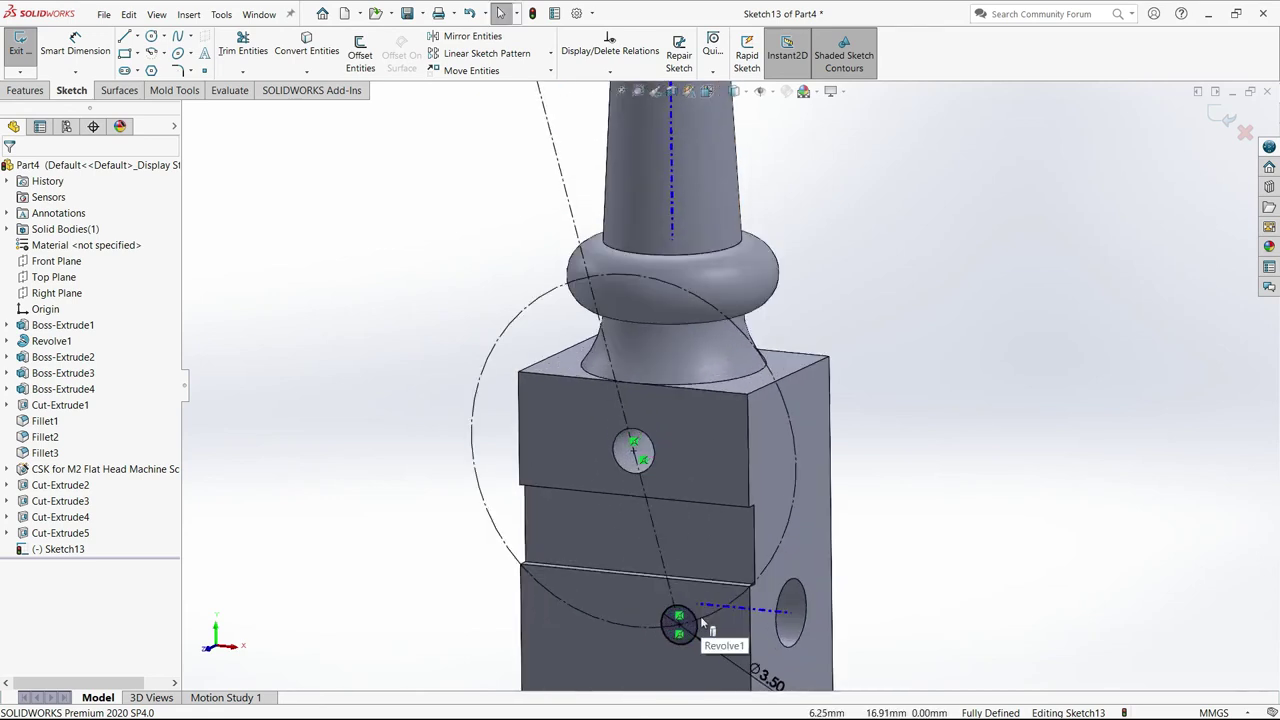
{"action": "scroll", "coordinate": [675, 580], "scroll_direction": "down", "scroll_amount": 4}
{"action": "scroll", "coordinate": [675, 580], "scroll_direction": "down", "scroll_amount": 2}
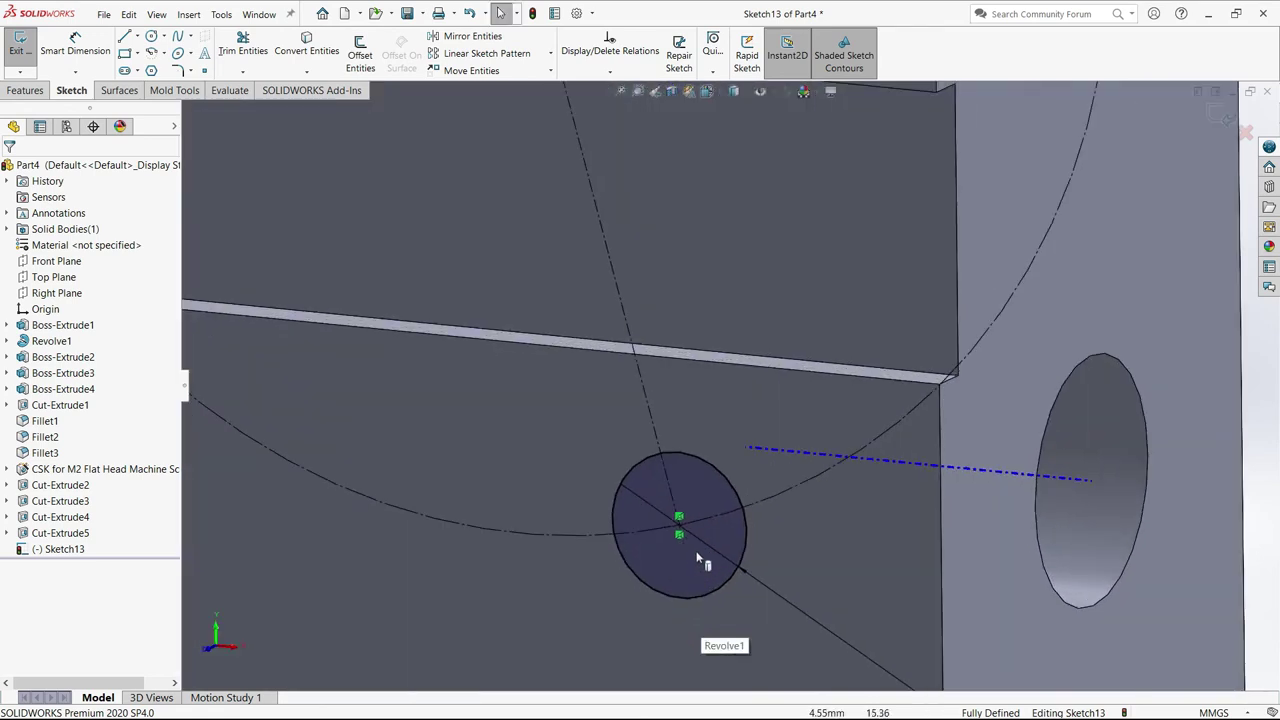
Extrude-cut the small circle sketch with end condition Up To Next.
{"action": "left_click", "coordinate": [30, 91]}
{"action": "left_click", "coordinate": [230, 52]}
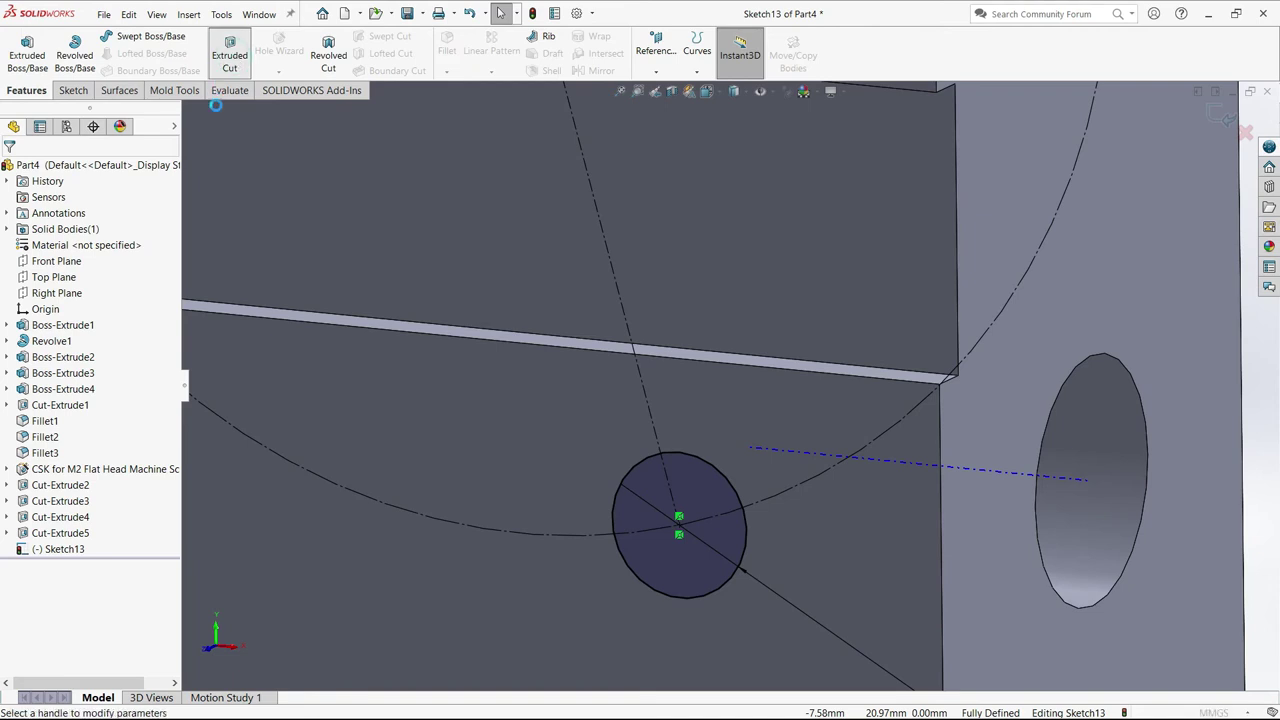
{"action": "key", "text": "f"}
{"action": "mouse_move", "coordinate": [335, 340]}
{"action": "middle_mouse_down"}
{"action": "mouse_move", "coordinate": [270, 378]}
{"action": "mouse_move", "coordinate": [283, 386]}
{"action": "middle_mouse_up"}
{"action": "scroll", "coordinate": [277, 343], "scroll_direction": "down", "scroll_amount": 3}
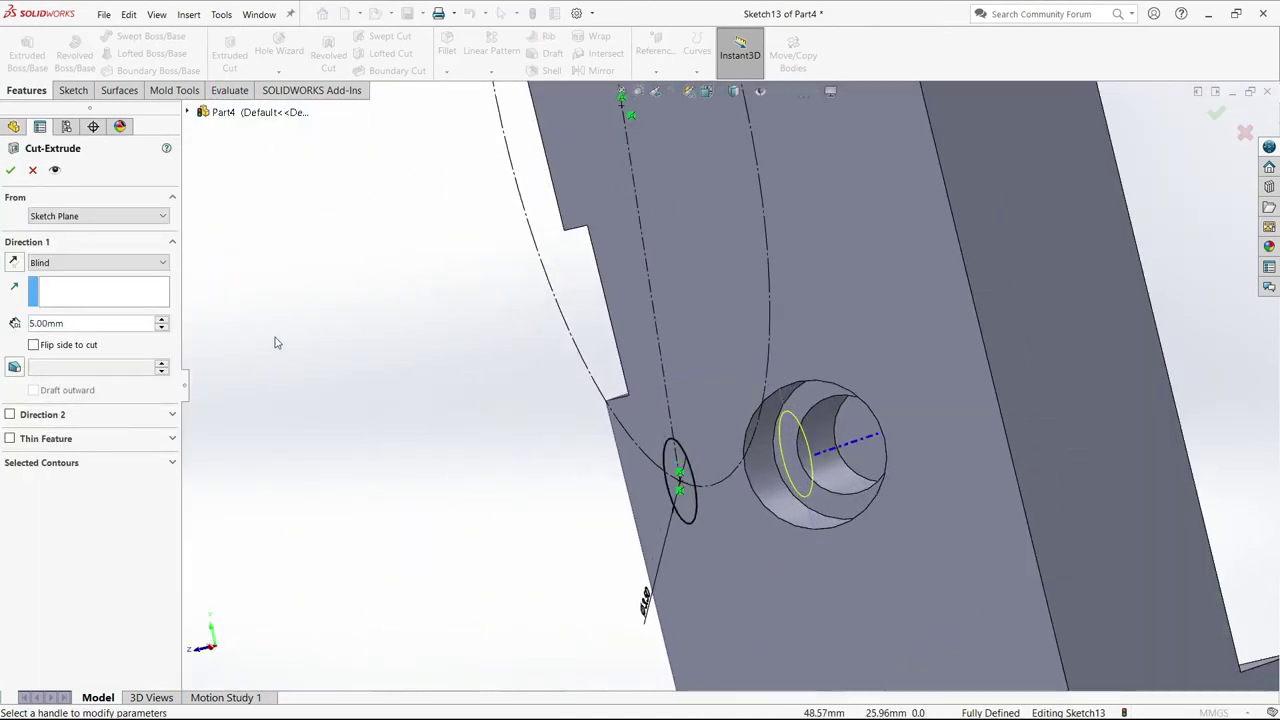
{"action": "left_click", "coordinate": [92, 264]}
{"action": "left_click", "coordinate": [60, 311]}
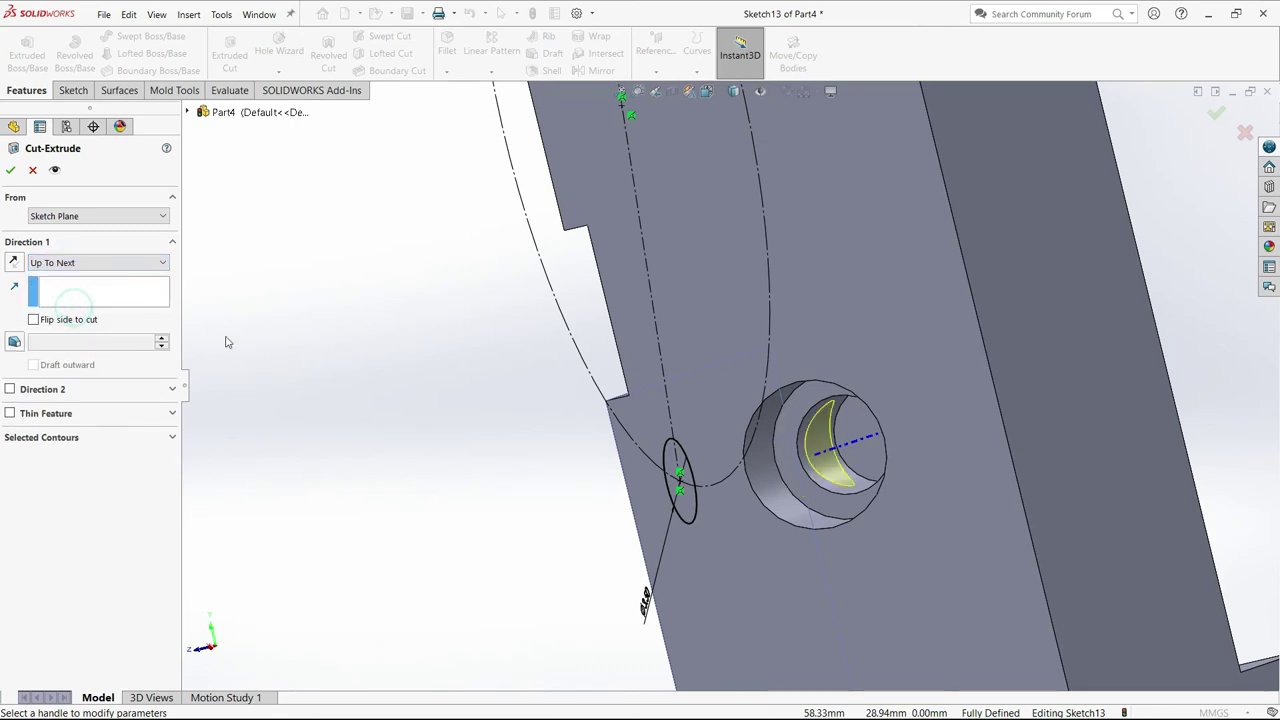
{"action": "scroll", "coordinate": [838, 466], "scroll_direction": "down", "scroll_amount": 3}
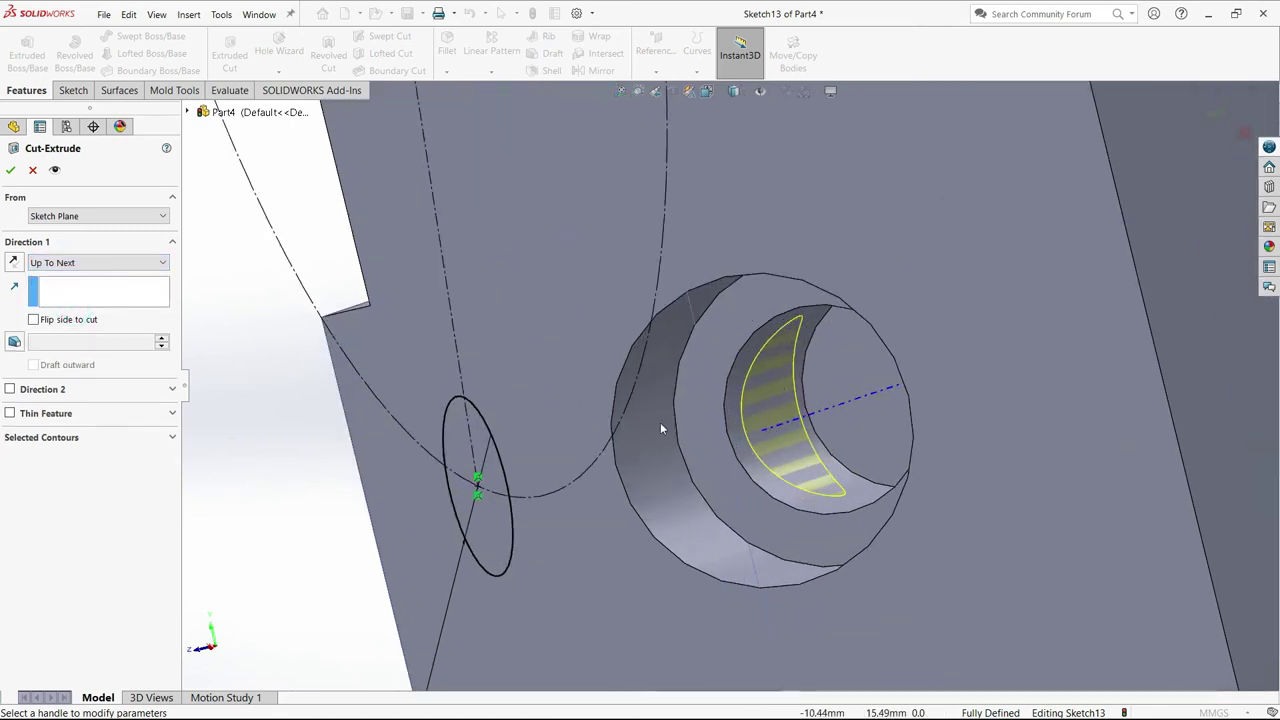
{"action": "middle_click_drag", "start_coordinate": [606, 464], "coordinate": [308, 341]}
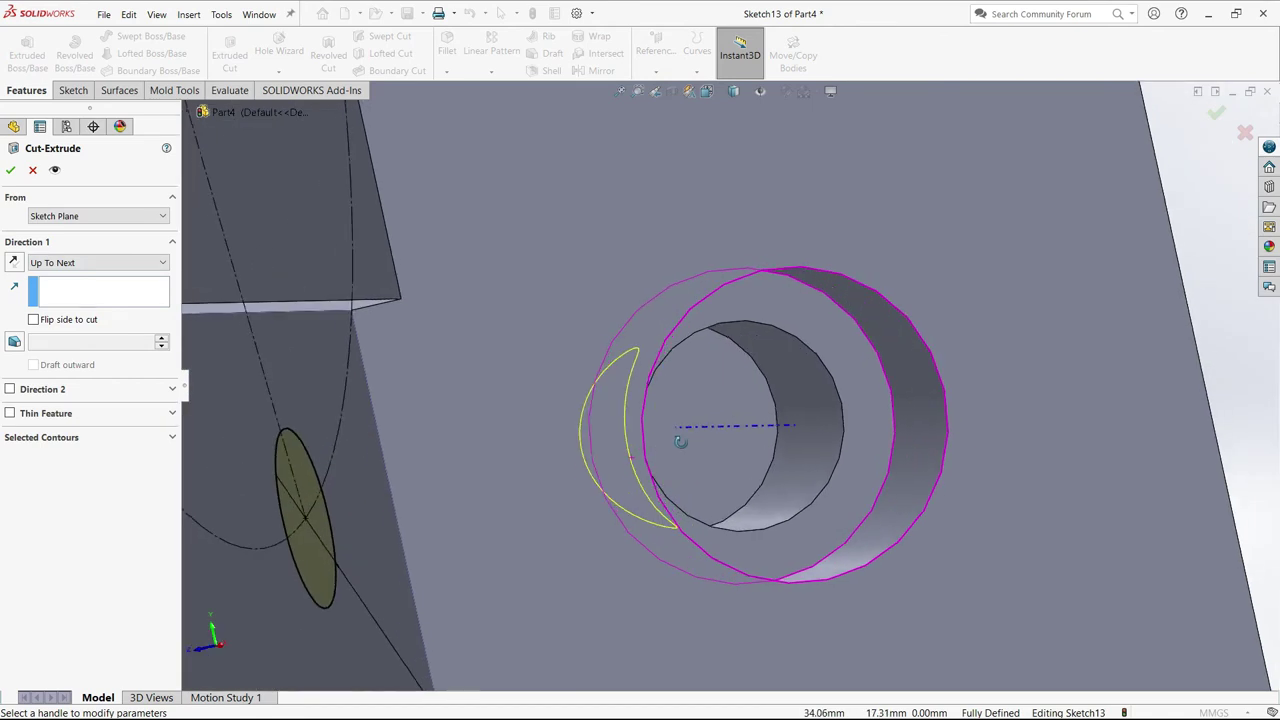
{"action": "left_click", "coordinate": [10, 170]}
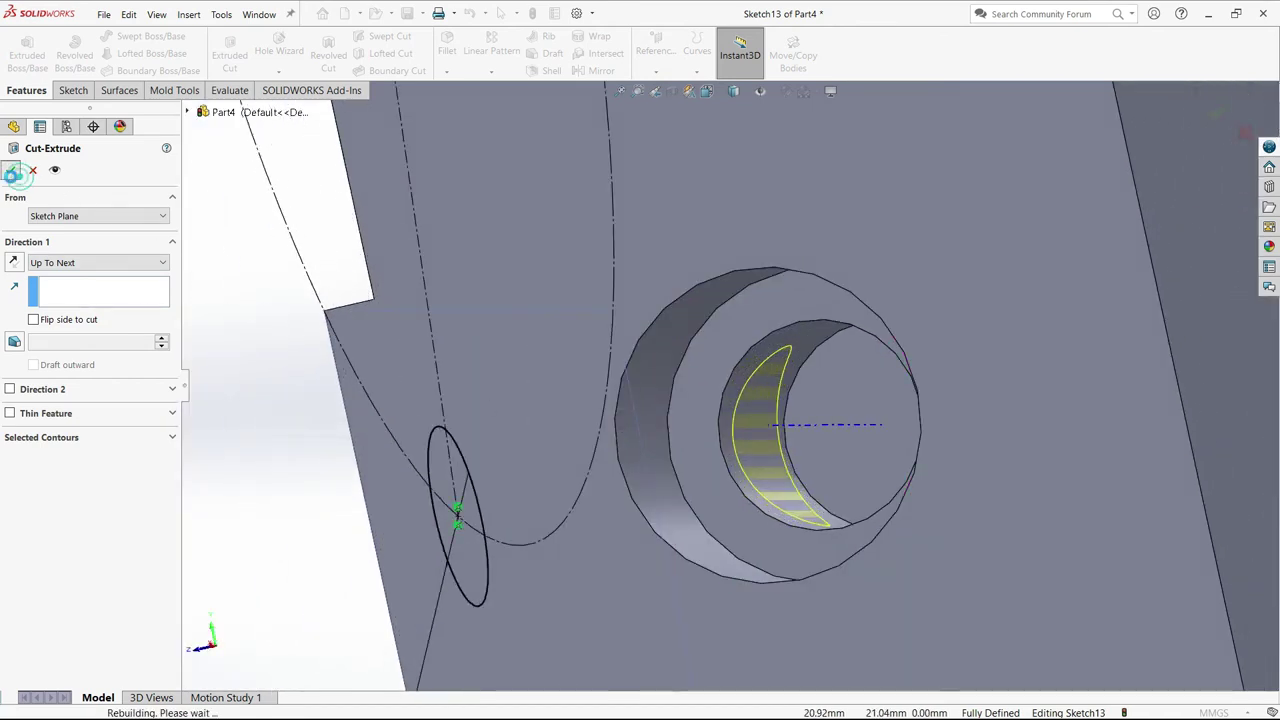
Orbit and zoom out to view the whole part with the new crescent notch.
{"action": "mouse_move", "coordinate": [272, 378]}
{"action": "middle_mouse_down"}
{"action": "mouse_move", "coordinate": [389, 434]}
{"action": "mouse_move", "coordinate": [535, 375]}
{"action": "middle_mouse_up"}
{"action": "scroll", "coordinate": [410, 435], "scroll_direction": "up", "scroll_amount": 5}
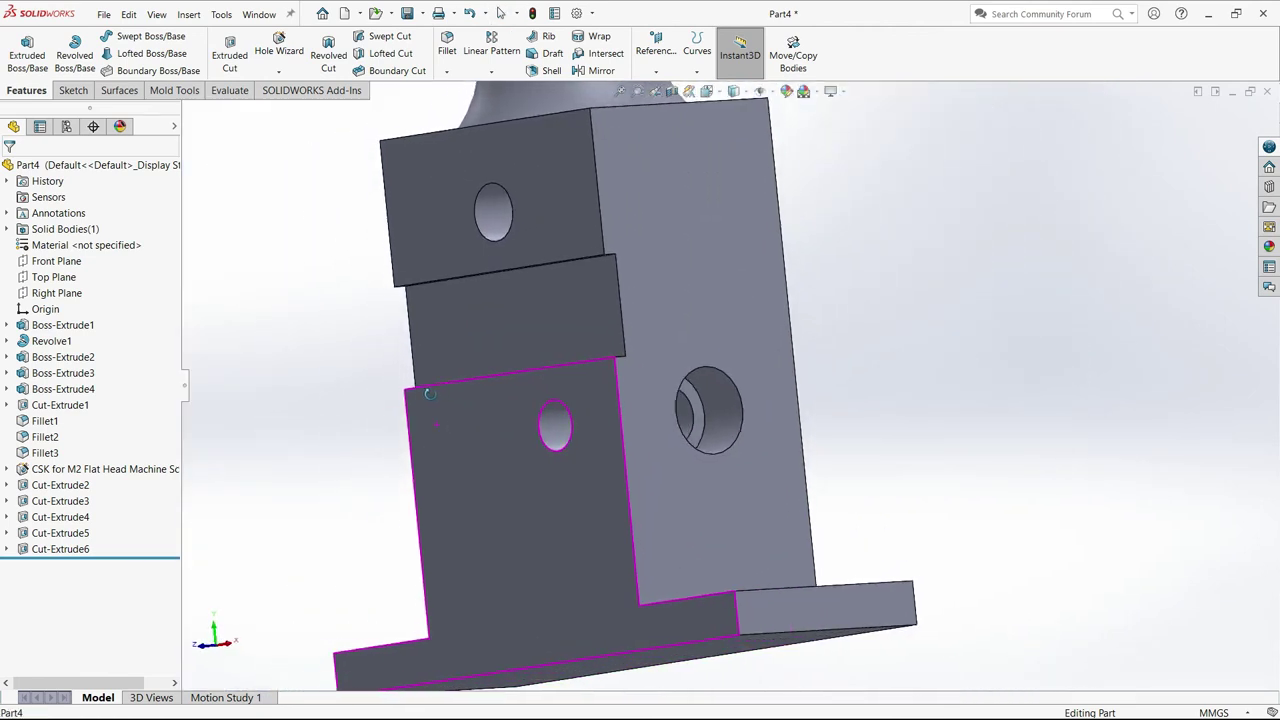
{"action": "middle_click_drag", "start_coordinate": [535, 375], "coordinate": [481, 462]}
{"action": "scroll", "coordinate": [481, 462], "scroll_direction": "up", "scroll_amount": 3}
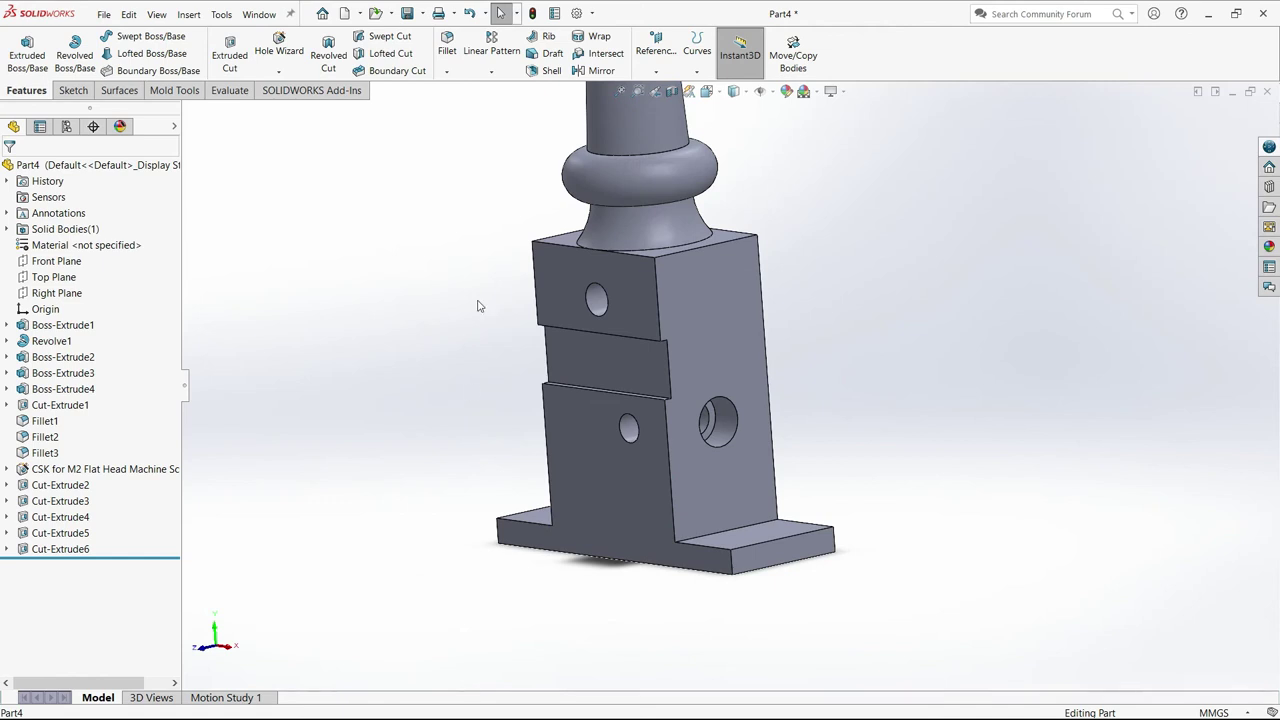
Start a Mirror feature using the Right Plane as the mirror plane.
{"action": "left_click", "coordinate": [590, 76]}
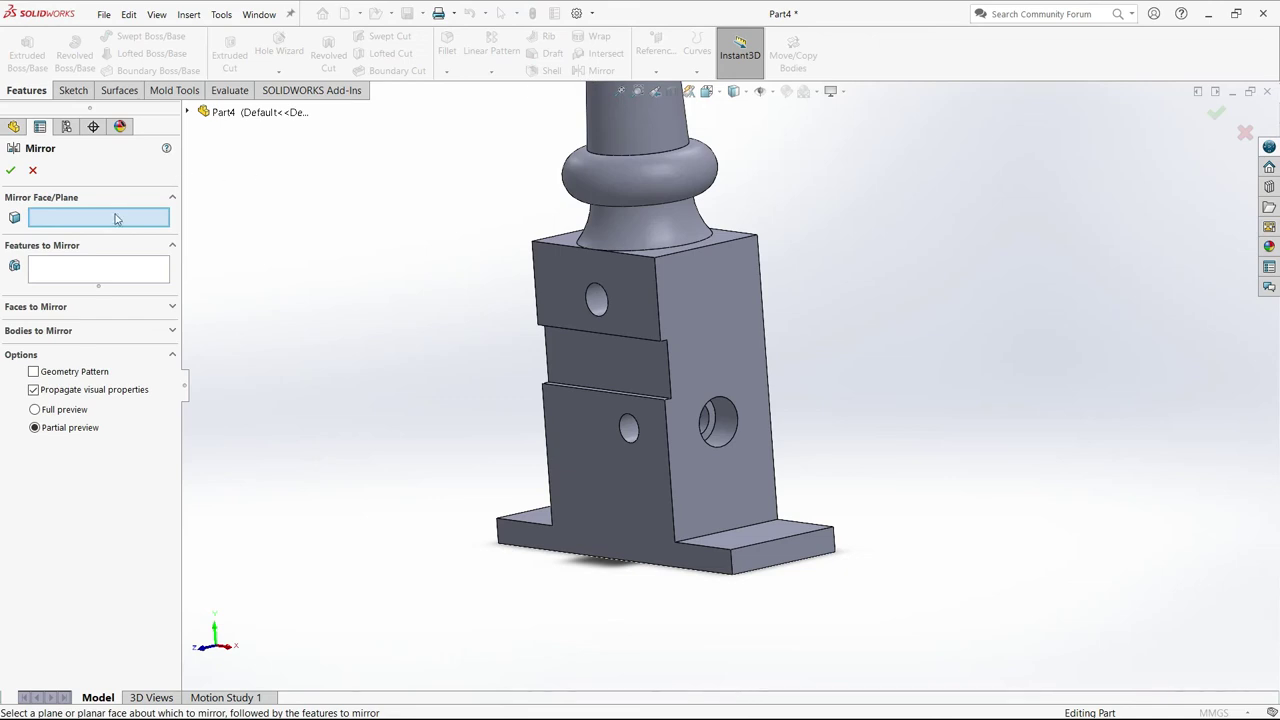
{"action": "left_click", "coordinate": [189, 115]}
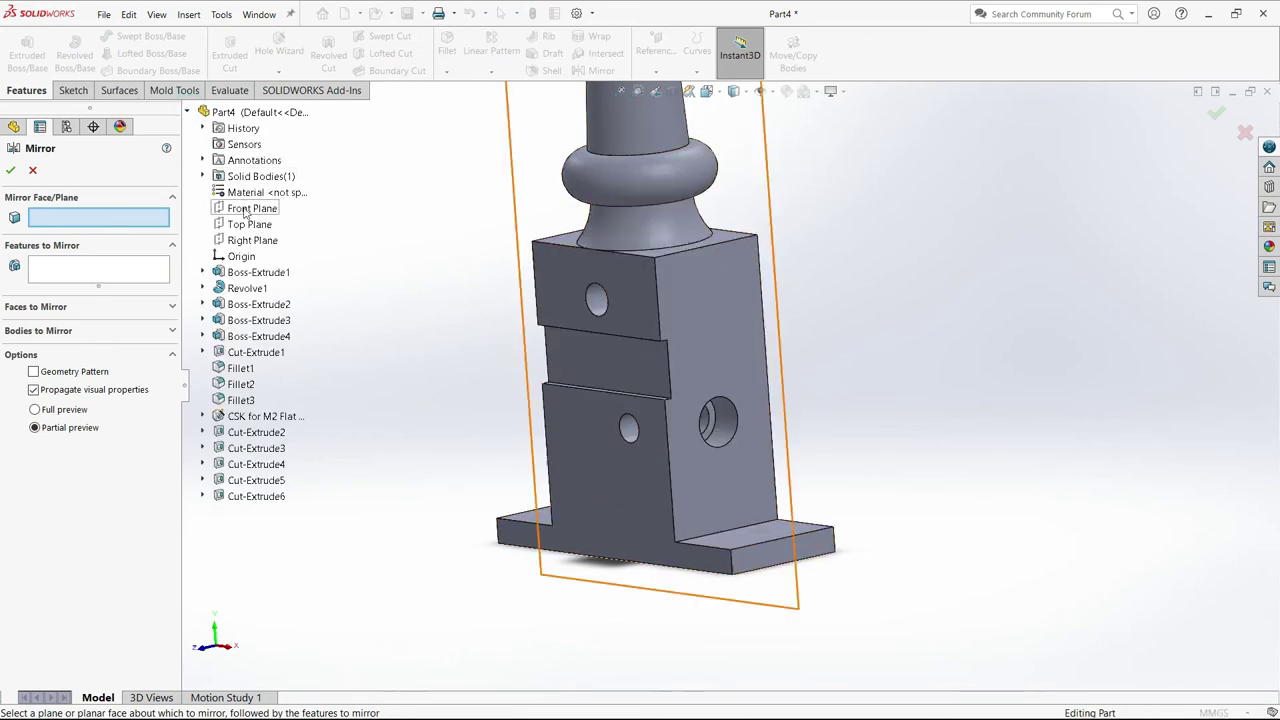
{"action": "left_click", "coordinate": [243, 241]}
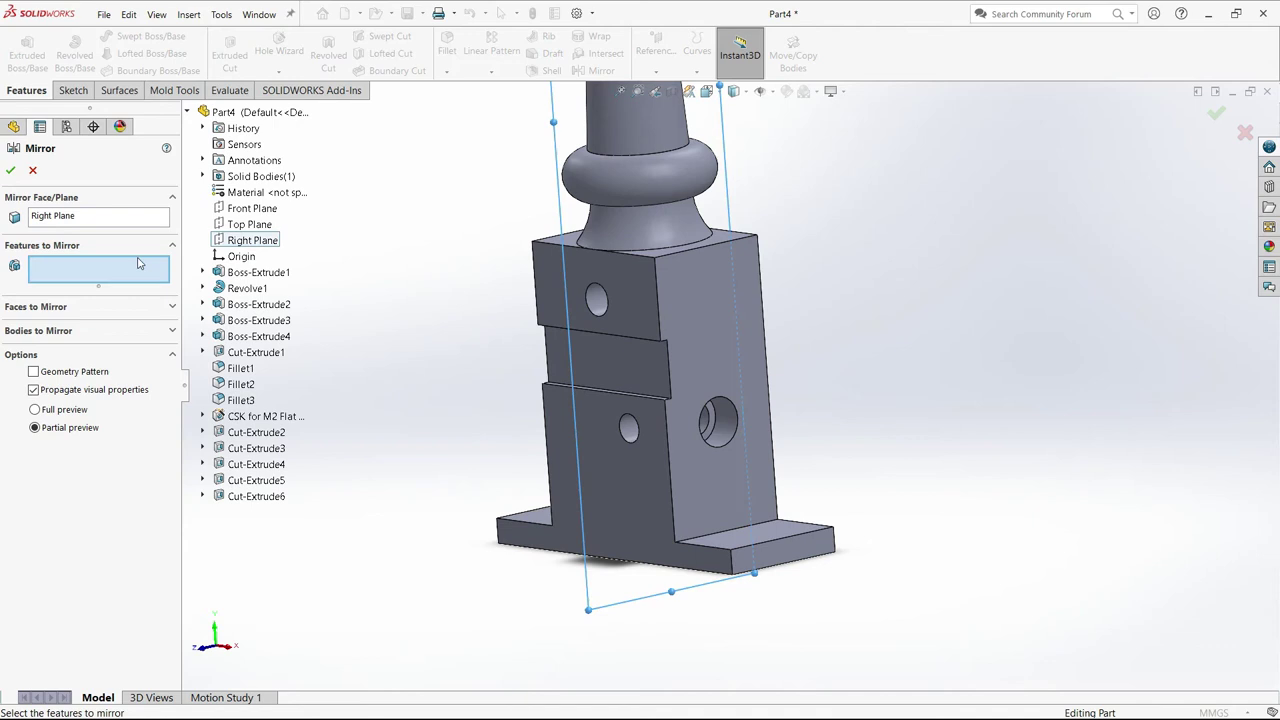
{"action": "scroll", "coordinate": [716, 441], "scroll_direction": "down", "scroll_amount": 3}
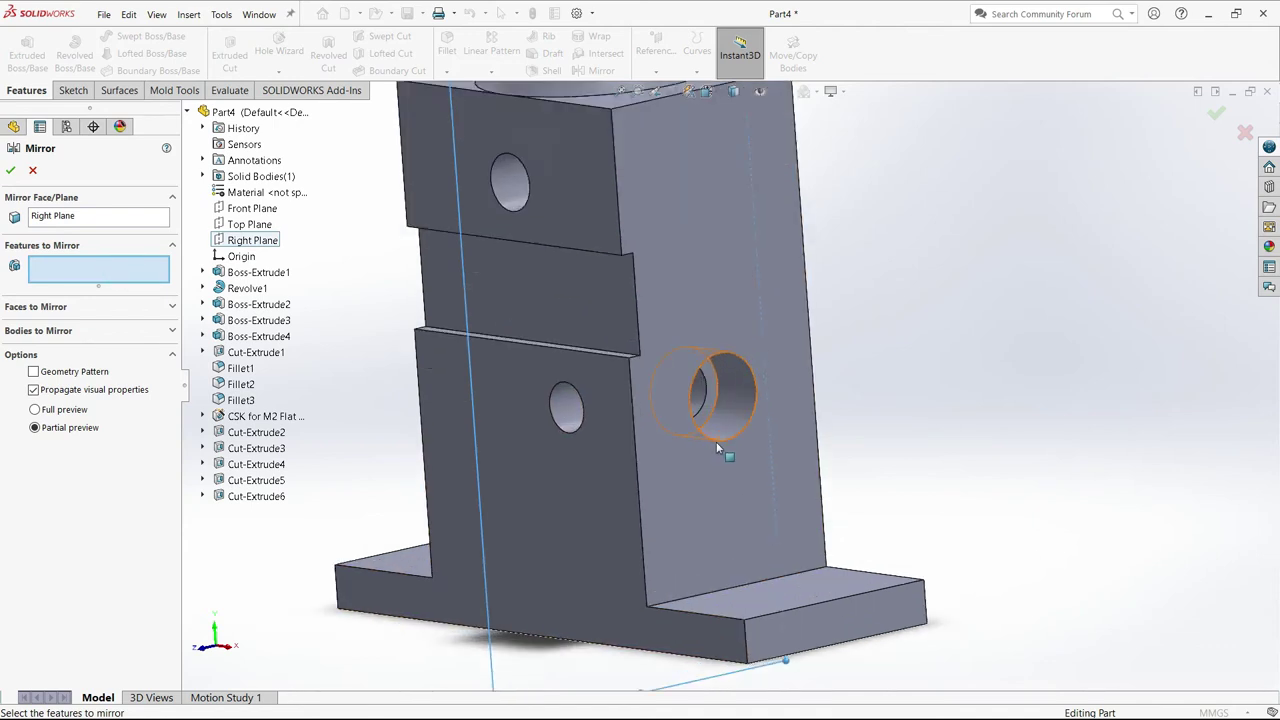
{"action": "scroll", "coordinate": [730, 405], "scroll_direction": "down", "scroll_amount": 3}
Mirror Cut-Extrude3, Cut-Extrude4 and Cut-Extrude6 across it and confirm.
{"action": "left_click", "coordinate": [740, 372]}
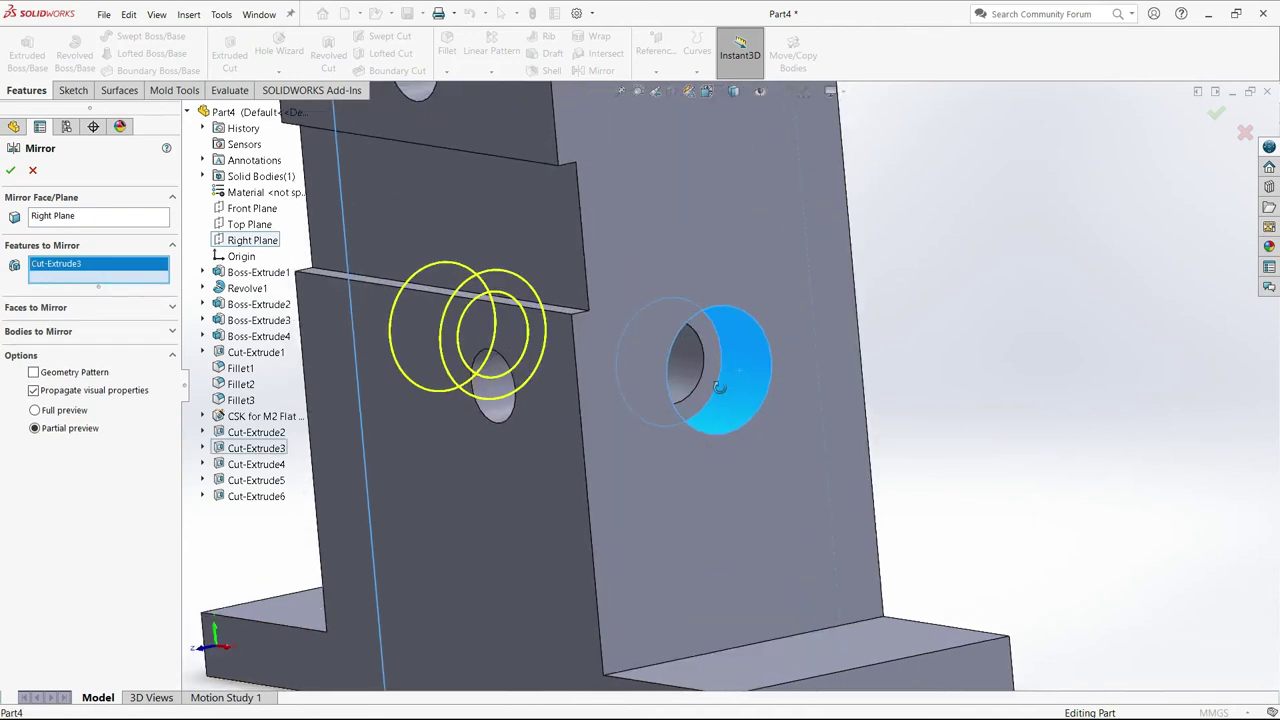
{"action": "scroll", "coordinate": [730, 380], "scroll_direction": "down", "scroll_amount": 2}
{"action": "scroll", "coordinate": [690, 372], "scroll_direction": "down", "scroll_amount": 2}
{"action": "left_click", "coordinate": [680, 358]}
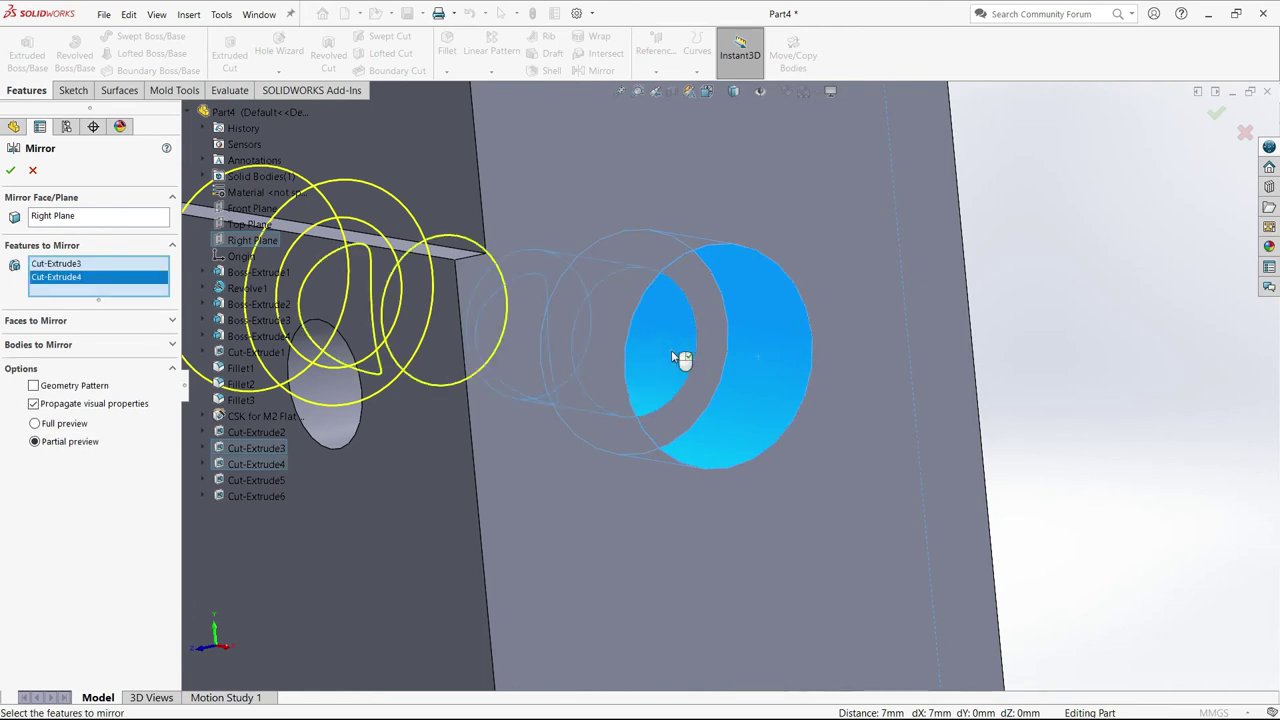
{"action": "scroll", "coordinate": [679, 350], "scroll_direction": "down", "scroll_amount": 3}
{"action": "scroll", "coordinate": [690, 355], "scroll_direction": "up", "scroll_amount": 4}
{"action": "scroll", "coordinate": [660, 390], "scroll_direction": "up", "scroll_amount": 2}
{"action": "middle_click_drag", "start_coordinate": [646, 397], "coordinate": [576, 423]}
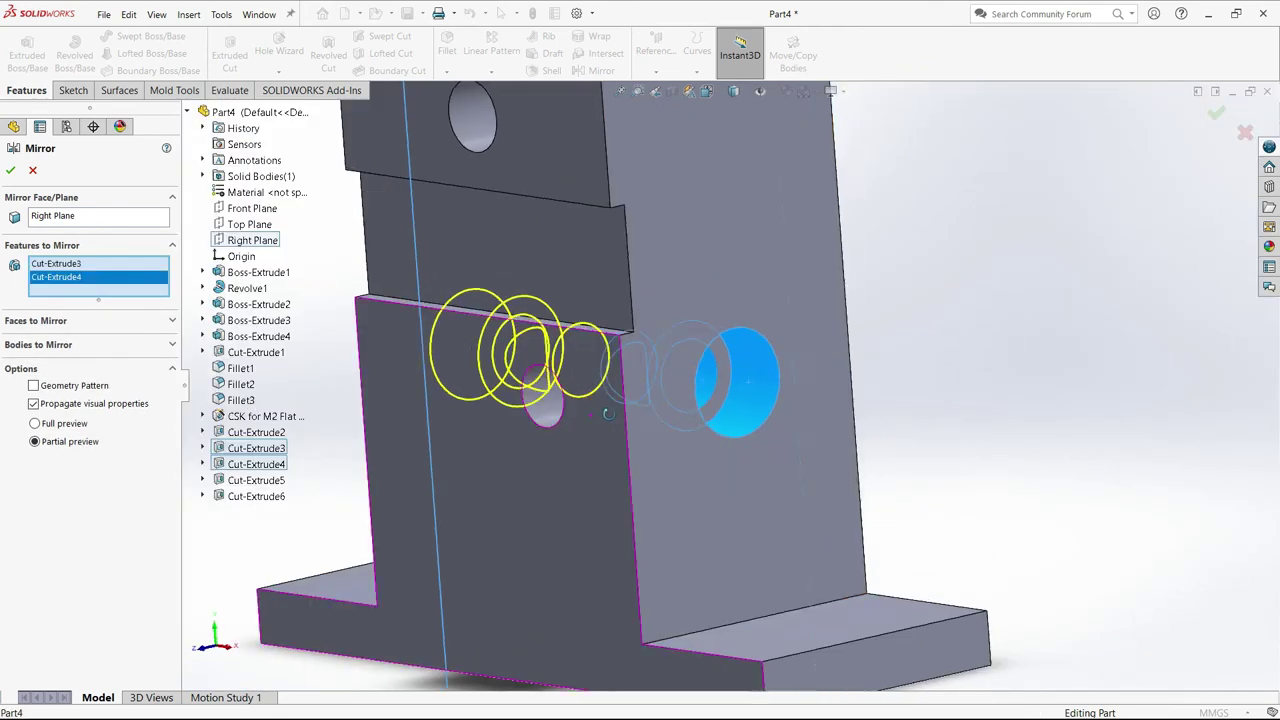
{"action": "left_click", "coordinate": [530, 402]}
{"action": "scroll", "coordinate": [537, 407], "scroll_direction": "up", "scroll_amount": 4}
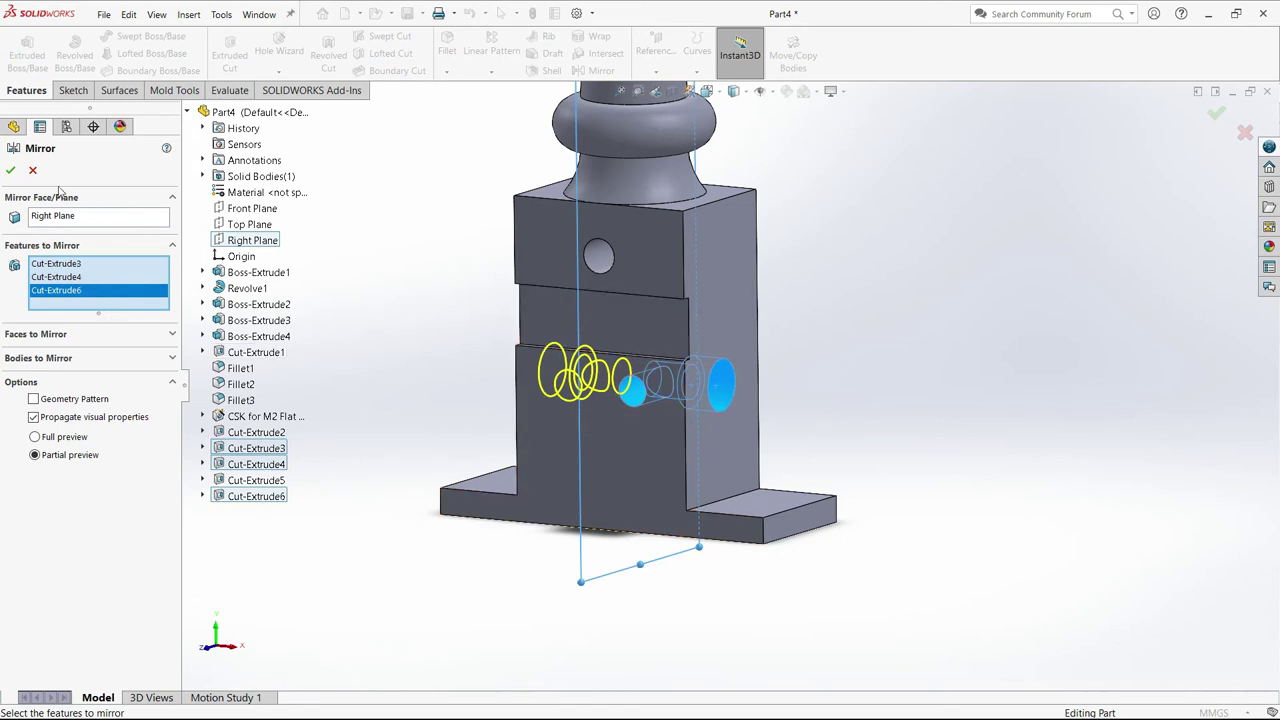
{"action": "left_click", "coordinate": [11, 170]}
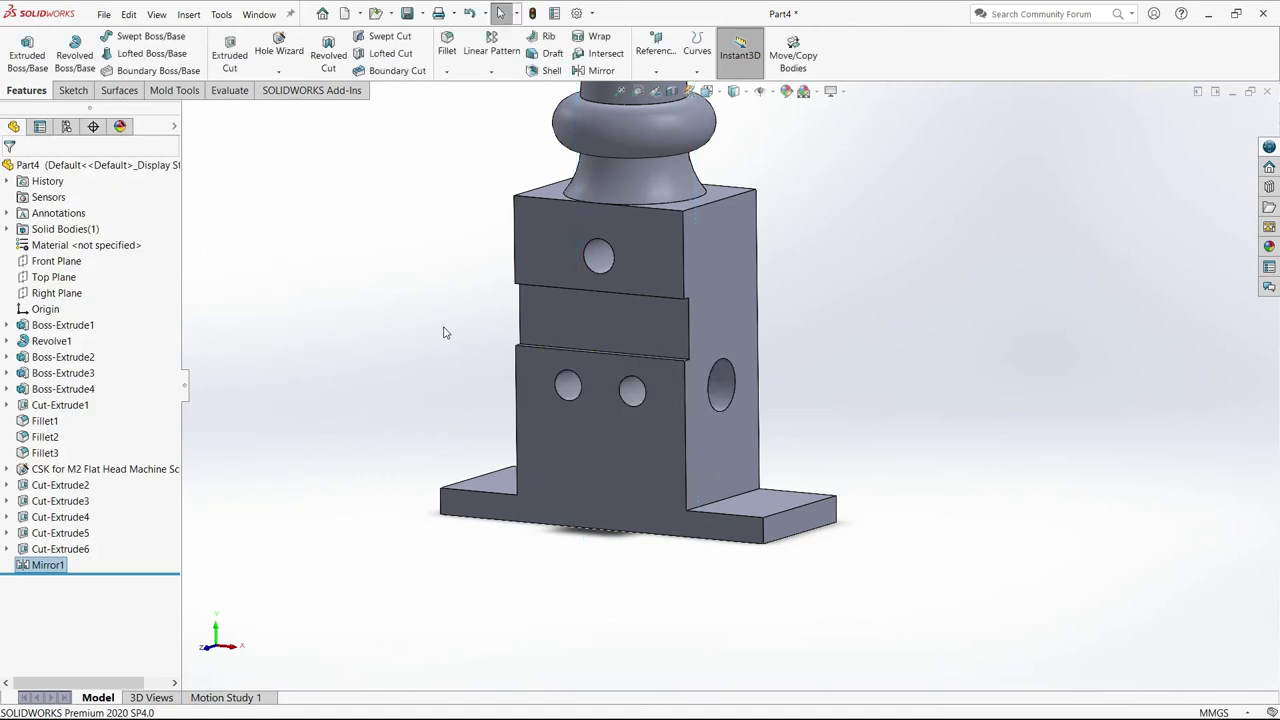
Orbit to the base and open a new sketch on the right flange's top face.
{"action": "mouse_move", "coordinate": [407, 351]}
{"action": "middle_mouse_down"}
{"action": "mouse_move", "coordinate": [549, 355]}
{"action": "mouse_move", "coordinate": [406, 346]}
{"action": "mouse_move", "coordinate": [422, 373]}
{"action": "middle_mouse_up"}
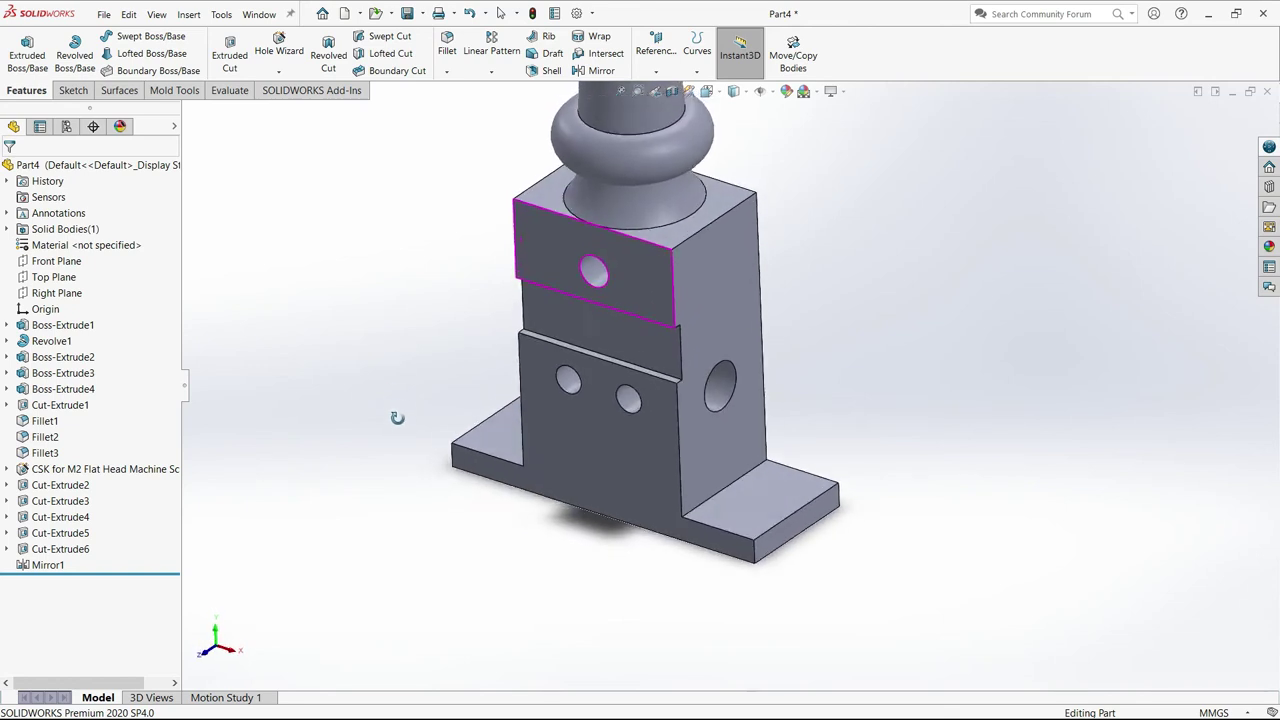
{"action": "scroll", "coordinate": [422, 373], "scroll_direction": "up", "scroll_amount": 3}
{"action": "scroll", "coordinate": [683, 374], "scroll_direction": "down", "scroll_amount": 4}
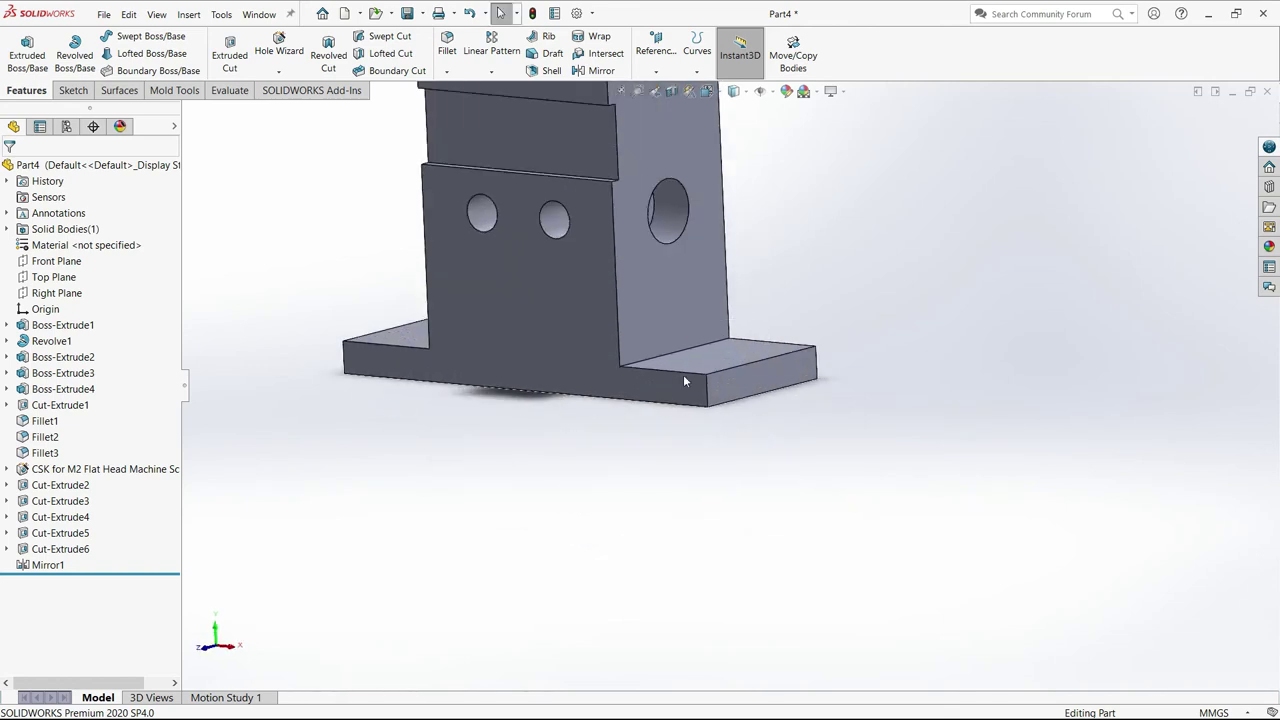
{"action": "scroll", "coordinate": [643, 376], "scroll_direction": "down", "scroll_amount": 3}
{"action": "middle_click_drag", "start_coordinate": [643, 376], "coordinate": [754, 310]}
{"action": "left_click", "coordinate": [754, 308]}
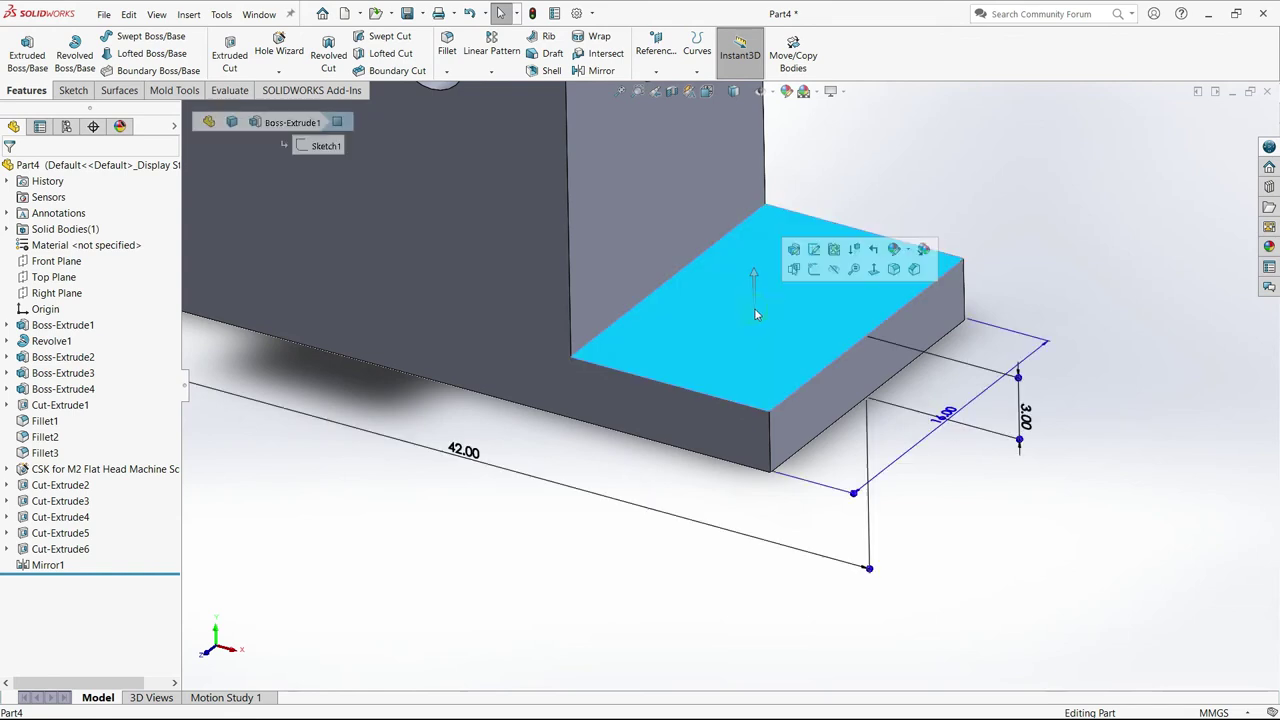
{"action": "left_click", "coordinate": [814, 269]}
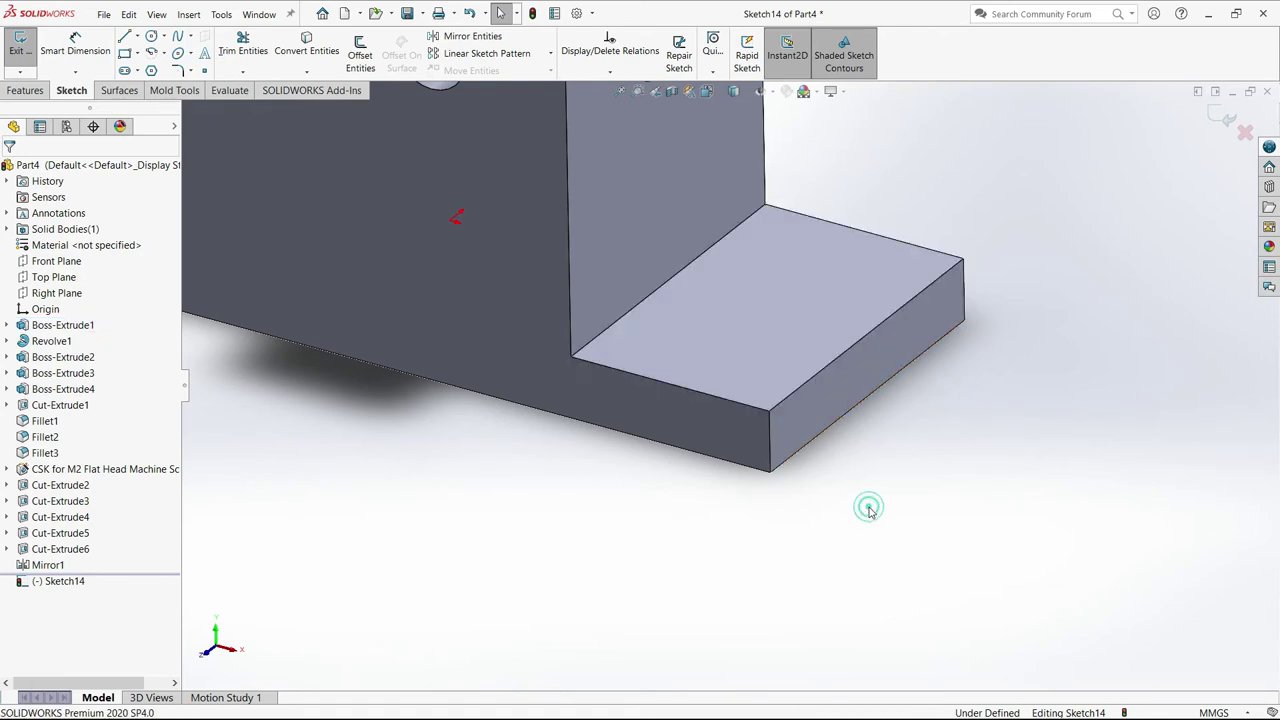
In Top view, draw one circle on the right flange and one on the left flange.
{"action": "key", "text": "space"}
{"action": "left_click", "coordinate": [900, 545]}
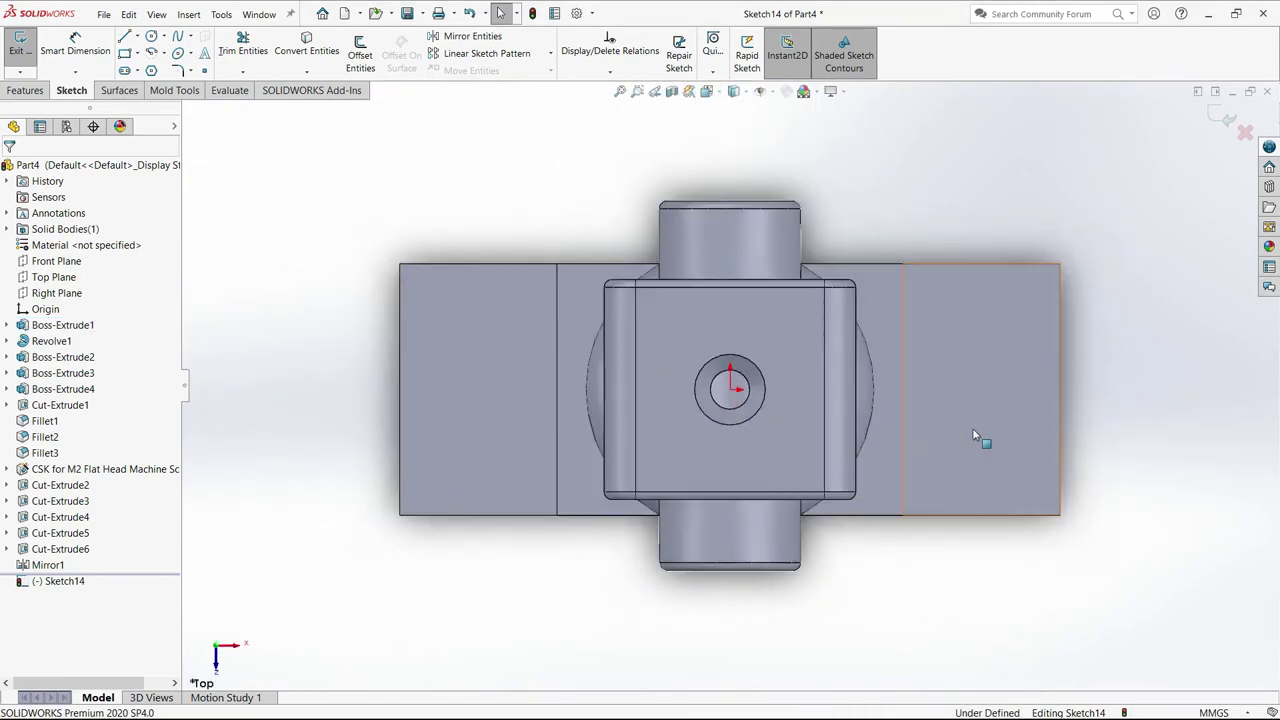
{"action": "left_click", "coordinate": [151, 37]}
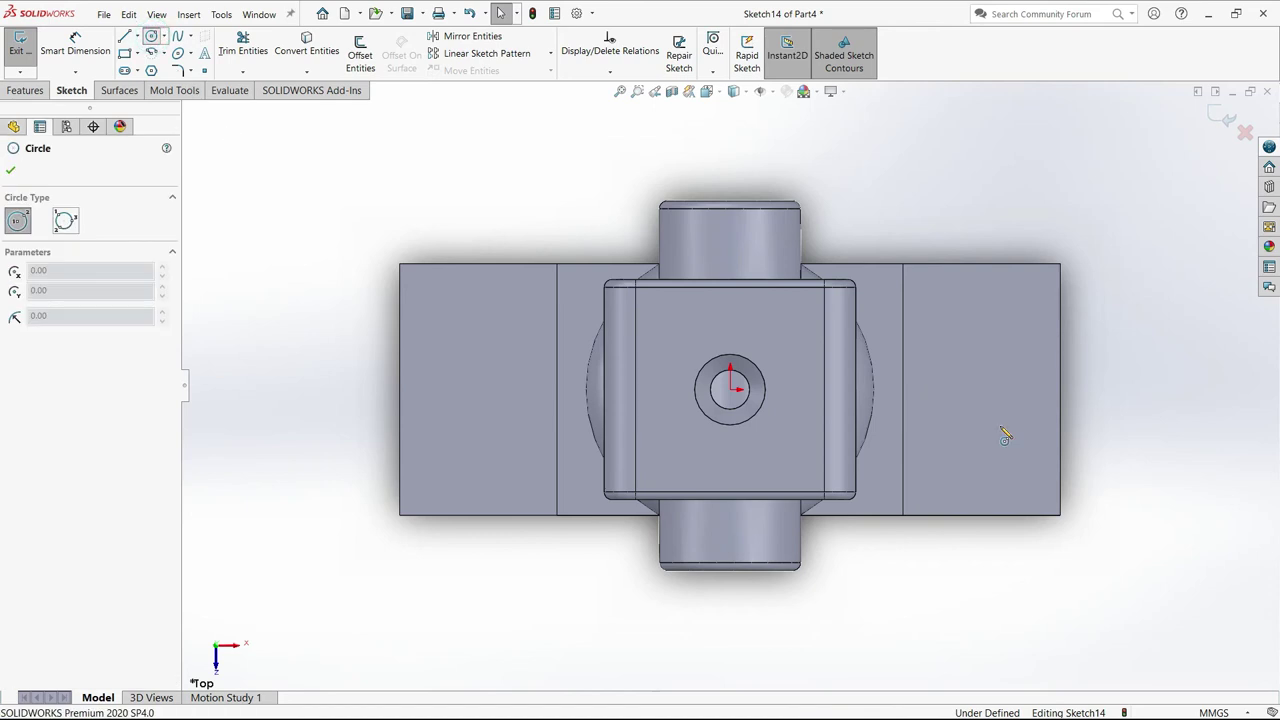
{"action": "left_click", "coordinate": [993, 398]}
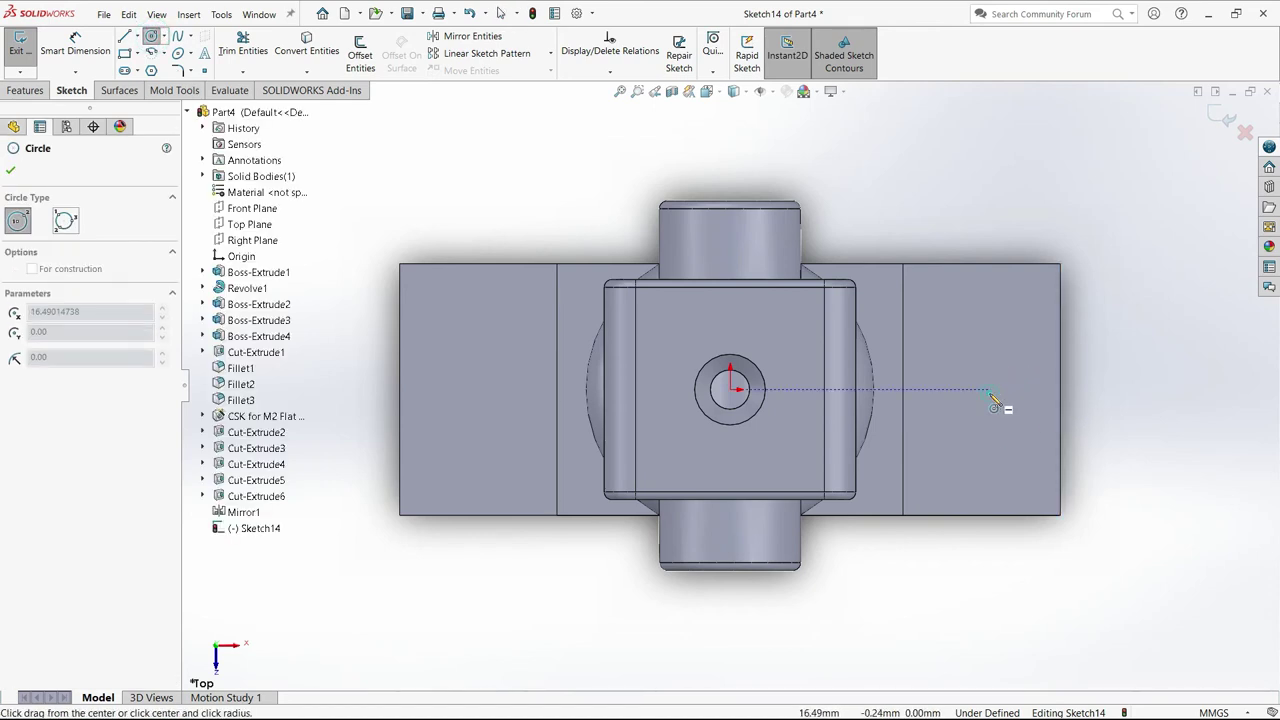
{"action": "left_click", "coordinate": [1002, 422]}
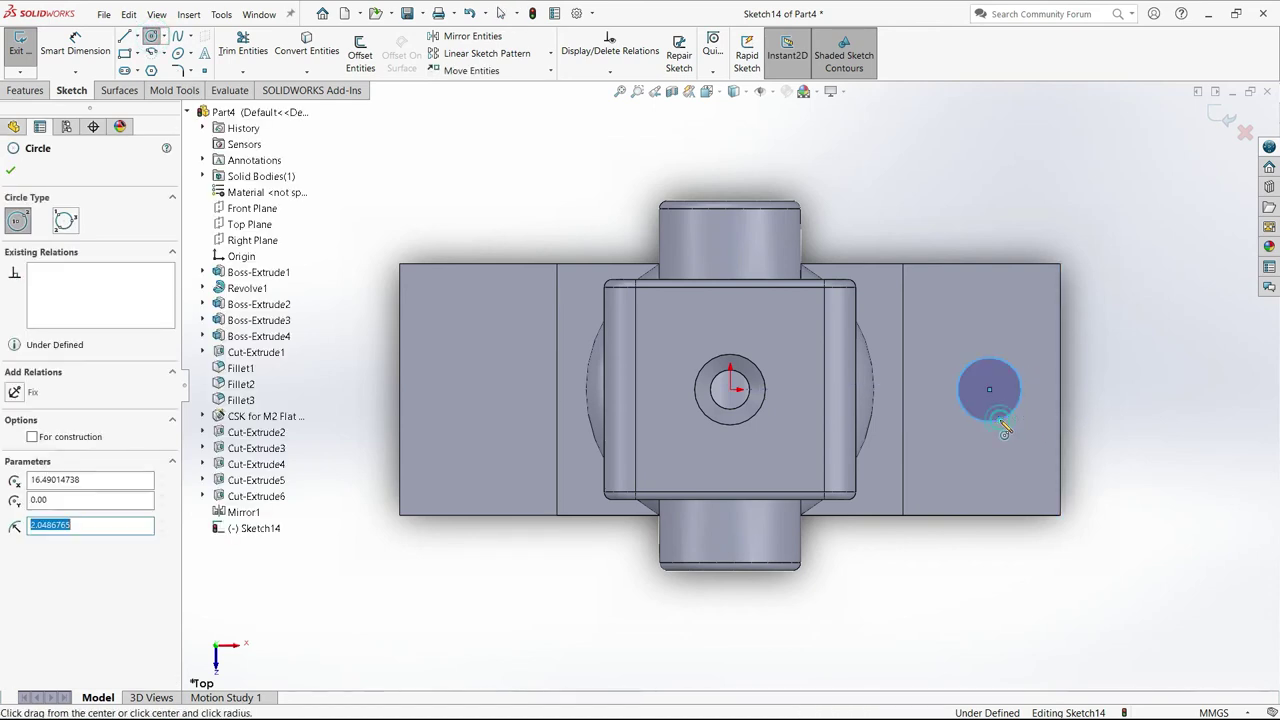
{"action": "left_click", "coordinate": [476, 395]}
{"action": "left_click", "coordinate": [505, 413]}
Dimension the right circle's diameter to 4 mm.
{"action": "left_click", "coordinate": [75, 46]}
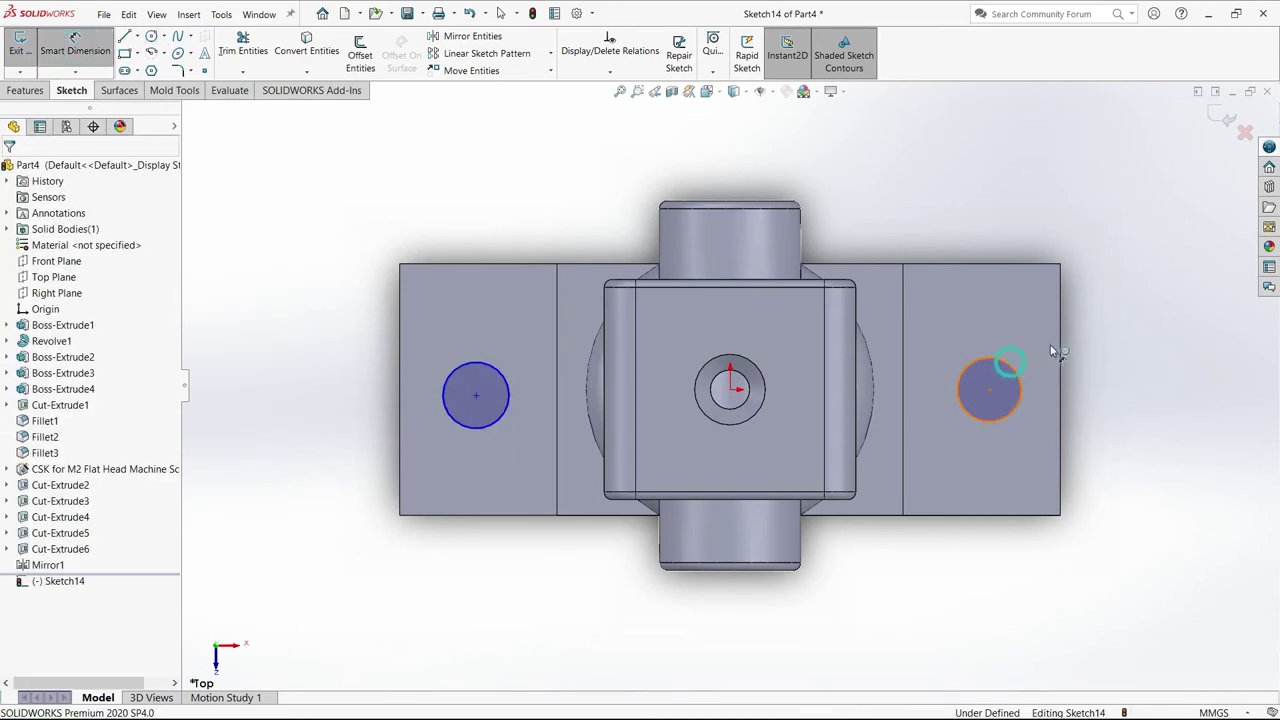
{"action": "left_click", "coordinate": [1012, 368]}
{"action": "left_click", "coordinate": [1101, 324]}
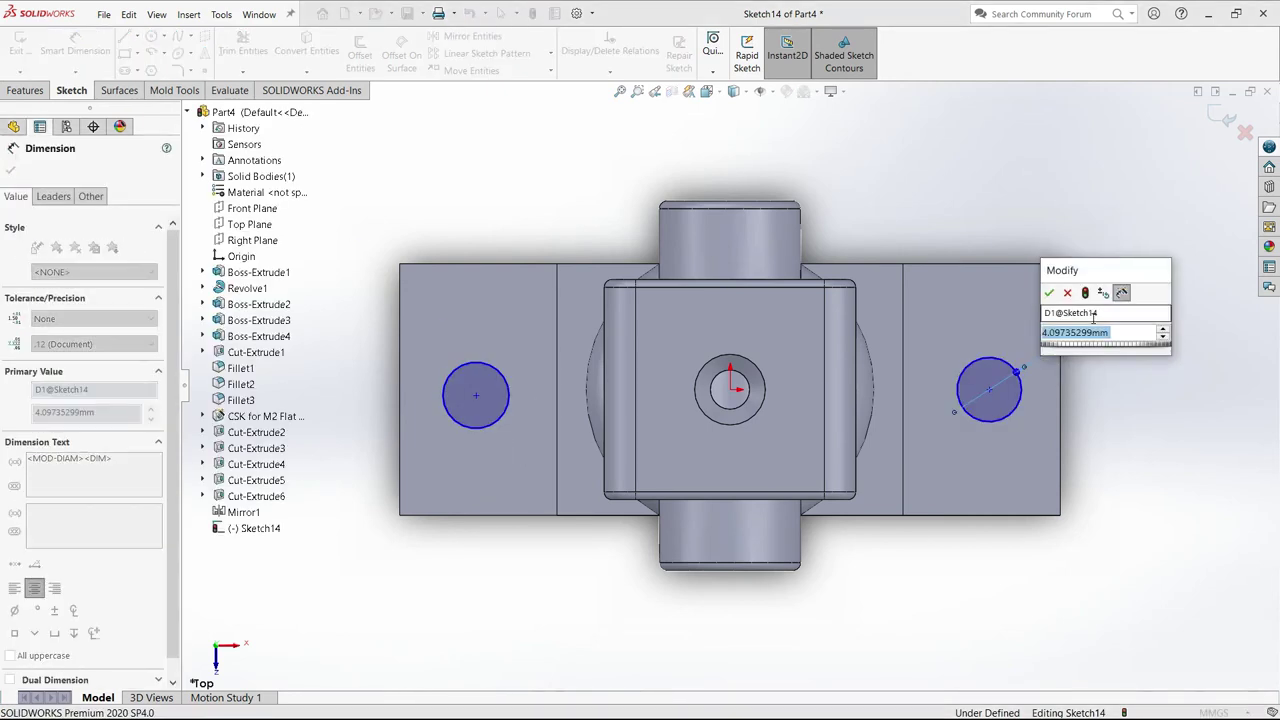
{"action": "type", "text": "4"}
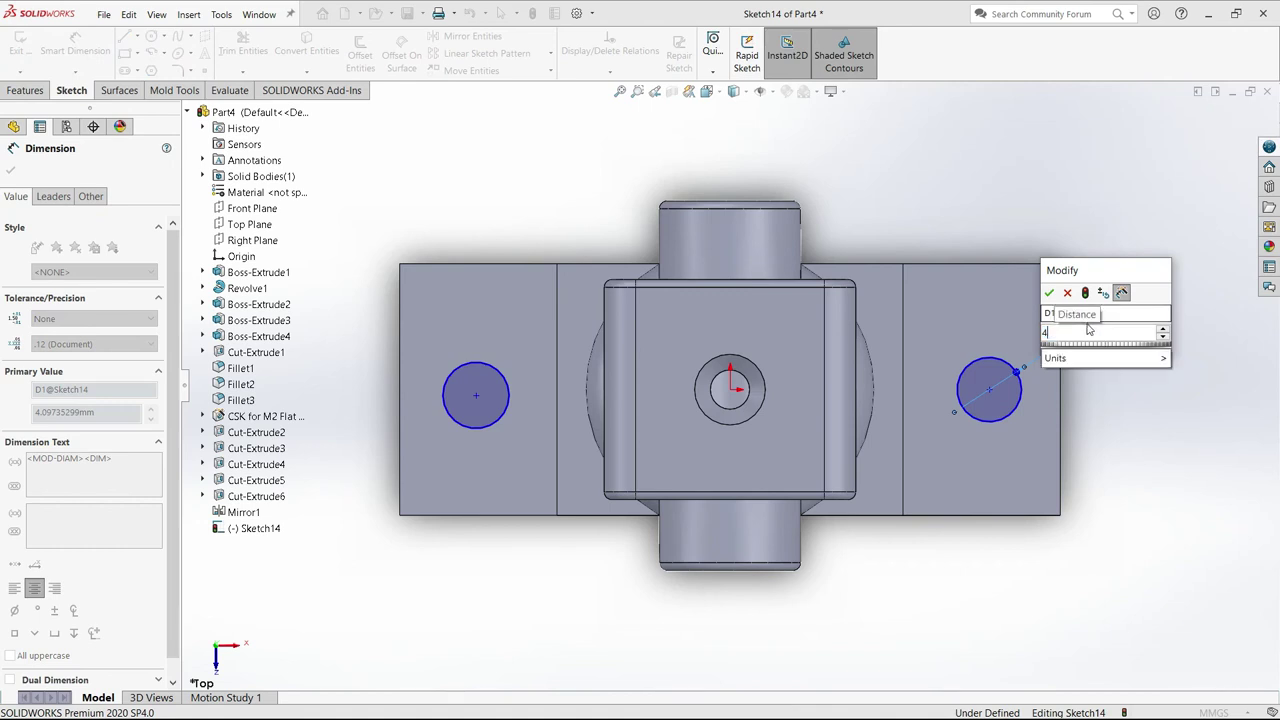
{"action": "key", "text": "Return"}
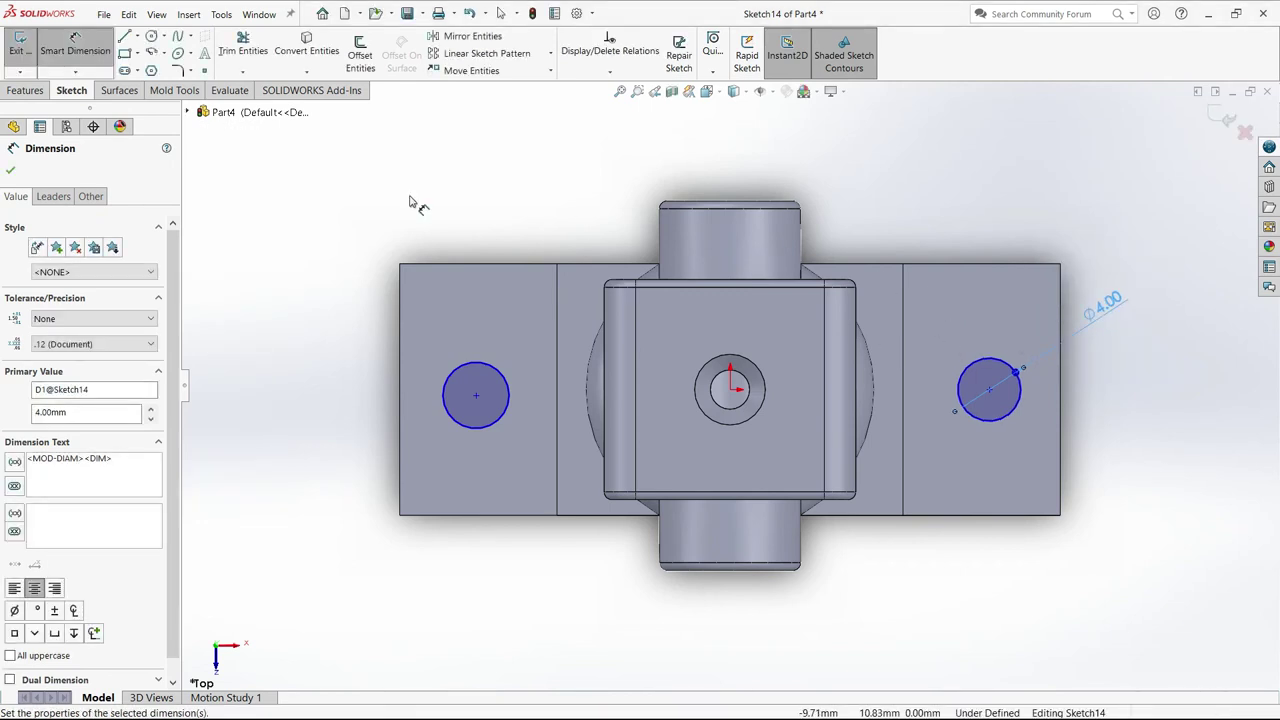
Dimension the two circle centres 30 mm apart.
{"action": "left_click", "coordinate": [989, 391]}
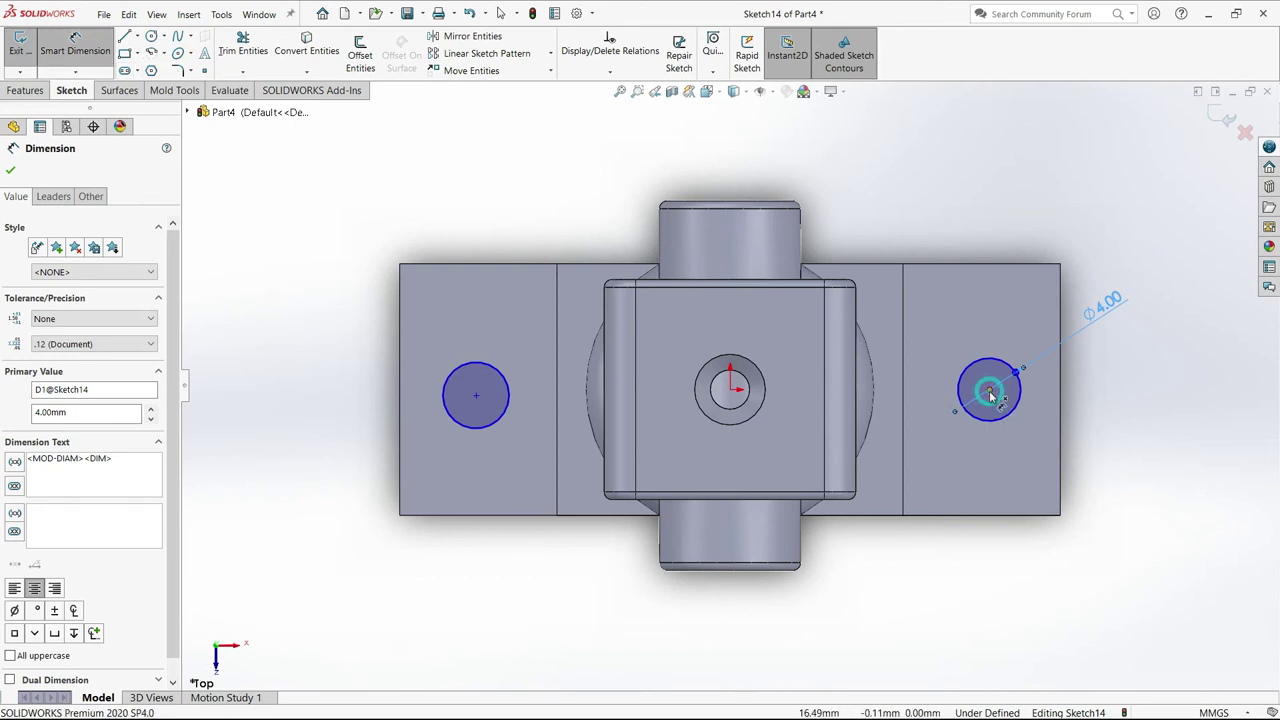
{"action": "left_click", "coordinate": [733, 390]}
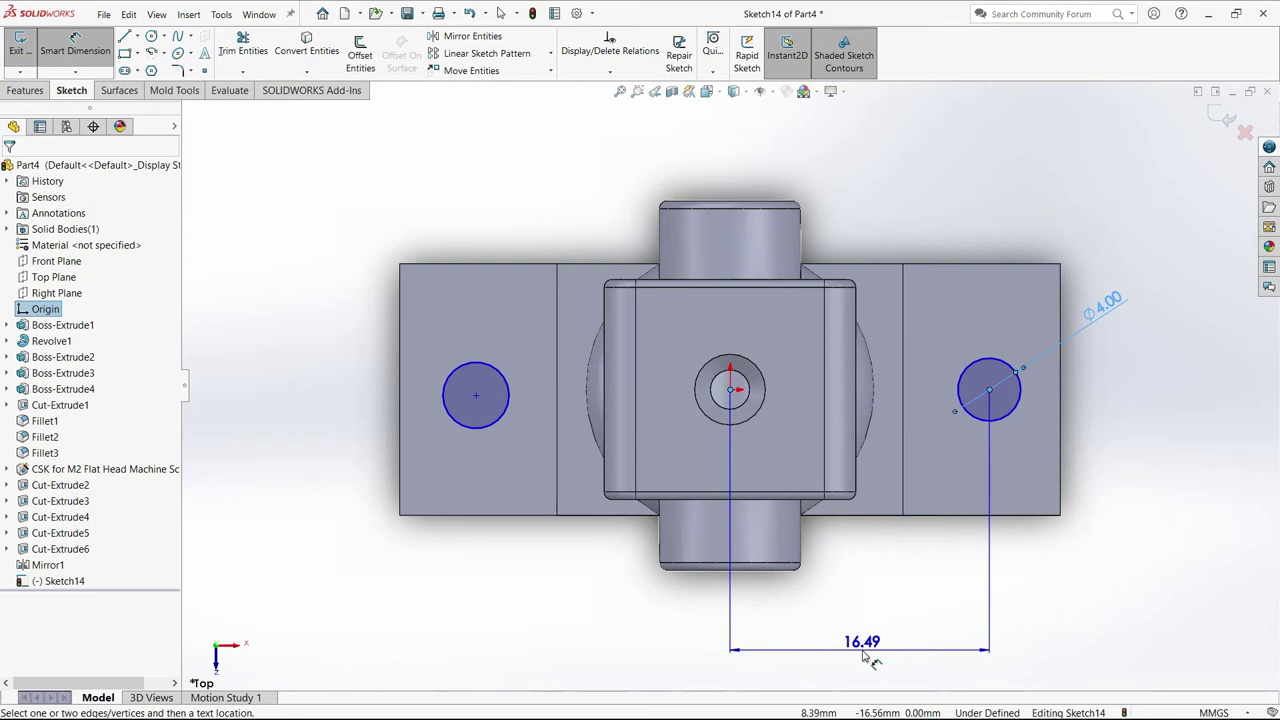
{"action": "key", "text": "Escape"}
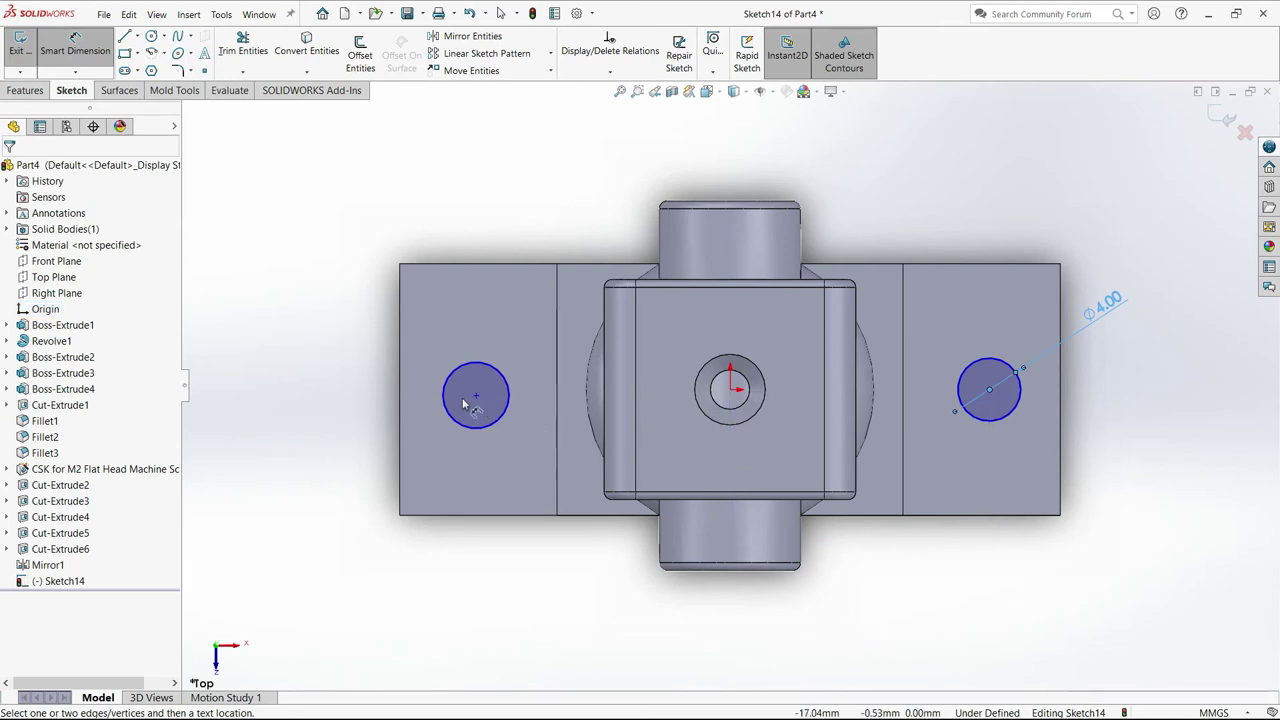
{"action": "left_click", "coordinate": [476, 396]}
{"action": "left_click", "coordinate": [989, 389]}
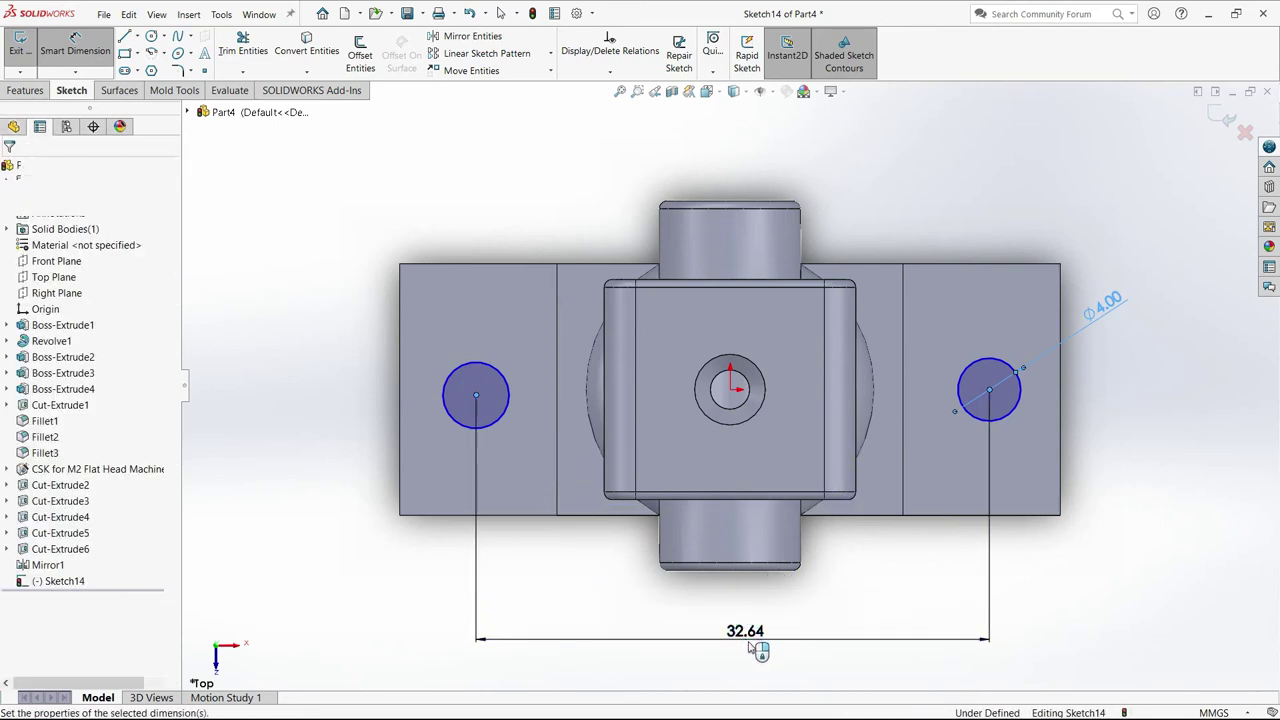
{"action": "left_click", "coordinate": [748, 645]}
{"action": "type", "text": "30"}
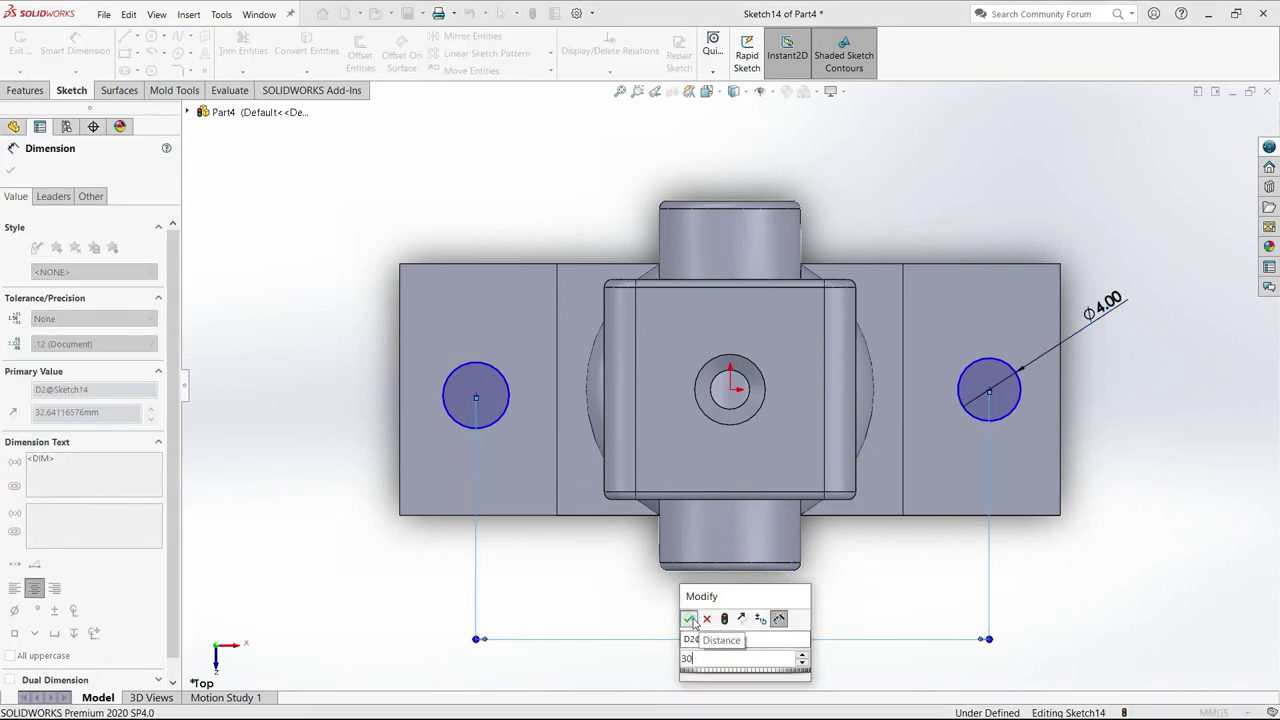
{"action": "left_click", "coordinate": [689, 619]}
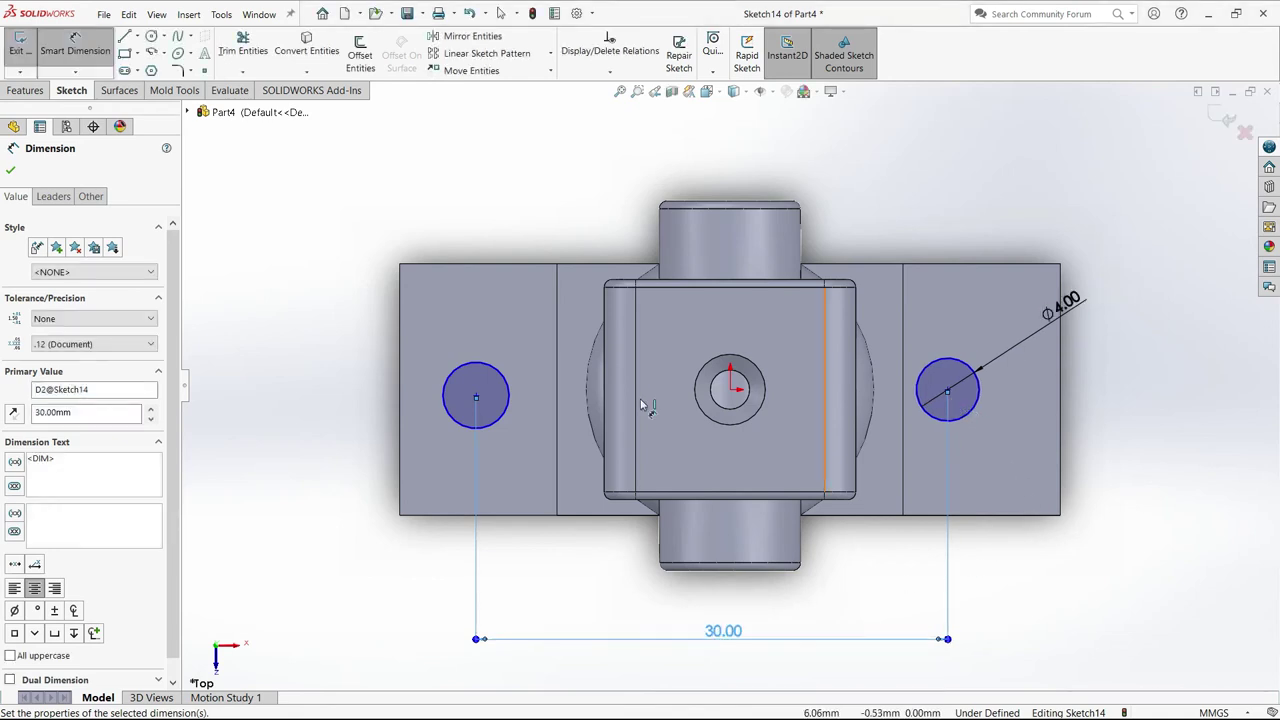
Set the right circle's centre 6 mm from the part's right edge.
{"action": "left_click", "coordinate": [1061, 402]}
{"action": "left_click", "coordinate": [948, 393]}
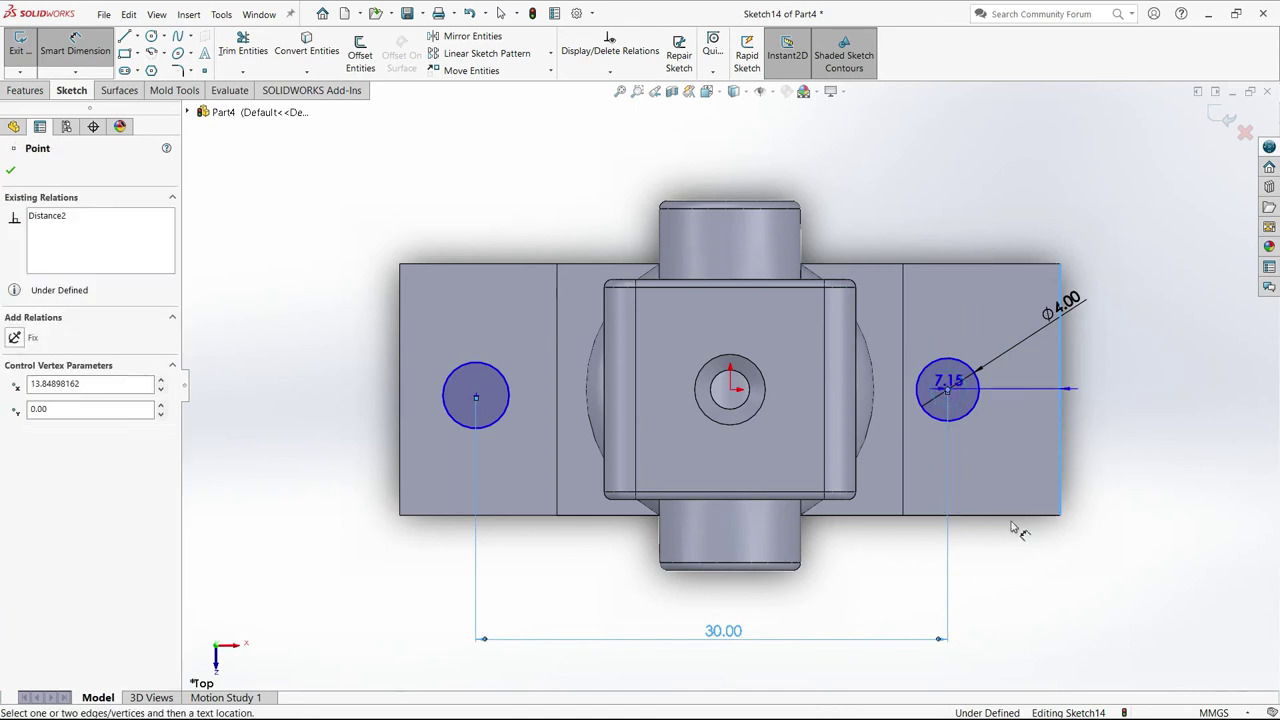
{"action": "left_click", "coordinate": [1015, 595]}
{"action": "type", "text": "6"}
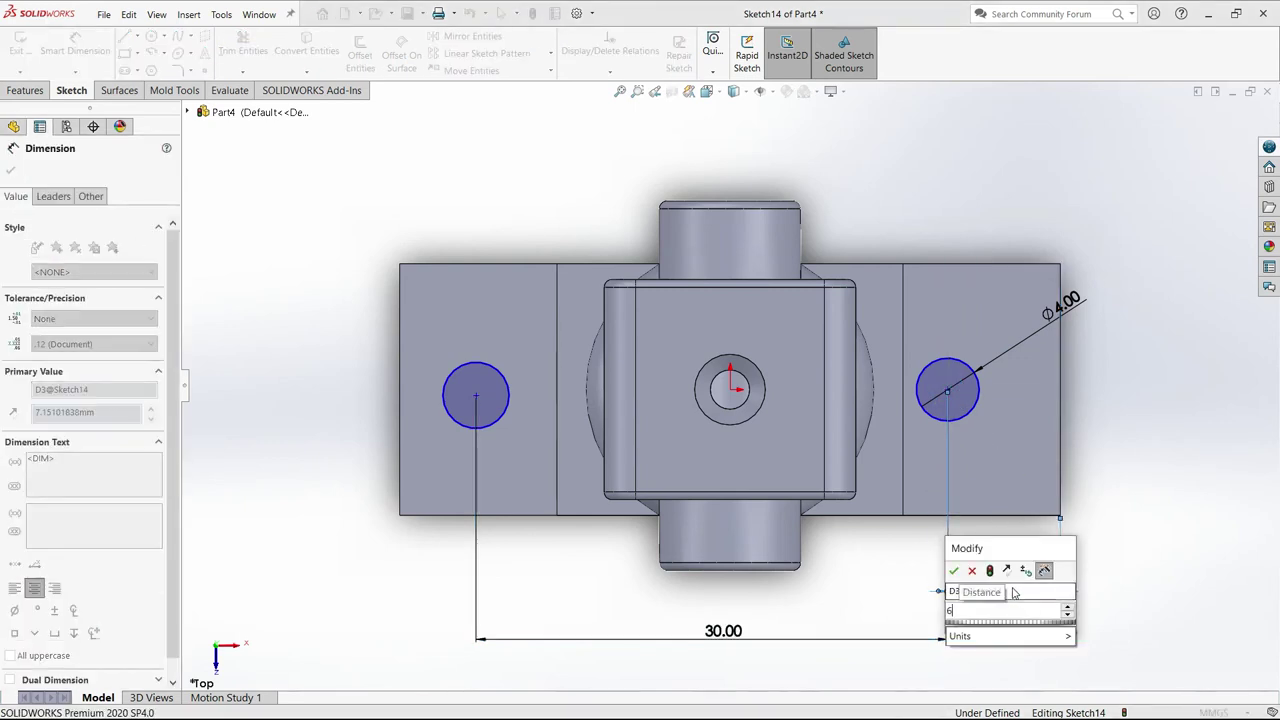
{"action": "left_click", "coordinate": [957, 571]}
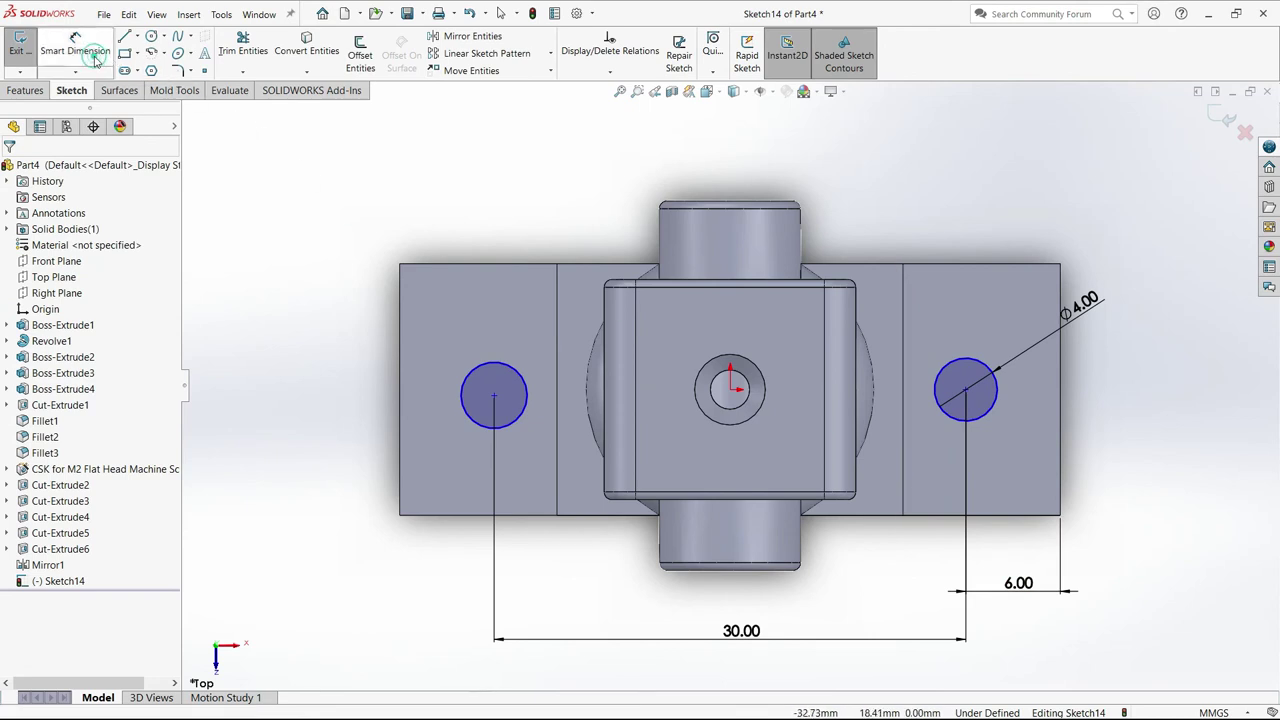
{"action": "left_click", "coordinate": [610, 72]}
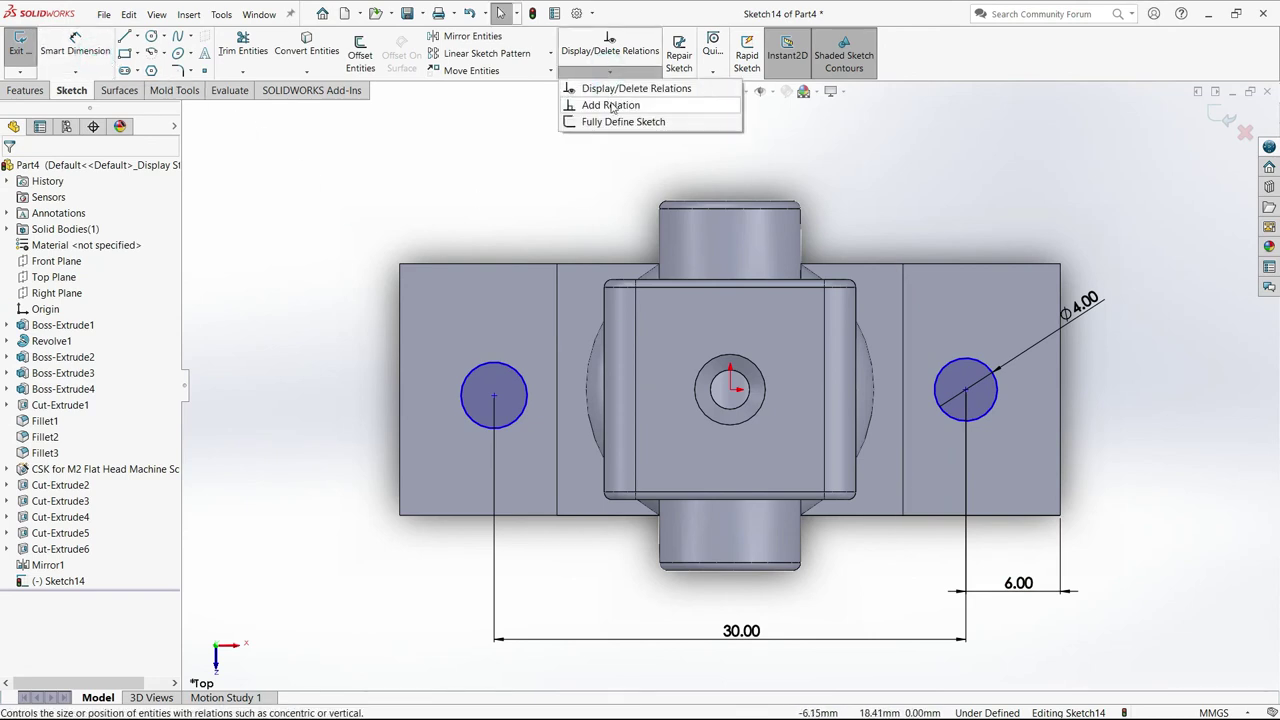
Add a Horizontal relation between both circle centres and the origin.
{"action": "left_click", "coordinate": [610, 105]}
{"action": "left_click", "coordinate": [495, 398]}
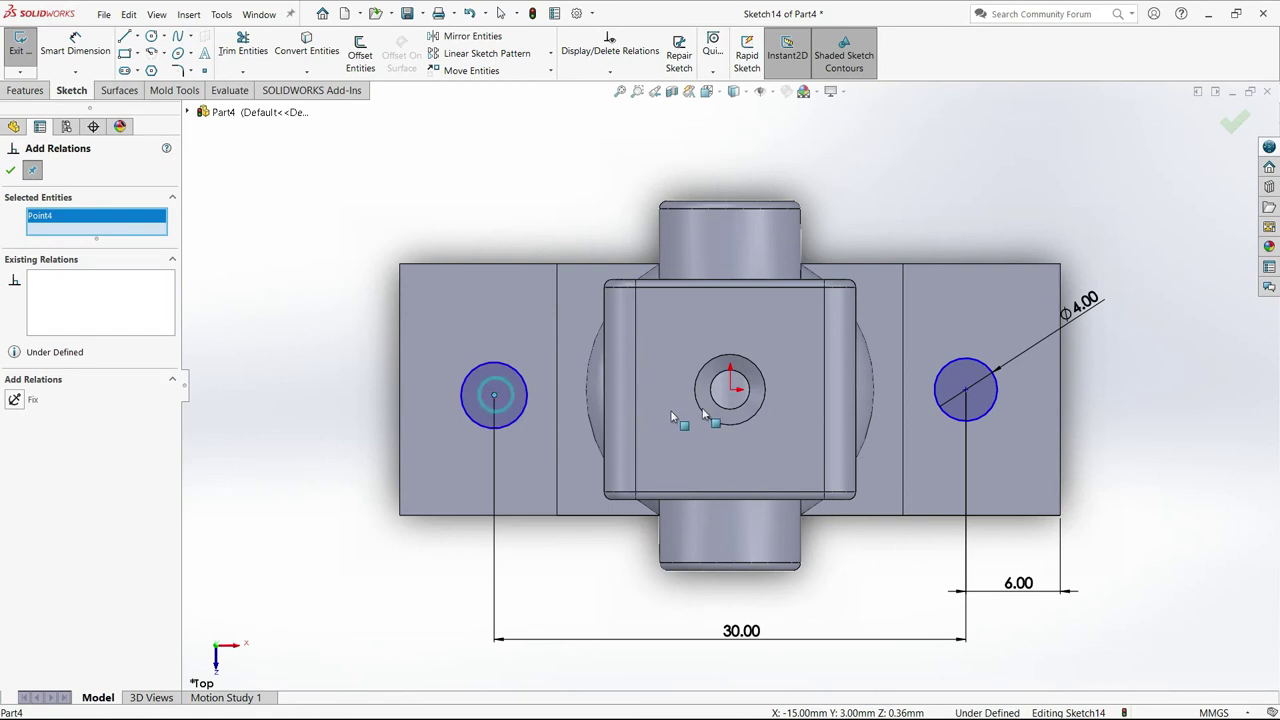
{"action": "left_click", "coordinate": [731, 388]}
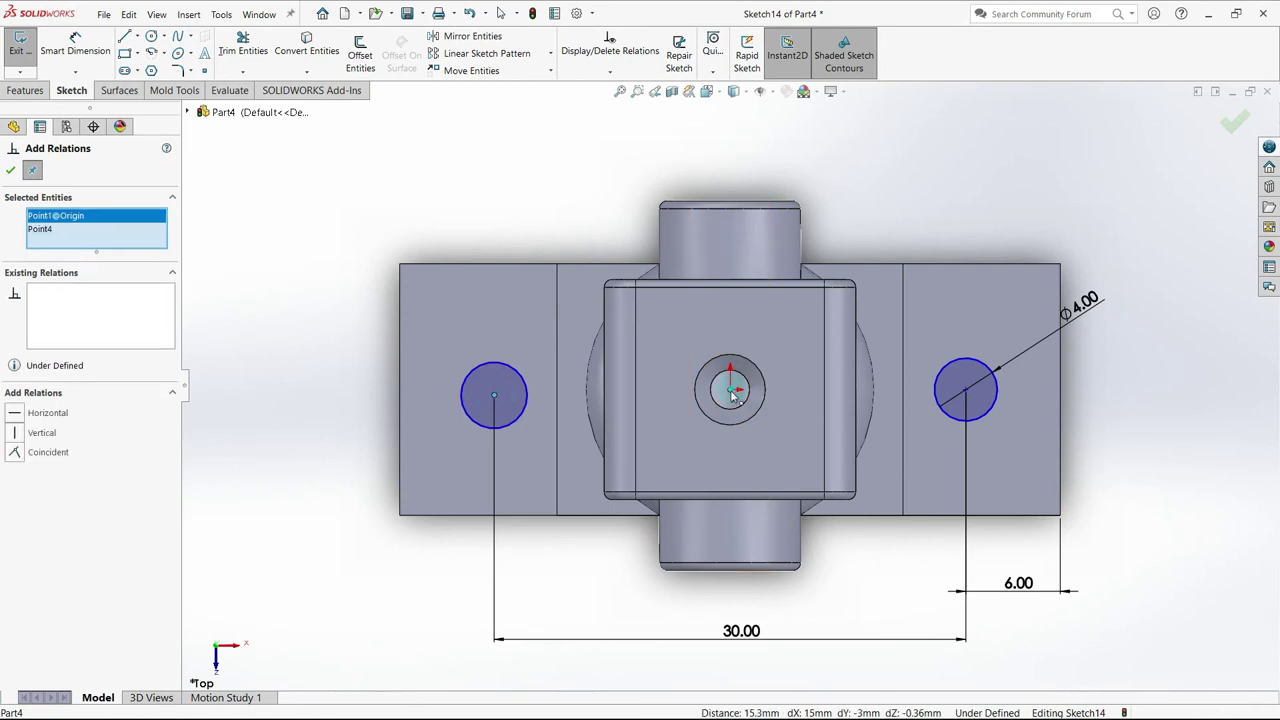
{"action": "left_click", "coordinate": [967, 392]}
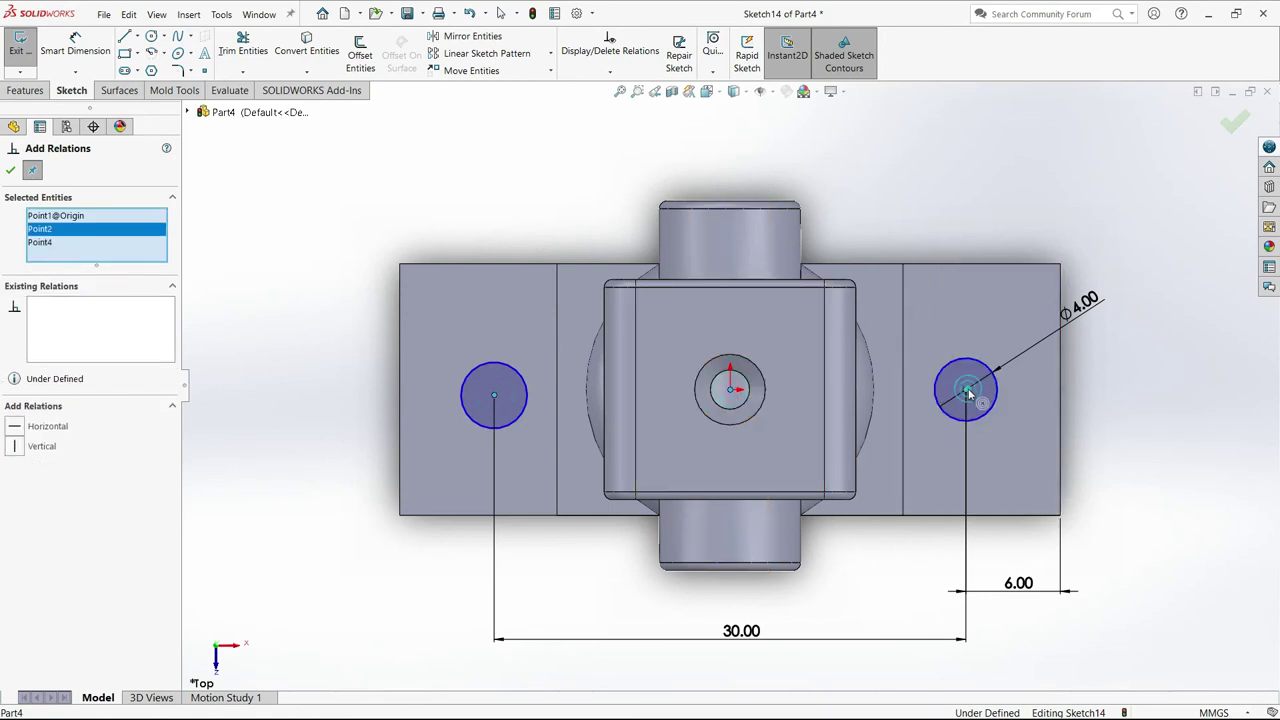
{"action": "left_click", "coordinate": [48, 427]}
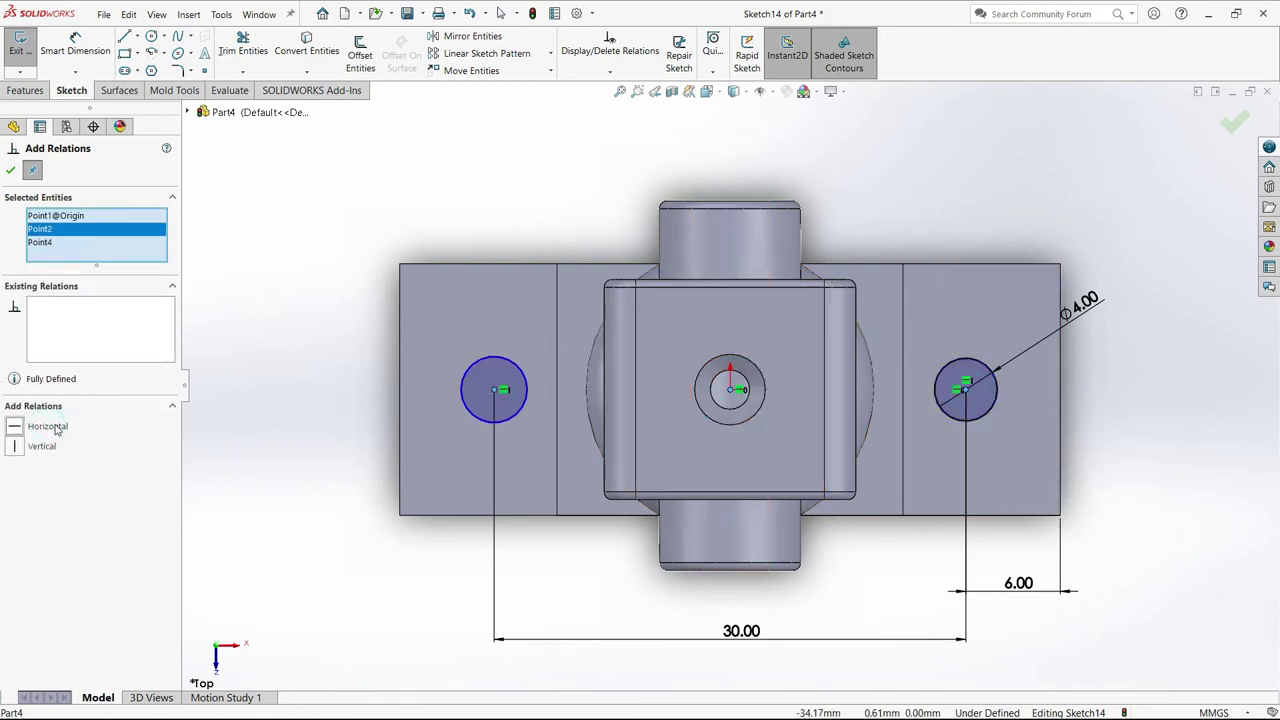
{"action": "left_click", "coordinate": [14, 170]}
Add an Equal relation between the two circles, fully defining the sketch.
{"action": "left_click", "coordinate": [610, 72]}
{"action": "left_click", "coordinate": [612, 102]}
{"action": "left_click", "coordinate": [508, 370]}
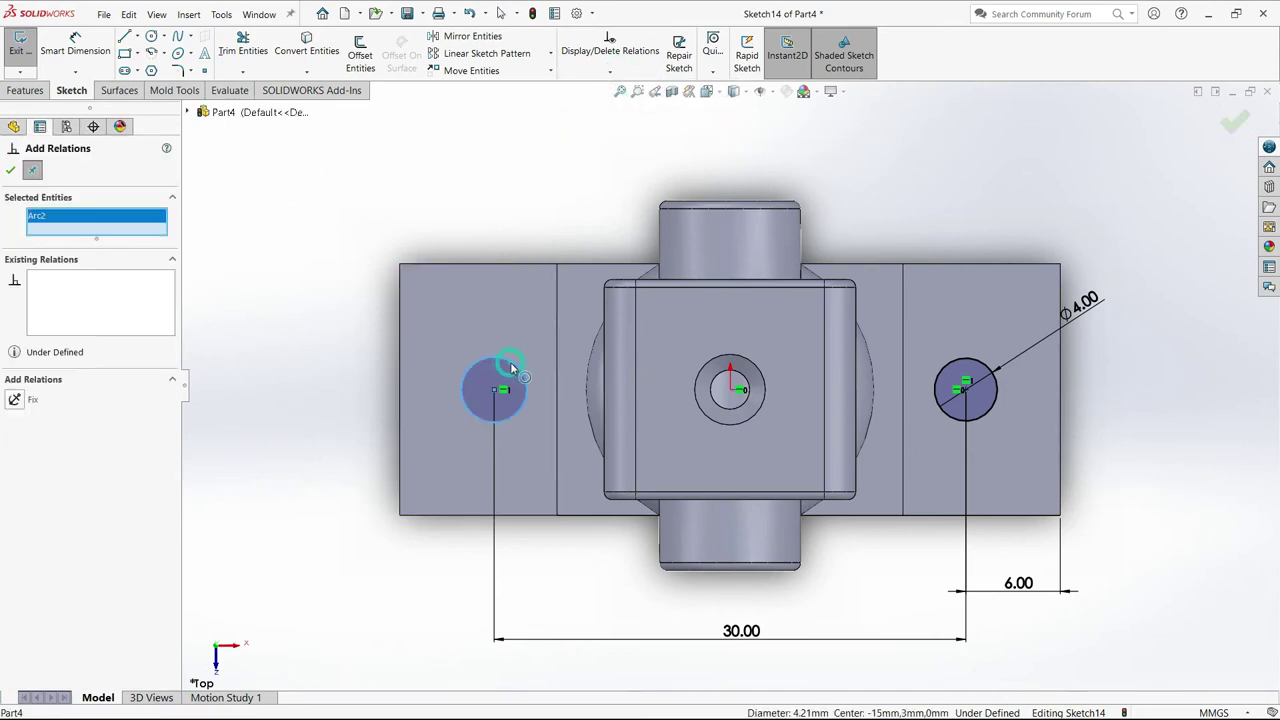
{"action": "left_click", "coordinate": [941, 378]}
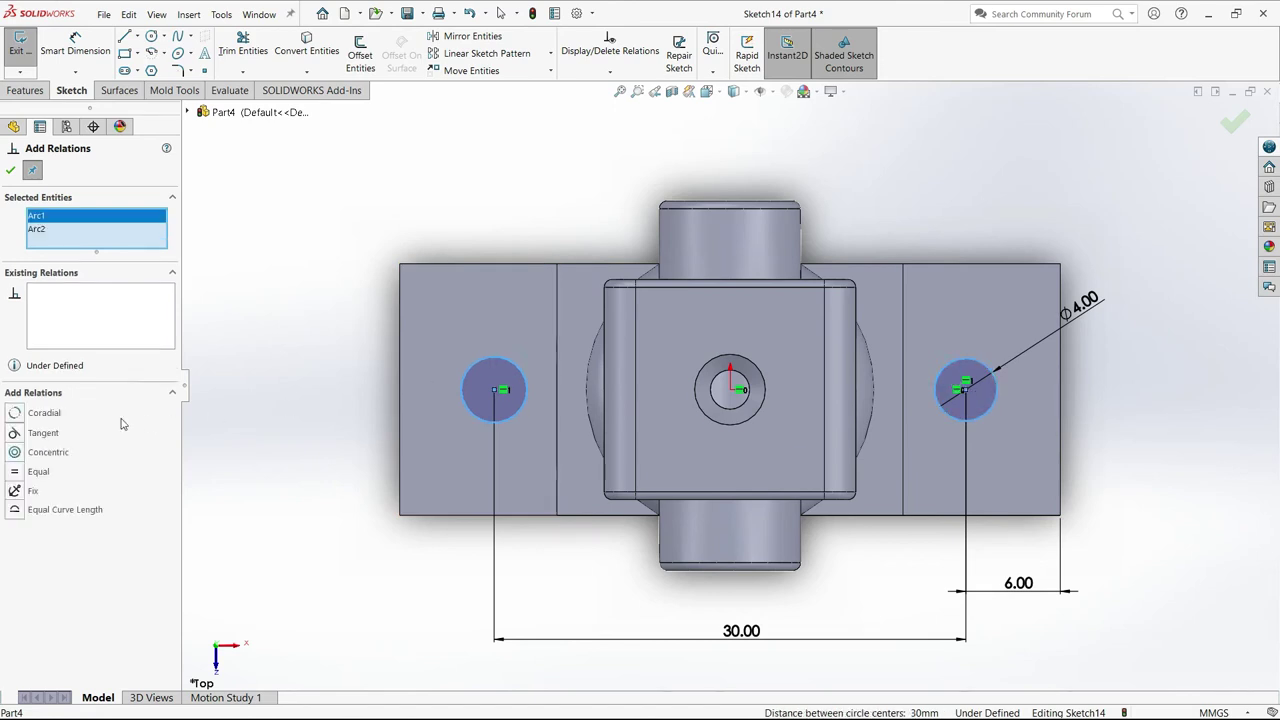
{"action": "left_click", "coordinate": [17, 473]}
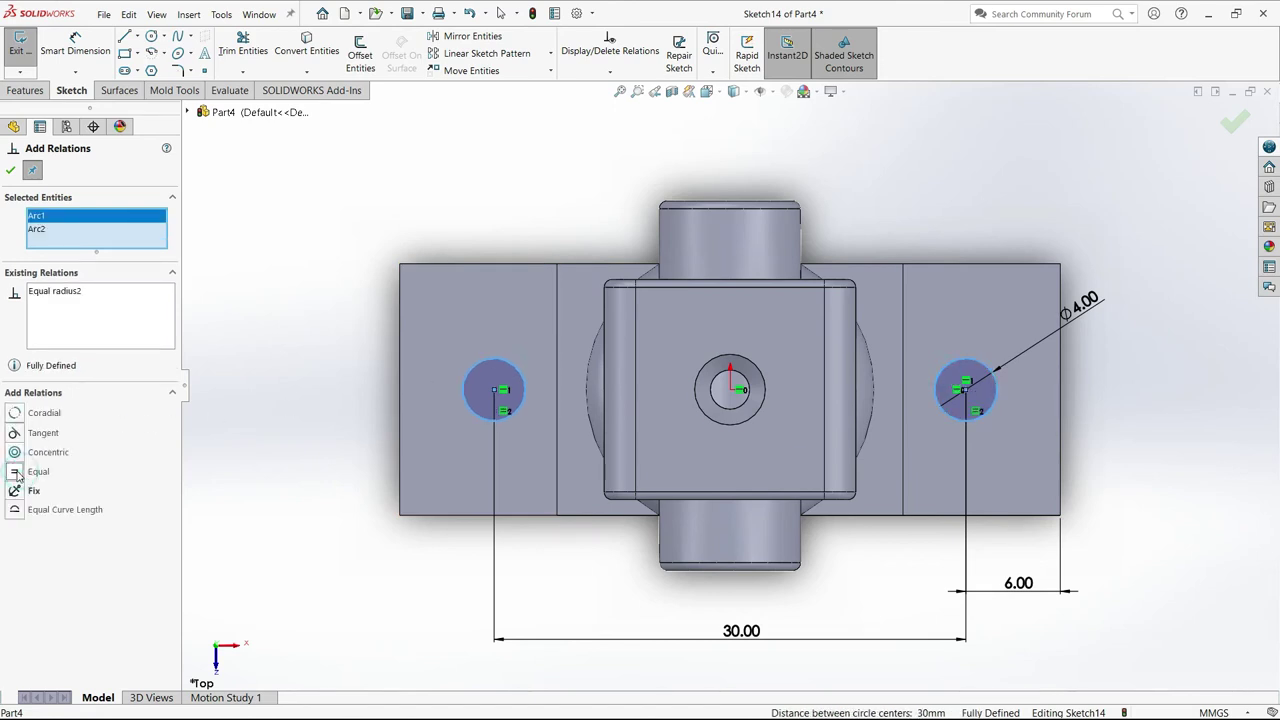
{"action": "left_click", "coordinate": [11, 172]}
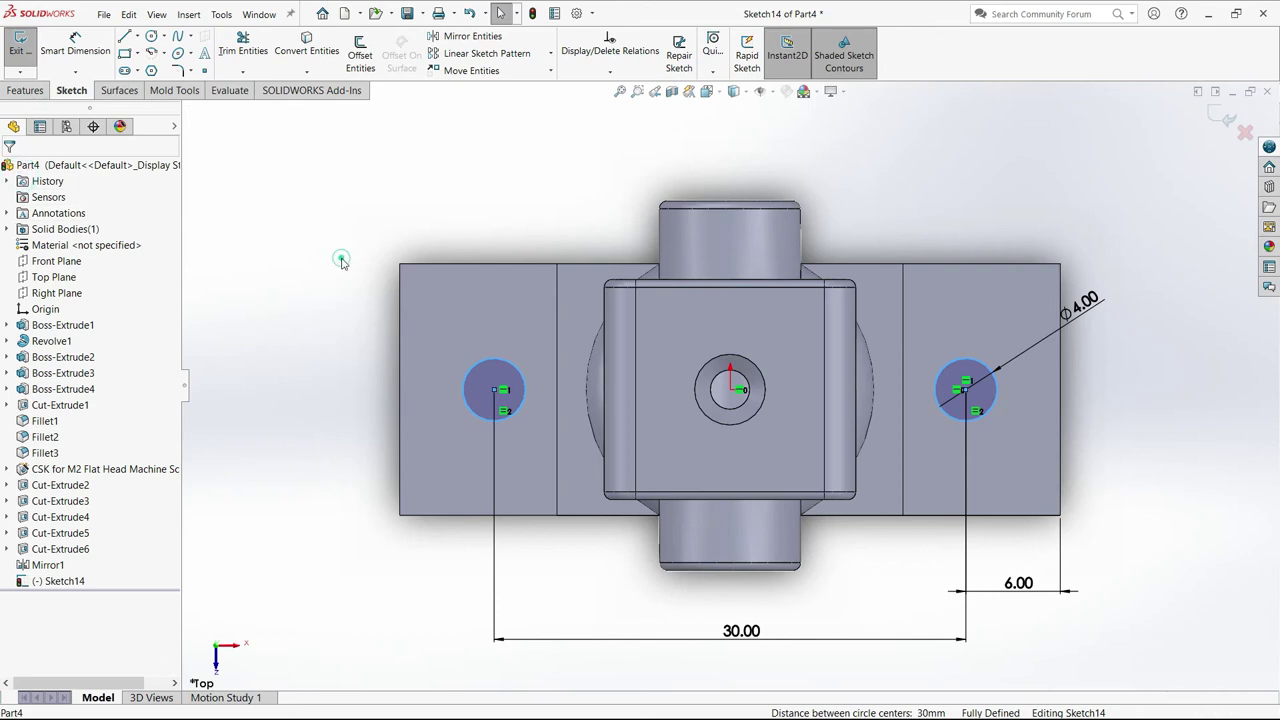
{"action": "left_click", "coordinate": [25, 90]}
Extruded-cut the two Ø4 circles Through All, then view the holes in Isometric.
{"action": "left_click", "coordinate": [230, 58]}
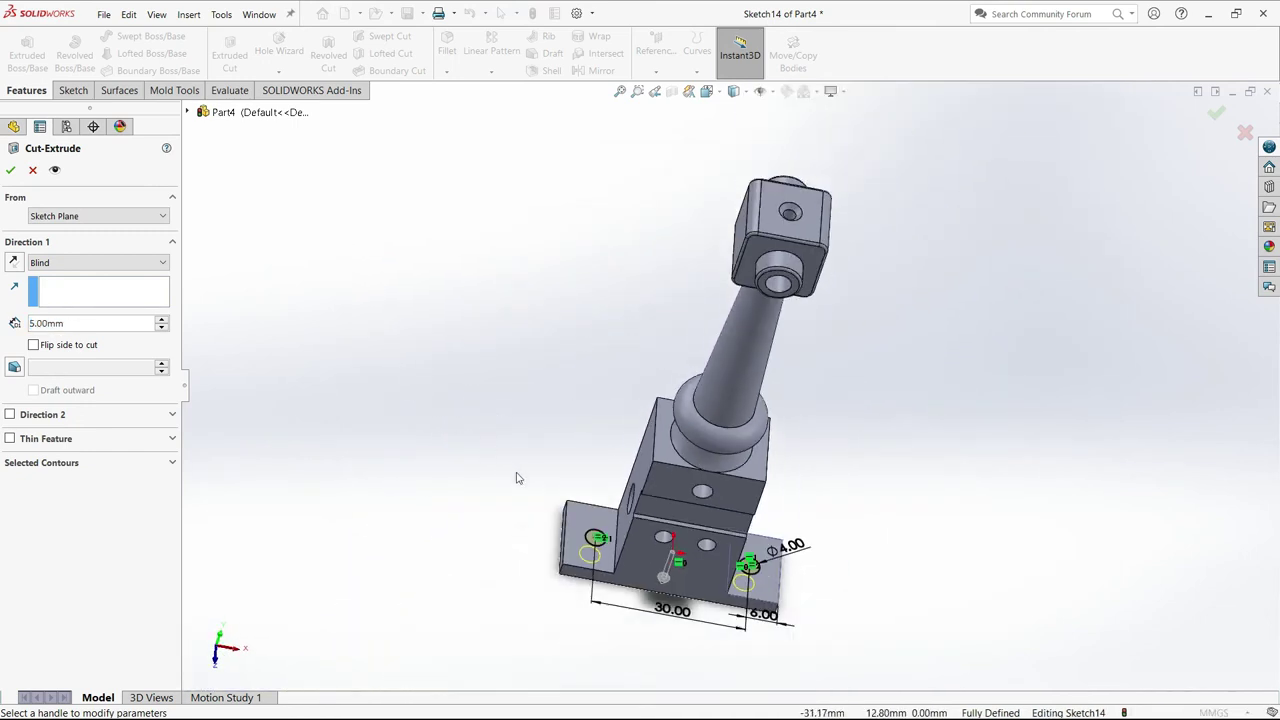
{"action": "left_click", "coordinate": [61, 266]}
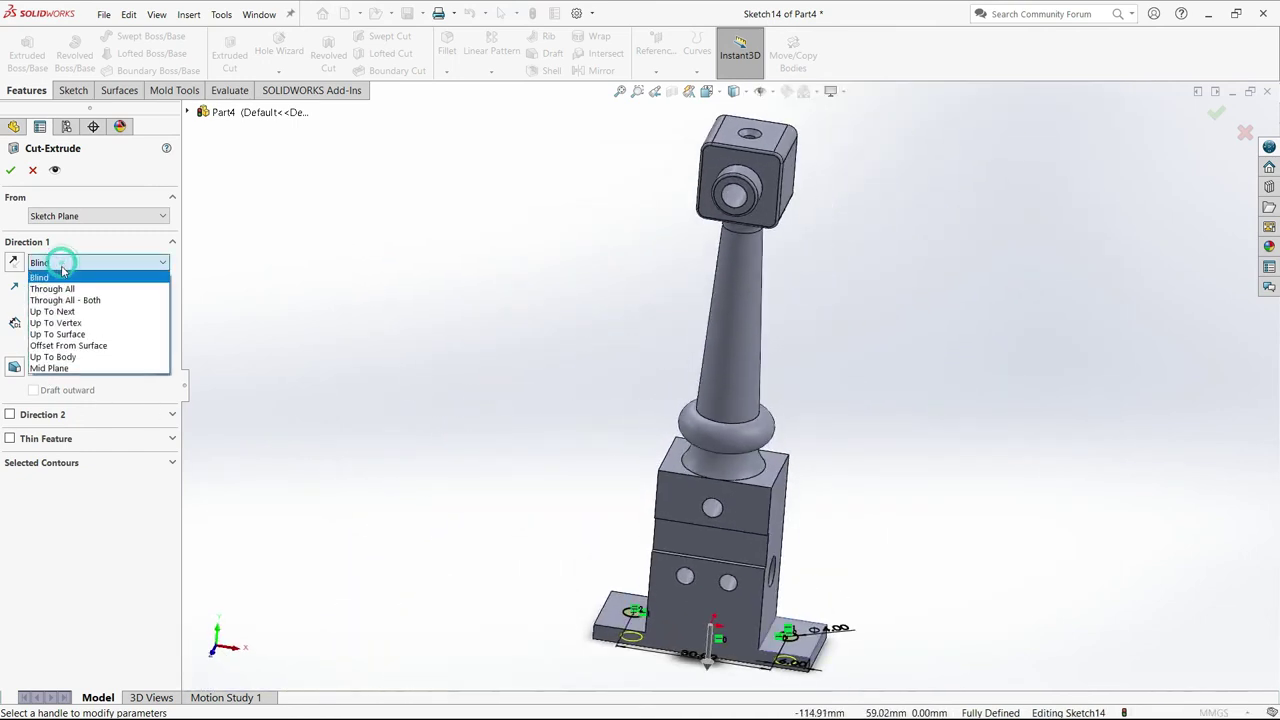
{"action": "left_click", "coordinate": [60, 279]}
{"action": "left_click", "coordinate": [11, 170]}
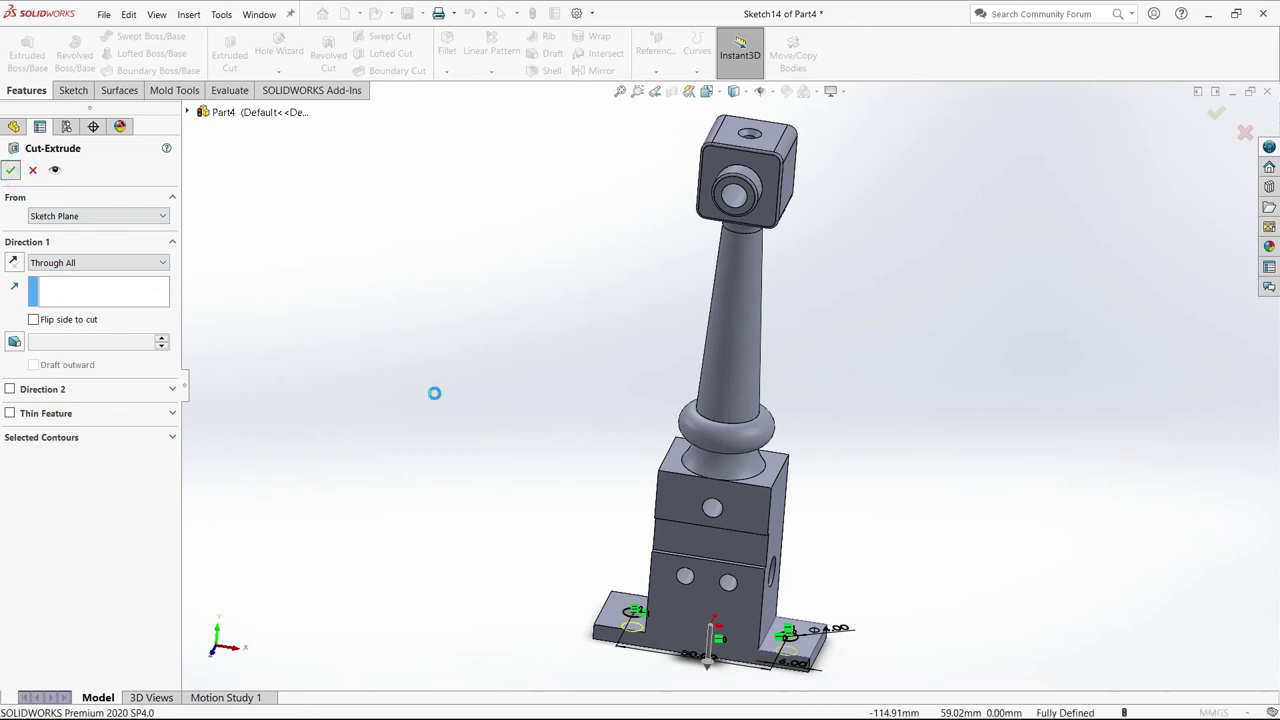
{"action": "scroll", "coordinate": [775, 680], "scroll_direction": "down", "scroll_amount": 3}
{"action": "scroll", "coordinate": [700, 470], "scroll_direction": "down", "scroll_amount": 2}
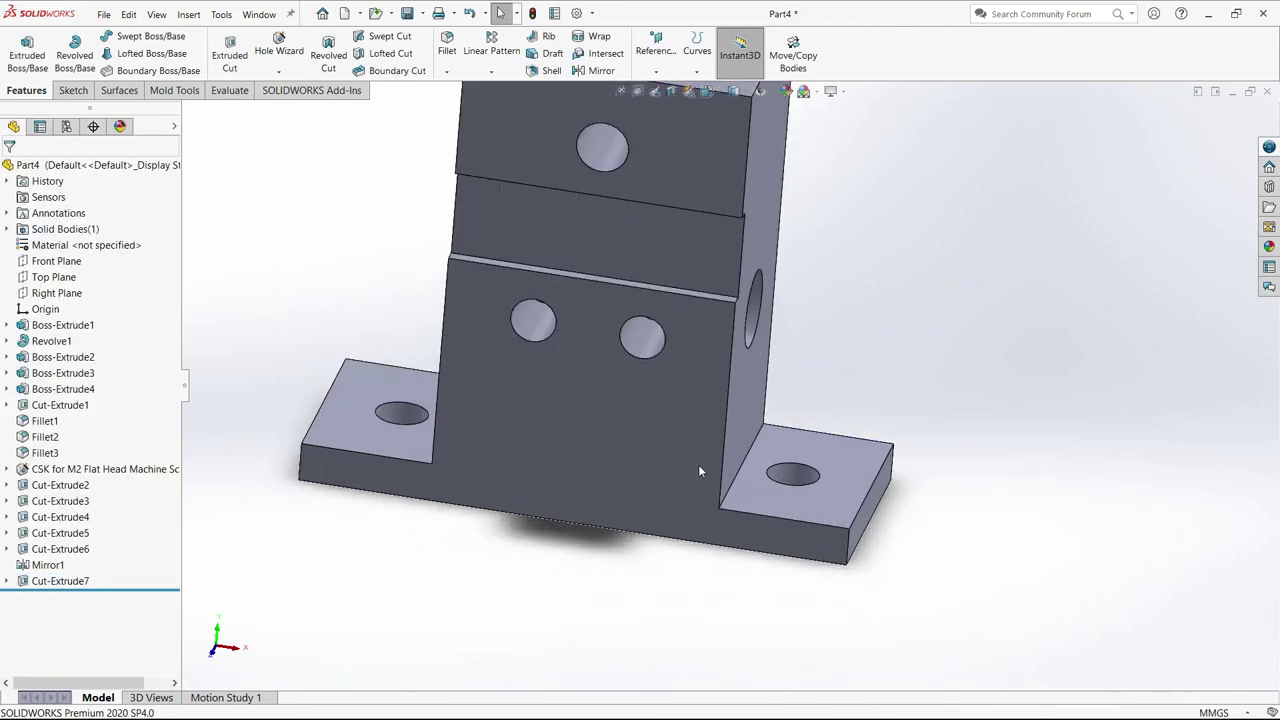
{"action": "scroll", "coordinate": [921, 474], "scroll_direction": "down", "scroll_amount": 2}
{"action": "scroll", "coordinate": [921, 474], "scroll_direction": "up", "scroll_amount": 3}
{"action": "scroll", "coordinate": [826, 476], "scroll_direction": "up", "scroll_amount": 1}
{"action": "scroll", "coordinate": [515, 375], "scroll_direction": "down", "scroll_amount": 3}
{"action": "mouse_move", "coordinate": [545, 378]}
{"action": "middle_mouse_down"}
{"action": "mouse_move", "coordinate": [581, 461]}
{"action": "mouse_move", "coordinate": [603, 448]}
{"action": "middle_mouse_up"}
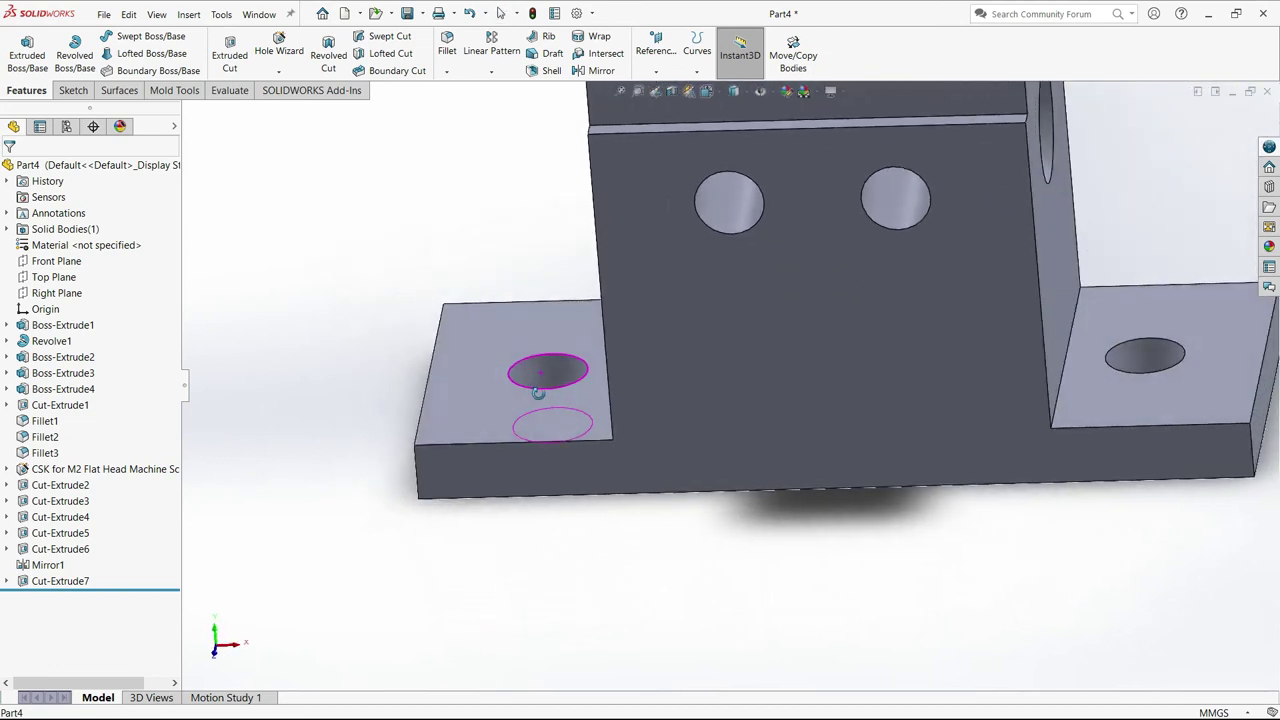
{"action": "key", "text": "space"}
{"action": "left_click", "coordinate": [755, 509]}
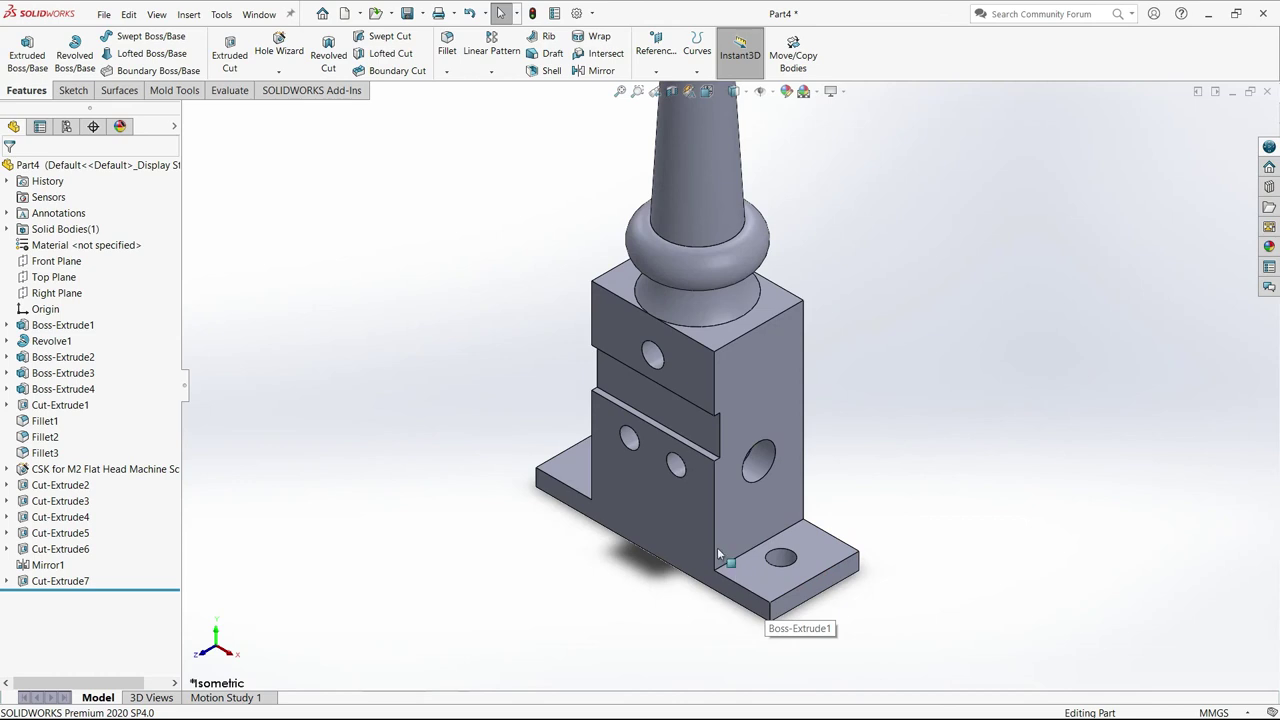
Start a 1 mm fillet on the neck-base circular edge and two top block edges.
{"action": "left_click", "coordinate": [447, 52]}
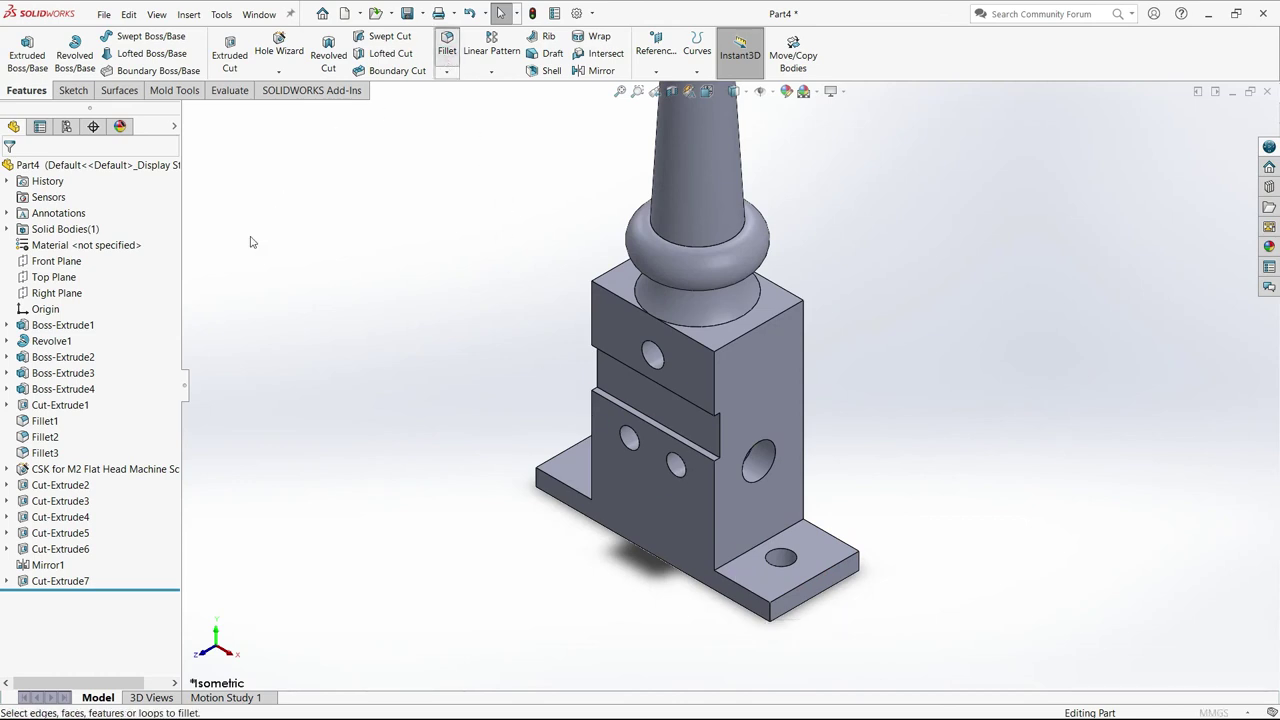
{"action": "type", "text": "1"}
{"action": "key", "text": "Return"}
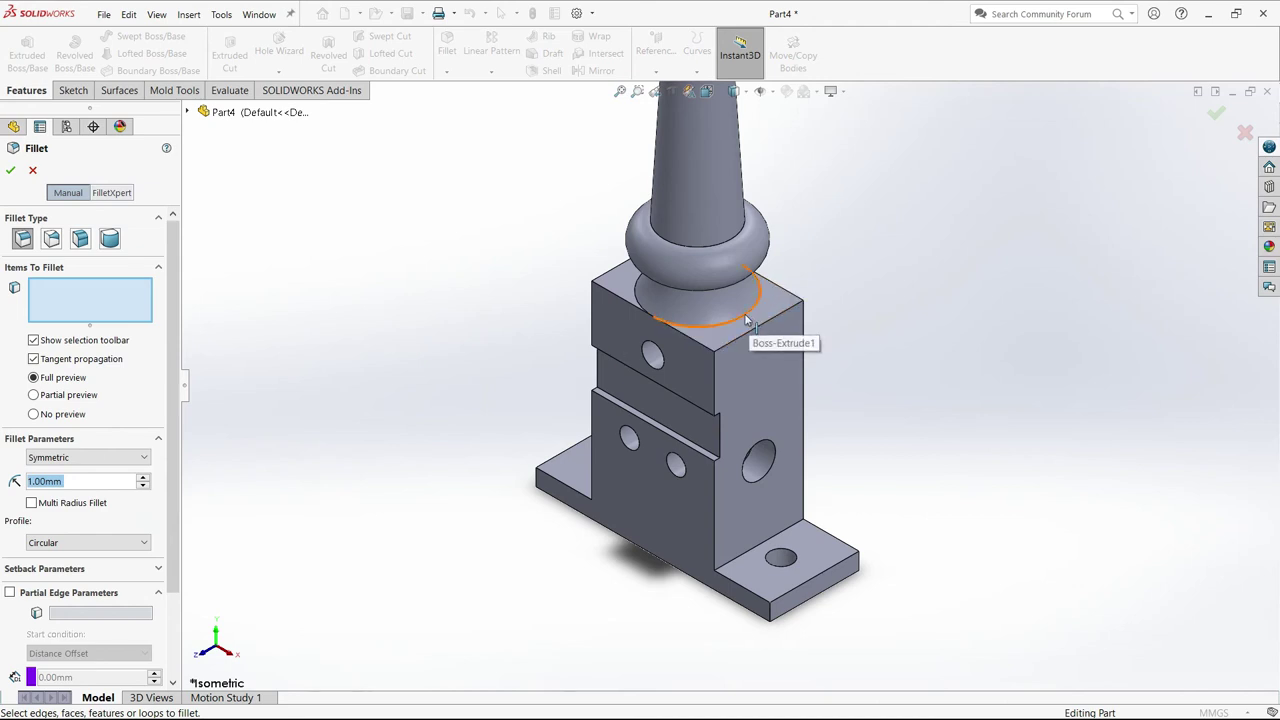
{"action": "left_click", "coordinate": [744, 312]}
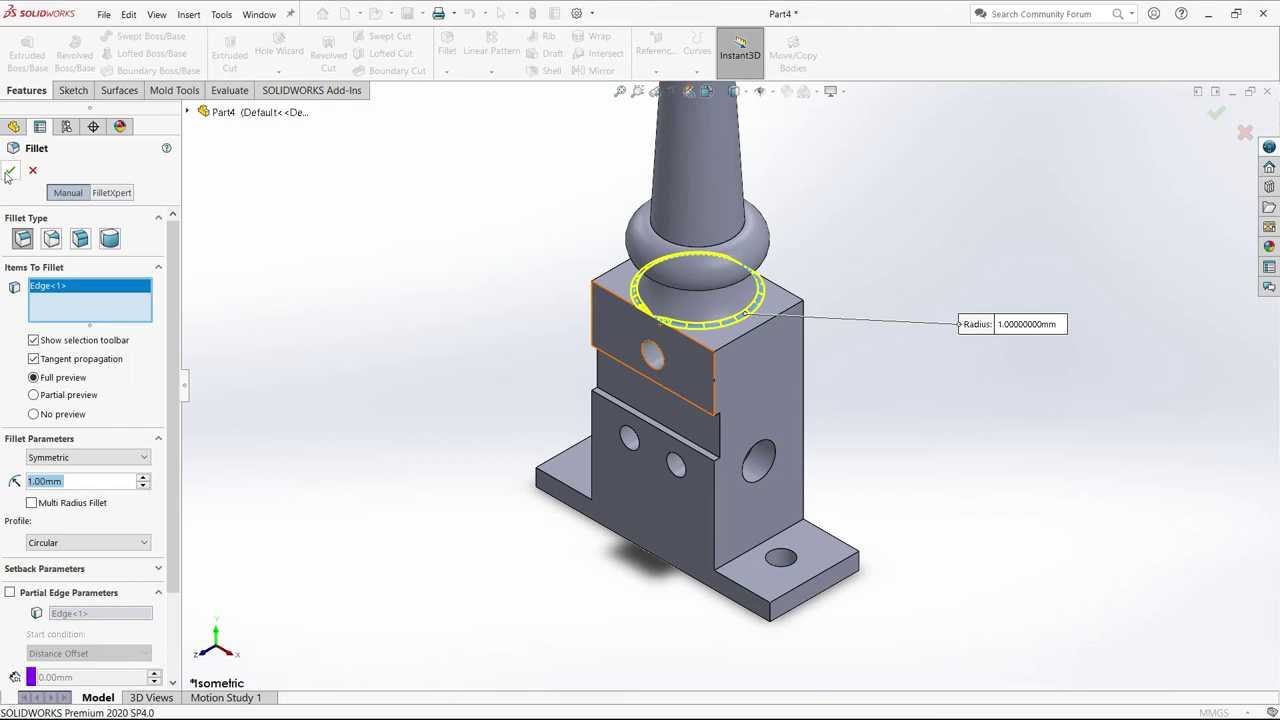
{"action": "scroll", "coordinate": [613, 607], "scroll_direction": "up", "scroll_amount": 1}
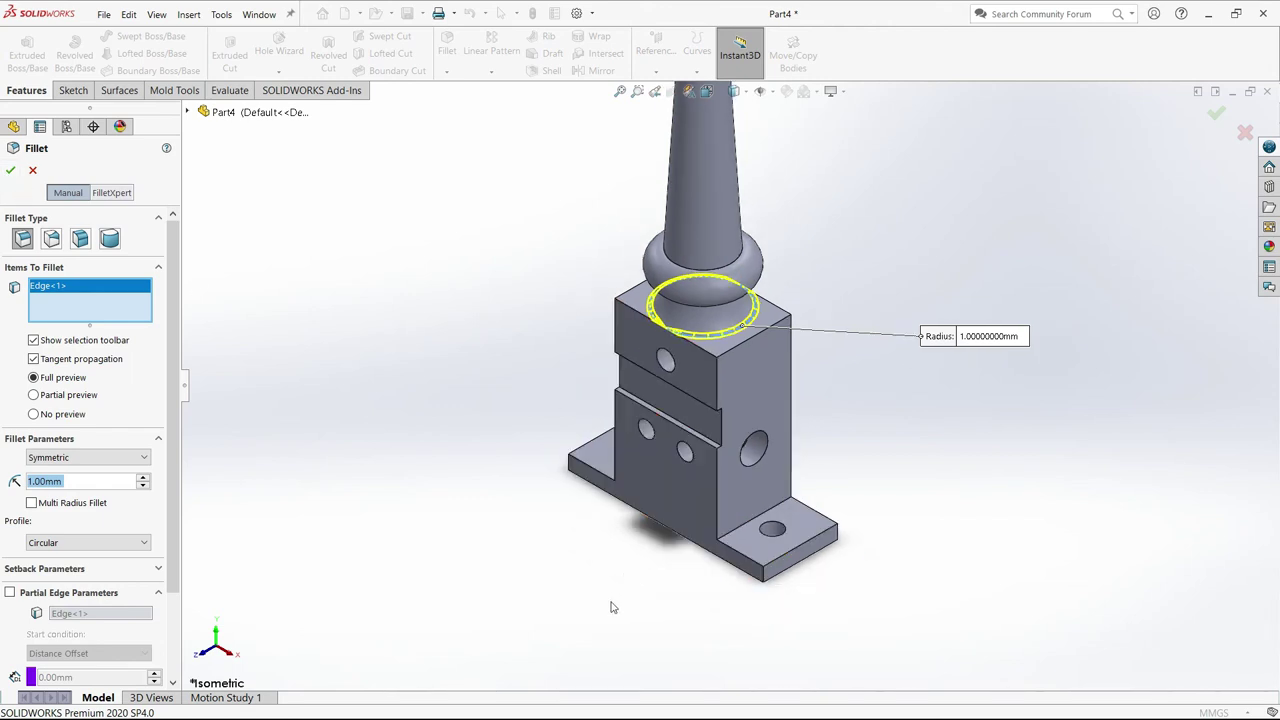
{"action": "scroll", "coordinate": [613, 607], "scroll_direction": "down", "scroll_amount": 2}
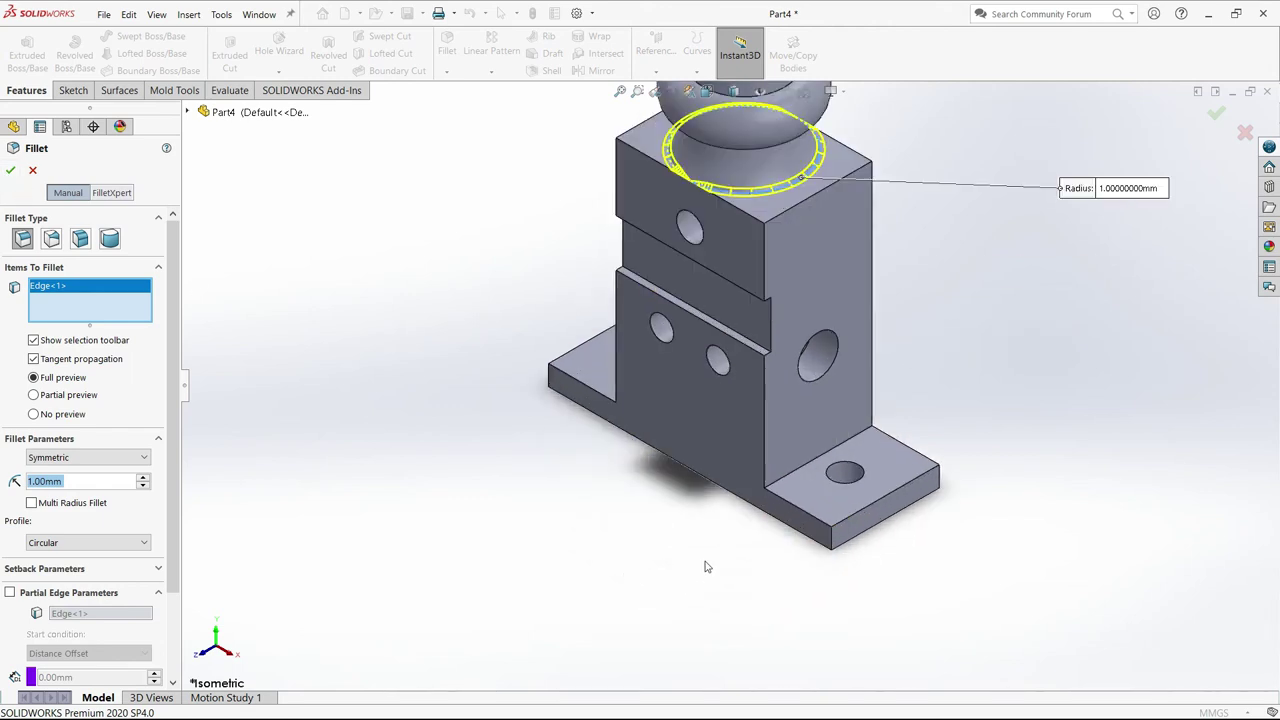
{"action": "left_click", "coordinate": [825, 192]}
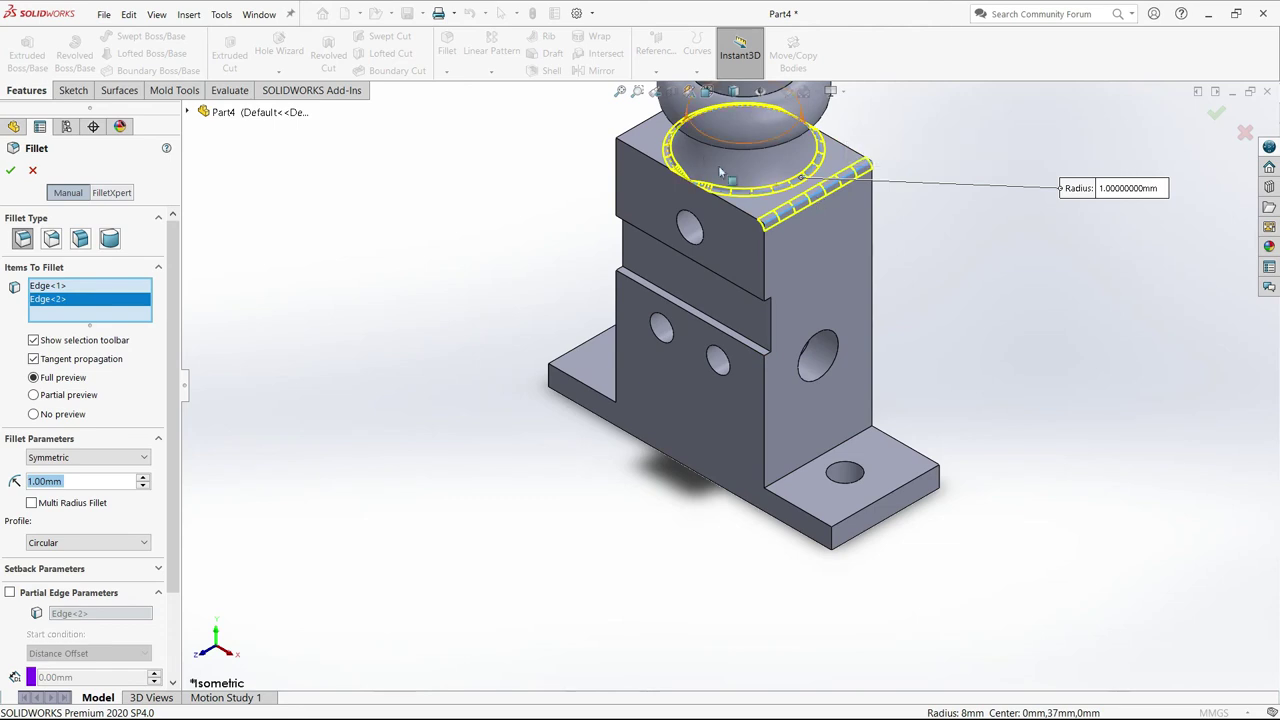
{"action": "left_click", "coordinate": [643, 124]}
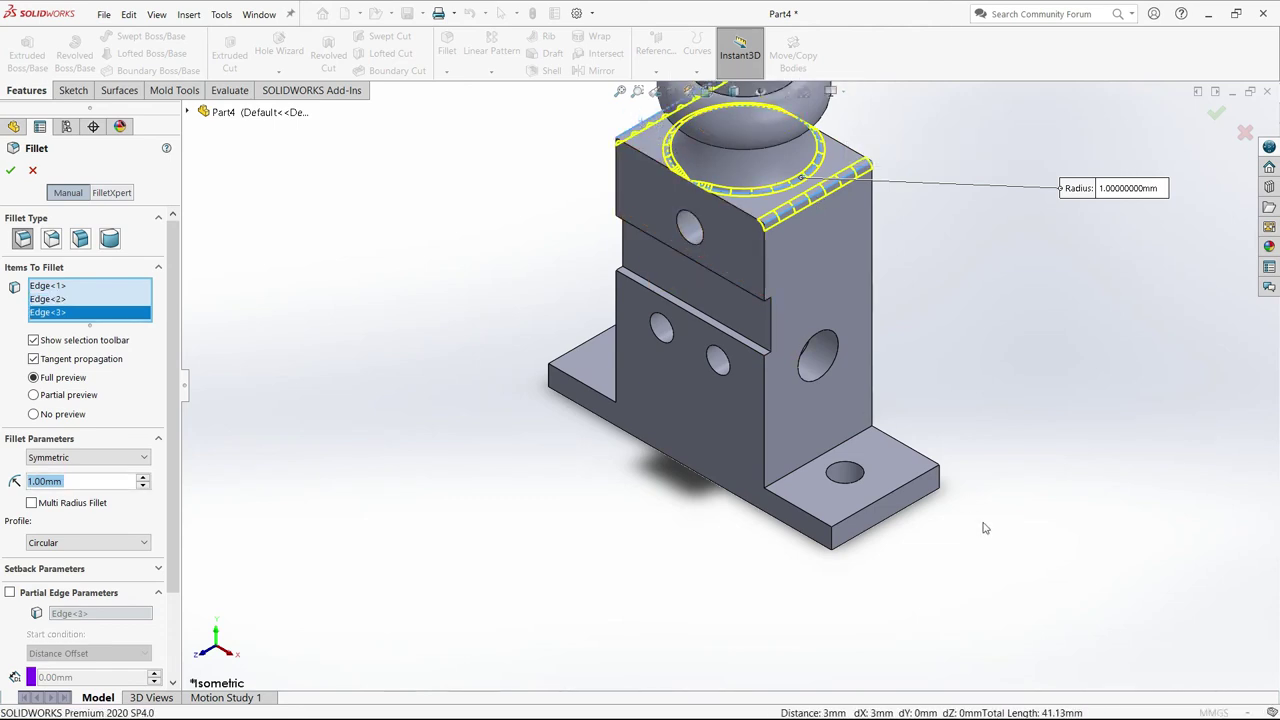
{"action": "scroll", "coordinate": [874, 528], "scroll_direction": "up", "scroll_amount": 1}
{"action": "scroll", "coordinate": [874, 528], "scroll_direction": "up", "scroll_amount": 1}
{"action": "scroll", "coordinate": [793, 485], "scroll_direction": "down", "scroll_amount": 1}
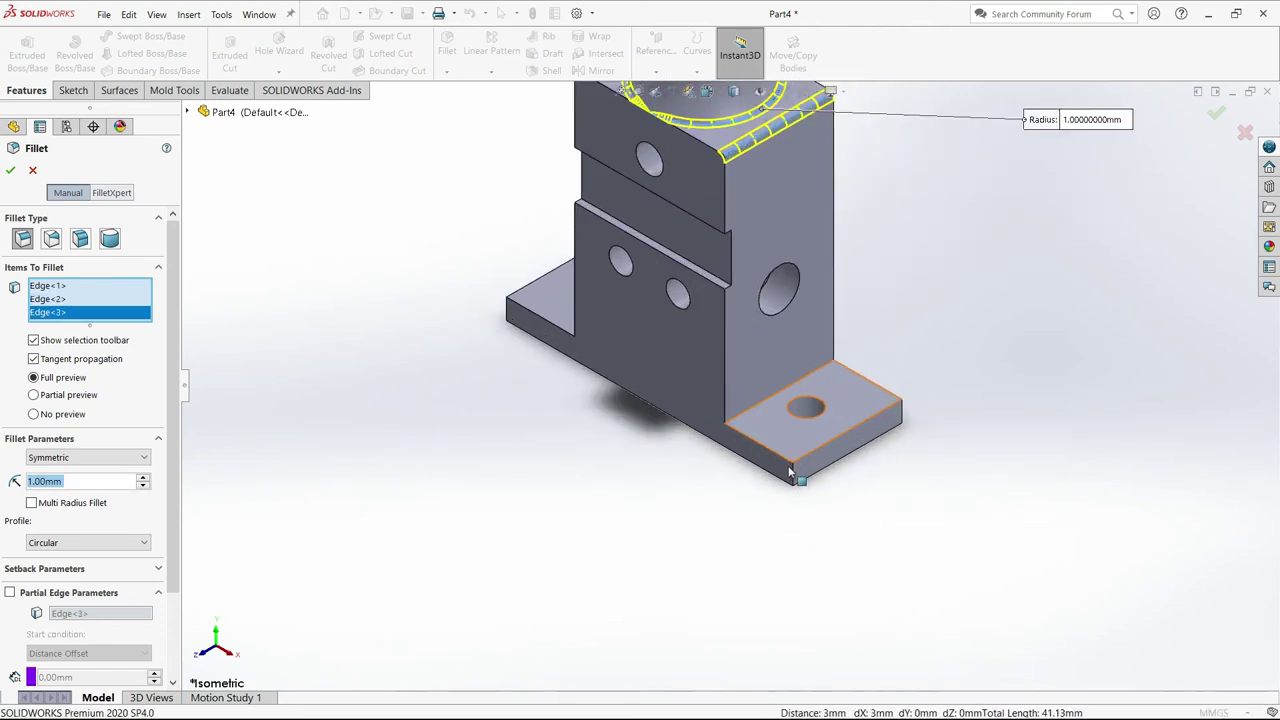
{"action": "scroll", "coordinate": [791, 482], "scroll_direction": "down", "scroll_amount": 1}
Add the base, top-face and wall edges to the fillet and disable Tangent propagation.
{"action": "left_click", "coordinate": [795, 478]}
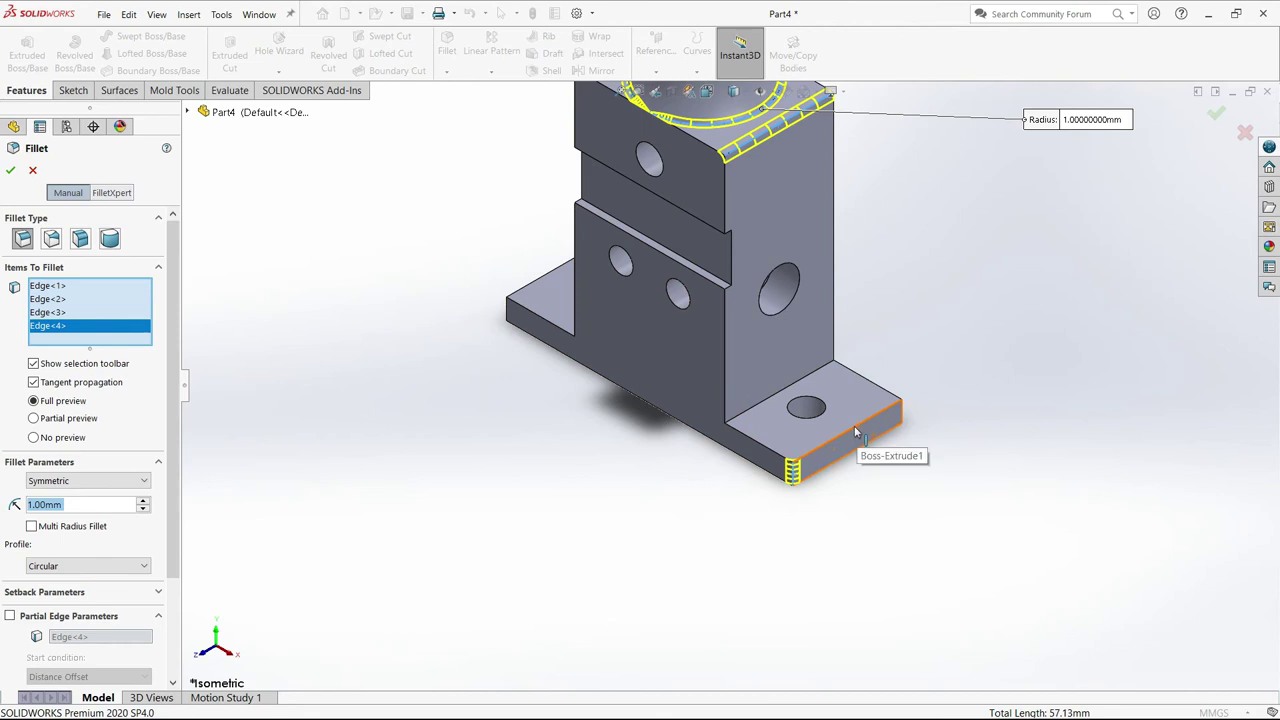
{"action": "left_click", "coordinate": [862, 432]}
{"action": "scroll", "coordinate": [858, 432], "scroll_direction": "down", "scroll_amount": 1}
{"action": "scroll", "coordinate": [858, 432], "scroll_direction": "down", "scroll_amount": 1}
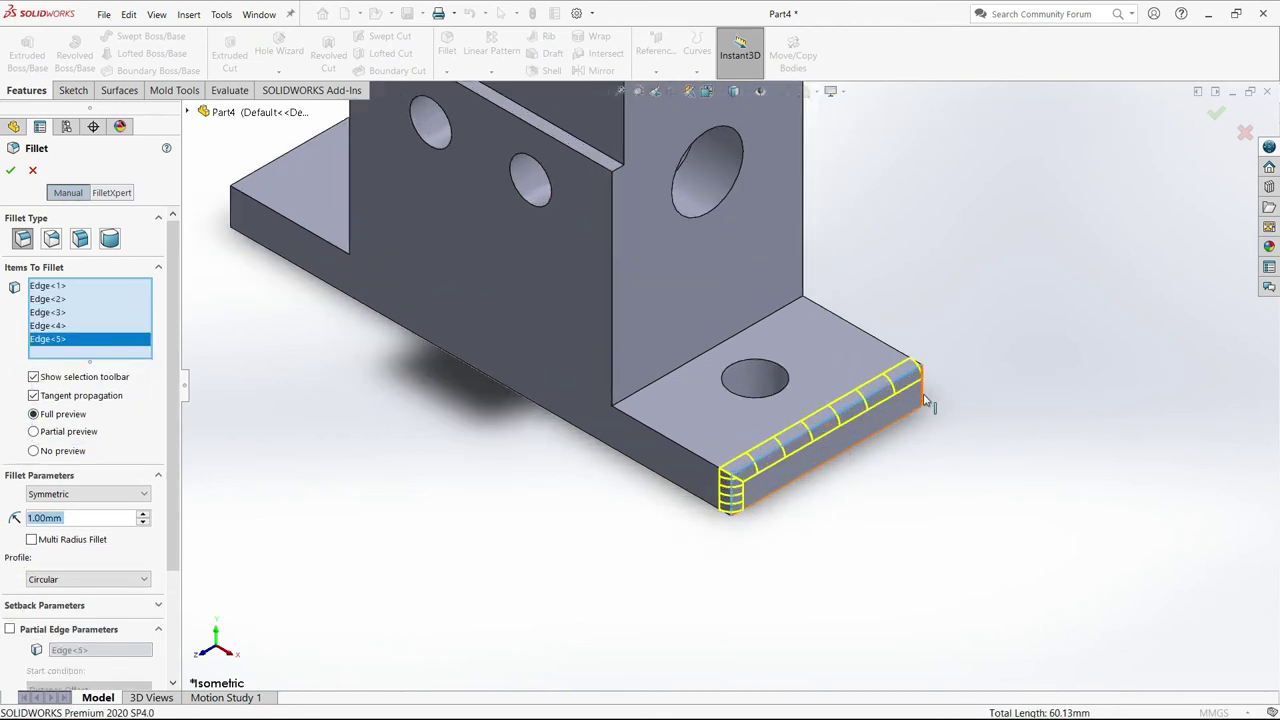
{"action": "left_click", "coordinate": [925, 400]}
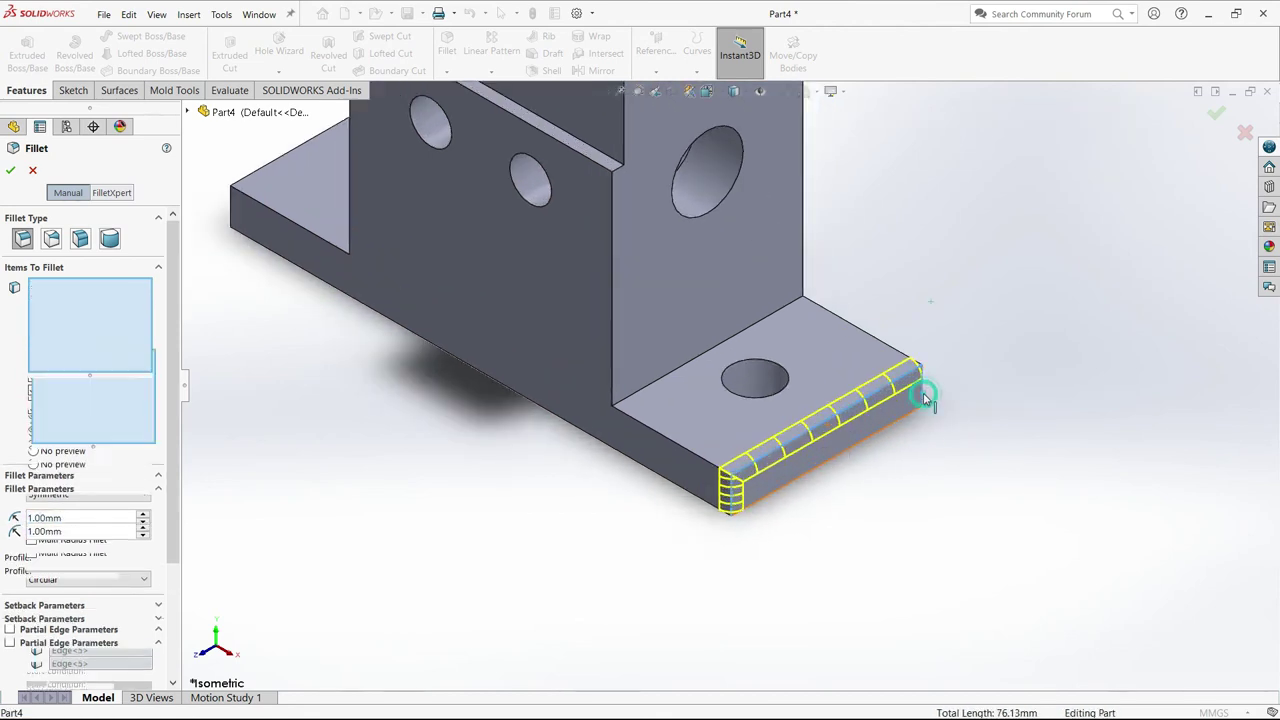
{"action": "left_click", "coordinate": [696, 456]}
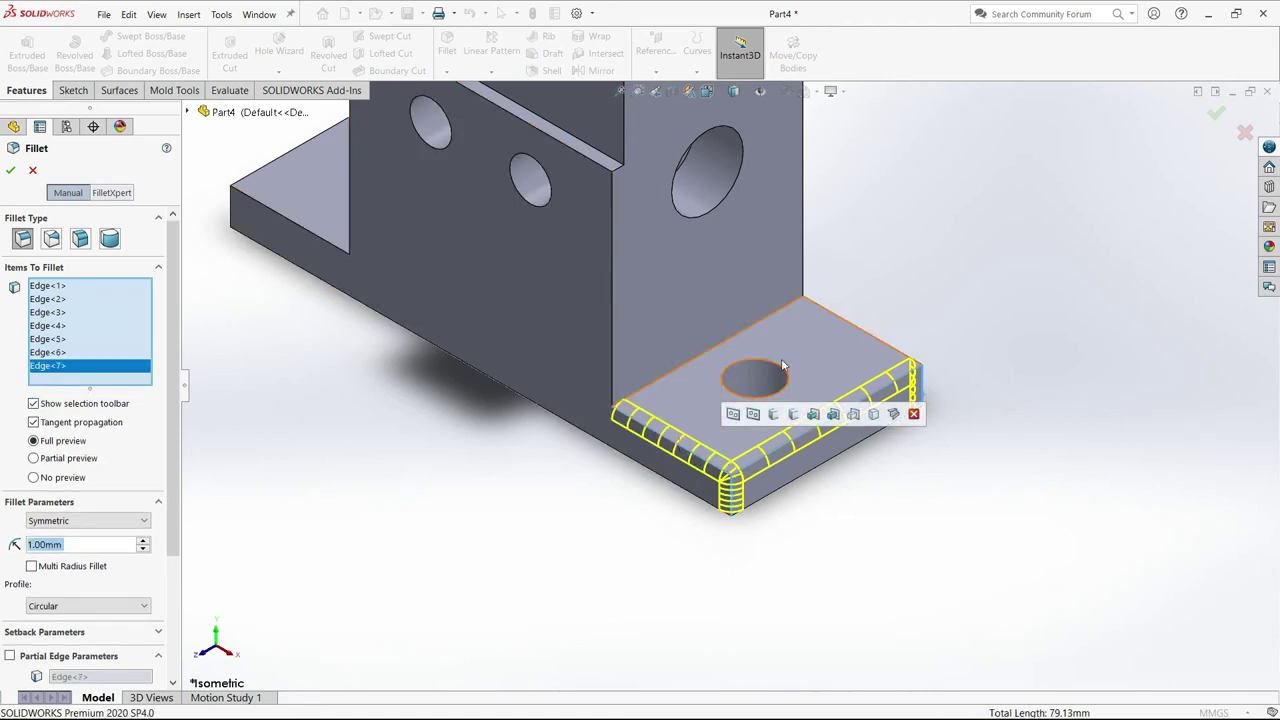
{"action": "left_click", "coordinate": [866, 341]}
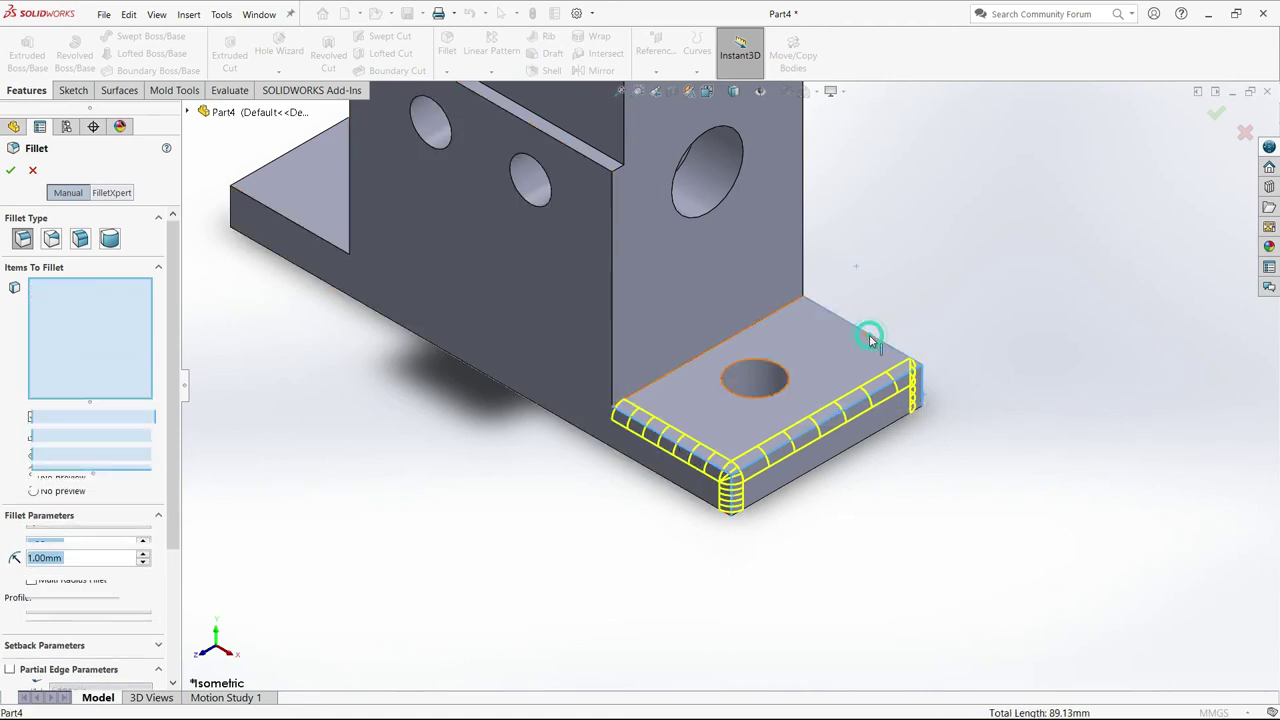
{"action": "left_click", "coordinate": [744, 334]}
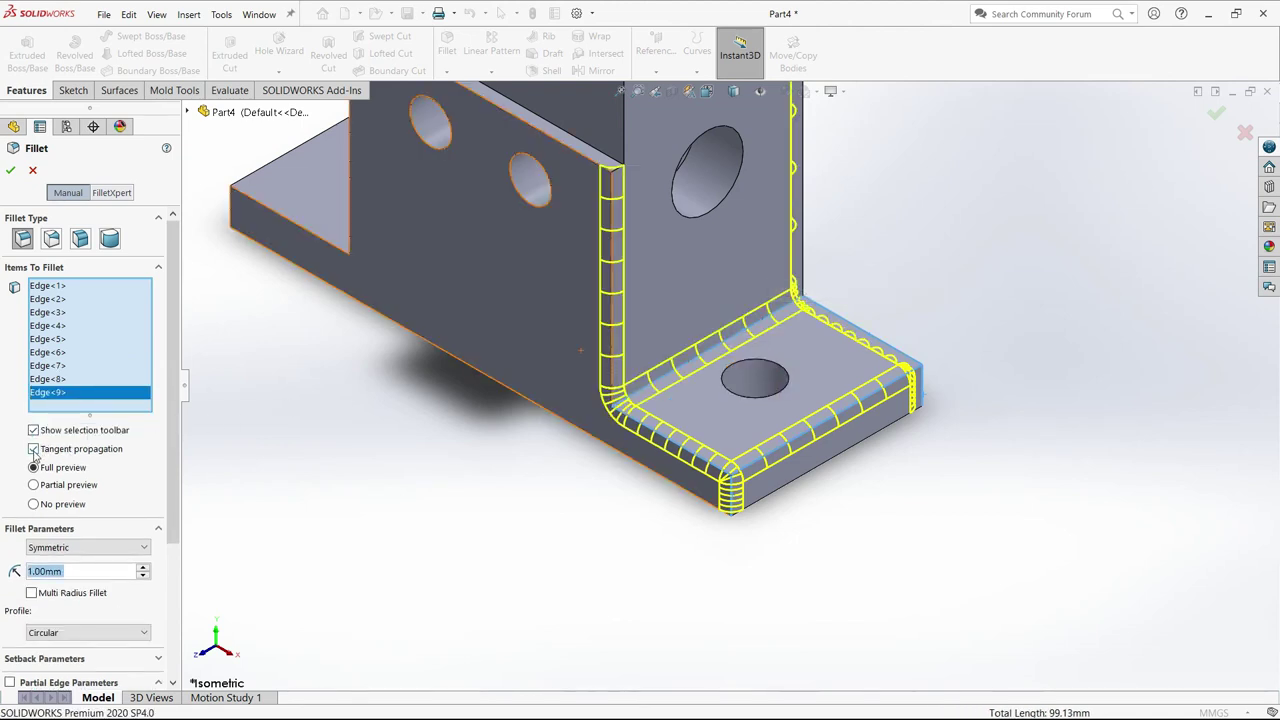
{"action": "left_click", "coordinate": [34, 449]}
{"action": "mouse_move", "coordinate": [725, 405]}
{"action": "middle_mouse_down"}
{"action": "mouse_move", "coordinate": [480, 292]}
{"action": "mouse_move", "coordinate": [614, 302]}
{"action": "mouse_move", "coordinate": [857, 208]}
{"action": "middle_mouse_up"}
Add the opposite tab's remaining edges to the 1 mm fillet.
{"action": "left_click", "coordinate": [845, 192]}
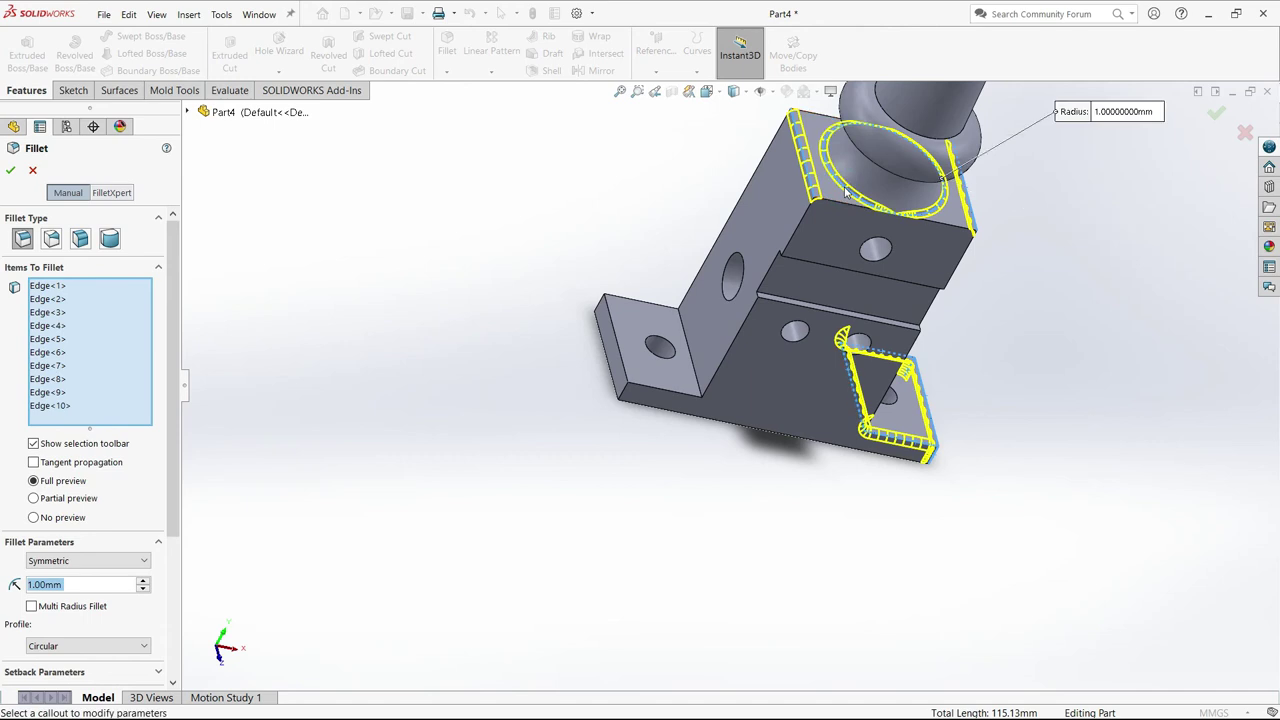
{"action": "scroll", "coordinate": [684, 390], "scroll_direction": "down", "scroll_amount": 3}
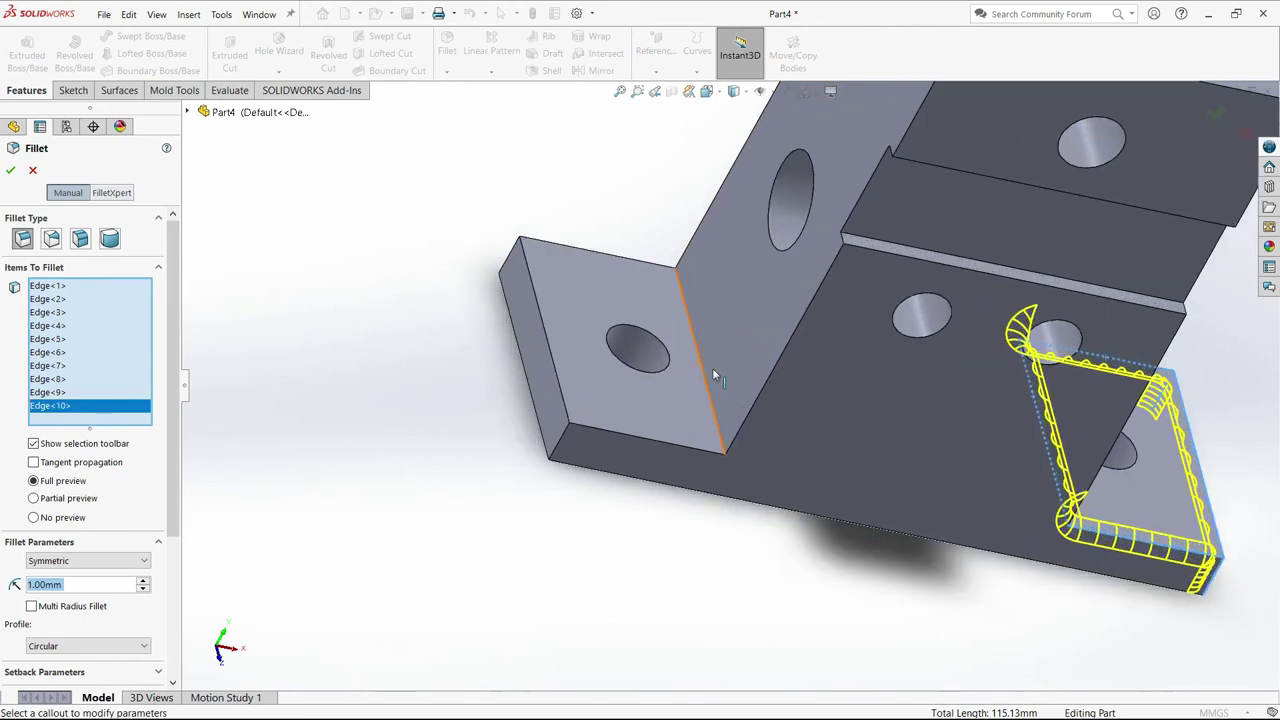
{"action": "left_click", "coordinate": [707, 392]}
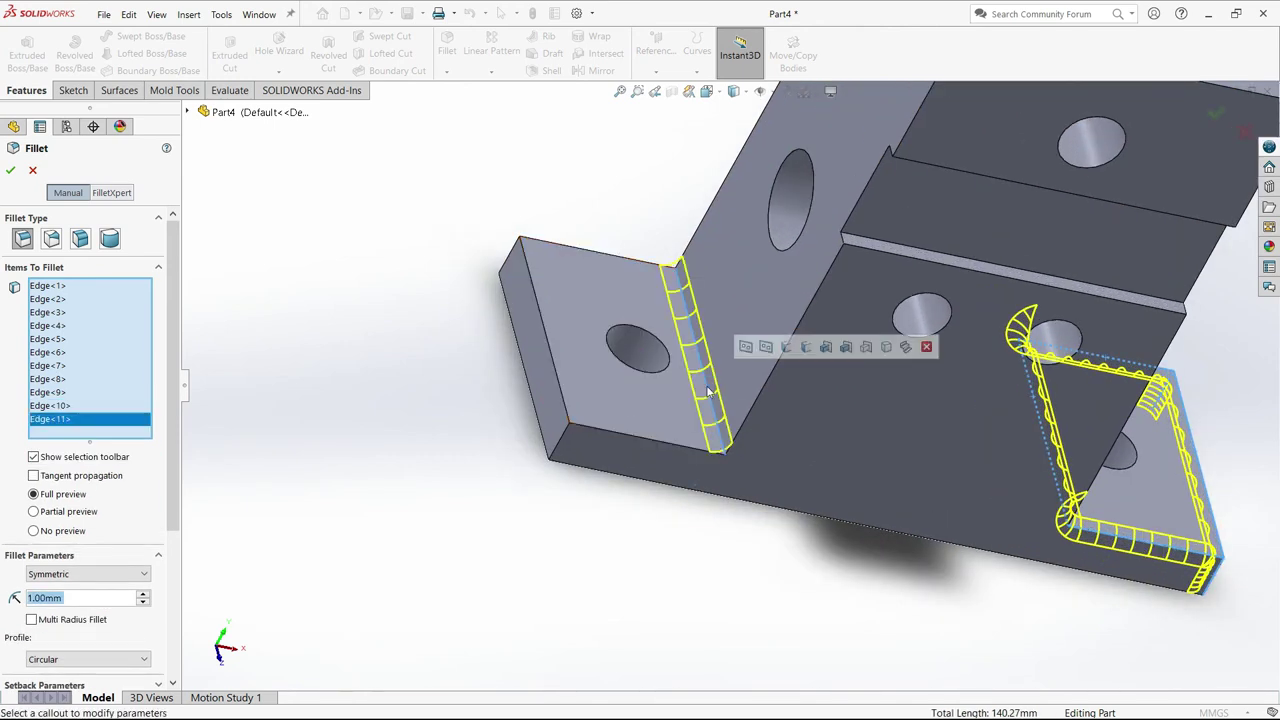
{"action": "left_click", "coordinate": [663, 449]}
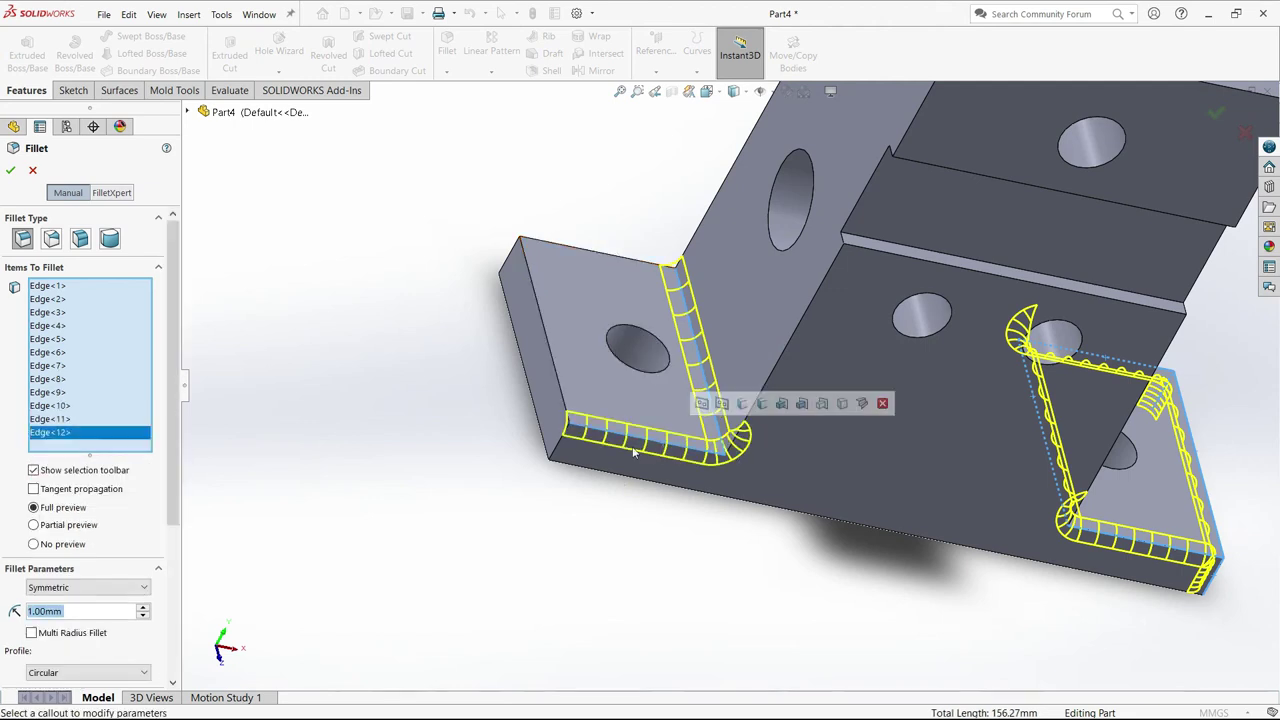
{"action": "left_click", "coordinate": [558, 453]}
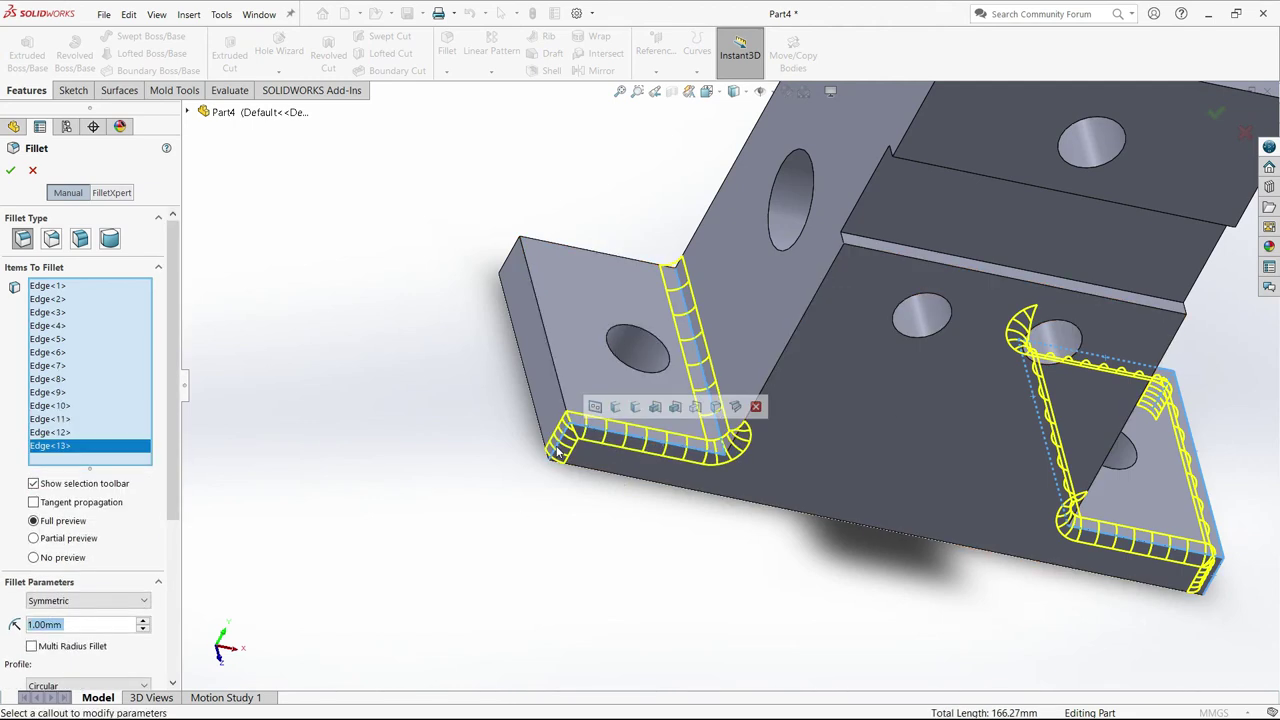
{"action": "left_click", "coordinate": [506, 258]}
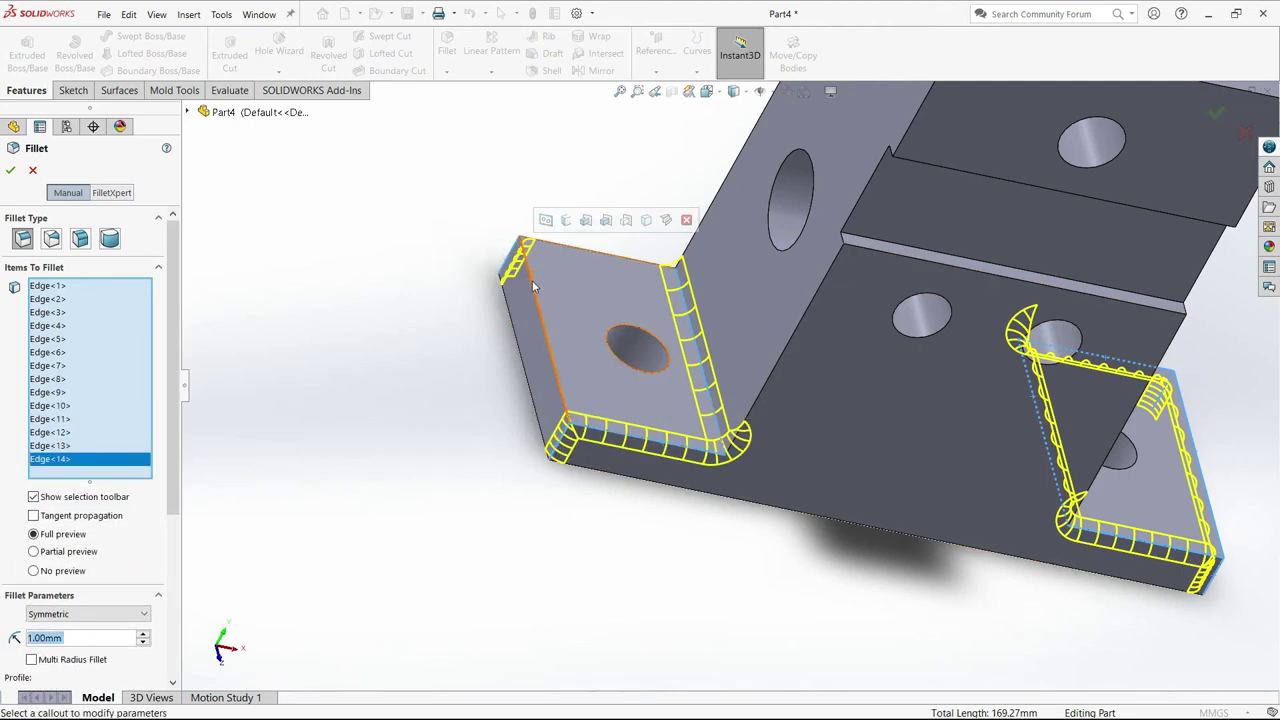
{"action": "left_click", "coordinate": [535, 290]}
{"action": "mouse_move", "coordinate": [612, 265]}
{"action": "middle_mouse_down"}
{"action": "mouse_move", "coordinate": [466, 185]}
{"action": "mouse_move", "coordinate": [528, 209]}
{"action": "mouse_move", "coordinate": [508, 246]}
{"action": "mouse_move", "coordinate": [640, 360]}
{"action": "middle_mouse_up"}
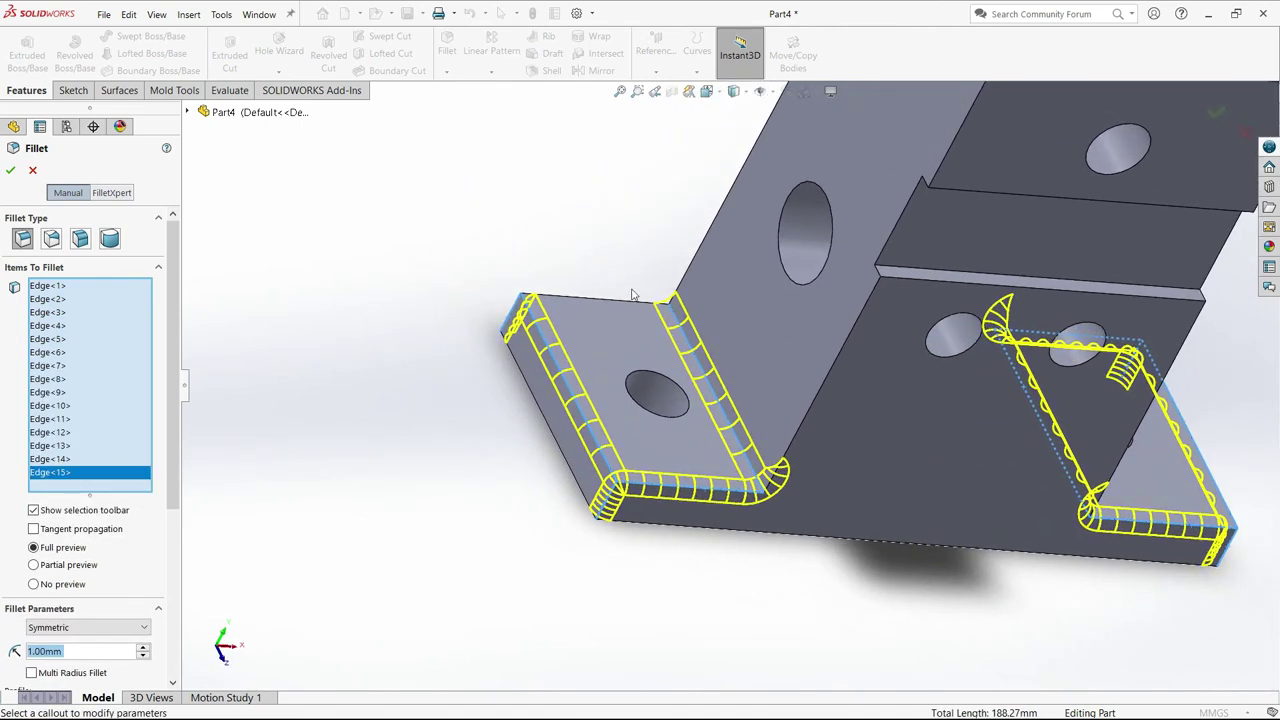
{"action": "scroll", "coordinate": [650, 368], "scroll_direction": "down", "scroll_amount": 5}
{"action": "left_click", "coordinate": [613, 329]}
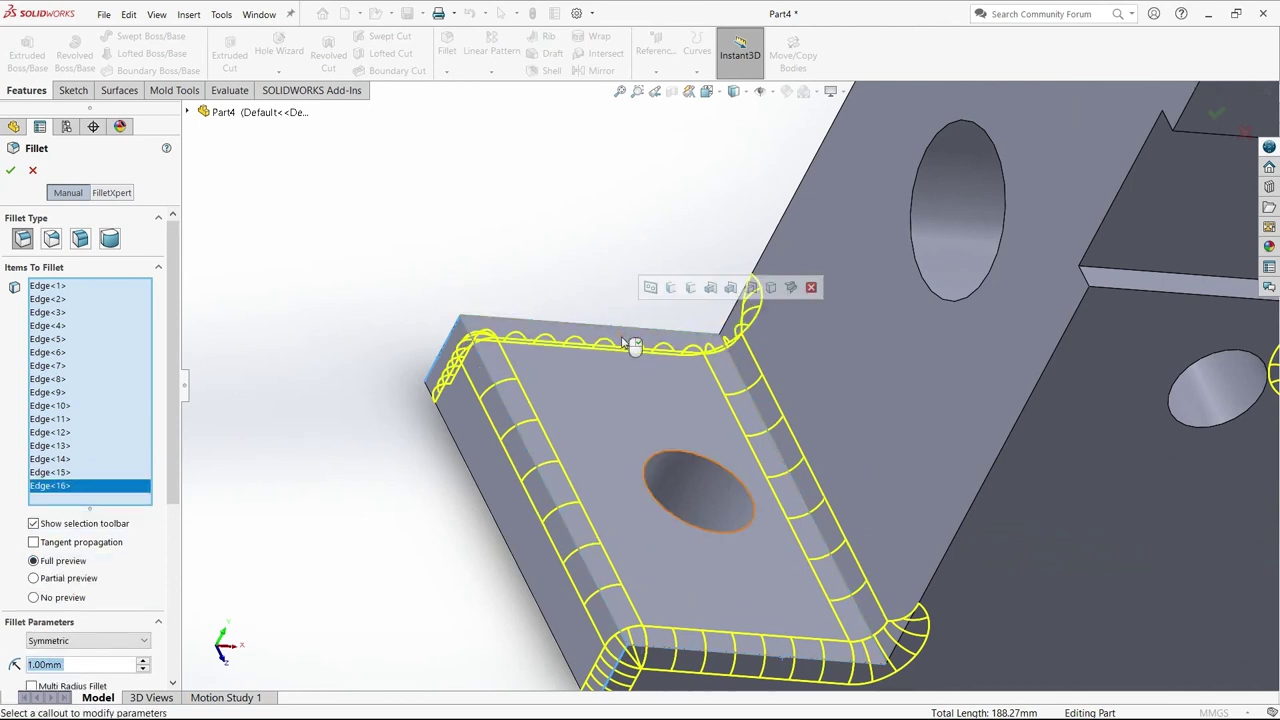
{"action": "scroll", "coordinate": [620, 363], "scroll_direction": "up", "scroll_amount": 5}
{"action": "mouse_move", "coordinate": [620, 363]}
{"action": "middle_mouse_down"}
{"action": "mouse_move", "coordinate": [546, 249]}
{"action": "mouse_move", "coordinate": [604, 277]}
{"action": "mouse_move", "coordinate": [529, 251]}
{"action": "middle_mouse_up"}
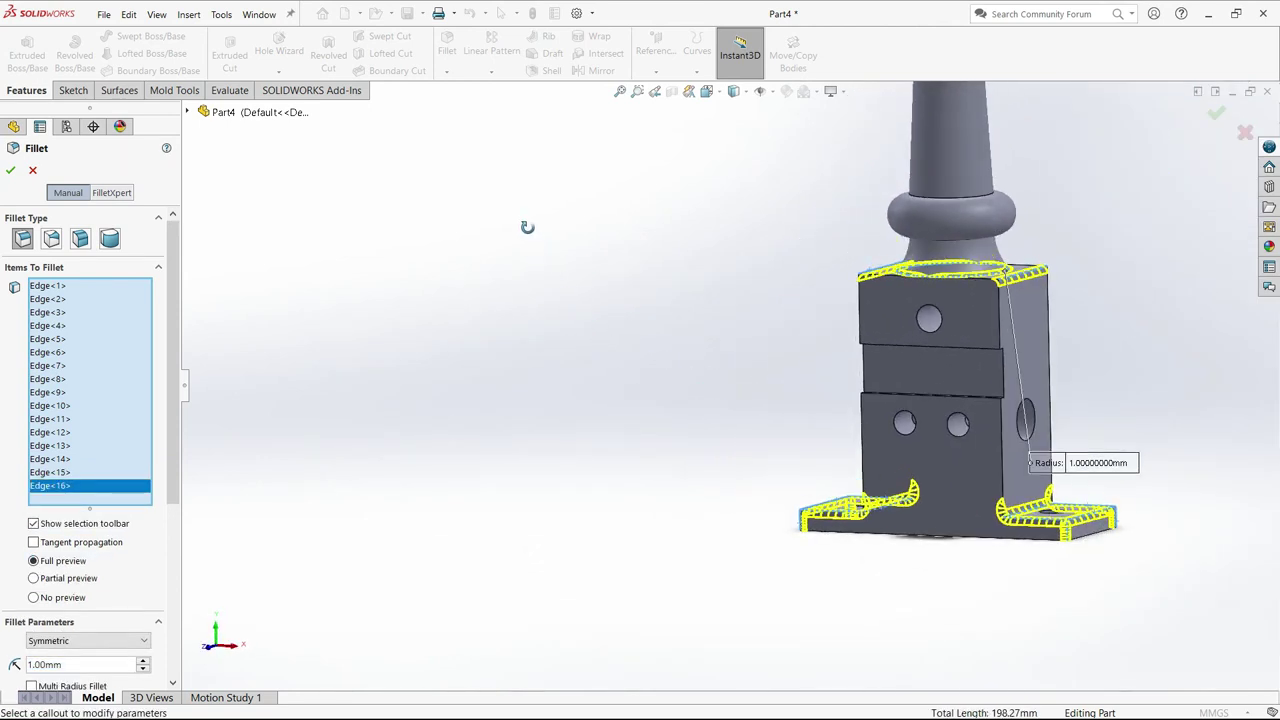
Accept the fillet as Fillet4 and return the view to Isometric.
{"action": "left_click", "coordinate": [10, 171]}
{"action": "scroll", "coordinate": [690, 420], "scroll_direction": "up", "scroll_amount": 2}
{"action": "scroll", "coordinate": [866, 314], "scroll_direction": "up", "scroll_amount": 2}
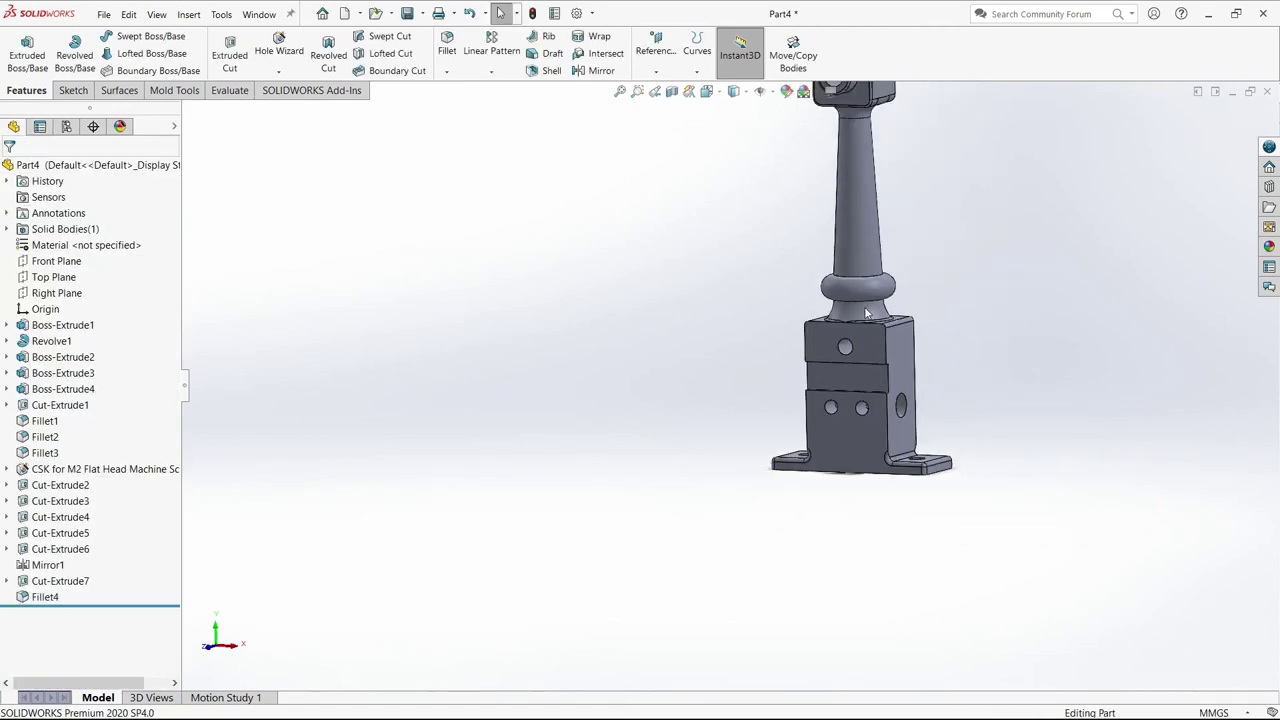
{"action": "scroll", "coordinate": [866, 314], "scroll_direction": "down", "scroll_amount": 1}
{"action": "scroll", "coordinate": [851, 320], "scroll_direction": "down", "scroll_amount": 2}
{"action": "scroll", "coordinate": [830, 300], "scroll_direction": "down", "scroll_amount": 2}
{"action": "scroll", "coordinate": [766, 412], "scroll_direction": "down", "scroll_amount": 2}
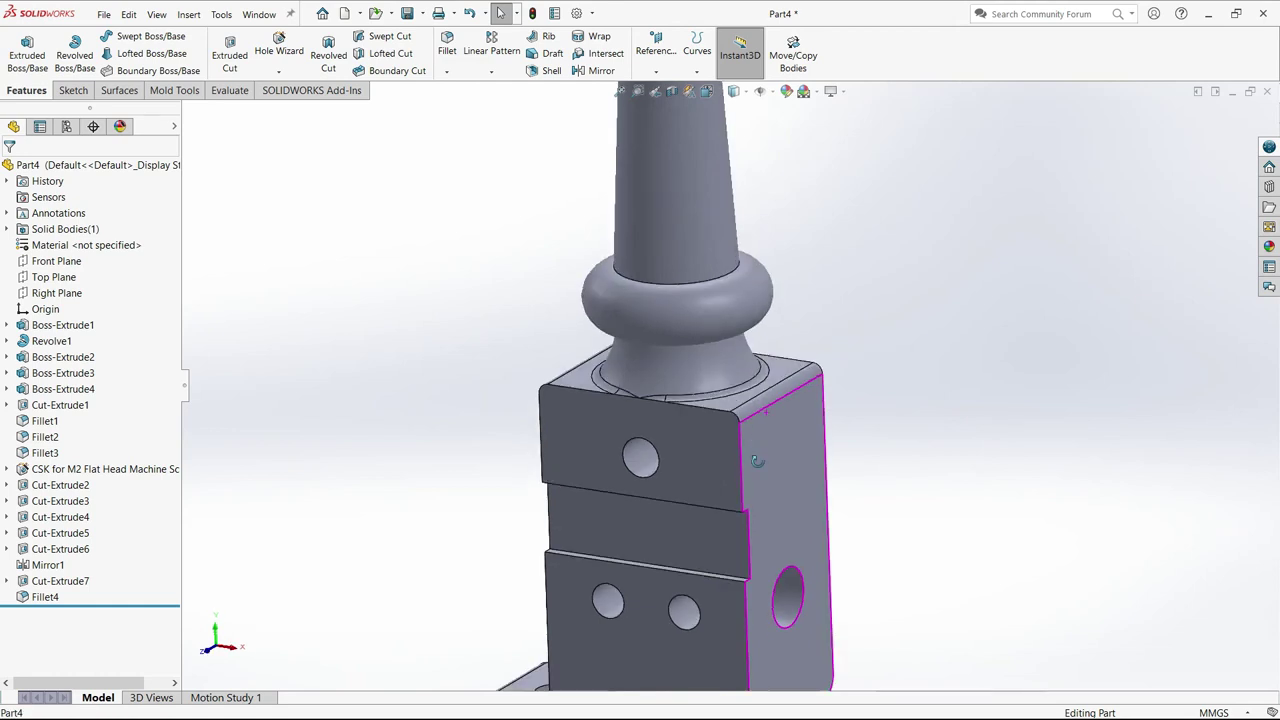
{"action": "middle_click_drag", "start_coordinate": [757, 461], "coordinate": [762, 436]}
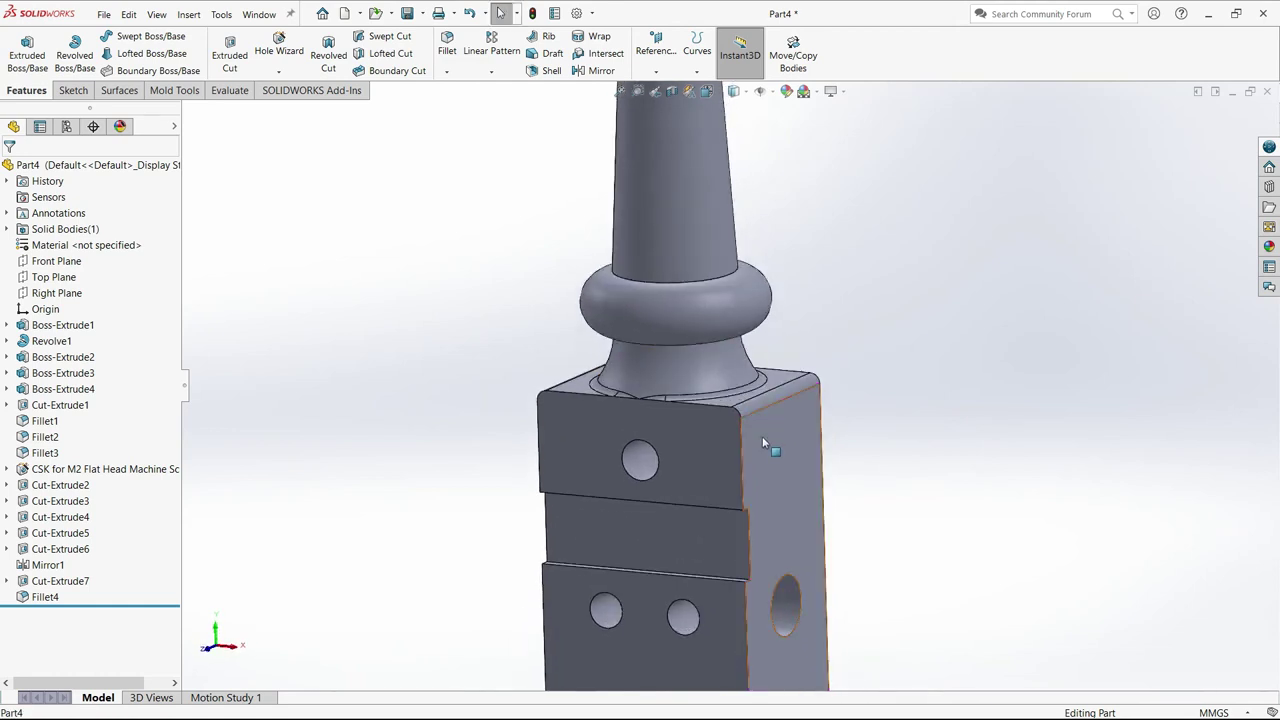
{"action": "scroll", "coordinate": [762, 436], "scroll_direction": "up", "scroll_amount": 3}
{"action": "key", "text": "space"}
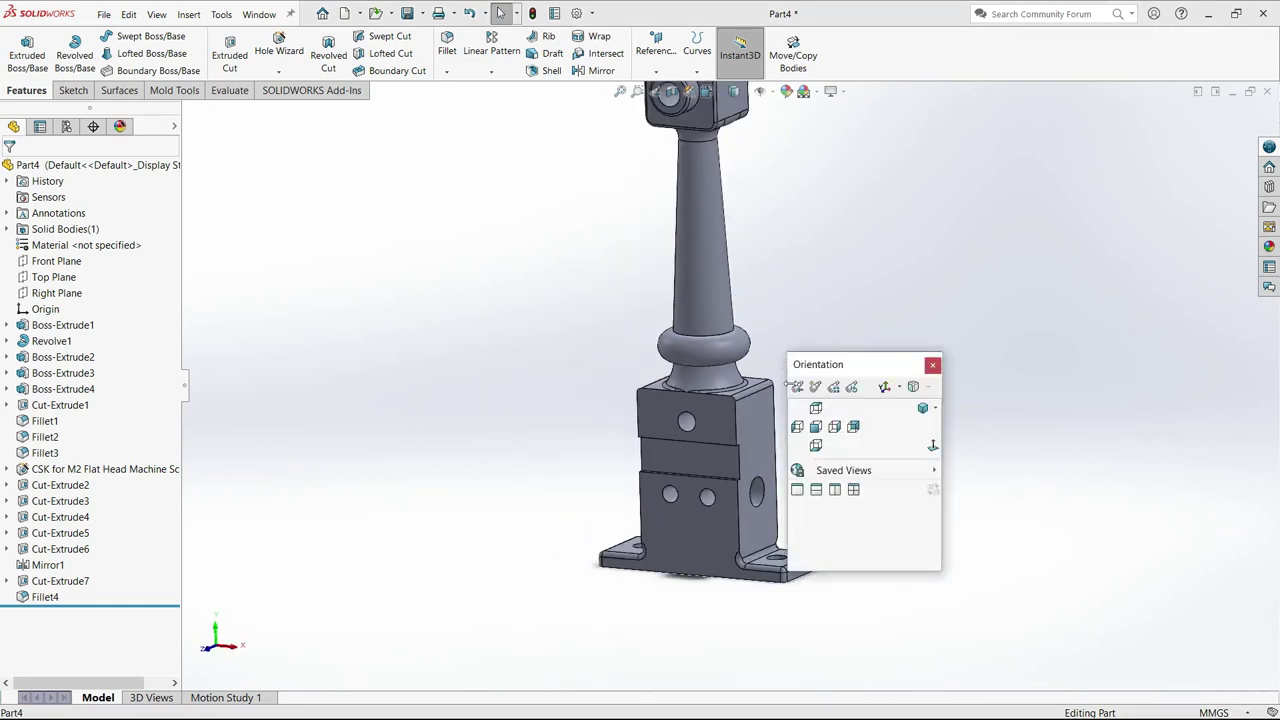
{"action": "left_click", "coordinate": [916, 410]}
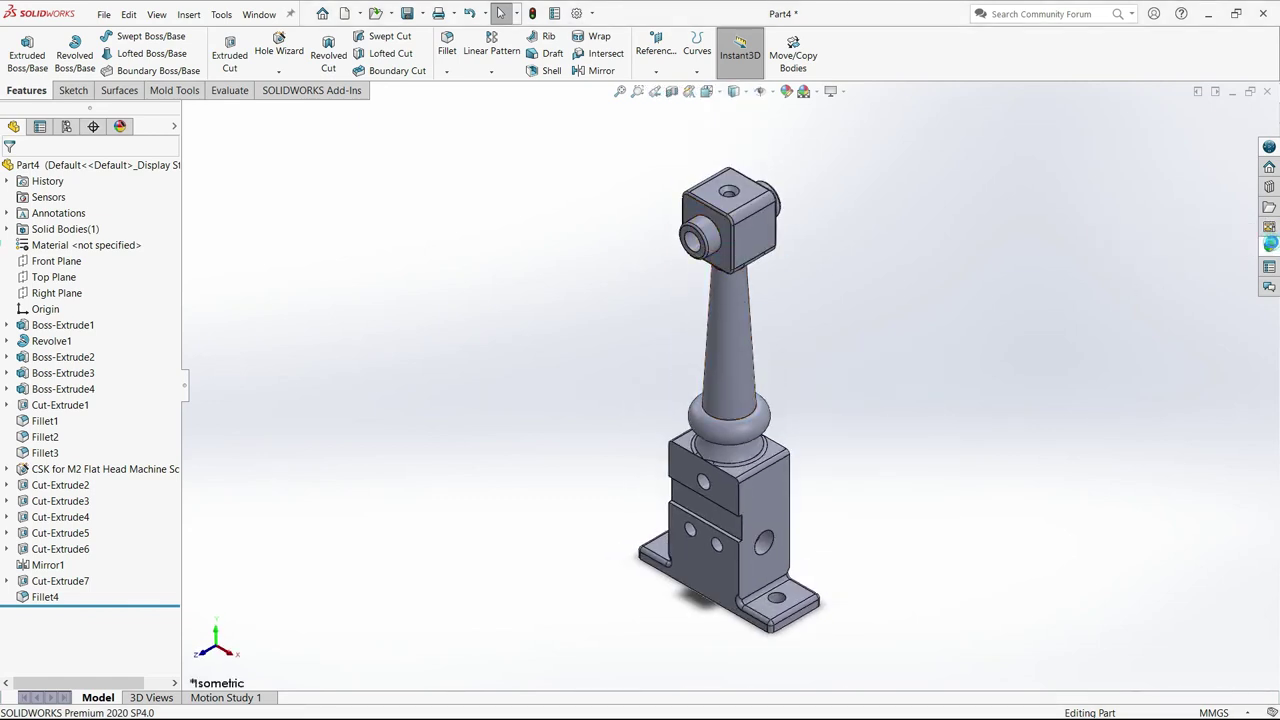
{"action": "left_click", "coordinate": [1269, 246]}
Apply polished brass from the Metal > Brass appearances to the whole part.
{"action": "left_click", "coordinate": [1014, 134]}
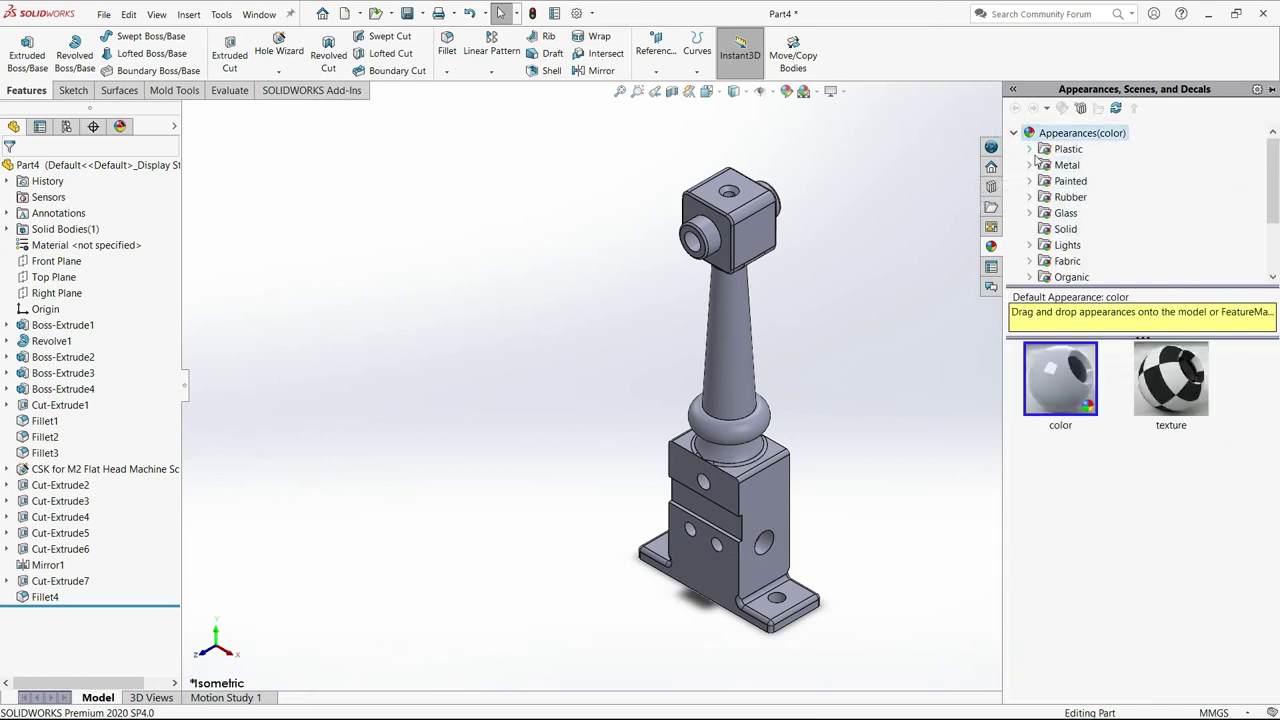
{"action": "left_click", "coordinate": [1030, 166]}
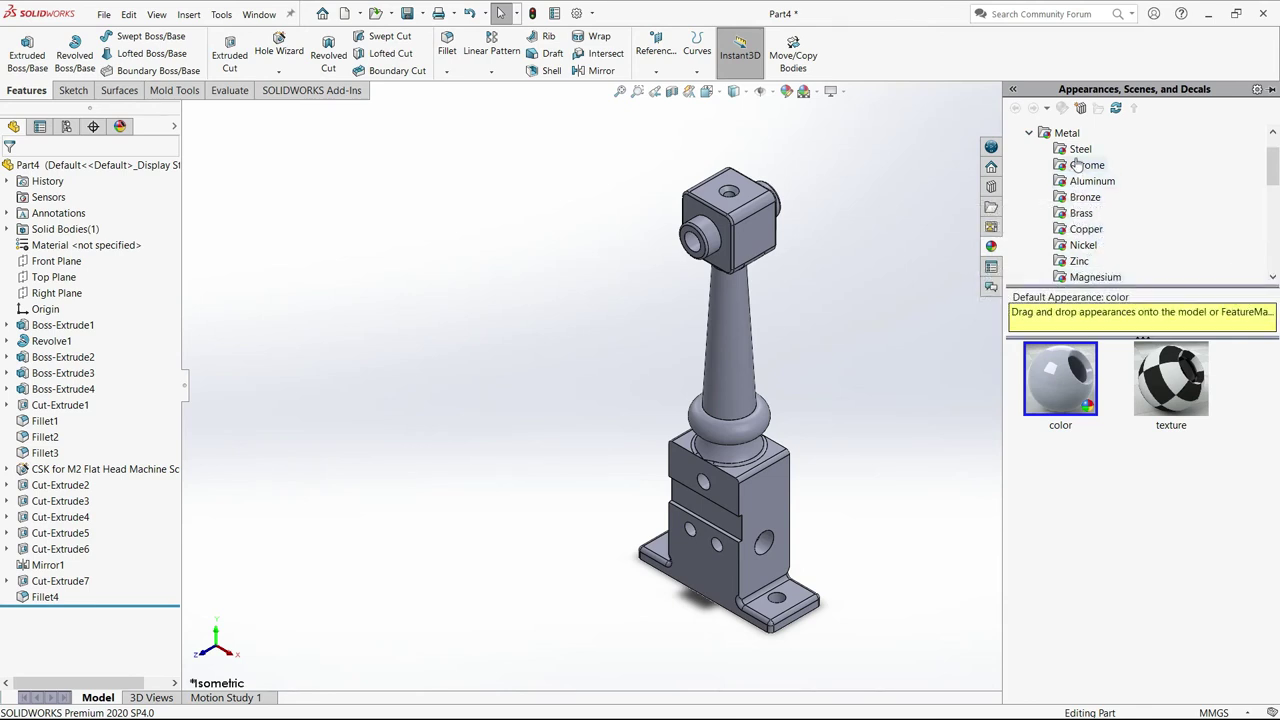
{"action": "left_click", "coordinate": [1080, 214]}
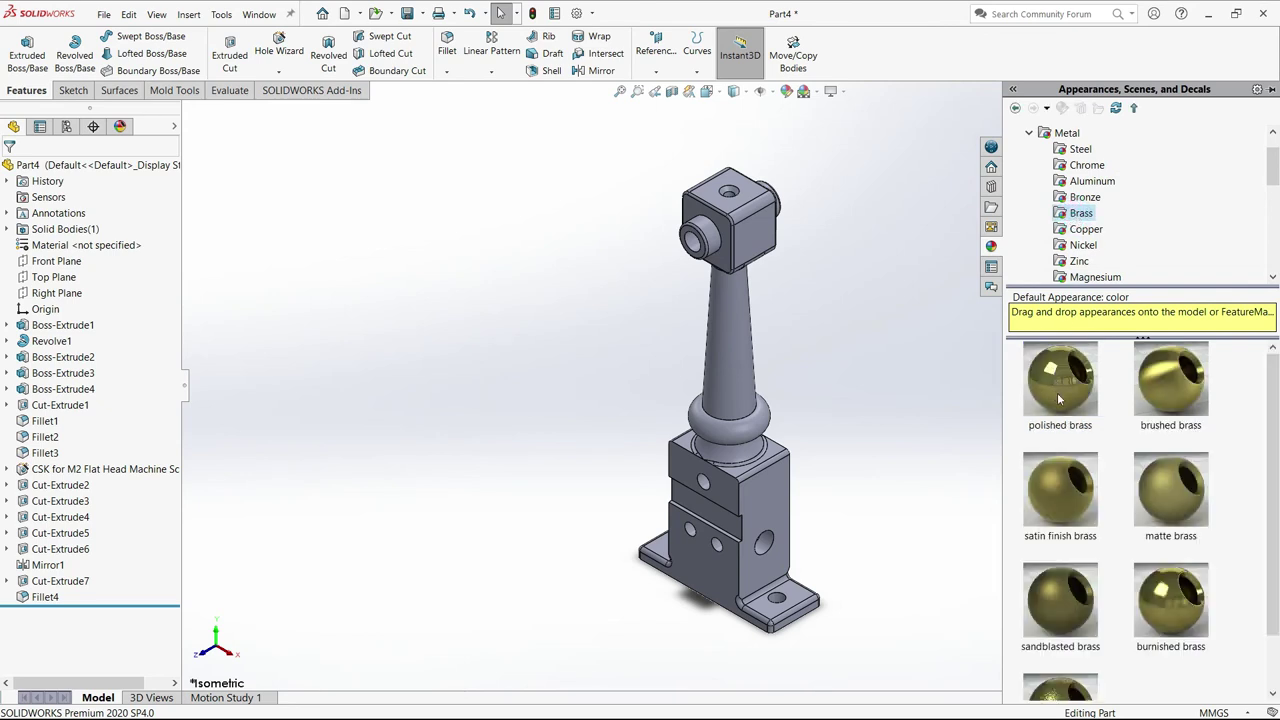
{"action": "left_click_drag", "start_coordinate": [1057, 392], "coordinate": [744, 377]}
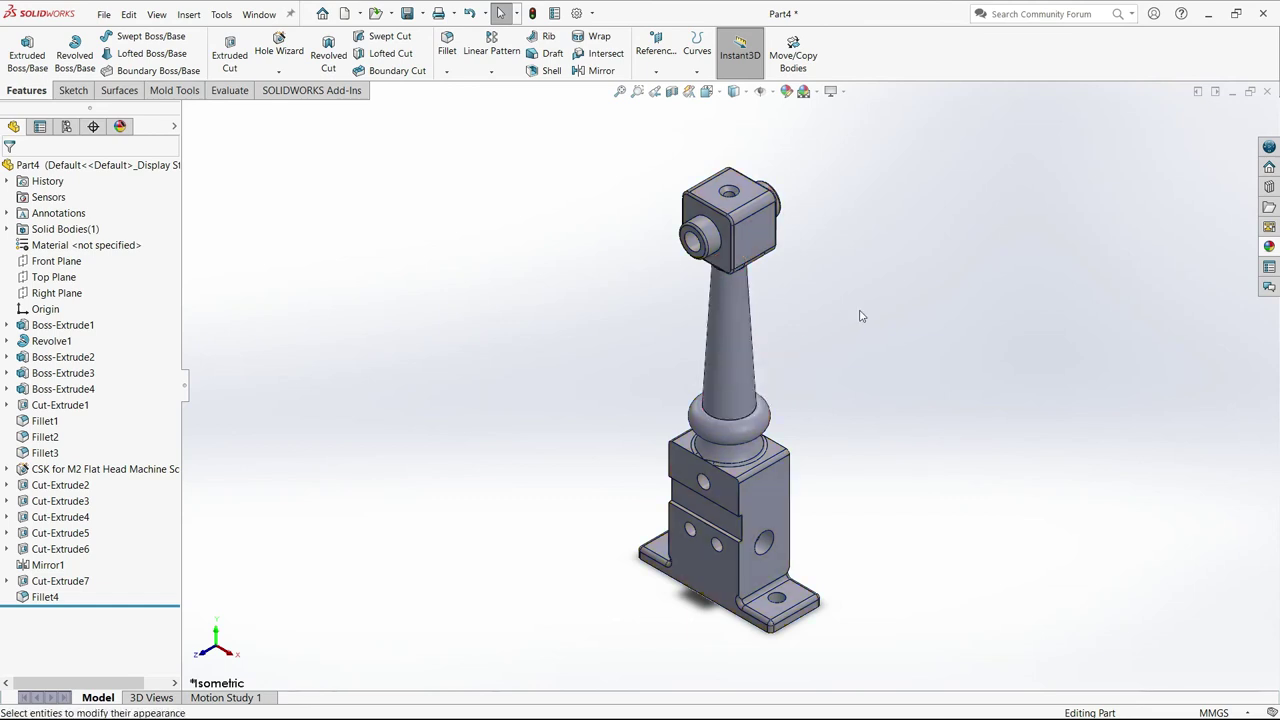
{"action": "left_click", "coordinate": [1269, 247]}
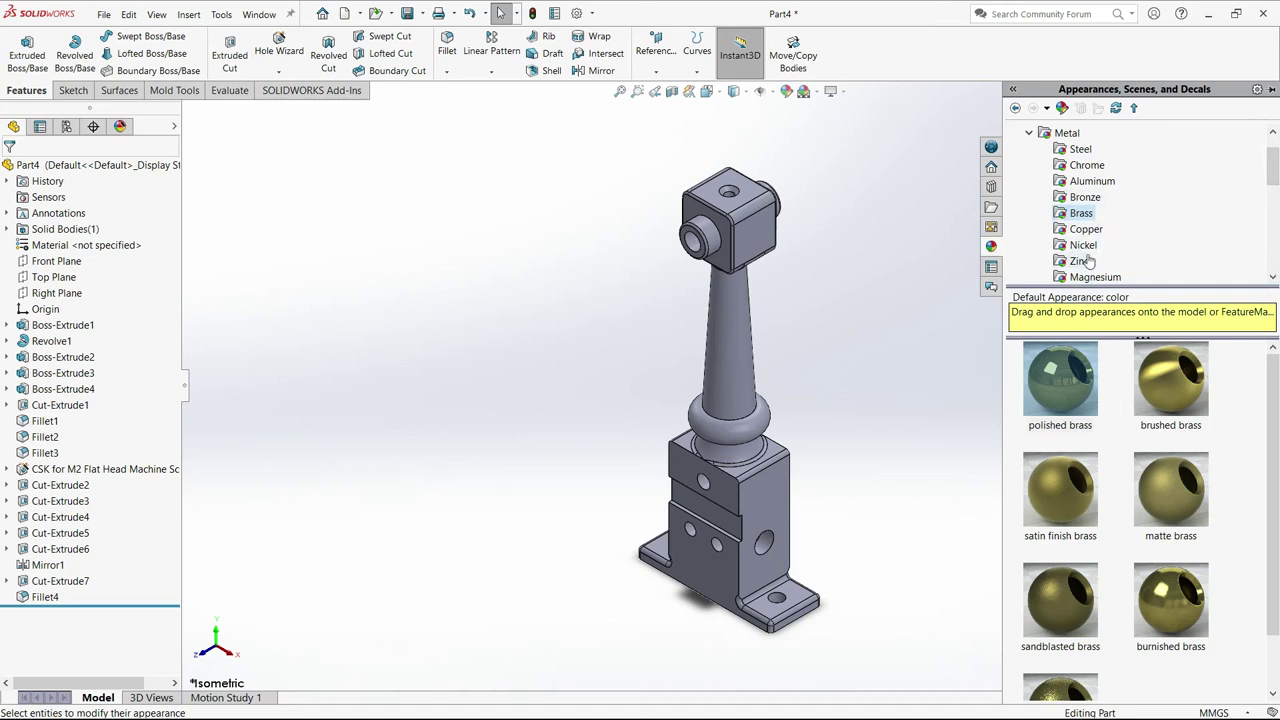
{"action": "left_click", "coordinate": [1083, 199]}
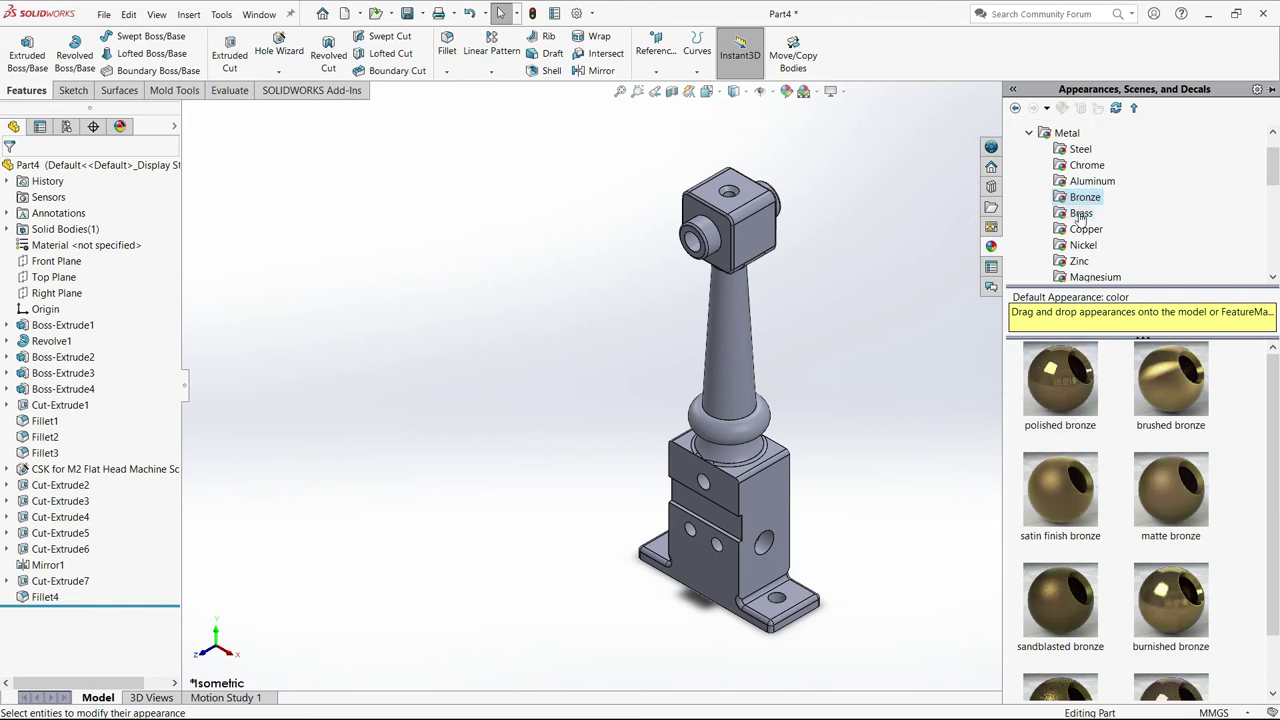
{"action": "left_click", "coordinate": [1080, 215]}
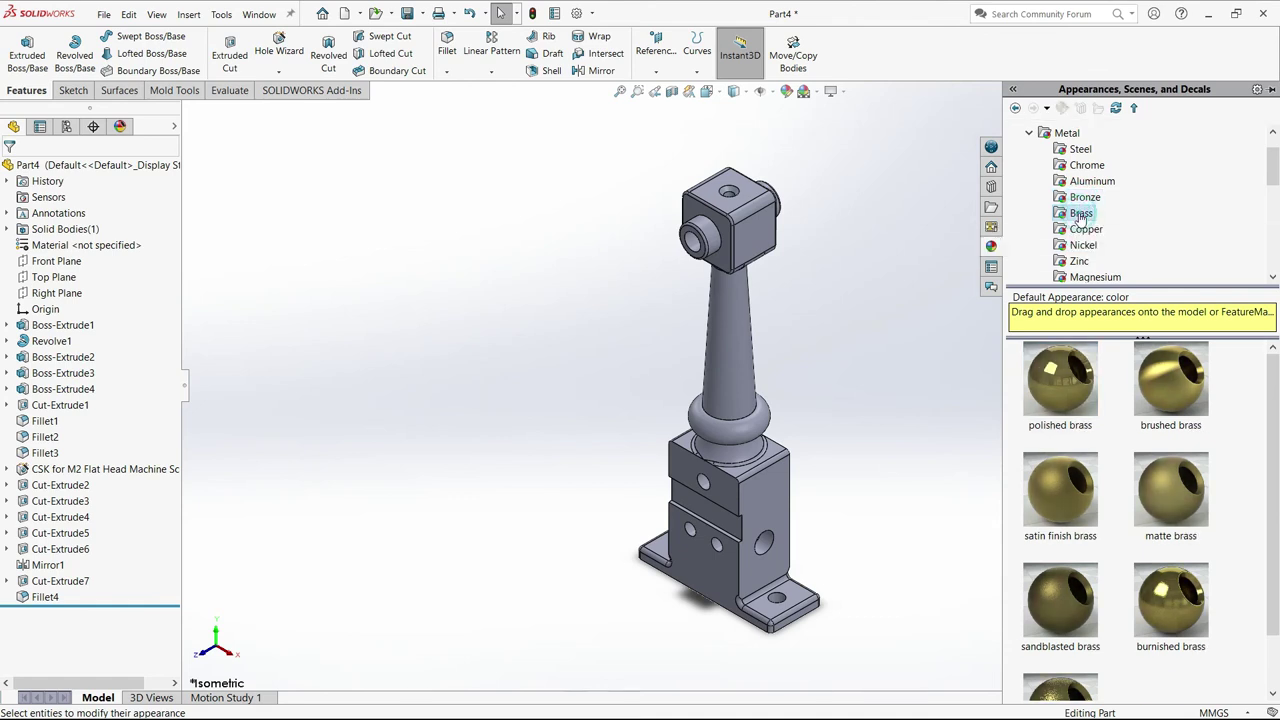
{"action": "left_click", "coordinate": [1067, 492]}
{"action": "left_click", "coordinate": [1159, 395]}
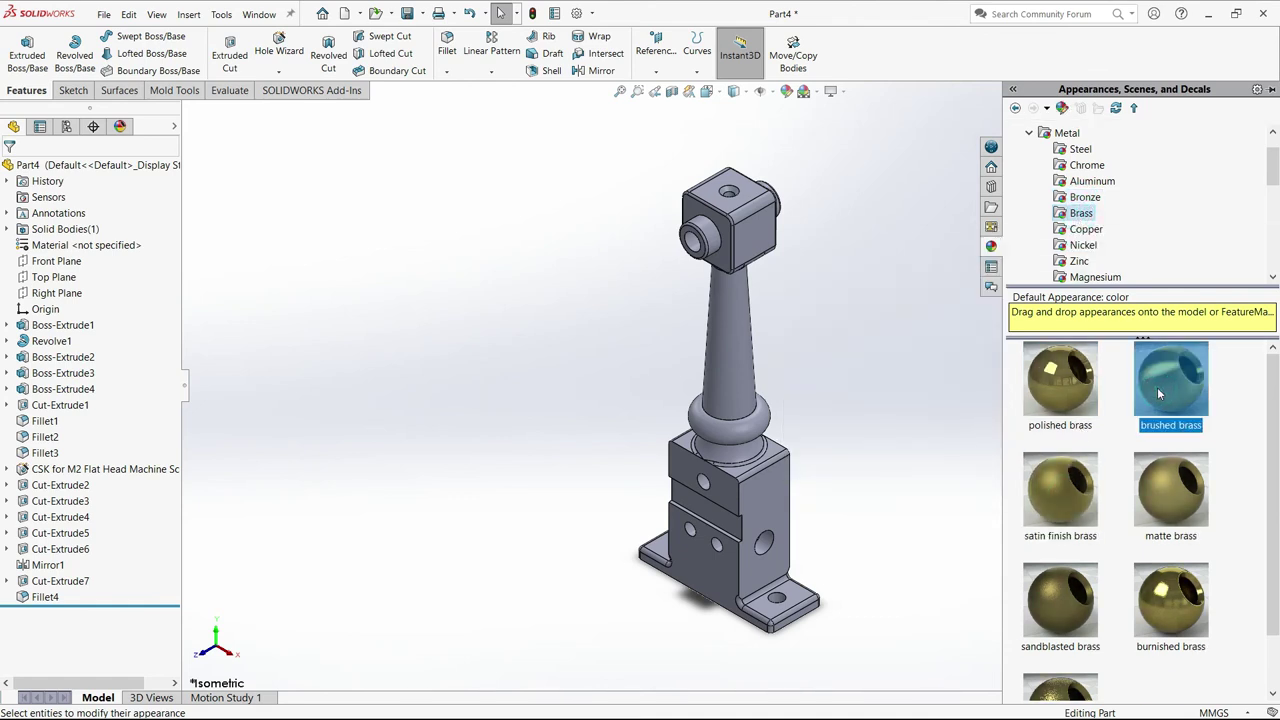
{"action": "left_click_drag", "start_coordinate": [1060, 380], "coordinate": [745, 374]}
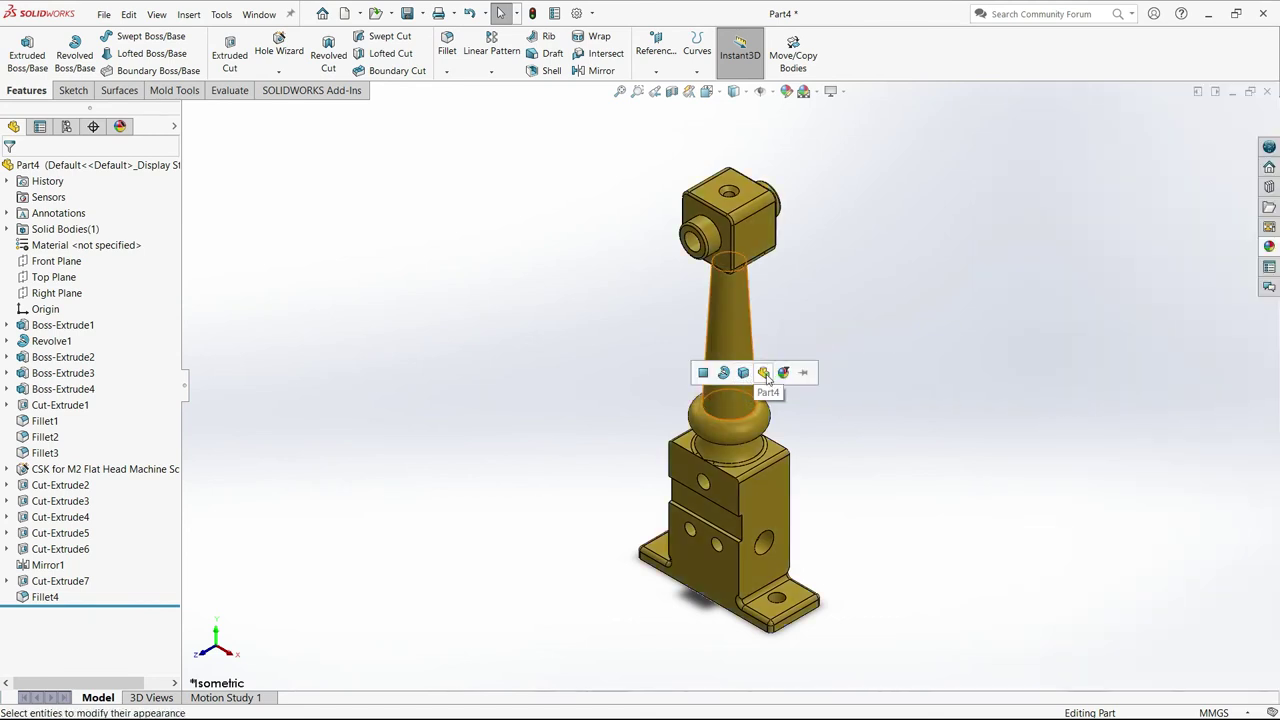
{"action": "left_click", "coordinate": [765, 374]}
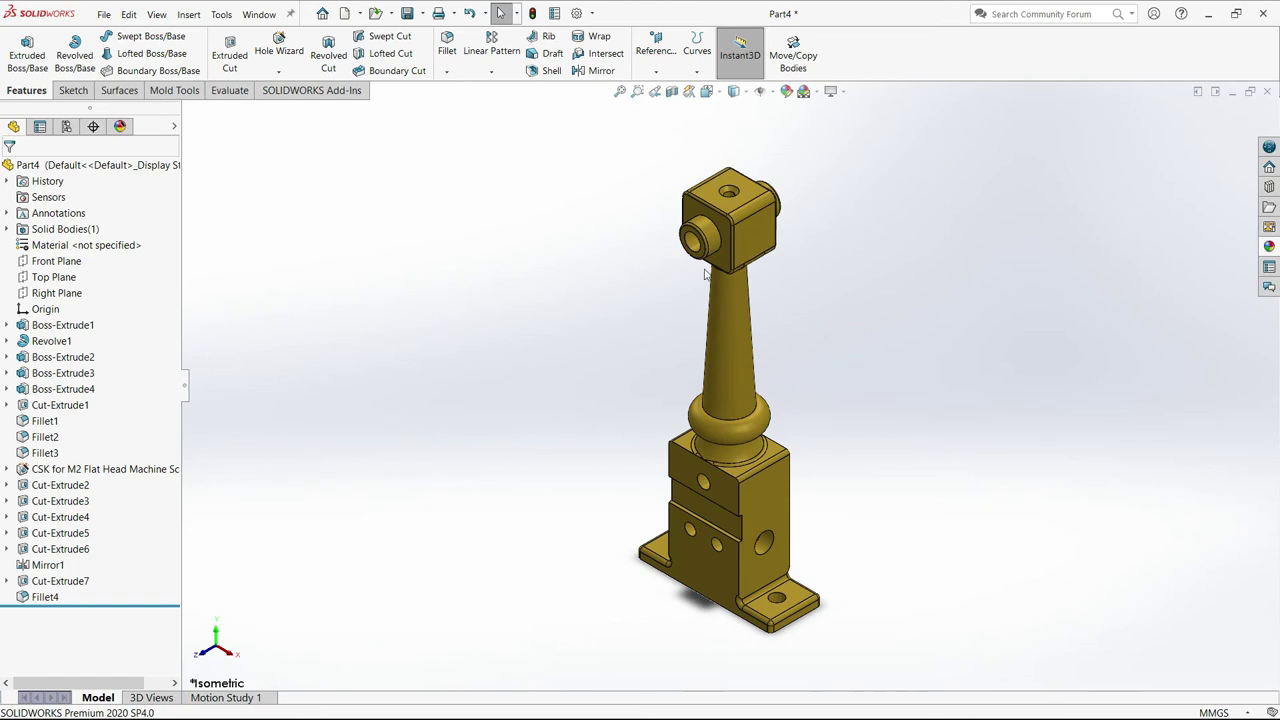
Apply the polished bronze appearance to the cylindrical boss feature, Boss-Extrude3.
{"action": "scroll", "coordinate": [705, 273], "scroll_direction": "down", "scroll_amount": 3}
{"action": "mouse_move", "coordinate": [677, 390]}
{"action": "middle_mouse_down"}
{"action": "mouse_move", "coordinate": [742, 380]}
{"action": "mouse_move", "coordinate": [666, 423]}
{"action": "mouse_move", "coordinate": [714, 414]}
{"action": "mouse_move", "coordinate": [763, 437]}
{"action": "mouse_move", "coordinate": [750, 367]}
{"action": "middle_mouse_up"}
{"action": "scroll", "coordinate": [742, 380], "scroll_direction": "up", "scroll_amount": 3}
{"action": "scroll", "coordinate": [750, 367], "scroll_direction": "down", "scroll_amount": 2}
{"action": "scroll", "coordinate": [694, 351], "scroll_direction": "down", "scroll_amount": 2}
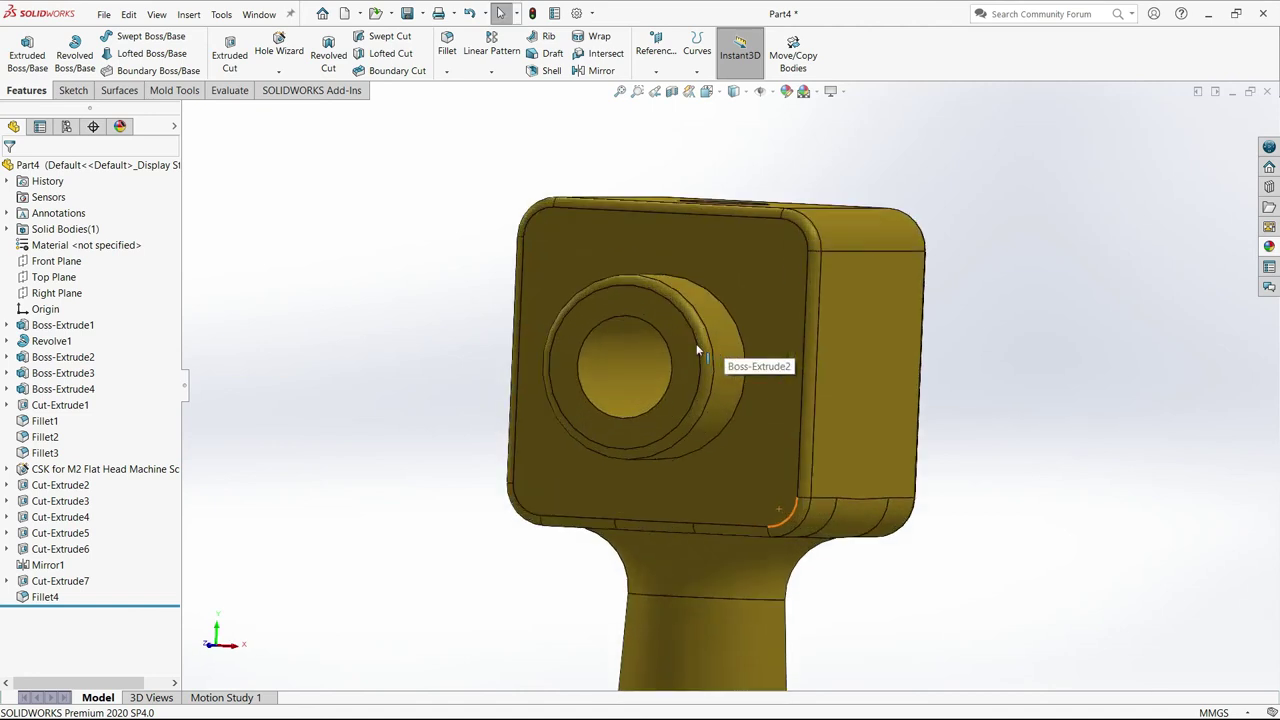
{"action": "scroll", "coordinate": [666, 357], "scroll_direction": "down", "scroll_amount": 2}
{"action": "scroll", "coordinate": [649, 353], "scroll_direction": "down", "scroll_amount": 1}
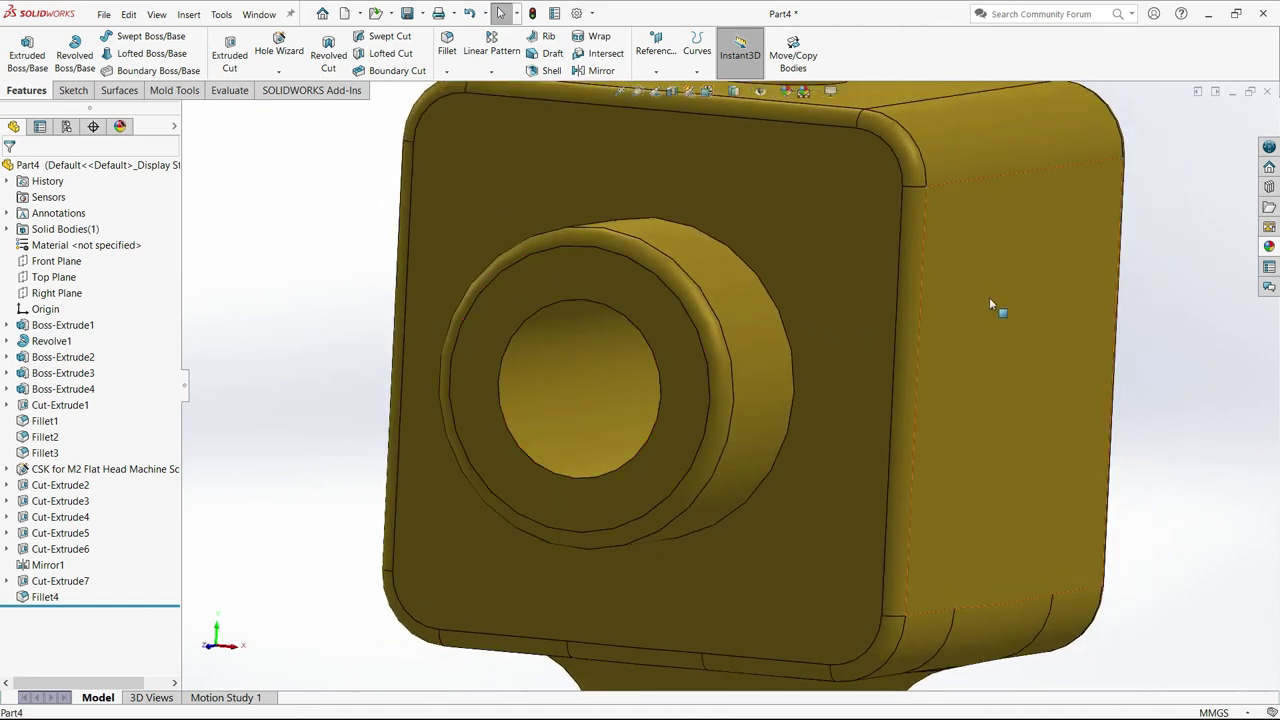
{"action": "left_click", "coordinate": [1269, 248]}
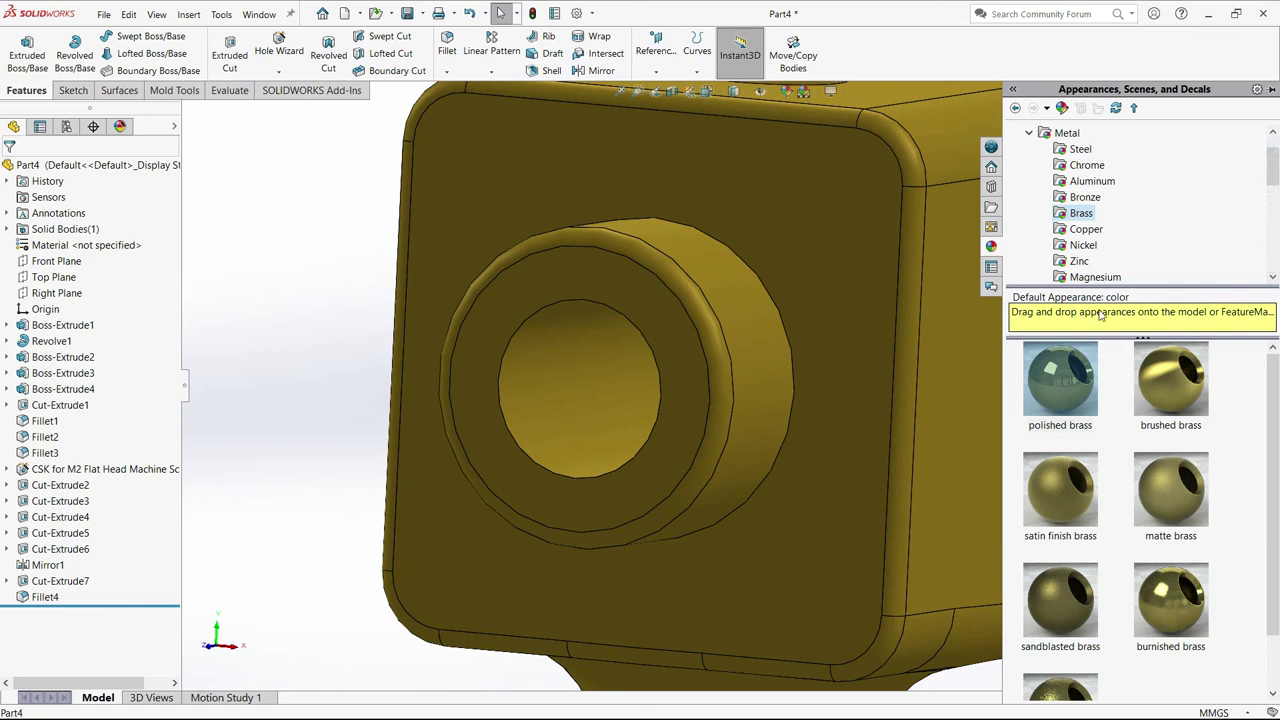
{"action": "left_click", "coordinate": [1085, 198]}
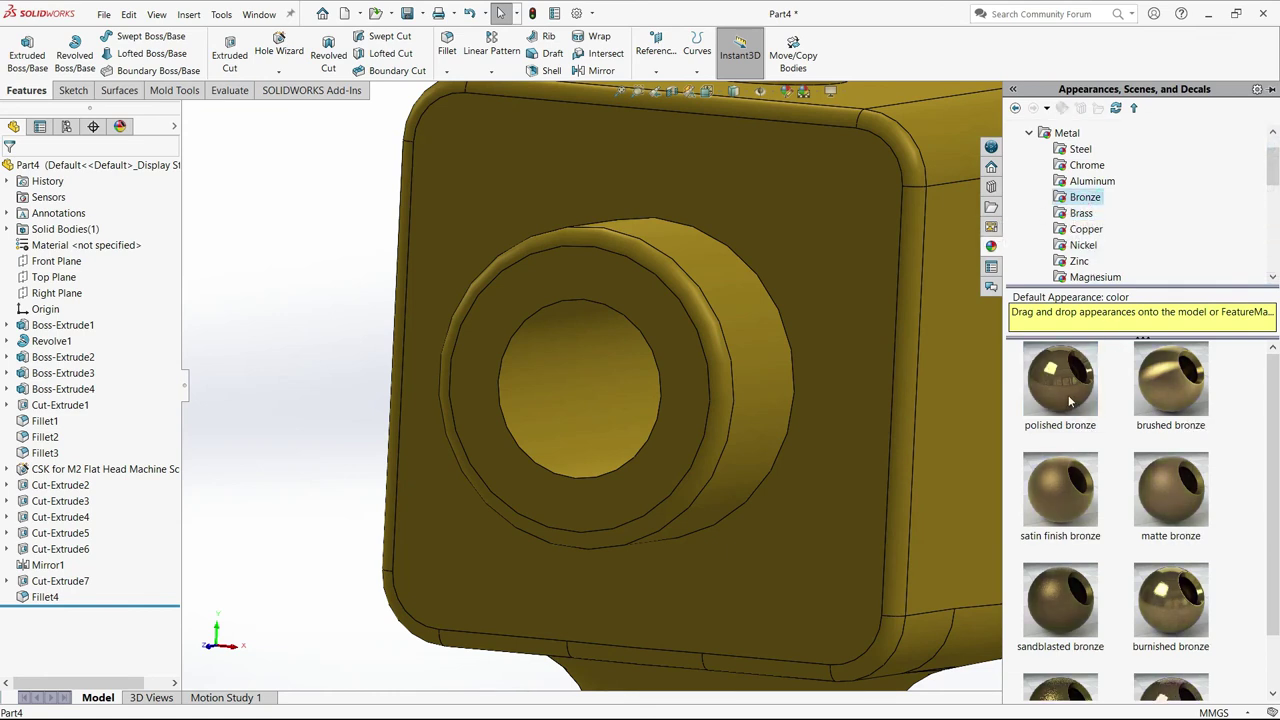
{"action": "mouse_move", "coordinate": [1060, 378]}
{"action": "left_click_drag", "start_coordinate": [1061, 393], "coordinate": [747, 341]}
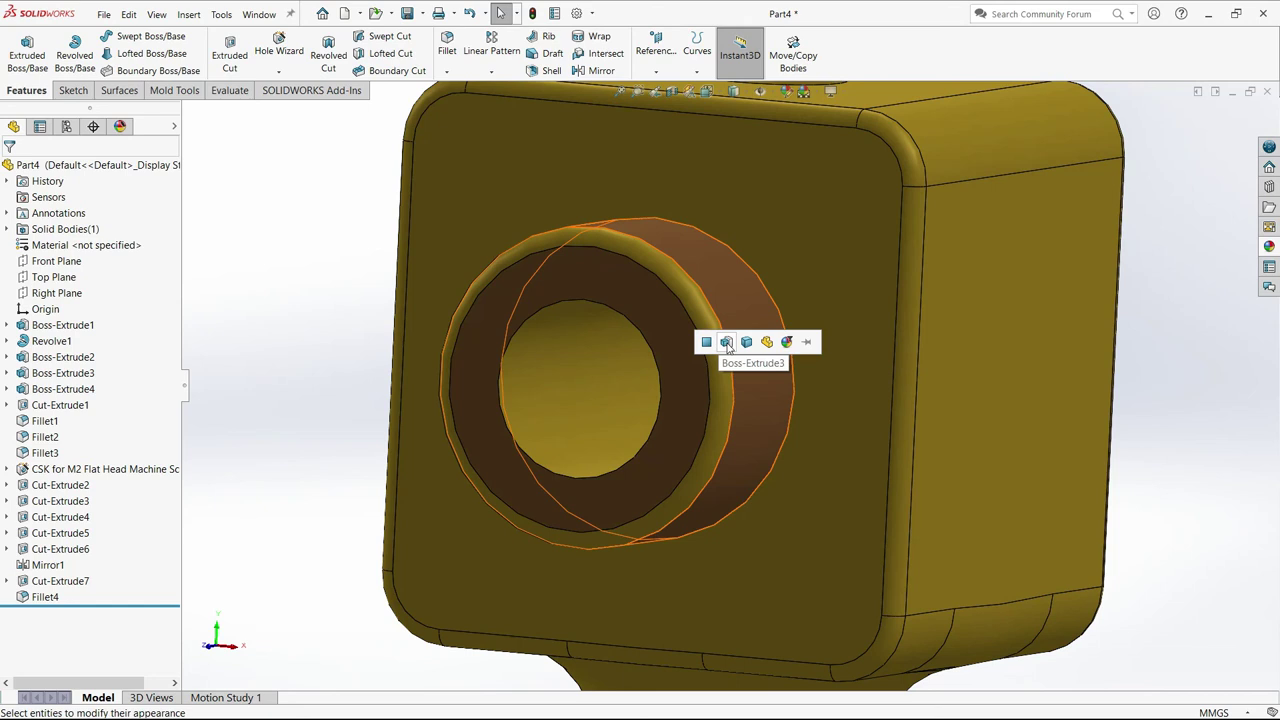
{"action": "left_click", "coordinate": [729, 344]}
Give the boss's bore face a polished bronze finish.
{"action": "scroll", "coordinate": [728, 342], "scroll_direction": "up", "scroll_amount": 3}
{"action": "mouse_move", "coordinate": [728, 342]}
{"action": "middle_mouse_down"}
{"action": "mouse_move", "coordinate": [692, 347]}
{"action": "mouse_move", "coordinate": [712, 356]}
{"action": "middle_mouse_up"}
{"action": "left_click", "coordinate": [712, 355]}
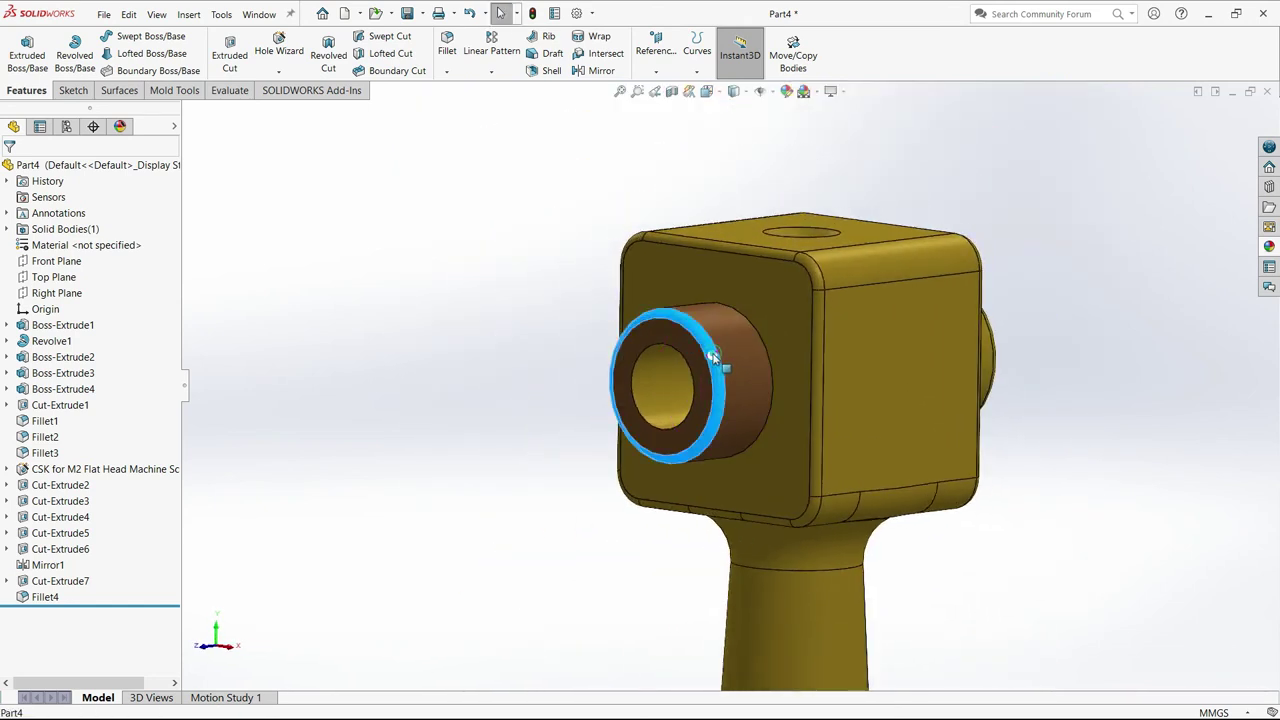
{"action": "left_click", "coordinate": [1271, 248]}
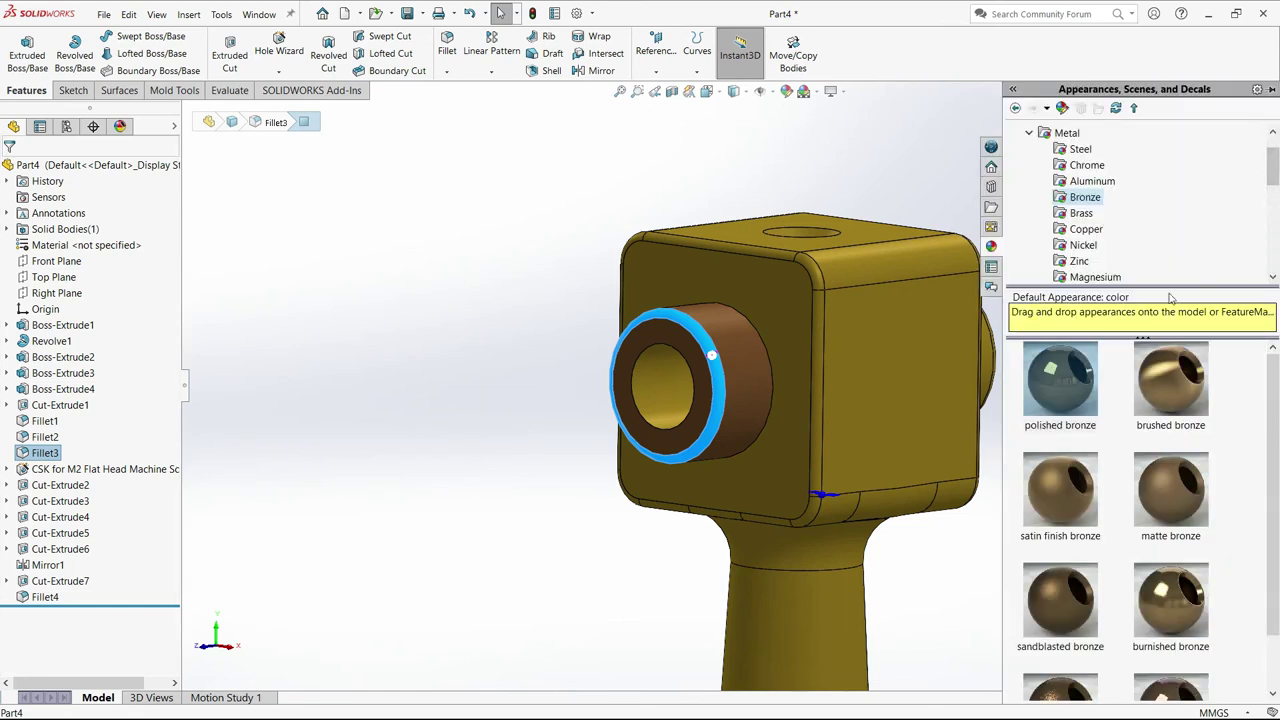
{"action": "left_click", "coordinate": [1062, 383]}
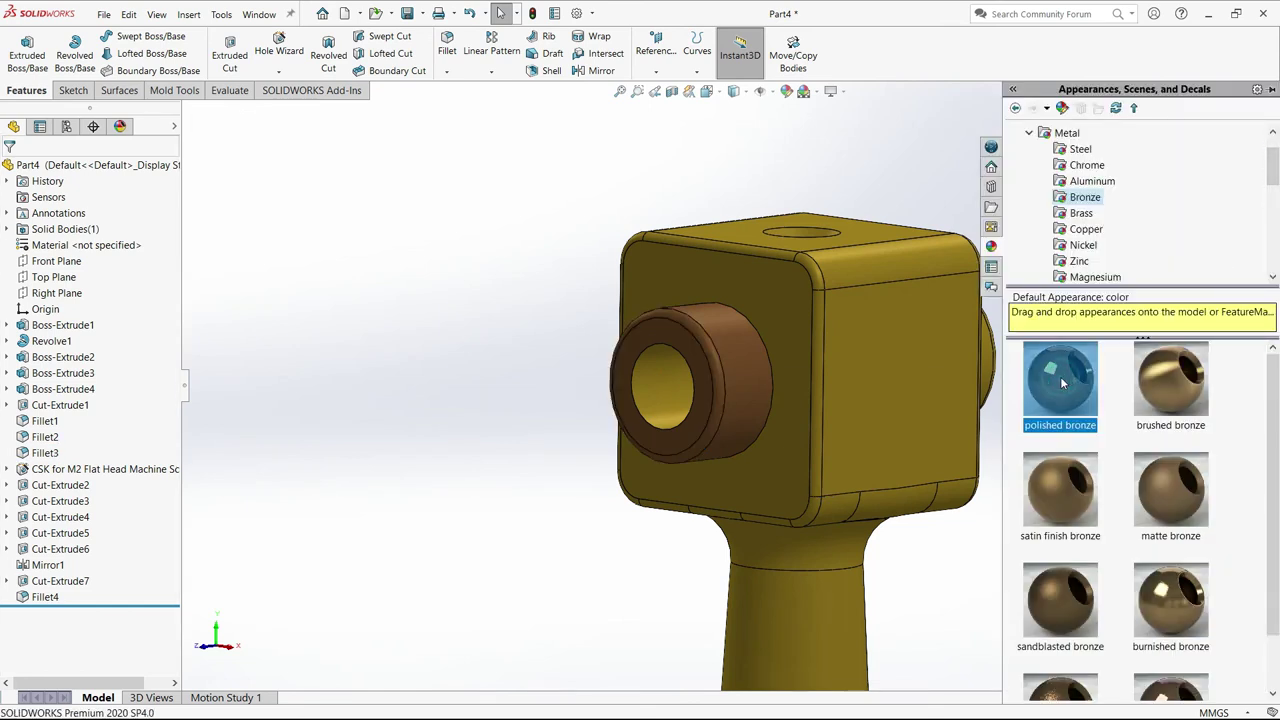
{"action": "scroll", "coordinate": [858, 400], "scroll_direction": "up", "scroll_amount": 2}
{"action": "left_click_drag", "start_coordinate": [668, 394], "coordinate": [670, 395]}
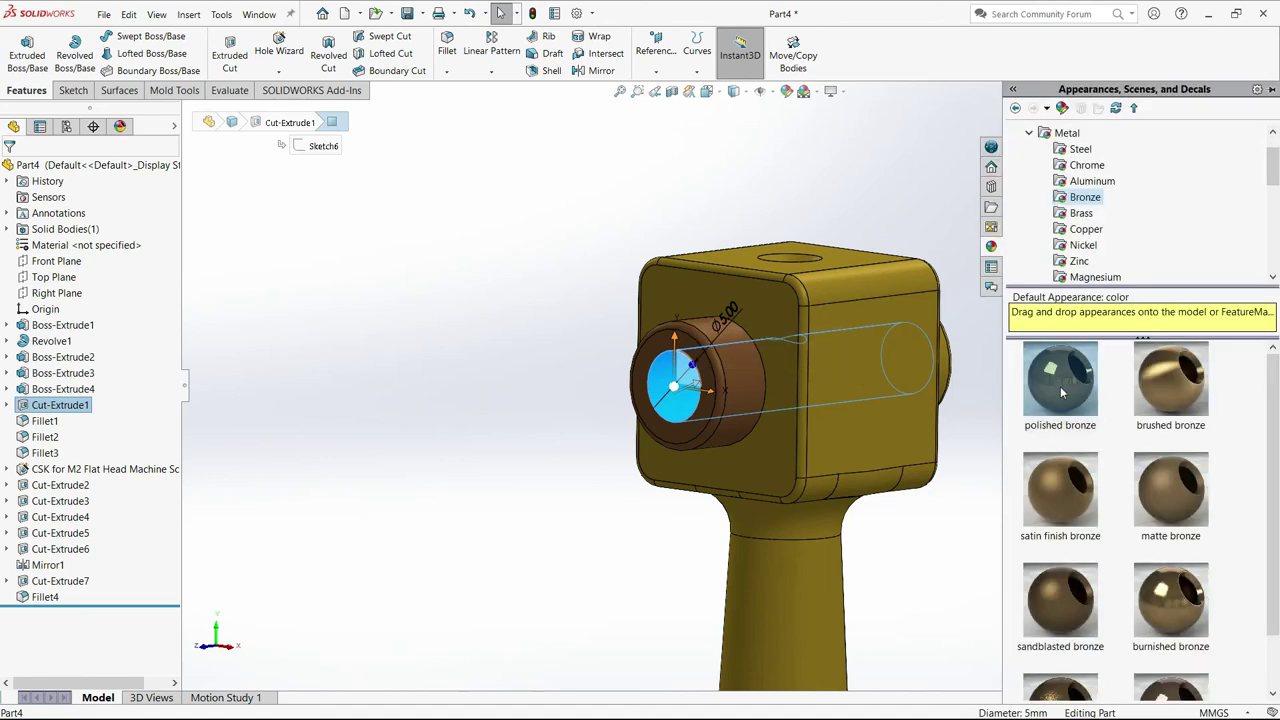
Apply polished bronze to the boss's outer cylindrical face.
{"action": "left_click_drag", "start_coordinate": [1060, 386], "coordinate": [816, 384]}
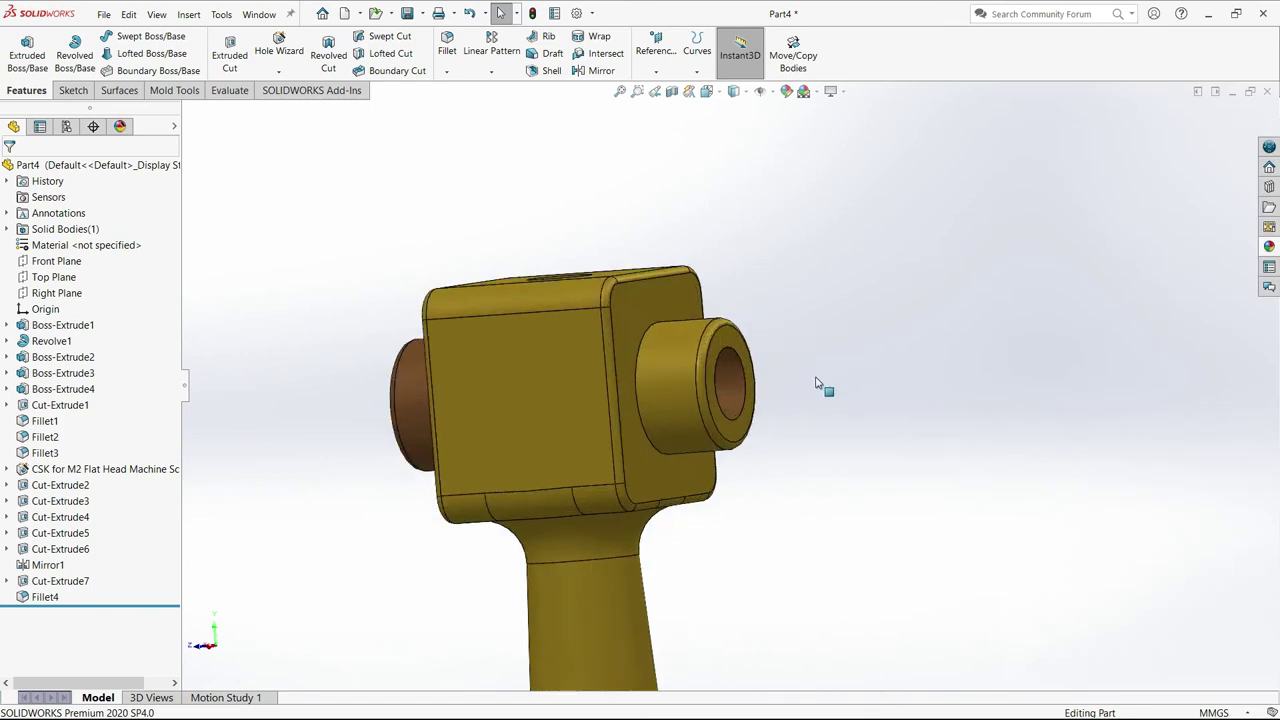
{"action": "scroll", "coordinate": [816, 384], "scroll_direction": "down", "scroll_amount": 3}
{"action": "left_click_drag", "start_coordinate": [816, 384], "coordinate": [584, 284]}
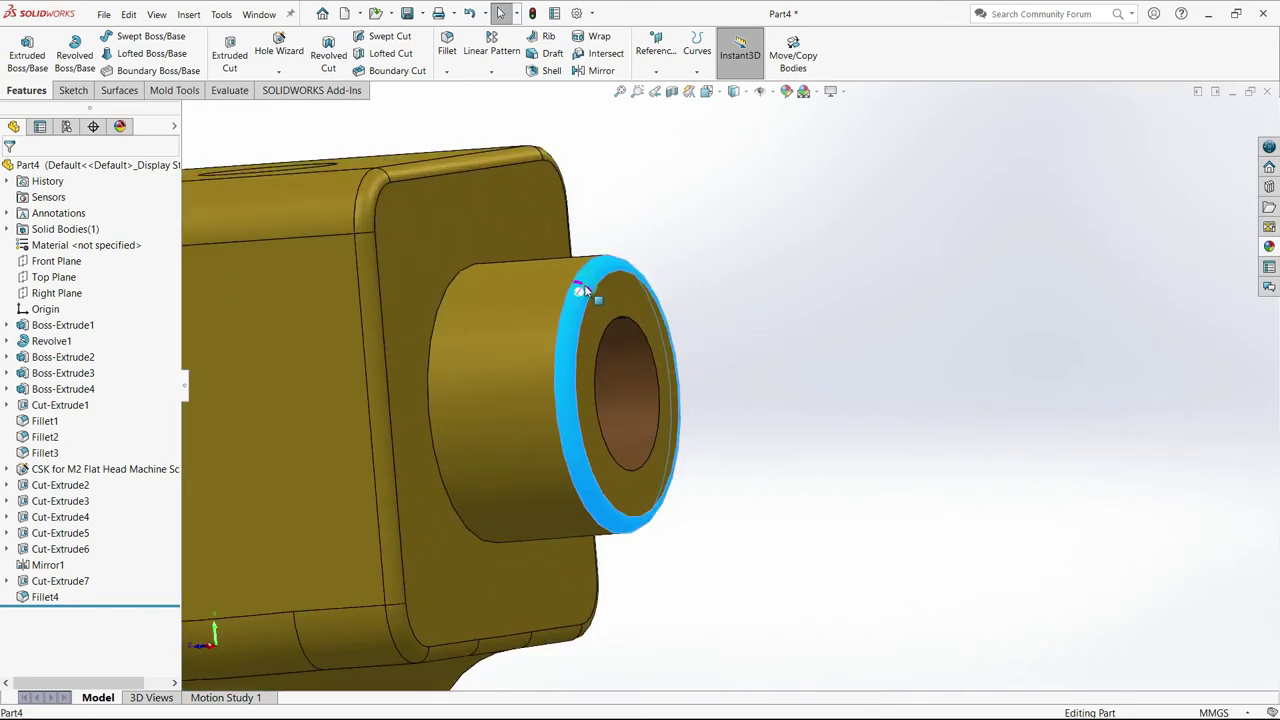
{"action": "left_click", "coordinate": [516, 343]}
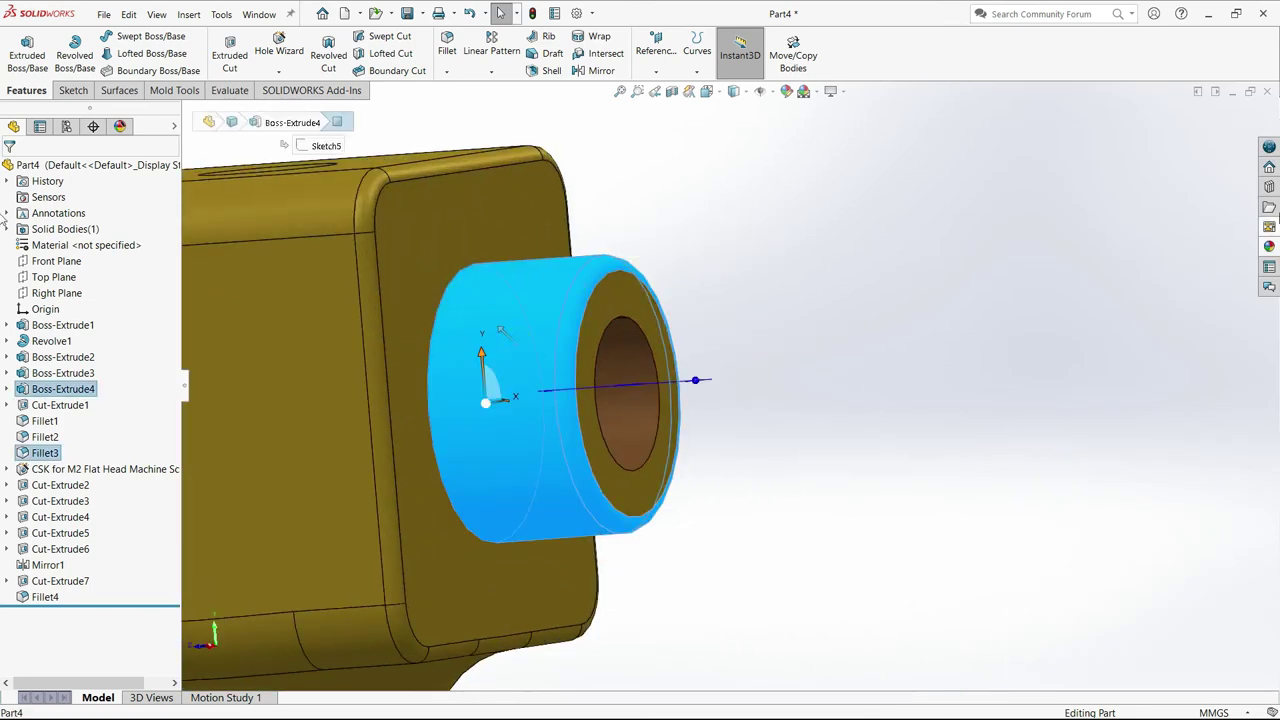
{"action": "left_click", "coordinate": [1269, 246]}
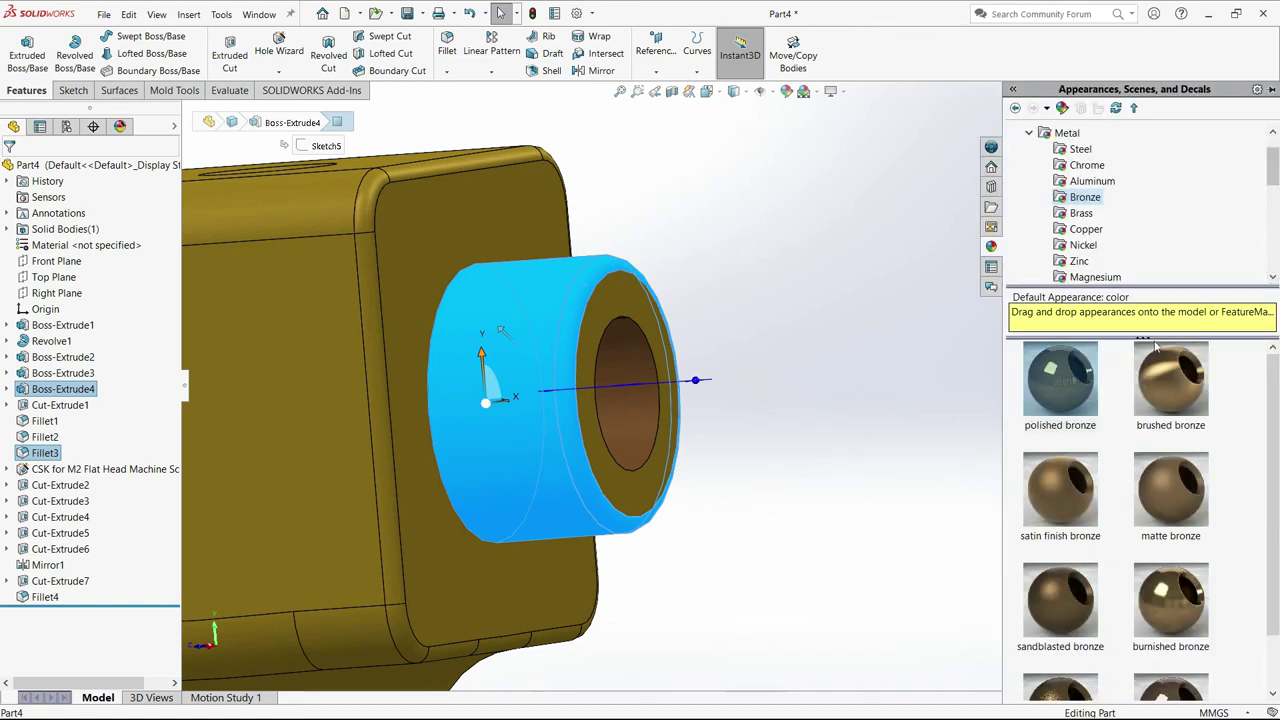
{"action": "left_click", "coordinate": [1070, 383]}
Apply polished bronze to the boss end face and check the result from another side.
{"action": "left_click", "coordinate": [645, 315]}
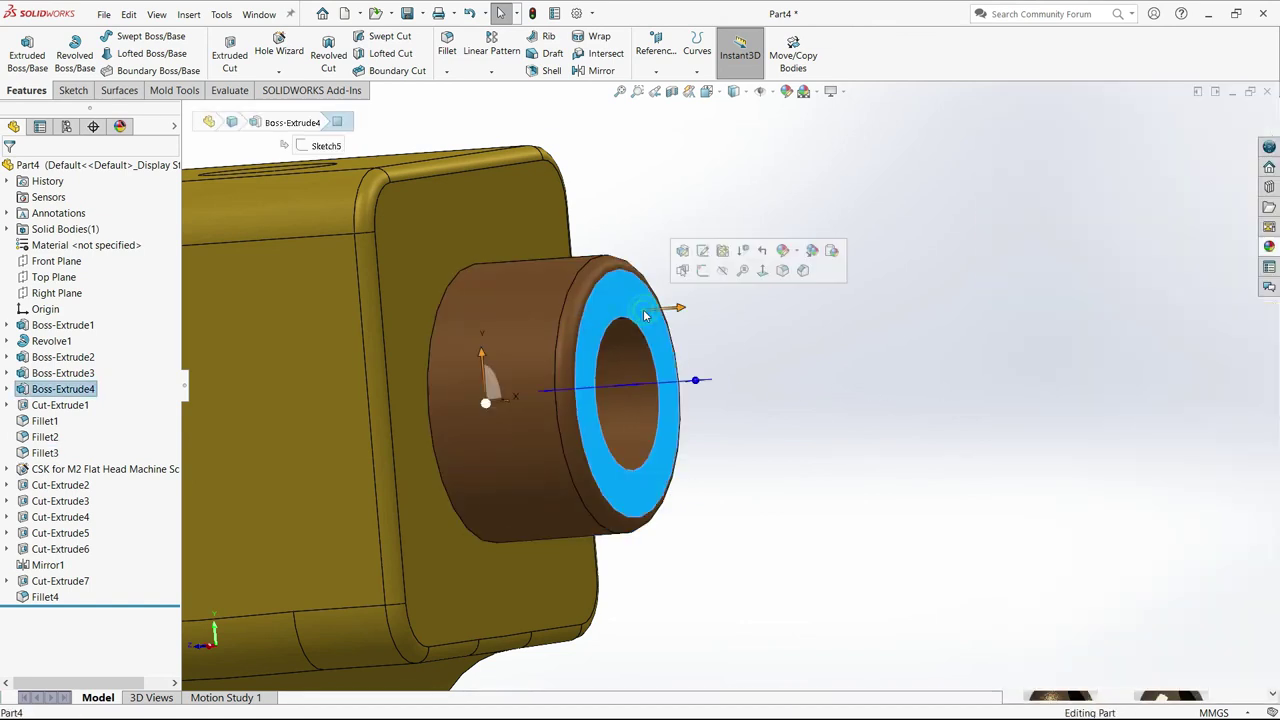
{"action": "left_click", "coordinate": [843, 387]}
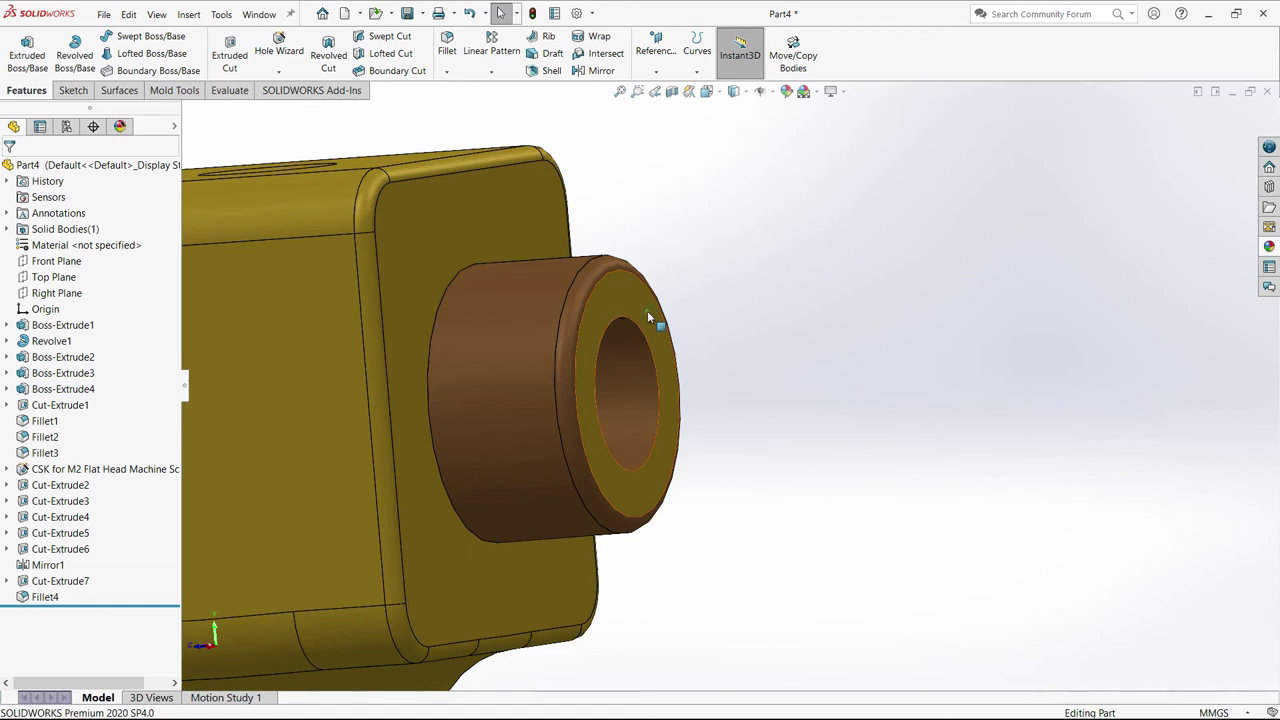
{"action": "left_click", "coordinate": [648, 316]}
{"action": "left_click", "coordinate": [1269, 246]}
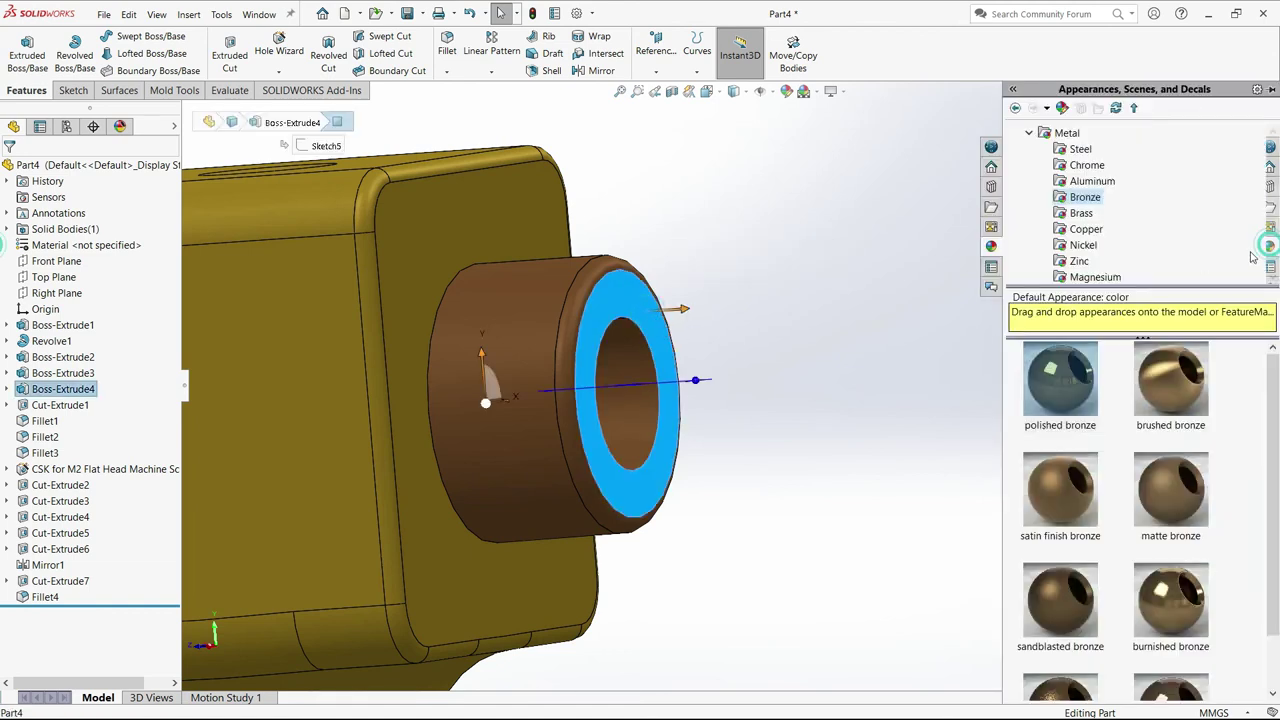
{"action": "left_click", "coordinate": [1070, 350]}
{"action": "mouse_move", "coordinate": [860, 354]}
{"action": "middle_mouse_down"}
{"action": "mouse_move", "coordinate": [803, 371]}
{"action": "mouse_move", "coordinate": [960, 363]}
{"action": "mouse_move", "coordinate": [906, 531]}
{"action": "mouse_move", "coordinate": [906, 614]}
{"action": "mouse_move", "coordinate": [970, 327]}
{"action": "mouse_move", "coordinate": [957, 374]}
{"action": "mouse_move", "coordinate": [872, 449]}
{"action": "mouse_move", "coordinate": [906, 433]}
{"action": "middle_mouse_up"}
Show the part in isometric view and save it as 'Column' with Save As.
{"action": "key", "text": "space"}
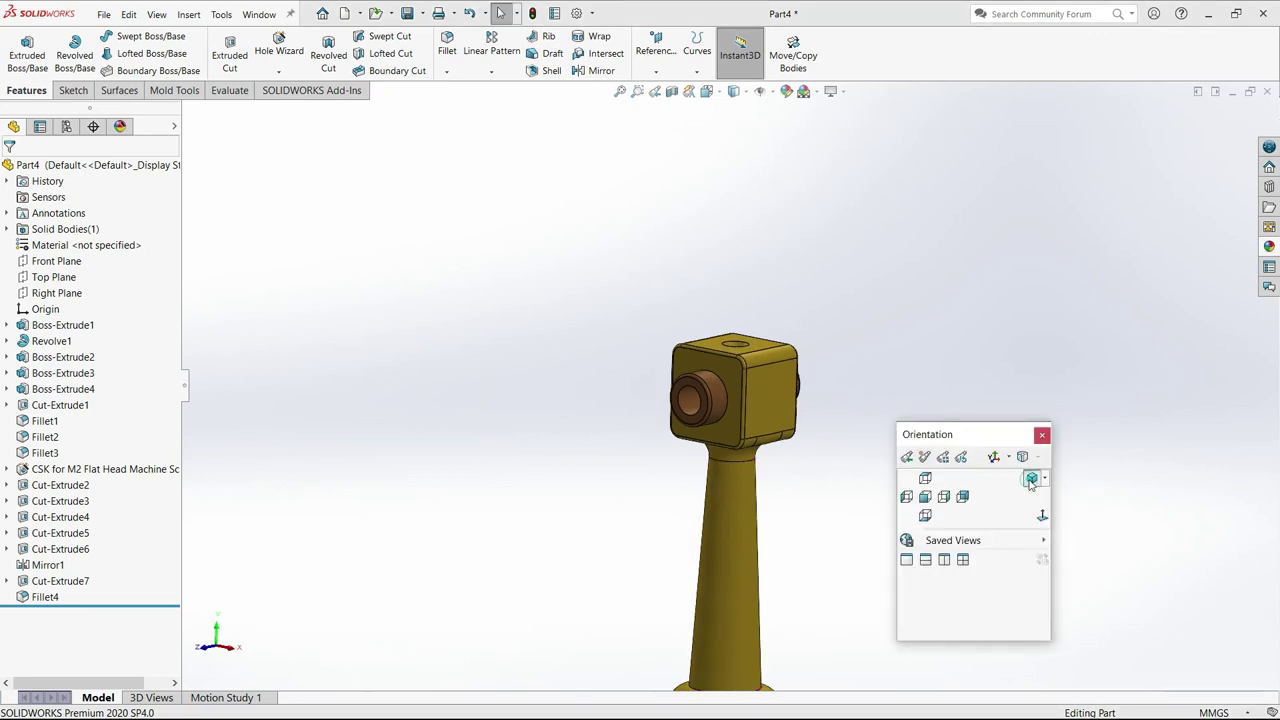
{"action": "left_click", "coordinate": [1031, 480]}
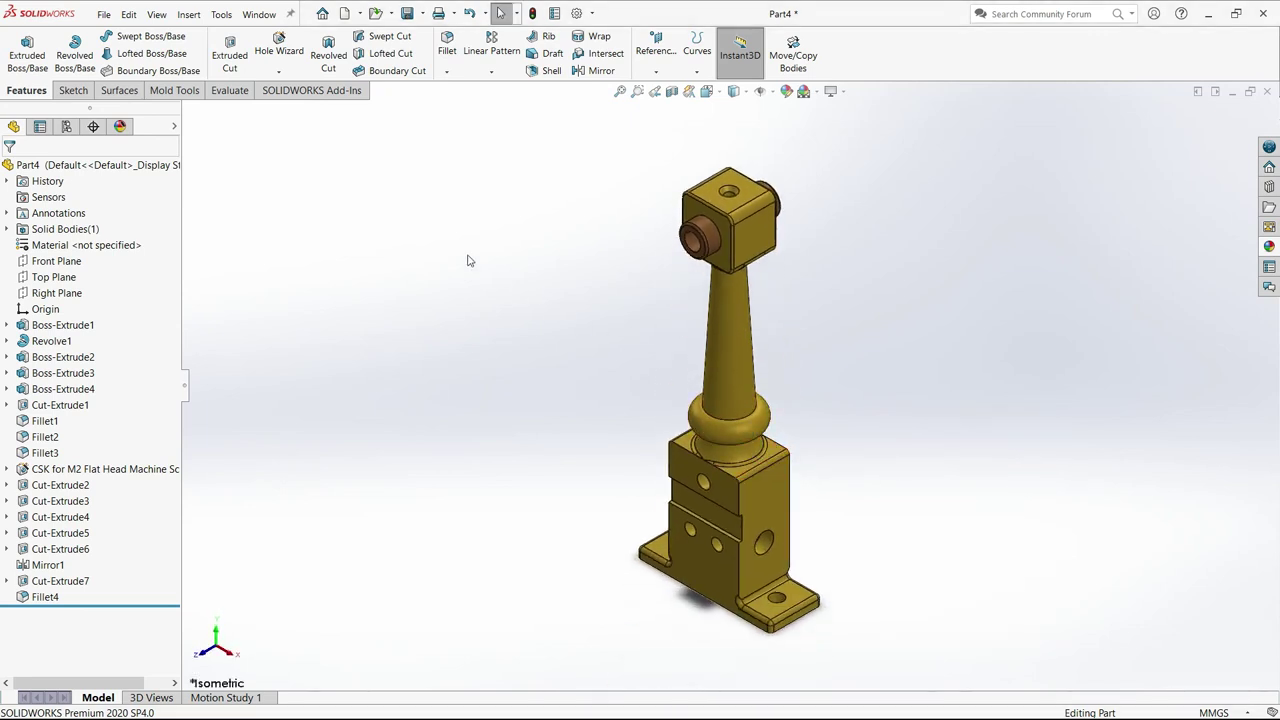
{"action": "left_click", "coordinate": [104, 14]}
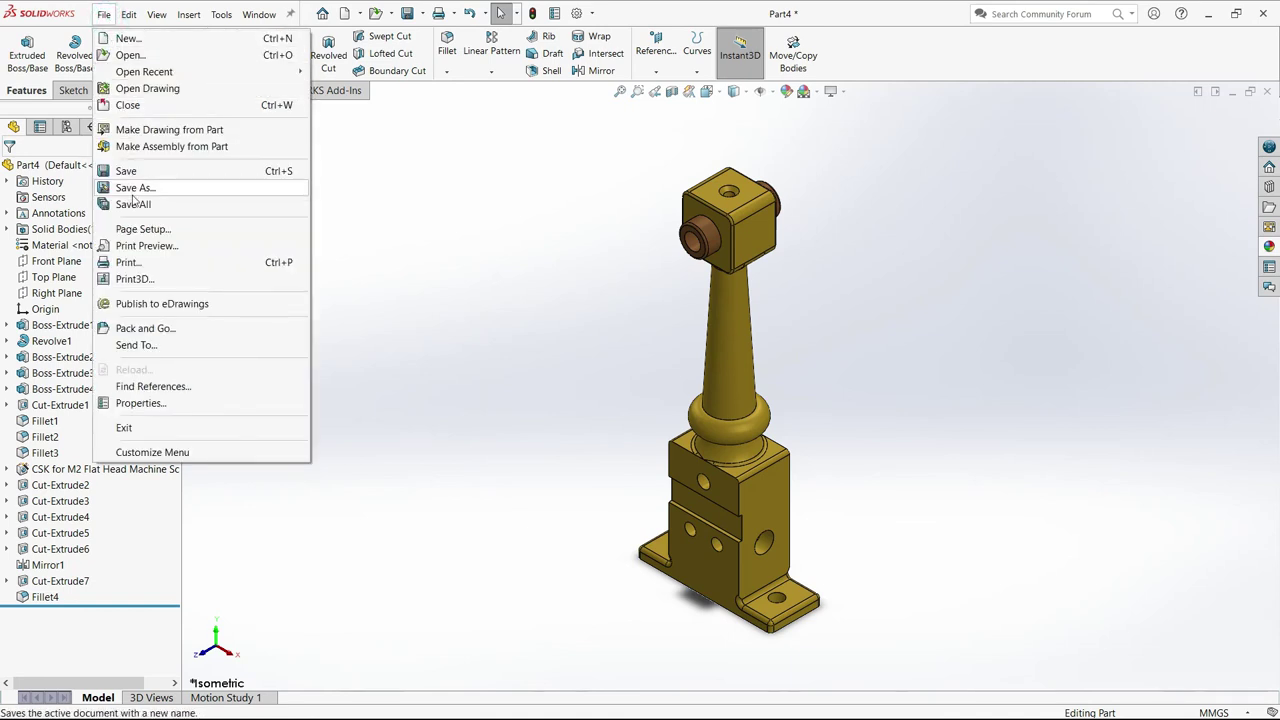
{"action": "left_click", "coordinate": [137, 191]}
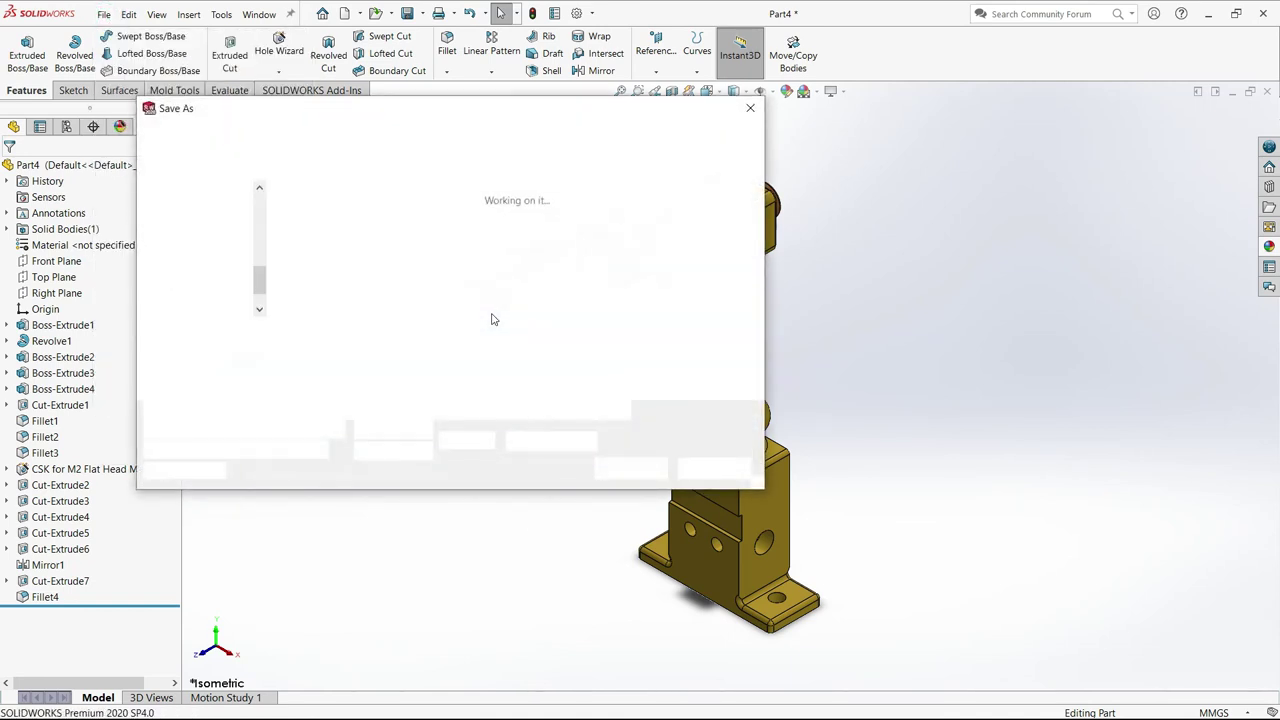
{"action": "type", "text": "Column"}
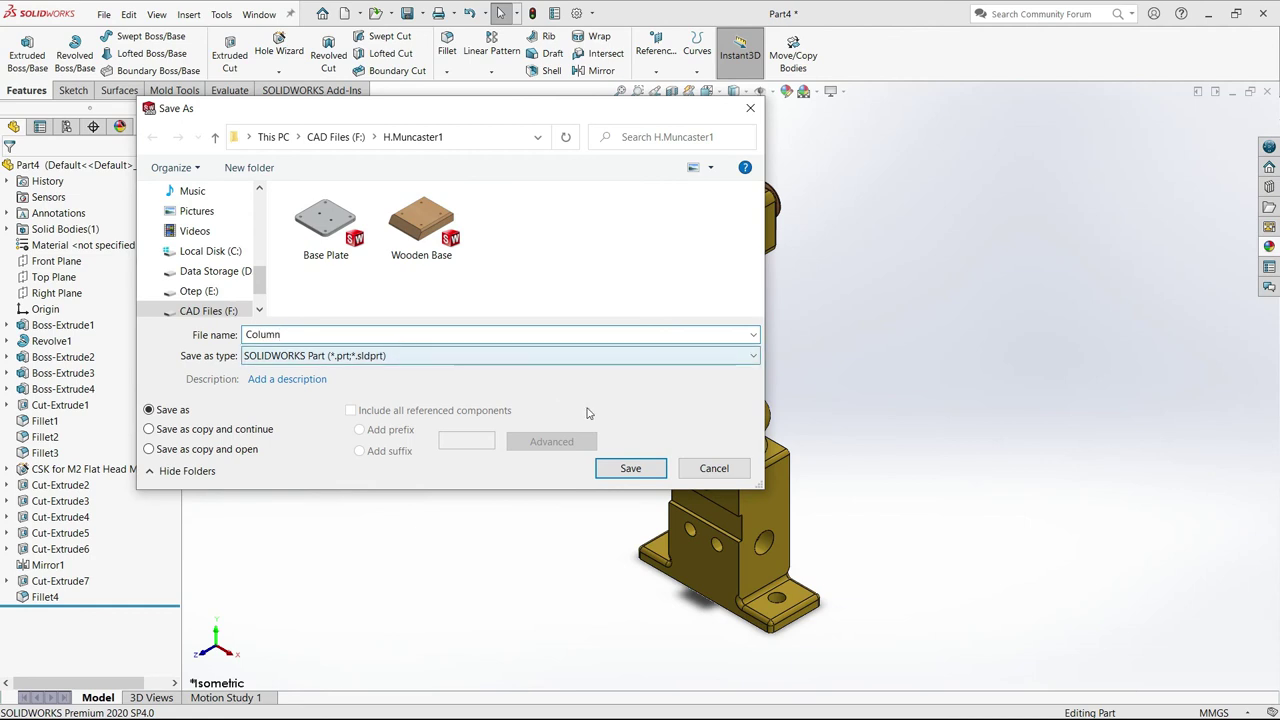
{"action": "left_click", "coordinate": [628, 469]}
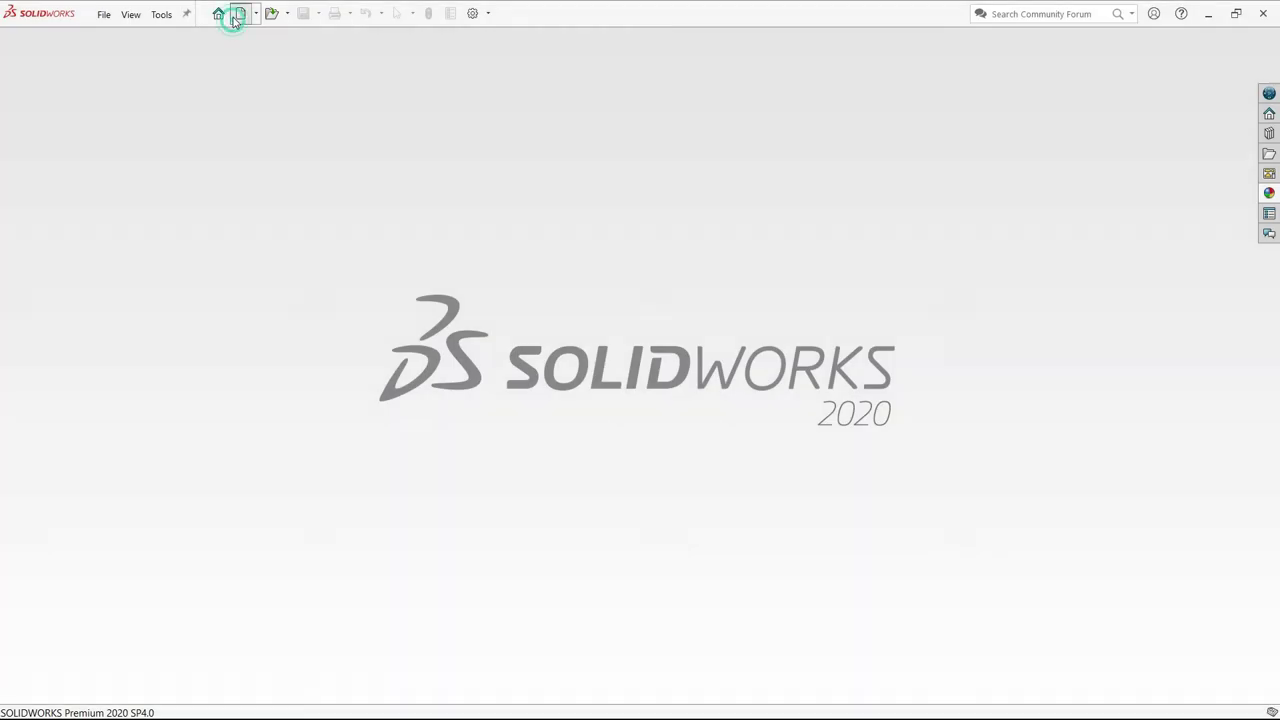
Create a new Part document from the New SOLIDWORKS Document dialog.
{"action": "left_click", "coordinate": [240, 13]}
{"action": "left_click", "coordinate": [484, 305]}
{"action": "left_click", "coordinate": [690, 446]}
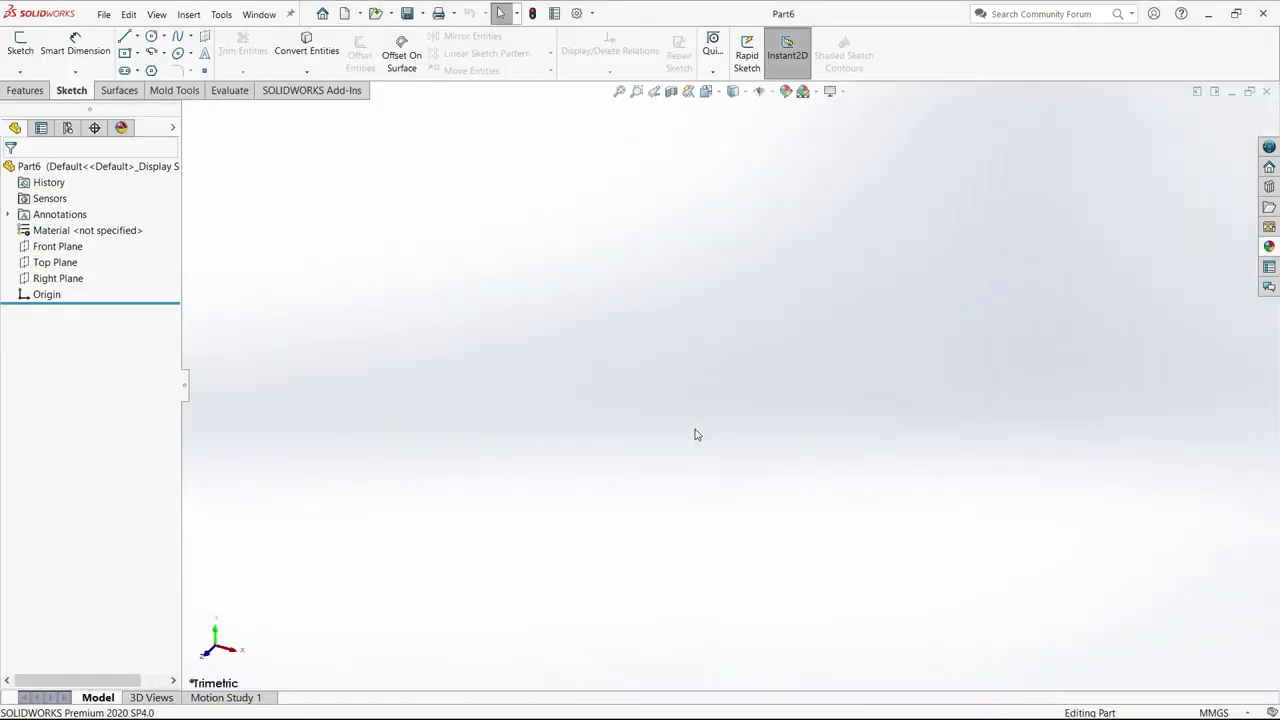
Start a Front Plane sketch and draw a center rectangle from the origin.
{"action": "left_click", "coordinate": [18, 44]}
{"action": "left_click", "coordinate": [521, 216]}
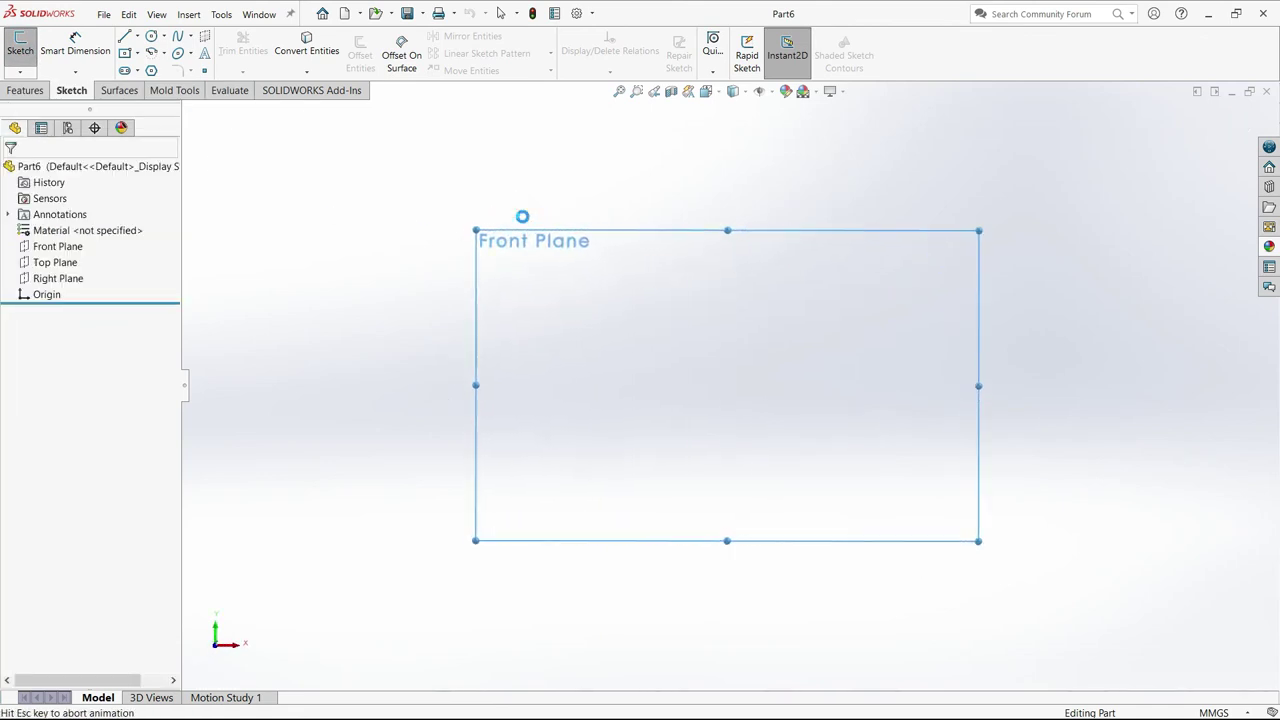
{"action": "left_click", "coordinate": [137, 54]}
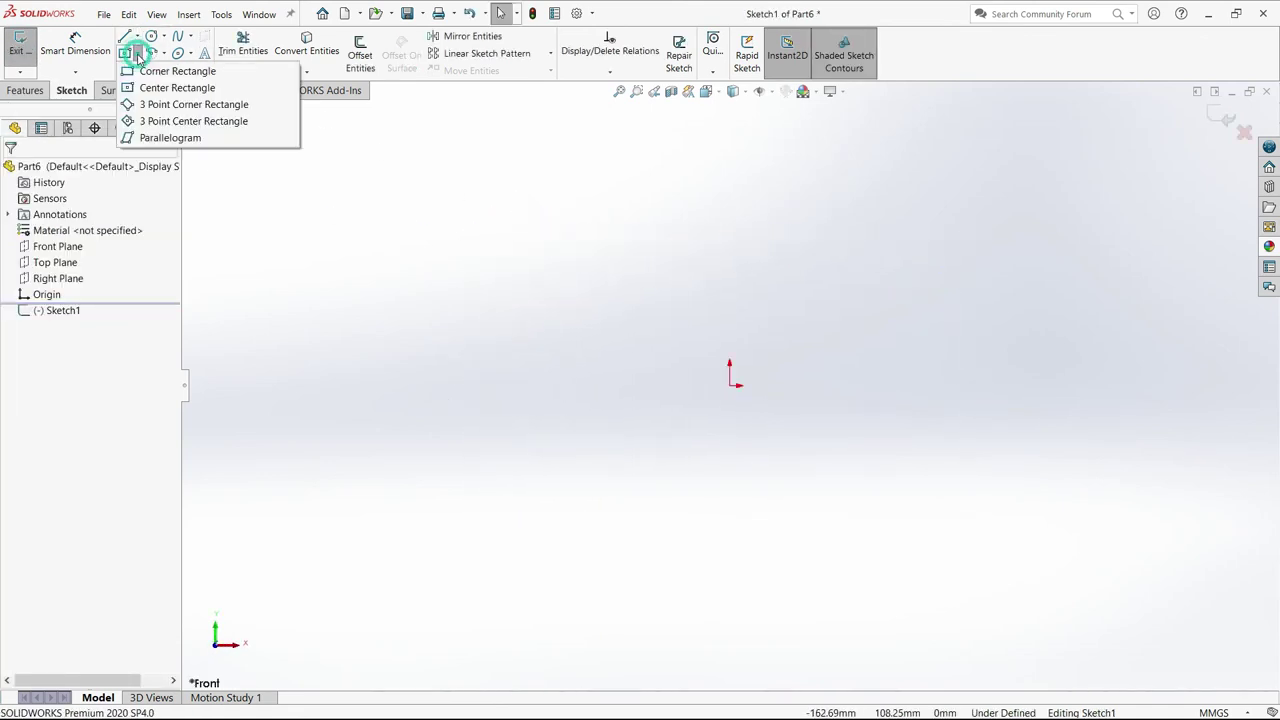
{"action": "left_click", "coordinate": [140, 88]}
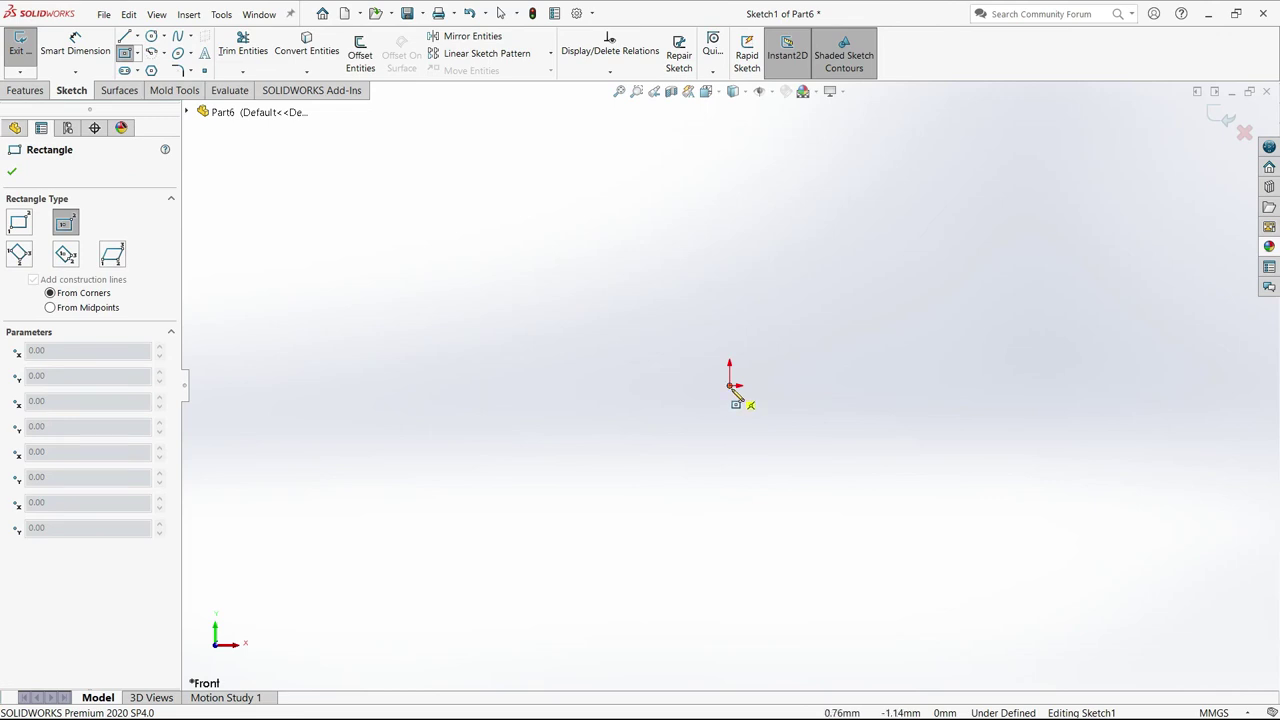
{"action": "left_click", "coordinate": [731, 386]}
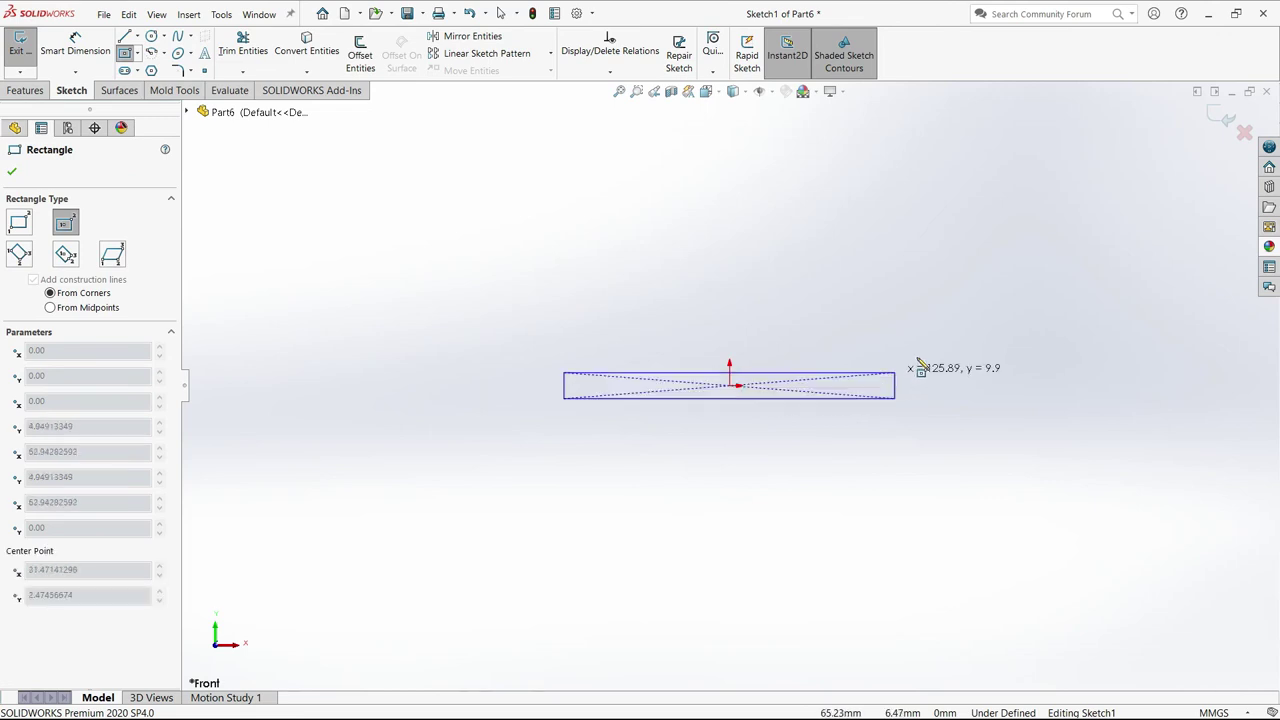
{"action": "left_click", "coordinate": [1045, 331]}
Dimension the rectangle to 10 mm high and 62 mm wide.
{"action": "left_click", "coordinate": [80, 45]}
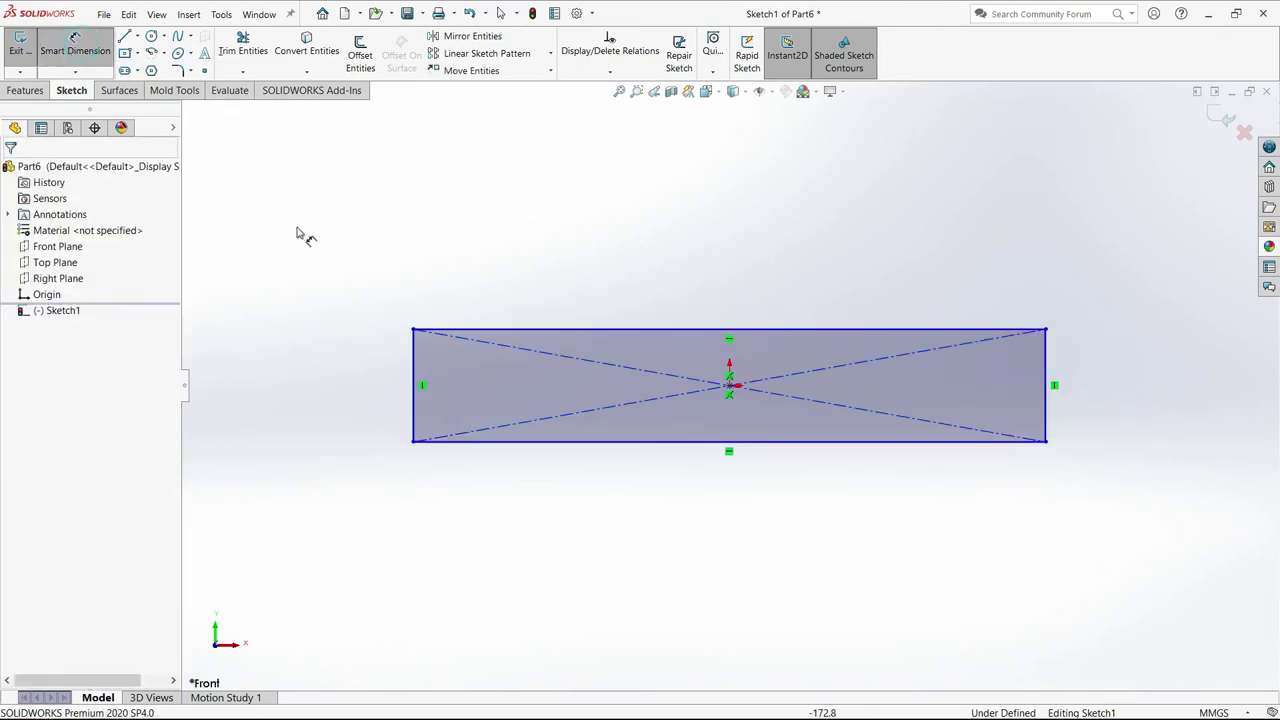
{"action": "left_click", "coordinate": [412, 362]}
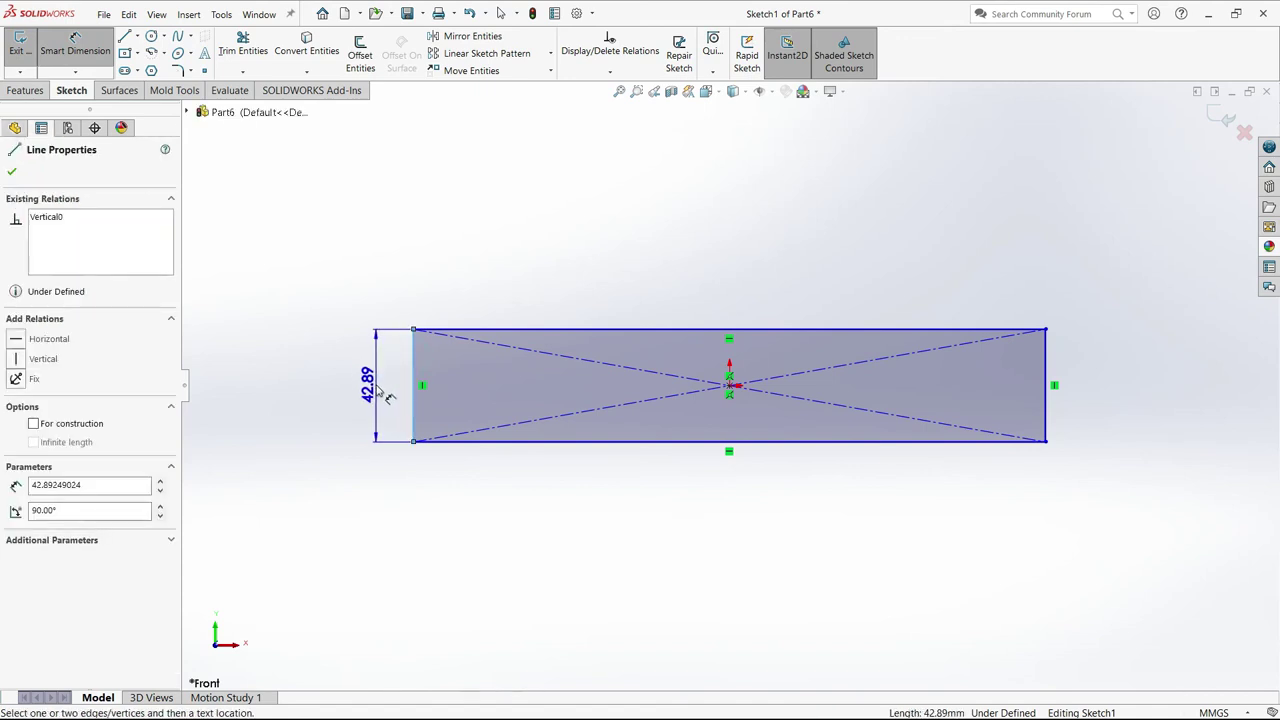
{"action": "left_click", "coordinate": [379, 391]}
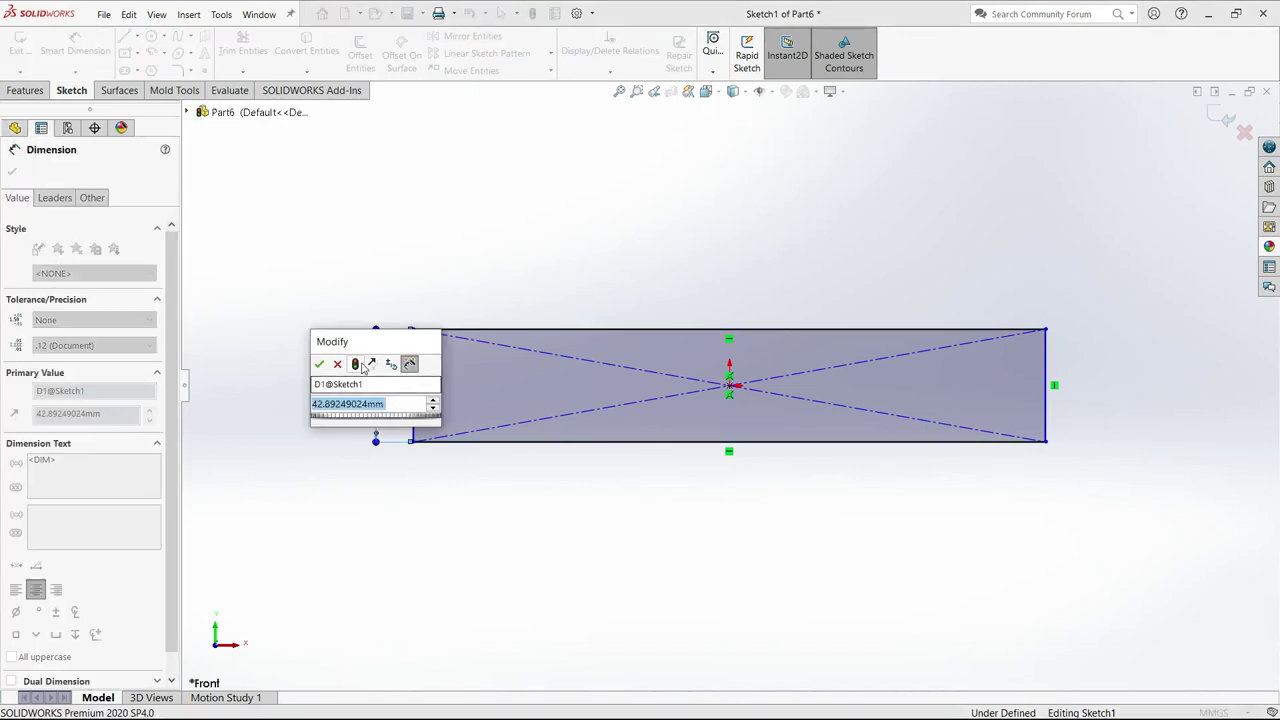
{"action": "type", "text": "10"}
{"action": "left_click", "coordinate": [319, 364]}
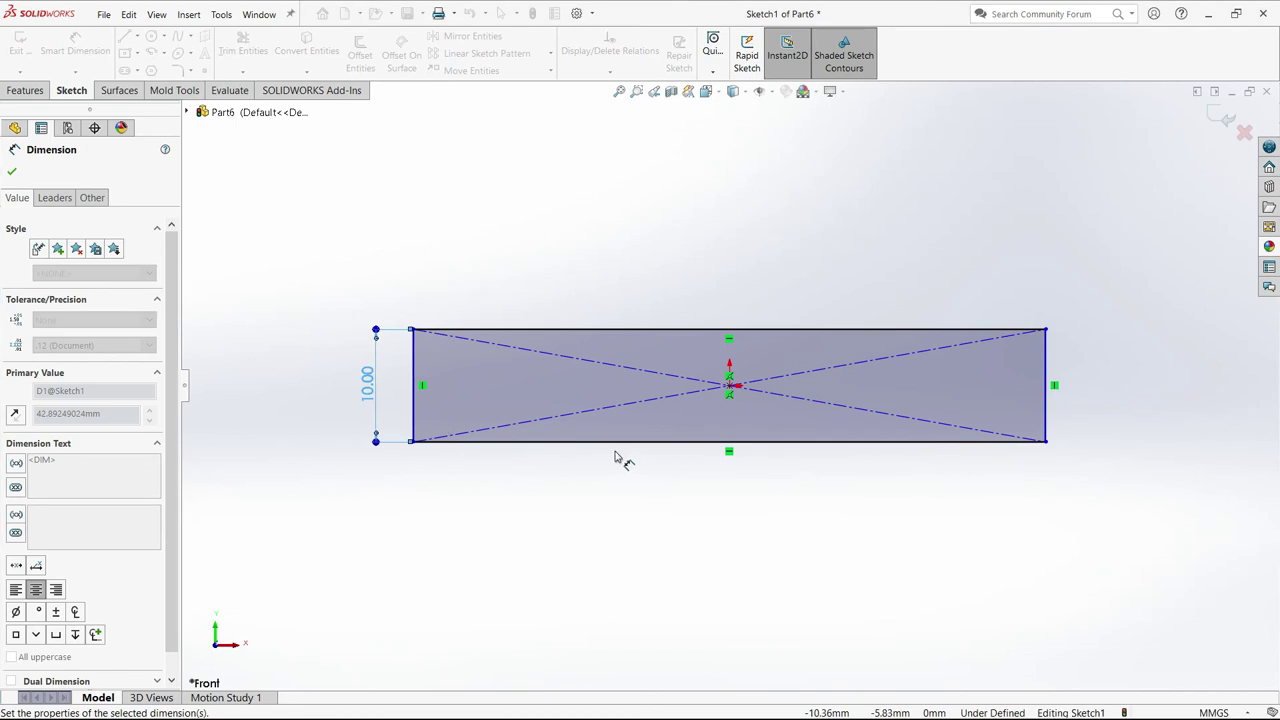
{"action": "left_click", "coordinate": [624, 445]}
{"action": "left_click", "coordinate": [742, 515]}
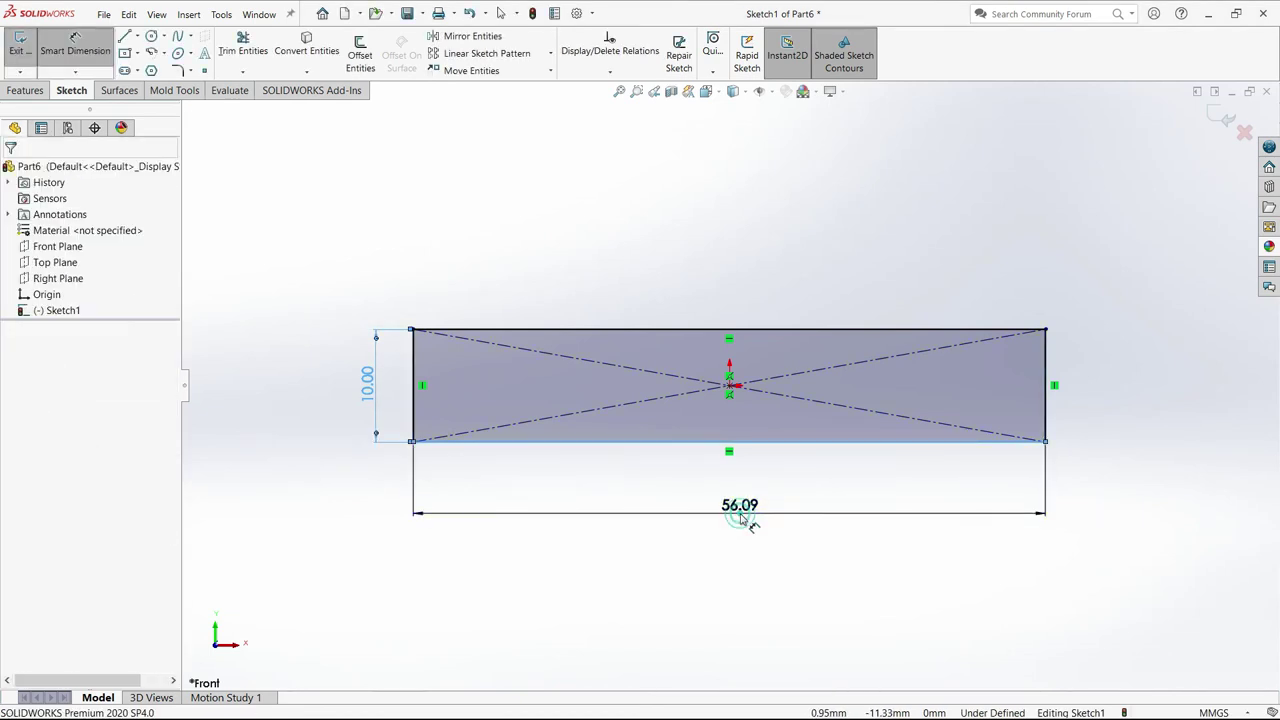
{"action": "type", "text": "62"}
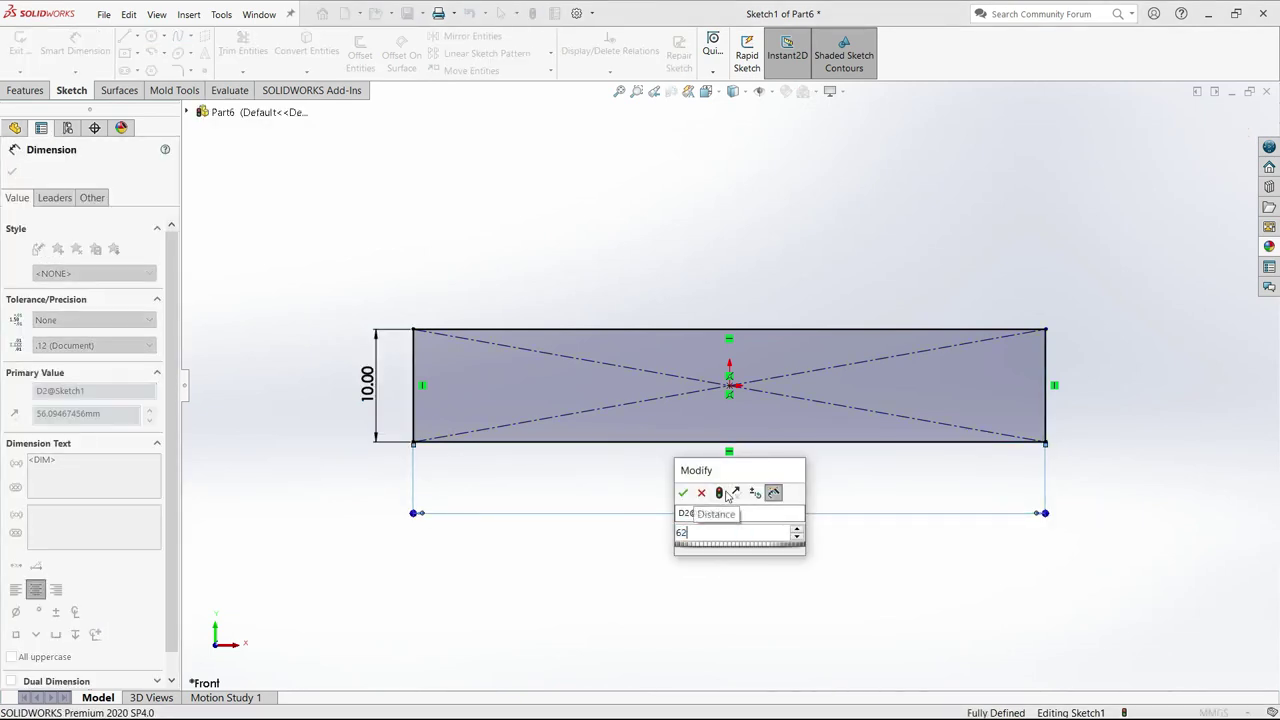
{"action": "key", "text": "Return"}
Draw a horizontal centerline between the midpoints of the rectangle's left and right sides.
{"action": "left_click", "coordinate": [137, 36]}
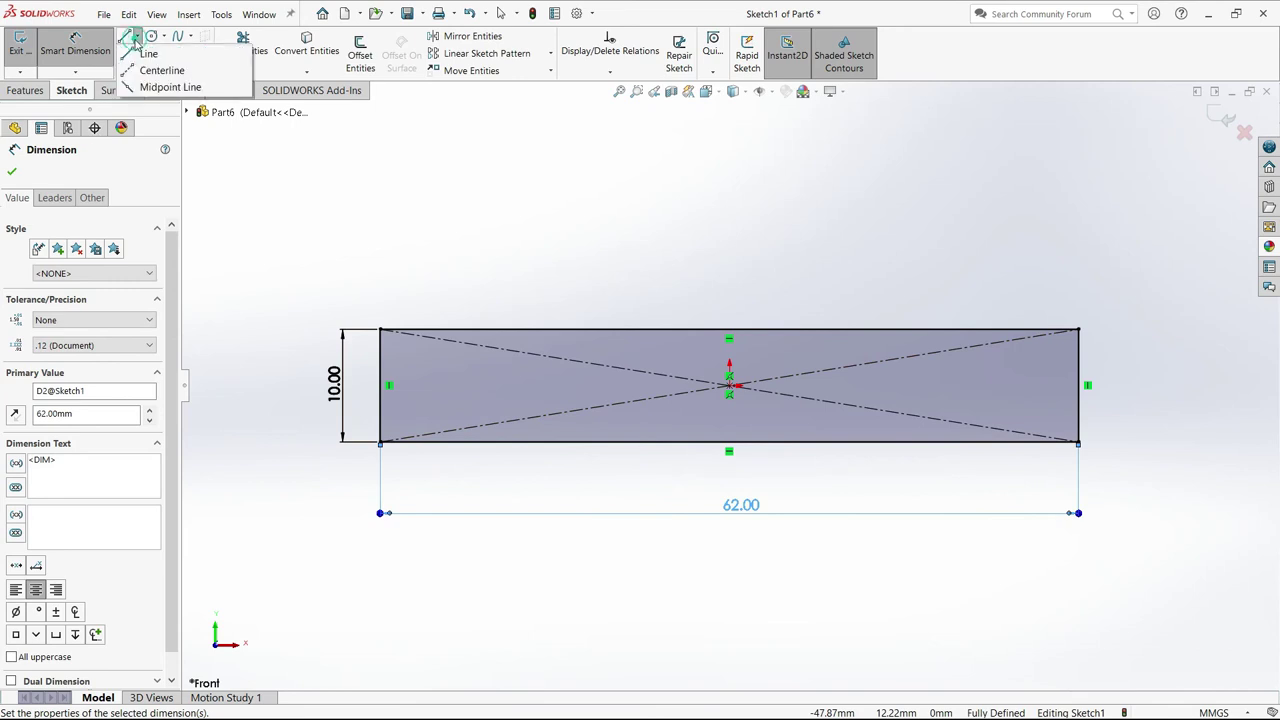
{"action": "left_click", "coordinate": [160, 68]}
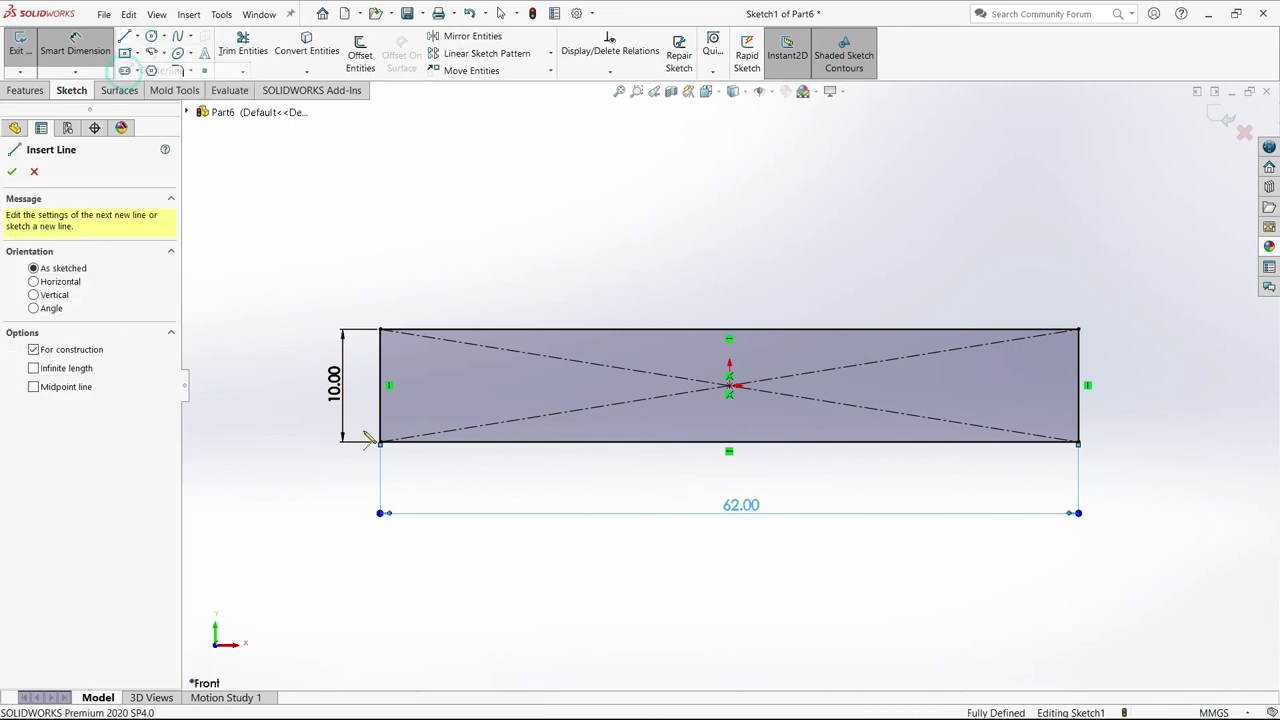
{"action": "left_click", "coordinate": [388, 386]}
{"action": "left_click", "coordinate": [1080, 386]}
{"action": "right_click", "coordinate": [712, 157]}
{"action": "left_click", "coordinate": [731, 217]}
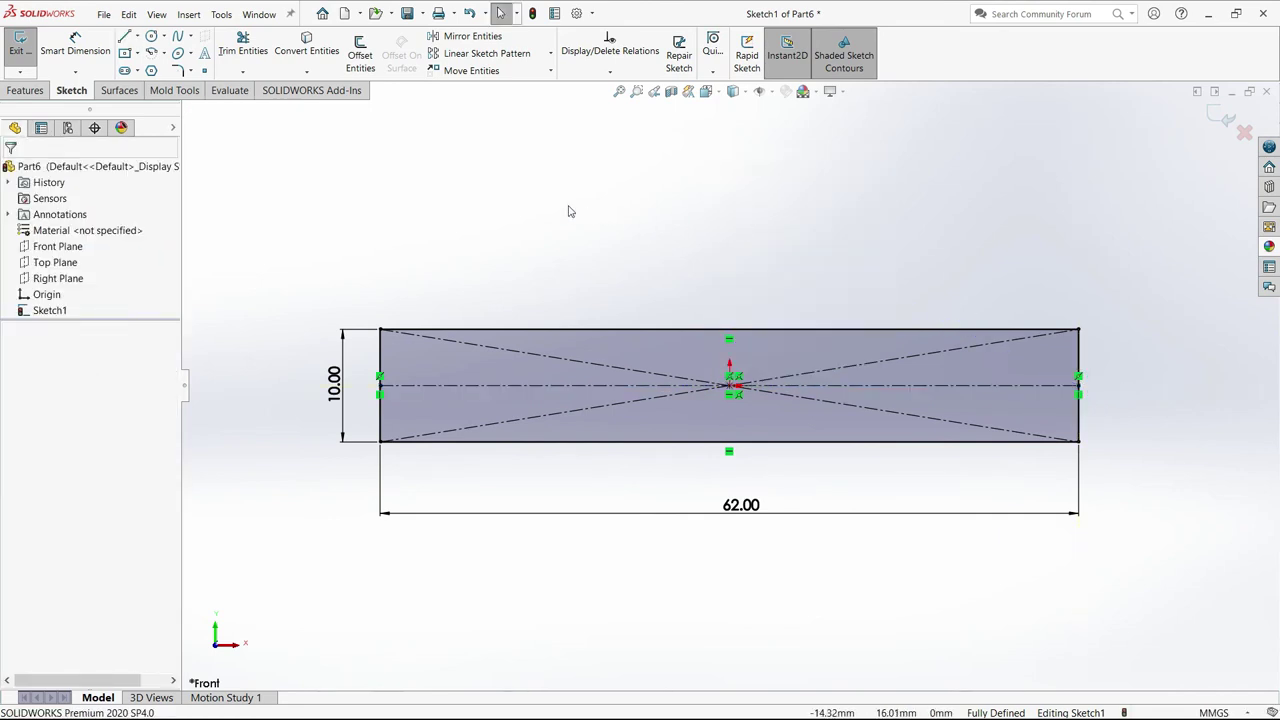
{"action": "left_click", "coordinate": [152, 36]}
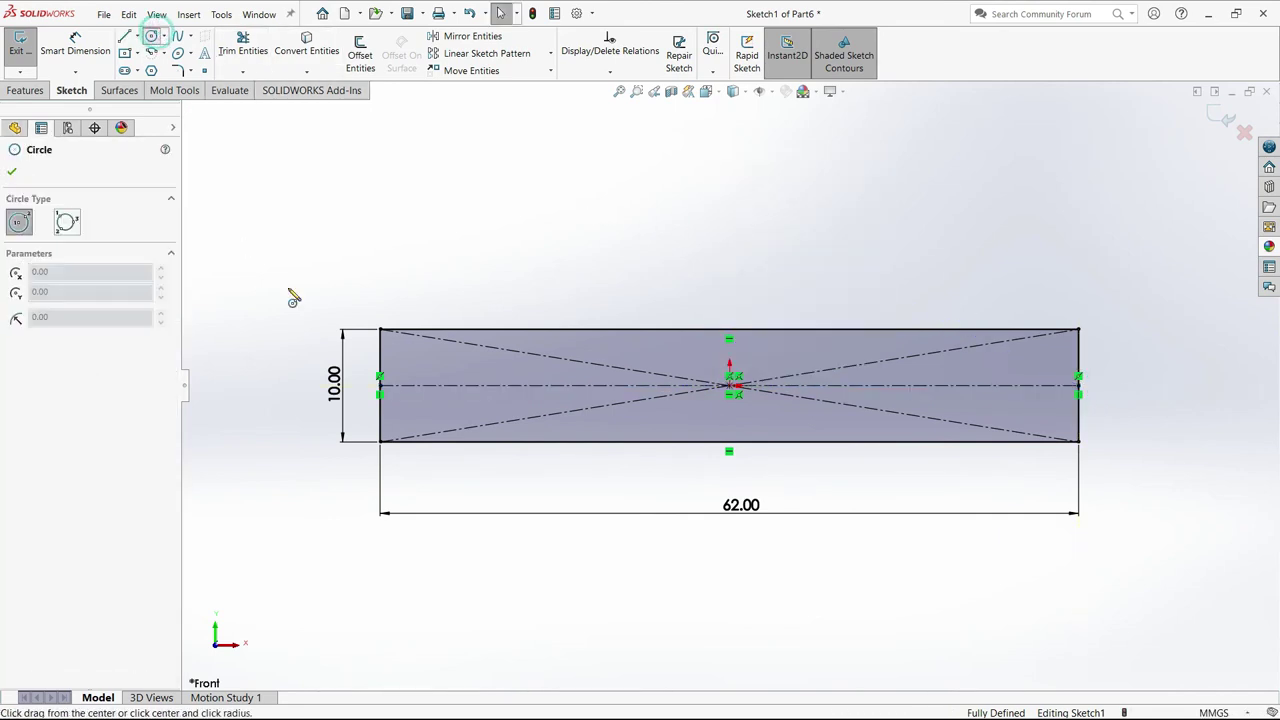
Draw two circles on the centerline, one near each end of the plate.
{"action": "left_click", "coordinate": [425, 386]}
{"action": "left_click", "coordinate": [438, 403]}
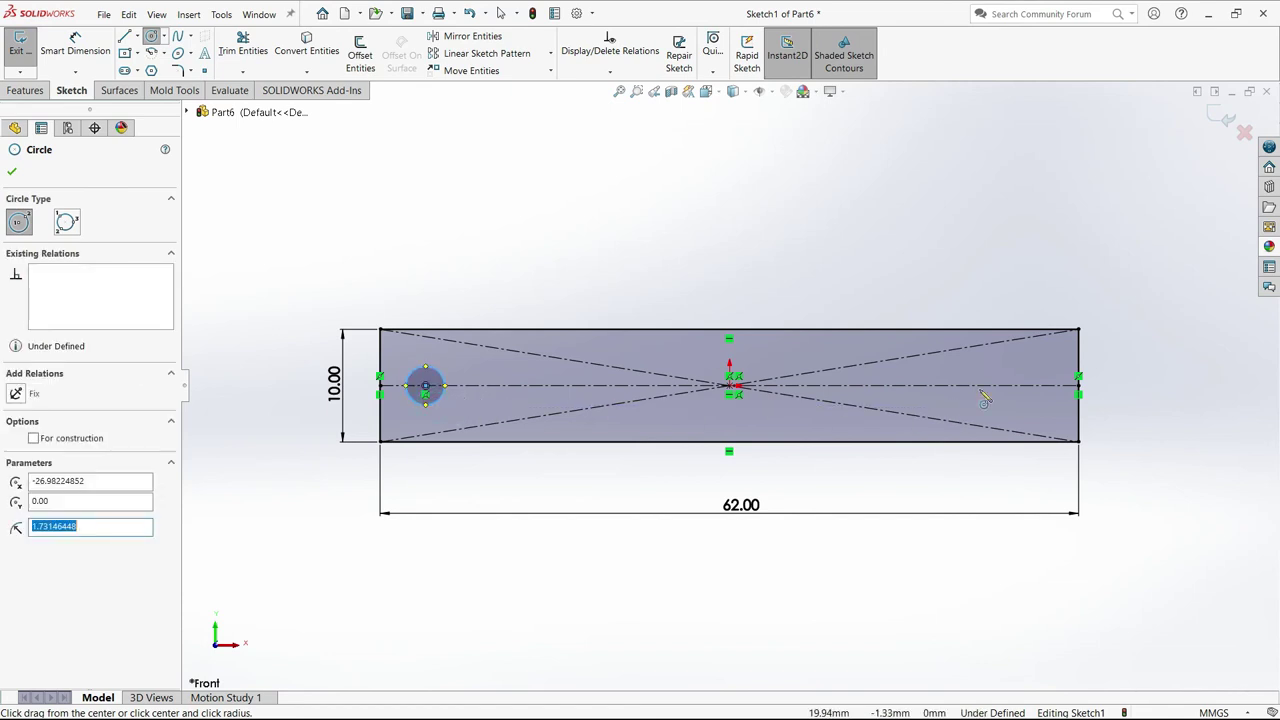
{"action": "left_click", "coordinate": [1017, 386]}
{"action": "left_click", "coordinate": [1038, 408]}
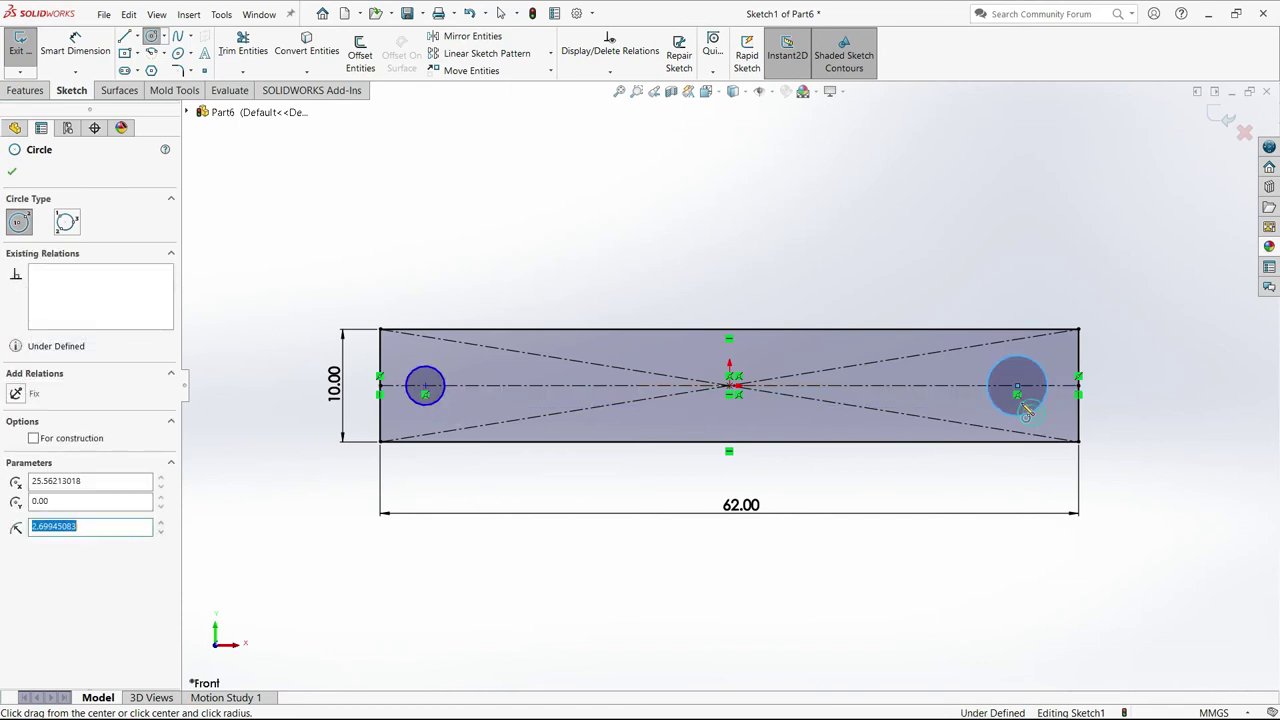
Dimension each circle centre 5 mm from its nearest plate end.
{"action": "left_click", "coordinate": [78, 50]}
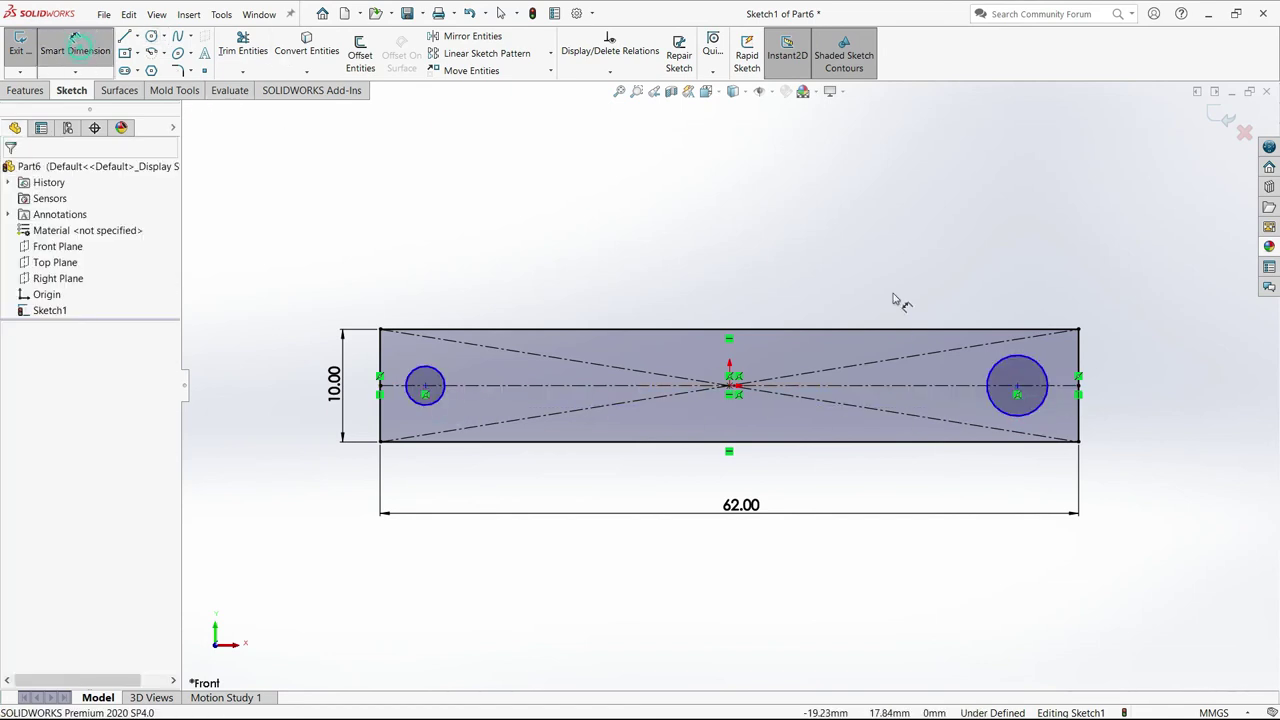
{"action": "left_click", "coordinate": [1017, 387]}
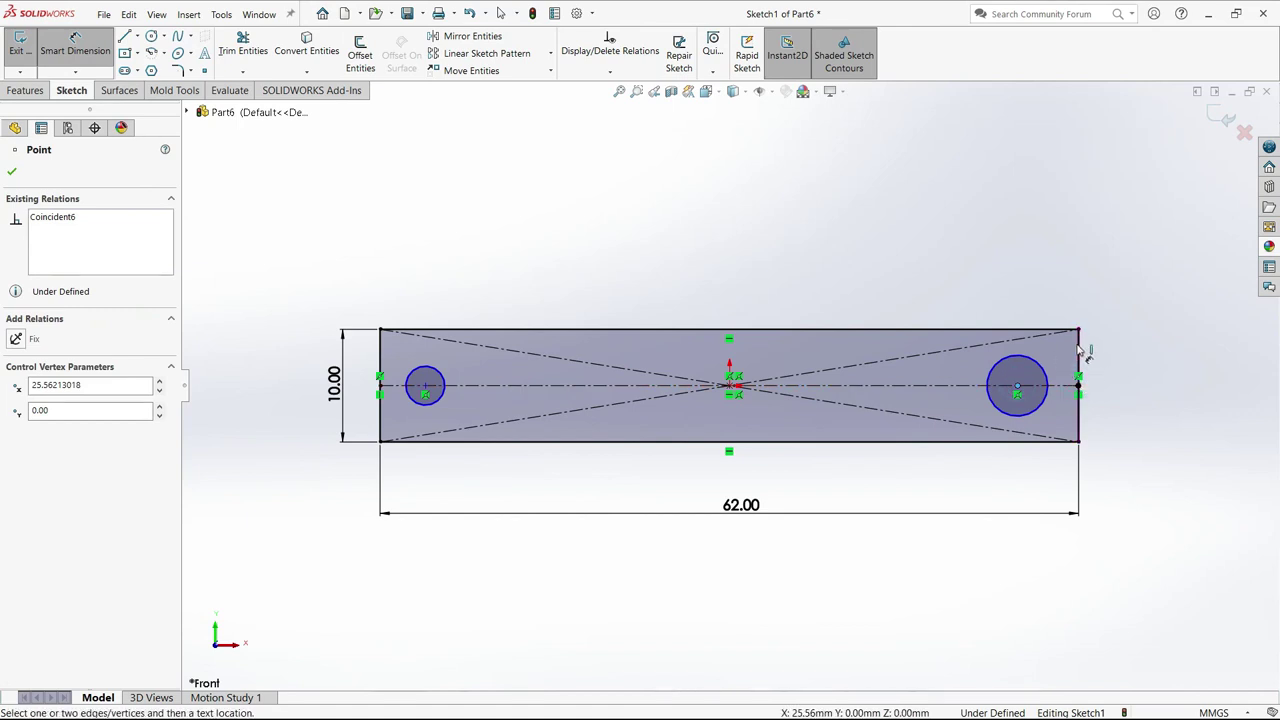
{"action": "left_click", "coordinate": [1078, 348]}
{"action": "left_click", "coordinate": [1050, 290]}
{"action": "type", "text": "5"}
{"action": "key", "text": "Return"}
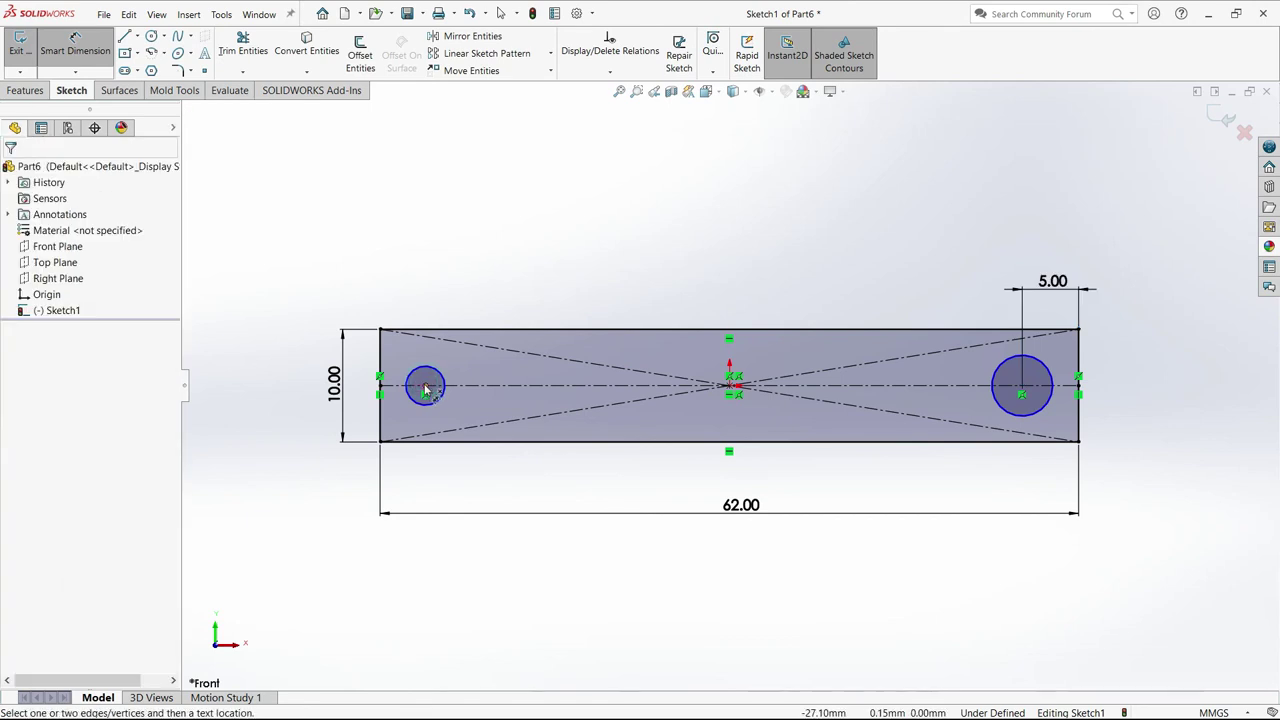
{"action": "left_click", "coordinate": [426, 389]}
{"action": "left_click", "coordinate": [381, 367]}
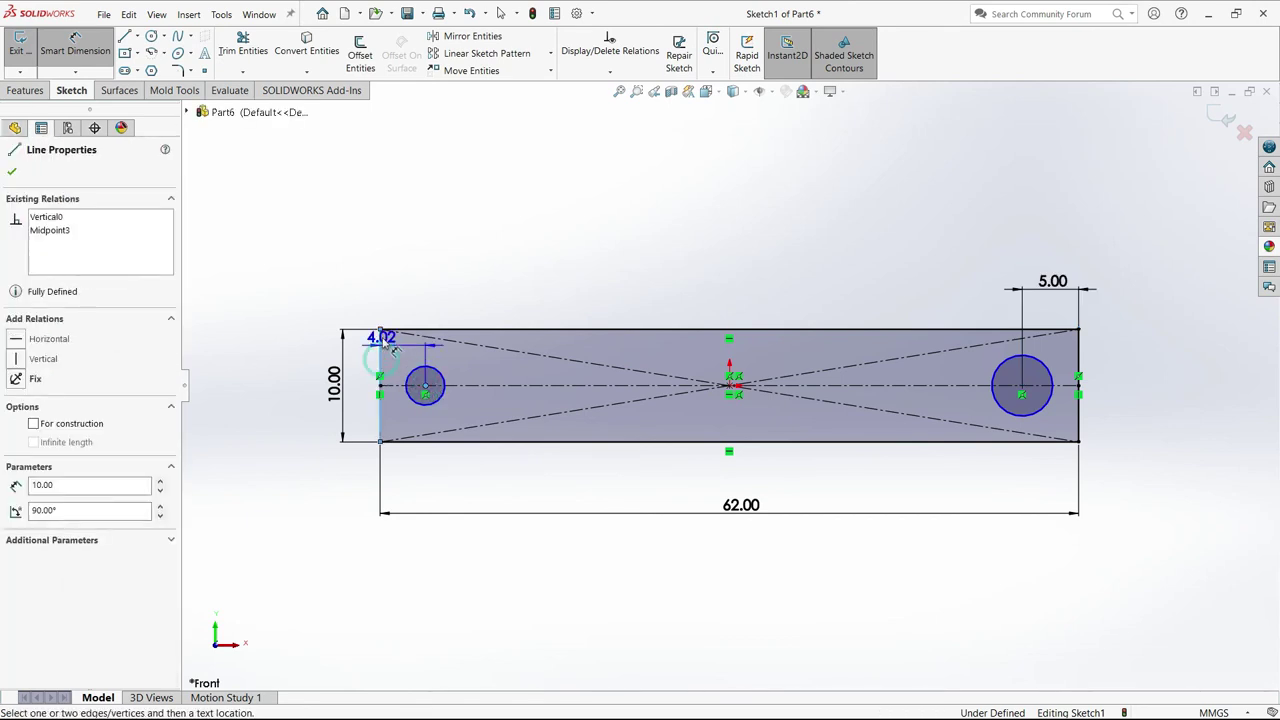
{"action": "left_click", "coordinate": [421, 281]}
{"action": "type", "text": "5"}
{"action": "key", "text": "Return"}
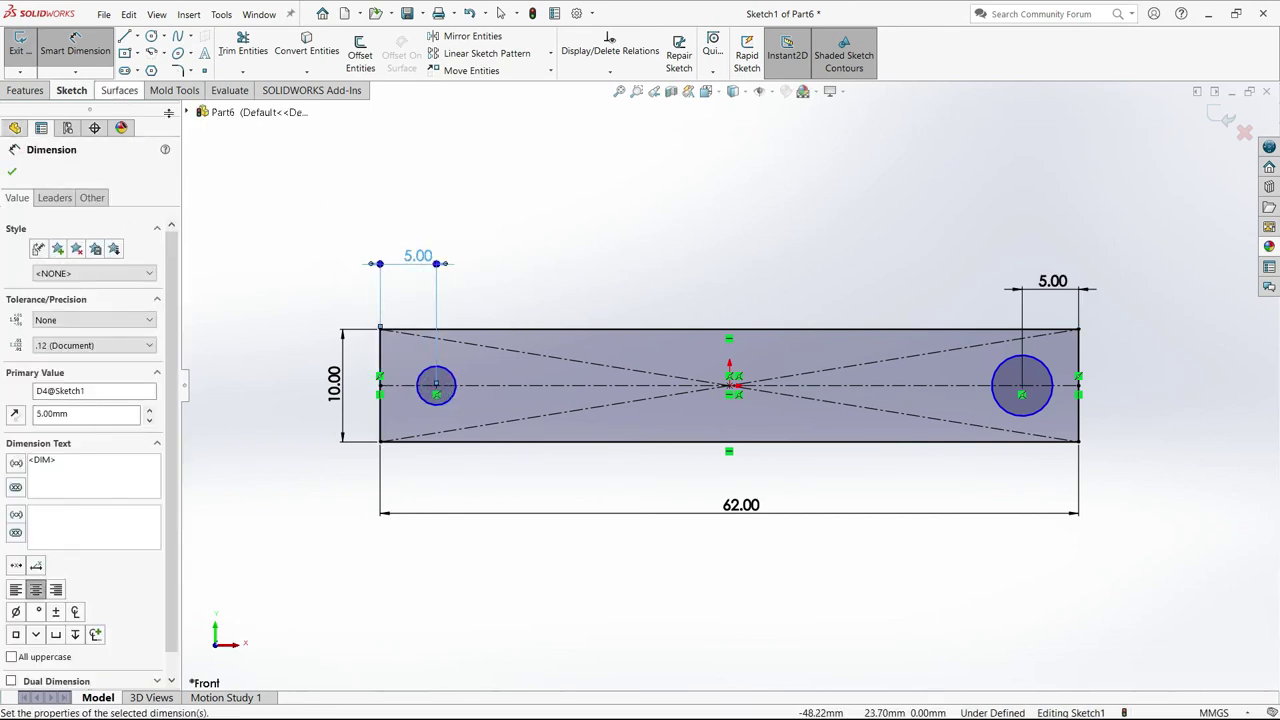
Set the right circle's diameter to 3 mm.
{"action": "left_click", "coordinate": [1050, 373]}
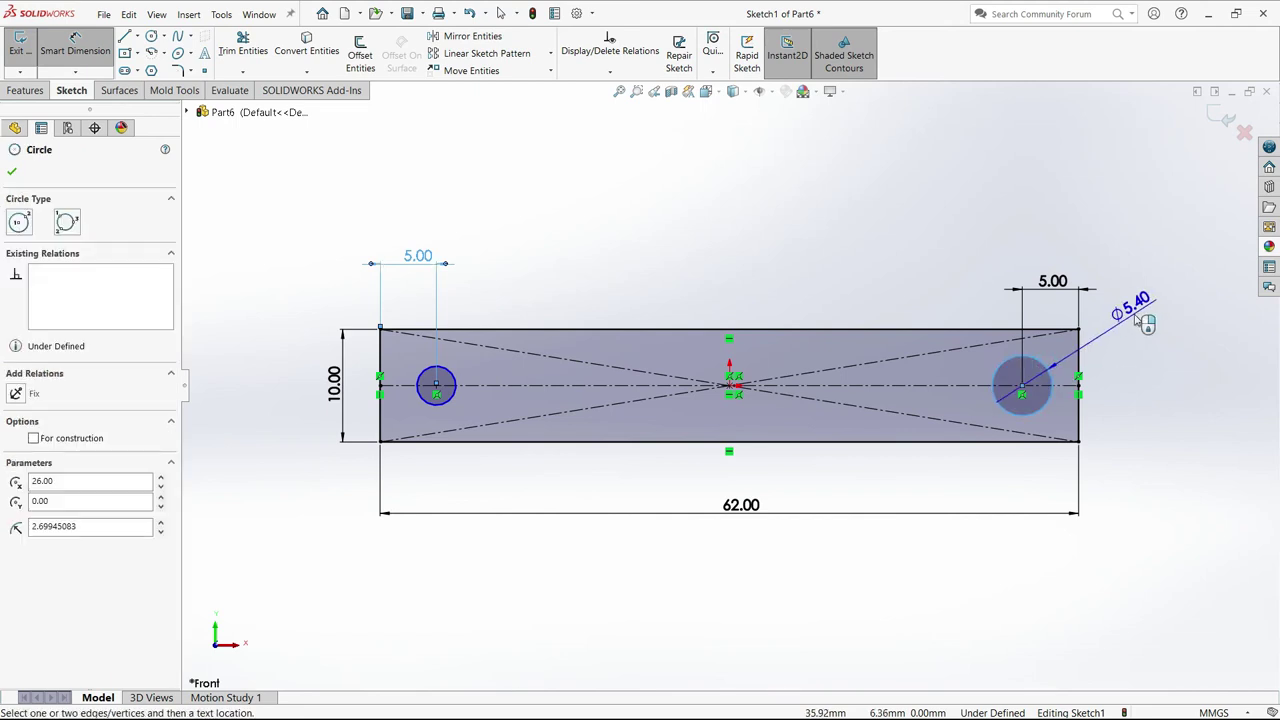
{"action": "left_click", "coordinate": [1137, 317]}
{"action": "type", "text": "3"}
{"action": "key", "text": "Return"}
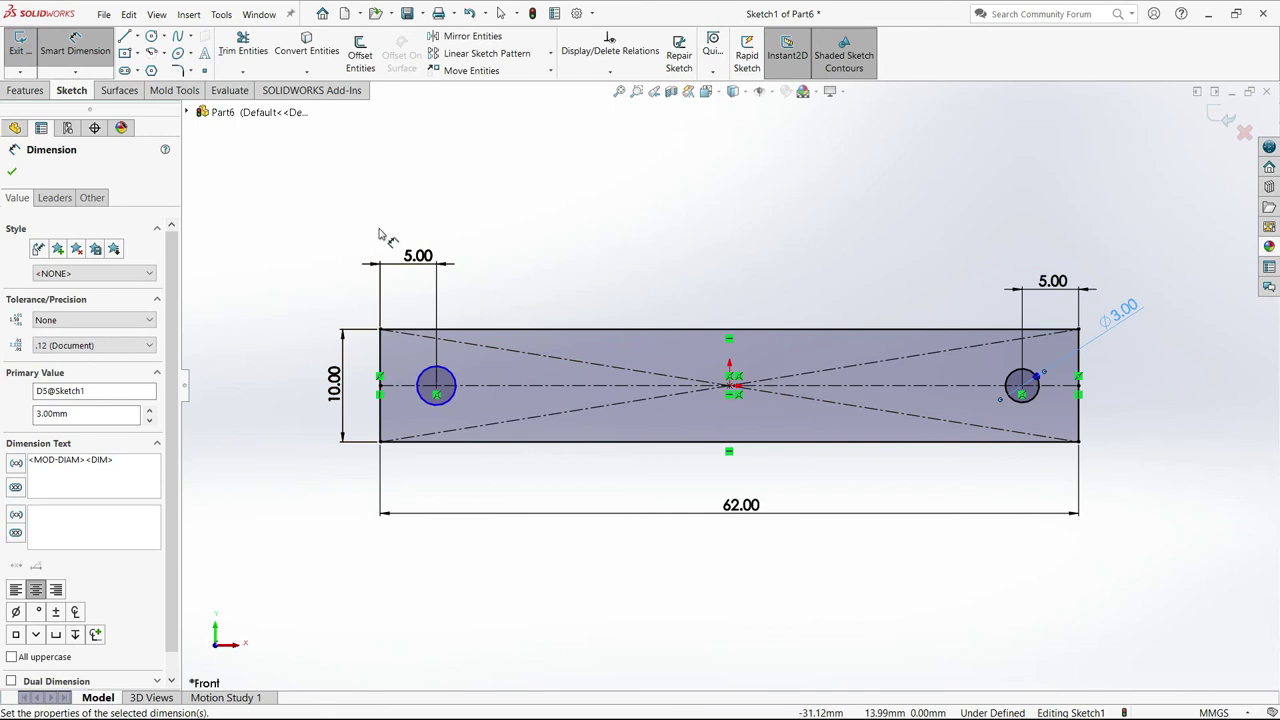
Add an Equal relation between the two circles.
{"action": "left_click", "coordinate": [610, 72]}
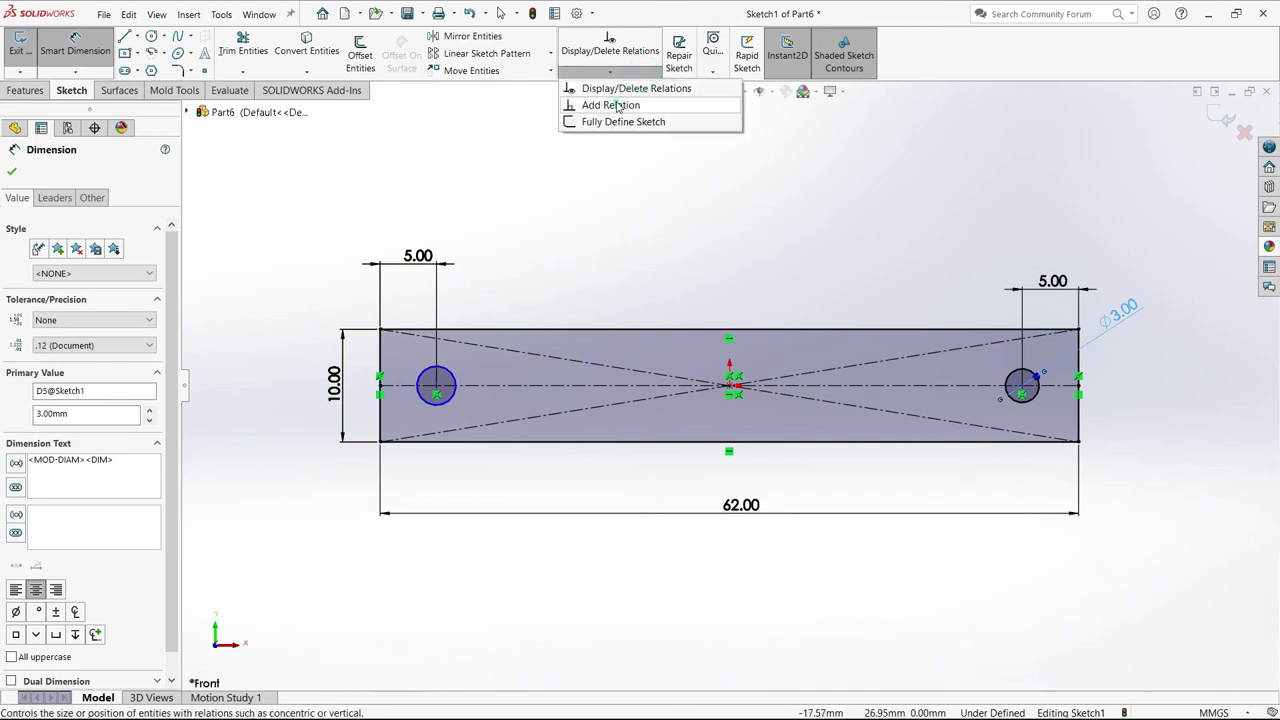
{"action": "left_click", "coordinate": [615, 103]}
{"action": "left_click", "coordinate": [455, 377]}
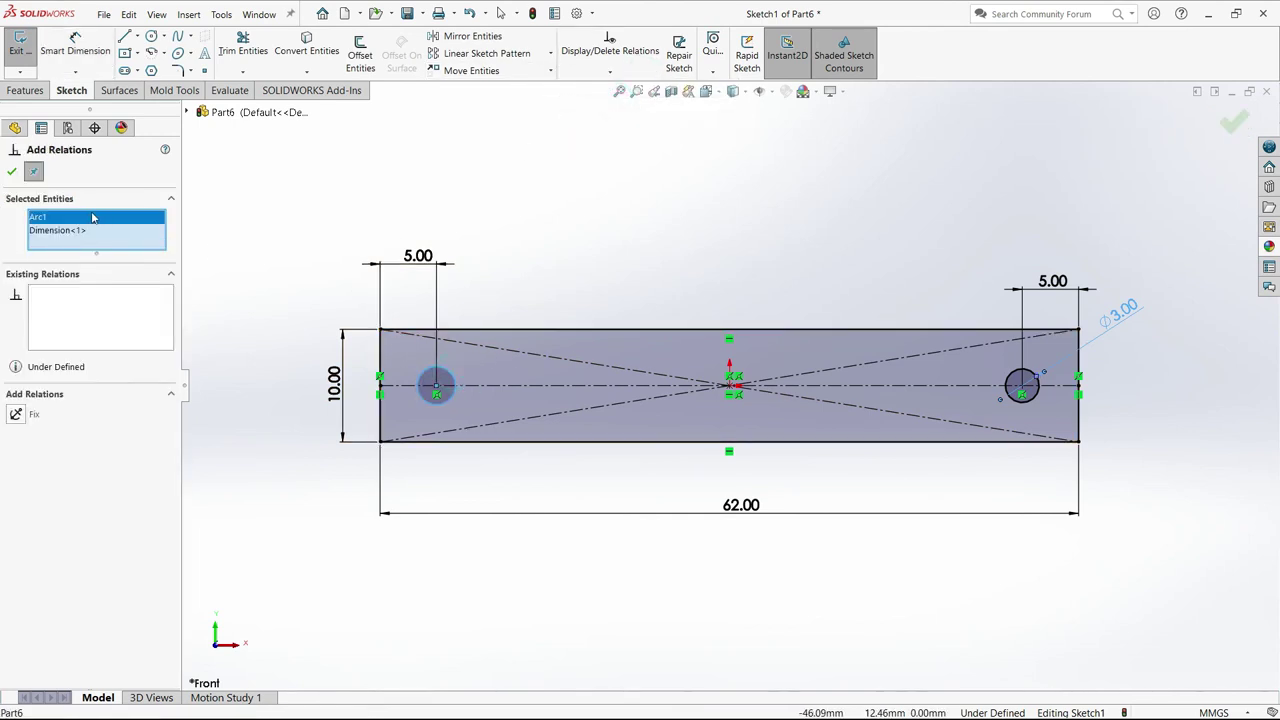
{"action": "left_click", "coordinate": [79, 231]}
{"action": "right_click", "coordinate": [79, 231]}
{"action": "left_click", "coordinate": [104, 253]}
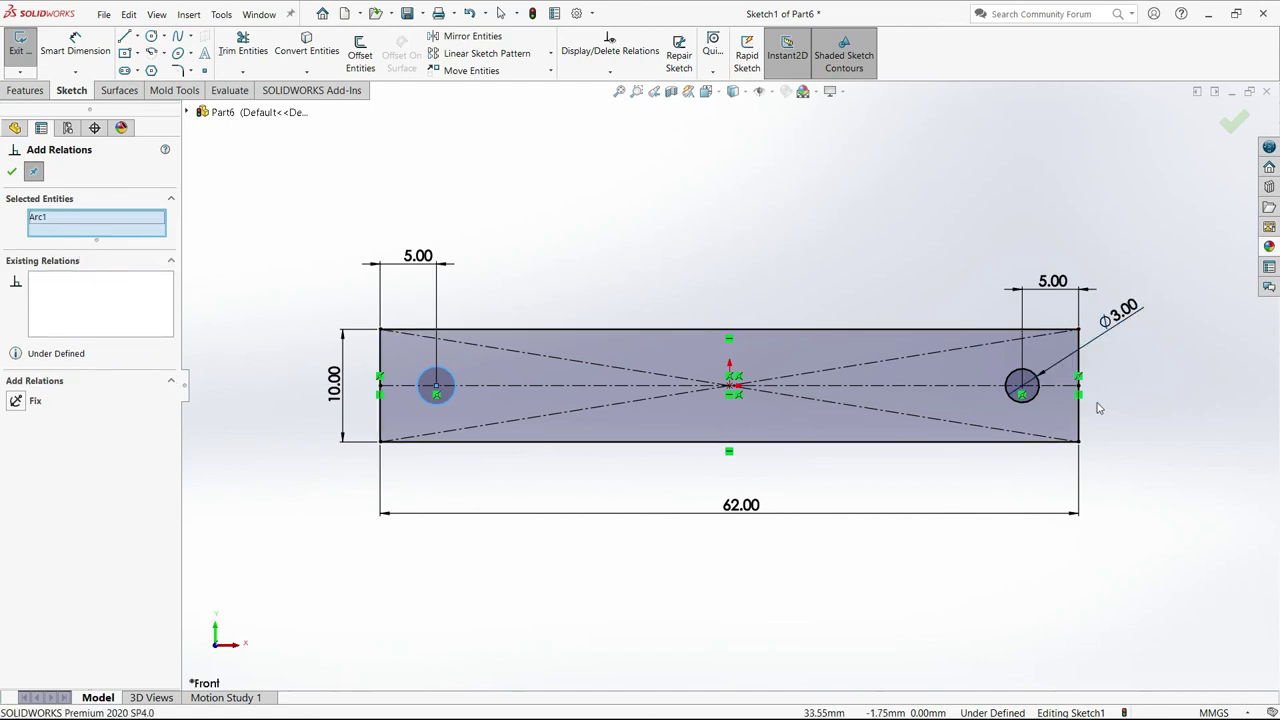
{"action": "left_click", "coordinate": [1040, 396]}
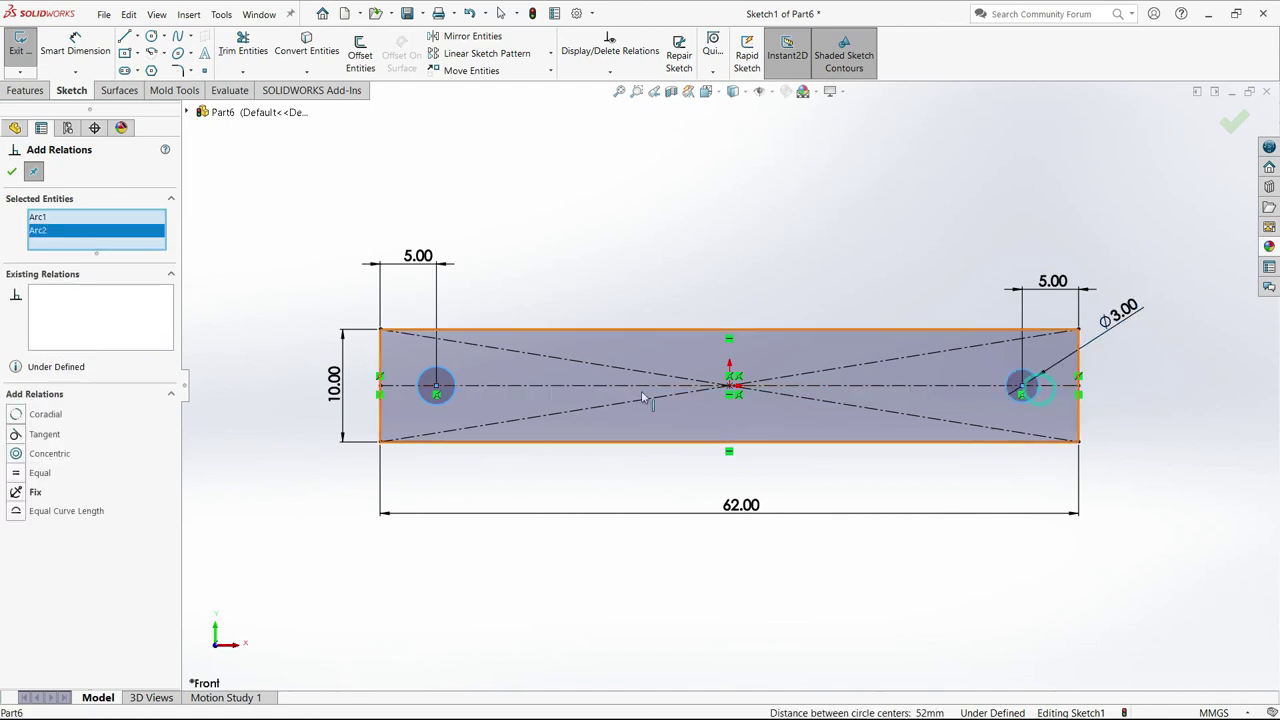
{"action": "left_click", "coordinate": [17, 472]}
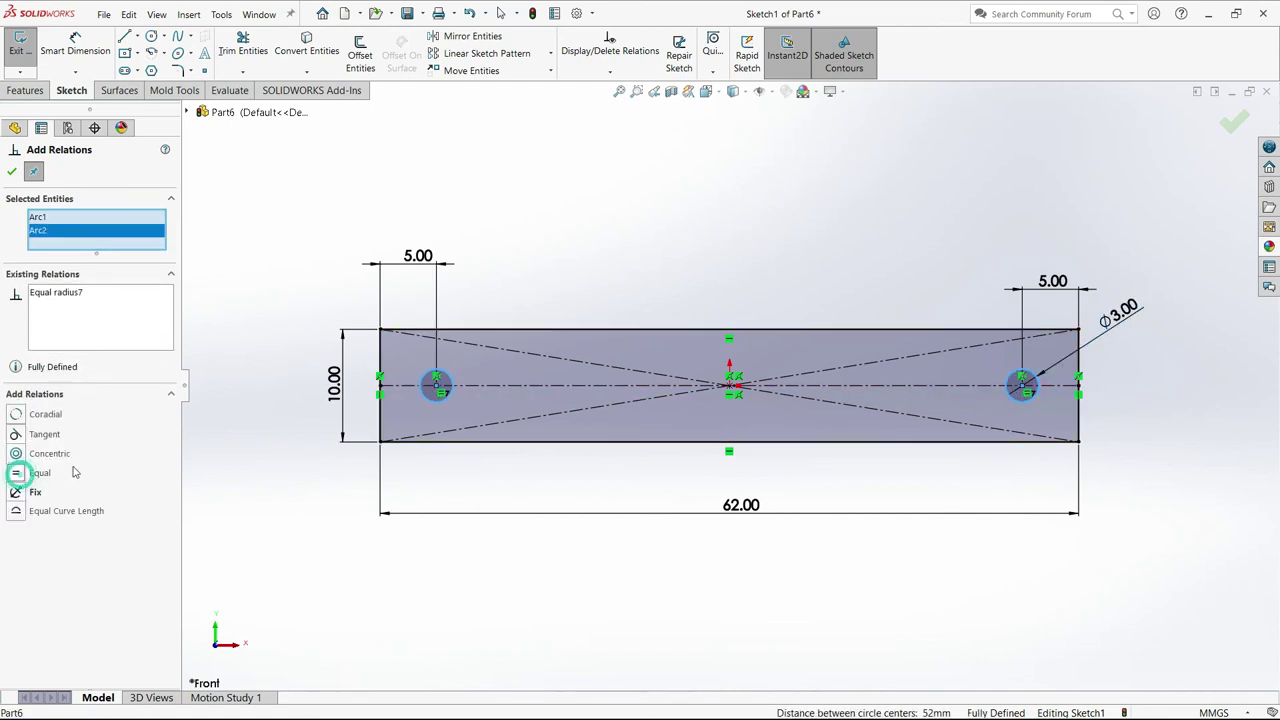
{"action": "left_click", "coordinate": [10, 172]}
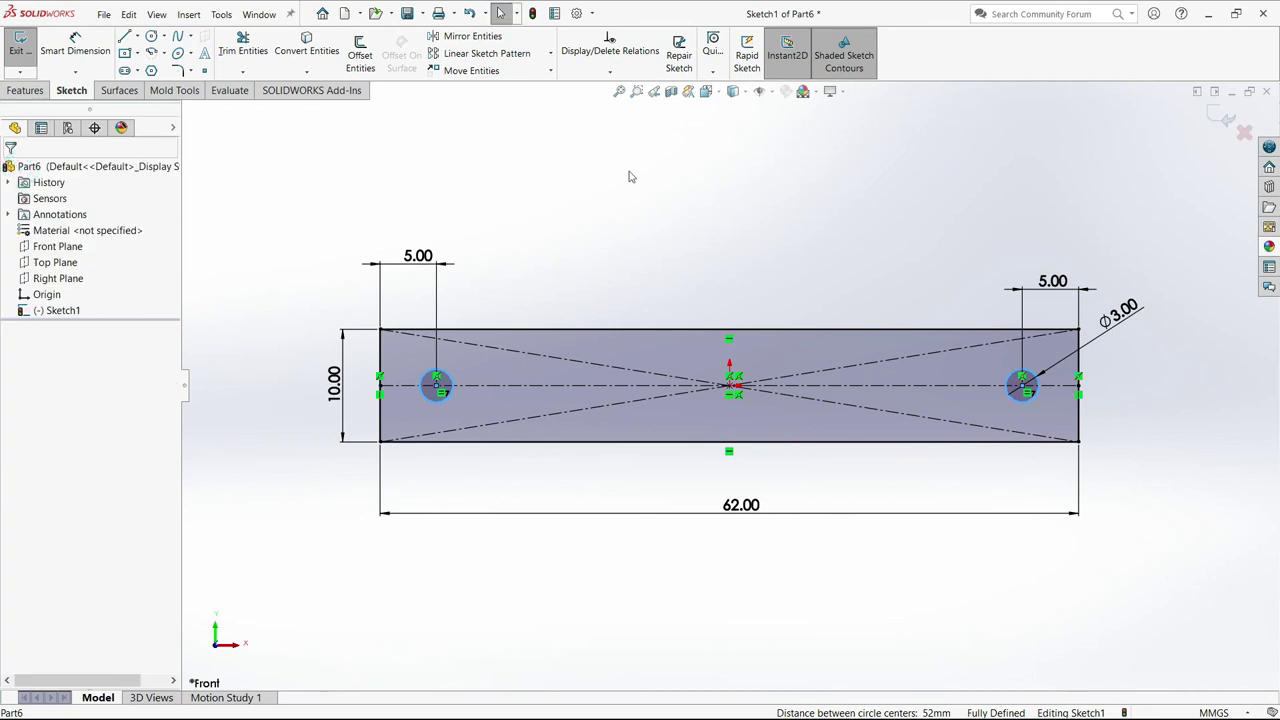
Extrude the sketch 1 mm into a plate with Extruded Boss/Base.
{"action": "left_click", "coordinate": [26, 90]}
{"action": "left_click", "coordinate": [27, 50]}
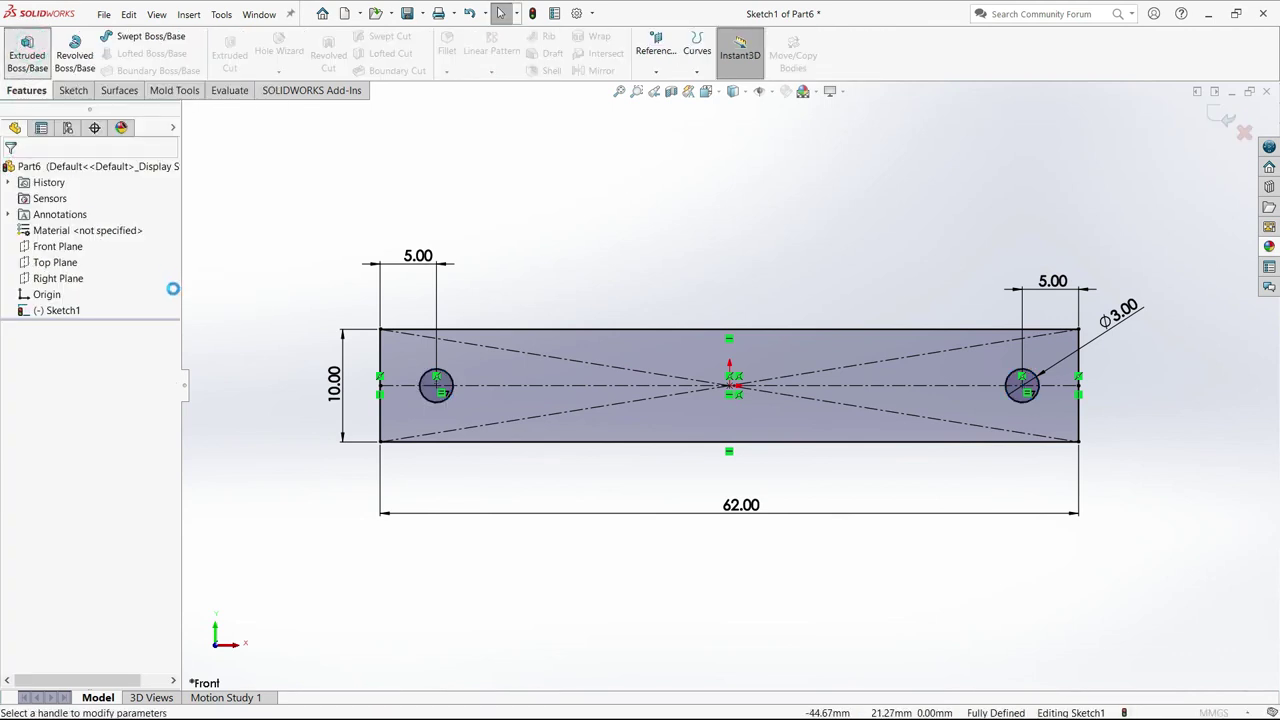
{"action": "type", "text": "1"}
{"action": "key", "text": "Return"}
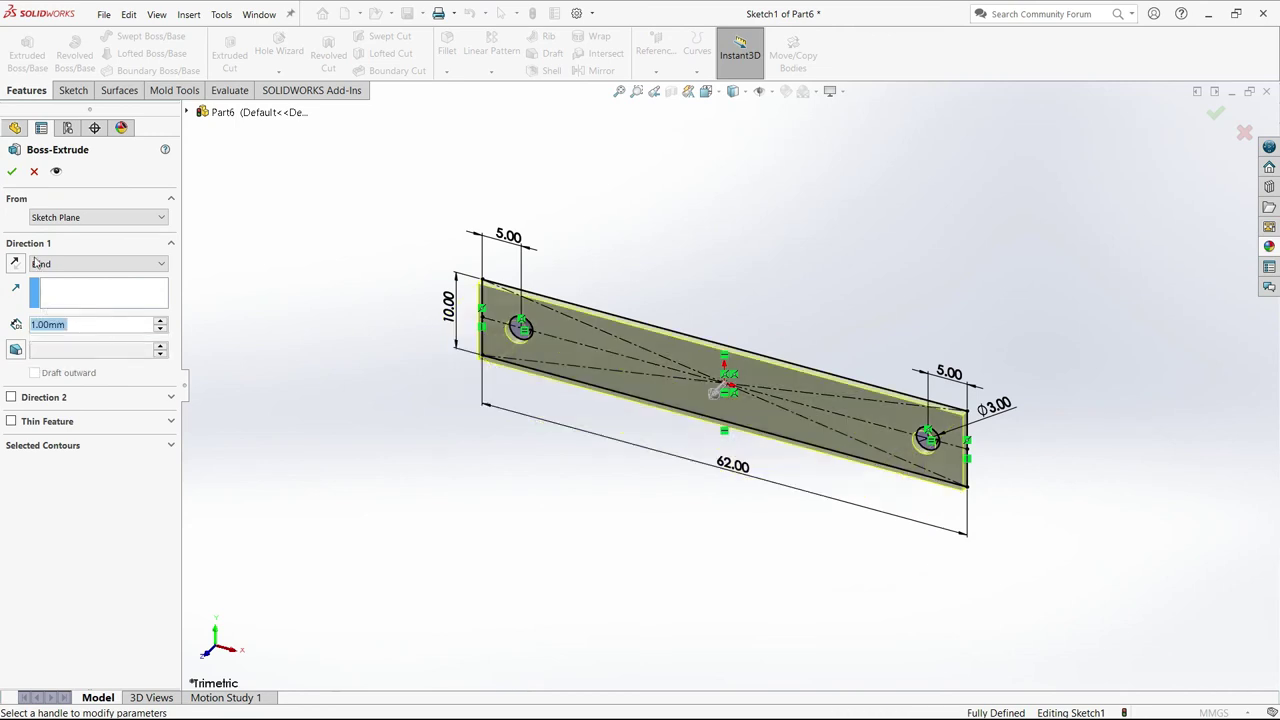
{"action": "left_click", "coordinate": [12, 175]}
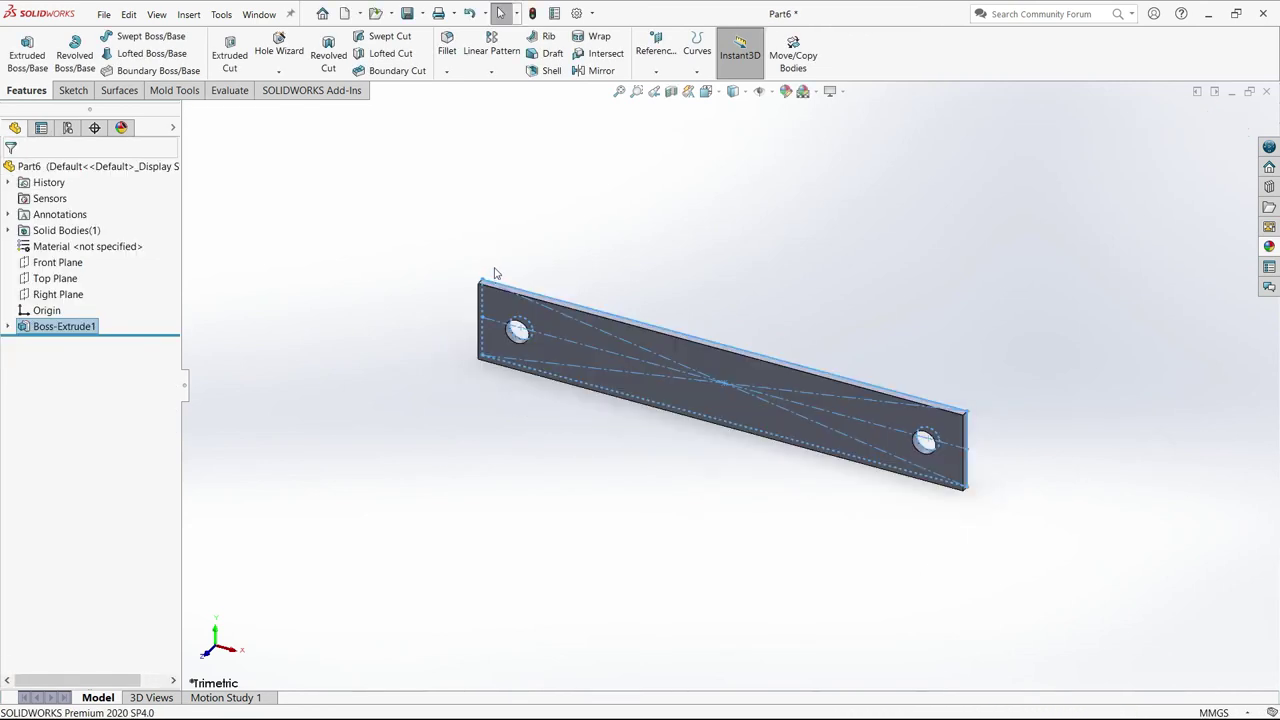
Round the plate's four end corner edges with 2 mm fillets.
{"action": "scroll", "coordinate": [678, 298], "scroll_direction": "down", "scroll_amount": 2}
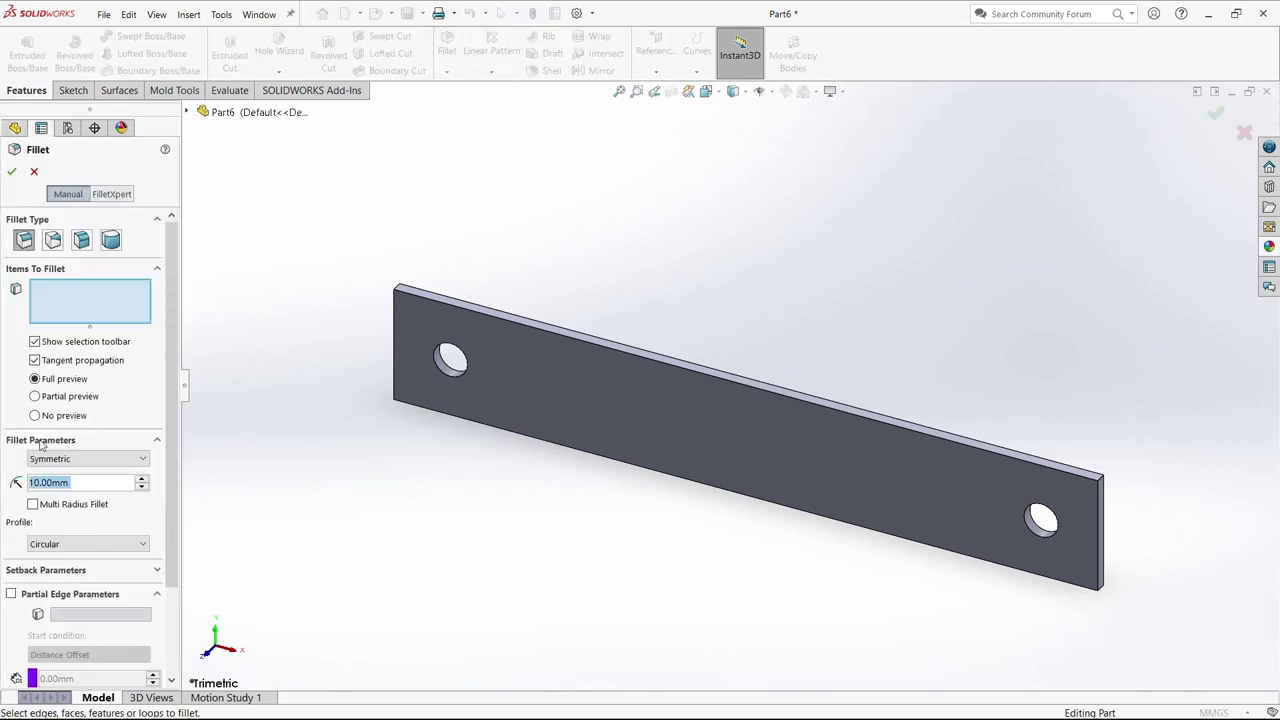
{"action": "type", "text": "2"}
{"action": "key", "text": "Return"}
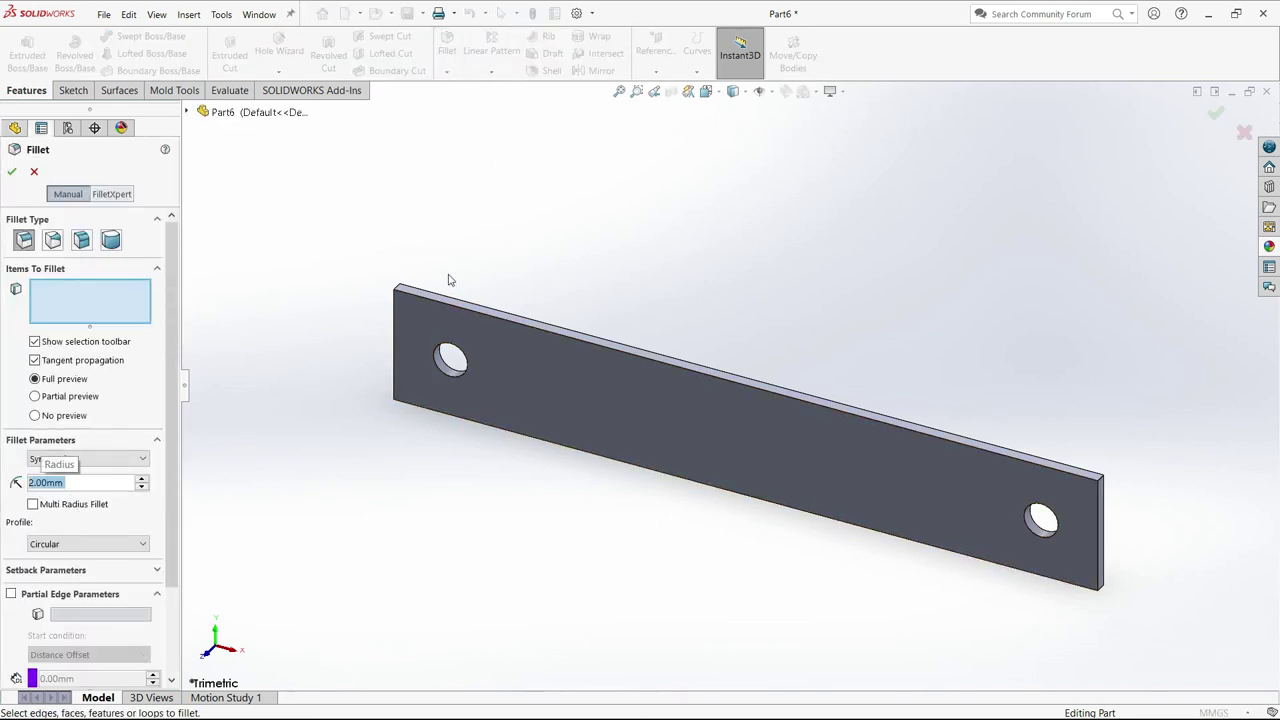
{"action": "middle_click_drag", "start_coordinate": [1149, 484], "coordinate": [940, 449], "text": "ctrl"}
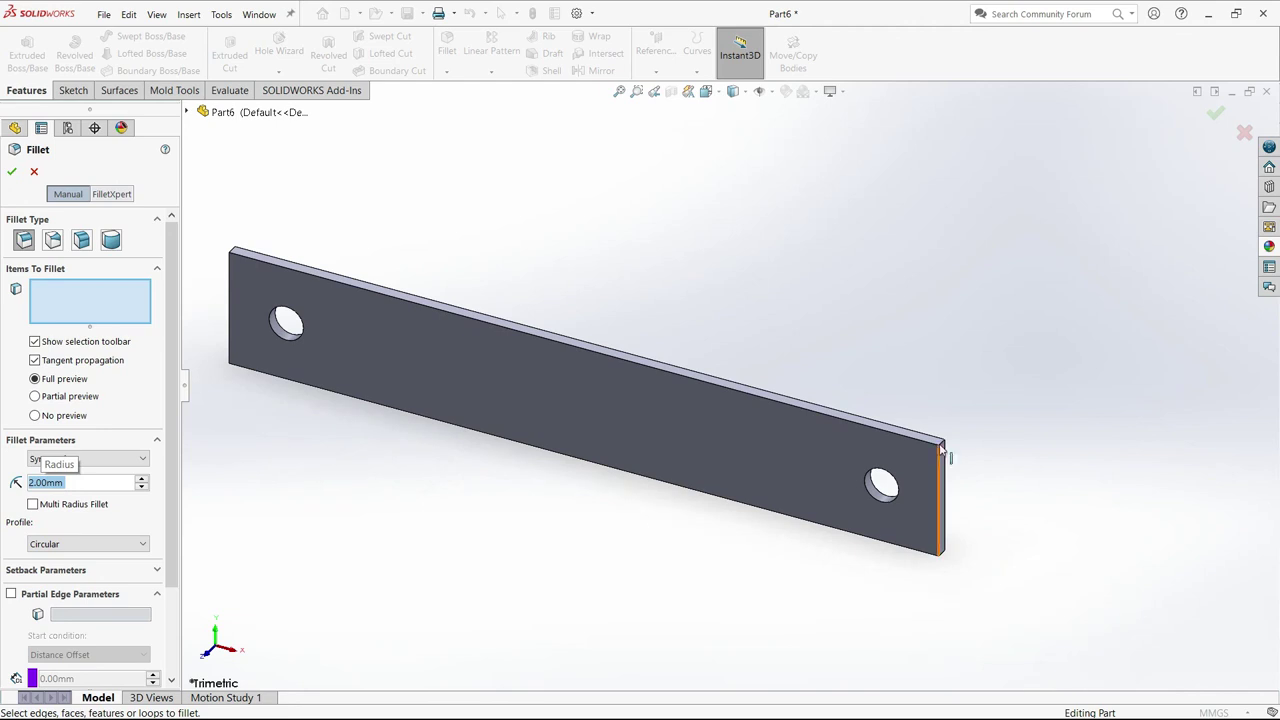
{"action": "left_click", "coordinate": [943, 447]}
{"action": "left_click", "coordinate": [984, 405]}
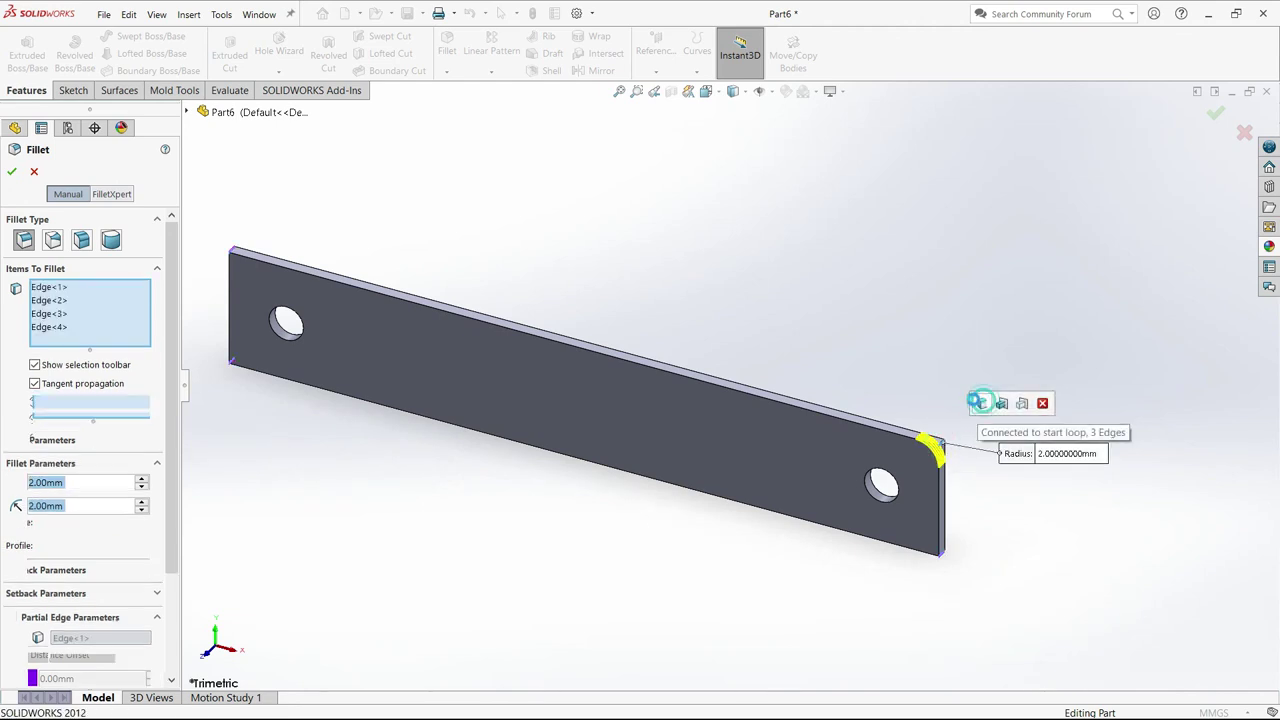
{"action": "left_click", "coordinate": [1214, 116]}
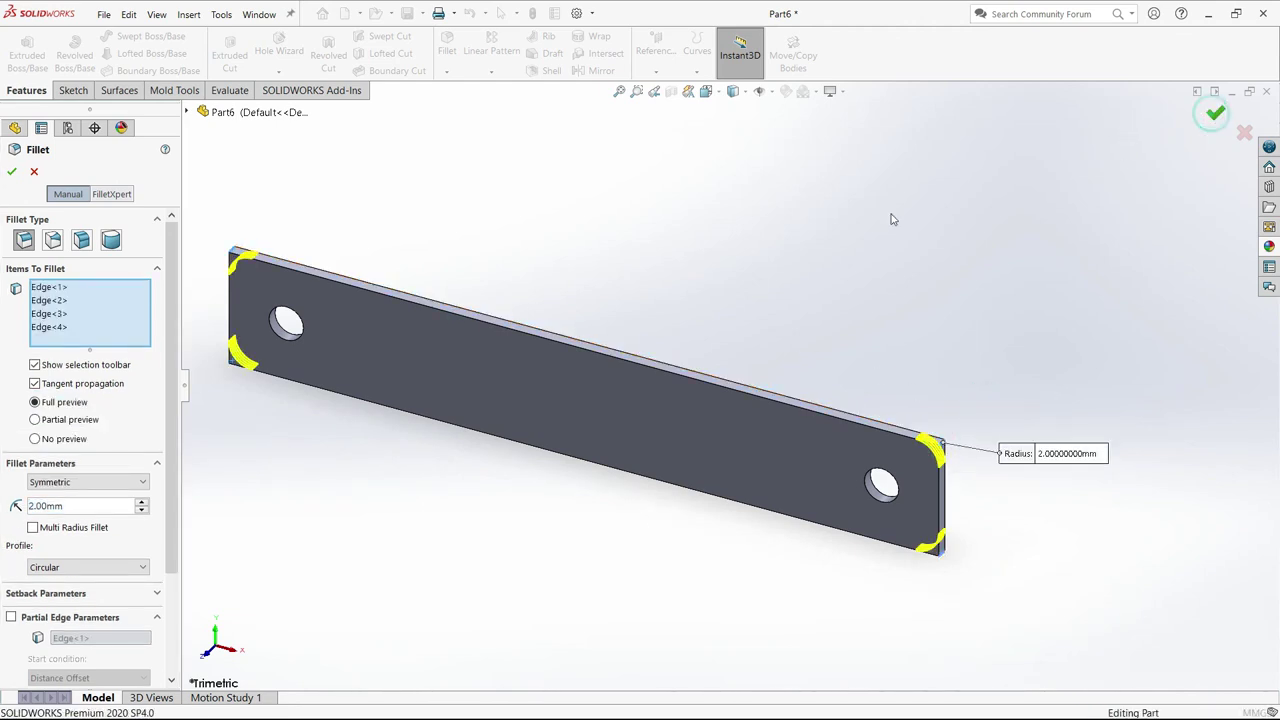
{"action": "left_click", "coordinate": [362, 321]}
Sketch on the plate face and offset its top and left edges 1 mm inward.
{"action": "left_click", "coordinate": [418, 294]}
{"action": "left_click", "coordinate": [387, 243]}
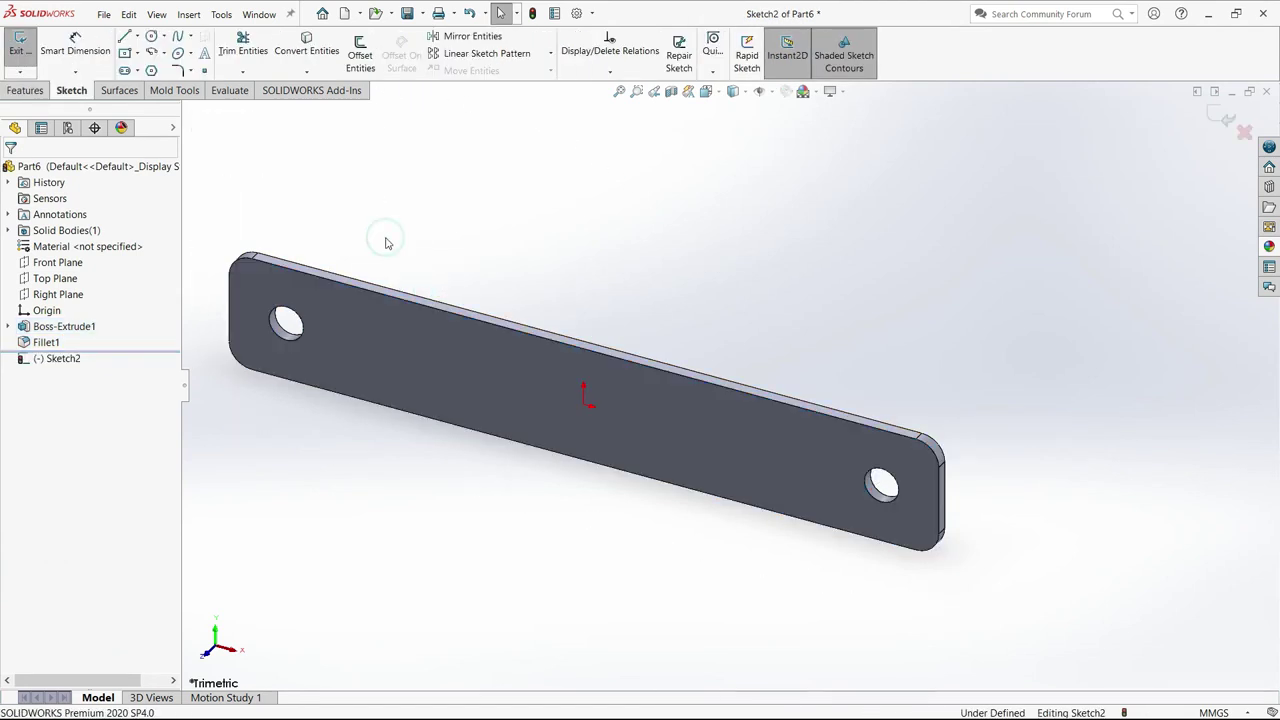
{"action": "left_click", "coordinate": [360, 55]}
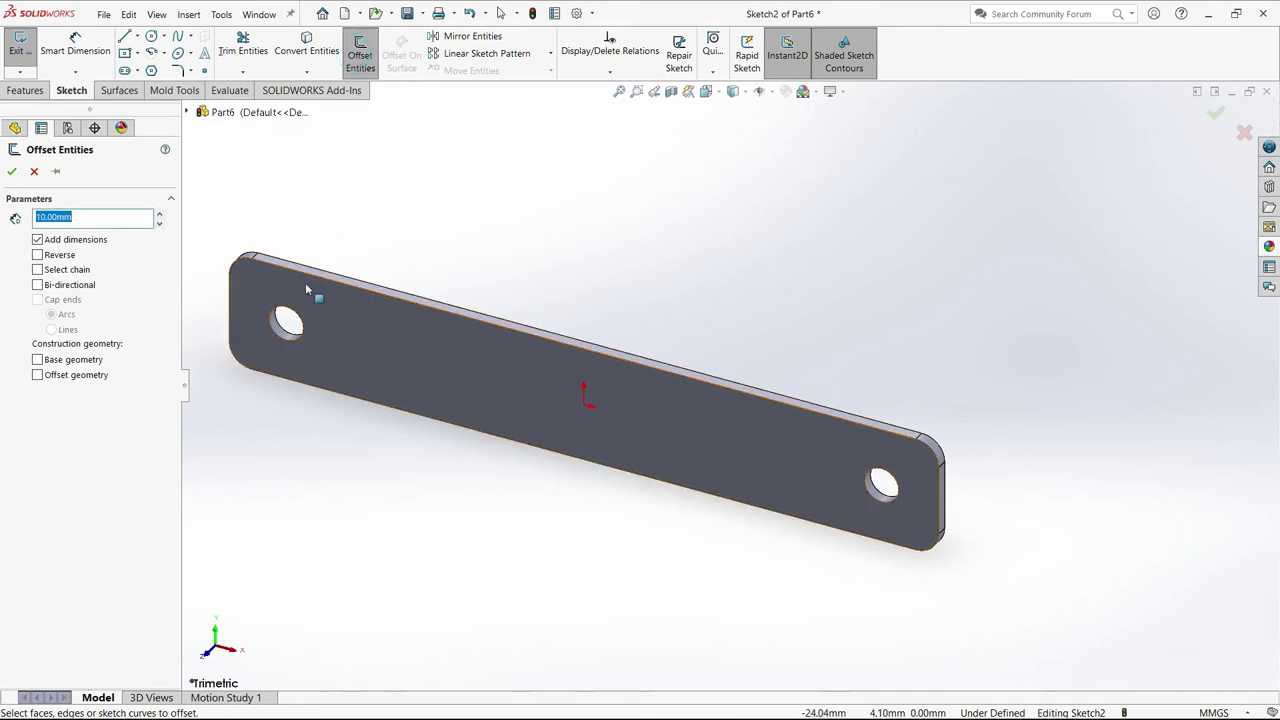
{"action": "scroll", "coordinate": [300, 290], "scroll_direction": "down", "scroll_amount": 3}
{"action": "type", "text": "1"}
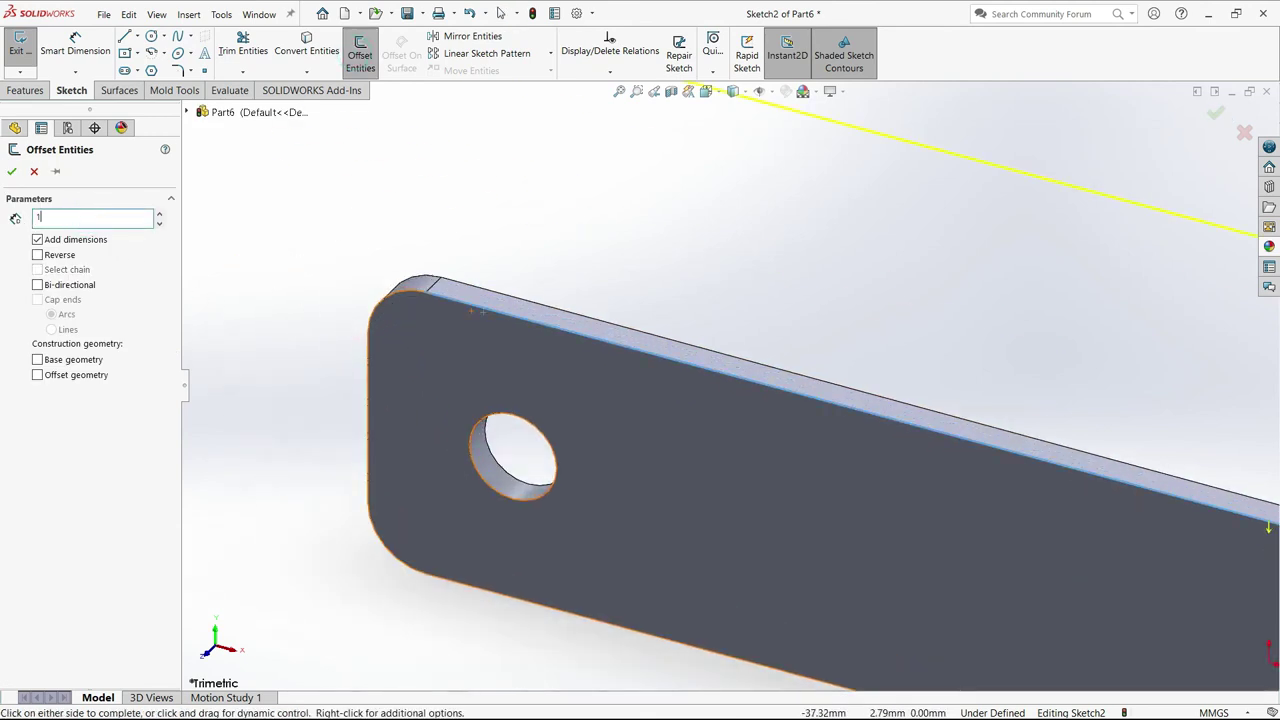
{"action": "key", "text": "Return"}
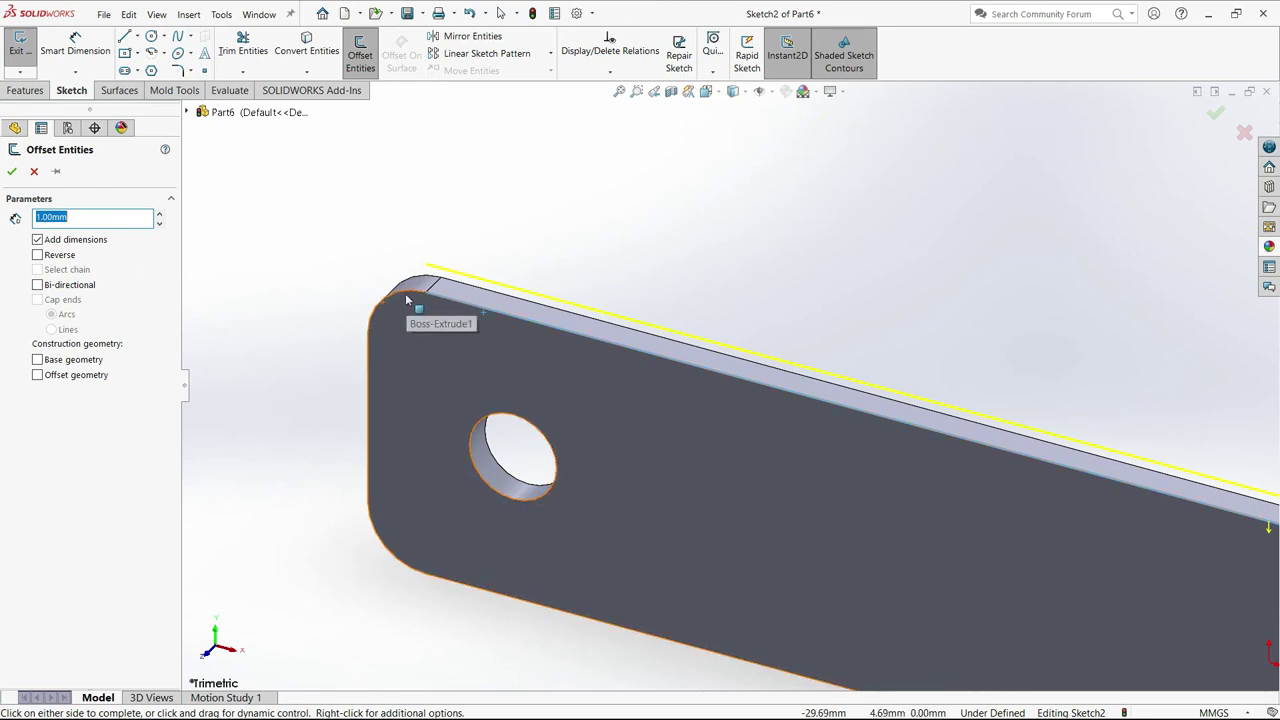
{"action": "left_click", "coordinate": [406, 296]}
{"action": "left_click", "coordinate": [370, 378]}
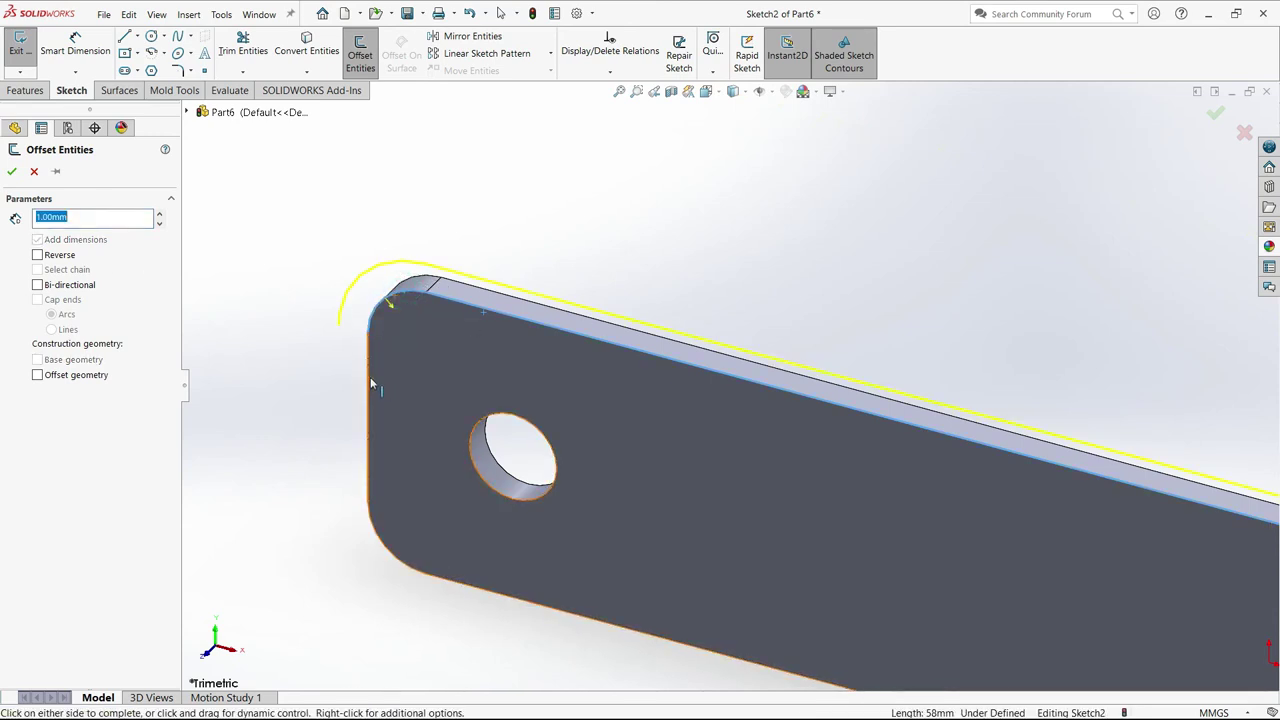
{"action": "left_click", "coordinate": [41, 256]}
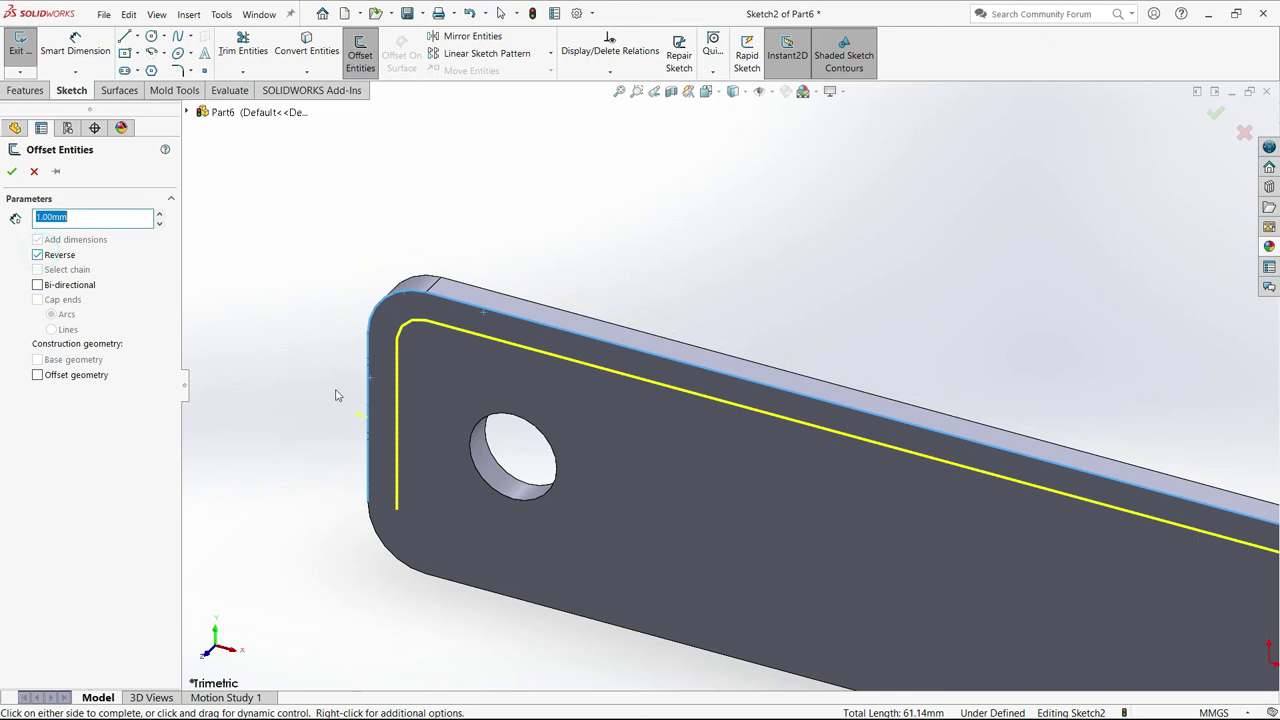
Add the bottom edge, right end and rounded corners to close the offset loop.
{"action": "scroll", "coordinate": [580, 543], "scroll_direction": "up", "scroll_amount": 2}
{"action": "scroll", "coordinate": [737, 560], "scroll_direction": "down", "scroll_amount": 1}
{"action": "scroll", "coordinate": [591, 471], "scroll_direction": "down", "scroll_amount": 2}
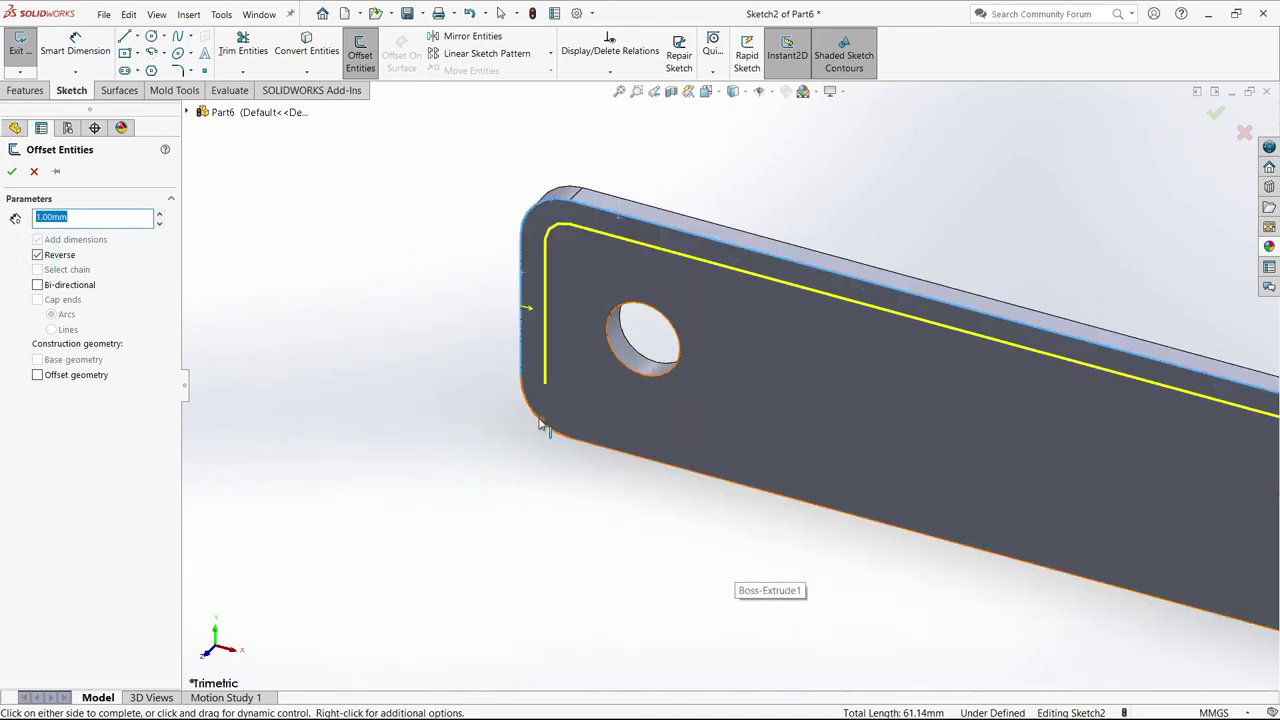
{"action": "left_click", "coordinate": [555, 432]}
{"action": "left_click", "coordinate": [606, 456]}
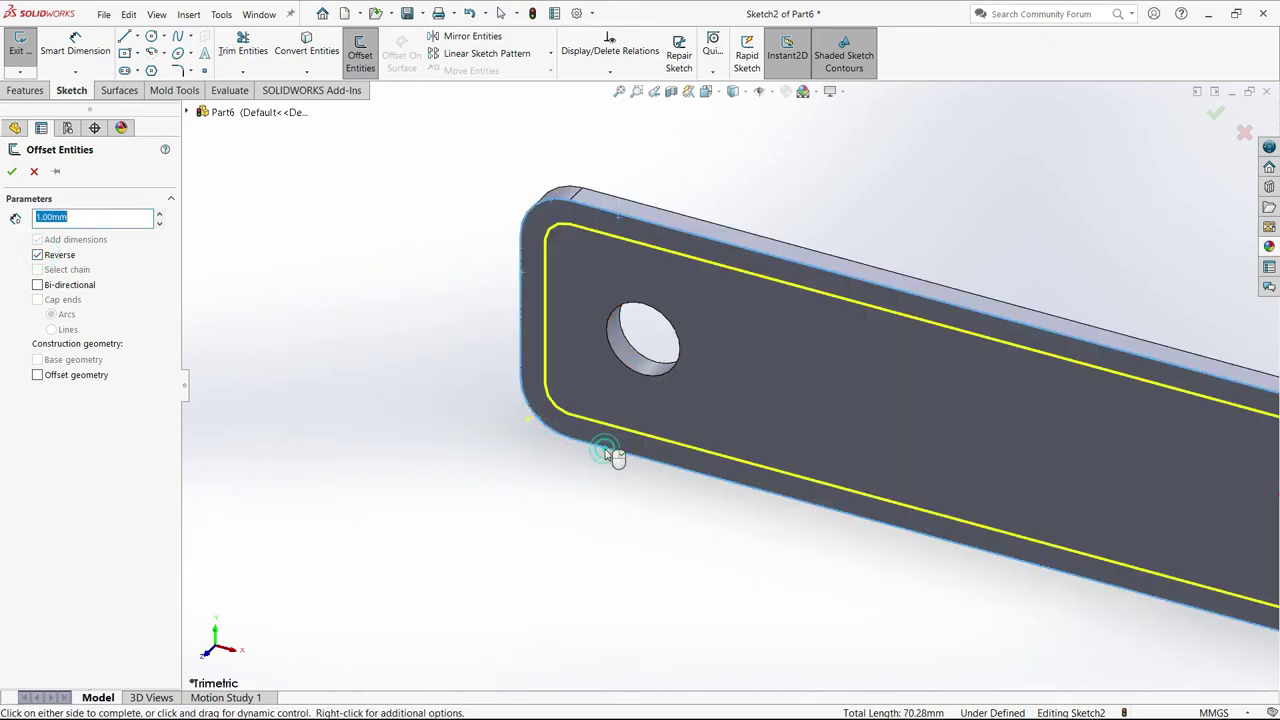
{"action": "scroll", "coordinate": [995, 436], "scroll_direction": "up", "scroll_amount": 2}
{"action": "scroll", "coordinate": [1005, 455], "scroll_direction": "up", "scroll_amount": 1}
{"action": "scroll", "coordinate": [875, 395], "scroll_direction": "down", "scroll_amount": 4}
{"action": "scroll", "coordinate": [850, 440], "scroll_direction": "down", "scroll_amount": 1}
{"action": "left_click", "coordinate": [835, 460]}
{"action": "left_click", "coordinate": [852, 401]}
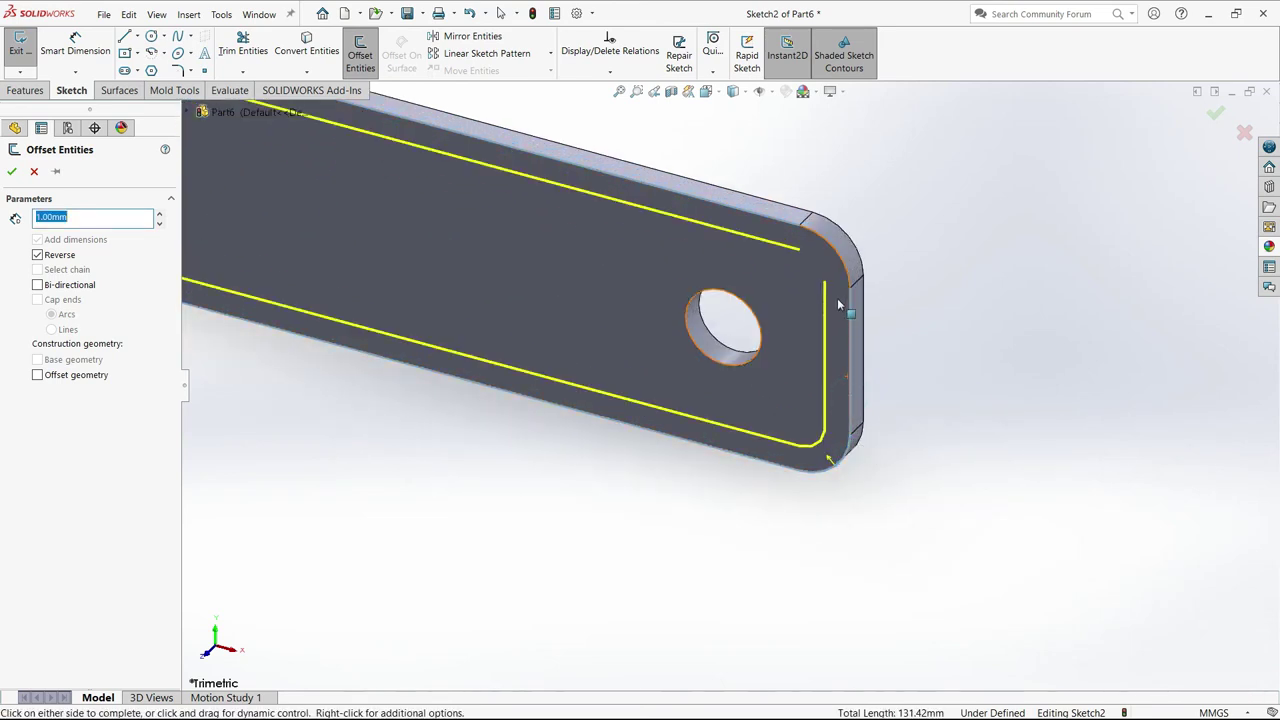
{"action": "left_click", "coordinate": [845, 265]}
{"action": "scroll", "coordinate": [850, 275], "scroll_direction": "up", "scroll_amount": 5}
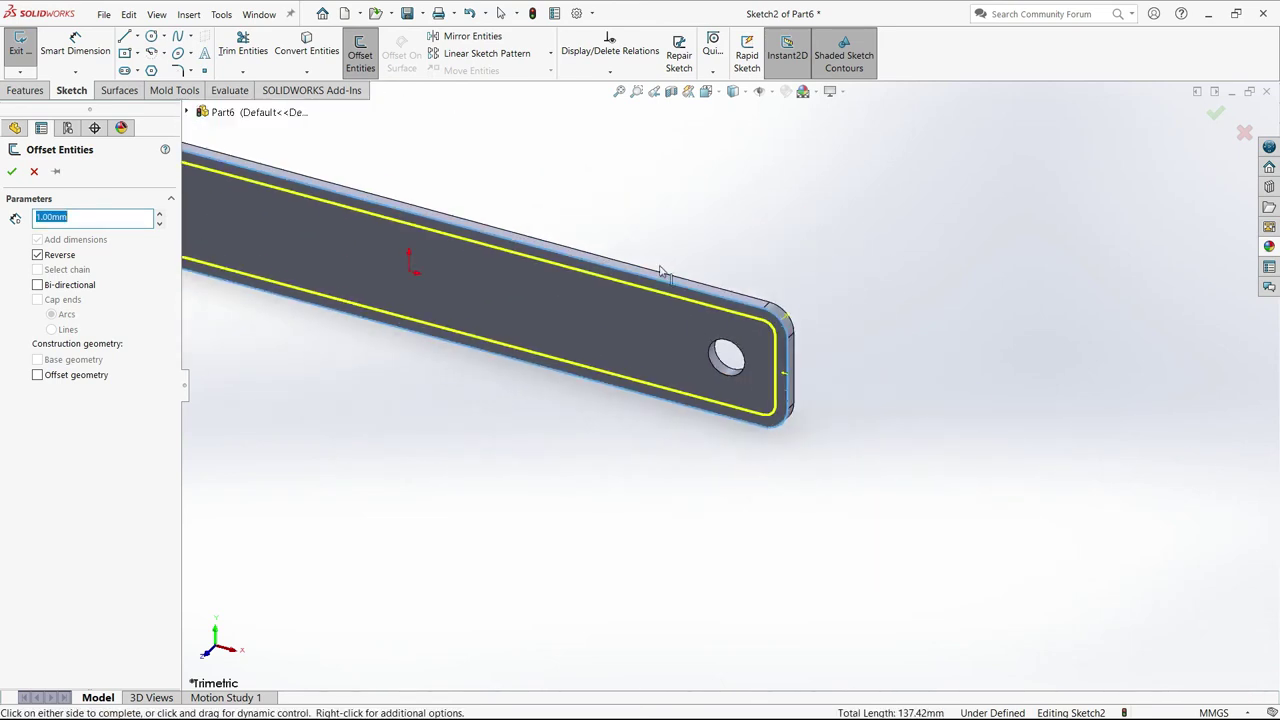
{"action": "left_click", "coordinate": [12, 172]}
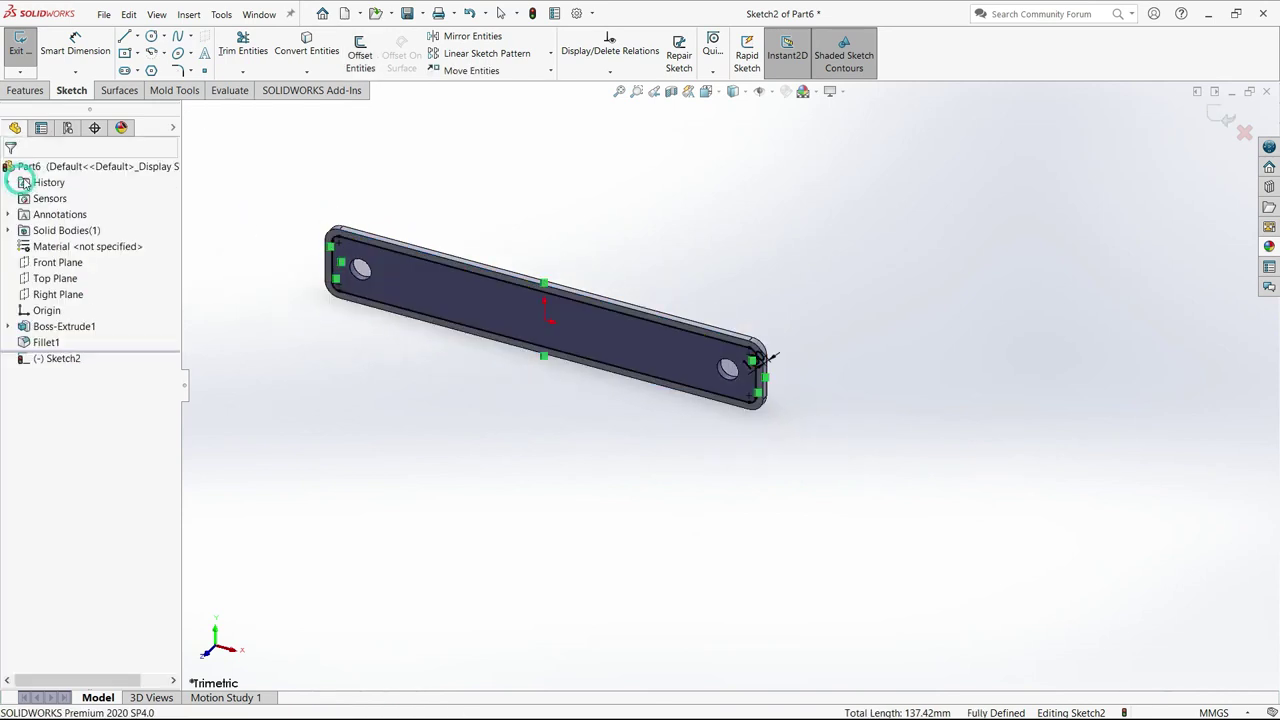
Cut the area inside the border 0.5 mm deep with a Blind Extruded Cut.
{"action": "left_click", "coordinate": [25, 90]}
{"action": "left_click", "coordinate": [229, 55]}
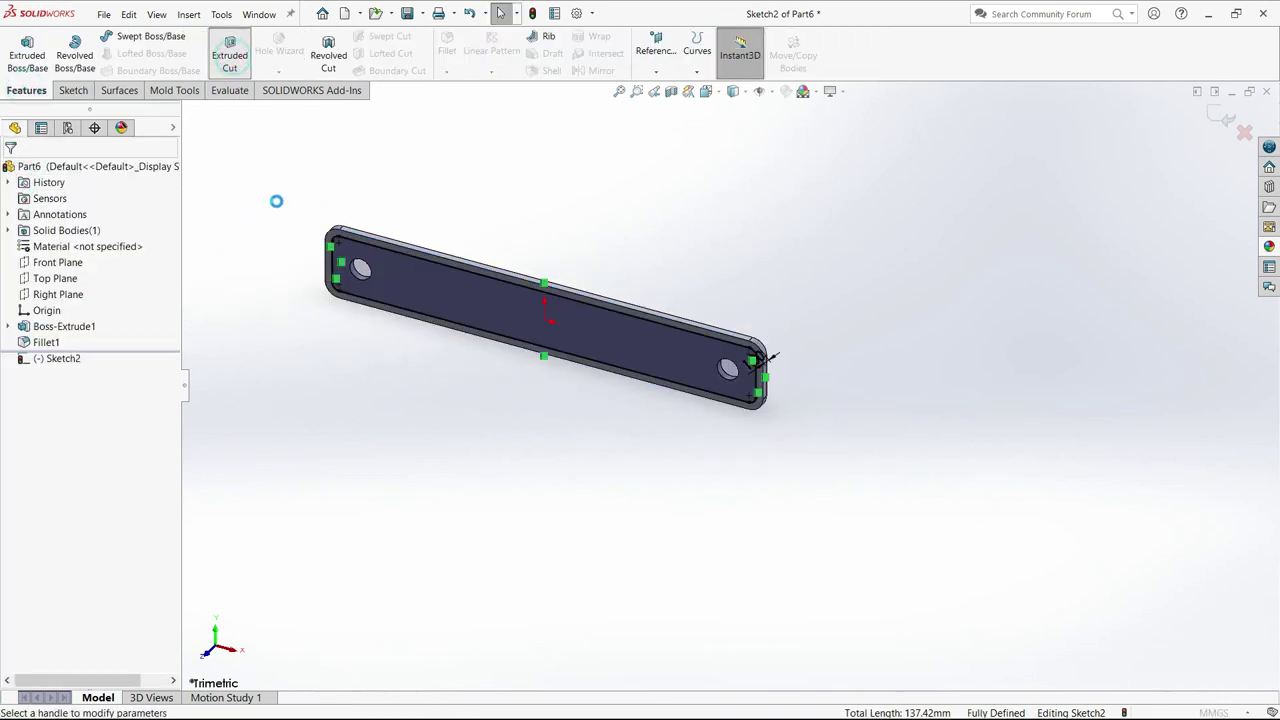
{"action": "type", "text": "0.5"}
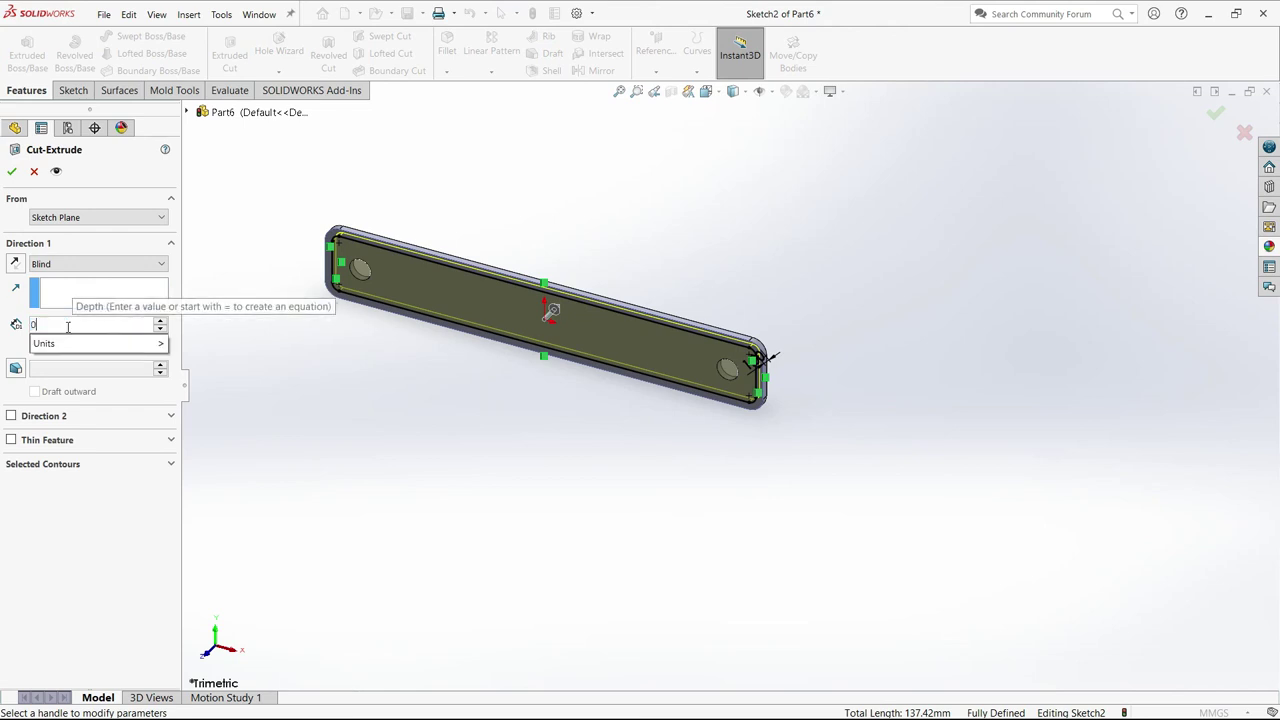
{"action": "key", "text": "Return"}
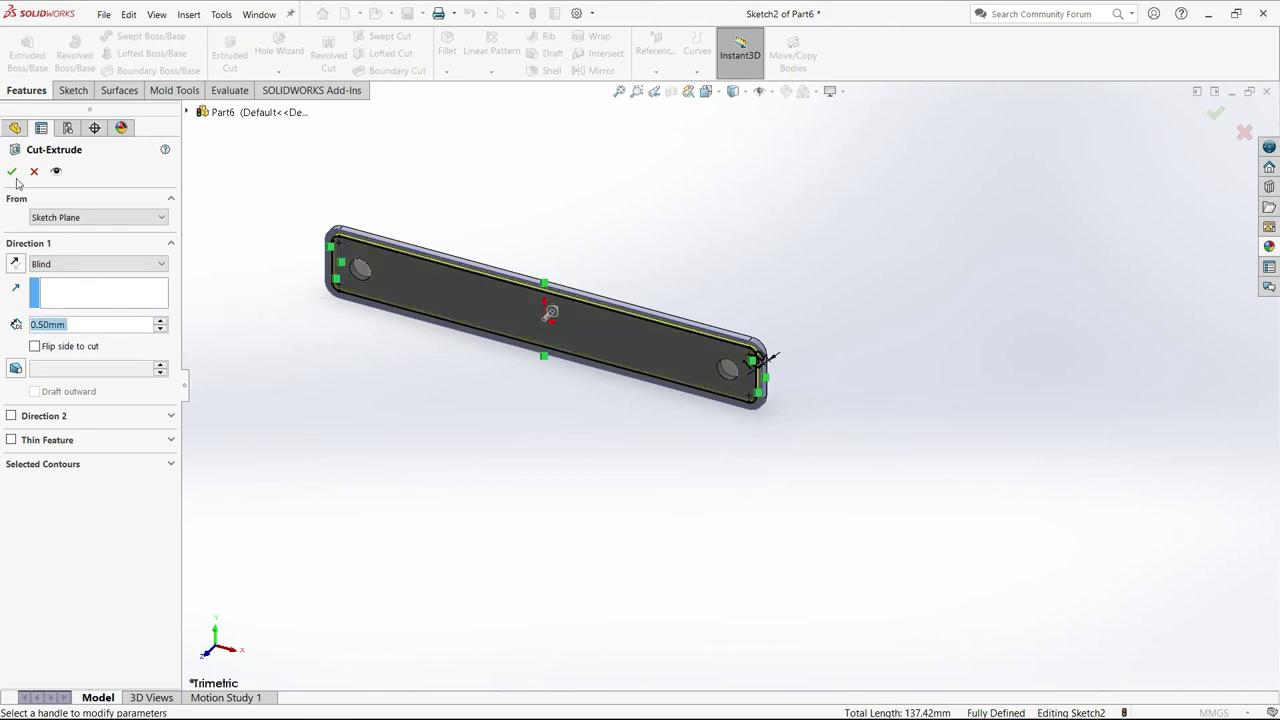
{"action": "left_click", "coordinate": [12, 172]}
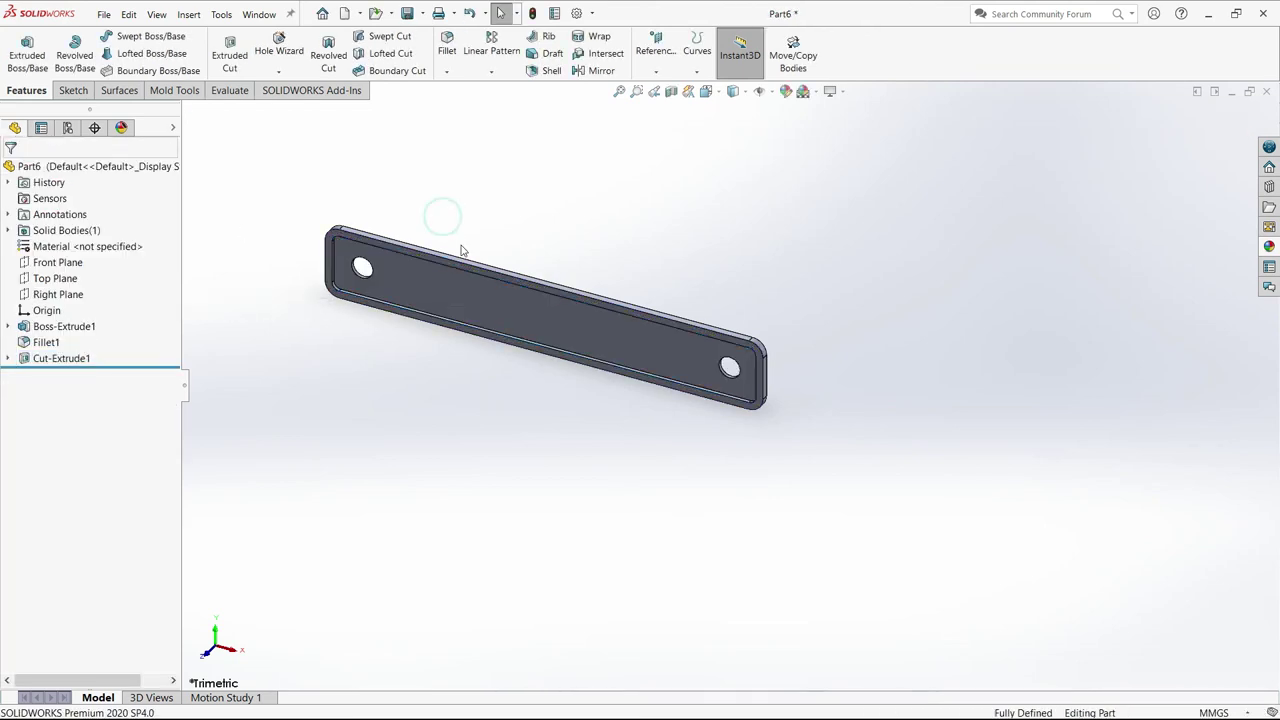
{"action": "mouse_move", "coordinate": [467, 242]}
{"action": "middle_mouse_down"}
{"action": "mouse_move", "coordinate": [495, 189]}
{"action": "mouse_move", "coordinate": [520, 177]}
{"action": "mouse_move", "coordinate": [469, 189]}
{"action": "middle_mouse_up"}
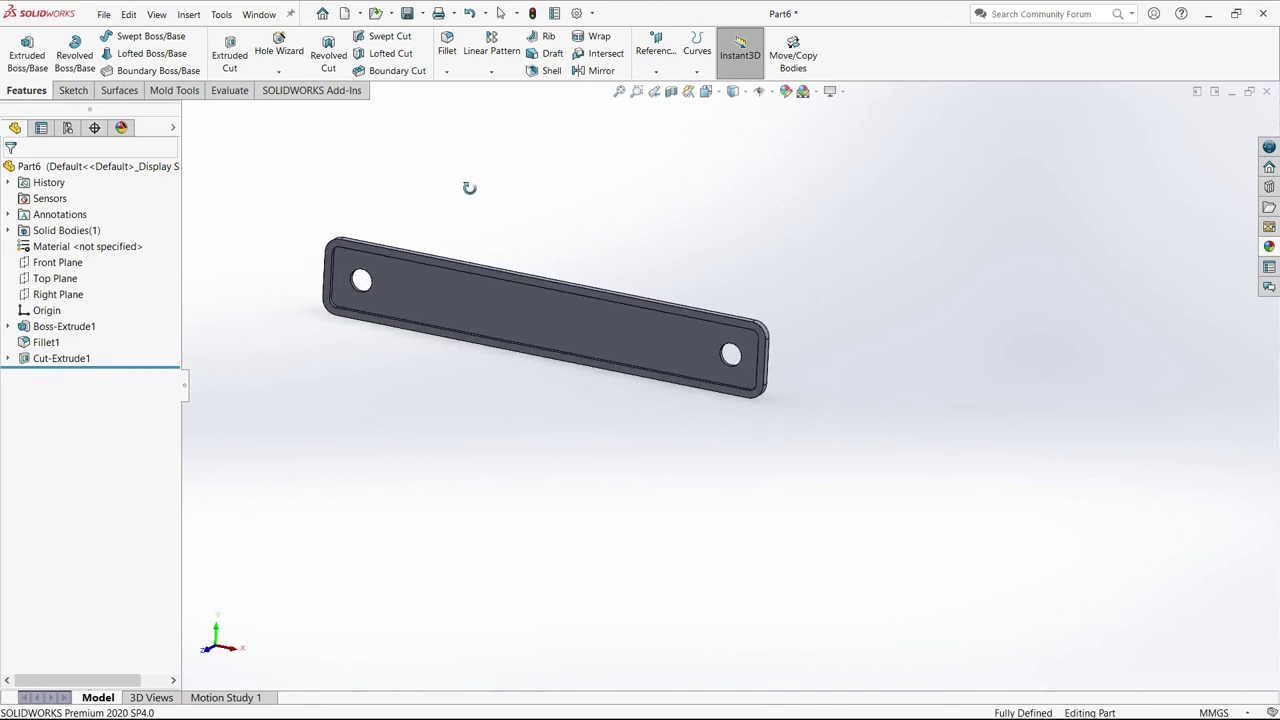
Start a sketch on the plate's recessed face and view it Normal To.
{"action": "left_click", "coordinate": [472, 307]}
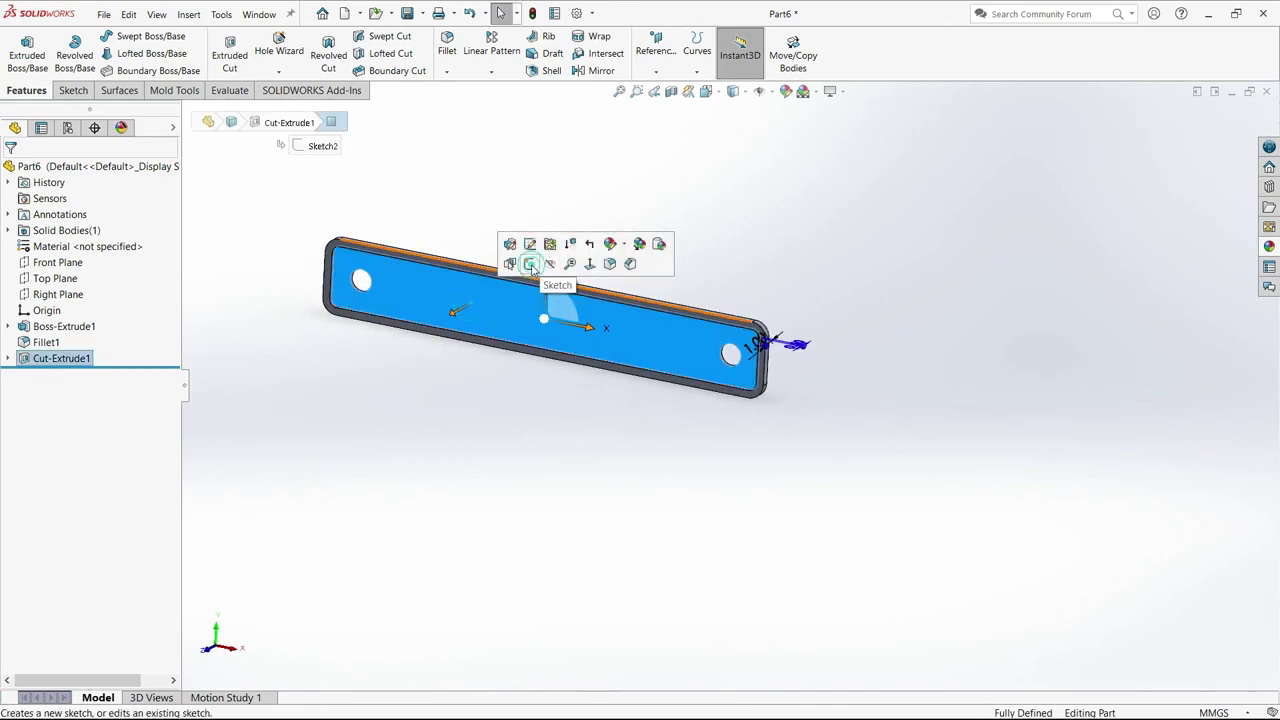
{"action": "left_click", "coordinate": [530, 264]}
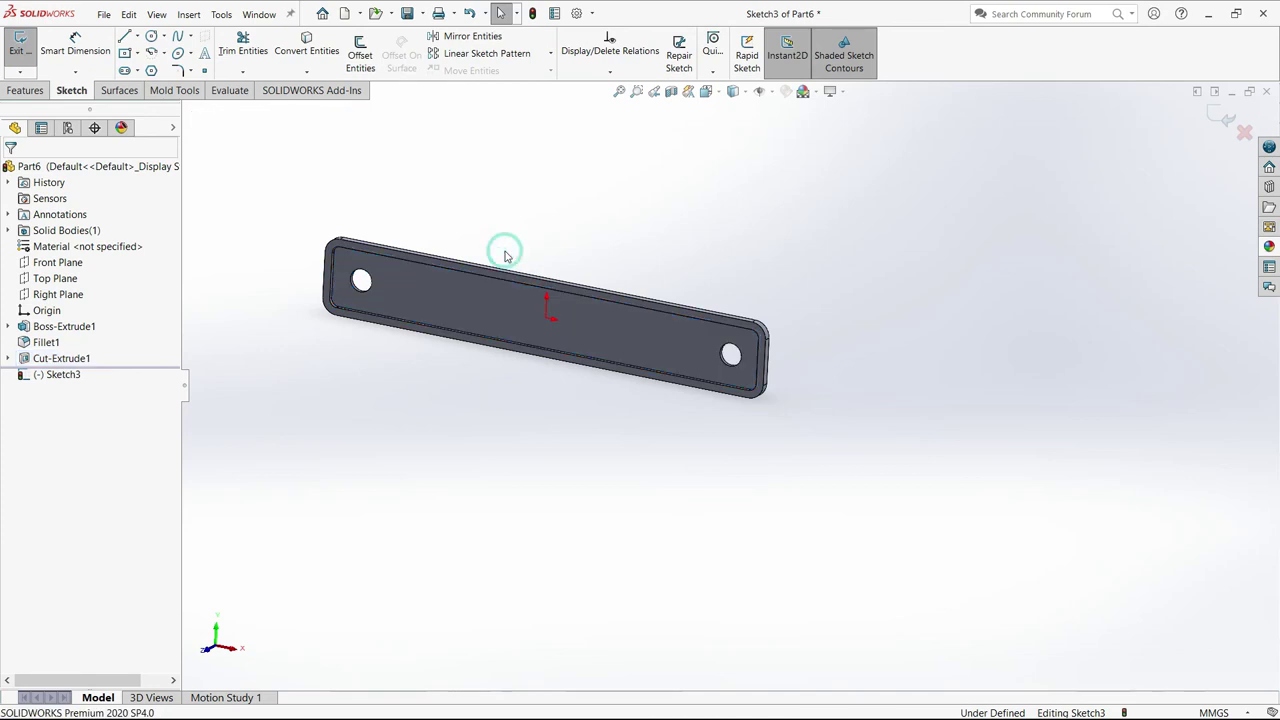
{"action": "key", "text": "space"}
{"action": "left_click", "coordinate": [648, 348]}
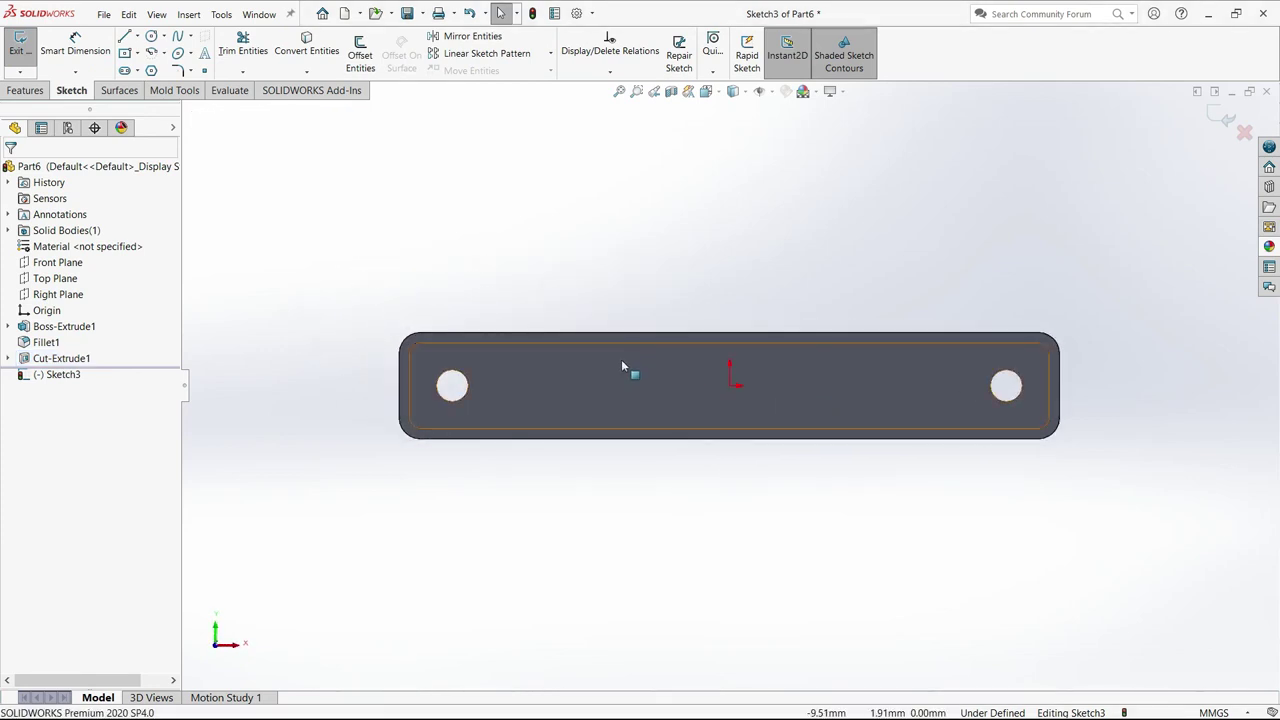
{"action": "left_click", "coordinate": [137, 36]}
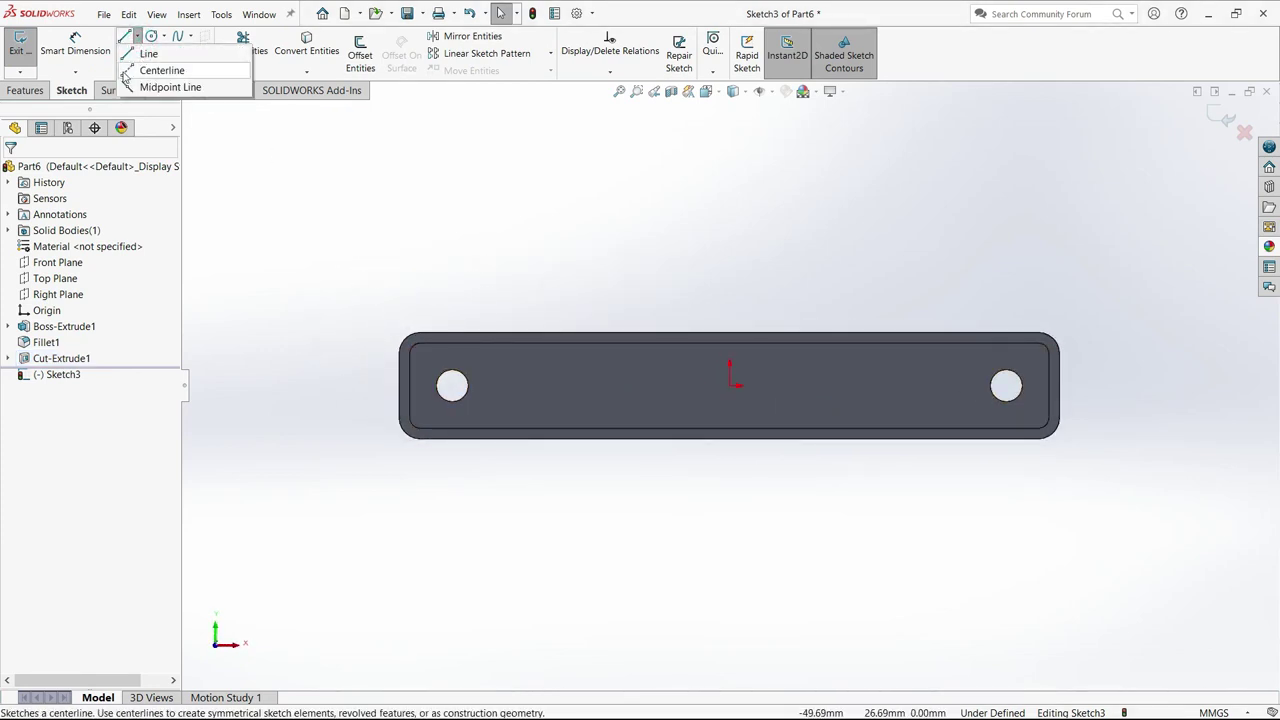
{"action": "left_click", "coordinate": [163, 66]}
Draw a centerline across the plate between the midpoints of its left and right ends.
{"action": "left_click", "coordinate": [410, 386]}
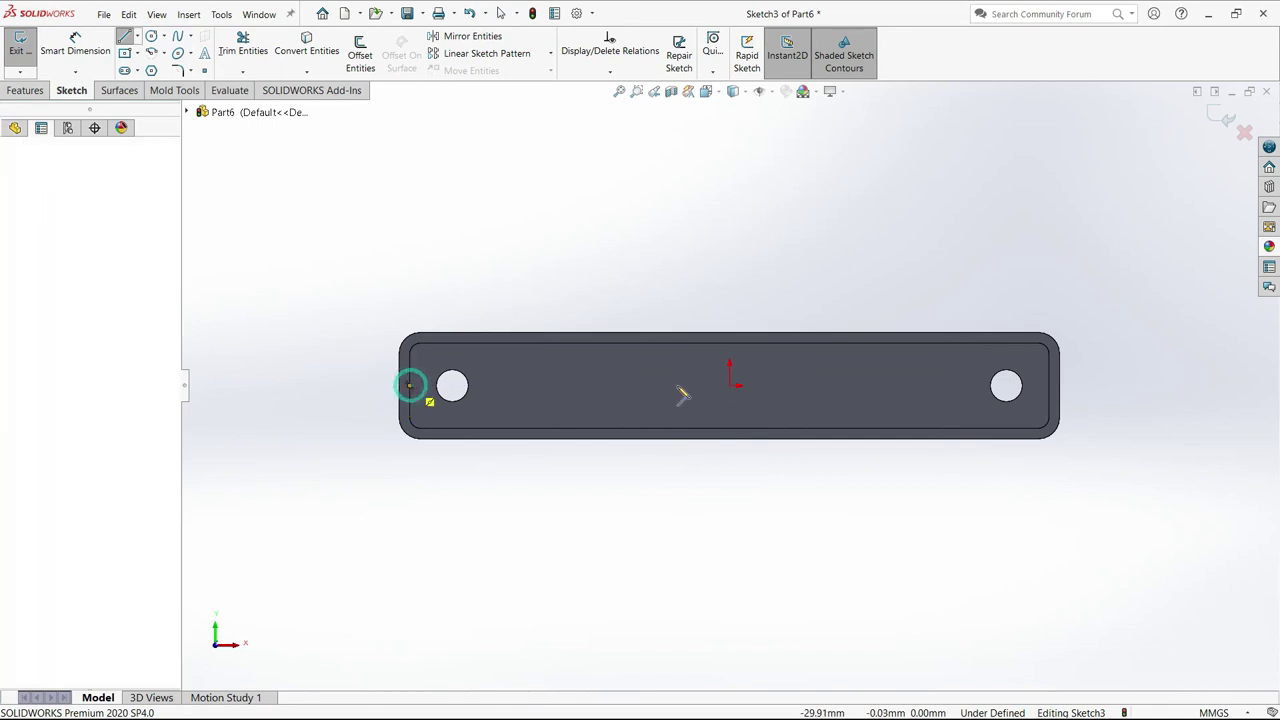
{"action": "left_click", "coordinate": [1048, 386]}
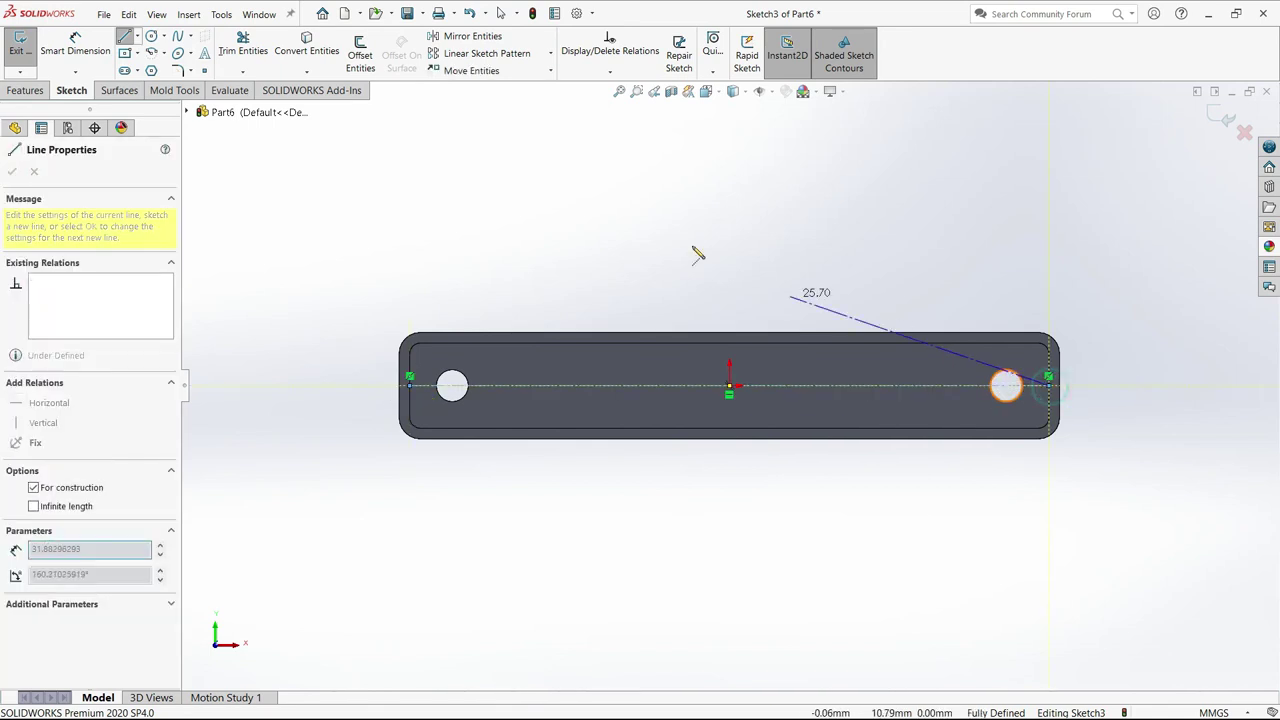
{"action": "right_click", "coordinate": [690, 232]}
{"action": "left_click", "coordinate": [712, 235]}
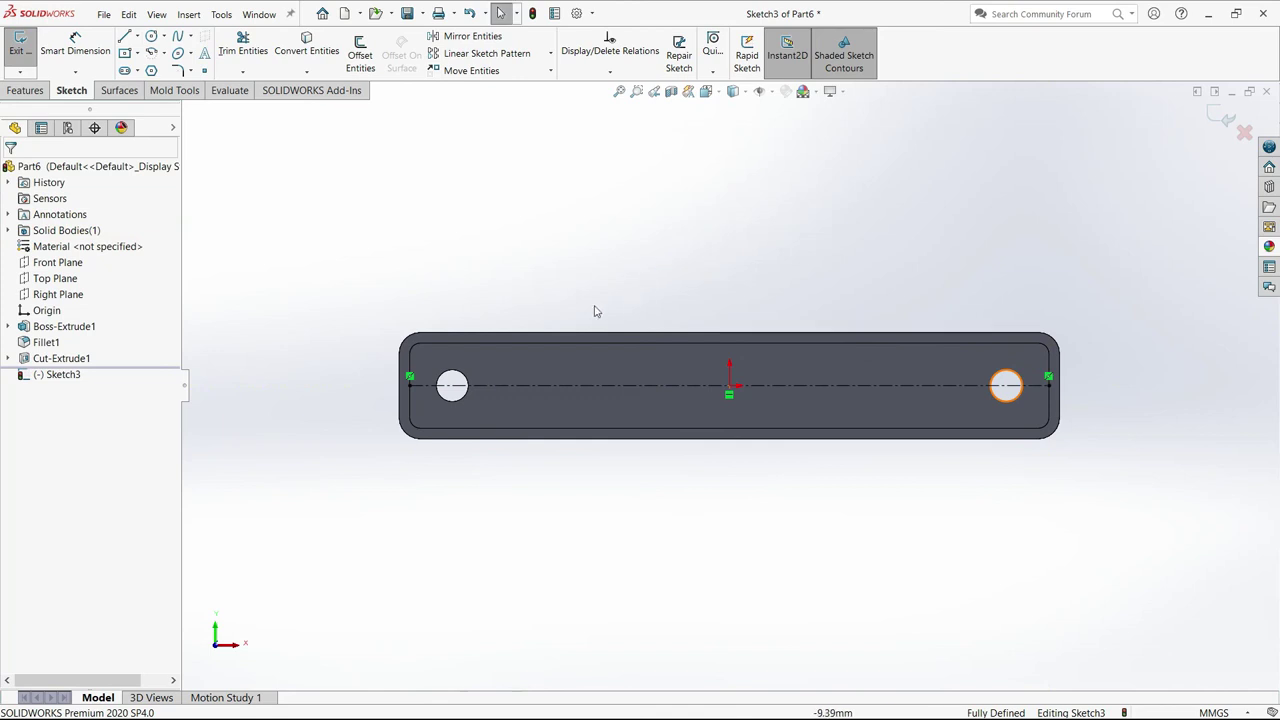
Offset the centerline 2.375 mm downward and make the new line construction geometry.
{"action": "left_click", "coordinate": [360, 52]}
{"action": "left_click", "coordinate": [602, 384]}
{"action": "double_click", "coordinate": [85, 218]}
{"action": "type", "text": "4.75/2"}
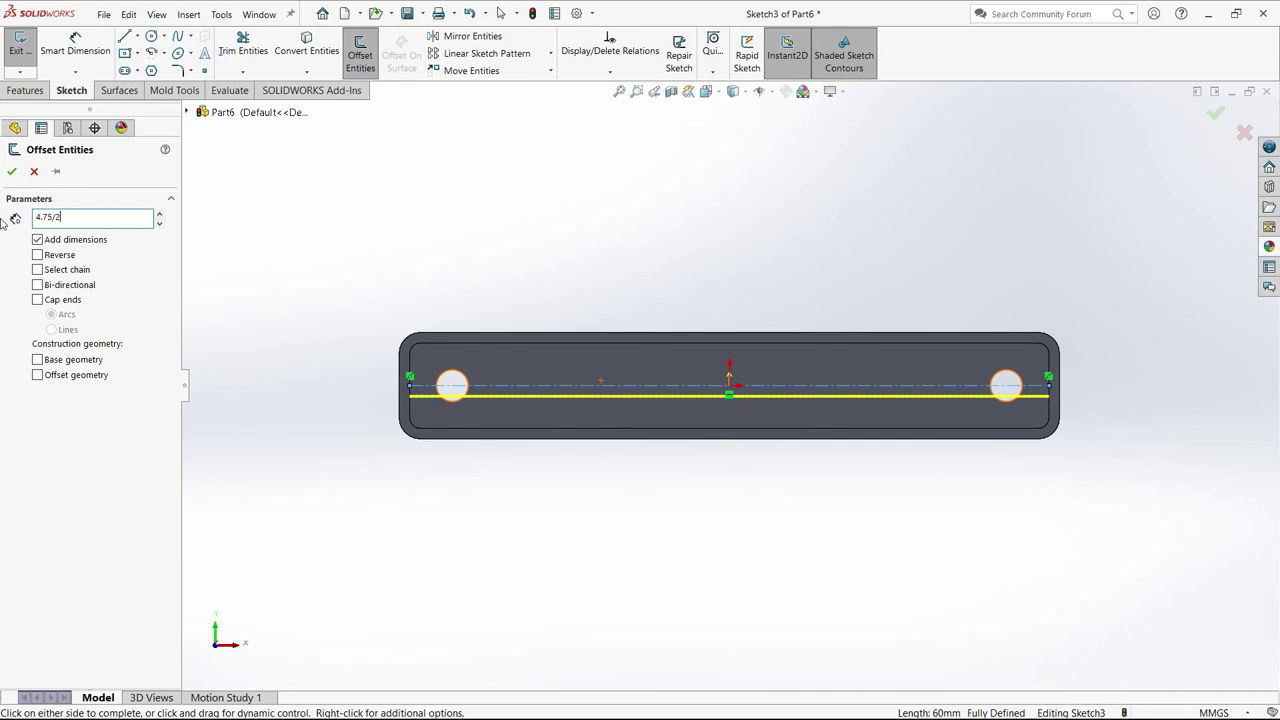
{"action": "key", "text": "Return"}
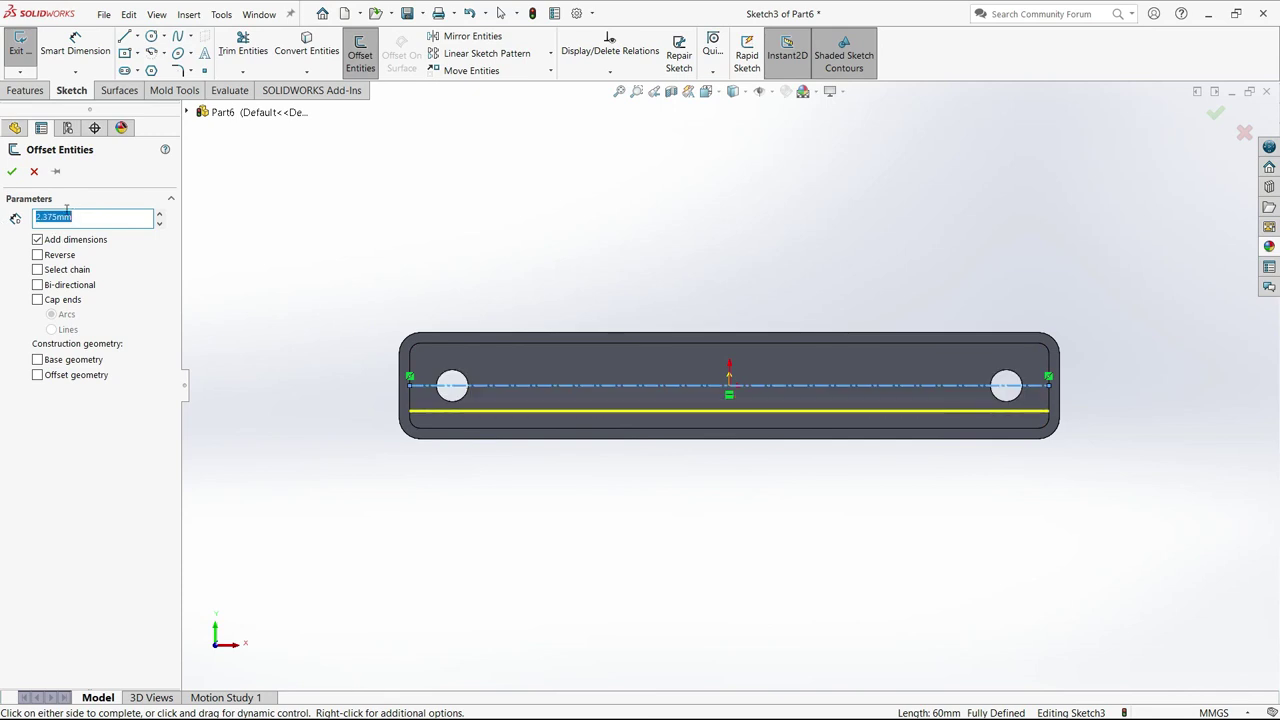
{"action": "left_click", "coordinate": [13, 172]}
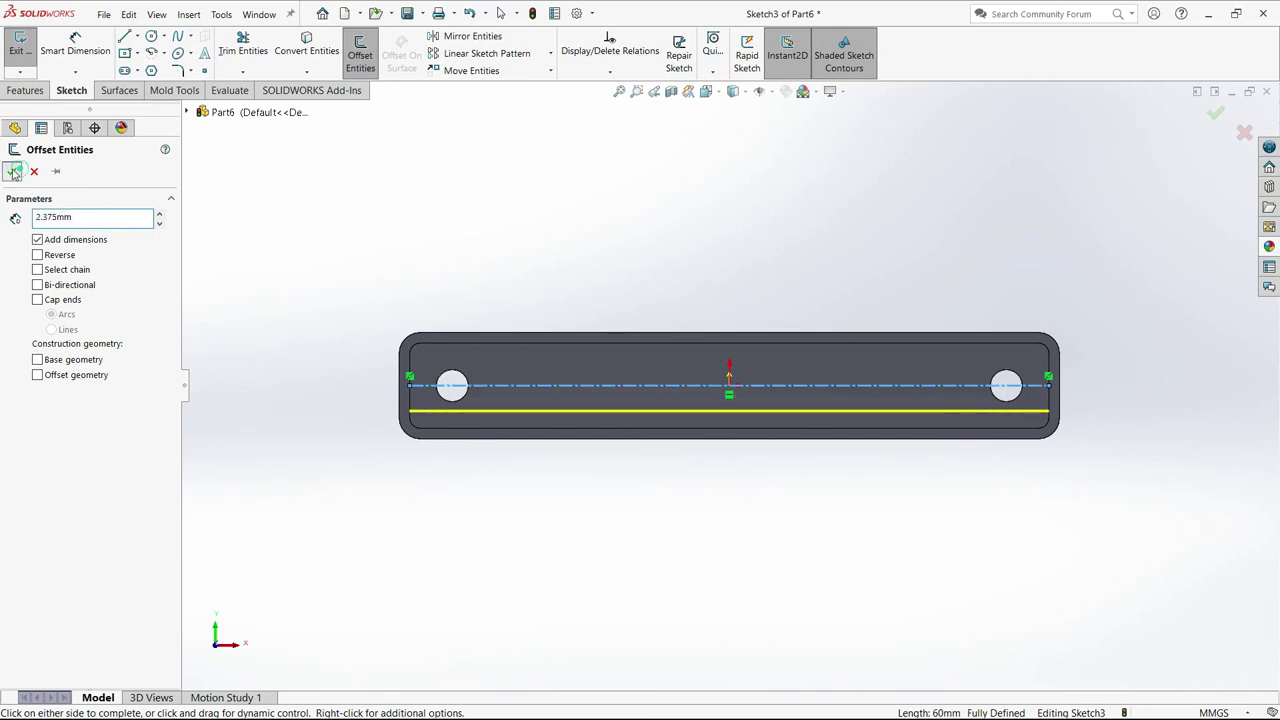
{"action": "left_click", "coordinate": [516, 411]}
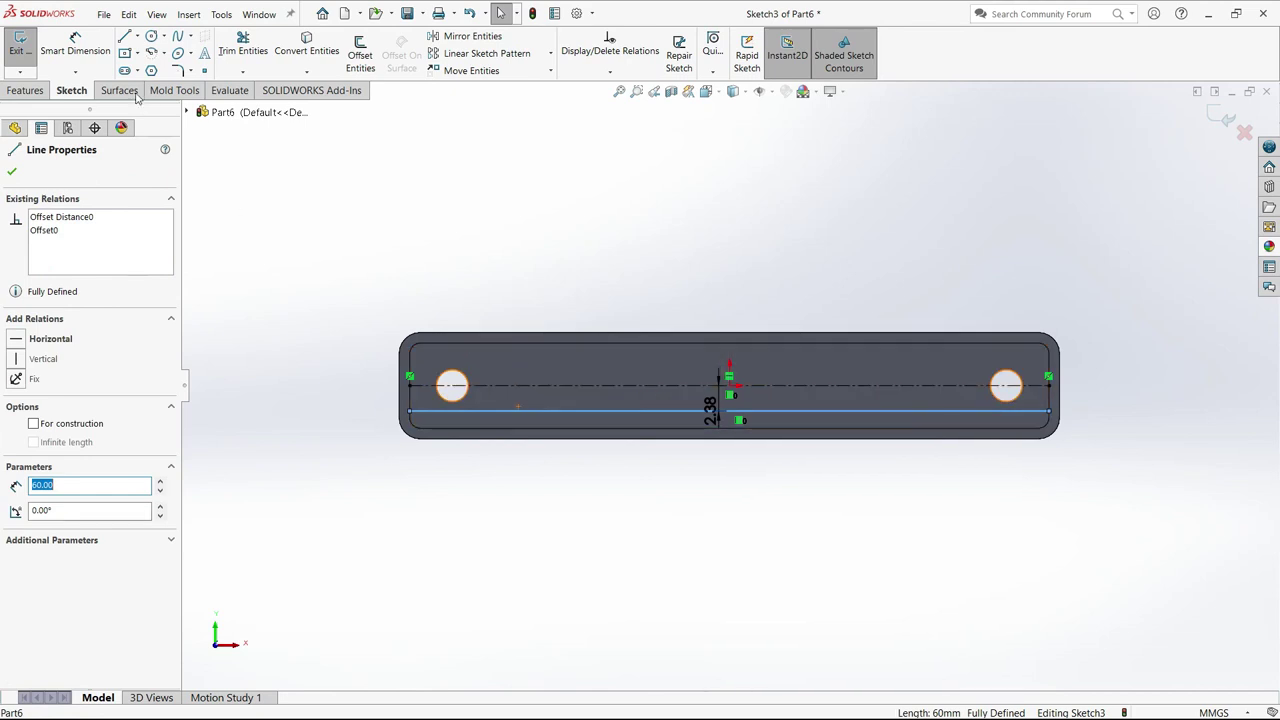
{"action": "left_click", "coordinate": [53, 424]}
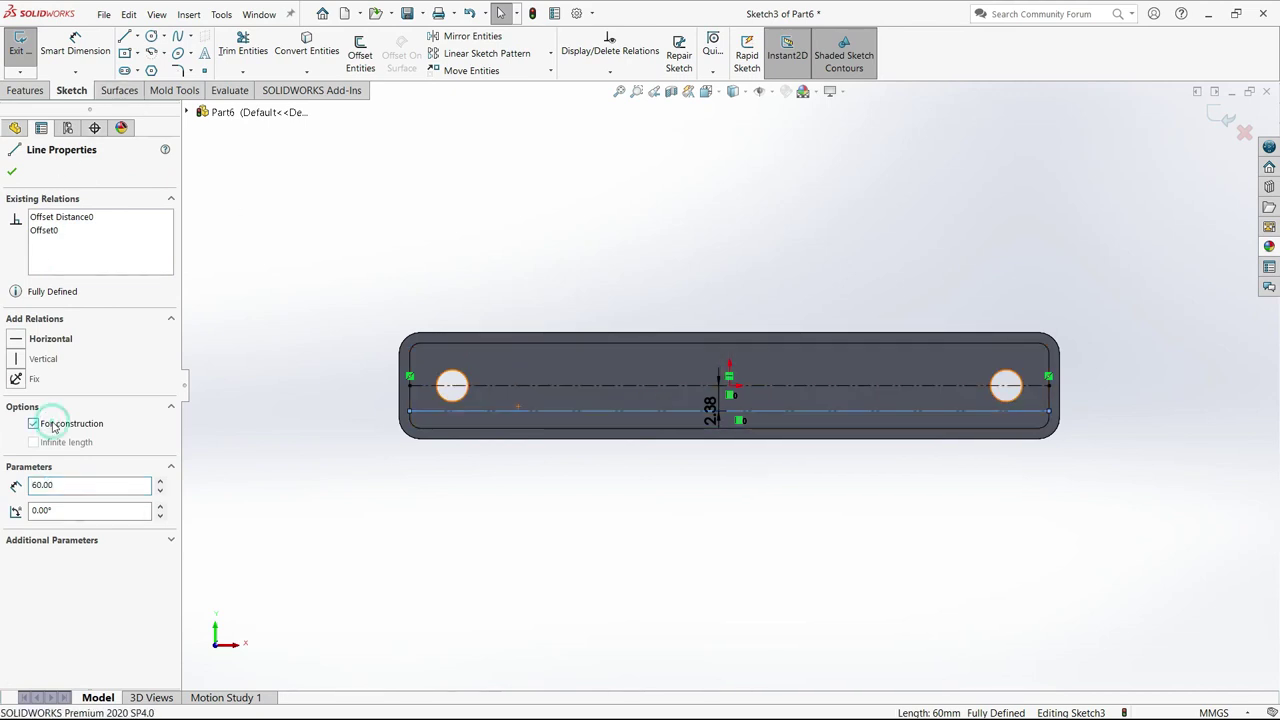
{"action": "left_click", "coordinate": [12, 171]}
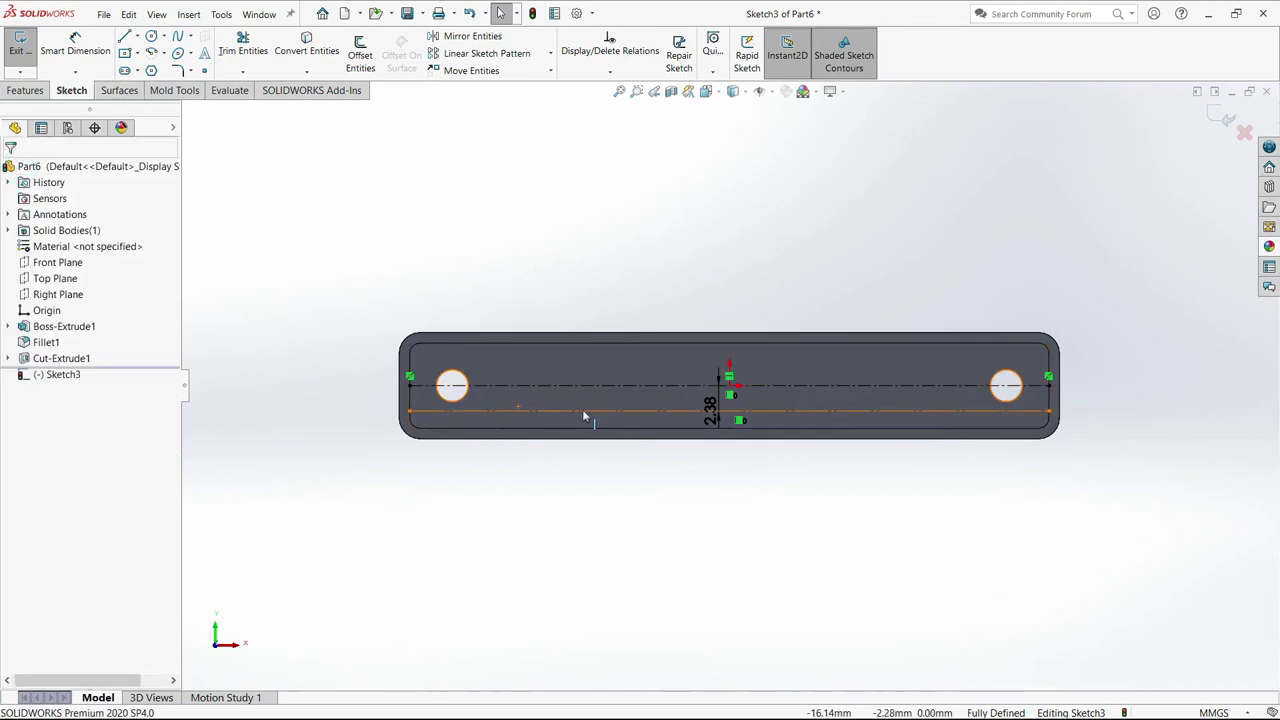
Move the offset dimension below the plate and show it to three decimals as 2.375.
{"action": "scroll", "coordinate": [737, 417], "scroll_direction": "down", "scroll_amount": 2}
{"action": "scroll", "coordinate": [700, 400], "scroll_direction": "down", "scroll_amount": 3}
{"action": "scroll", "coordinate": [656, 378], "scroll_direction": "up", "scroll_amount": 3}
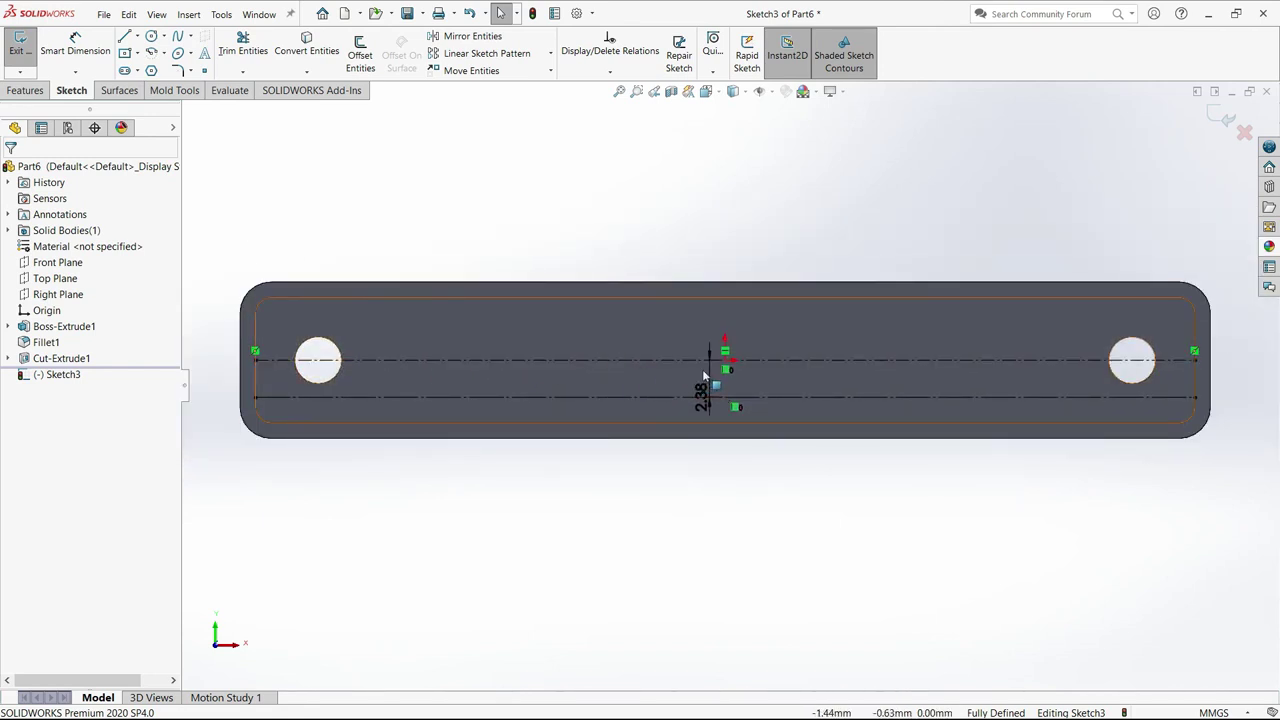
{"action": "left_click_drag", "start_coordinate": [702, 392], "coordinate": [692, 490]}
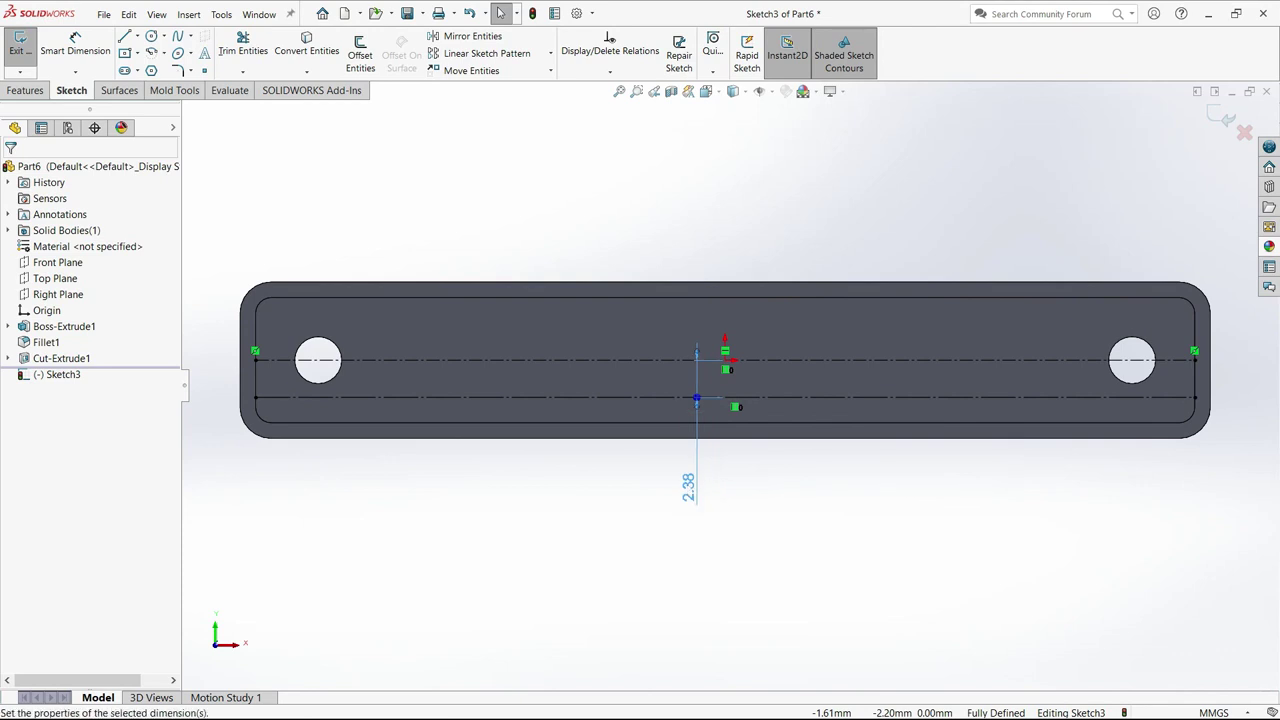
{"action": "left_click", "coordinate": [93, 347]}
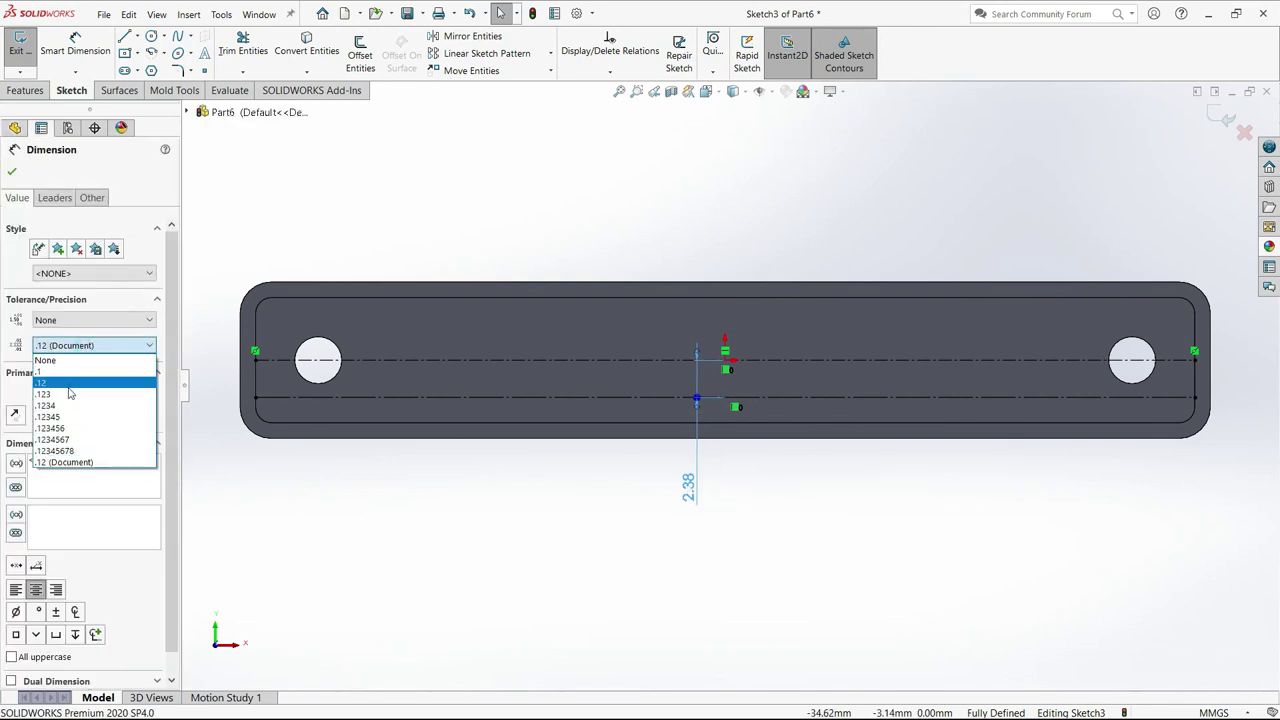
{"action": "left_click", "coordinate": [70, 395]}
{"action": "left_click", "coordinate": [525, 516]}
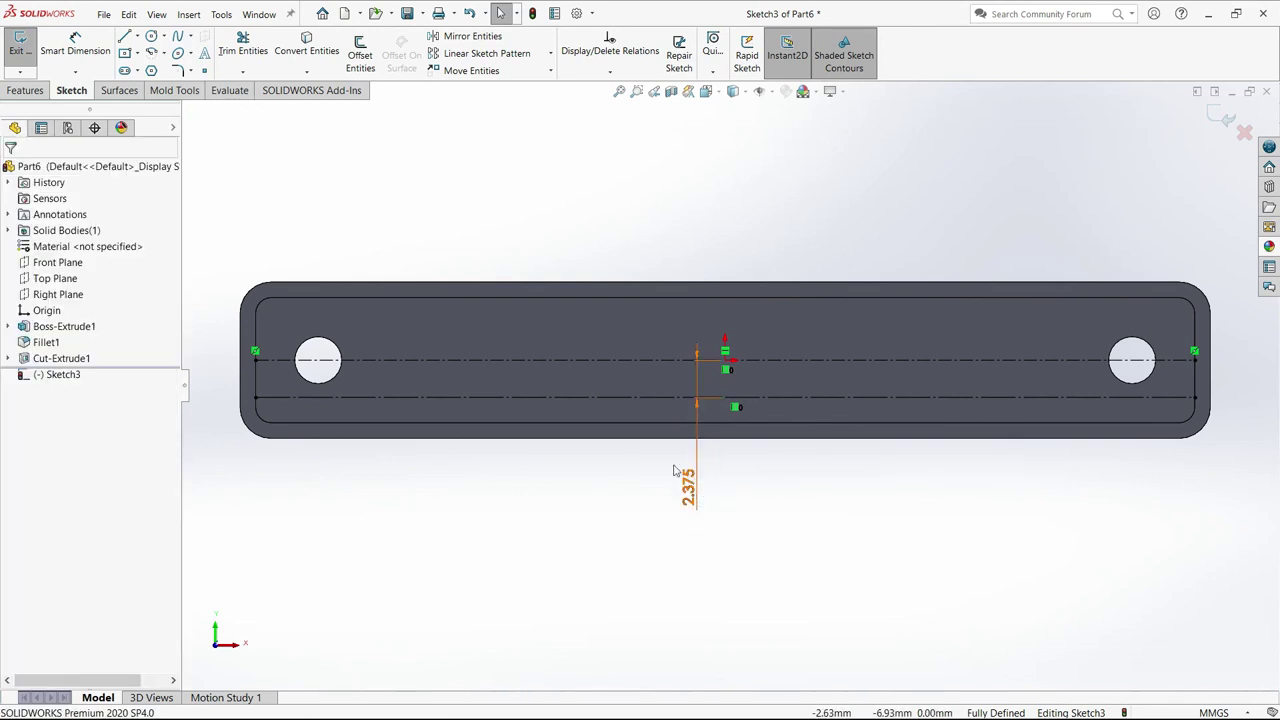
{"action": "left_click", "coordinate": [602, 512]}
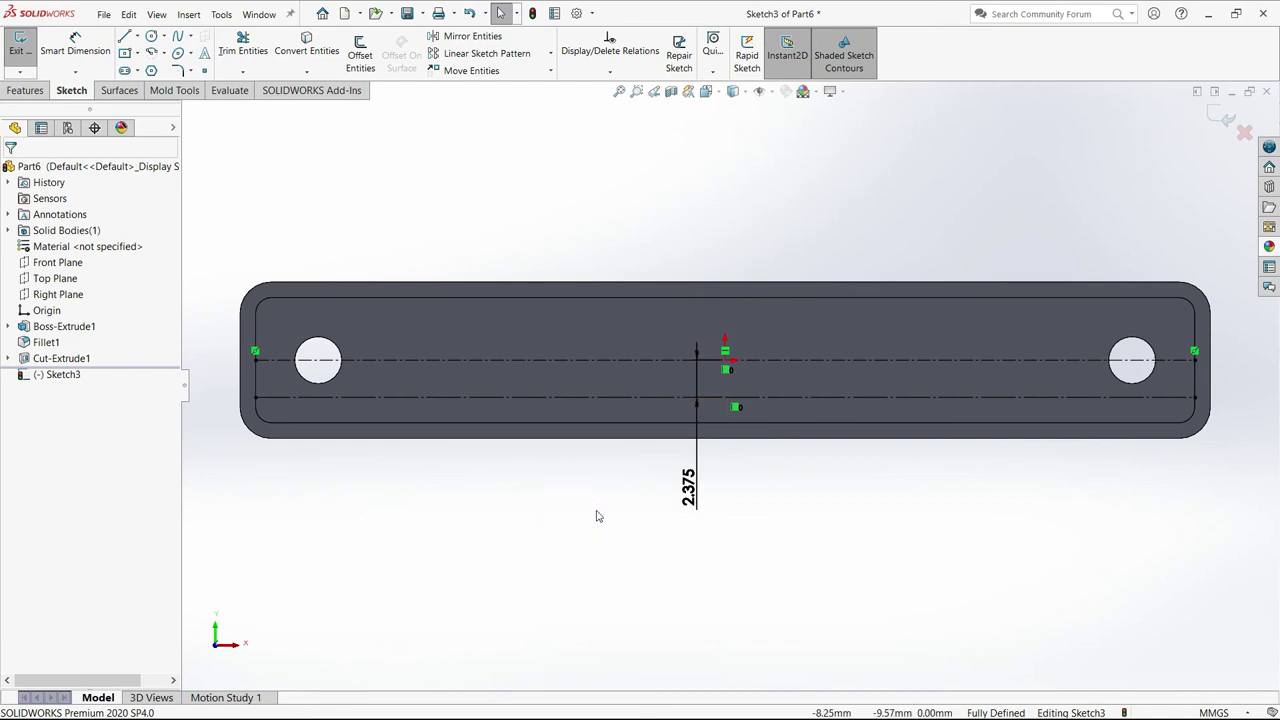
{"action": "left_click", "coordinate": [204, 55]}
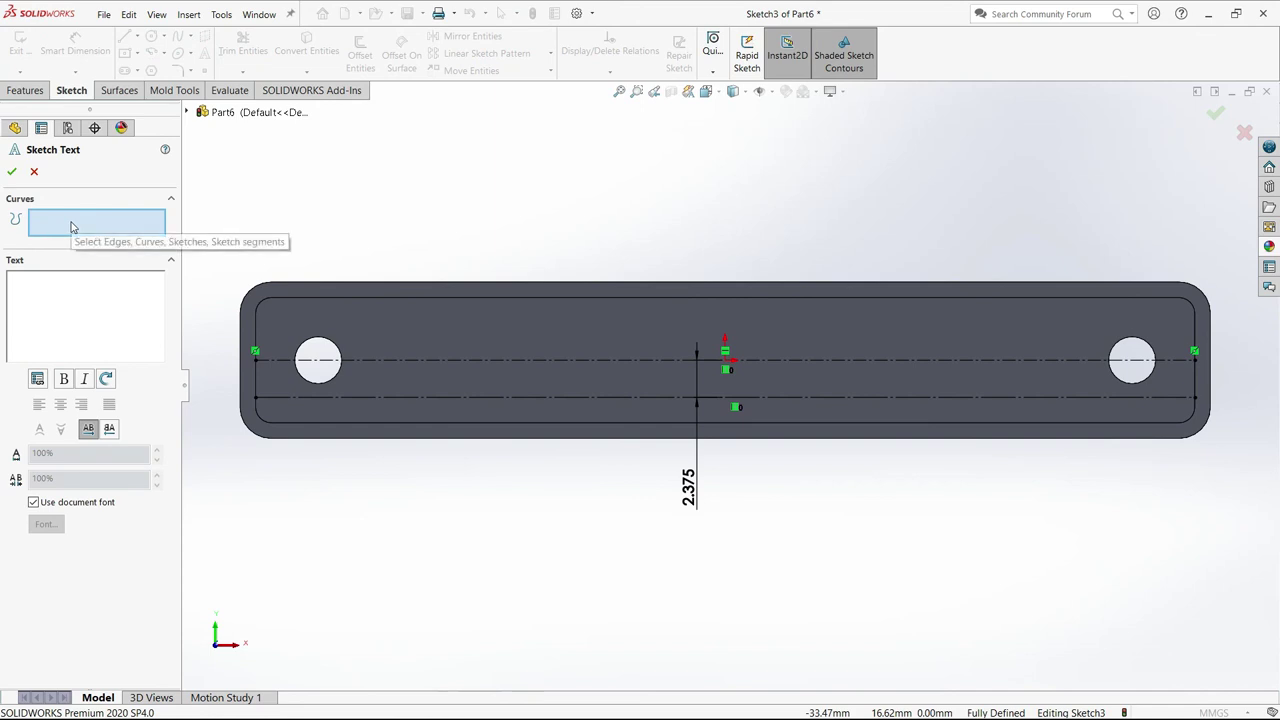
{"action": "left_click", "coordinate": [397, 398]}
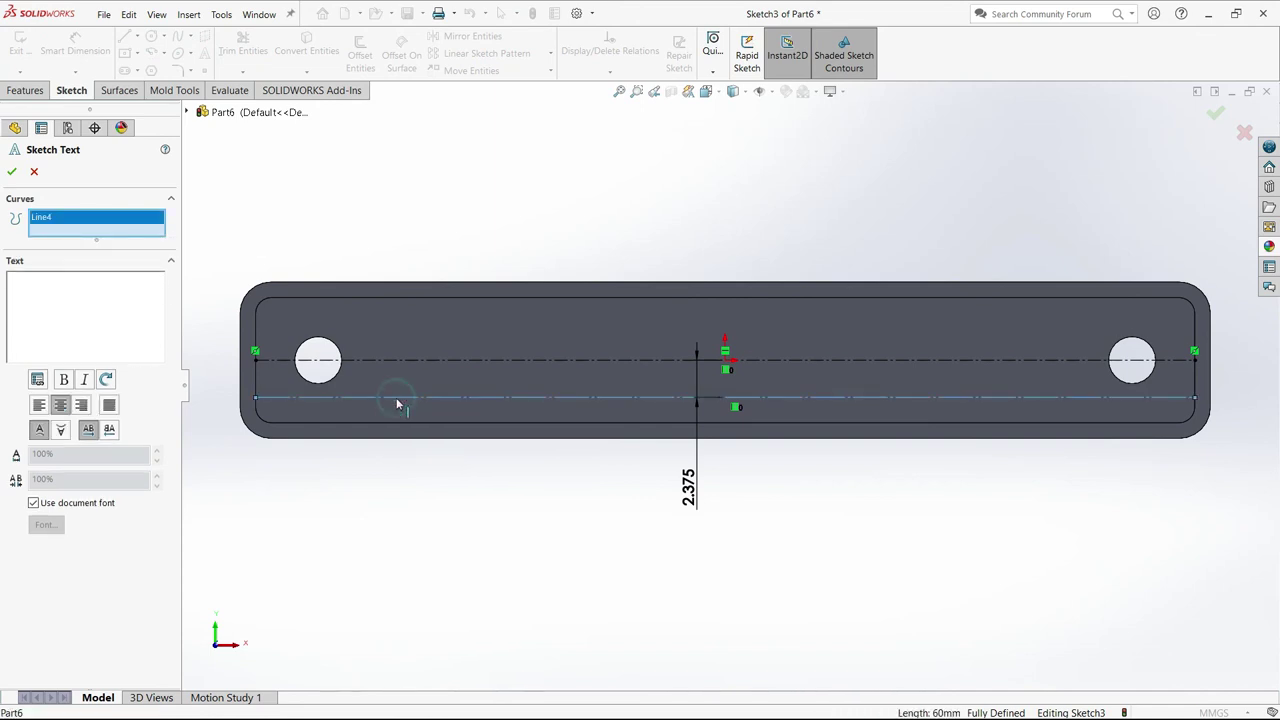
{"action": "left_click", "coordinate": [68, 299]}
{"action": "type", "text": "H. MUNCASTER"}
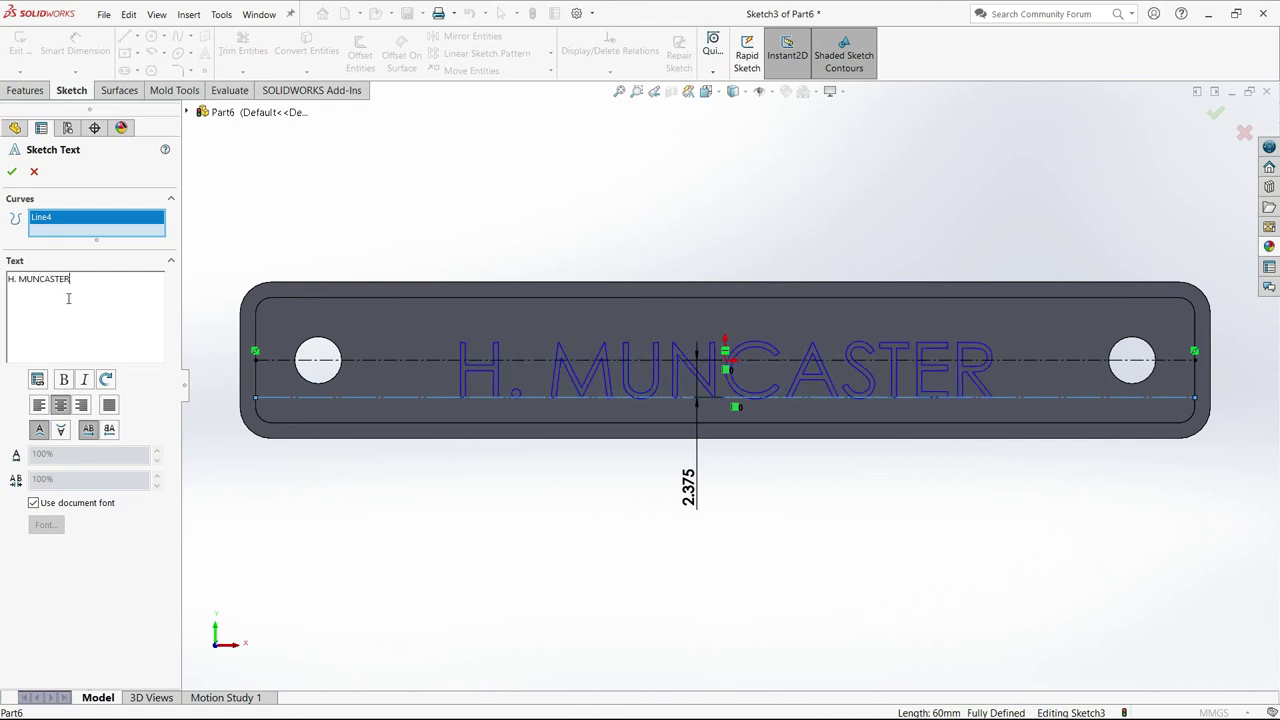
Set the text font to Century Gothic at 4.75 height and commit the sketch text.
{"action": "left_click", "coordinate": [33, 504]}
{"action": "left_click", "coordinate": [45, 526]}
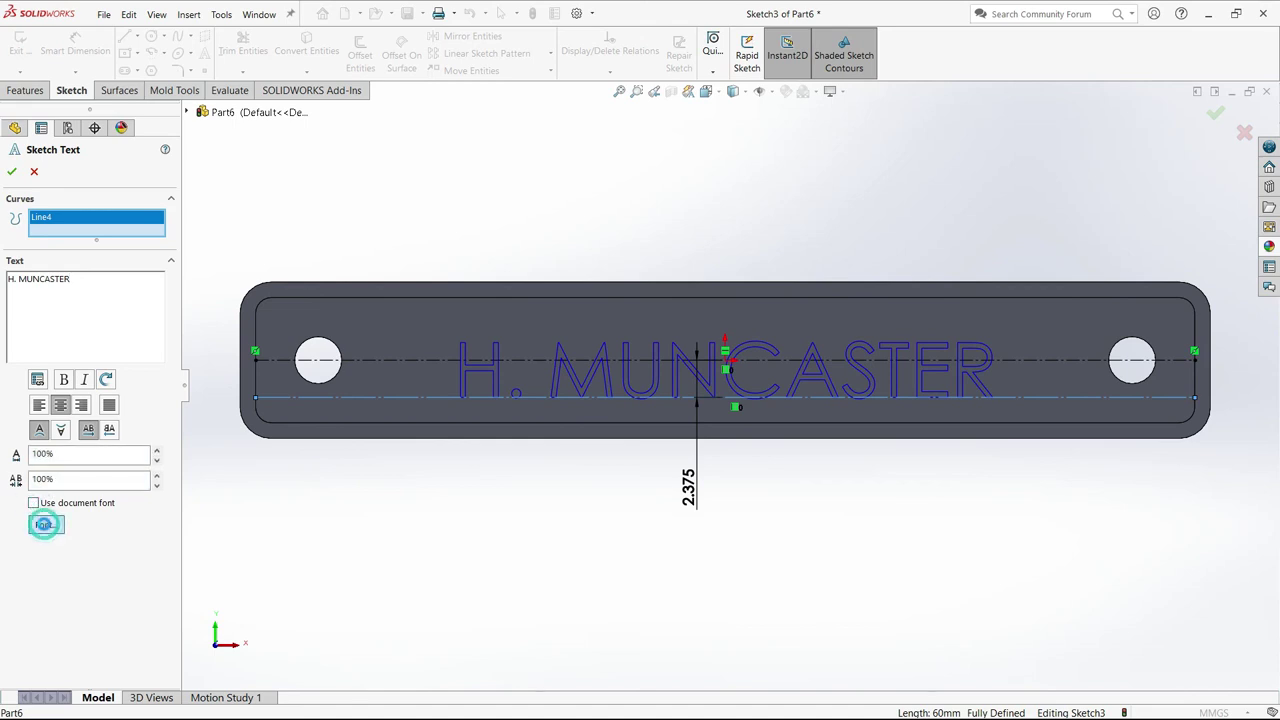
{"action": "double_click", "coordinate": [735, 286]}
{"action": "type", "text": "4.75"}
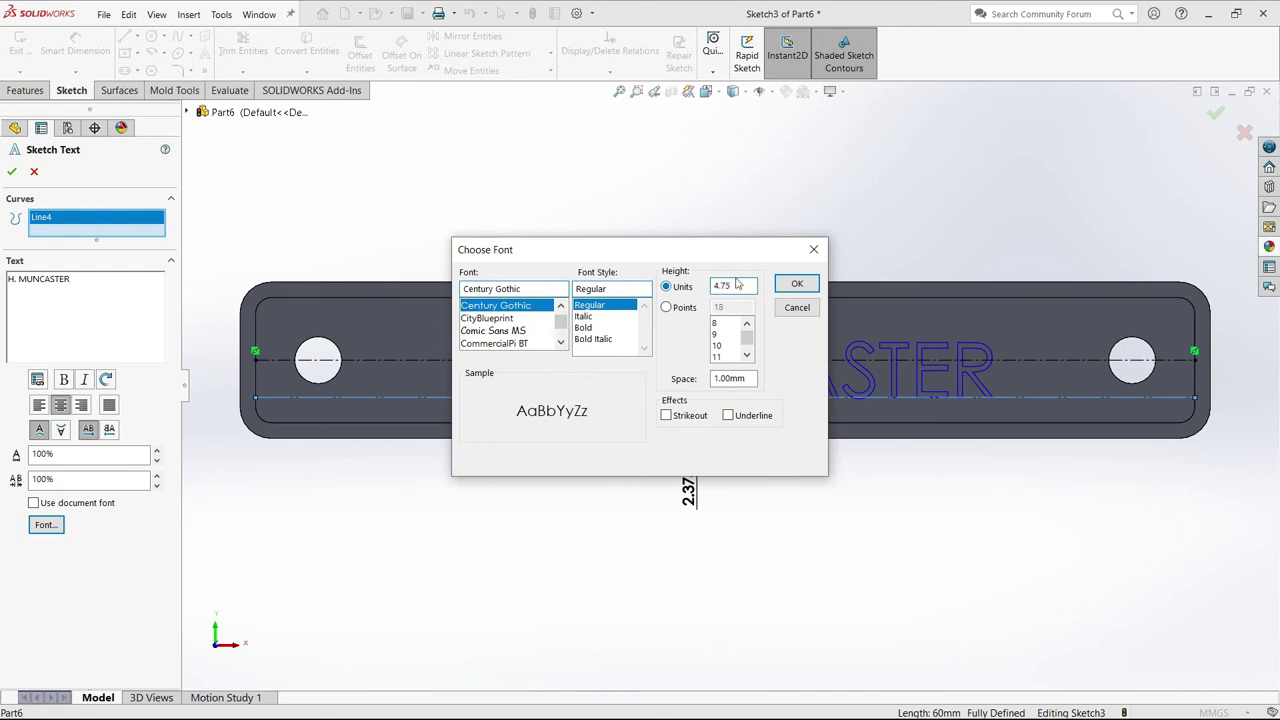
{"action": "left_click", "coordinate": [782, 289]}
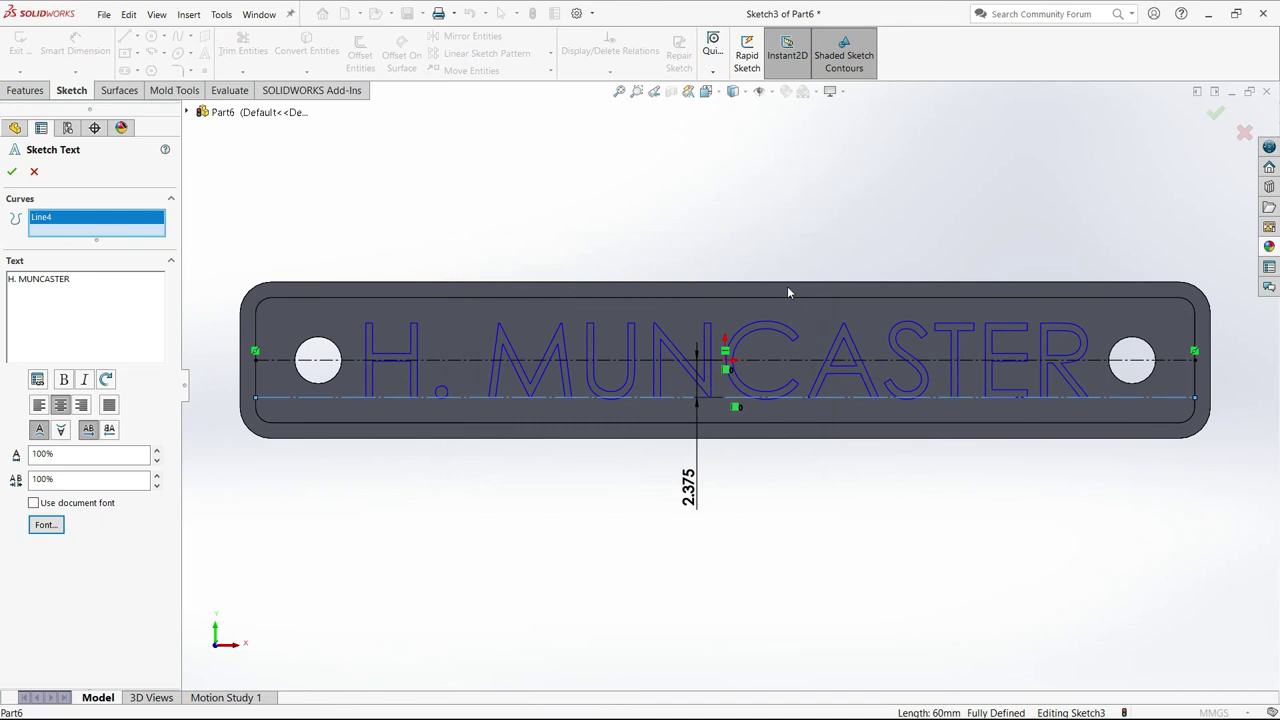
{"action": "left_click", "coordinate": [12, 175]}
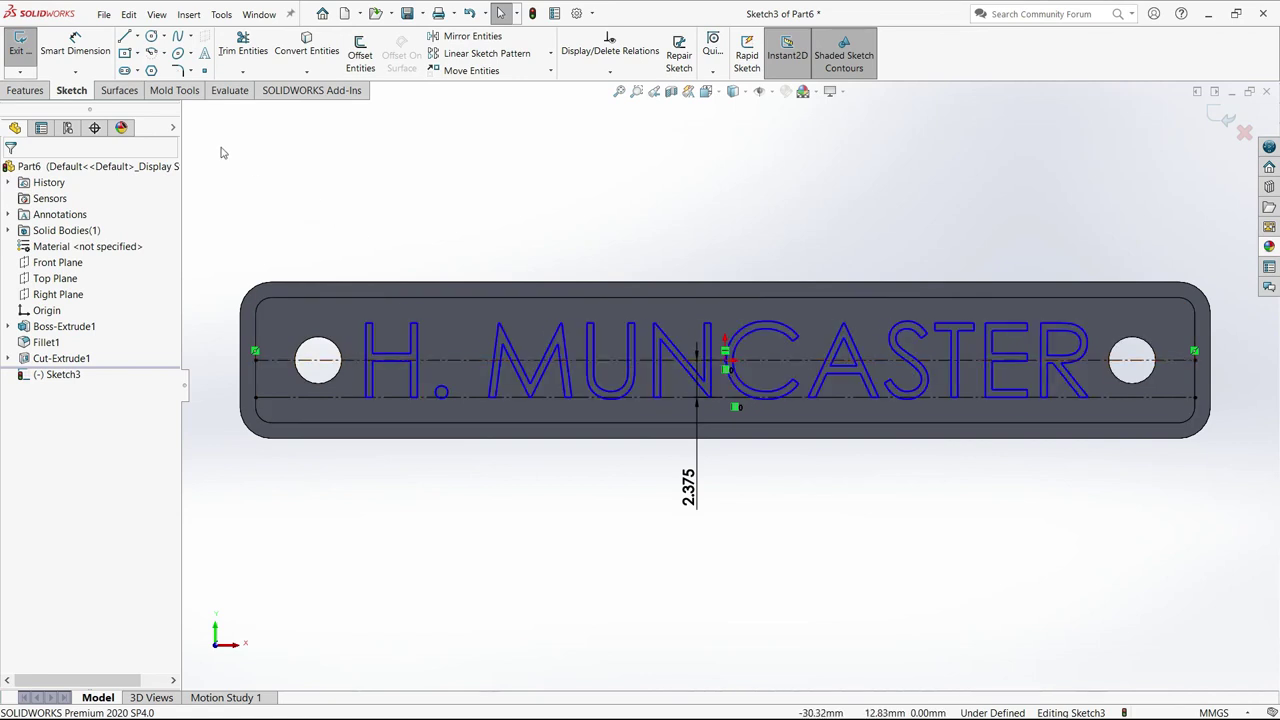
Extrude the H. MUNCASTER lettering 0.50 mm blind, merged into the plate.
{"action": "left_click", "coordinate": [35, 91]}
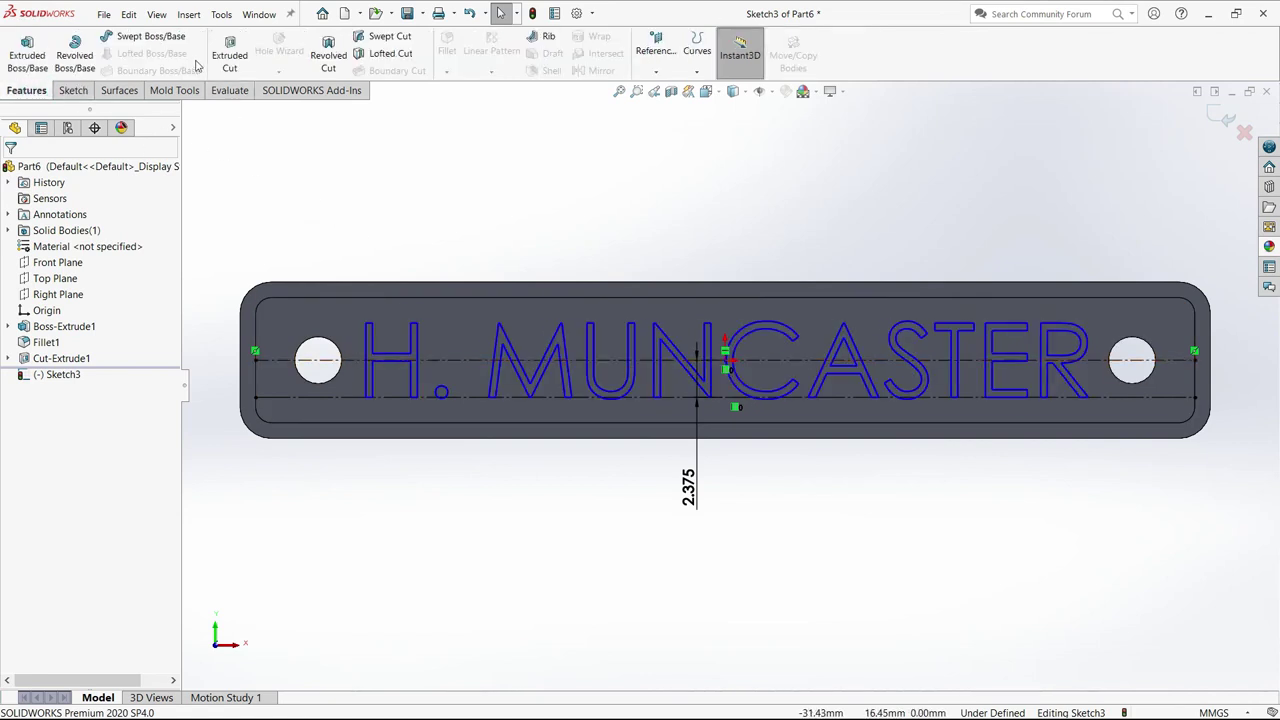
{"action": "left_click", "coordinate": [27, 55]}
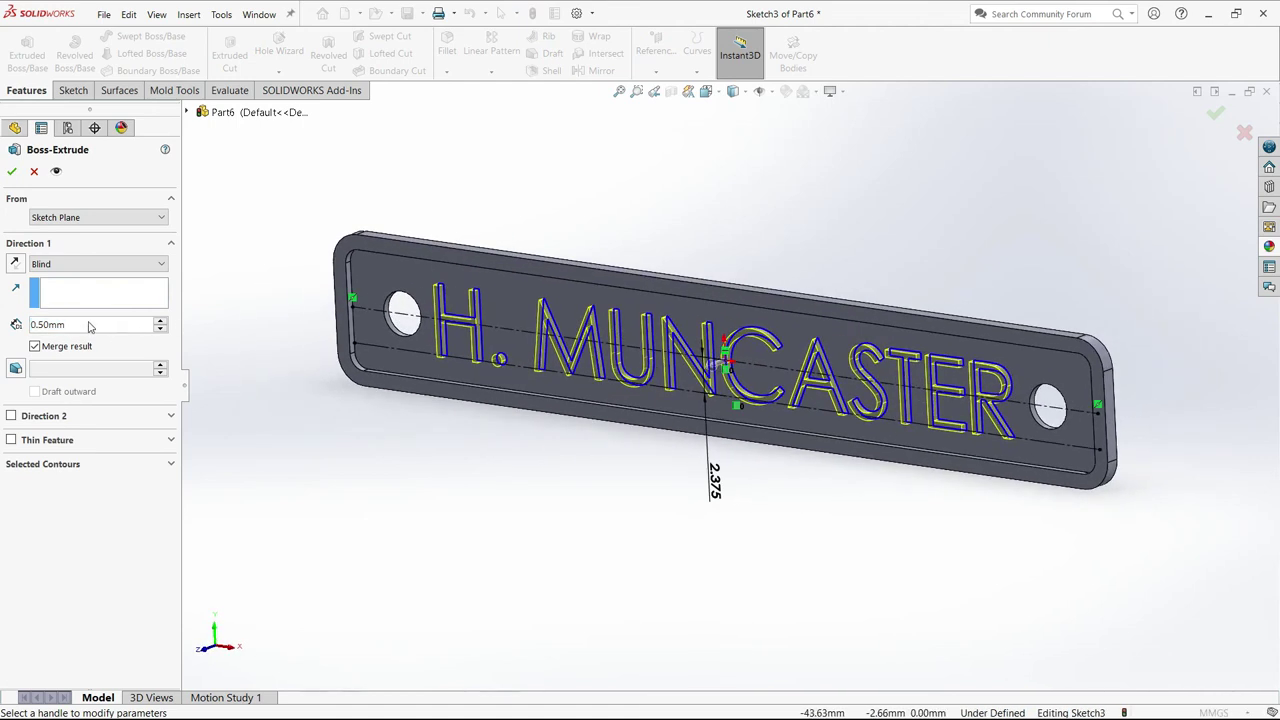
{"action": "left_click", "coordinate": [12, 174]}
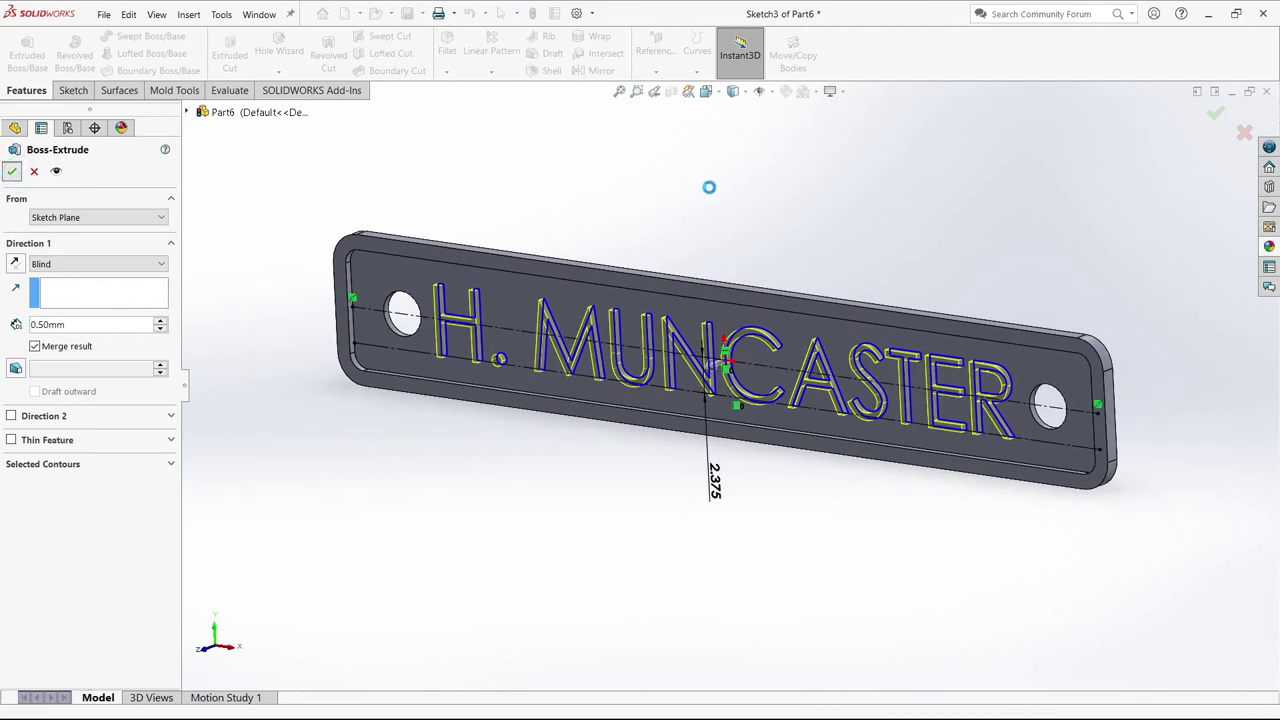
{"action": "middle_click_drag", "start_coordinate": [757, 227], "coordinate": [720, 237]}
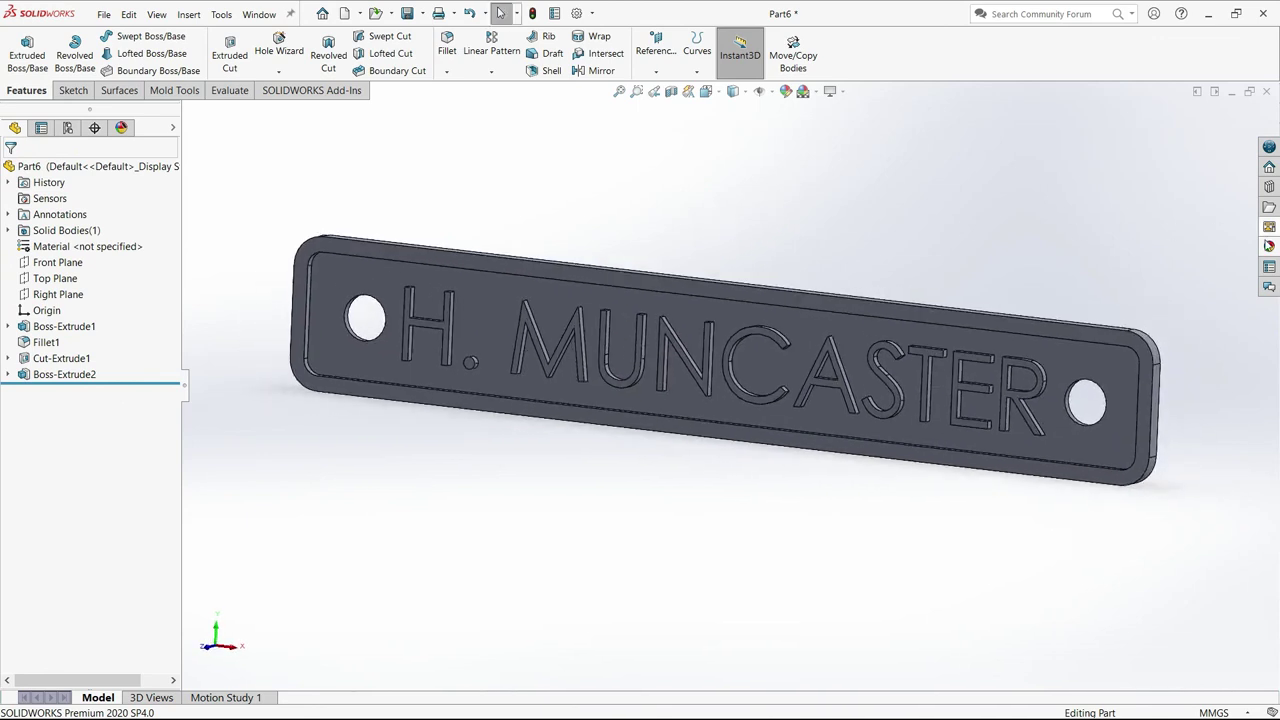
{"action": "left_click", "coordinate": [1269, 246]}
Apply the Metal > Brass polished brass appearance to the whole part.
{"action": "left_click", "coordinate": [1030, 181]}
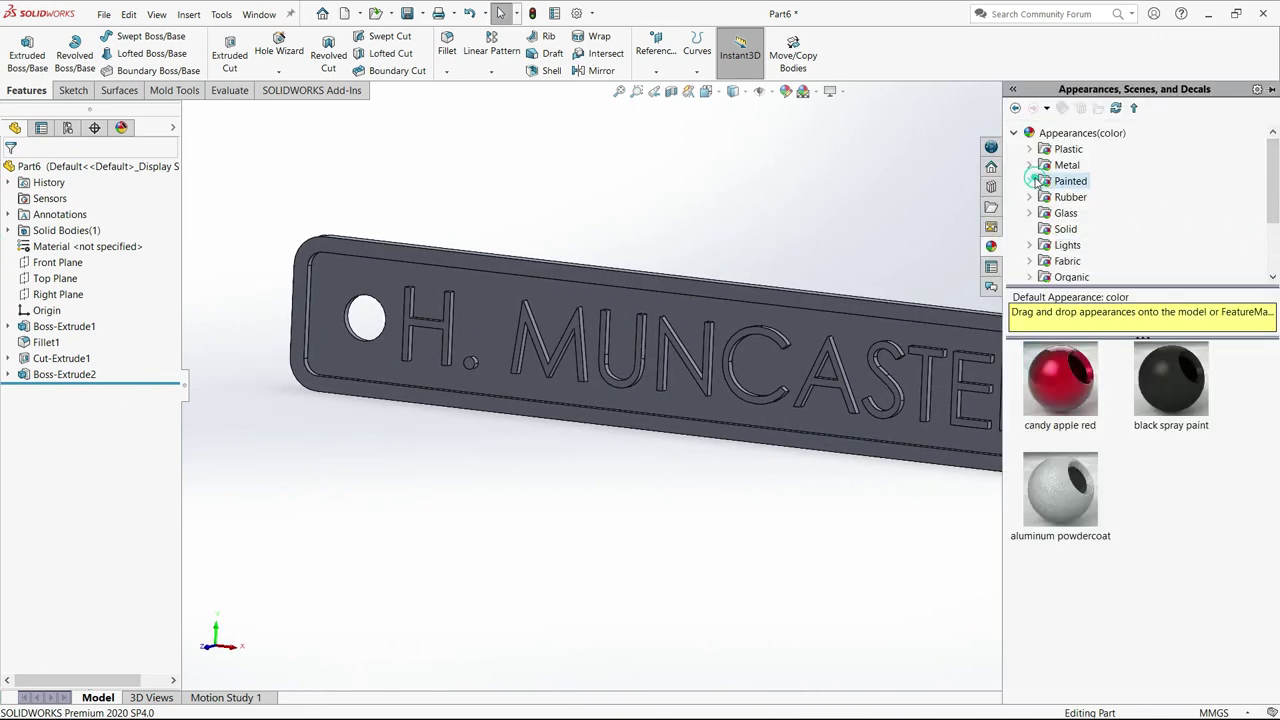
{"action": "scroll", "coordinate": [1063, 240], "scroll_direction": "down", "scroll_amount": 3}
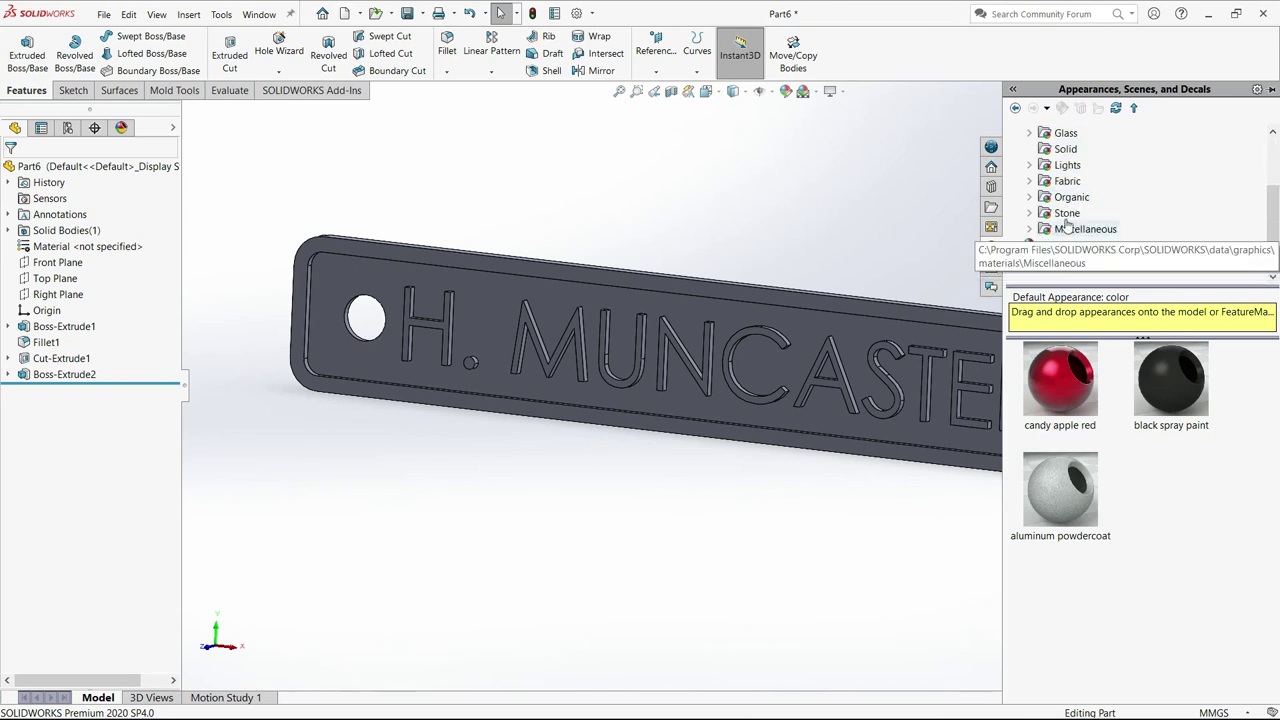
{"action": "scroll", "coordinate": [1070, 195], "scroll_direction": "up", "scroll_amount": 3}
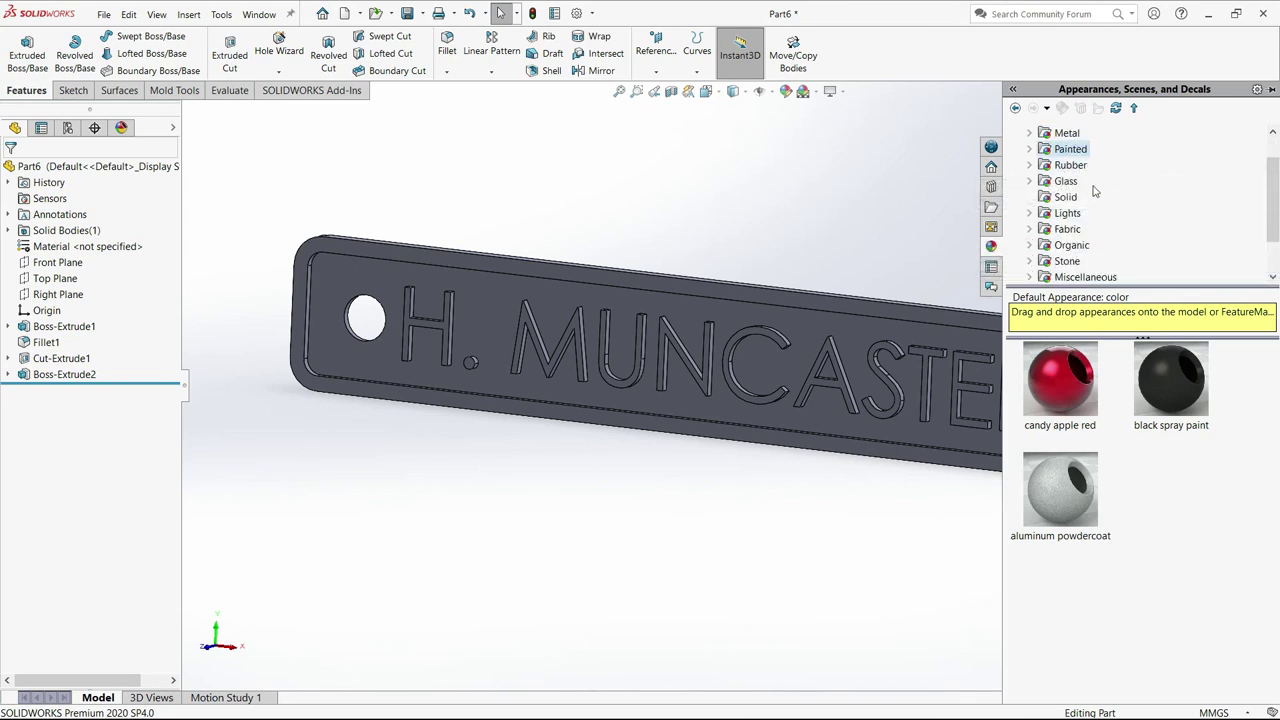
{"action": "scroll", "coordinate": [1072, 205], "scroll_direction": "up", "scroll_amount": 1}
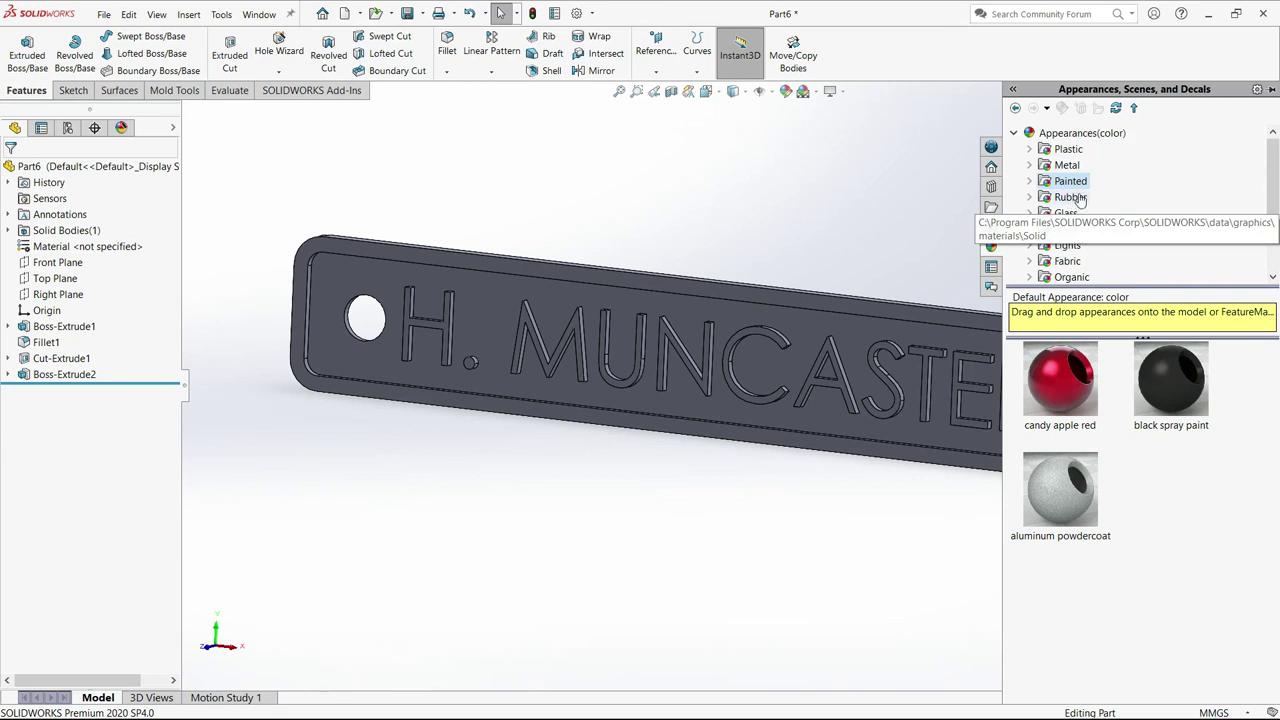
{"action": "left_click", "coordinate": [1033, 168]}
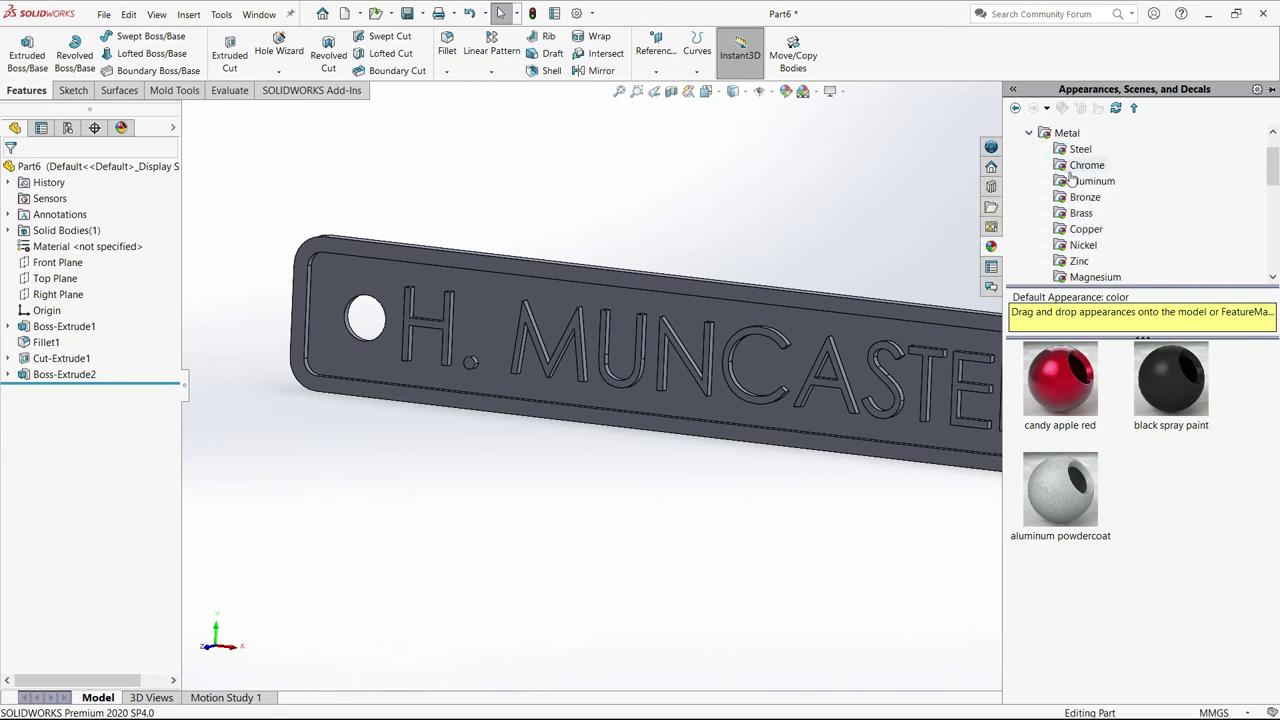
{"action": "left_click", "coordinate": [1079, 215]}
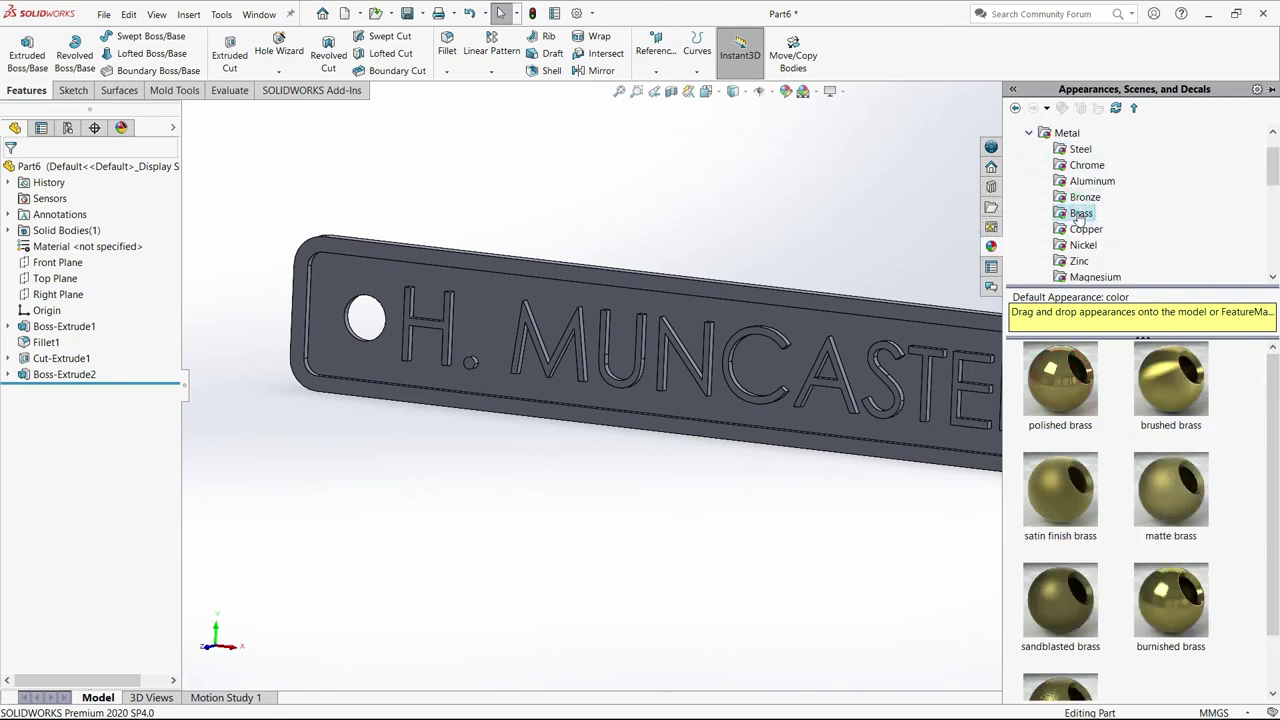
{"action": "left_click_drag", "start_coordinate": [1058, 388], "coordinate": [812, 343]}
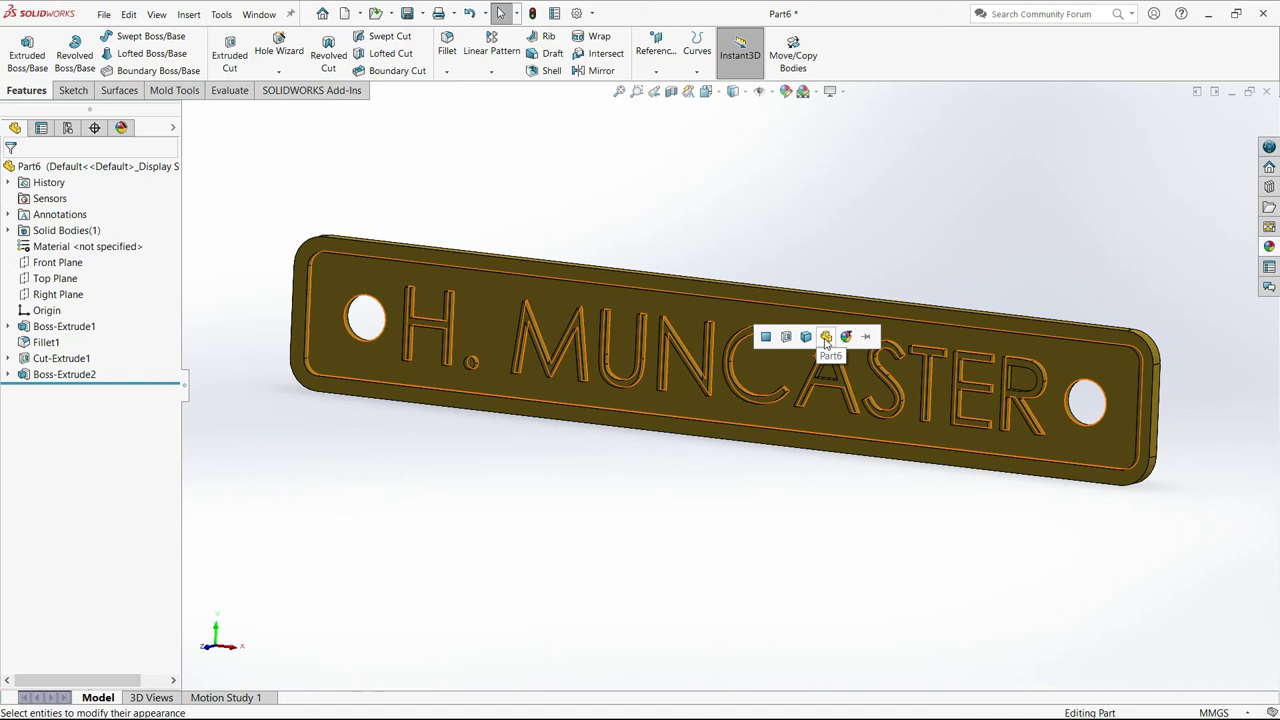
{"action": "left_click", "coordinate": [826, 337]}
{"action": "mouse_move", "coordinate": [900, 266]}
{"action": "middle_mouse_down"}
{"action": "mouse_move", "coordinate": [858, 290]}
{"action": "mouse_move", "coordinate": [914, 250]}
{"action": "middle_mouse_up"}
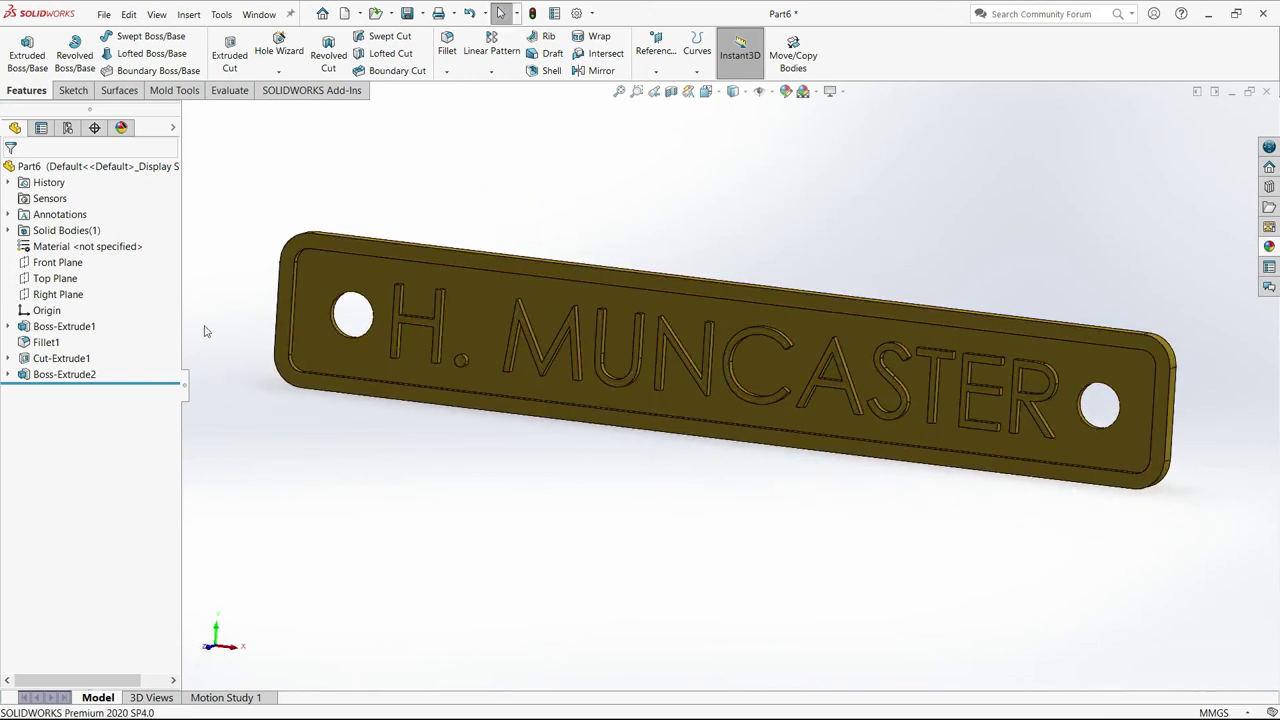
Paint the raised lettering extrusion with Painted > Sprayed red spray paint.
{"action": "left_click", "coordinate": [62, 376]}
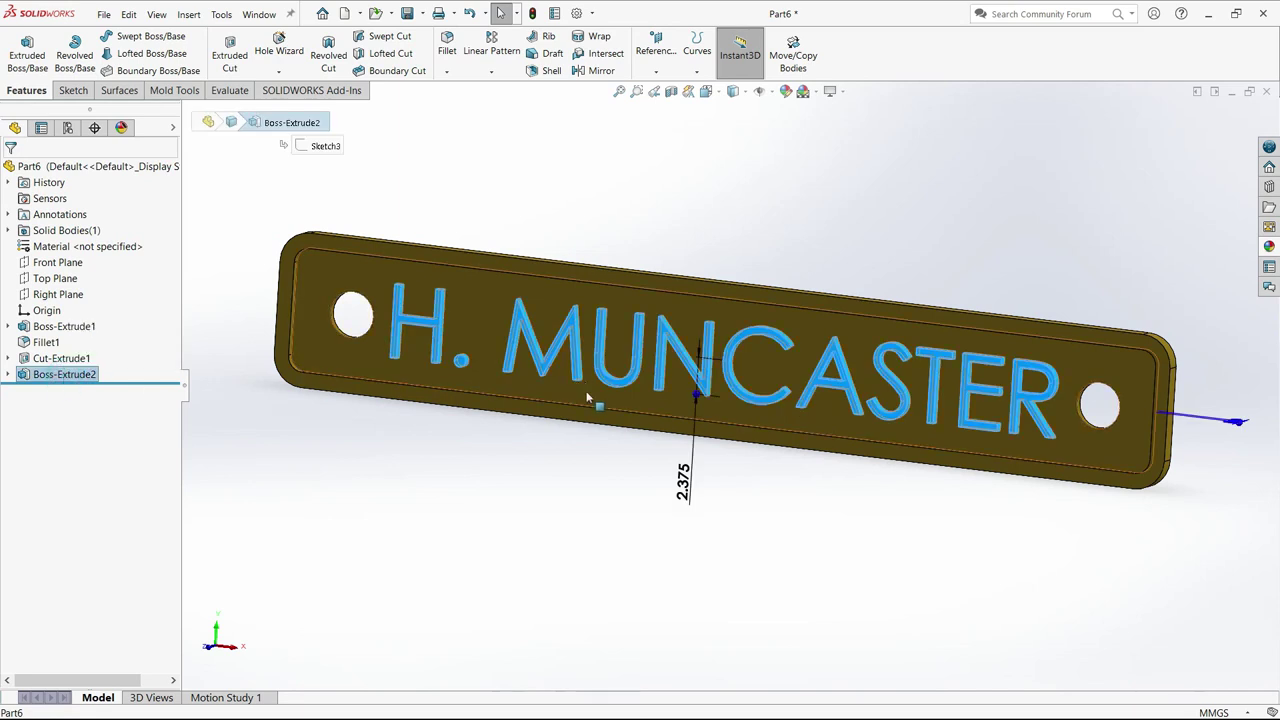
{"action": "left_click", "coordinate": [1269, 247]}
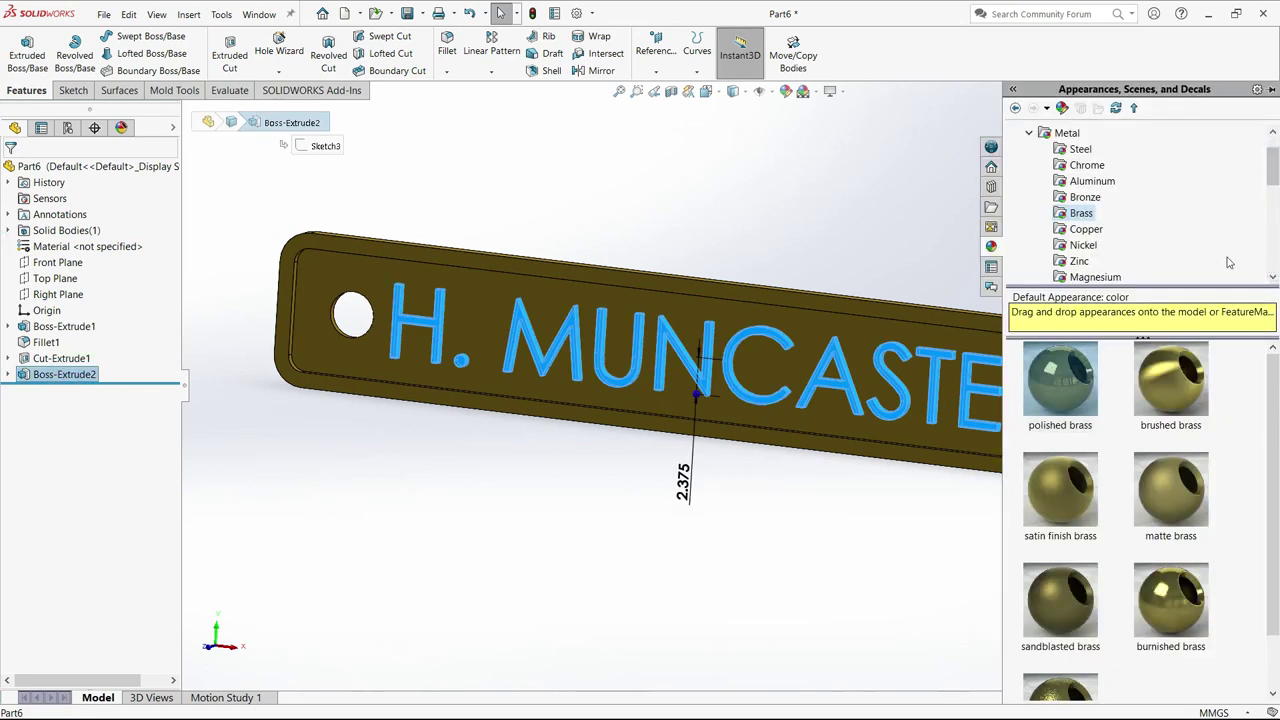
{"action": "left_click", "coordinate": [1033, 134]}
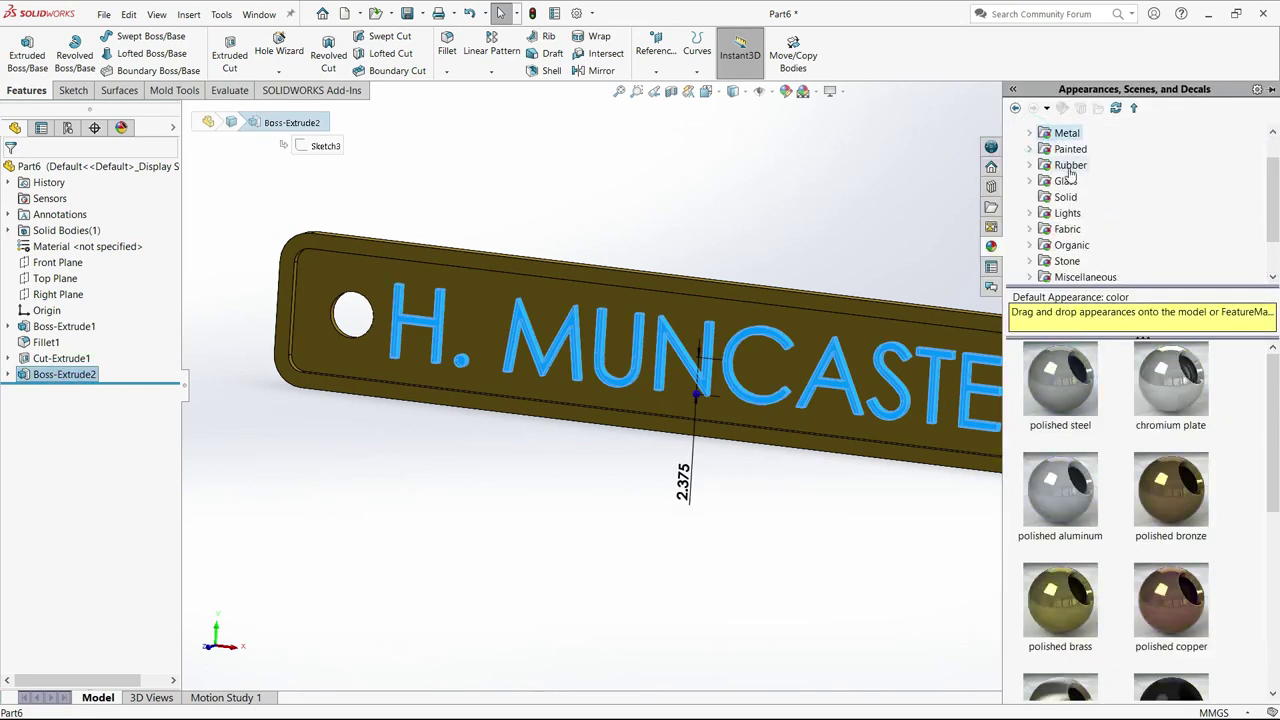
{"action": "left_click", "coordinate": [1030, 149]}
{"action": "left_click", "coordinate": [1084, 181]}
{"action": "left_click", "coordinate": [1058, 380]}
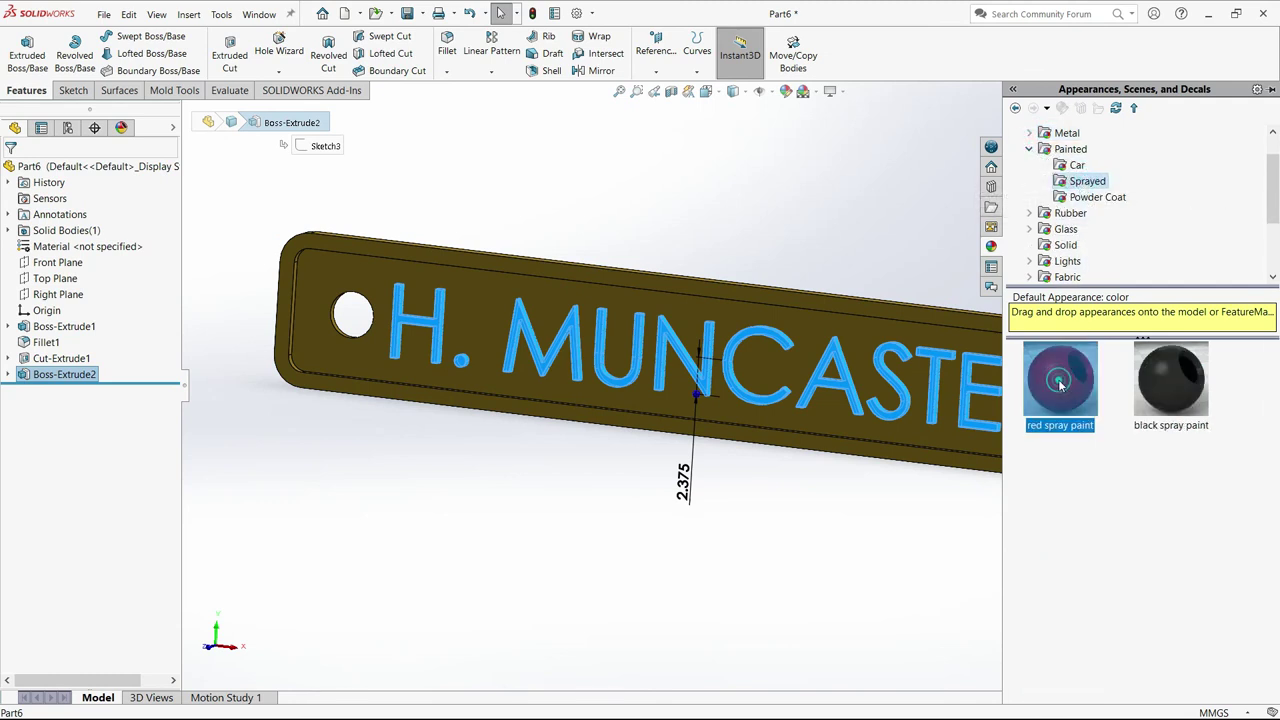
{"action": "double_click", "coordinate": [1058, 380]}
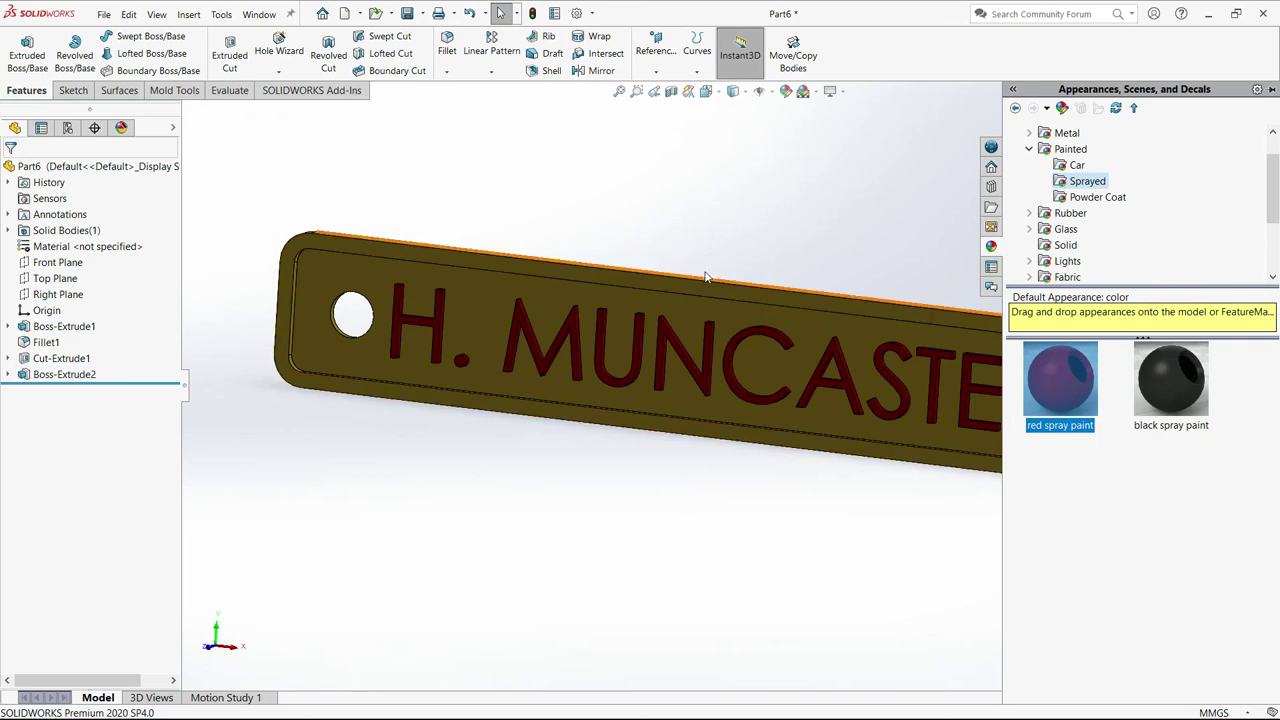
{"action": "mouse_move", "coordinate": [687, 217]}
{"action": "middle_mouse_down"}
{"action": "mouse_move", "coordinate": [768, 214]}
{"action": "mouse_move", "coordinate": [634, 226]}
{"action": "mouse_move", "coordinate": [677, 201]}
{"action": "middle_mouse_up"}
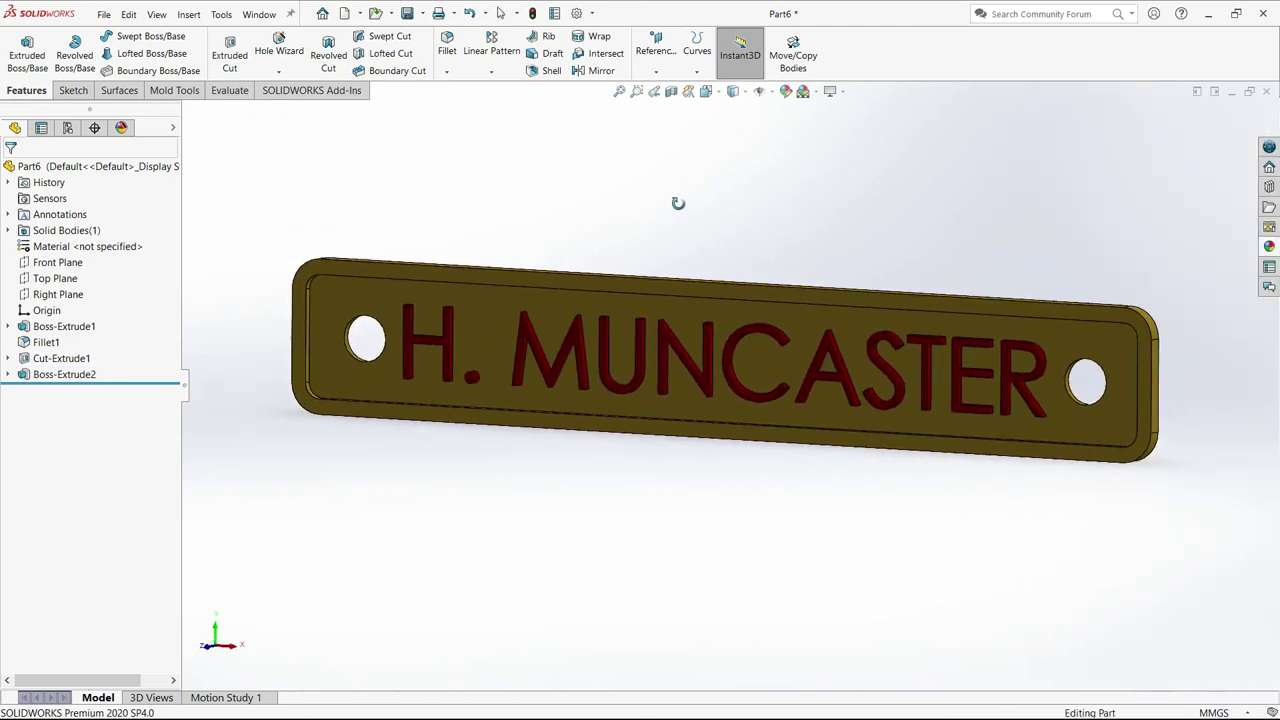
Switch to isometric view and save the part as 'Name Plate'.
{"action": "key", "text": "space"}
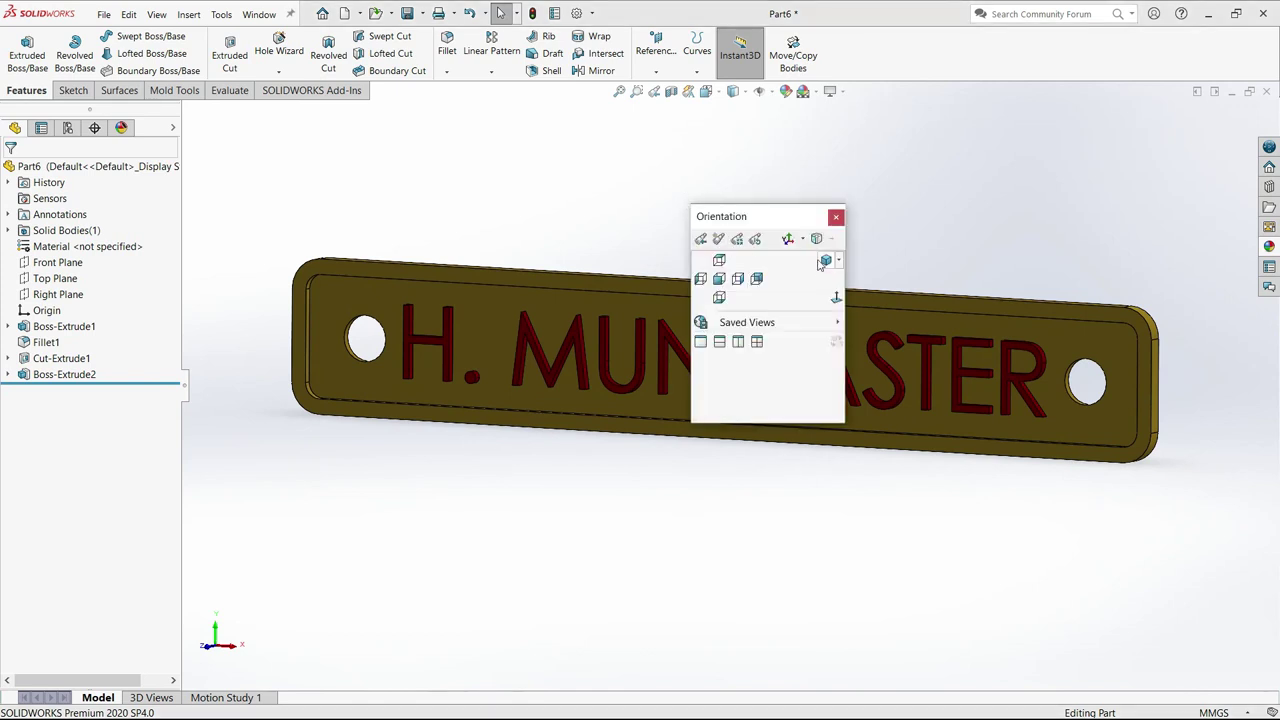
{"action": "left_click", "coordinate": [823, 260]}
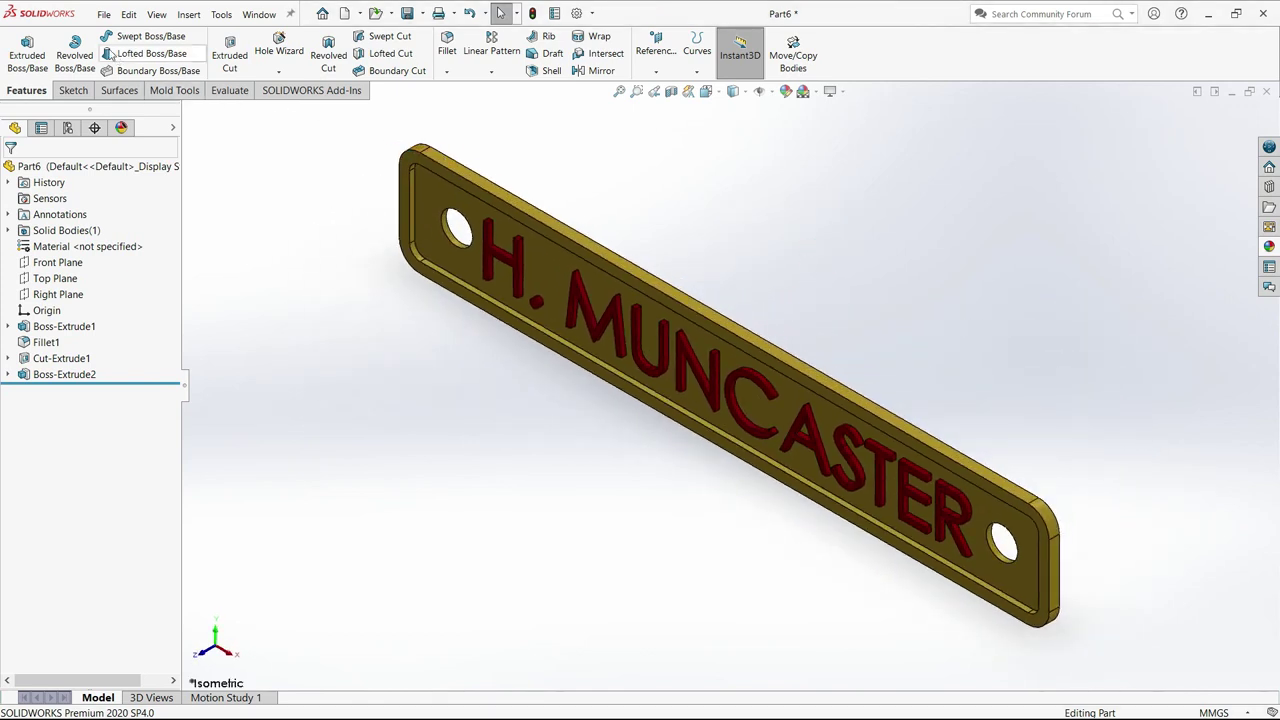
{"action": "left_click", "coordinate": [103, 14]}
{"action": "left_click", "coordinate": [134, 188]}
{"action": "type", "text": "Name Plate"}
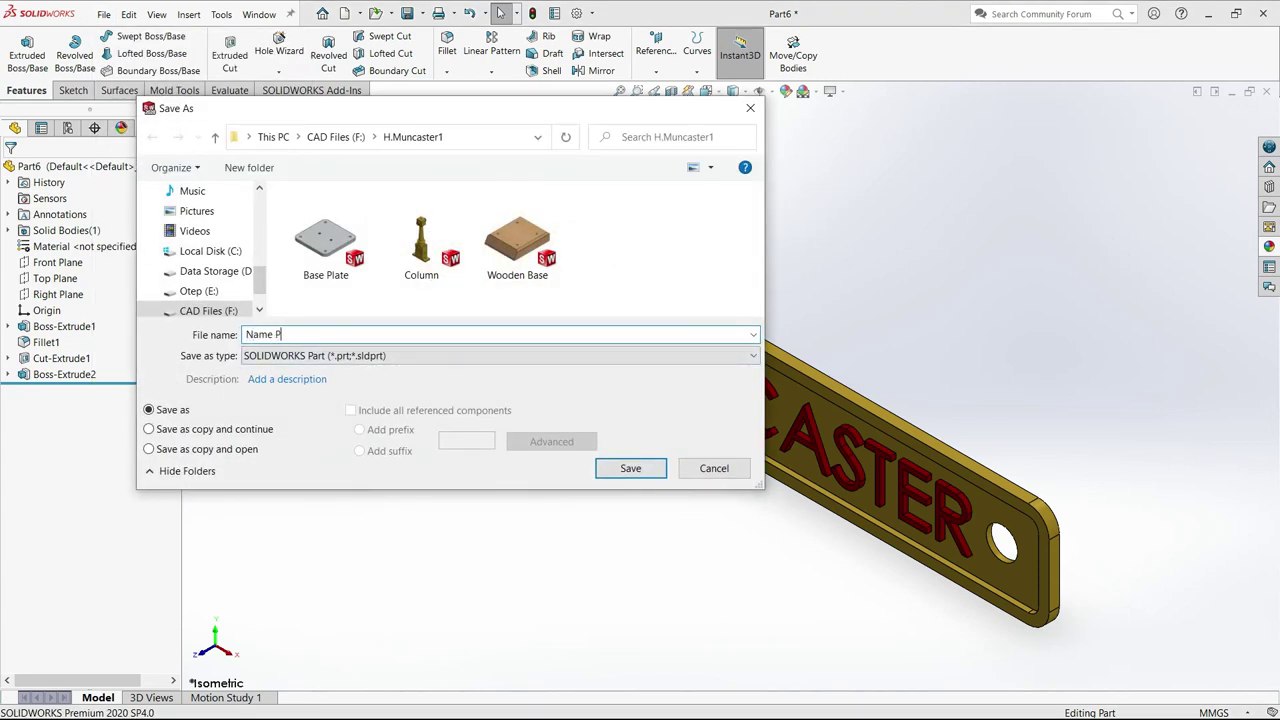
{"action": "left_click", "coordinate": [610, 467]}
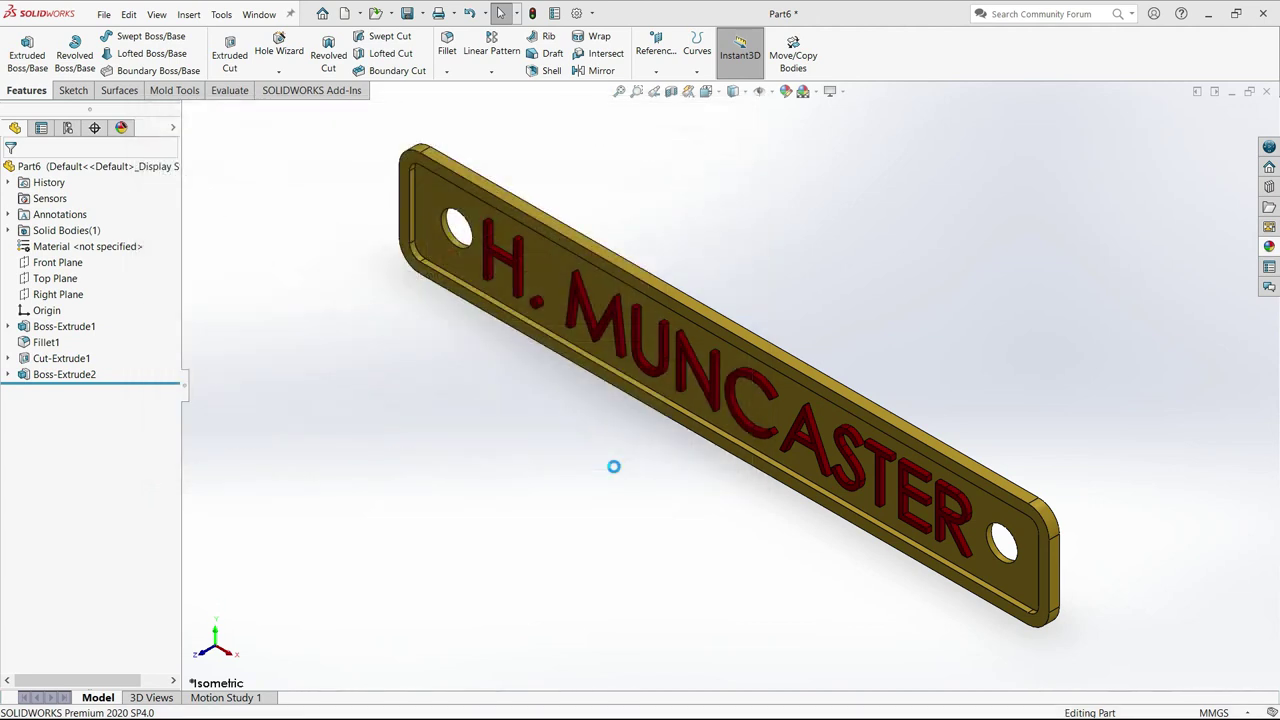